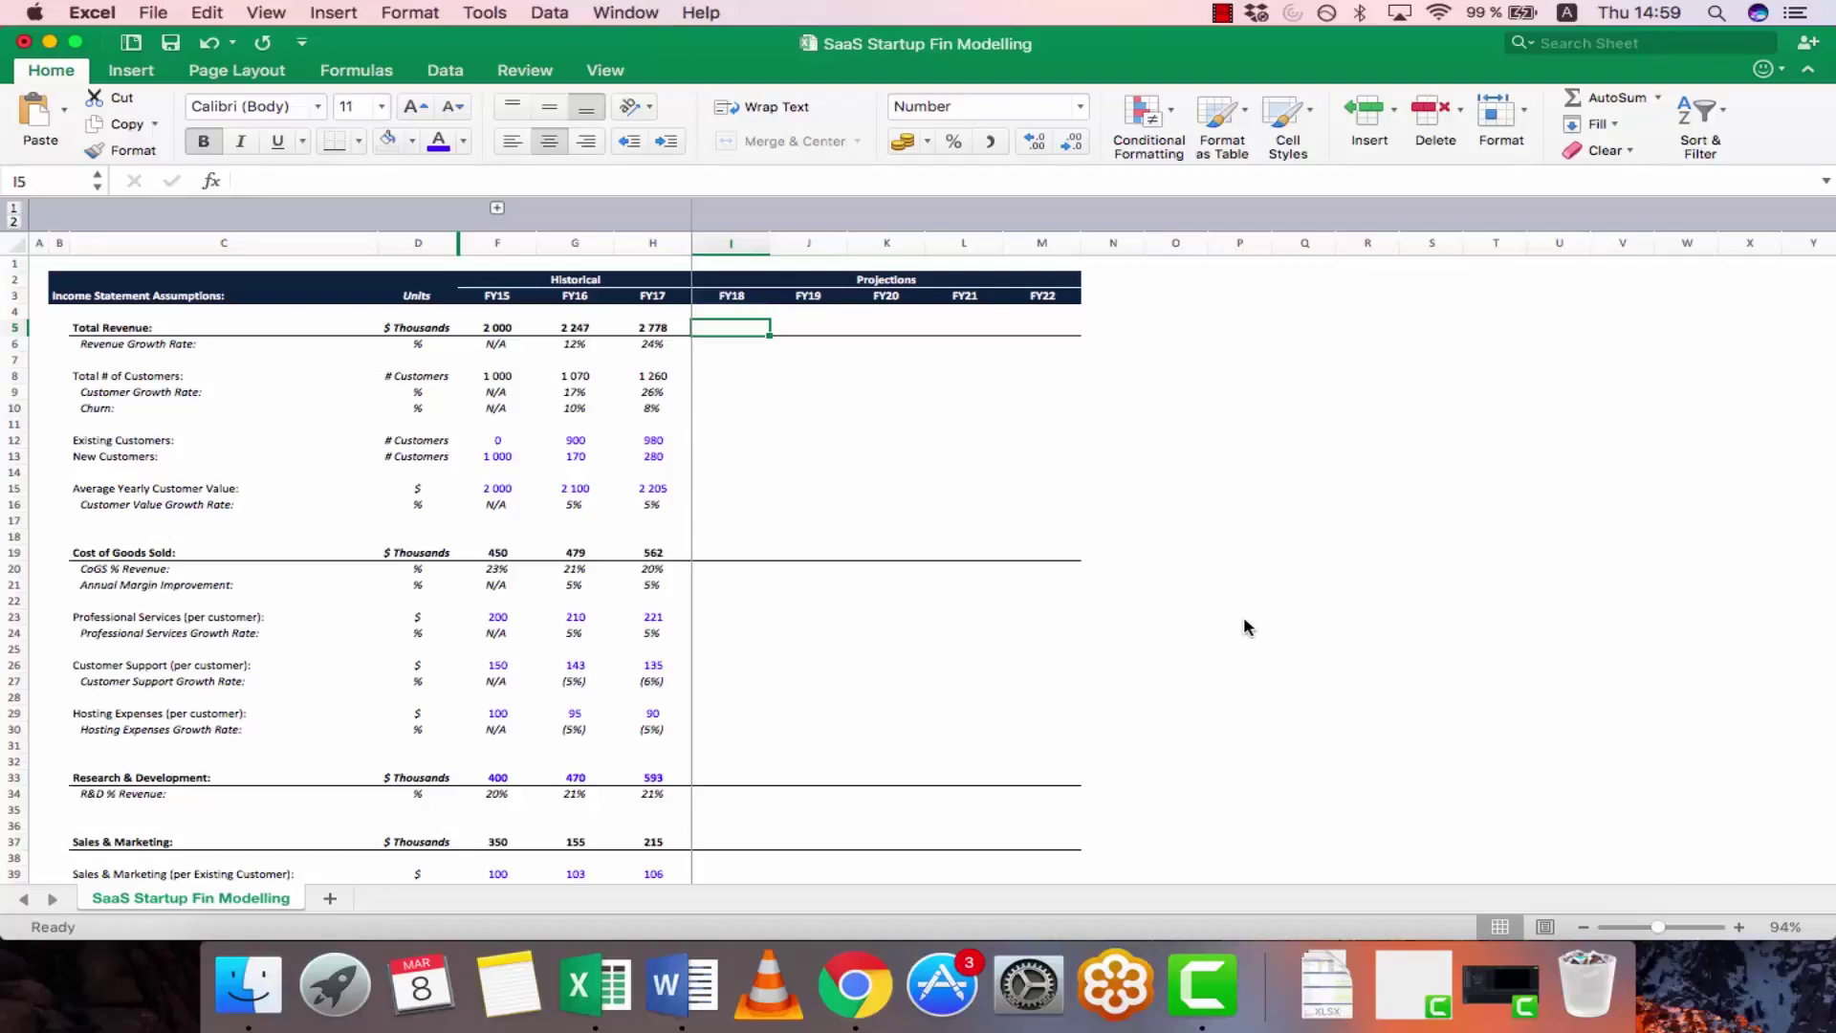
- Enter projected customer growth rates of 30%, 35%, 35%, 30% and 25% for FY18 through FY22
{"action": "key", "text": "Down"}
{"action": "key", "text": "Down"}
{"action": "key", "text": "Down"}
{"action": "key", "text": "Down"}
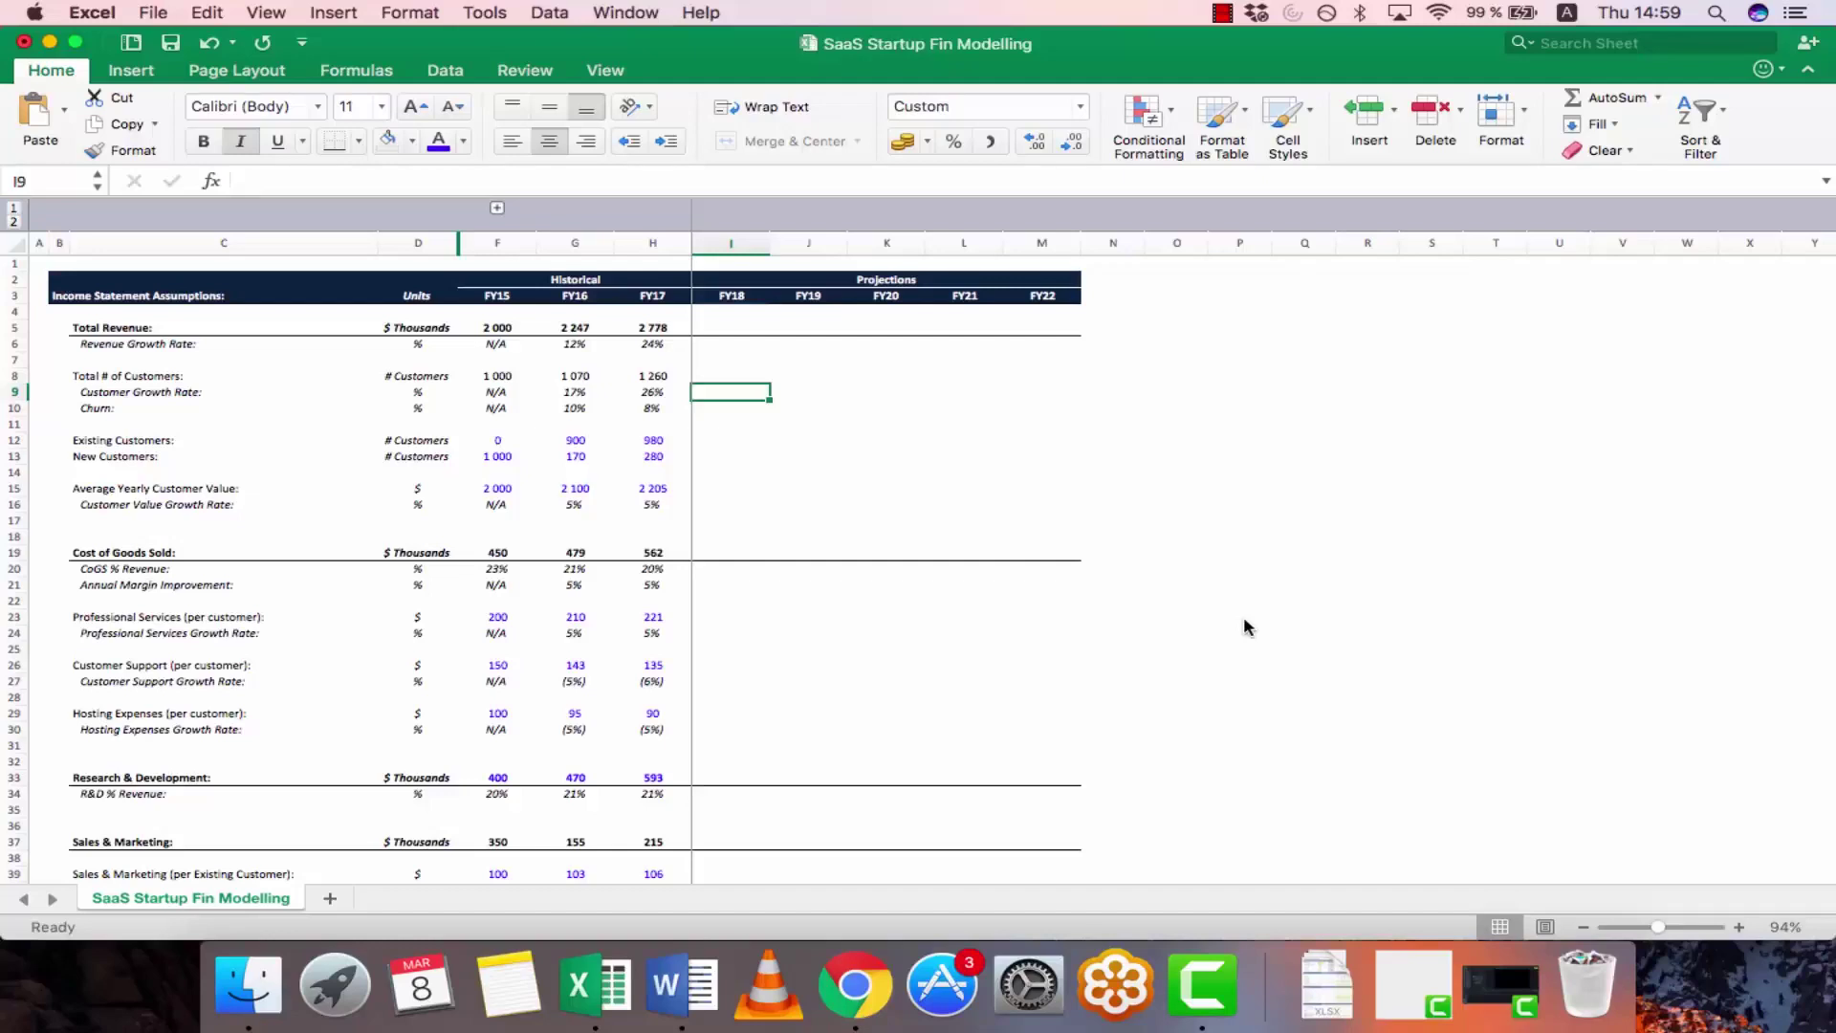
{"action": "type", "text": "30%"}
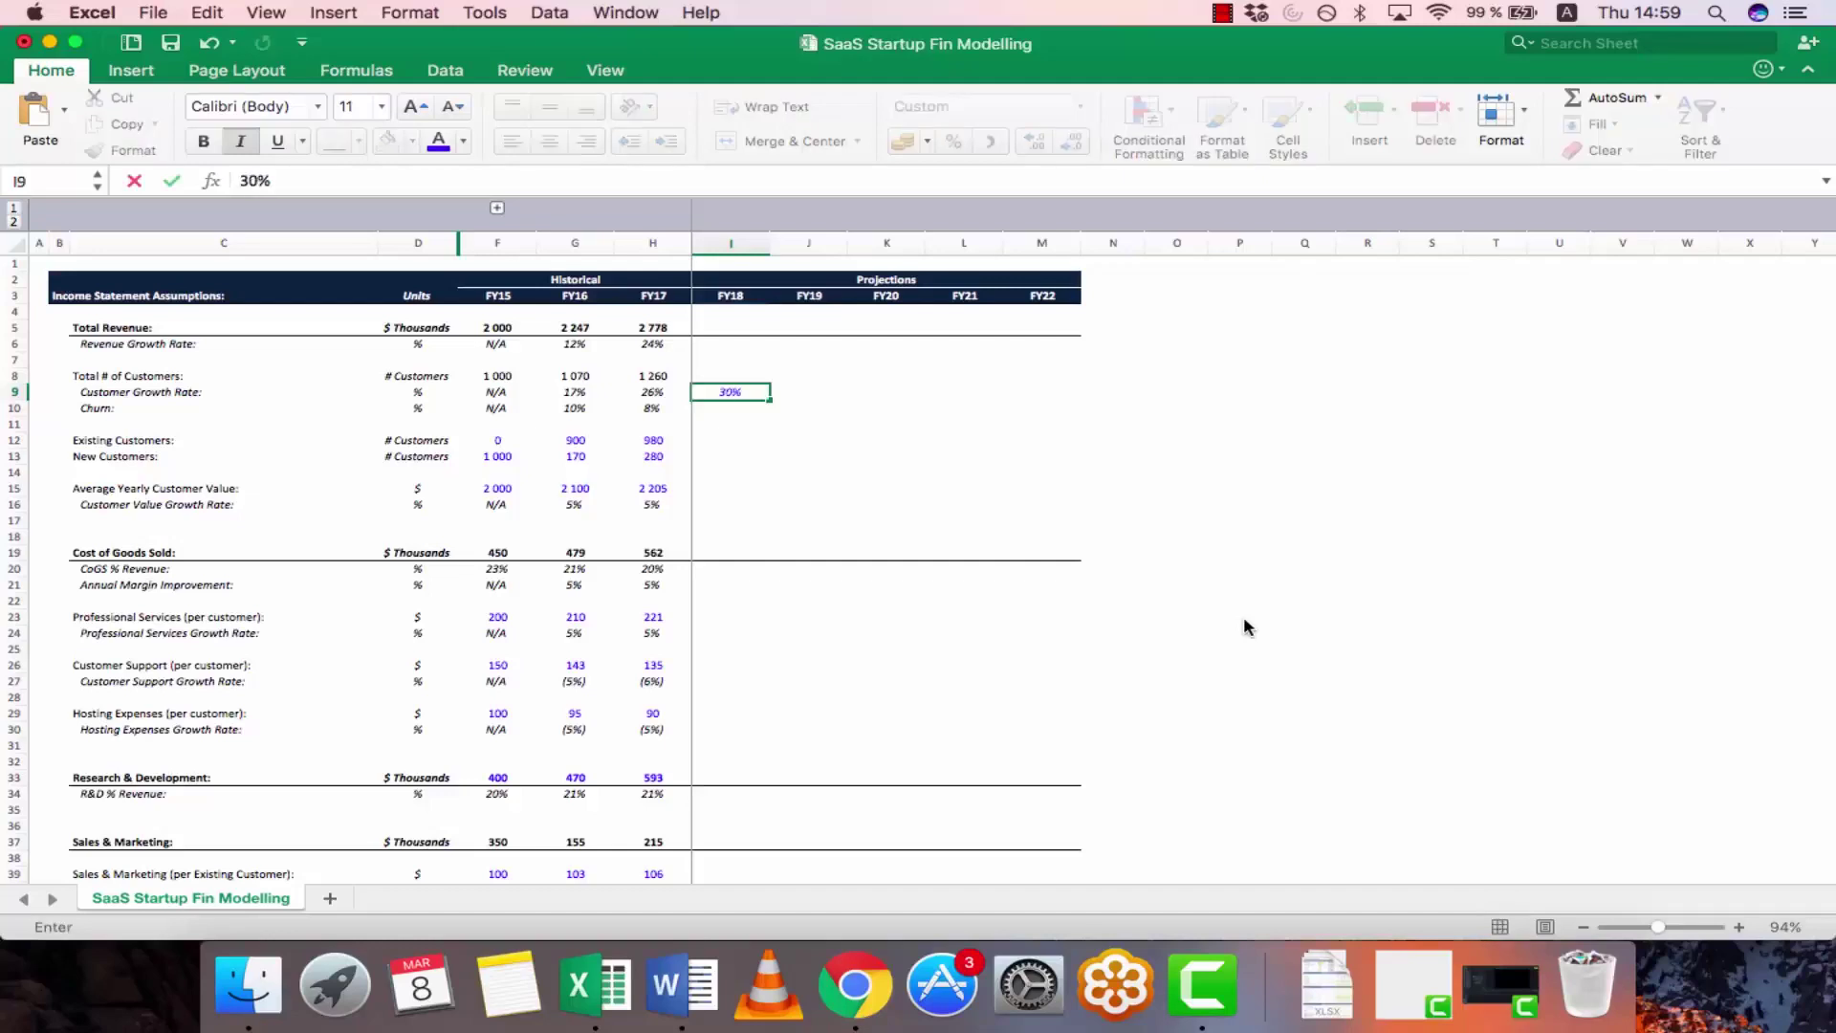
{"action": "key", "text": "Tab"}
{"action": "type", "text": "35%"}
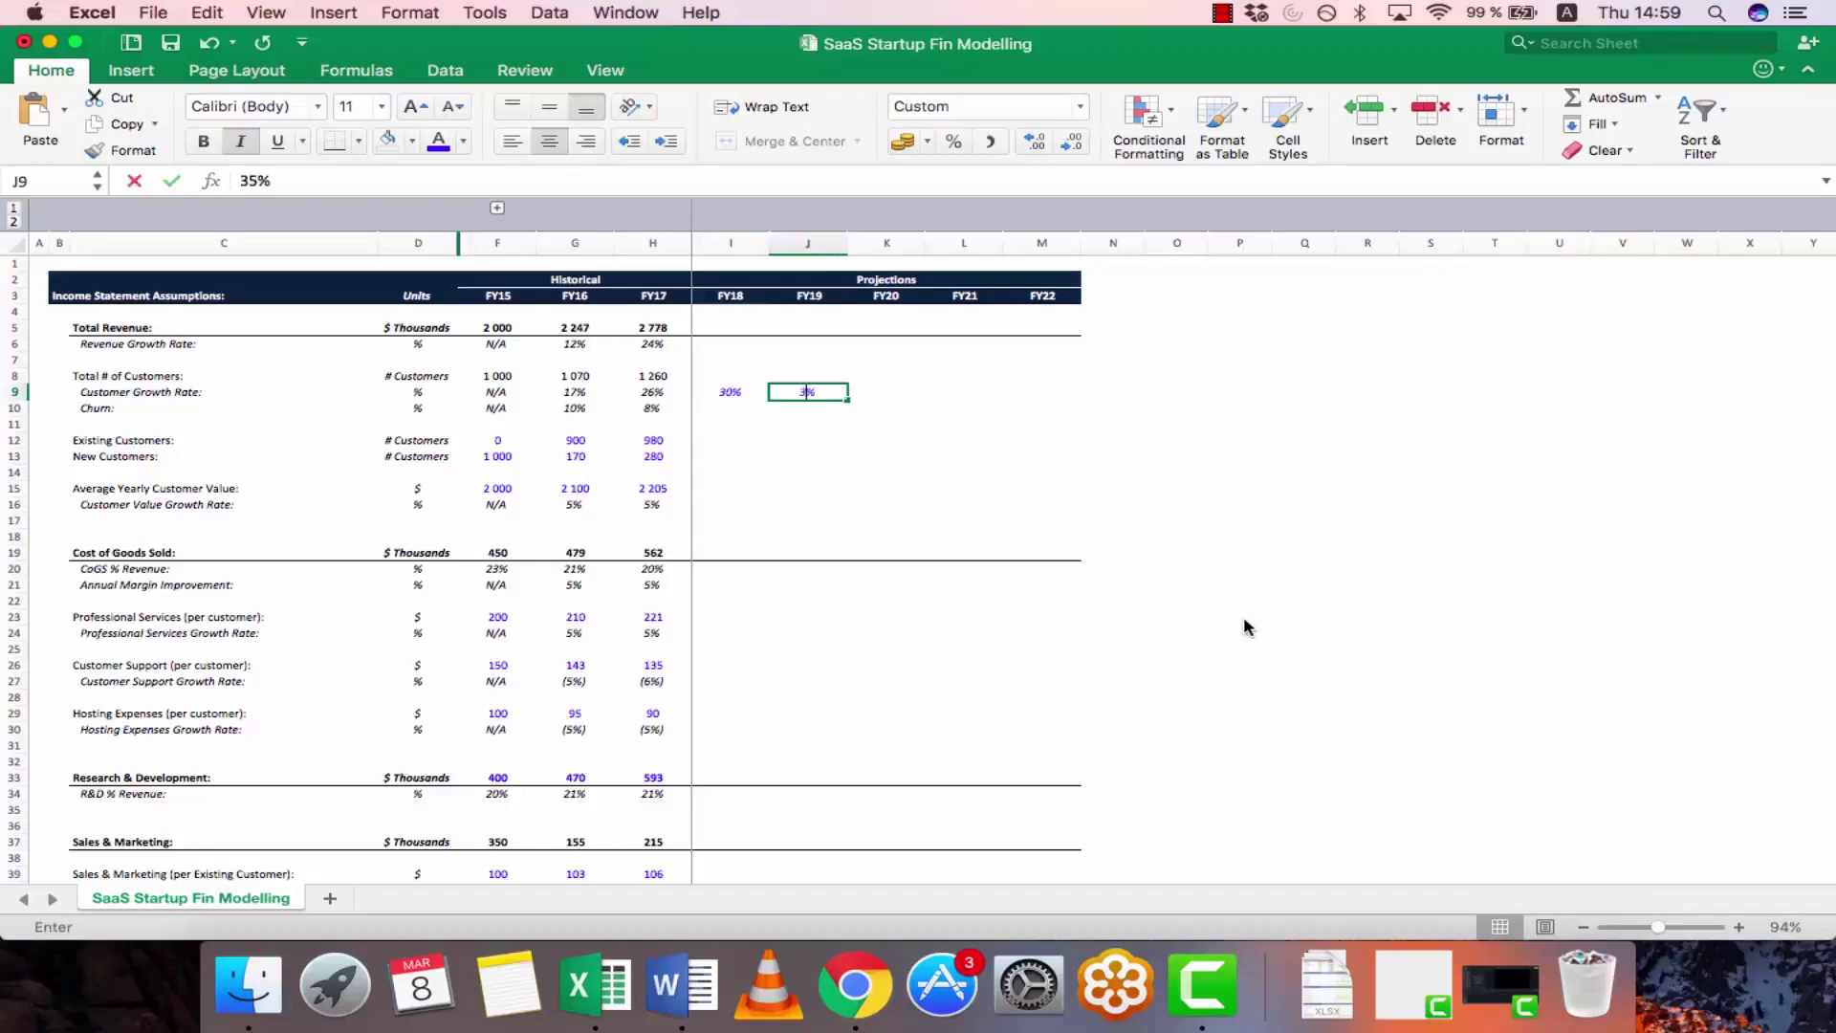
{"action": "key", "text": "Tab"}
{"action": "type", "text": "35%"}
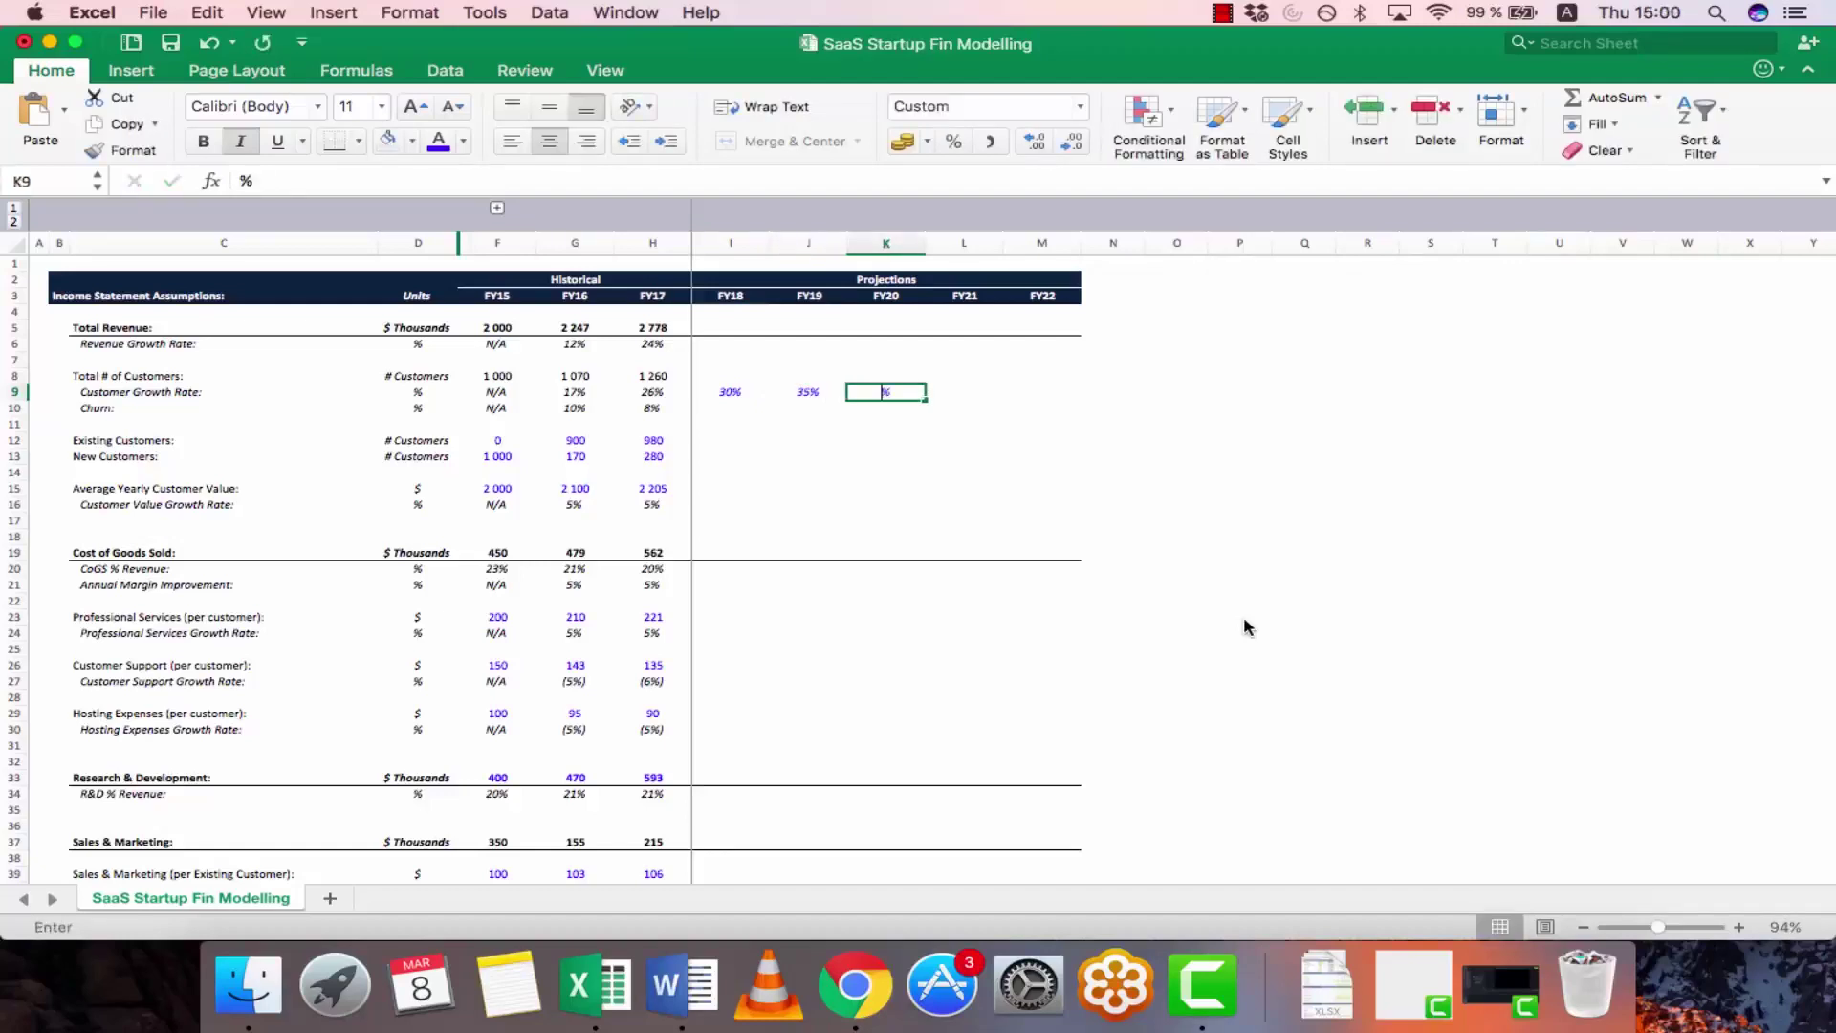
{"action": "key", "text": "Tab"}
{"action": "type", "text": "30"}
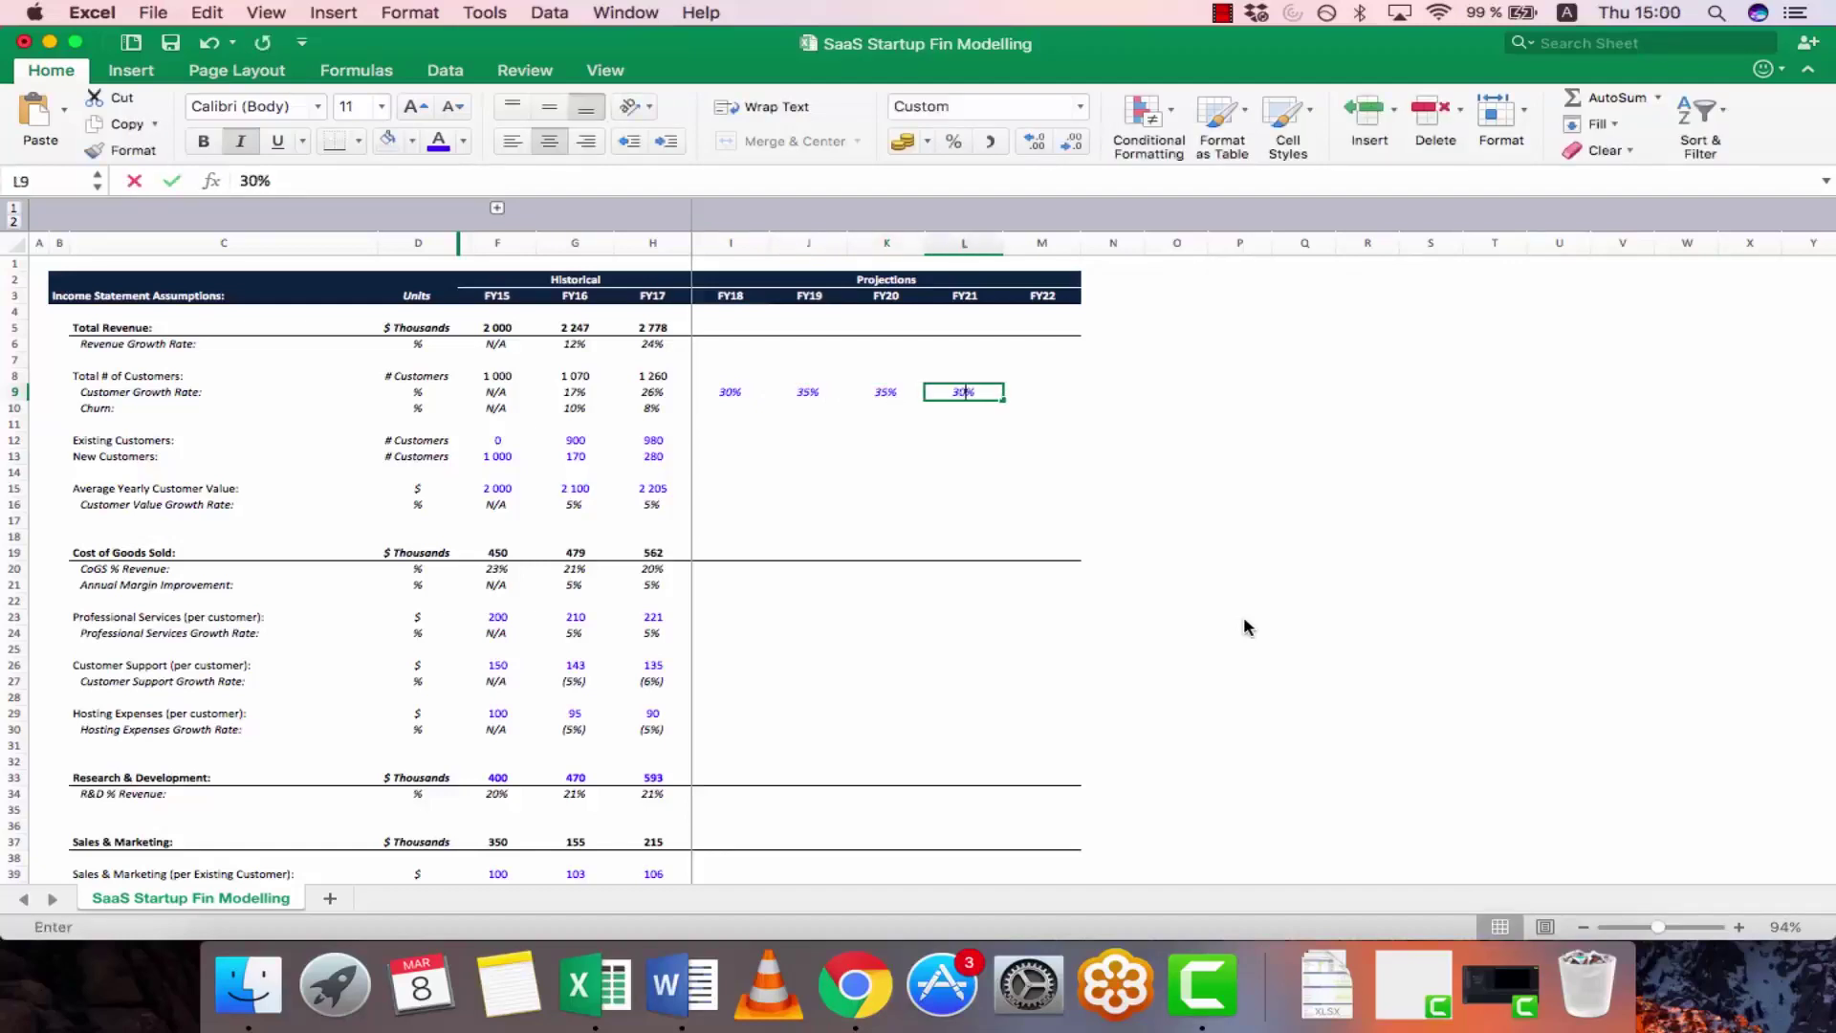
{"action": "key", "text": "Tab"}
{"action": "type", "text": "25%"}
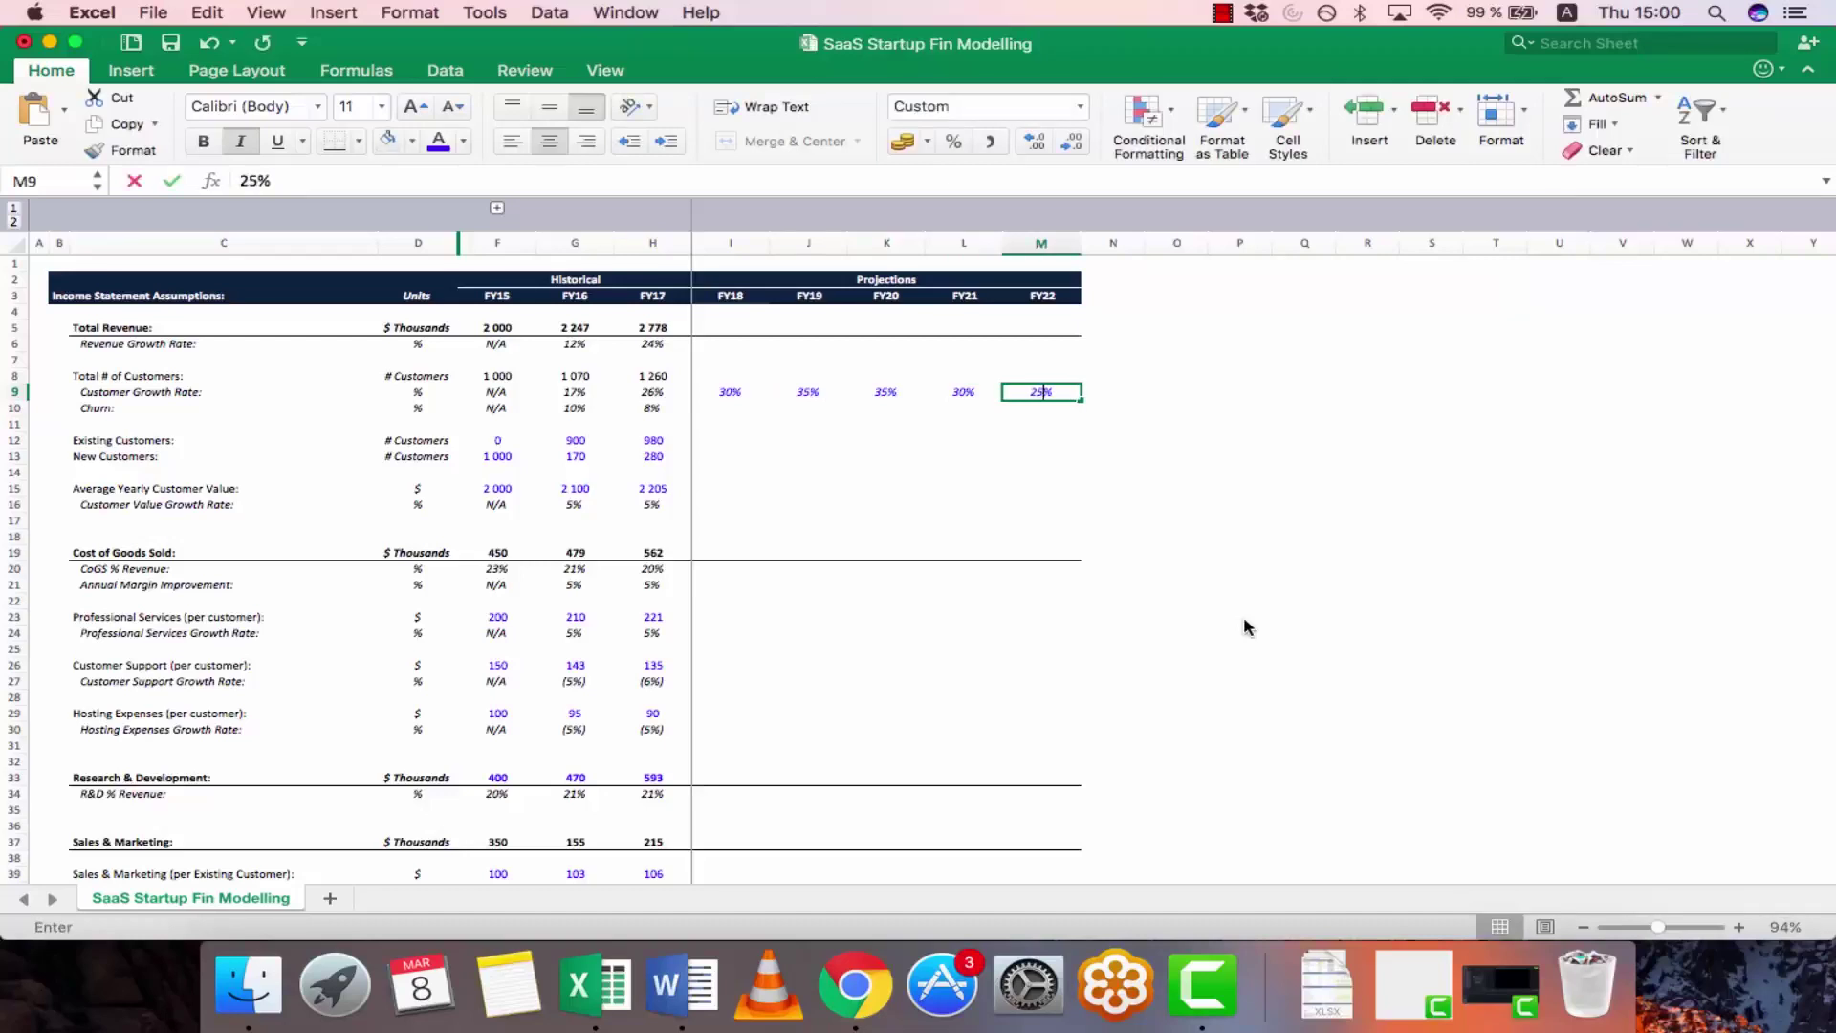
{"action": "key", "text": "Return"}
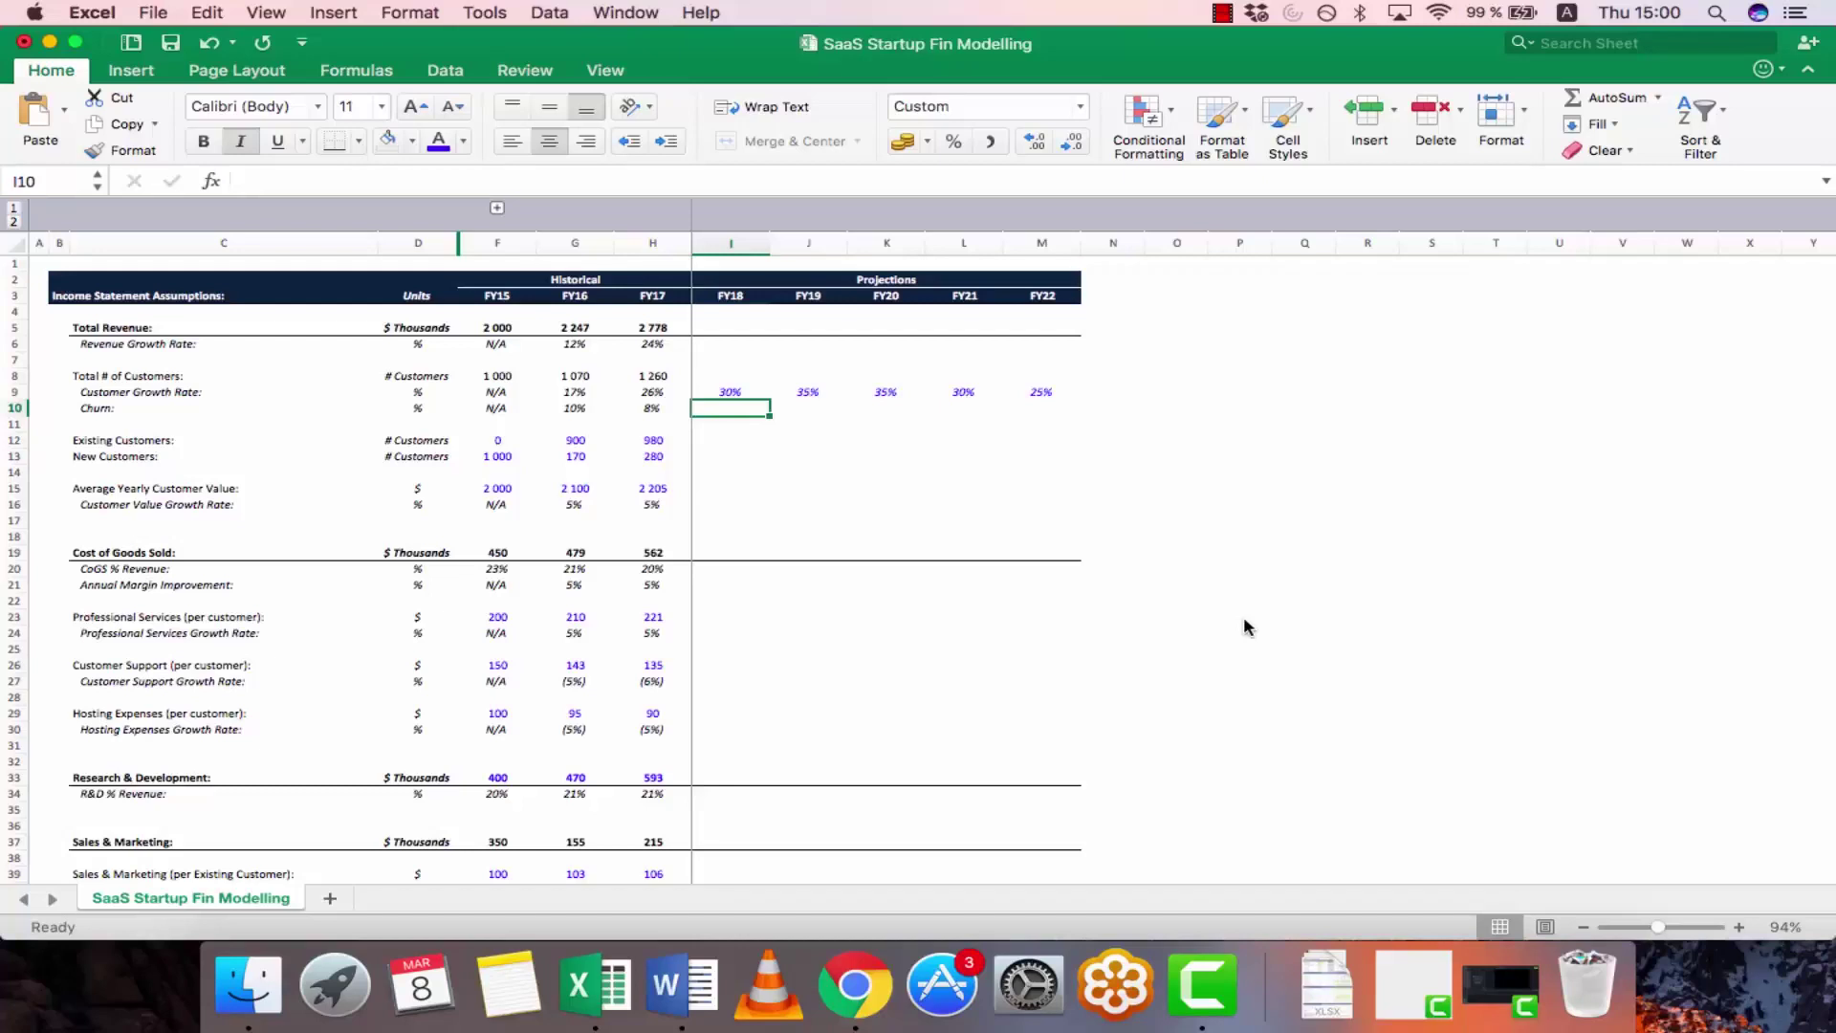
- Enter projected churn rates of 8%, 7%, 6%, 5% and 5% for FY18 through FY22
{"action": "type", "text": "8%"}
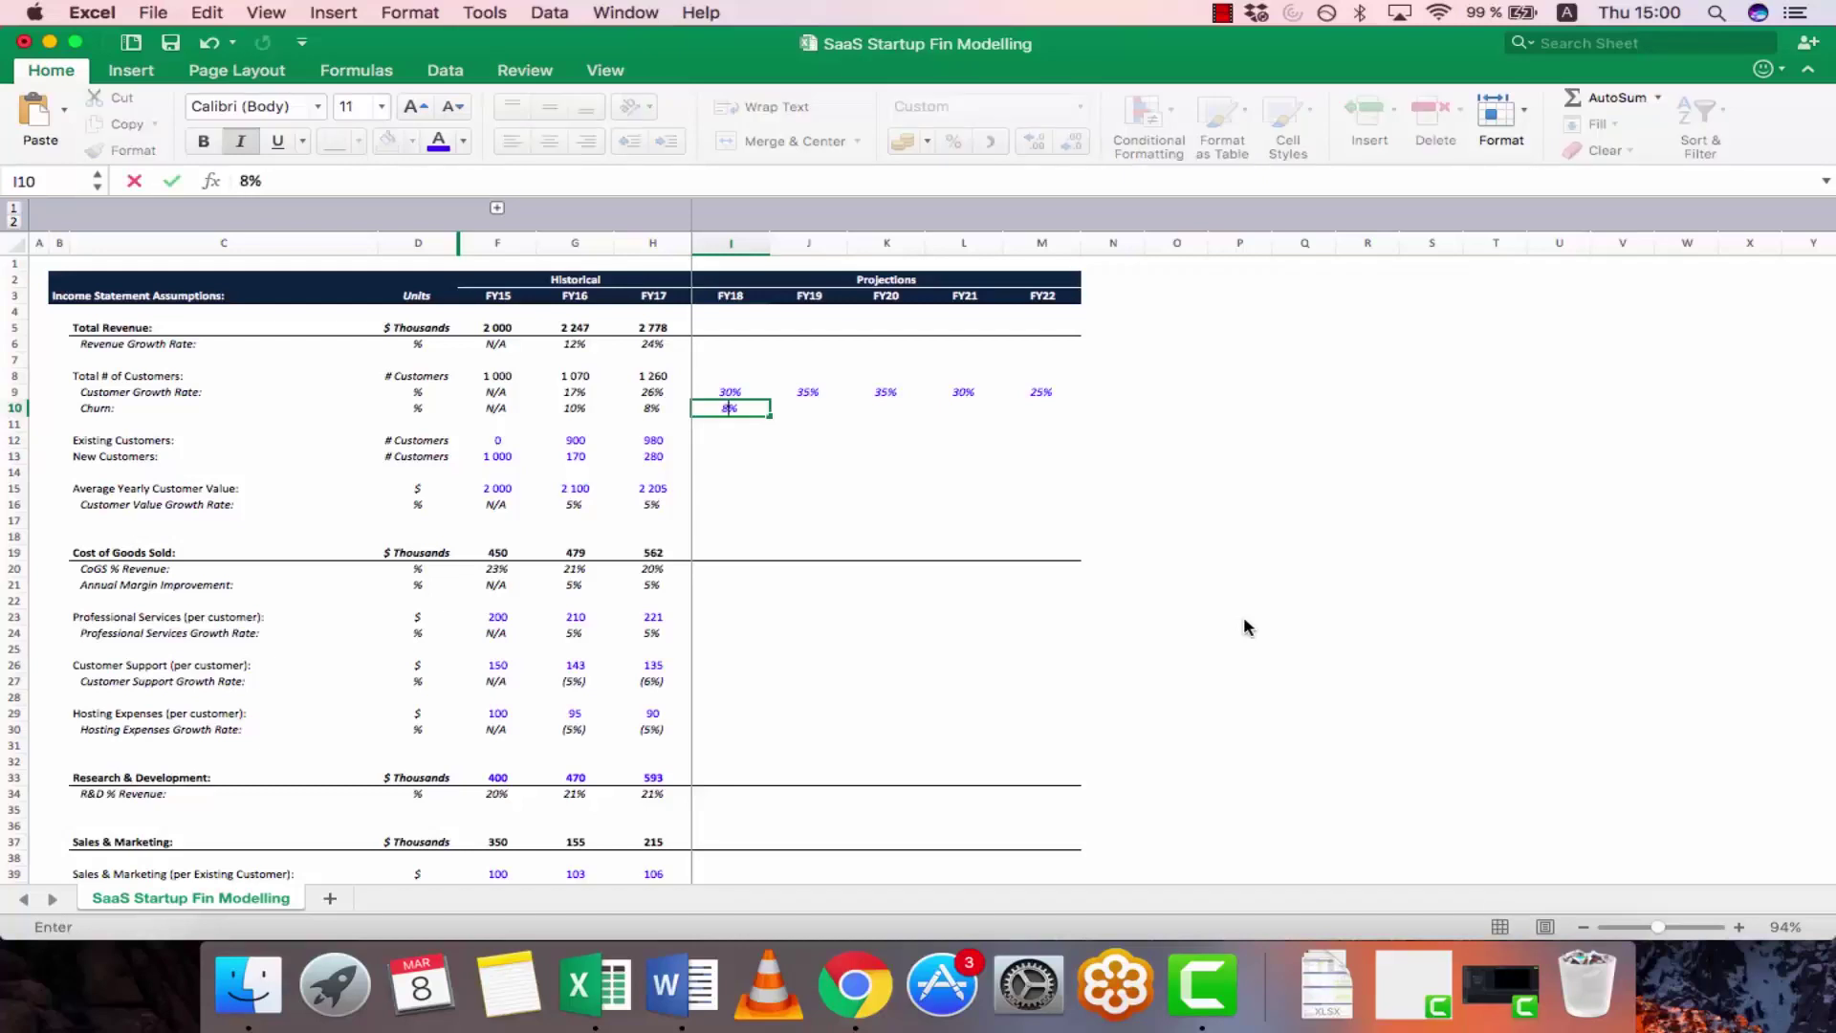
{"action": "key", "text": "Tab"}
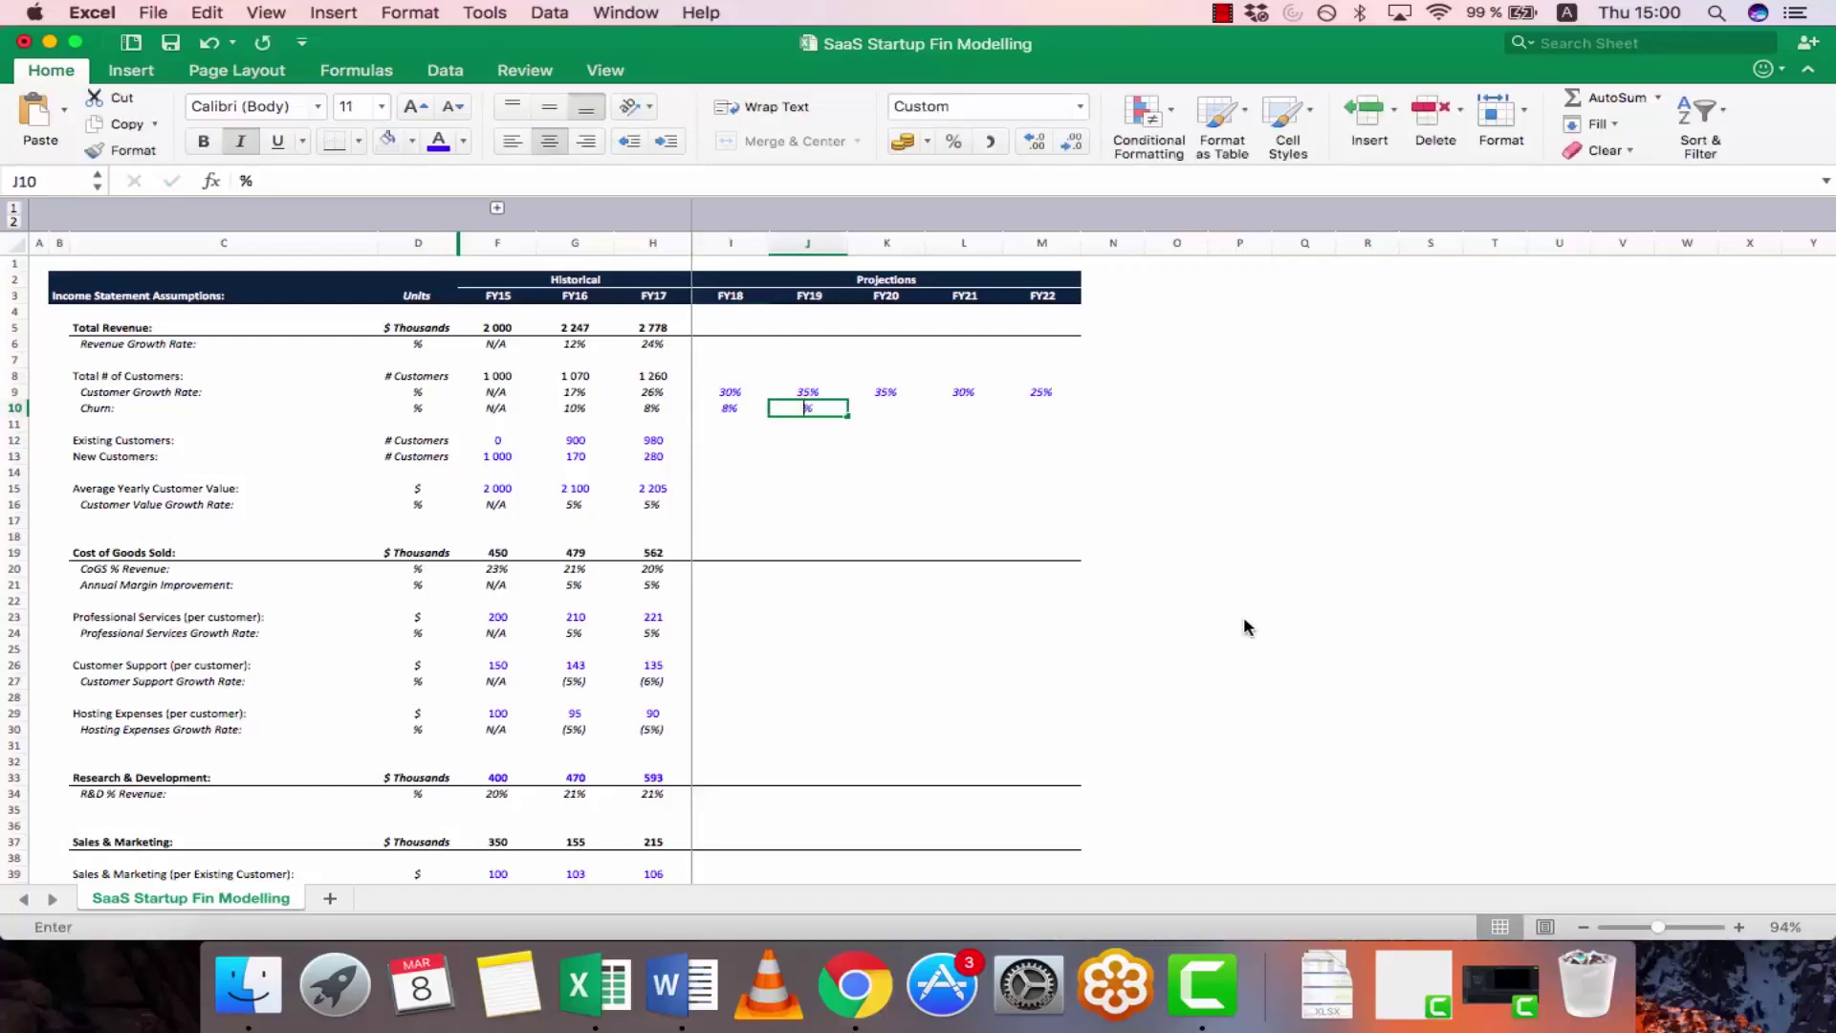
{"action": "type", "text": "7%"}
{"action": "key", "text": "Tab"}
{"action": "type", "text": "6%"}
{"action": "key", "text": "Tab"}
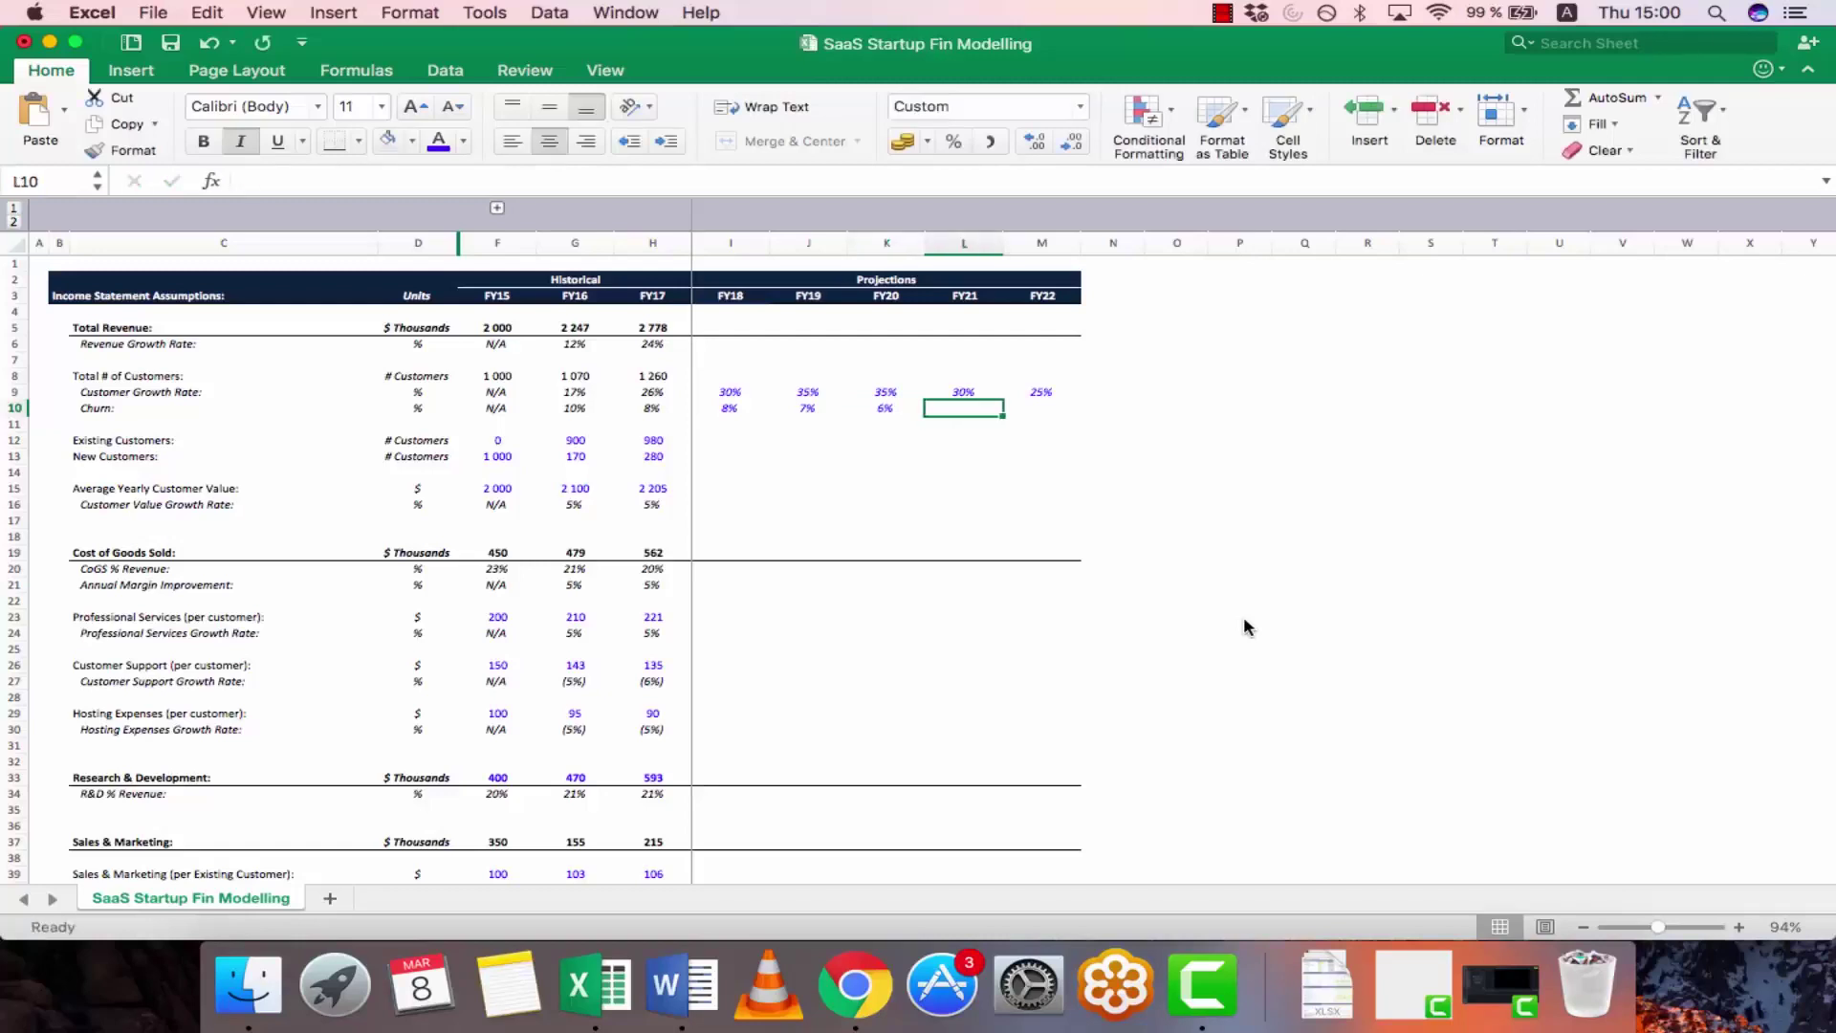
{"action": "type", "text": "5%"}
{"action": "key", "text": "Tab"}
{"action": "type", "text": "5%"}
{"action": "key", "text": "Return"}
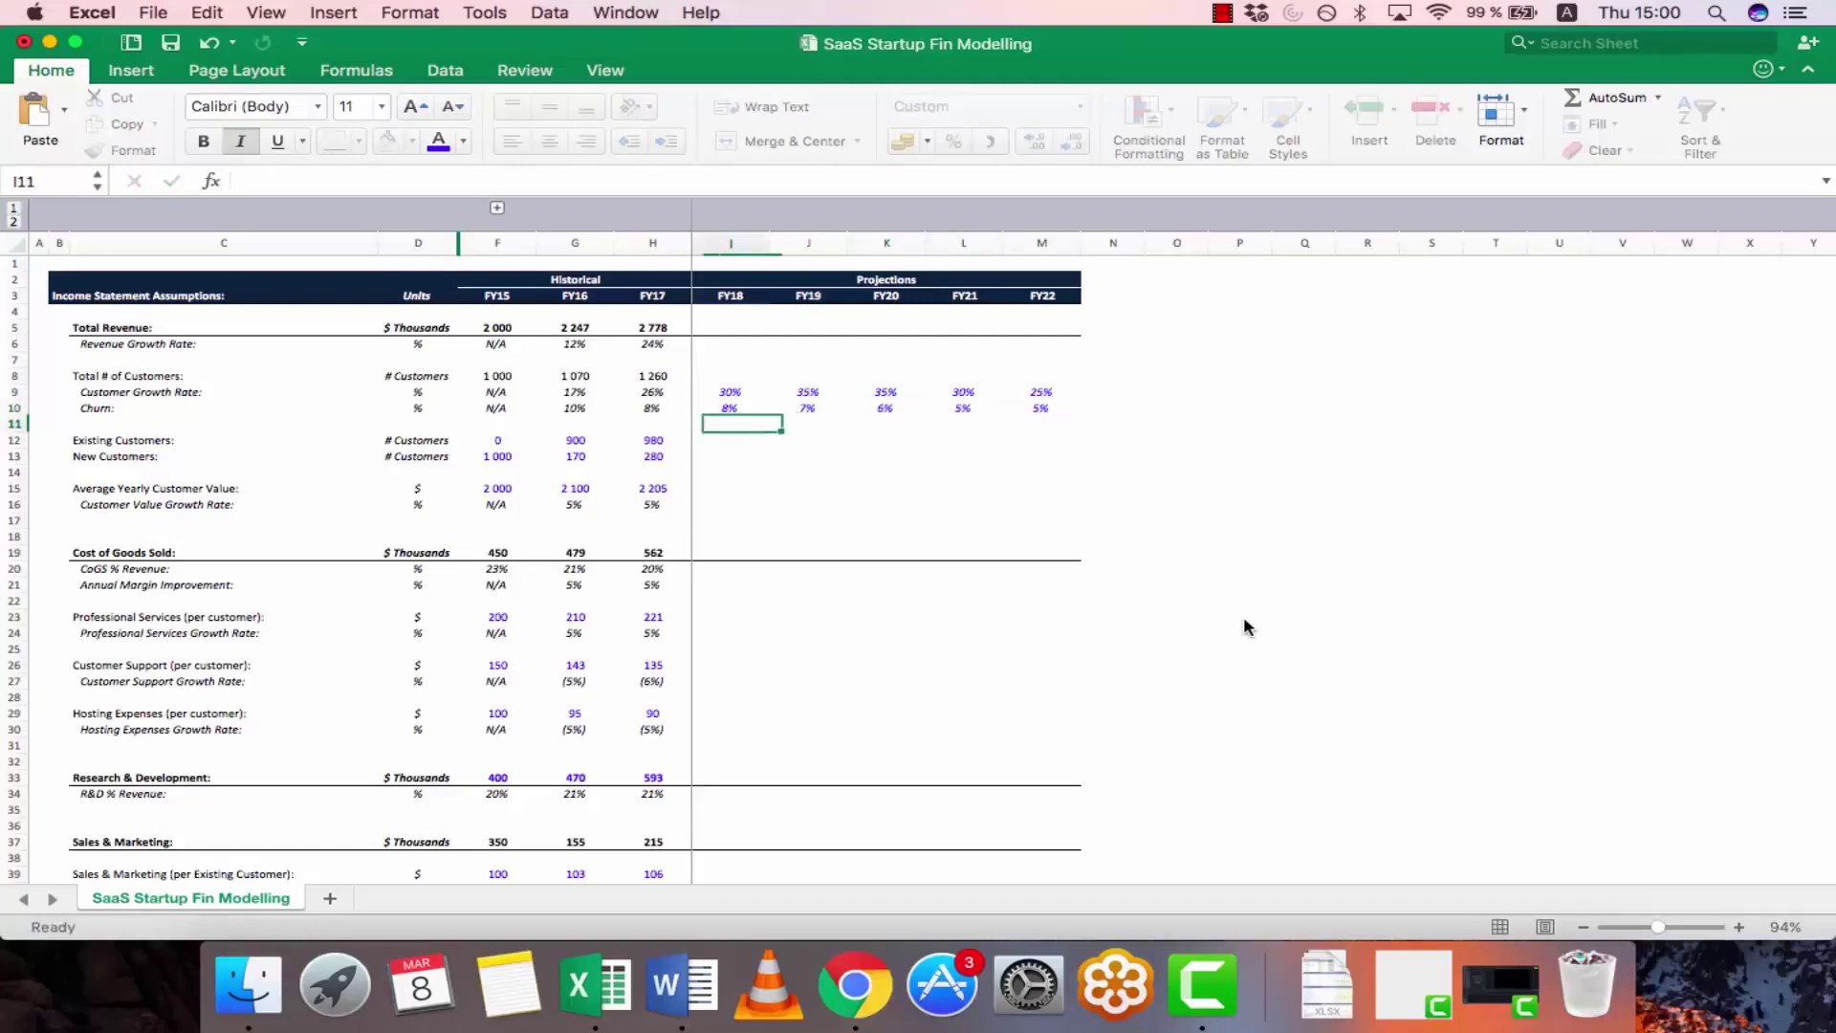
- Calculate the FY18 total number of customers in I8 with the formula =H8*(1+I9-I10)
{"action": "key", "text": "Up"}
{"action": "key", "text": "Up"}
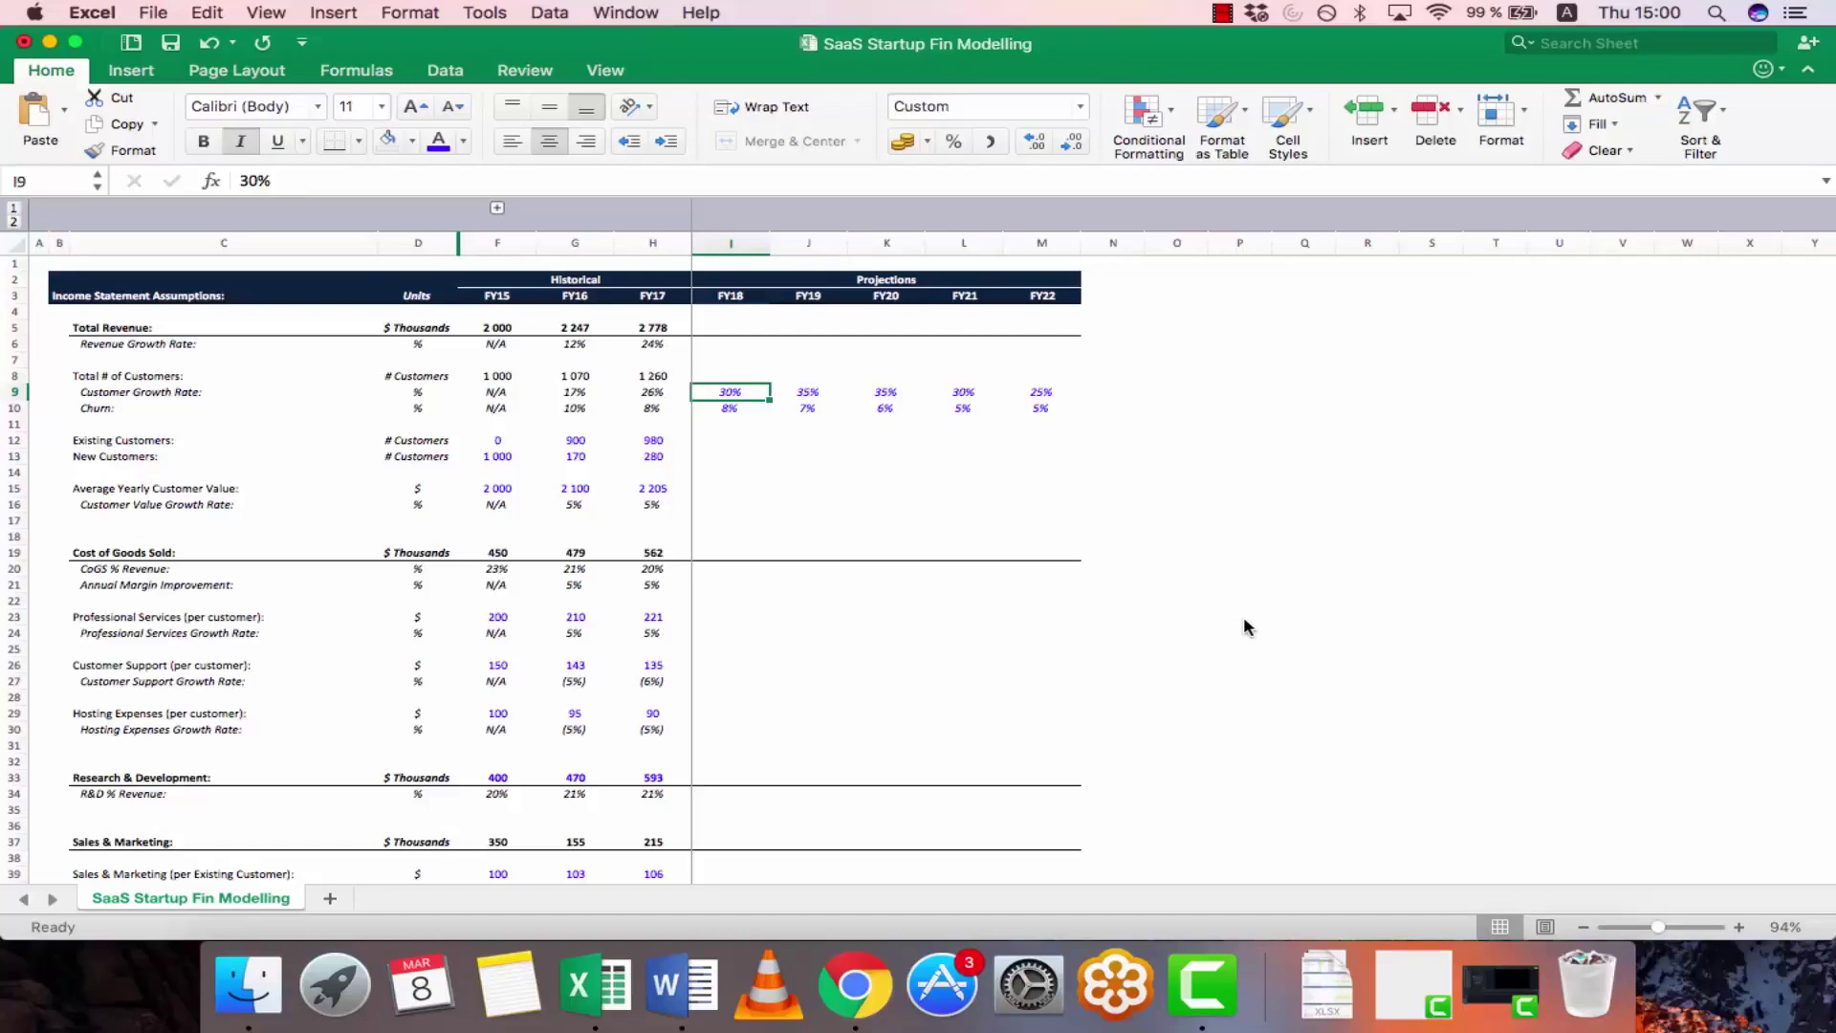
{"action": "key", "text": "Up"}
{"action": "type", "text": "="}
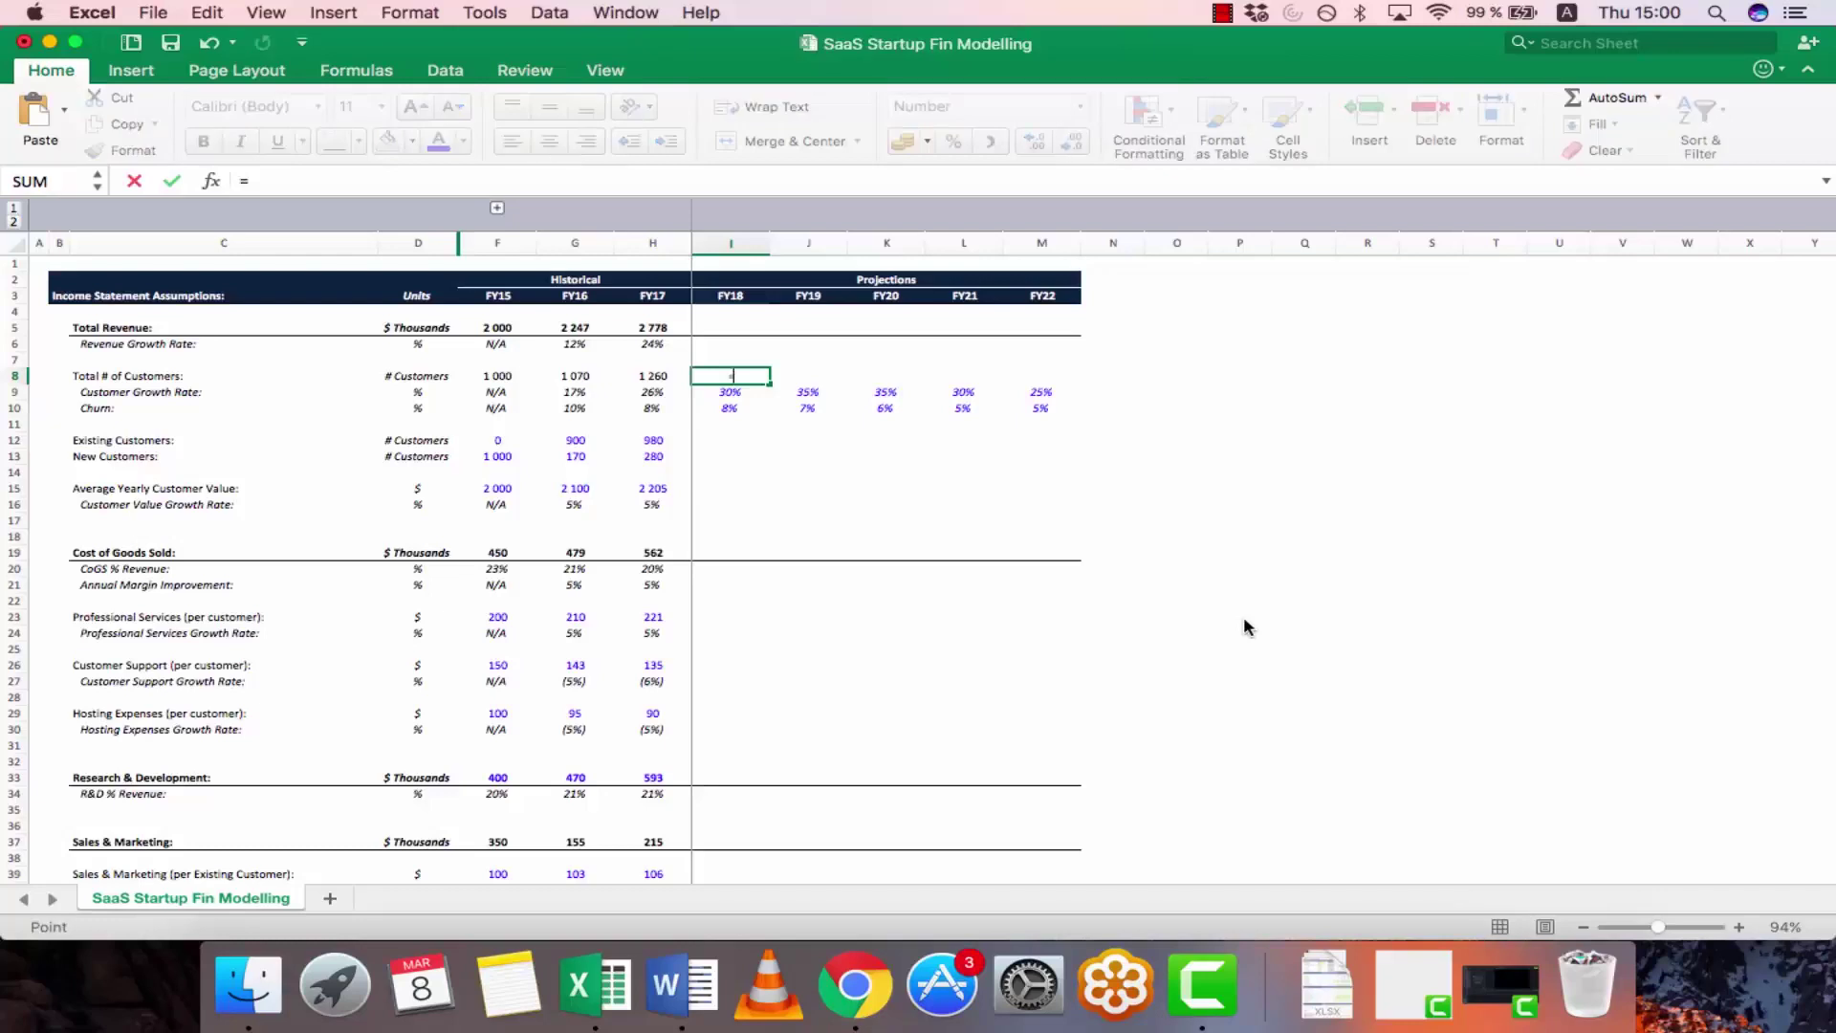
{"action": "key", "text": "Left"}
{"action": "type", "text": "*"}
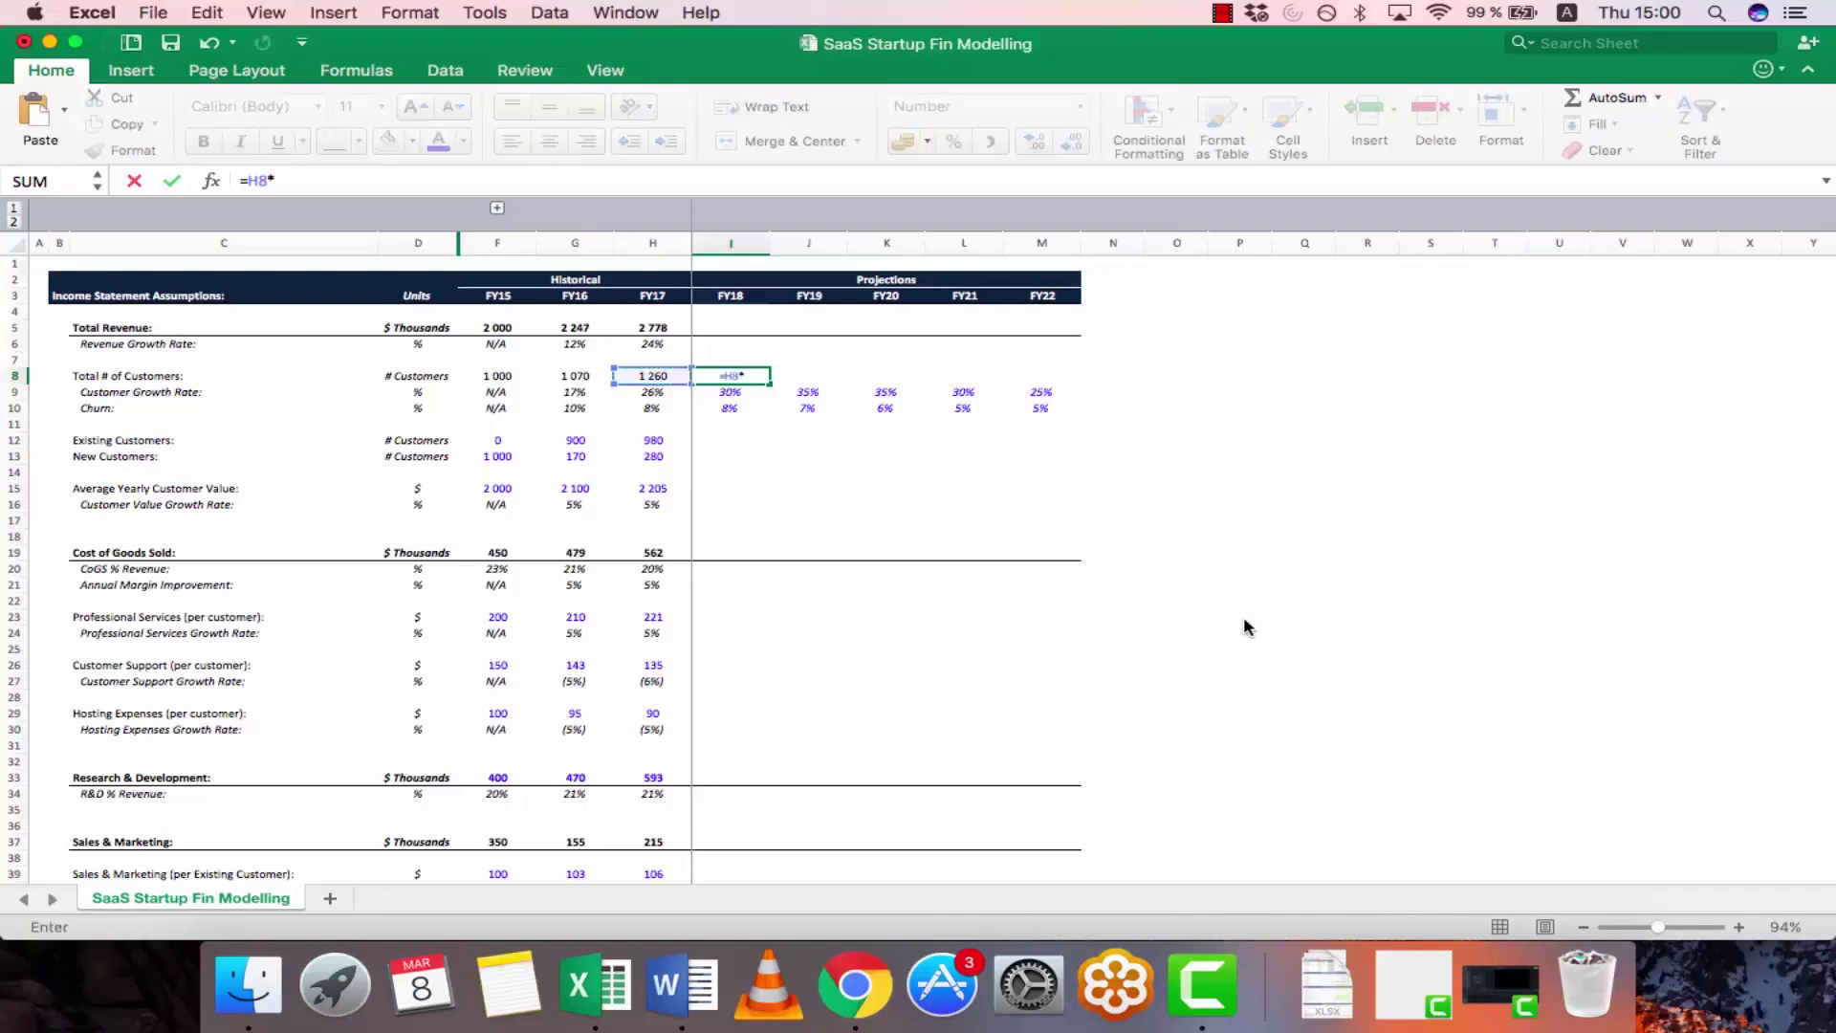
{"action": "type", "text": "(1="}
{"action": "key", "text": "BackSpace"}
{"action": "type", "text": "+"}
{"action": "key", "text": "Down"}
{"action": "type", "text": "-"}
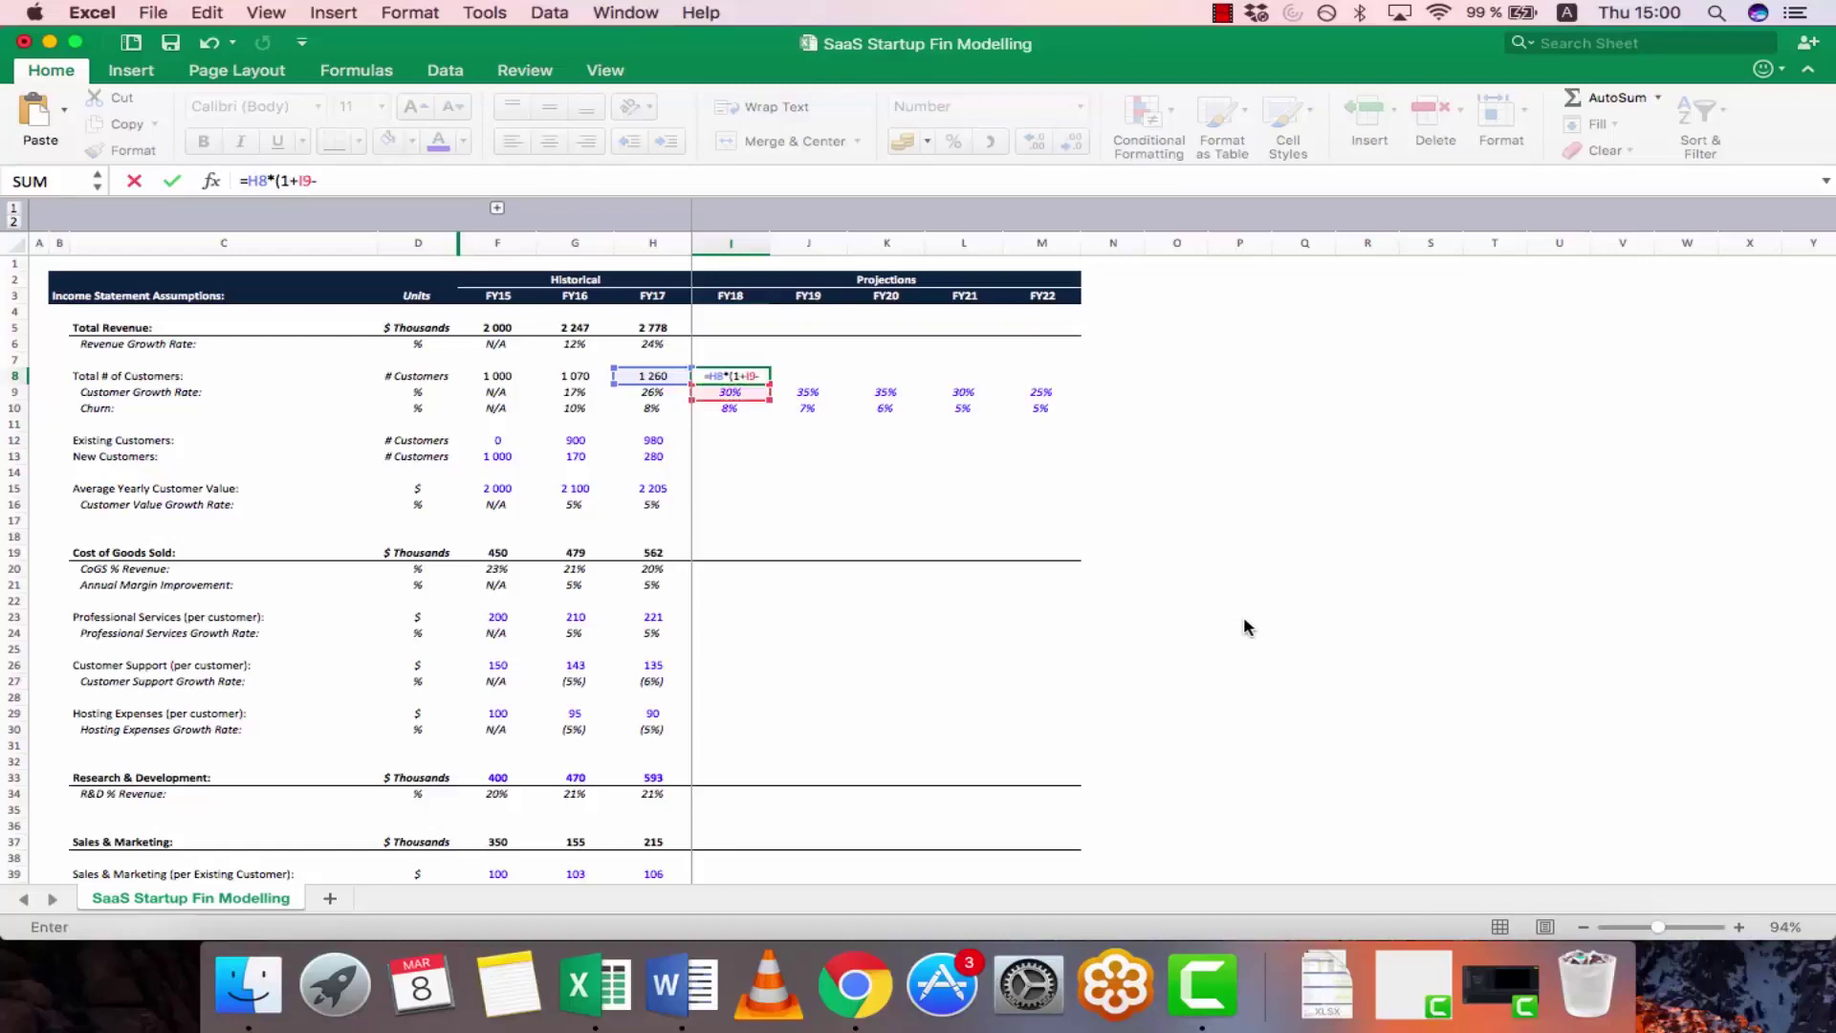
{"action": "key", "text": "Down"}
{"action": "key", "text": "Down"}
{"action": "type", "text": ")"}
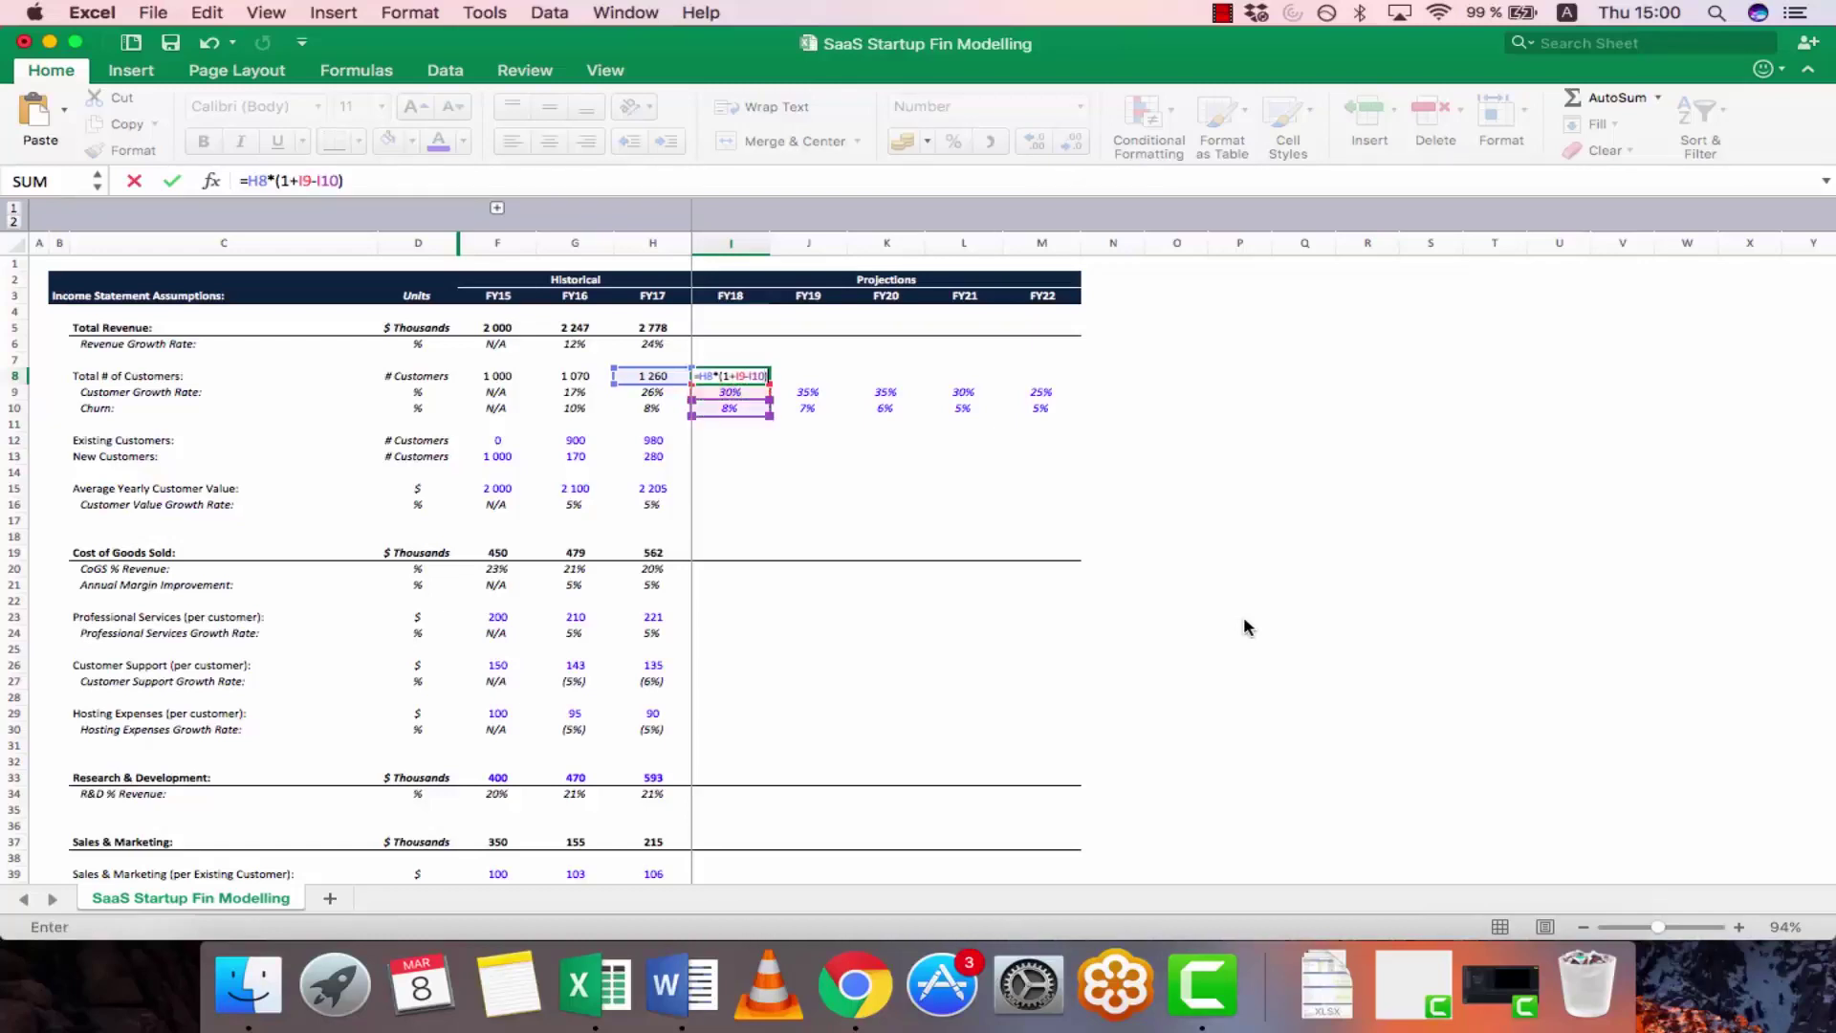
{"action": "key", "text": "Return"}
- Copy the FY18 total customers formula across the projection years through FY22
{"action": "key", "text": "Up"}
{"action": "key", "text": "super+c"}
{"action": "key", "text": "shift+Right"}
{"action": "key", "text": "shift+Right"}
{"action": "key", "text": "shift+Right"}
{"action": "key", "text": "shift+Right"}
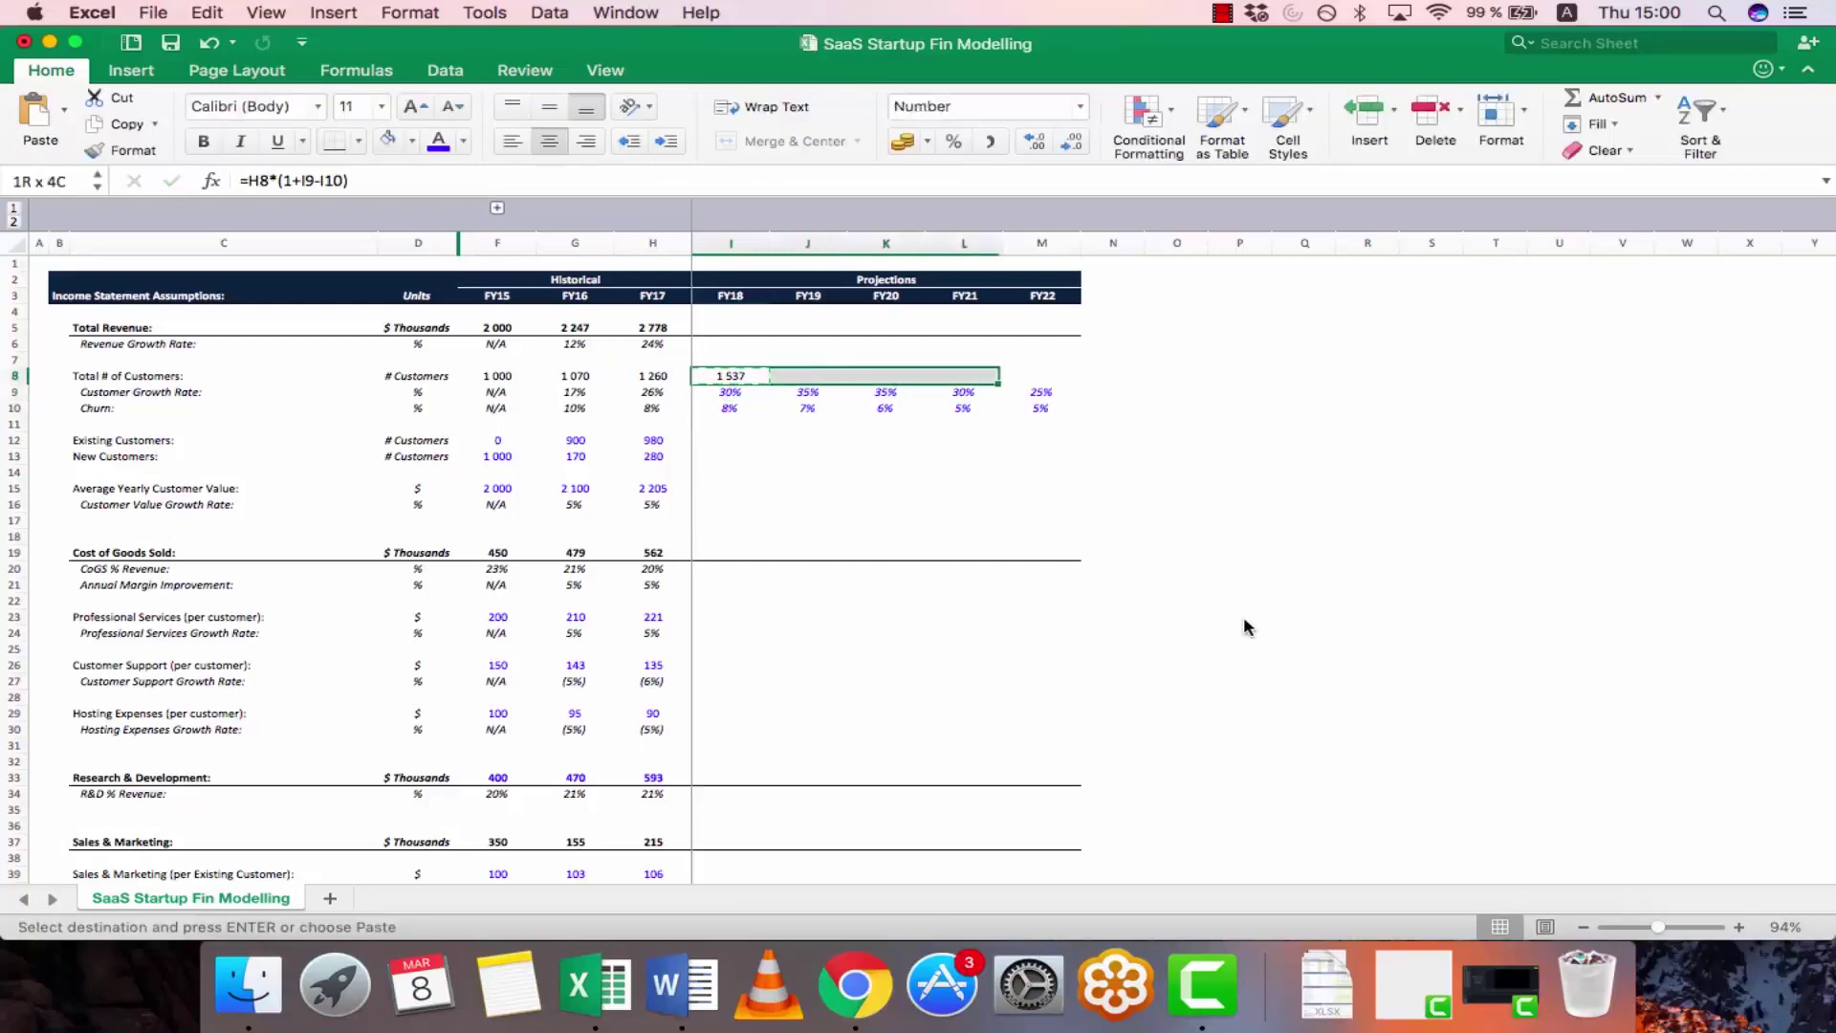
{"action": "key", "text": "super+v"}
{"action": "key", "text": "Left"}
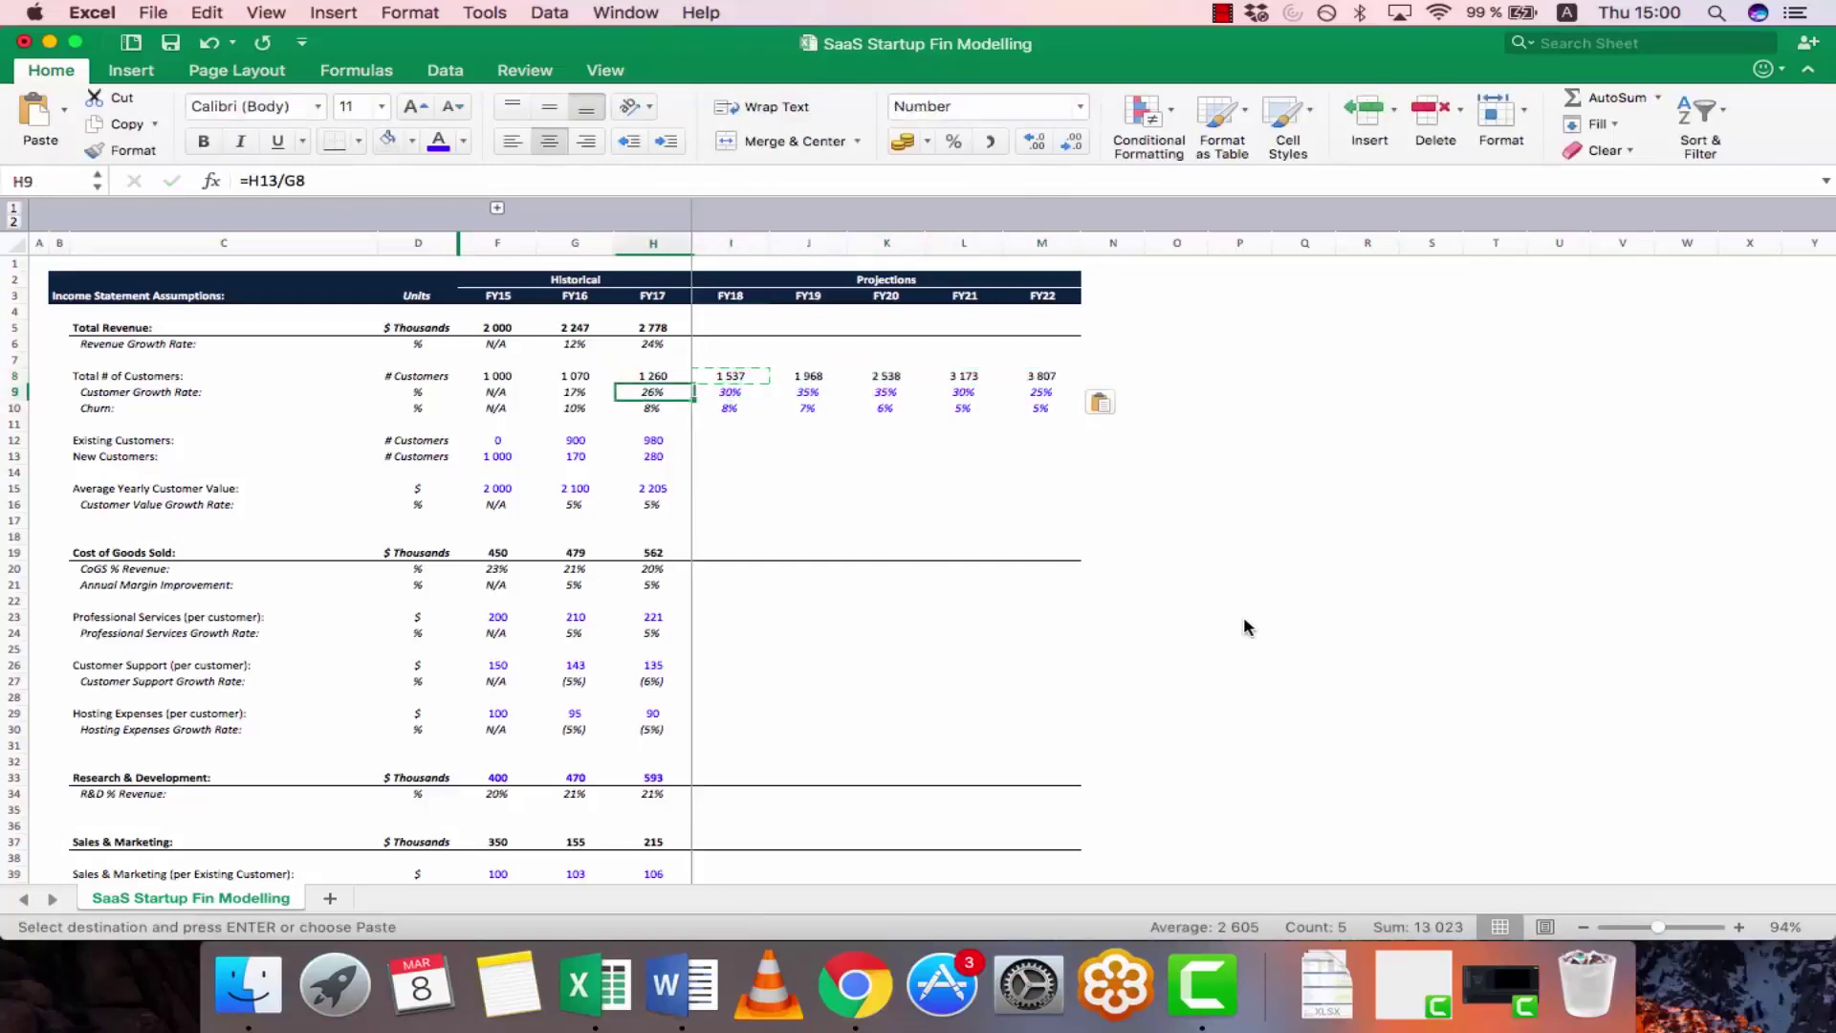
{"action": "key", "text": "Down"}
{"action": "key", "text": "Down"}
{"action": "key", "text": "Escape"}
- Calculate the FY18 existing customers in I12 with the formula =H8*(1-I10)
{"action": "key", "text": "Down"}
{"action": "key", "text": "Right"}
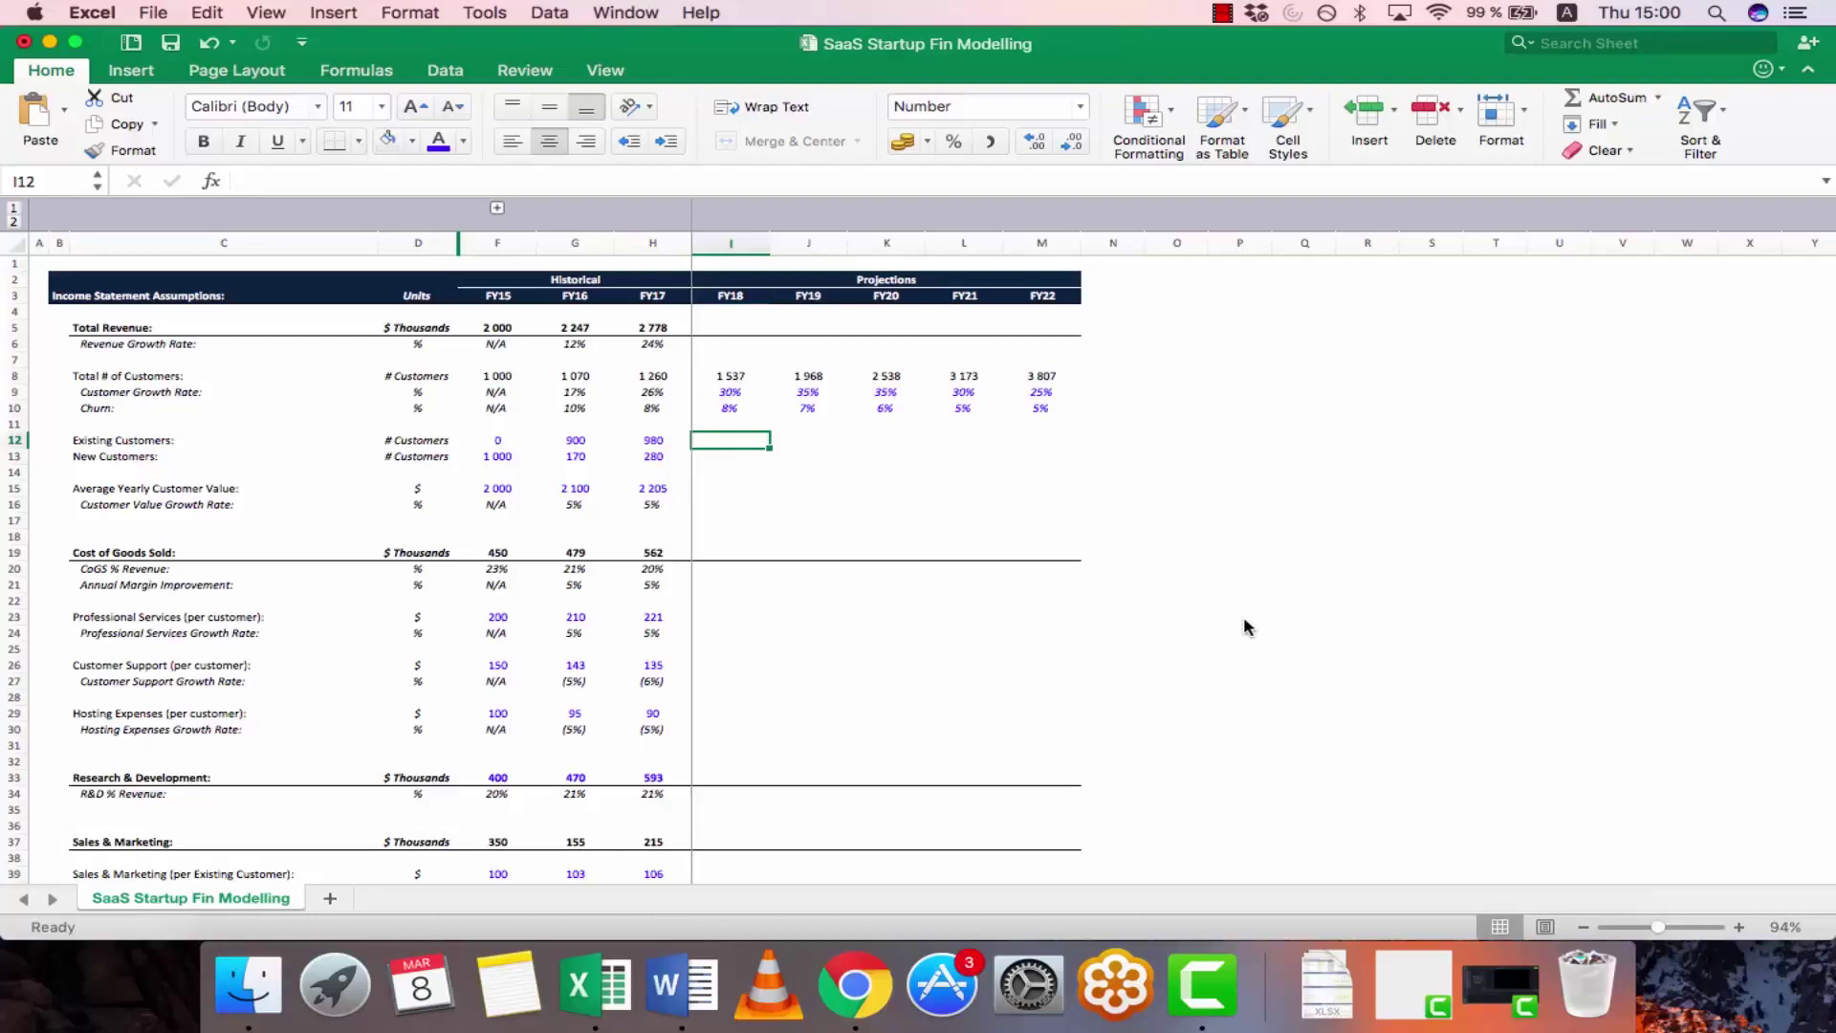
{"action": "key", "text": "Down"}
{"action": "key", "text": "Up"}
{"action": "type", "text": "="}
{"action": "key", "text": "Up"}
{"action": "key", "text": "Up"}
{"action": "key", "text": "Up"}
{"action": "key", "text": "Up"}
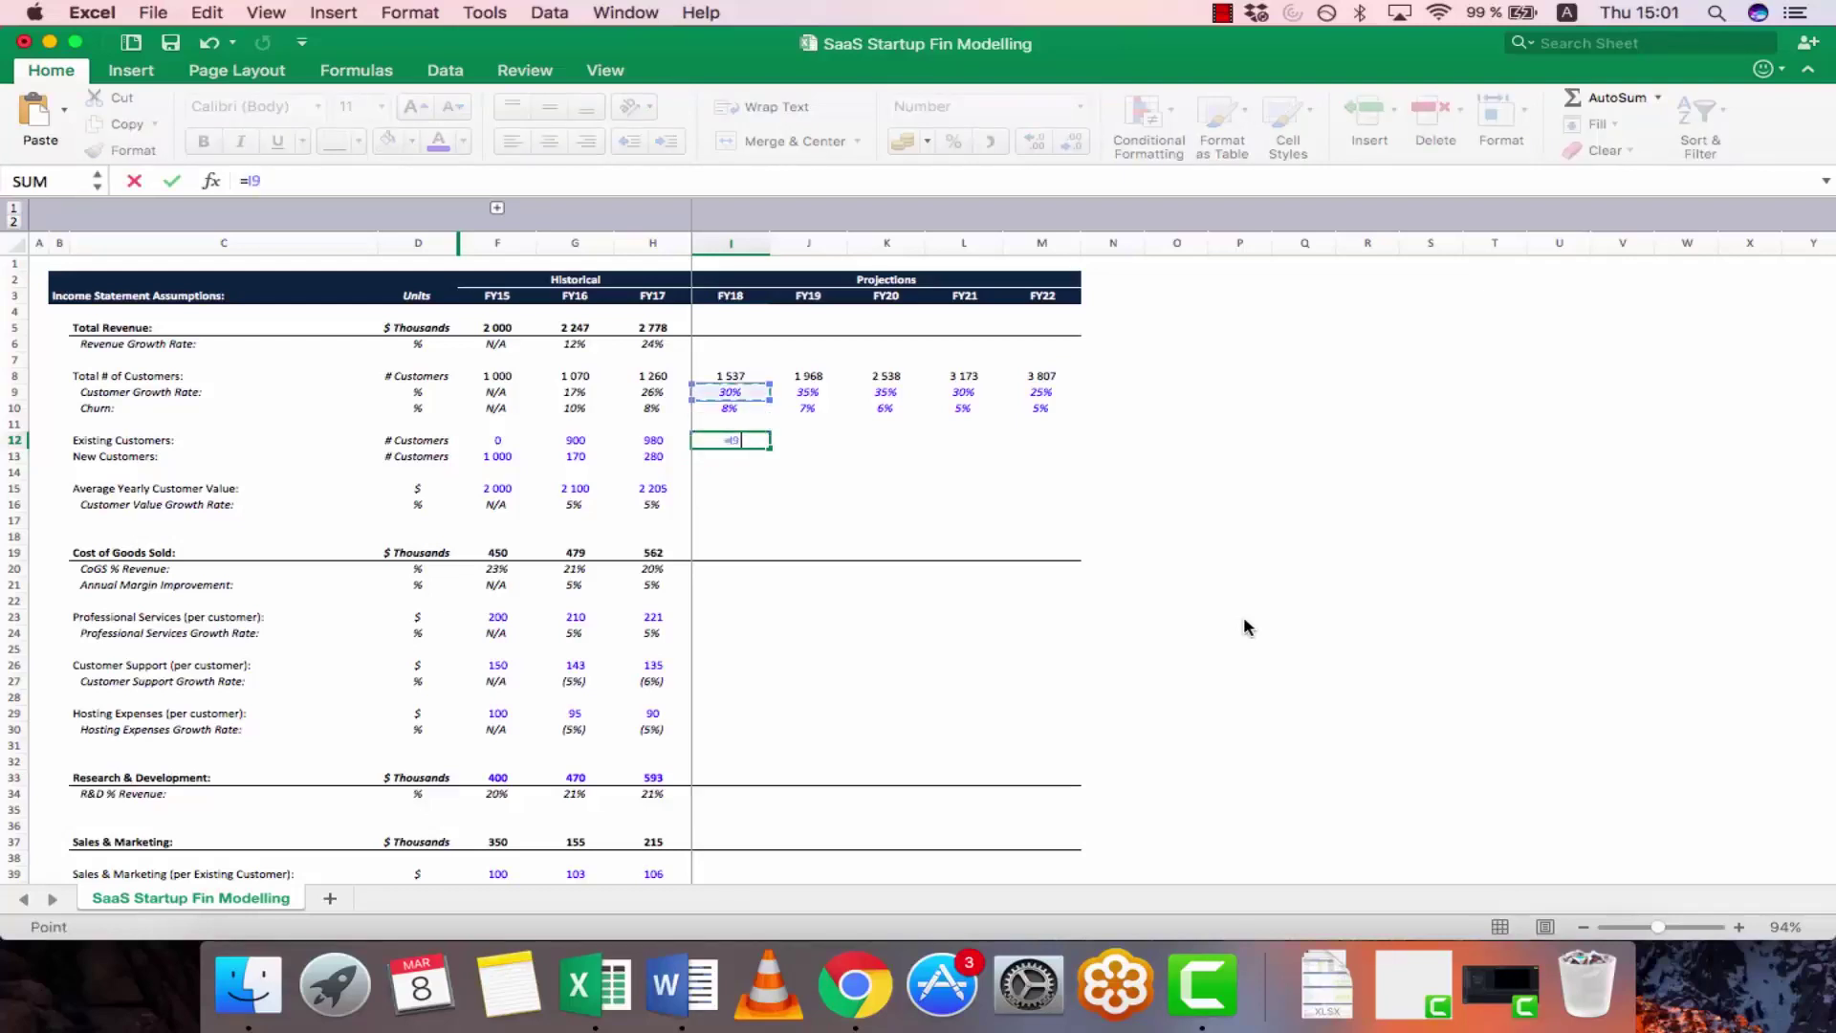
{"action": "key", "text": "Left"}
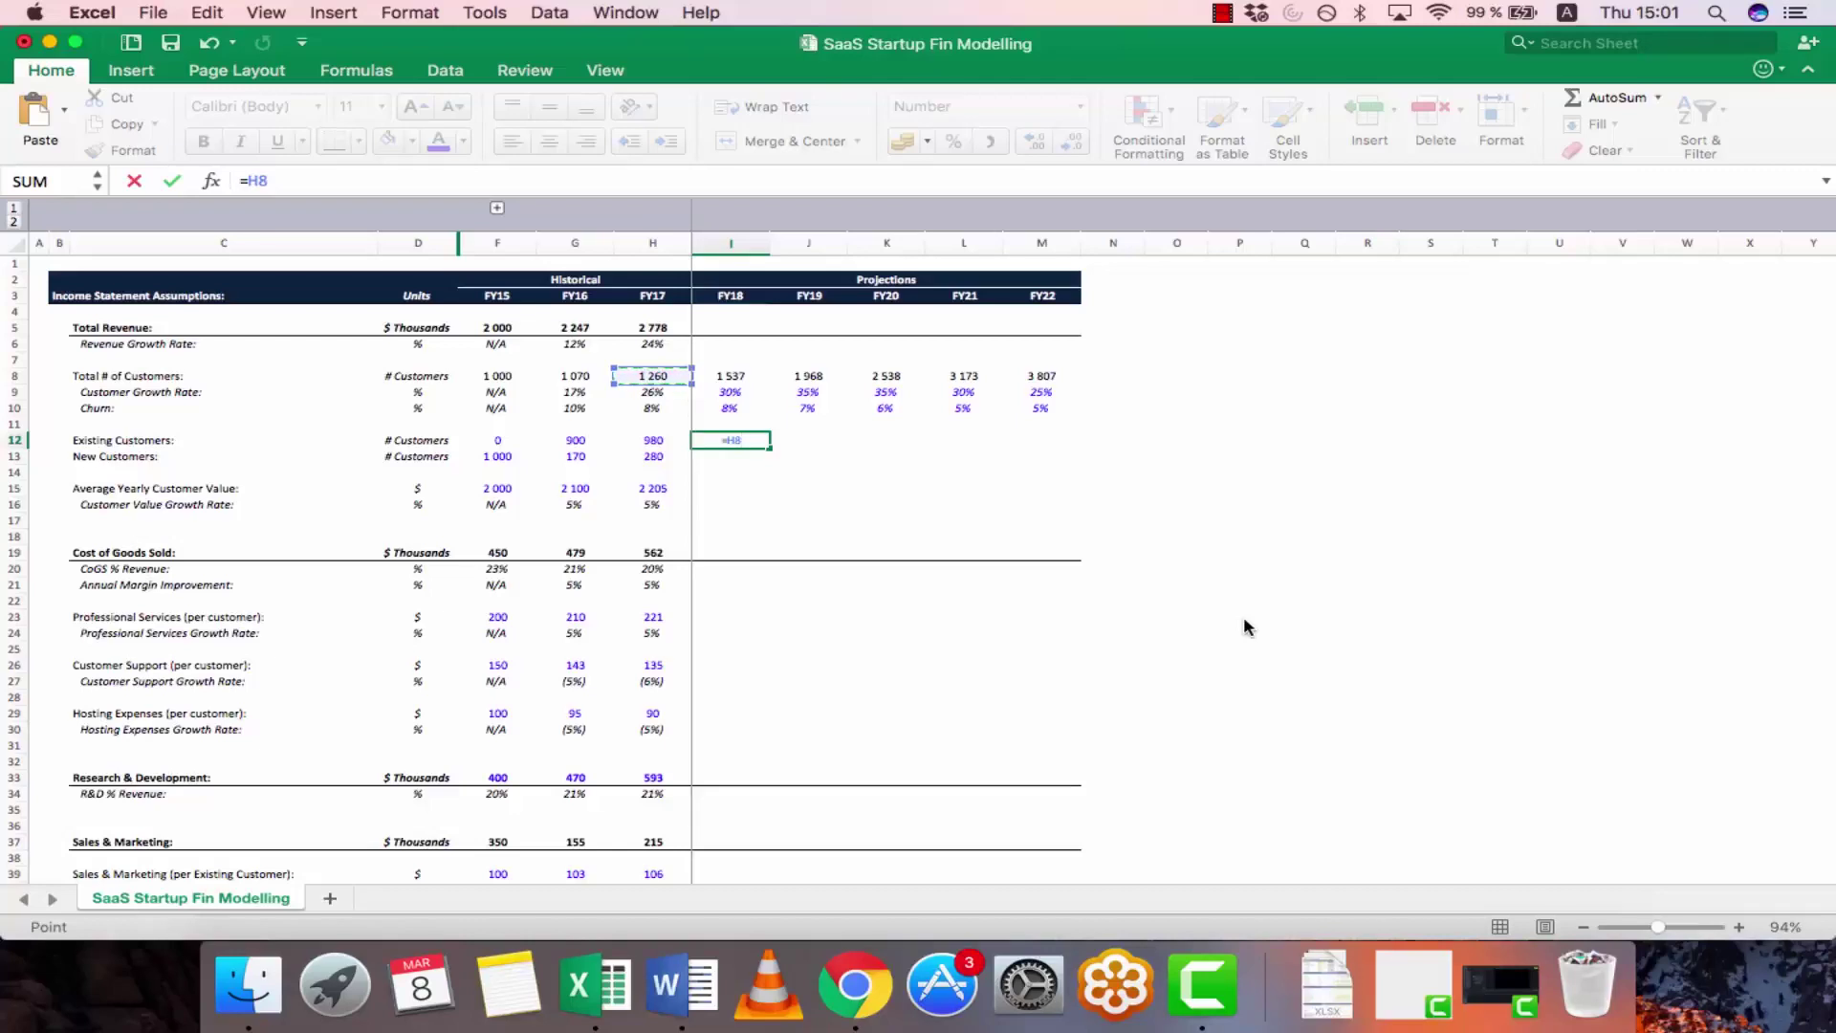
{"action": "type", "text": "*"}
{"action": "type", "text": "("}
{"action": "type", "text": "1"}
{"action": "type", "text": "-"}
{"action": "type", "text": "I10)"}
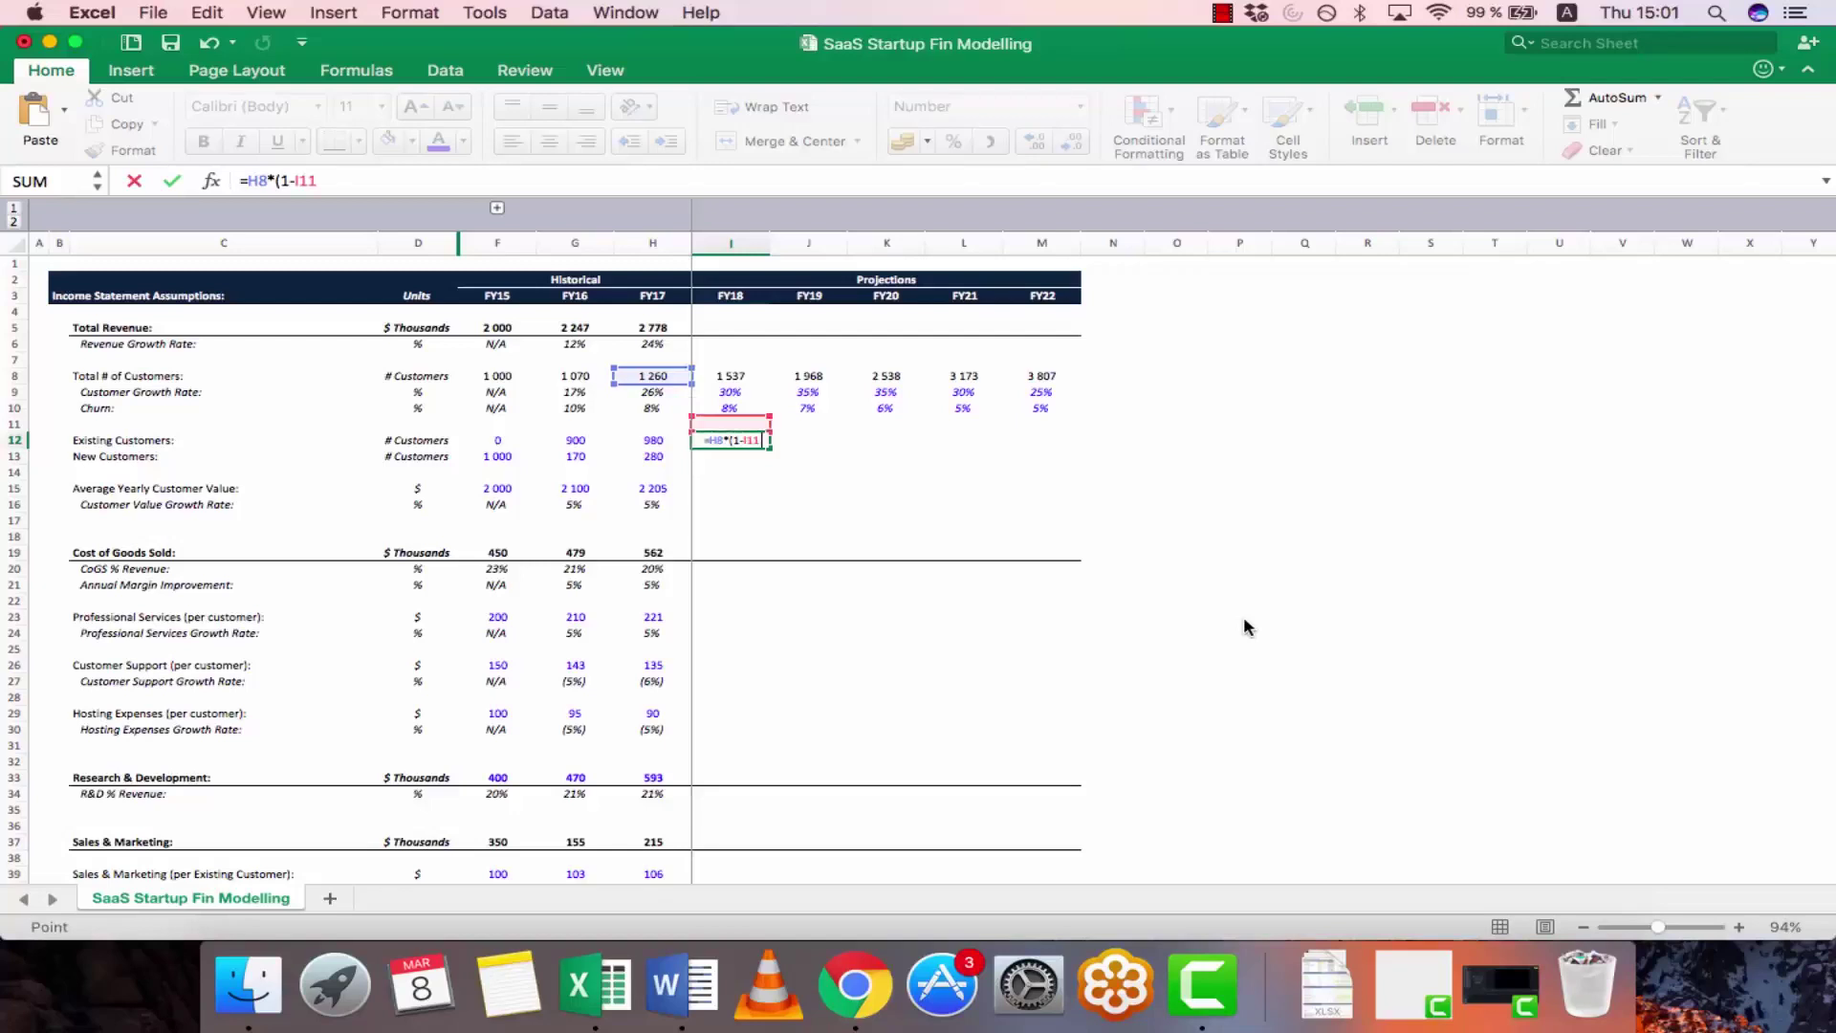
{"action": "key", "text": "ctrl+Return"}
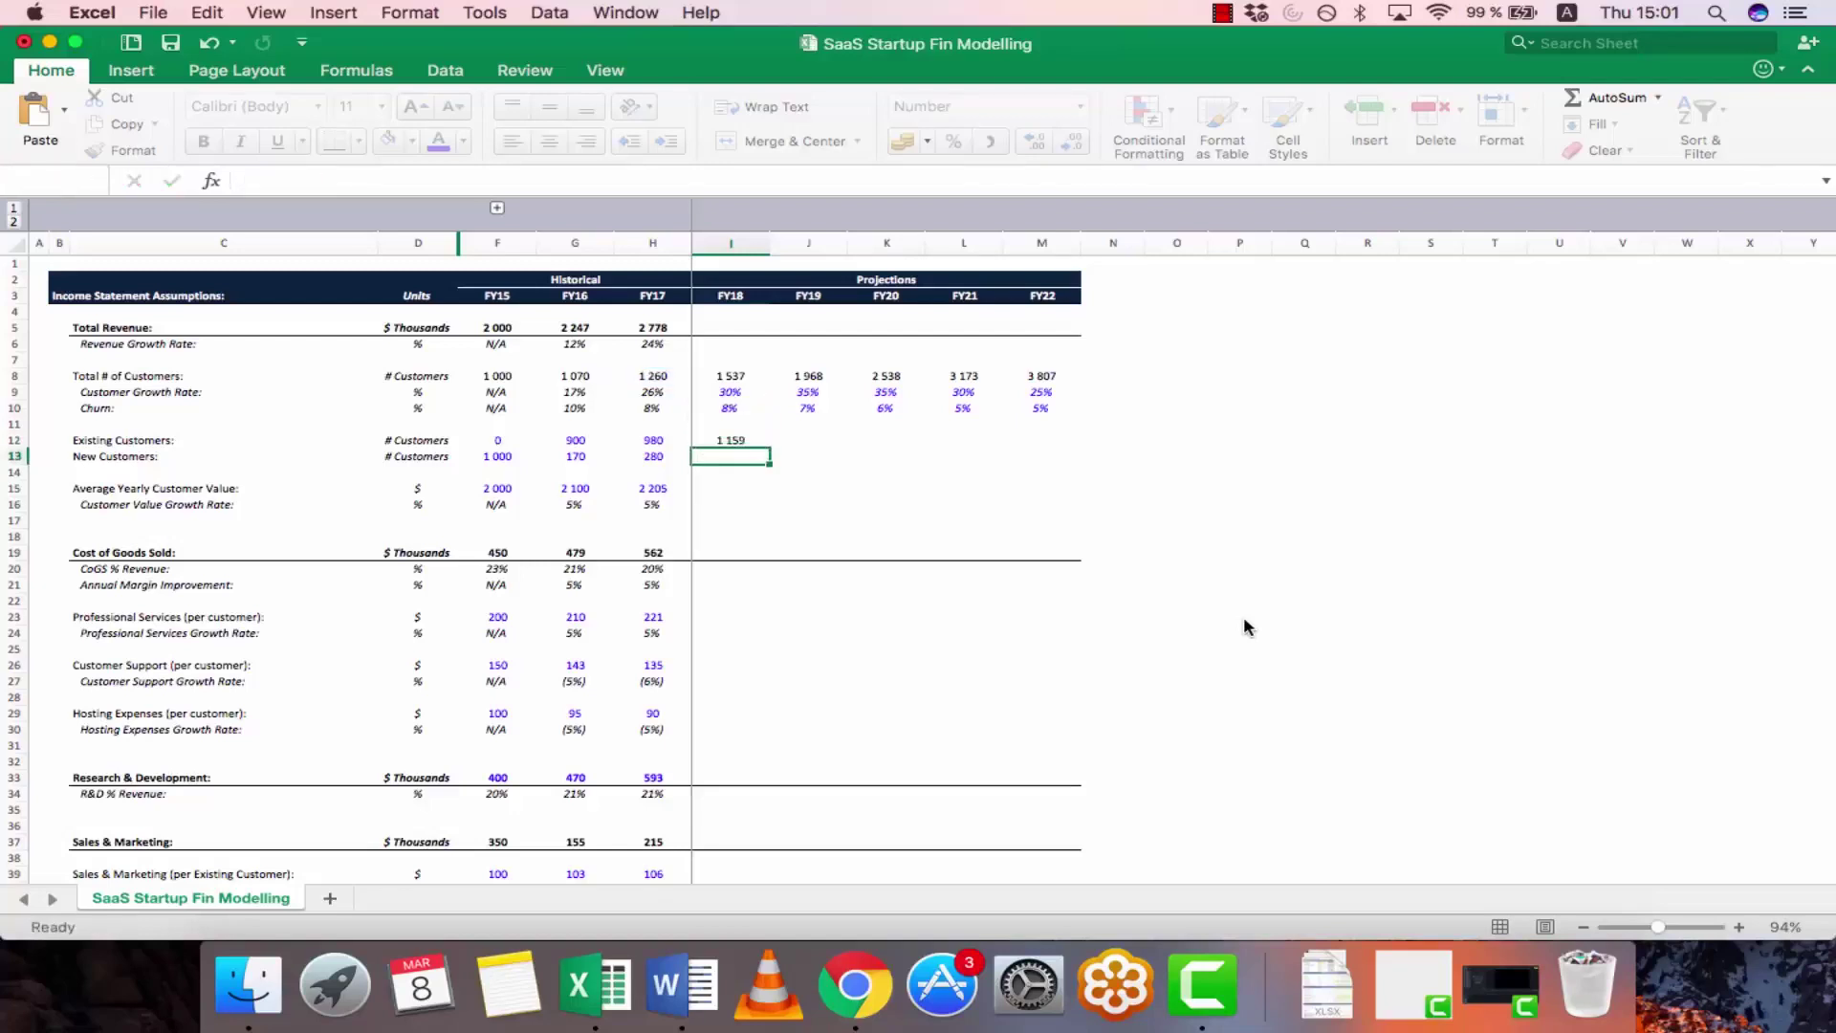
- Copy the FY18 existing customers formula across the projection years through FY22
{"action": "key", "text": "super+c"}
{"action": "key", "text": "shift+Right"}
{"action": "key", "text": "shift+Right"}
{"action": "key", "text": "shift+Right"}
{"action": "key", "text": "shift+Right"}
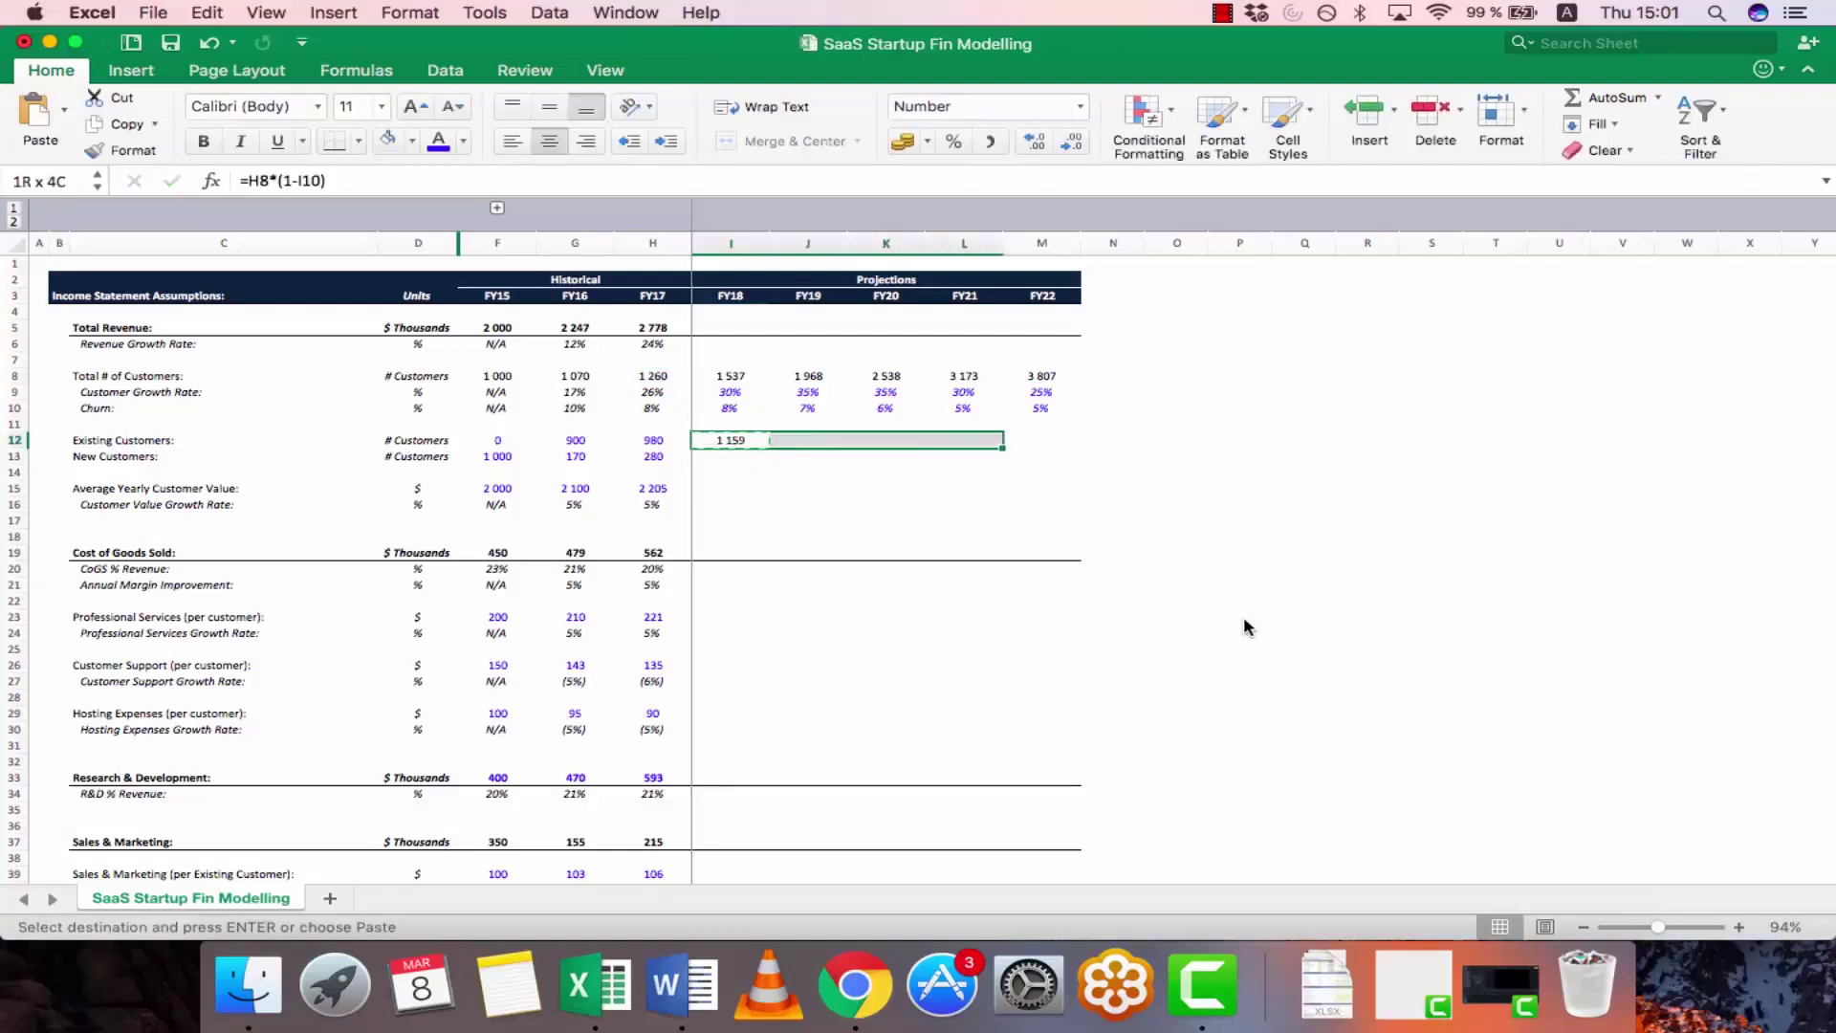
{"action": "key", "text": "super+v"}
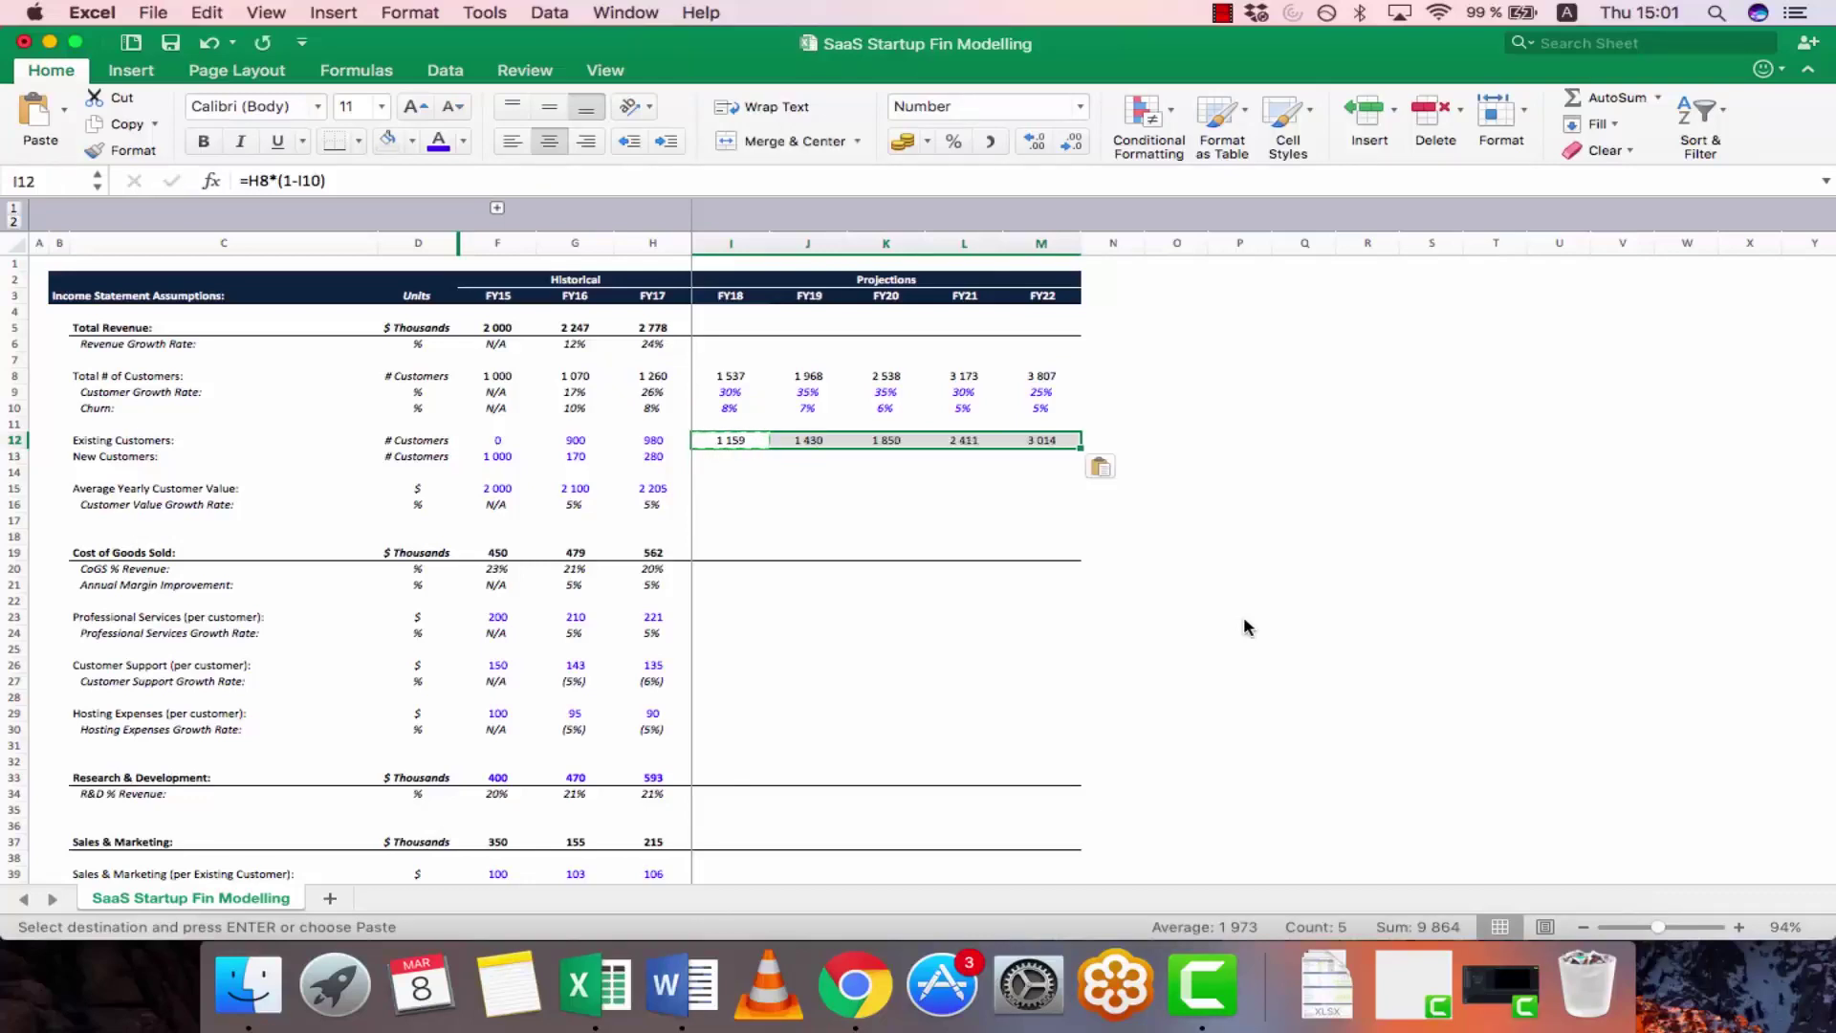
{"action": "key", "text": "Escape"}
- Calculate the FY18 new customers in I13 by subtracting existing from total customers with =I8-I12
{"action": "key", "text": "Down"}
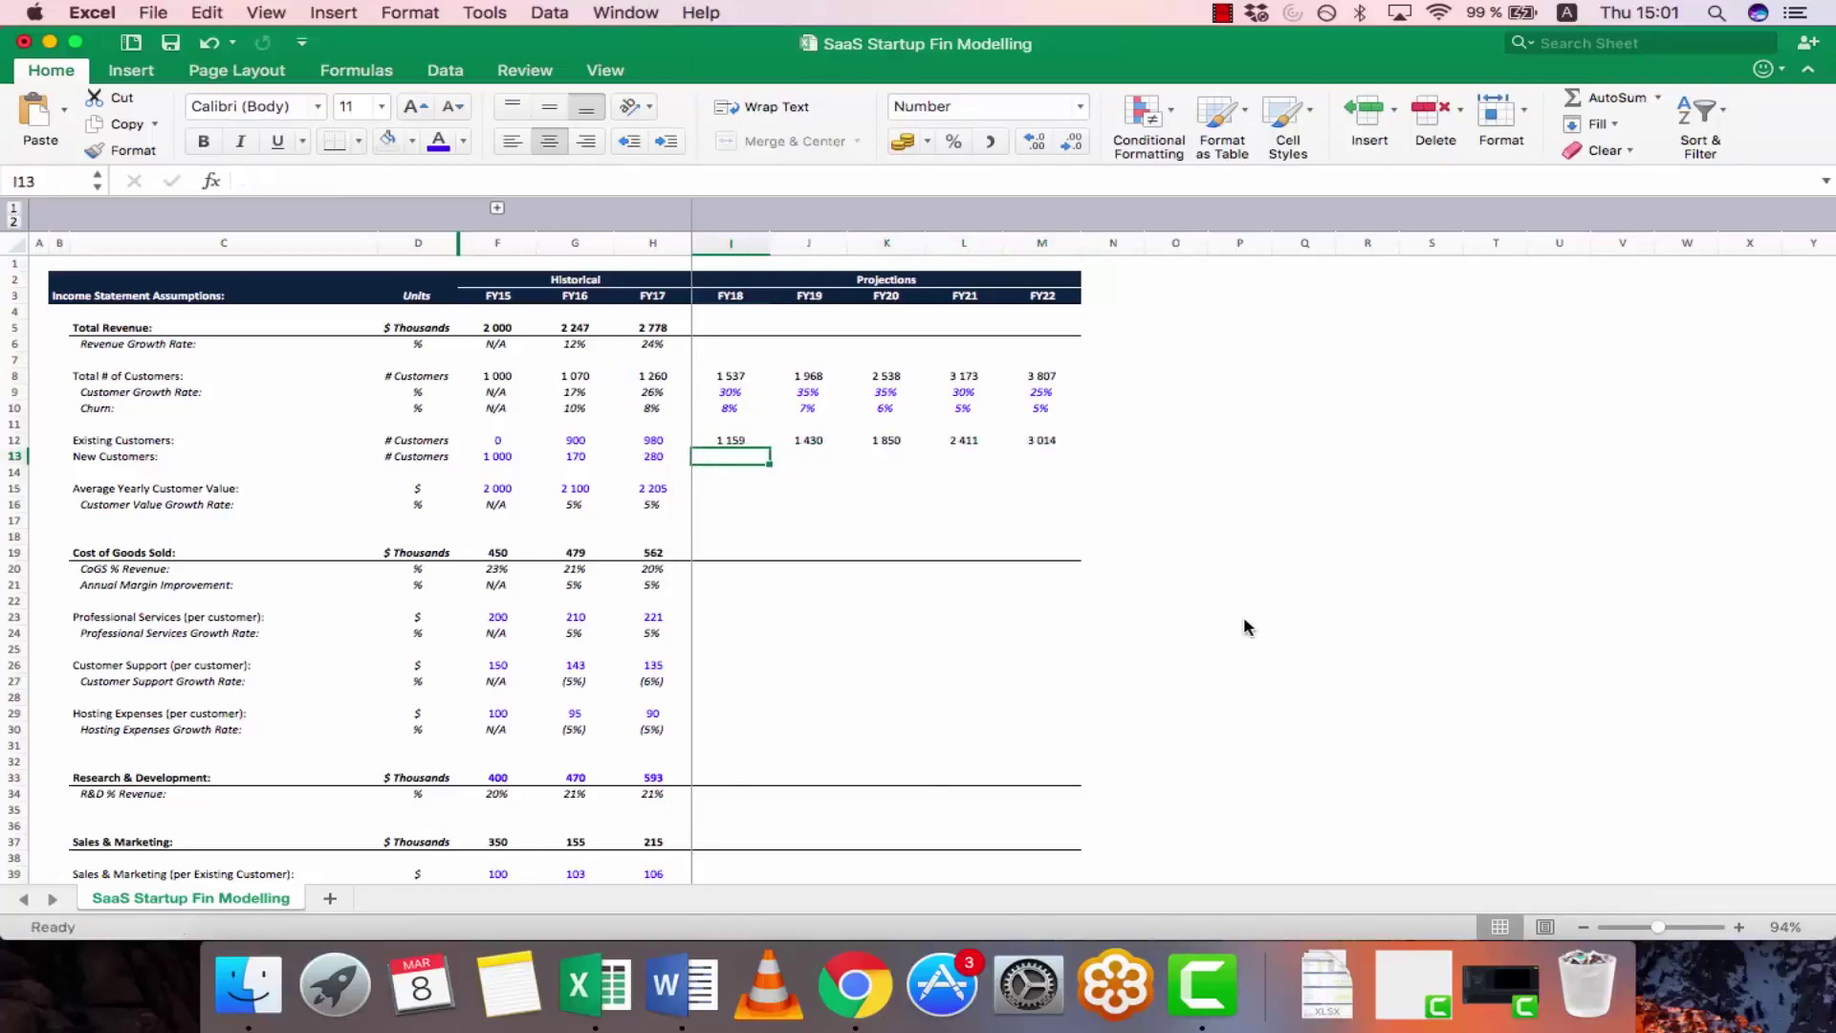
{"action": "type", "text": "="}
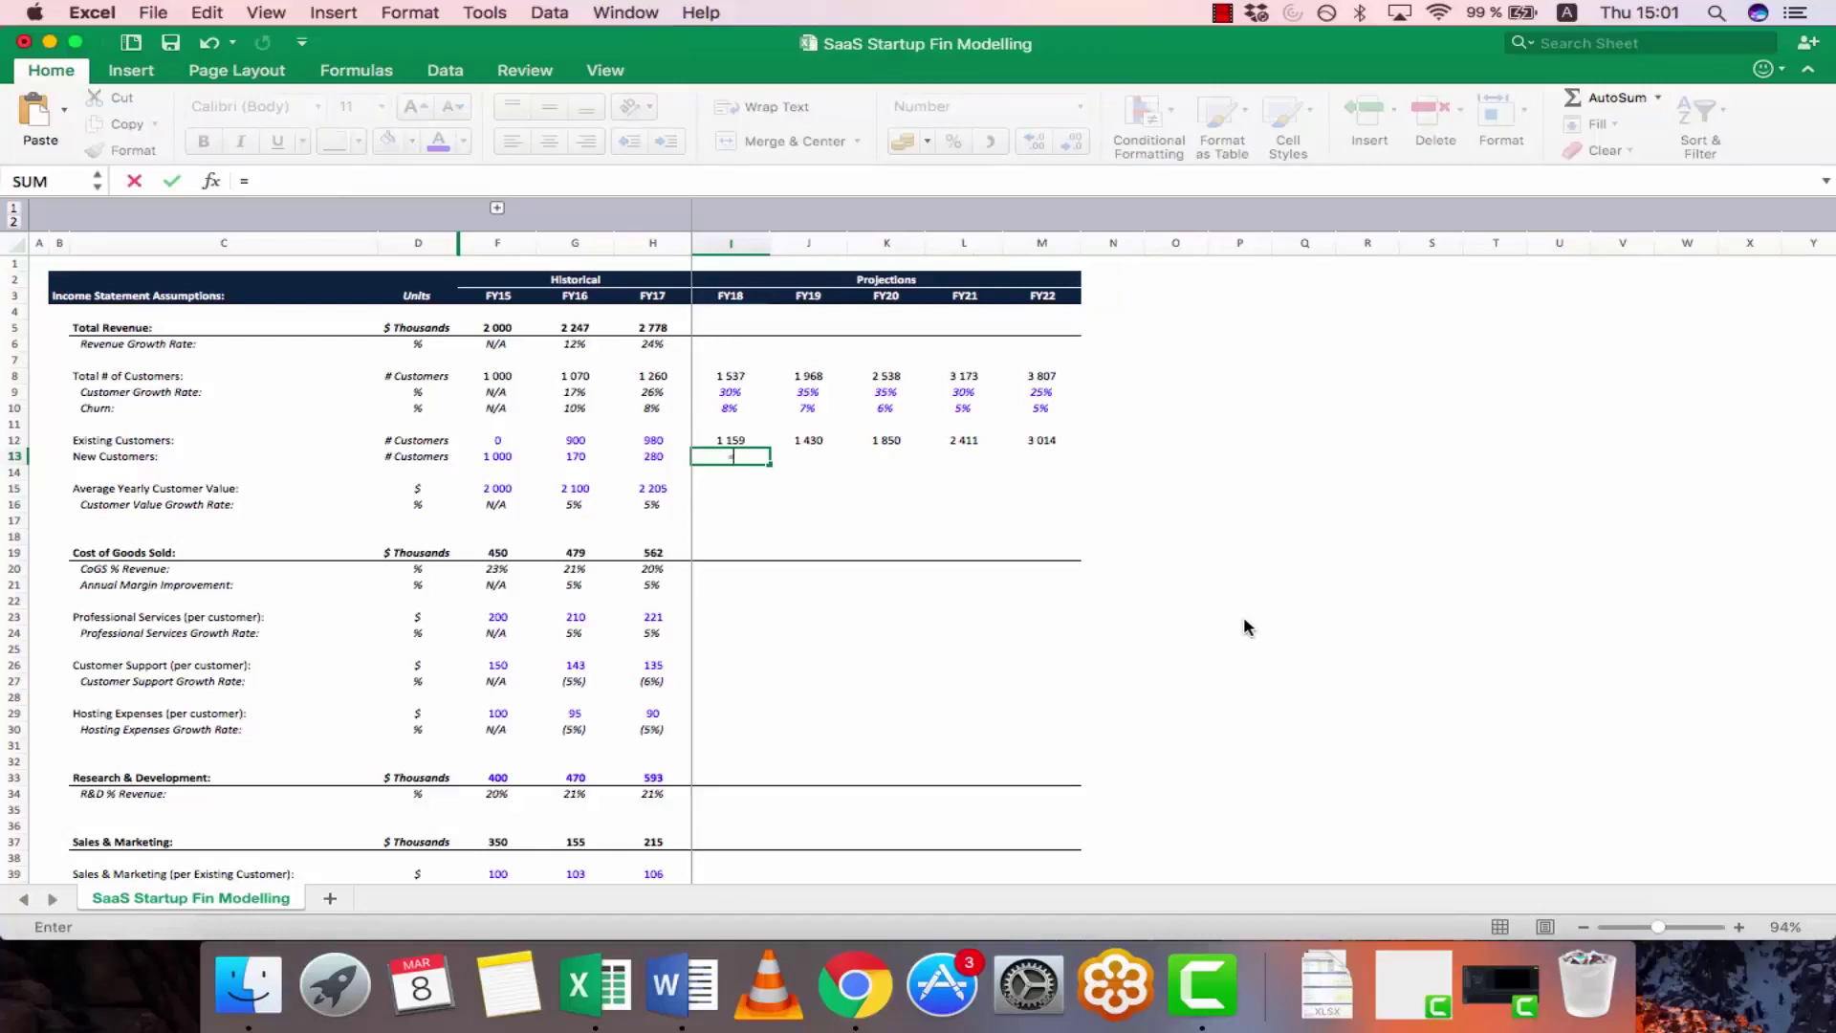
{"action": "key", "text": "Up"}
{"action": "key", "text": "Up"}
{"action": "key", "text": "Up"}
{"action": "key", "text": "Up"}
{"action": "key", "text": "Up"}
{"action": "key", "text": "Up"}
{"action": "key", "text": "Down"}
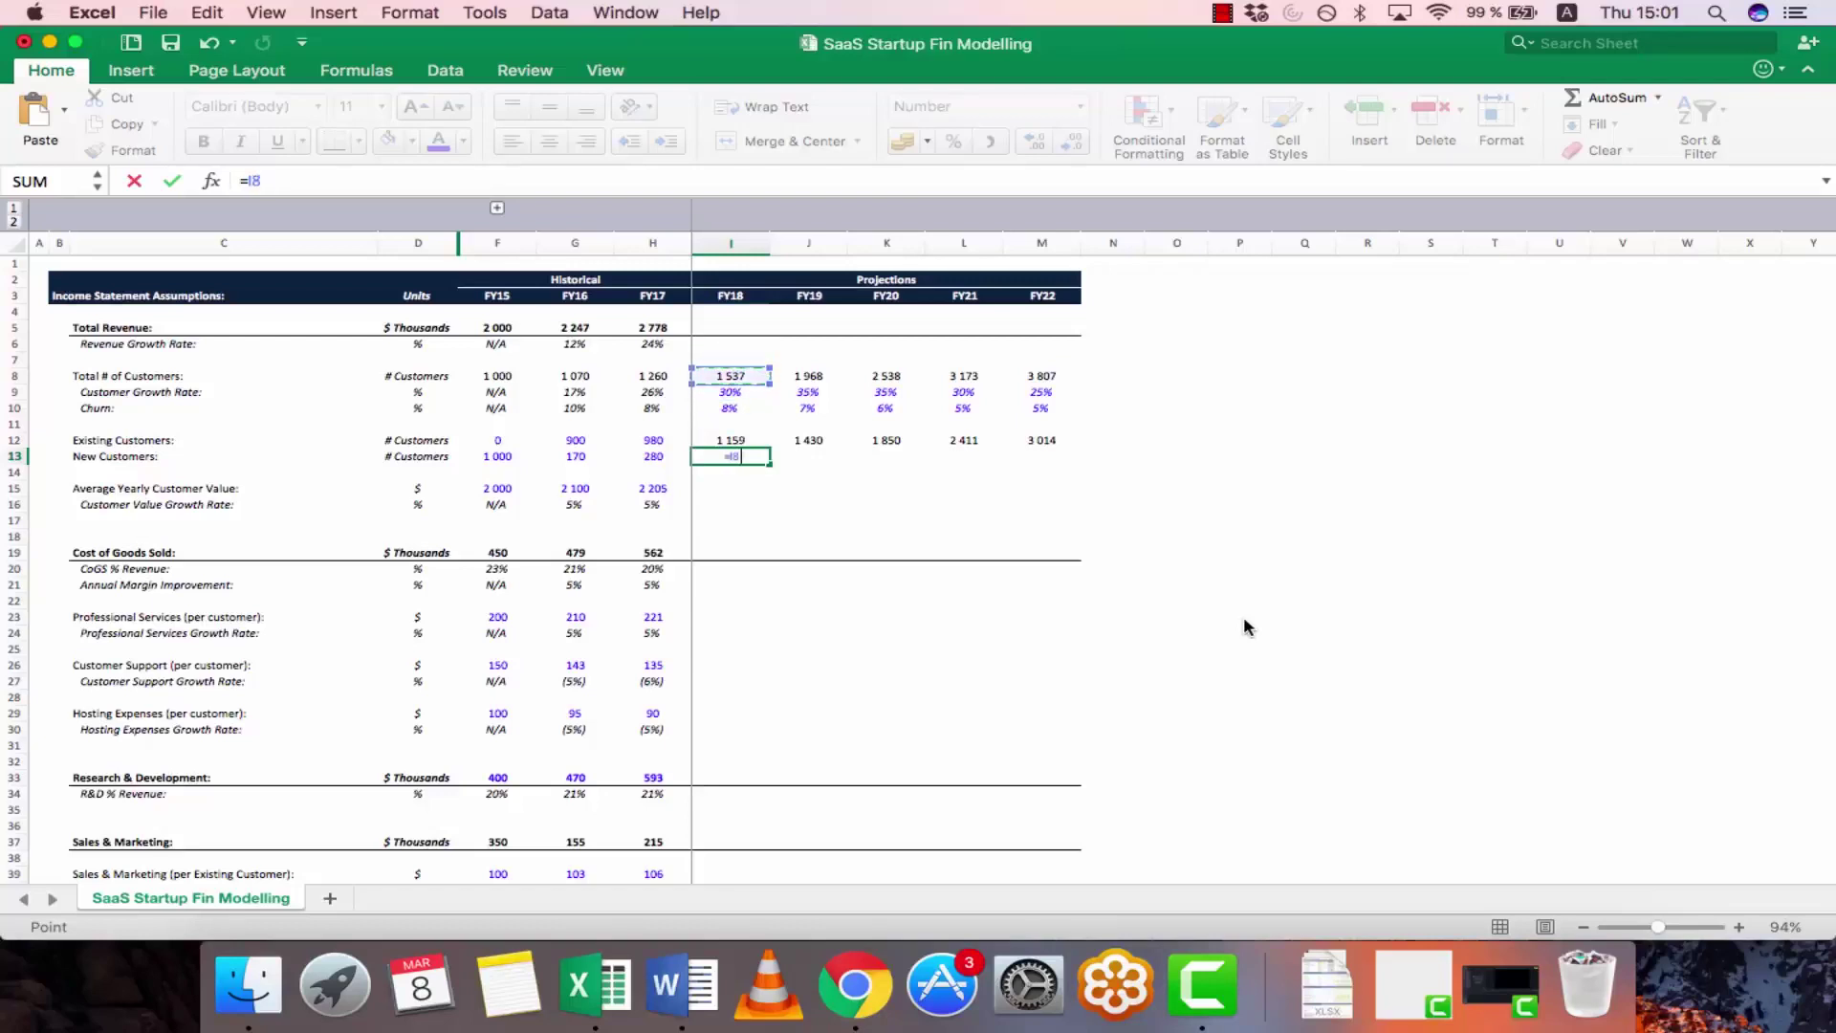
{"action": "type", "text": "-"}
{"action": "key", "text": "Up"}
{"action": "key", "text": "Return"}
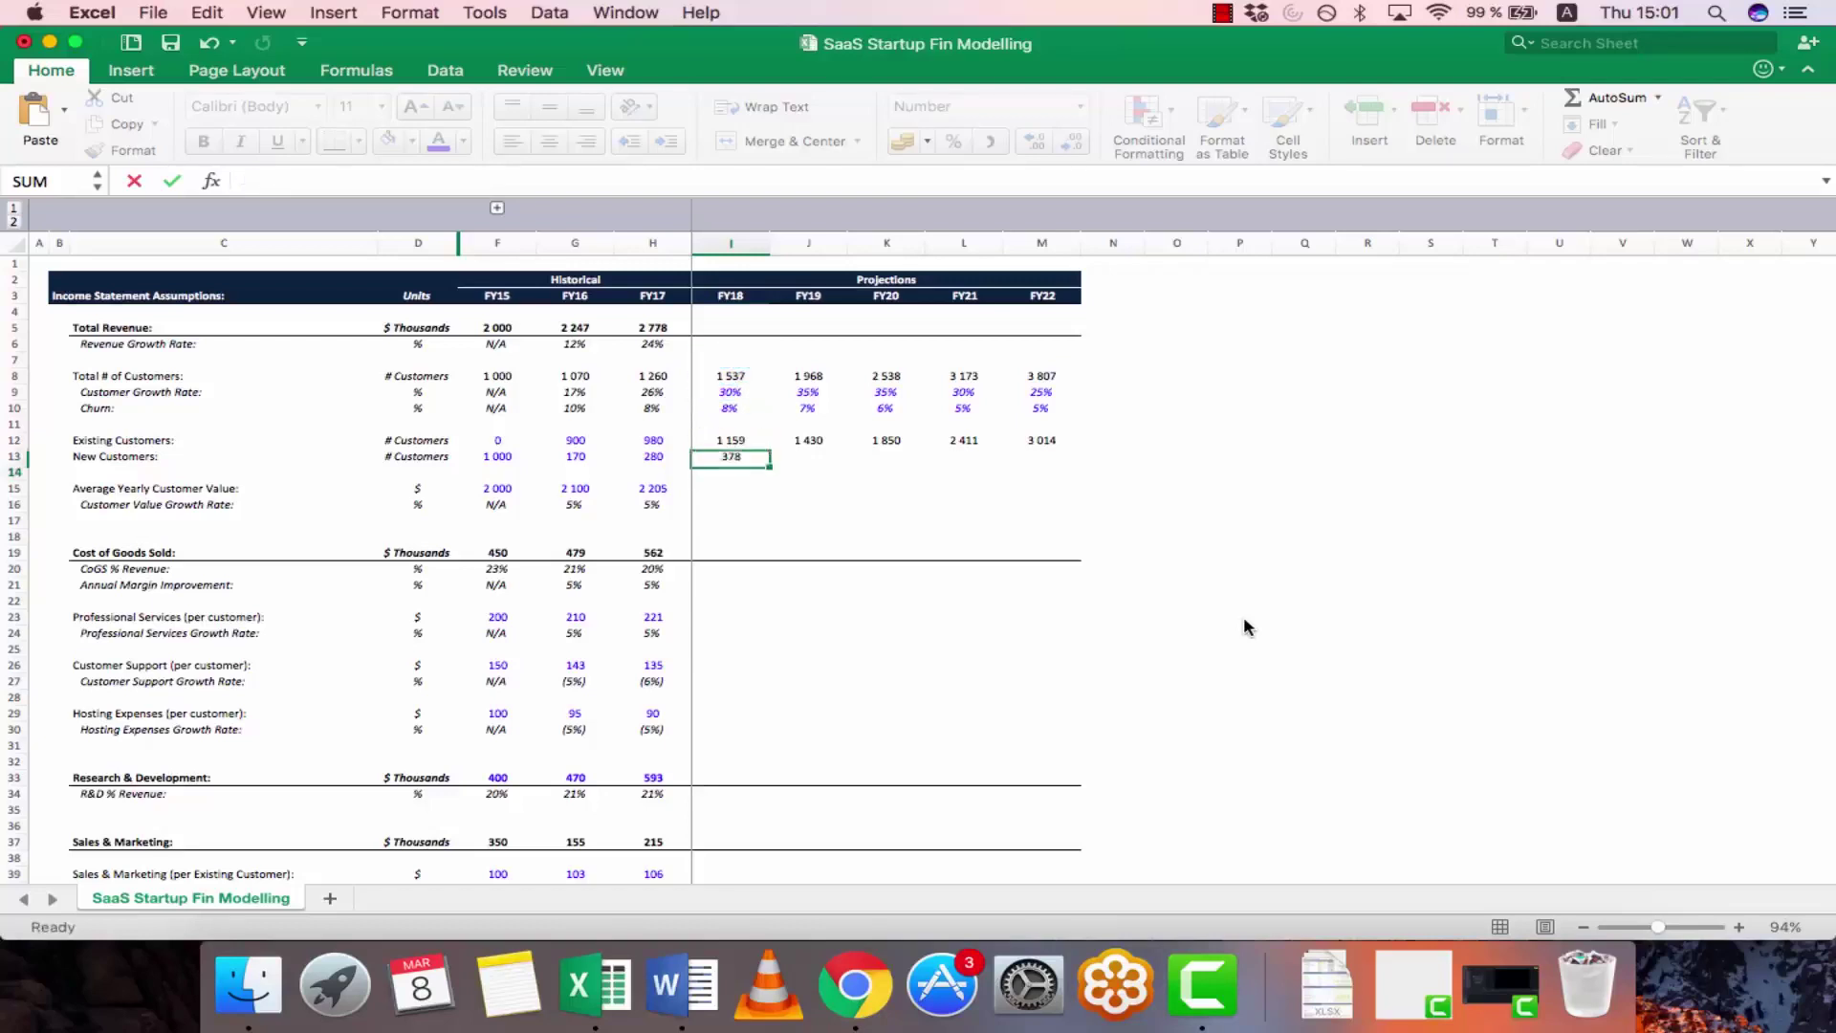
- Copy the FY18 new customers formula across the projection years through FY22
{"action": "key", "text": "Up"}
{"action": "key", "text": "cmd+c"}
{"action": "key", "text": "shift+Right"}
{"action": "key", "text": "shift+Right"}
{"action": "key", "text": "shift+Right"}
{"action": "key", "text": "shift+Right"}
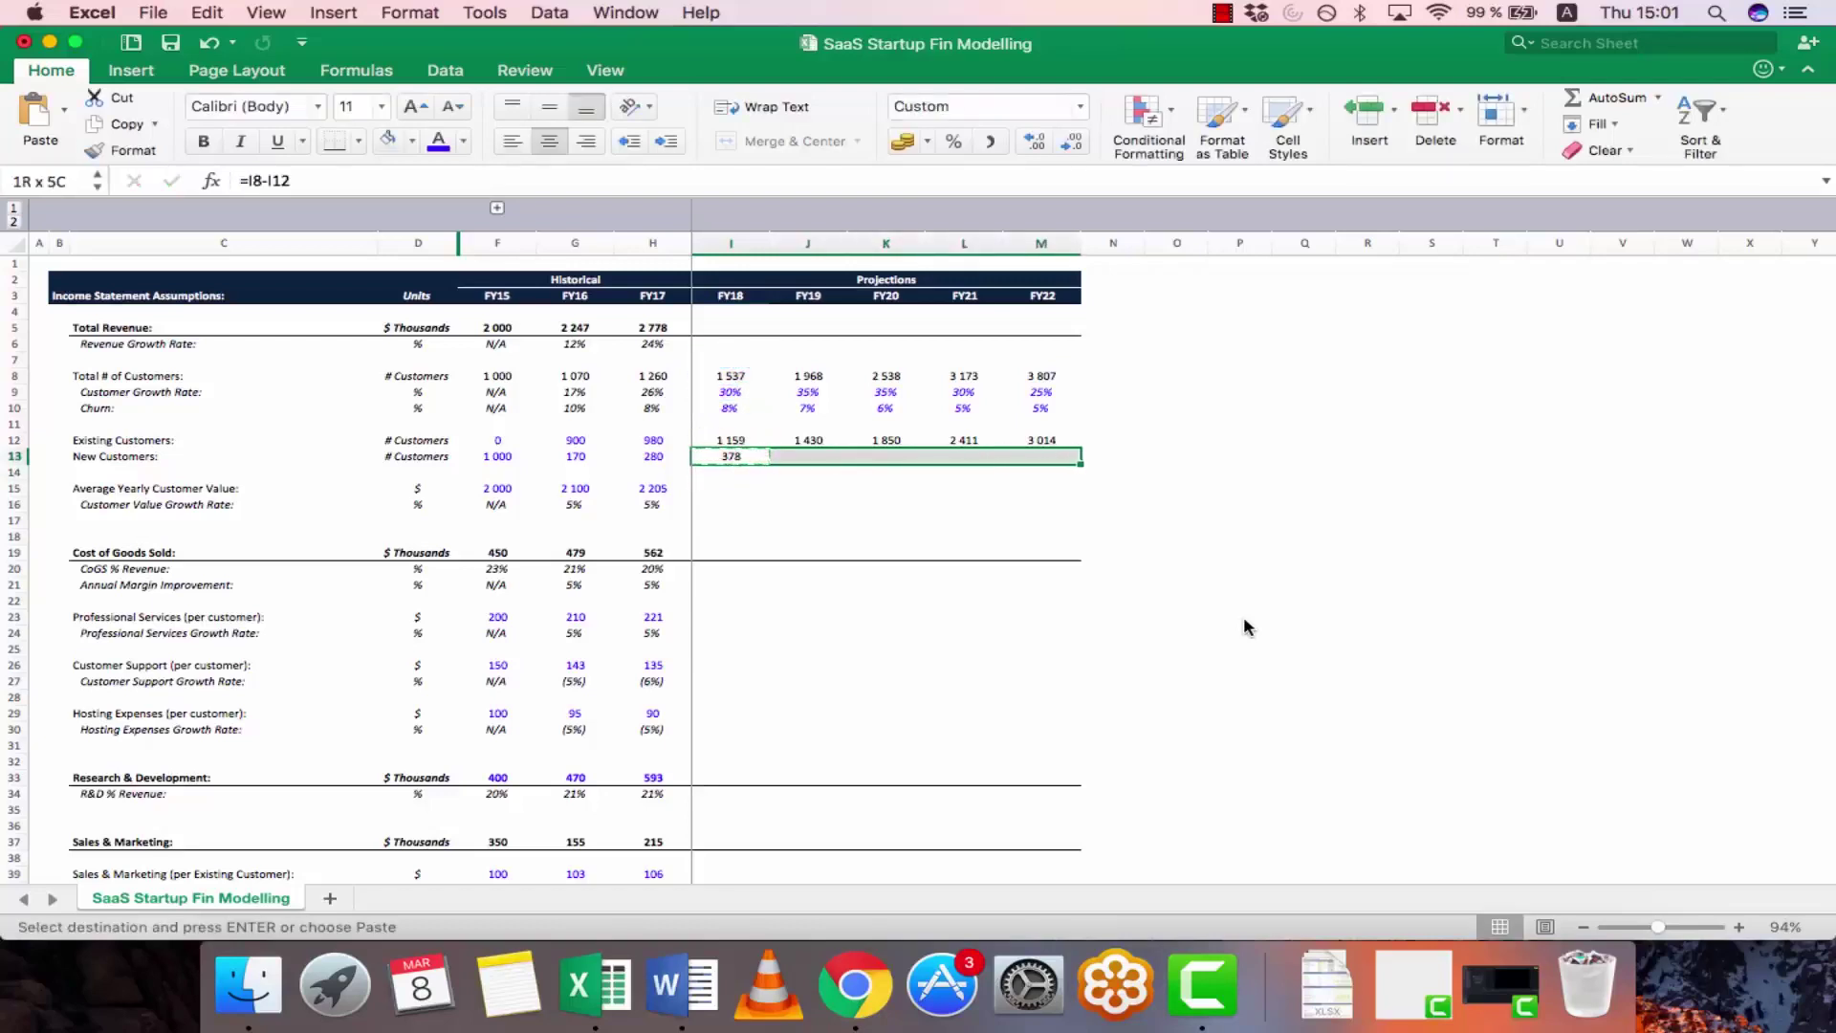
{"action": "key", "text": "super+v"}
- Review the historical customer value growth rates for FY15 to FY17 as a basis for the FY18 assumption
{"action": "key", "text": "Down"}
{"action": "key", "text": "Down"}
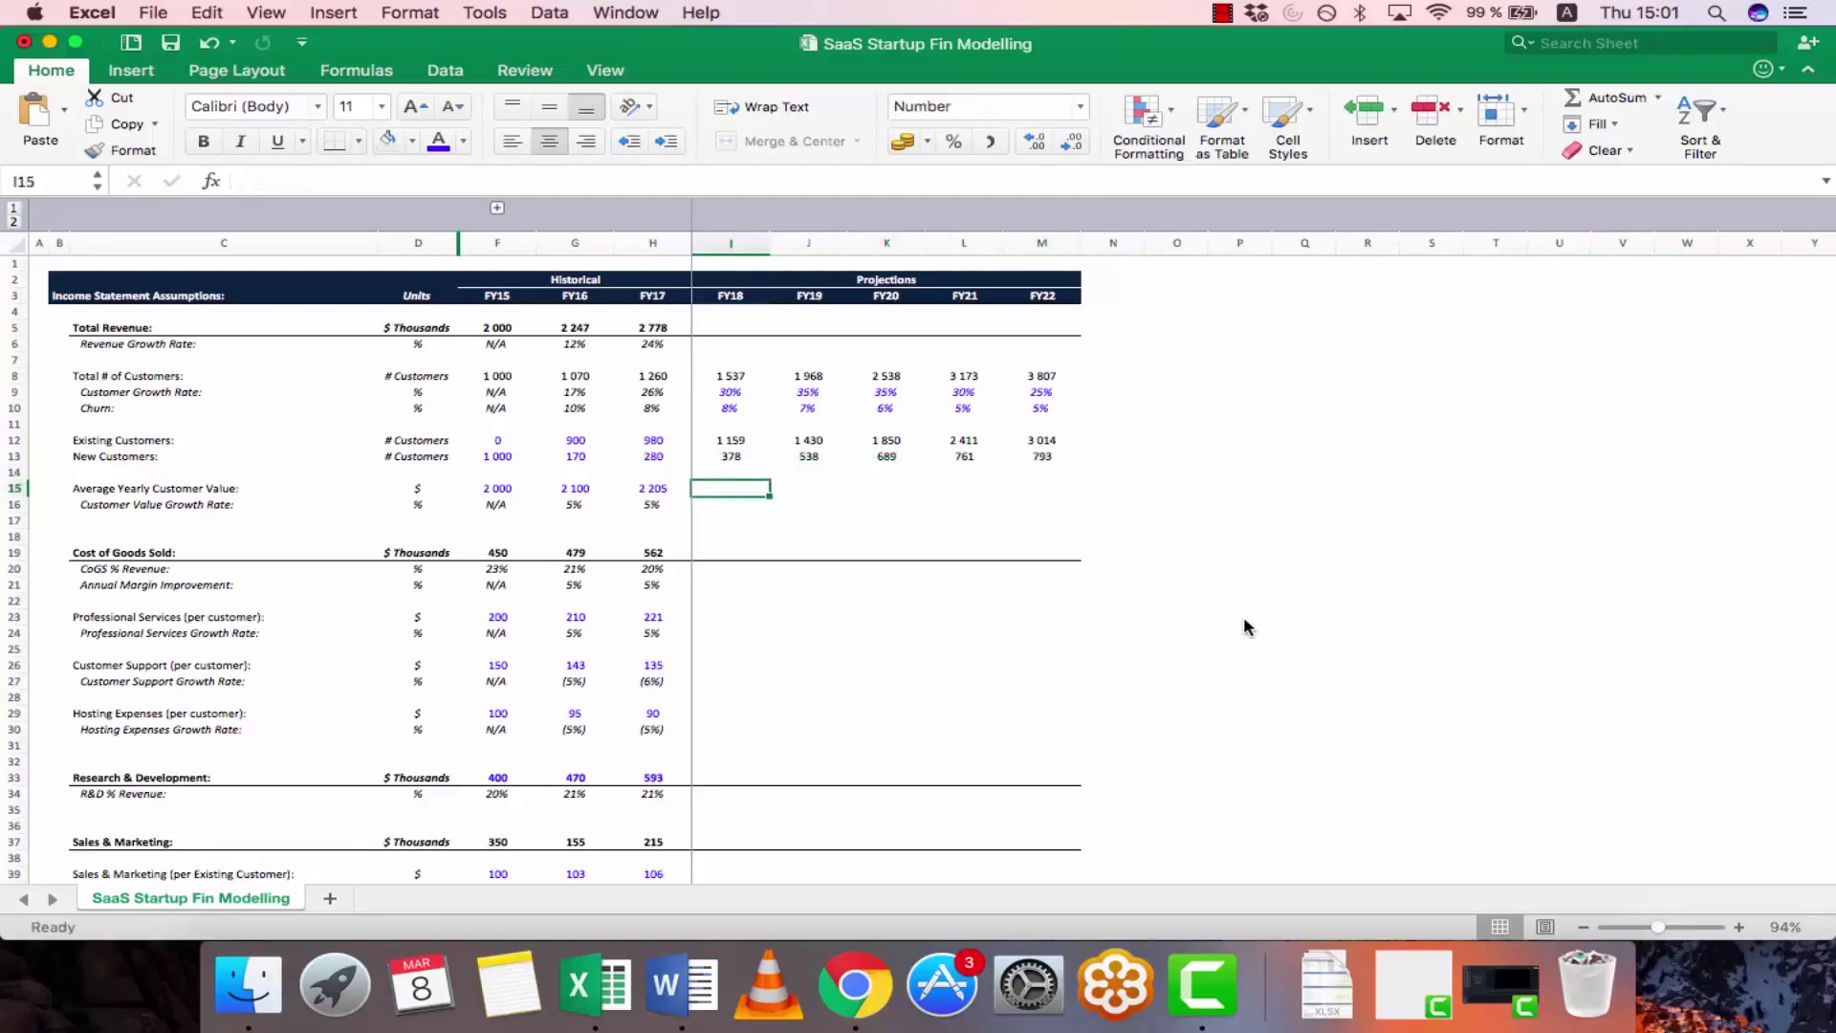
{"action": "key", "text": "Down"}
{"action": "key", "text": "Left"}
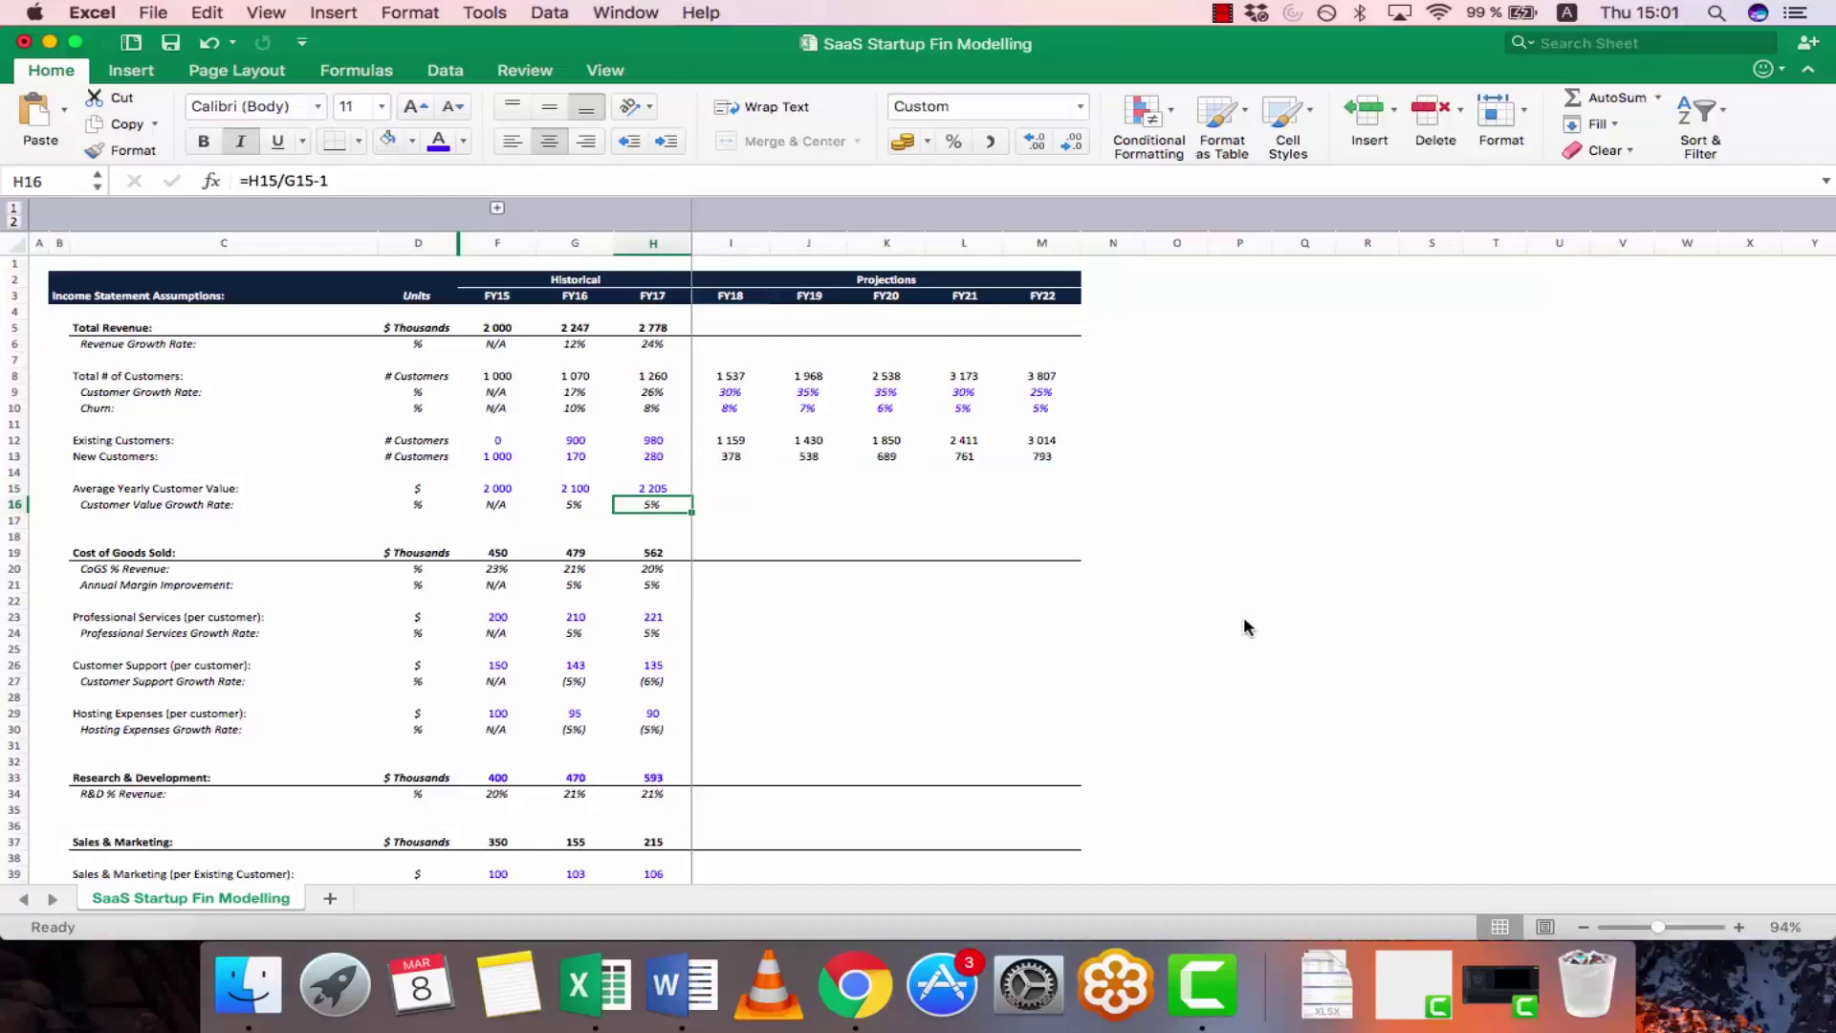
{"action": "key", "text": "Left"}
{"action": "key", "text": "Left"}
{"action": "key", "text": "shift+Right"}
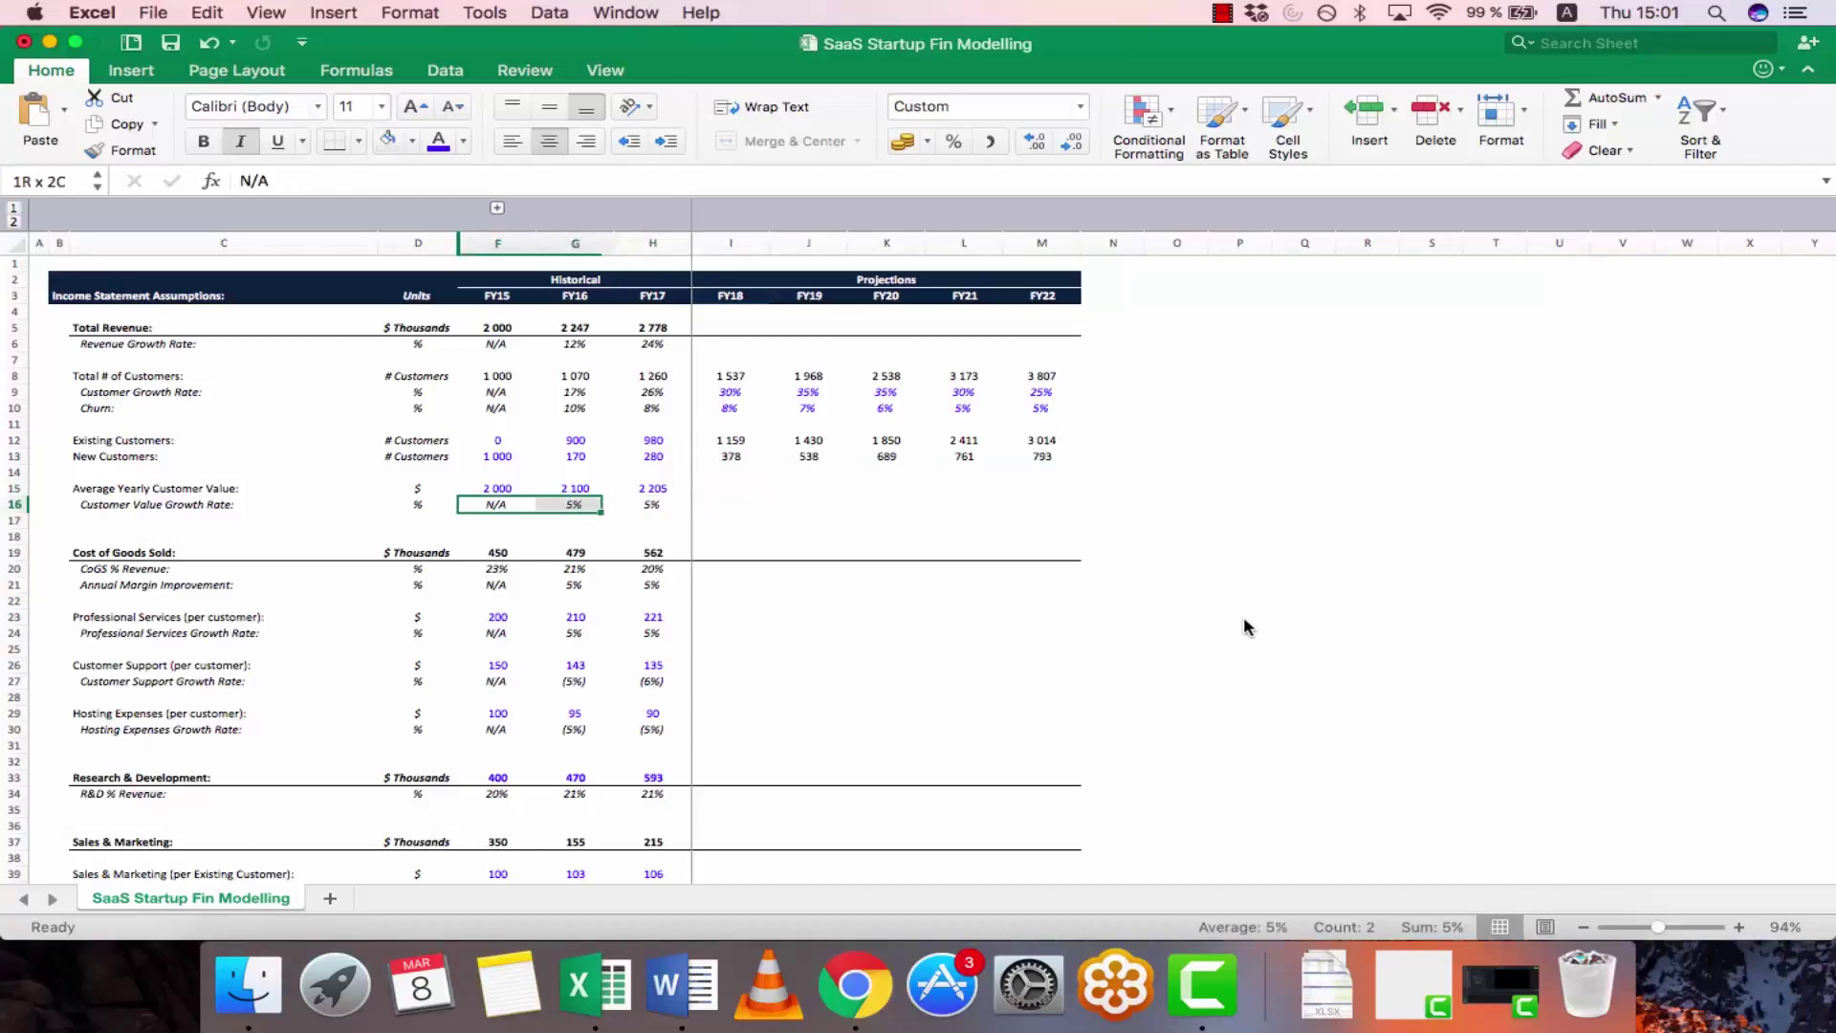
{"action": "key", "text": "shift+Right"}
{"action": "key", "text": "super+z"}
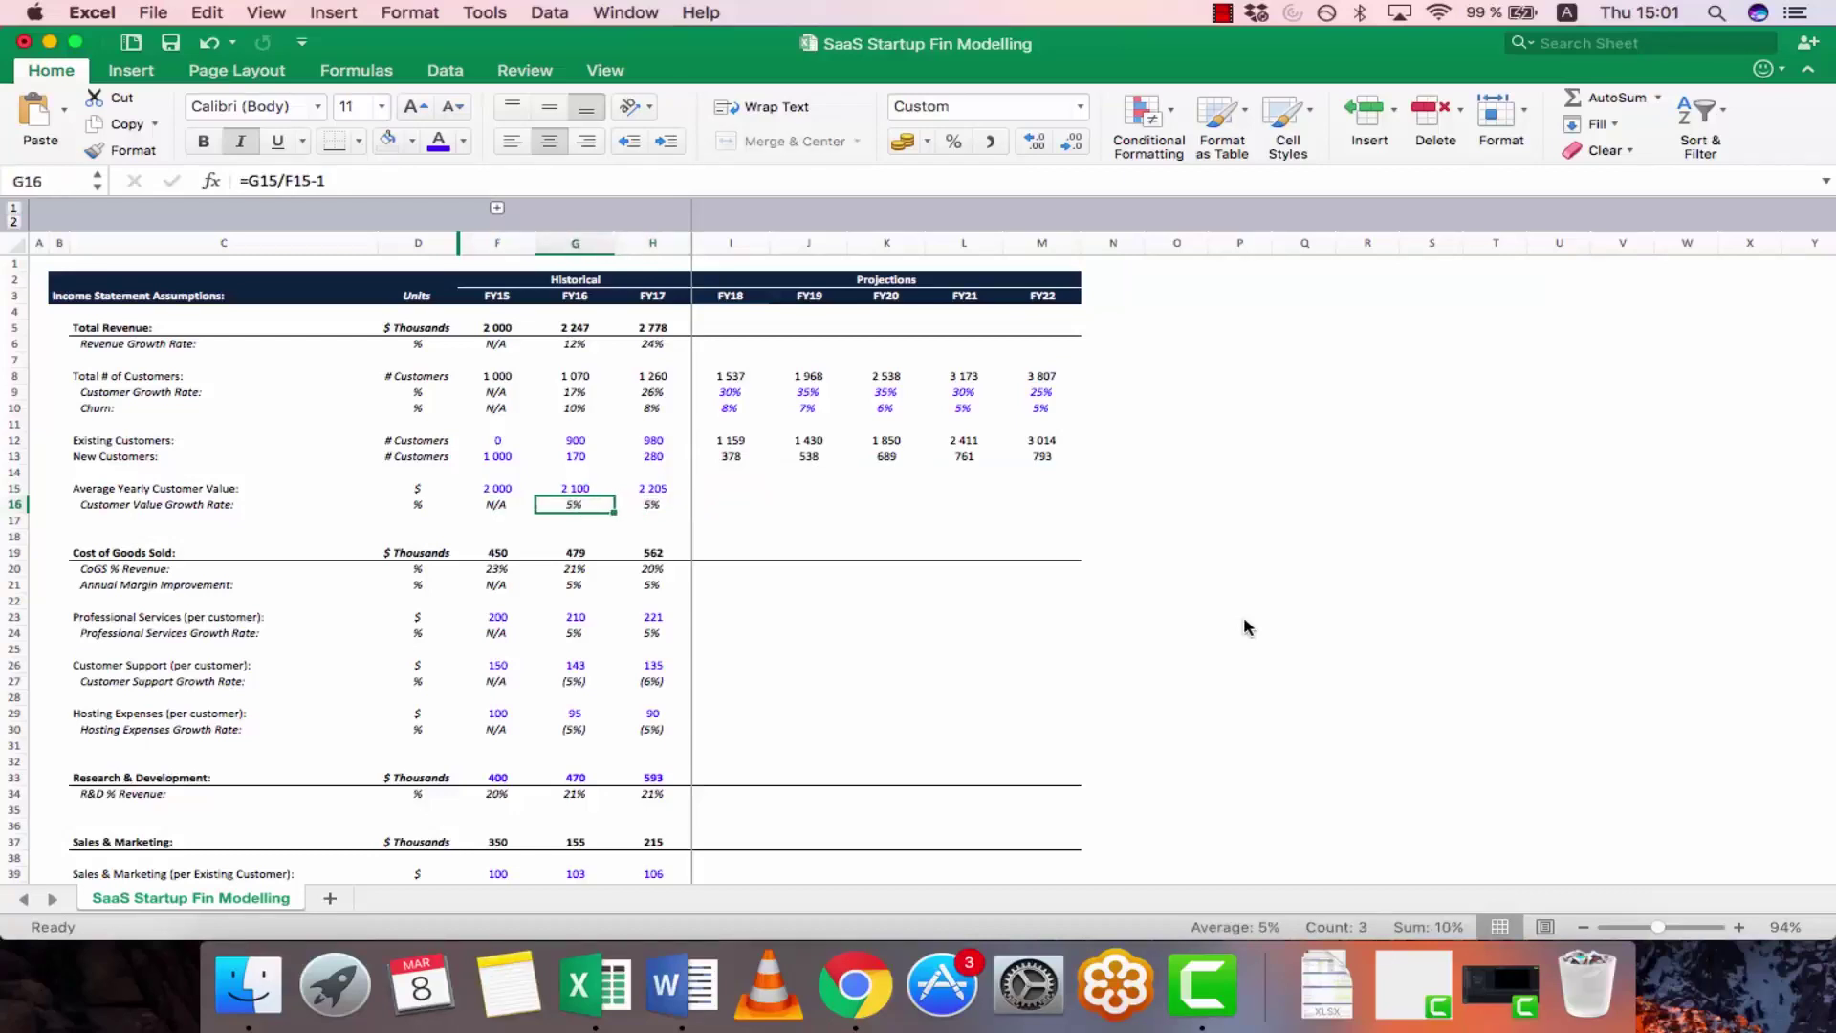
{"action": "key", "text": "Right"}
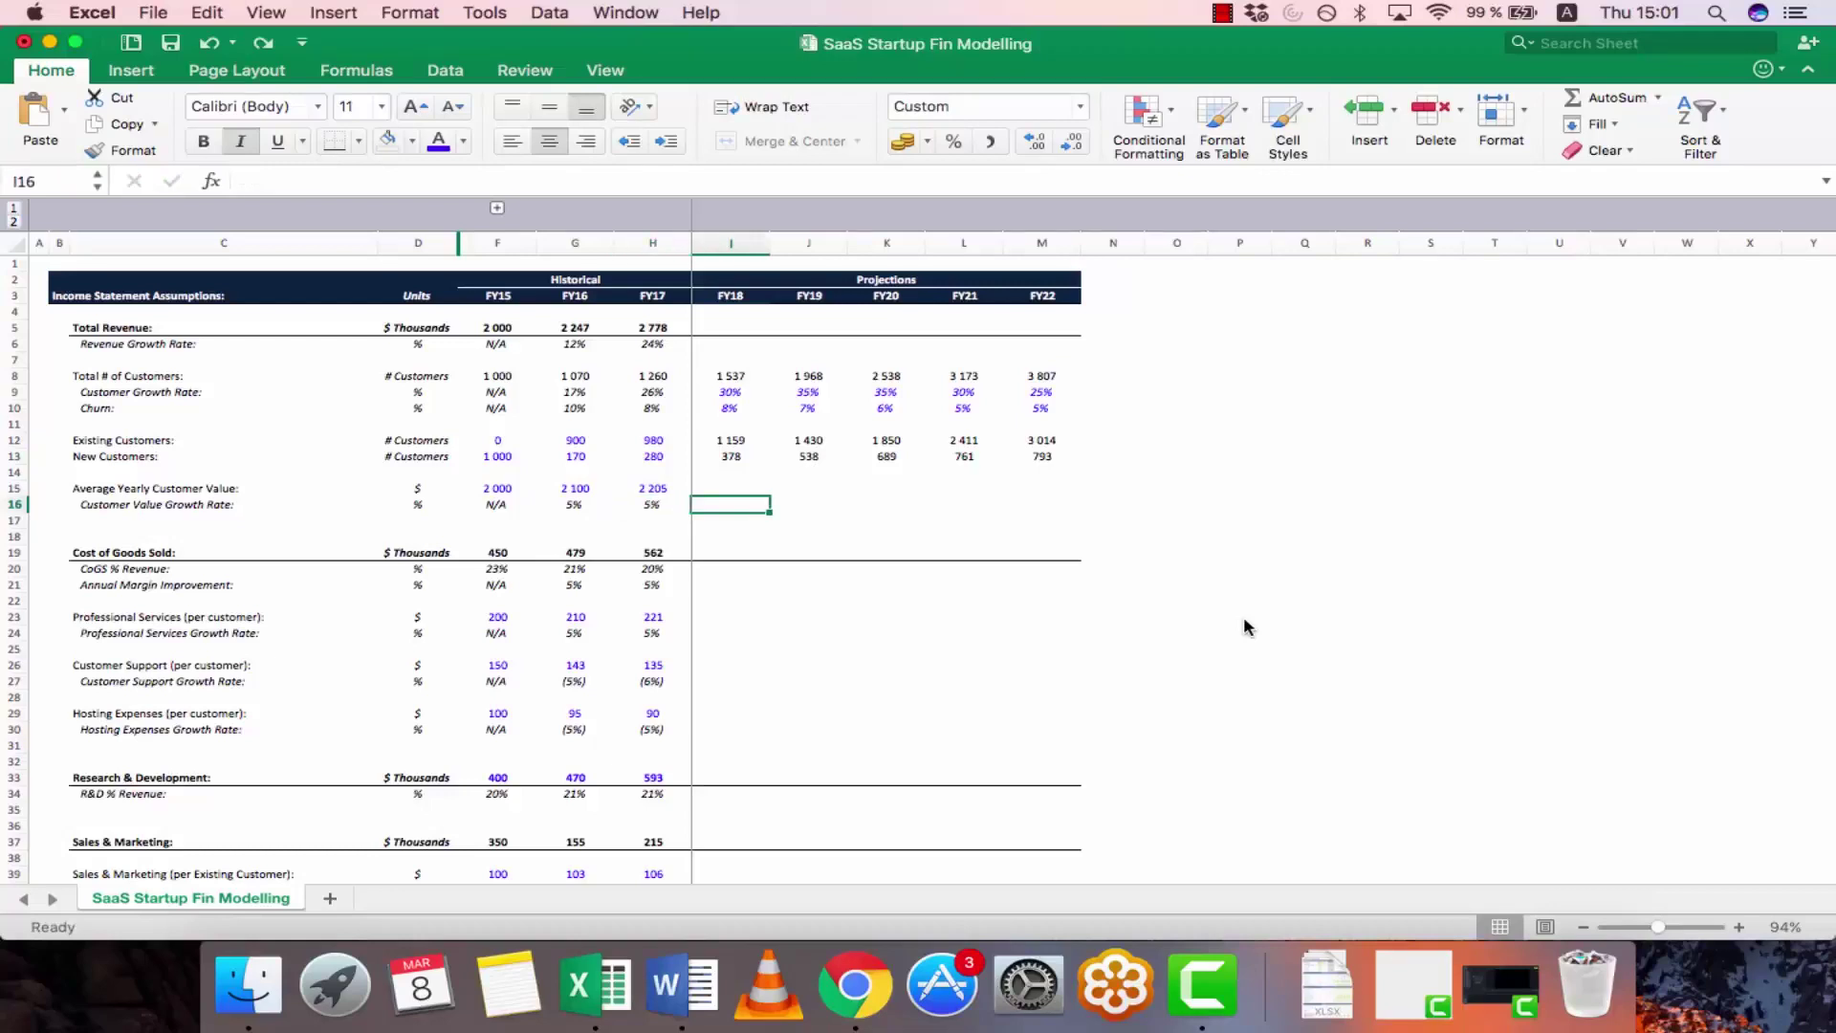
- Enter customer value growth rates of 5%, 5%, 4%, 3% and 3% for FY18 through FY22 in row 16
{"action": "type", "text": "5%"}
{"action": "key", "text": "Tab"}
{"action": "type", "text": "5%"}
{"action": "key", "text": "Tab"}
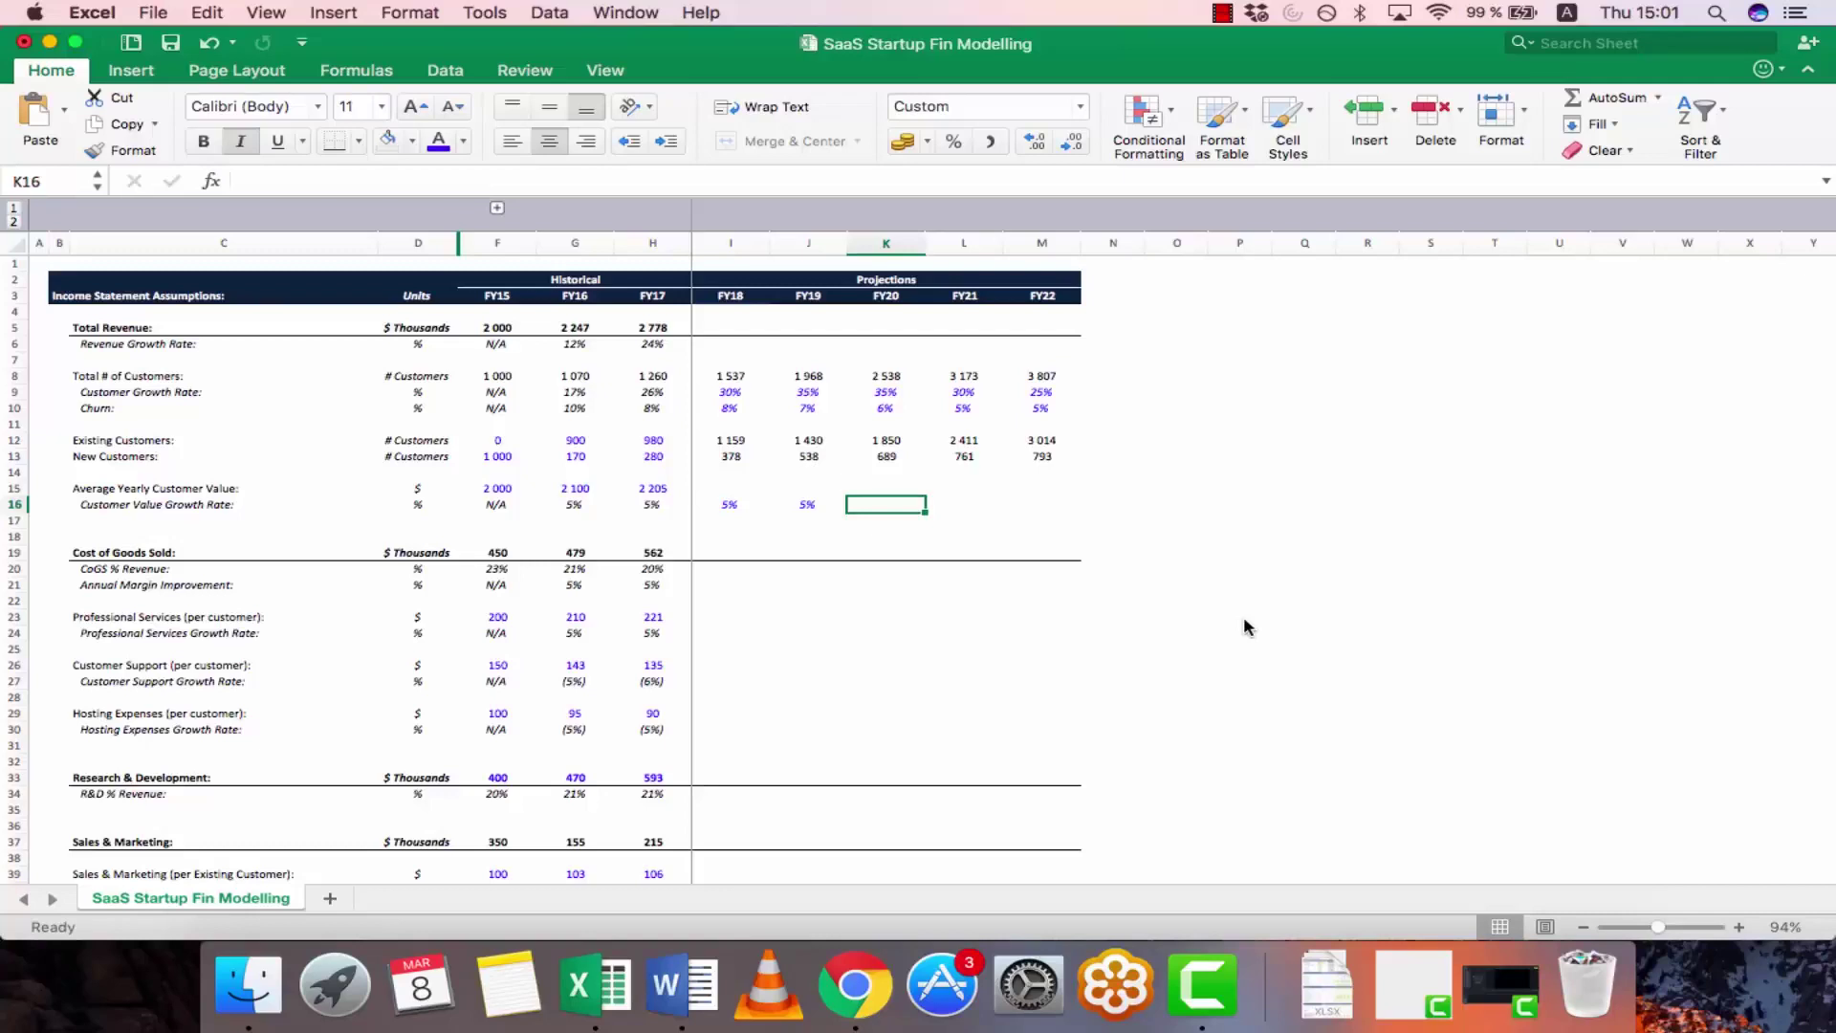
{"action": "type", "text": "4%"}
{"action": "key", "text": "Tab"}
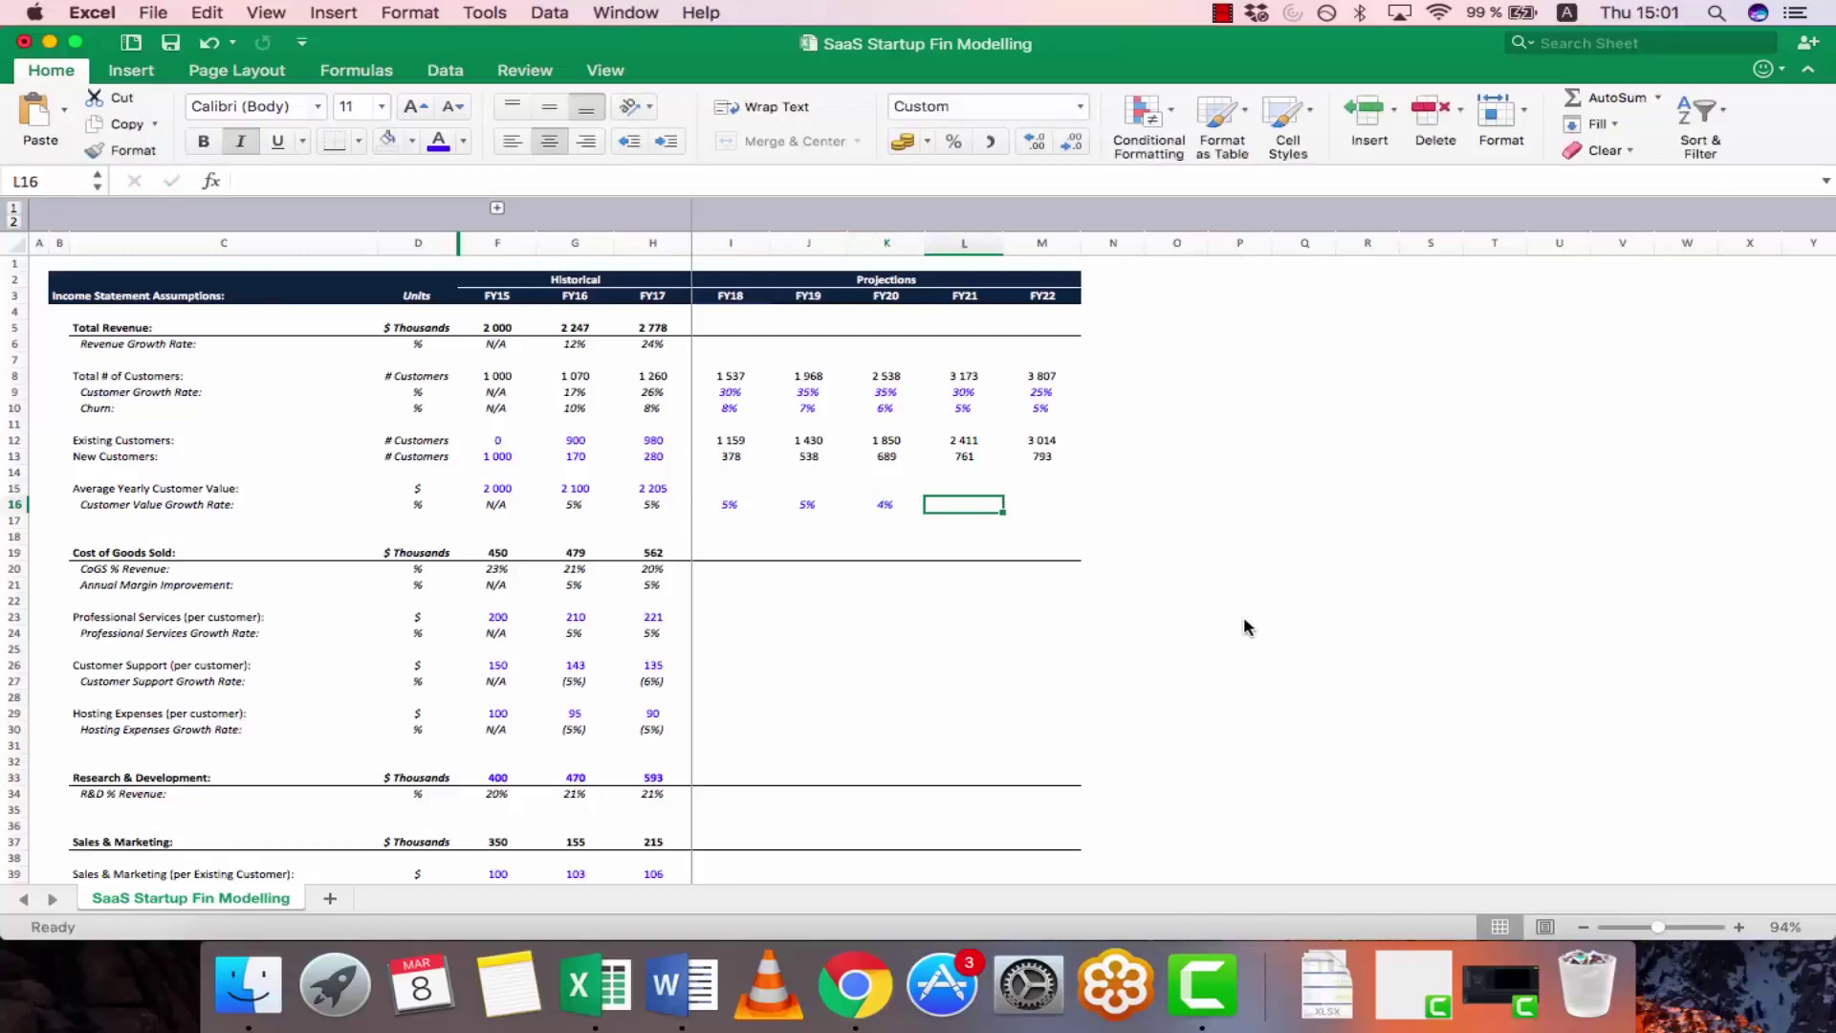
{"action": "type", "text": "3%"}
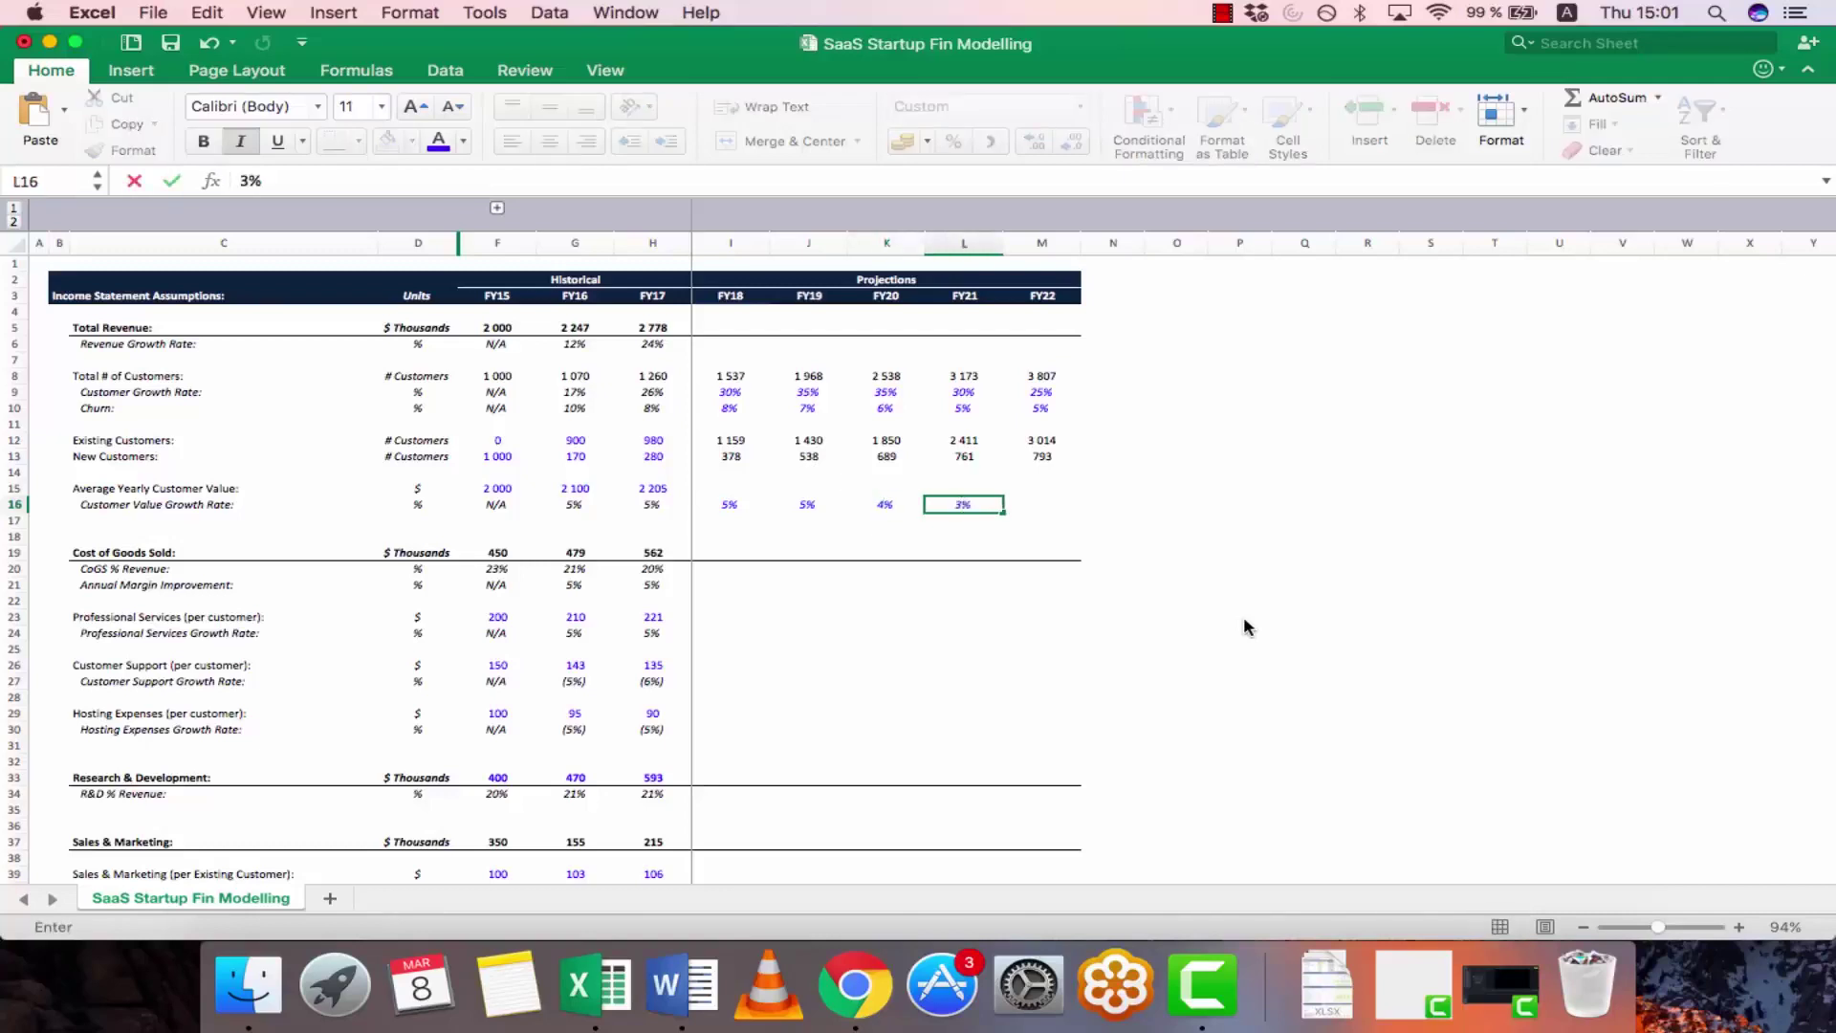
{"action": "key", "text": "Tab"}
{"action": "type", "text": "3%"}
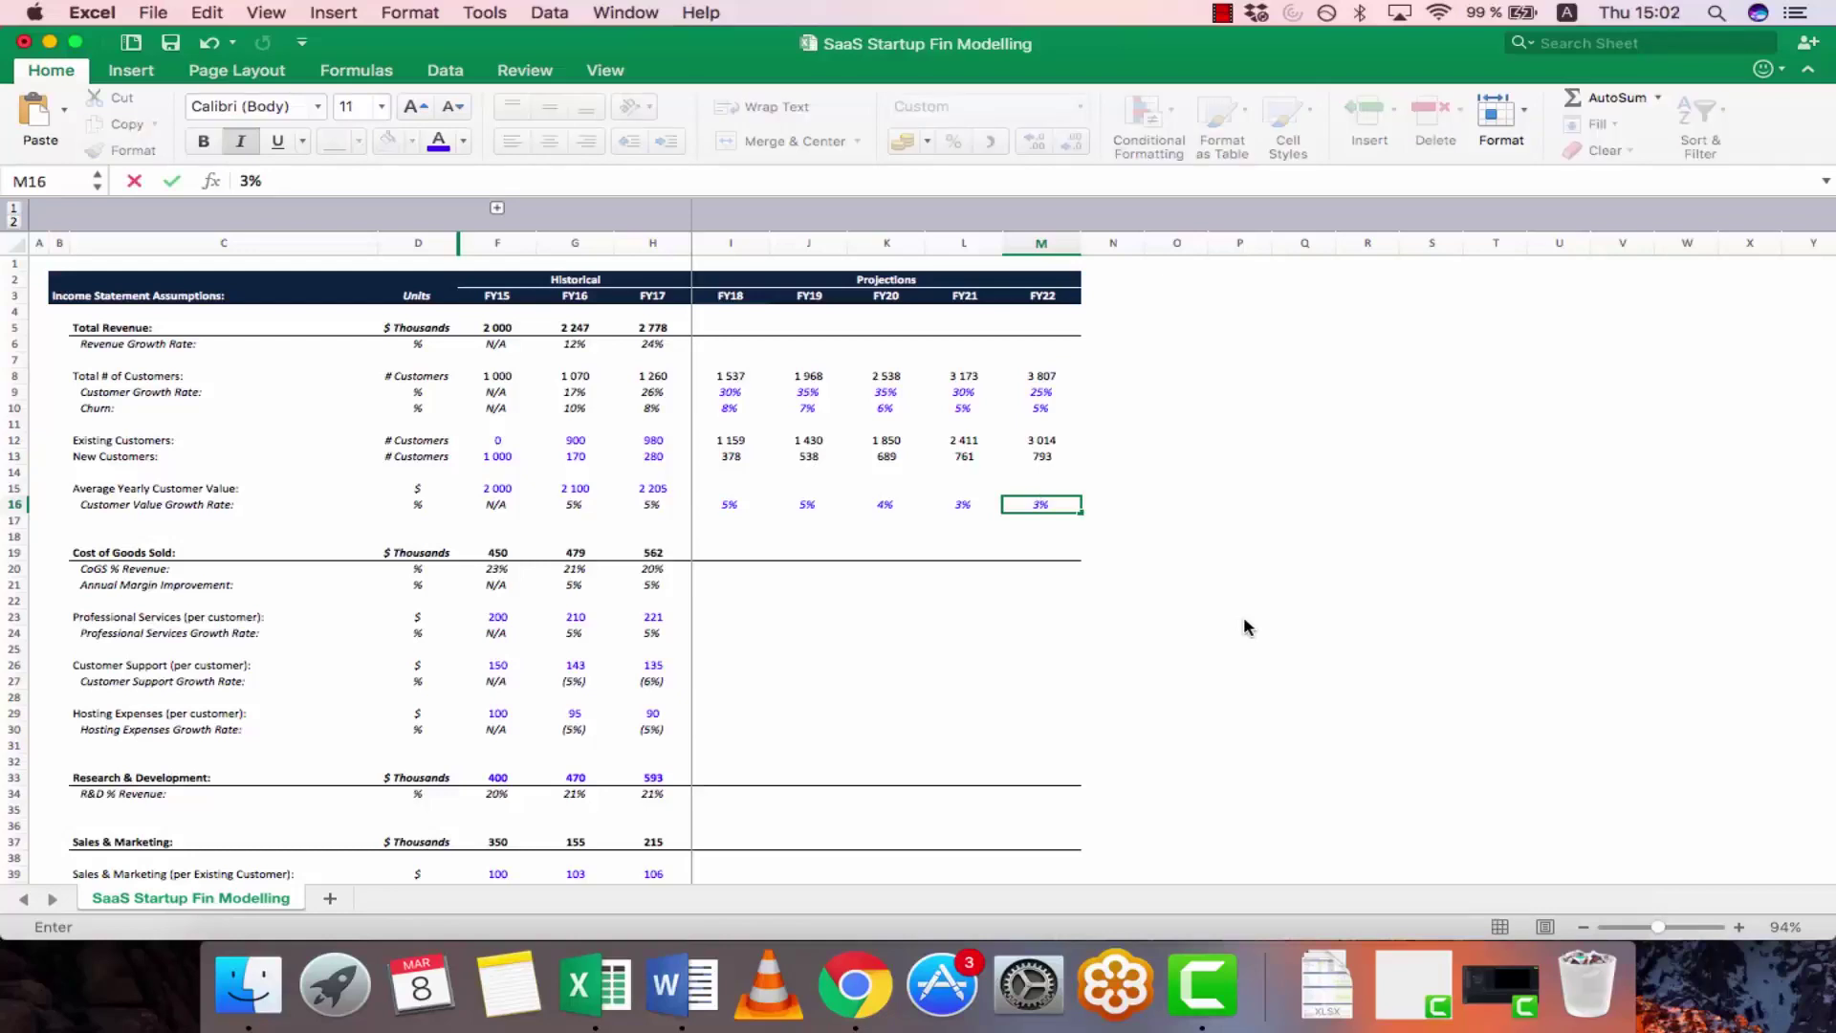
{"action": "key", "text": "Return"}
{"action": "key", "text": "Up"}
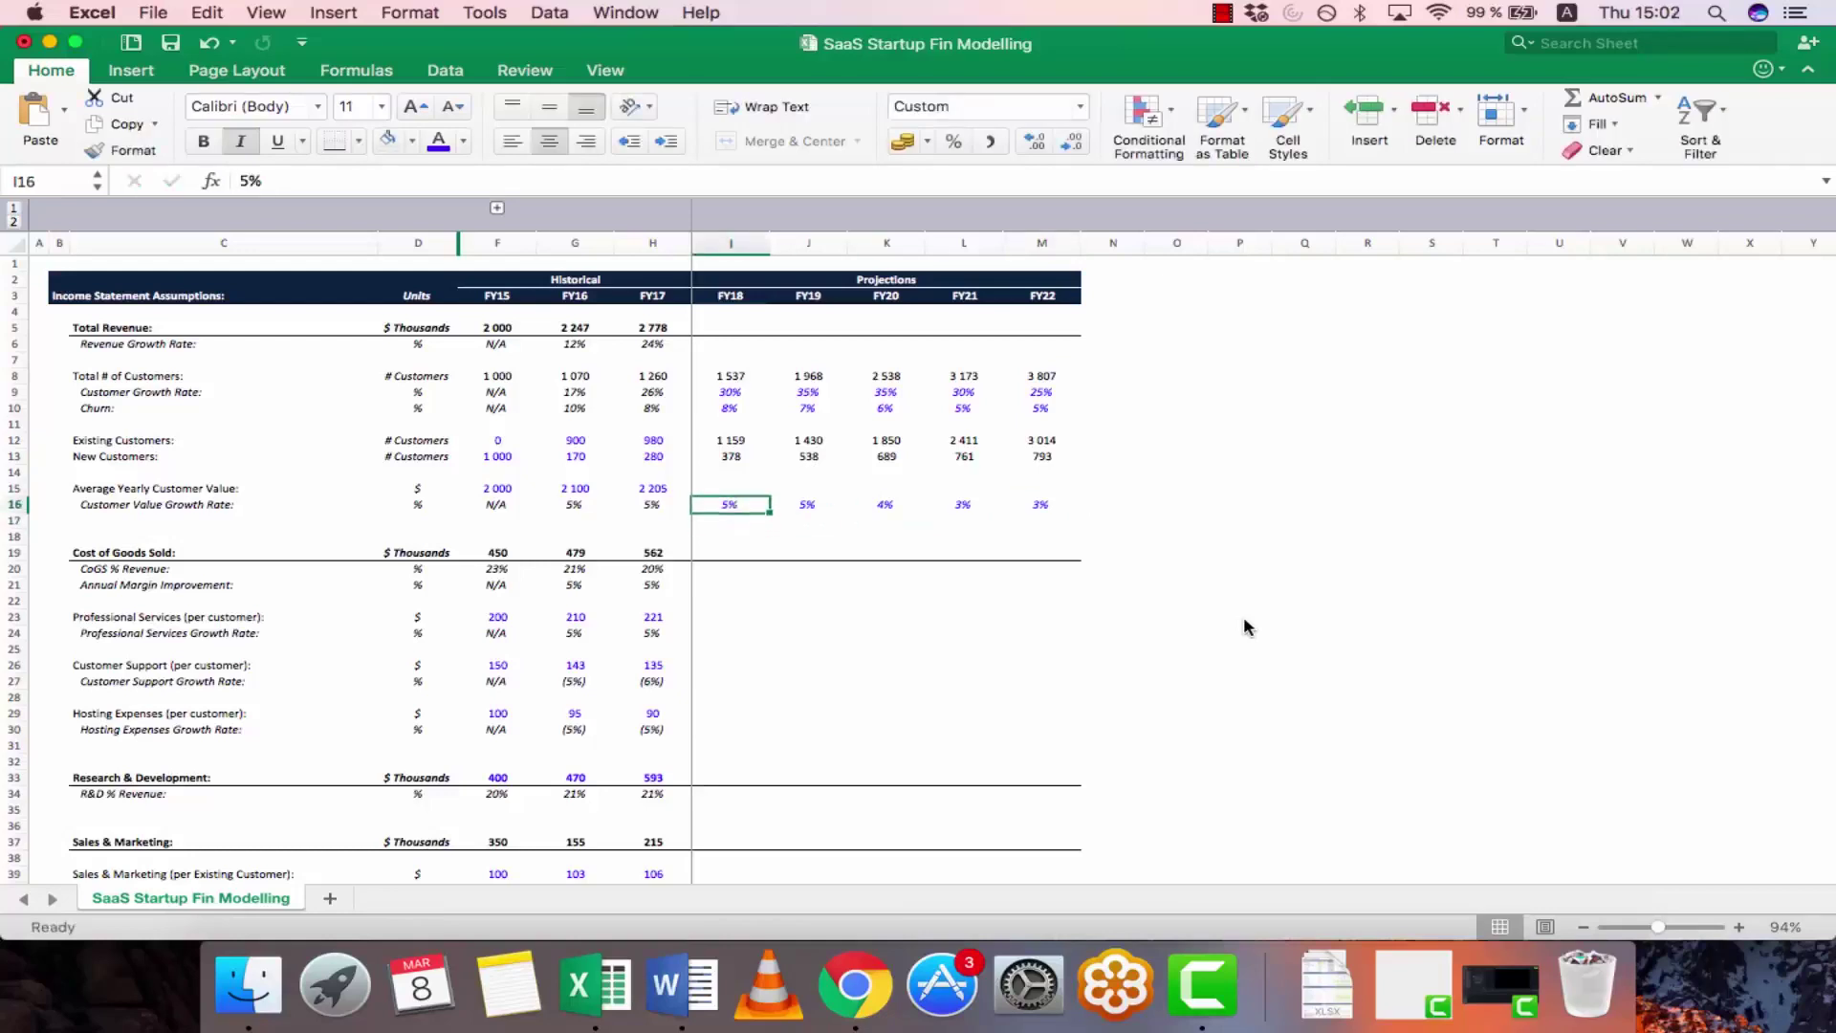
{"action": "key", "text": "Up"}
{"action": "key", "text": "Down"}
{"action": "key", "text": "F2"}
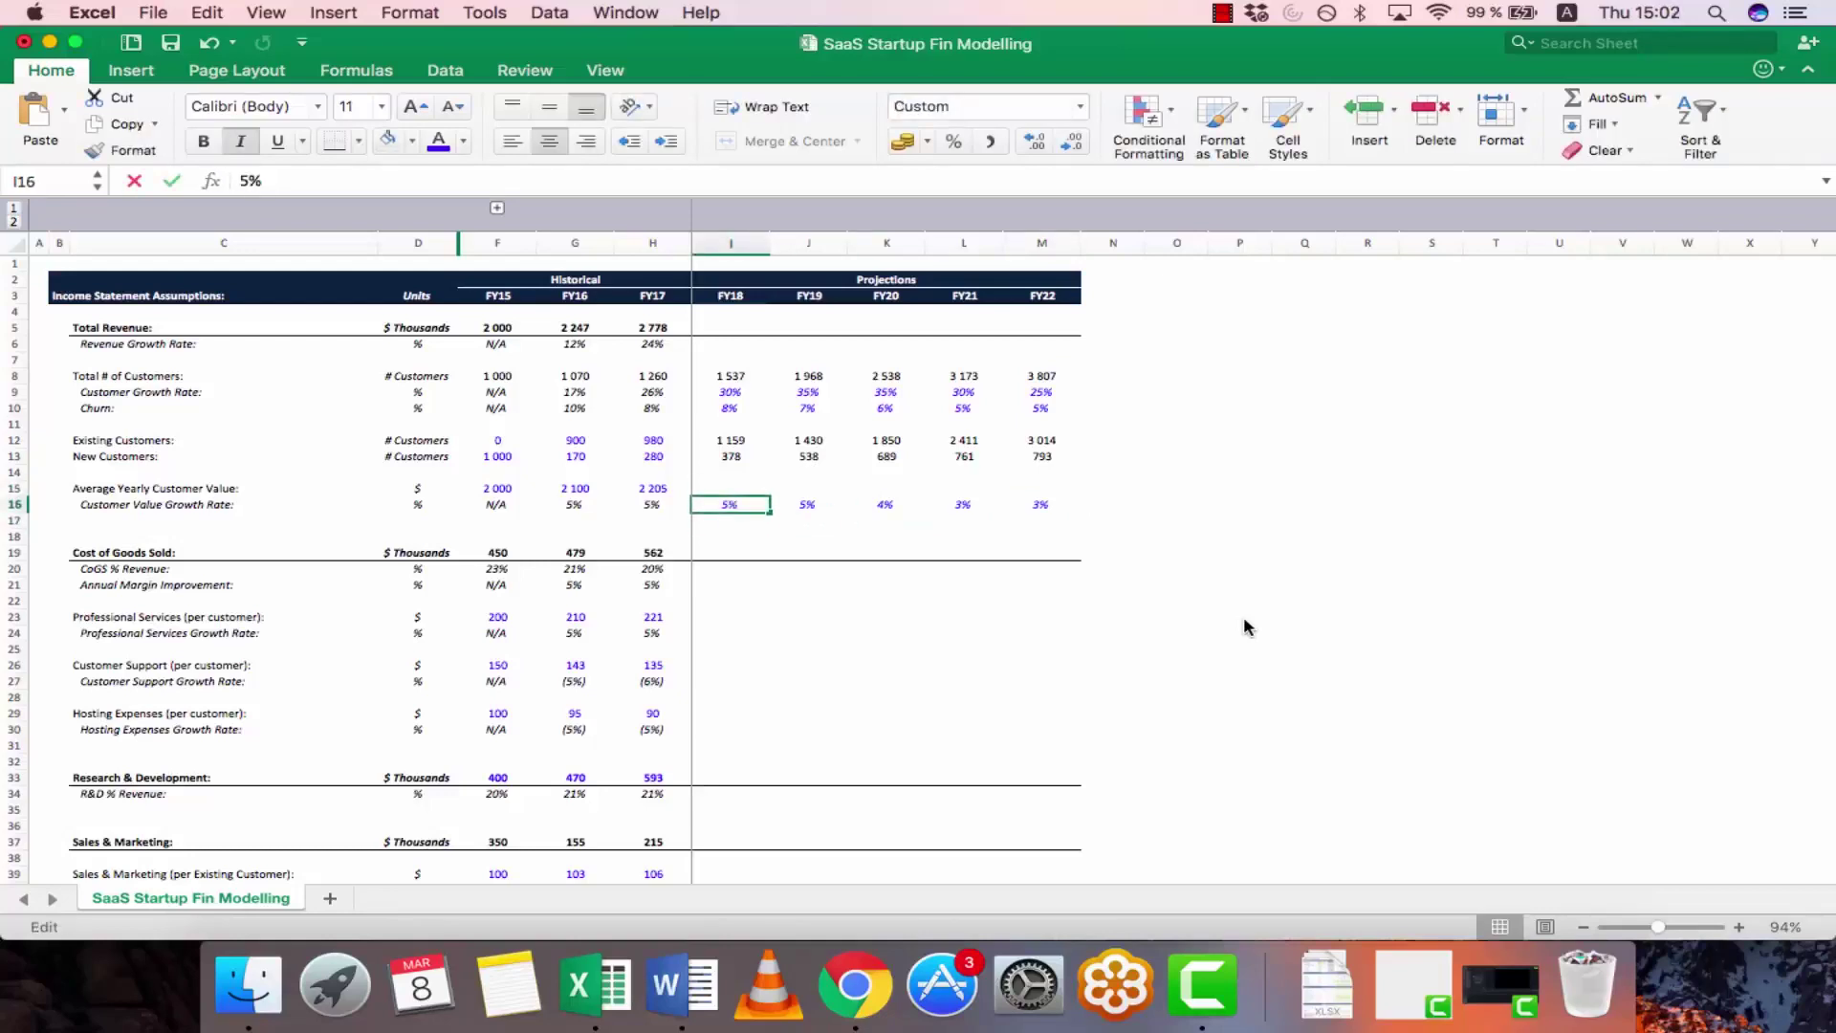
{"action": "key", "text": "Tab"}
{"action": "key", "text": "Tab"}
{"action": "key", "text": "Tab"}
{"action": "key", "text": "Tab"}
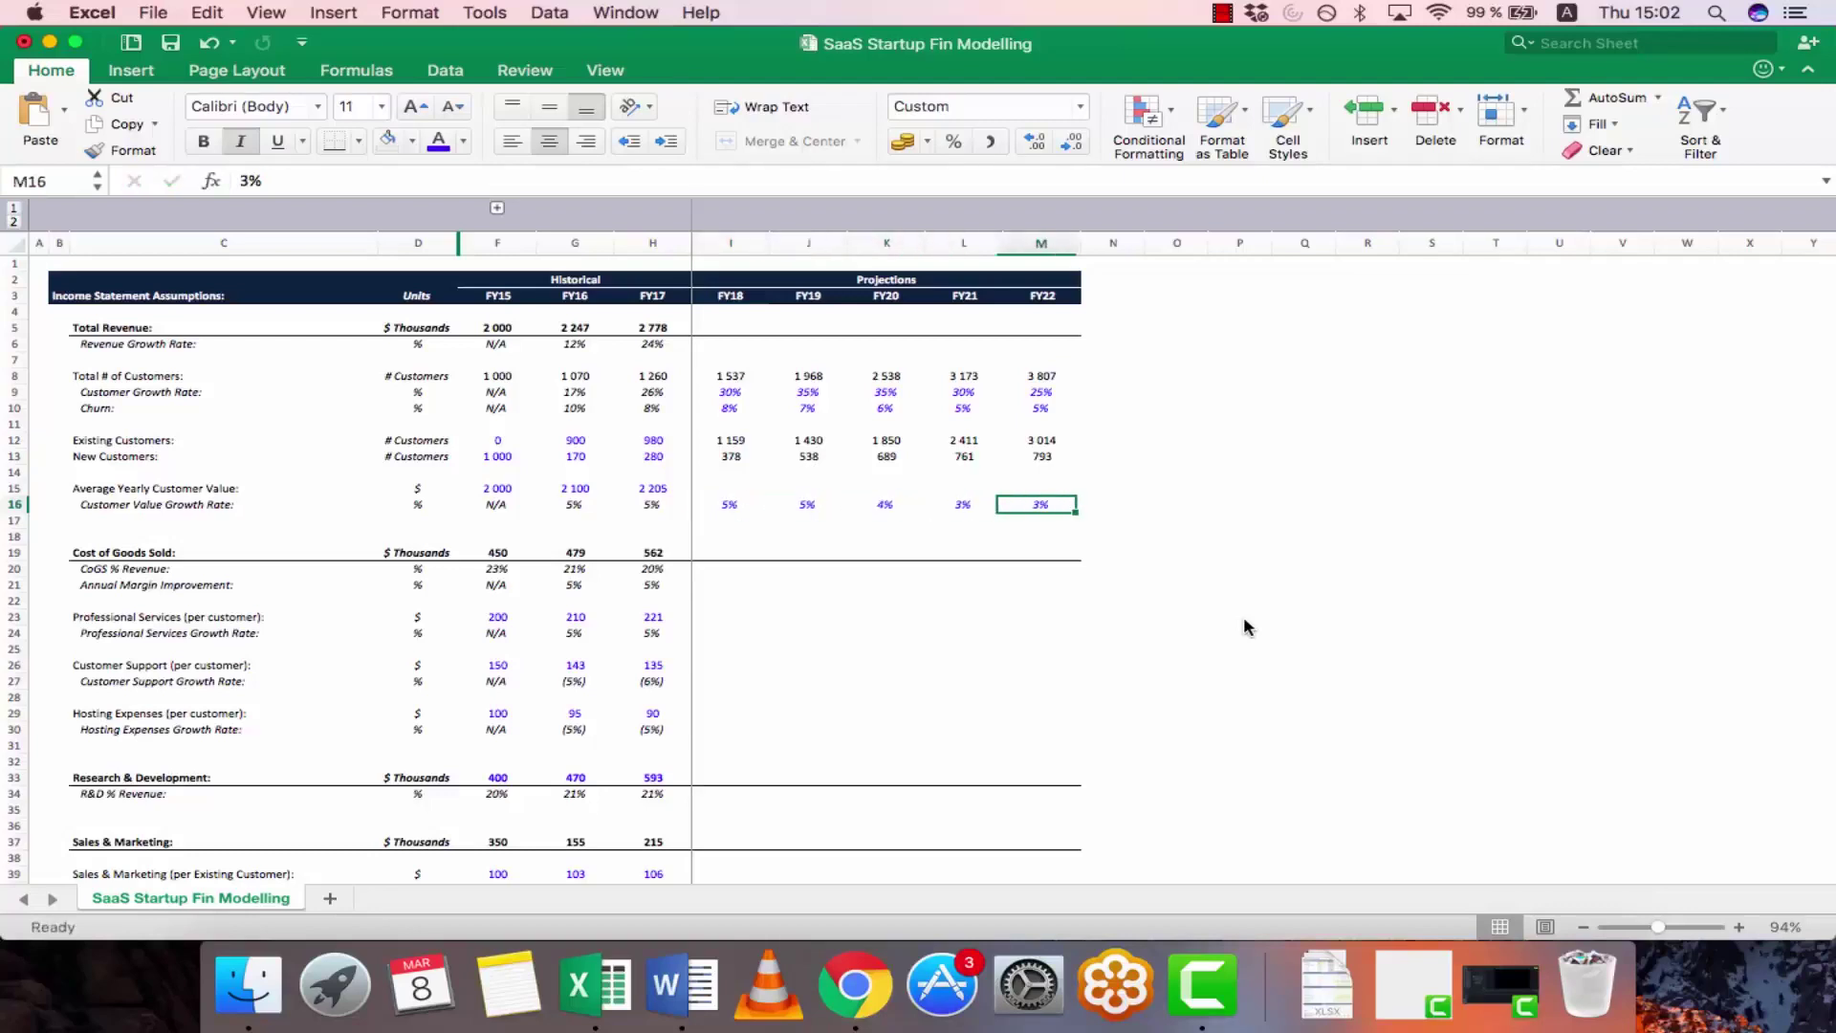
- Calculate the FY18 average yearly customer value in I15 by growing the FY17 value with =H15*(1+I16)
{"action": "key", "text": "Left"}
{"action": "key", "text": "Up"}
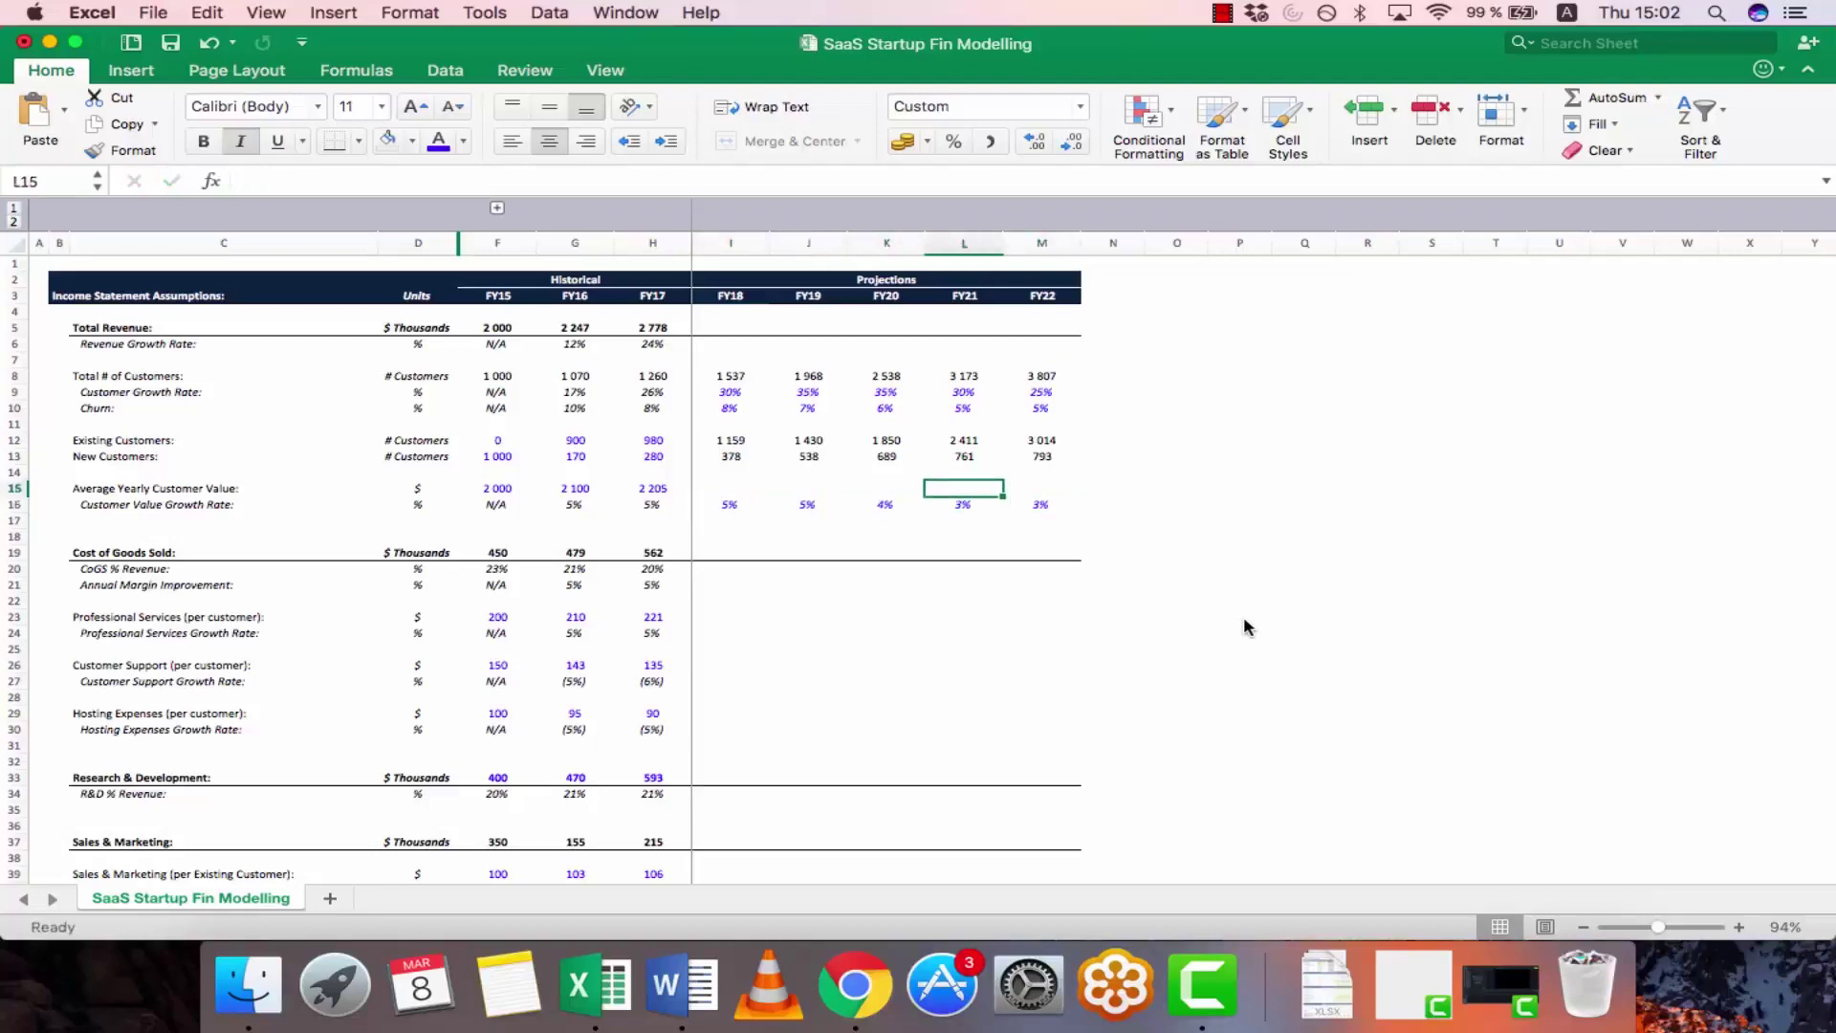
{"action": "key", "text": "Left"}
{"action": "key", "text": "Left"}
{"action": "key", "text": "Left"}
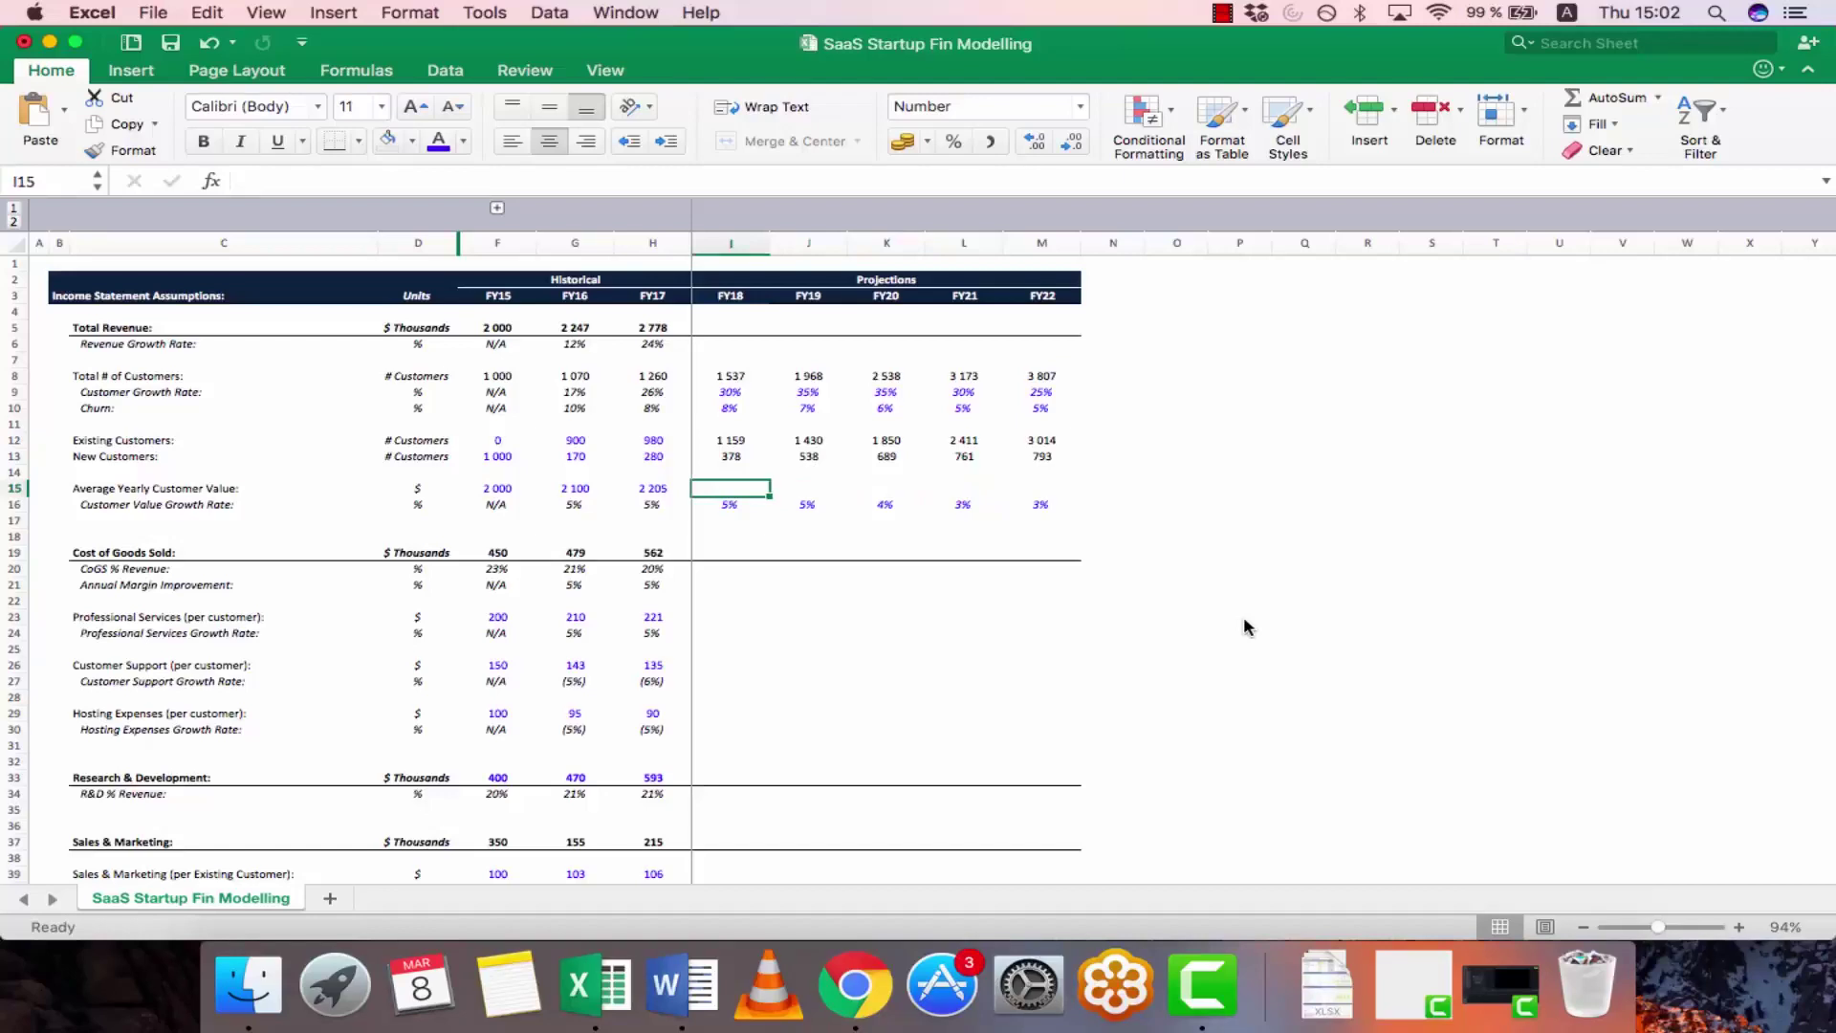
{"action": "type", "text": "="}
{"action": "key", "text": "Left"}
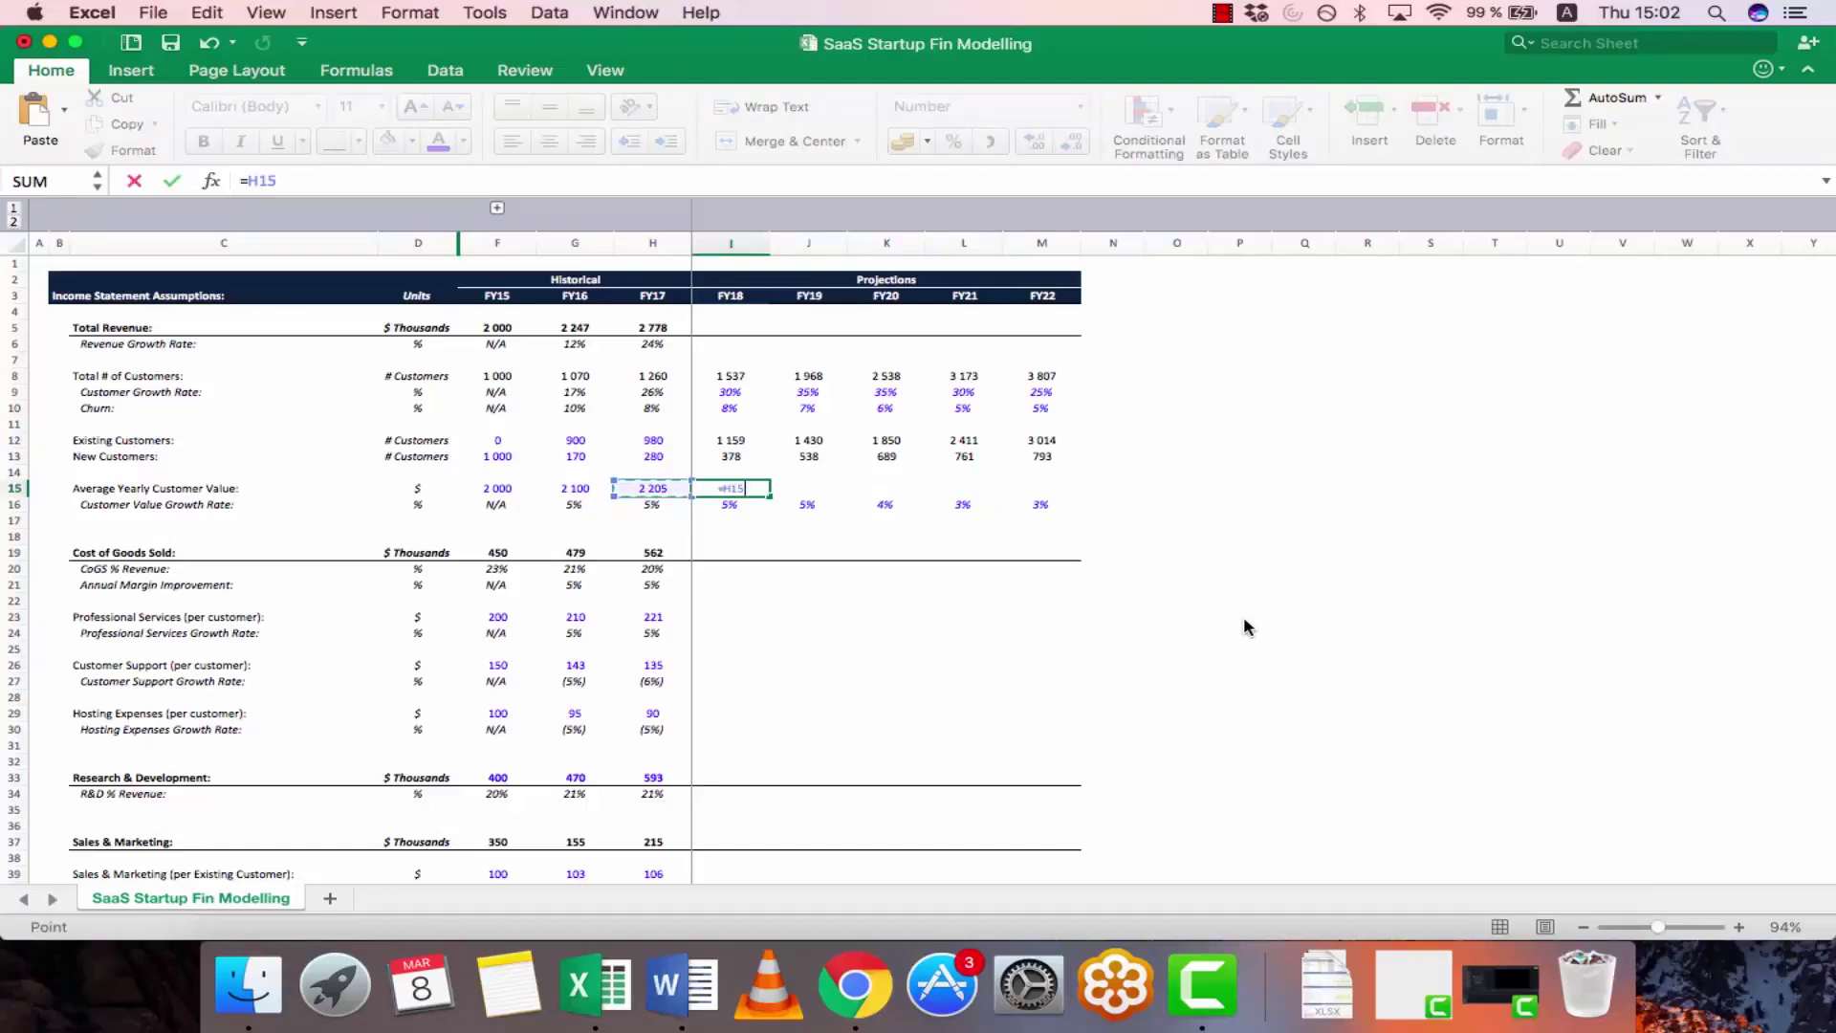
{"action": "type", "text": "*("}
{"action": "type", "text": "("}
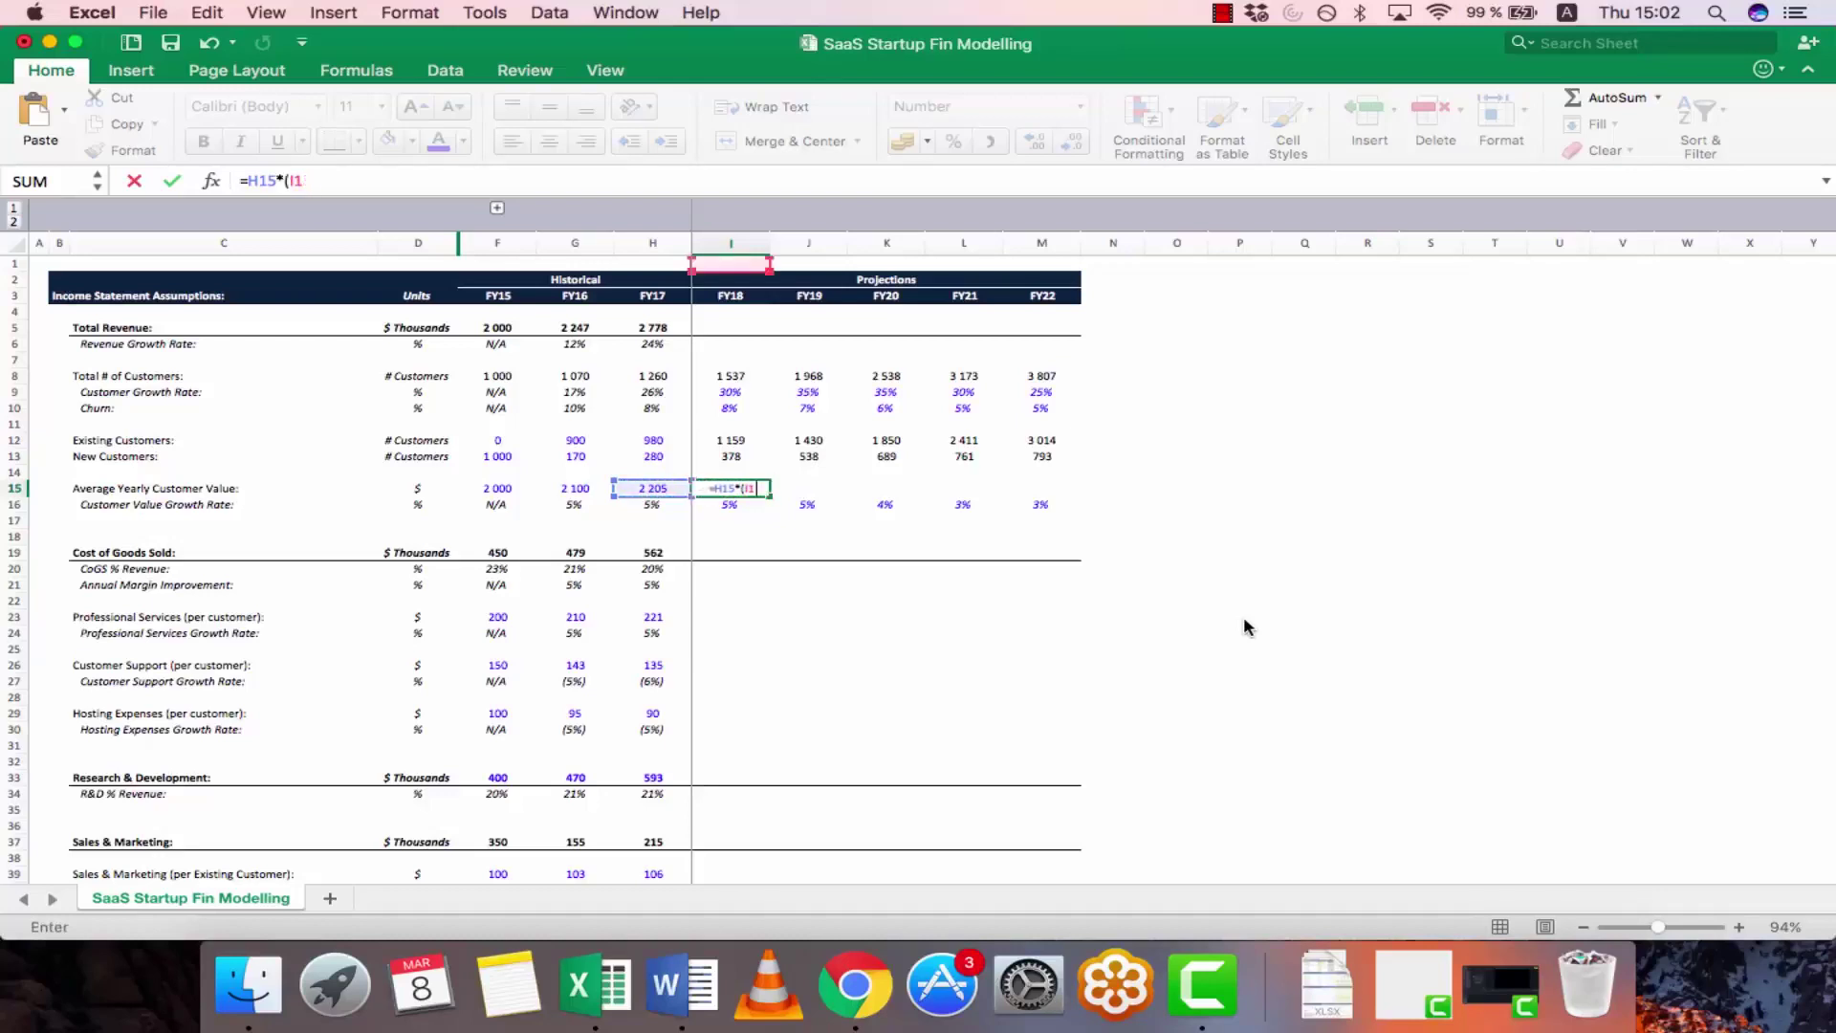
{"action": "type", "text": "1+I16)"}
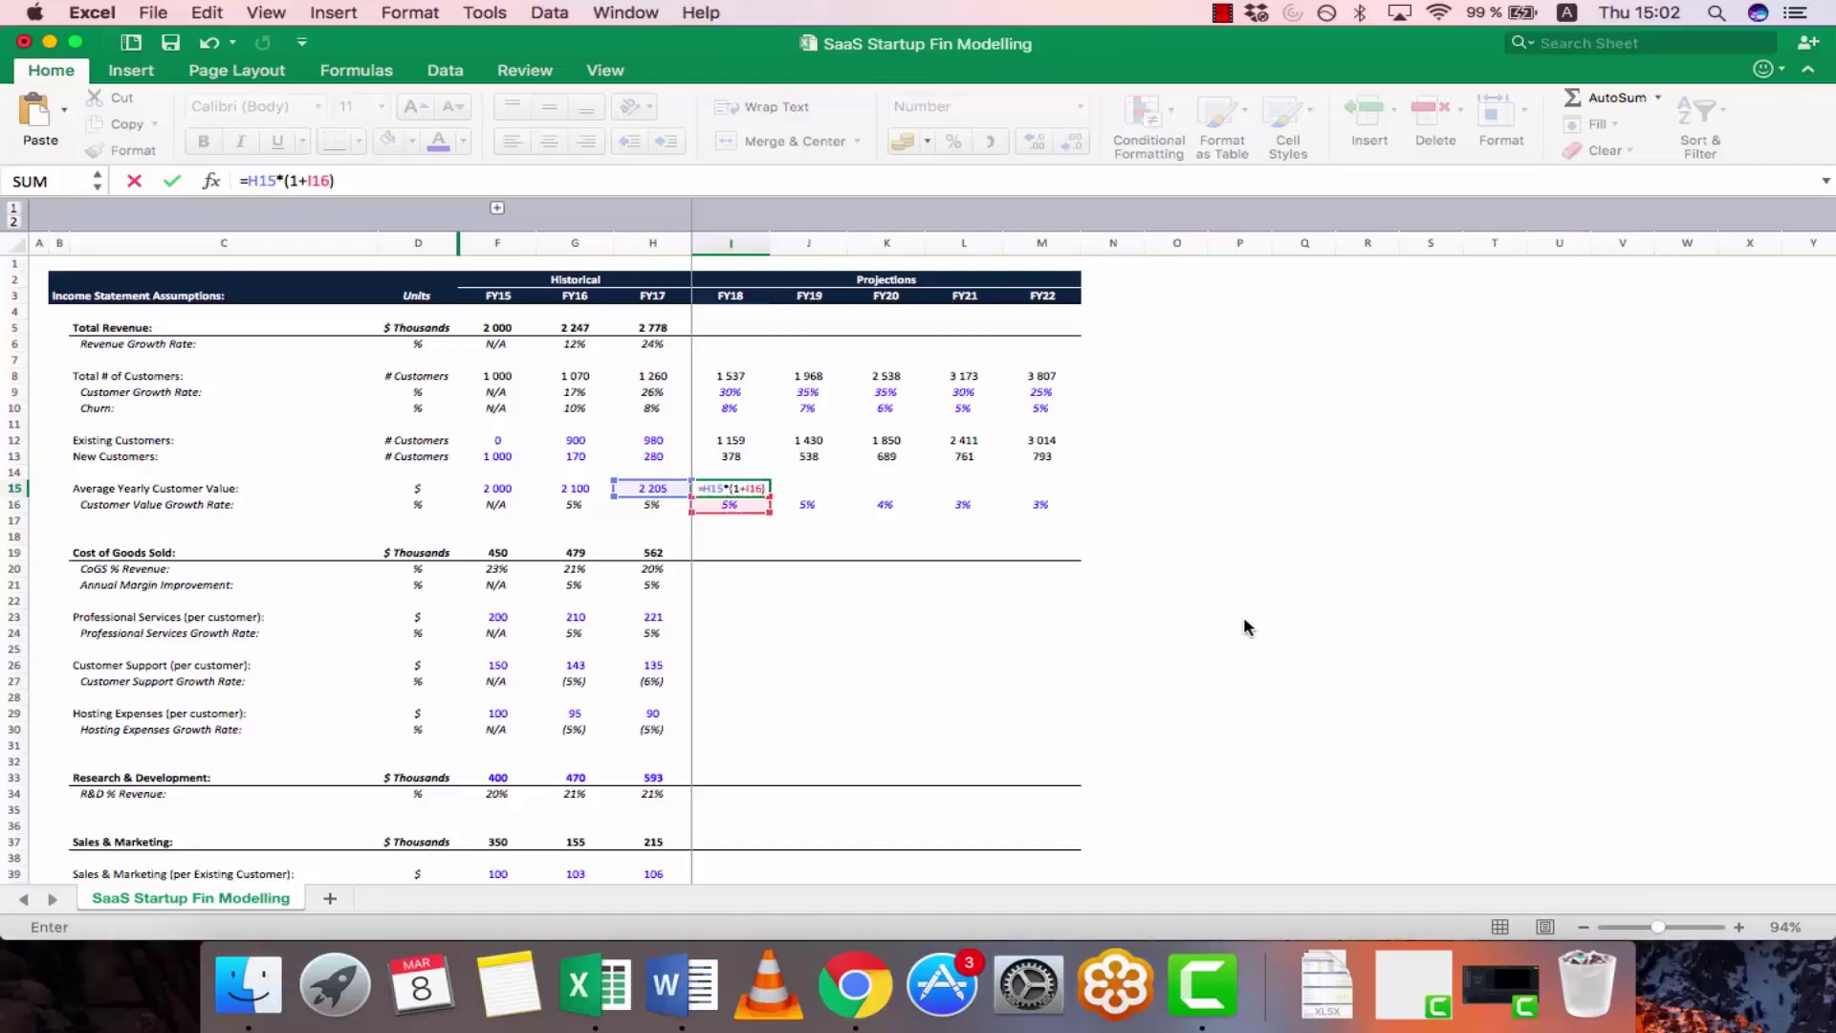
{"action": "key", "text": "Return"}
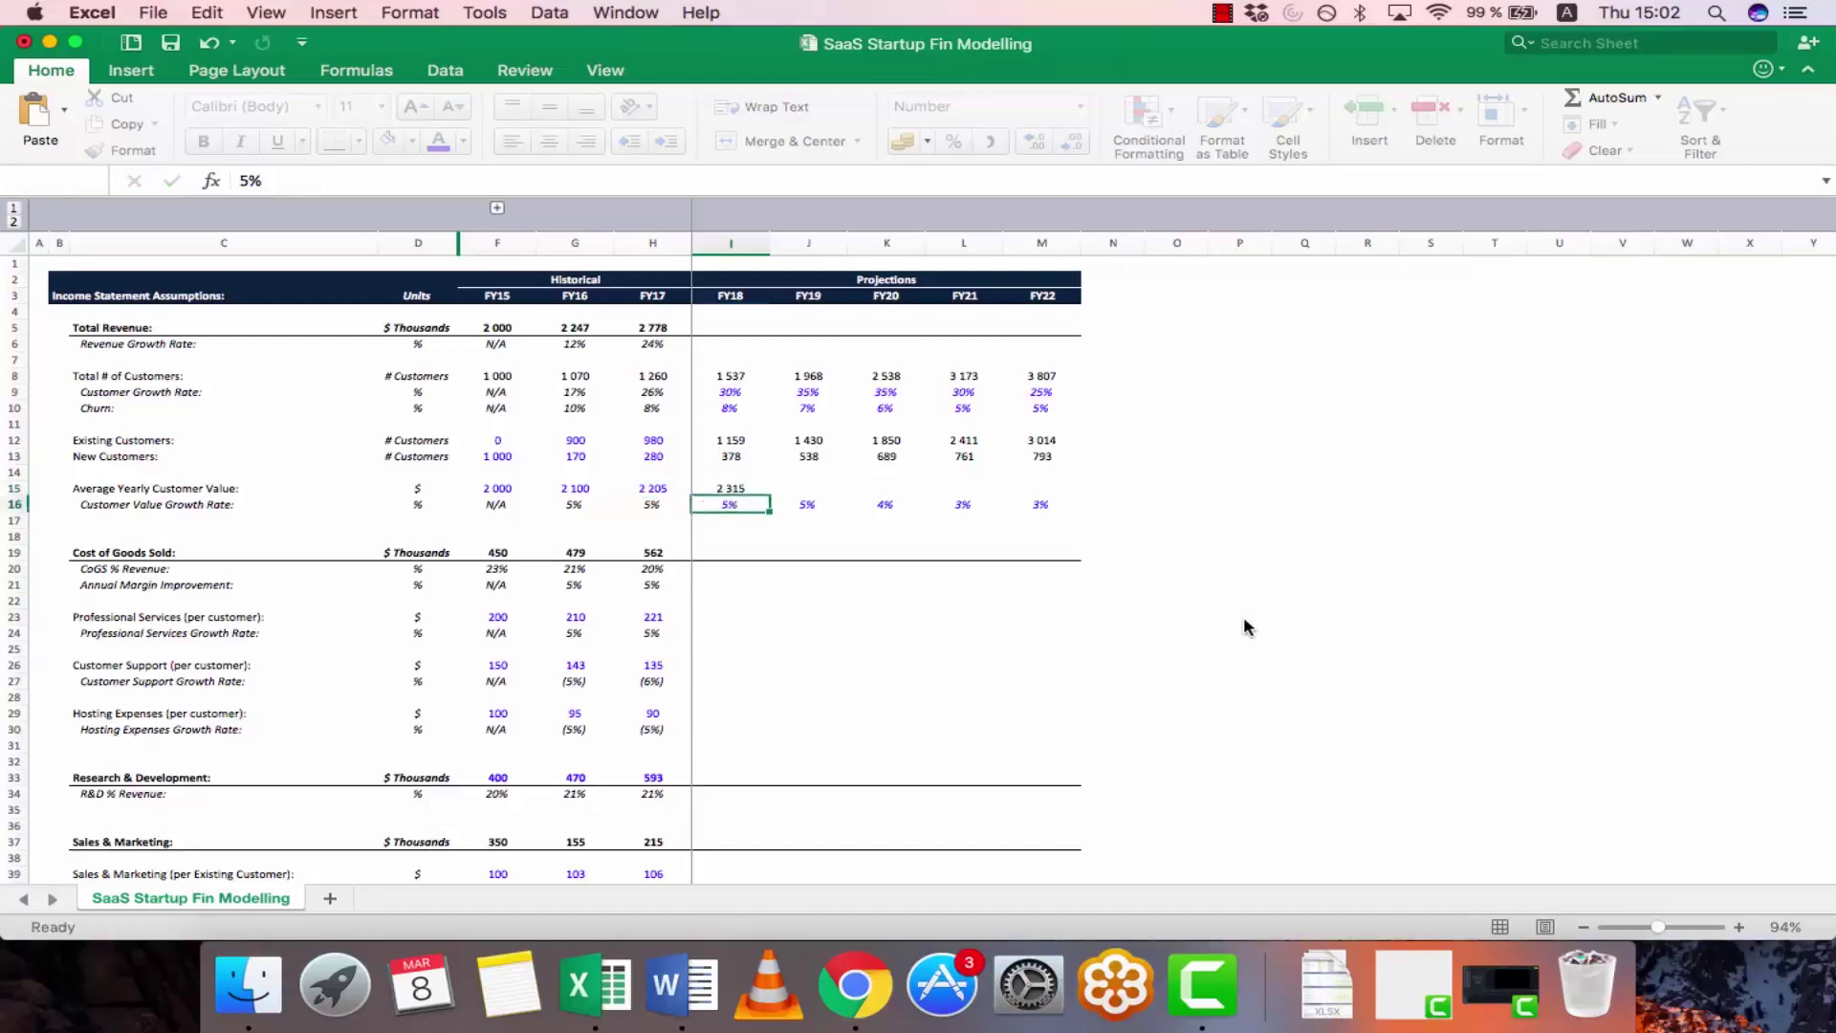
- Copy the FY18 average yearly customer value formula across the projection years through FY22
{"action": "key", "text": "Up"}
{"action": "key", "text": "super+c"}
{"action": "key", "text": "shift+Right"}
{"action": "key", "text": "shift+Right"}
{"action": "key", "text": "shift+Right"}
{"action": "key", "text": "shift+Right"}
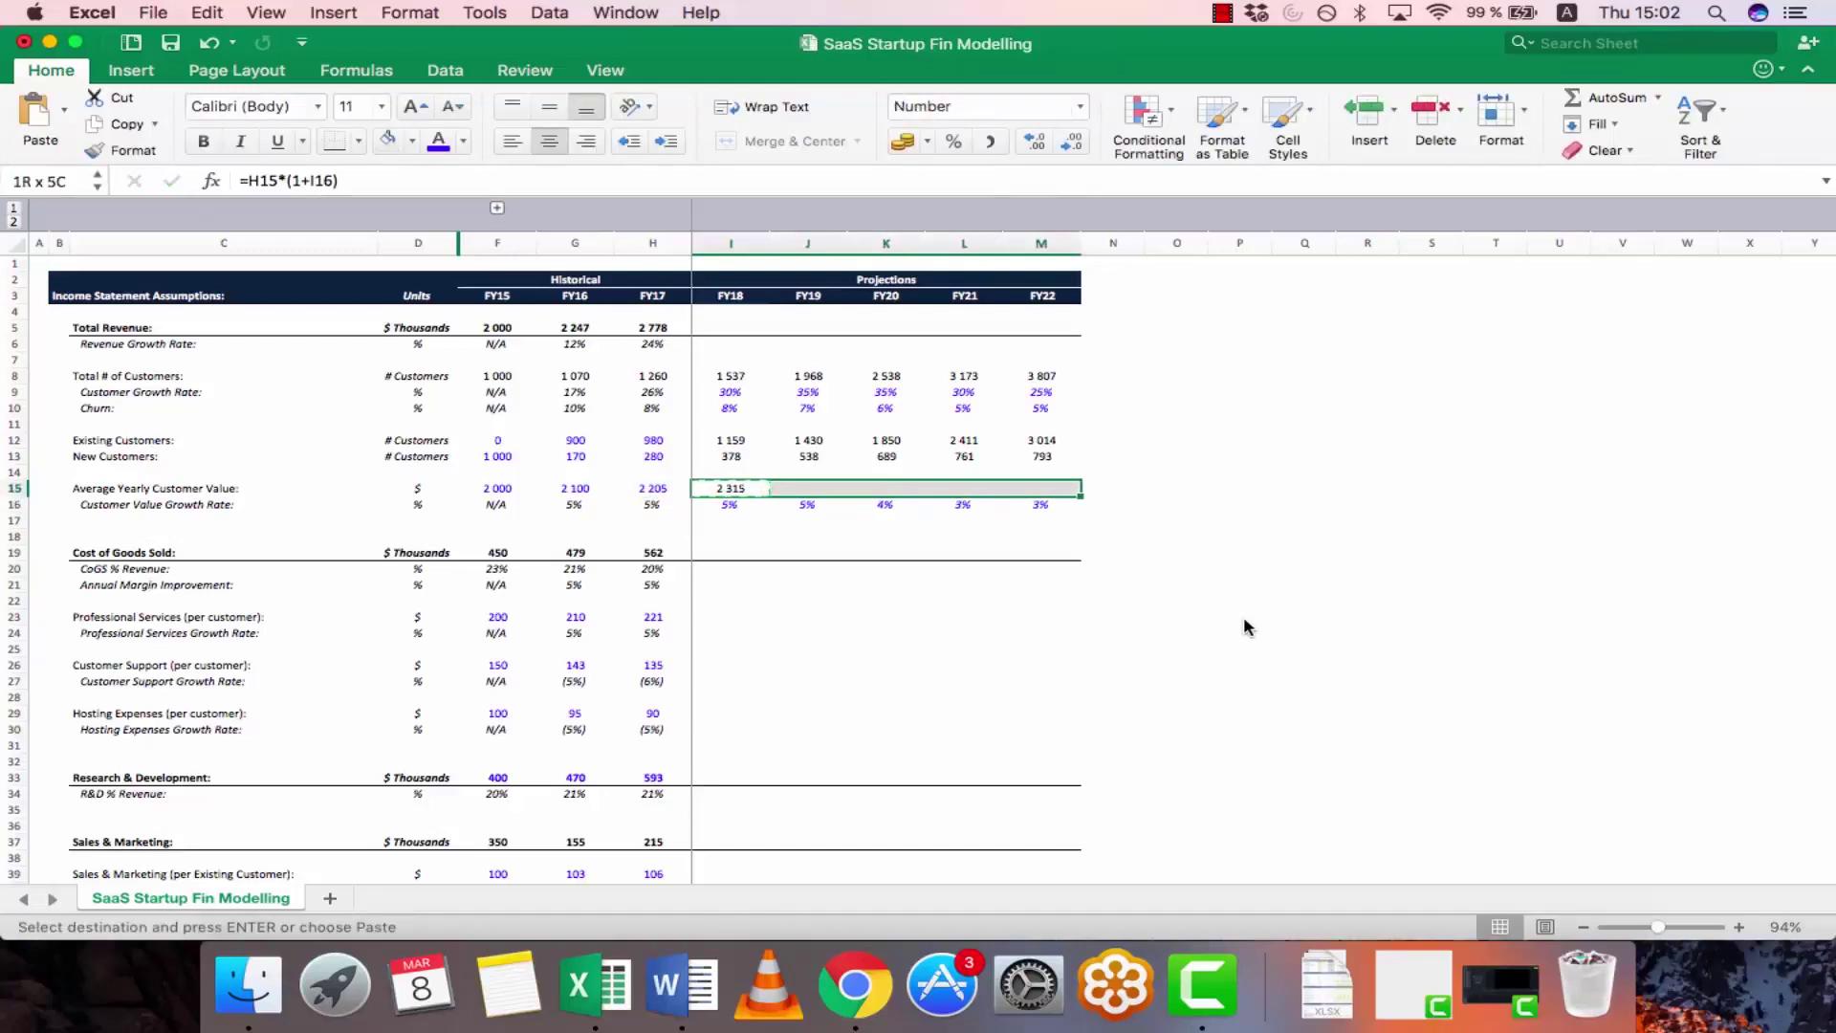
{"action": "key", "text": "super+v"}
{"action": "key", "text": "Escape"}
{"action": "key", "text": "Down"}
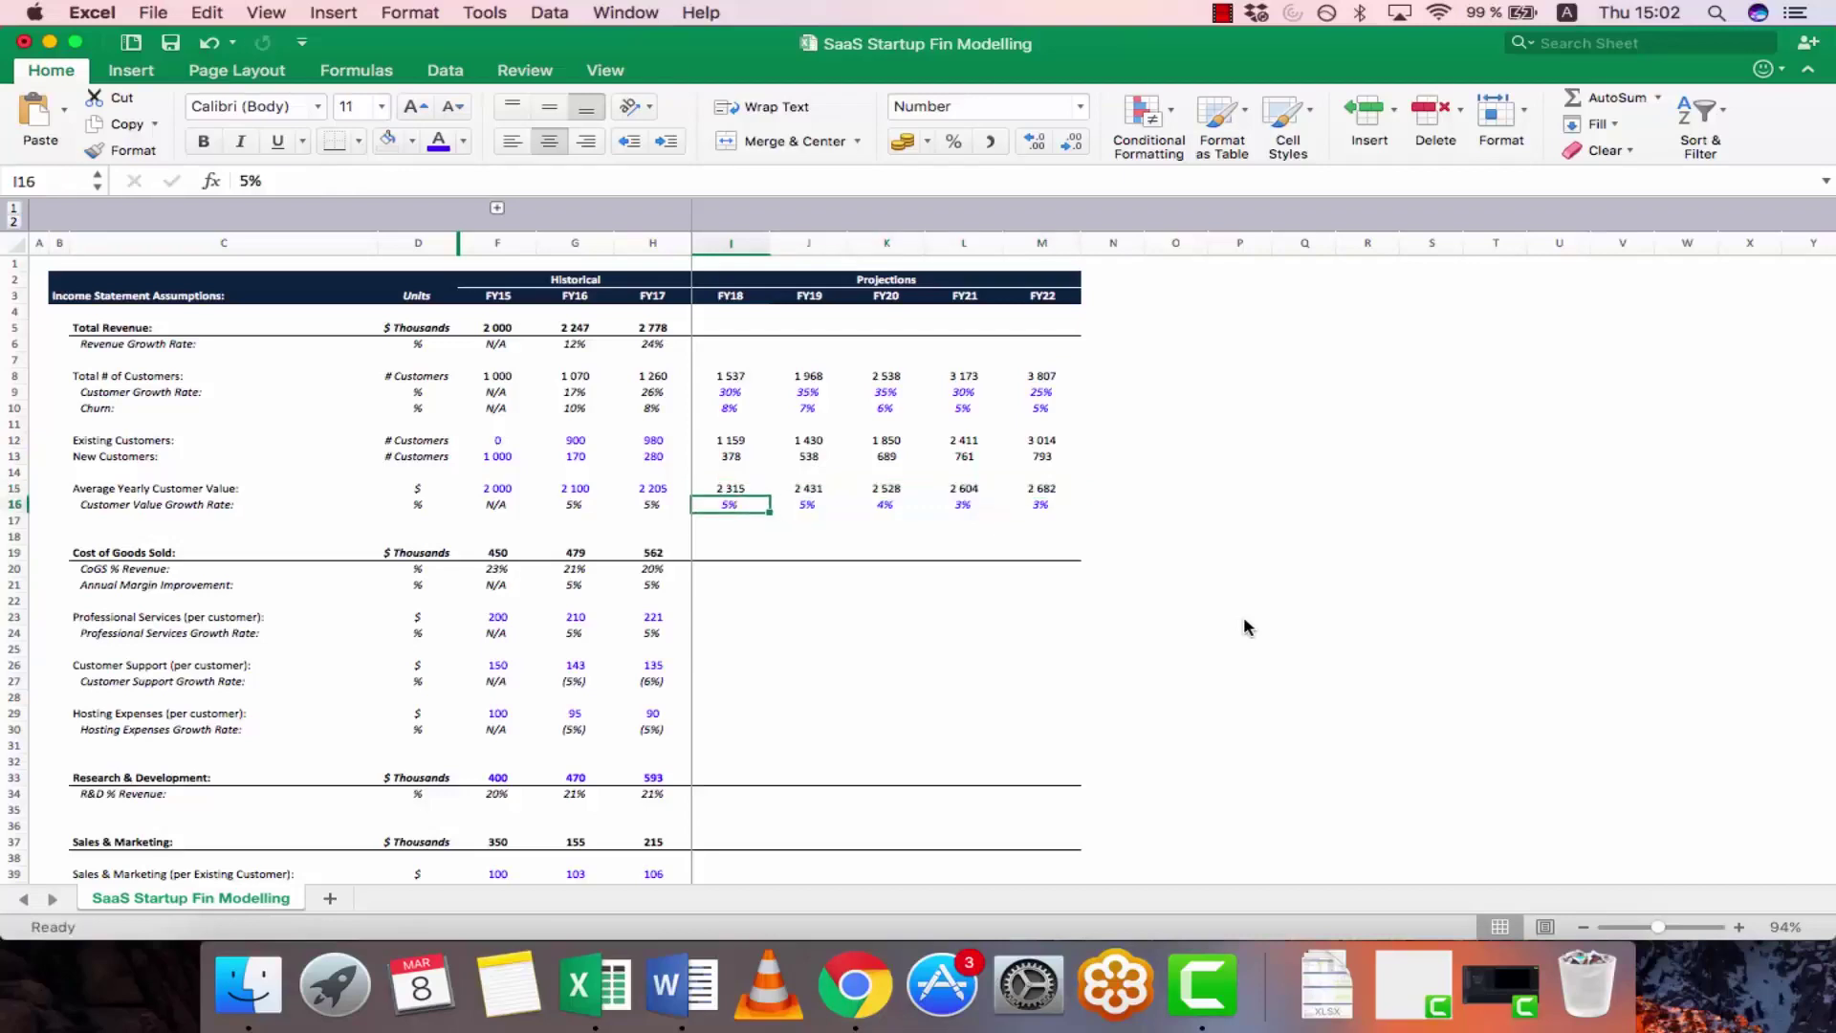
{"action": "key", "text": "Up"}
{"action": "key", "text": "Up"}
{"action": "key", "text": "Up"}
{"action": "key", "text": "Up"}
{"action": "key", "text": "Up"}
{"action": "key", "text": "Up"}
{"action": "key", "text": "Up"}
{"action": "key", "text": "Up"}
{"action": "key", "text": "Up"}
{"action": "key", "text": "Up"}
{"action": "key", "text": "Up"}
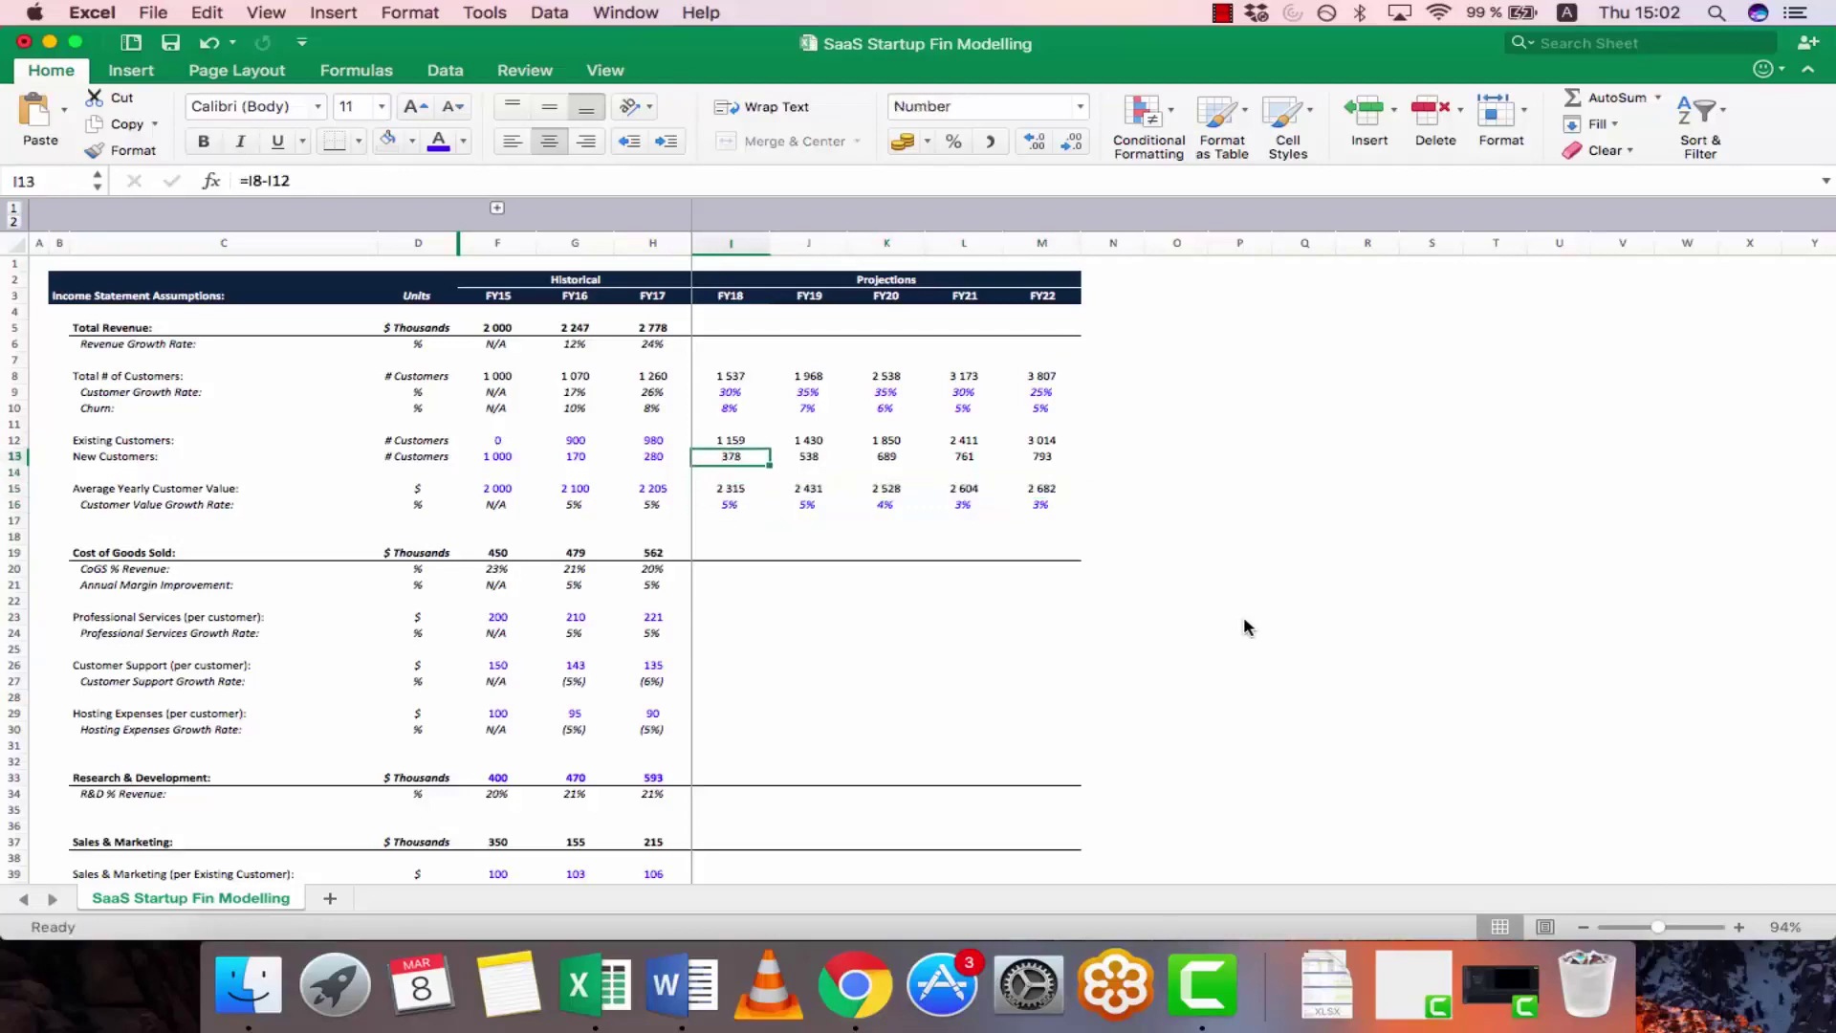
{"action": "key", "text": "super+b"}
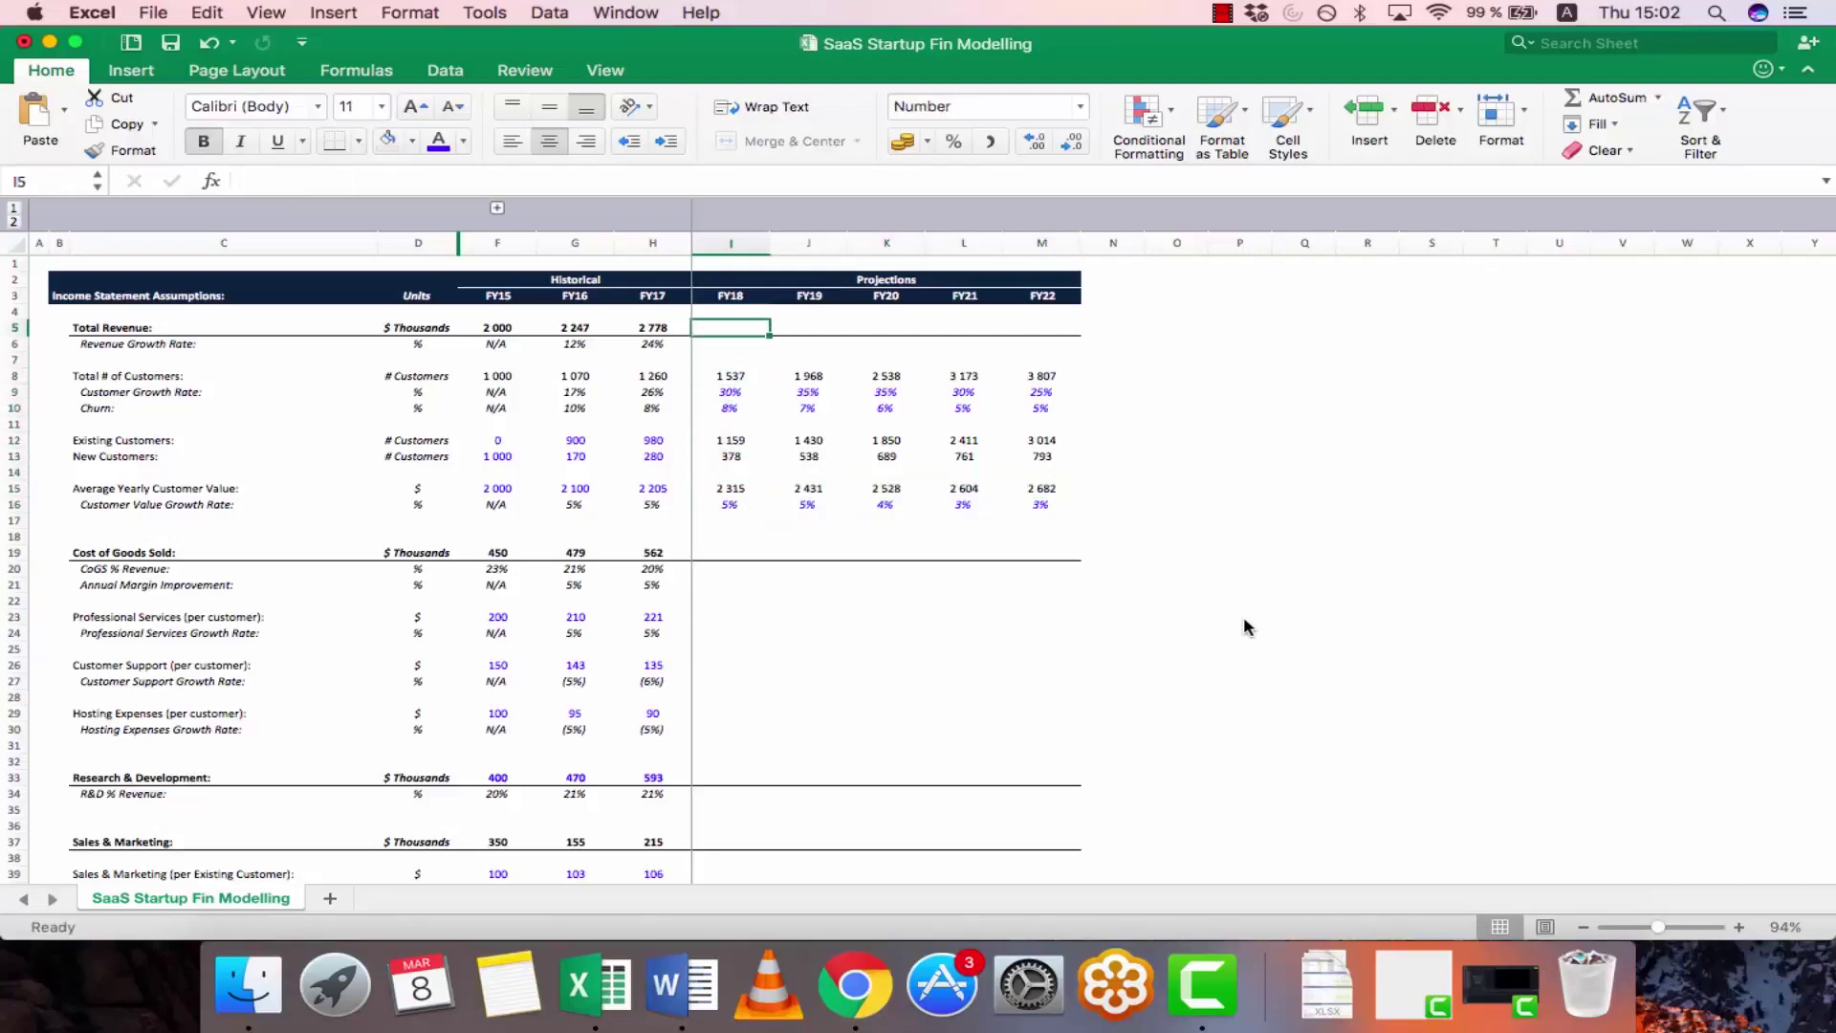
{"action": "type", "text": "="}
{"action": "key", "text": "Down"}
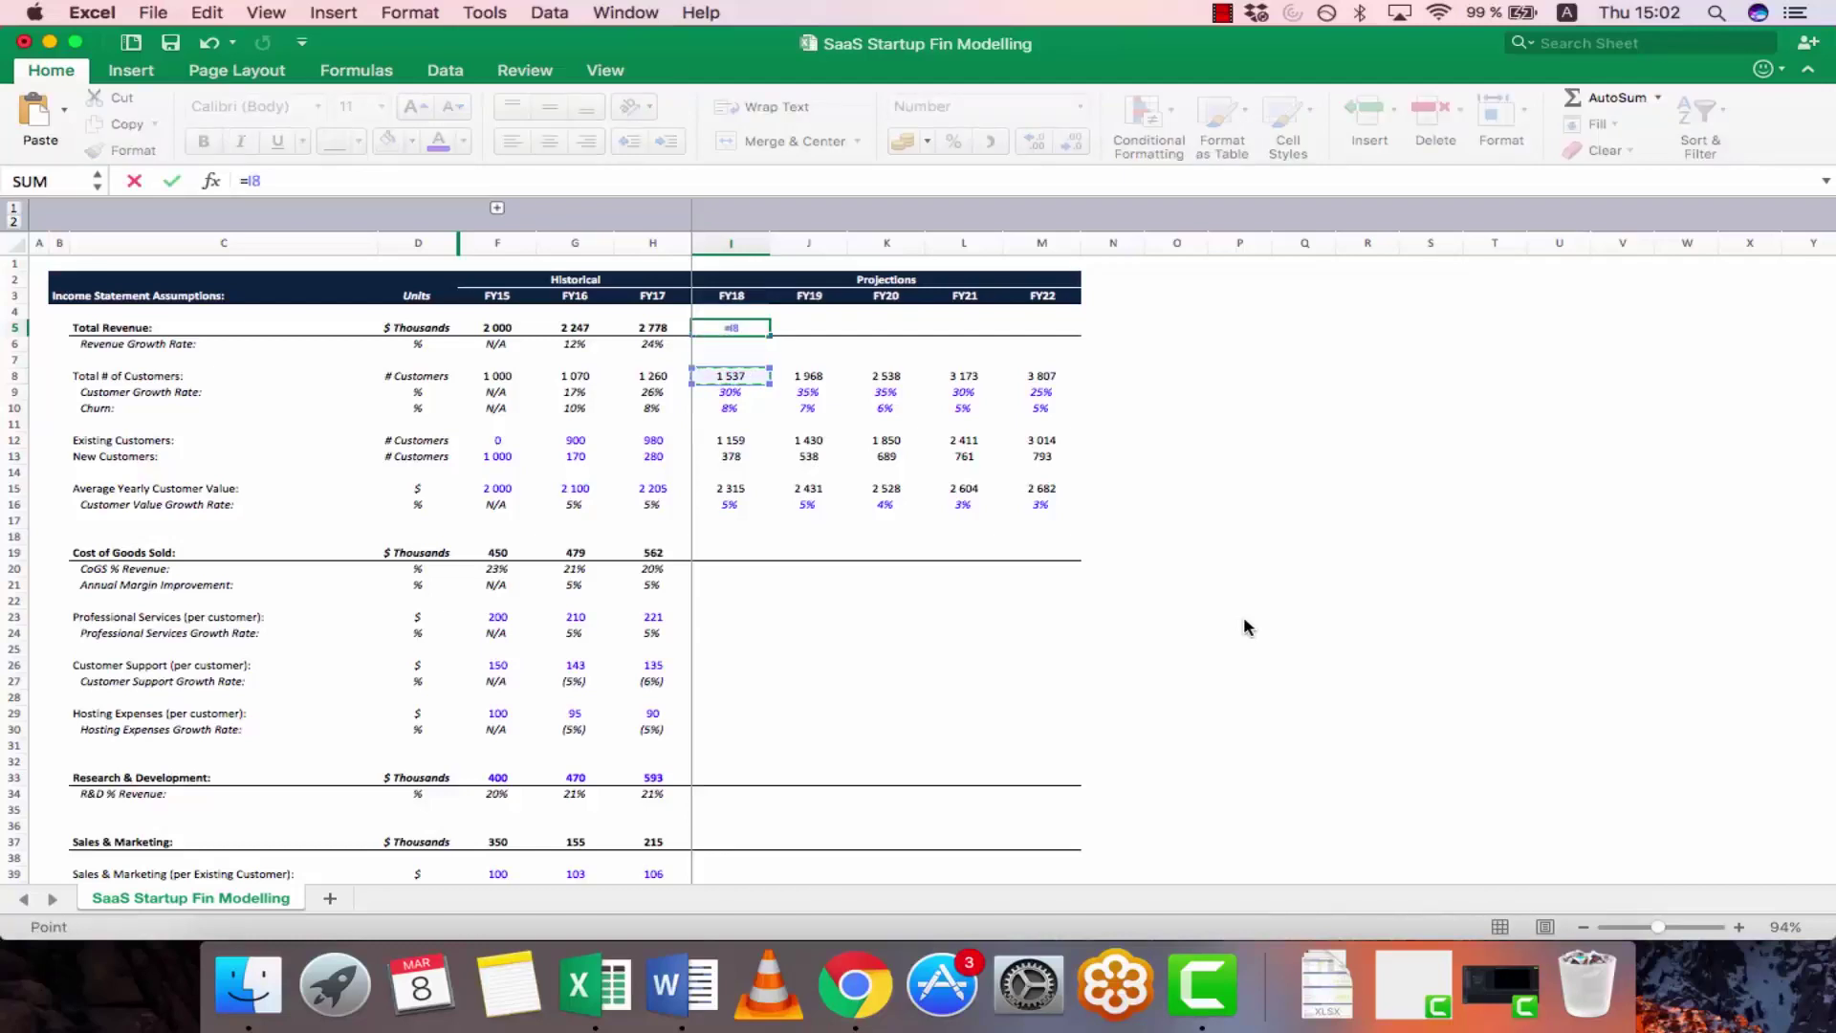
{"action": "key", "text": "Escape"}
- Copy the FY17 total revenue formula =H8*H15/1000 across the projection years FY18 through FY22
{"action": "key", "text": "Left"}
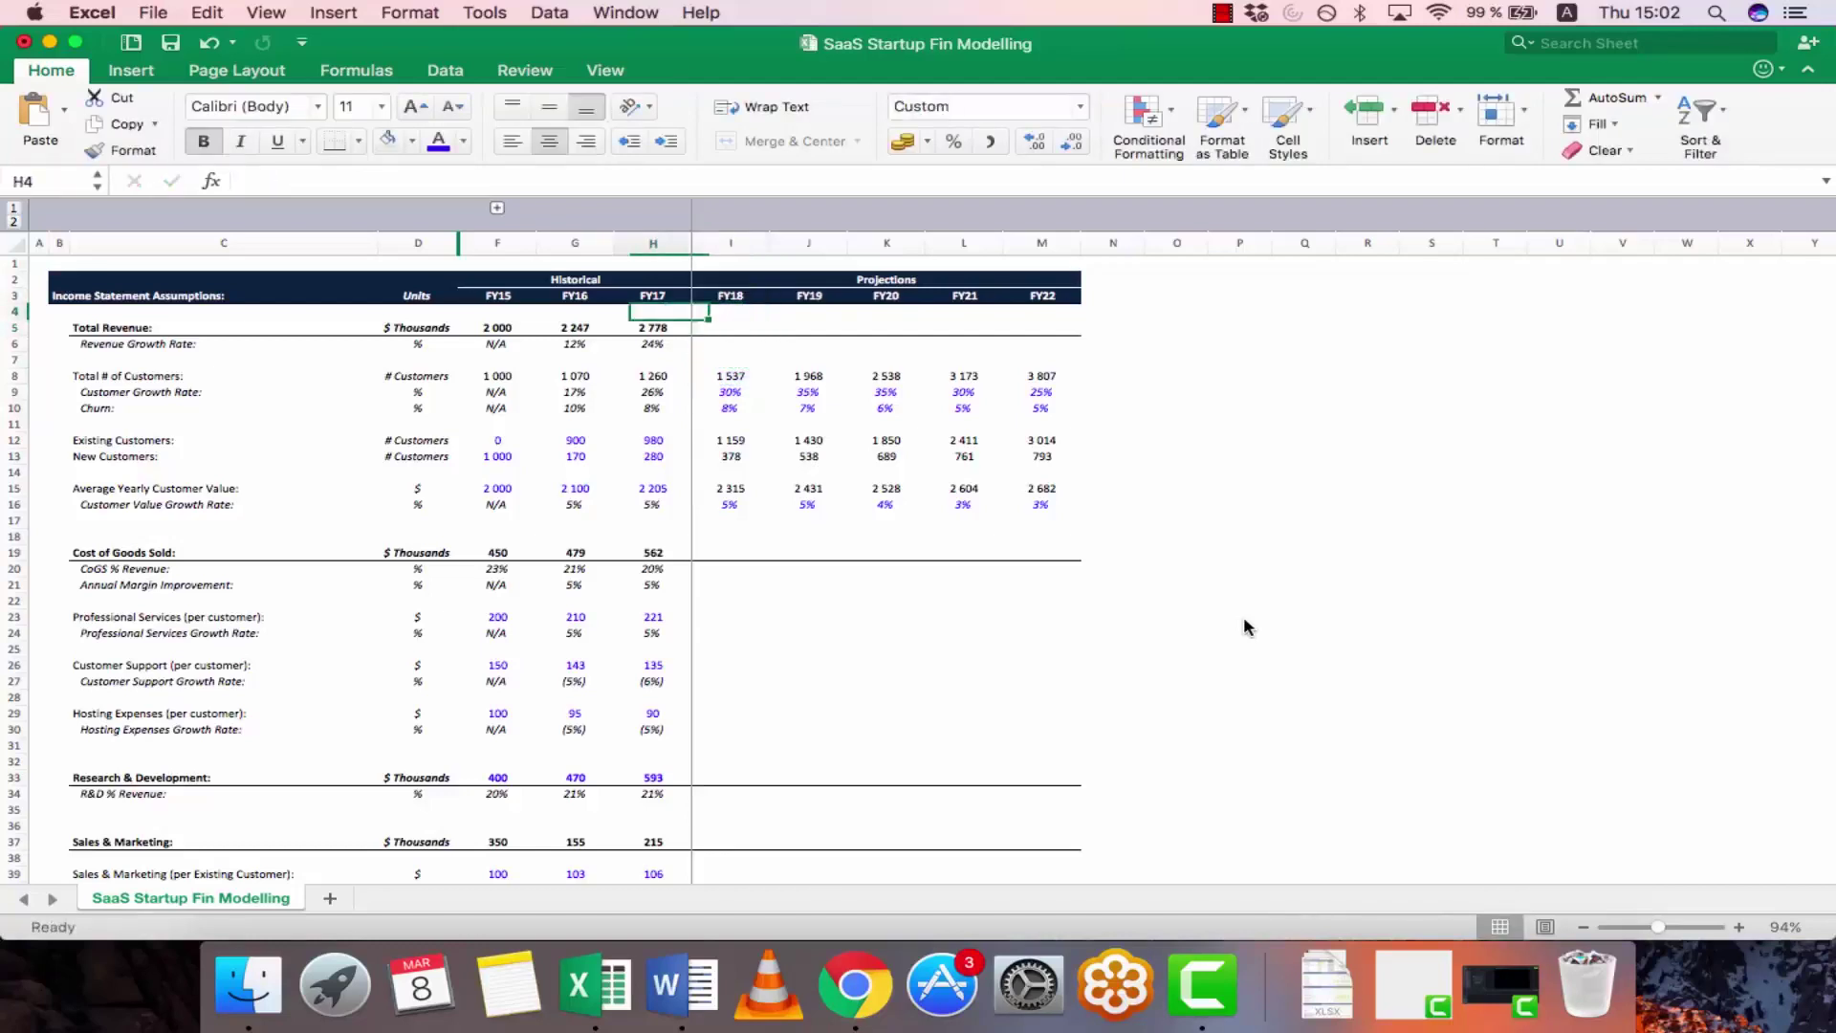
{"action": "key", "text": "ctrl+c"}
{"action": "key", "text": "shift+Right"}
{"action": "key", "text": "shift+Right"}
{"action": "key", "text": "shift+Right"}
{"action": "key", "text": "shift+Right"}
{"action": "key", "text": "shift+Right"}
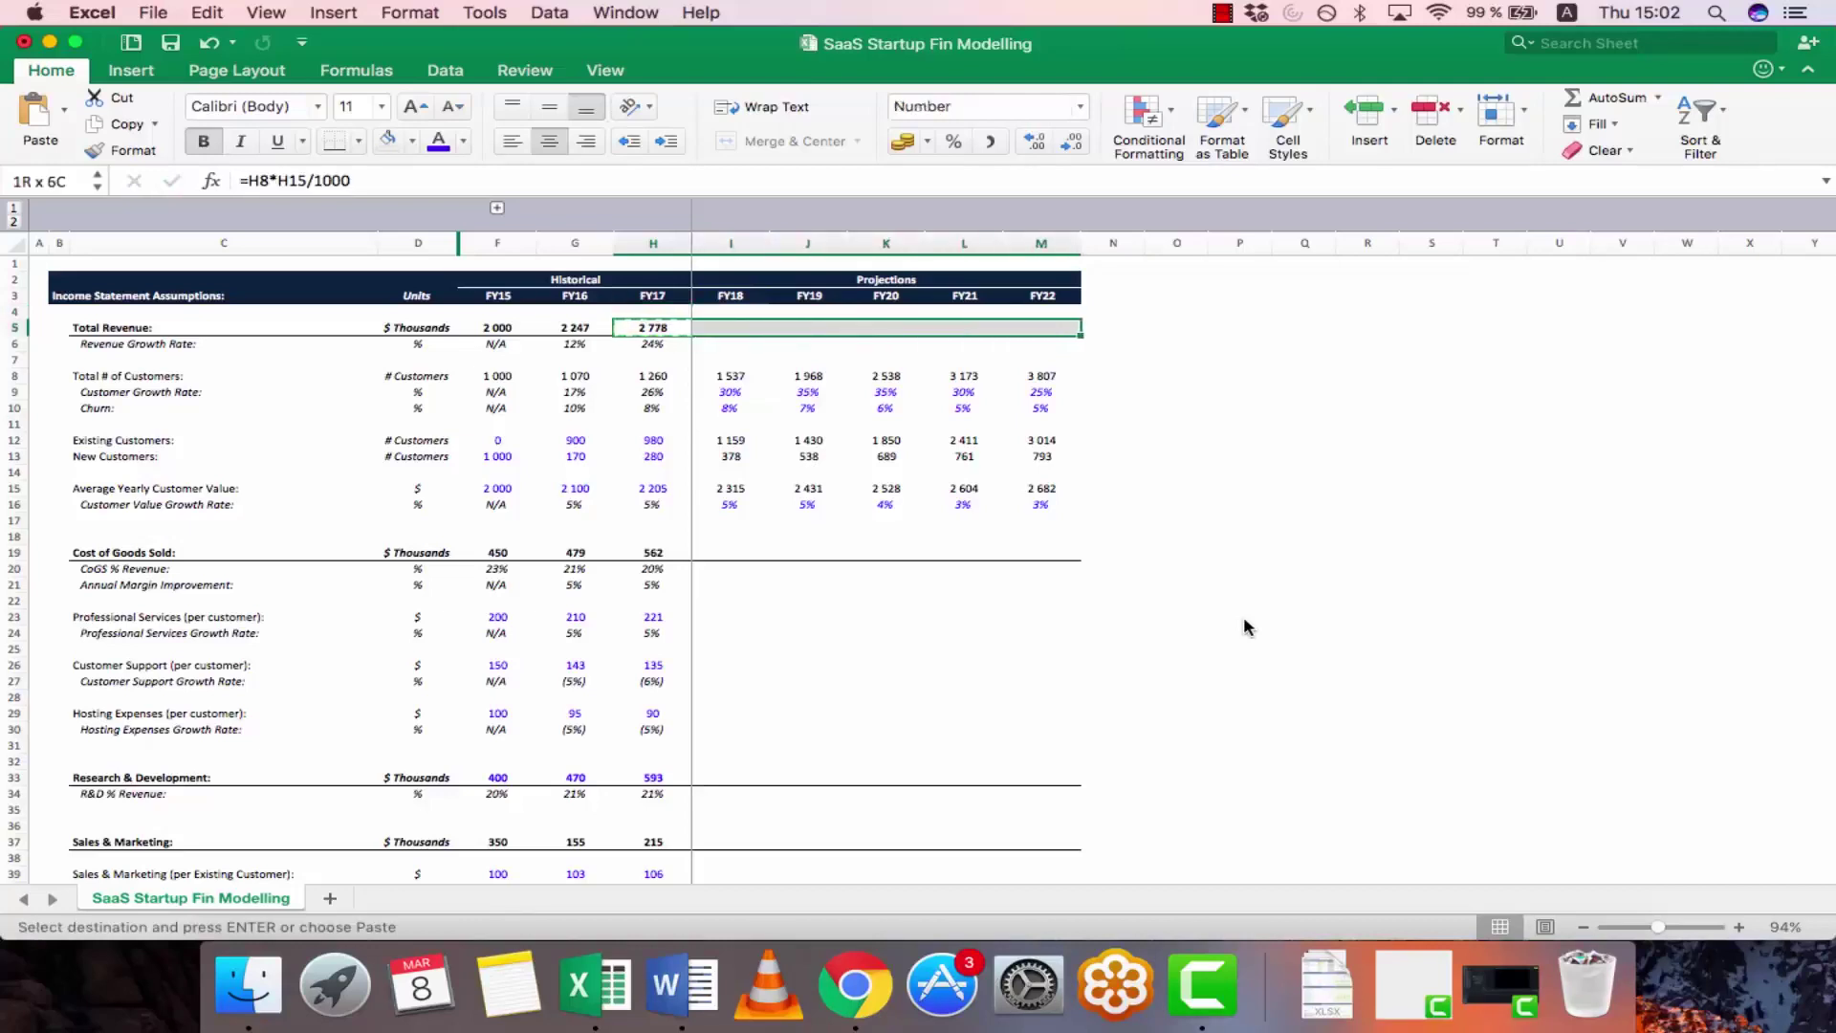
{"action": "key", "text": "ctrl+v"}
{"action": "key", "text": "Escape"}
- Check the cell references in the copied total revenue formulas, including the one for FY22
{"action": "key", "text": "Right"}
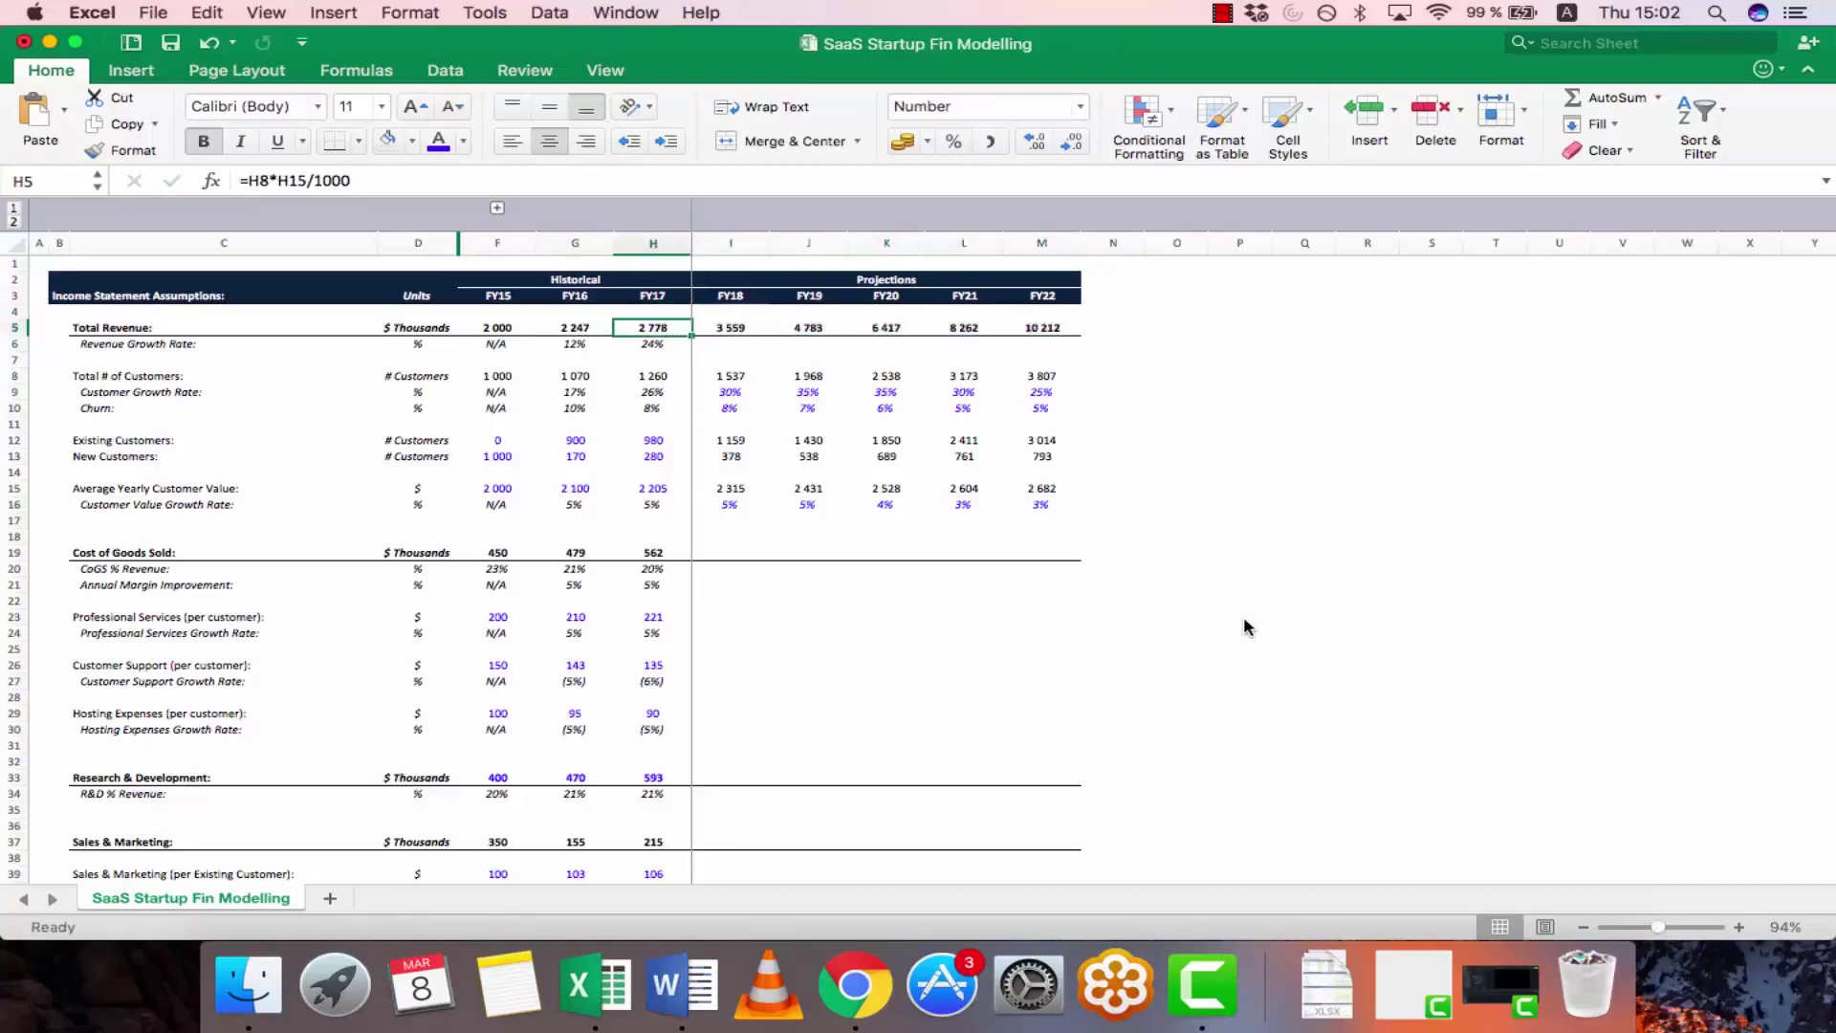
{"action": "key", "text": "F2"}
{"action": "key", "text": "Escape"}
{"action": "key", "text": "Right"}
{"action": "key", "text": "Right"}
{"action": "key", "text": "Right"}
{"action": "key", "text": "Right"}
{"action": "key", "text": "F2"}
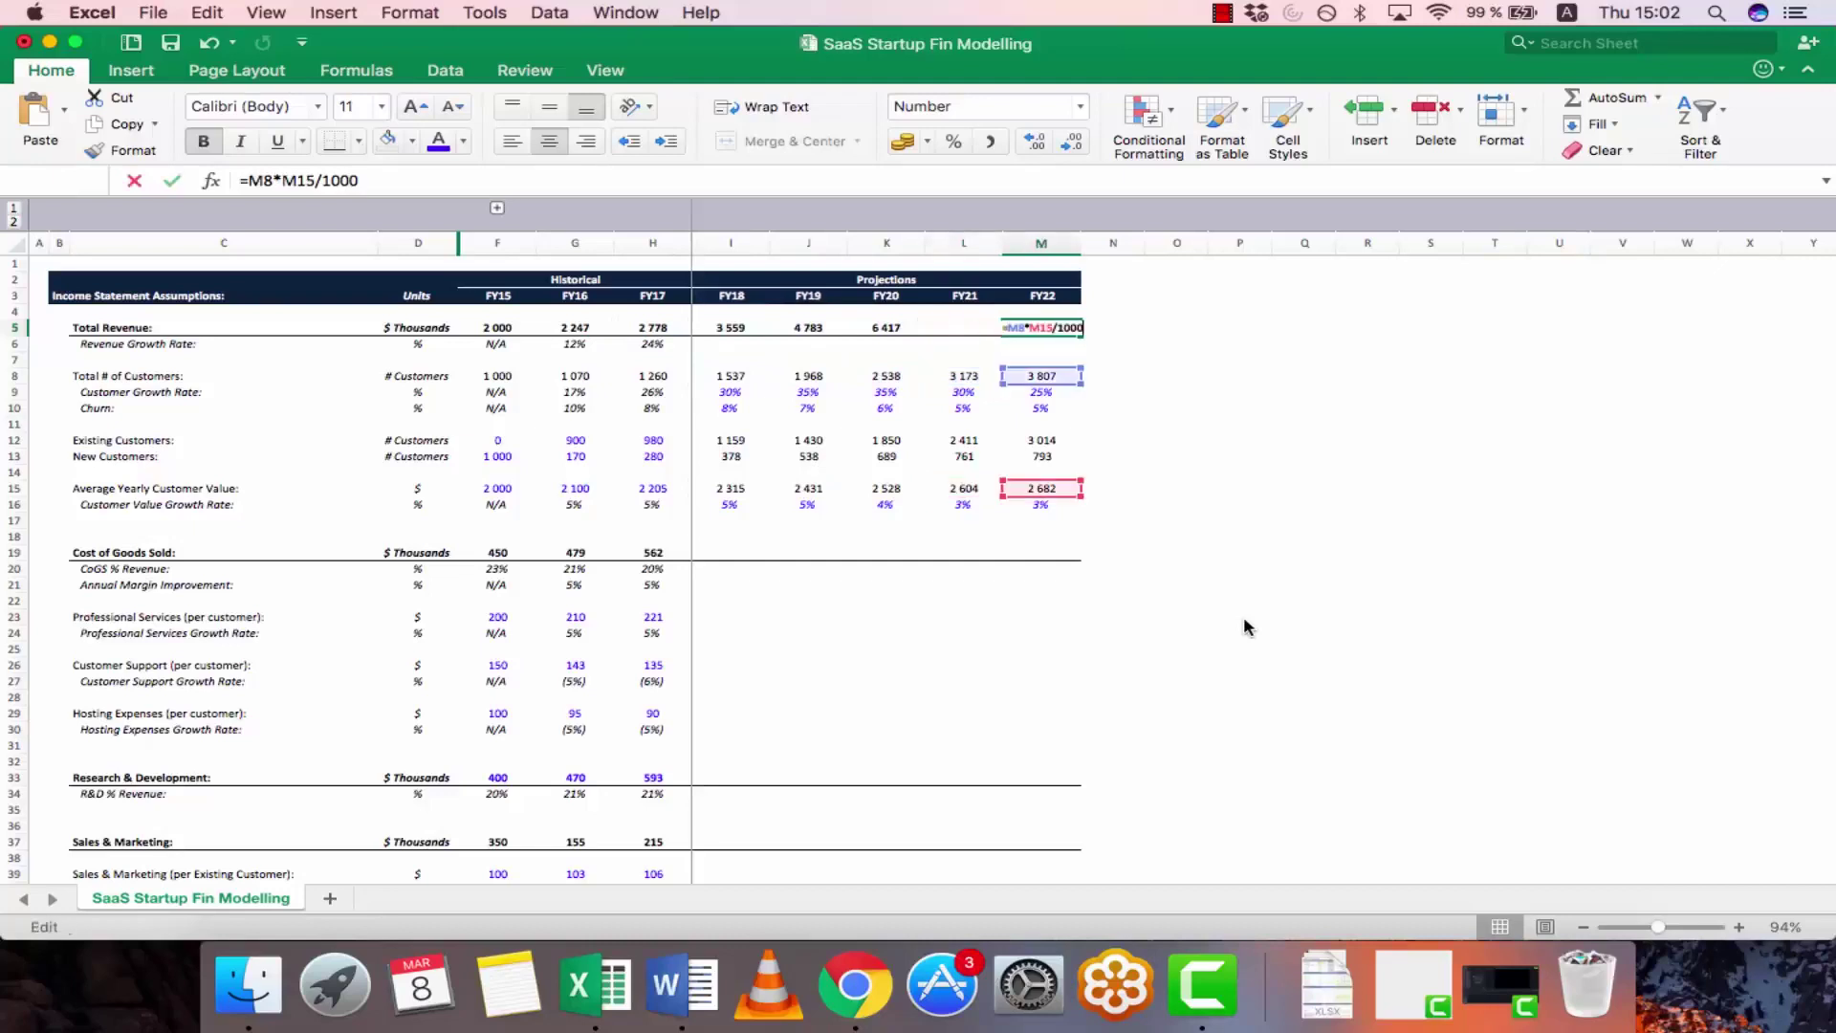
{"action": "key", "text": "Escape"}
- Review the cost of goods sold section and the historical professional services growth rates as a basis for the projections
{"action": "key", "text": "Left"}
{"action": "key", "text": "Left"}
{"action": "key", "text": "Down"}
{"action": "key", "text": "Down"}
{"action": "key", "text": "Down"}
{"action": "key", "text": "Down"}
{"action": "key", "text": "Down"}
{"action": "key", "text": "Down"}
{"action": "key", "text": "Down"}
{"action": "key", "text": "Down"}
{"action": "key", "text": "Down"}
{"action": "key", "text": "Down"}
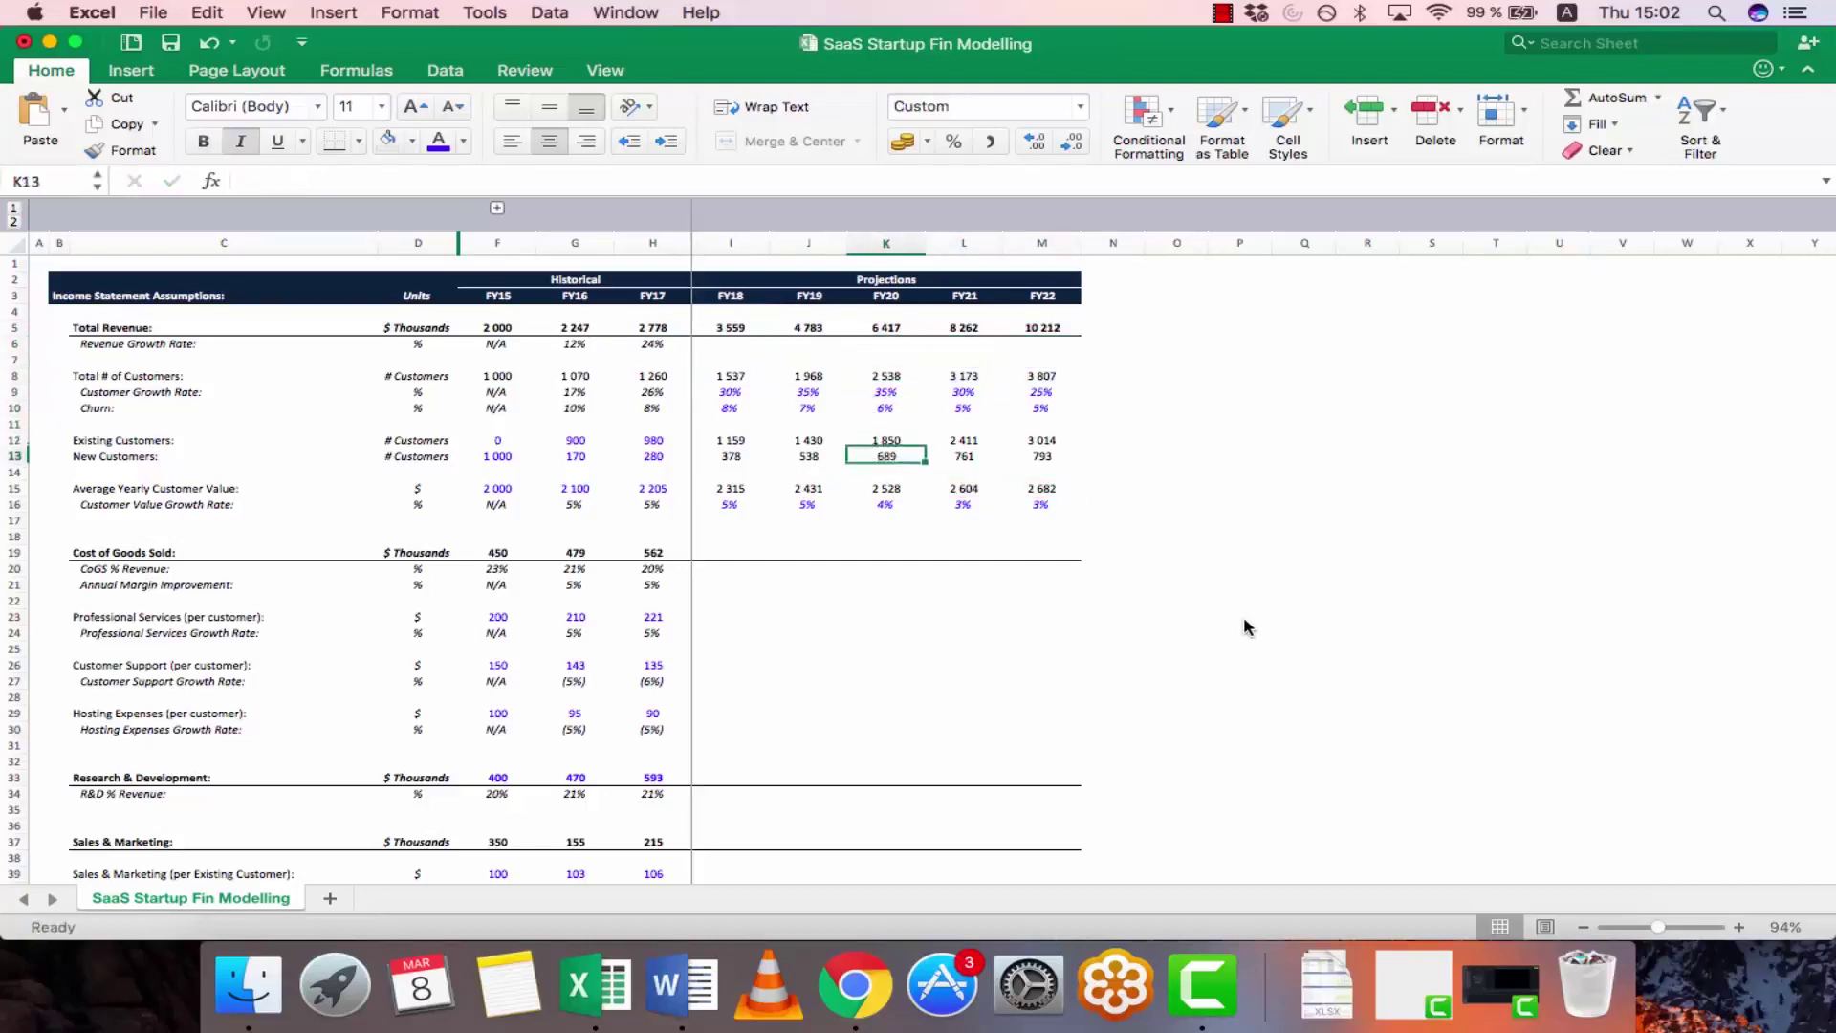
{"action": "key", "text": "Down"}
{"action": "key", "text": "Down"}
{"action": "key", "text": "Down"}
{"action": "key", "text": "Down"}
{"action": "key", "text": "Down"}
{"action": "key", "text": "Left"}
{"action": "key", "text": "Left"}
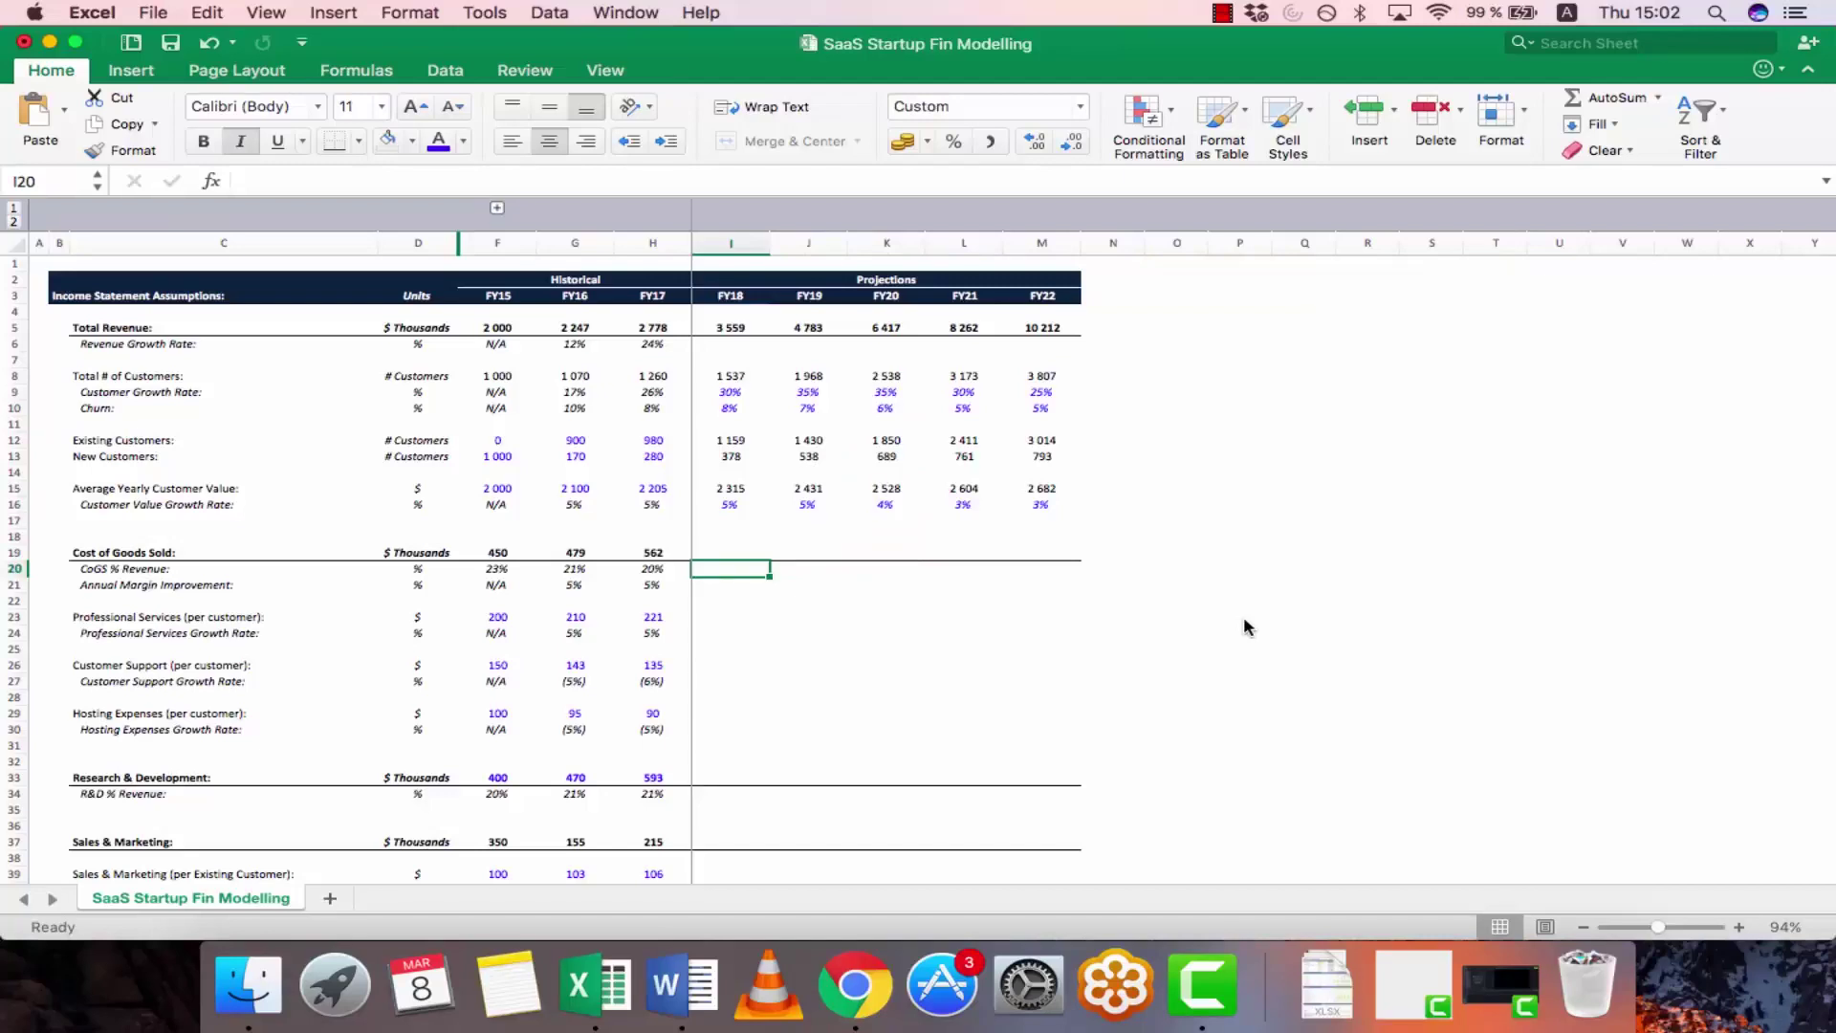
{"action": "key", "text": "Down"}
{"action": "key", "text": "Down"}
{"action": "key", "text": "Down"}
{"action": "key", "text": "Down"}
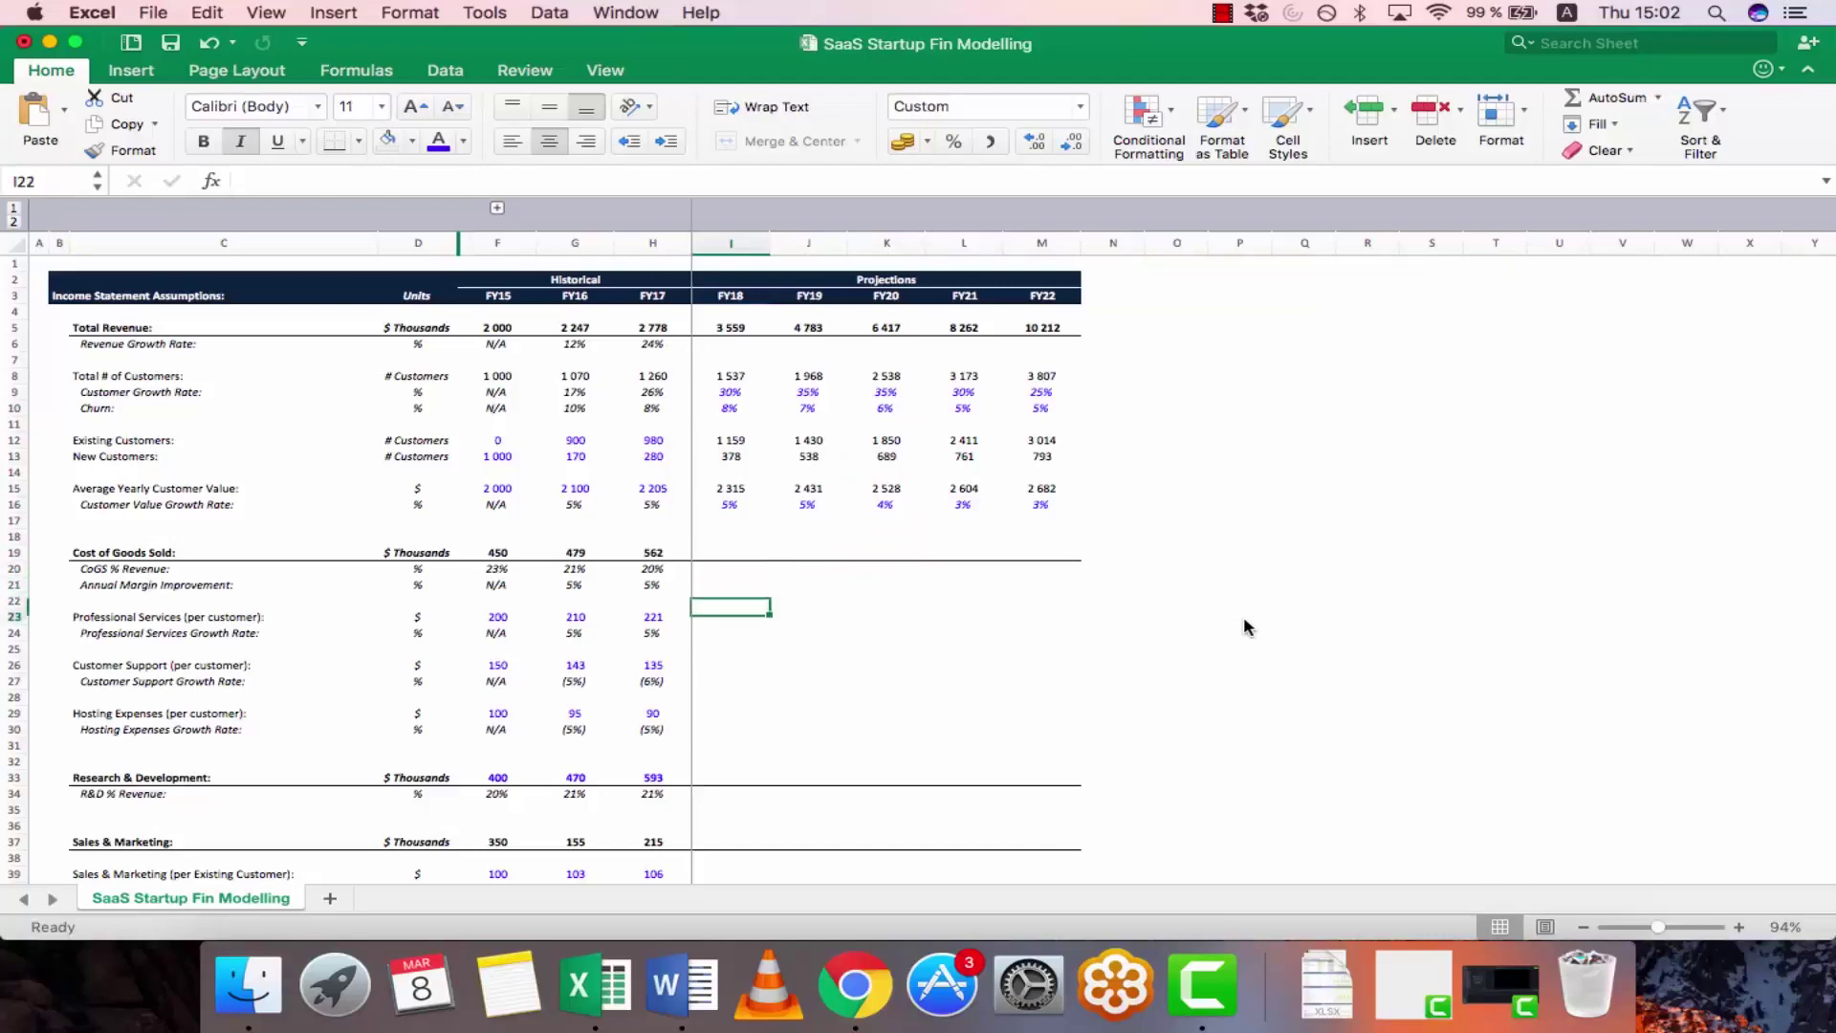
{"action": "key", "text": "Up"}
{"action": "key", "text": "Down"}
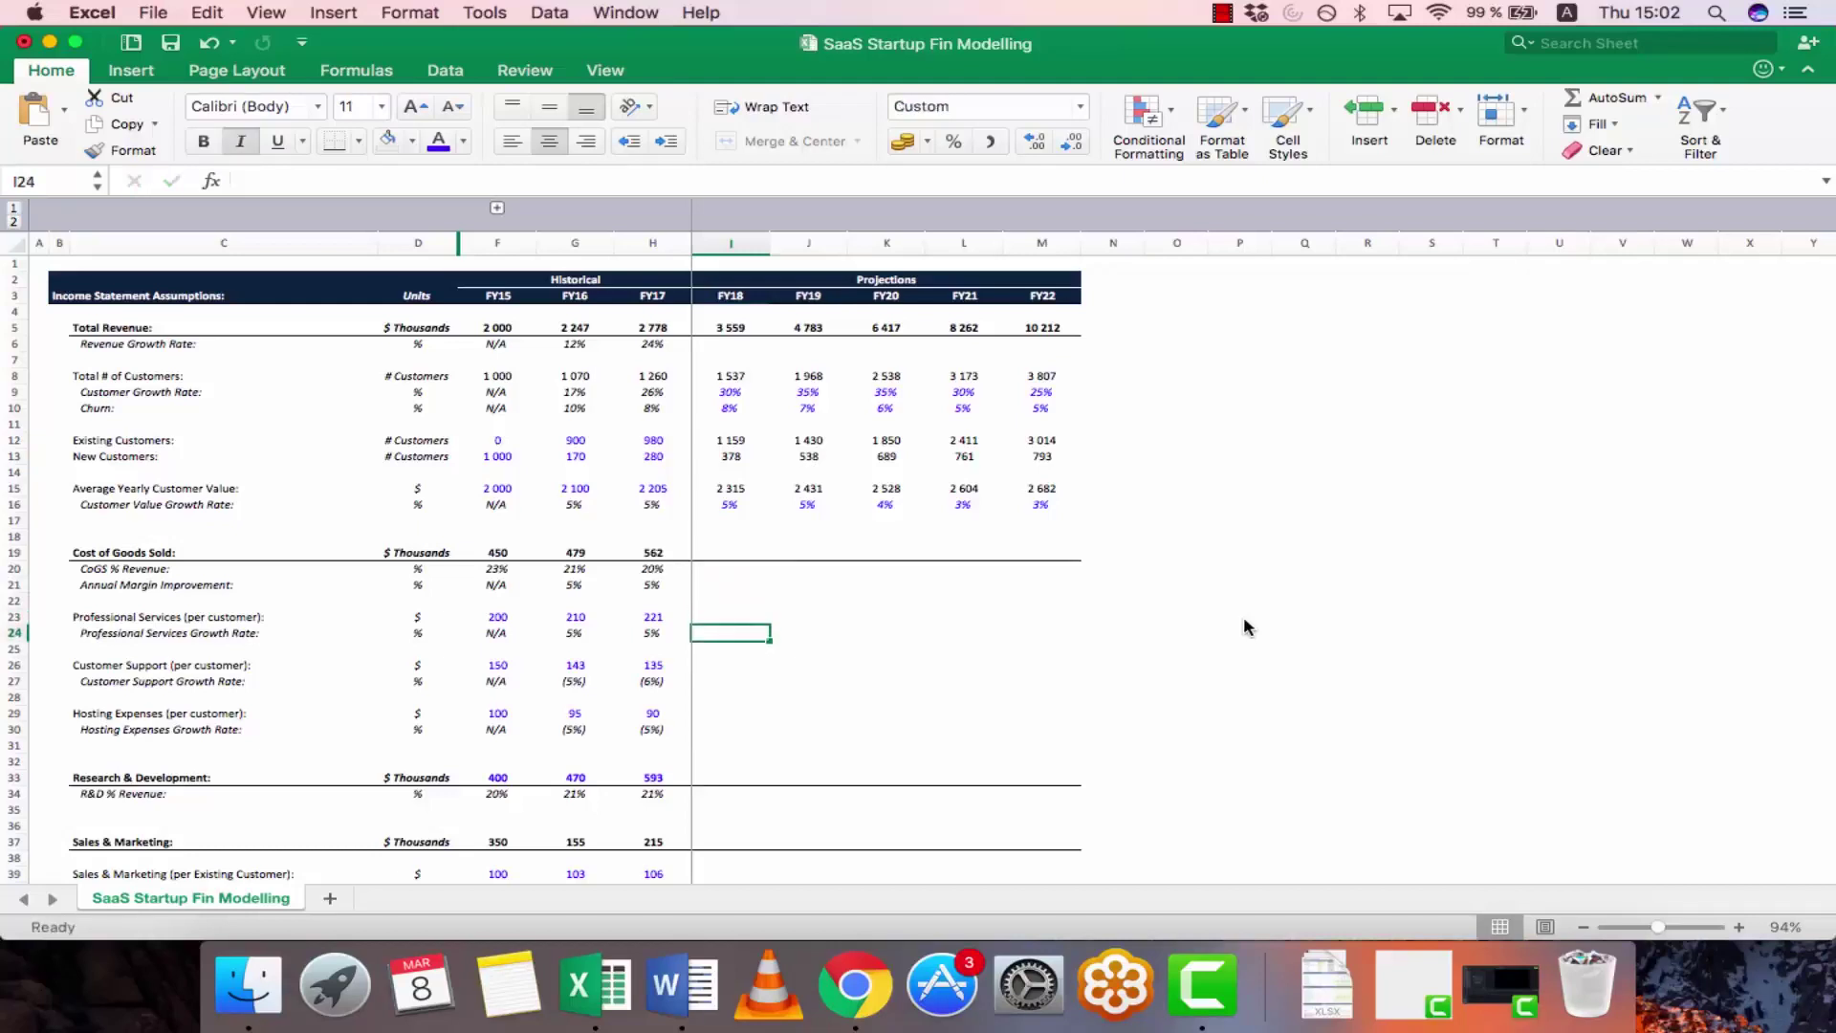
{"action": "key", "text": "Left"}
{"action": "key", "text": "Right"}
- Enter professional services growth rates of 5%, 4%, 3%, 3% and 2% for FY18 through FY22 in row 24
{"action": "type", "text": "5%"}
{"action": "key", "text": "Tab"}
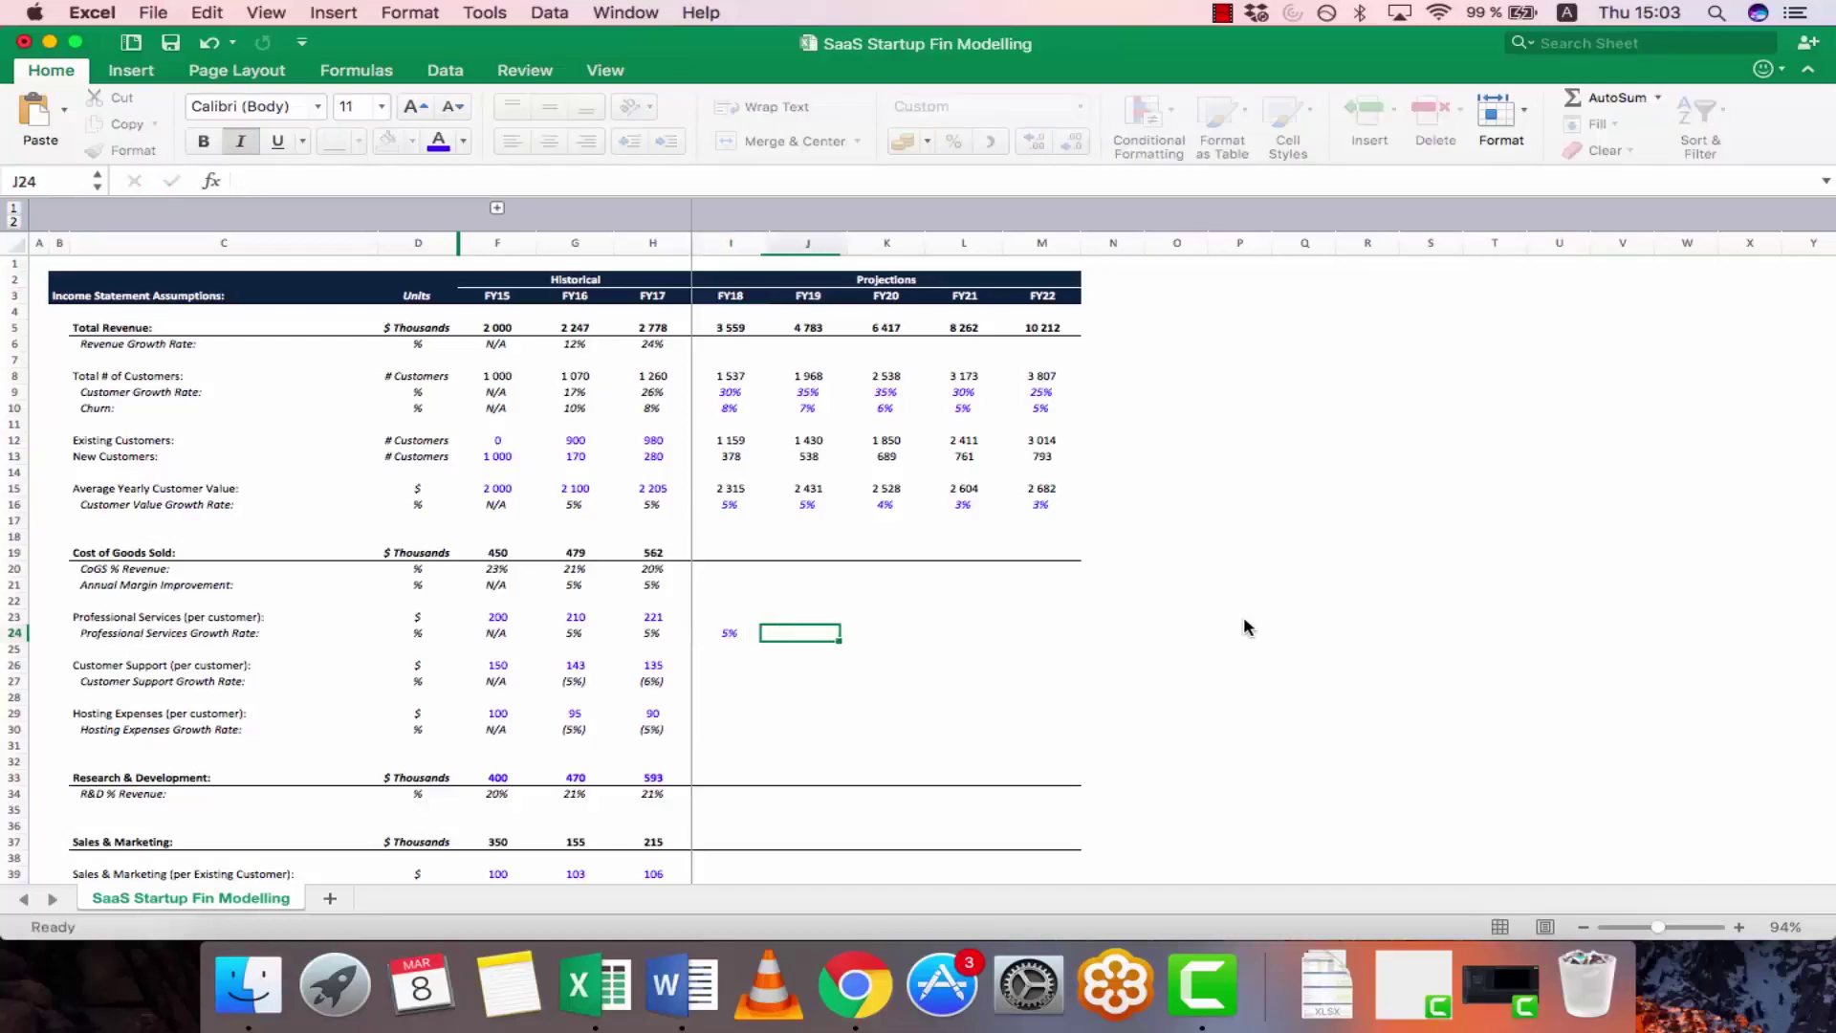
{"action": "type", "text": "4%"}
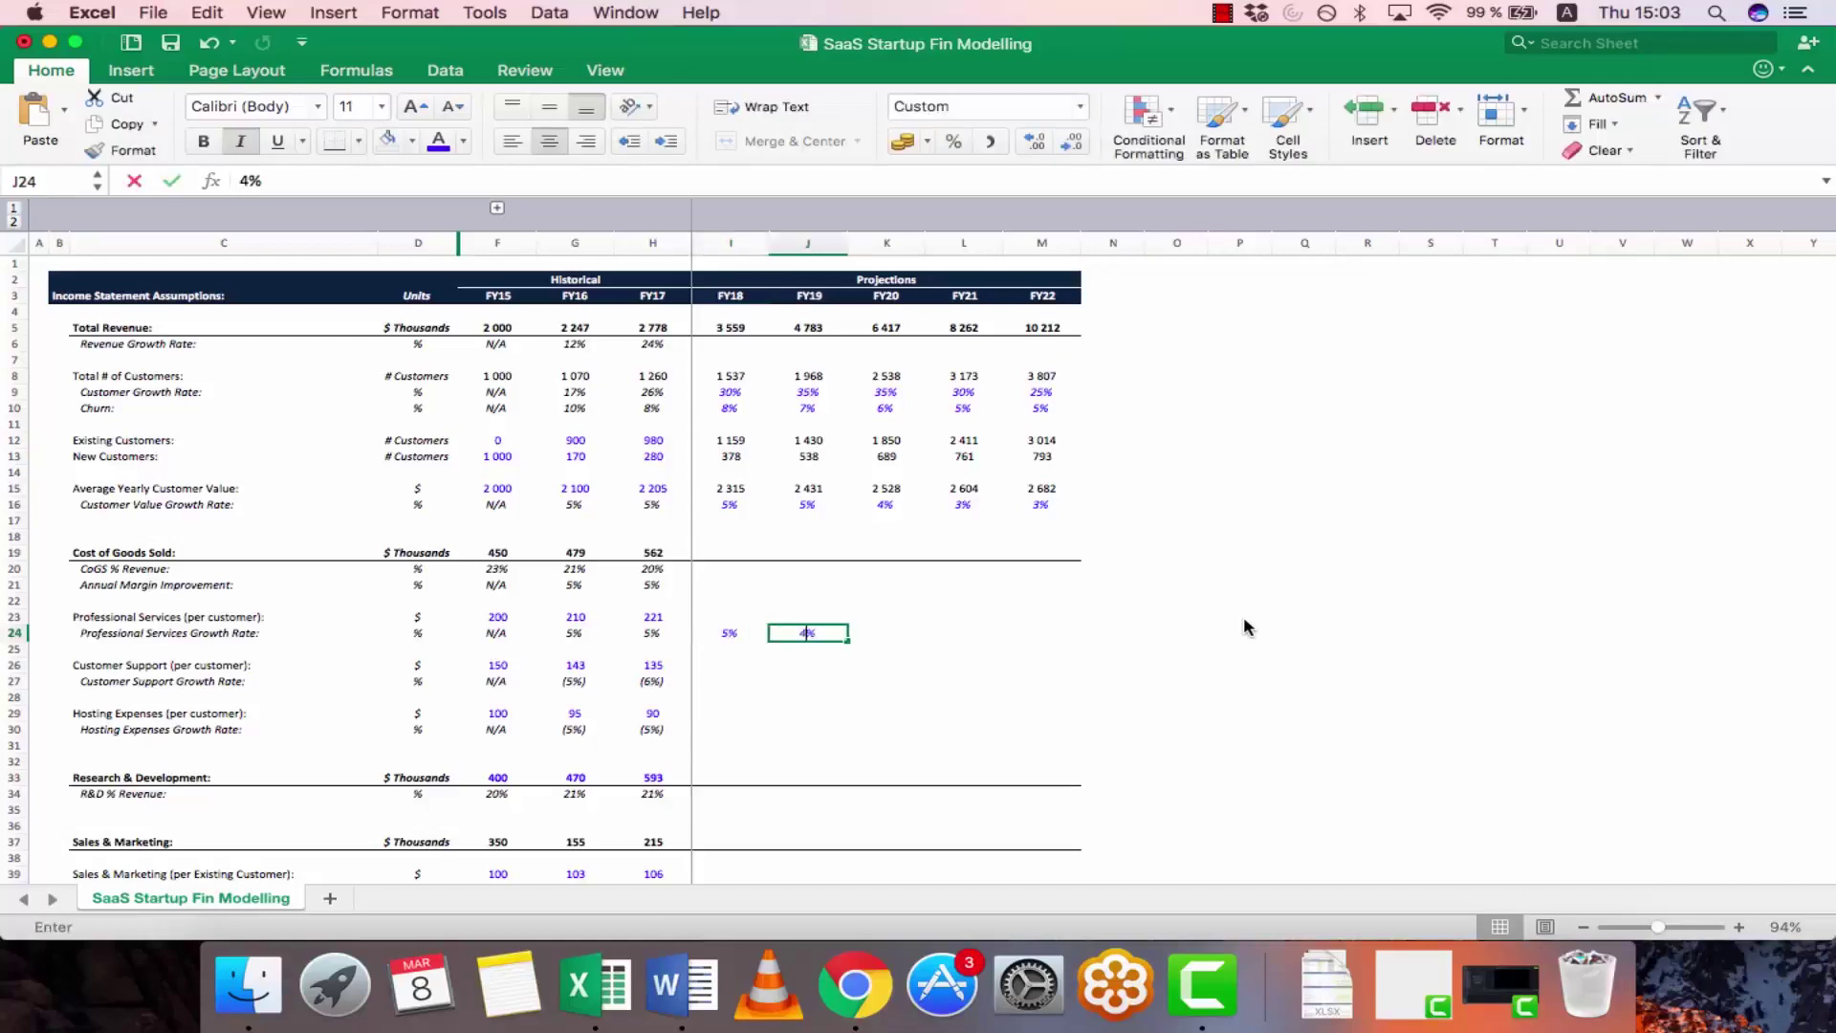
{"action": "key", "text": "Tab"}
{"action": "key", "text": "Tab"}
{"action": "key", "text": "Left"}
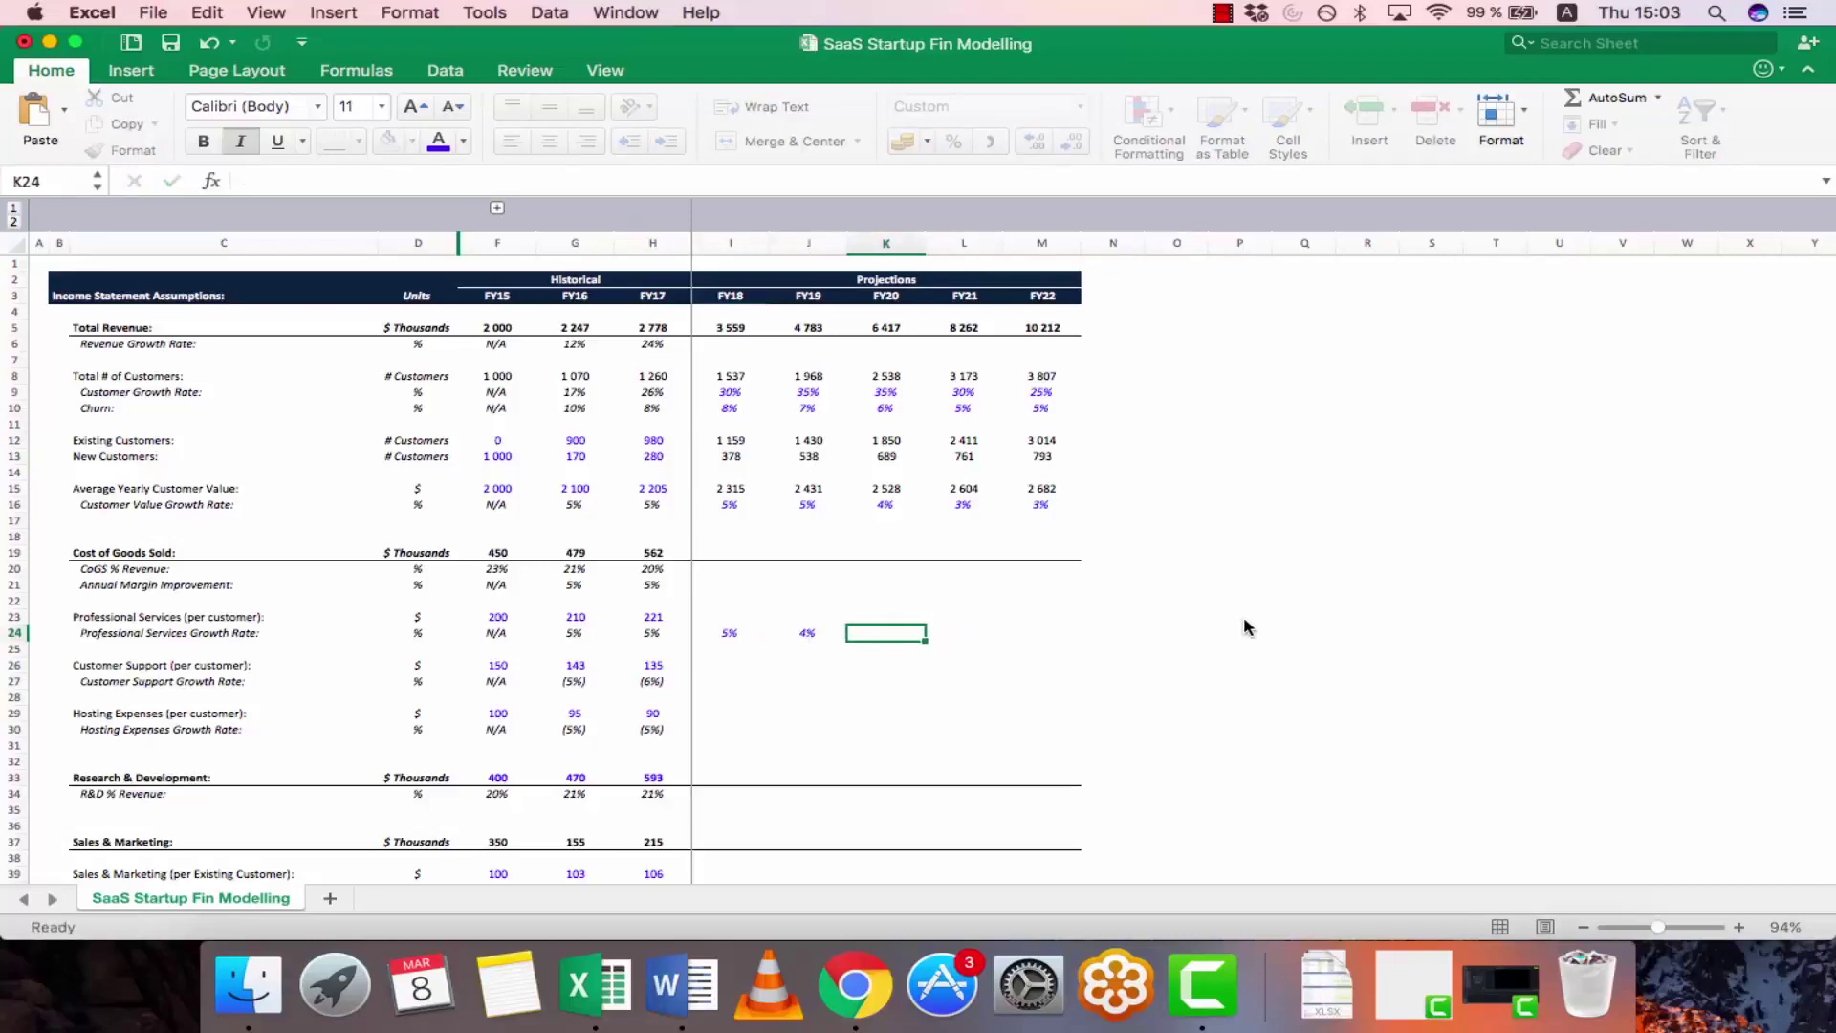
{"action": "type", "text": "3%"}
{"action": "key", "text": "Tab"}
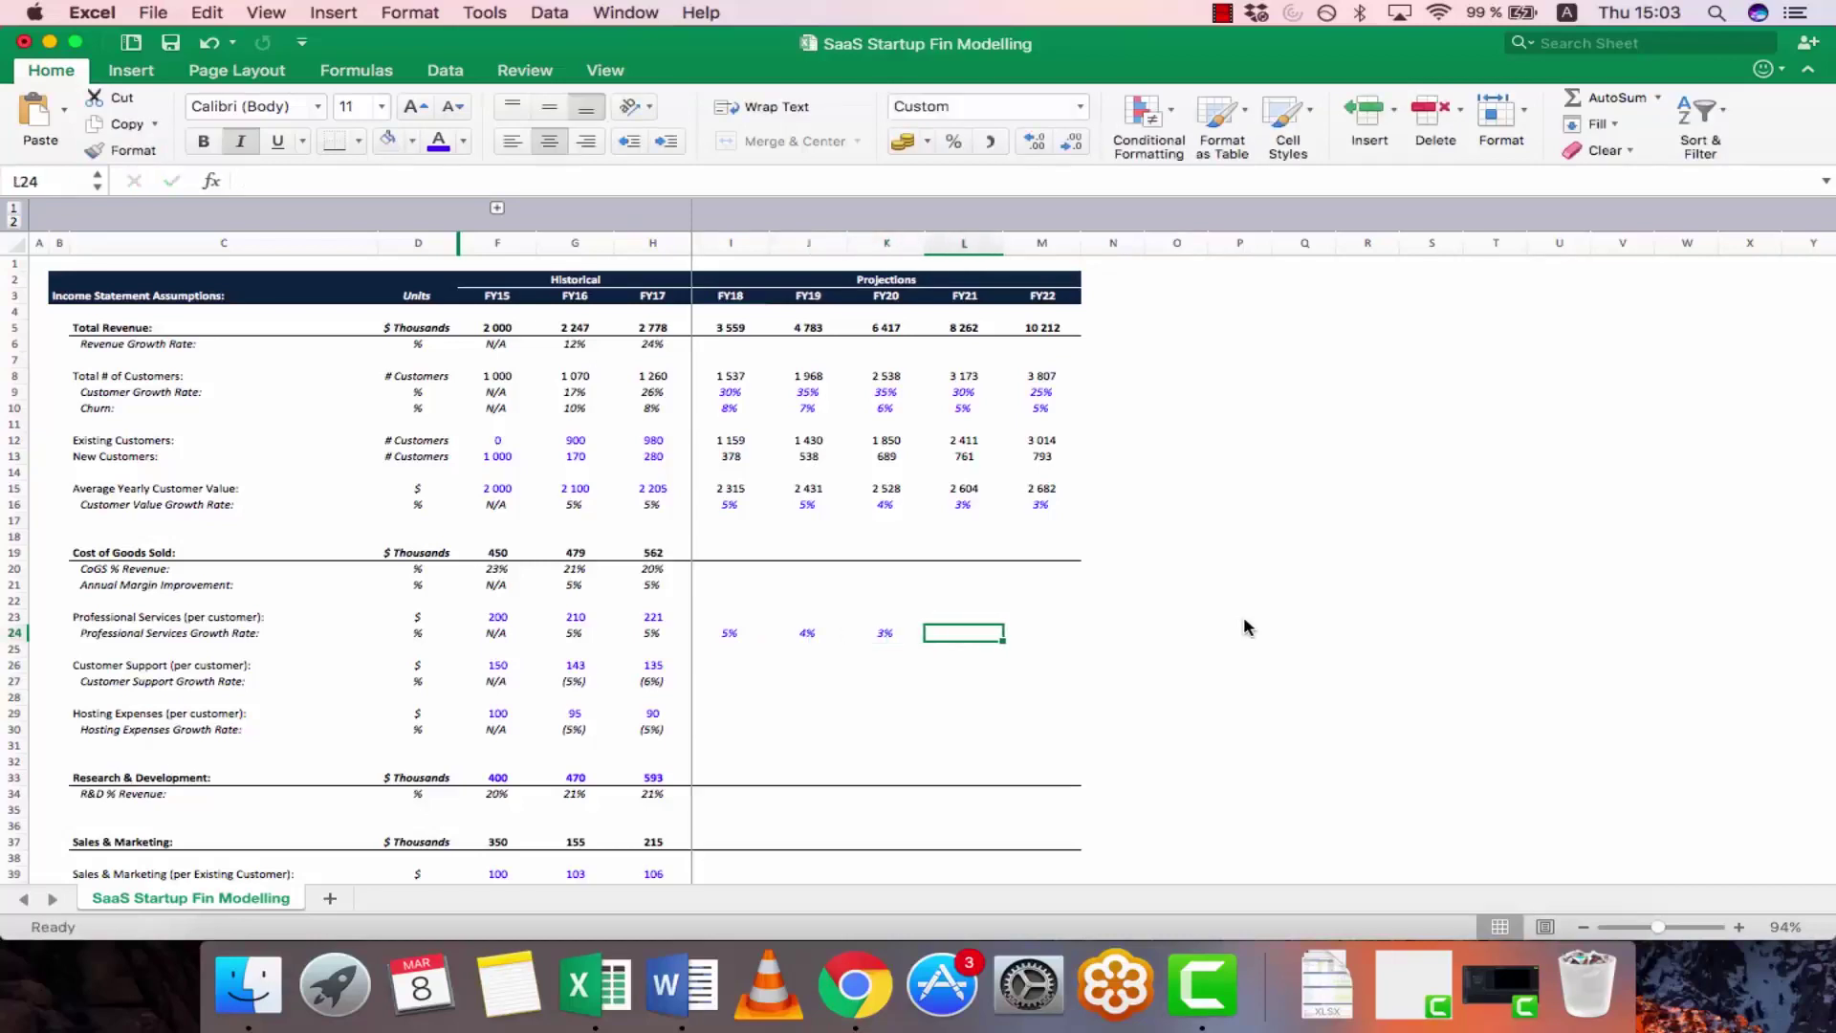
{"action": "type", "text": "3%"}
{"action": "key", "text": "Tab"}
{"action": "type", "text": "2%"}
{"action": "key", "text": "Return"}
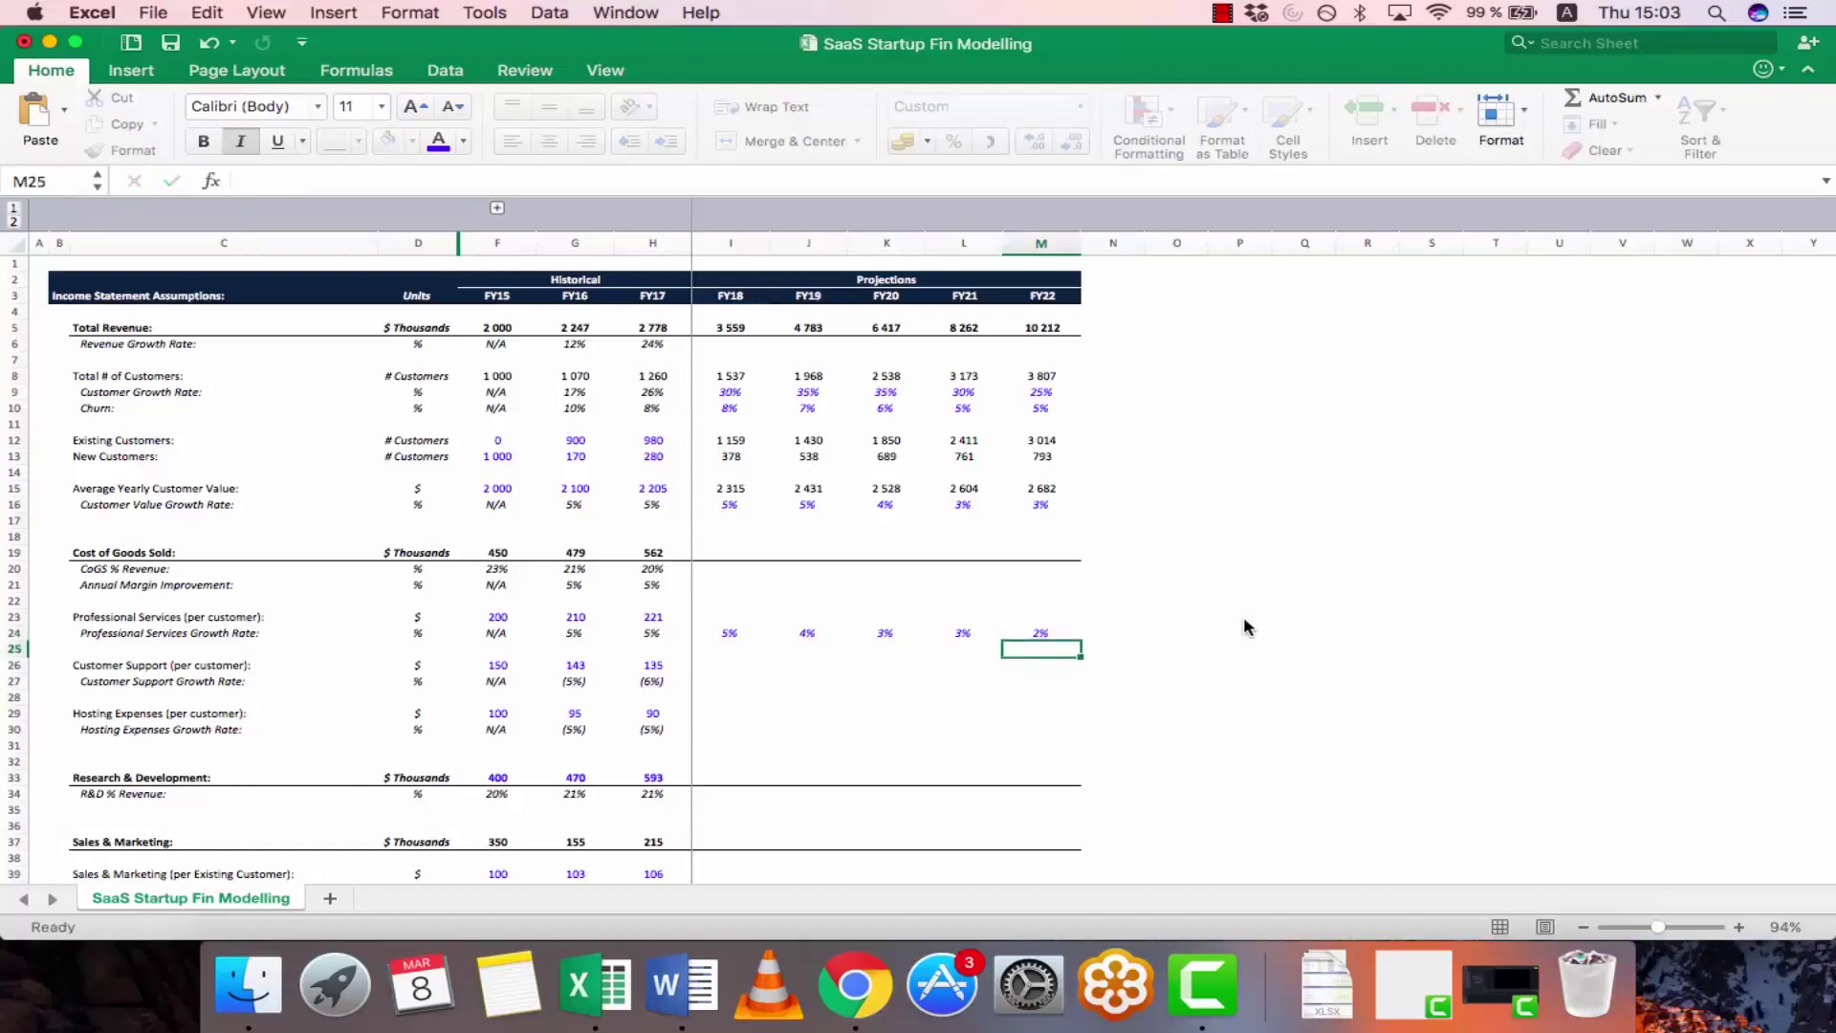
- Enter customer support growth rates of -5%, -4% and -3% for FY18, FY19 and FY20 in row 27
{"action": "key", "text": "Up"}
{"action": "key", "text": "Up"}
{"action": "key", "text": "Left"}
{"action": "key", "text": "Left"}
{"action": "key", "text": "Left"}
{"action": "key", "text": "Left"}
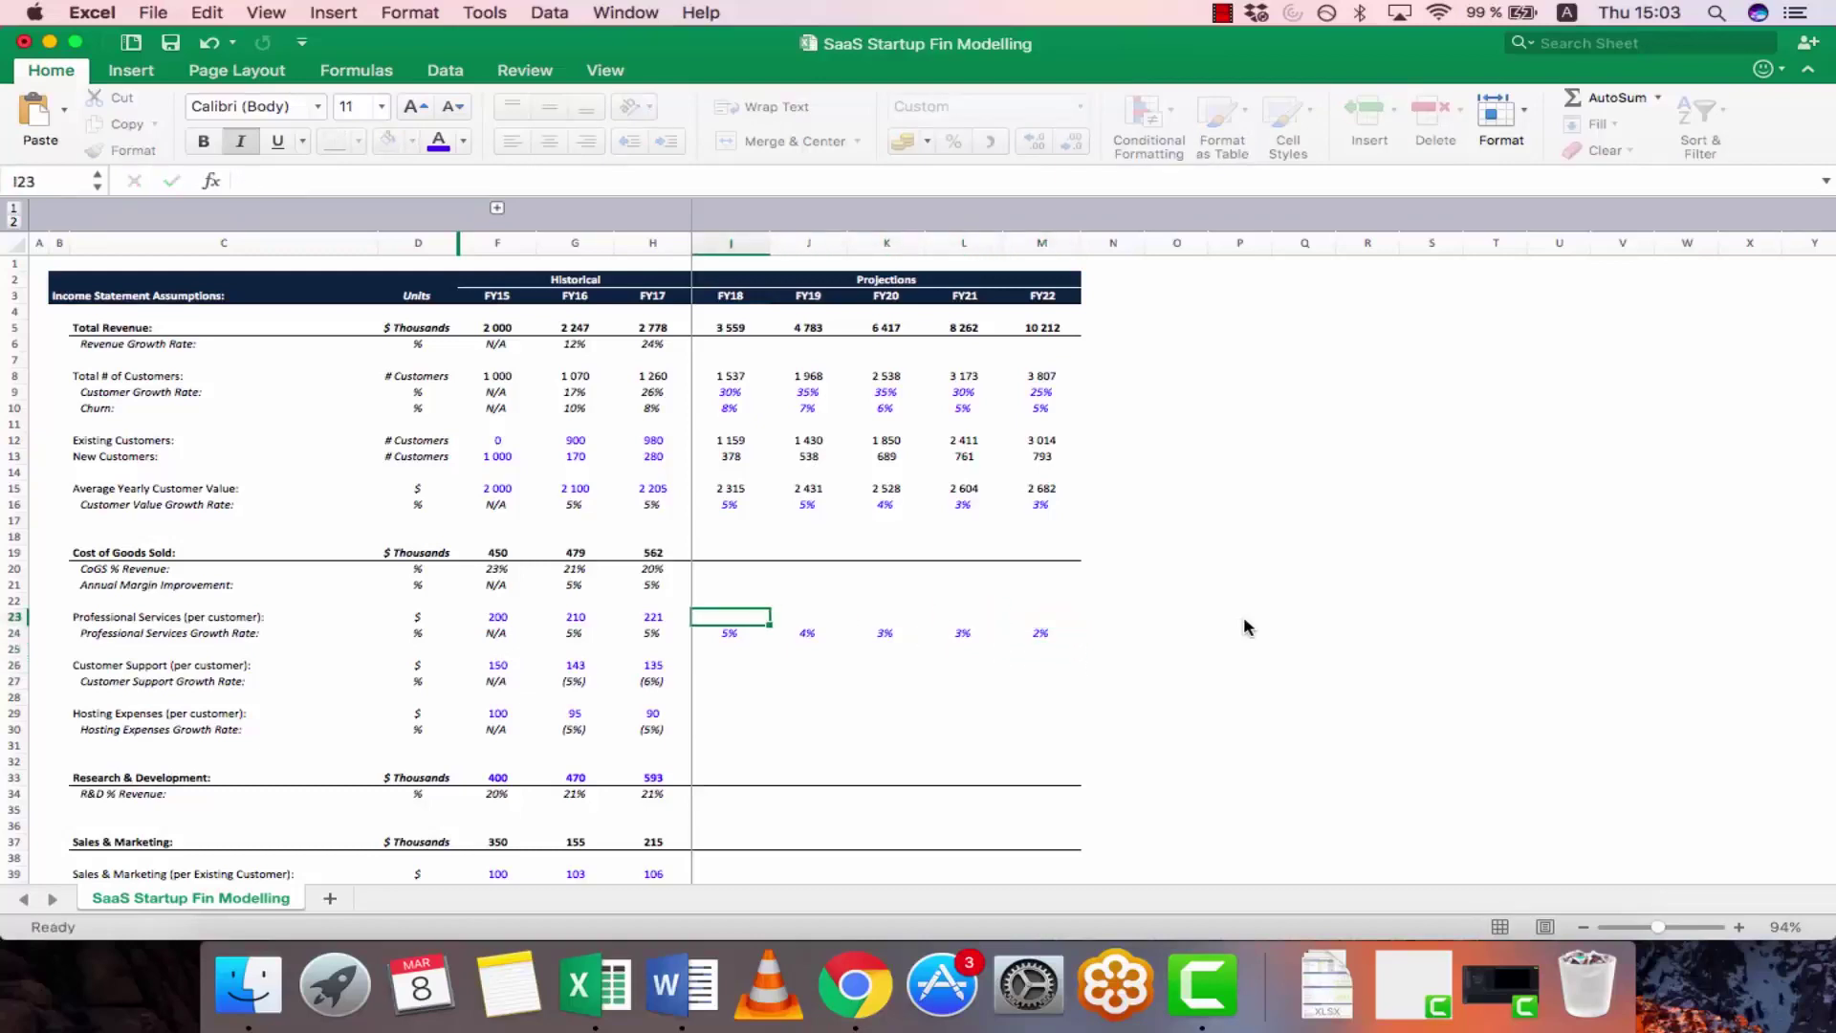
{"action": "key", "text": "Down"}
{"action": "key", "text": "Down"}
{"action": "key", "text": "Down"}
{"action": "key", "text": "Down"}
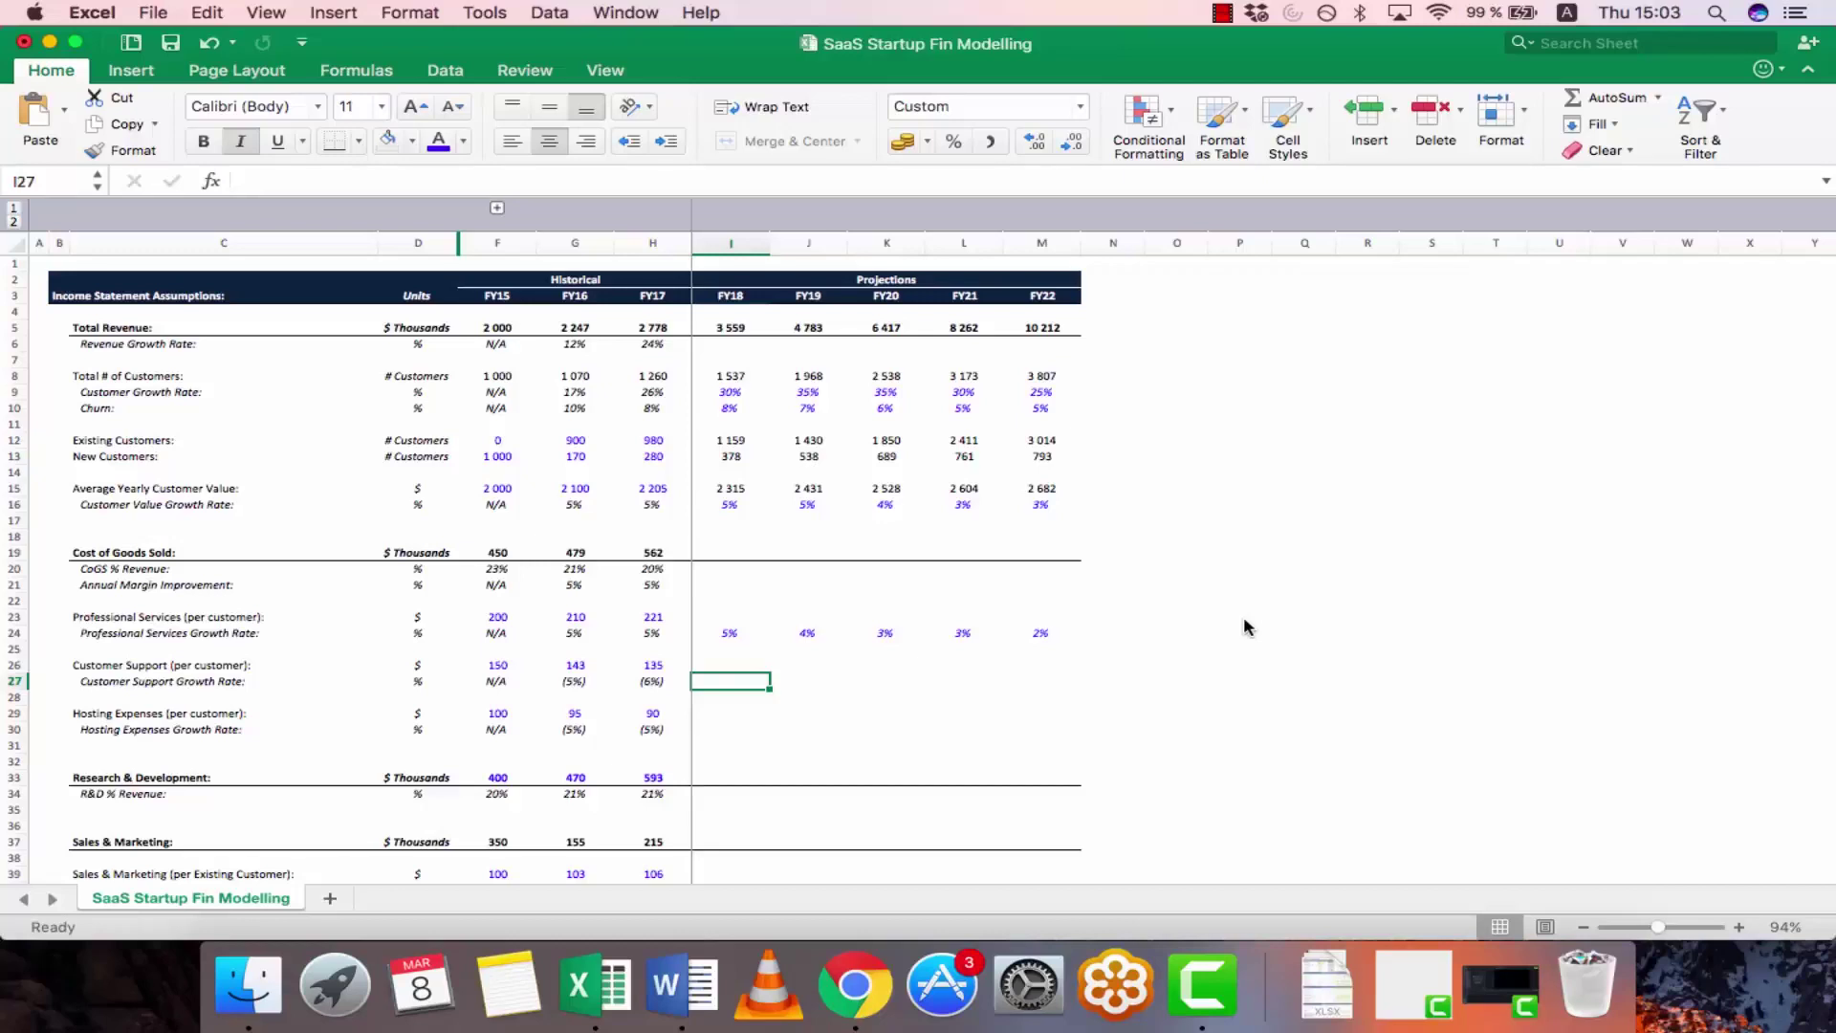
{"action": "type", "text": "-5"}
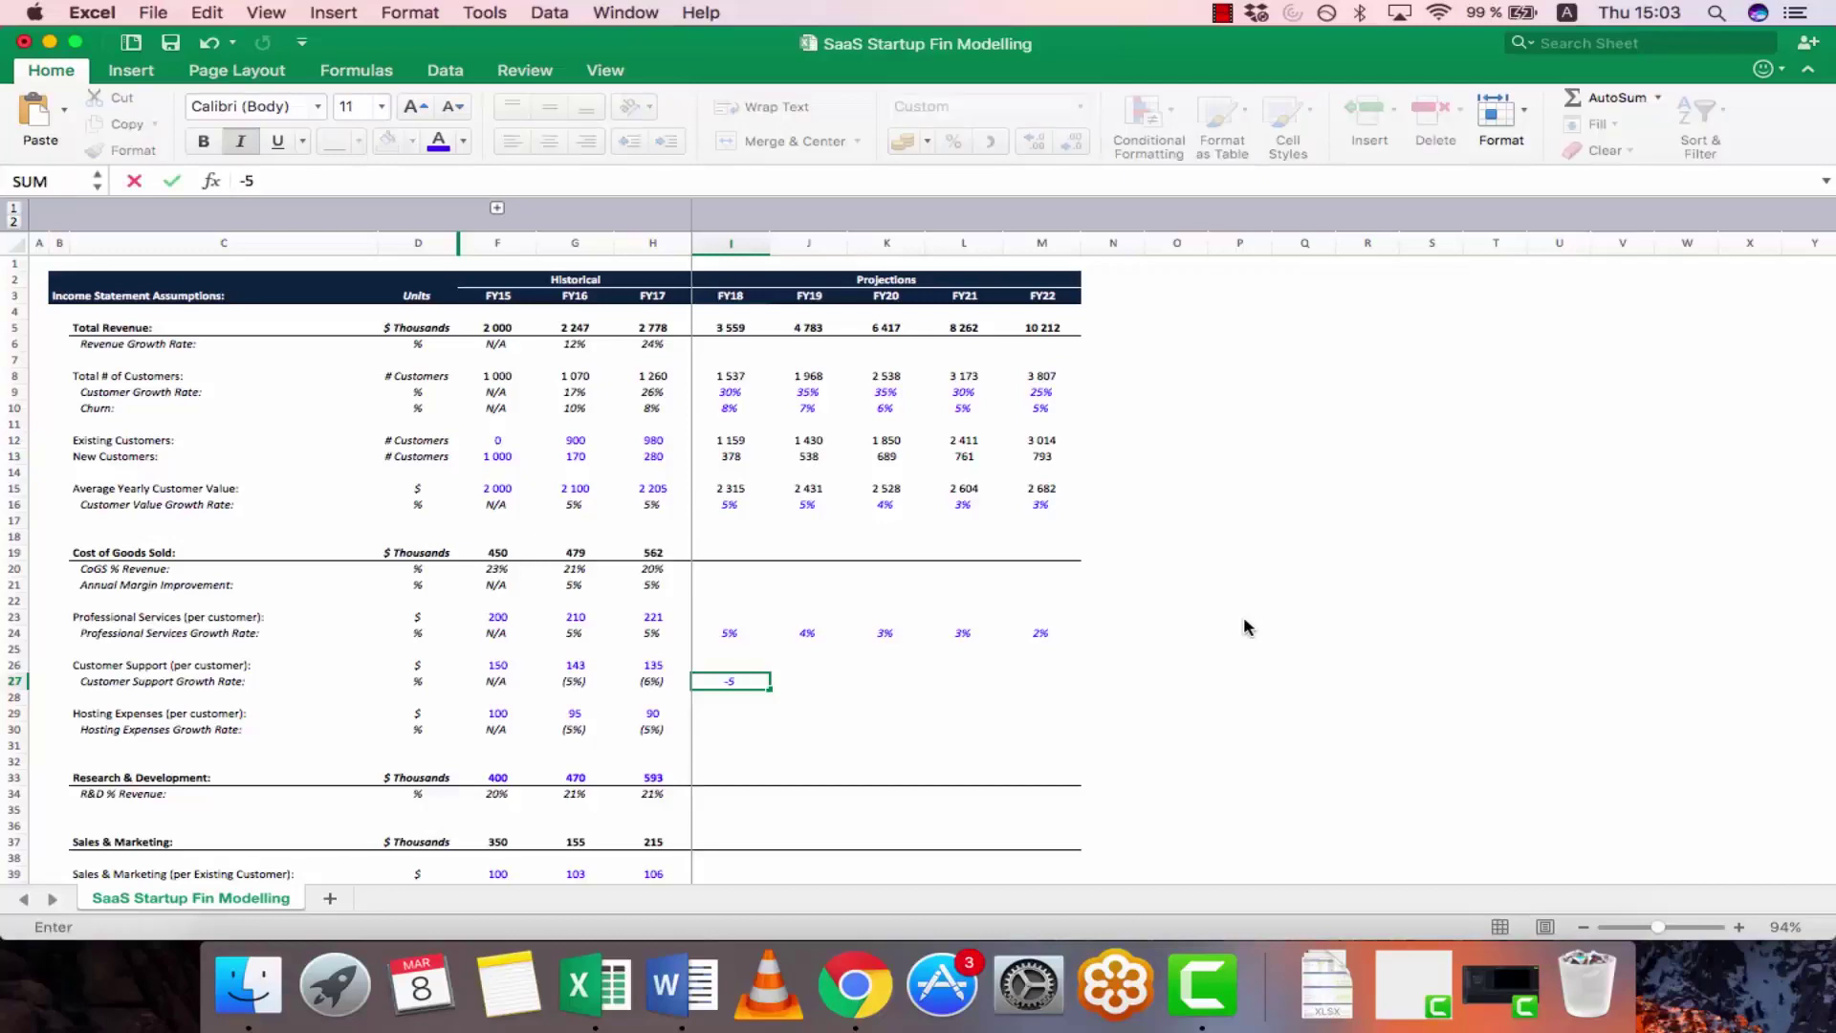
{"action": "key", "text": "Return"}
{"action": "key", "text": "Up"}
{"action": "key", "text": "Right"}
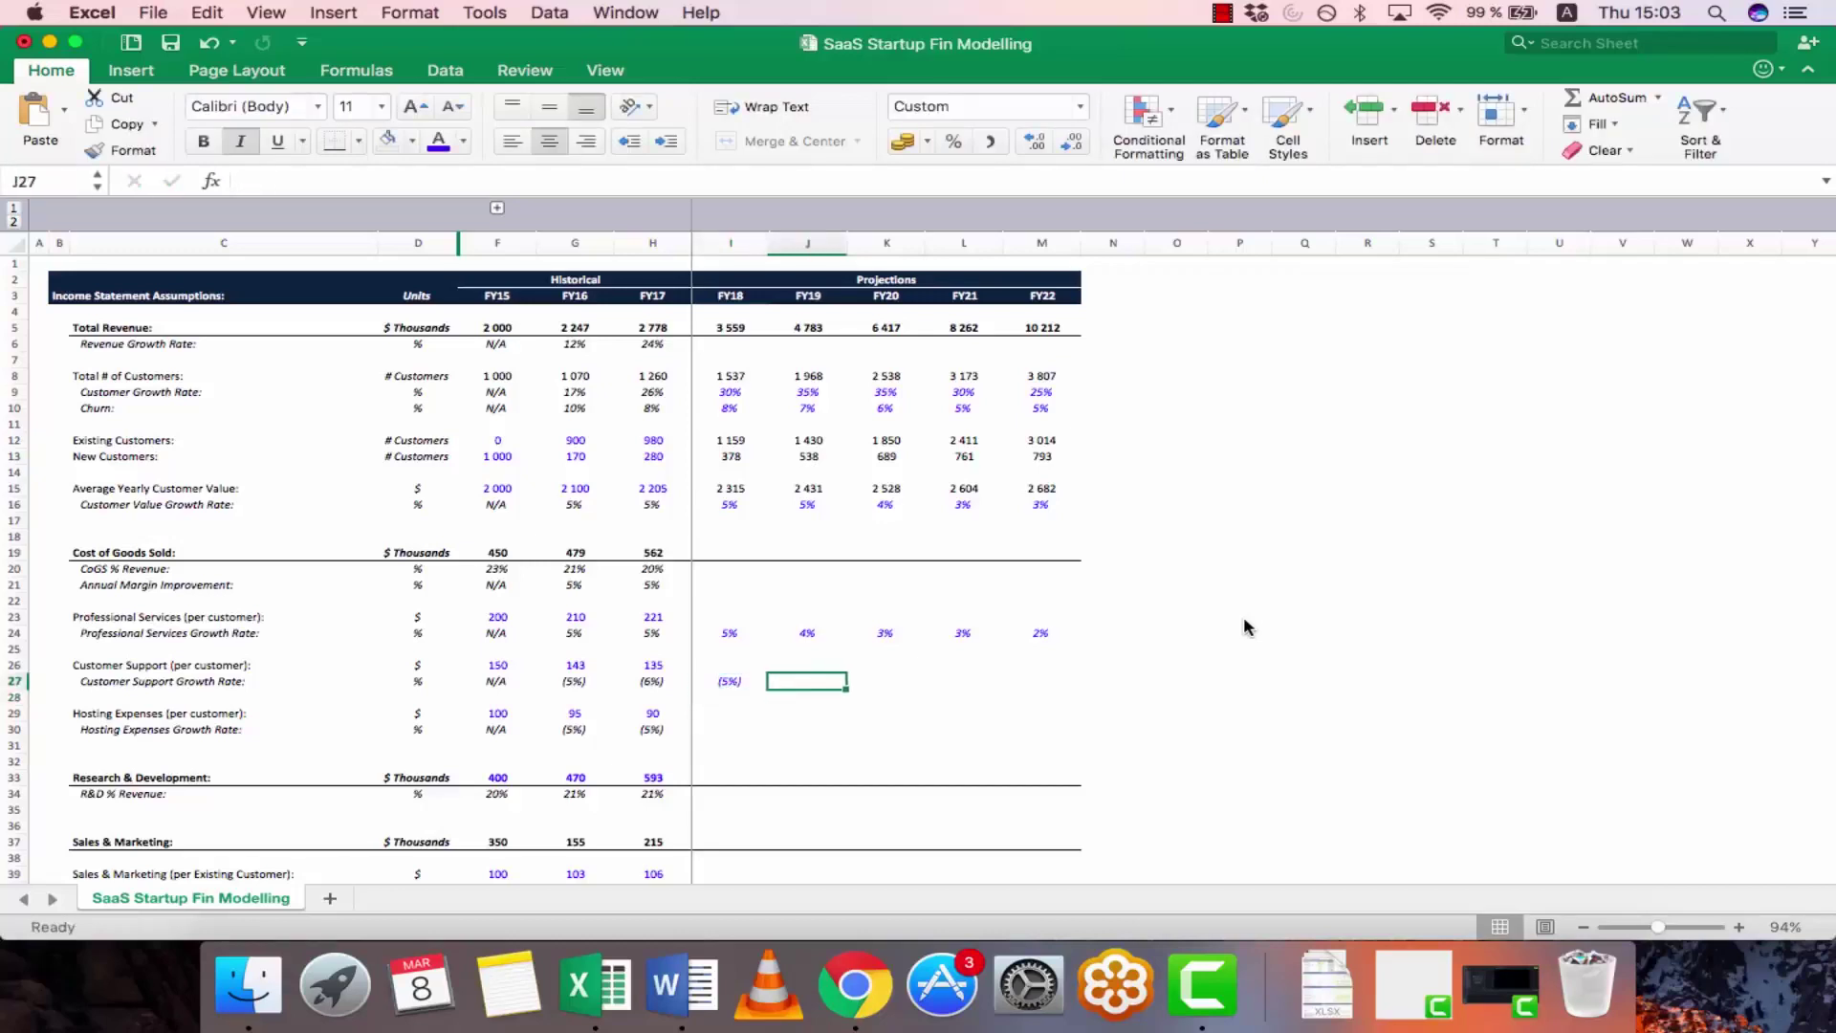
{"action": "type", "text": "-4"}
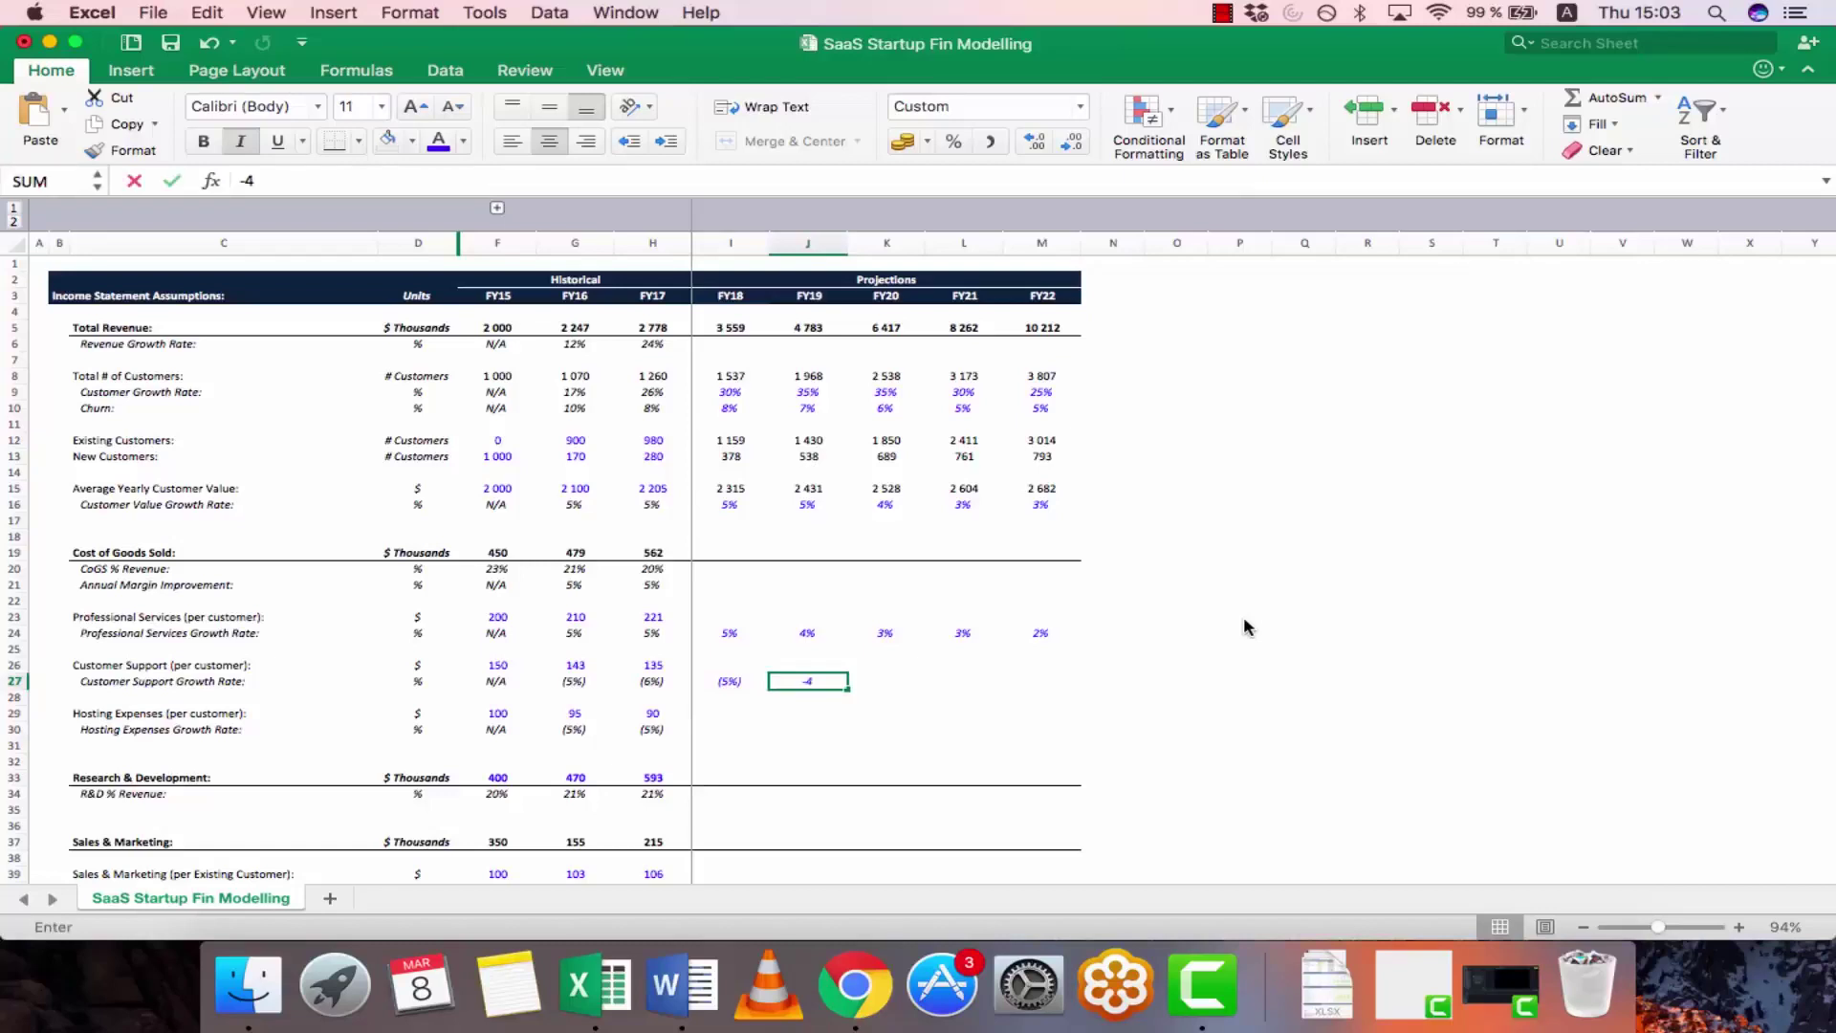
{"action": "key", "text": "Tab"}
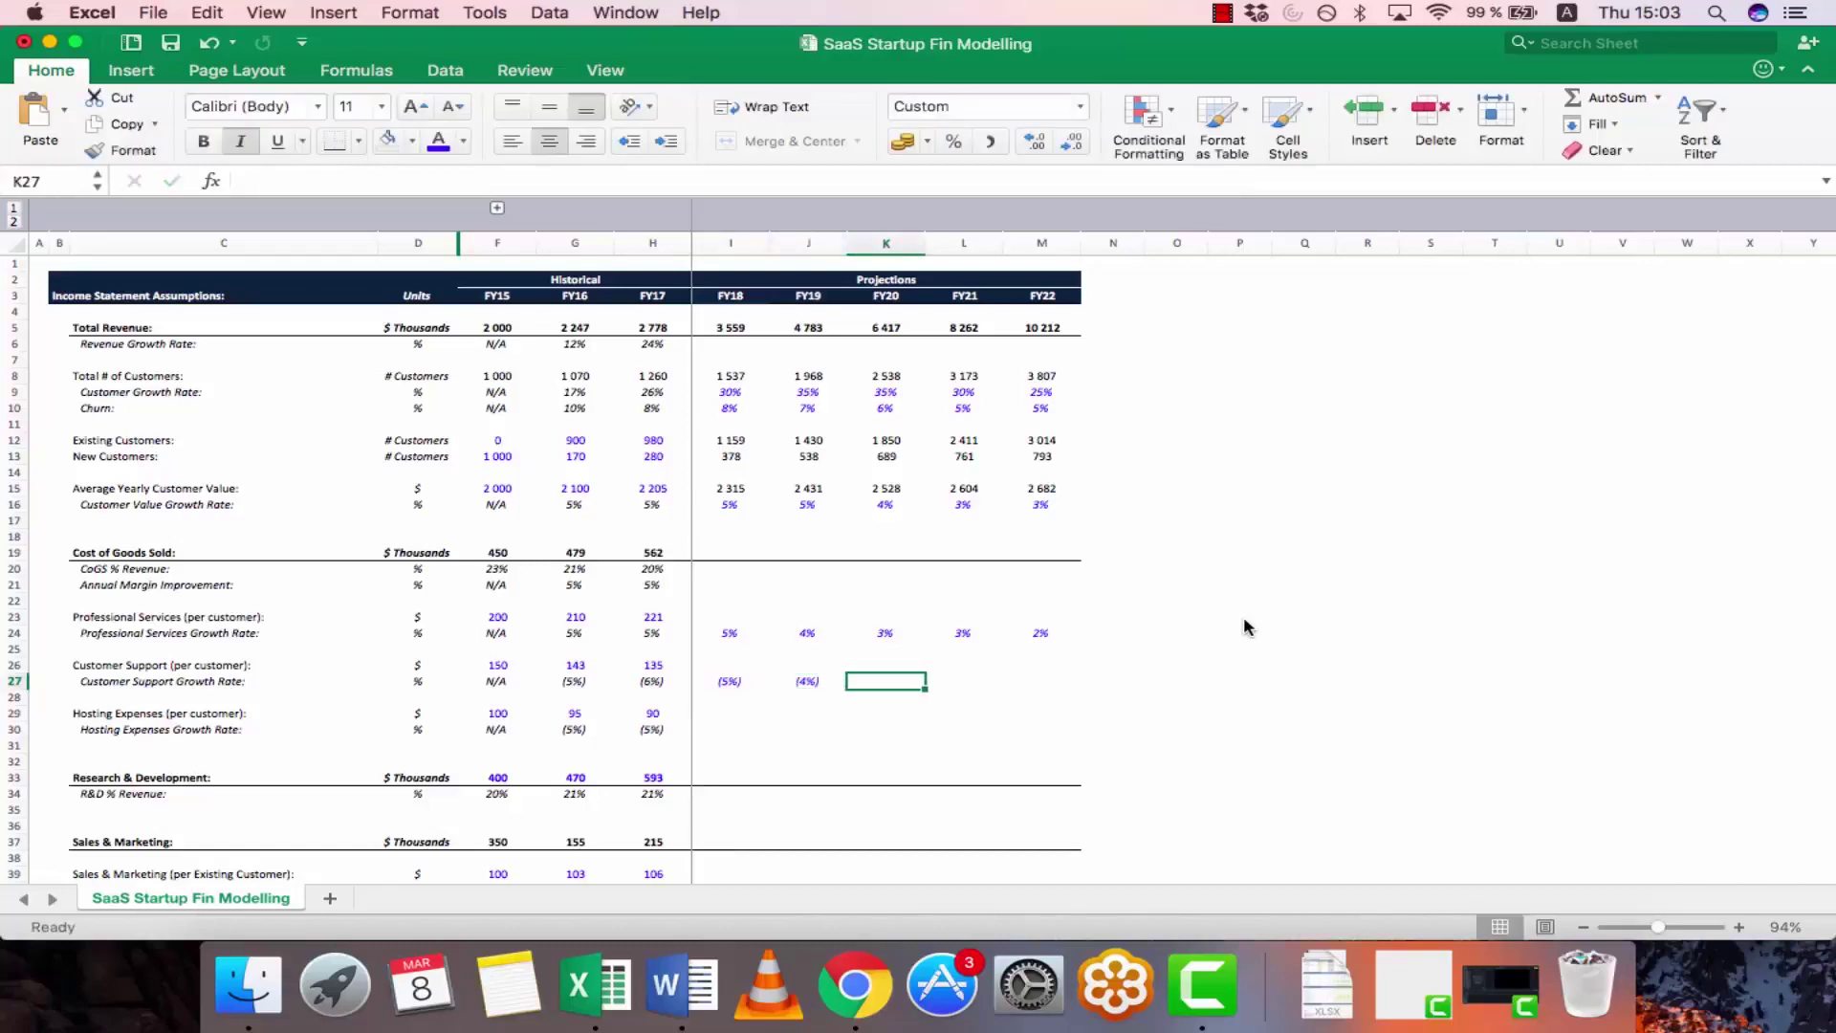
{"action": "type", "text": "-3"}
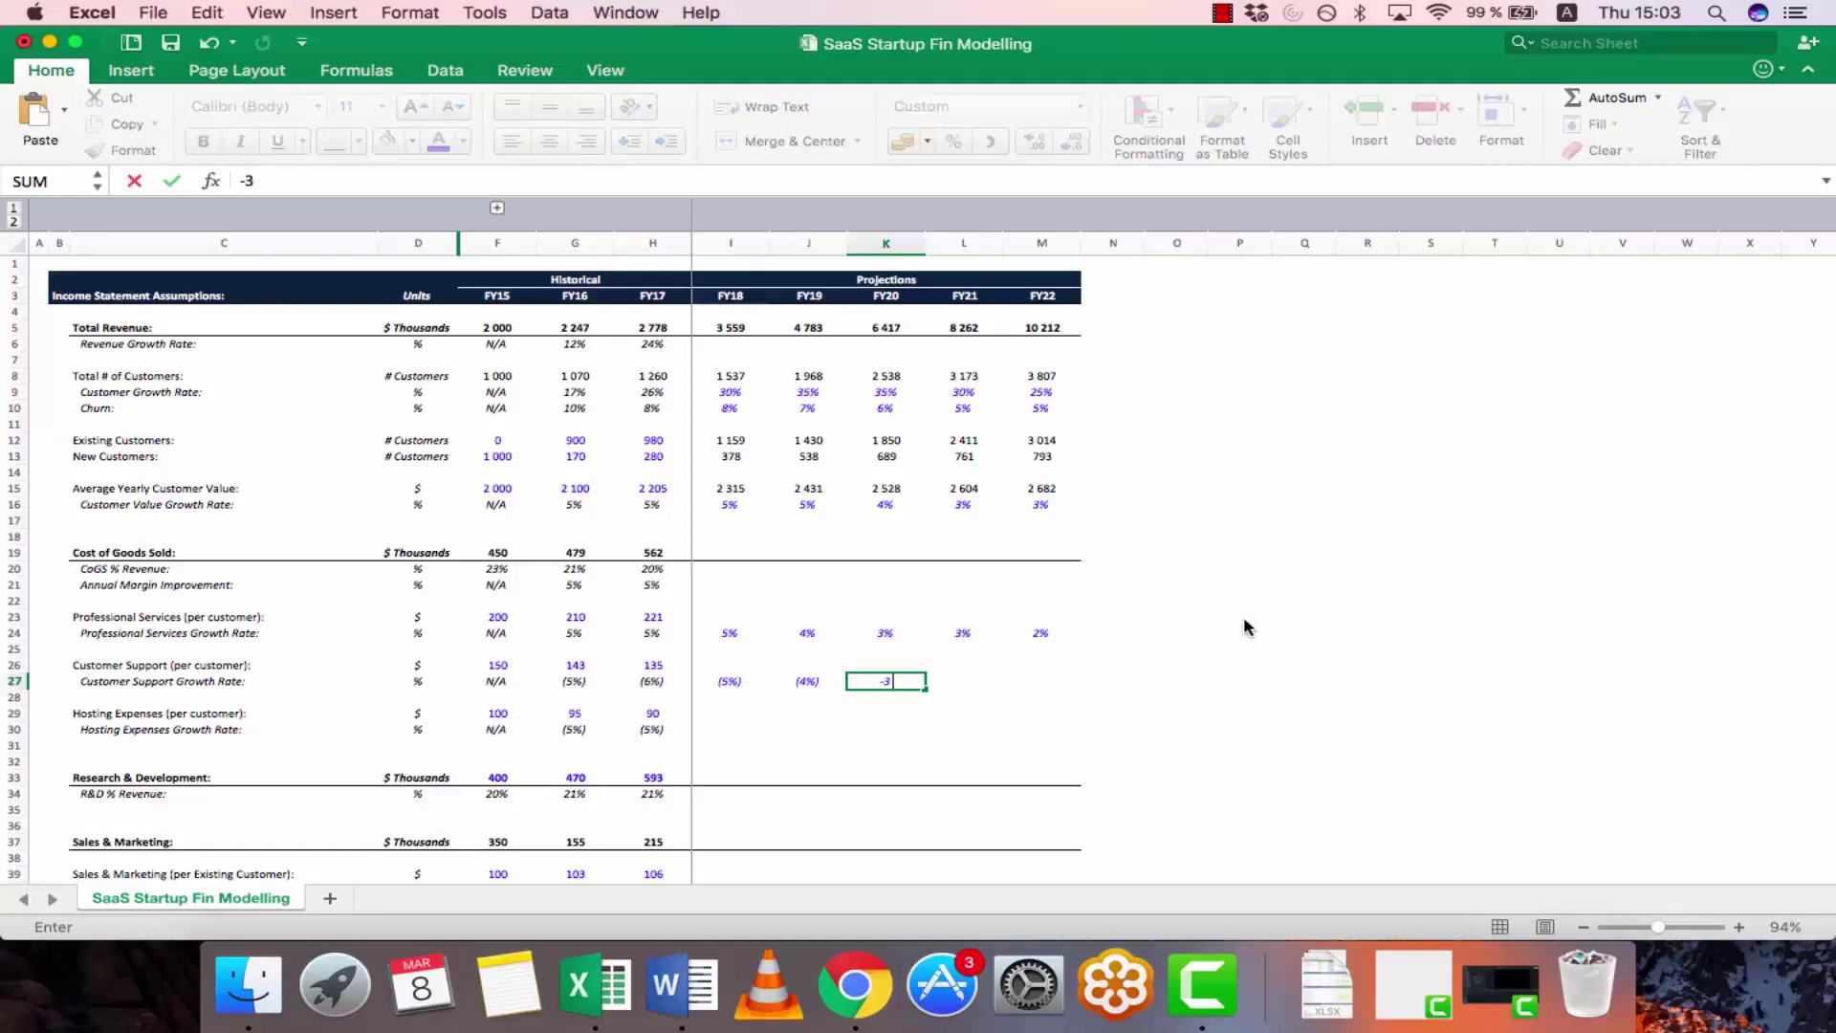
{"action": "key", "text": "Tab"}
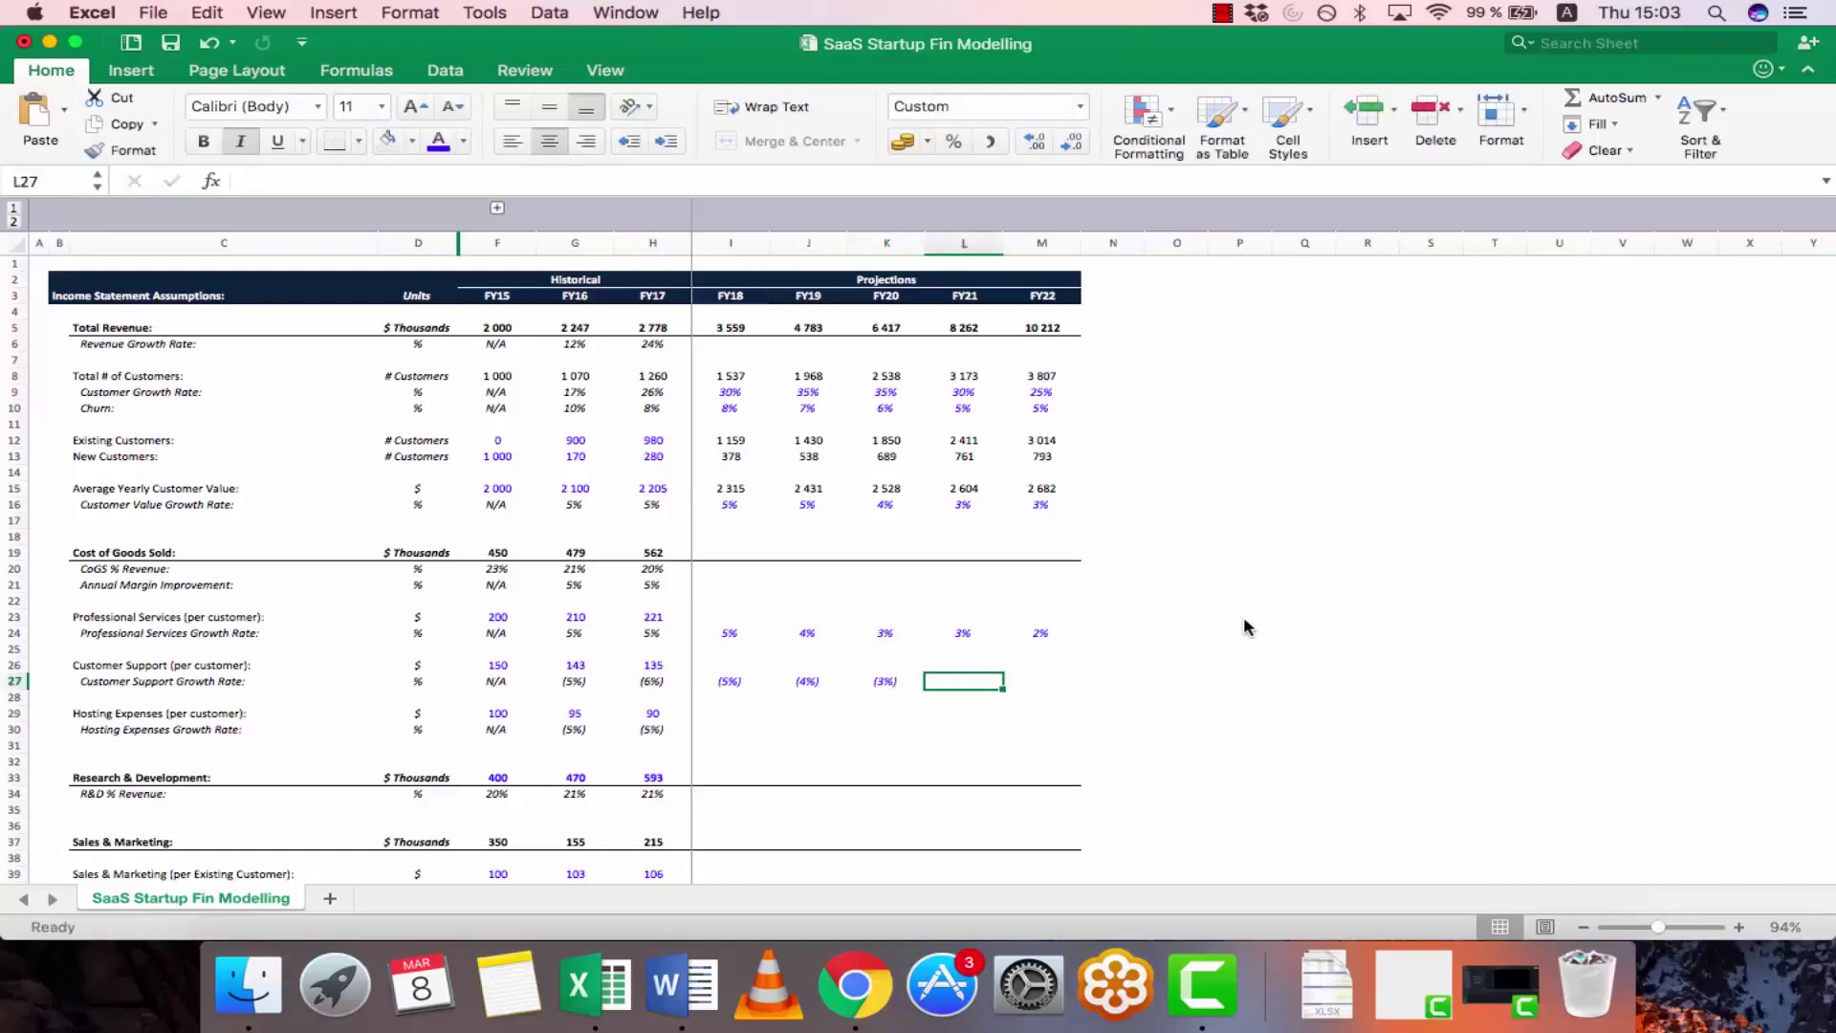
- Set the customer support growth rate to -2% for both FY21 and FY22 in row 27
{"action": "type", "text": "-2"}
{"action": "key", "text": "Tab"}
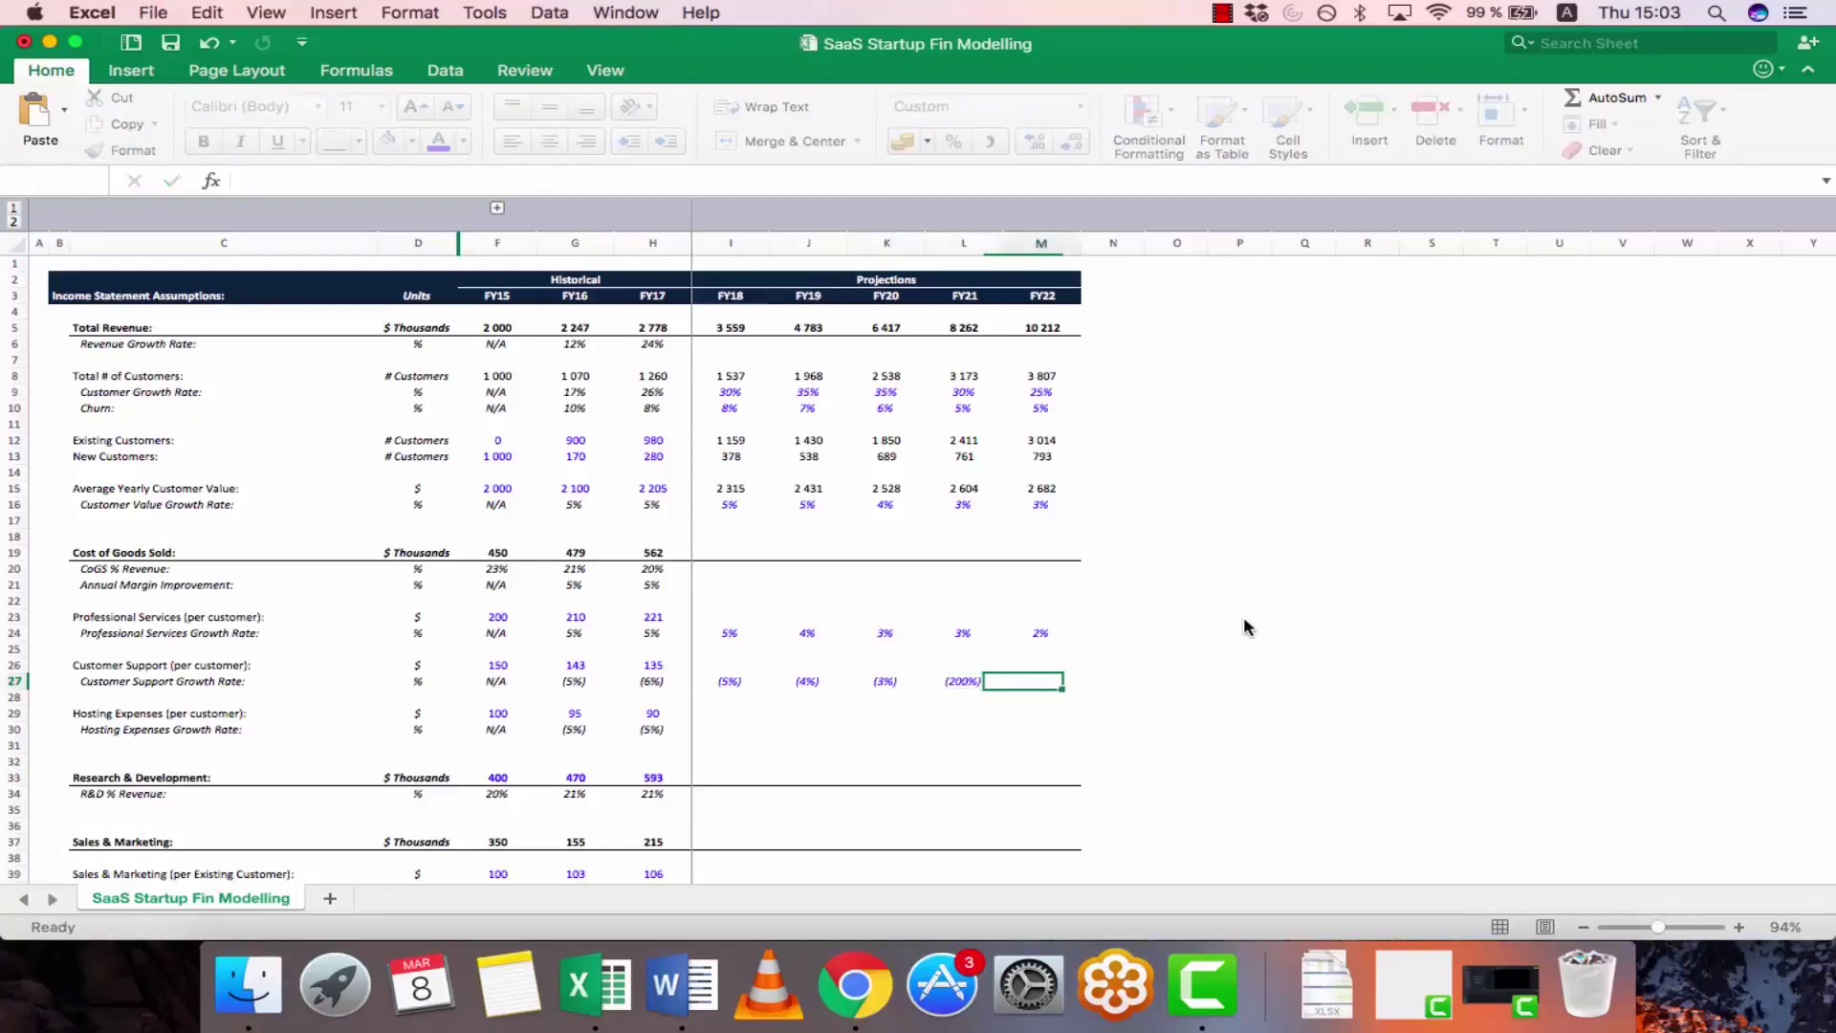
{"action": "key", "text": "Left"}
{"action": "type", "text": "-2"}
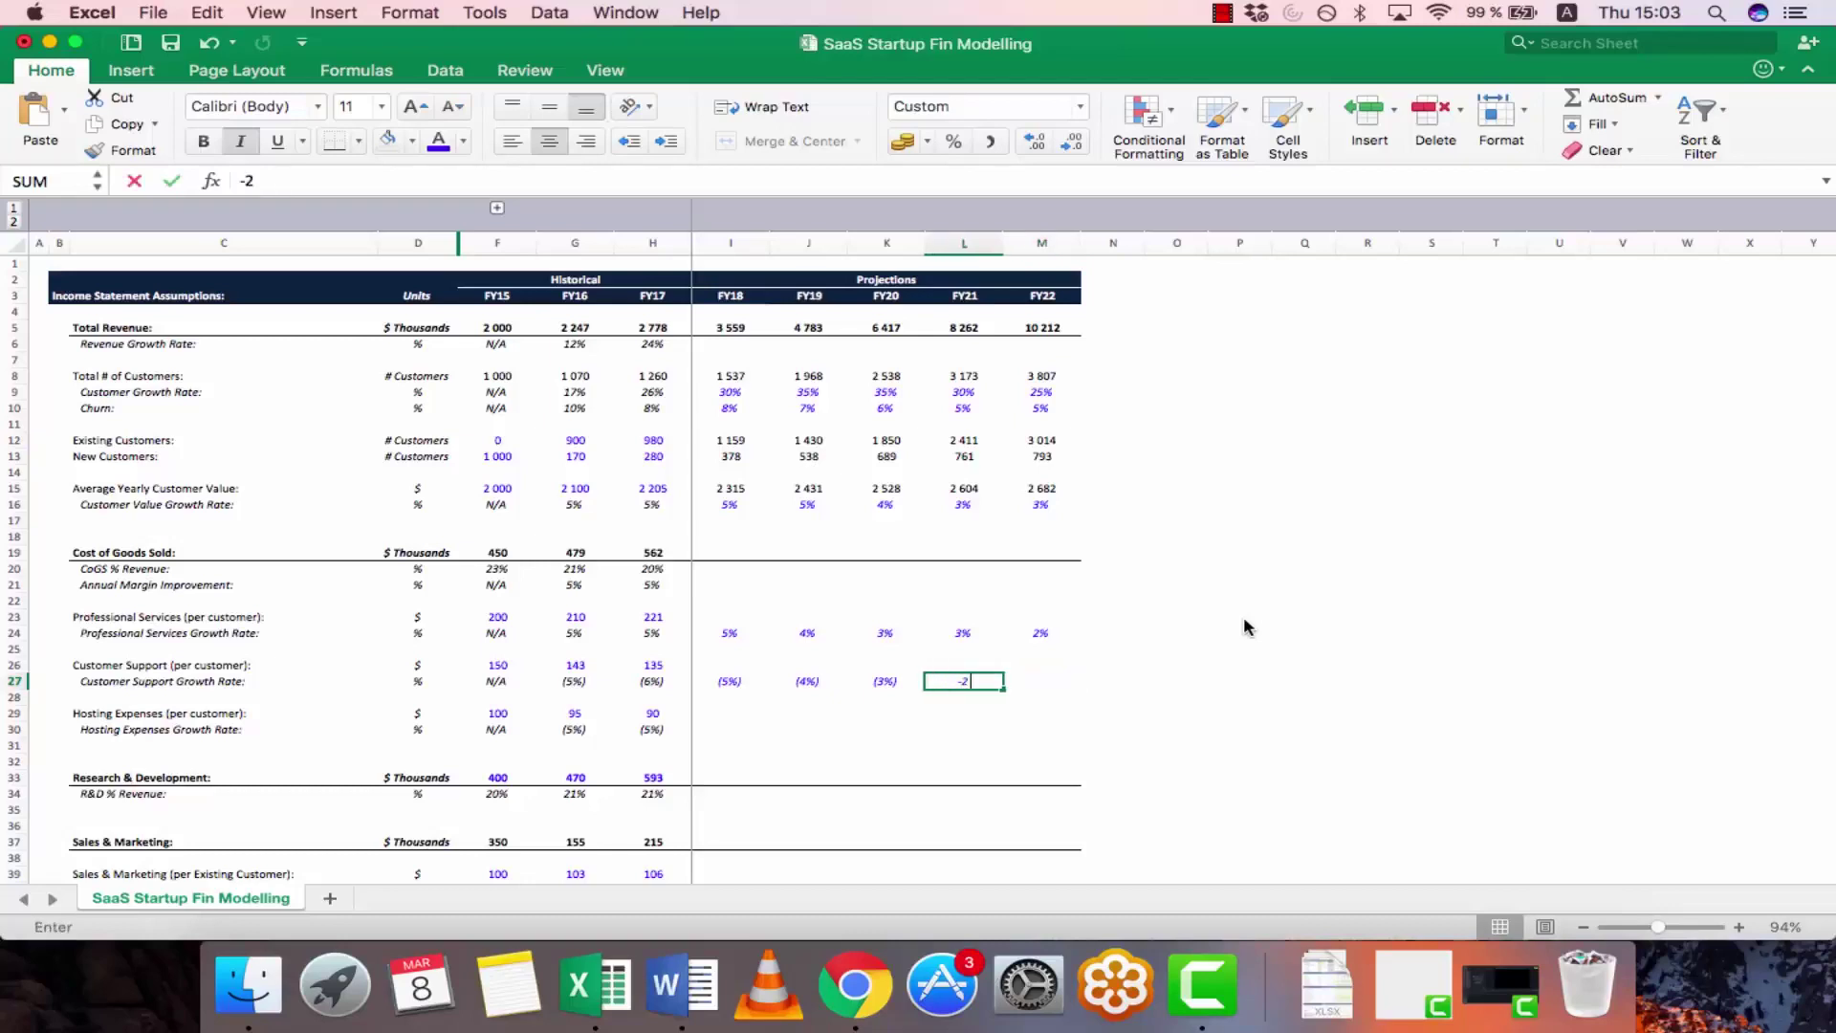
{"action": "key", "text": "Tab"}
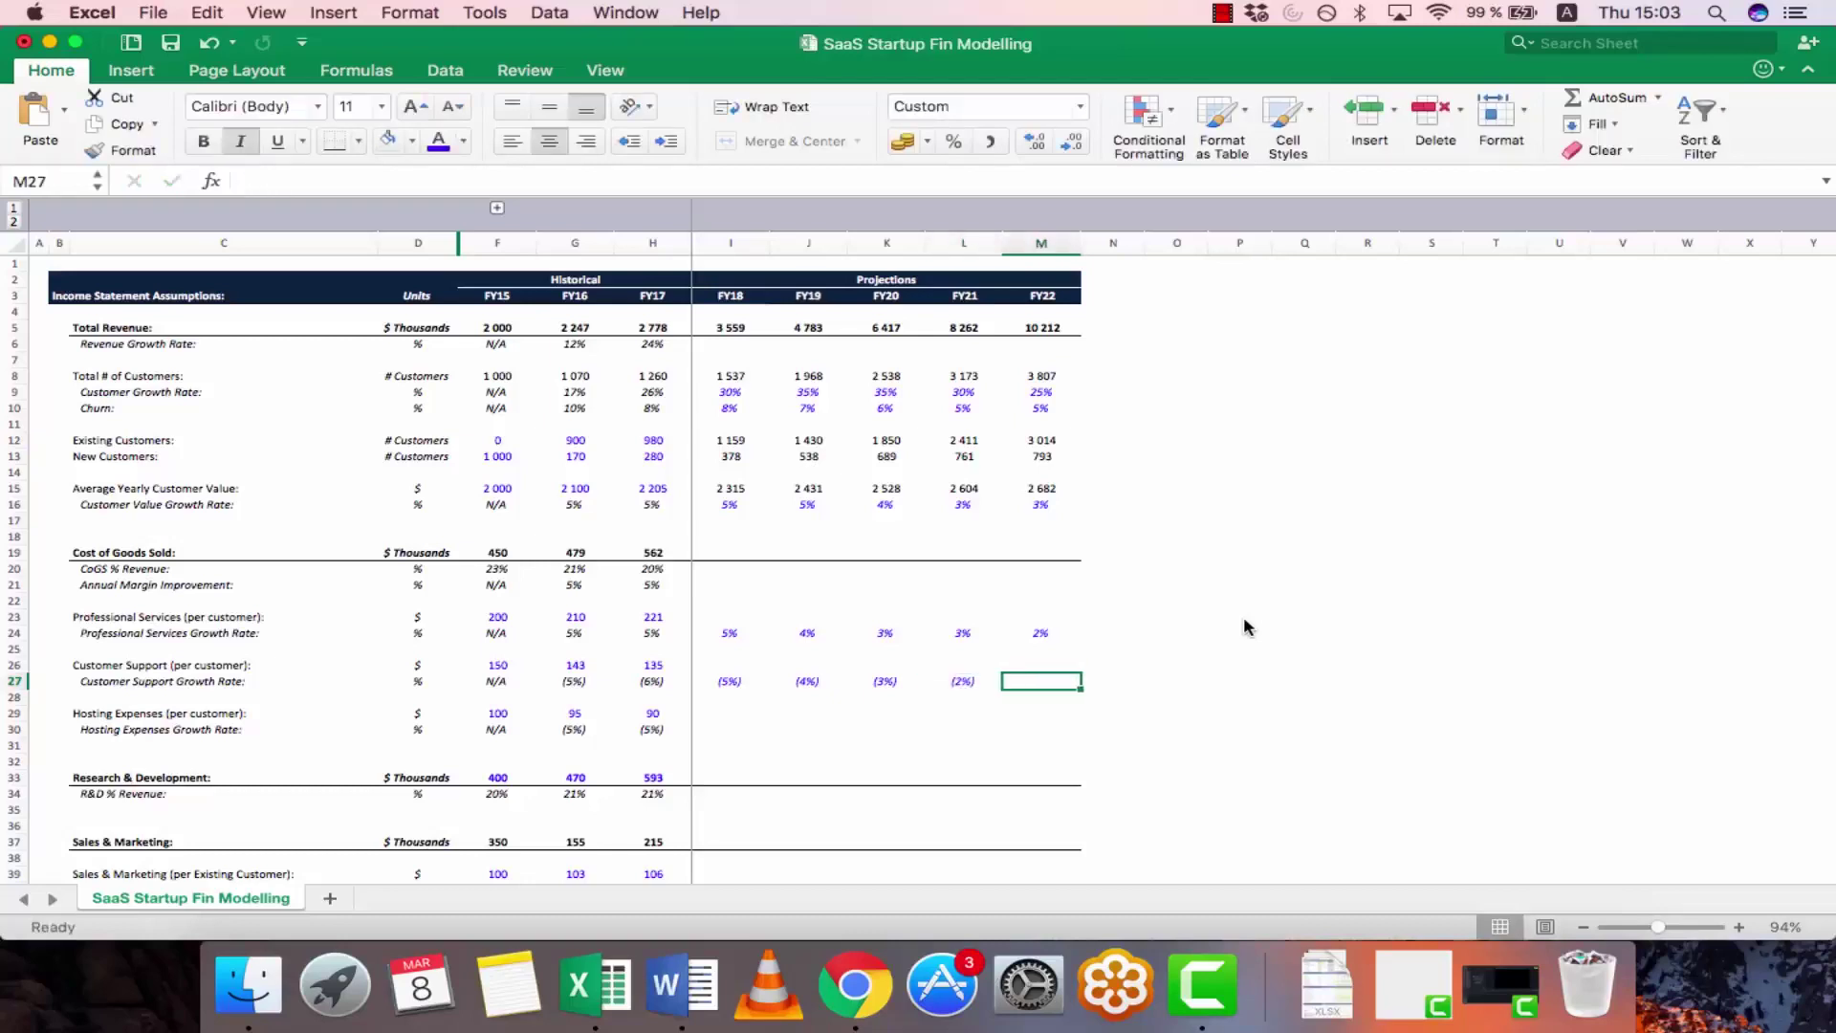
{"action": "key", "text": "Left"}
{"action": "key", "text": "super+c"}
{"action": "key", "text": "Right"}
{"action": "key", "text": "super+v"}
- Set the FY18 hosting expenses growth rate in I30 to -3%
{"action": "key", "text": "Left"}
{"action": "key", "text": "Up"}
{"action": "key", "text": "Up"}
{"action": "key", "text": "Left"}
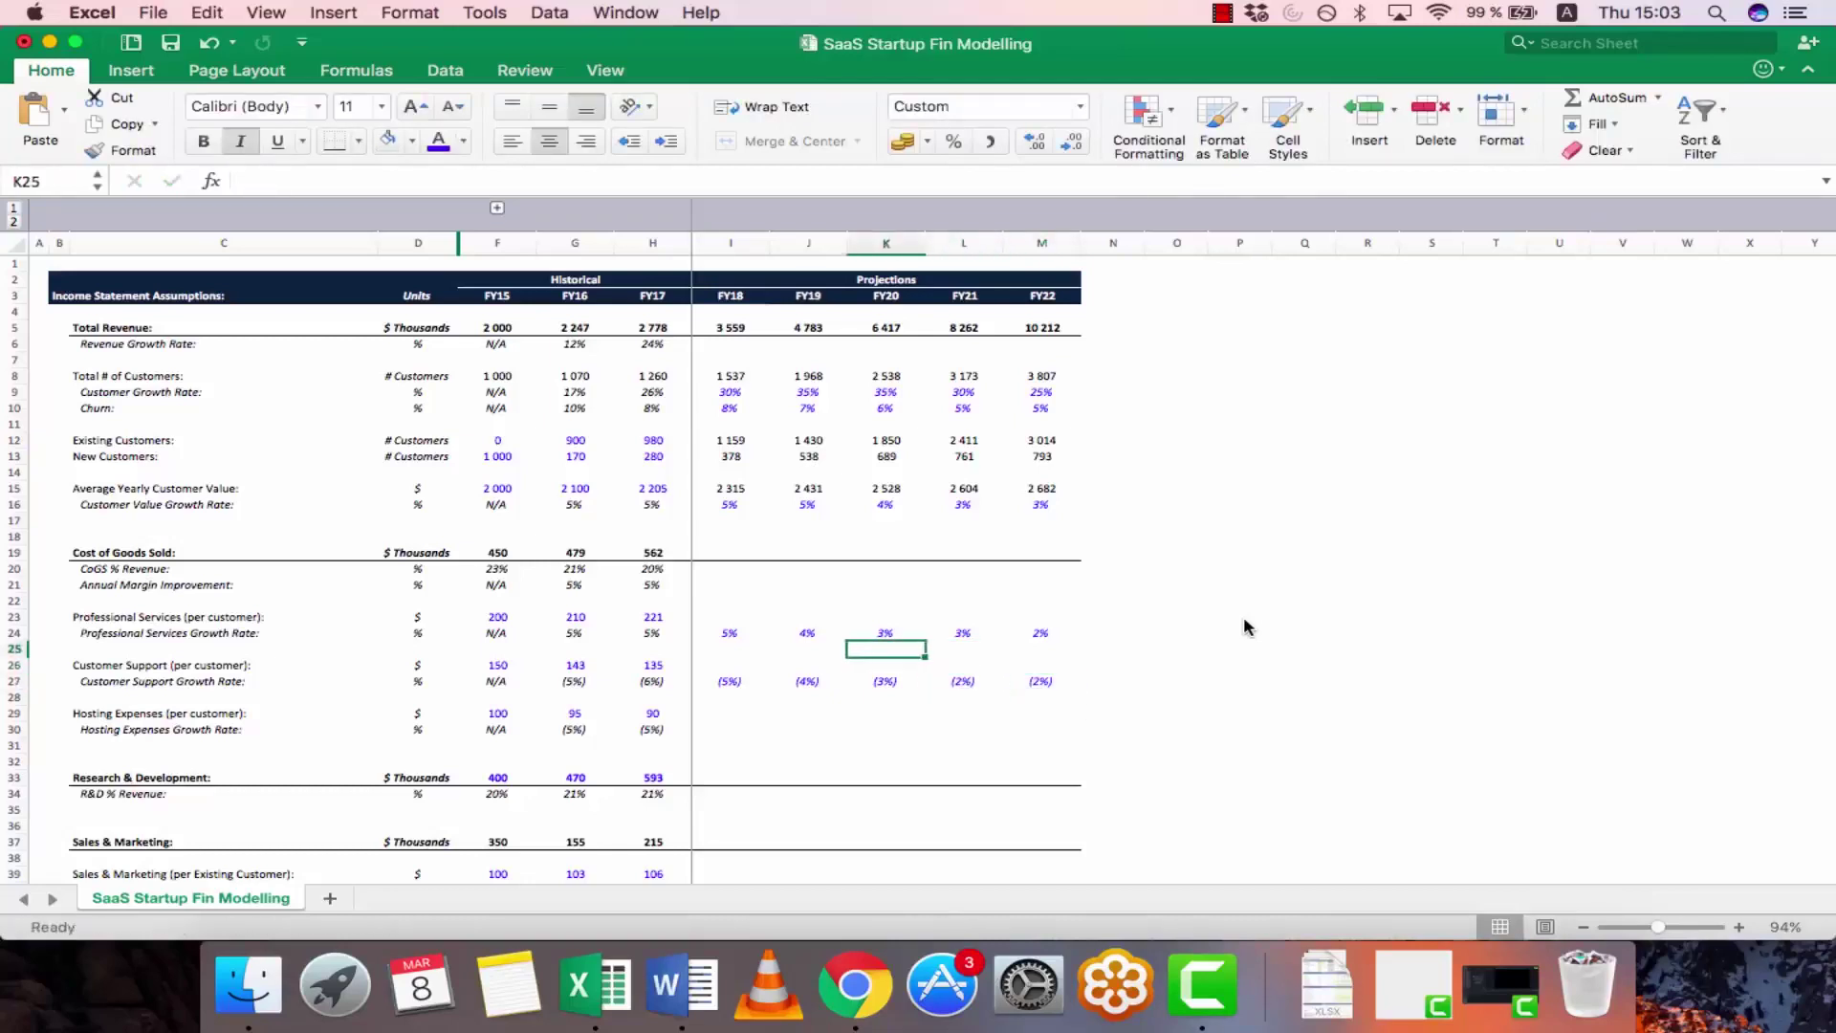
{"action": "key", "text": "Left"}
{"action": "key", "text": "Left"}
{"action": "key", "text": "Down"}
{"action": "key", "text": "Down"}
{"action": "key", "text": "Down"}
{"action": "key", "text": "Down"}
{"action": "key", "text": "Down"}
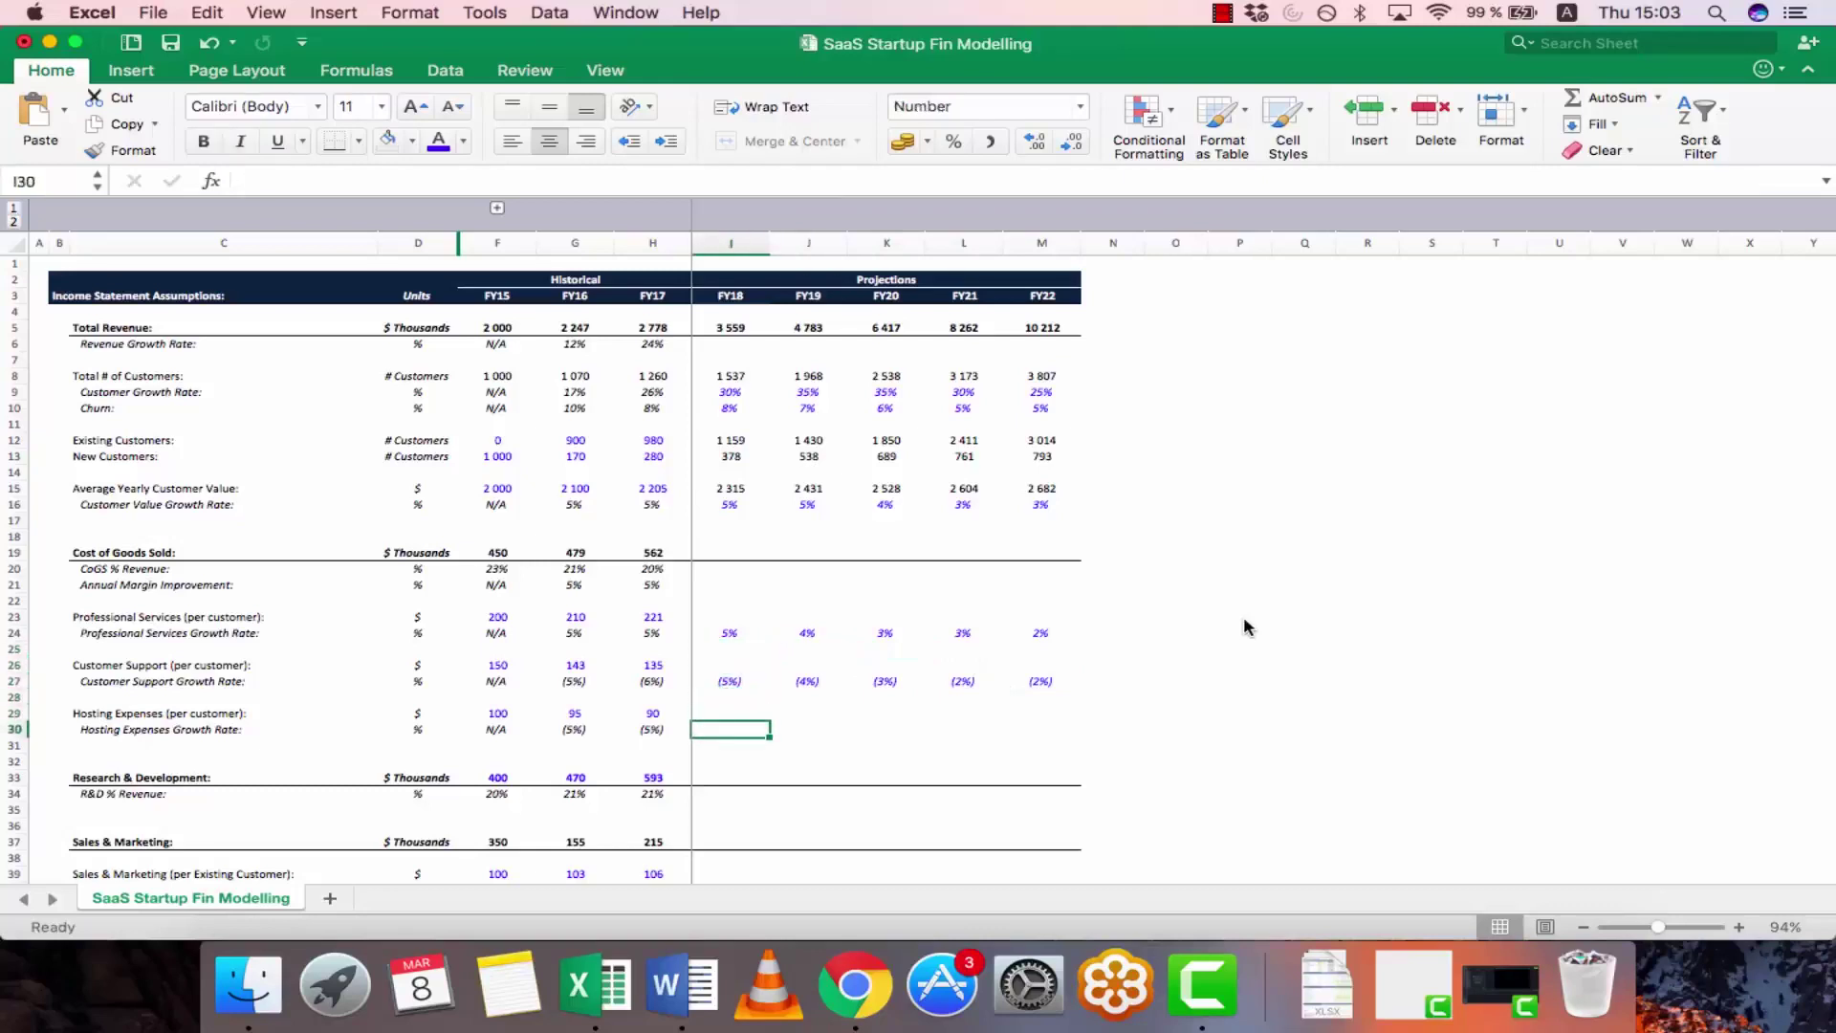
{"action": "key", "text": "super+i"}
{"action": "type", "text": "-"}
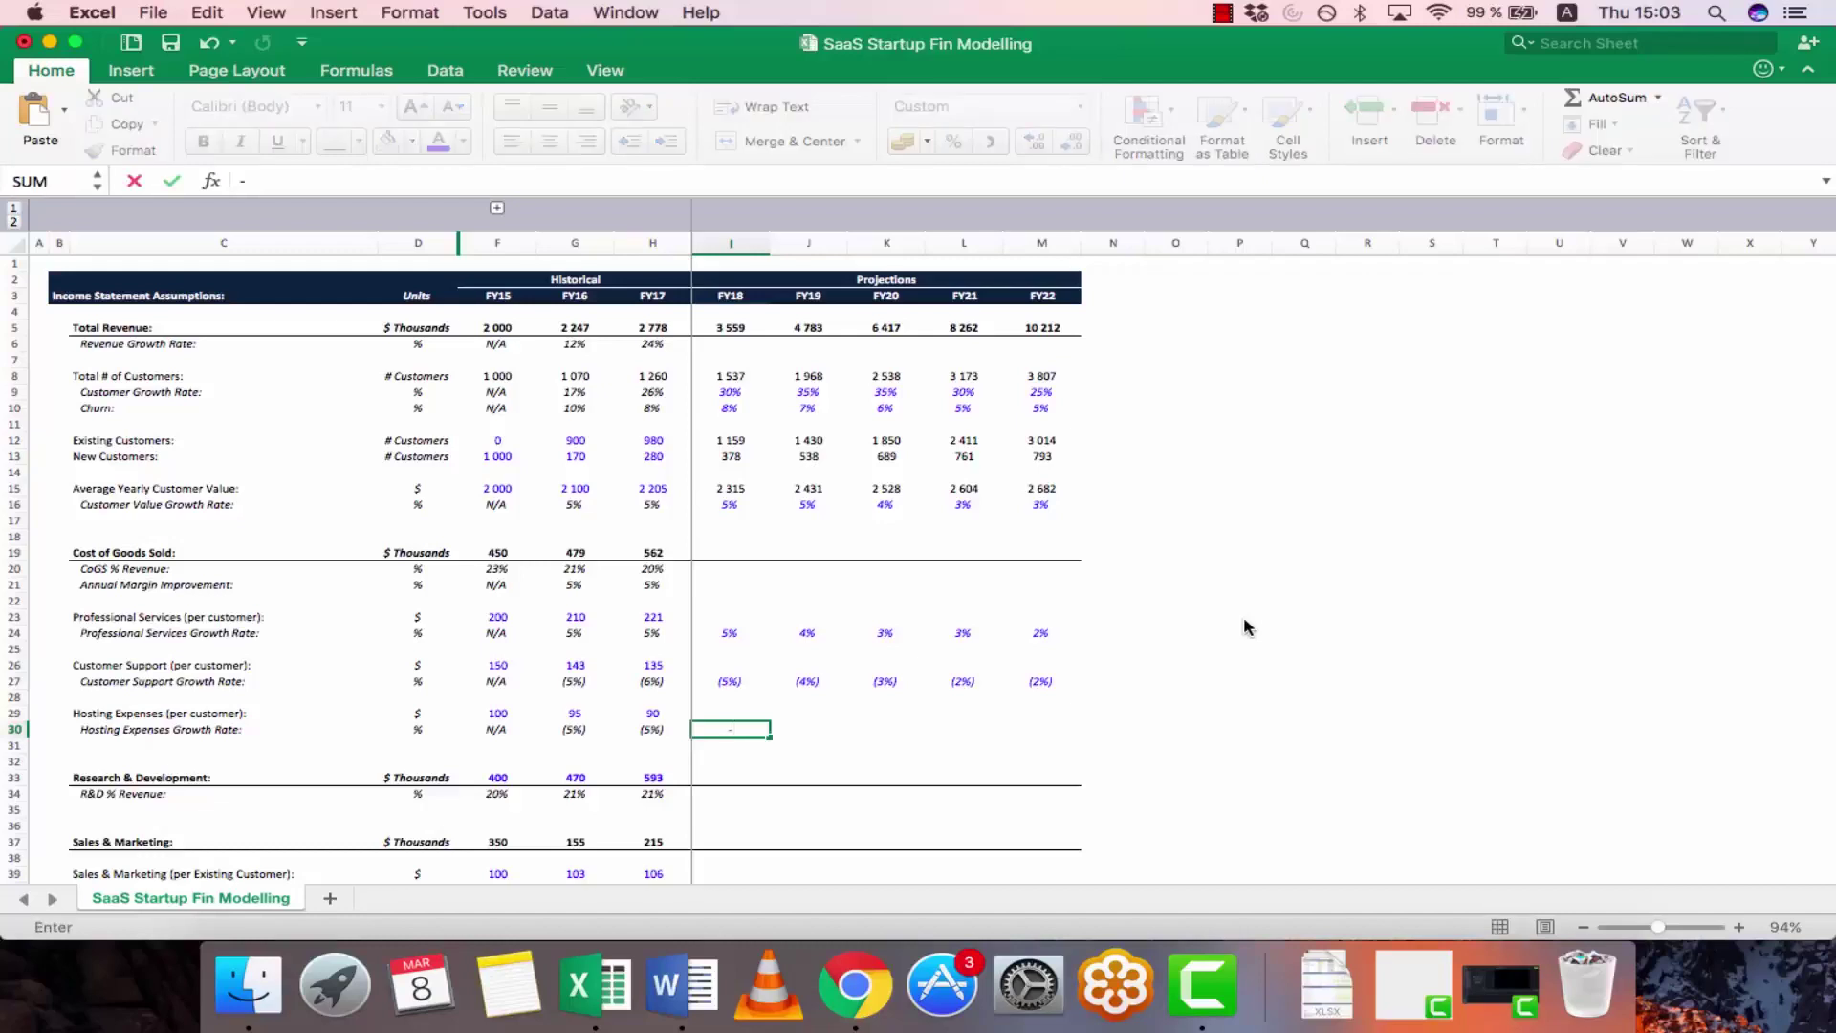
{"action": "type", "text": "3"}
{"action": "key", "text": "Tab"}
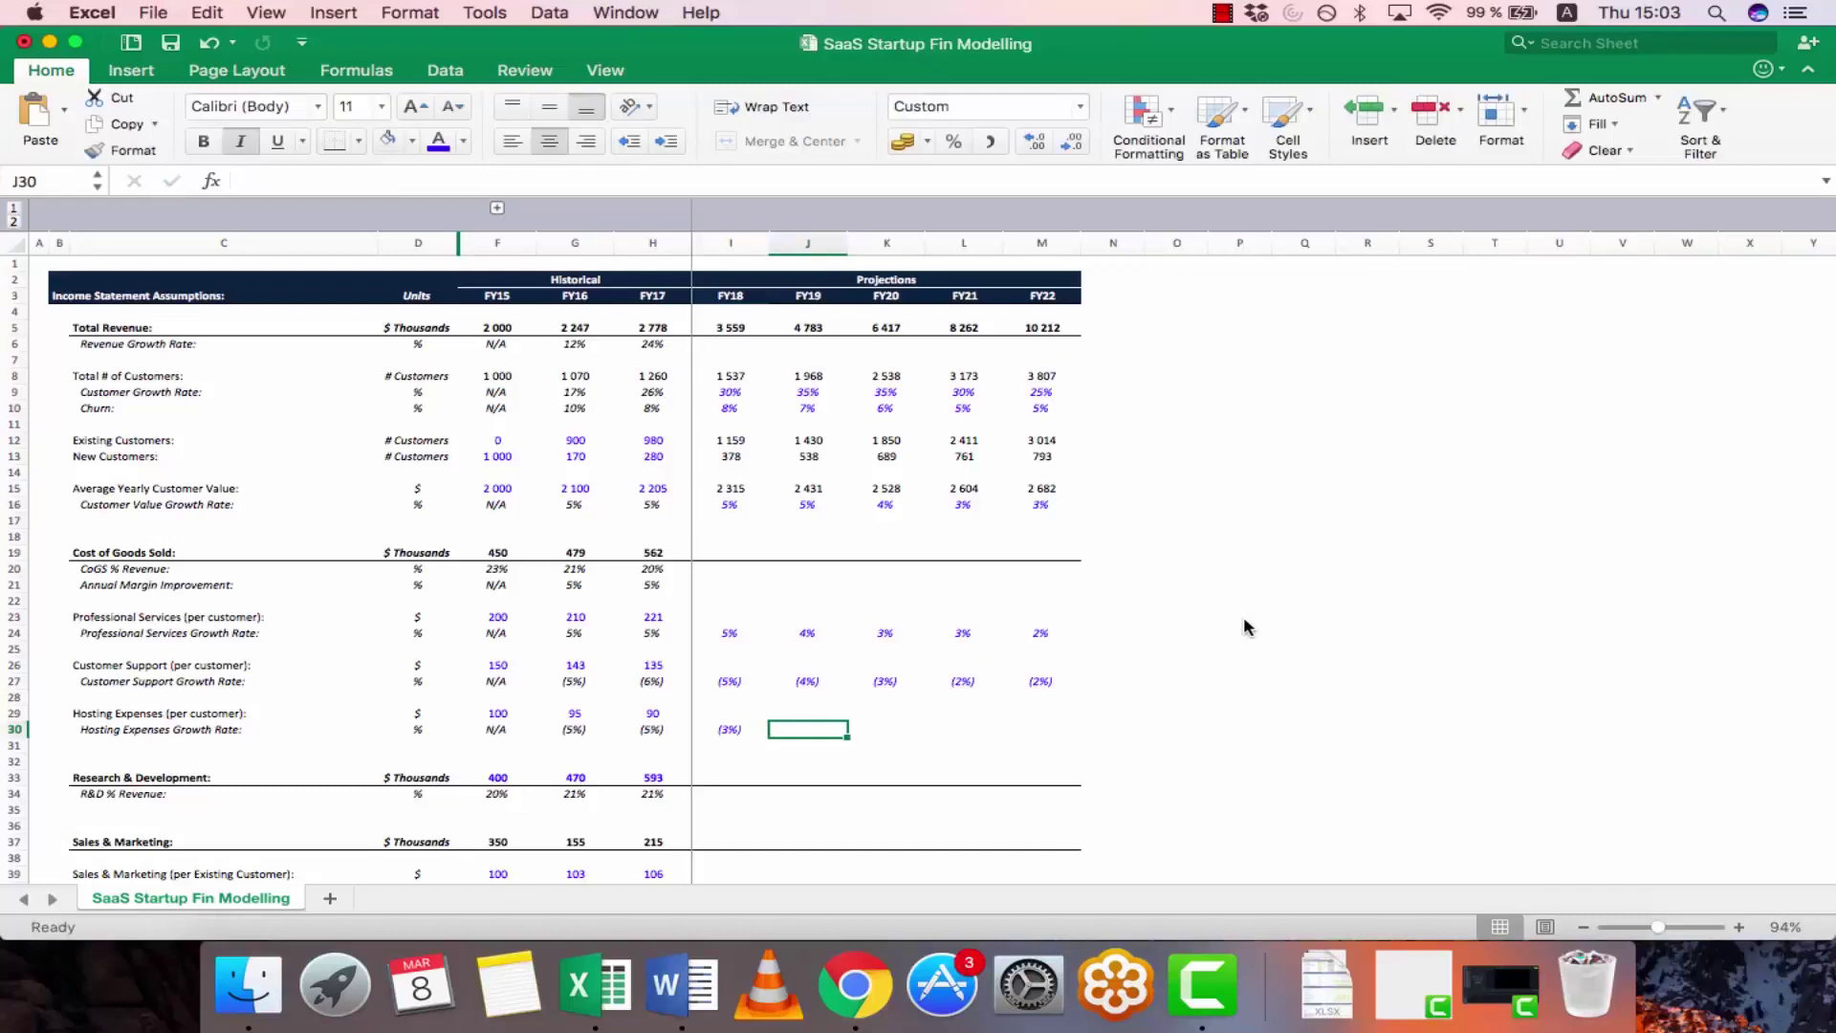
- Enter hosting expenses growth rates of 0%, 1%, 2% and 2% for FY19 through FY22 in row 30
{"action": "type", "text": "0"}
{"action": "key", "text": "Tab"}
{"action": "type", "text": "1"}
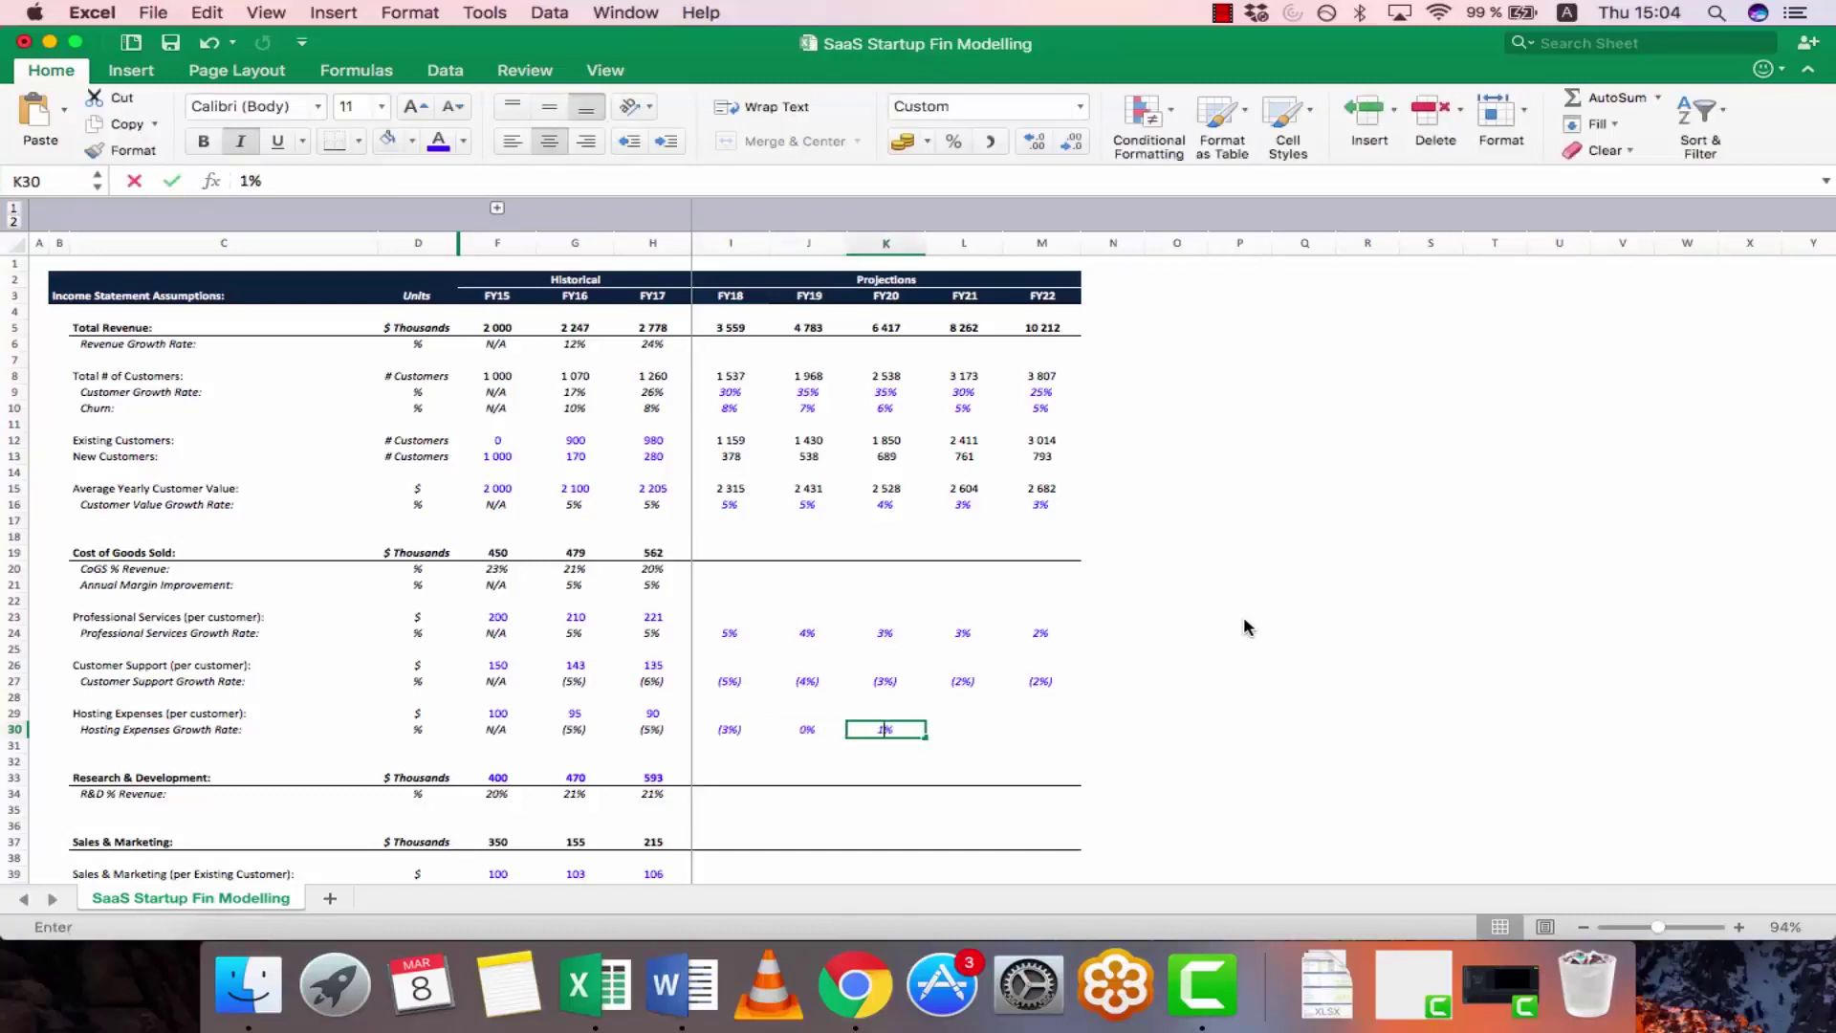
{"action": "key", "text": "Tab"}
{"action": "type", "text": "2"}
{"action": "key", "text": "Tab"}
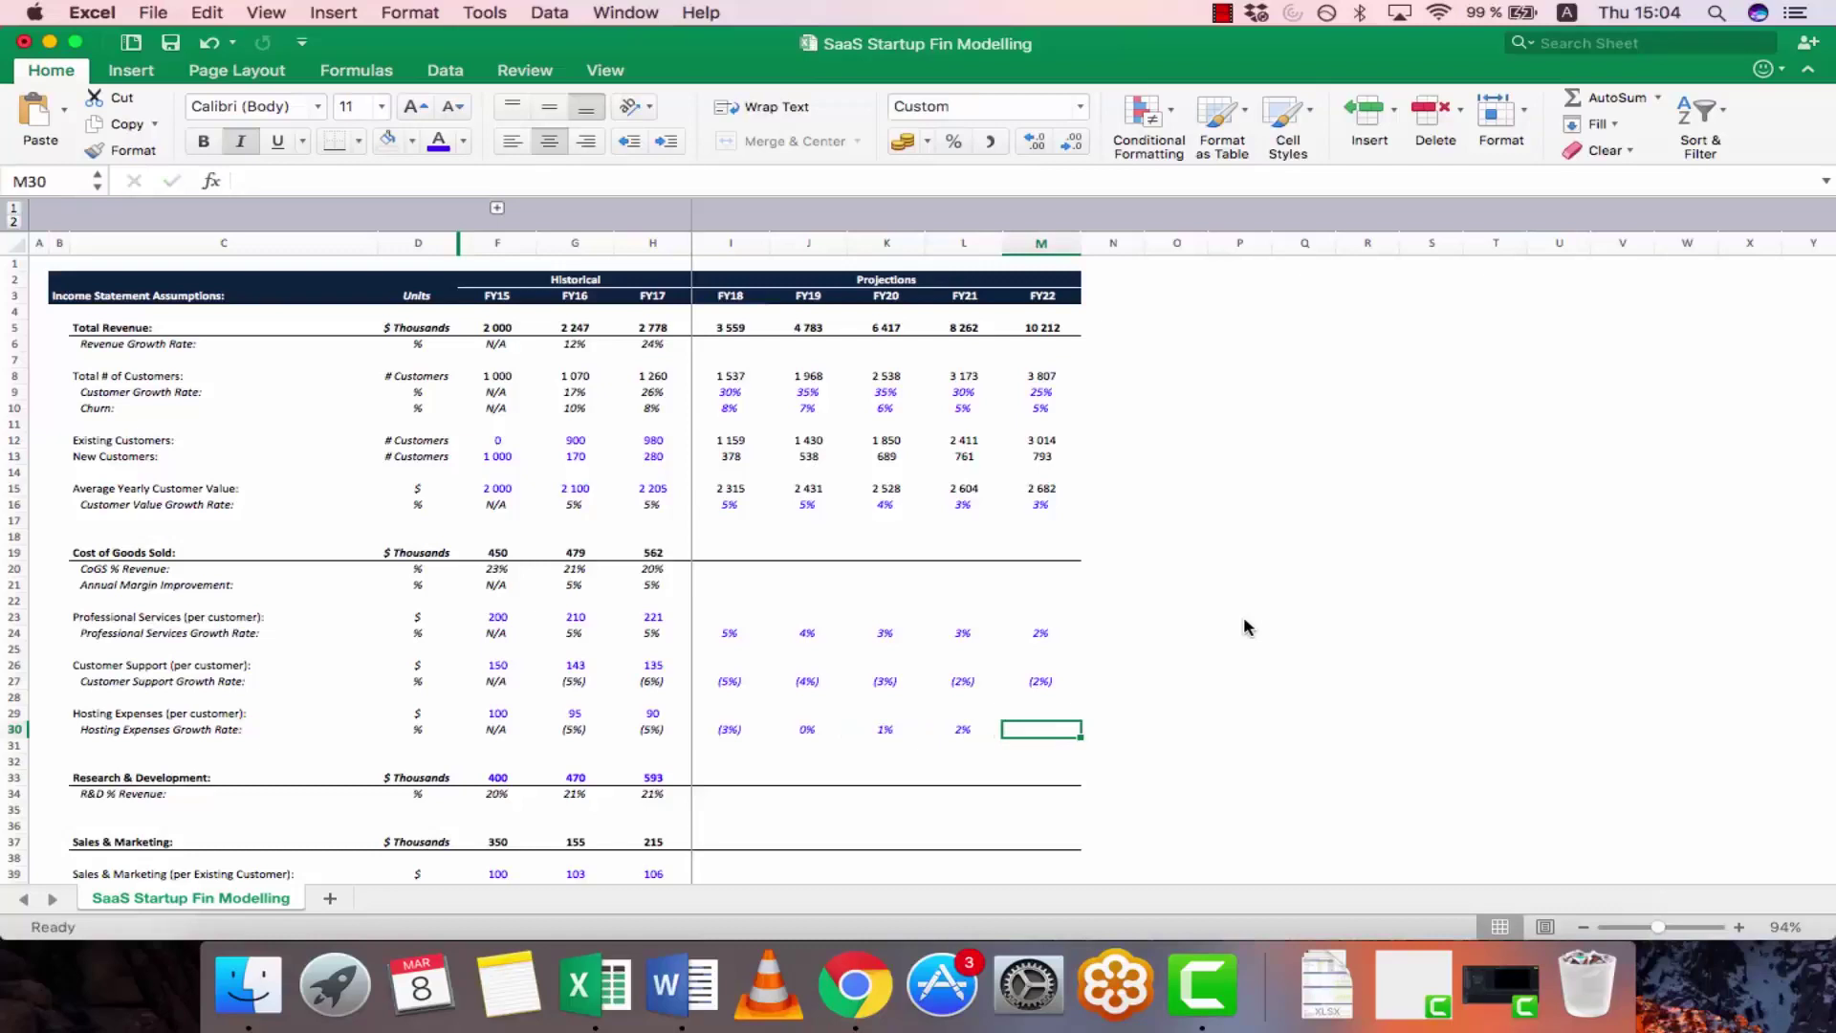
{"action": "type", "text": "2"}
{"action": "key", "text": "Return"}
- Calculate the FY18 professional services cost per customer in I23 with the formula =H23*(1+I24)
{"action": "key", "text": "Up"}
{"action": "key", "text": "Up"}
{"action": "key", "text": "Up"}
{"action": "key", "text": "Up"}
{"action": "key", "text": "Up"}
{"action": "key", "text": "Up"}
{"action": "key", "text": "Up"}
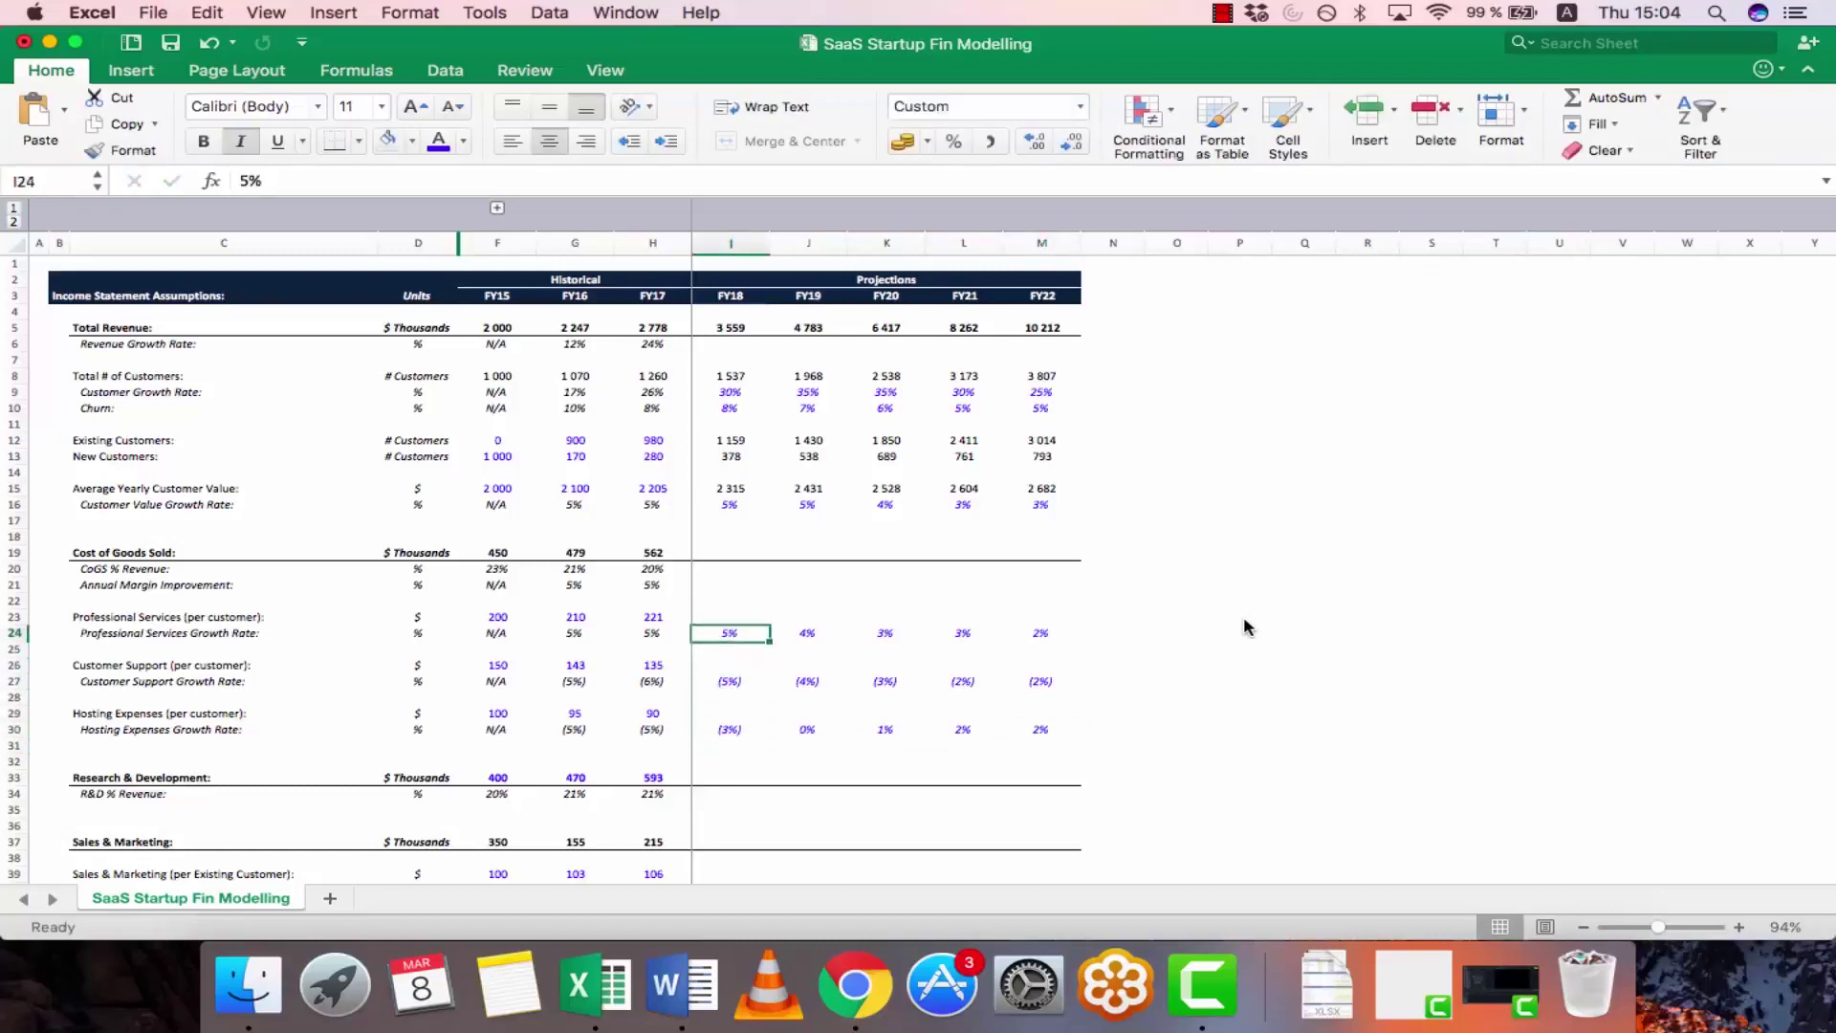
{"action": "key", "text": "Up"}
{"action": "type", "text": "="}
{"action": "key", "text": "Left"}
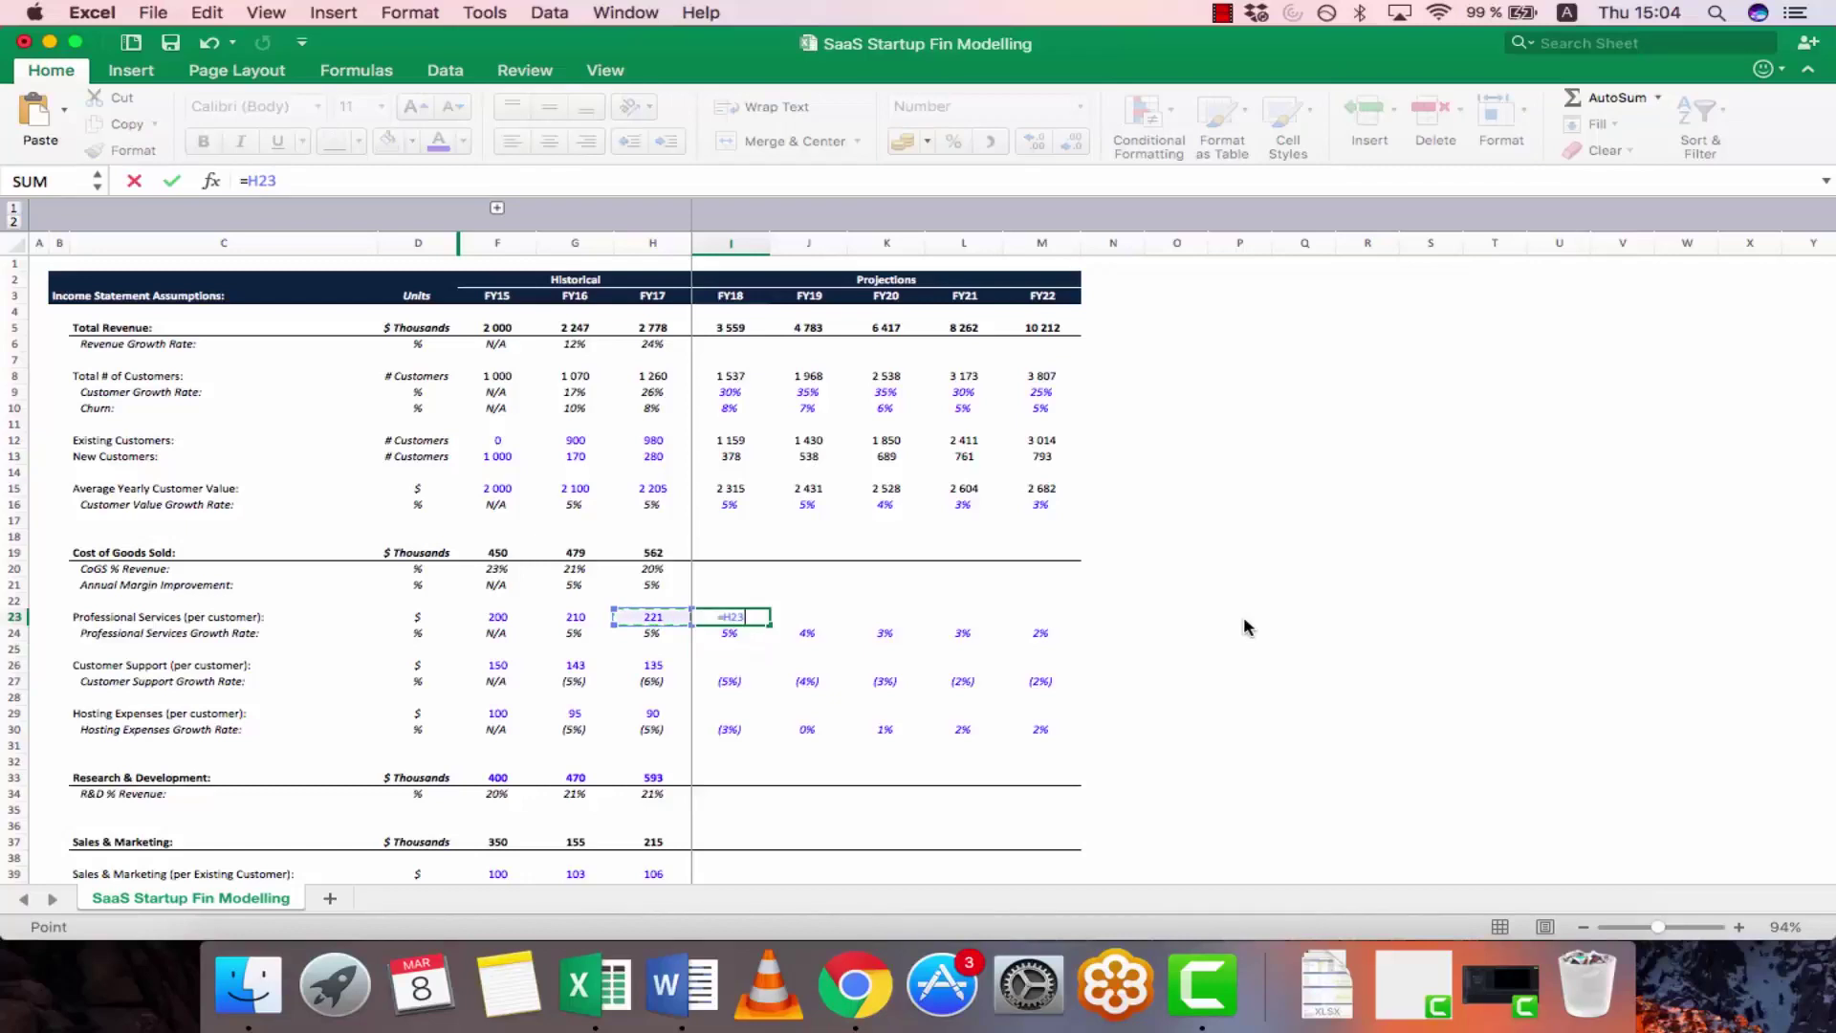
{"action": "type", "text": "*(1+"}
{"action": "key", "text": "Down"}
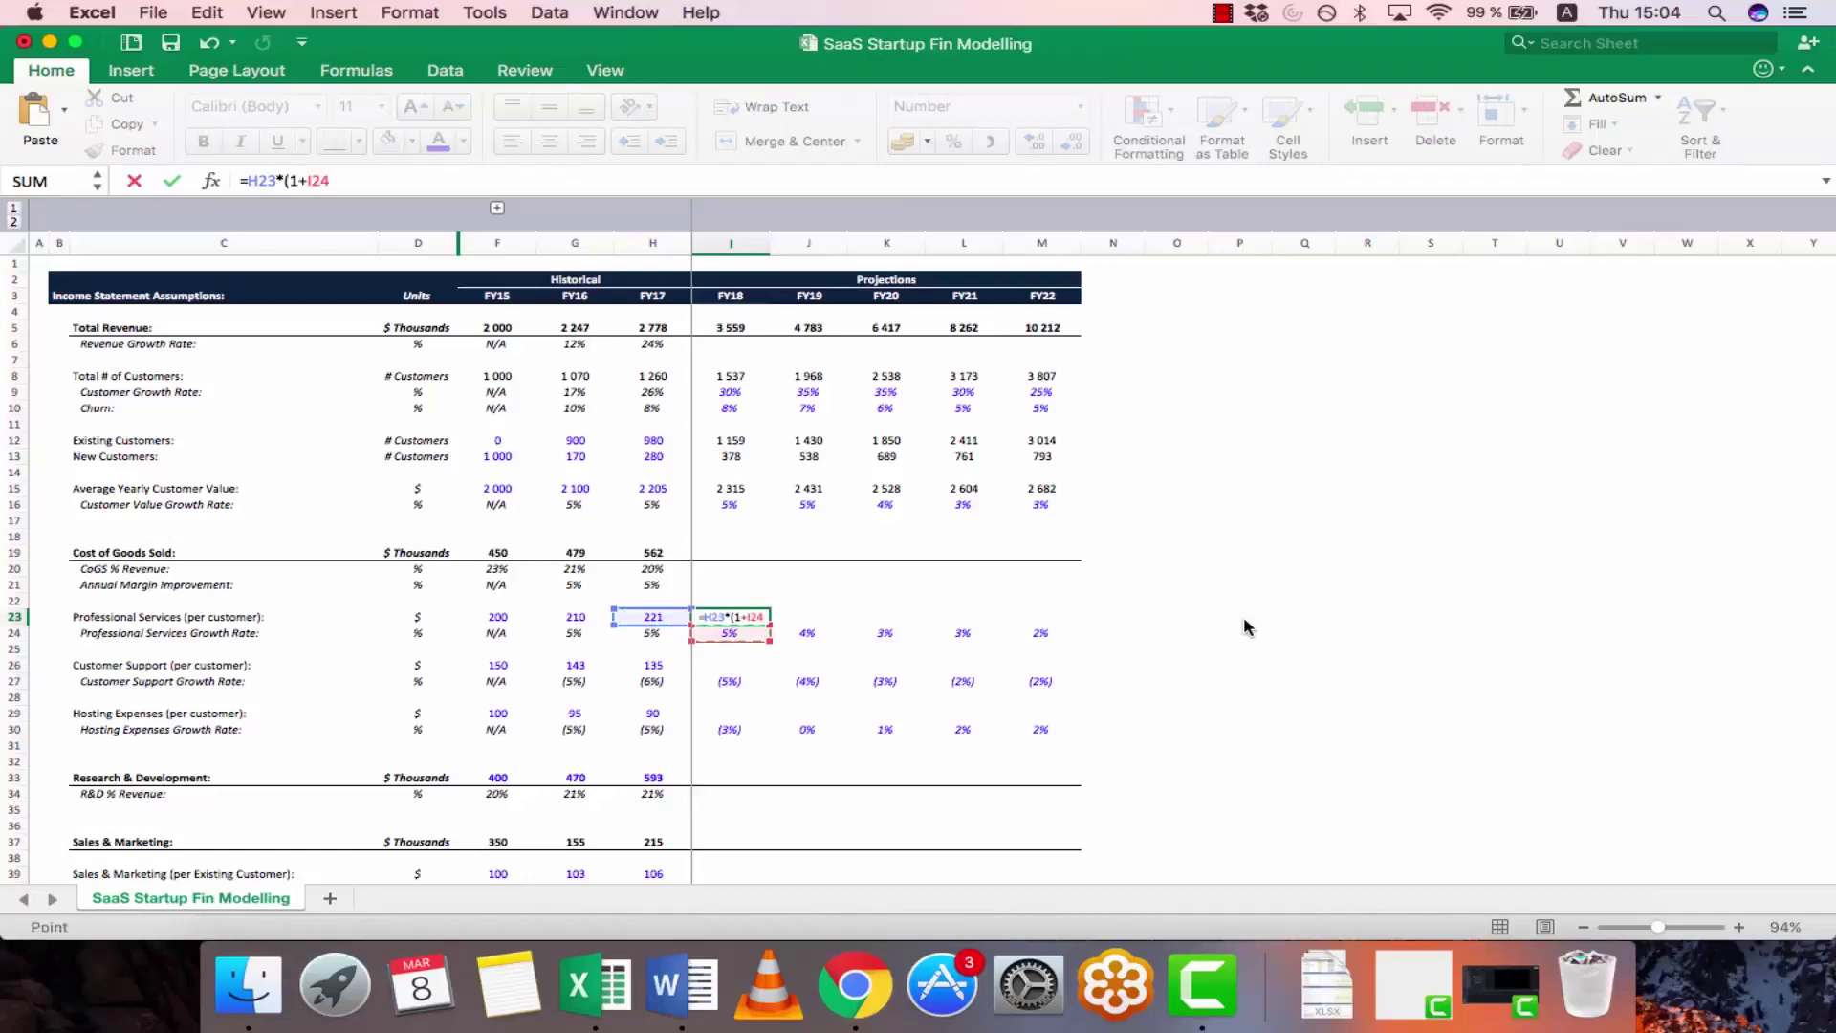
{"action": "type", "text": ")"}
{"action": "key", "text": "Return"}
- Copy the FY18 professional services formula across row 23 through FY22
{"action": "key", "text": "Up"}
{"action": "key", "text": "super+c"}
{"action": "key", "text": "shift+Right"}
{"action": "key", "text": "shift+Right"}
{"action": "key", "text": "shift+Right"}
{"action": "key", "text": "shift+Right"}
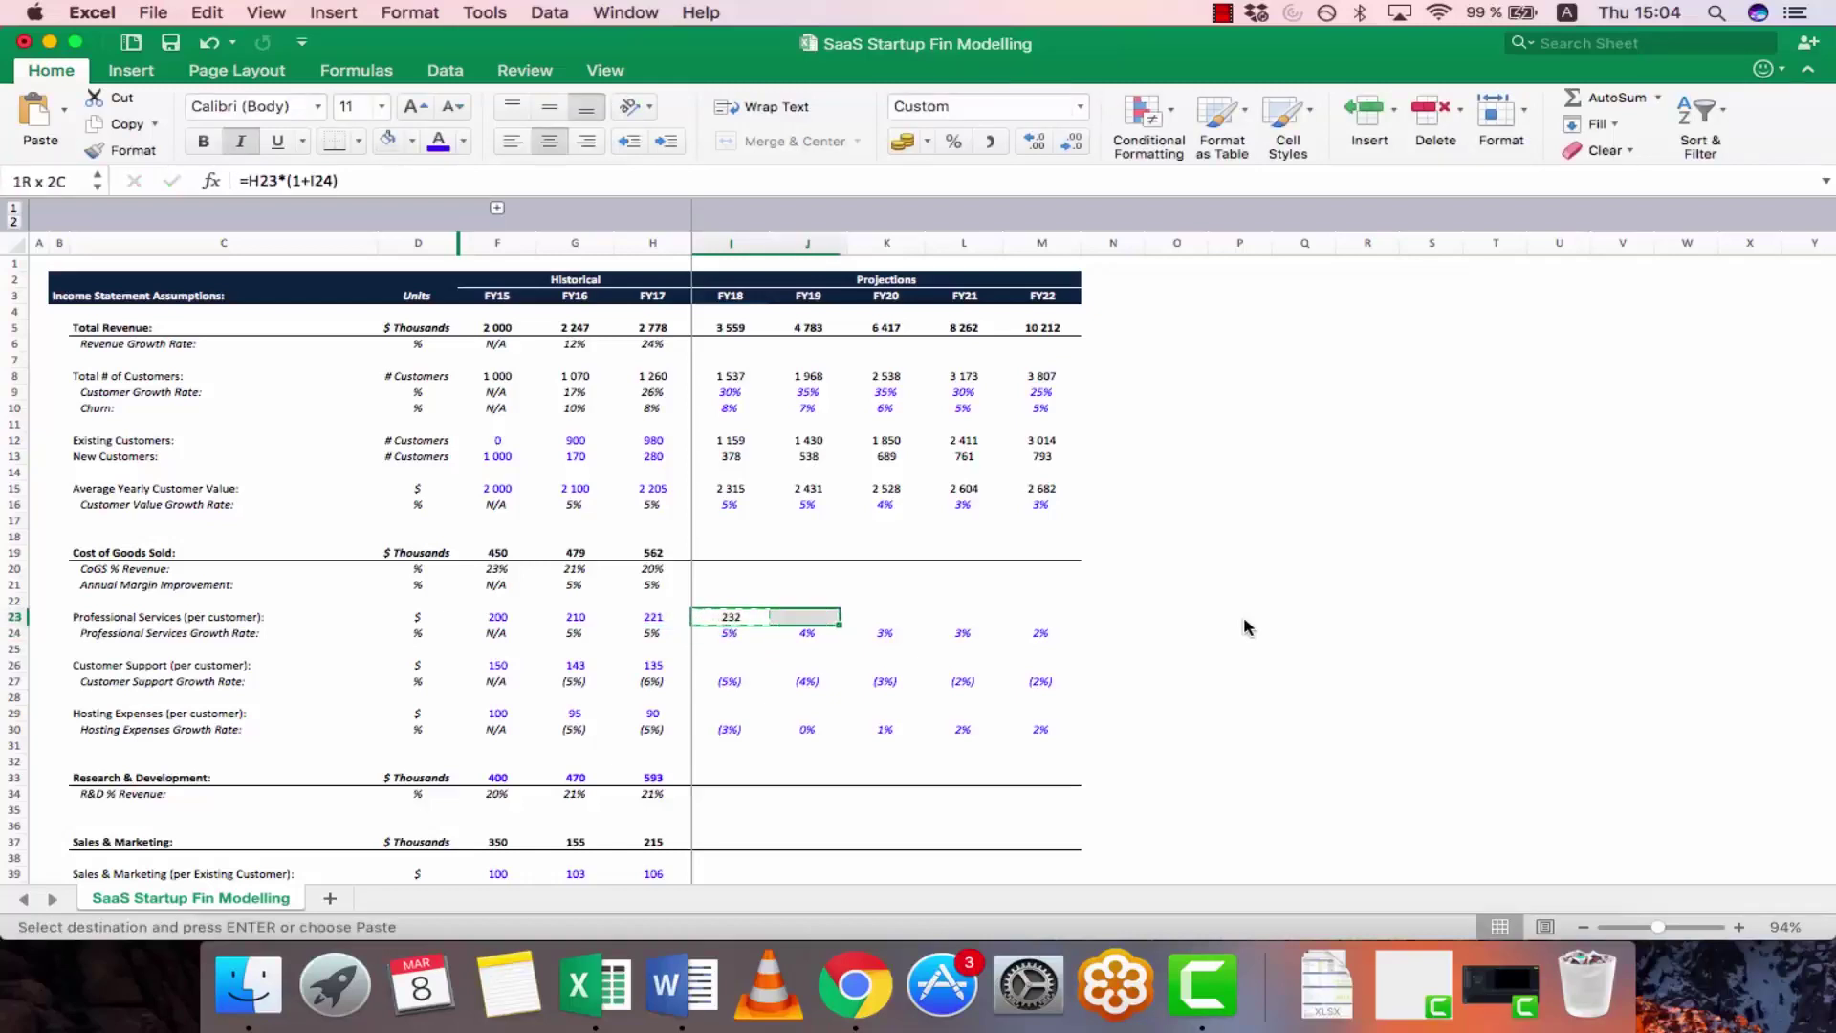
{"action": "key", "text": "super+v"}
- Reuse the professional services growth formula for customer support per customer in row 26, FY18 through FY22
{"action": "key", "text": "Down"}
{"action": "key", "text": "Down"}
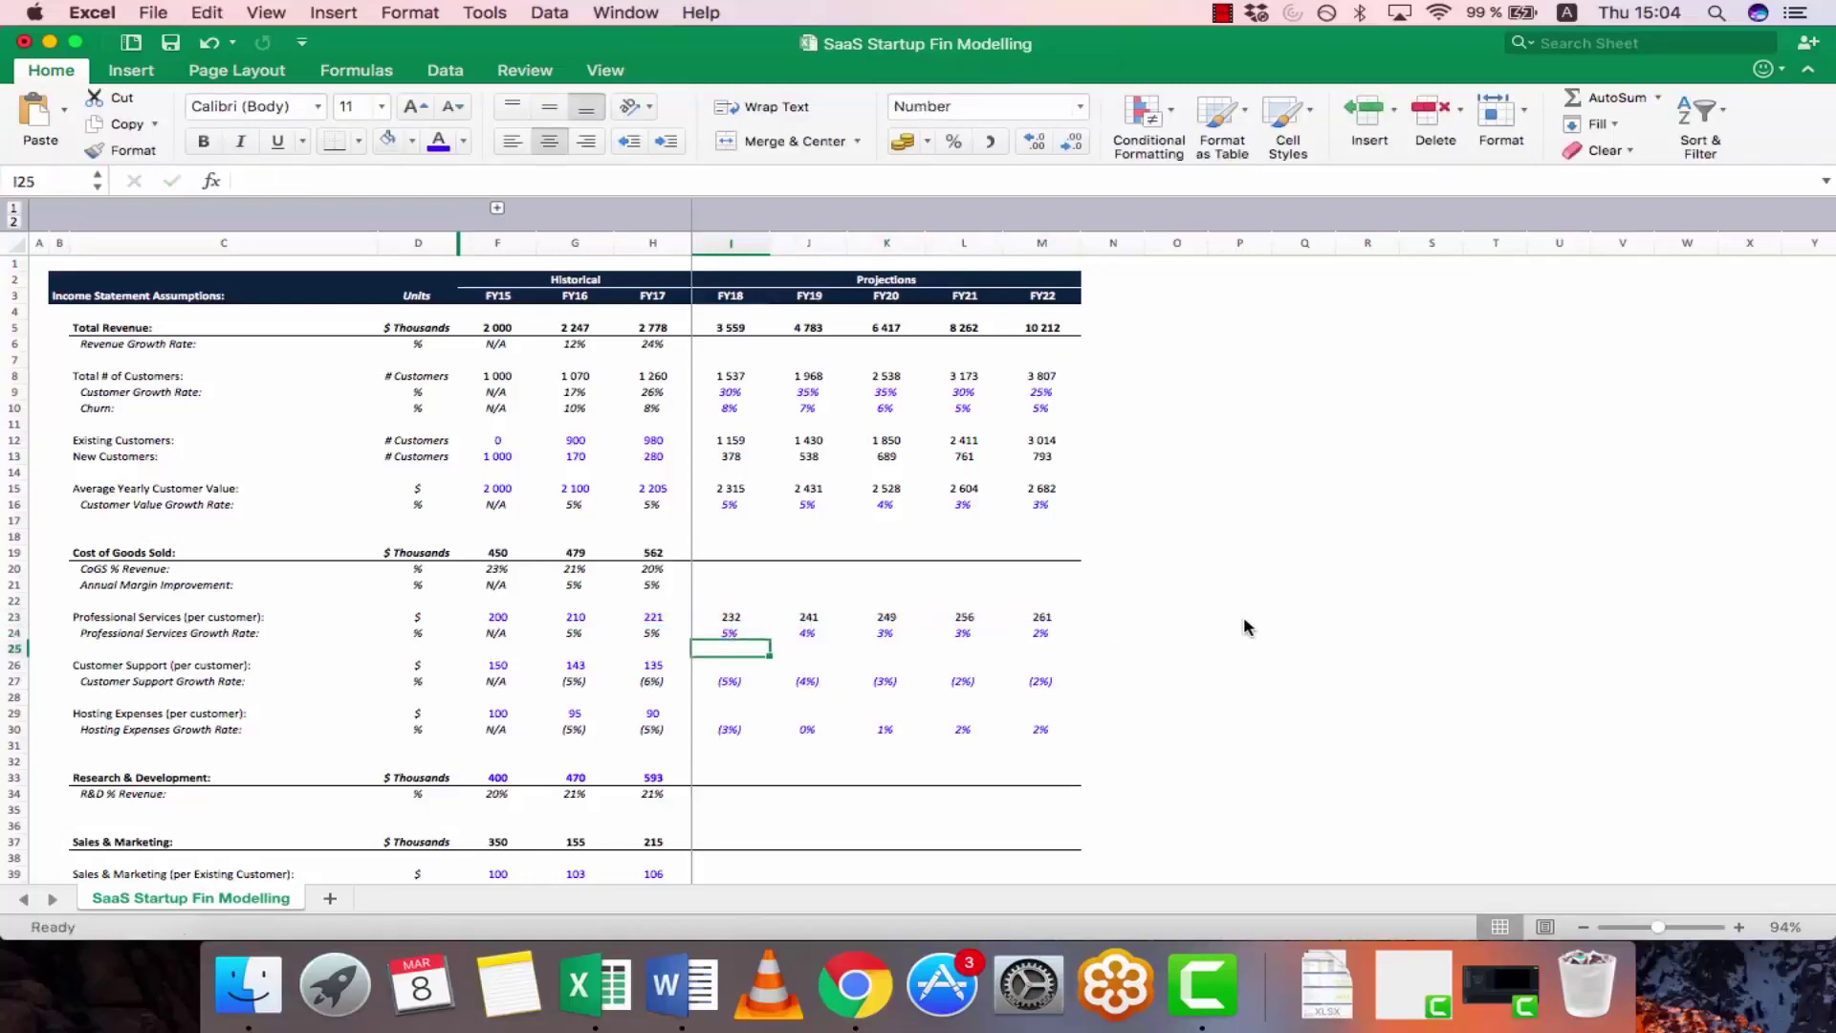
{"action": "key", "text": "Down"}
{"action": "key", "text": "Down"}
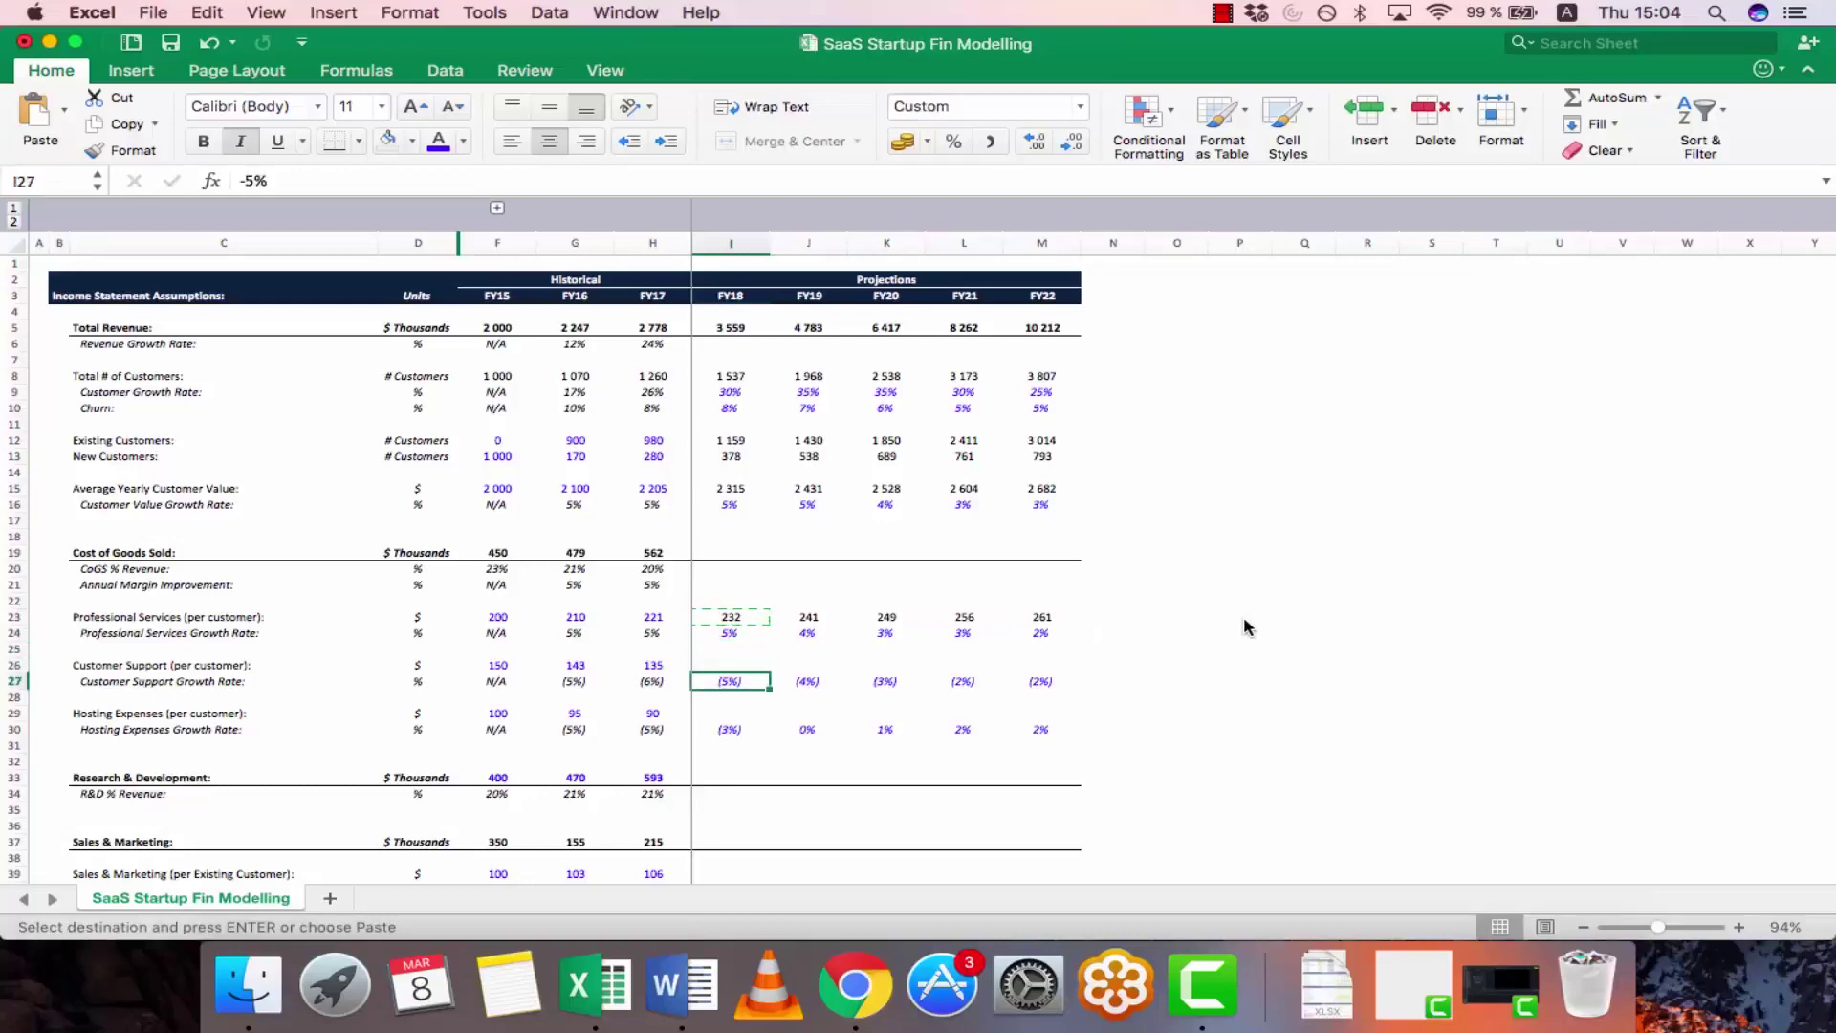
{"action": "key", "text": "Up"}
{"action": "key", "text": "super+v"}
{"action": "key", "text": "shift+Right"}
{"action": "key", "text": "shift+Right"}
{"action": "key", "text": "shift+Right"}
{"action": "key", "text": "shift+Right"}
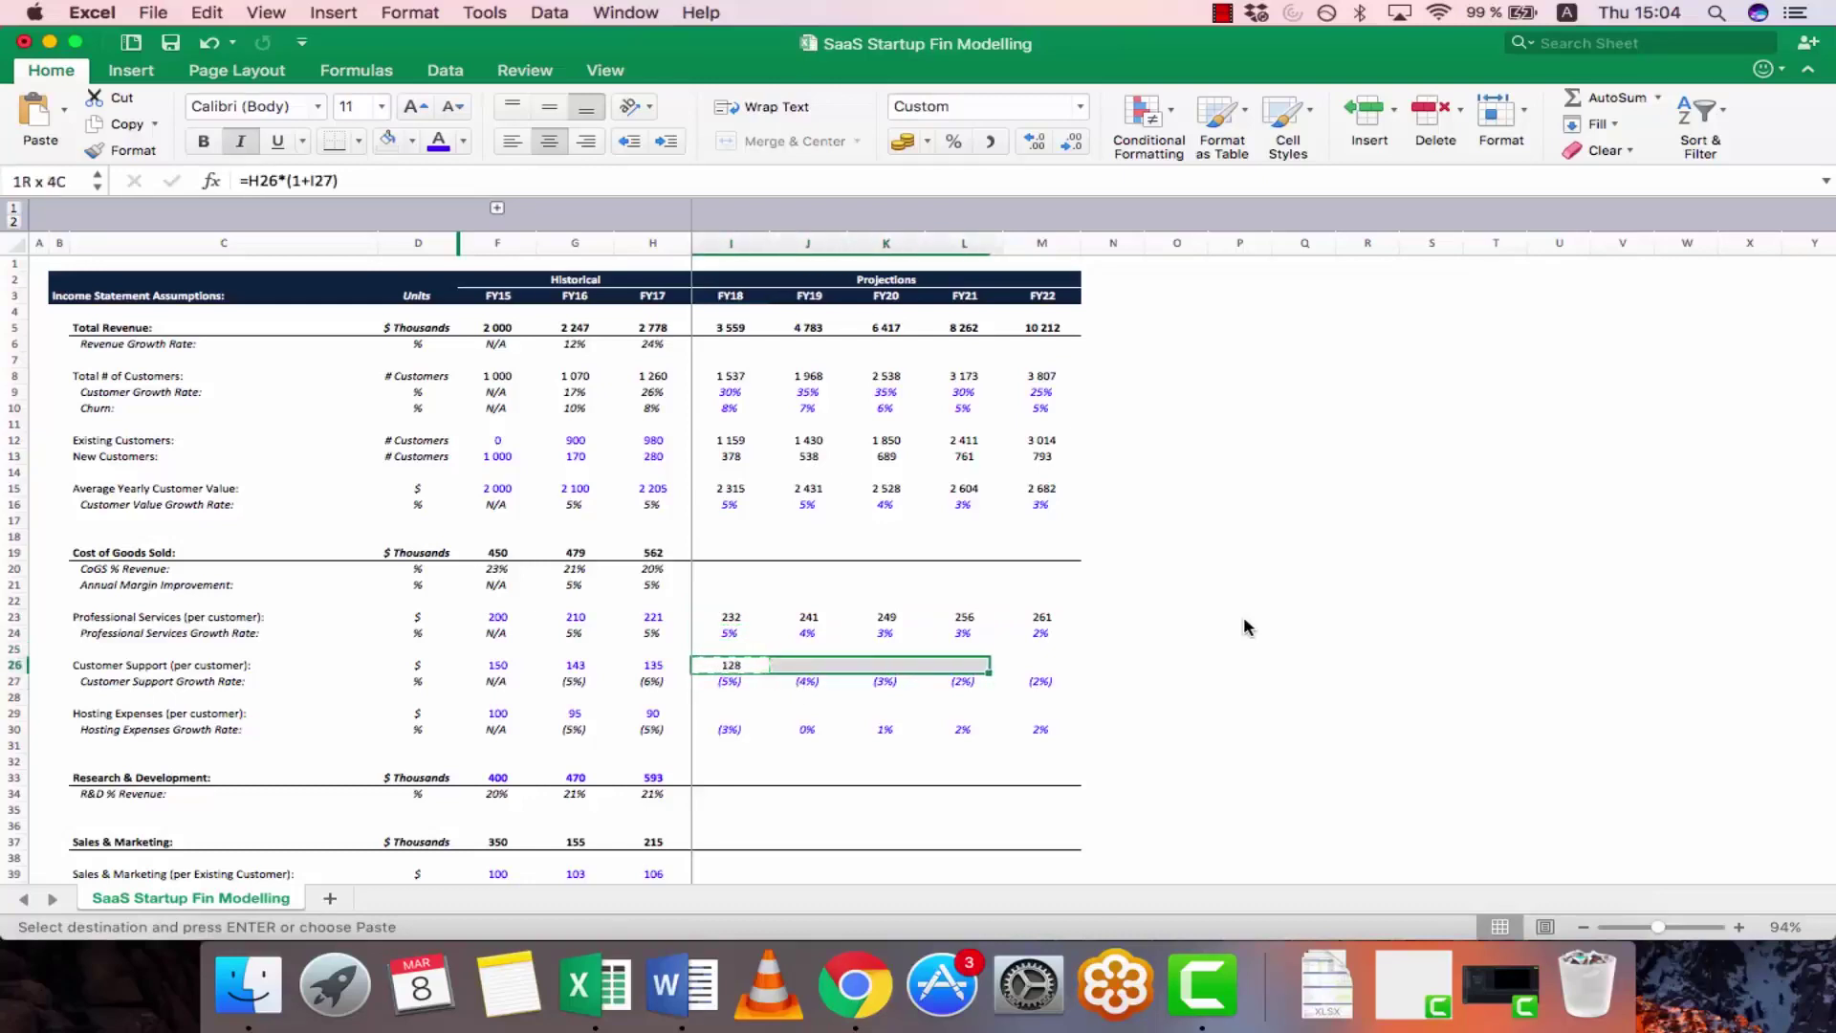
{"action": "key", "text": "super+v"}
- Copy the FY18 customer support formula into the hosting expenses per customer row 29 for FY18 through FY22
{"action": "key", "text": "Down"}
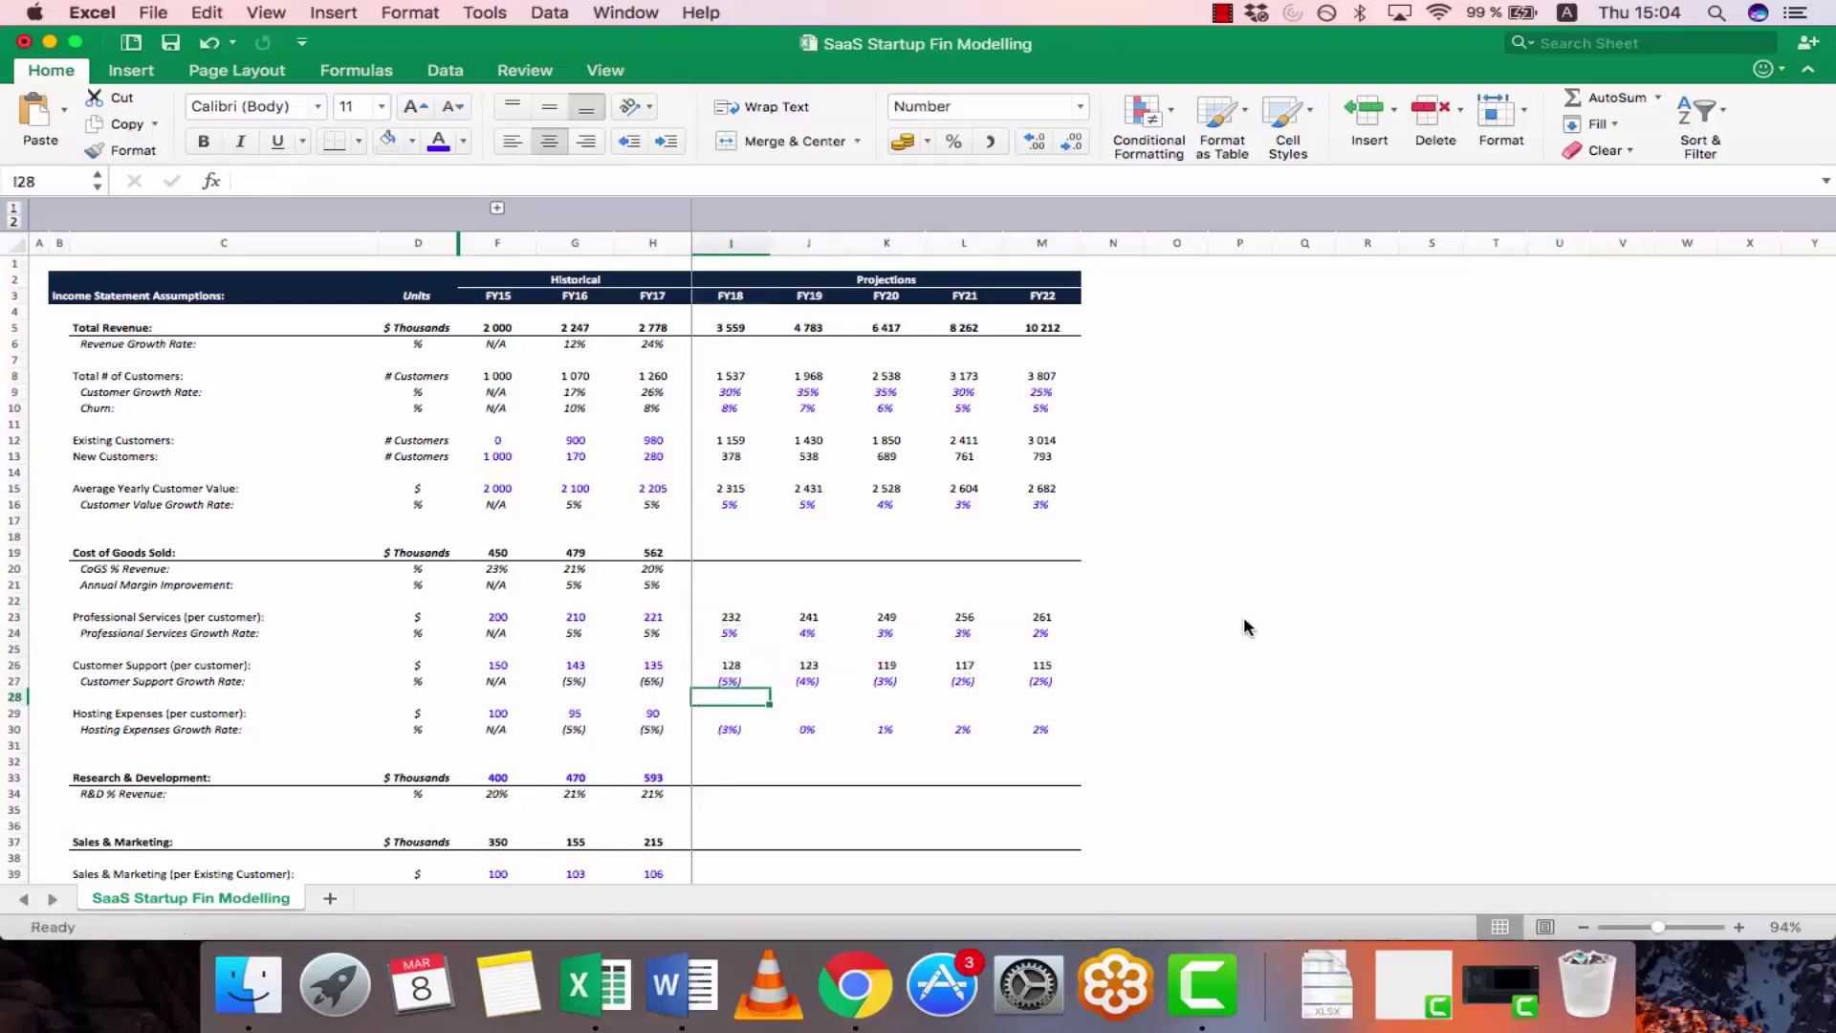
{"action": "key", "text": "Up"}
{"action": "key", "text": "super+c"}
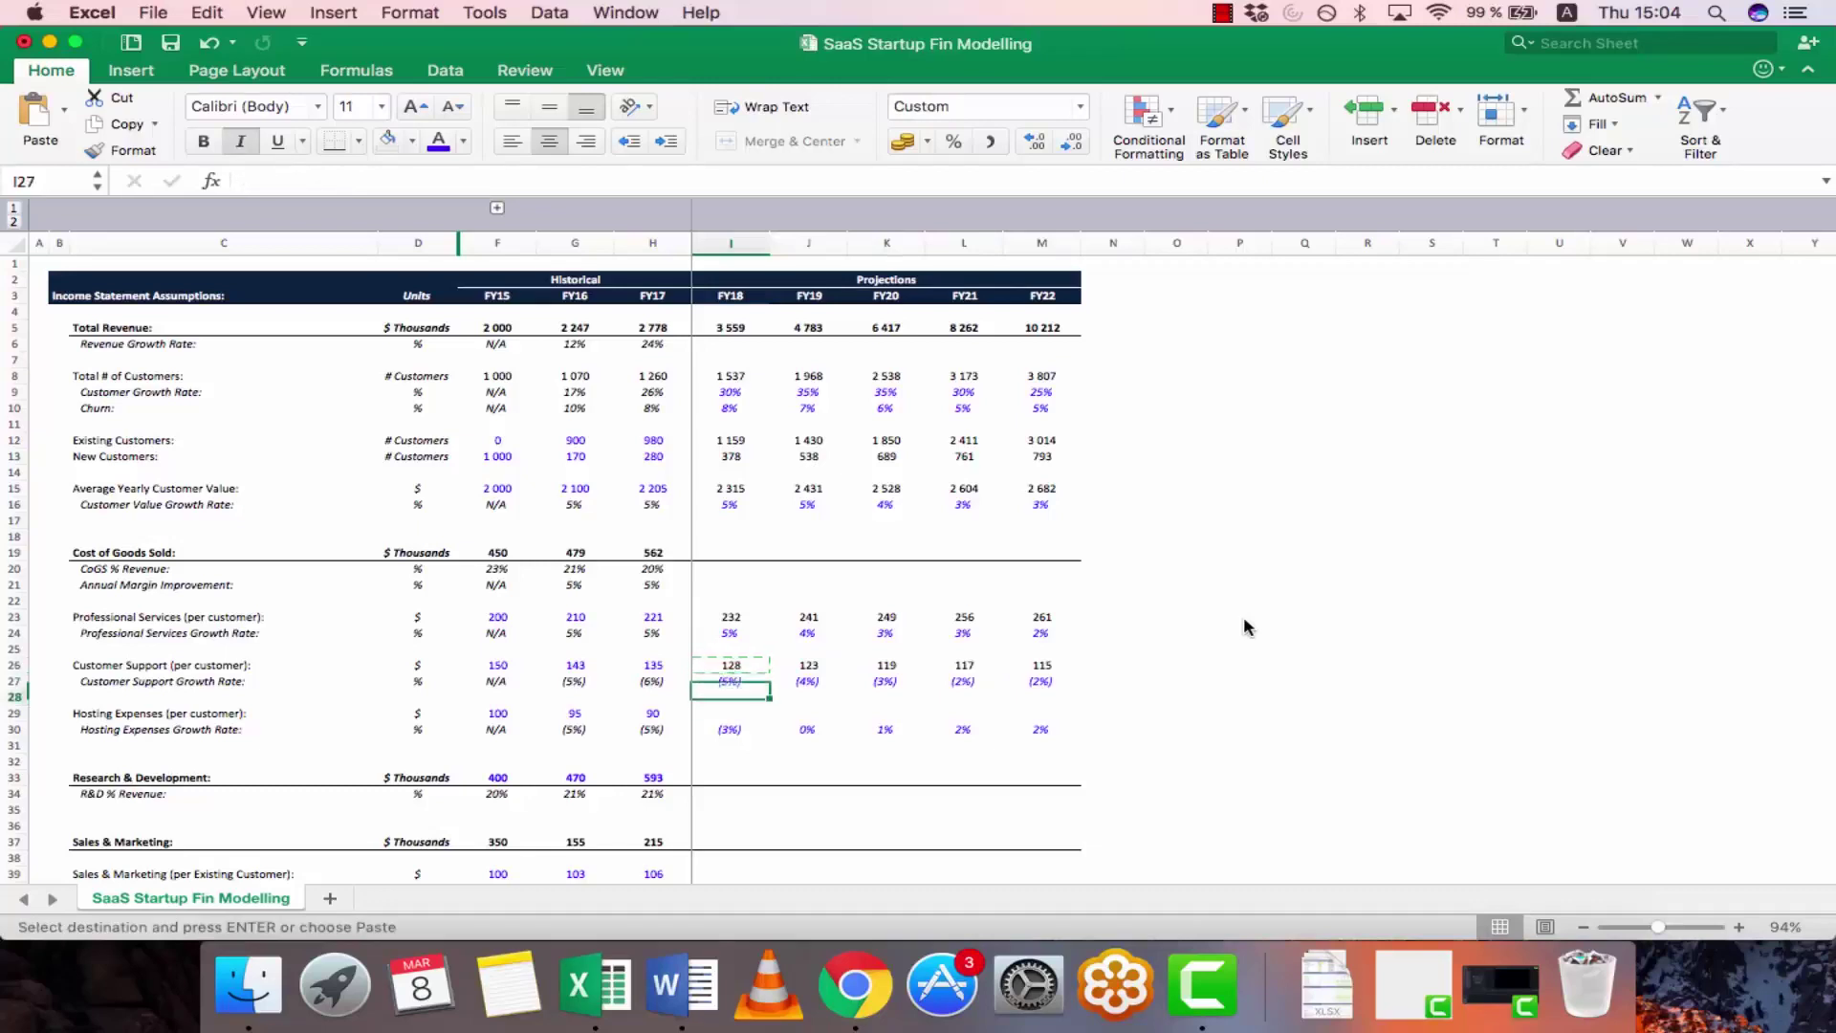
{"action": "key", "text": "Down"}
{"action": "key", "text": "Down"}
{"action": "key", "text": "Down"}
{"action": "key", "text": "super+v"}
{"action": "key", "text": "shift+Right"}
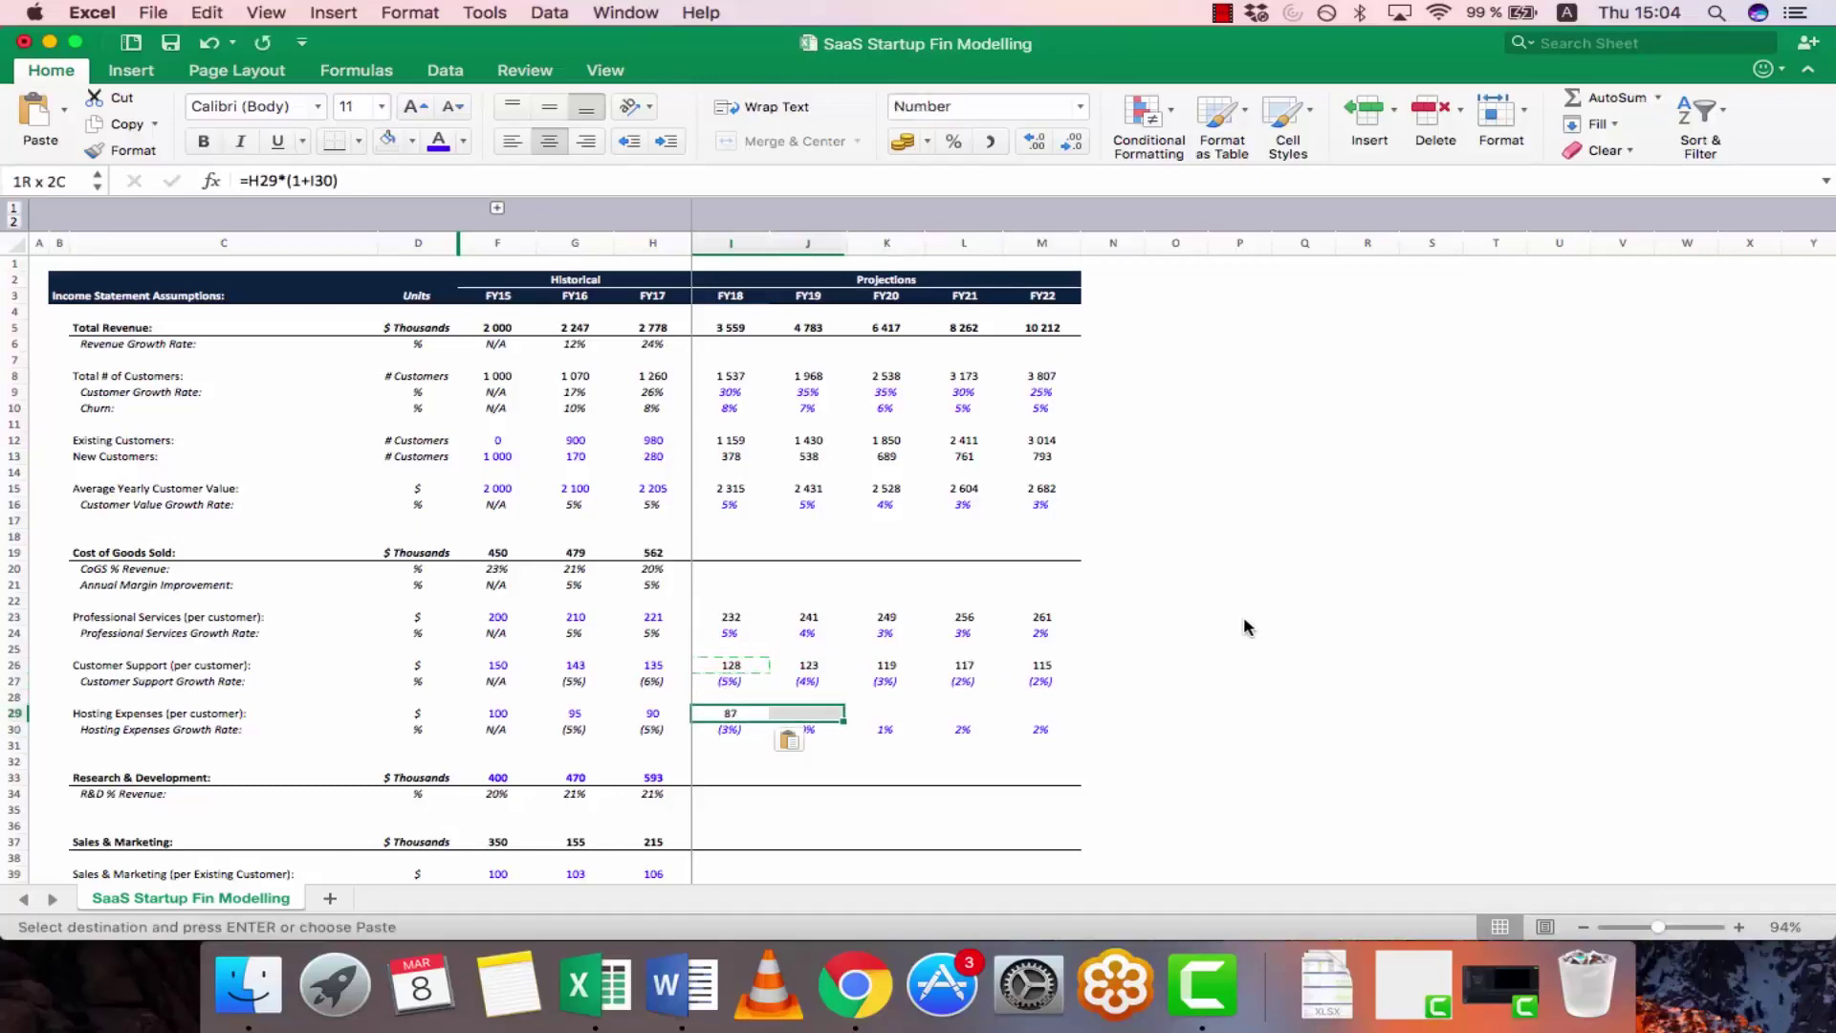
{"action": "key", "text": "Left"}
{"action": "key", "text": "Right"}
{"action": "key", "text": "super+c"}
{"action": "key", "text": "shift+Right"}
{"action": "key", "text": "shift+Right"}
{"action": "key", "text": "shift+Right"}
{"action": "key", "text": "shift+Right"}
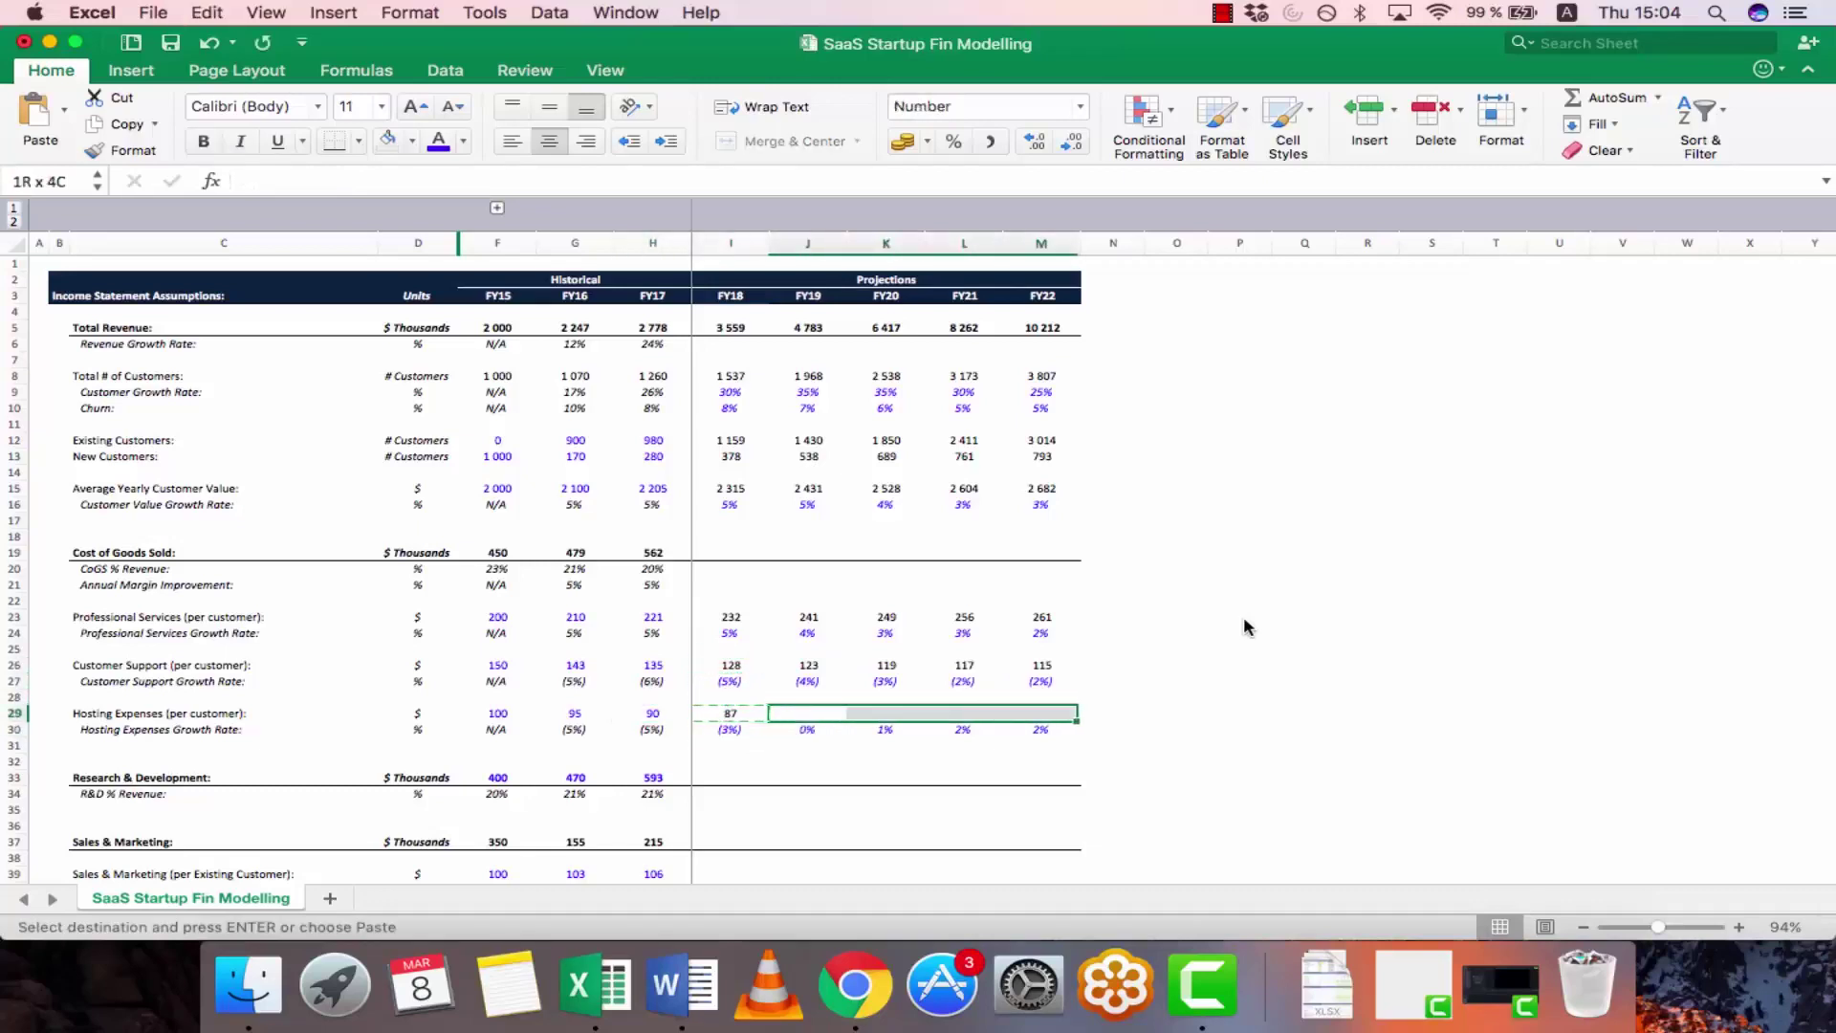
{"action": "key", "text": "super+v"}
- Copy the FY17 CoGS % revenue and annual margin improvement formulas in H20:H21 across FY18 through FY22
{"action": "key", "text": "Up"}
{"action": "key", "text": "Up"}
{"action": "key", "text": "Up"}
{"action": "key", "text": "Up"}
{"action": "key", "text": "Up"}
{"action": "key", "text": "Up"}
{"action": "key", "text": "Up"}
{"action": "key", "text": "Up"}
{"action": "key", "text": "Up"}
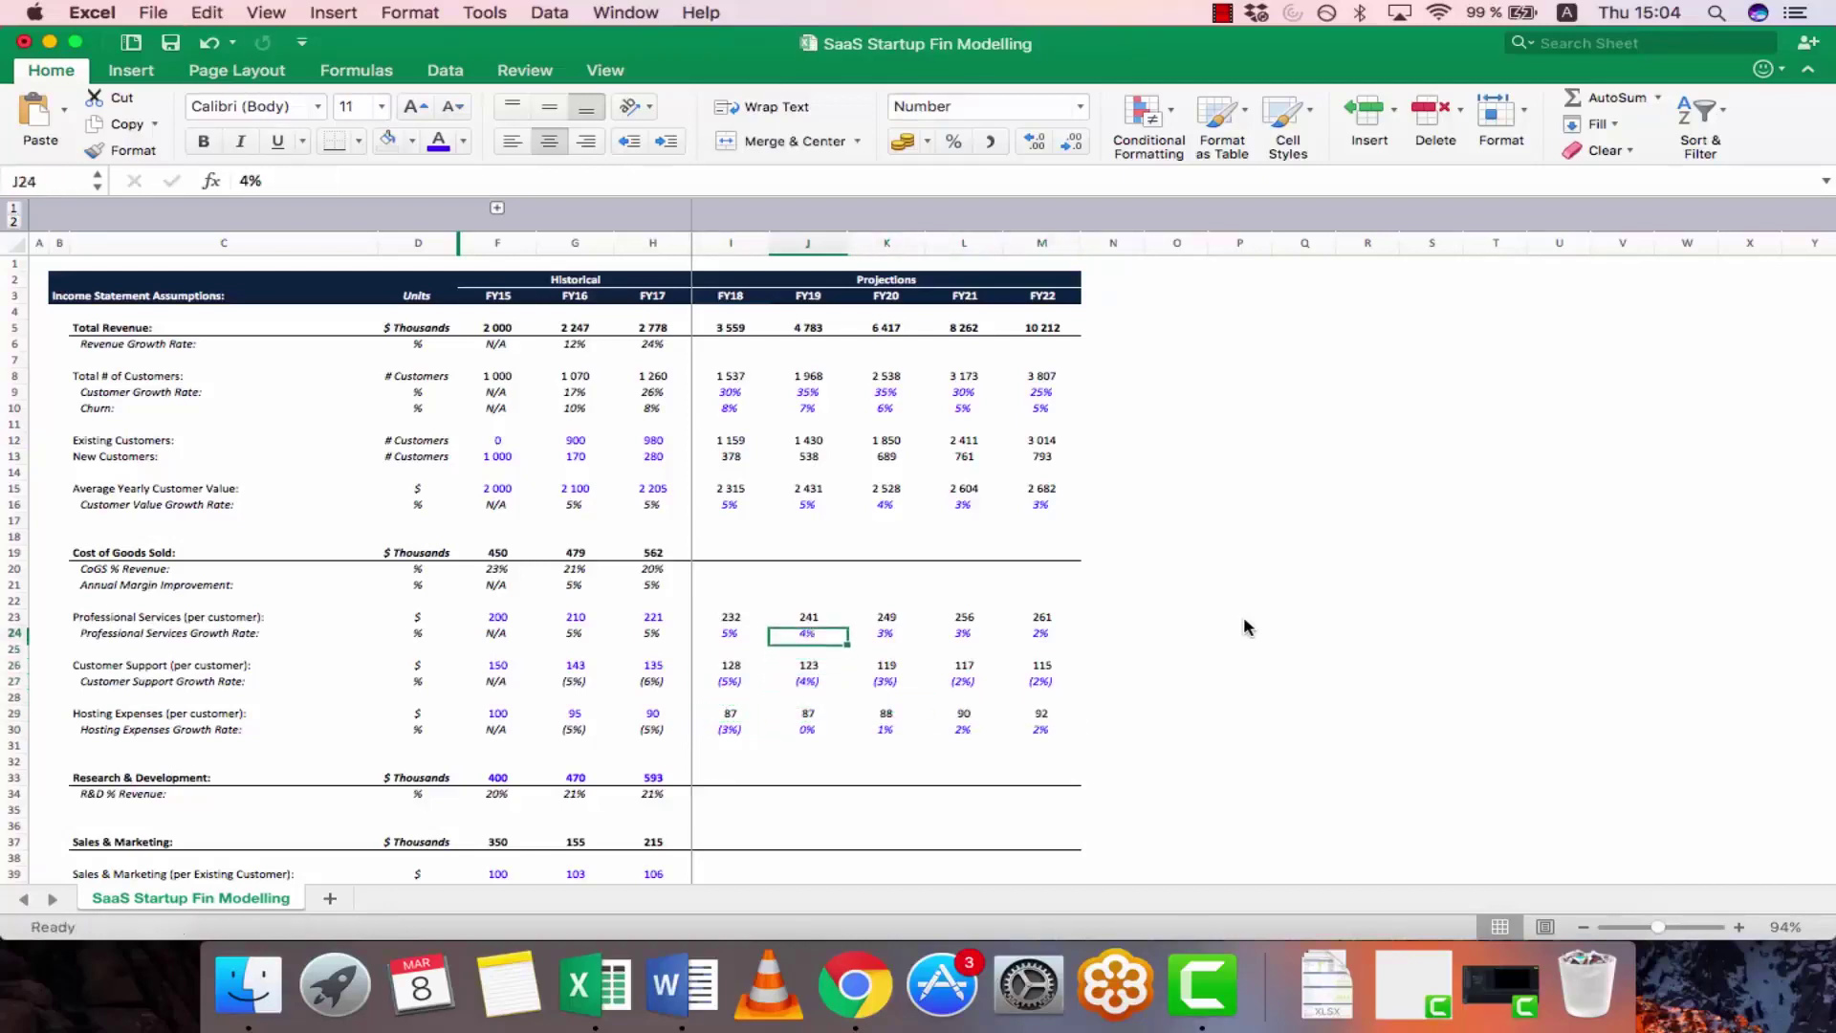
{"action": "key", "text": "Left"}
{"action": "key", "text": "Up"}
{"action": "key", "text": "super+b"}
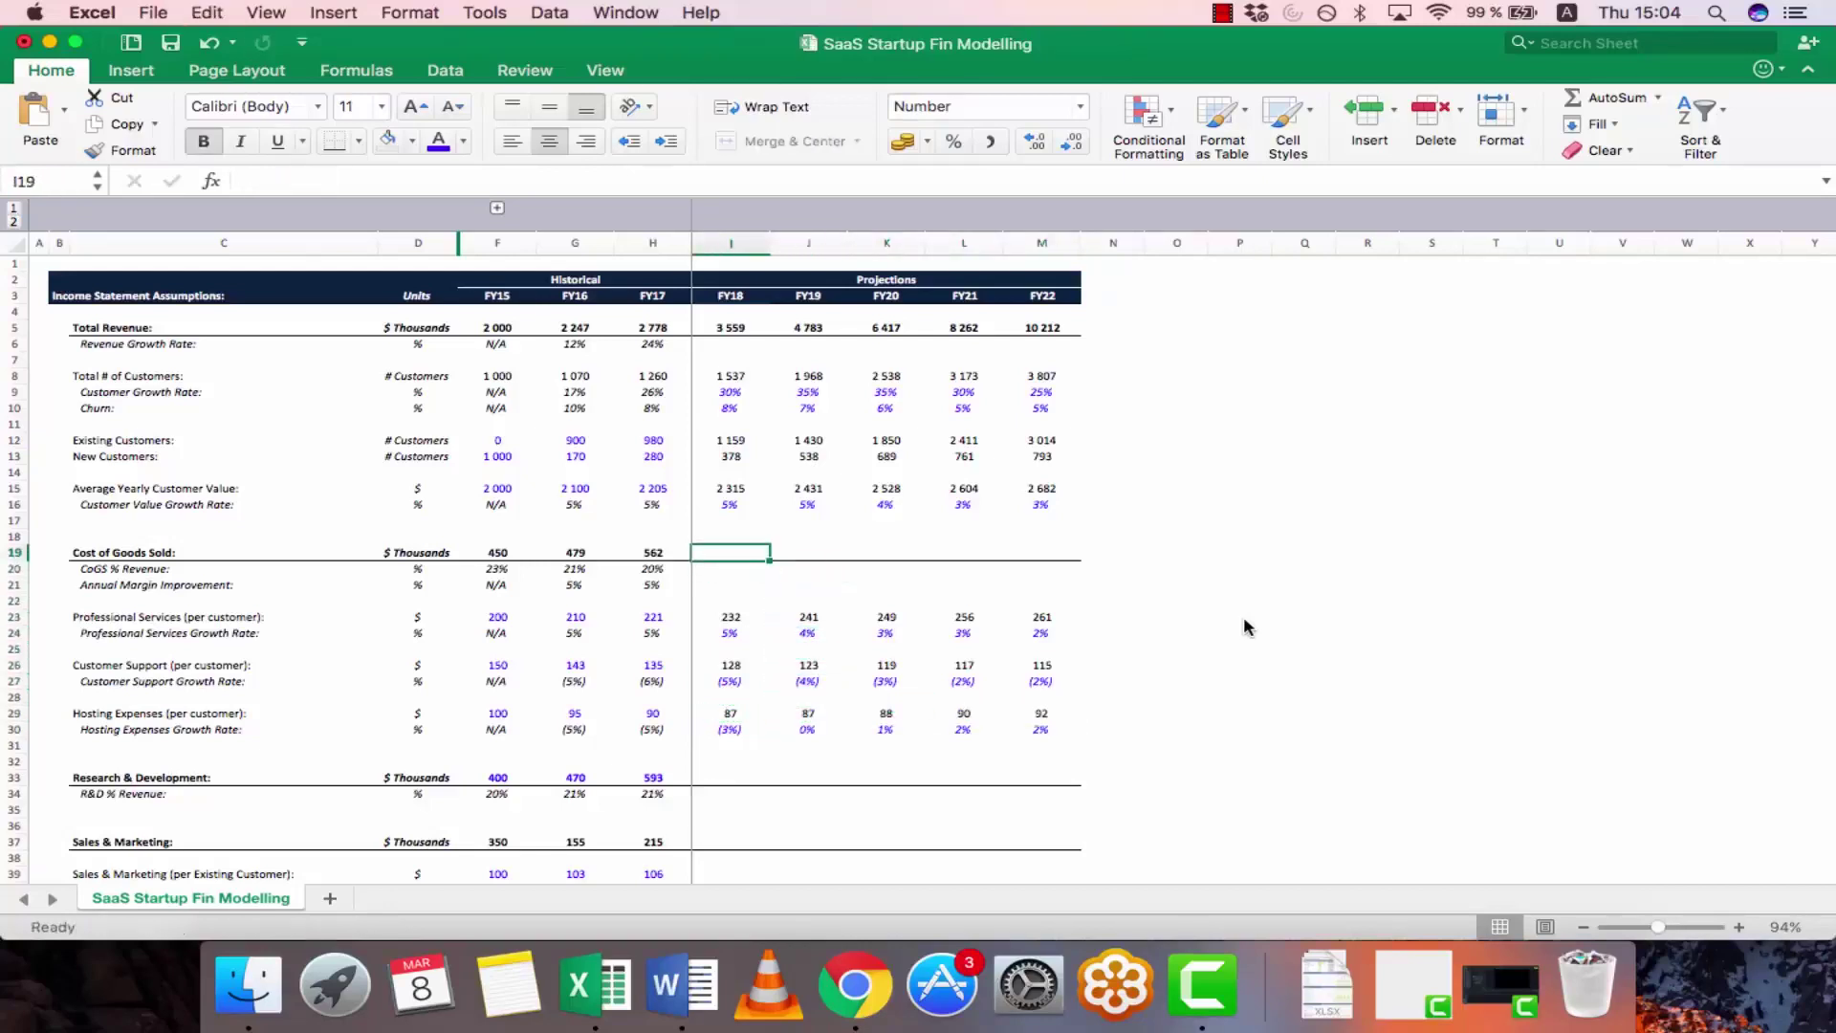
{"action": "key", "text": "Down"}
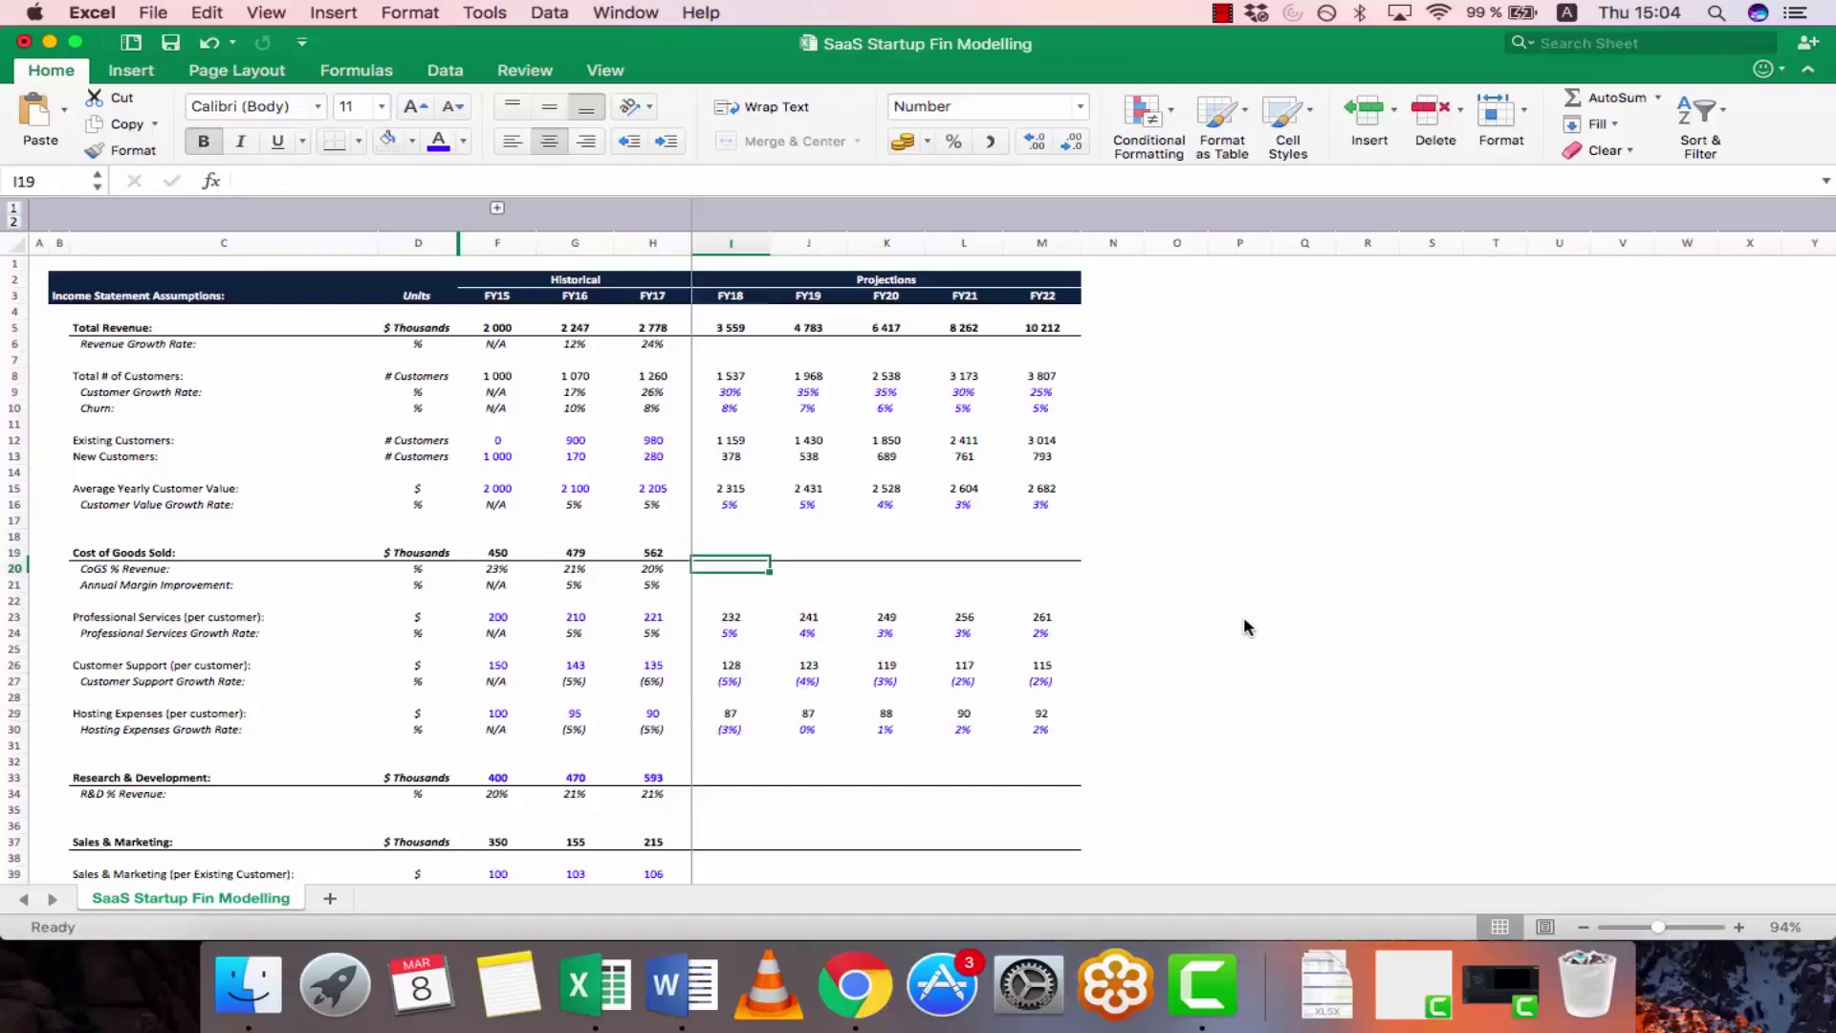
{"action": "key", "text": "Left"}
{"action": "key", "text": "Down"}
{"action": "key", "text": "Up"}
{"action": "key", "text": "shift+Down"}
{"action": "key", "text": "super+c"}
{"action": "key", "text": "shift+Right"}
{"action": "key", "text": "shift+Right"}
{"action": "key", "text": "shift+Right"}
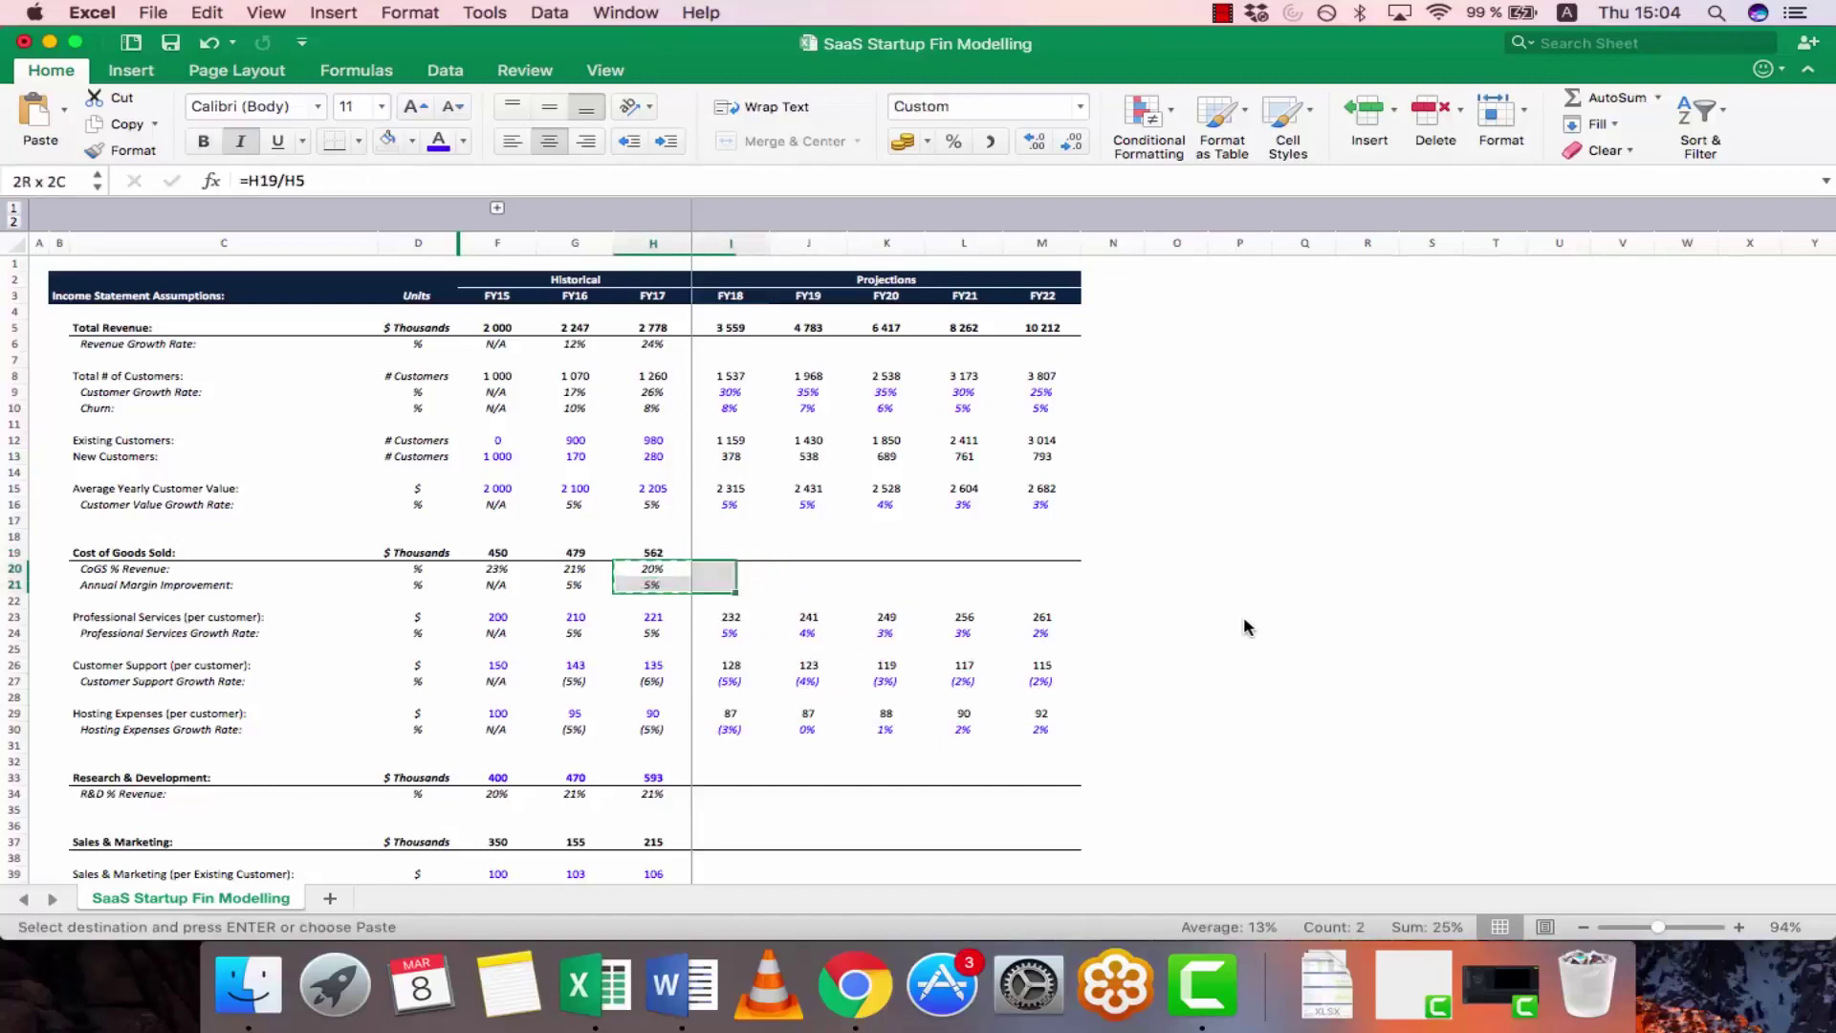
{"action": "key", "text": "shift+Right"}
{"action": "key", "text": "shift+Right"}
{"action": "key", "text": "super+v"}
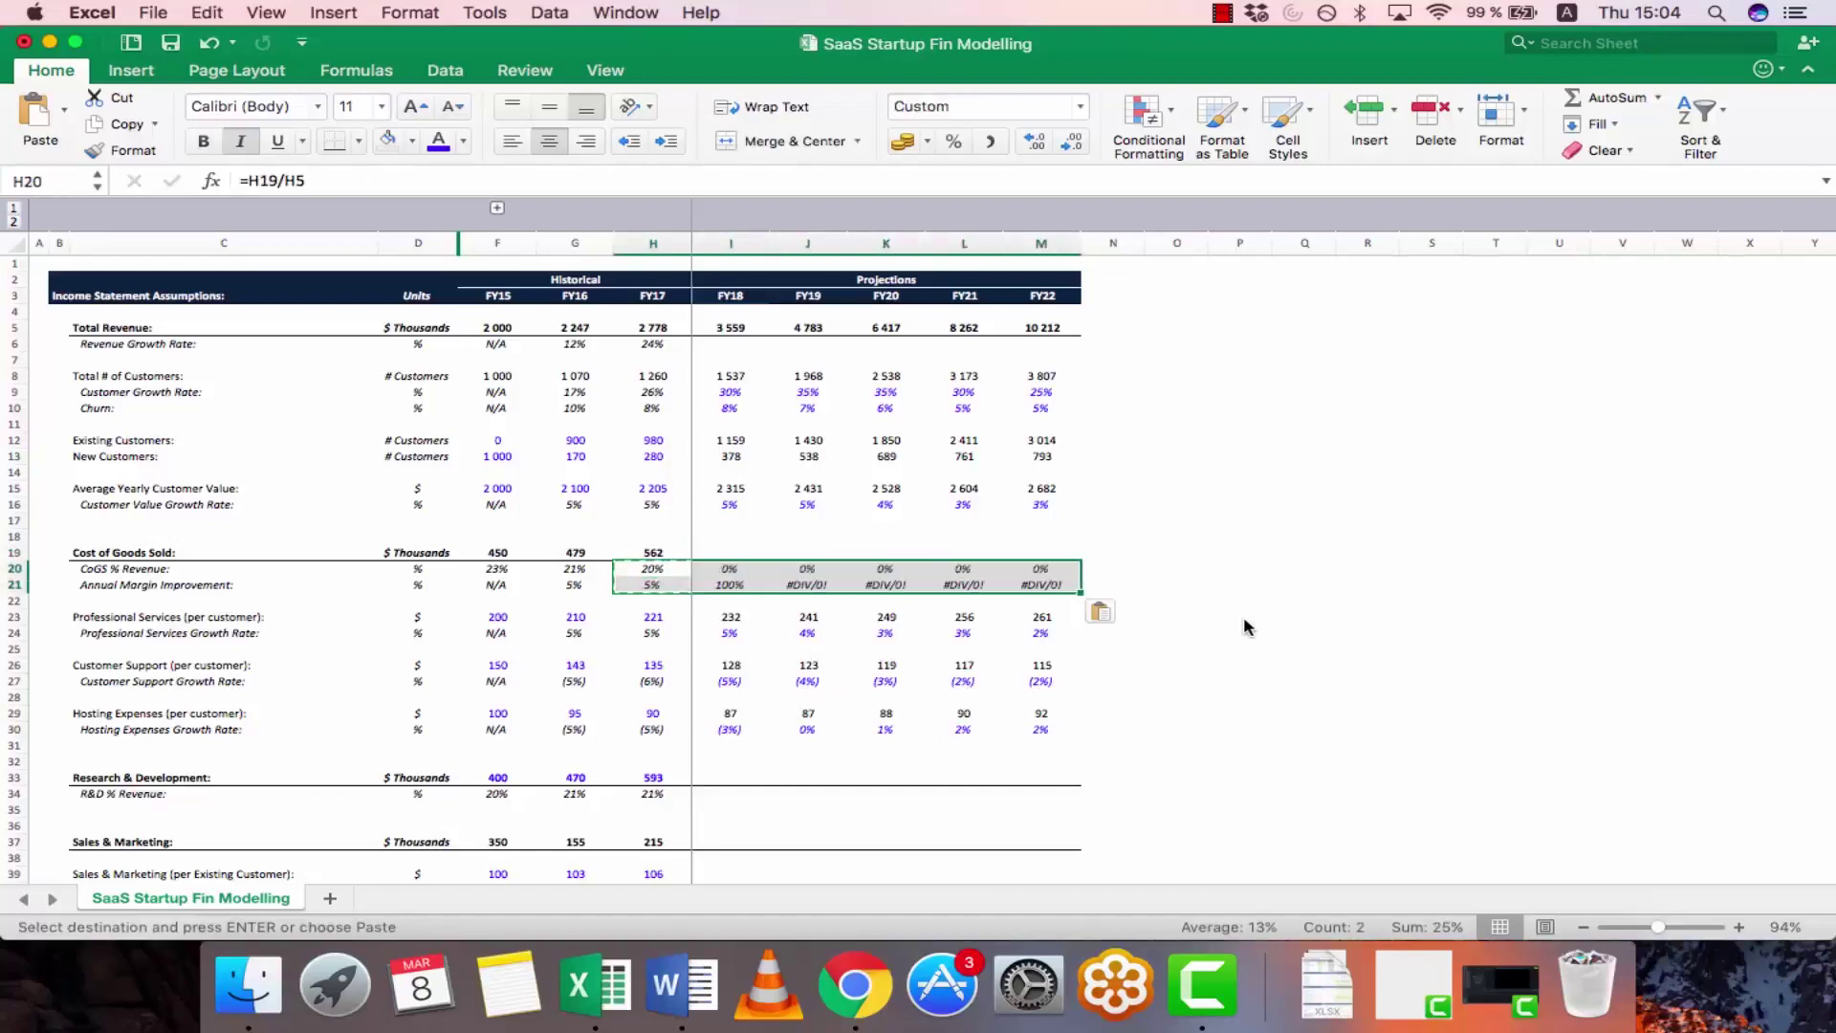
- Check which cells the FY17 cost of goods sold formula in H19 references
{"action": "key", "text": "Left"}
{"action": "key", "text": "Left"}
{"action": "key", "text": "Right"}
{"action": "key", "text": "Right"}
{"action": "key", "text": "Up"}
{"action": "key", "text": "Escape"}
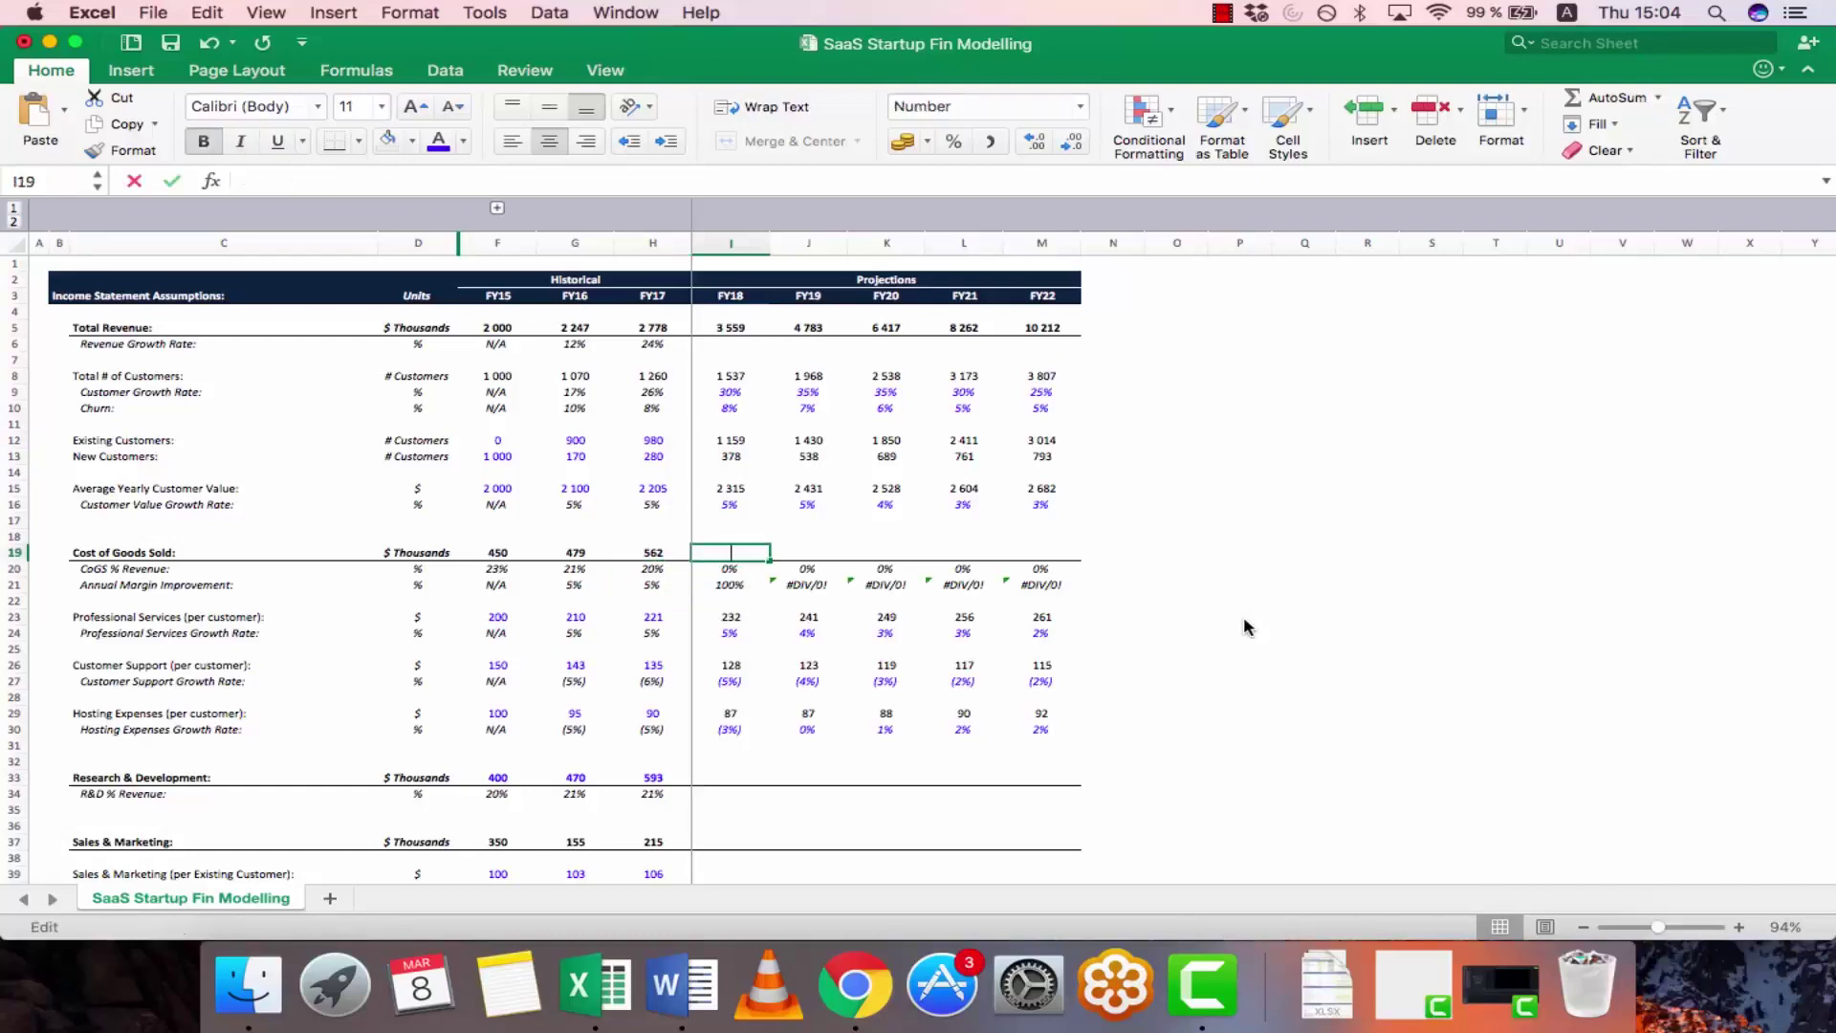
{"action": "key", "text": "Left"}
{"action": "key", "text": "F2"}
{"action": "key", "text": "Escape"}
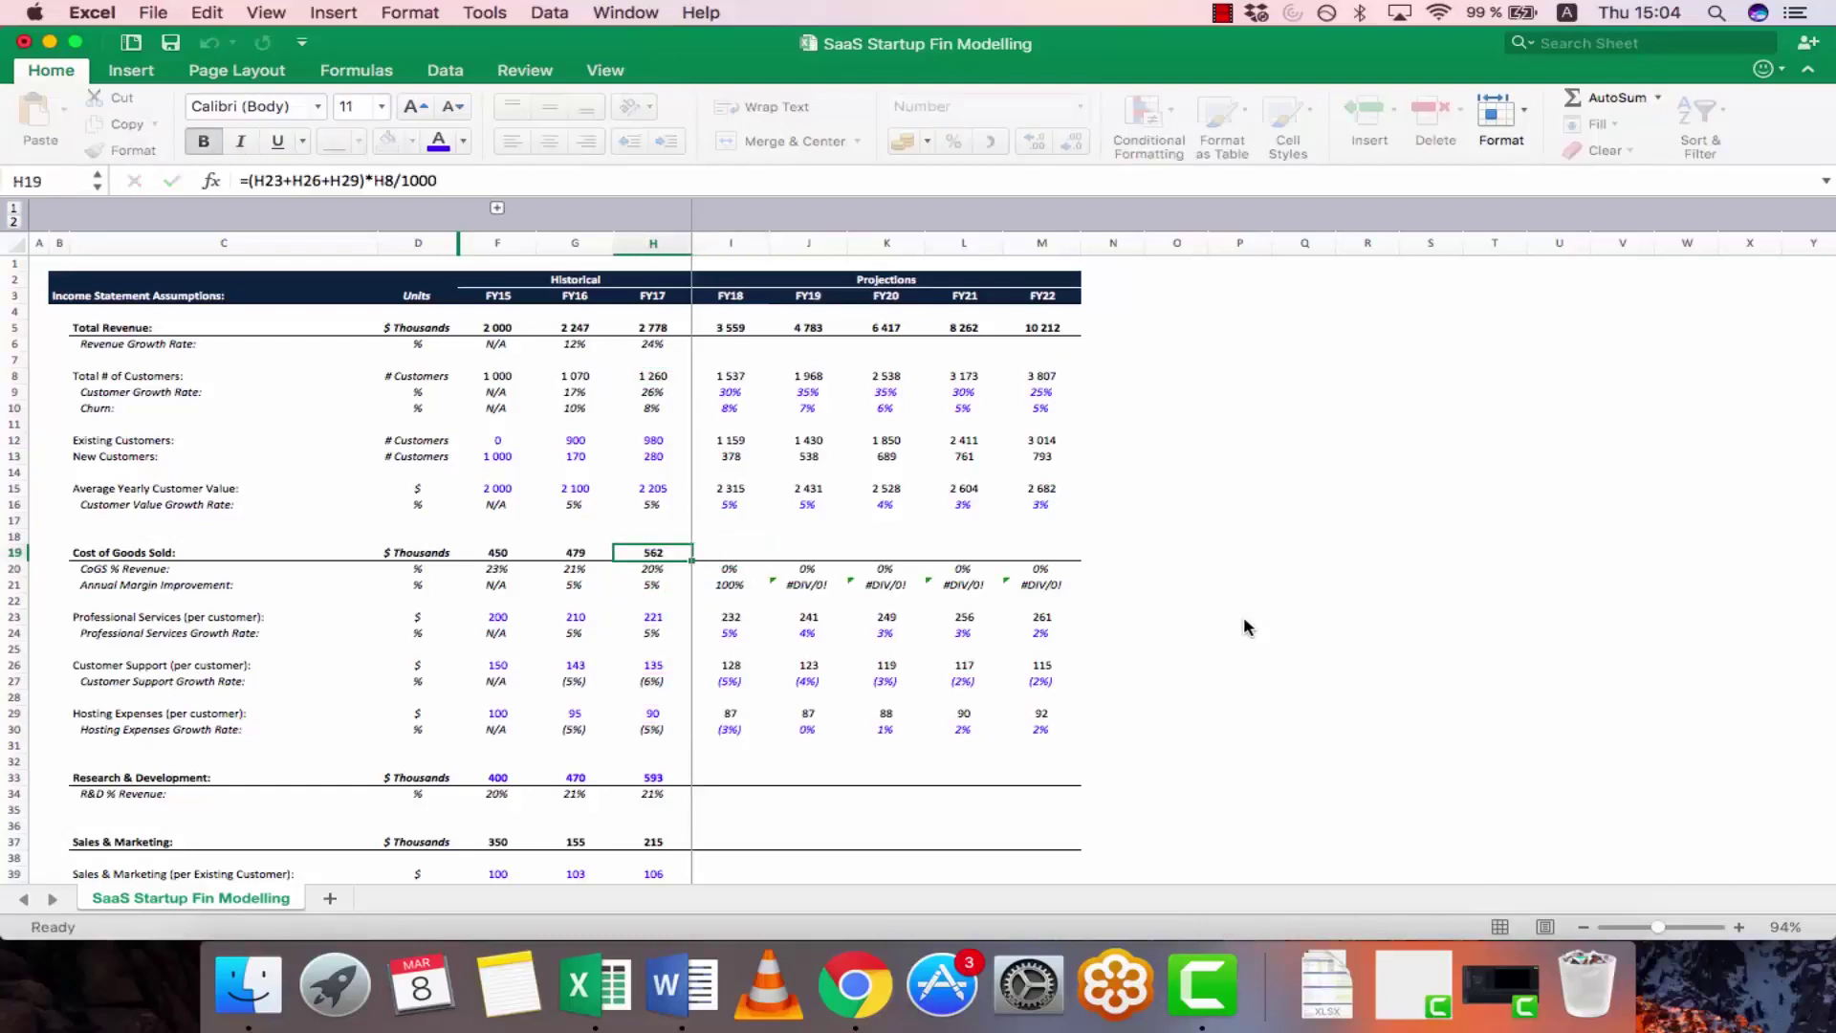
- Copy the FY17 cost of goods sold formula in H19 across FY18 through FY22
{"action": "key", "text": "super+c"}
{"action": "key", "text": "shift+Right"}
{"action": "key", "text": "shift+Right"}
{"action": "key", "text": "shift+Right"}
{"action": "key", "text": "shift+Right"}
{"action": "key", "text": "shift+Right"}
{"action": "key", "text": "super+v"}
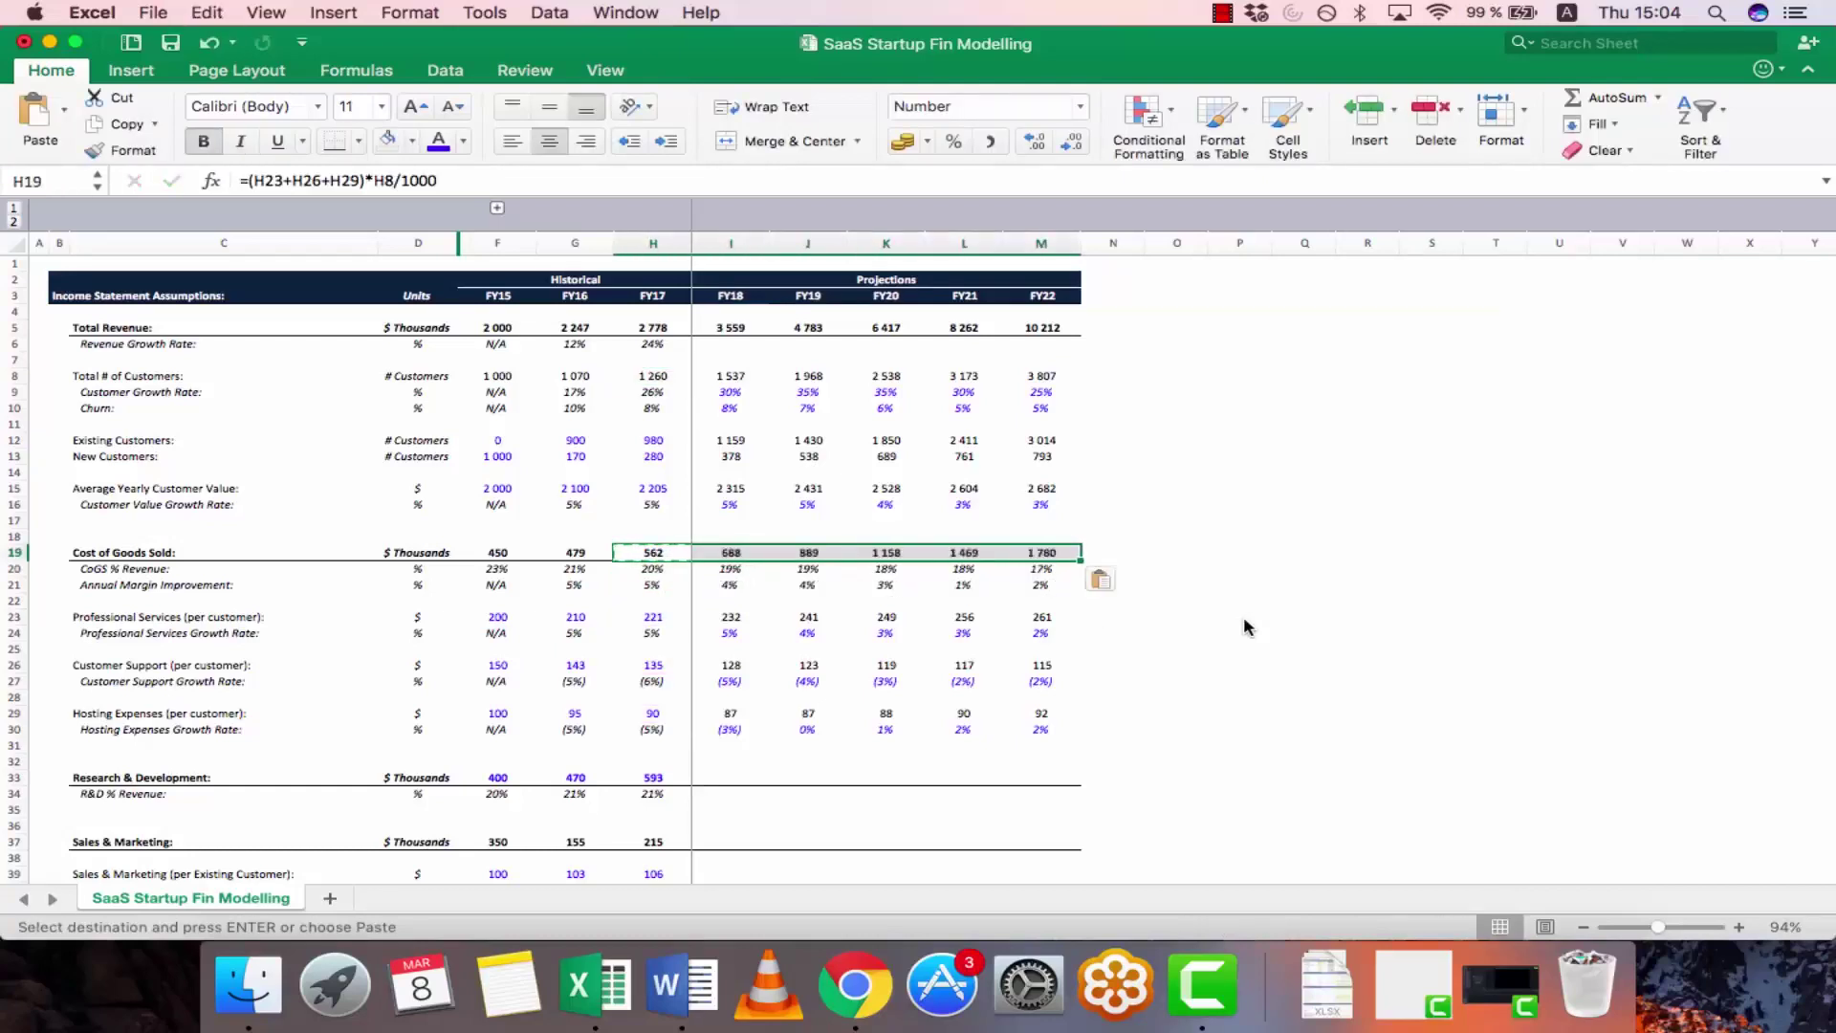
{"action": "key", "text": "Escape"}
- Review the projected CoGS % revenue and annual margin improvement formulas in rows 20 and 21, and the customer support formula in row 26
{"action": "key", "text": "Down"}
{"action": "key", "text": "Right"}
{"action": "key", "text": "F2"}
{"action": "key", "text": "Escape"}
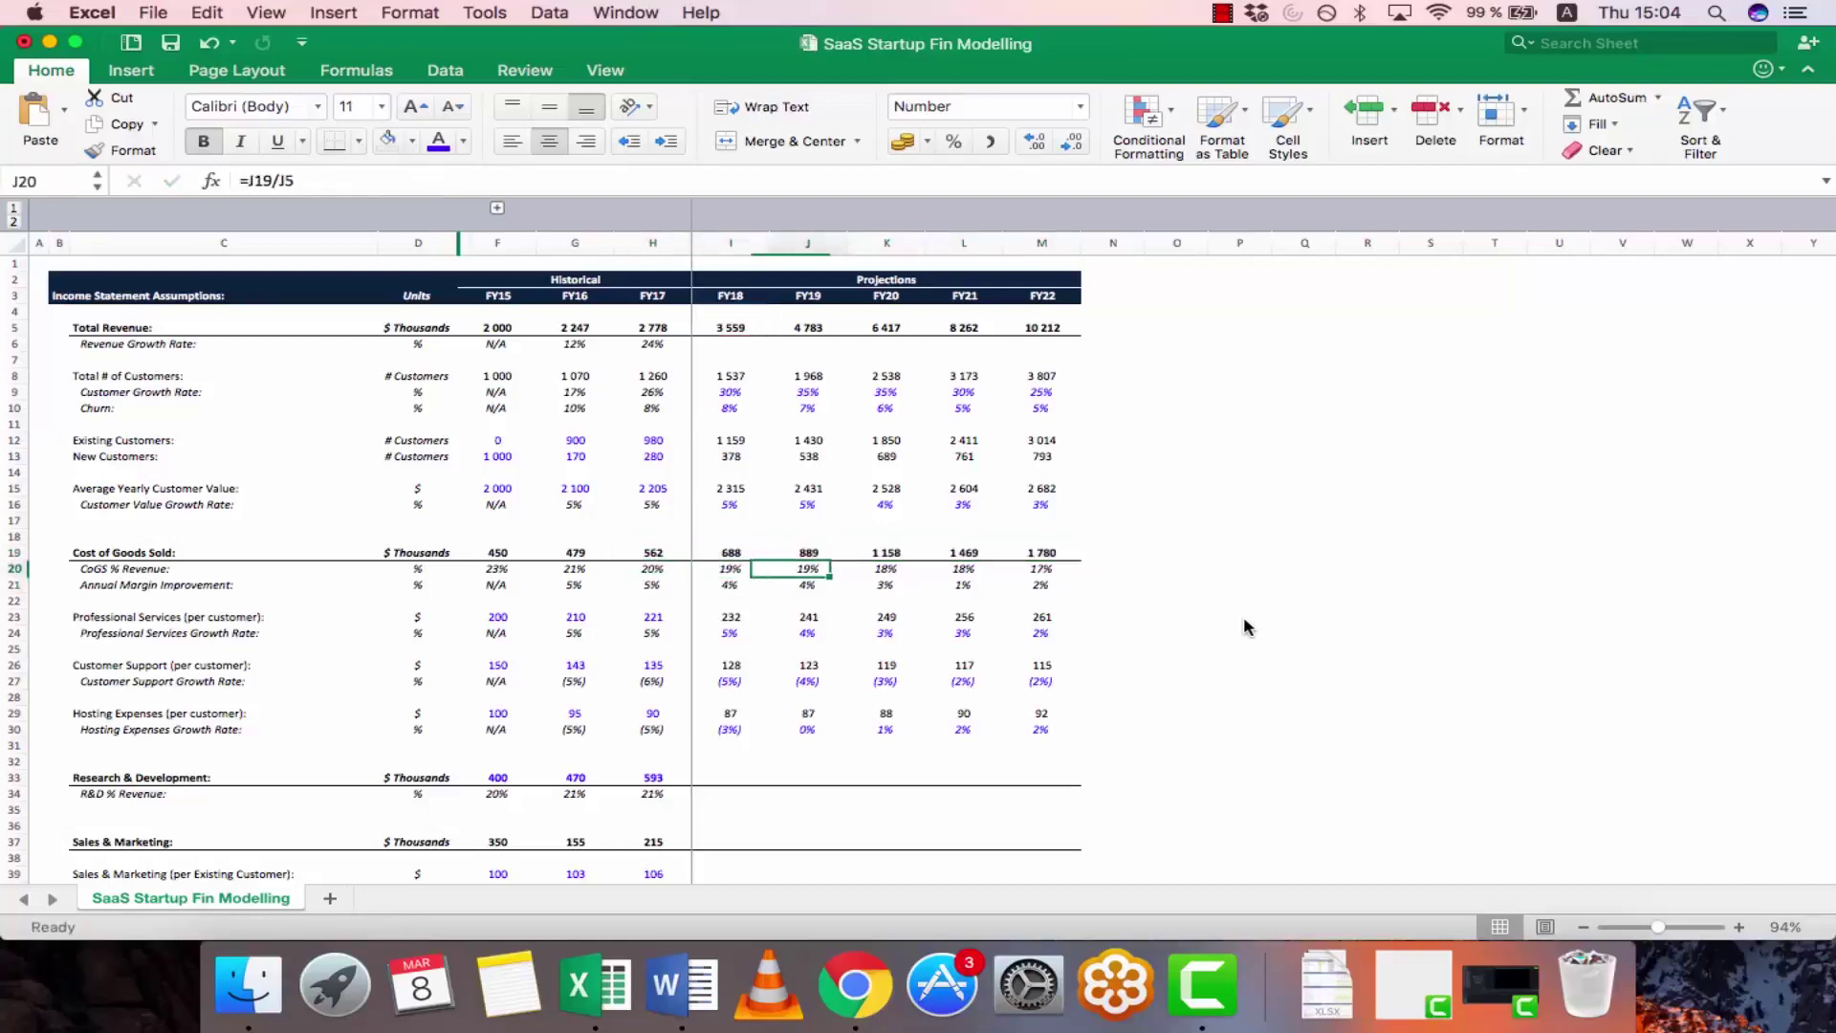
{"action": "key", "text": "Right"}
{"action": "key", "text": "Right"}
{"action": "key", "text": "Right"}
{"action": "key", "text": "Right"}
{"action": "key", "text": "Down"}
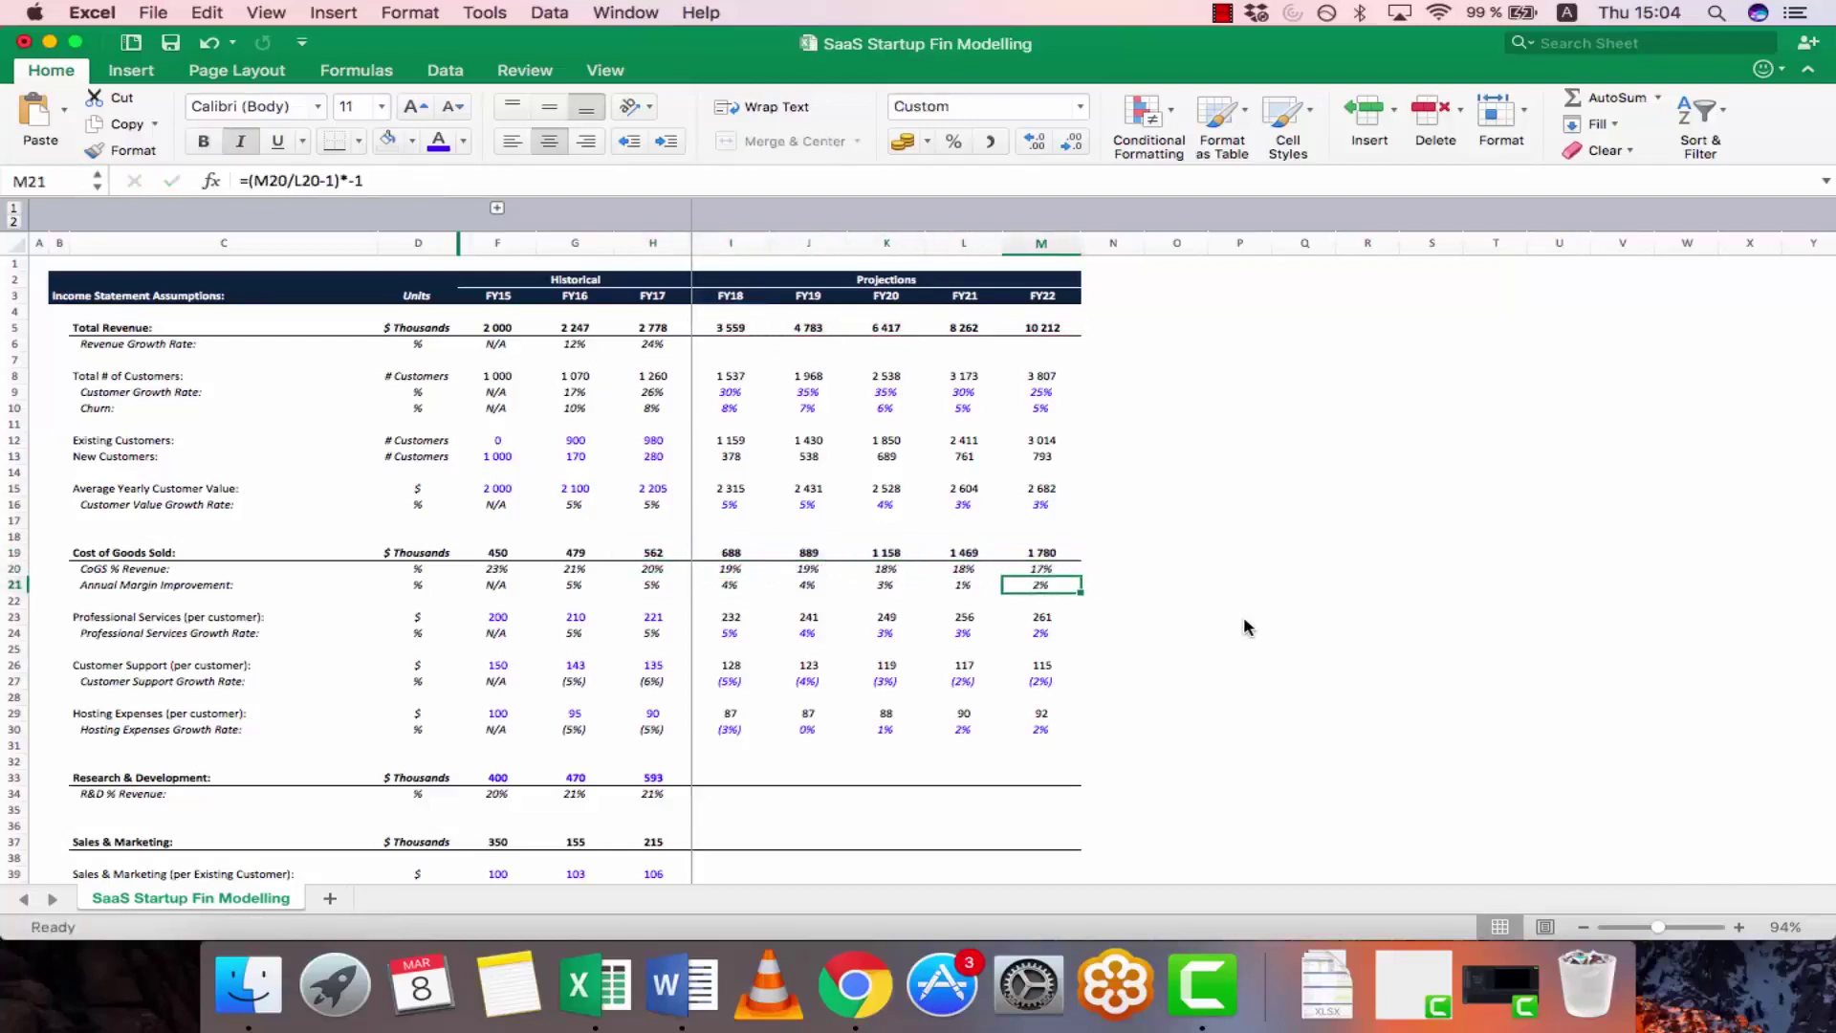
{"action": "key", "text": "Down"}
{"action": "key", "text": "Down"}
{"action": "key", "text": "Down"}
{"action": "key", "text": "Down"}
{"action": "key", "text": "Down"}
{"action": "key", "text": "Left"}
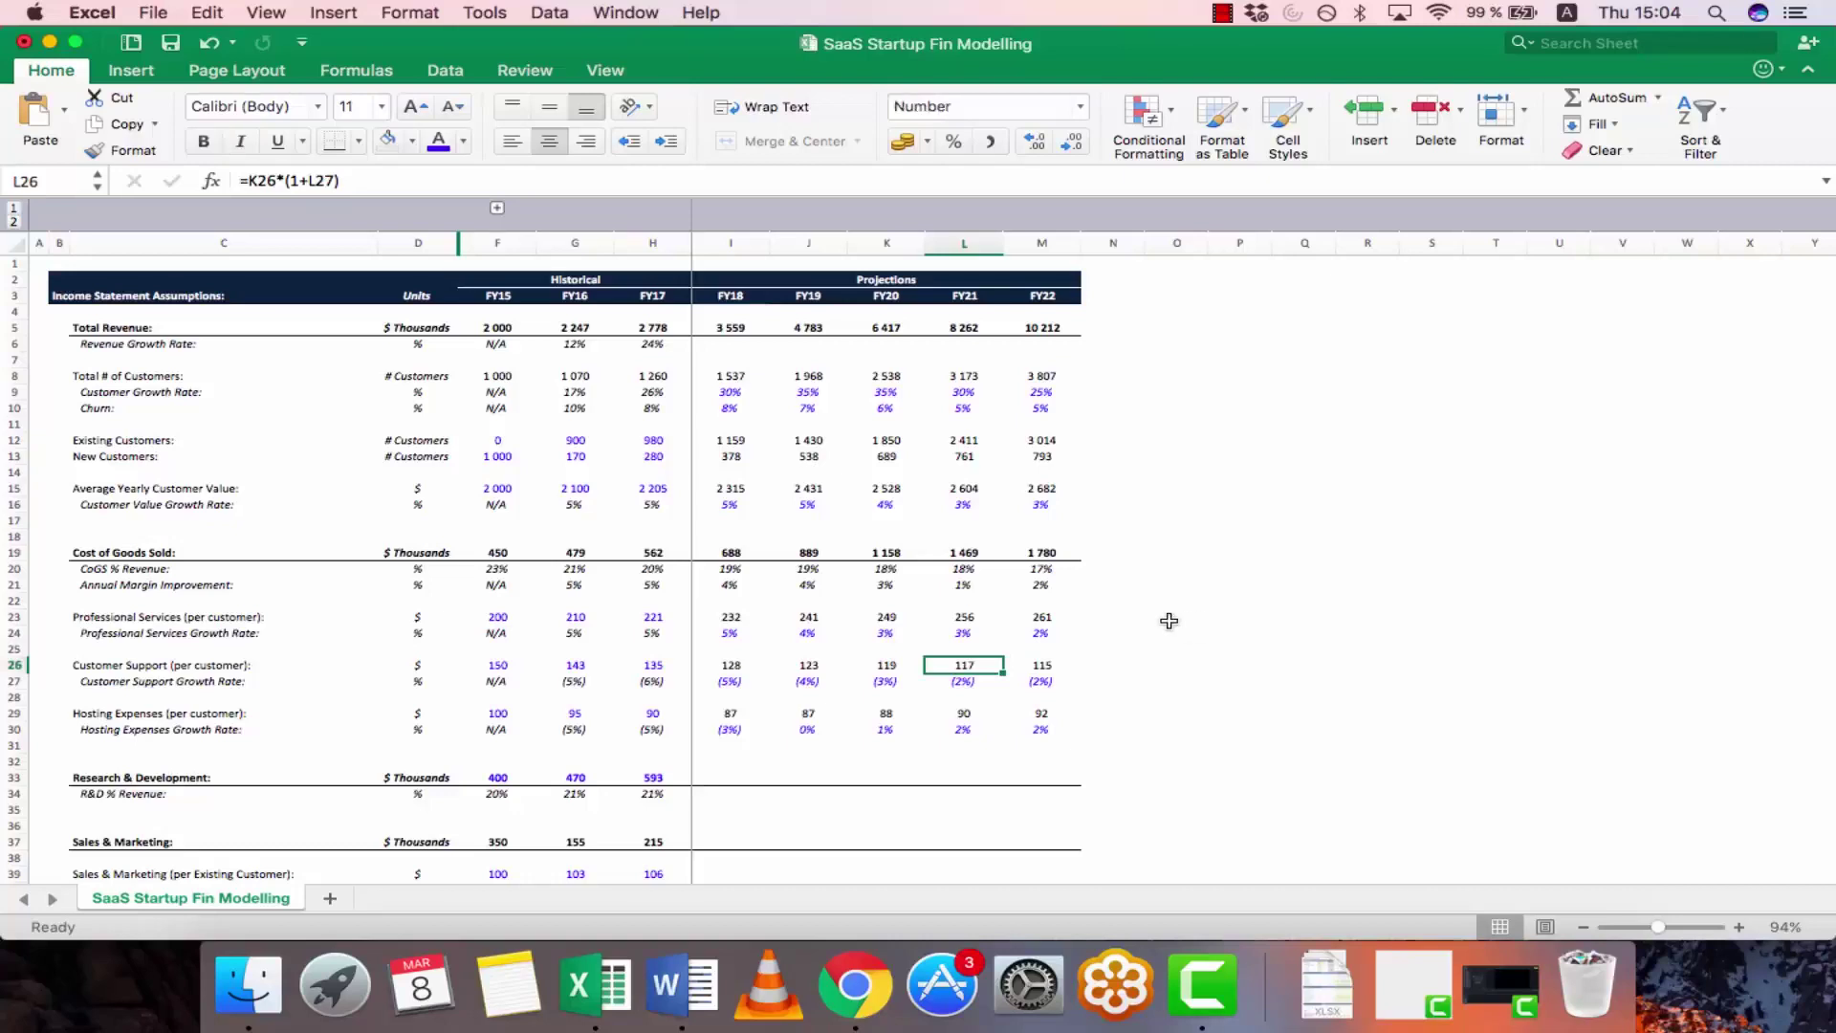
- Set the FY18 R&D % revenue assumption in I34 to 20%
{"action": "scroll", "coordinate": [1168, 621], "scroll_direction": "down", "scroll_amount": 3}
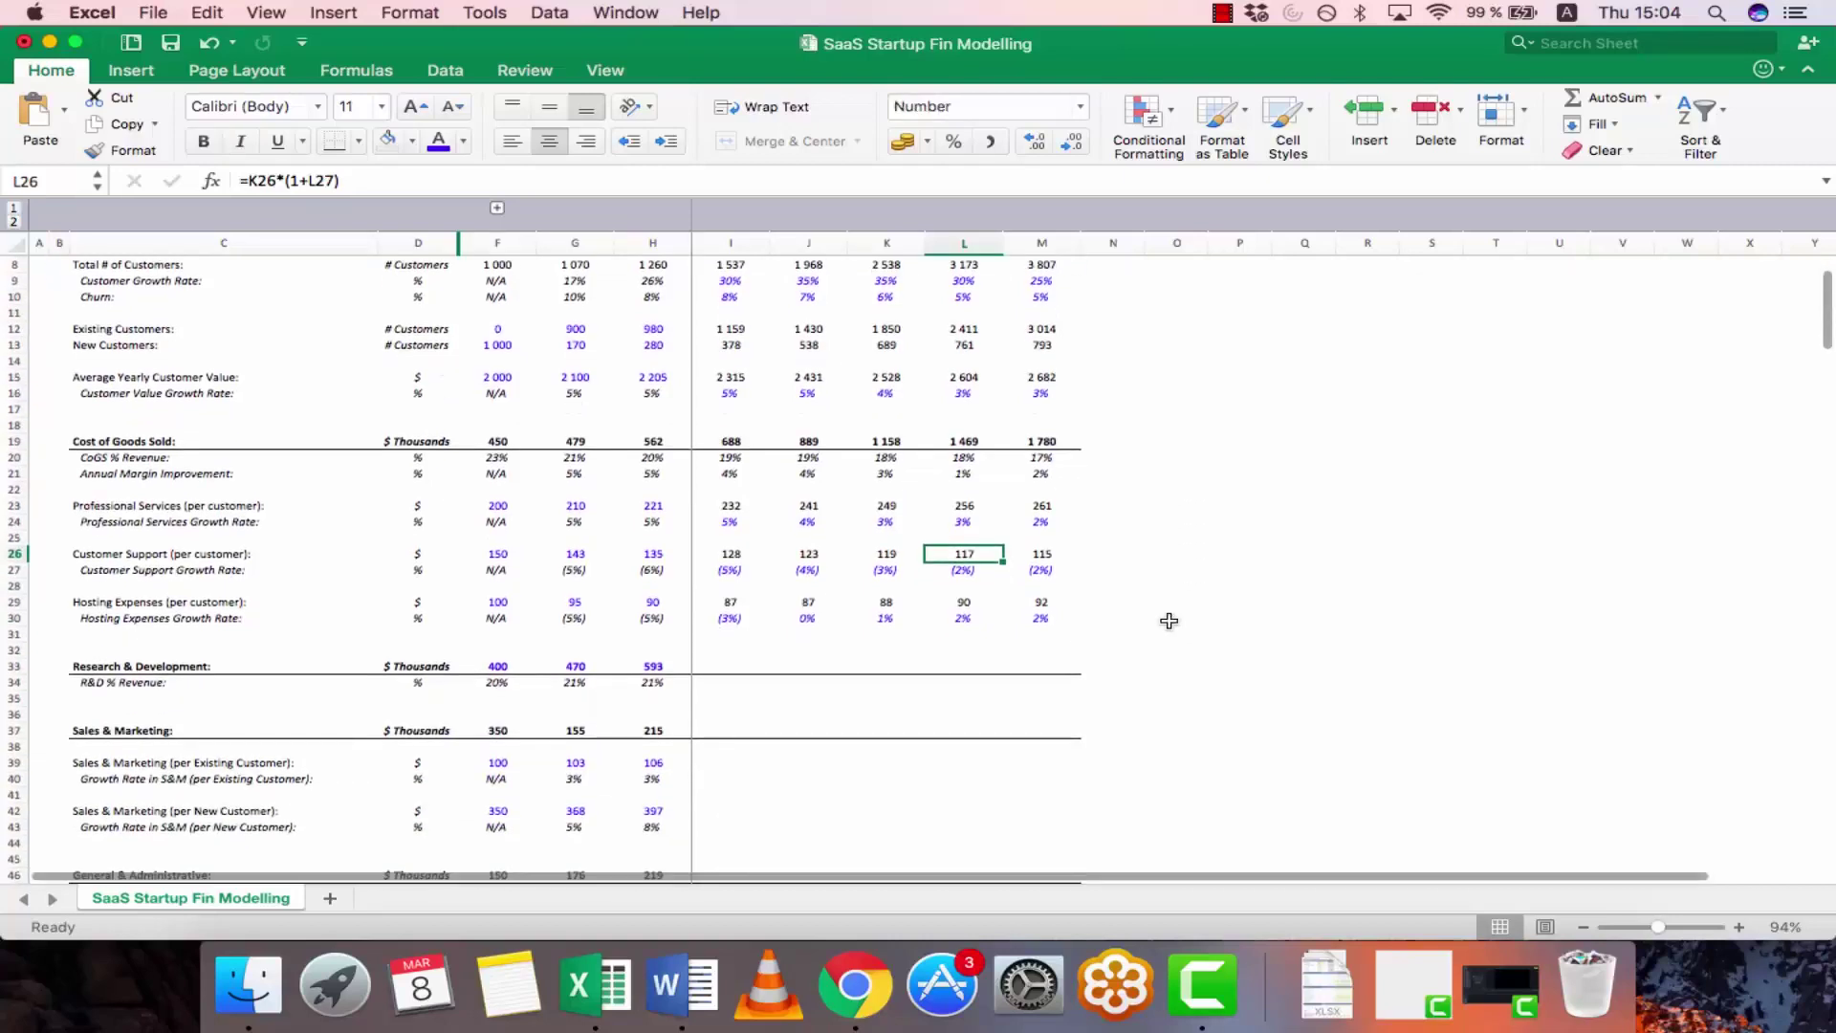
{"action": "key", "text": "Down"}
{"action": "key", "text": "Down"}
{"action": "key", "text": "Down"}
{"action": "key", "text": "Down"}
{"action": "key", "text": "Down"}
{"action": "key", "text": "Down"}
{"action": "key", "text": "Down"}
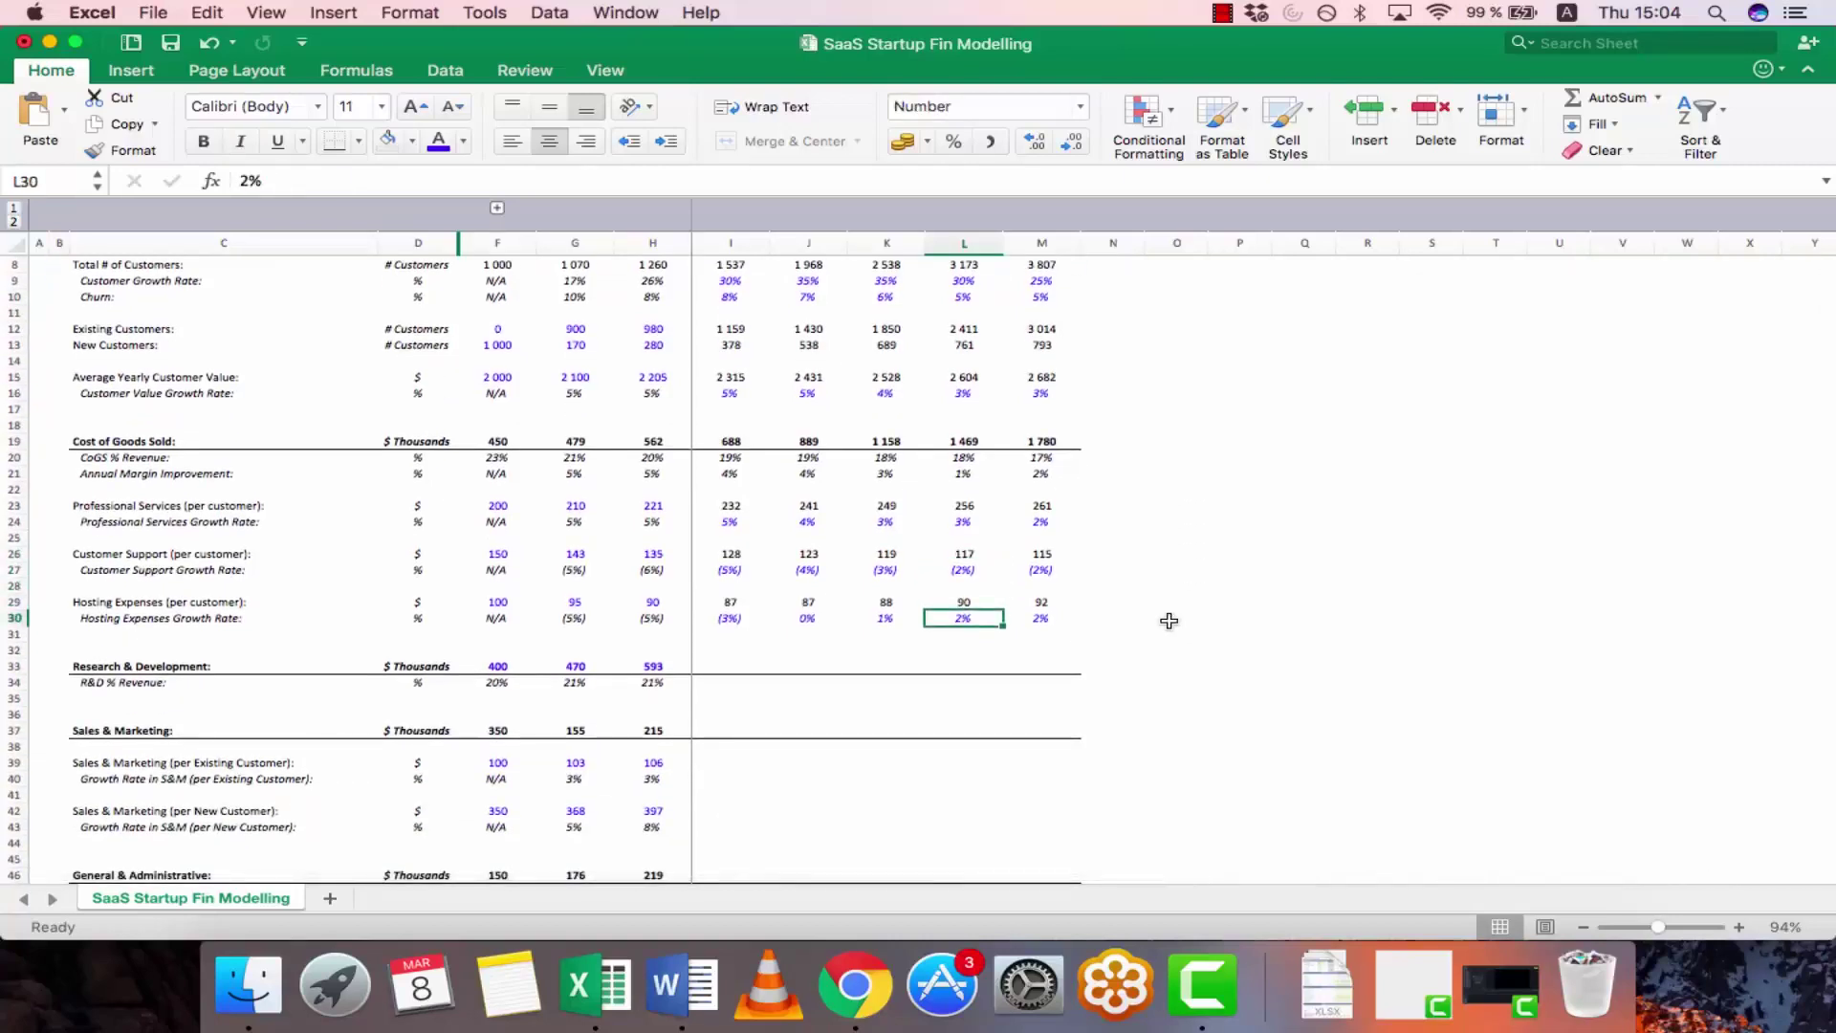
{"action": "key", "text": "Left"}
{"action": "key", "text": "Left"}
{"action": "key", "text": "Left"}
{"action": "key", "text": "Down"}
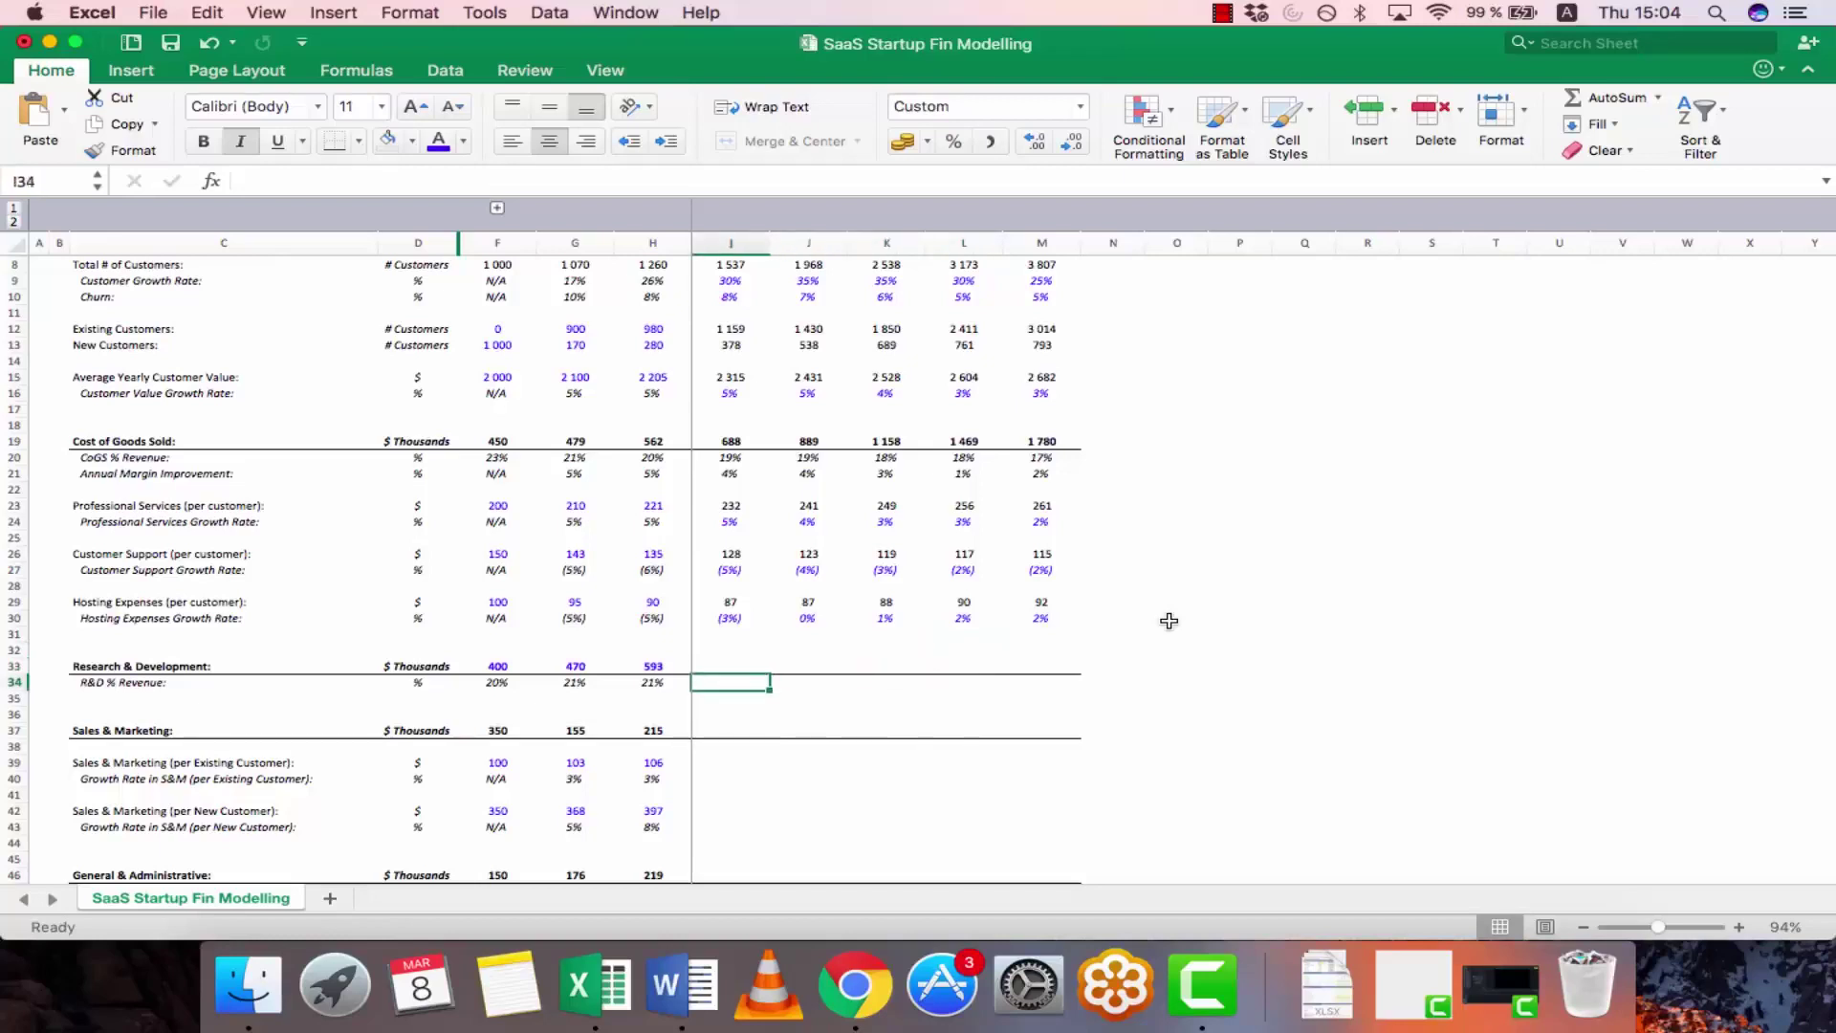
{"action": "type", "text": "20"}
{"action": "key", "text": "Right"}
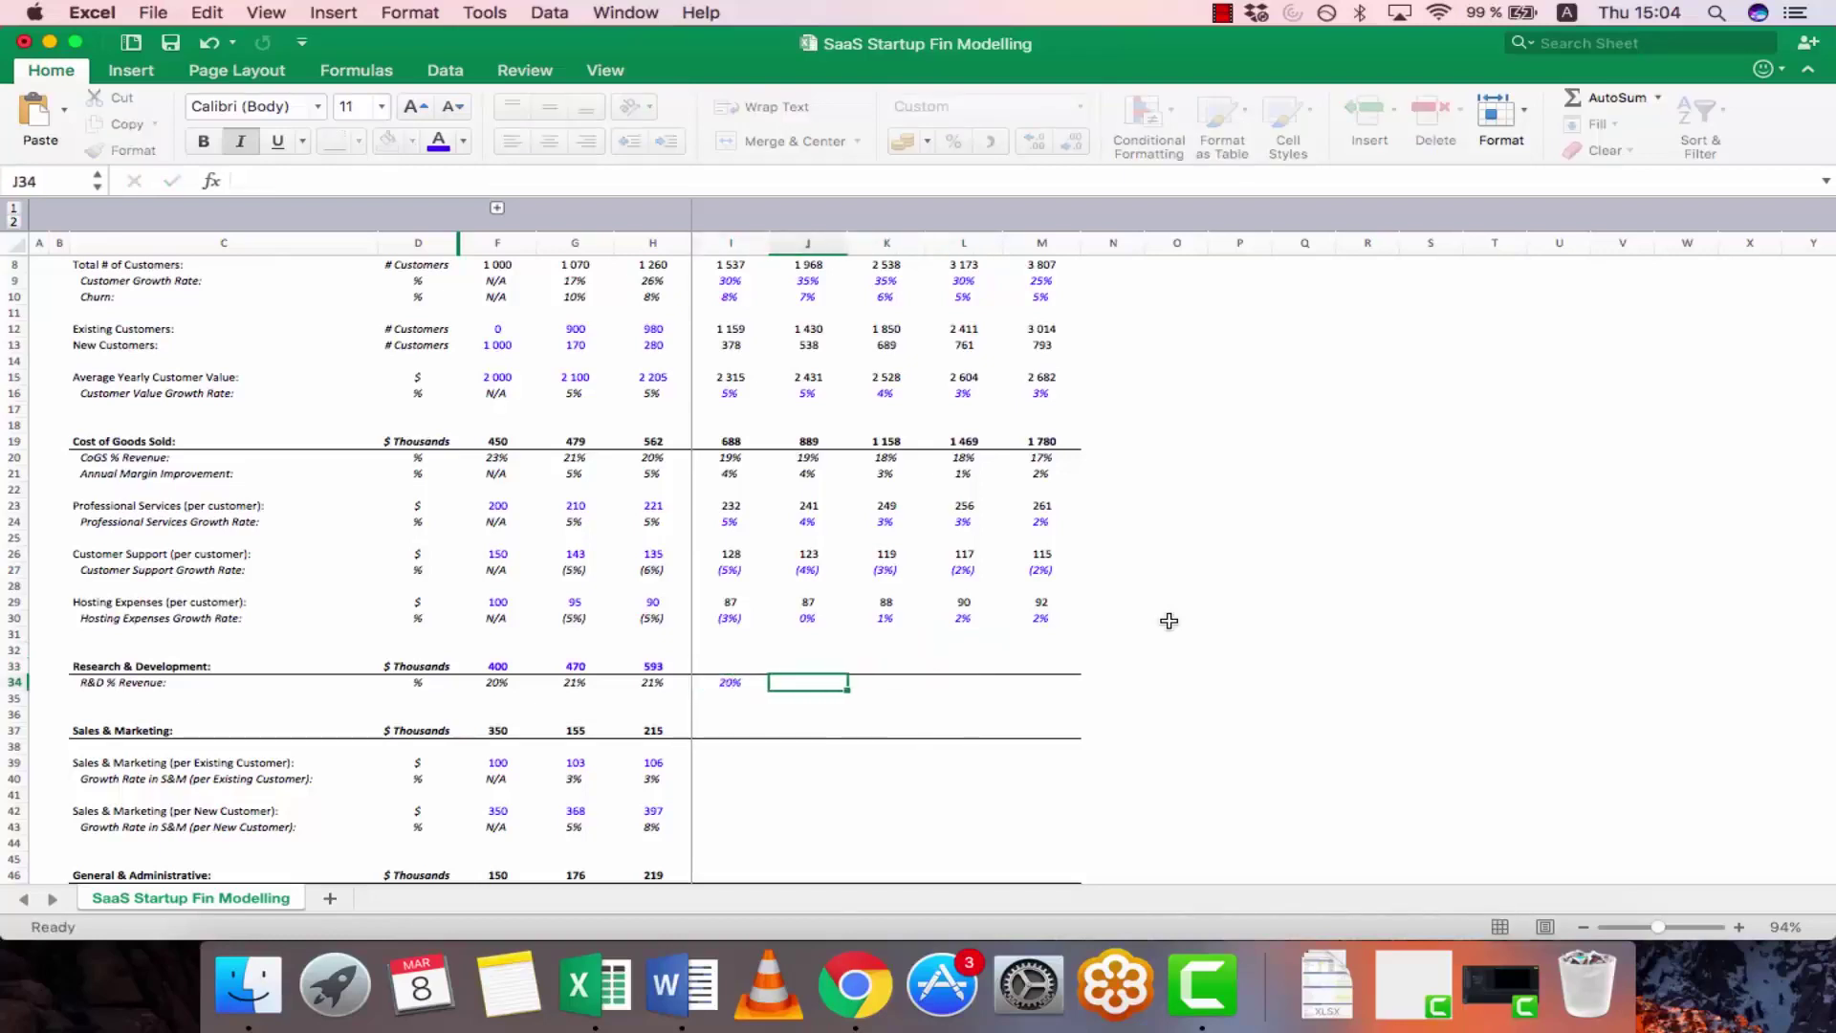
- Copy the 20% R&D share of revenue from FY18 across FY19 through FY22 in row 34
{"action": "key", "text": "Left"}
{"action": "key", "text": "super+c"}
{"action": "key", "text": "shift+Right"}
{"action": "key", "text": "shift+Right"}
{"action": "key", "text": "shift+Right"}
{"action": "key", "text": "shift+Right"}
{"action": "key", "text": "shift+Right"}
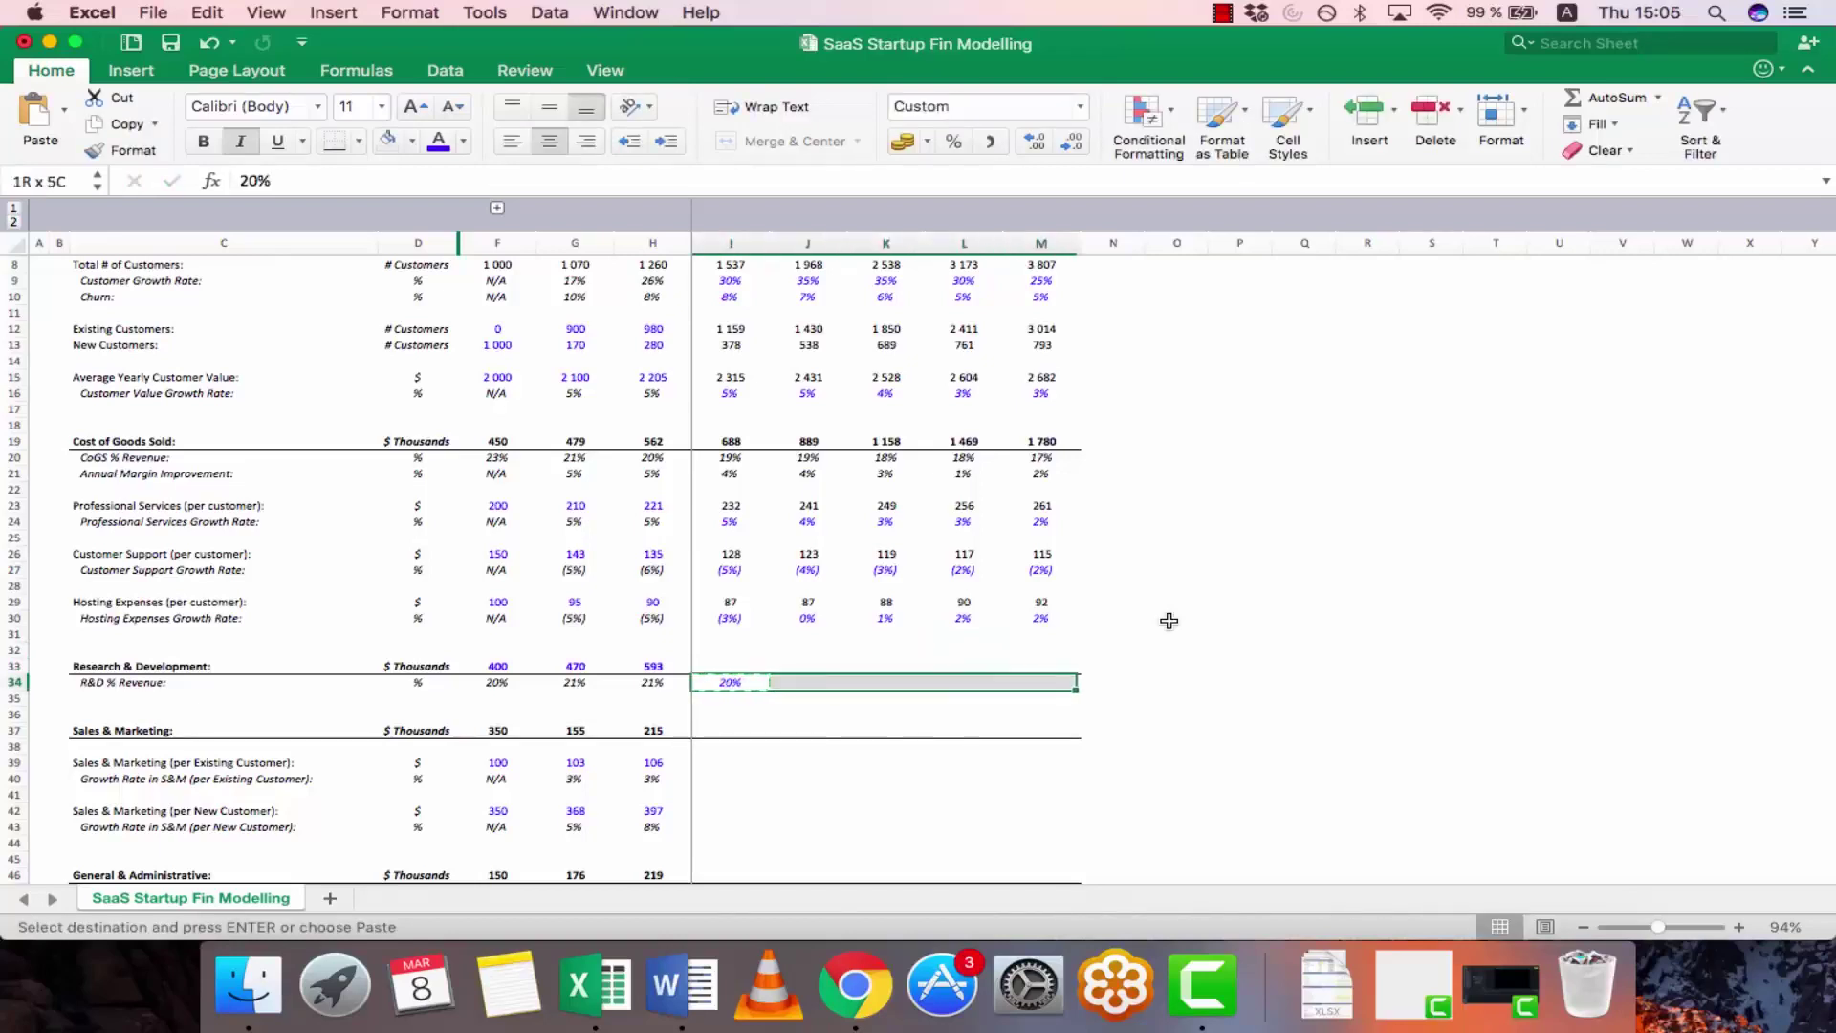
{"action": "key", "text": "shift+Left"}
{"action": "key", "text": "Return"}
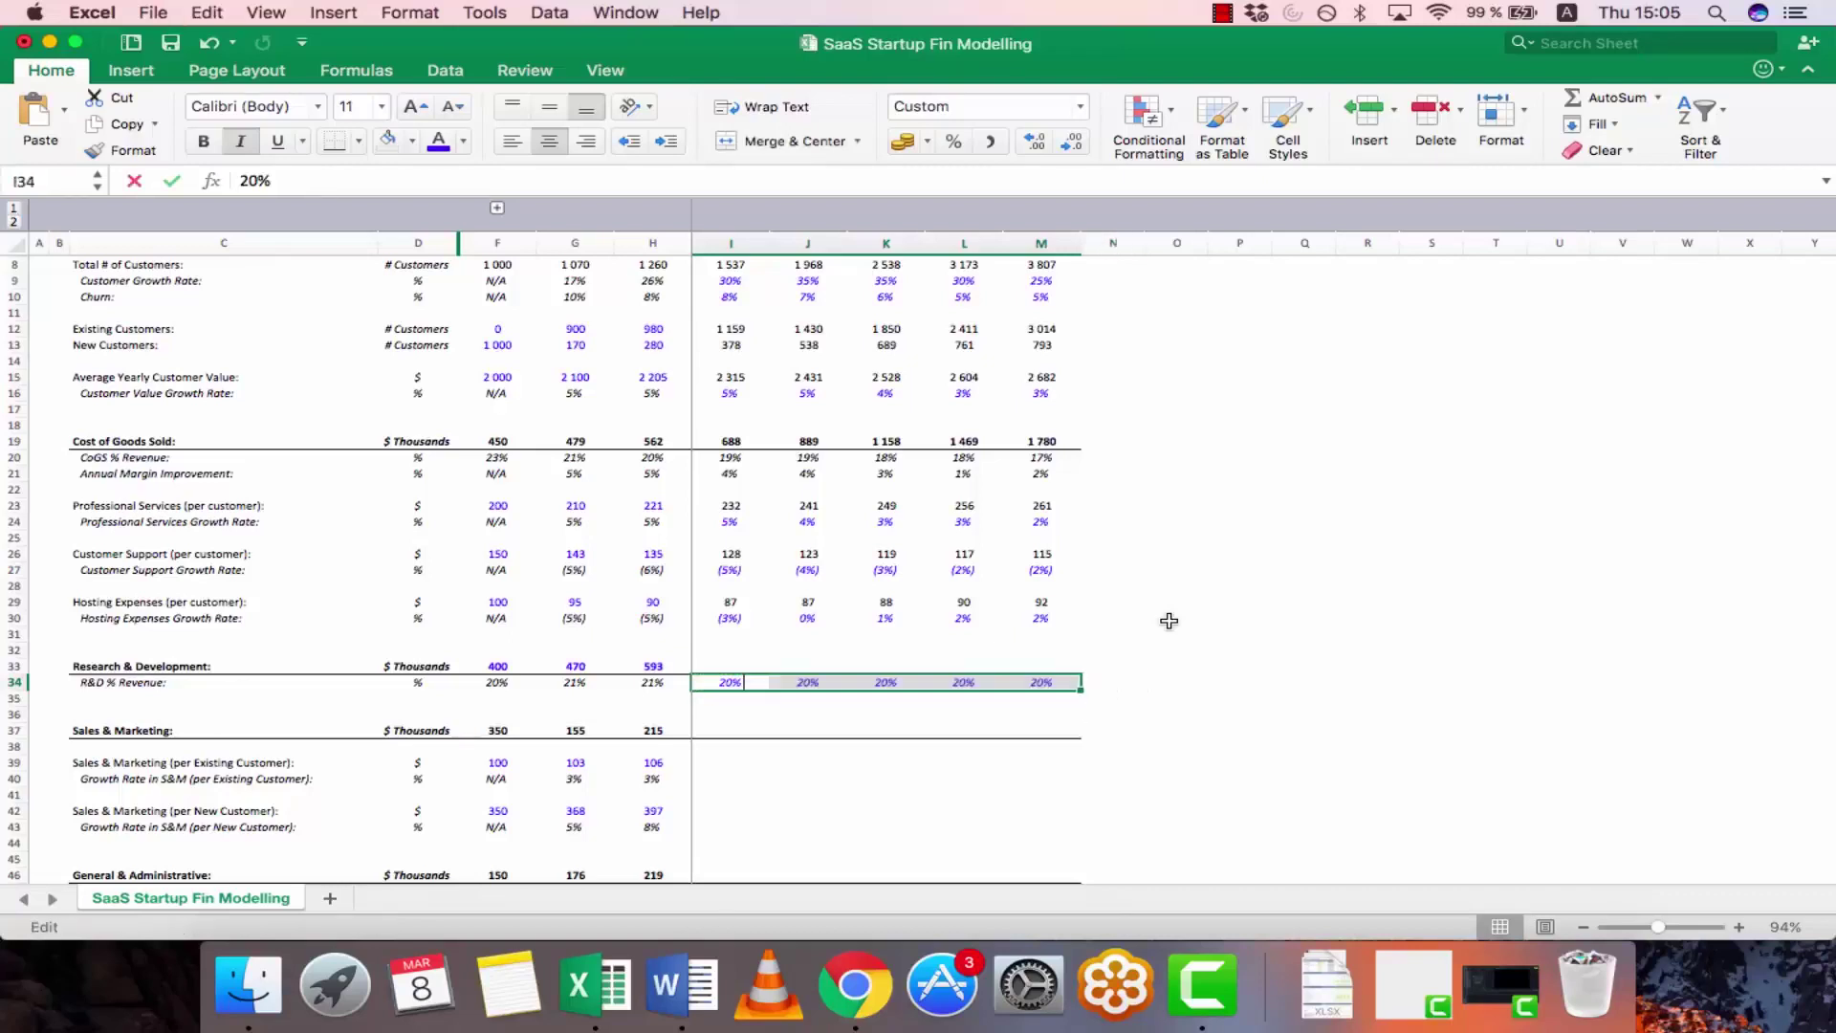
- Calculate FY18 research and development in I33 as R&D % revenue times total revenue, =I34*I5
{"action": "key", "text": "Up"}
{"action": "key", "text": "Left"}
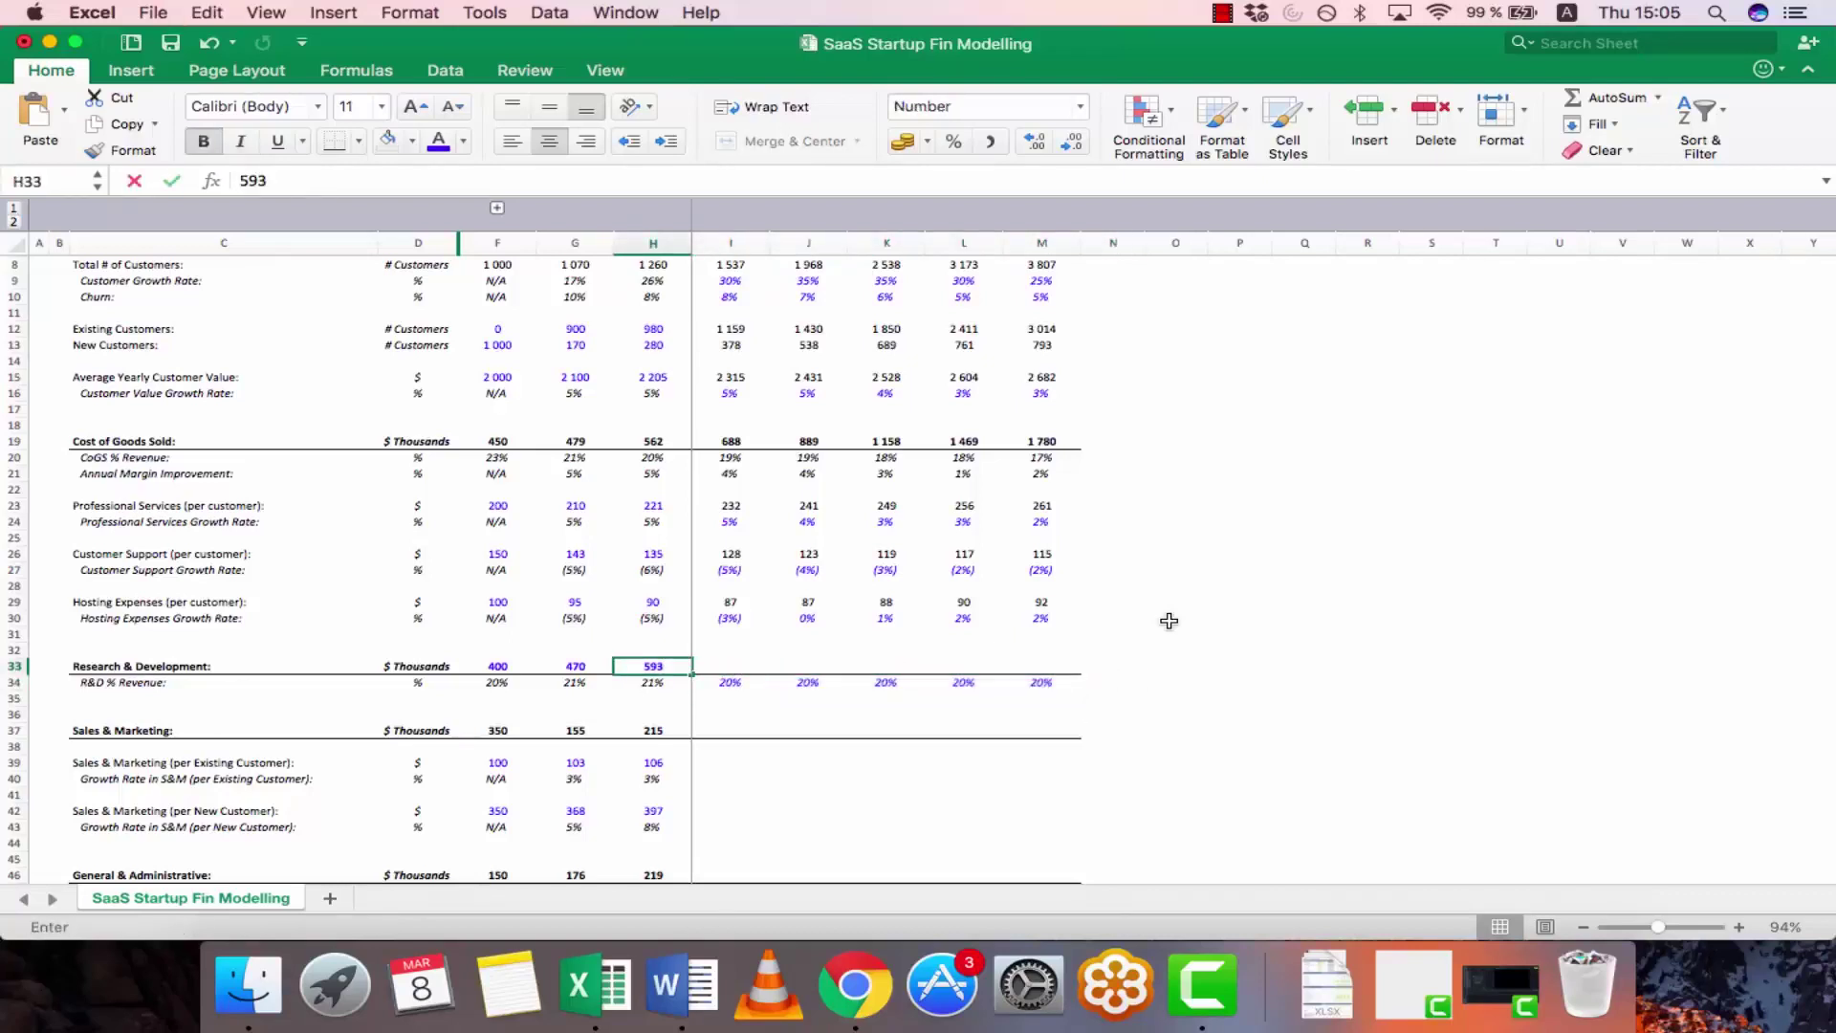
{"action": "key", "text": "Right"}
{"action": "type", "text": "="}
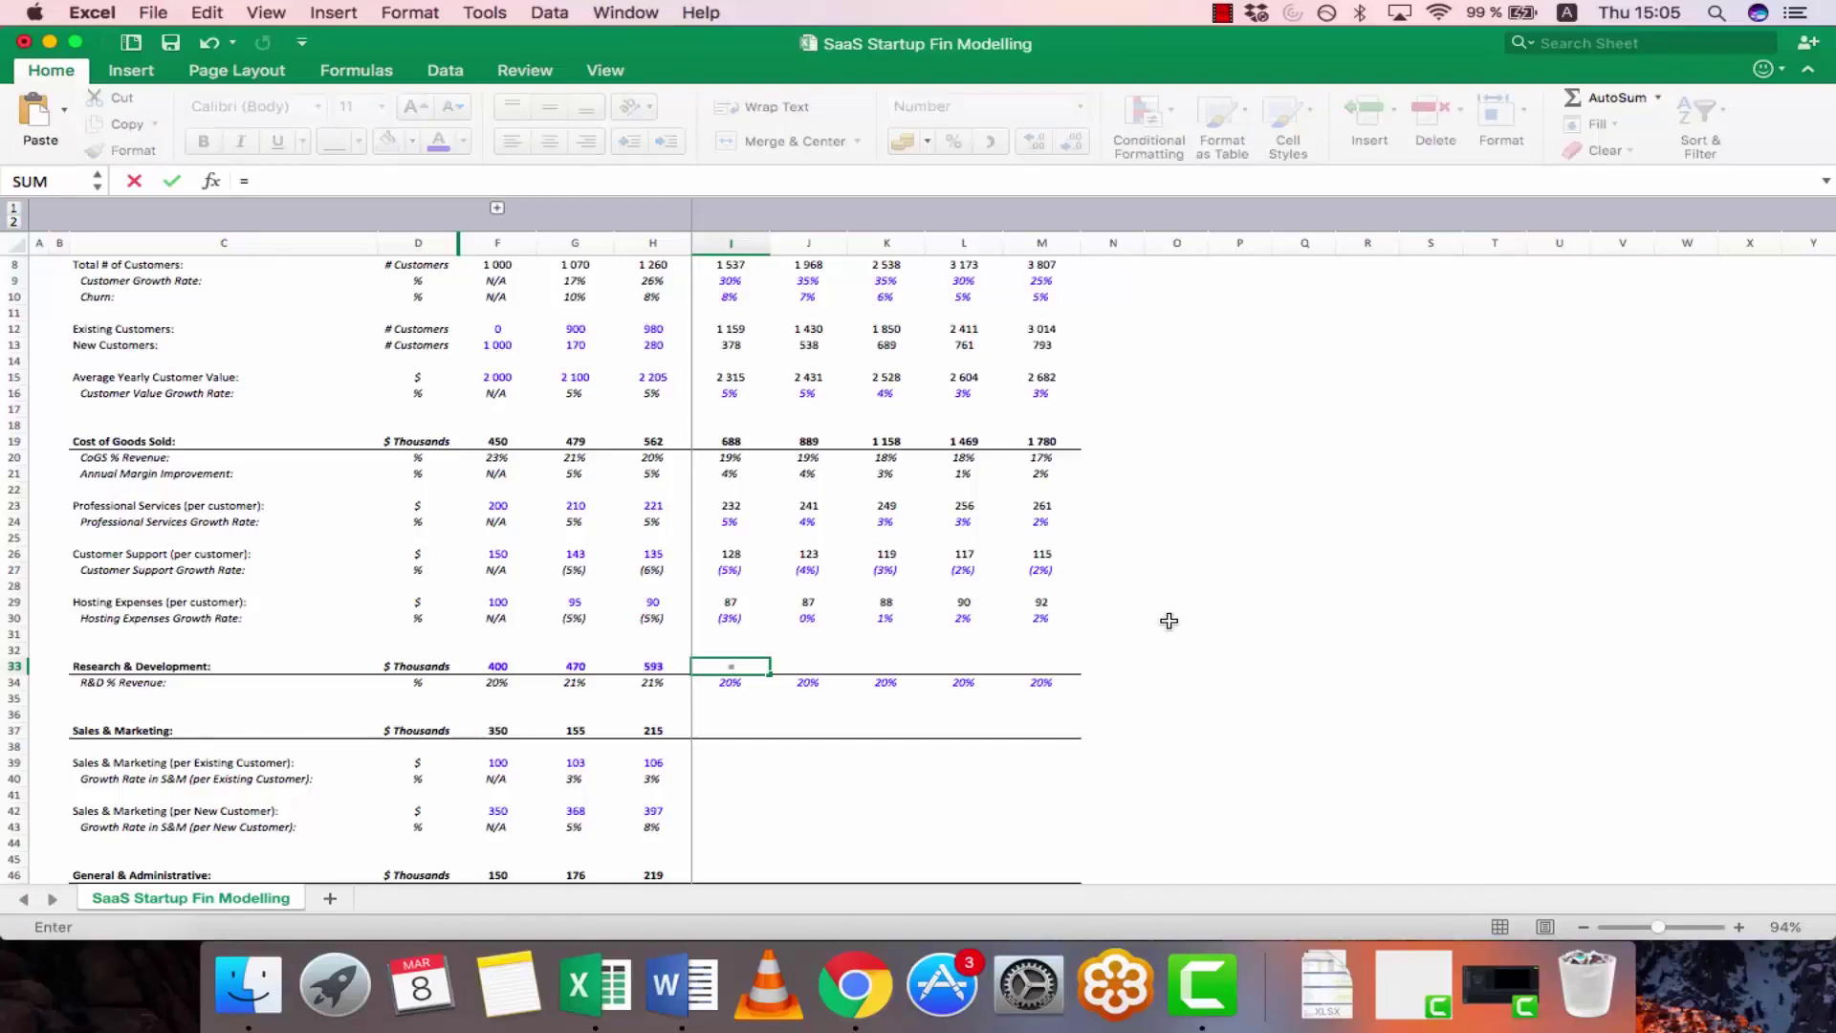
{"action": "key", "text": "Down"}
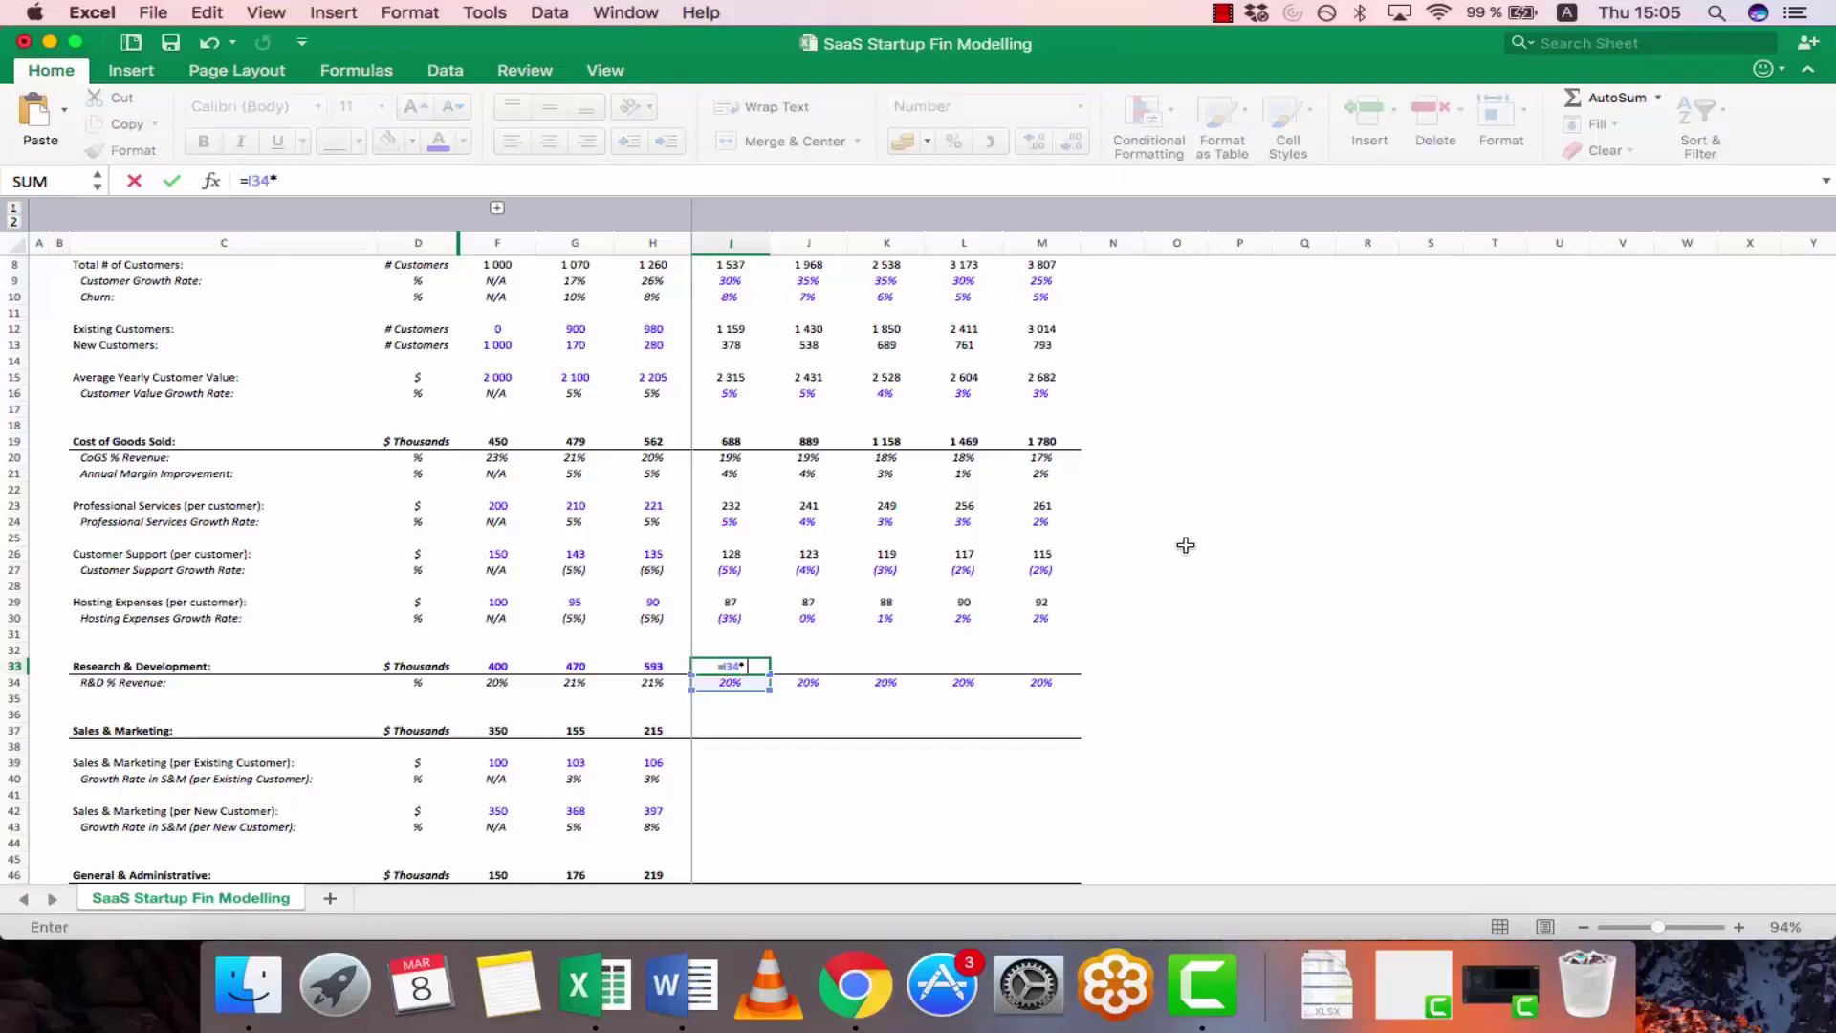
{"action": "type", "text": "*"}
{"action": "scroll", "coordinate": [869, 475], "scroll_direction": "up", "scroll_amount": 3}
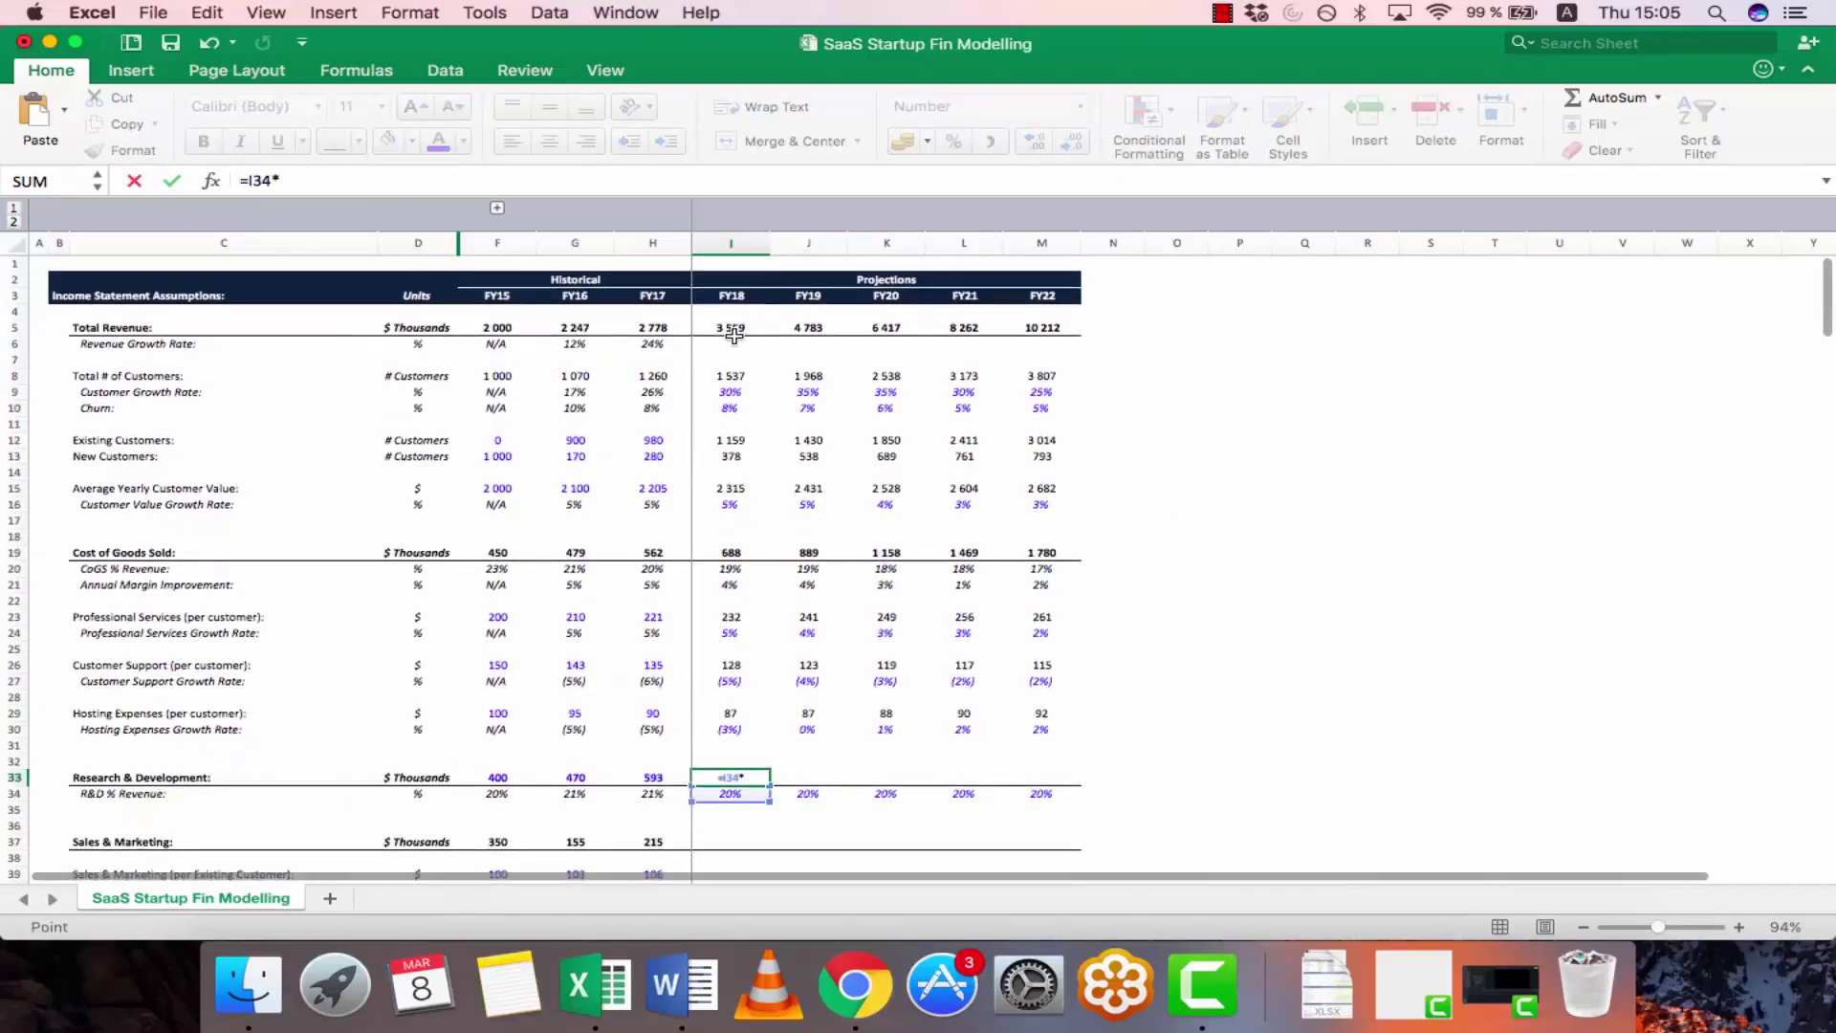
{"action": "left_click", "coordinate": [732, 328]}
{"action": "key", "text": "Return"}
- Copy the FY18 research and development formula in I33 across FY19 through FY22 and check its cell references
{"action": "key", "text": "Up"}
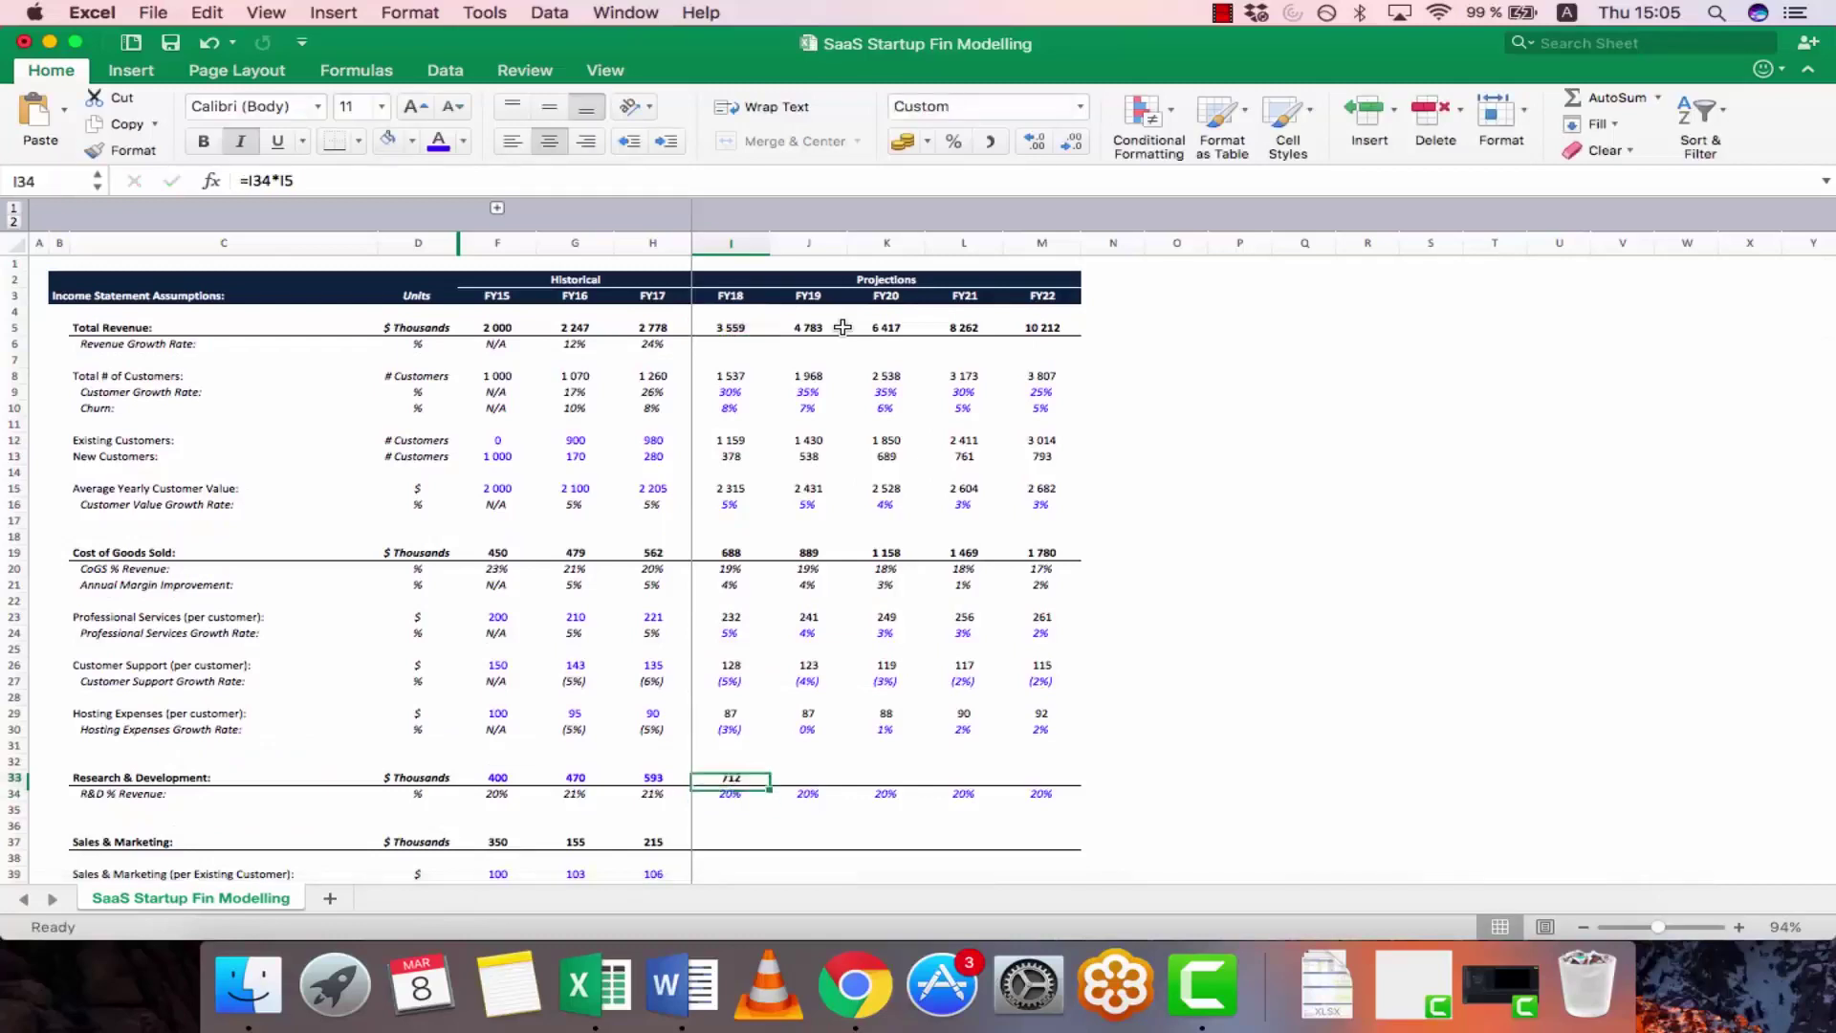
{"action": "key", "text": "super+c"}
{"action": "key", "text": "shift+Right"}
{"action": "key", "text": "shift+Right"}
{"action": "key", "text": "shift+Right"}
{"action": "key", "text": "shift+Right"}
{"action": "key", "text": "super+v"}
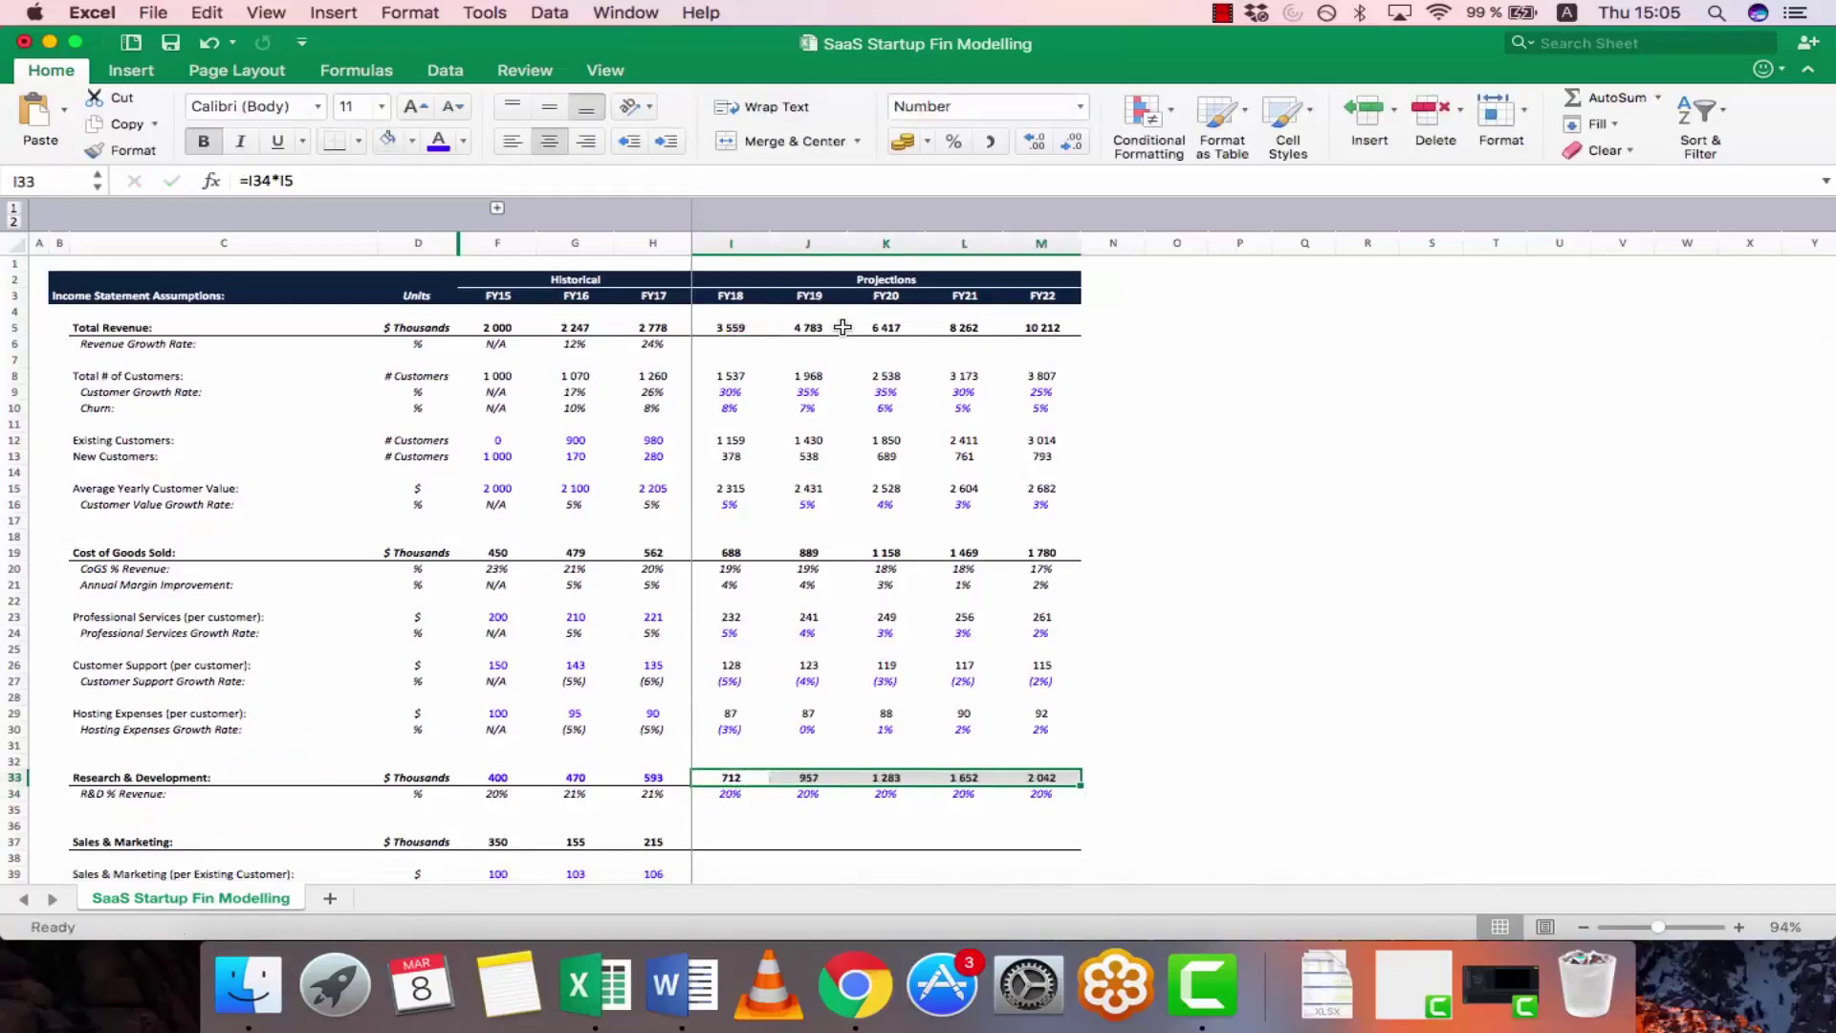
{"action": "key", "text": "F2"}
{"action": "key", "text": "Left"}
{"action": "key", "text": "Right"}
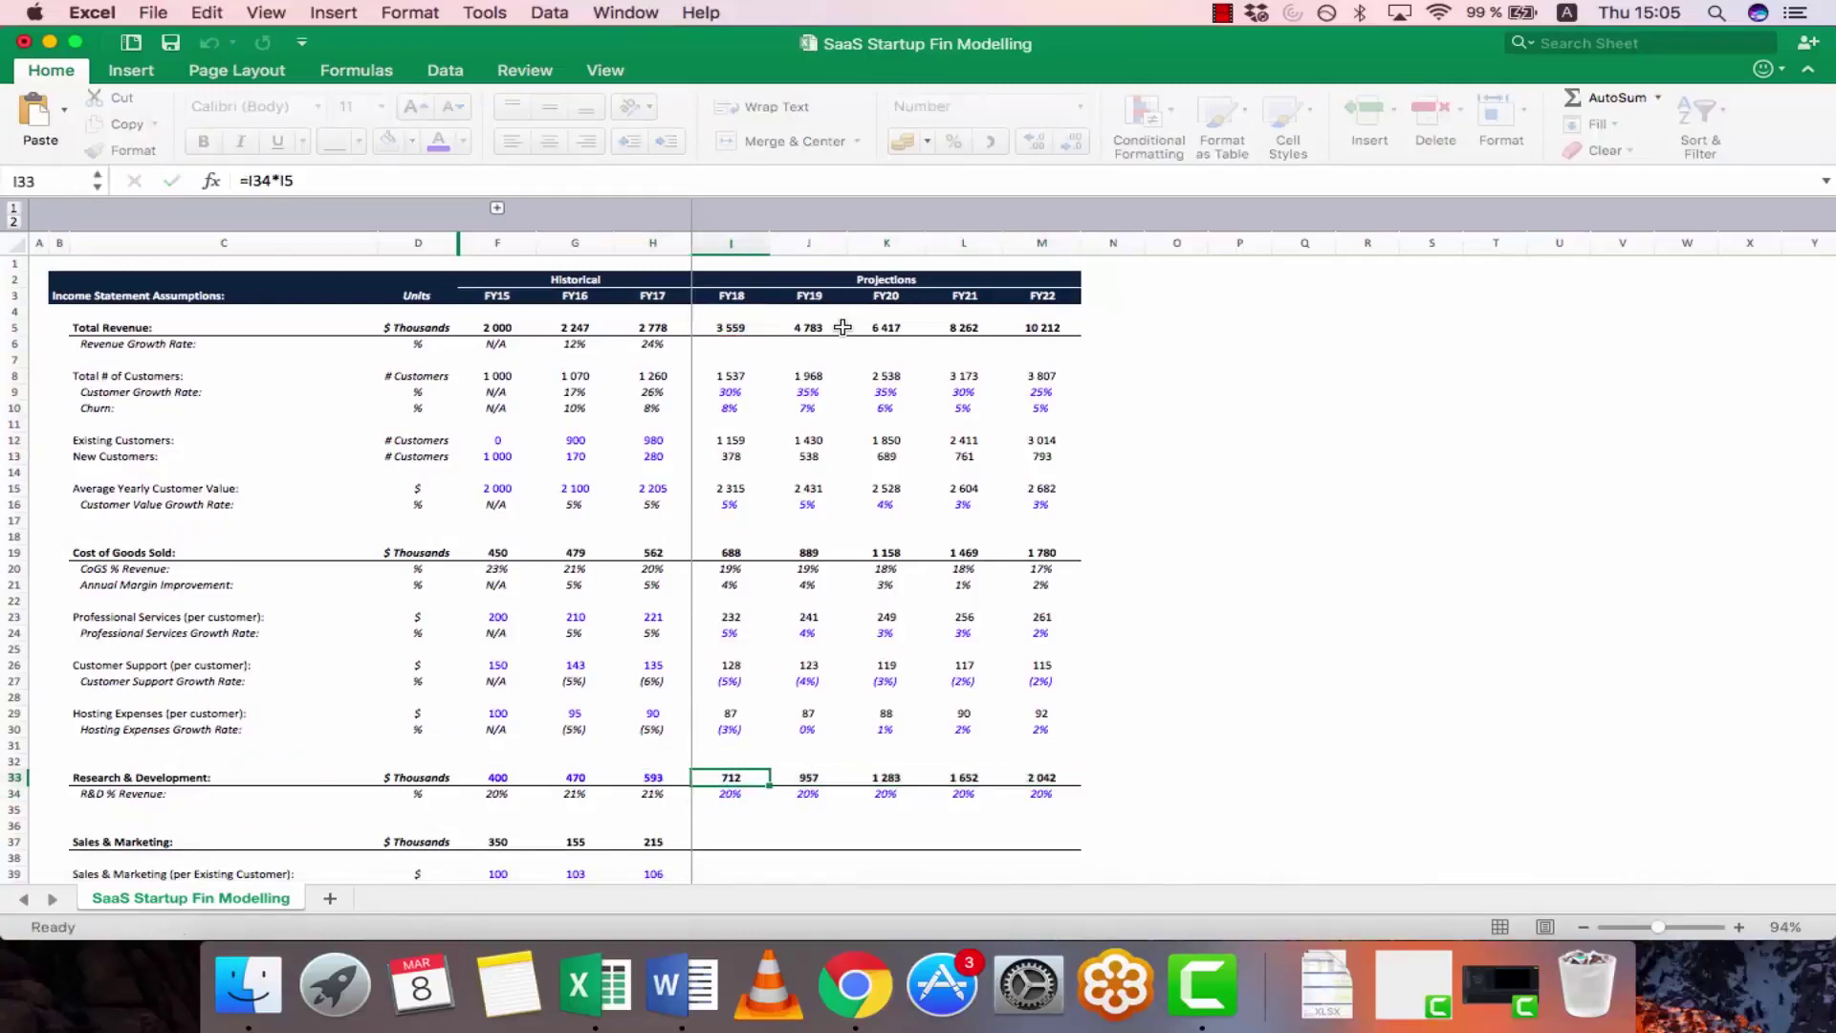
{"action": "key", "text": "F2"}
{"action": "key", "text": "Escape"}
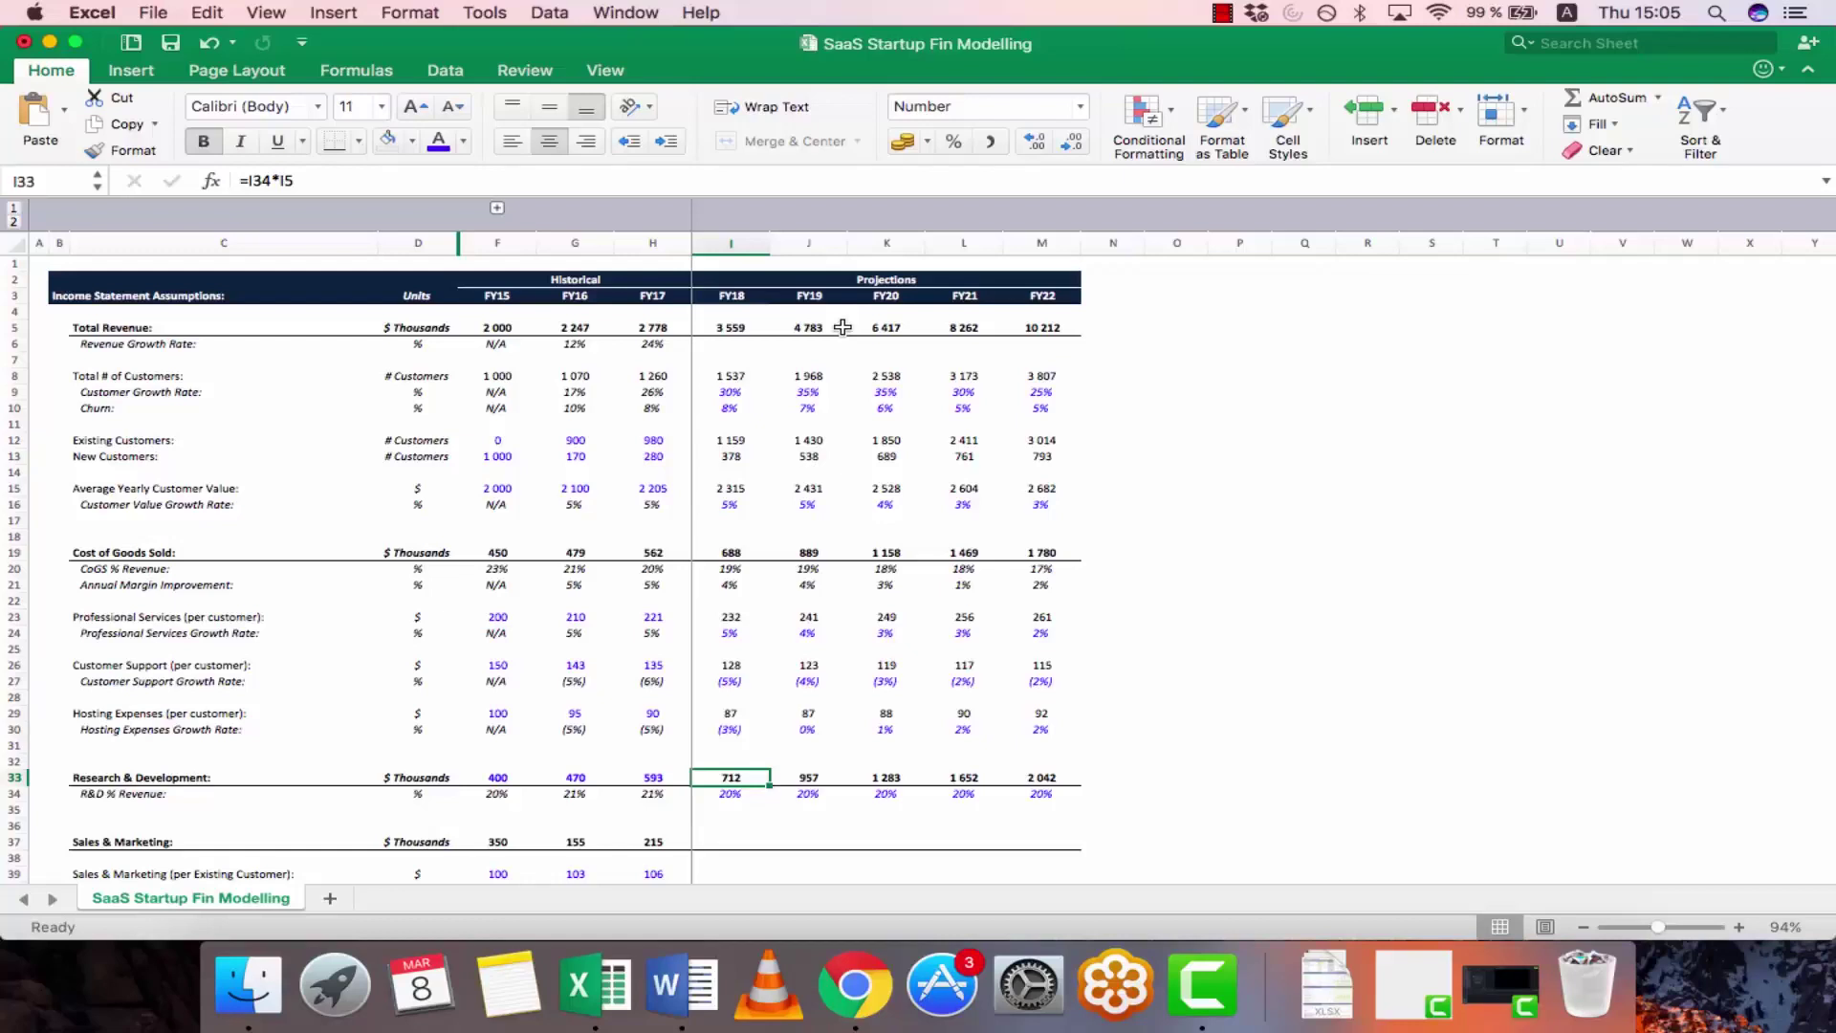
- Set the growth rate in S&M per existing customer in row 40 to 2%, 1%, 1%, 0% and 0% for FY18 through FY22
{"action": "scroll", "coordinate": [819, 390], "scroll_direction": "down", "scroll_amount": 7}
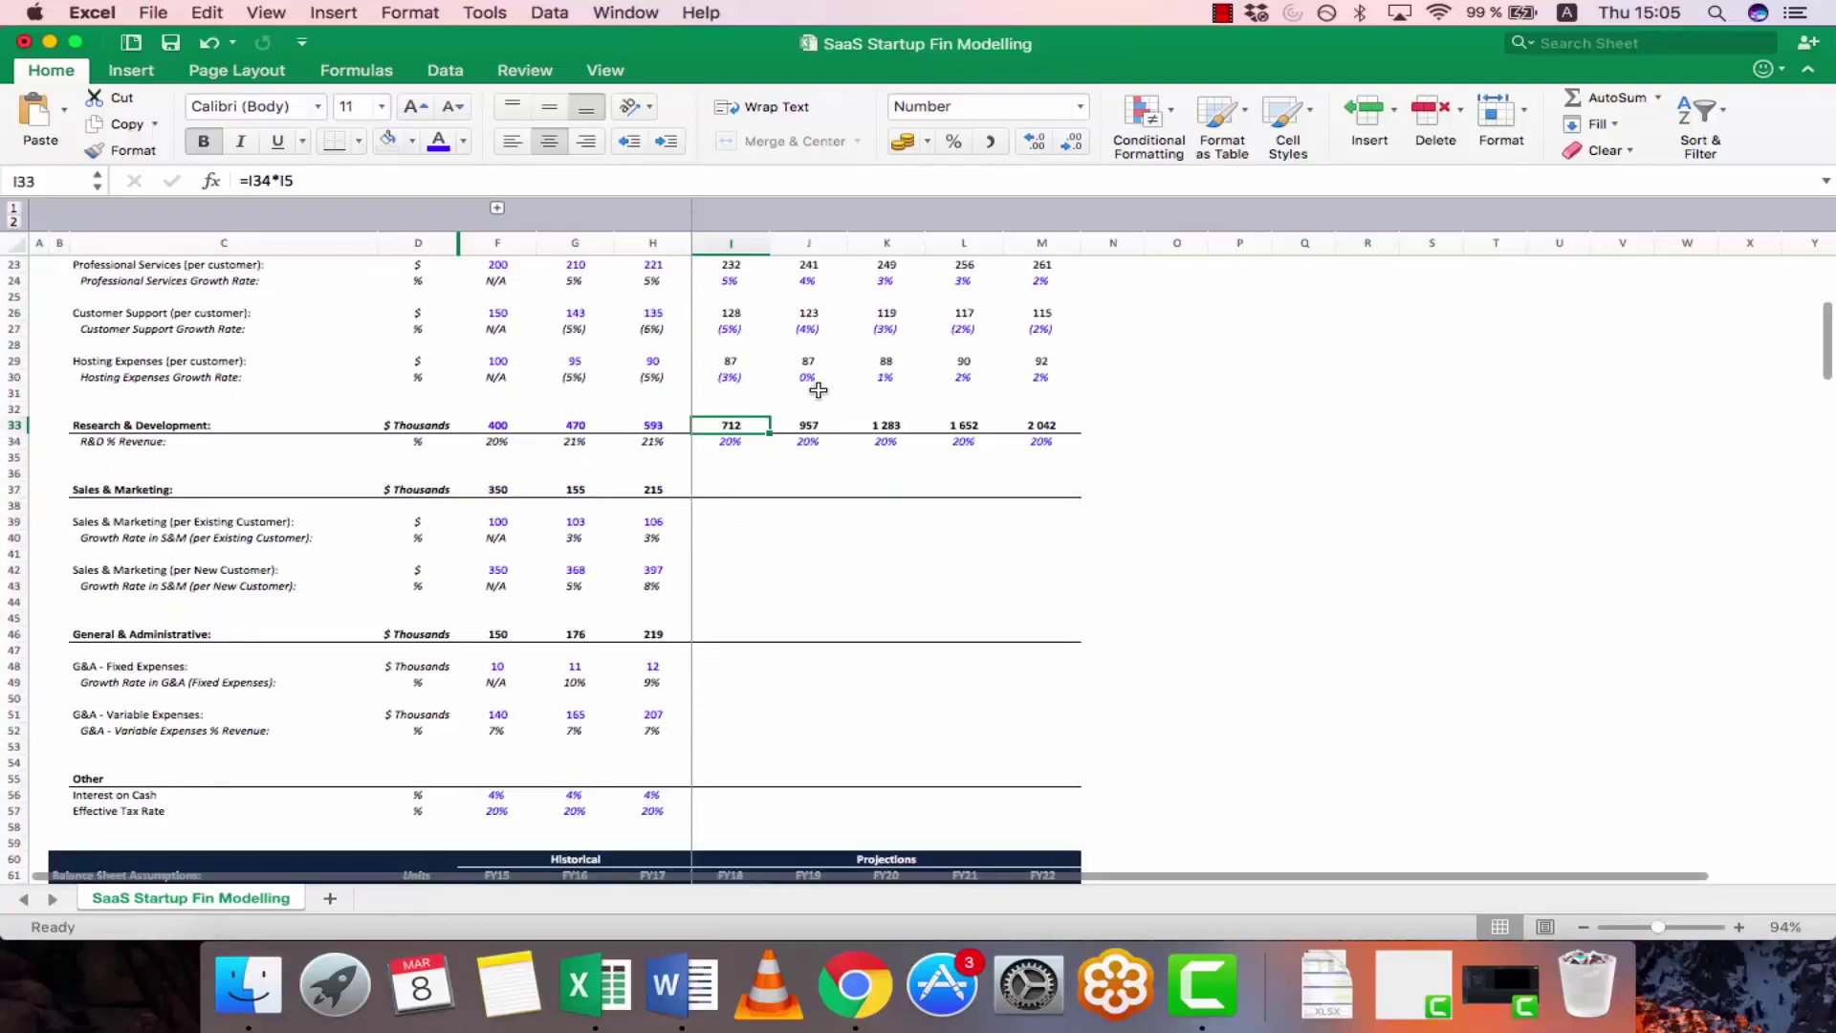
{"action": "scroll", "coordinate": [819, 390], "scroll_direction": "up", "scroll_amount": 1}
{"action": "left_click", "coordinate": [722, 562]}
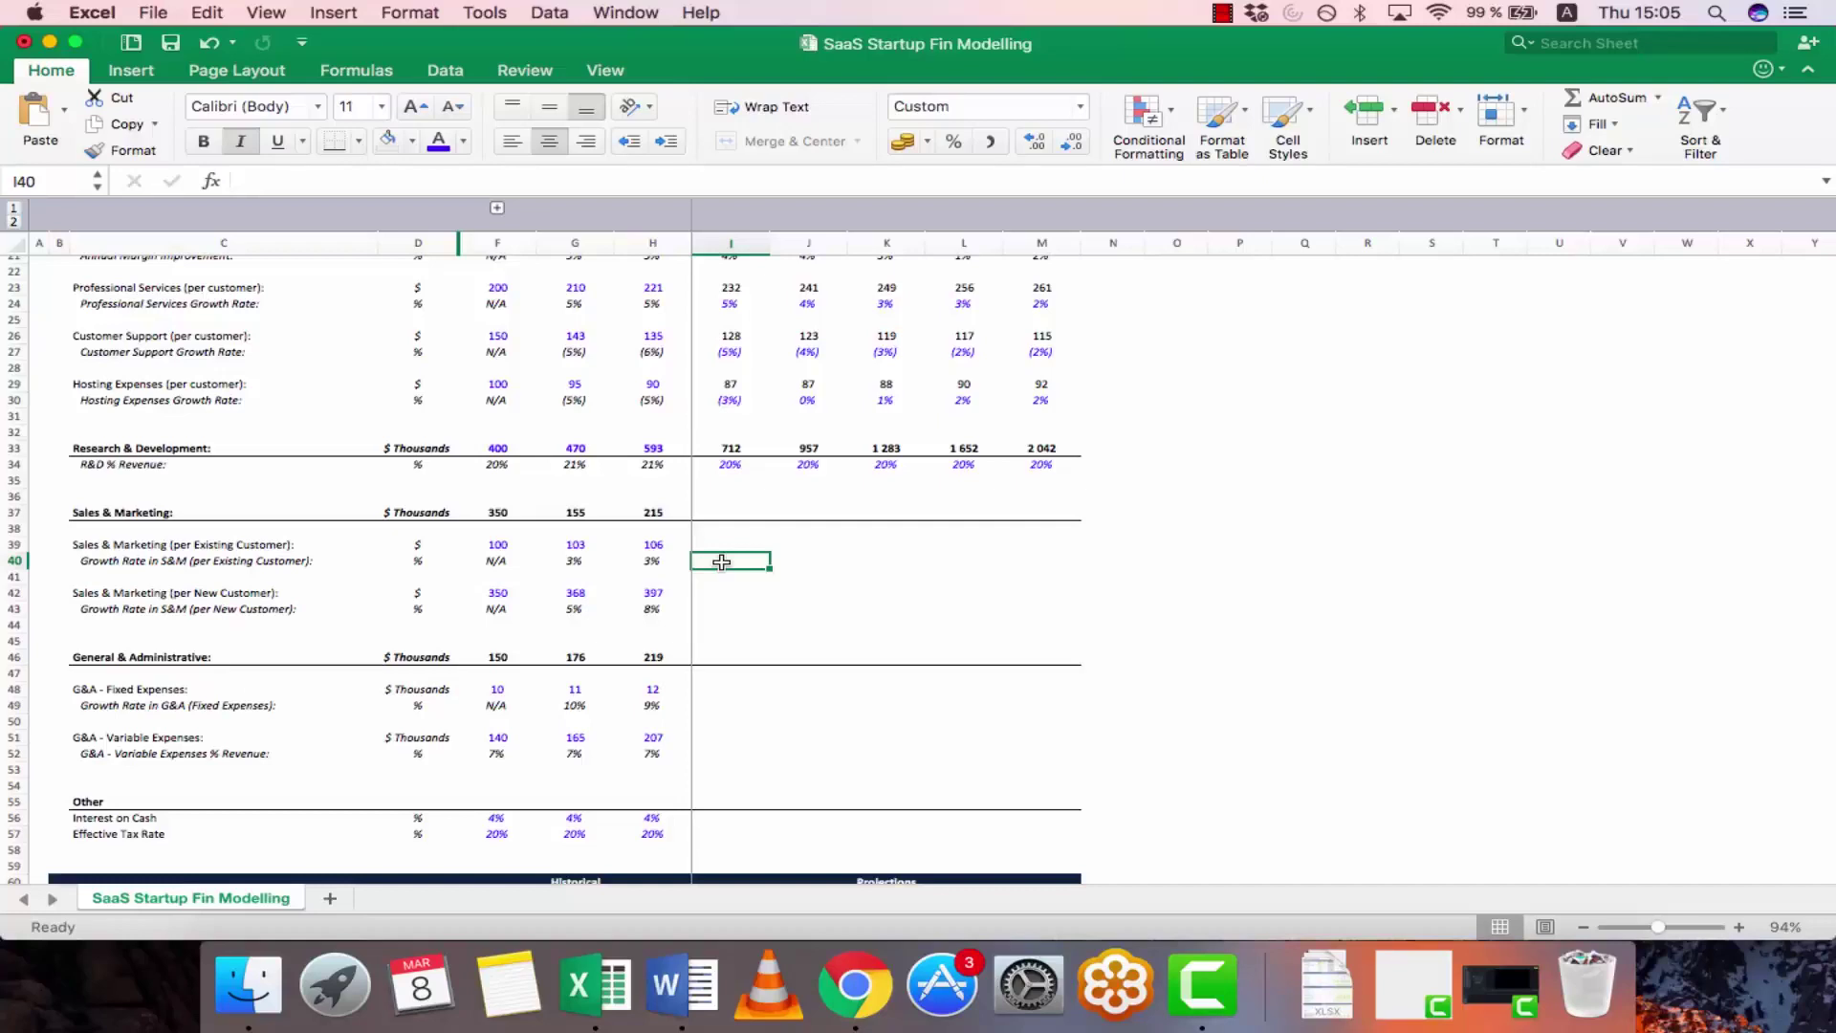
{"action": "key", "text": "Tab"}
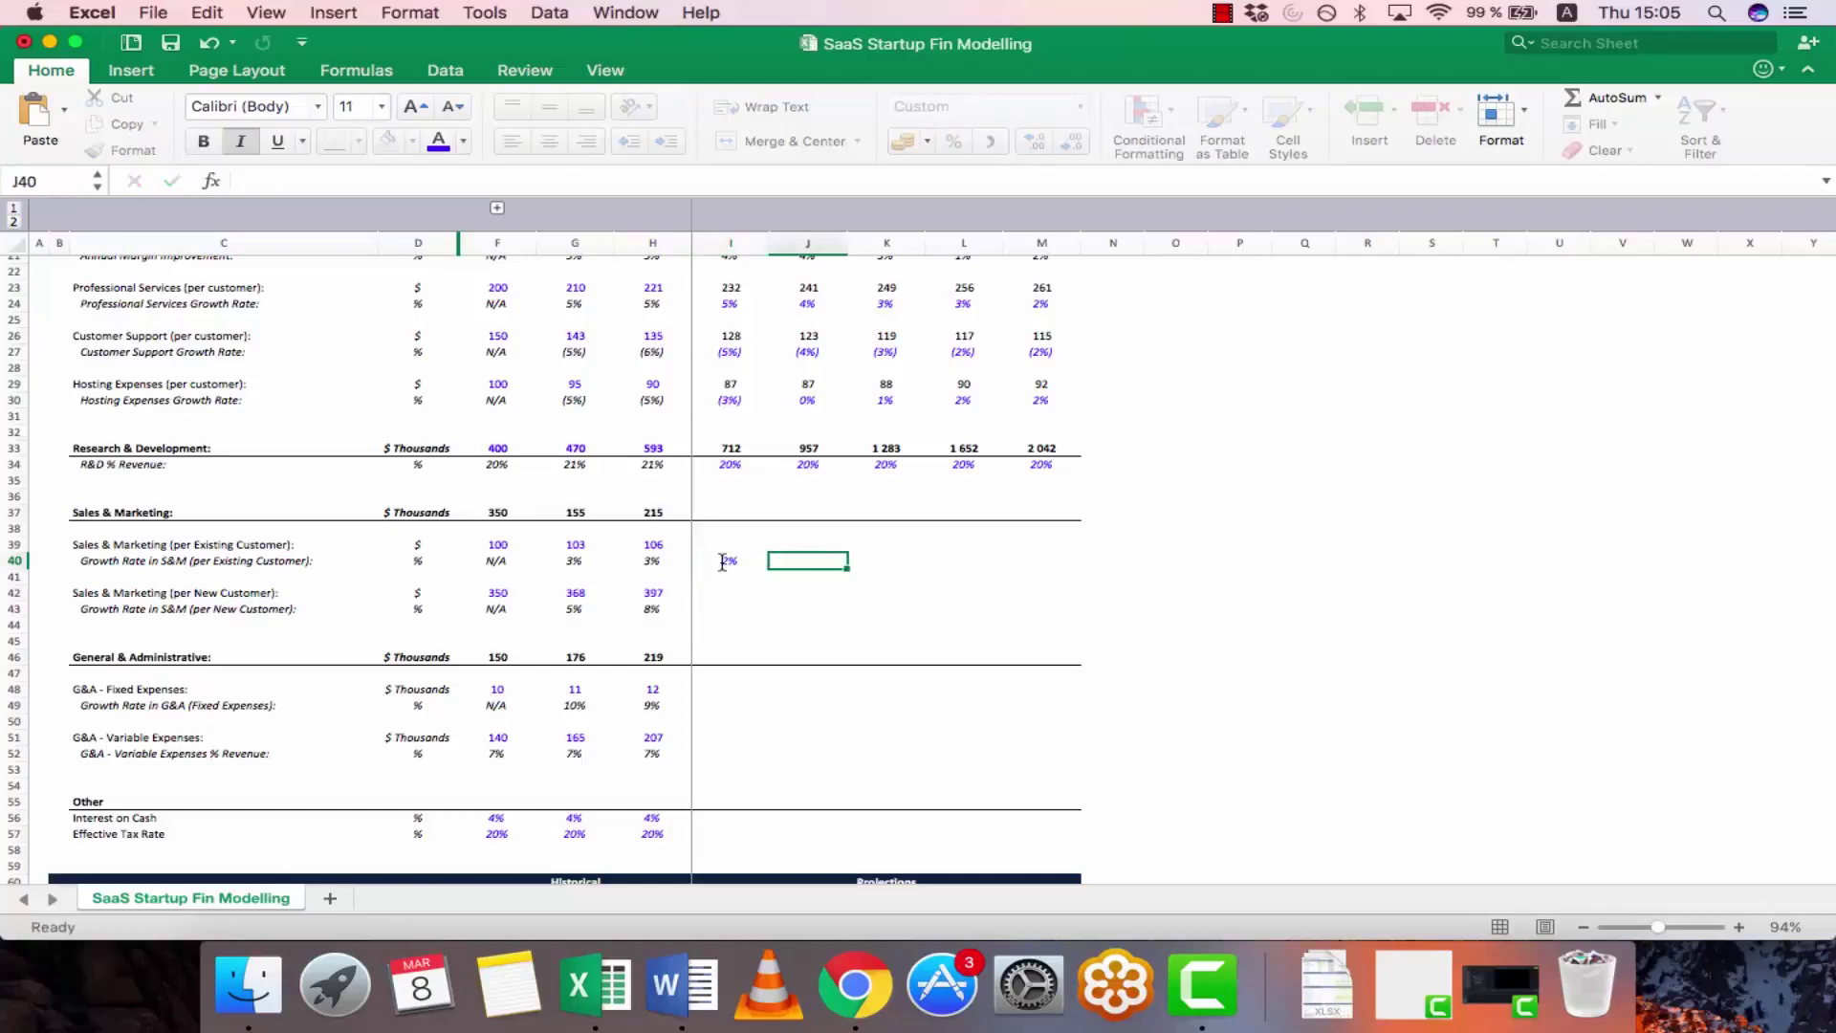
{"action": "type", "text": "1%"}
{"action": "key", "text": "Tab"}
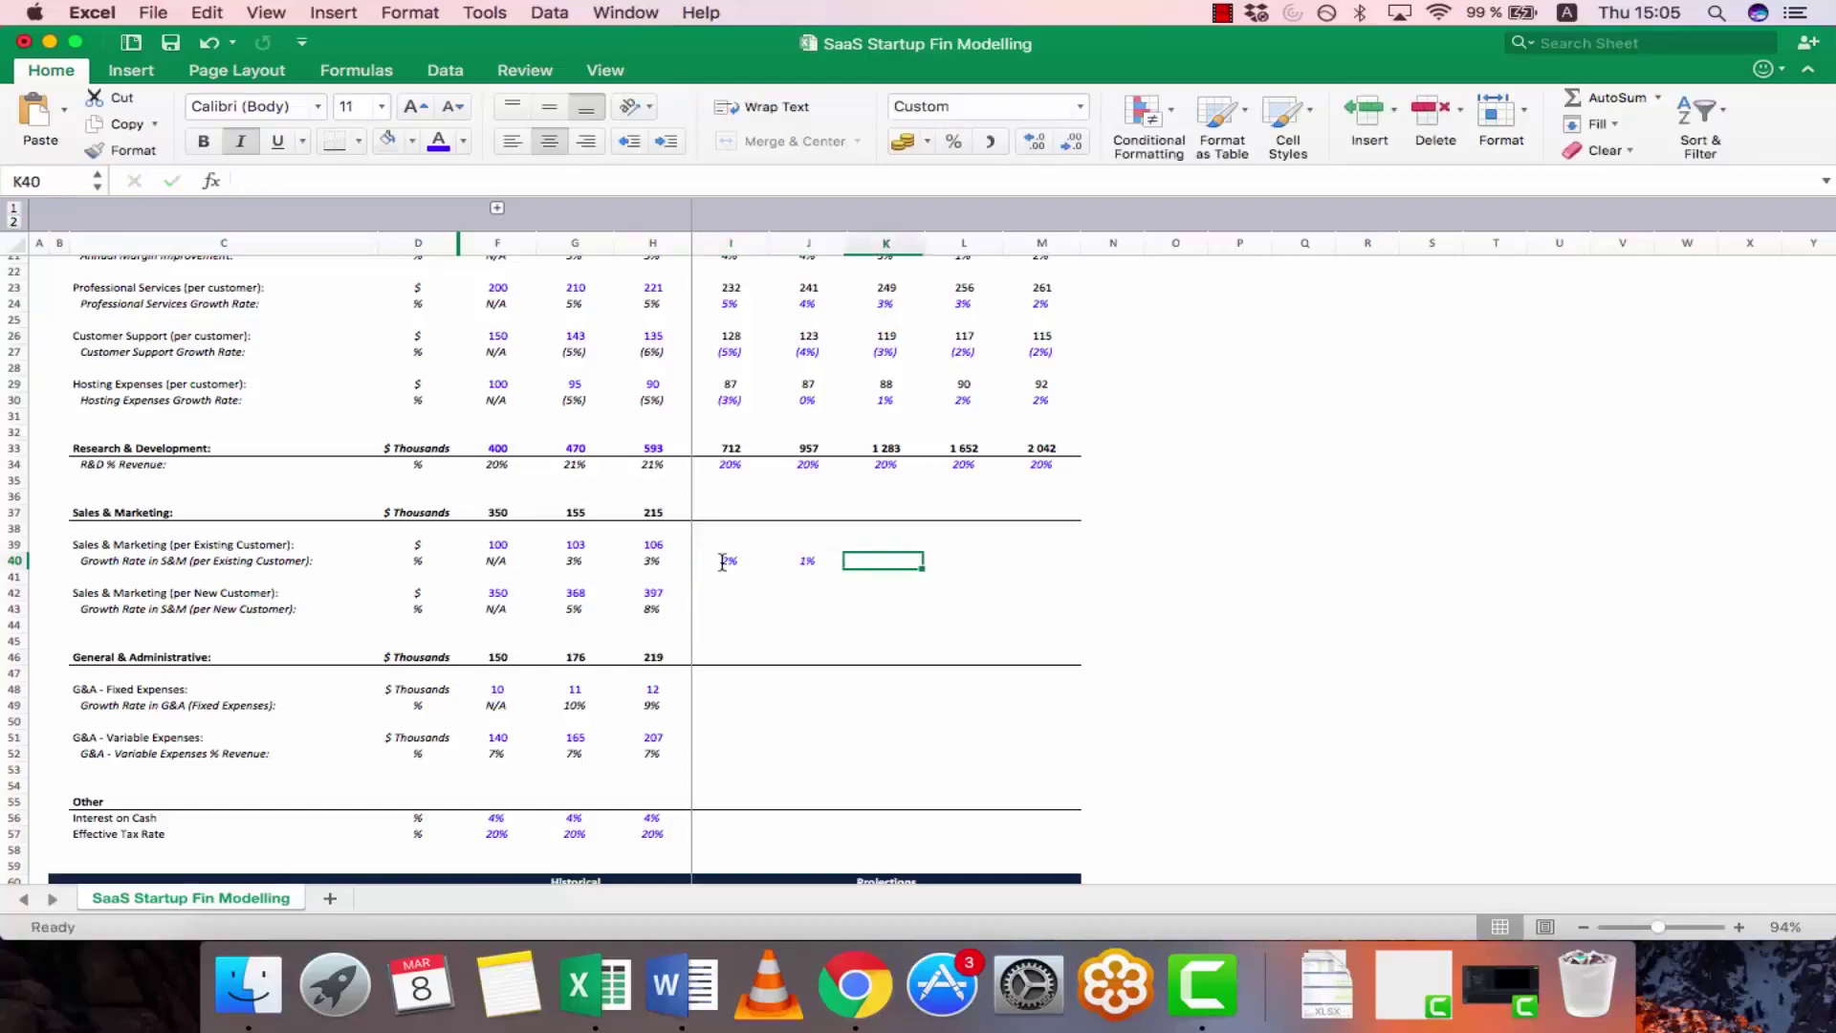
{"action": "type", "text": "1%"}
{"action": "key", "text": "Tab"}
{"action": "type", "text": "0%"}
{"action": "key", "text": "Tab"}
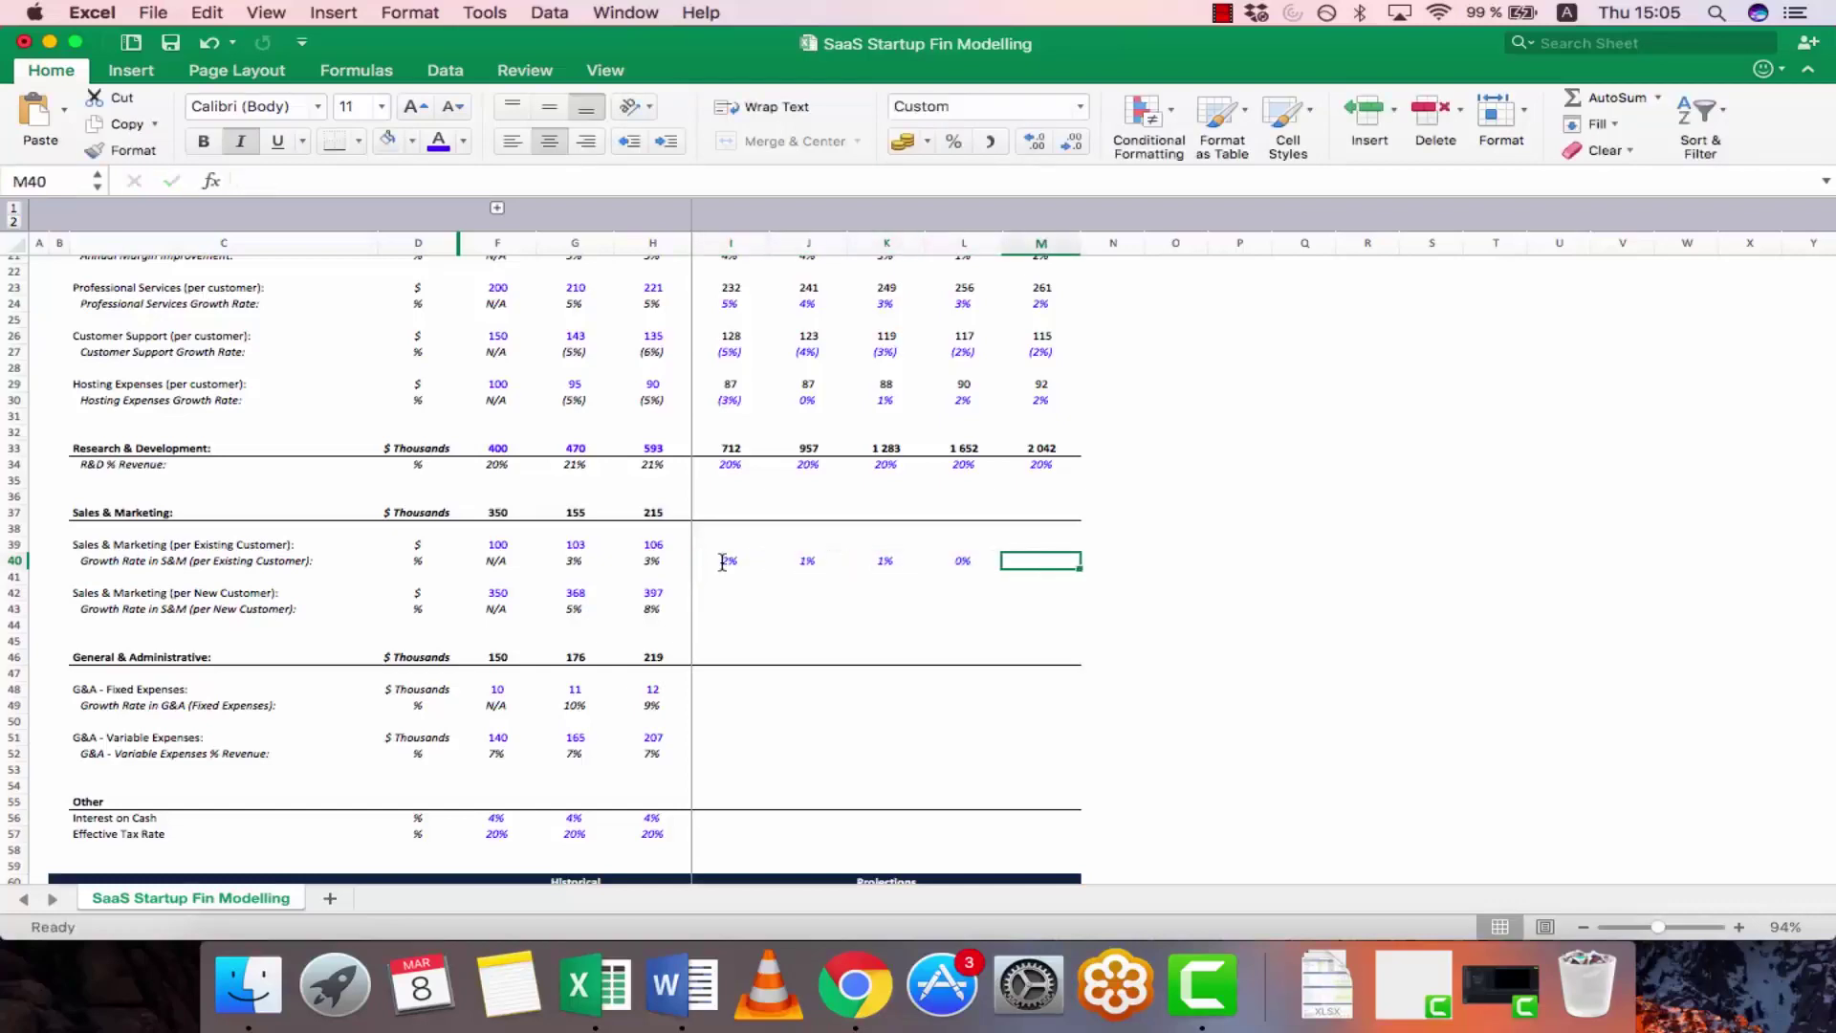
{"action": "type", "text": "0%"}
{"action": "key", "text": "Tab"}
{"action": "key", "text": "Return"}
- Set the growth rate in S&M per new customer in row 43 to 7% for FY18 and 6% for FY19 through FY22
{"action": "key", "text": "Down"}
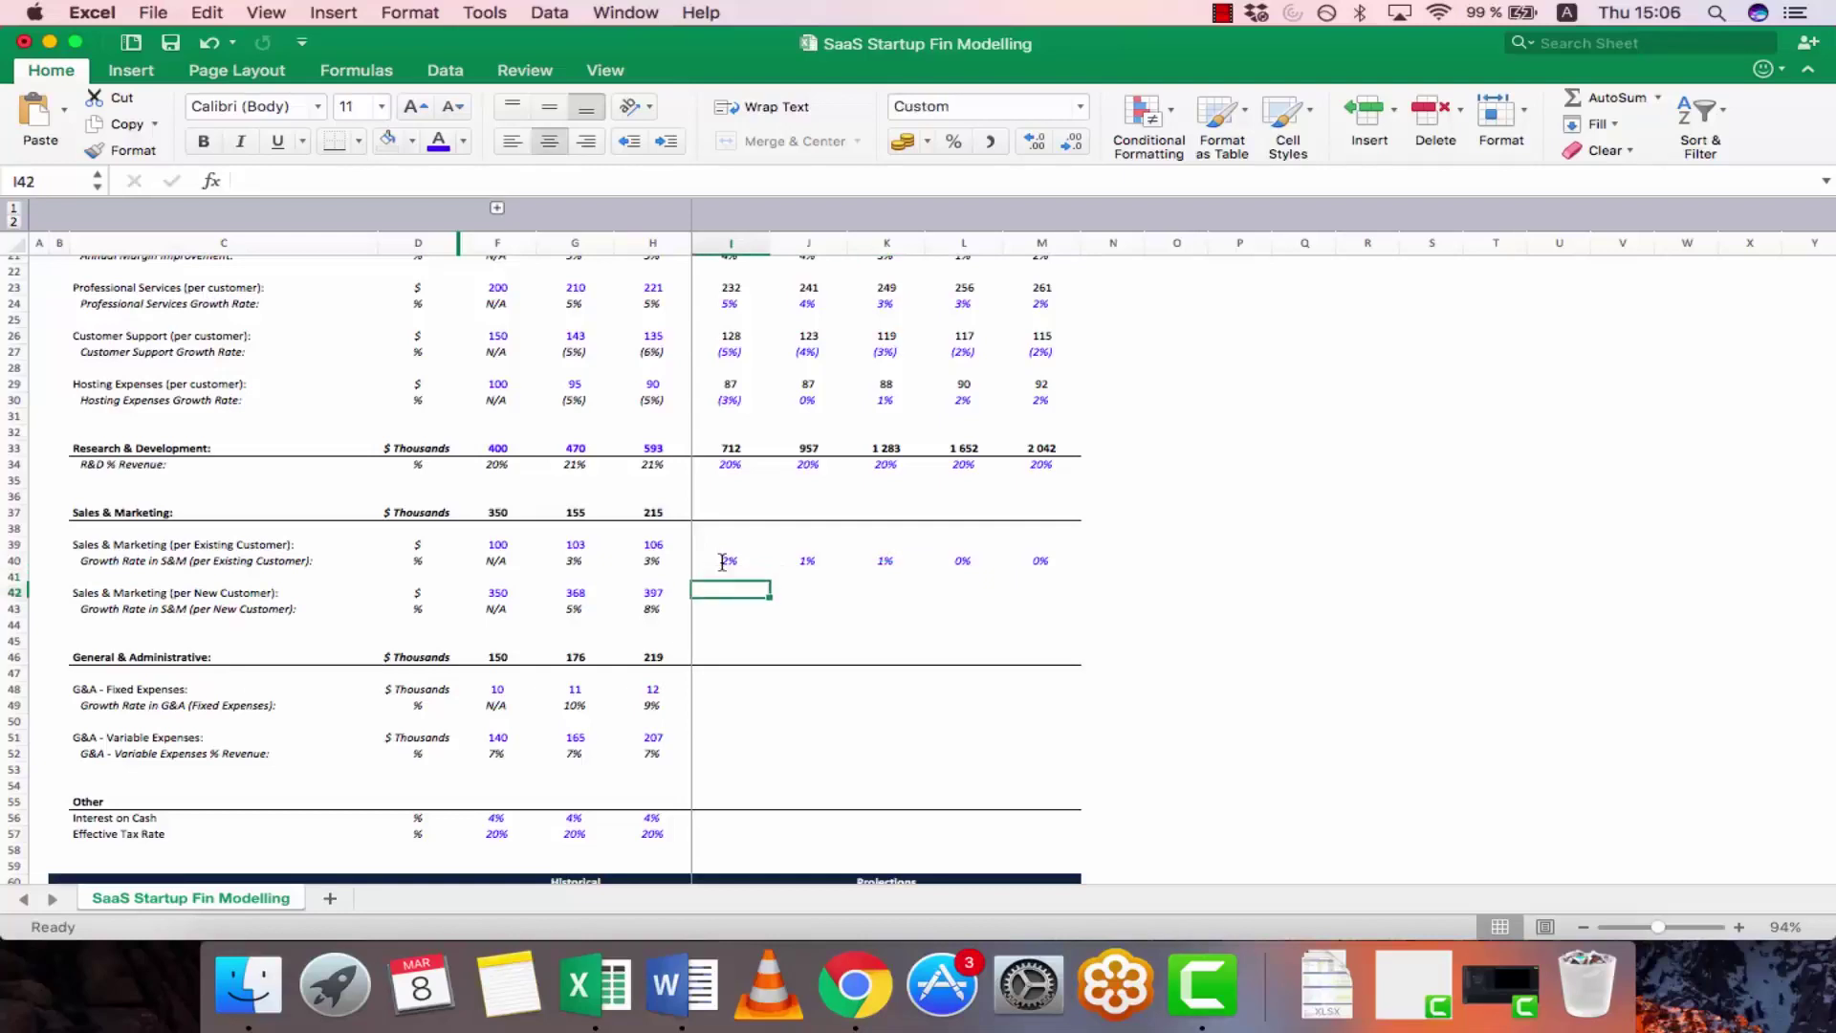
{"action": "key", "text": "Down"}
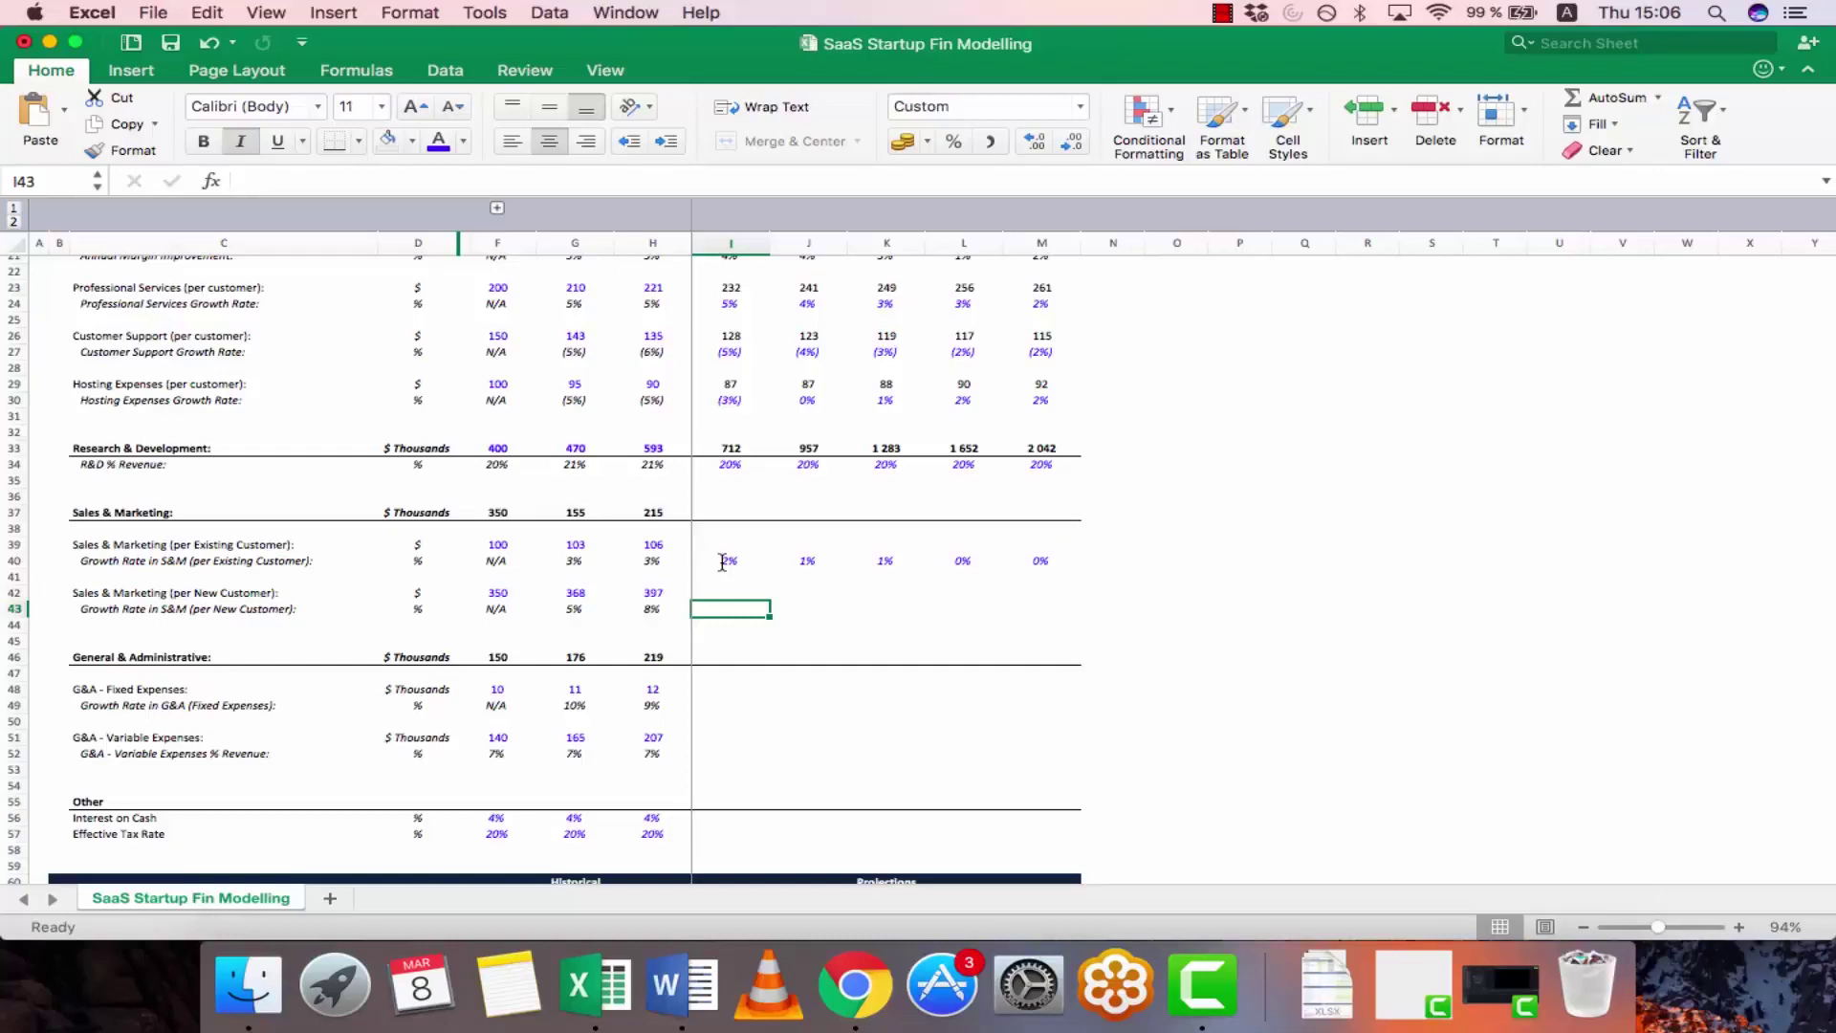
{"action": "type", "text": "7%"}
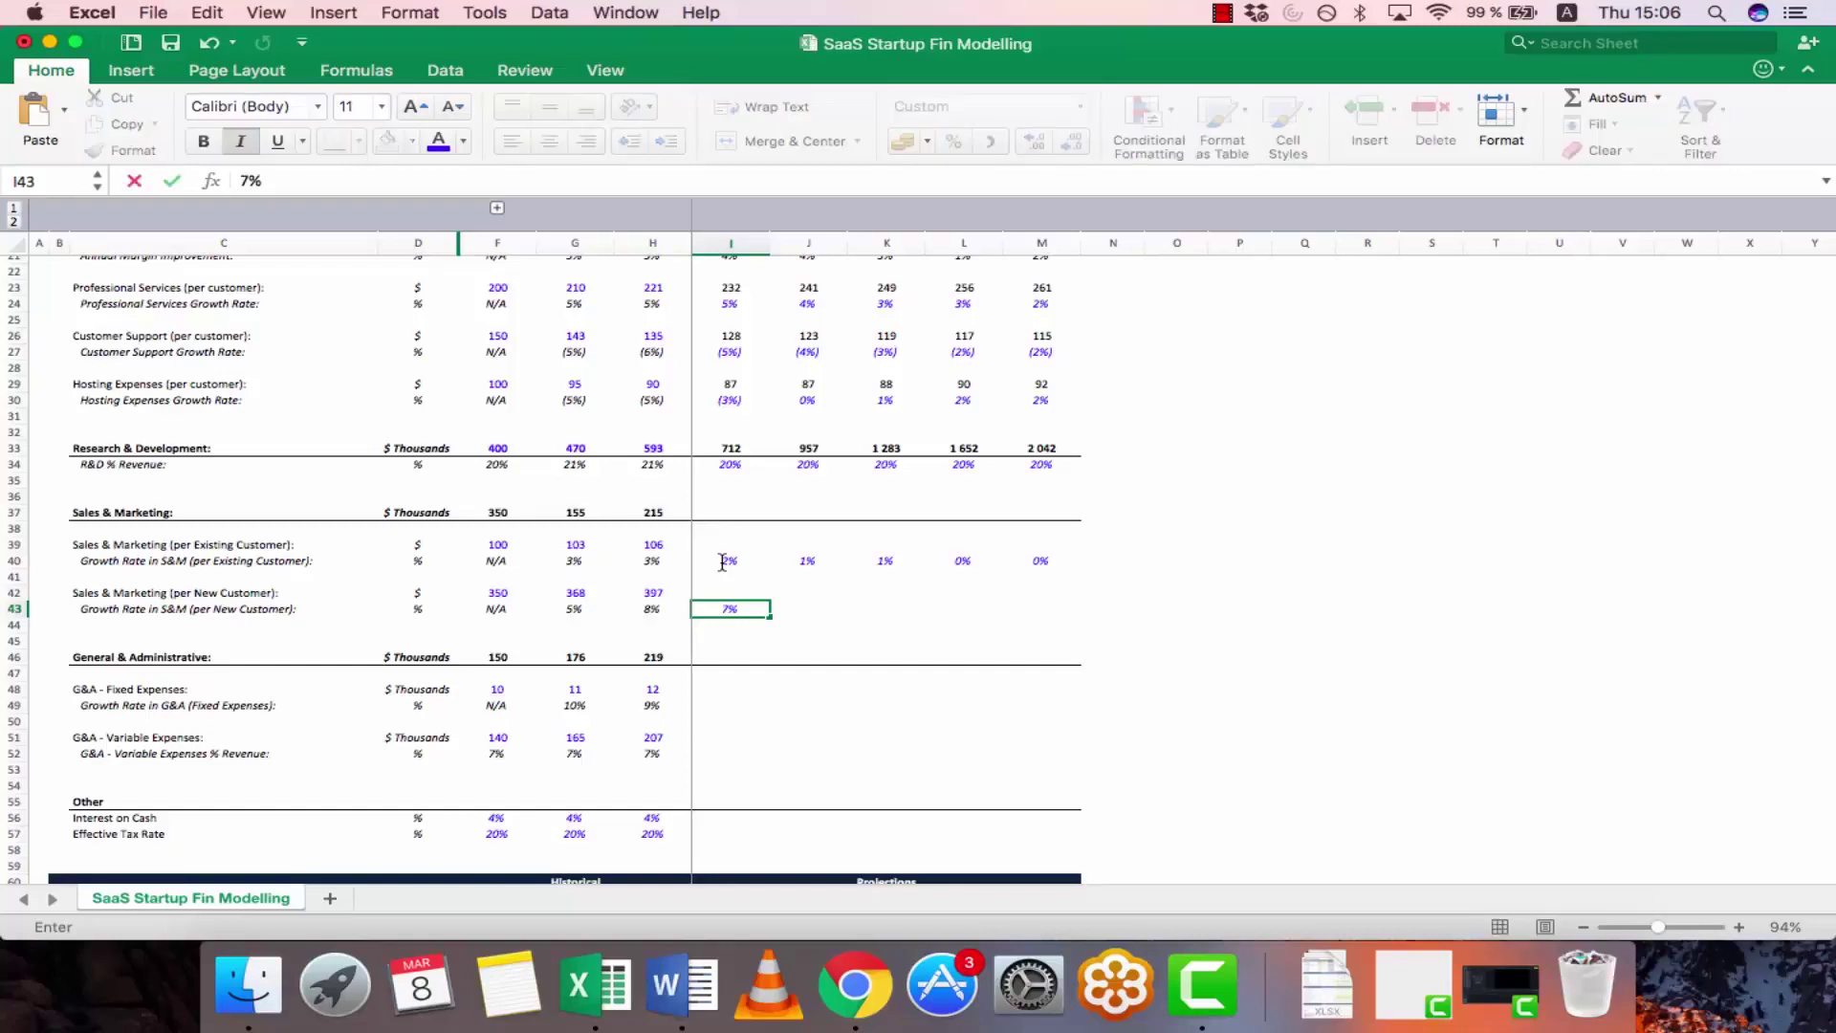
{"action": "key", "text": "Tab"}
{"action": "type", "text": "6%"}
{"action": "key", "text": "Tab"}
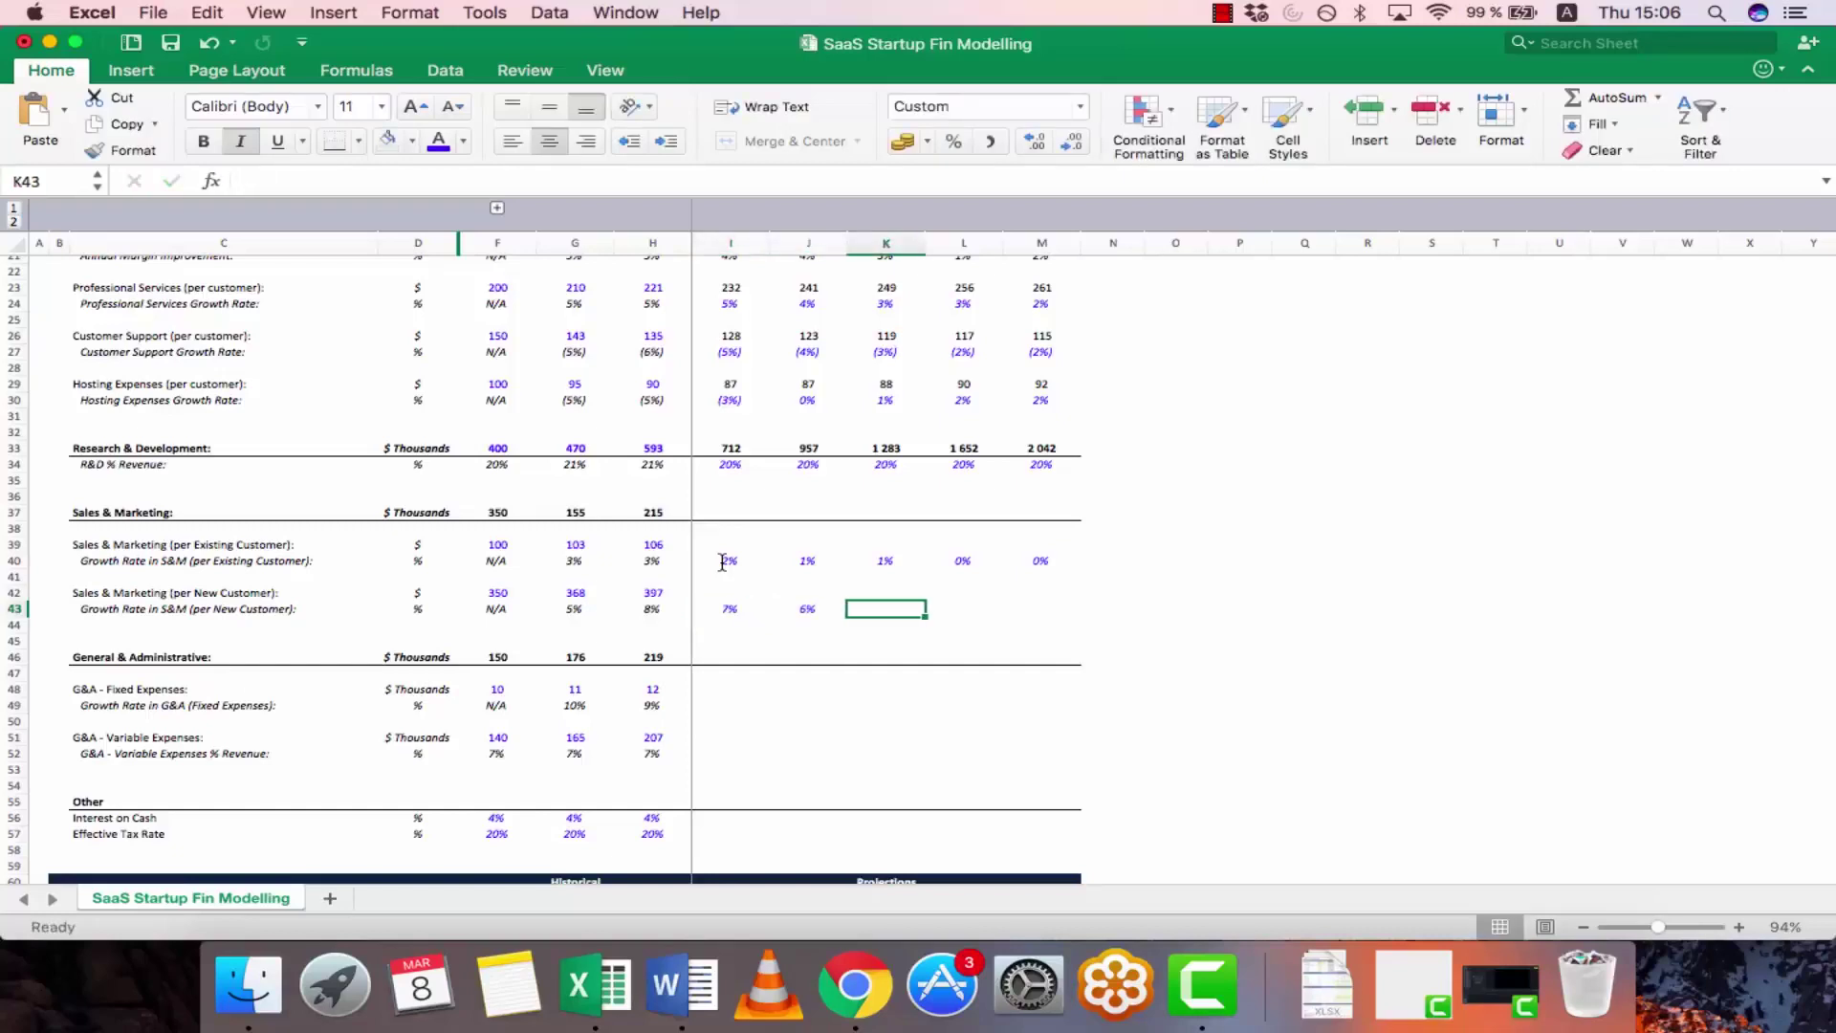
{"action": "type", "text": "6%"}
{"action": "key", "text": "Tab"}
{"action": "type", "text": "6%"}
{"action": "key", "text": "Tab"}
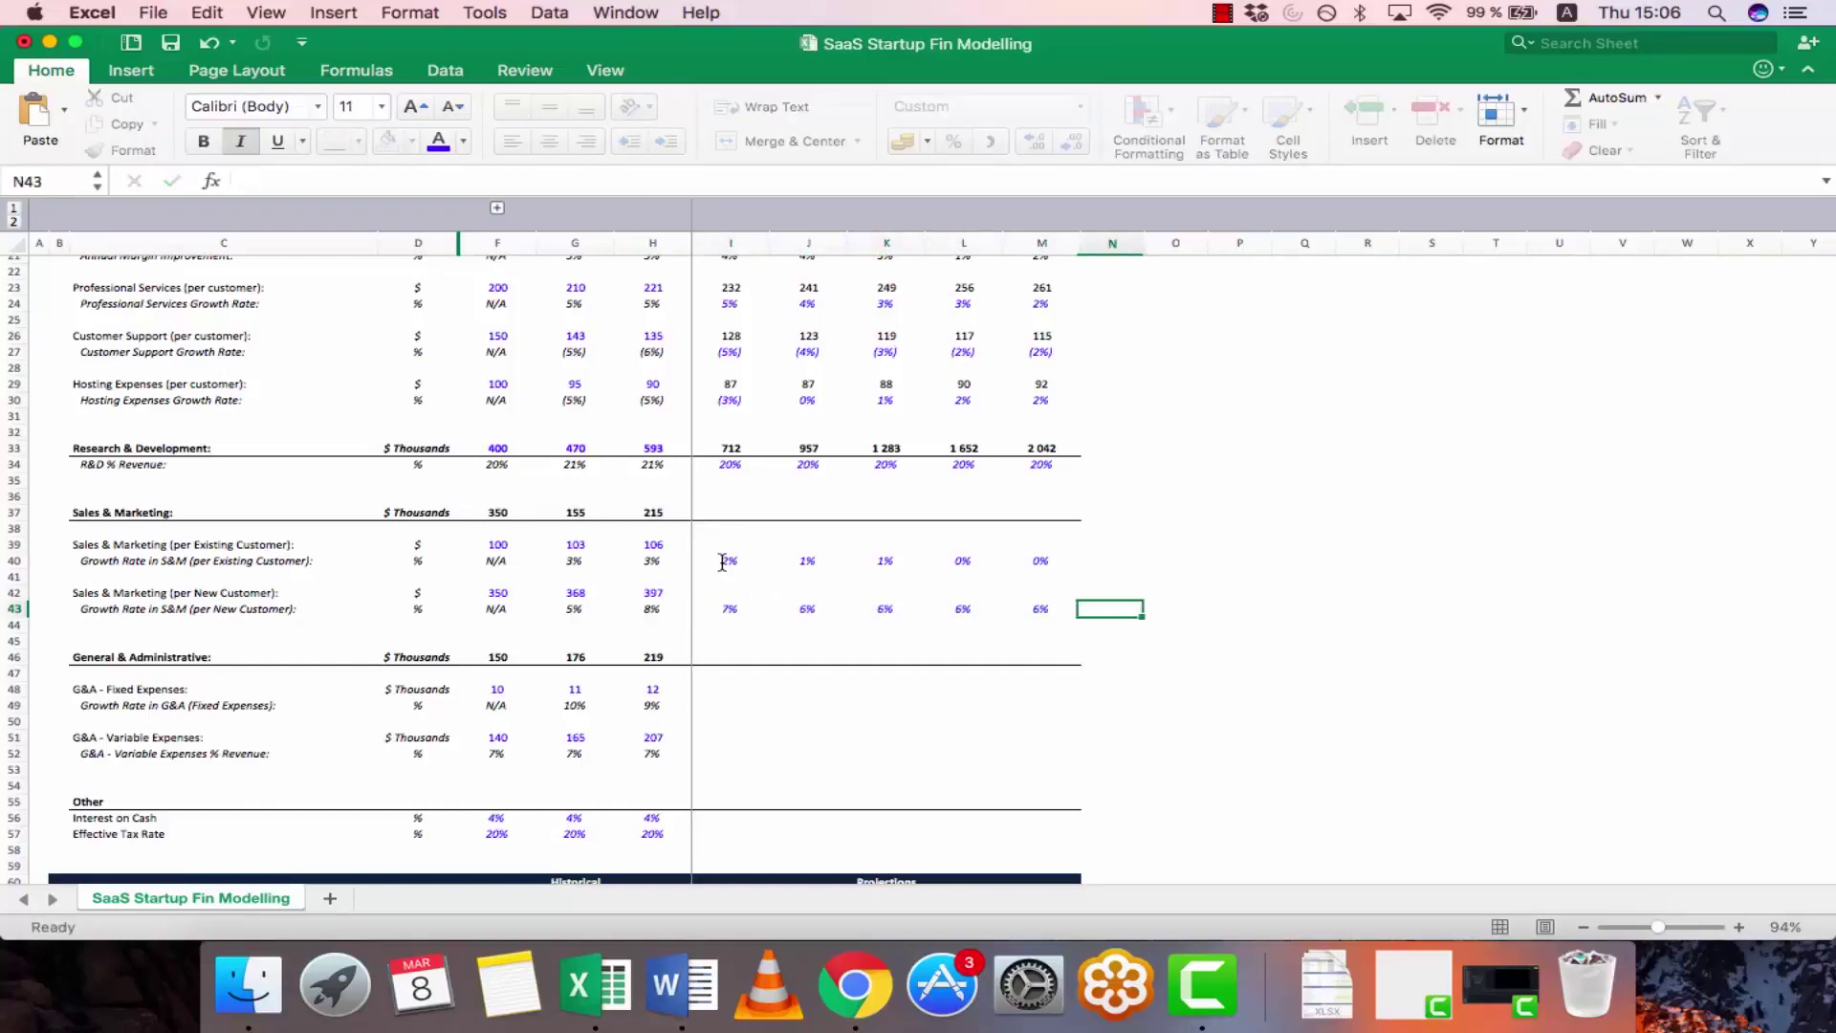
{"action": "type", "text": "6%"}
{"action": "key", "text": "shift+Tab"}
{"action": "key", "text": "Left"}
{"action": "key", "text": "Right"}
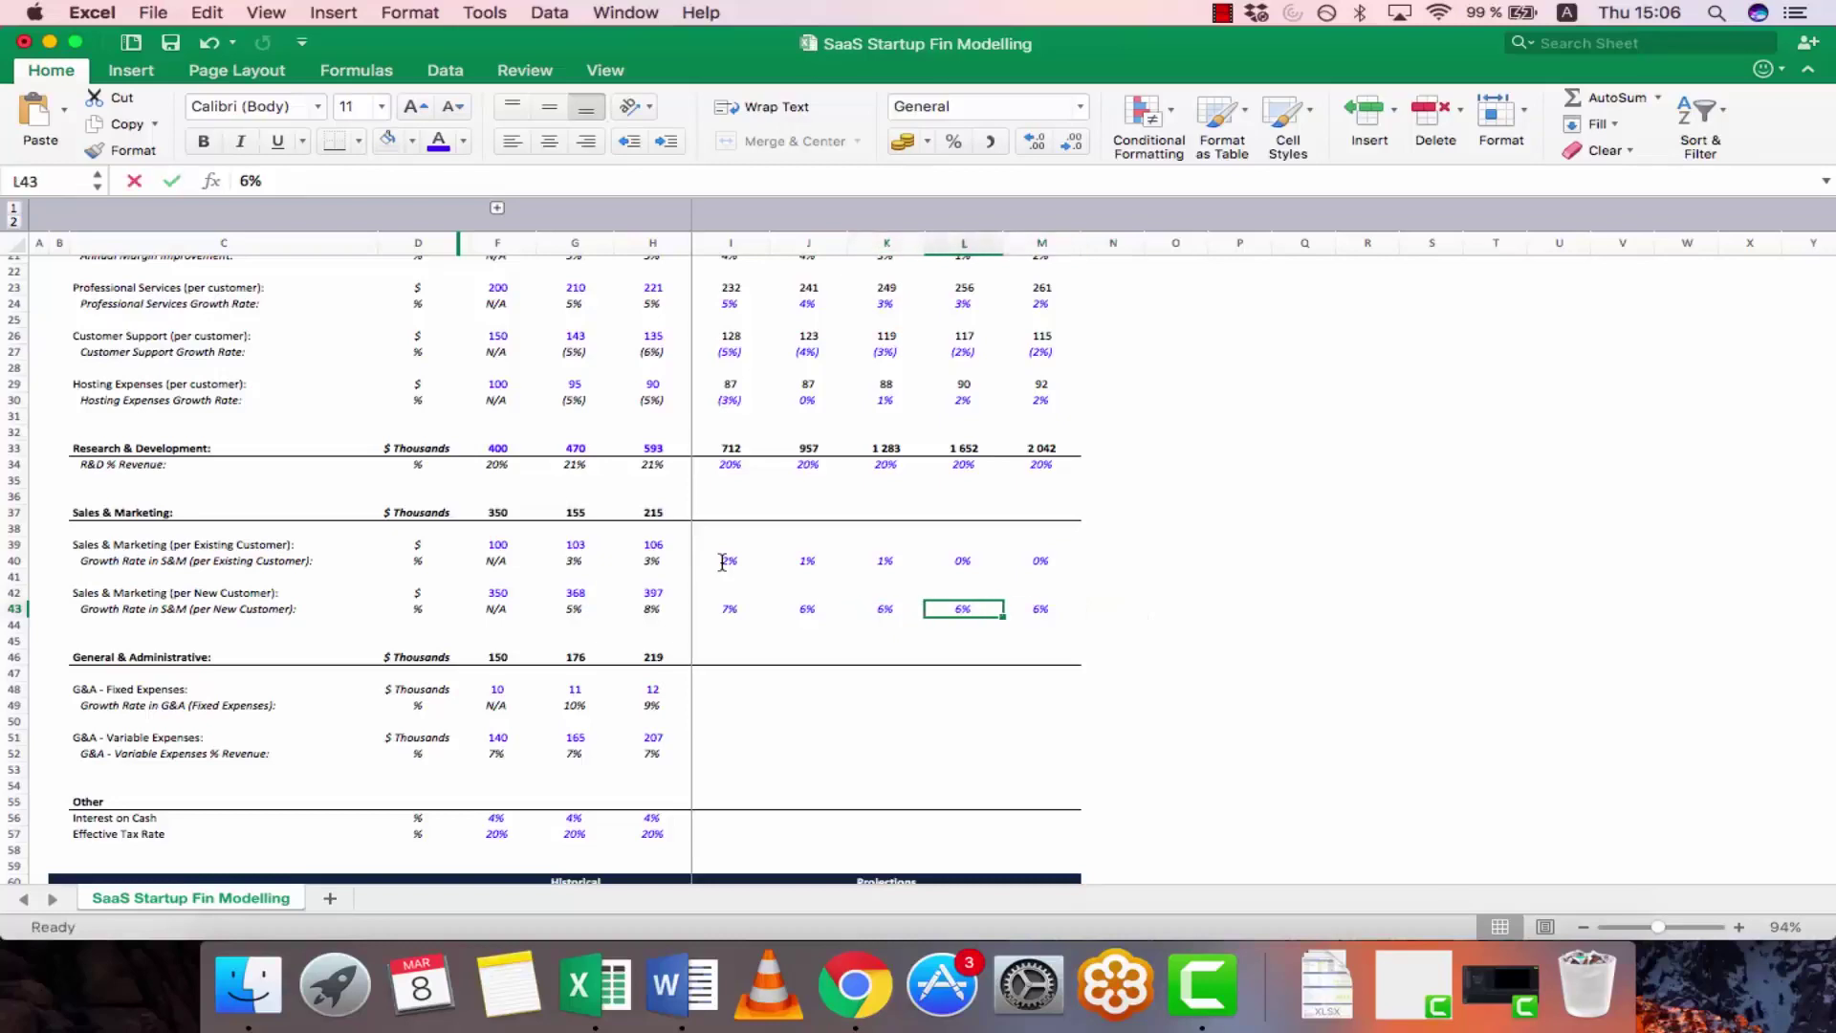
{"action": "key", "text": "Right"}
{"action": "key", "text": "Left"}
{"action": "key", "text": "Left"}
{"action": "key", "text": "Left"}
{"action": "key", "text": "Left"}
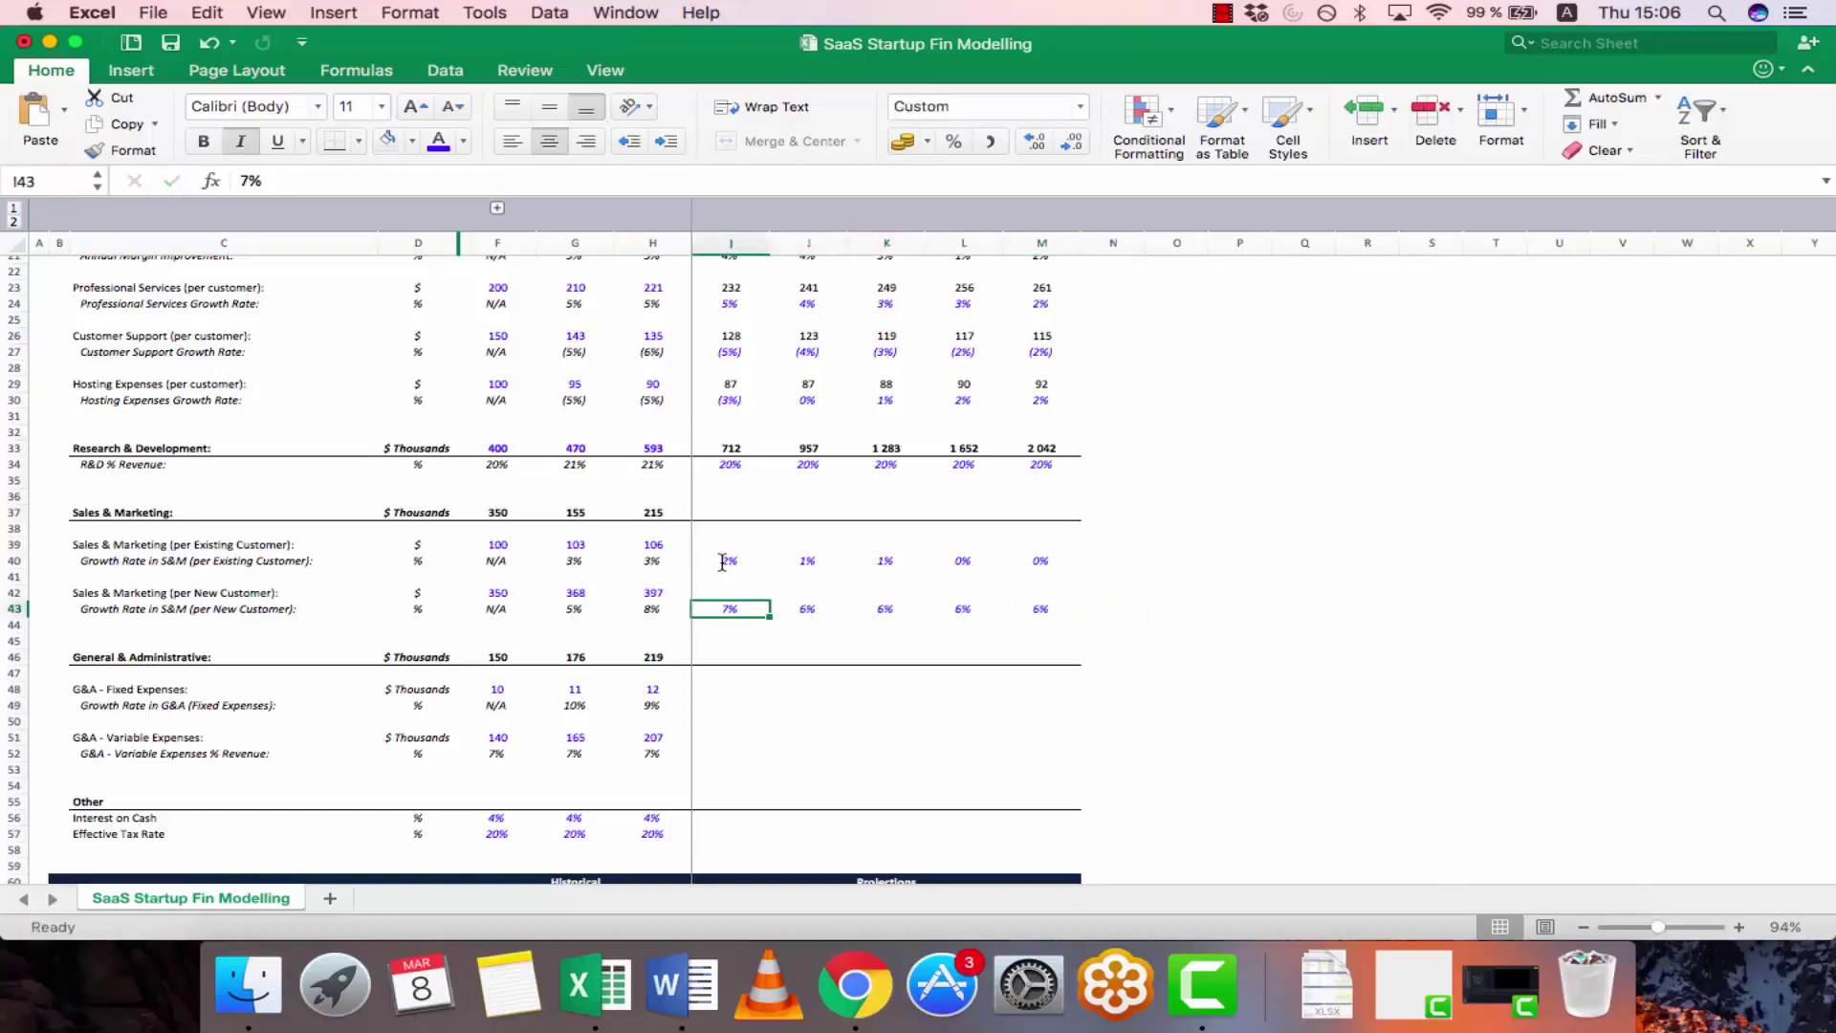
{"action": "key", "text": "Up"}
{"action": "key", "text": "Up"}
{"action": "key", "text": "Up"}
{"action": "key", "text": "Up"}
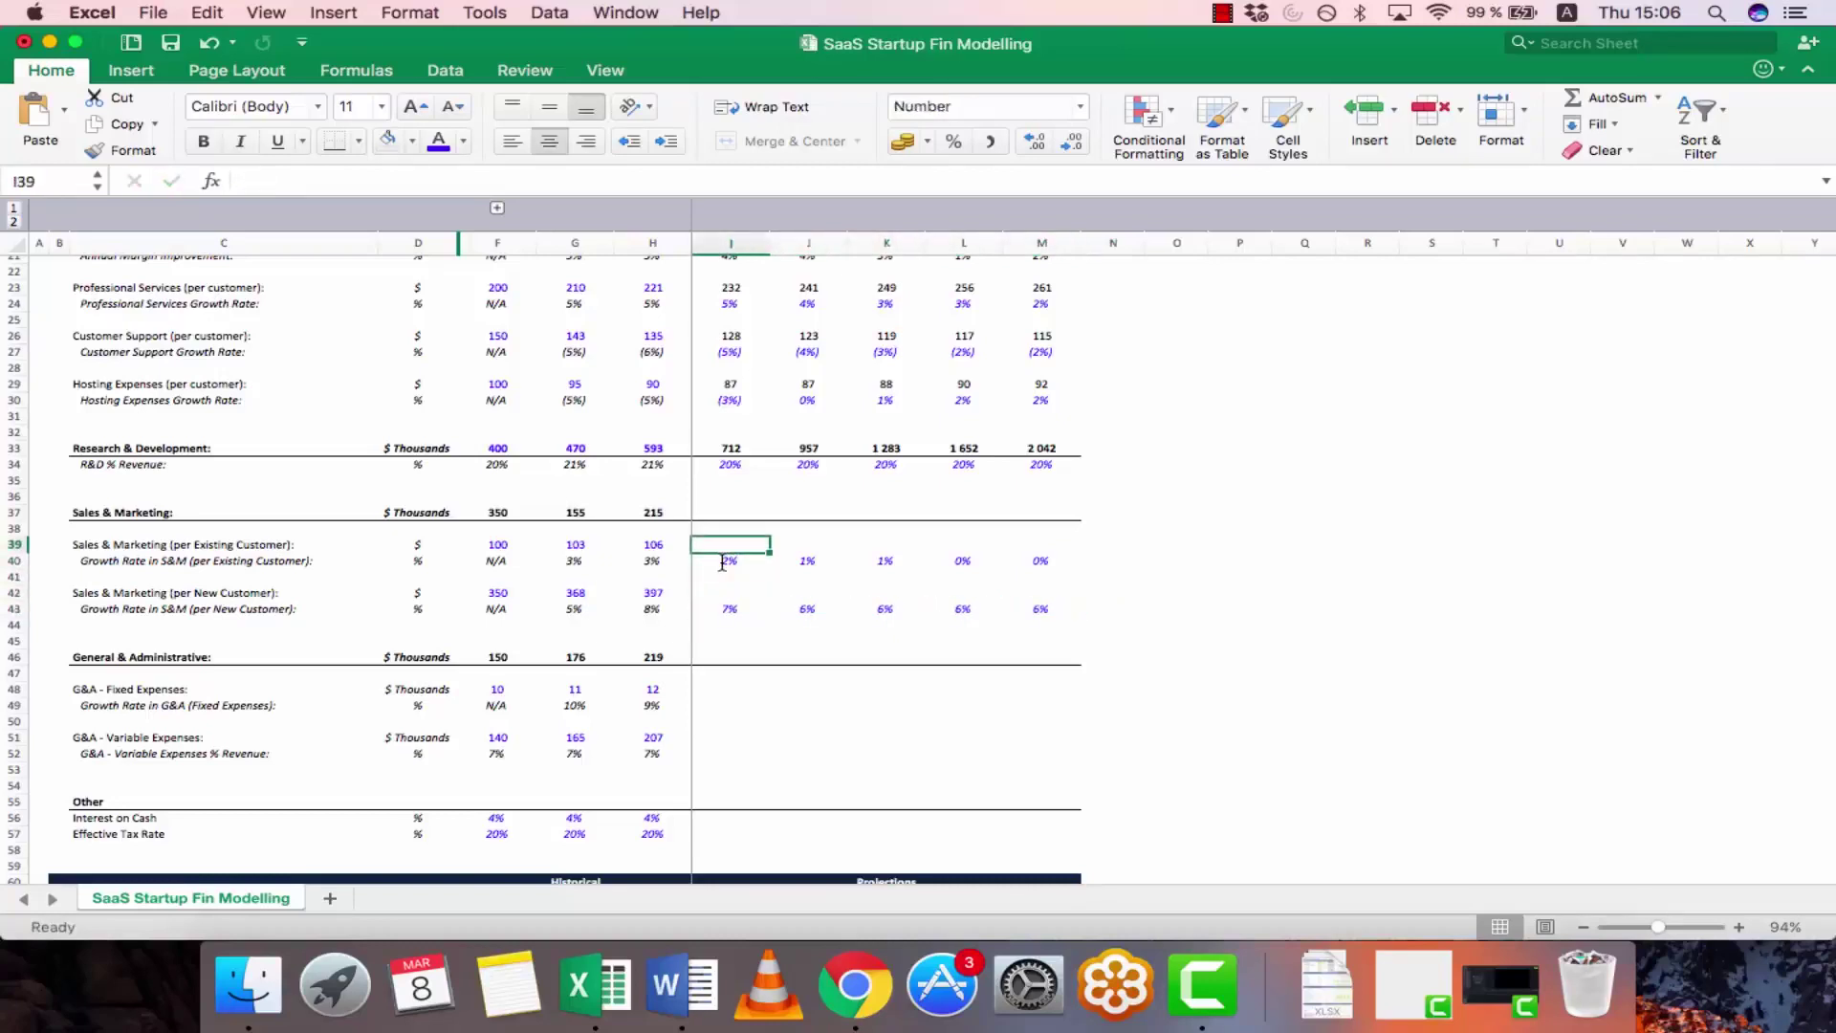
{"action": "type", "text": "="}
{"action": "key", "text": "Escape"}
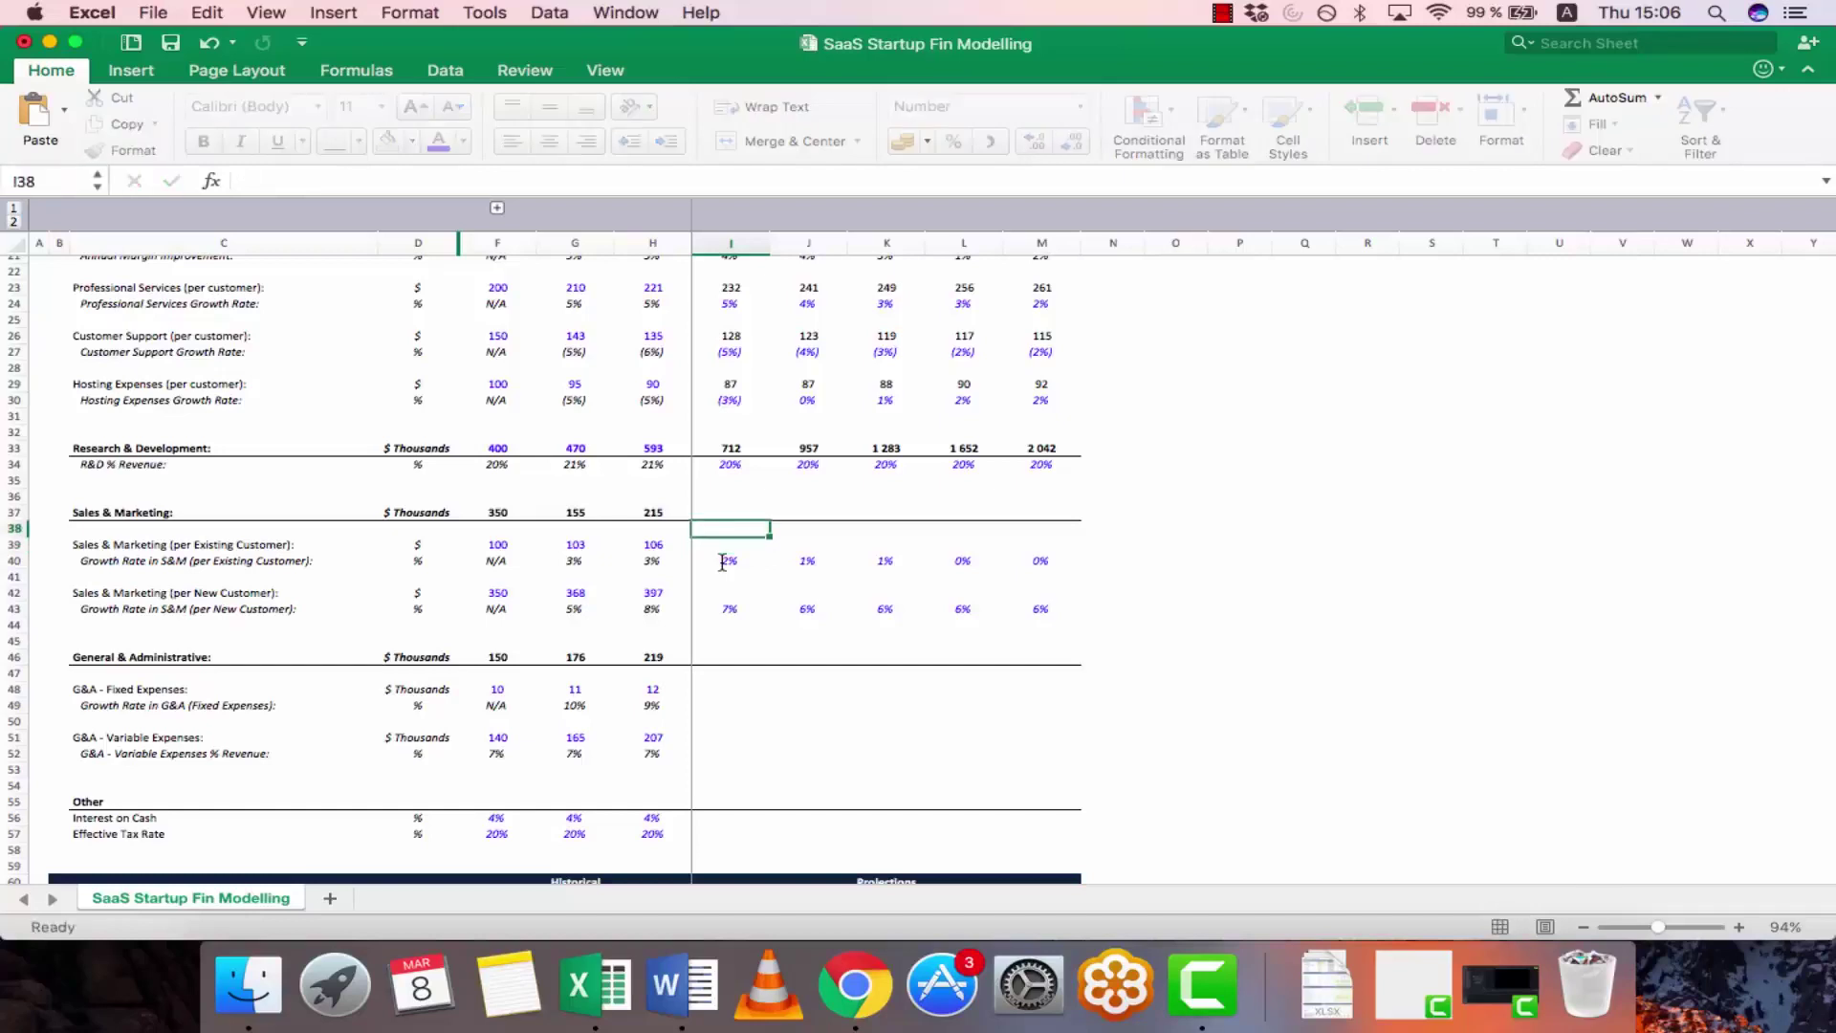
- Reuse the FY18 hosting expenses per customer formula from I29 for FY18 sales and marketing per existing customer in I39
{"action": "key", "text": "Up"}
{"action": "key", "text": "Up"}
{"action": "key", "text": "Up"}
{"action": "key", "text": "Up"}
{"action": "key", "text": "Up"}
{"action": "key", "text": "Up"}
{"action": "key", "text": "Up"}
{"action": "key", "text": "Up"}
{"action": "key", "text": "Up"}
{"action": "key", "text": "Up"}
{"action": "key", "text": "cmd+c"}
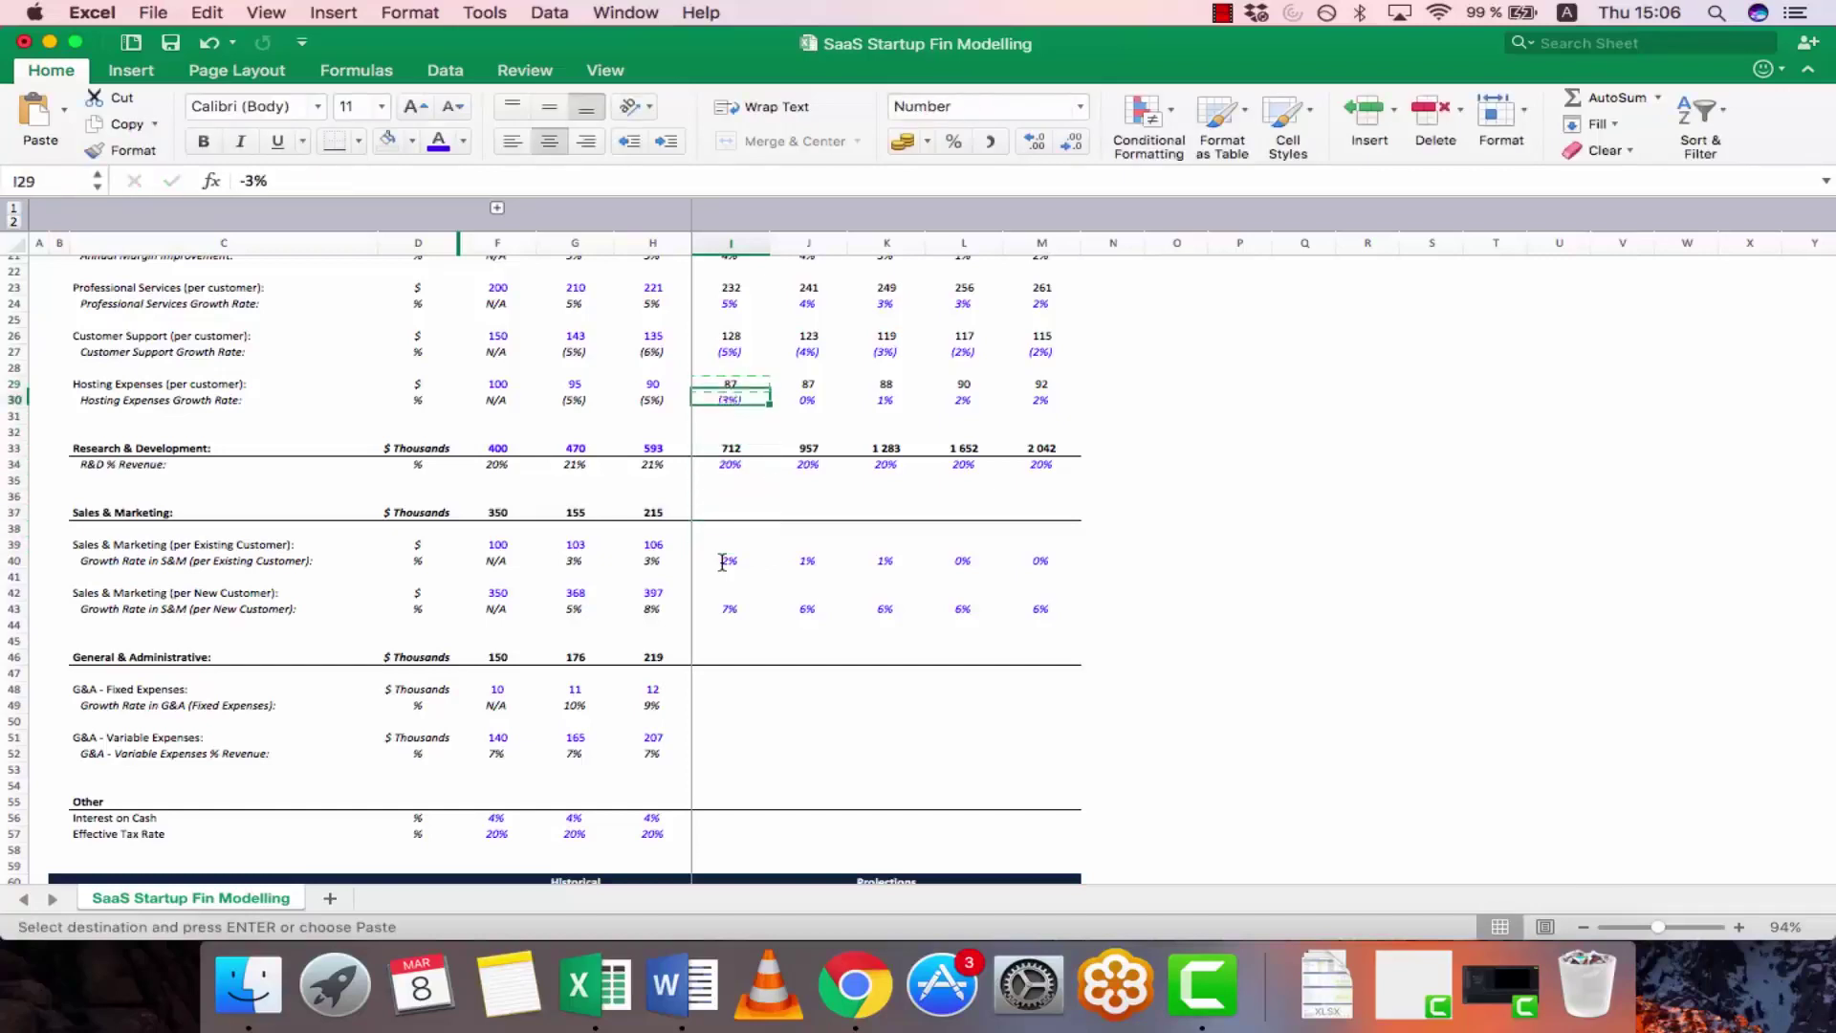
{"action": "key", "text": "Down"}
{"action": "key", "text": "Down"}
{"action": "key", "text": "Down"}
{"action": "key", "text": "Down"}
{"action": "key", "text": "Down"}
{"action": "key", "text": "Down"}
{"action": "key", "text": "Down"}
{"action": "key", "text": "Down"}
{"action": "key", "text": "Down"}
{"action": "key", "text": "Down"}
{"action": "key", "text": "cmd+v"}
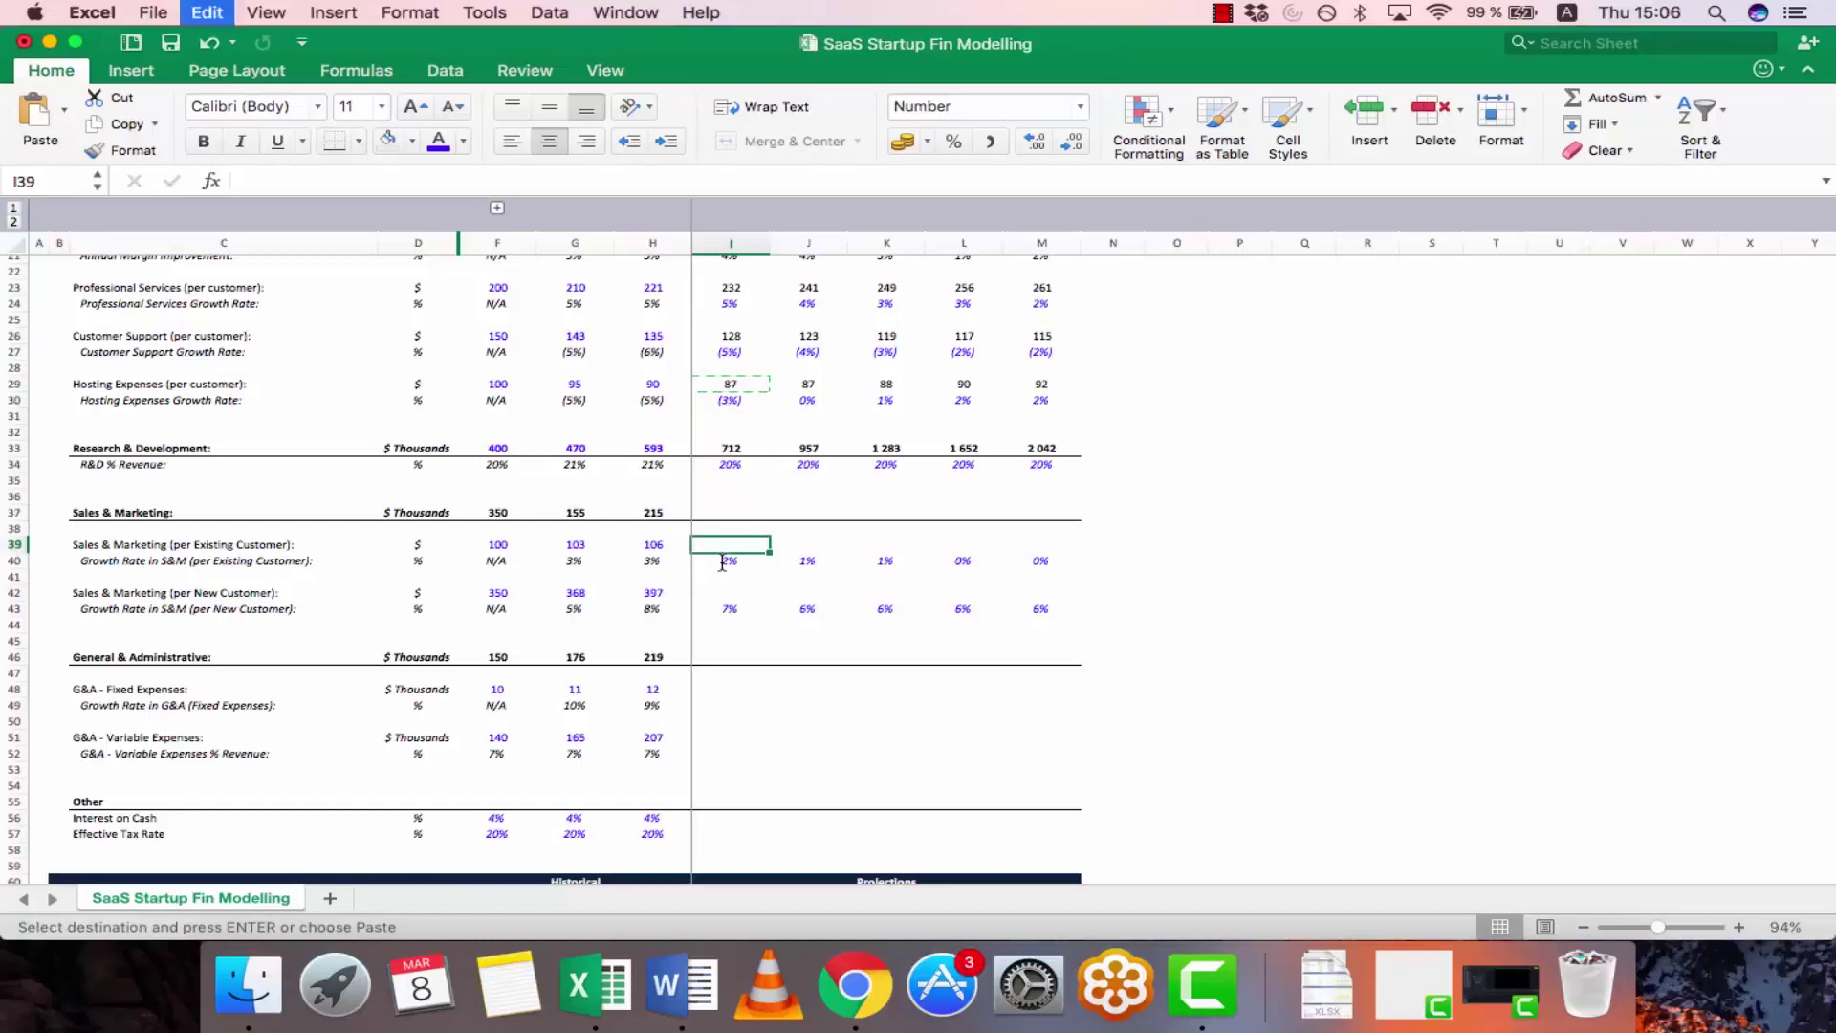
- Copy the FY18 sales and marketing per existing customer formula in I39 across FY19 through FY22
{"action": "key", "text": "cmd+c"}
{"action": "key", "text": "shift+Right"}
{"action": "key", "text": "shift+Right"}
{"action": "key", "text": "shift+Right"}
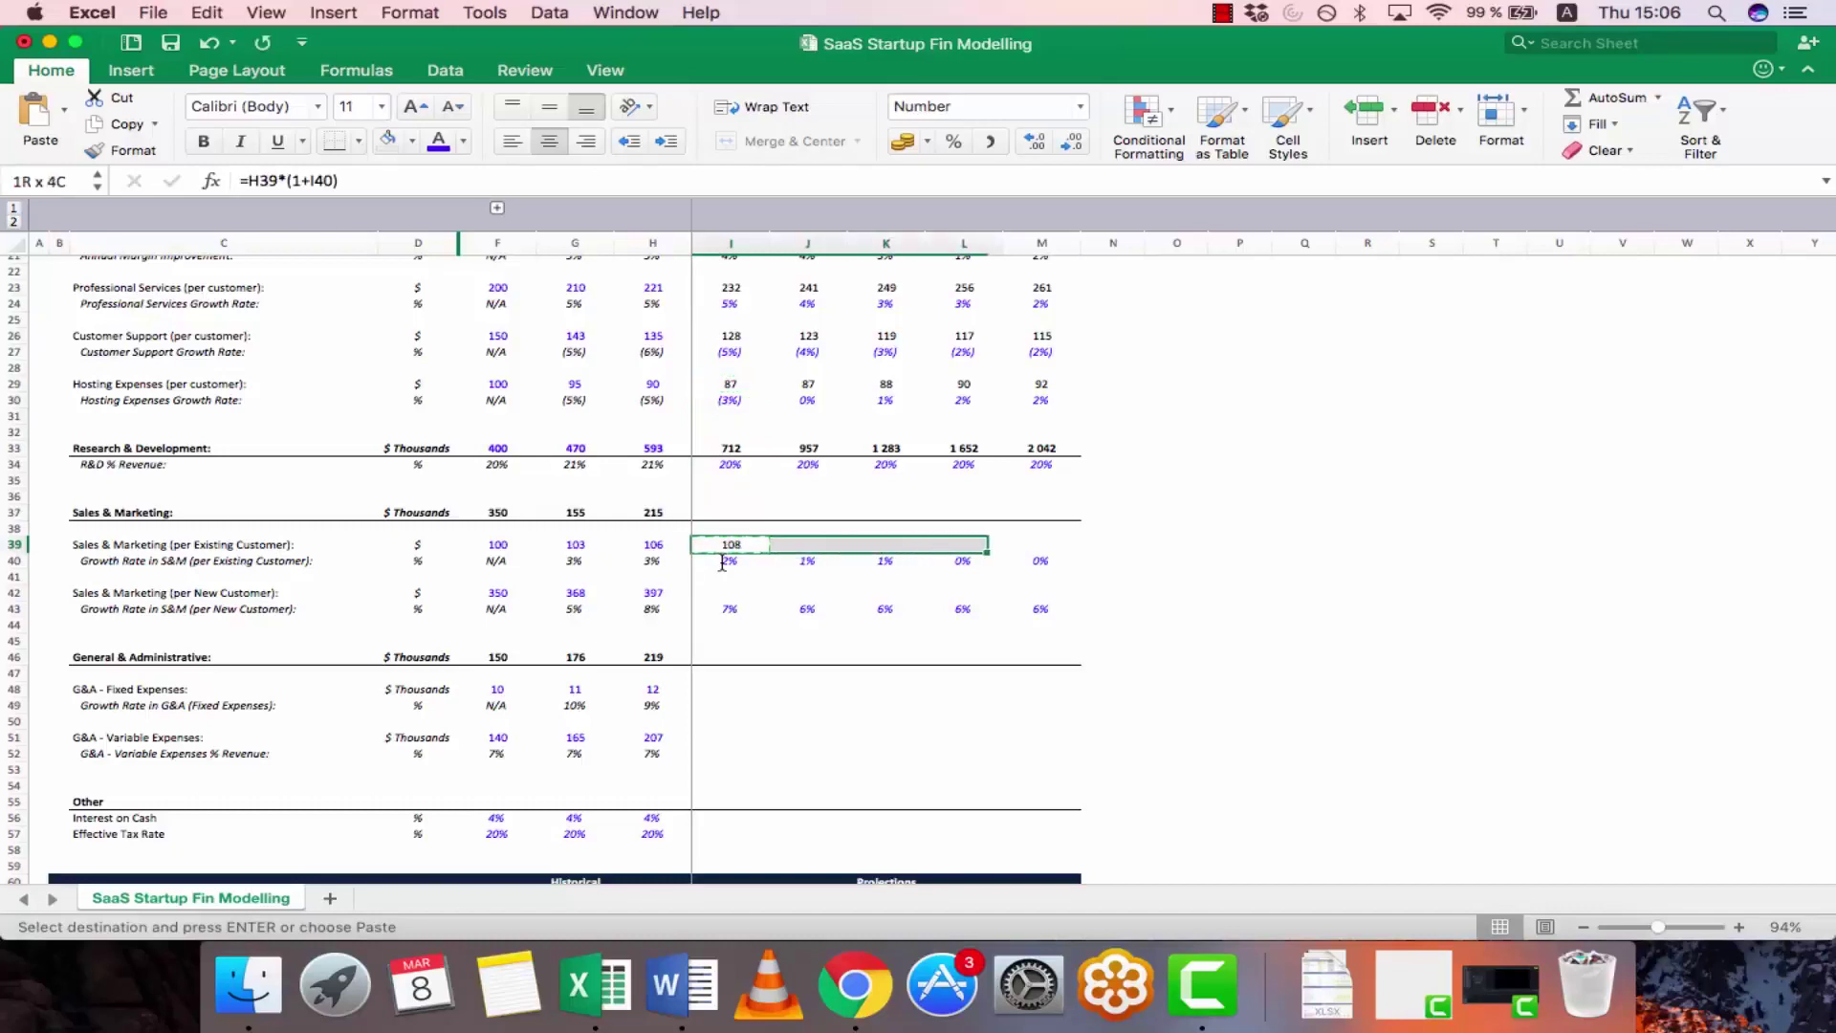
{"action": "key", "text": "shift+Right"}
{"action": "key", "text": "cmd+v"}
- Reuse the per existing customer formula from I39 for sales and marketing per new customer in I42 through M42
{"action": "key", "text": "Down"}
{"action": "key", "text": "Up"}
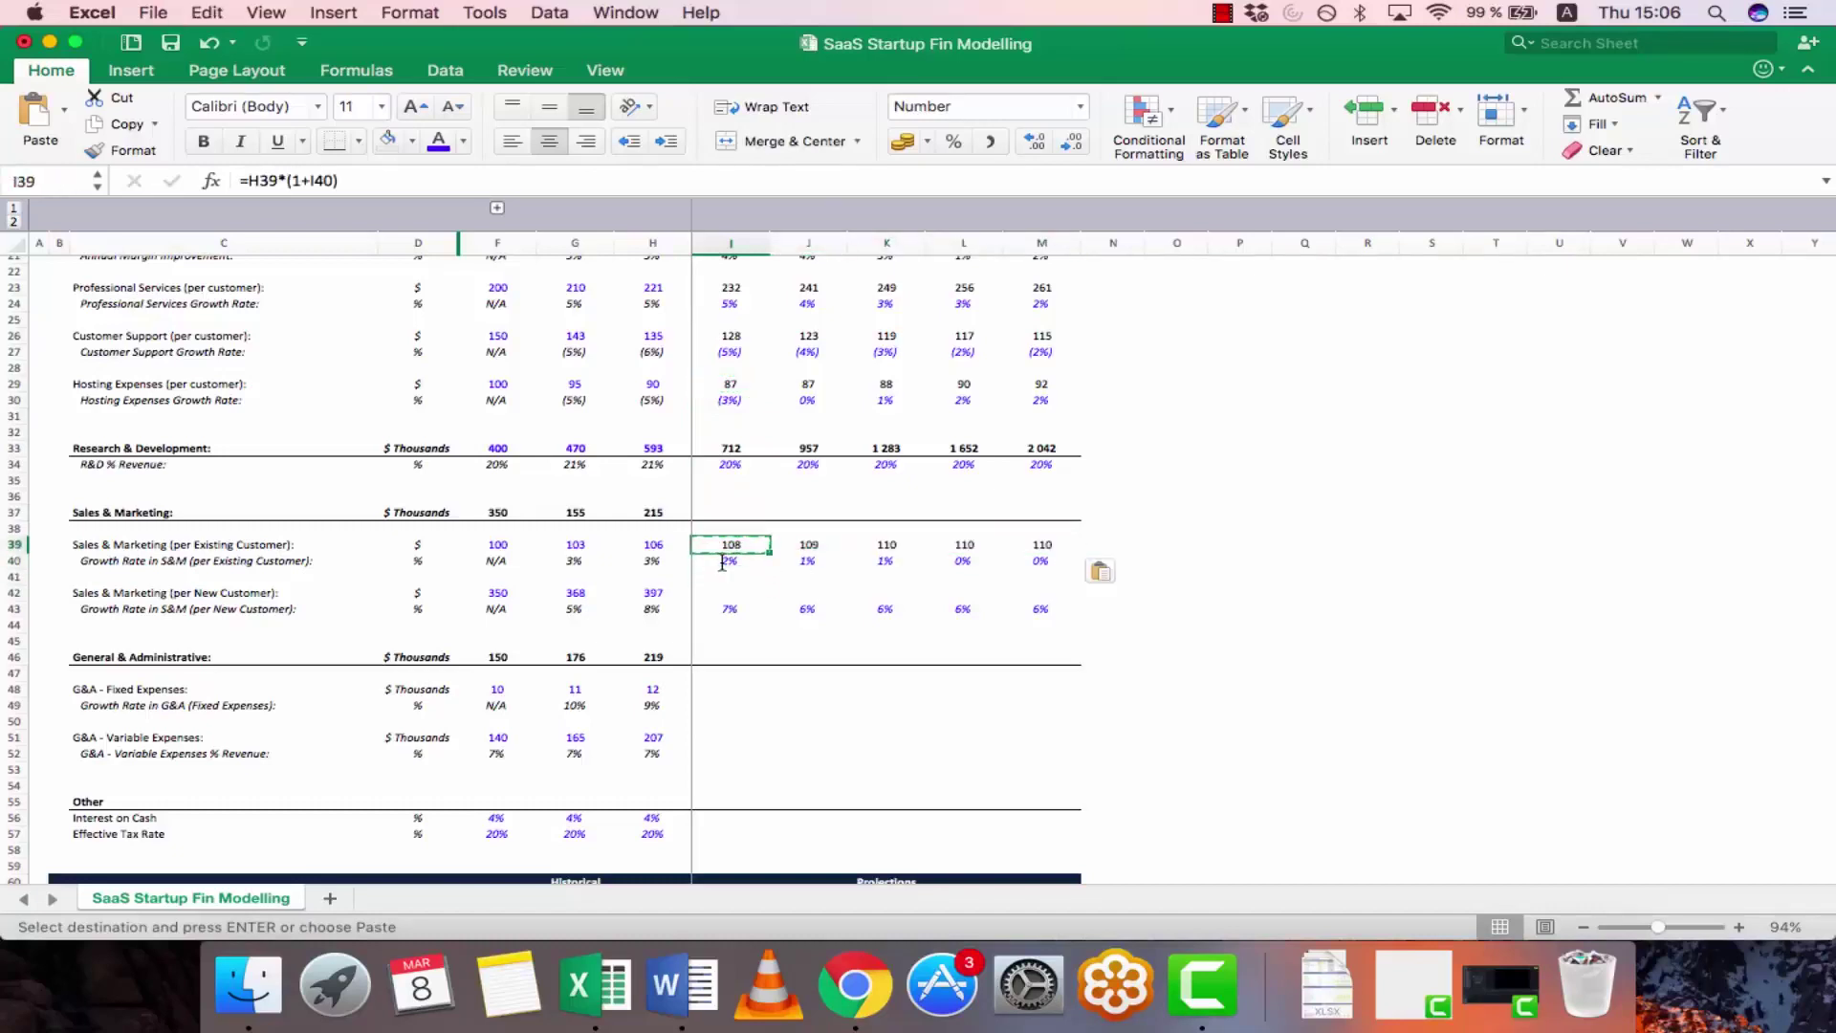
{"action": "key", "text": "Down"}
{"action": "key", "text": "Down"}
{"action": "key", "text": "Down"}
{"action": "key", "text": "cmd+v"}
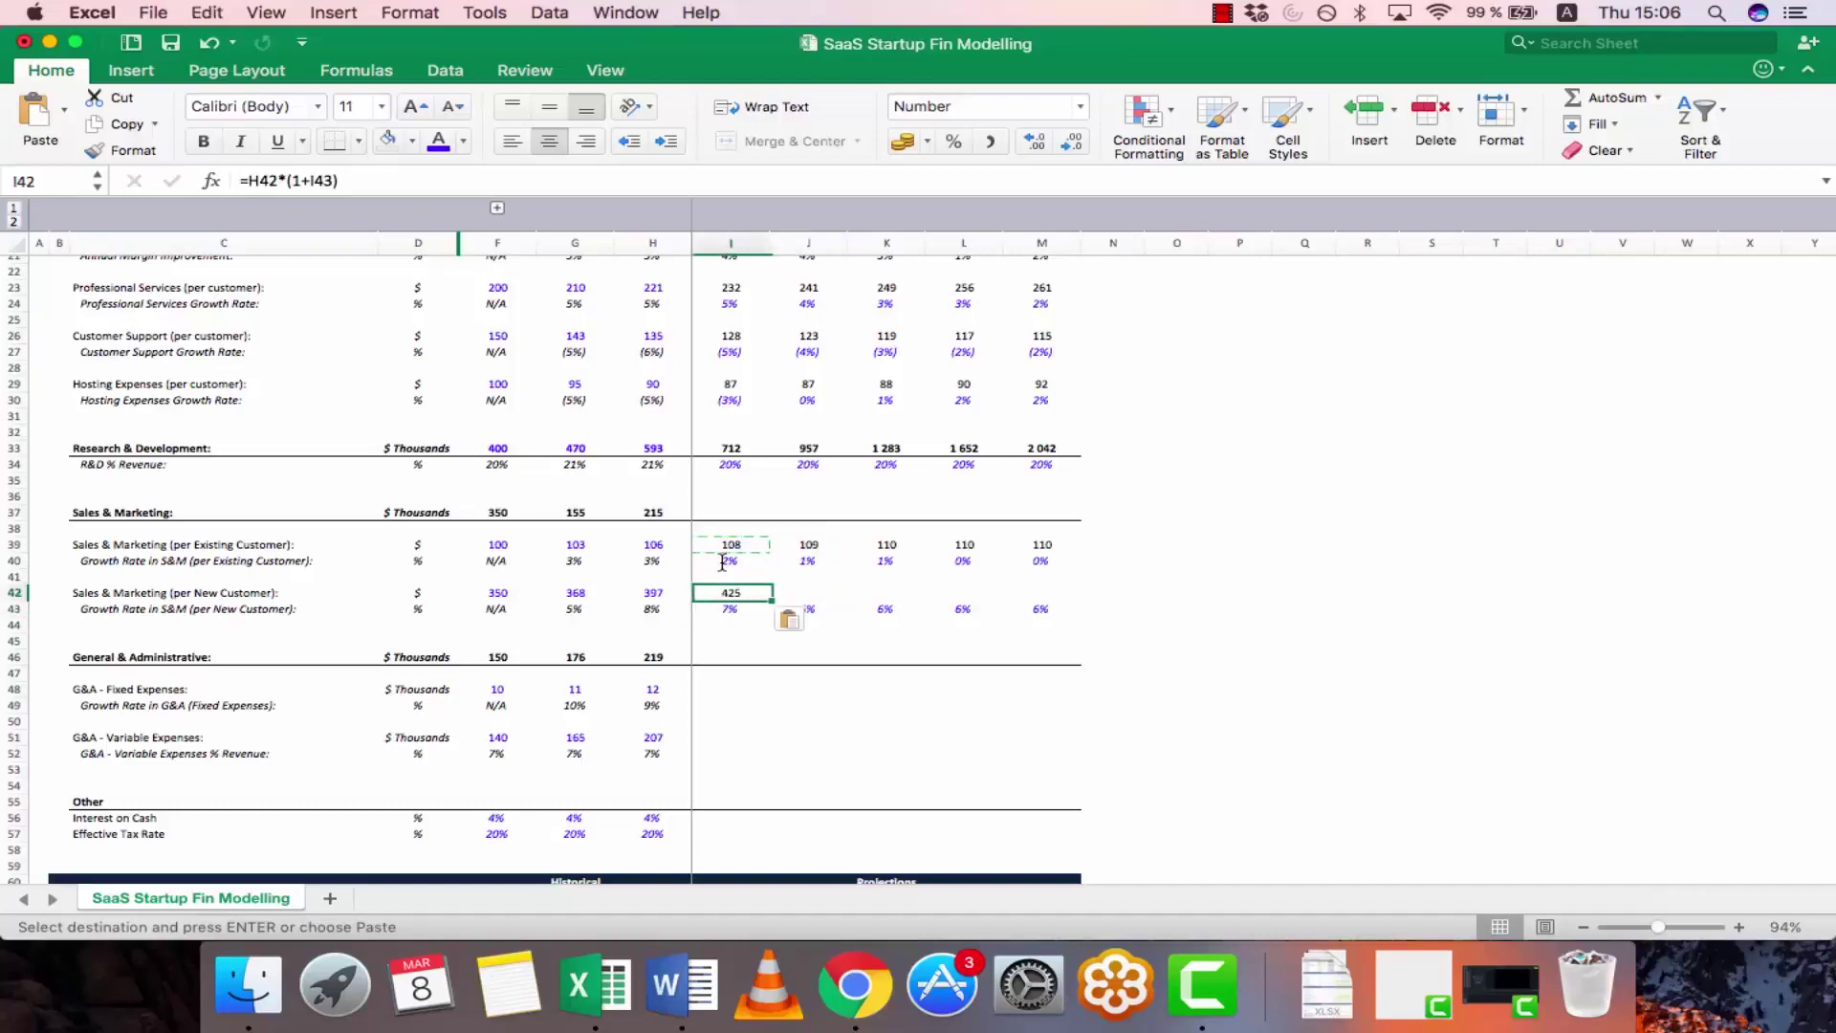
{"action": "key", "text": "shift+Right"}
{"action": "key", "text": "shift+Right"}
{"action": "key", "text": "shift+Right"}
{"action": "key", "text": "shift+Right"}
{"action": "key", "text": "cmd+v"}
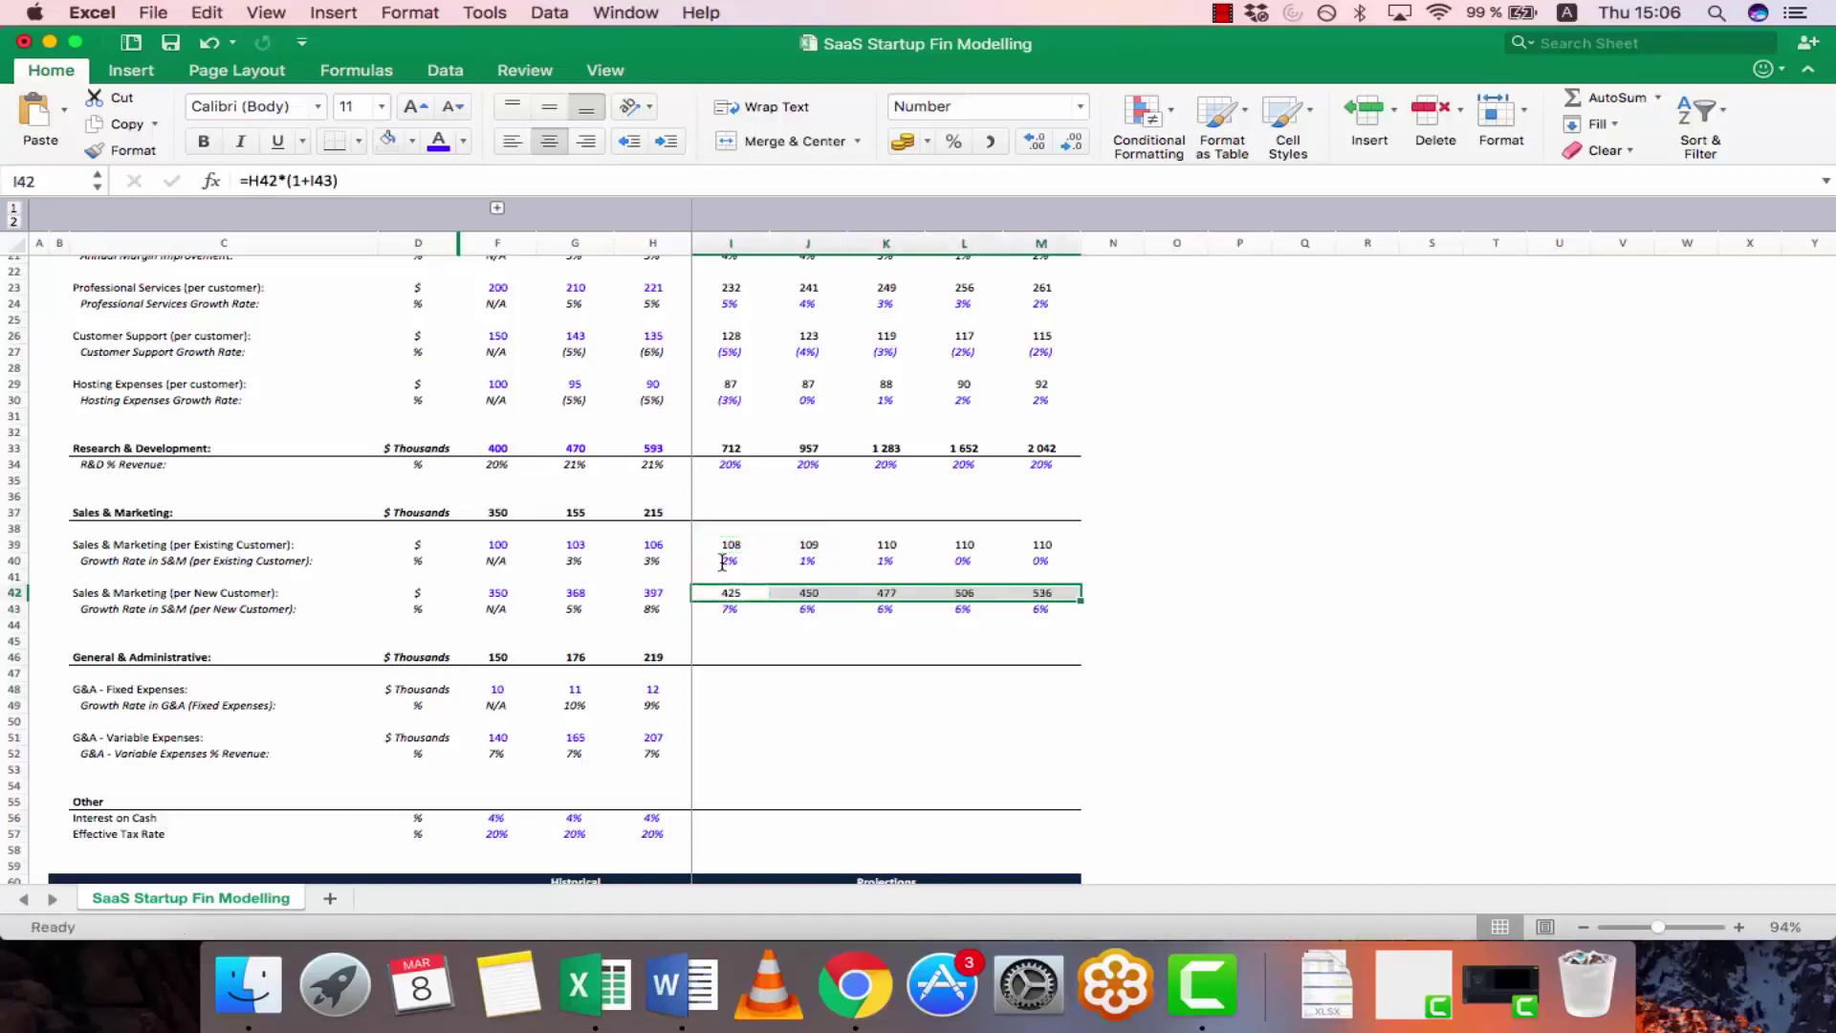
- Copy the FY17 total sales and marketing formula in H37 across FY18 through FY22 and check its cell references
{"action": "key", "text": "Up"}
{"action": "key", "text": "Up"}
{"action": "key", "text": "Up"}
{"action": "key", "text": "Up"}
{"action": "key", "text": "Up"}
{"action": "key", "text": "Left"}
{"action": "key", "text": "cmd+c"}
{"action": "key", "text": "shift+Right"}
{"action": "key", "text": "shift+Right"}
{"action": "key", "text": "shift+Right"}
{"action": "key", "text": "shift+Right"}
{"action": "key", "text": "shift+Right"}
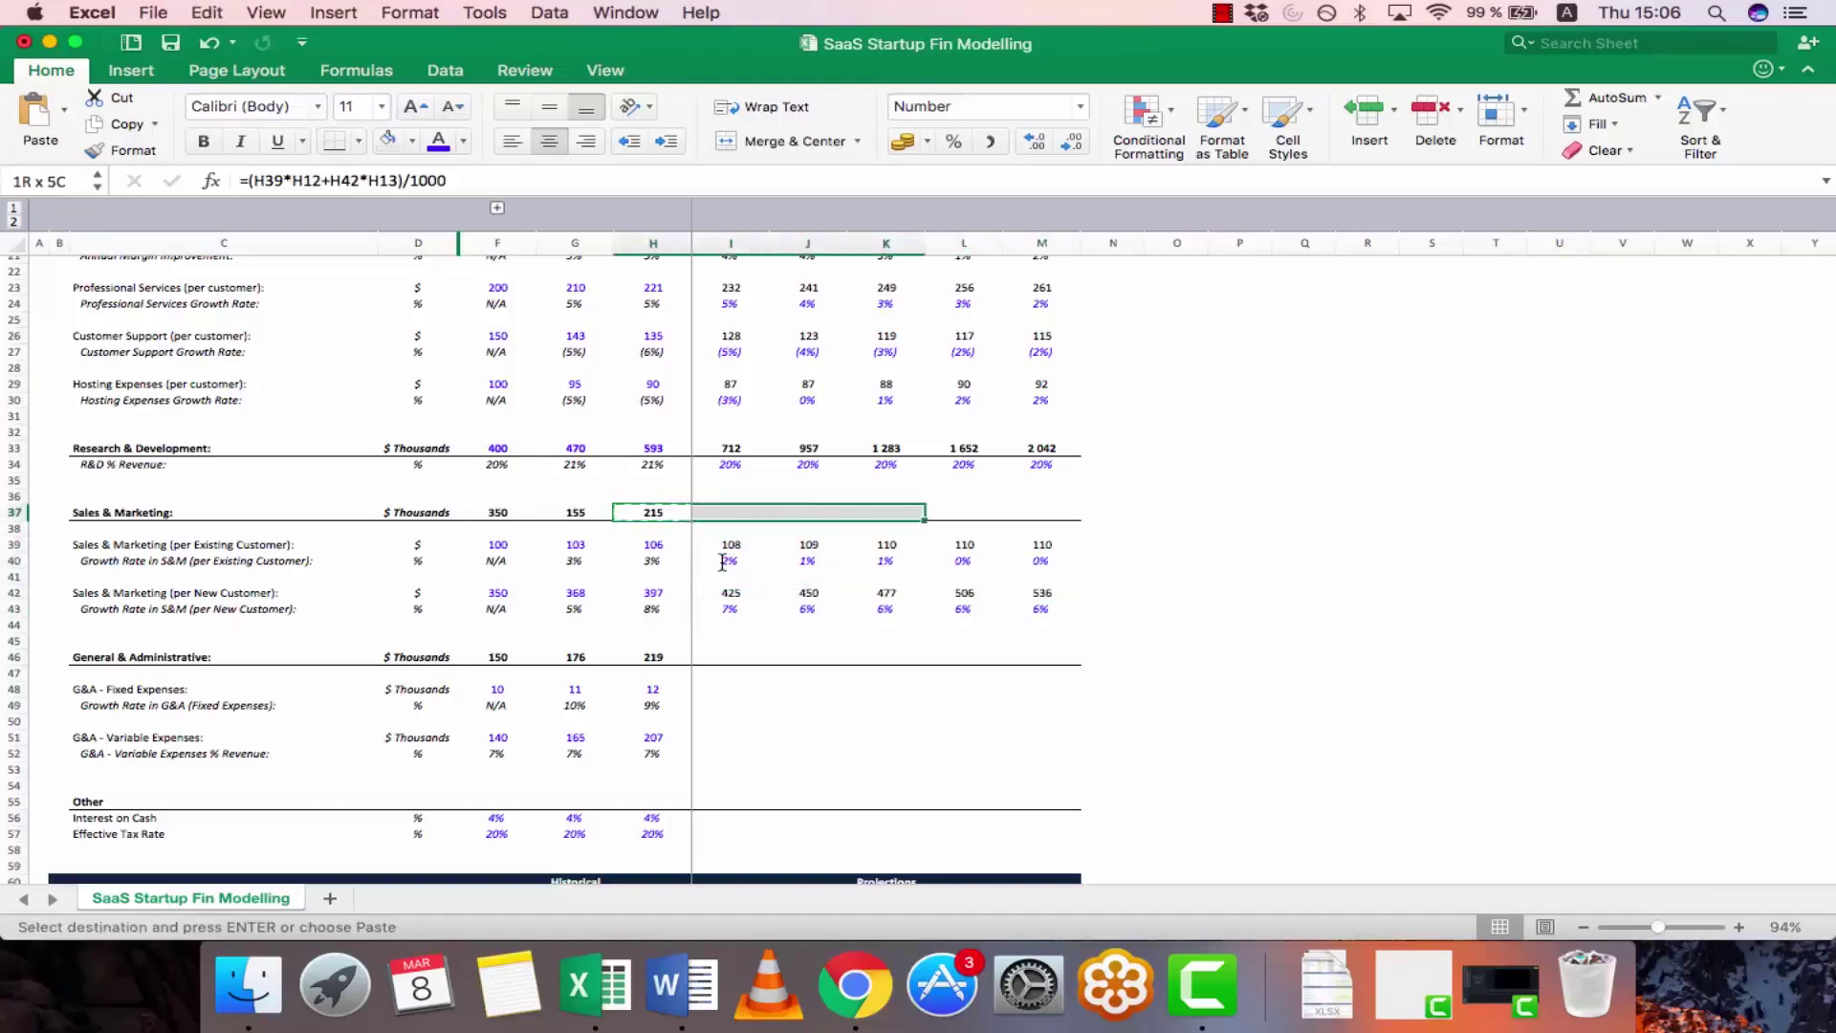
{"action": "key", "text": "Return"}
{"action": "key", "text": "Right"}
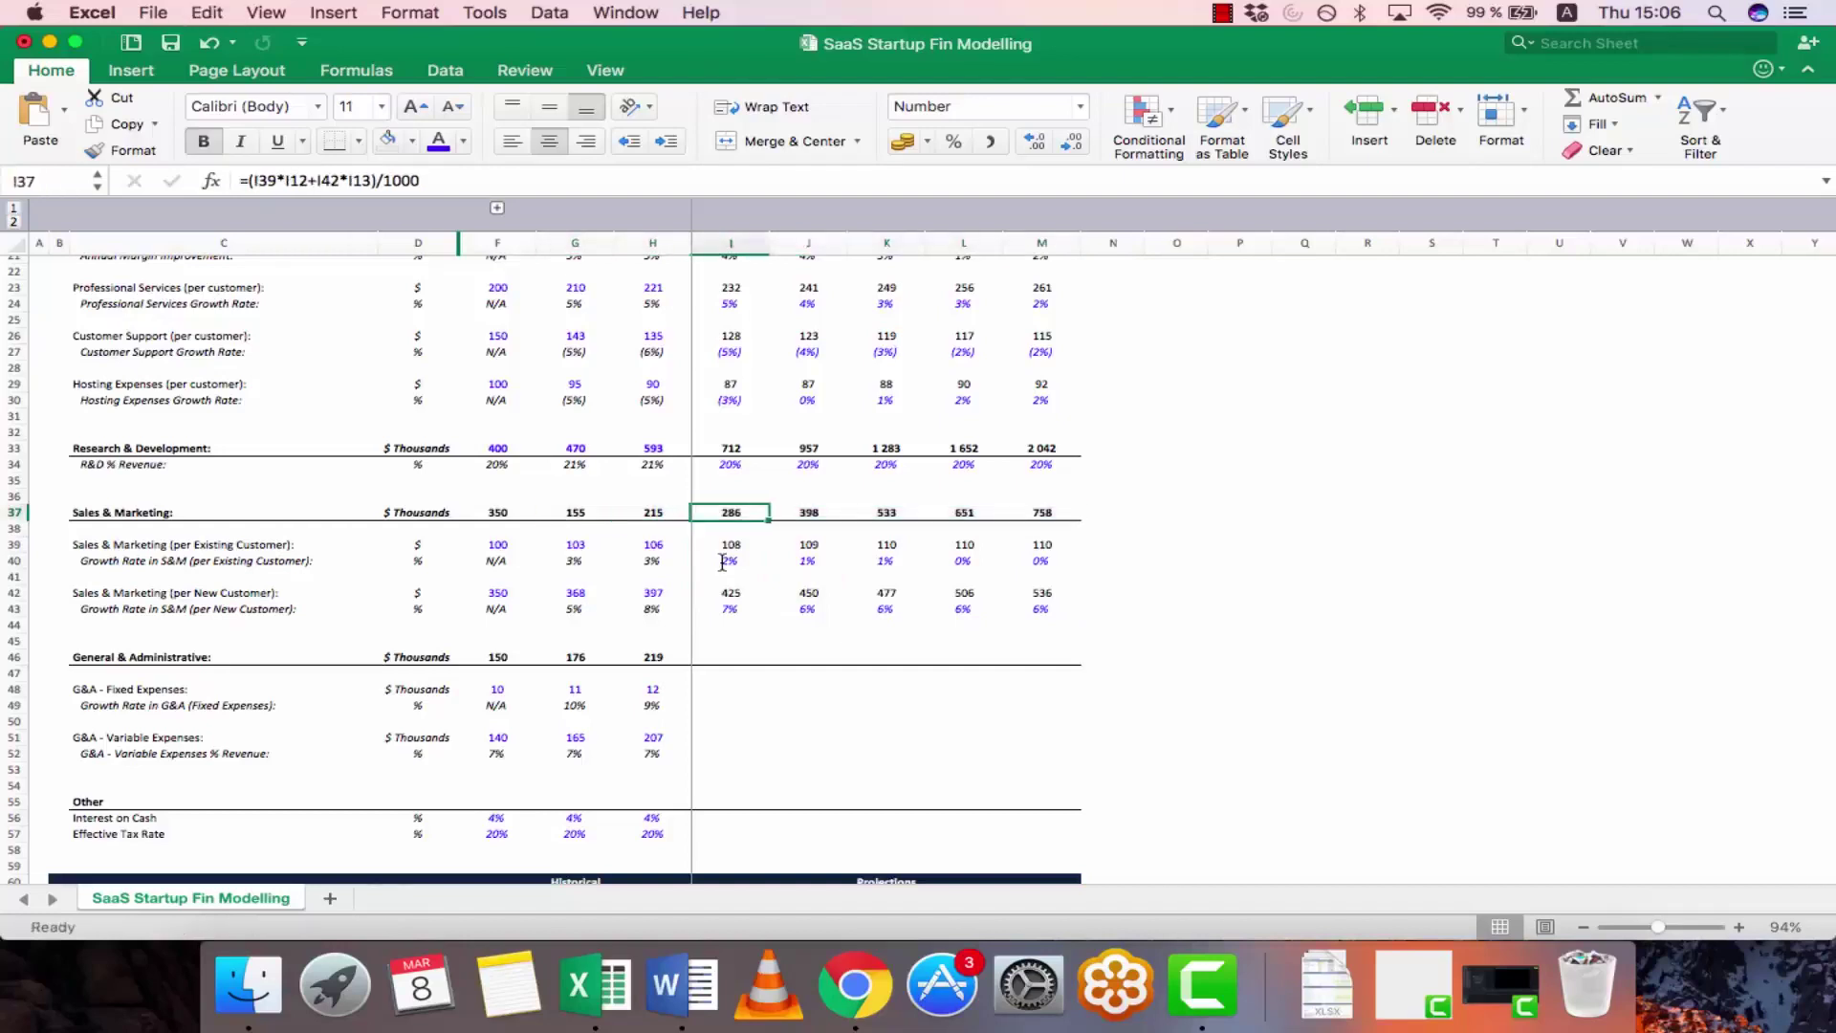
{"action": "key", "text": "F2"}
{"action": "key", "text": "Tab"}
{"action": "key", "text": "F2"}
{"action": "key", "text": "Tab"}
{"action": "key", "text": "F2"}
{"action": "key", "text": "Escape"}
- Set the growth rate in G&A fixed expenses in row 49 to 8% for FY18 and 7% for FY19 through FY22
{"action": "key", "text": "Down"}
{"action": "key", "text": "Down"}
{"action": "key", "text": "Down"}
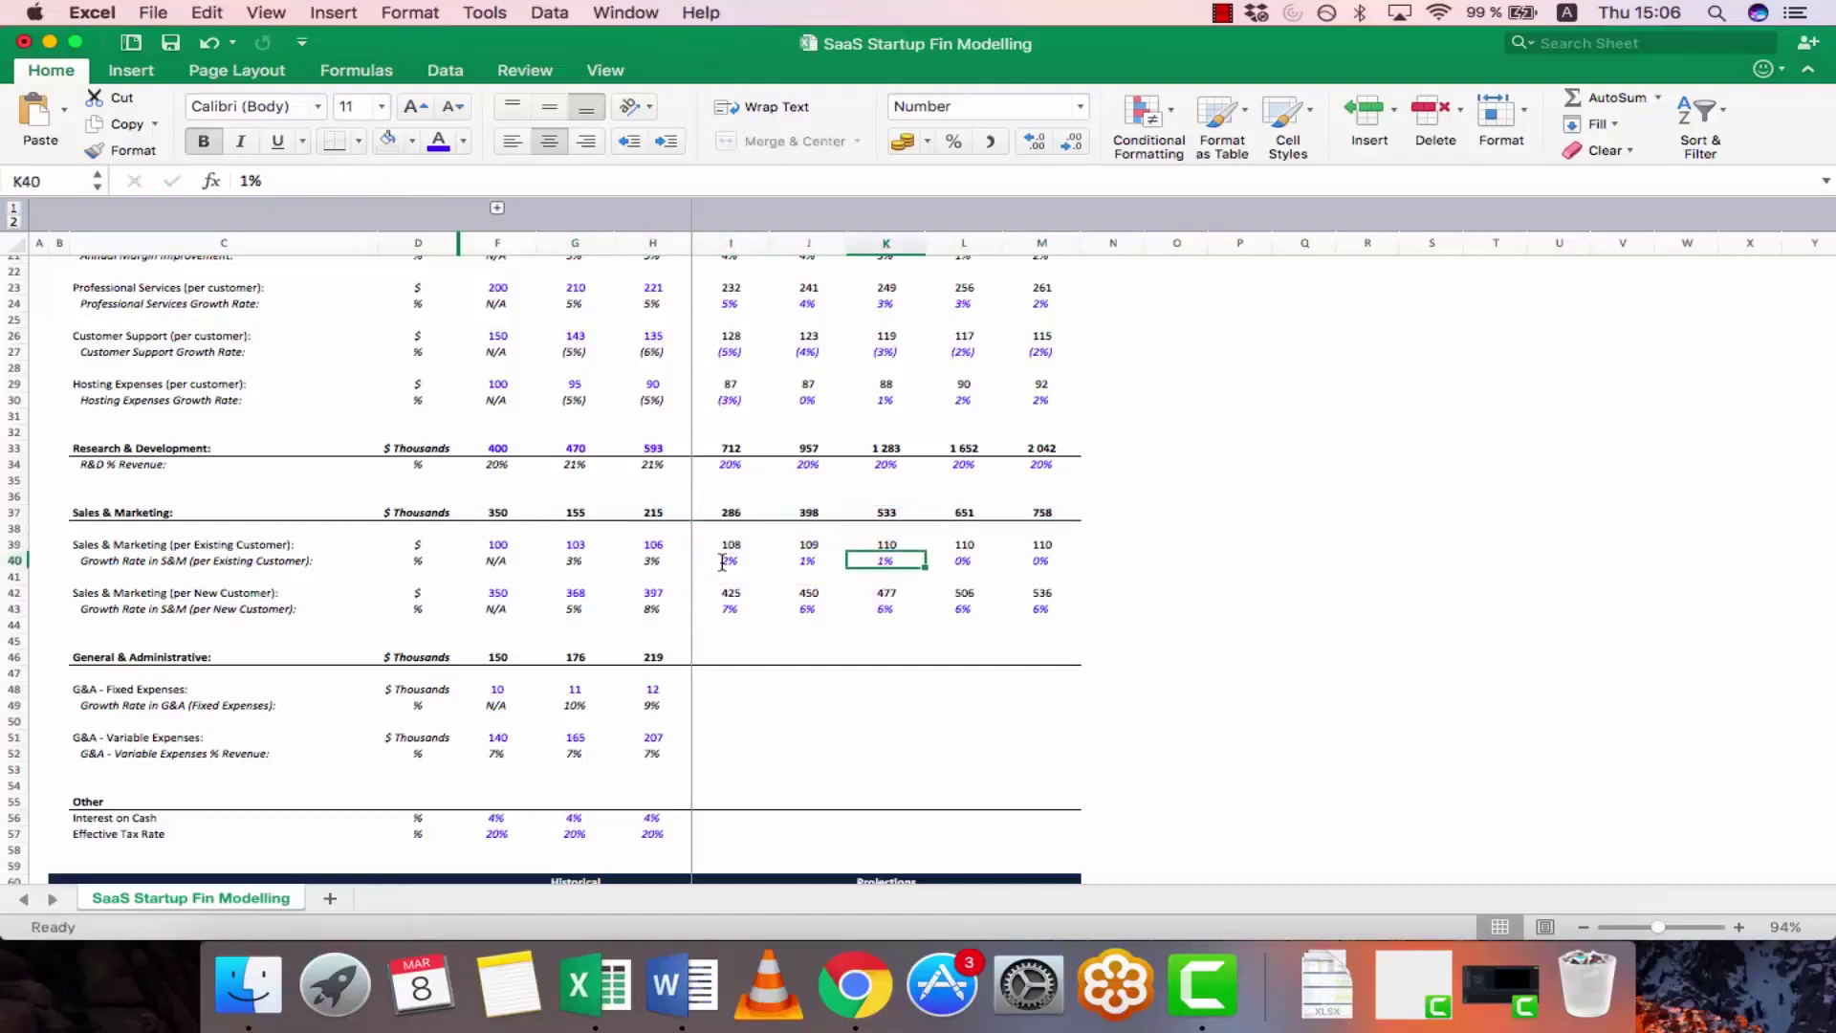
{"action": "key", "text": "Down"}
{"action": "key", "text": "Down"}
{"action": "key", "text": "Down"}
{"action": "key", "text": "Down"}
{"action": "key", "text": "Down"}
{"action": "key", "text": "Left"}
{"action": "key", "text": "Left"}
{"action": "key", "text": "Down"}
{"action": "key", "text": "Down"}
{"action": "key", "text": "Down"}
{"action": "key", "text": "Down"}
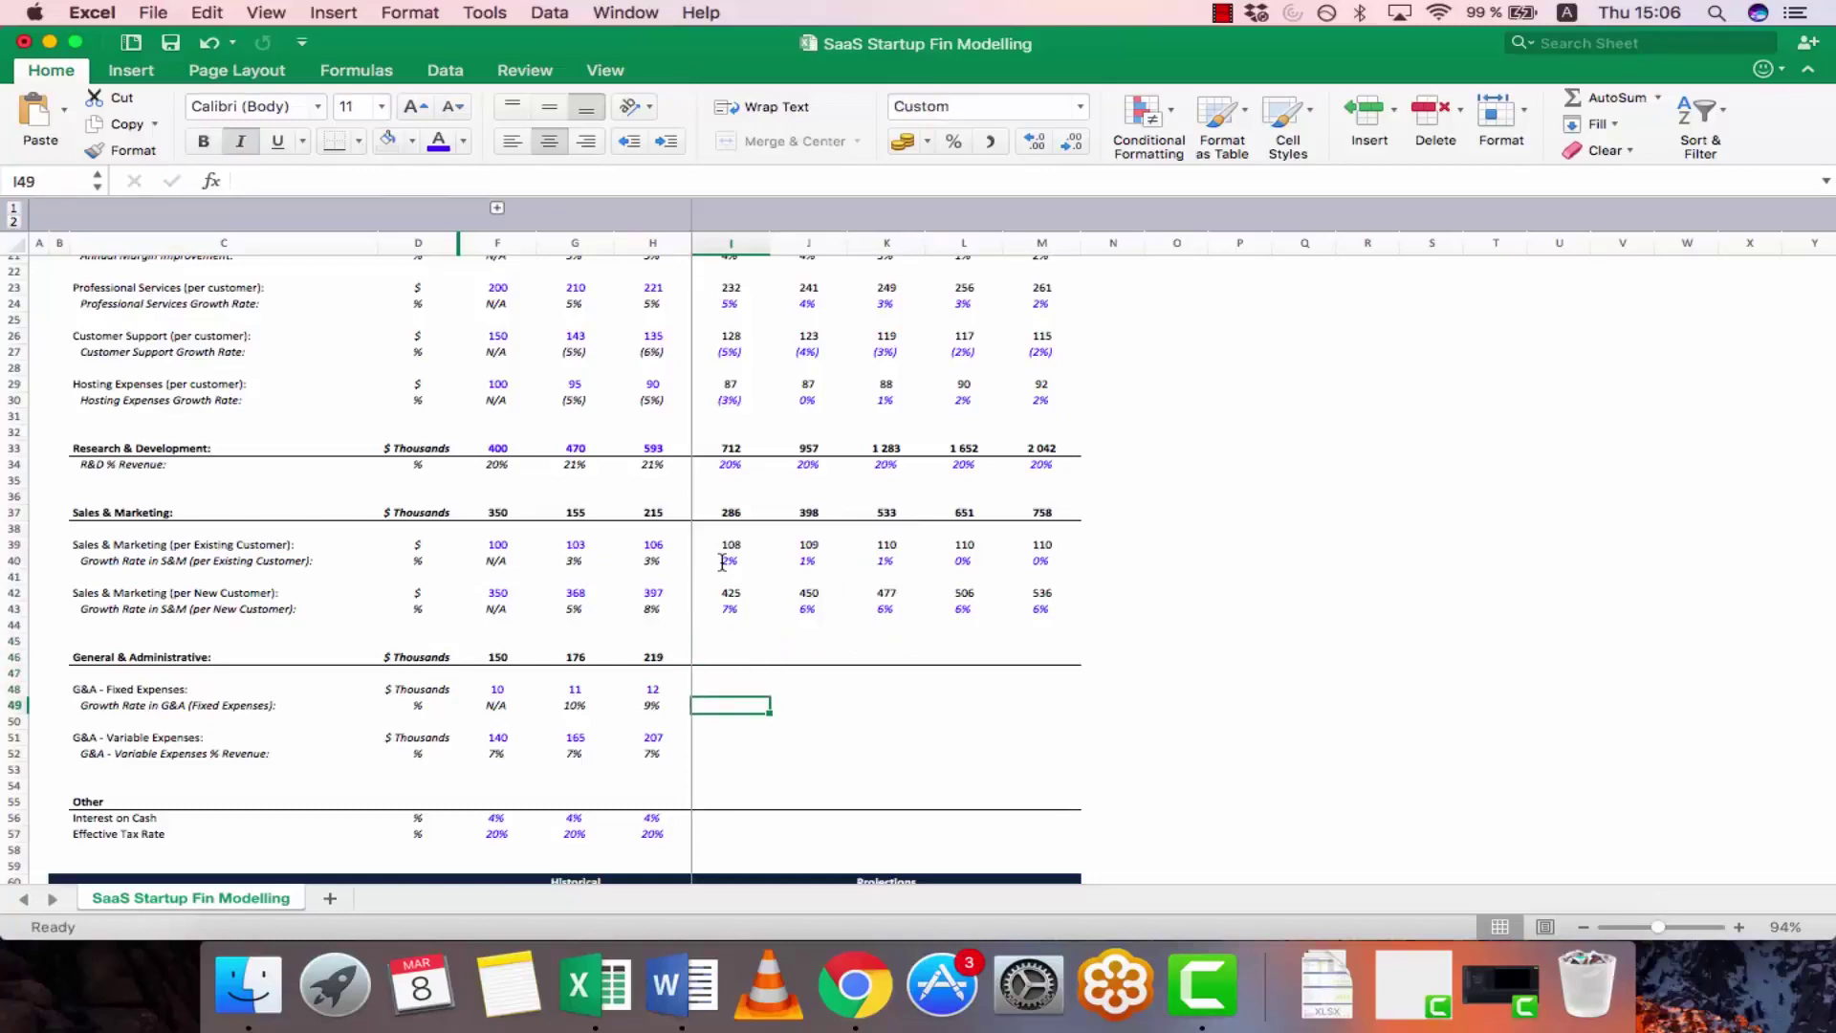
{"action": "type", "text": "8%"}
{"action": "key", "text": "Tab"}
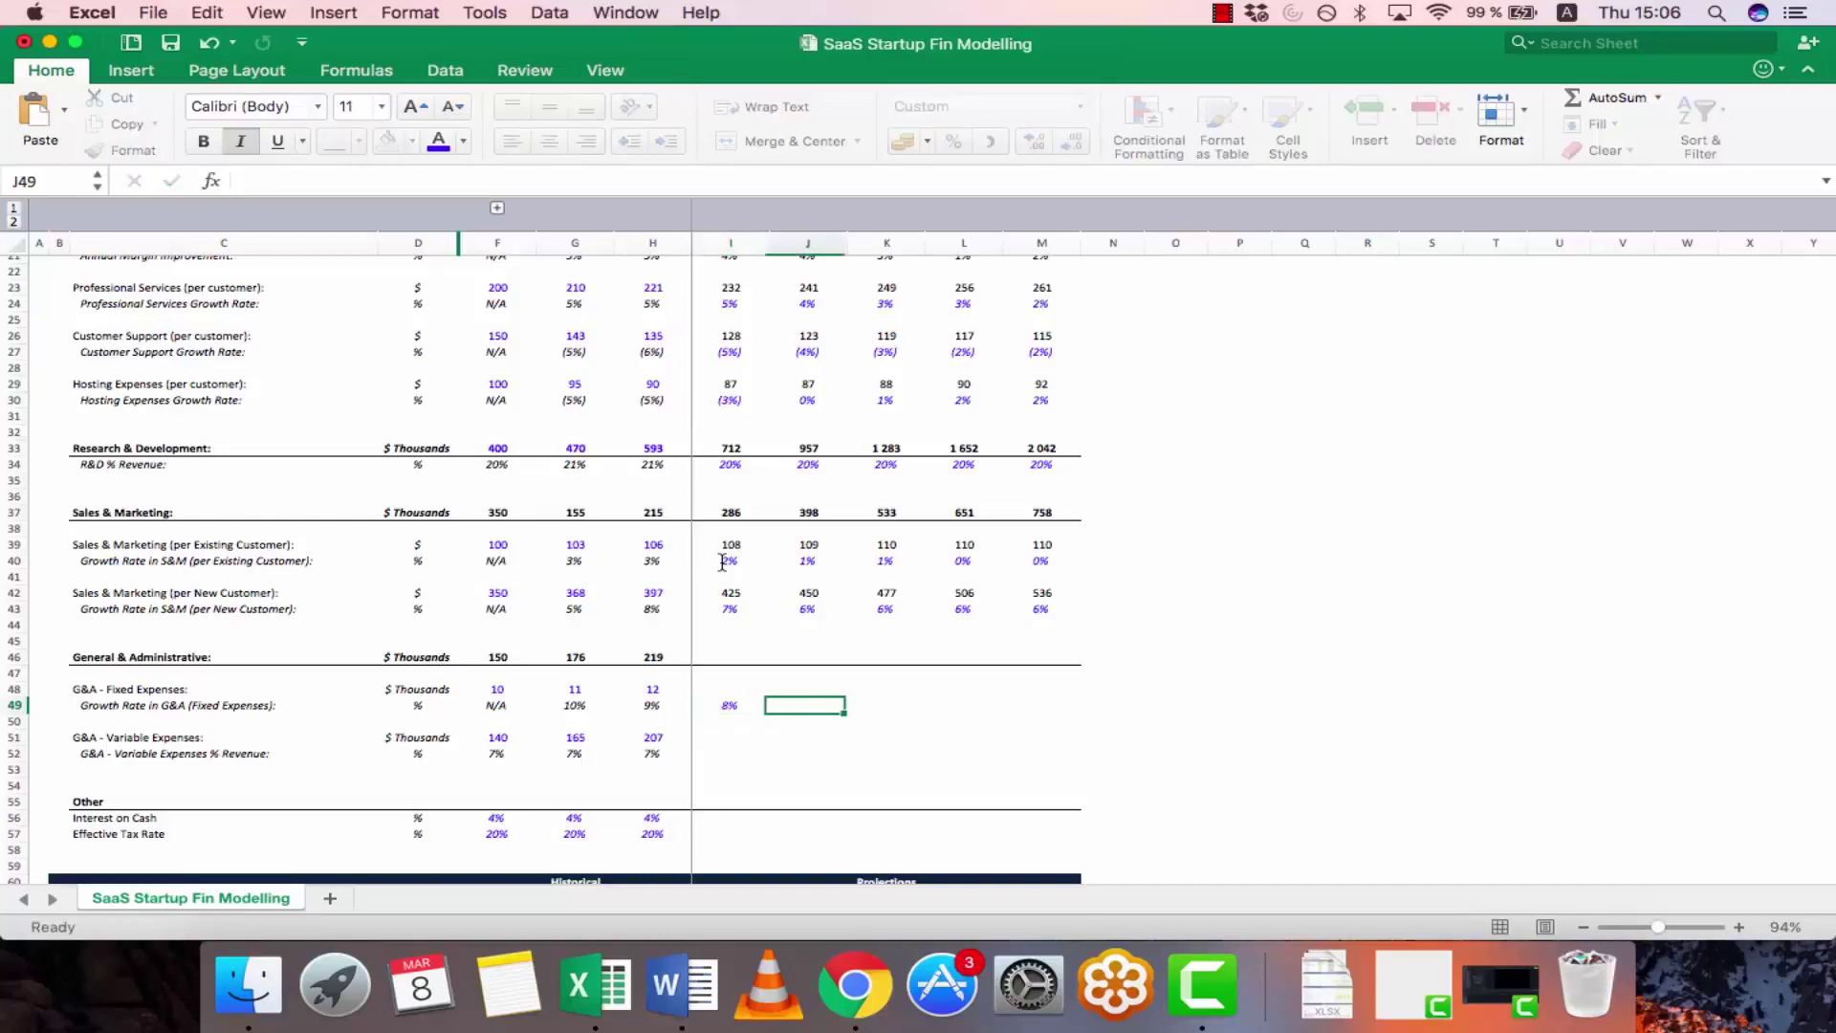
{"action": "type", "text": "7%"}
{"action": "key", "text": "Tab"}
{"action": "type", "text": "7%"}
{"action": "key", "text": "Tab"}
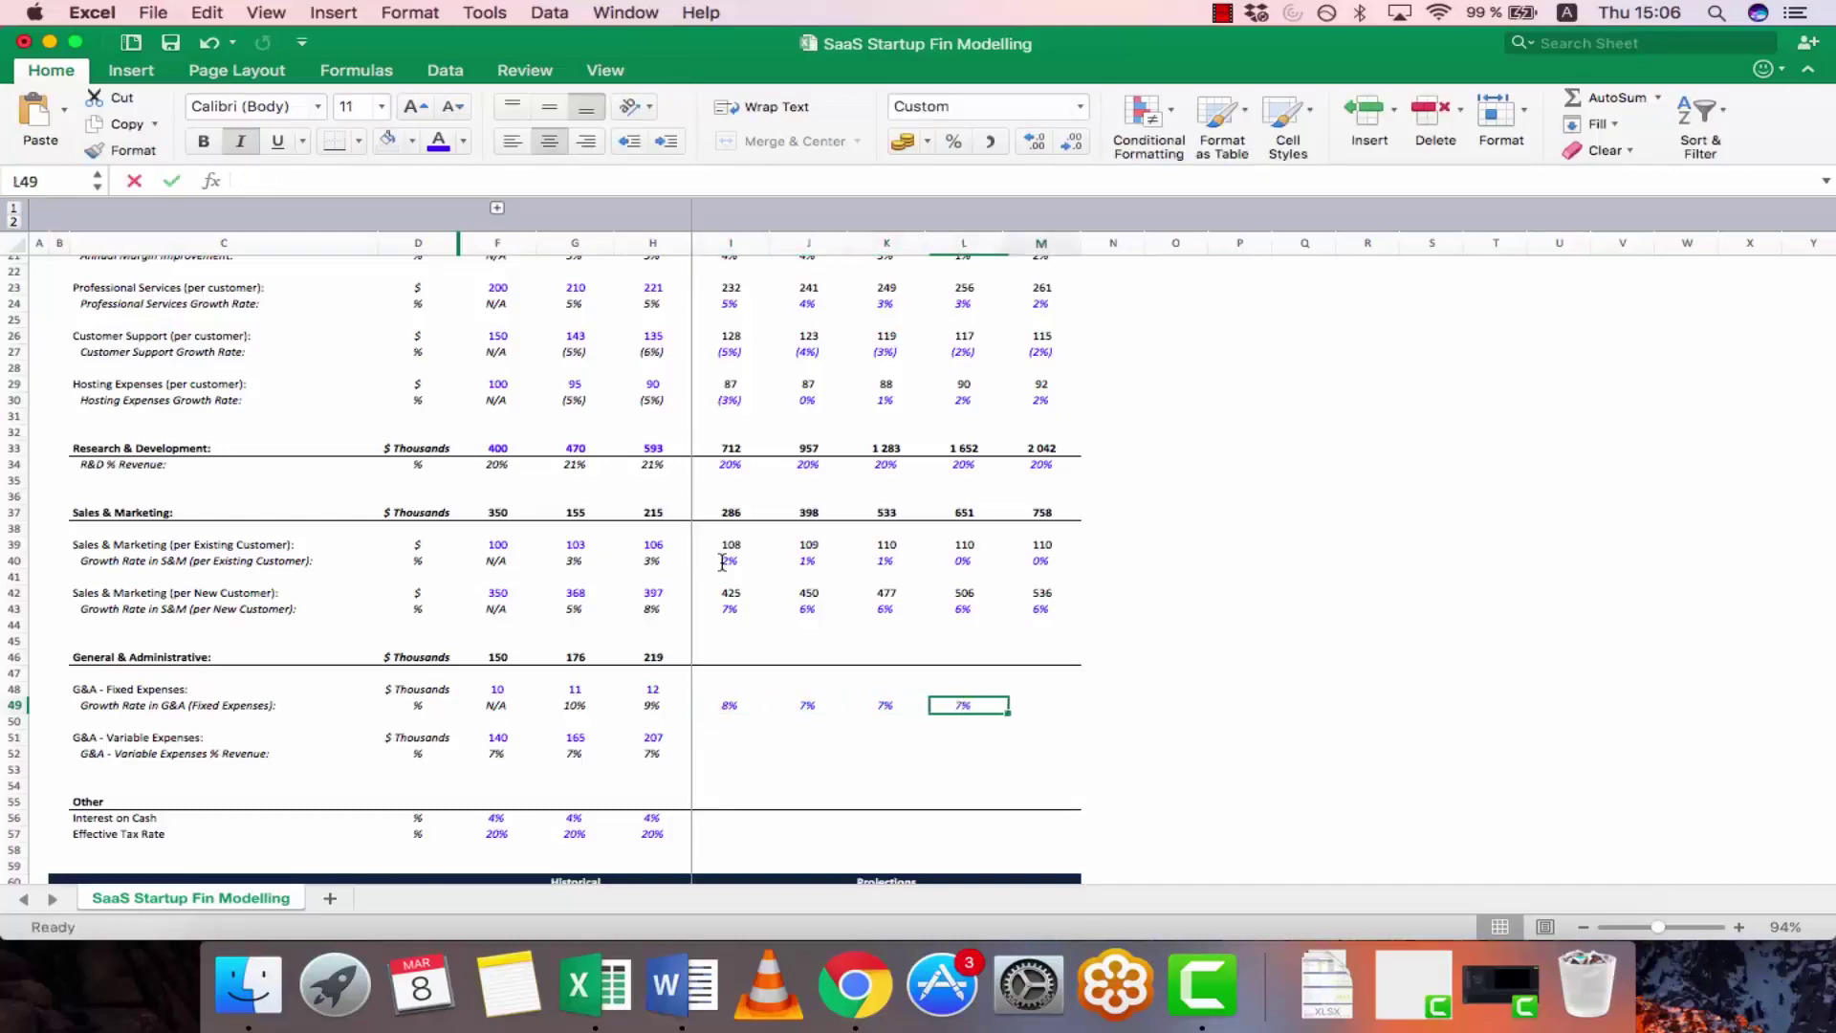
{"action": "type", "text": "7%"}
{"action": "key", "text": "Tab"}
{"action": "type", "text": "7%"}
{"action": "key", "text": "Tab"}
- Set G&A variable expenses % revenue in row 52 to 7% for each year from FY18 through FY22
{"action": "key", "text": "Up"}
{"action": "key", "text": "Left"}
{"action": "key", "text": "Left"}
{"action": "key", "text": "Left"}
{"action": "key", "text": "Left"}
{"action": "key", "text": "Left"}
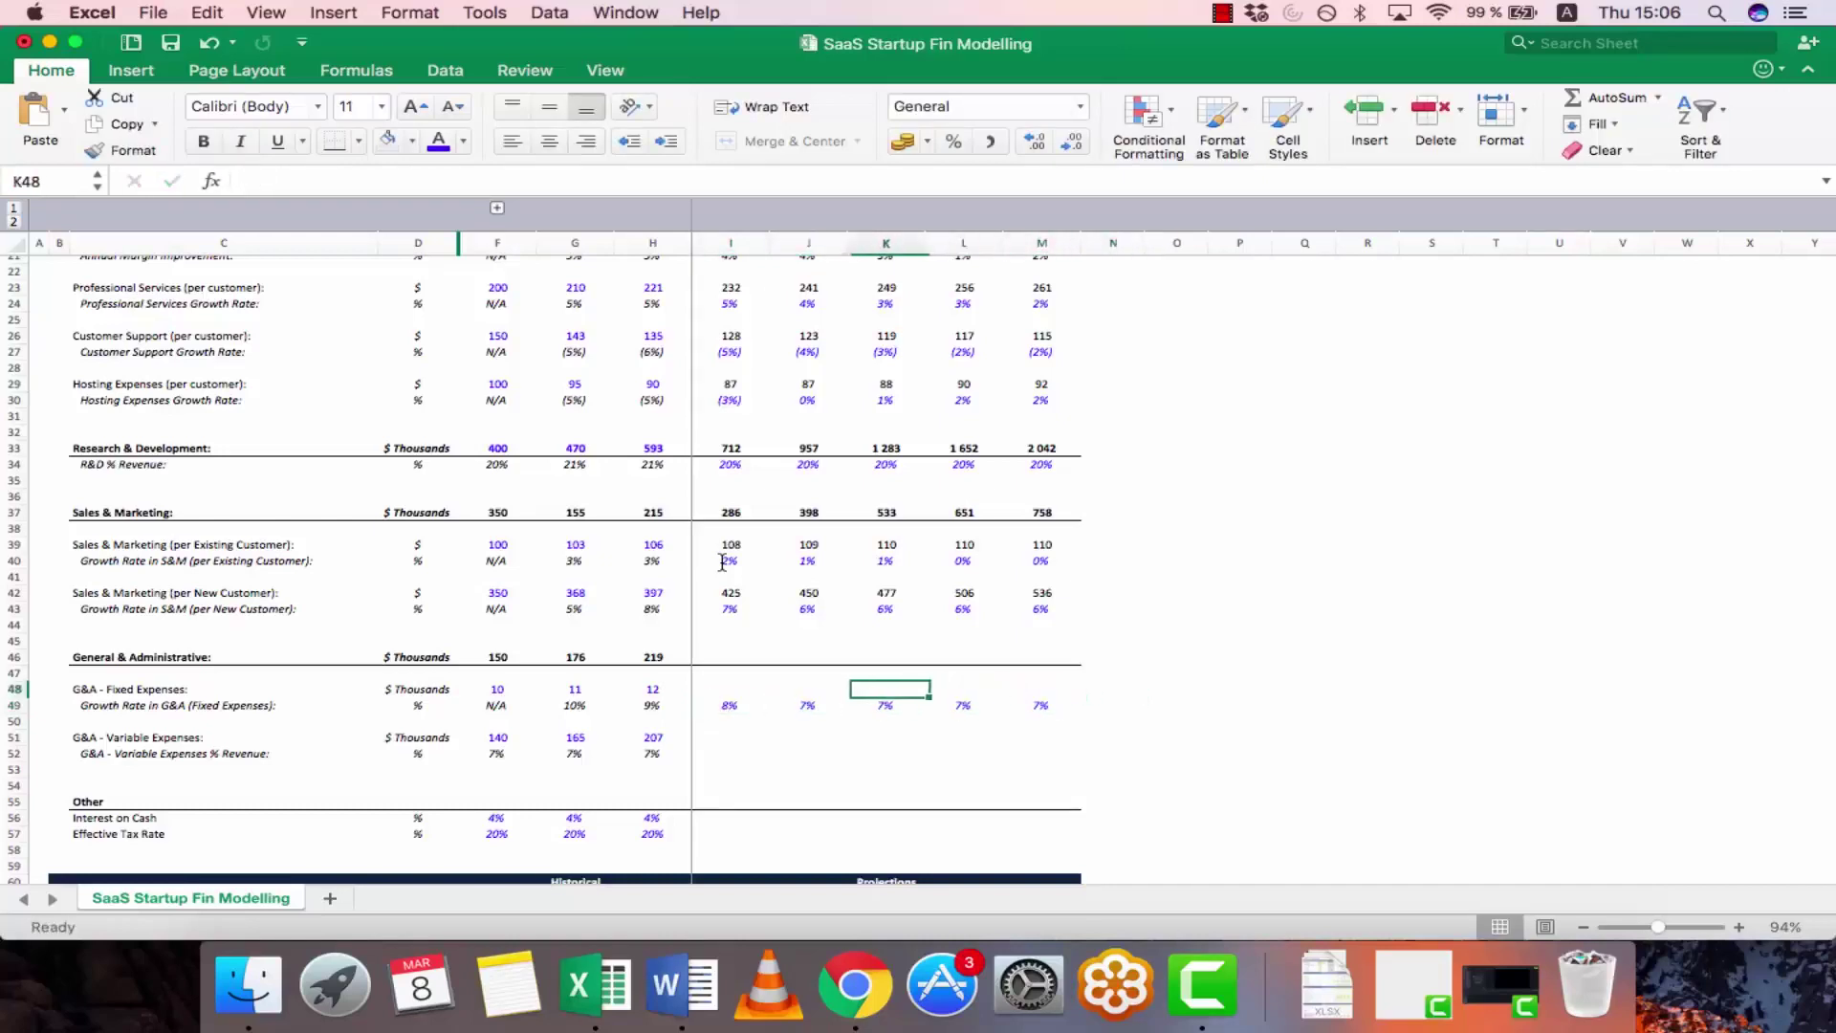
{"action": "key", "text": "Down"}
{"action": "key", "text": "Down"}
{"action": "key", "text": "Down"}
{"action": "key", "text": "Down"}
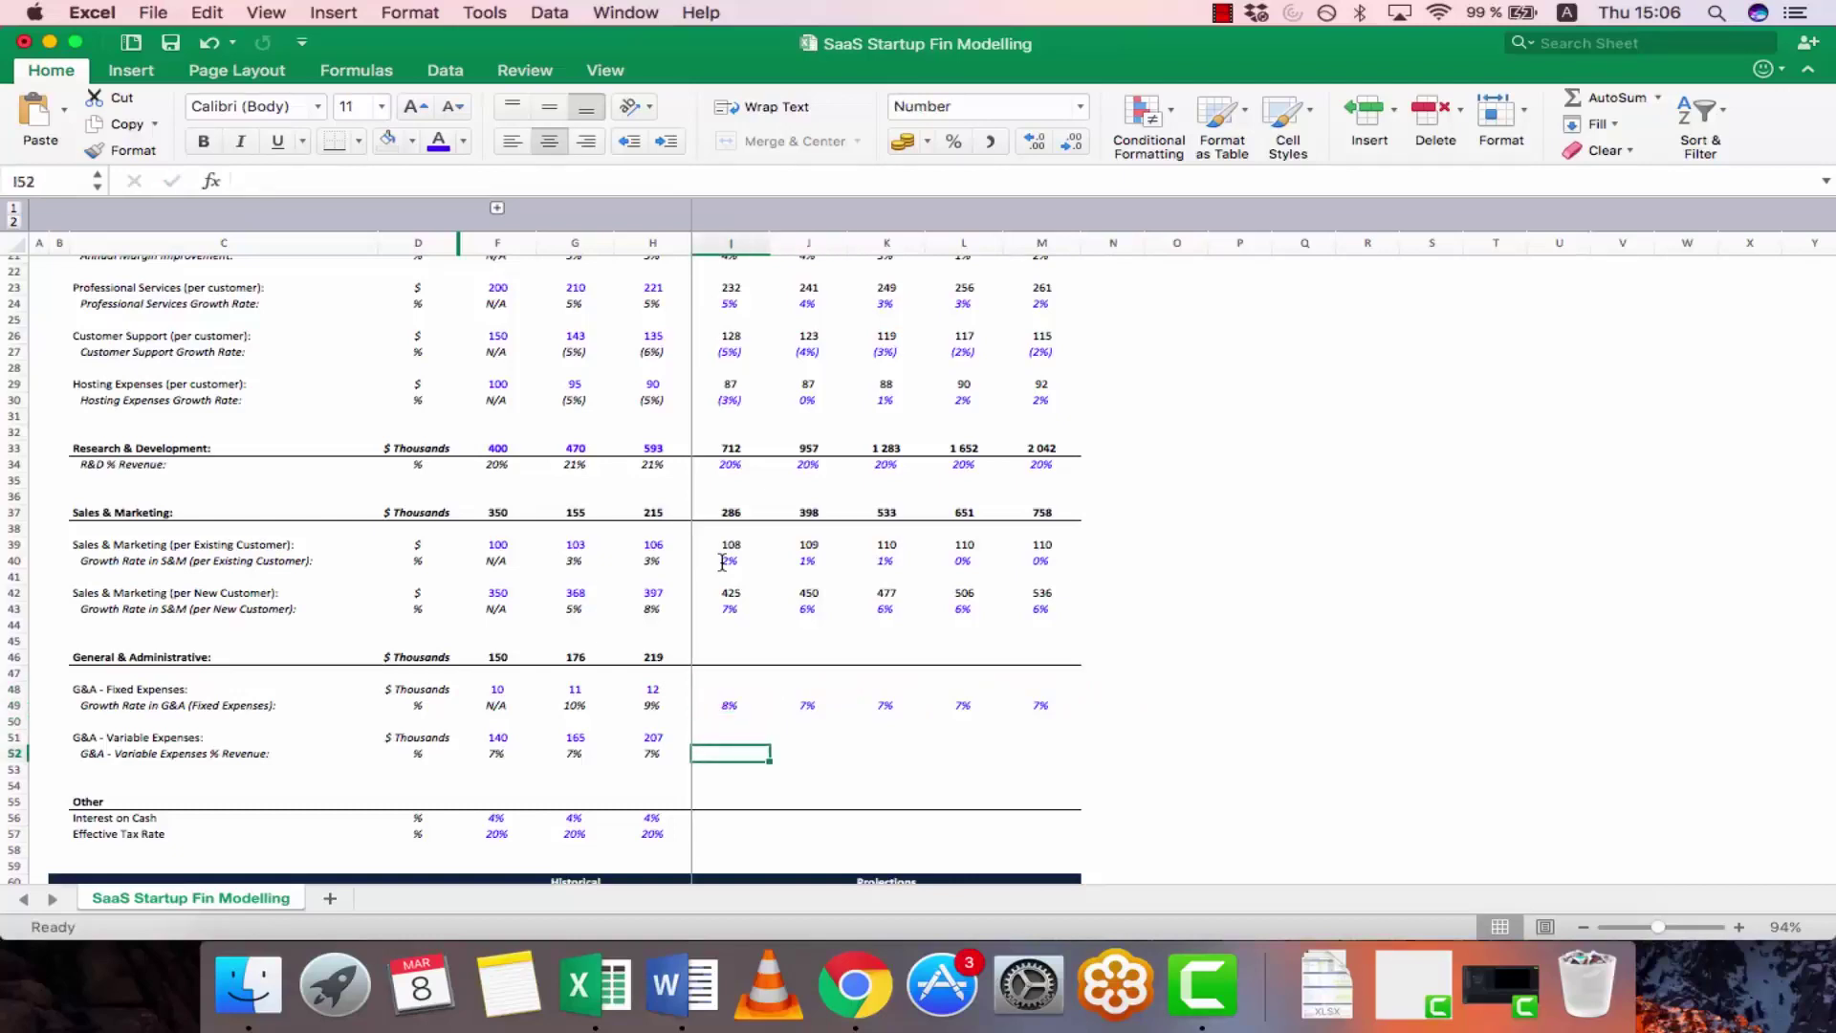
{"action": "type", "text": "7%"}
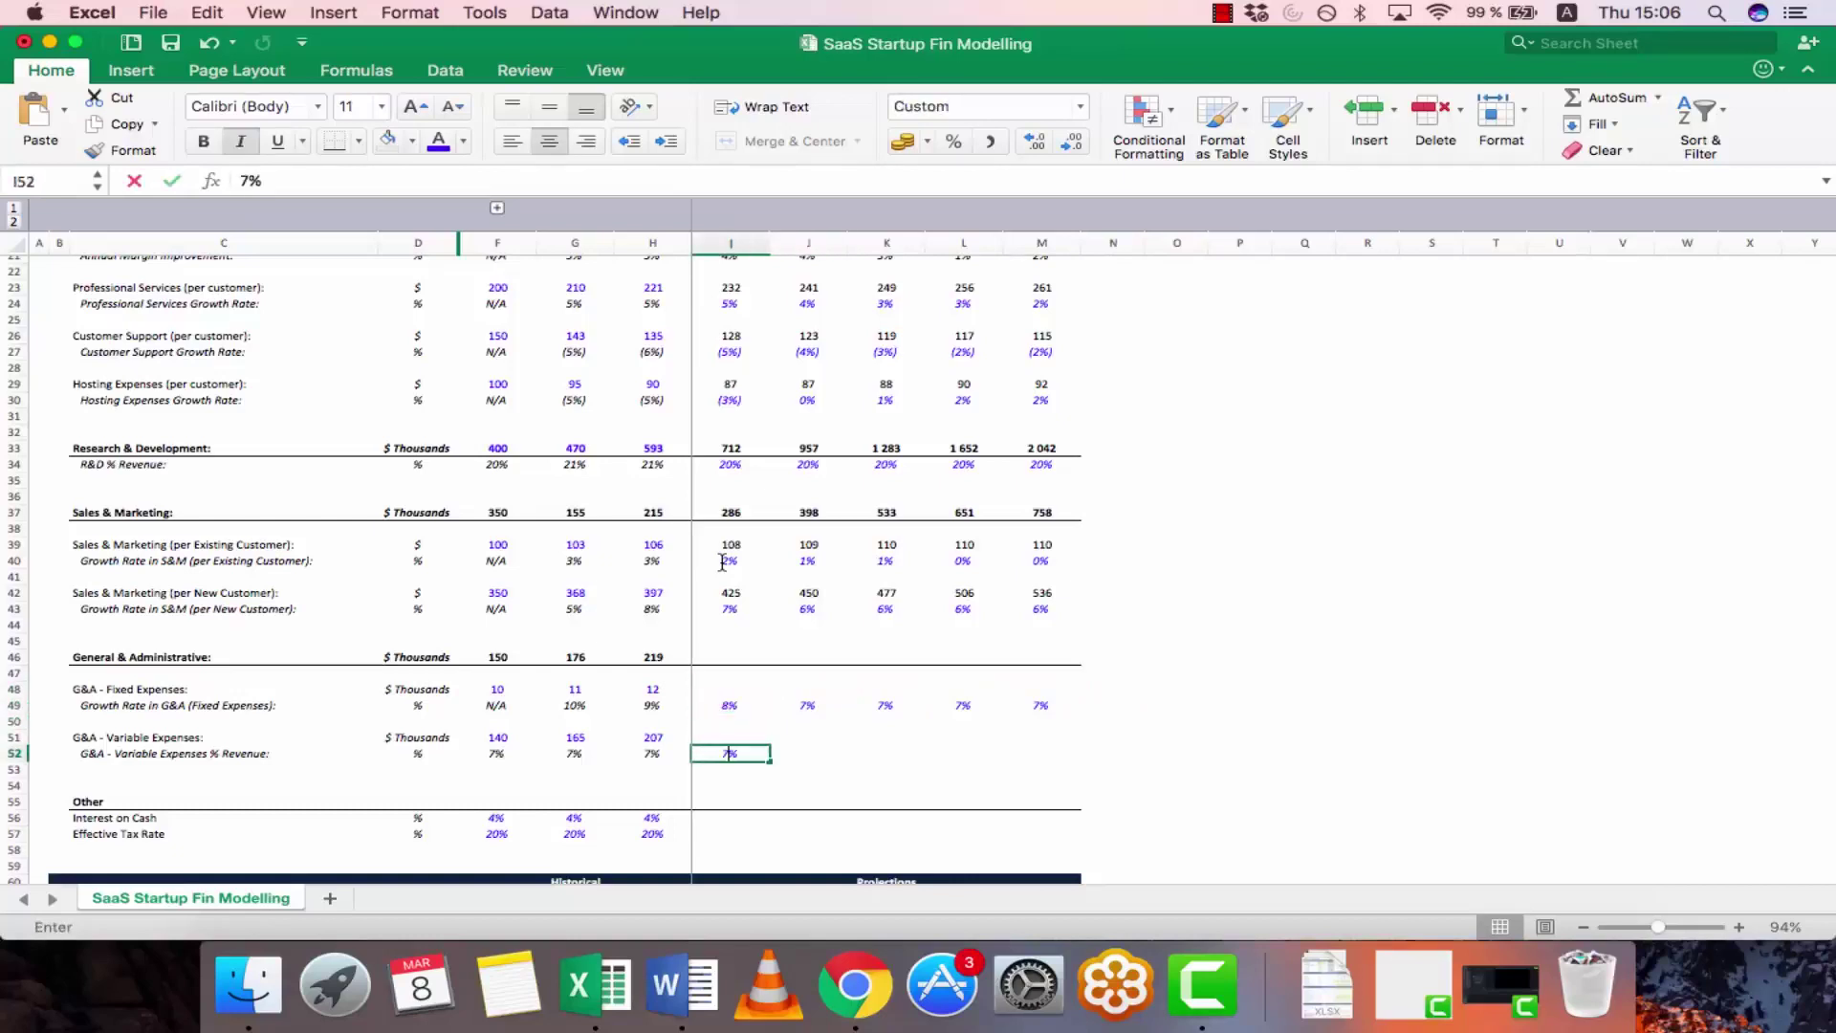
{"action": "key", "text": "Tab"}
{"action": "type", "text": "7%"}
{"action": "key", "text": "Tab"}
{"action": "type", "text": "7%"}
{"action": "key", "text": "Tab"}
{"action": "type", "text": "7%"}
{"action": "key", "text": "Tab"}
{"action": "type", "text": "7%"}
{"action": "key", "text": "Tab"}
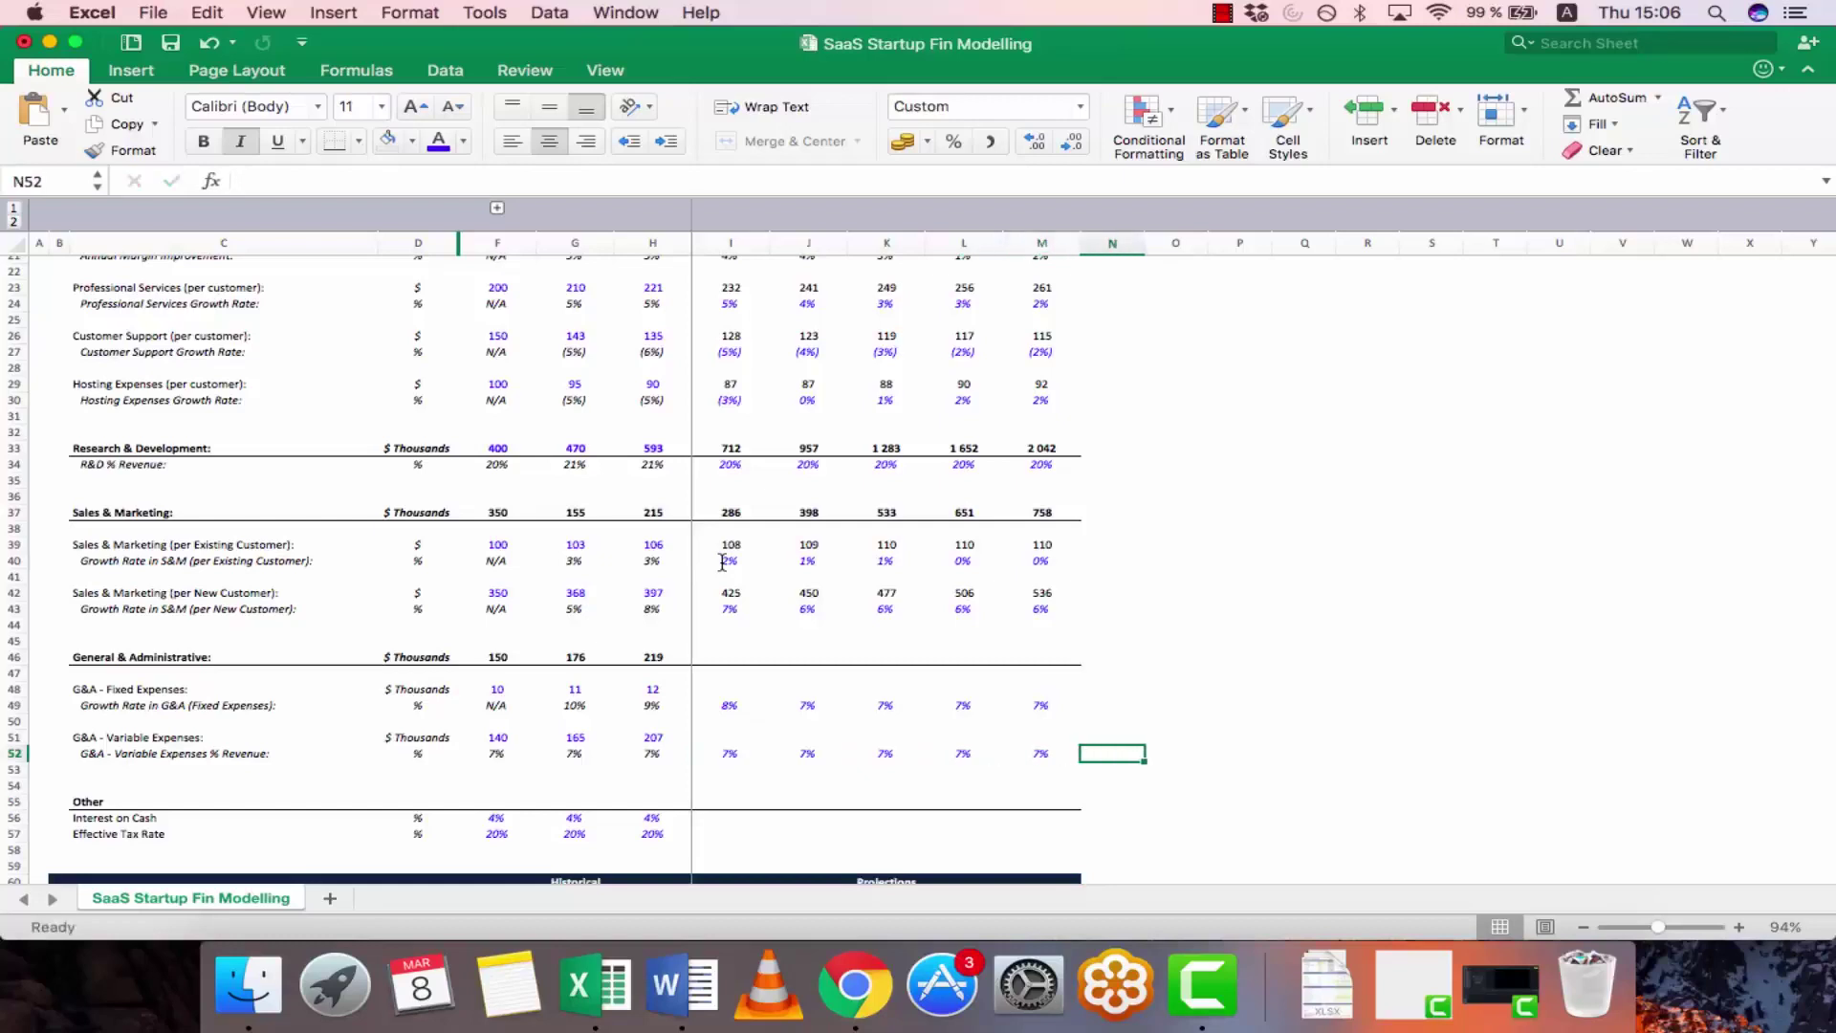
- Reuse the FY18 sales and marketing per new customer formula from I42 for FY18 G&A fixed expenses in I48
{"action": "key", "text": "Up"}
{"action": "key", "text": "Up"}
{"action": "key", "text": "Up"}
{"action": "key", "text": "Left"}
{"action": "key", "text": "Left"}
{"action": "key", "text": "Left"}
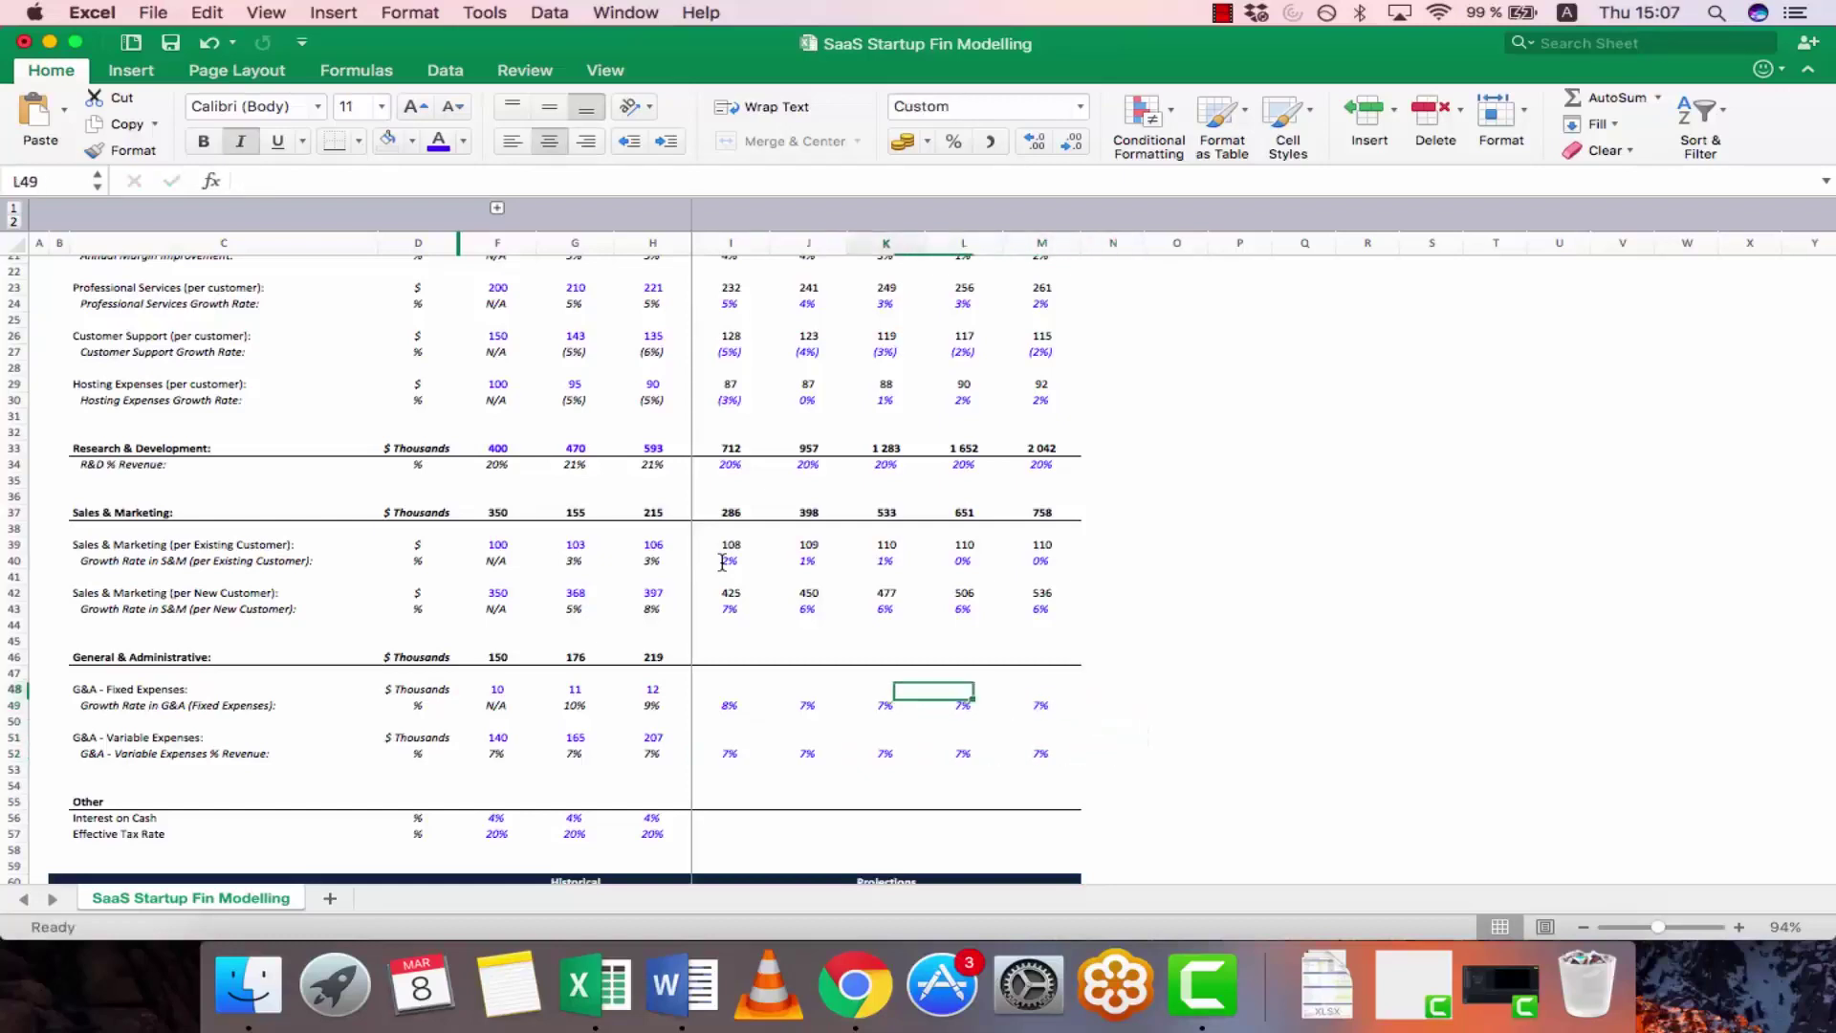
{"action": "key", "text": "Up"}
{"action": "key", "text": "Left"}
{"action": "key", "text": "Left"}
{"action": "key", "text": "Left"}
{"action": "key", "text": "Right"}
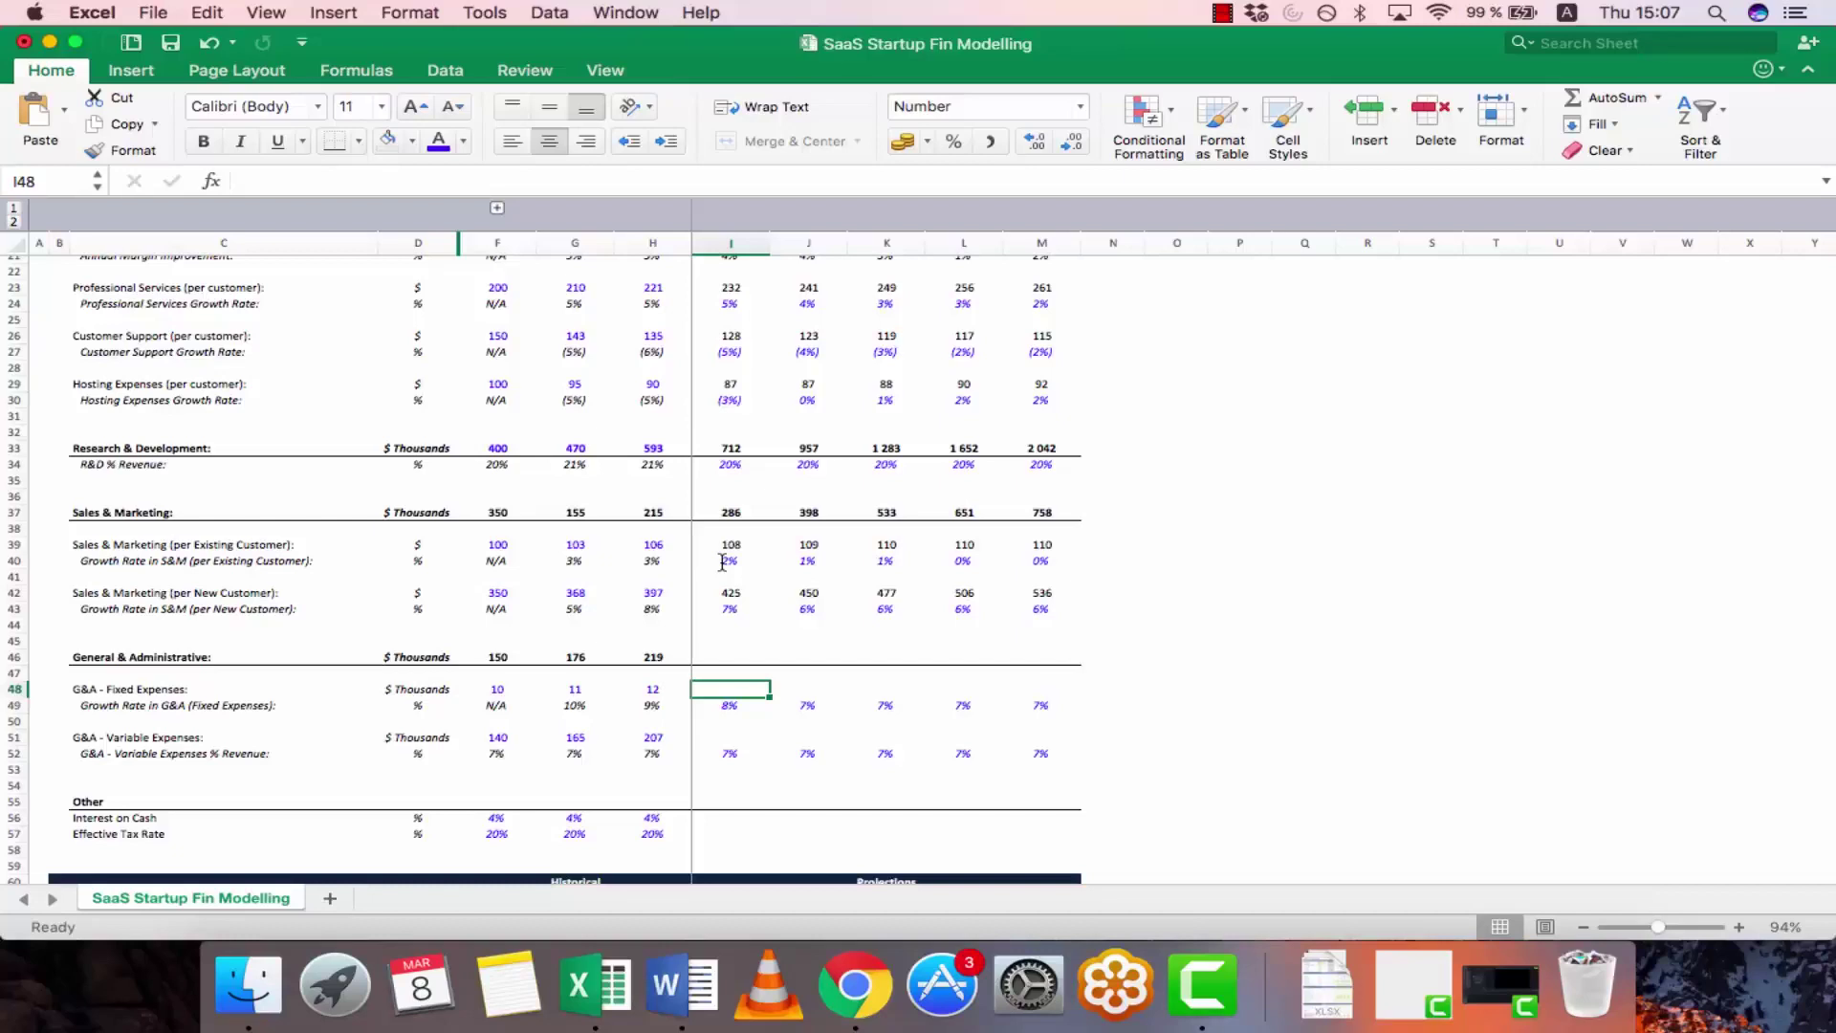
{"action": "key", "text": "Up"}
{"action": "key", "text": "Up"}
{"action": "key", "text": "Up"}
{"action": "key", "text": "Up"}
{"action": "key", "text": "Up"}
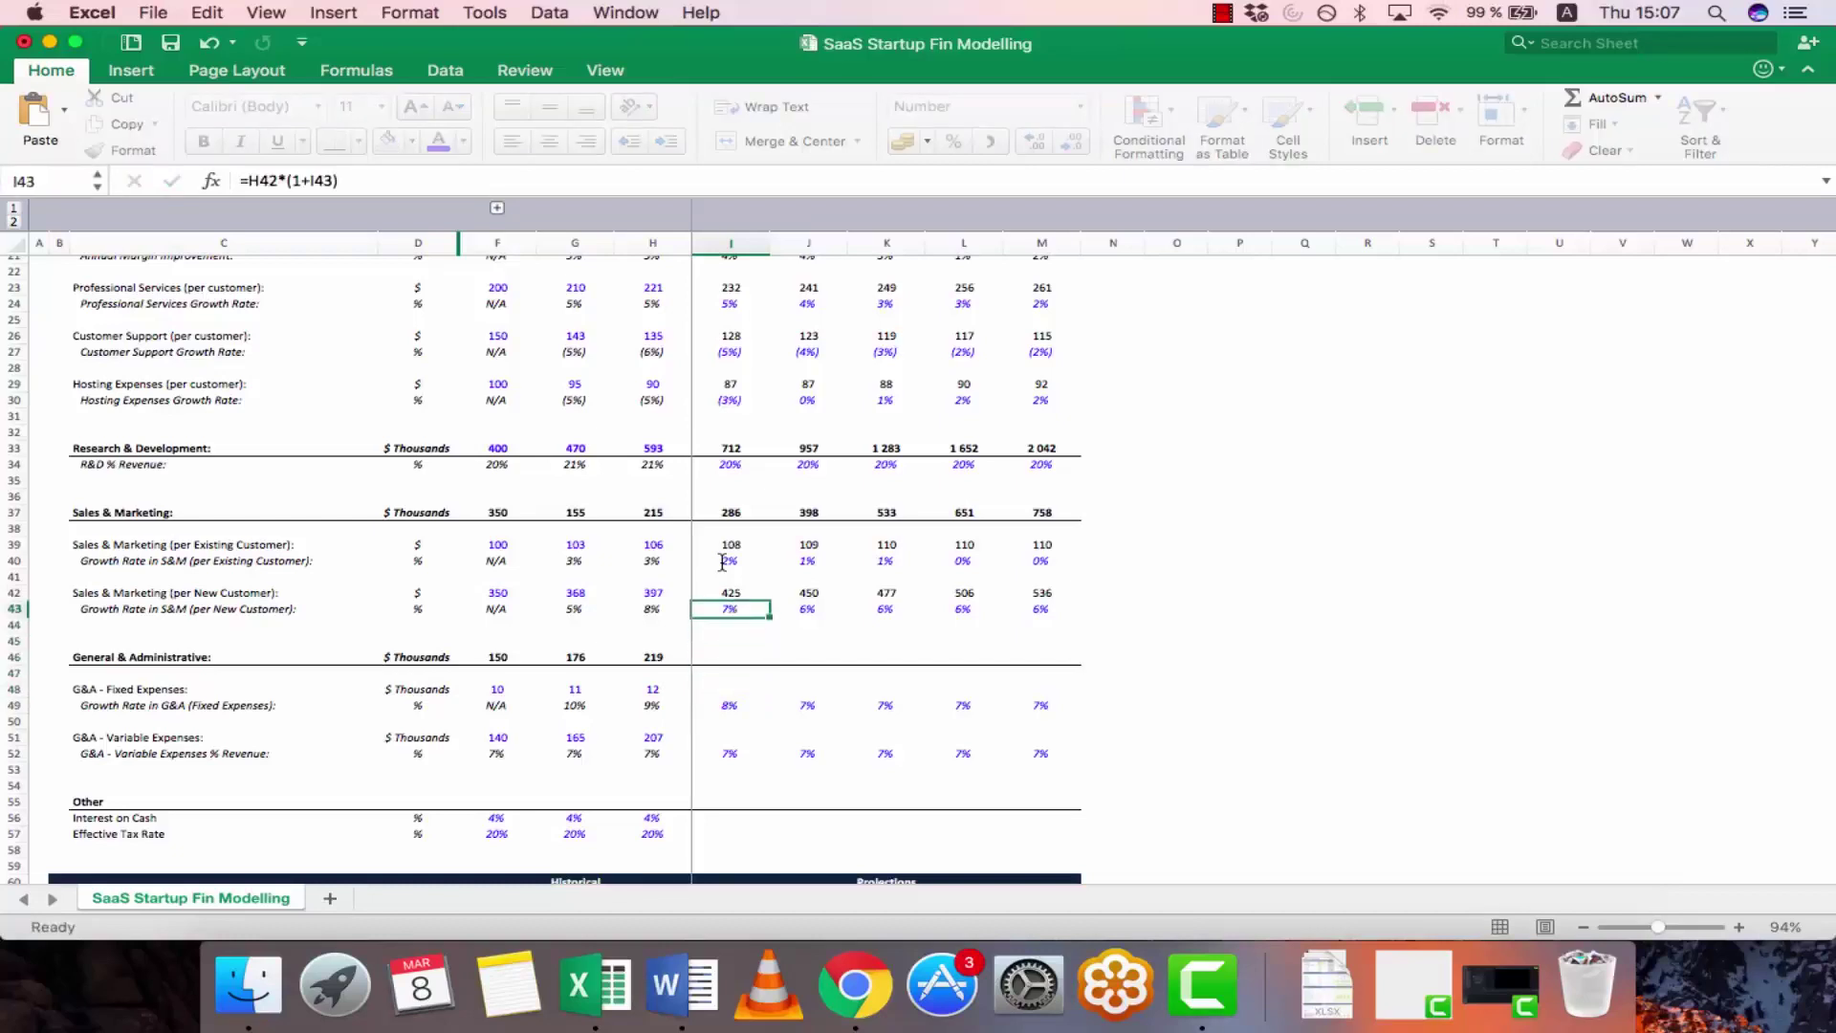
{"action": "key", "text": "Up"}
{"action": "key", "text": "super+c"}
{"action": "key", "text": "Down"}
{"action": "key", "text": "Down"}
{"action": "key", "text": "Down"}
{"action": "key", "text": "Down"}
{"action": "key", "text": "Down"}
{"action": "key", "text": "Down"}
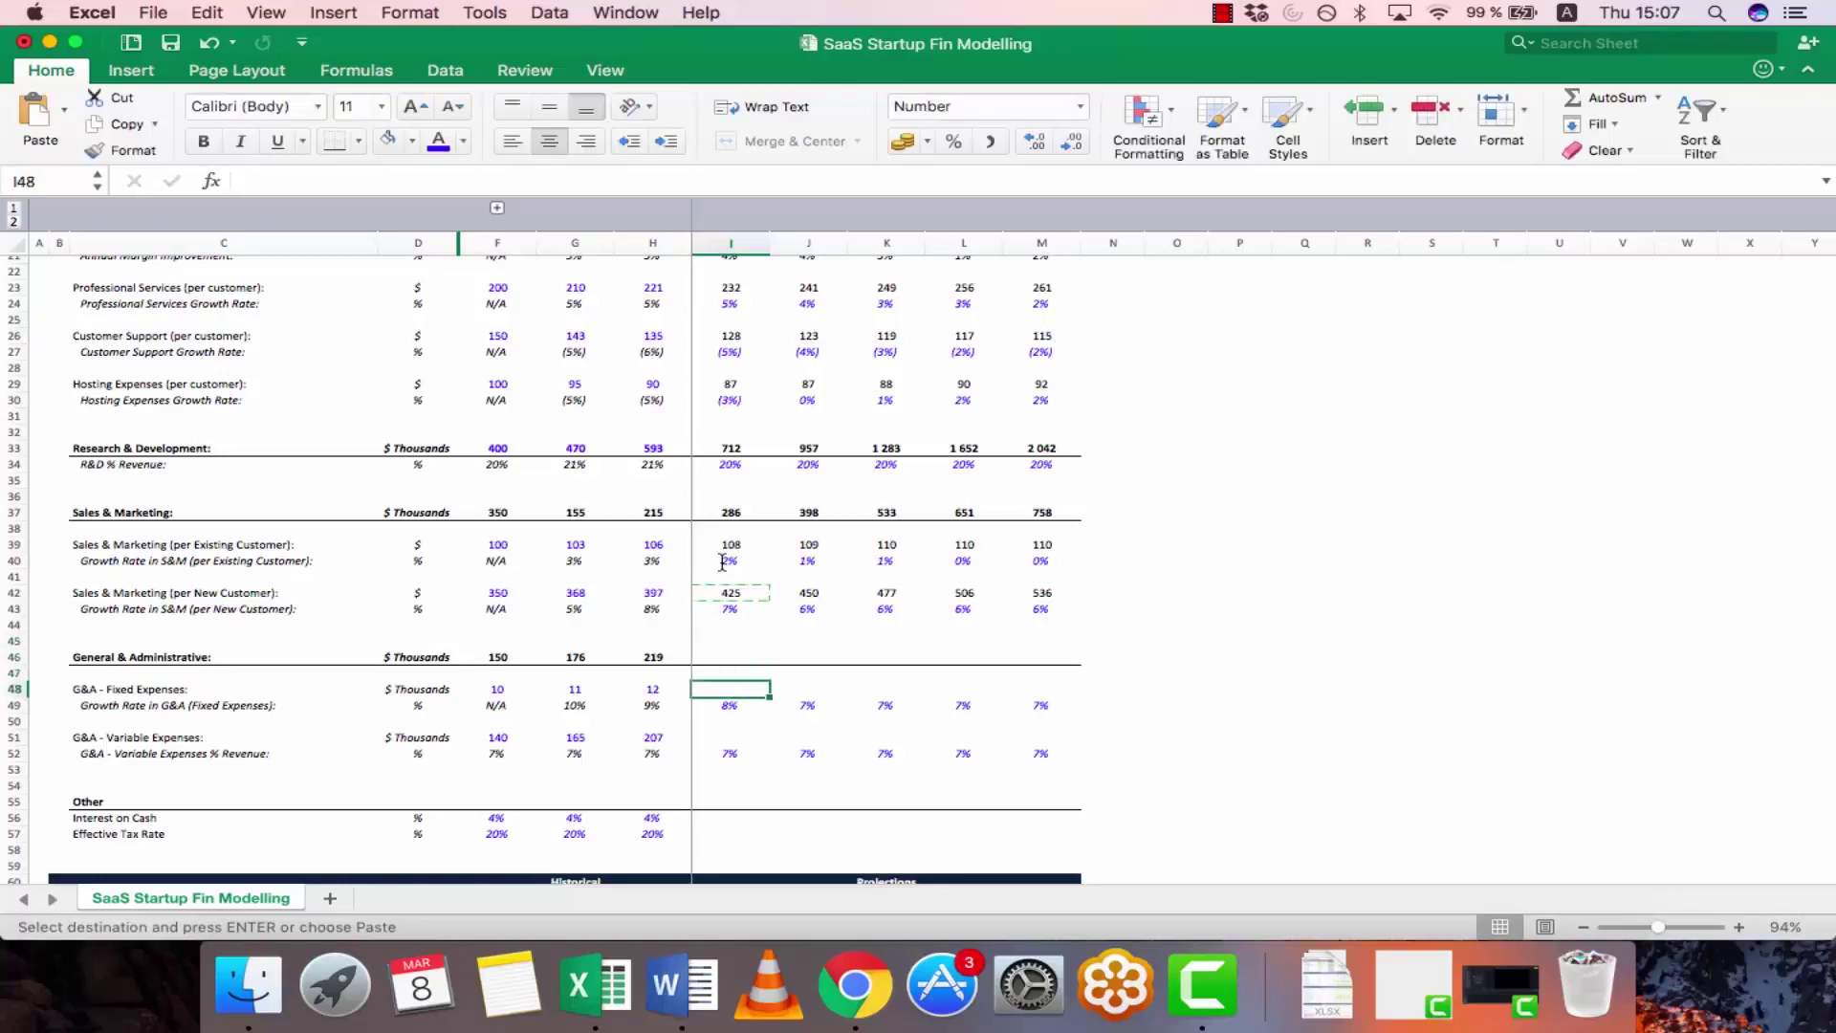
{"action": "key", "text": "super+v"}
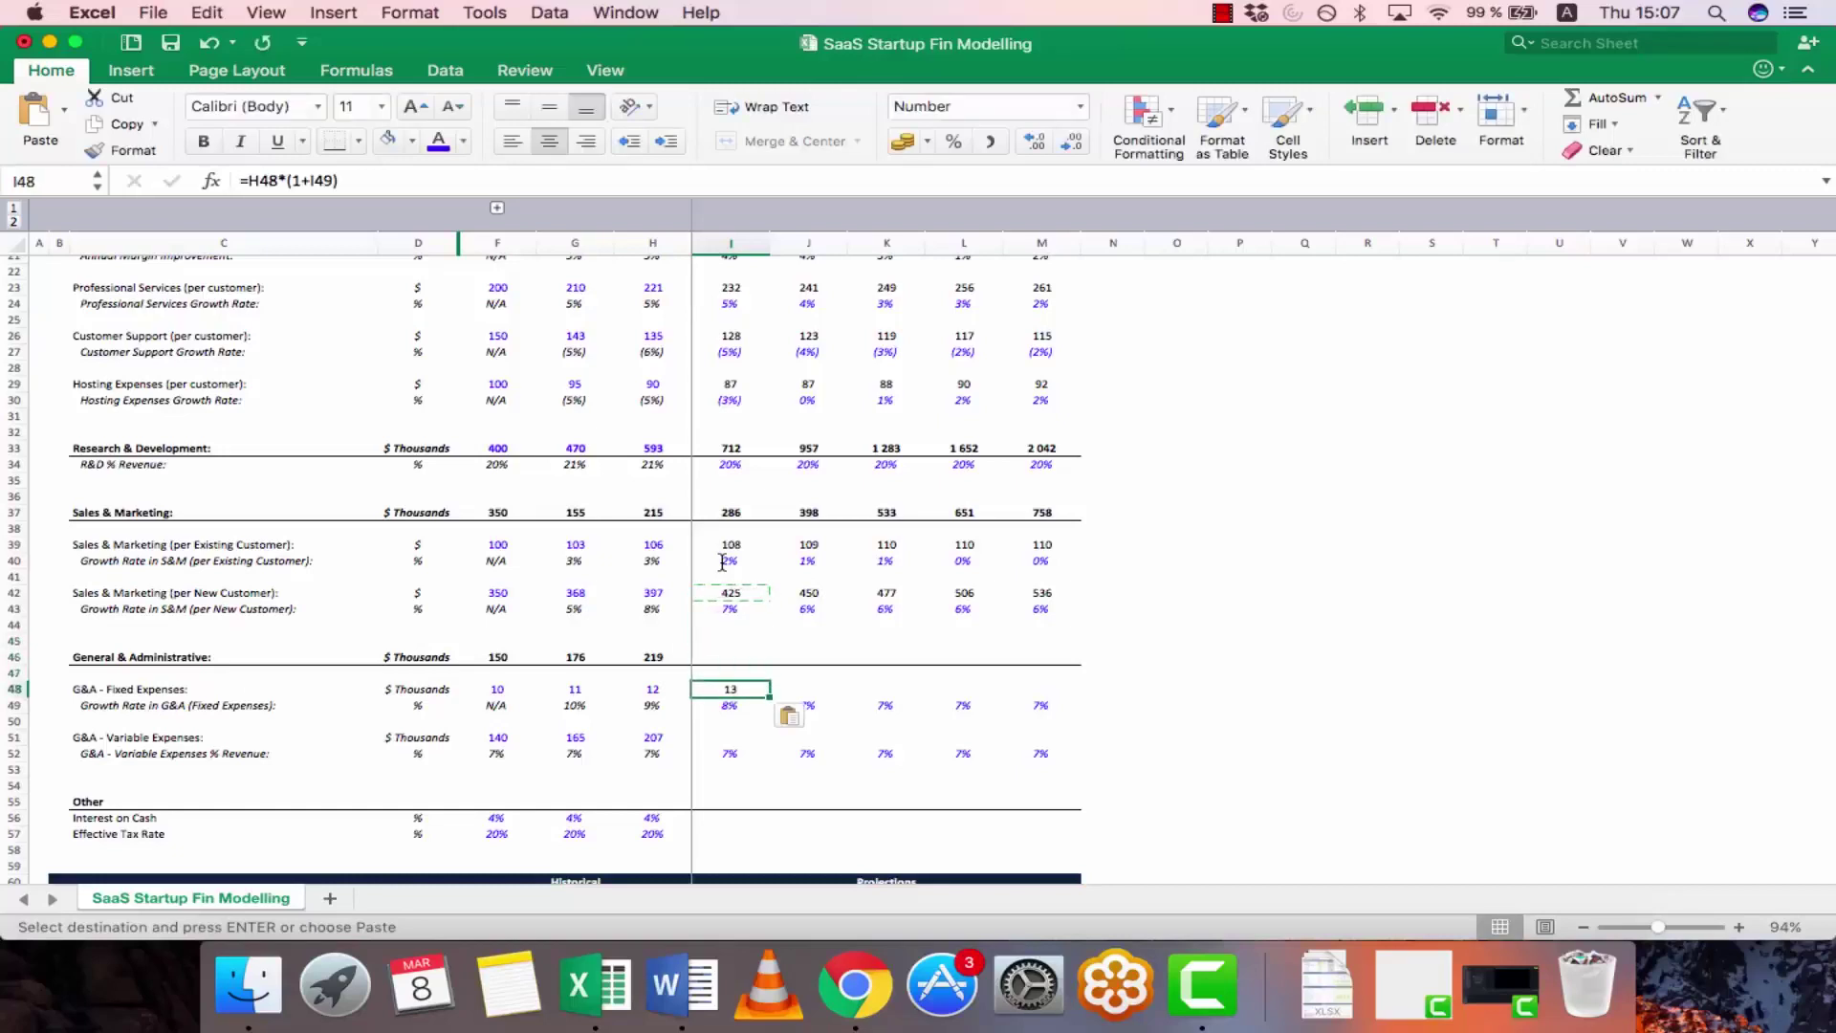
- Extend the FY18 G&A fixed expenses formula in row 48 across FY19 through FY22
{"action": "key", "text": "shift+Right"}
{"action": "key", "text": "shift+Right"}
{"action": "key", "text": "shift+Right"}
{"action": "key", "text": "shift+Right"}
{"action": "key", "text": "shift+Right"}
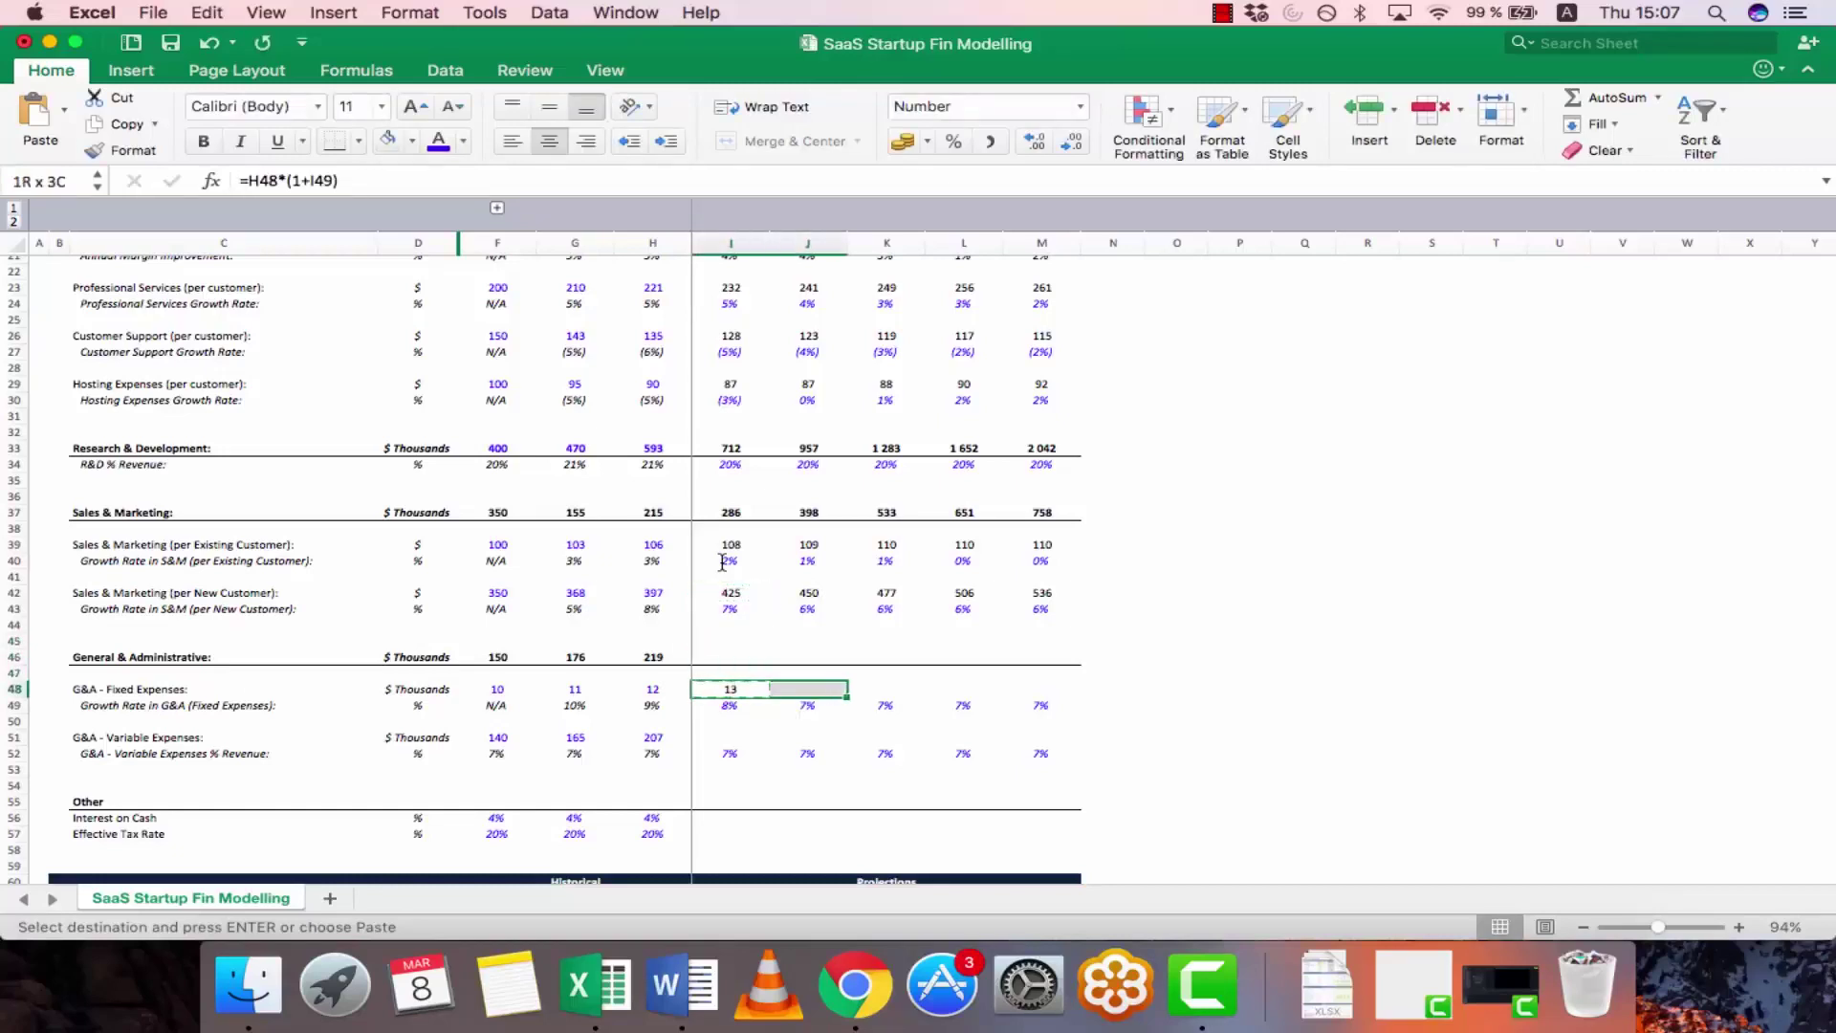
{"action": "key", "text": "shift+Left"}
{"action": "key", "text": "super+v"}
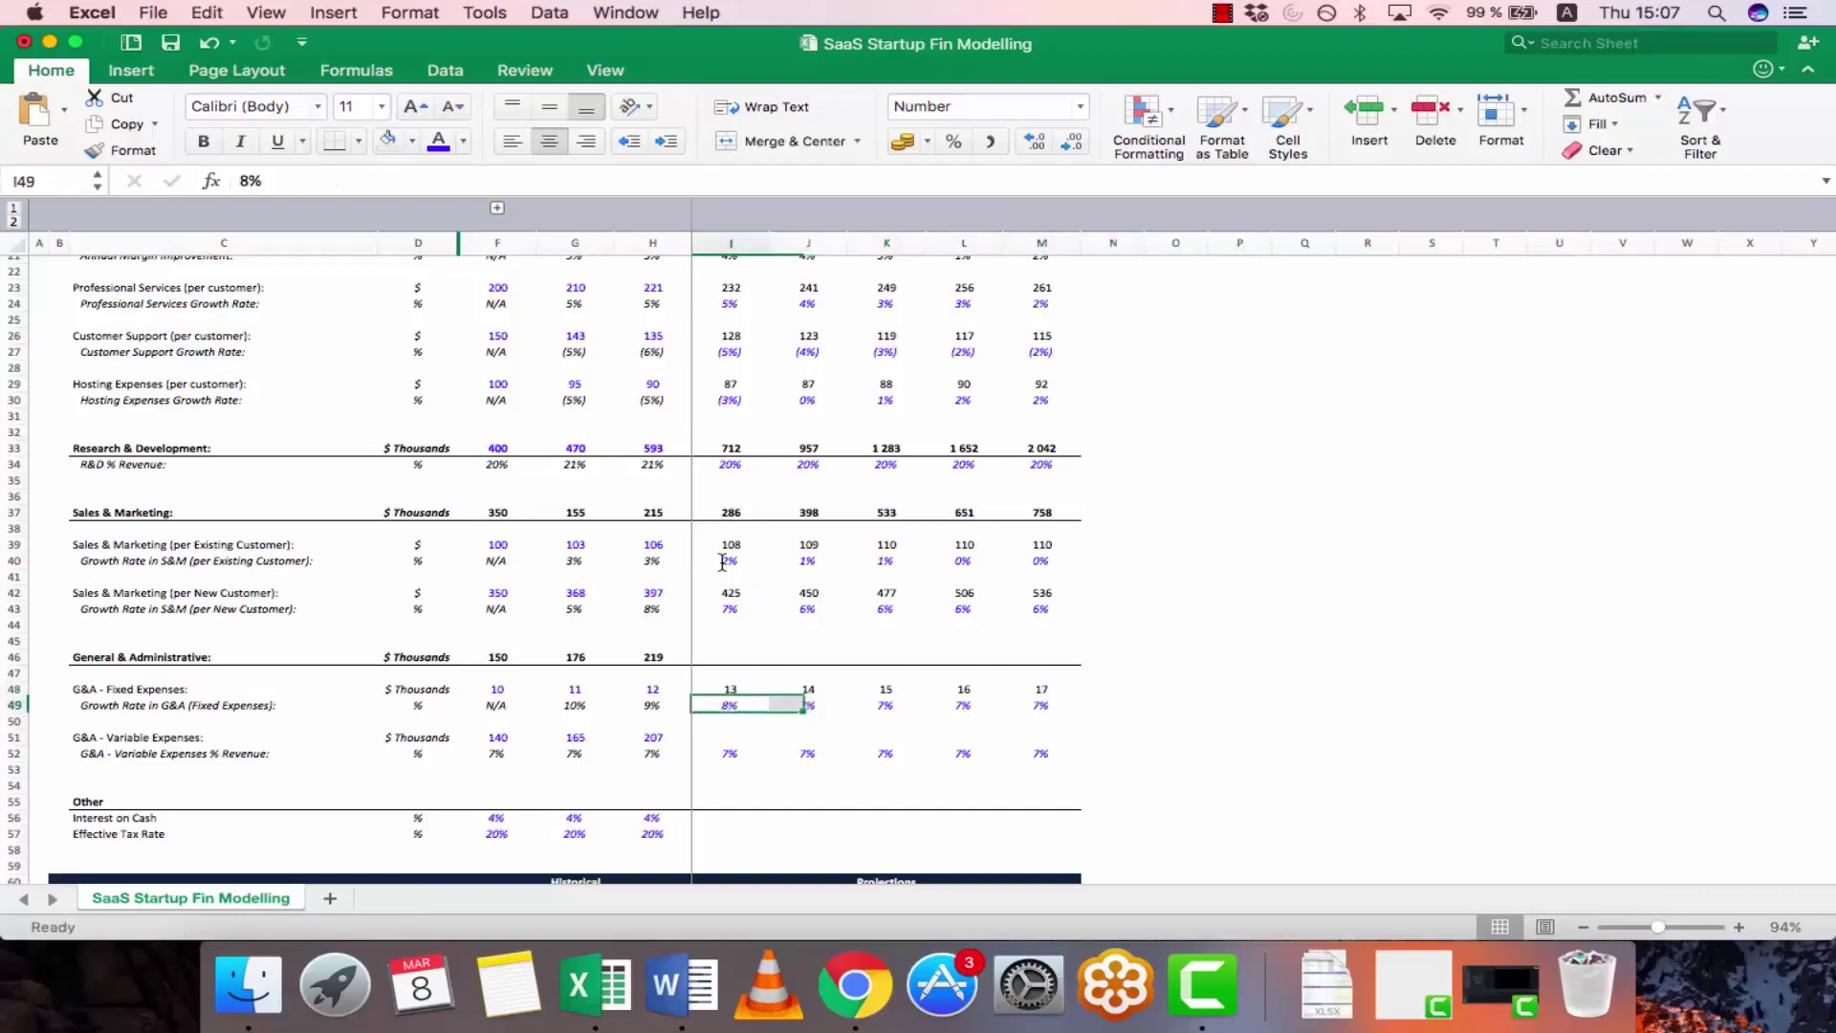
- Calculate FY18 G&A variable expenses in I51 as the variable expense percentage times total revenue, =I52*I5
{"action": "key", "text": "Down"}
{"action": "key", "text": "Down"}
{"action": "key", "text": "Down"}
{"action": "key", "text": "Down"}
{"action": "key", "text": "Left"}
{"action": "key", "text": "Right"}
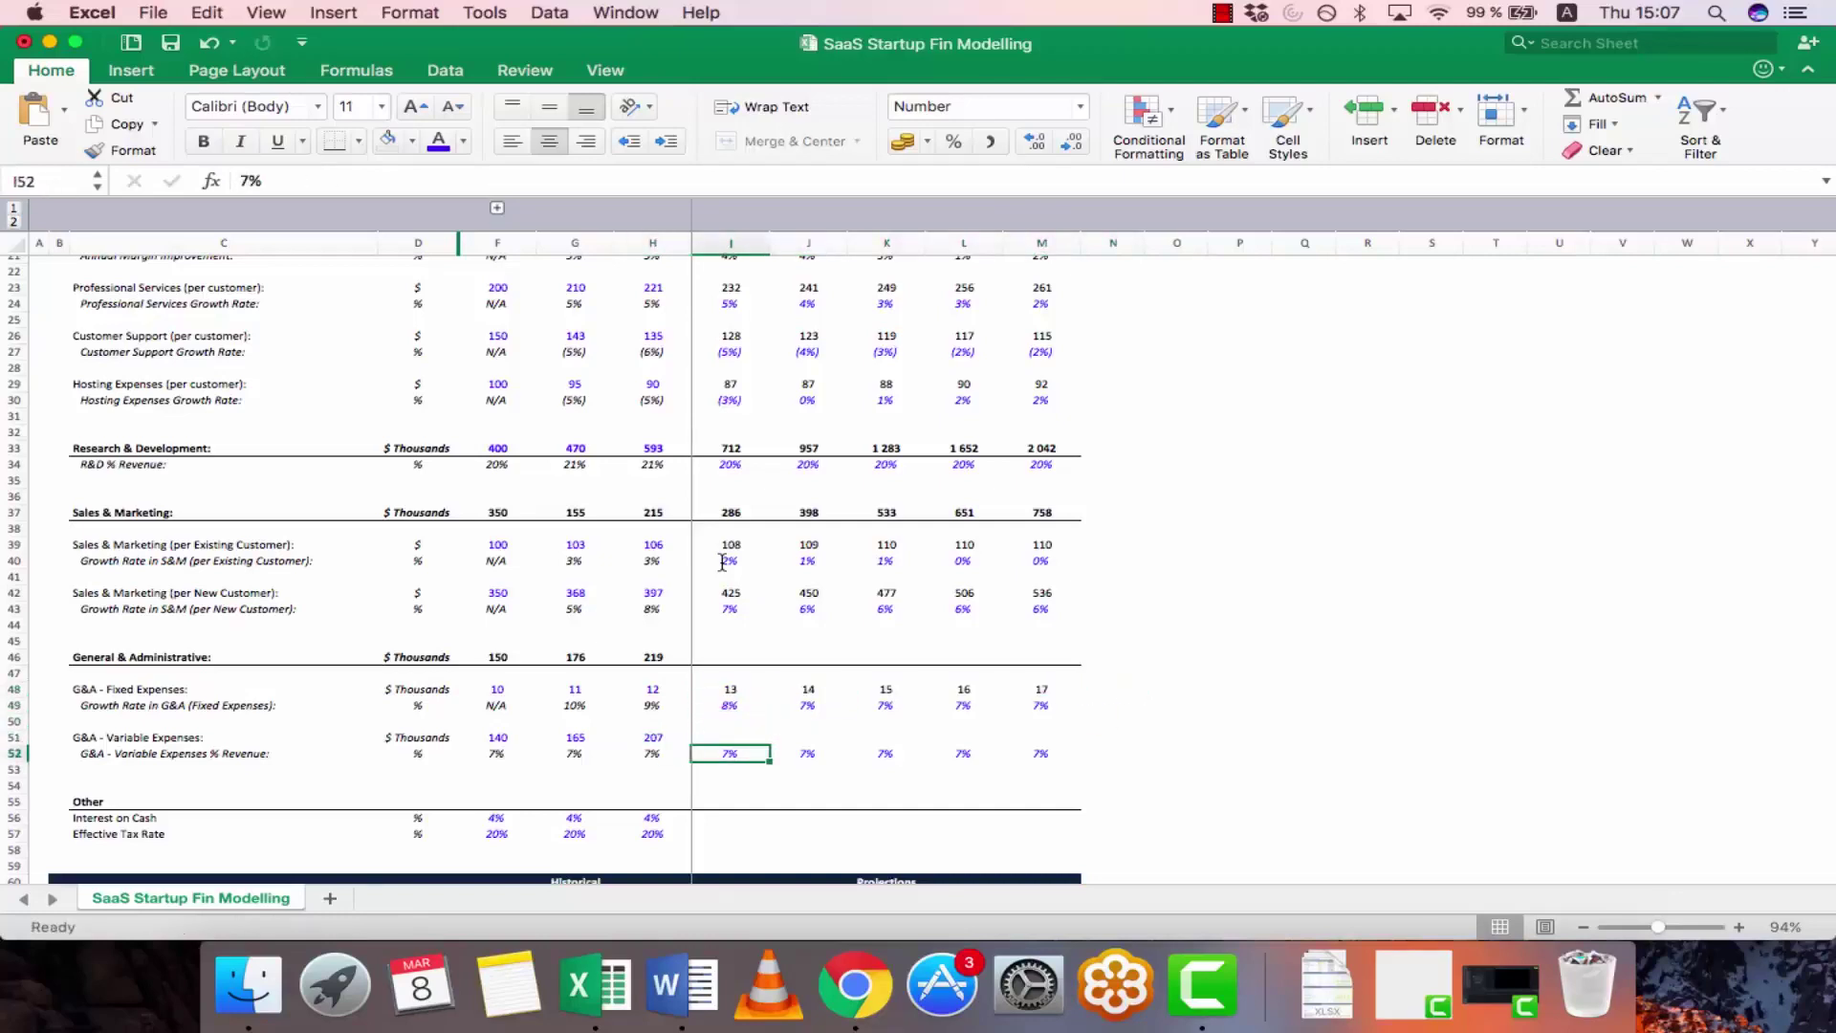
{"action": "key", "text": "Up"}
{"action": "type", "text": "="}
{"action": "key", "text": "Down"}
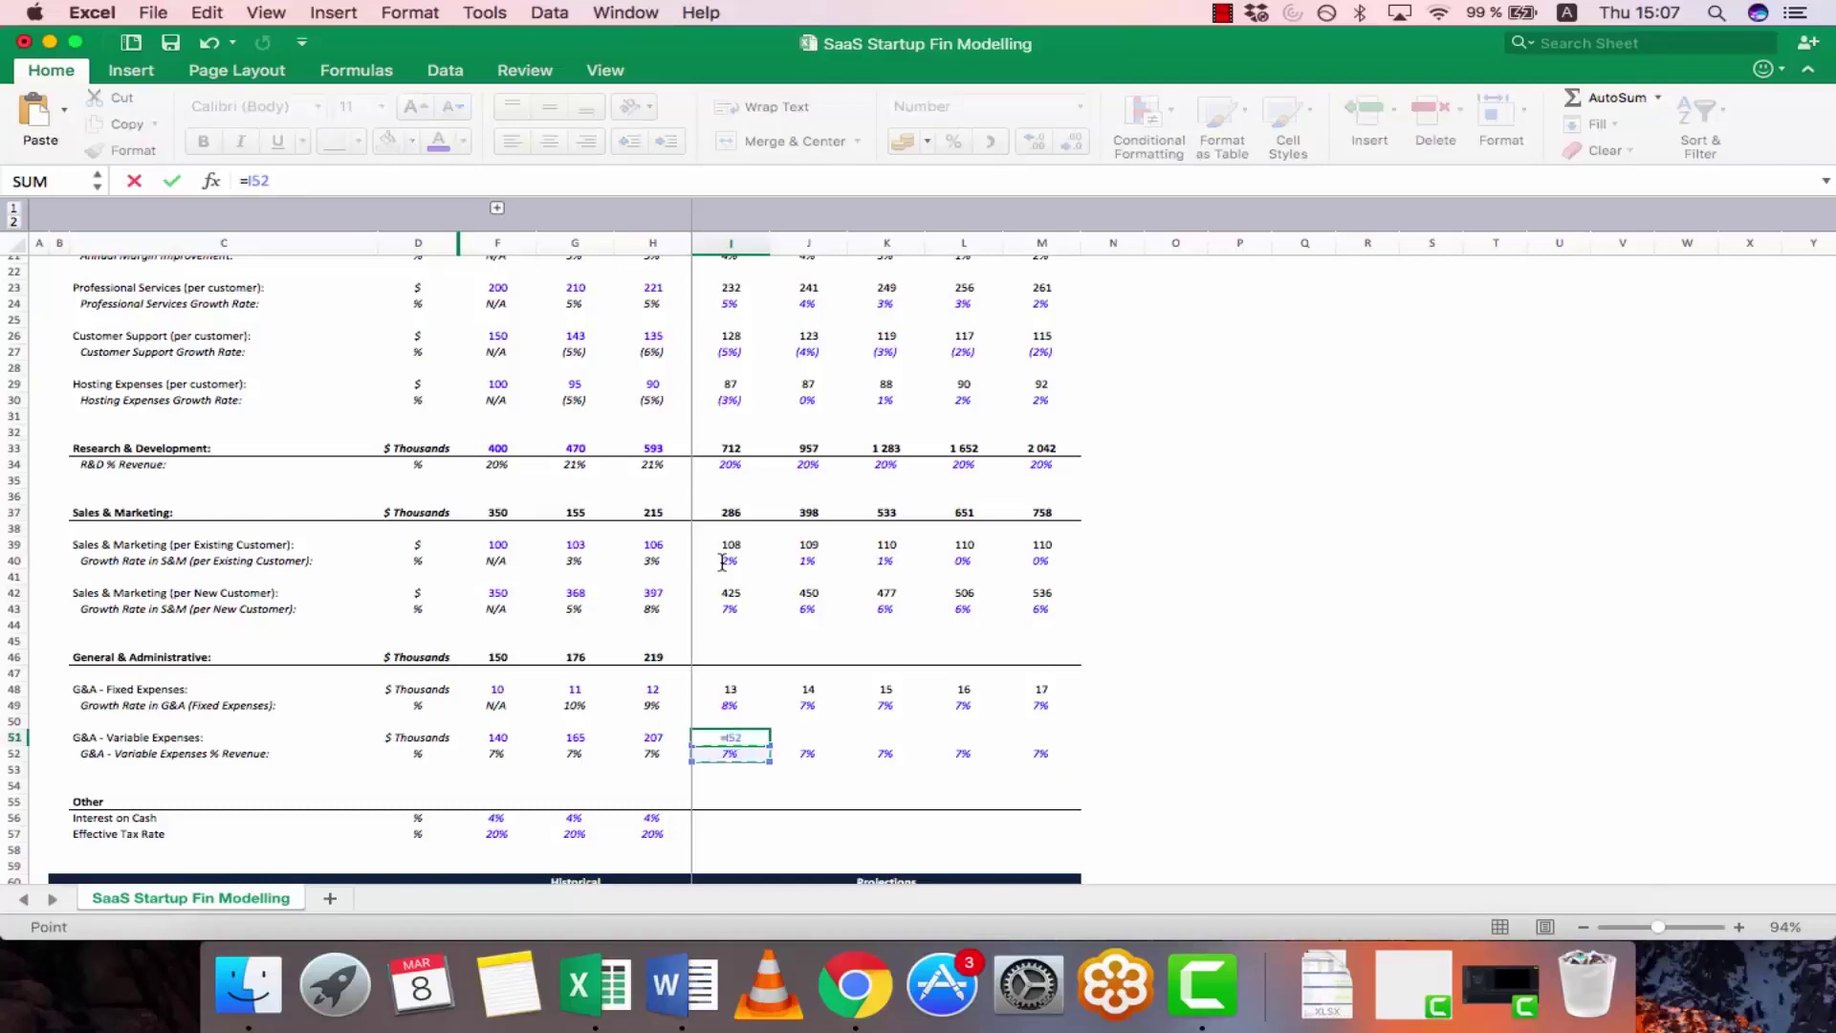
{"action": "type", "text": "*"}
{"action": "scroll", "coordinate": [735, 450], "scroll_direction": "up", "scroll_amount": 5}
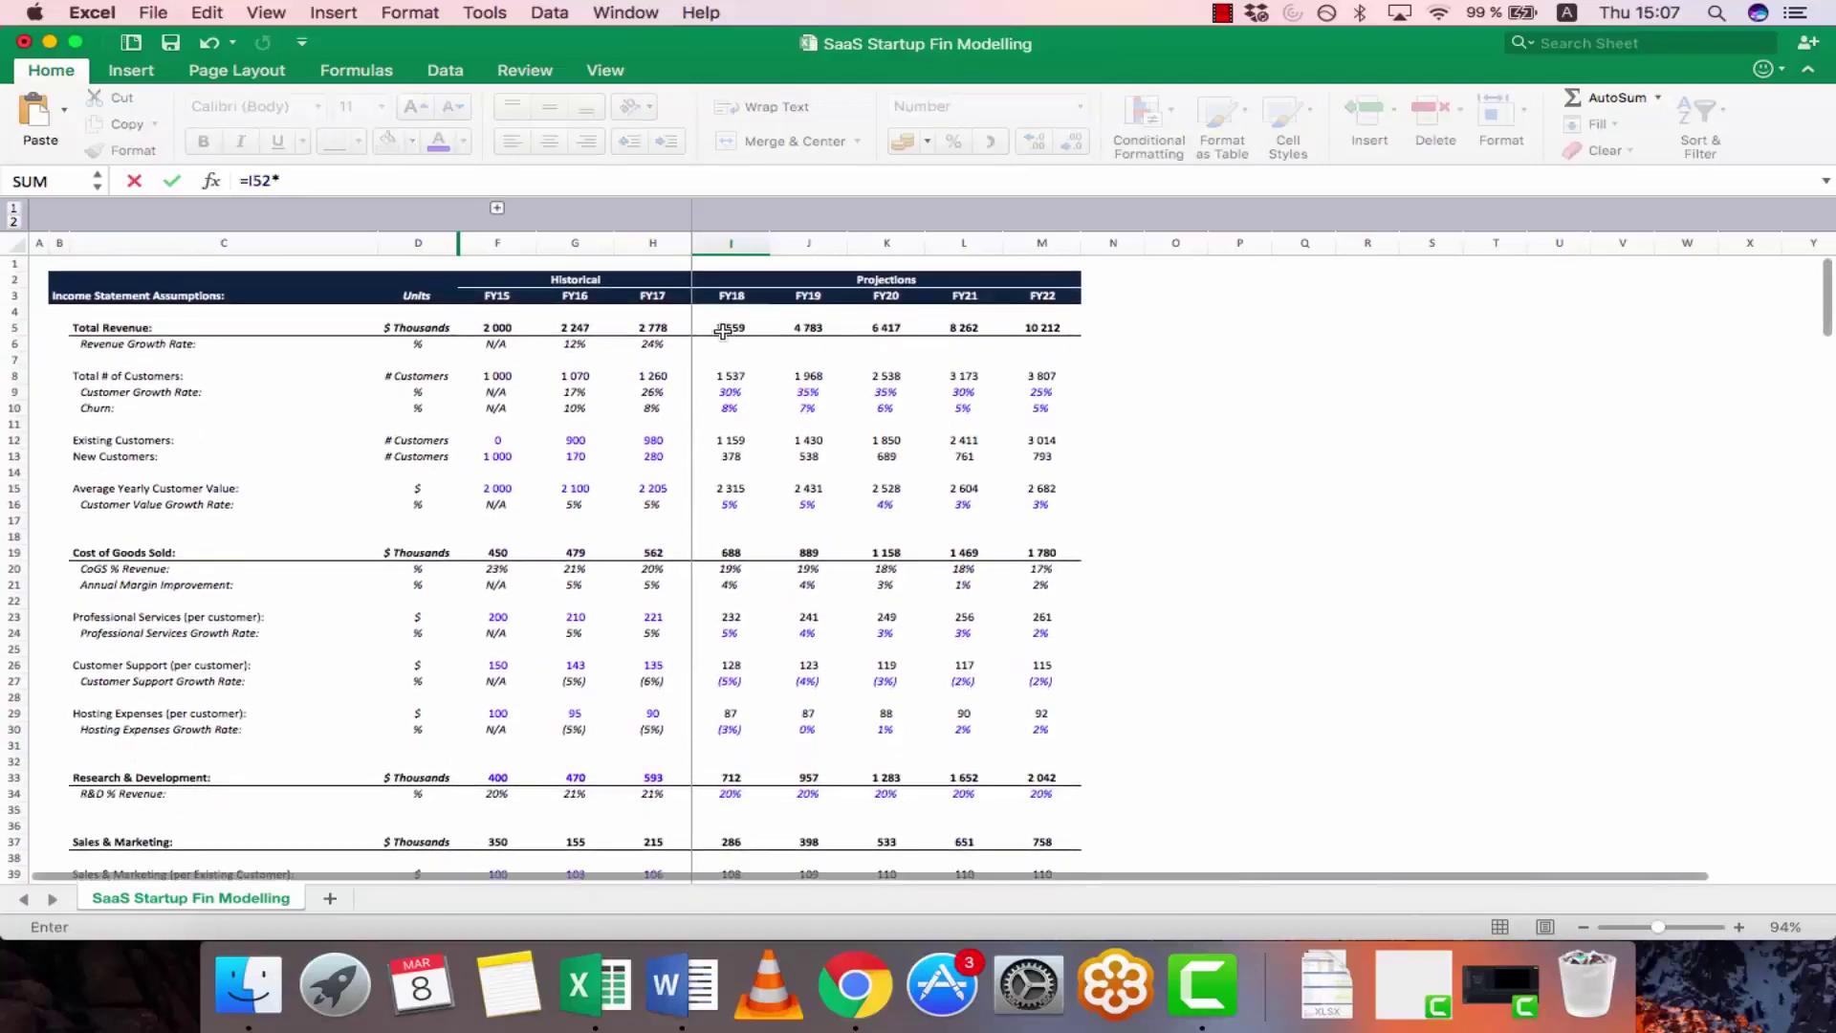
{"action": "left_click", "coordinate": [724, 333]}
{"action": "key", "text": "ctrl+Return"}
- Copy the FY18 G&A variable expenses formula in I51 across FY19 through FY22
{"action": "key", "text": "super+c"}
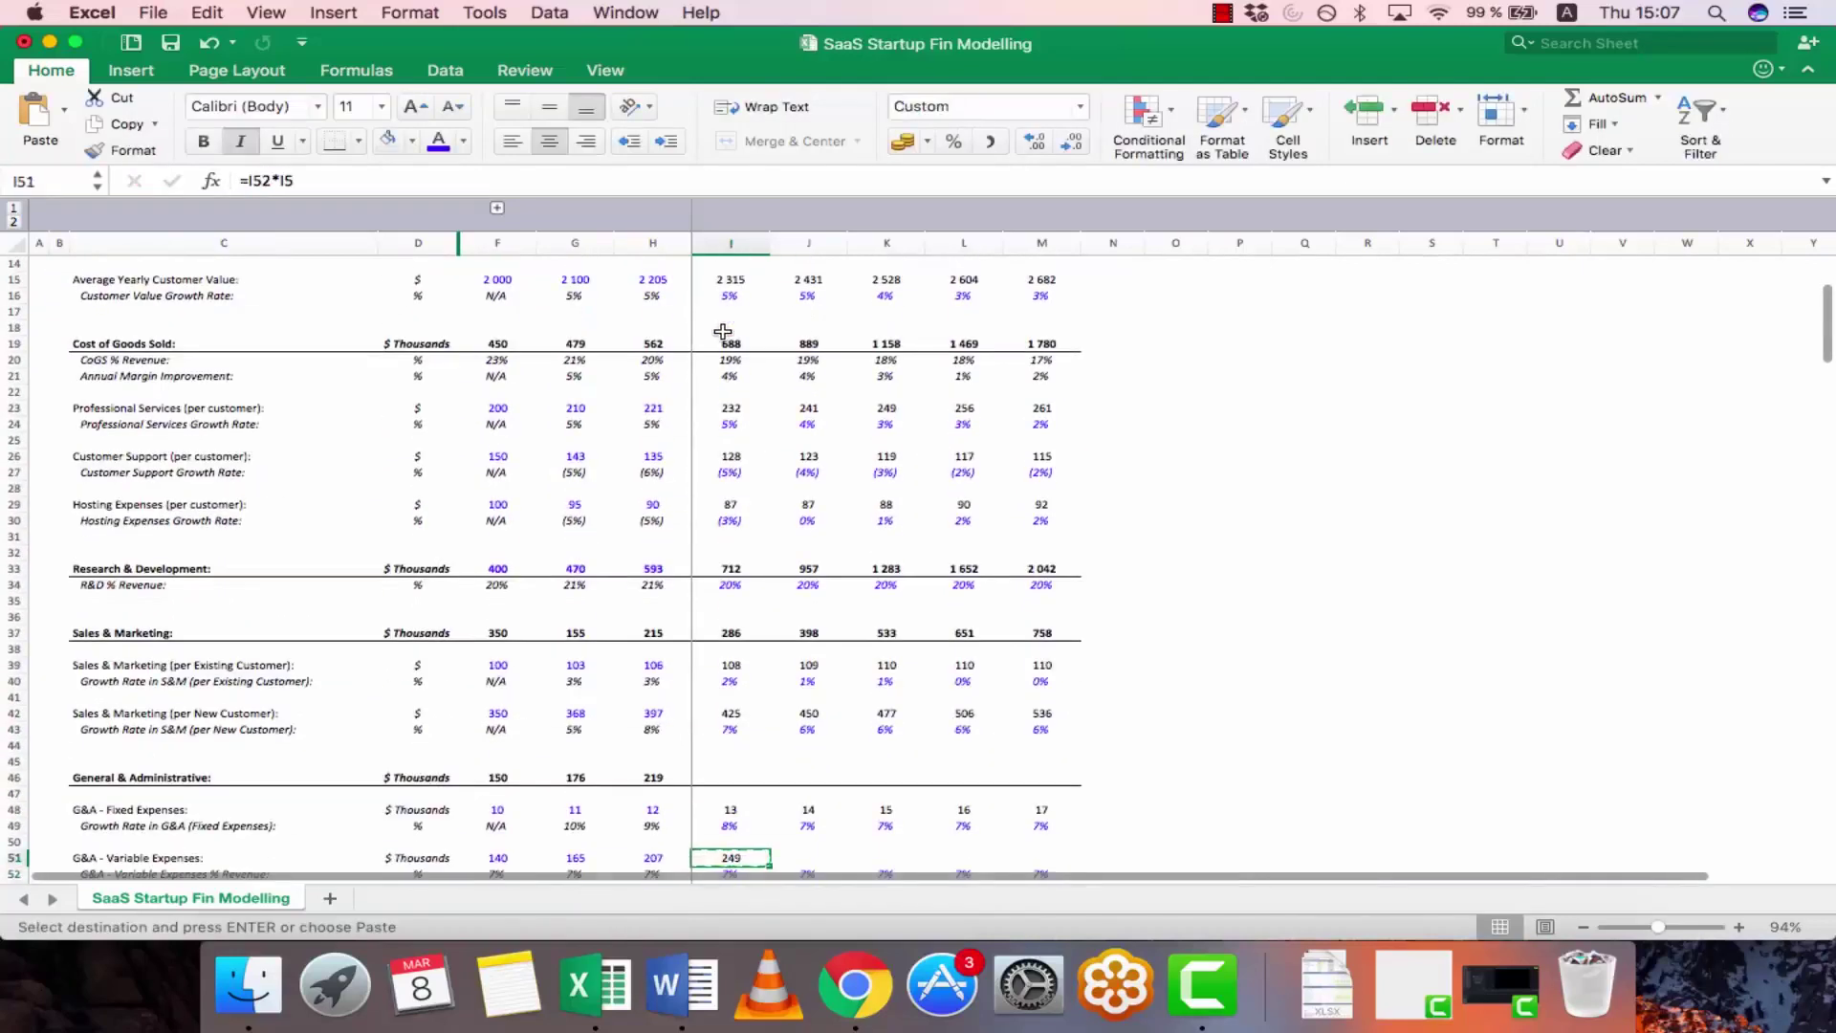
{"action": "key", "text": "shift+Right"}
{"action": "key", "text": "shift+Right"}
{"action": "key", "text": "shift+Right"}
{"action": "key", "text": "shift+Right"}
{"action": "key", "text": "super+v"}
- Copy the FY17 total general and administrative formula in H46 across FY18 through FY22 and check its cell references
{"action": "key", "text": "Up"}
{"action": "key", "text": "Up"}
{"action": "key", "text": "Up"}
{"action": "key", "text": "Up"}
{"action": "key", "text": "Up"}
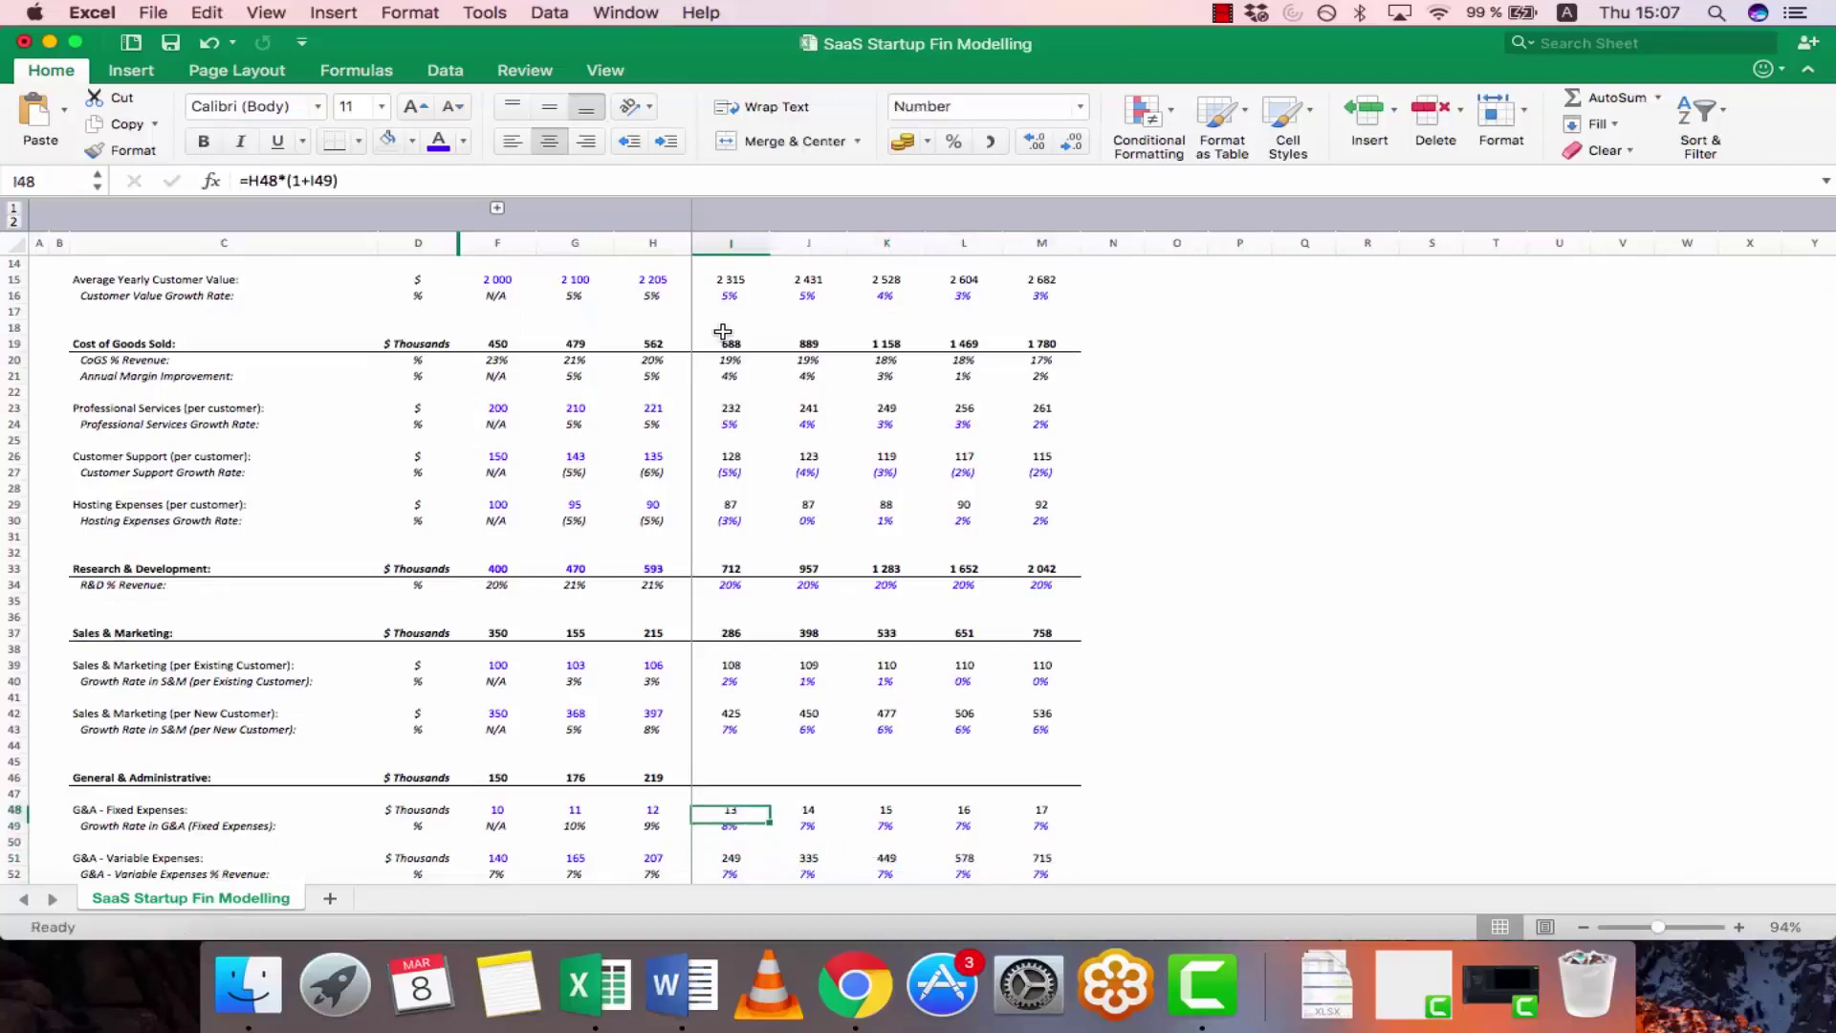
{"action": "key", "text": "Left"}
{"action": "key", "text": "super+c"}
{"action": "key", "text": "shift+Right"}
{"action": "key", "text": "shift+Right"}
{"action": "key", "text": "shift+Right"}
{"action": "key", "text": "shift+Right"}
{"action": "key", "text": "shift+Right"}
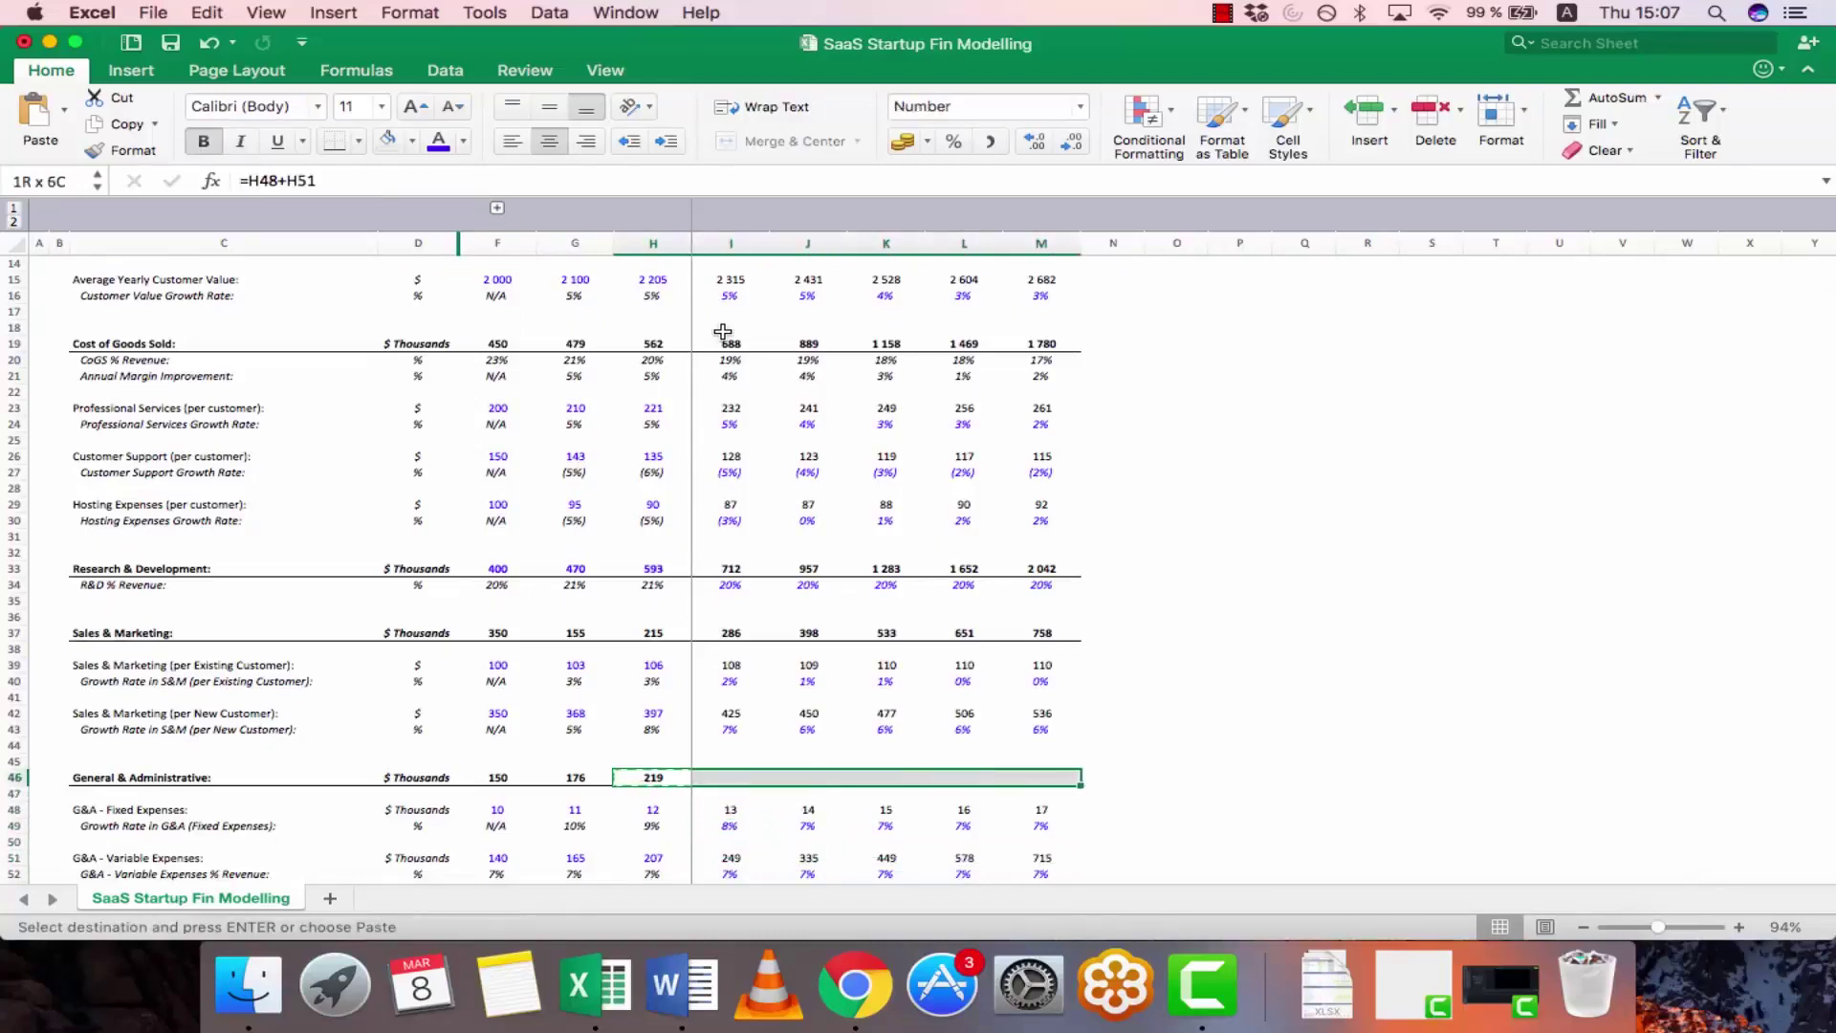
{"action": "key", "text": "super+v"}
{"action": "key", "text": "F2"}
{"action": "key", "text": "Tab"}
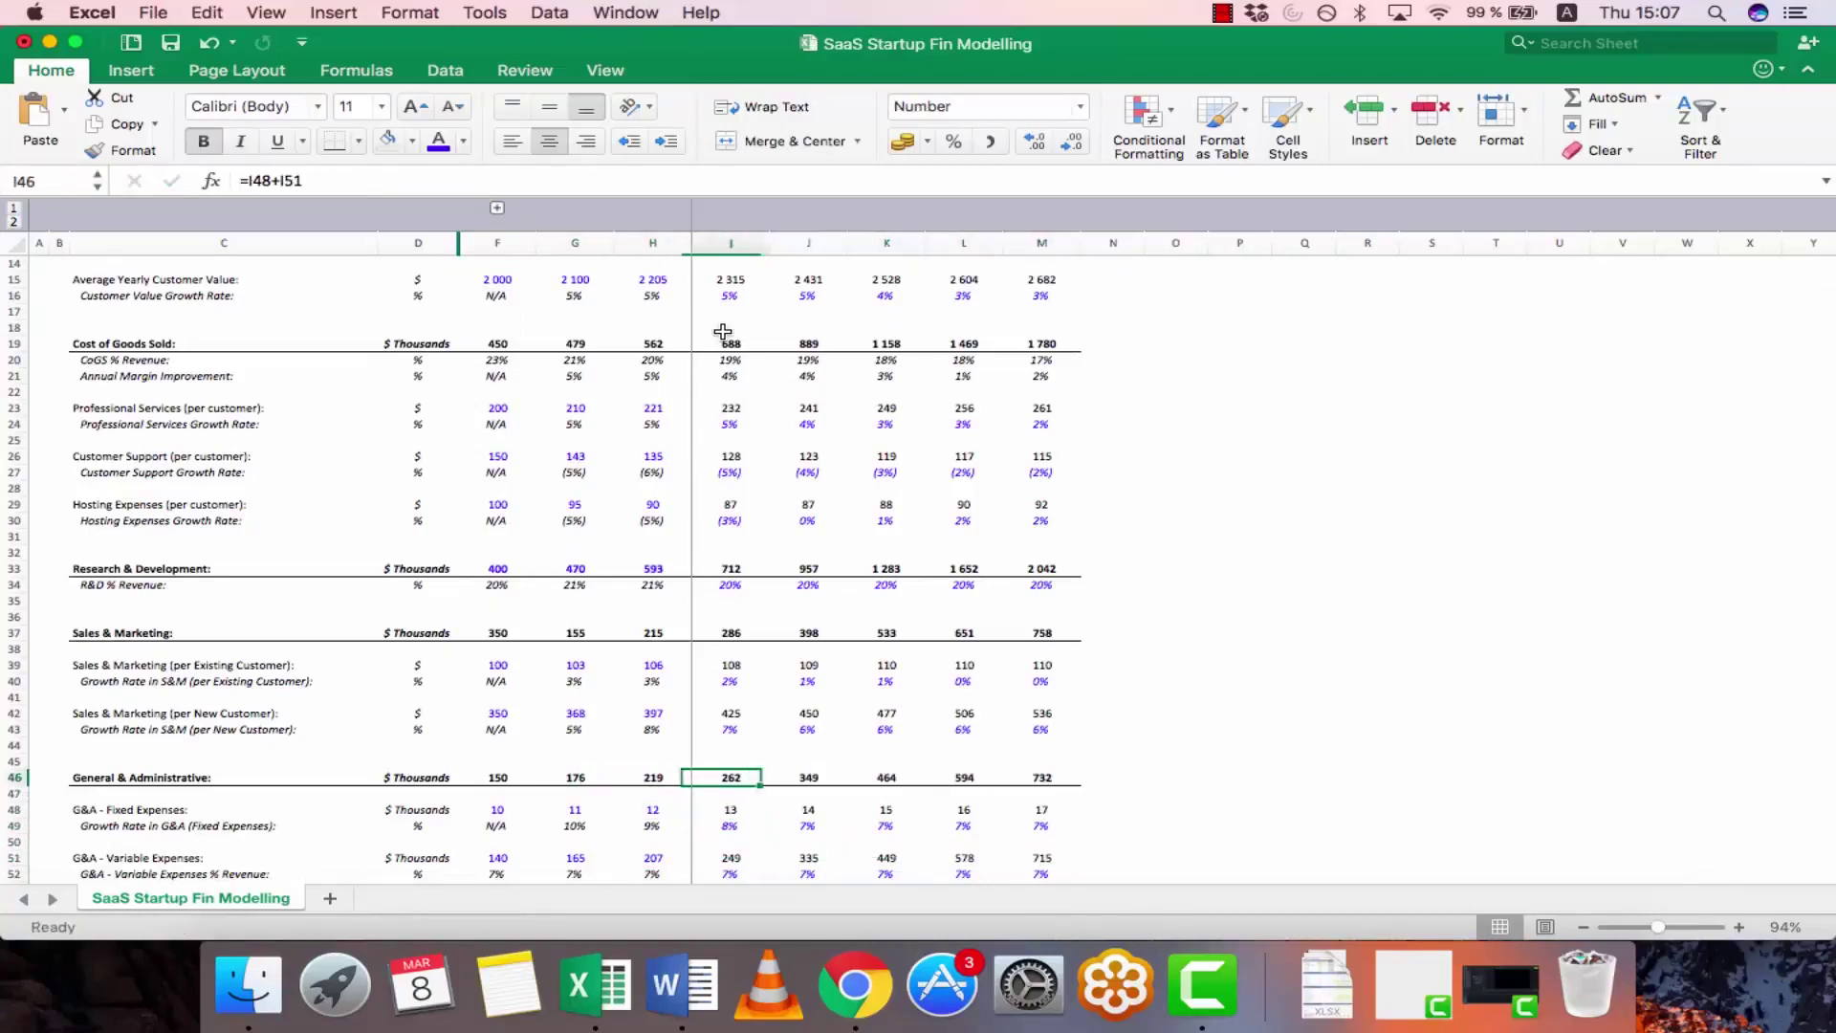
{"action": "key", "text": "F2"}
{"action": "key", "text": "Escape"}
- Copy the FY17 interest on cash rate of 4% in H56 across FY18 through FY22
{"action": "scroll", "coordinate": [722, 331], "scroll_direction": "down", "scroll_amount": 5}
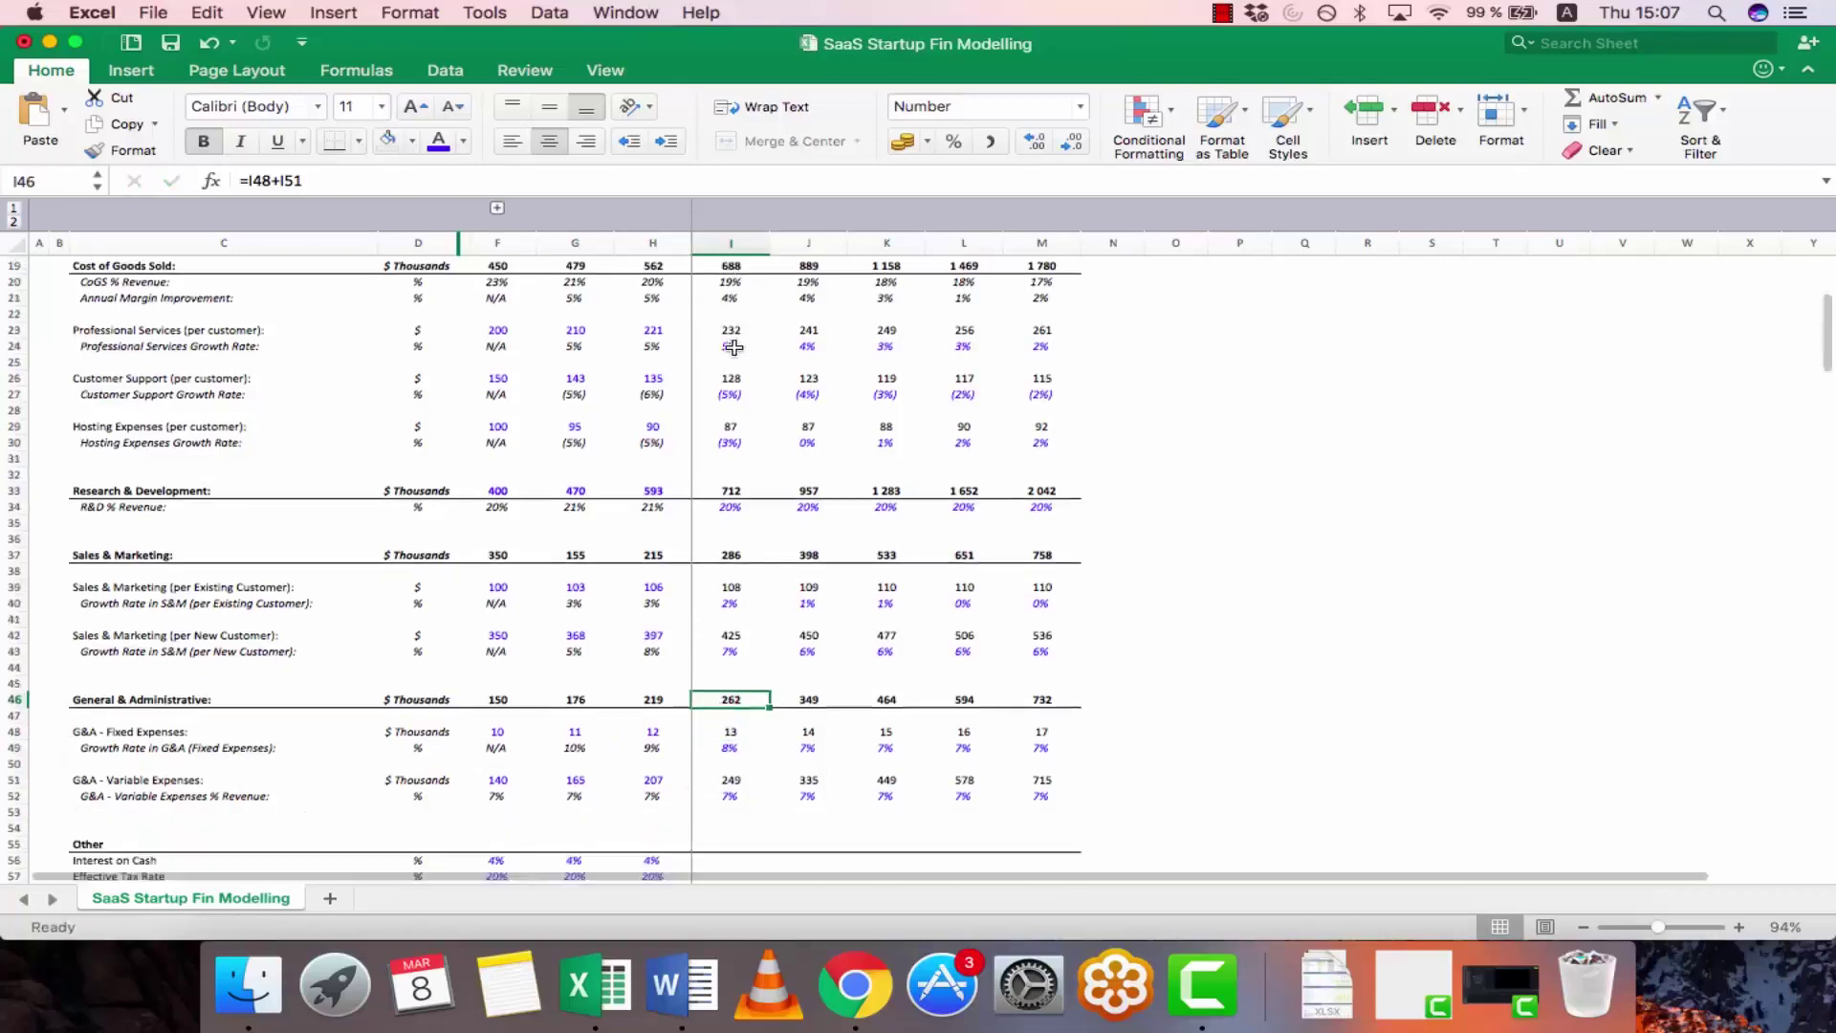
{"action": "left_click", "coordinate": [727, 648]}
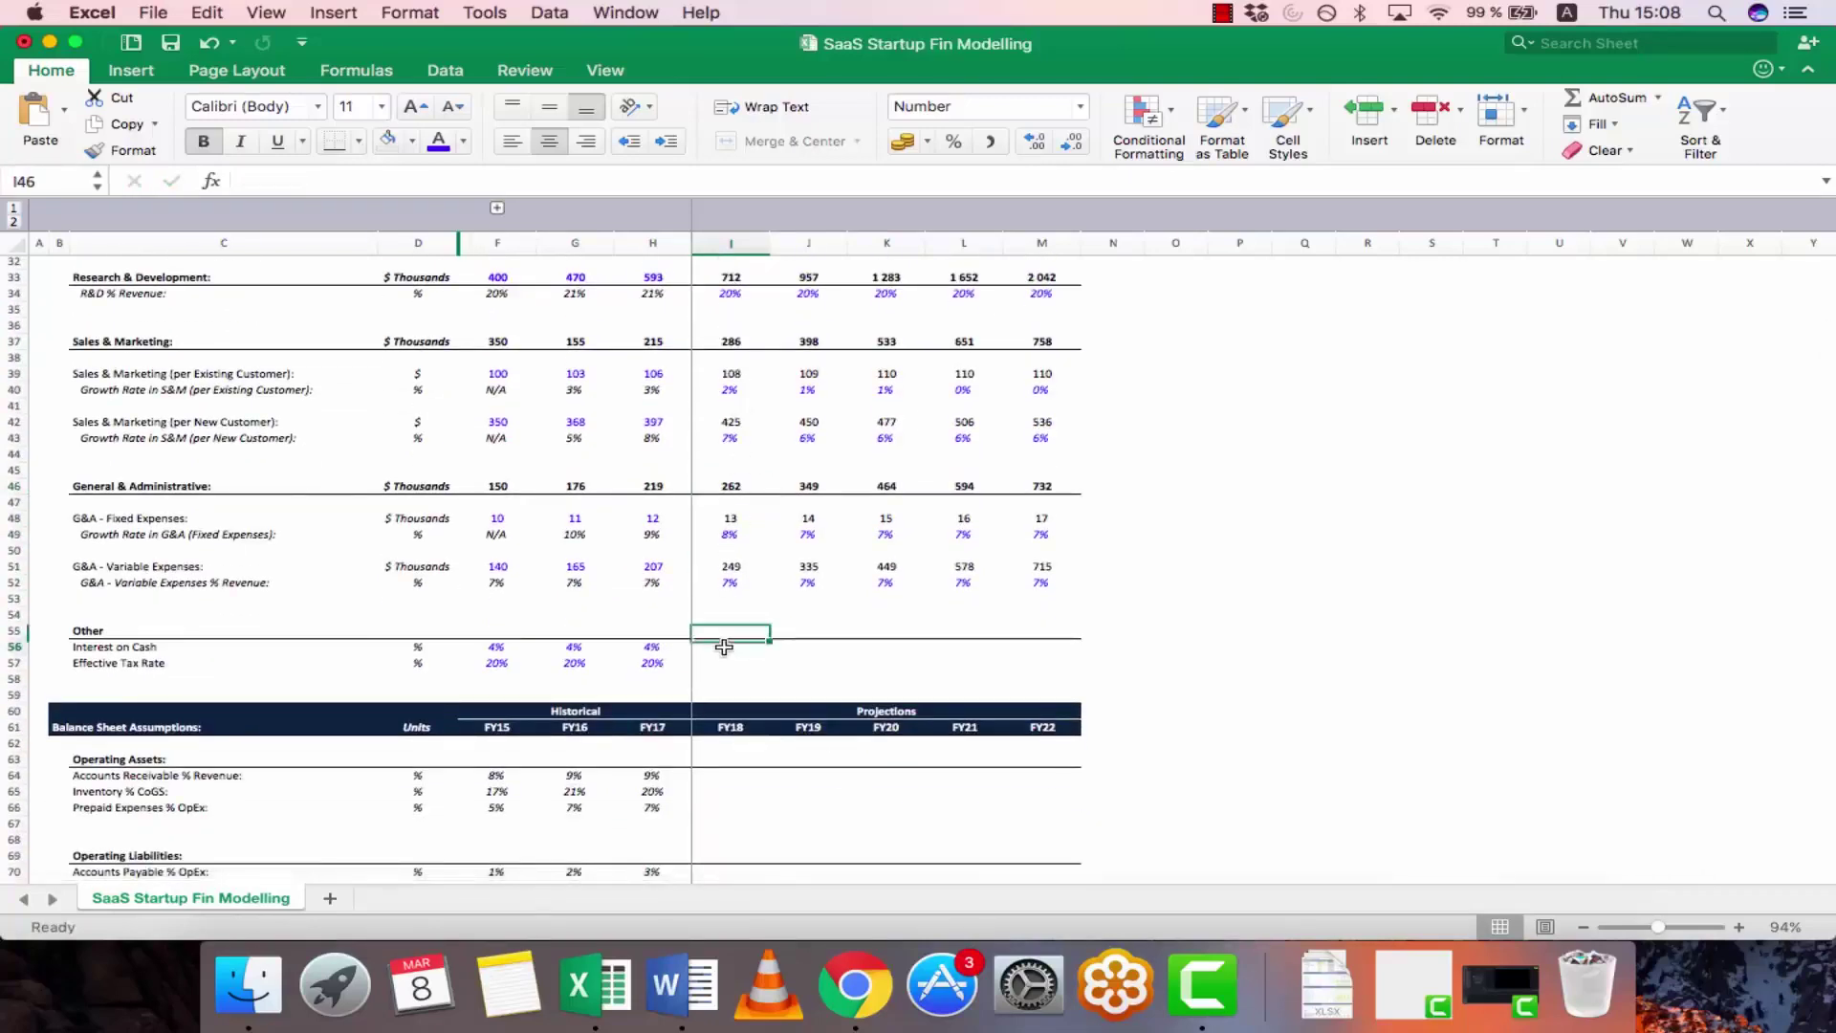
{"action": "key", "text": "Left"}
{"action": "key", "text": "super+c"}
{"action": "left_click", "coordinate": [724, 647]}
{"action": "key", "text": "shift+Right"}
{"action": "key", "text": "shift+Right"}
{"action": "key", "text": "shift+Right"}
{"action": "key", "text": "shift+Right"}
{"action": "key", "text": "shift+Right"}
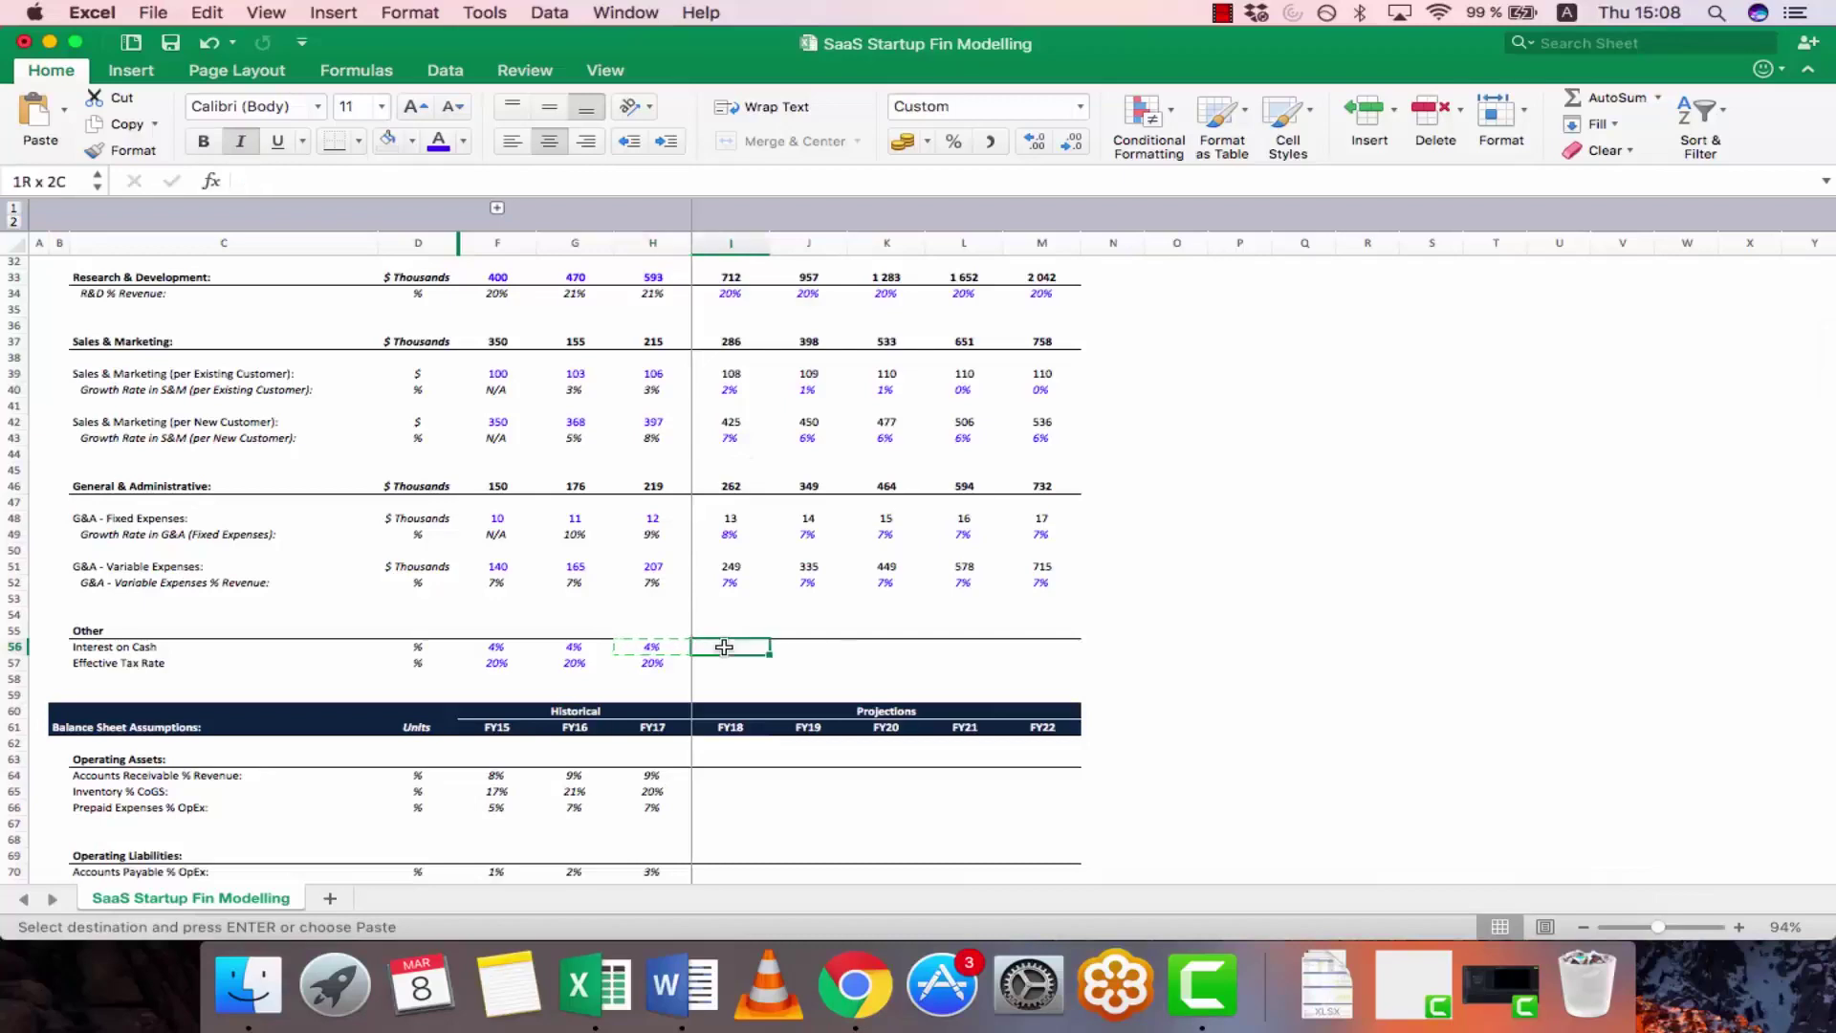
{"action": "key", "text": "shift+Left"}
{"action": "key", "text": "super+v"}
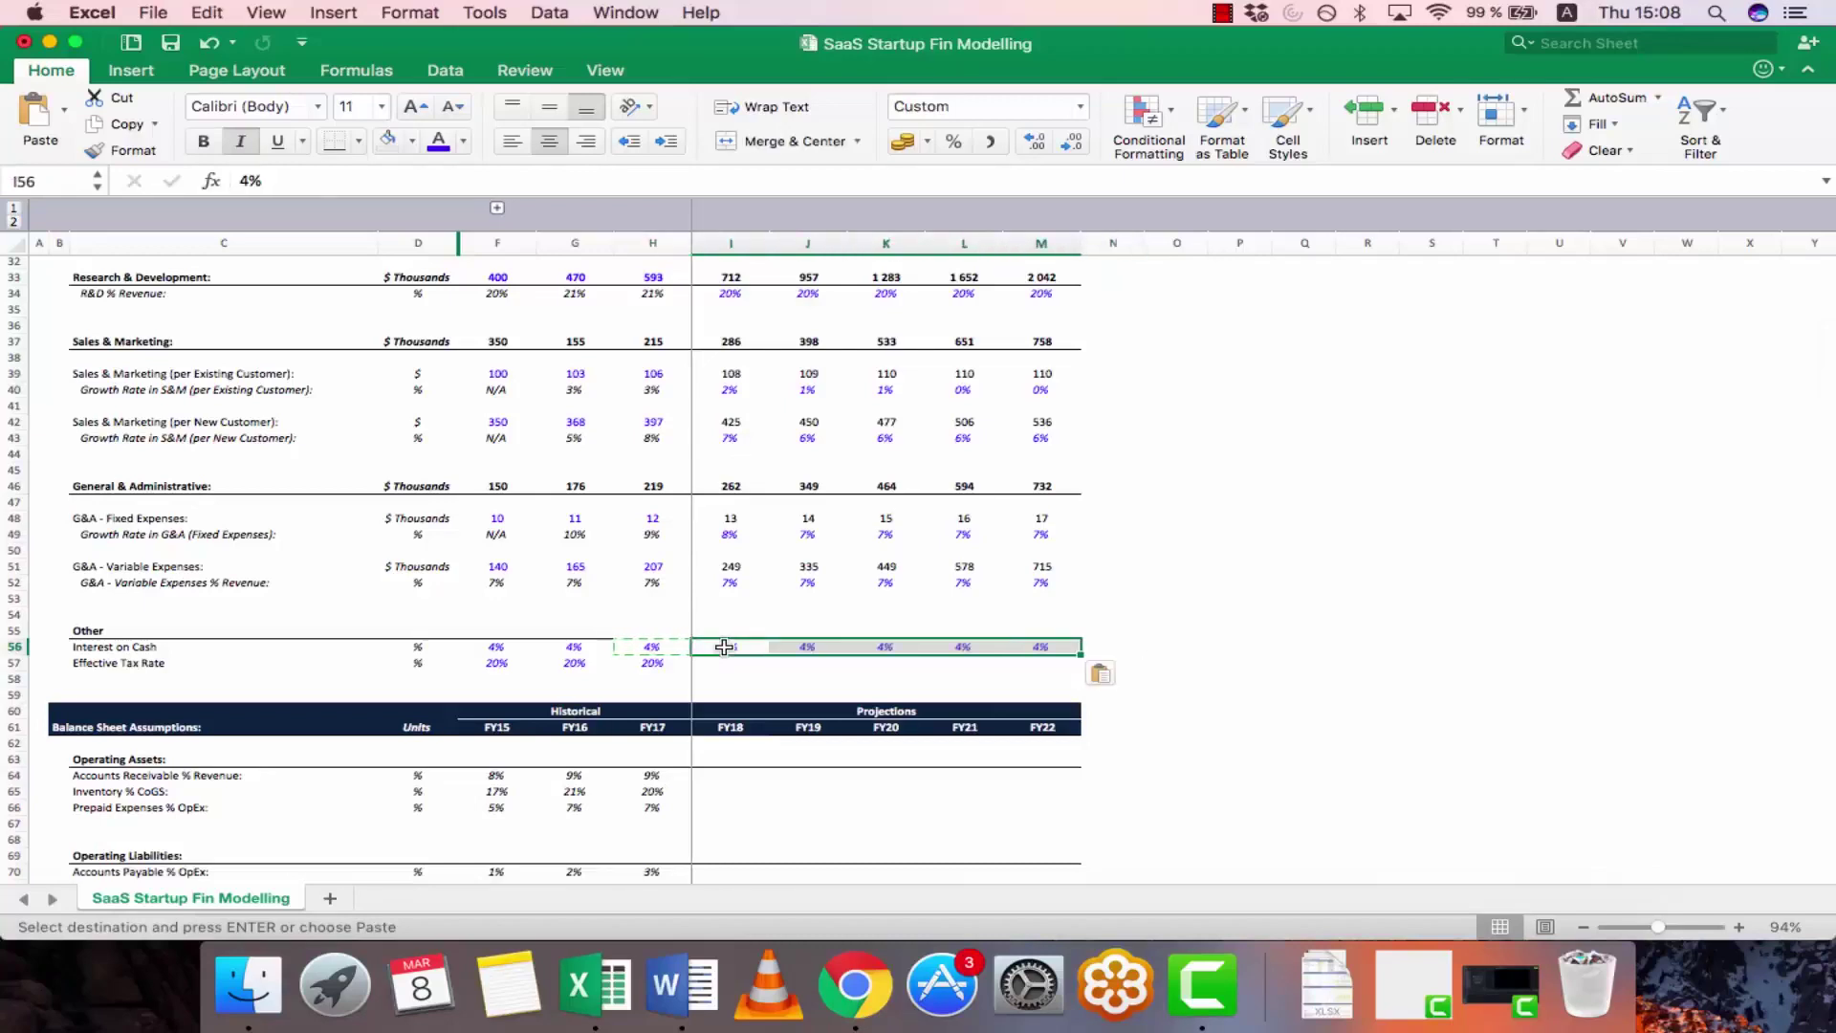
- Copy the FY17 effective tax rate of 20% in H57 across FY18 through FY22
{"action": "key", "text": "Down"}
{"action": "key", "text": "Left"}
{"action": "key", "text": "super+c"}
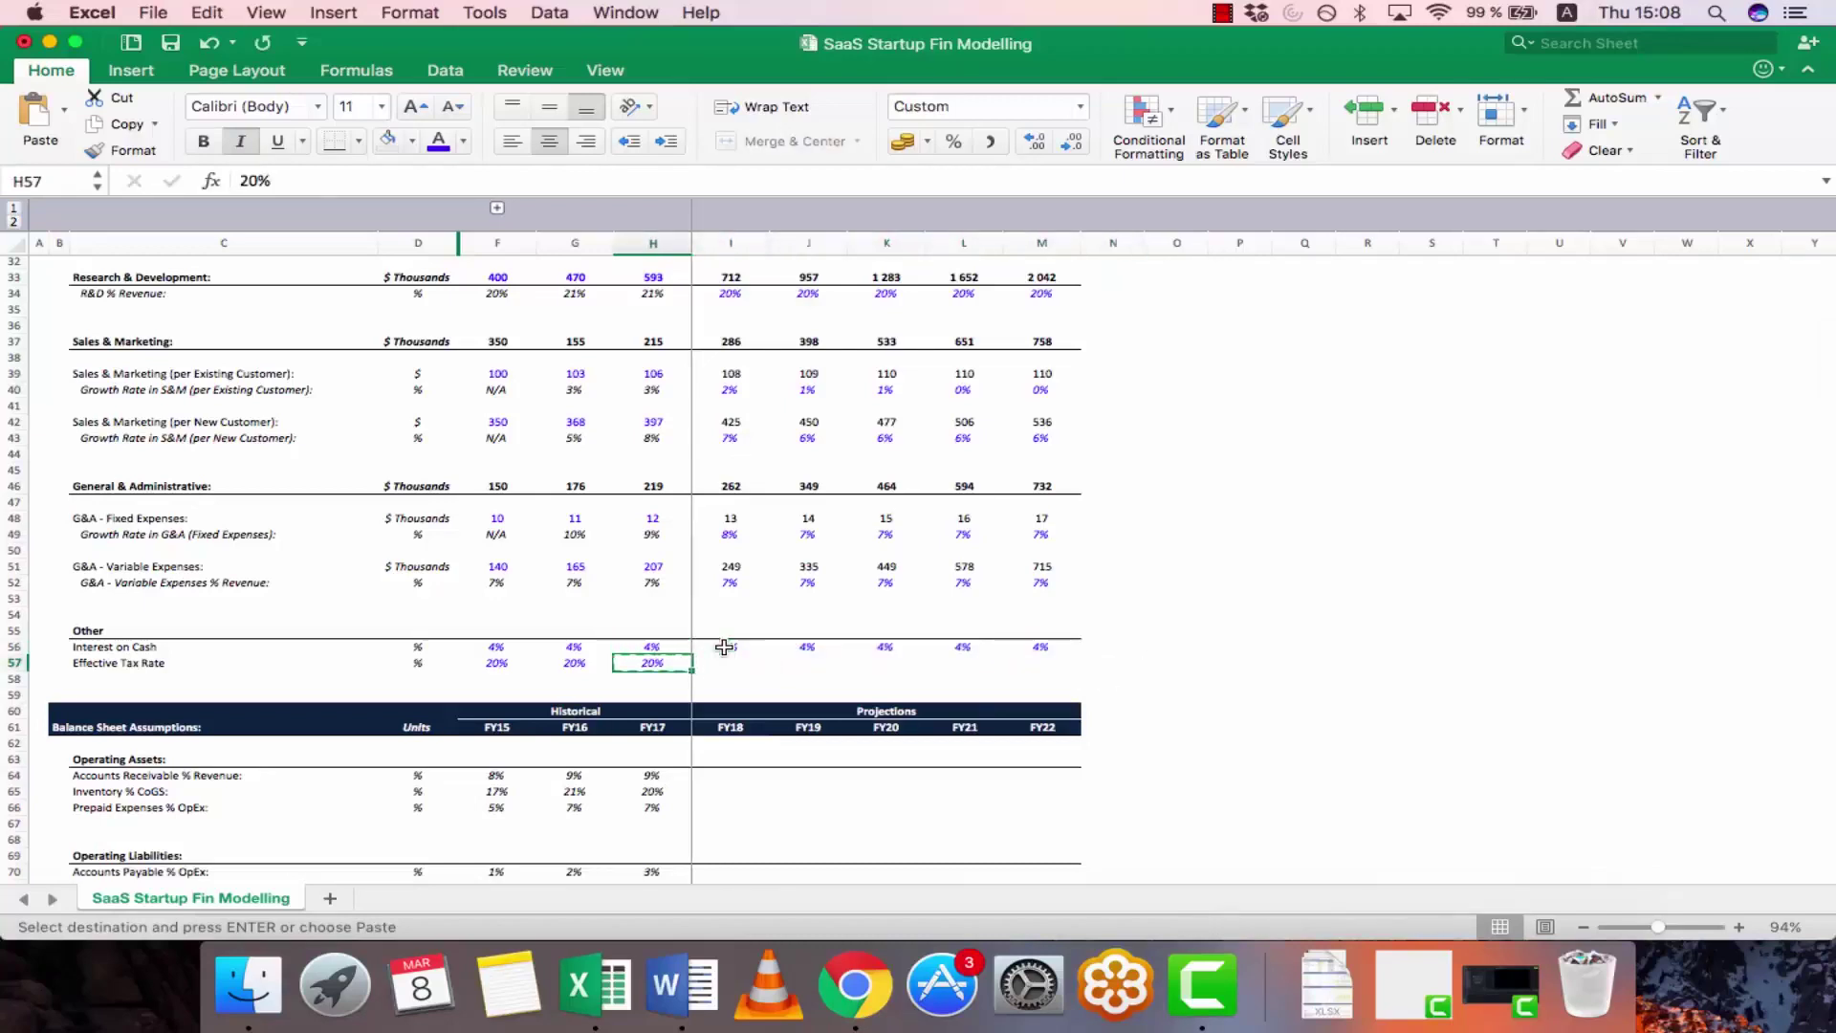
{"action": "key", "text": "shift+Right"}
{"action": "key", "text": "shift+Right"}
{"action": "key", "text": "shift+Right"}
{"action": "key", "text": "shift+Right"}
{"action": "key", "text": "shift+Right"}
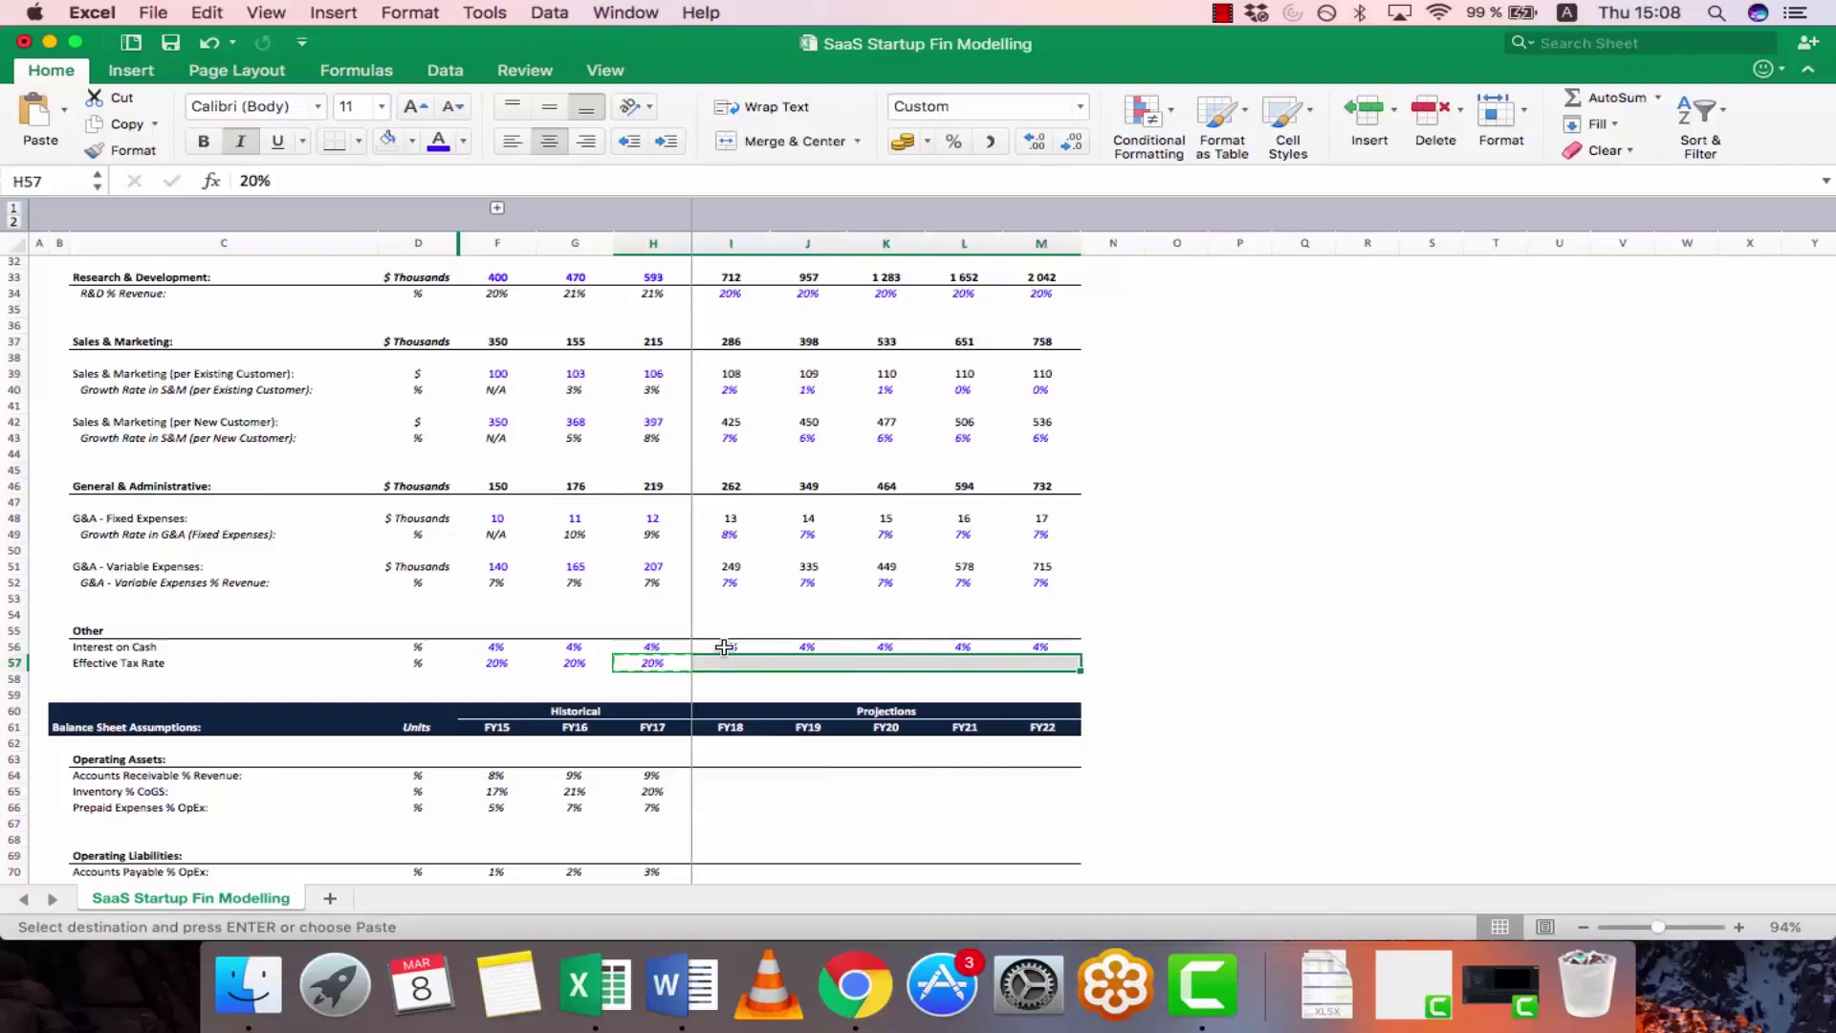
{"action": "key", "text": "Return"}
{"action": "key", "text": "shift+Left"}
{"action": "key", "text": "shift+Left"}
{"action": "key", "text": "shift+Left"}
{"action": "key", "text": "shift+Left"}
{"action": "key", "text": "shift+Left"}
{"action": "key", "text": "Right"}
{"action": "key", "text": "Right"}
{"action": "key", "text": "Right"}
{"action": "key", "text": "Right"}
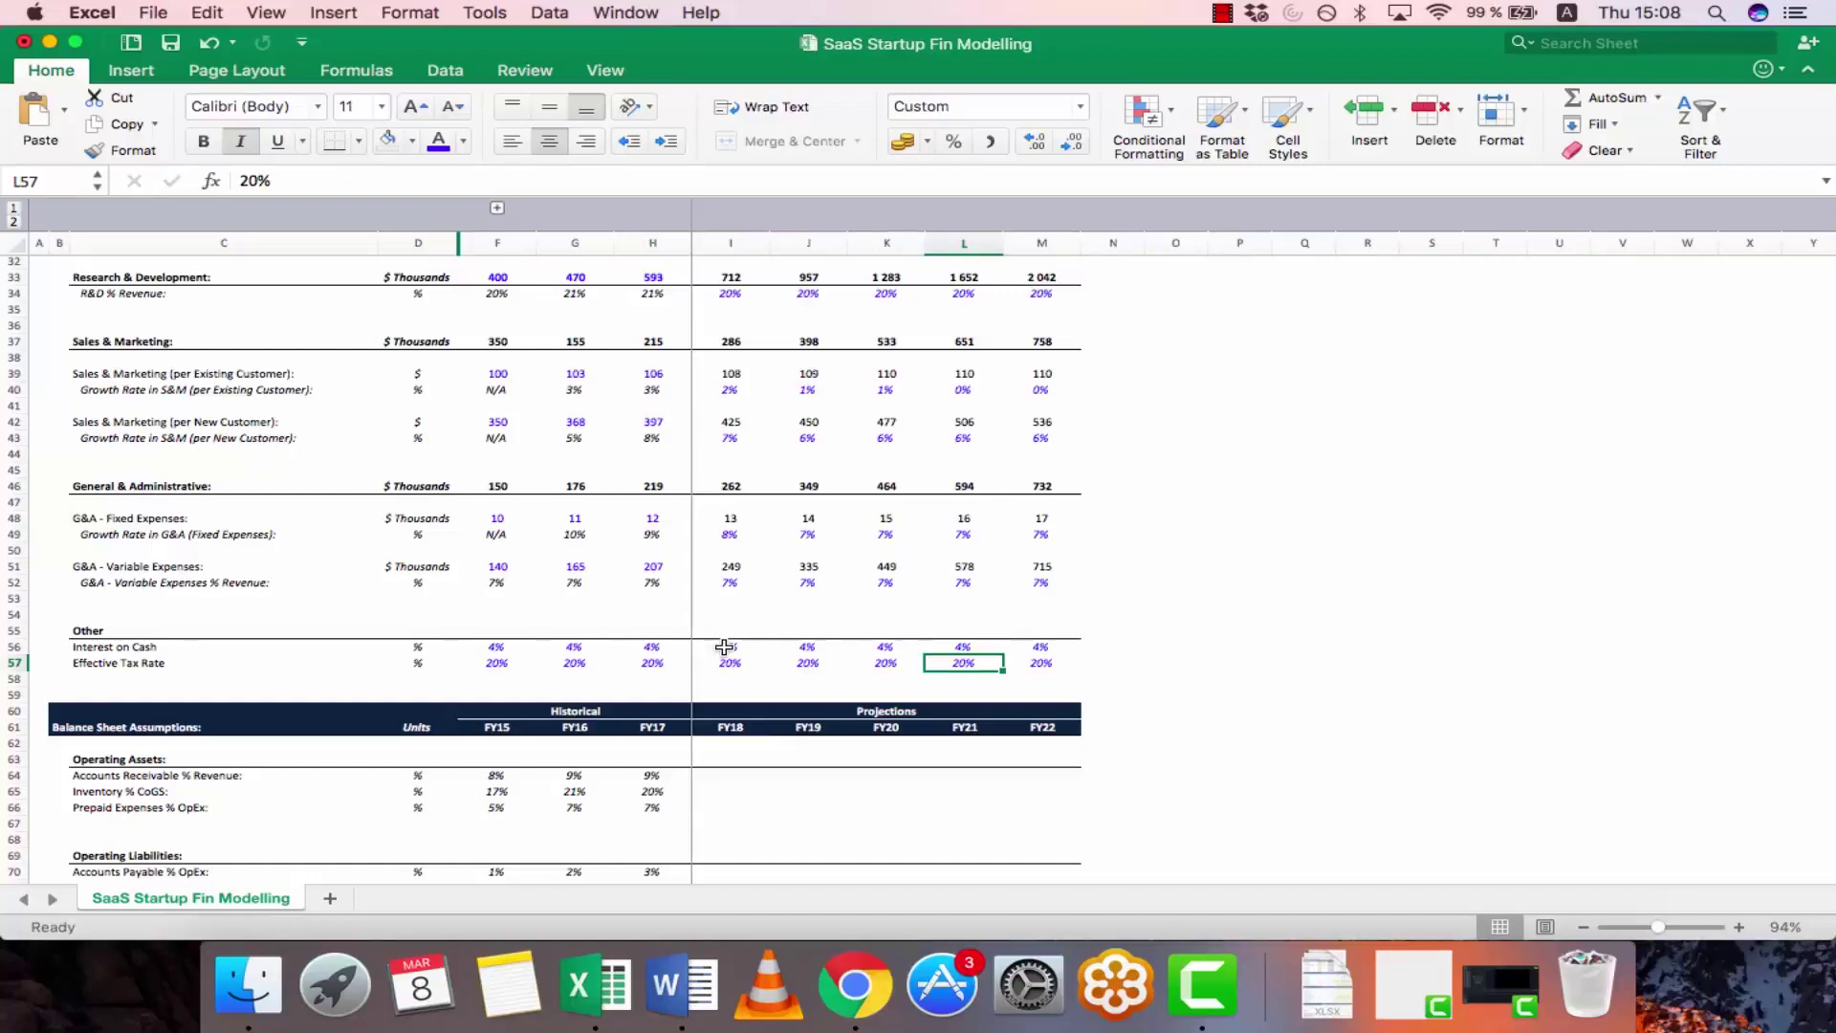
- Set accounts receivable % revenue in row 64 to 9% for FY18 and 10% for FY19
{"action": "scroll", "coordinate": [724, 648], "scroll_direction": "down", "scroll_amount": 7}
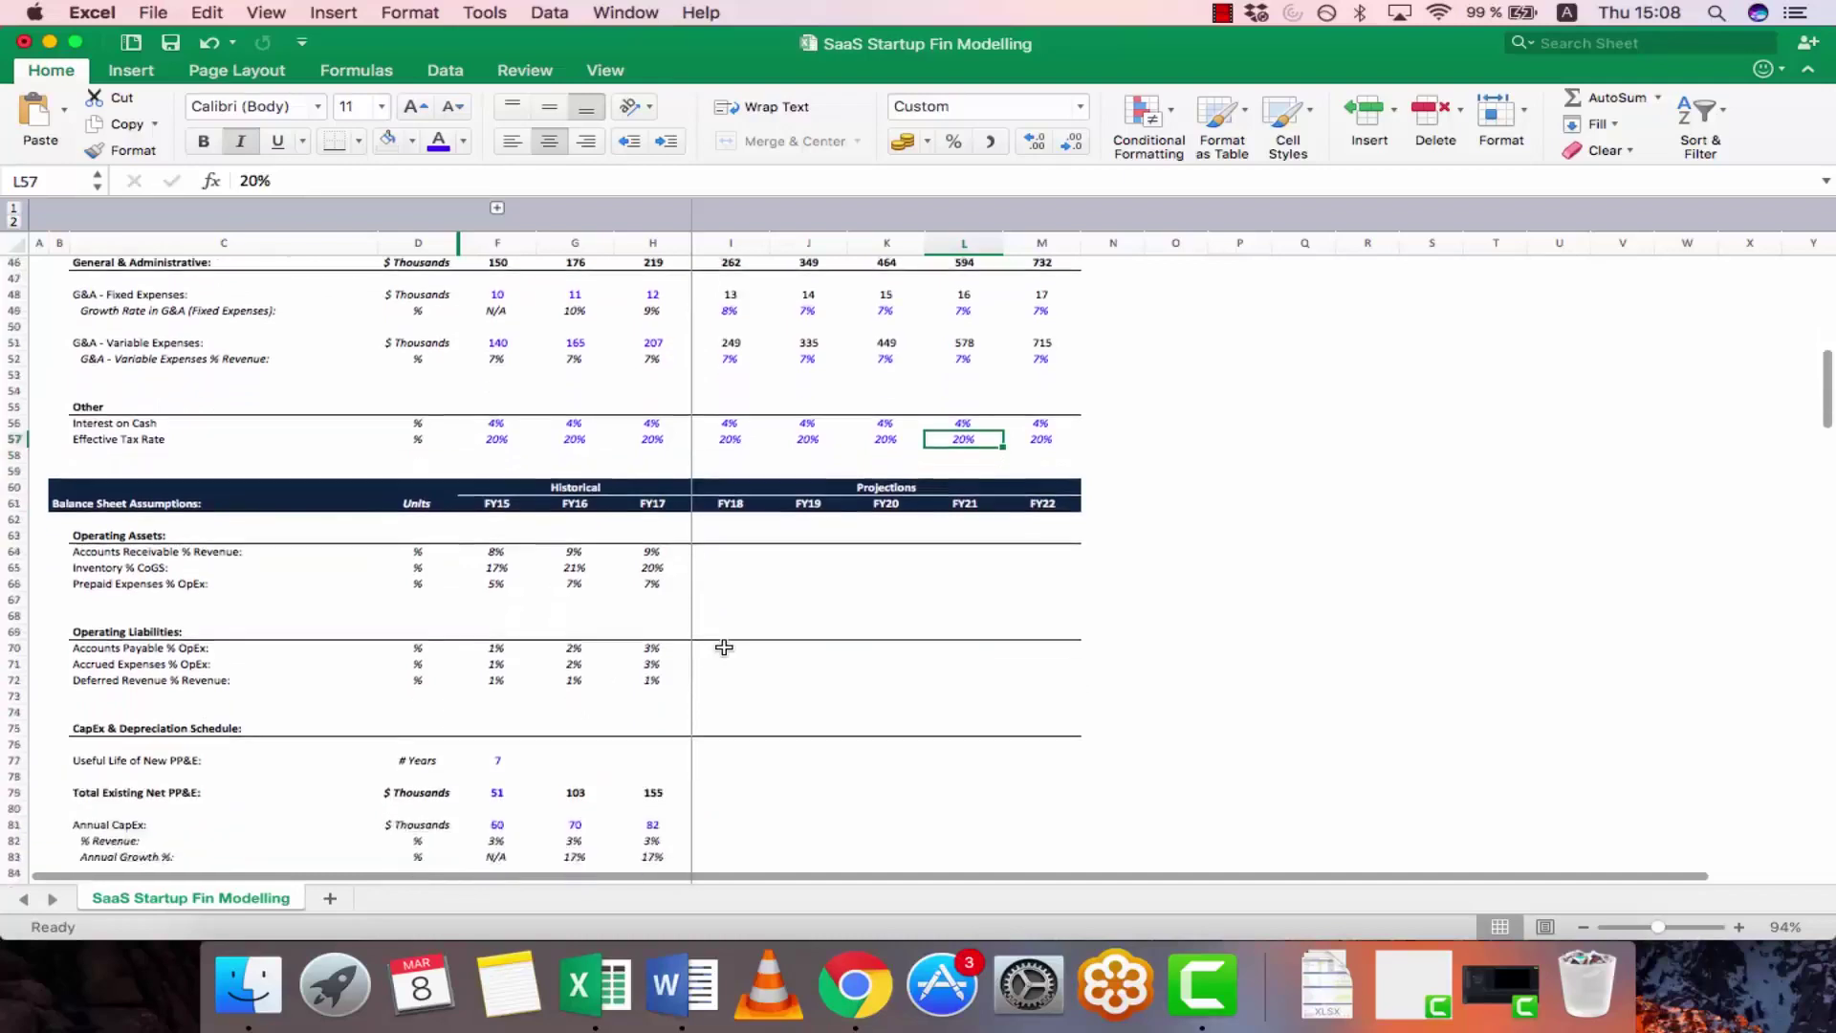
{"action": "left_click", "coordinate": [726, 455]}
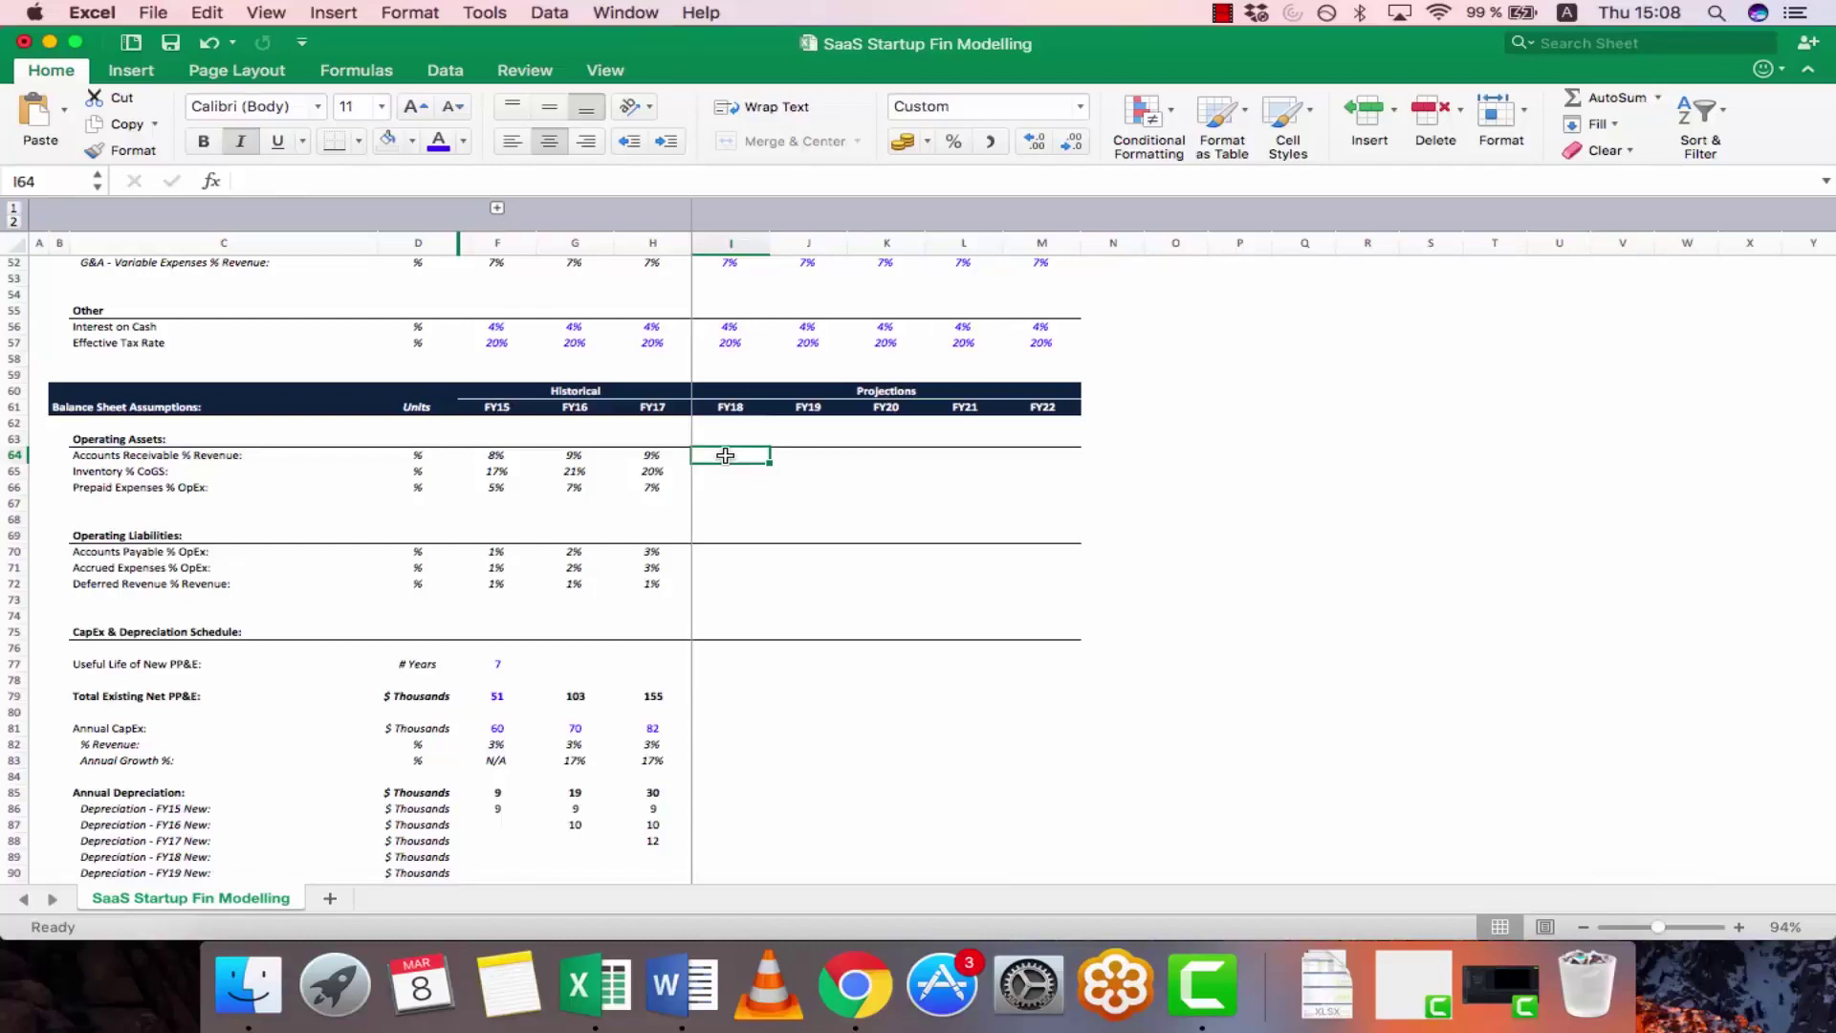
{"action": "type", "text": "9%"}
{"action": "key", "text": "Tab"}
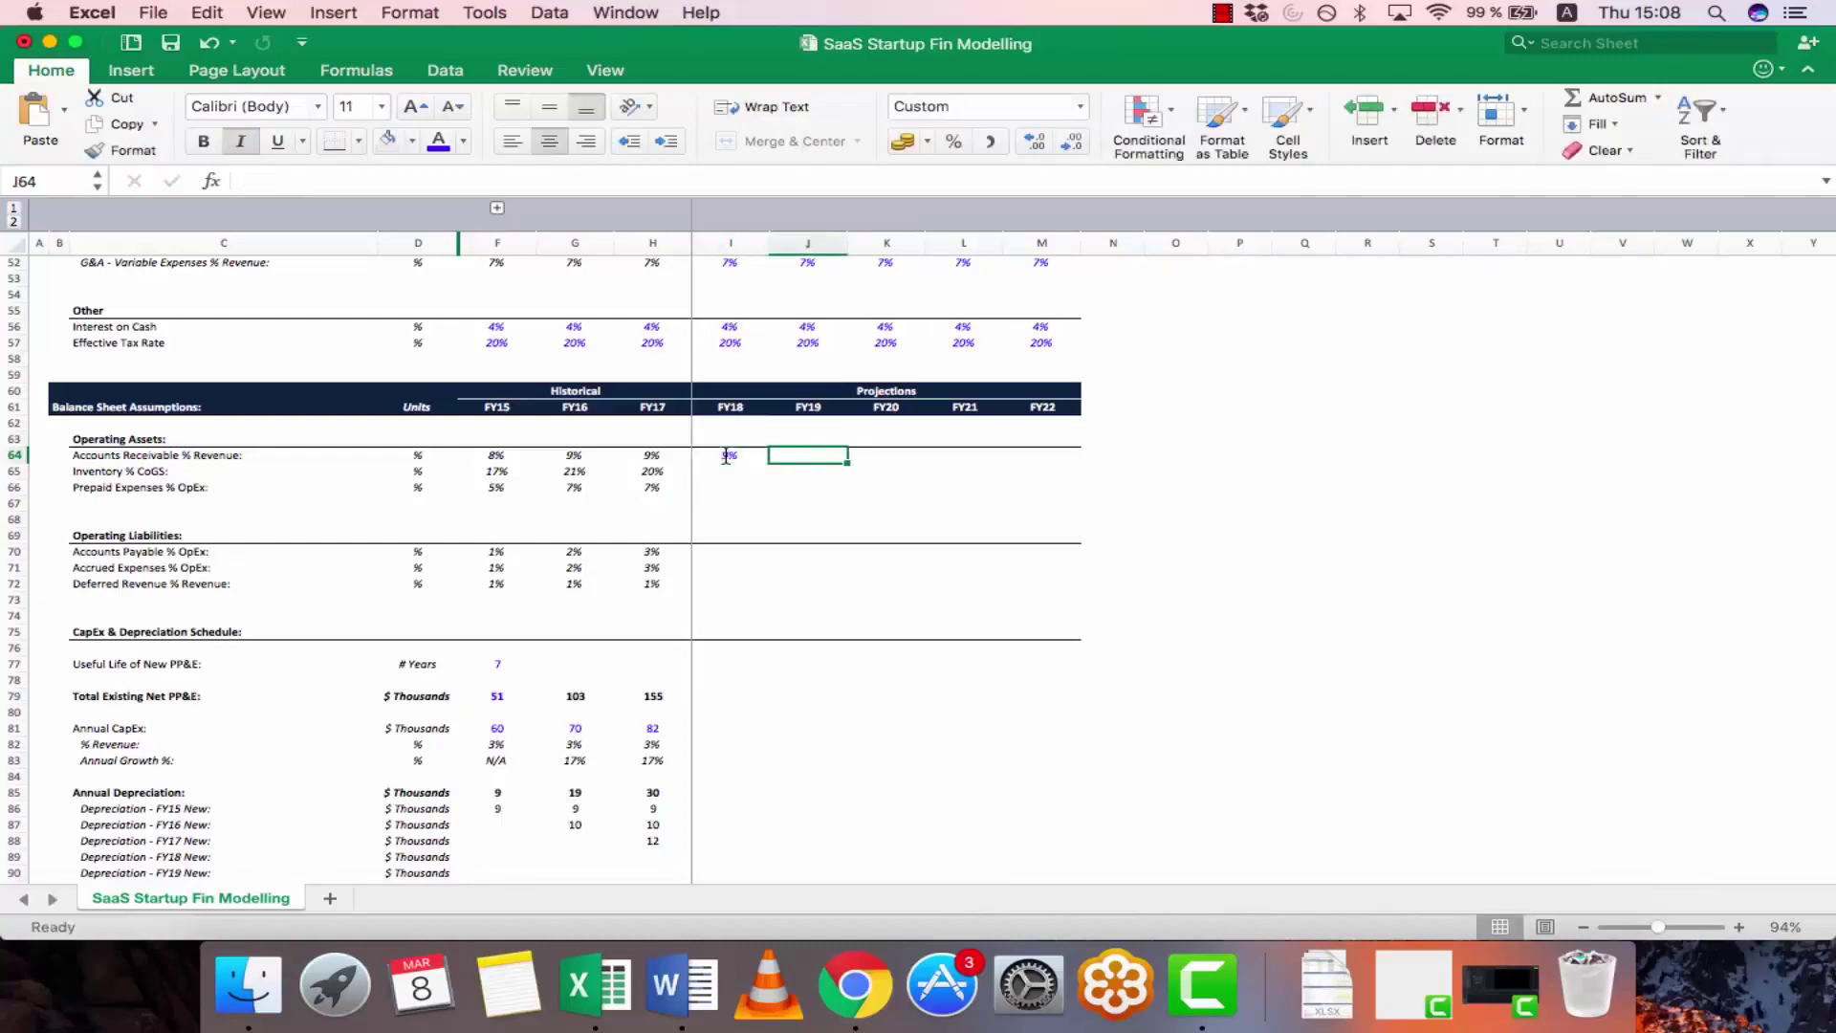
{"action": "type", "text": "10%"}
{"action": "key", "text": "Tab"}
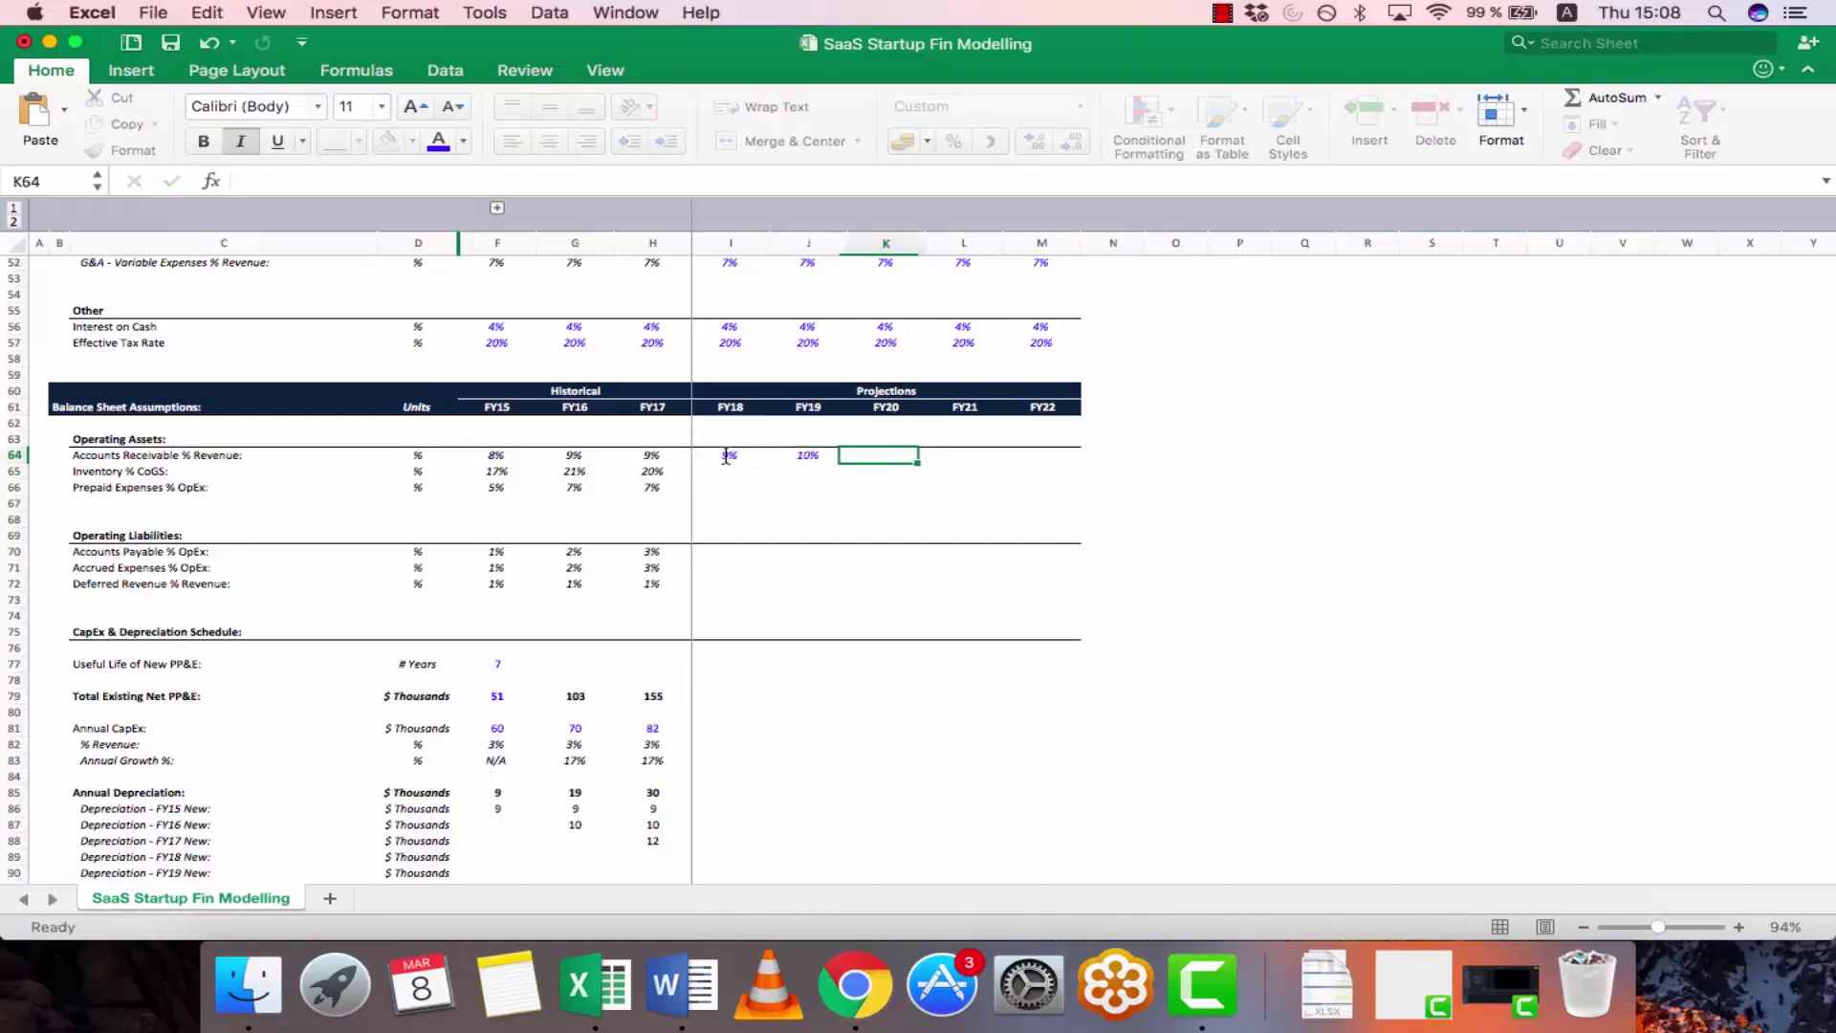
- Copy the FY19 accounts receivable percentage in J64 across FY20 through FY22
{"action": "key", "text": "Left"}
{"action": "key", "text": "super+c"}
{"action": "key", "text": "shift+Right"}
{"action": "key", "text": "shift+Right"}
{"action": "key", "text": "shift+Right"}
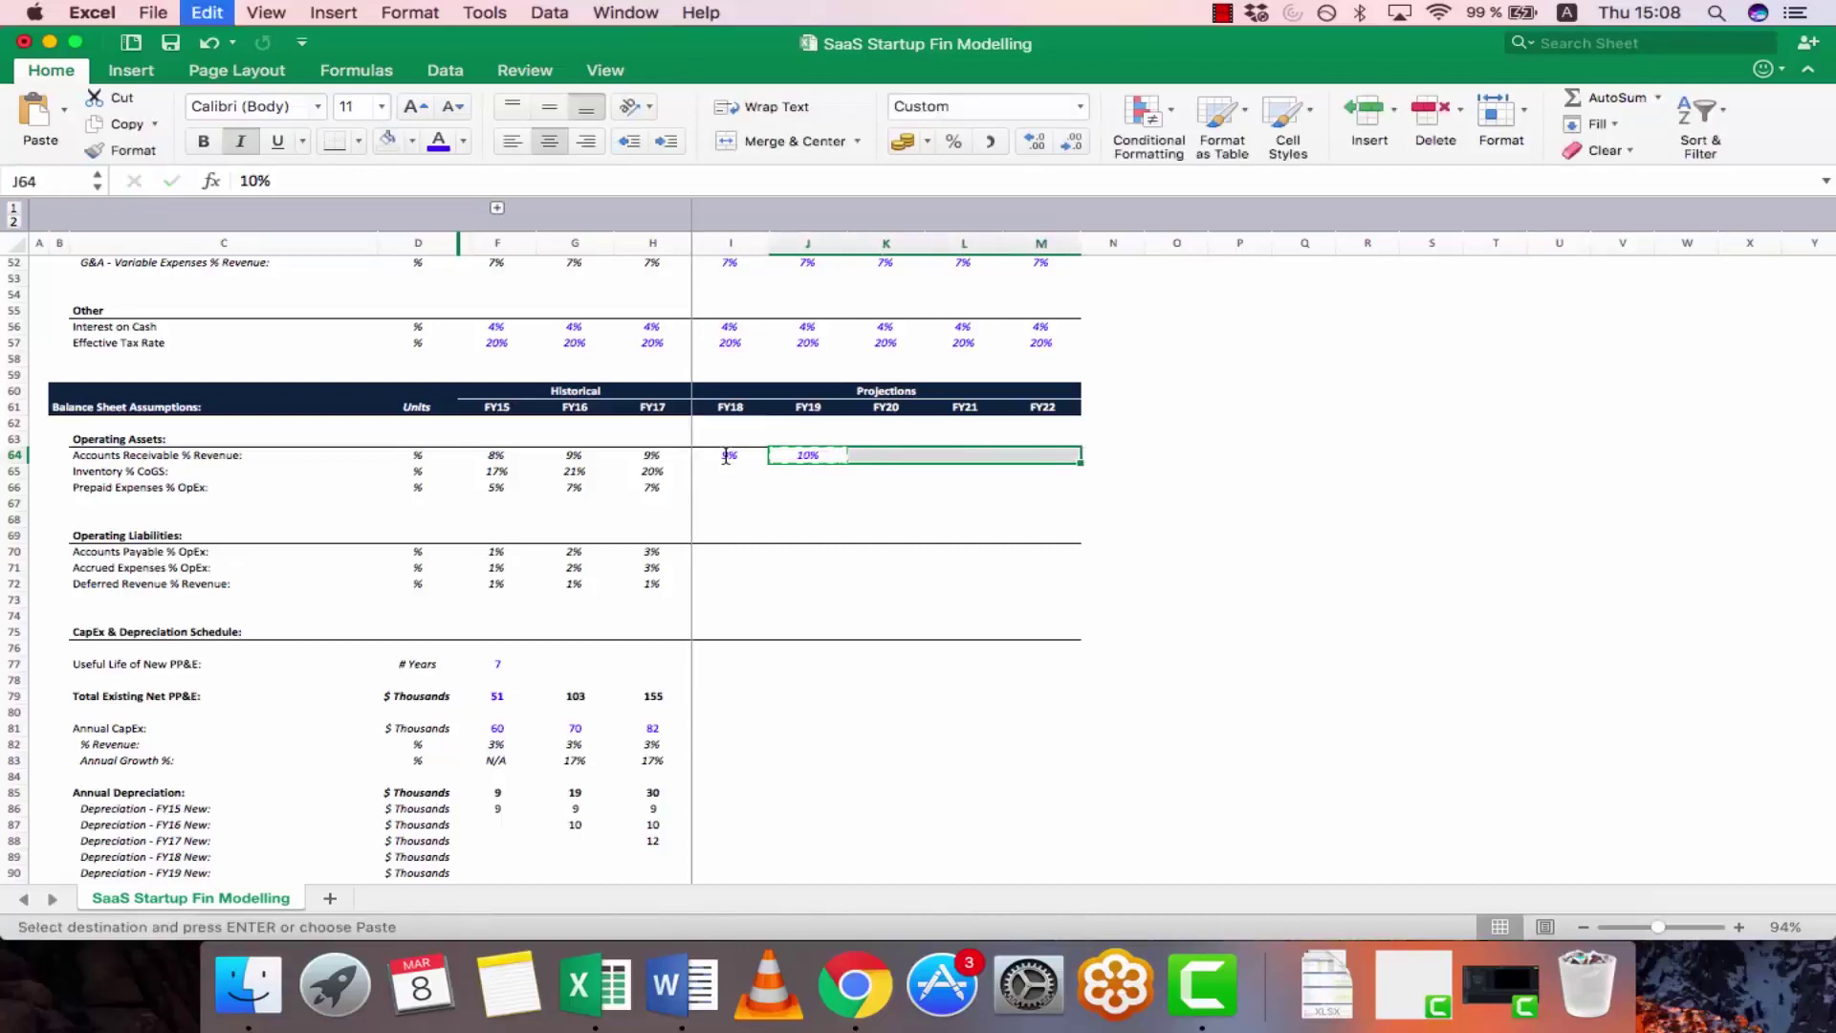
{"action": "key", "text": "Return"}
- Set FY18 inventory % CoGS in I65 to 20% and copy it across FY19 through FY22
{"action": "key", "text": "Down"}
{"action": "key", "text": "Left"}
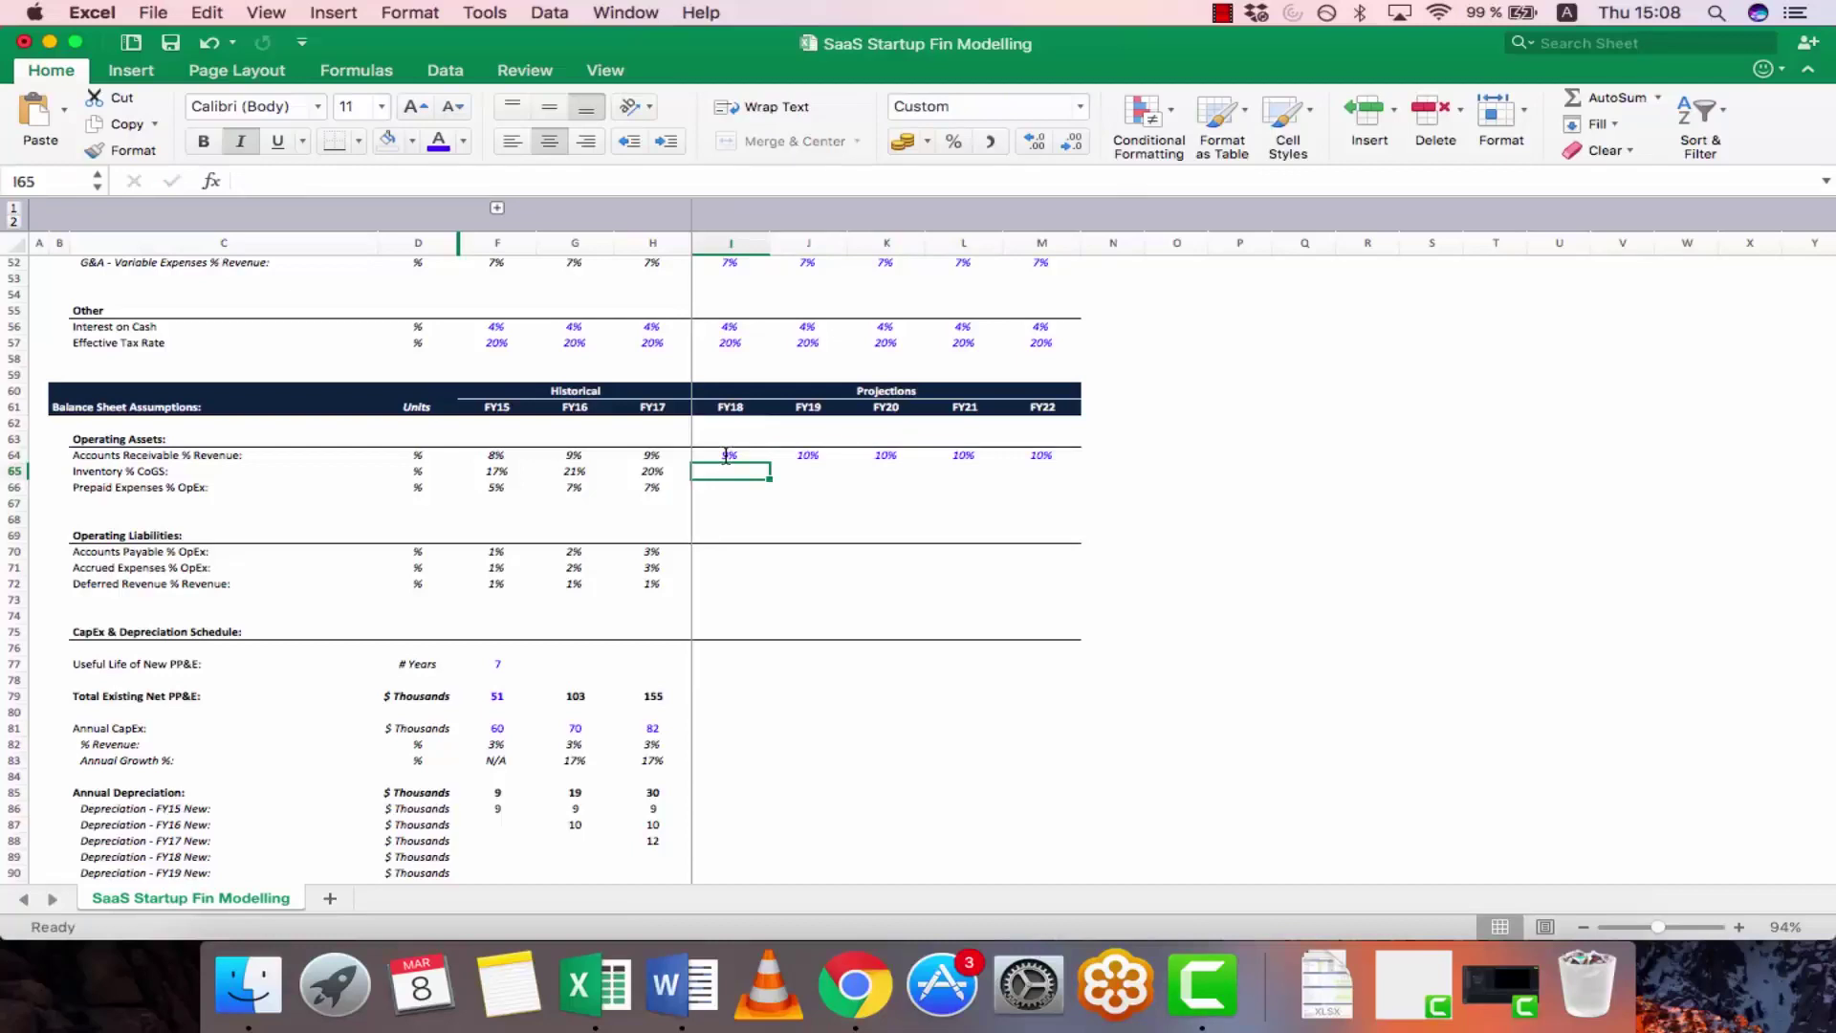
{"action": "type", "text": "20%"}
{"action": "key", "text": "ctrl+Return"}
{"action": "key", "text": "super+c"}
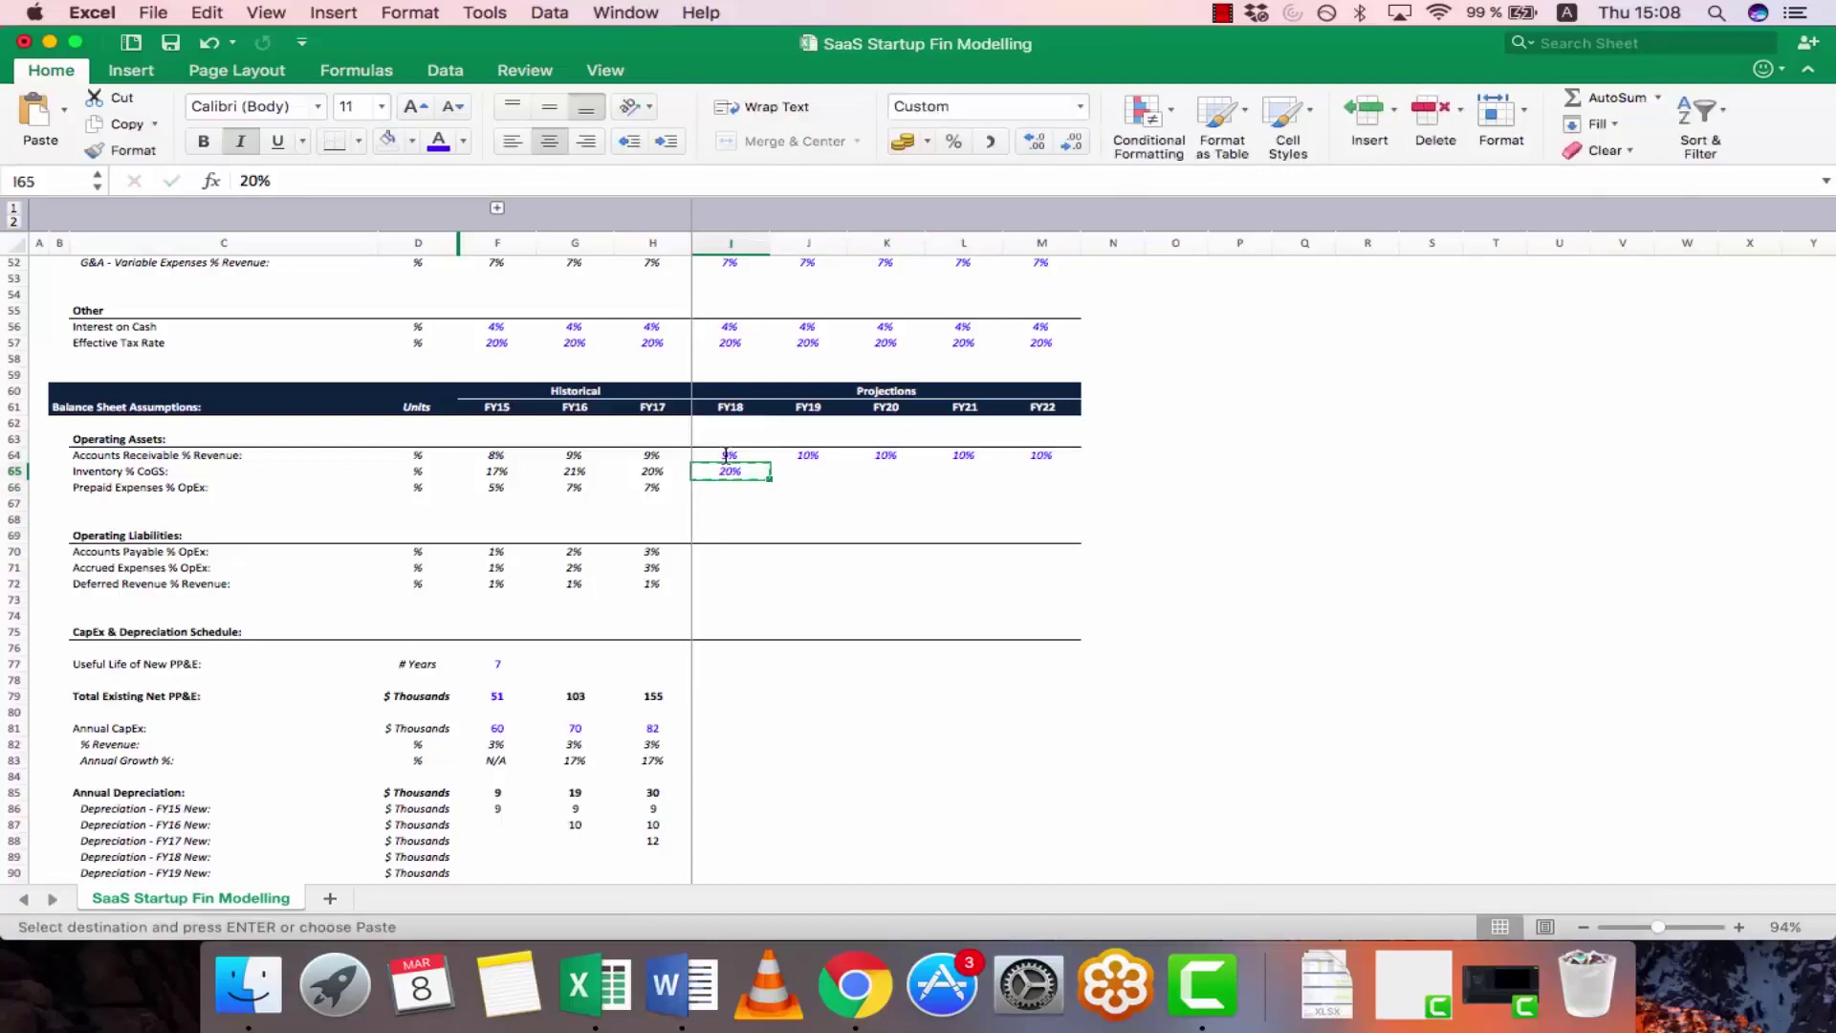
{"action": "key", "text": "shift+Right"}
{"action": "key", "text": "shift+Right"}
{"action": "key", "text": "shift+Right"}
{"action": "key", "text": "shift+Right"}
{"action": "key", "text": "Return"}
- Set prepaid expenses % OpEx in row 66 to 7% for FY18 and 6% for FY19
{"action": "key", "text": "Down"}
{"action": "key", "text": "Left"}
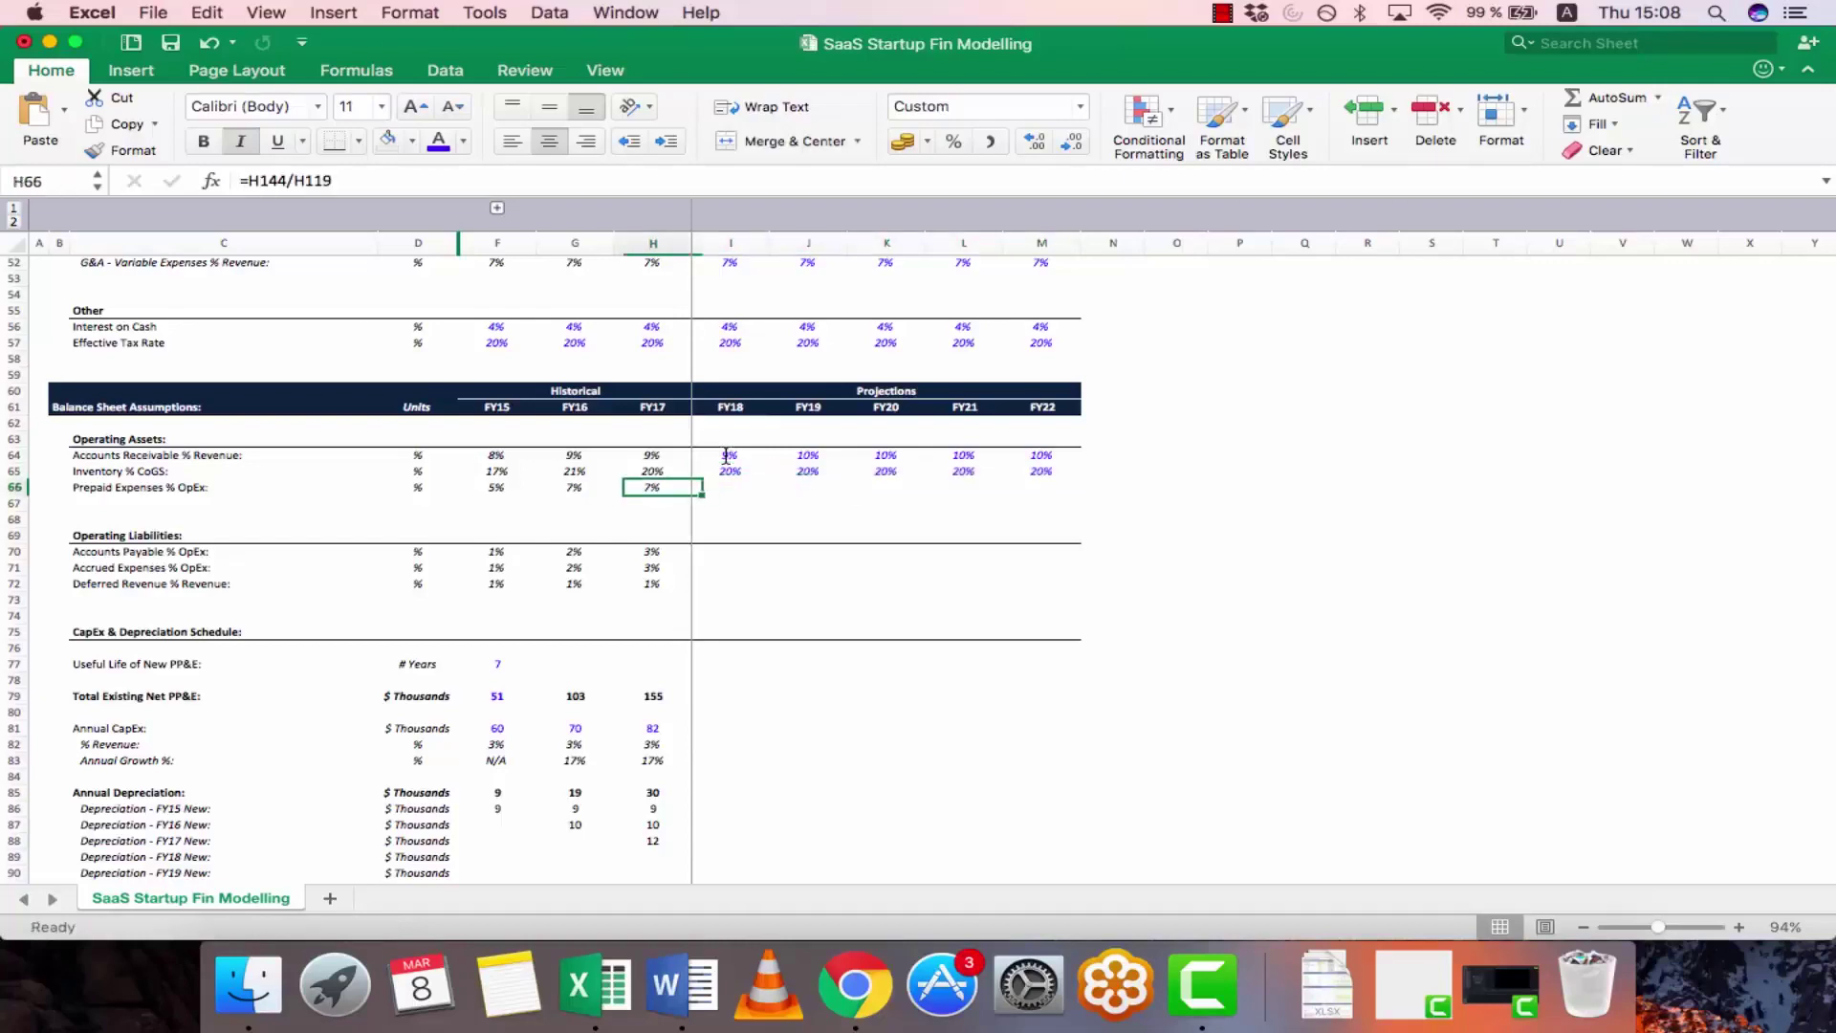
{"action": "key", "text": "Right"}
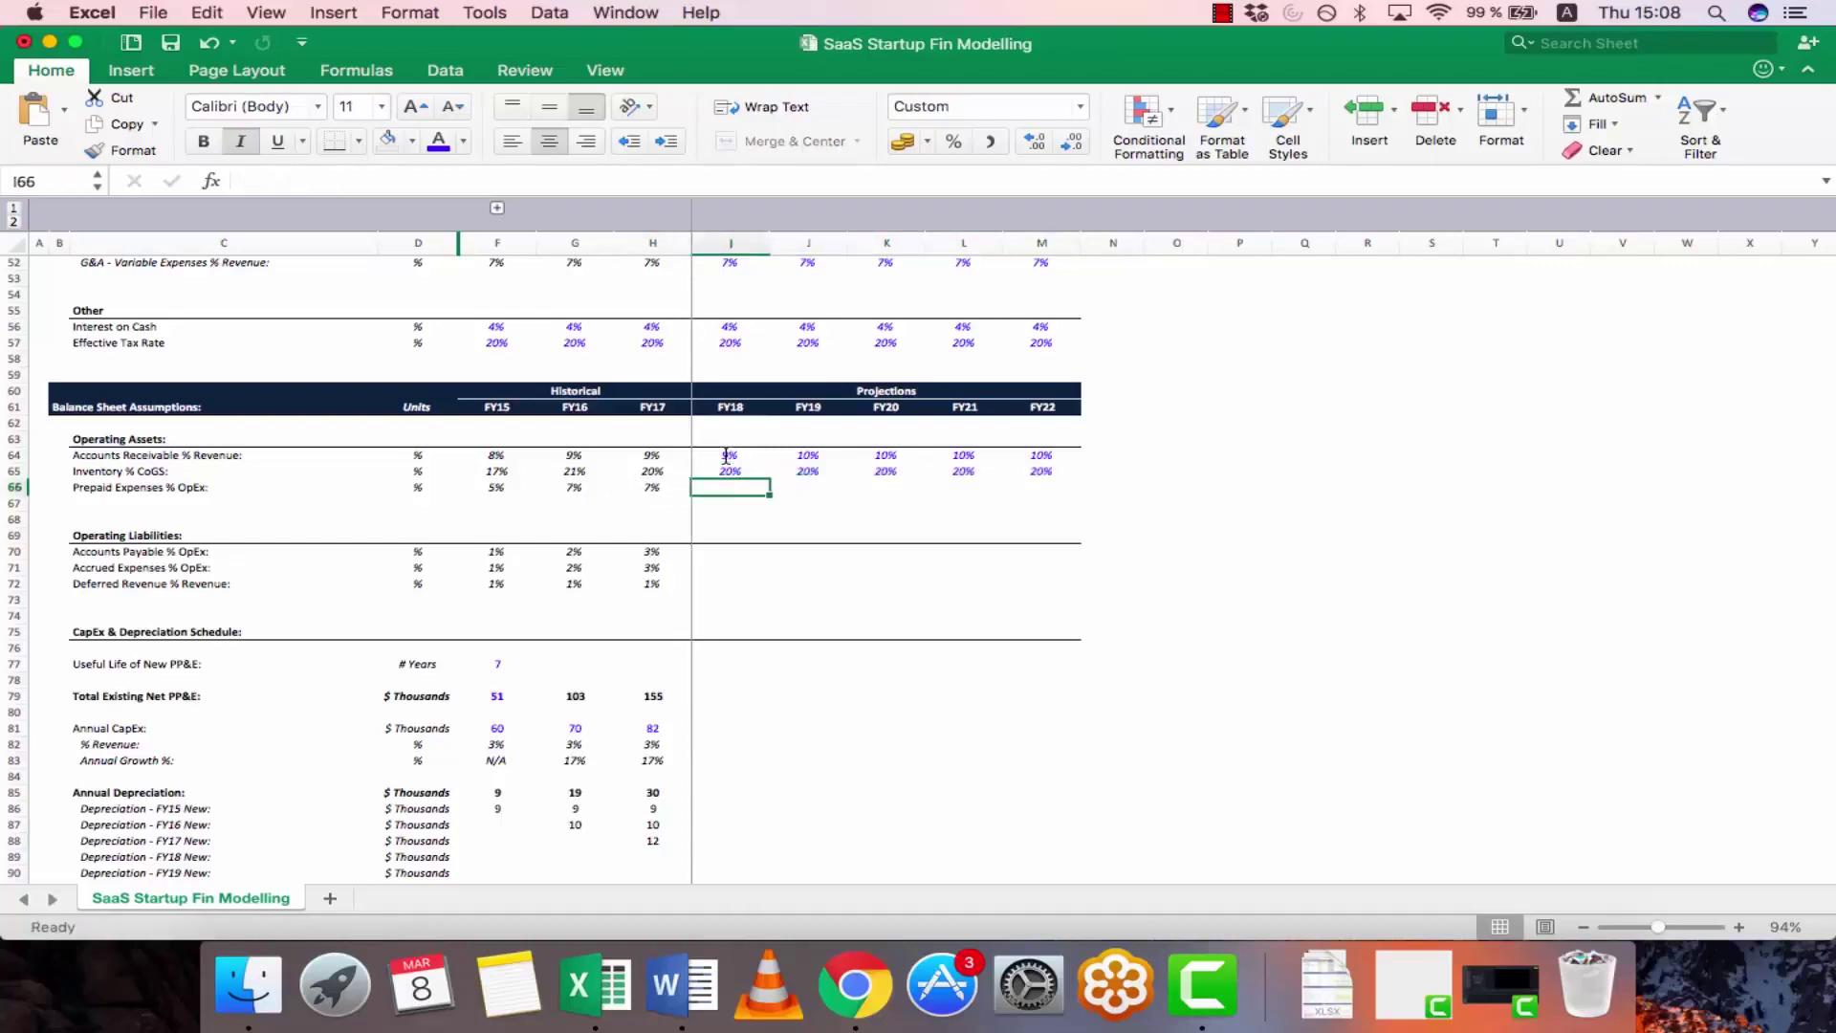
{"action": "type", "text": "7%"}
{"action": "key", "text": "Tab"}
{"action": "type", "text": "6%"}
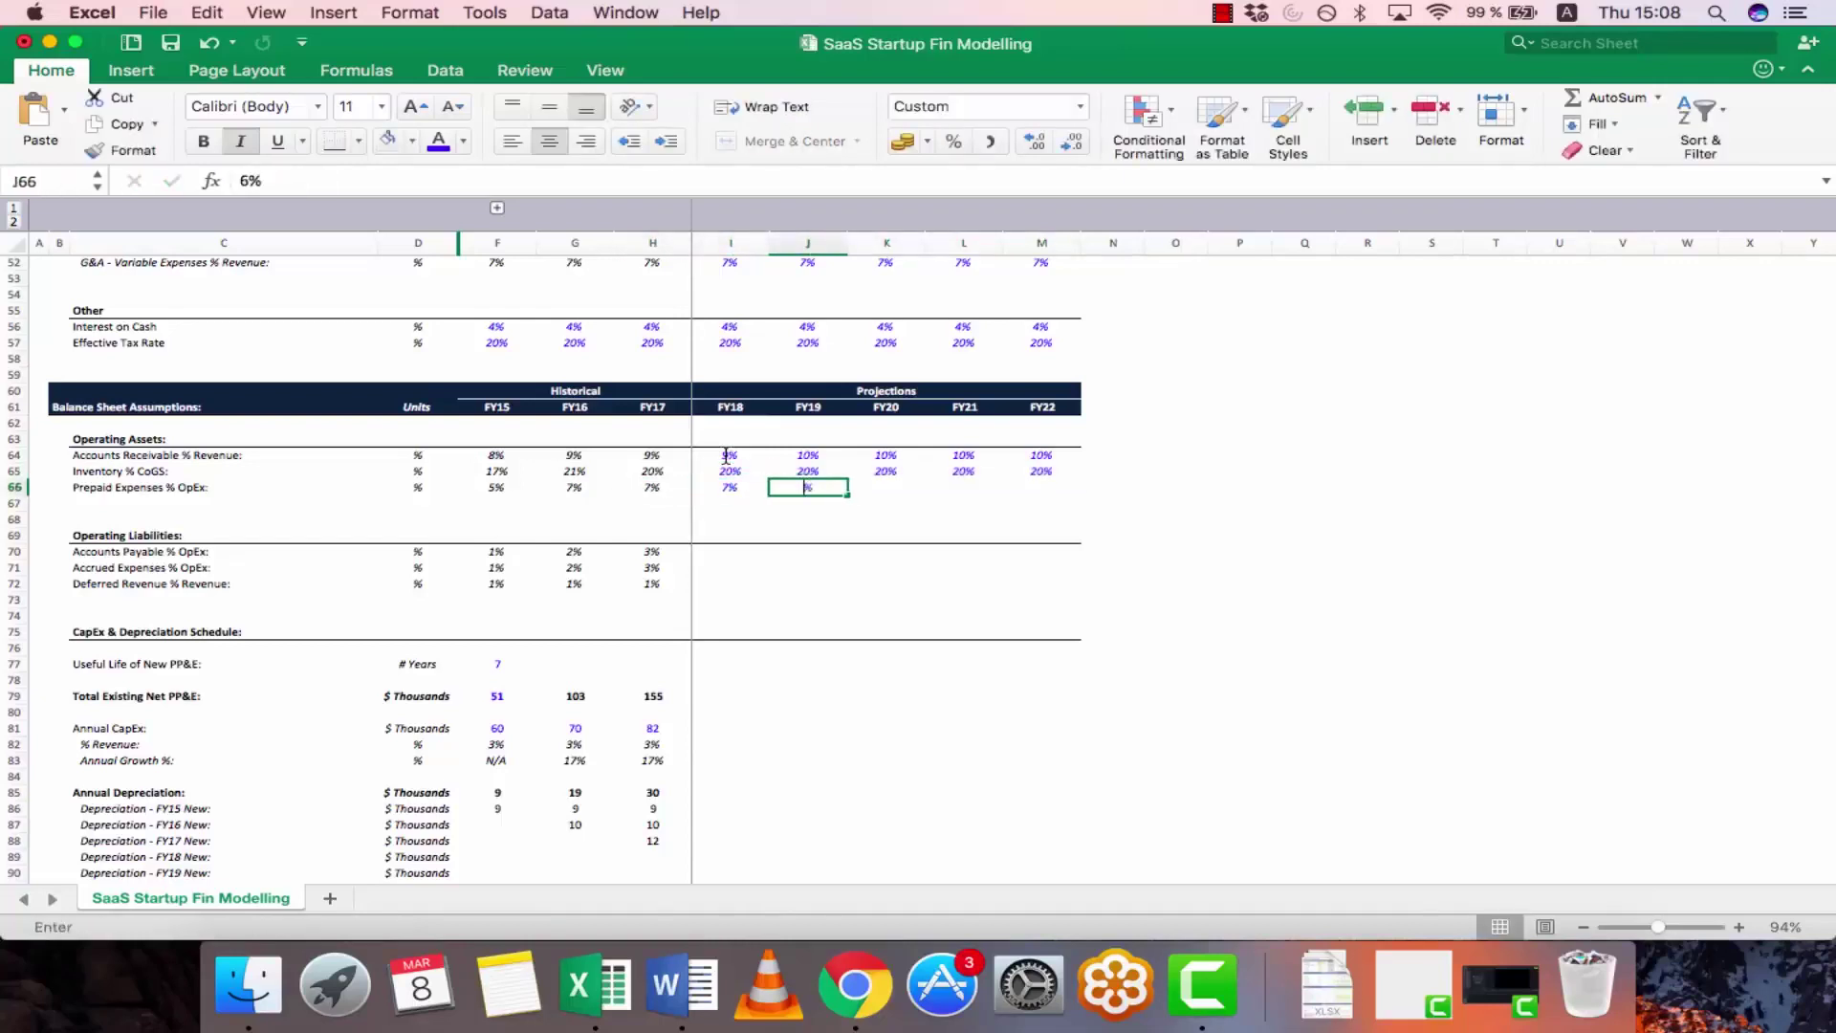
{"action": "key", "text": "Return"}
- Copy the FY19 prepaid expenses percentage in J66 across FY20 through FY22
{"action": "key", "text": "Up"}
{"action": "key", "text": "Right"}
{"action": "key", "text": "super+c"}
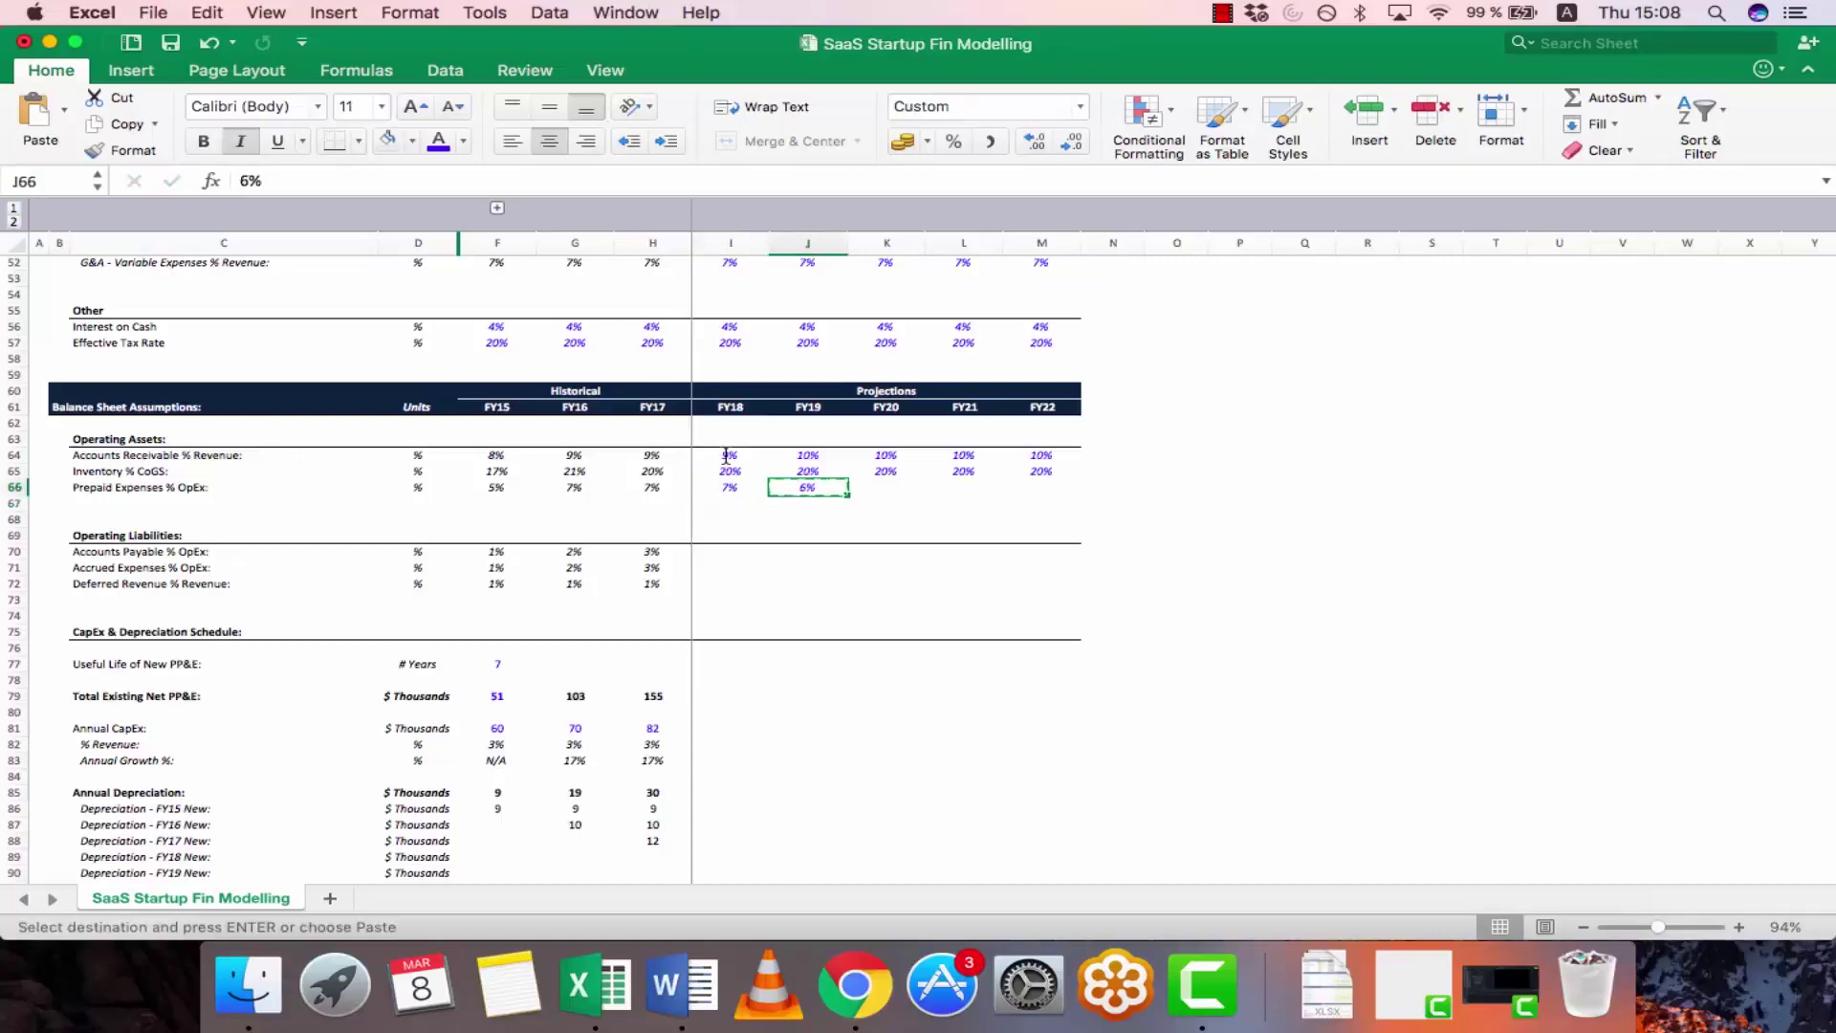
{"action": "key", "text": "shift+Right"}
{"action": "key", "text": "shift+Right"}
{"action": "key", "text": "shift+Right"}
{"action": "key", "text": "super+v"}
{"action": "key", "text": "Left"}
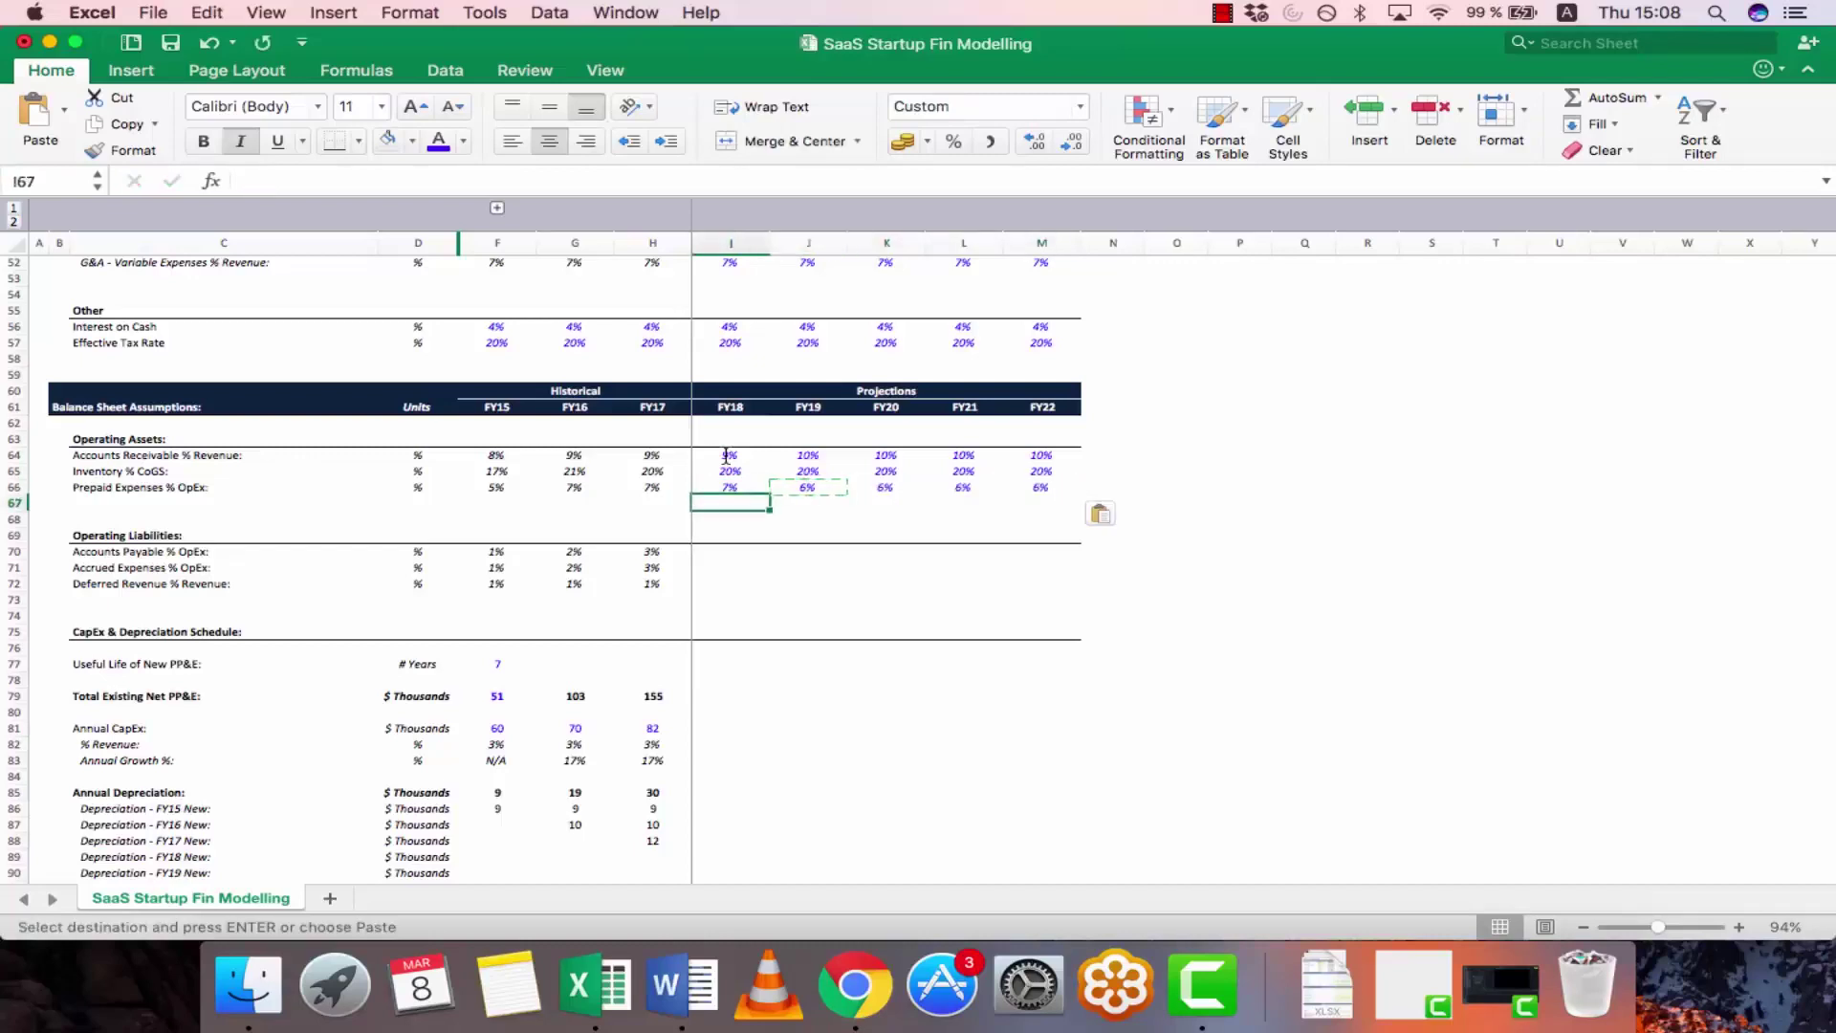
- Set FY18 accounts payable % OpEx in I70 to 3%
{"action": "key", "text": "Down"}
{"action": "key", "text": "Down"}
{"action": "key", "text": "Down"}
{"action": "key", "text": "Down"}
{"action": "key", "text": "Escape"}
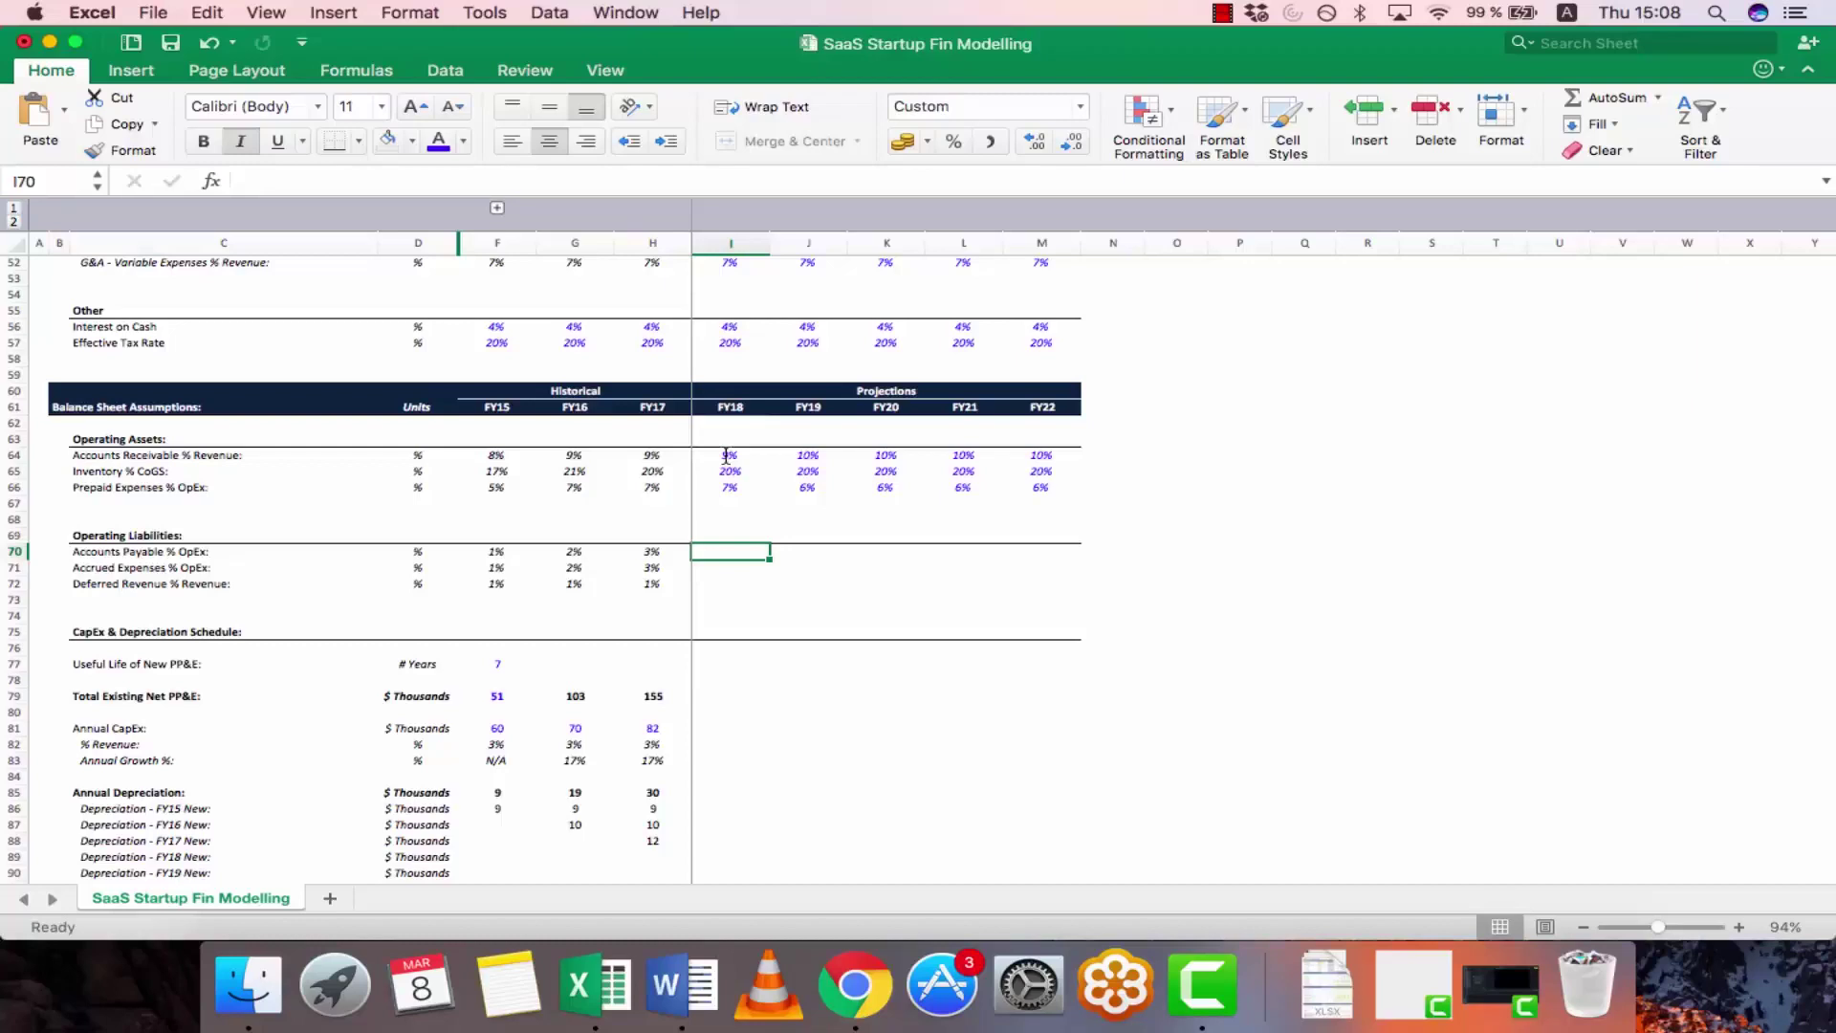
{"action": "type", "text": "3"}
{"action": "key", "text": "Return"}
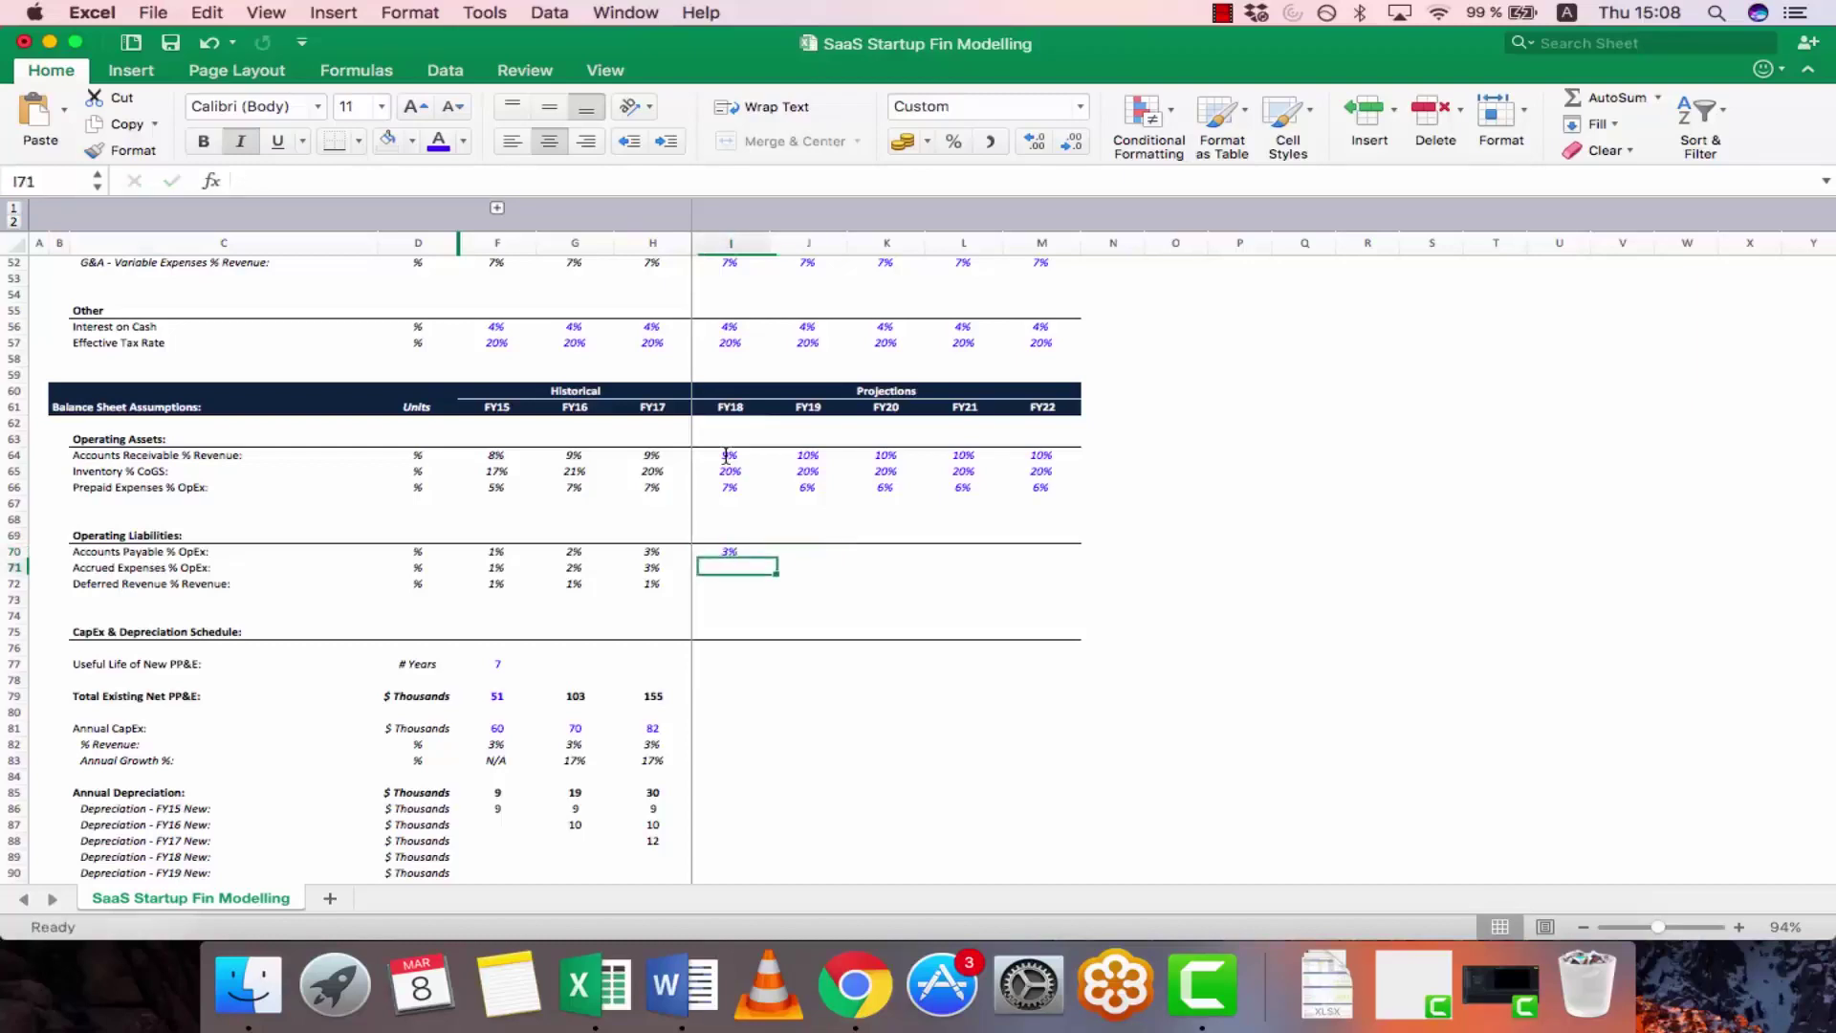
- Copy the FY18 accounts payable percentage in I70 across FY19 through FY22
{"action": "key", "text": "Up"}
{"action": "key", "text": "super+c"}
{"action": "key", "text": "shift+Right"}
{"action": "key", "text": "shift+Right"}
{"action": "key", "text": "shift+Right"}
{"action": "key", "text": "shift+Right"}
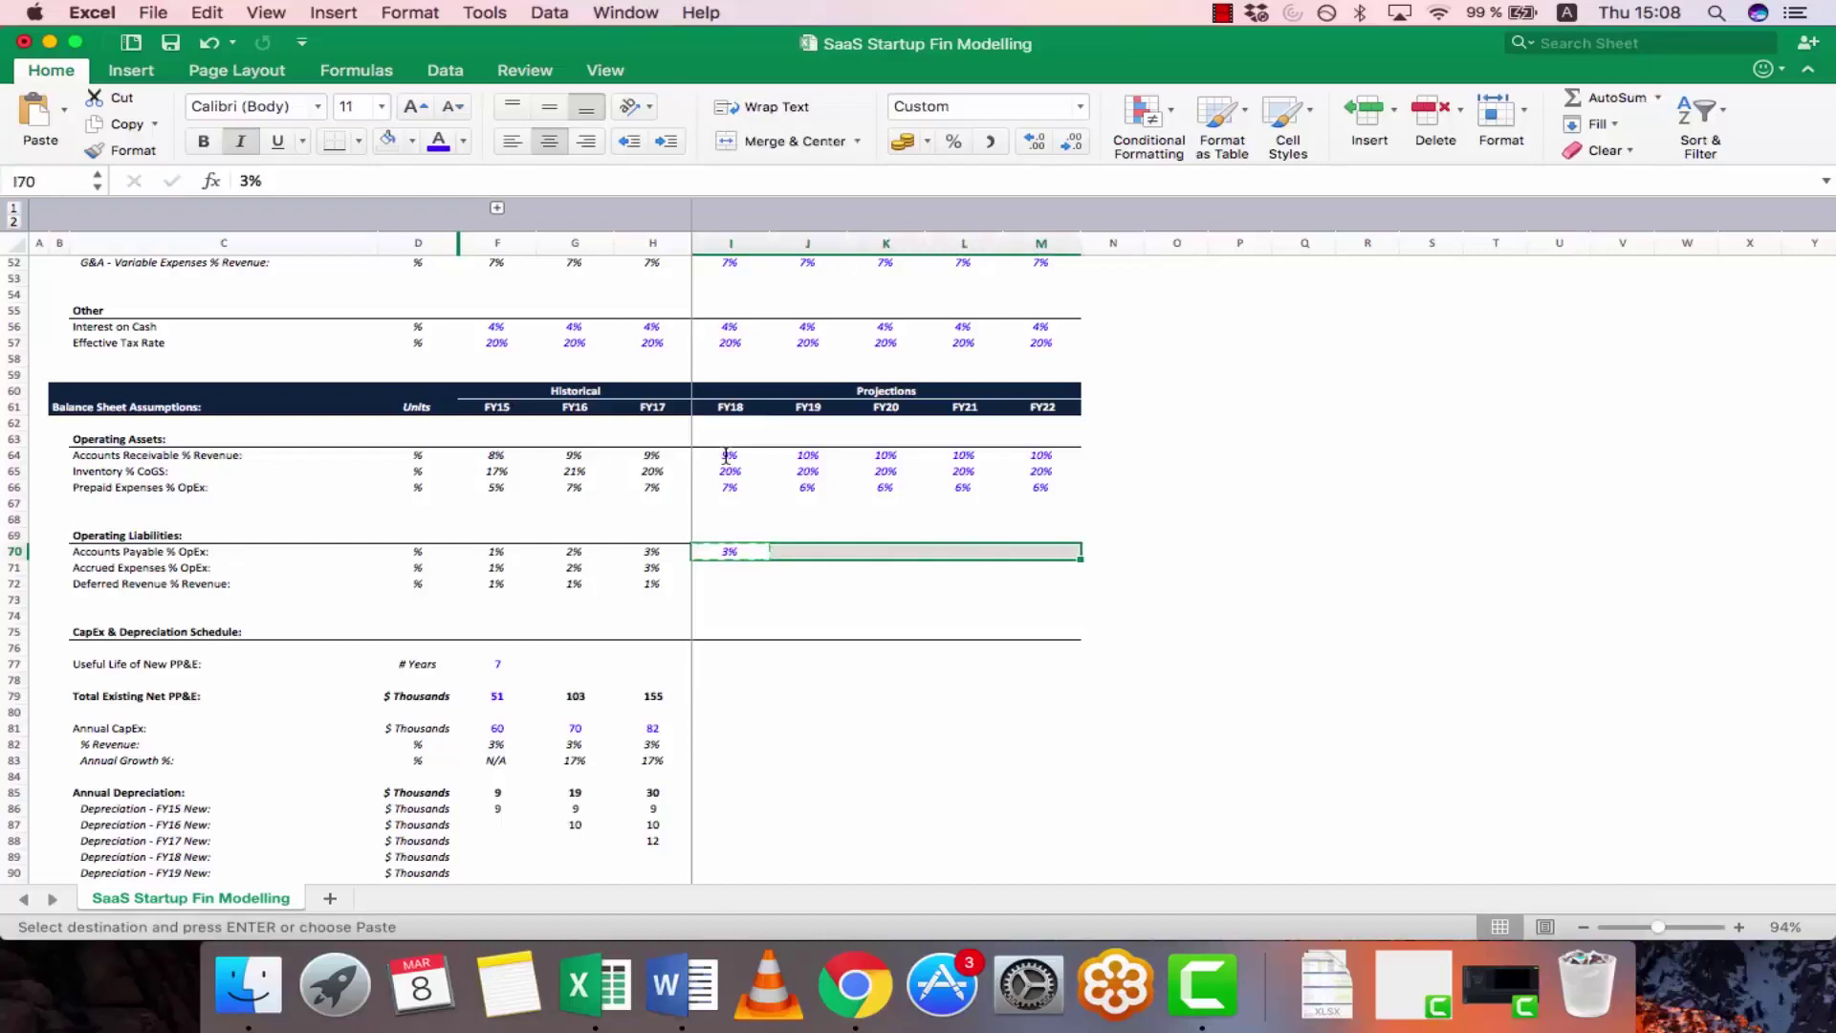
{"action": "key", "text": "Left"}
{"action": "key", "text": "Down"}
{"action": "key", "text": "Right"}
{"action": "key", "text": "Up"}
{"action": "key", "text": "Right"}
{"action": "key", "text": "shift+Right"}
{"action": "key", "text": "shift+Right"}
{"action": "key", "text": "shift+Right"}
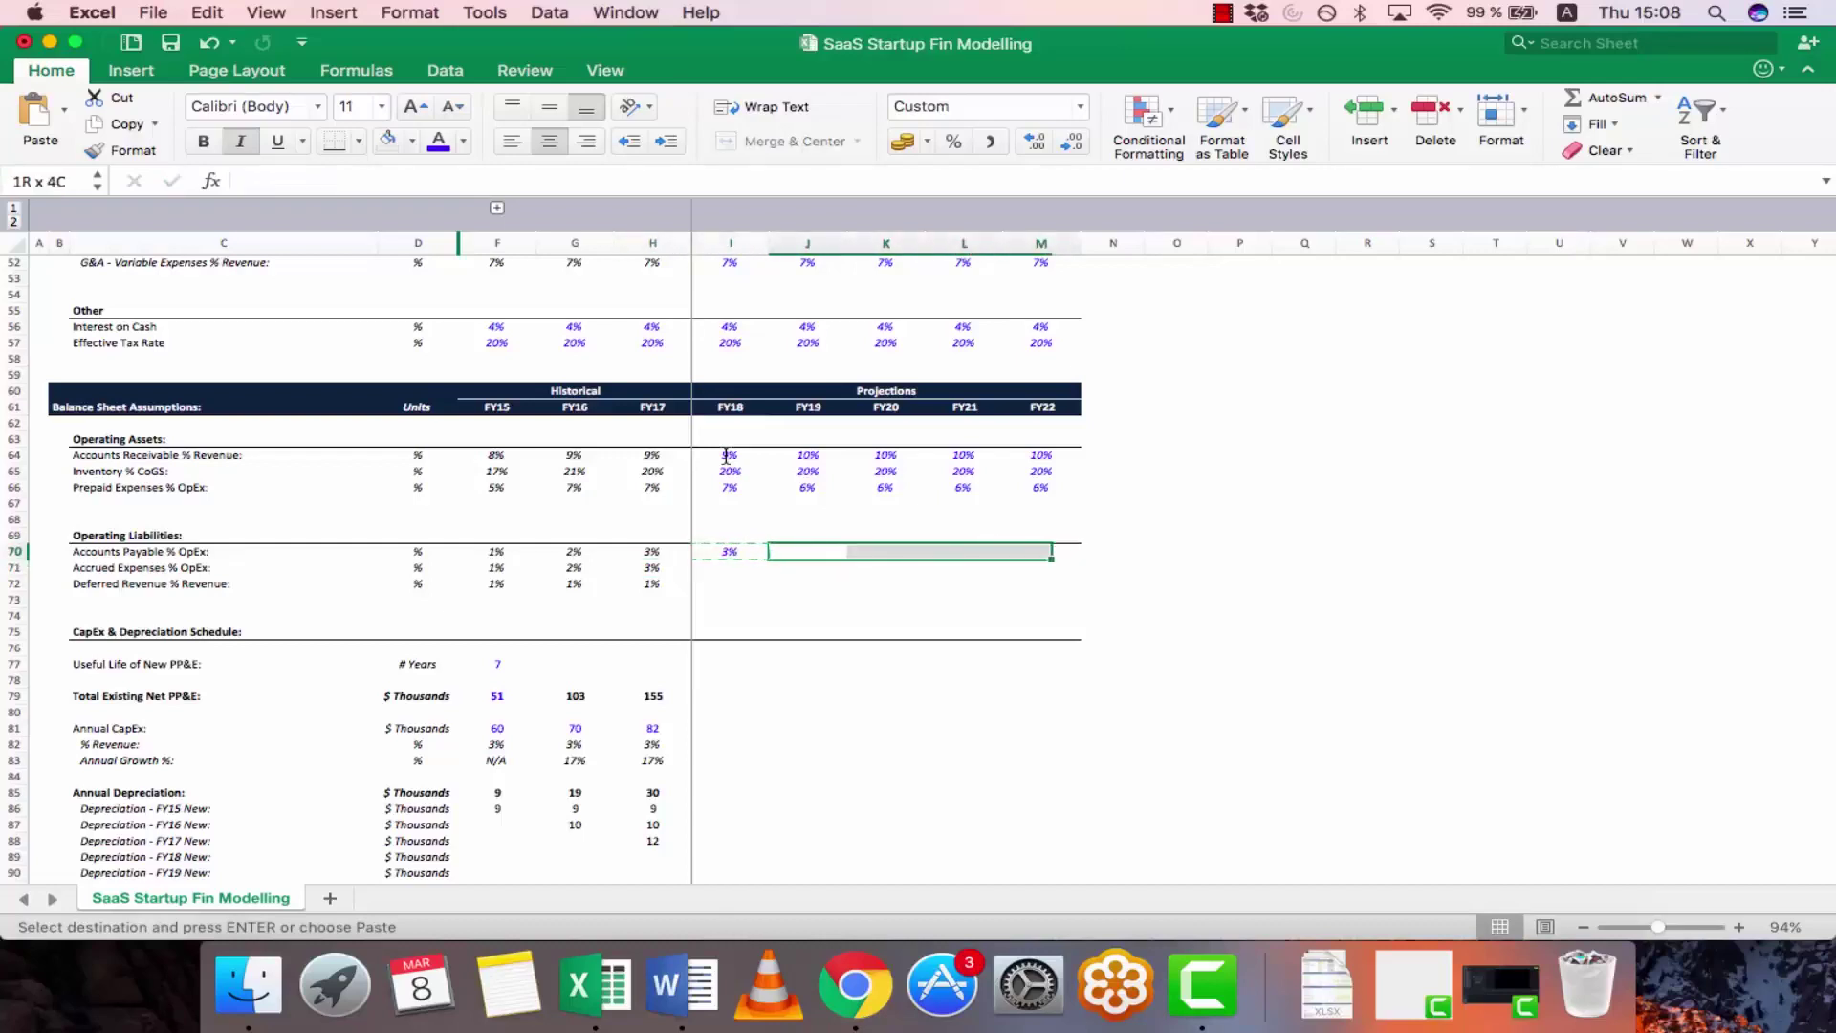
{"action": "key", "text": "super+v"}
- Paste the copied 3% accounts payable rate into accrued expenses % OpEx in row 71 for FY18 through FY22
{"action": "key", "text": "Down"}
{"action": "key", "text": "Left"}
{"action": "key", "text": "Down"}
{"action": "key", "text": "Up"}
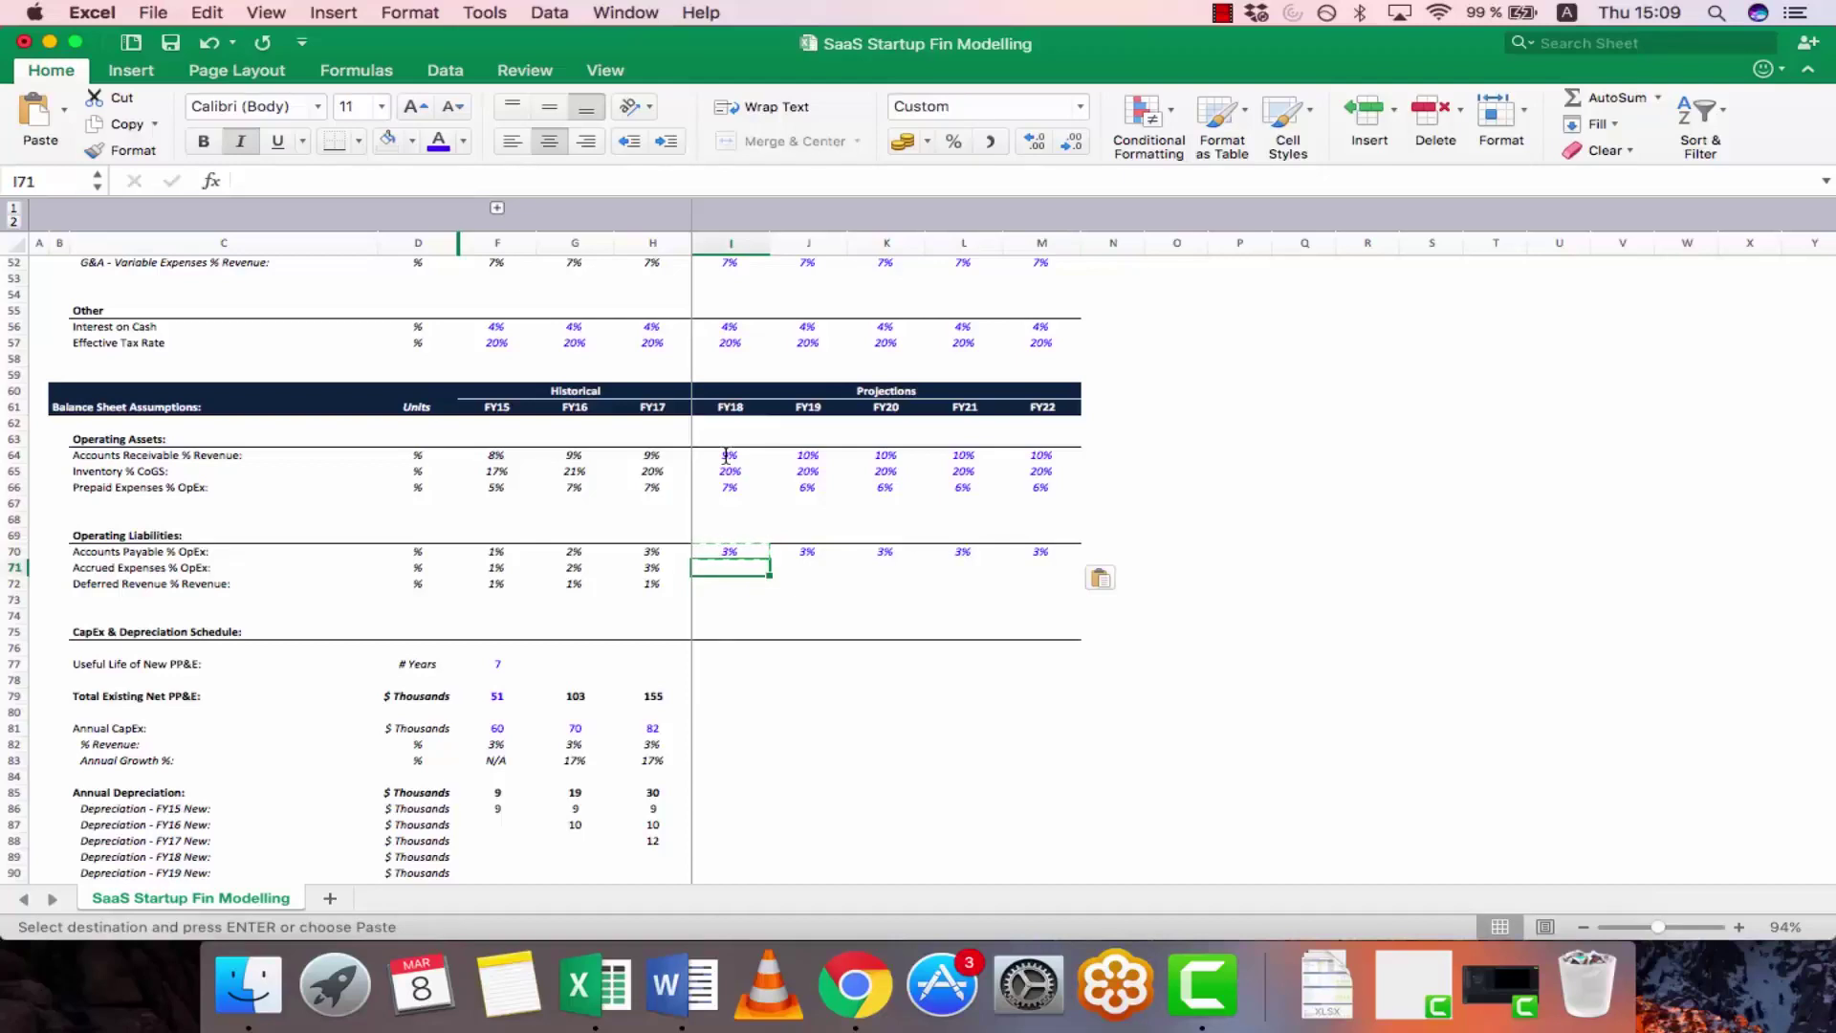
{"action": "key", "text": "shift+Right"}
{"action": "key", "text": "shift+Right"}
{"action": "key", "text": "shift+Right"}
{"action": "key", "text": "shift+Right"}
{"action": "key", "text": "super+v"}
- Set FY18 deferred revenue % revenue in I72 to 1%
{"action": "key", "text": "Down"}
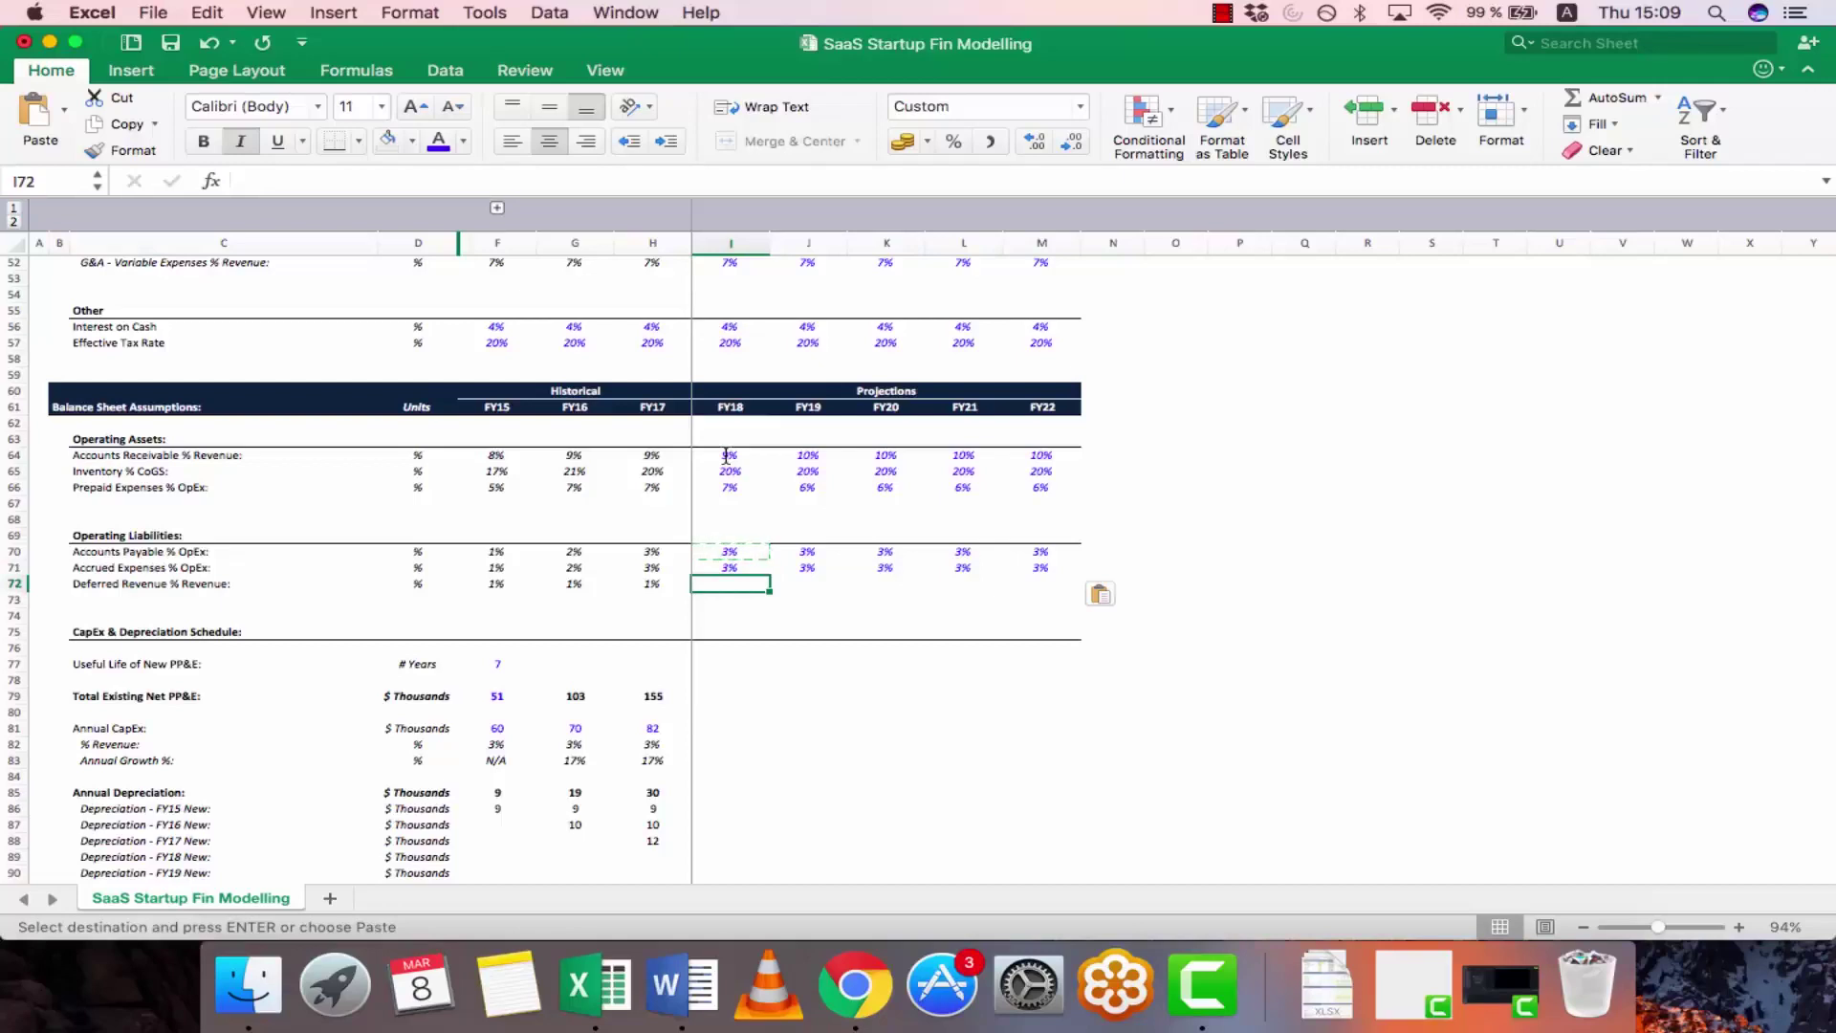
{"action": "key", "text": "Escape"}
{"action": "type", "text": "15"}
{"action": "key", "text": "Tab"}
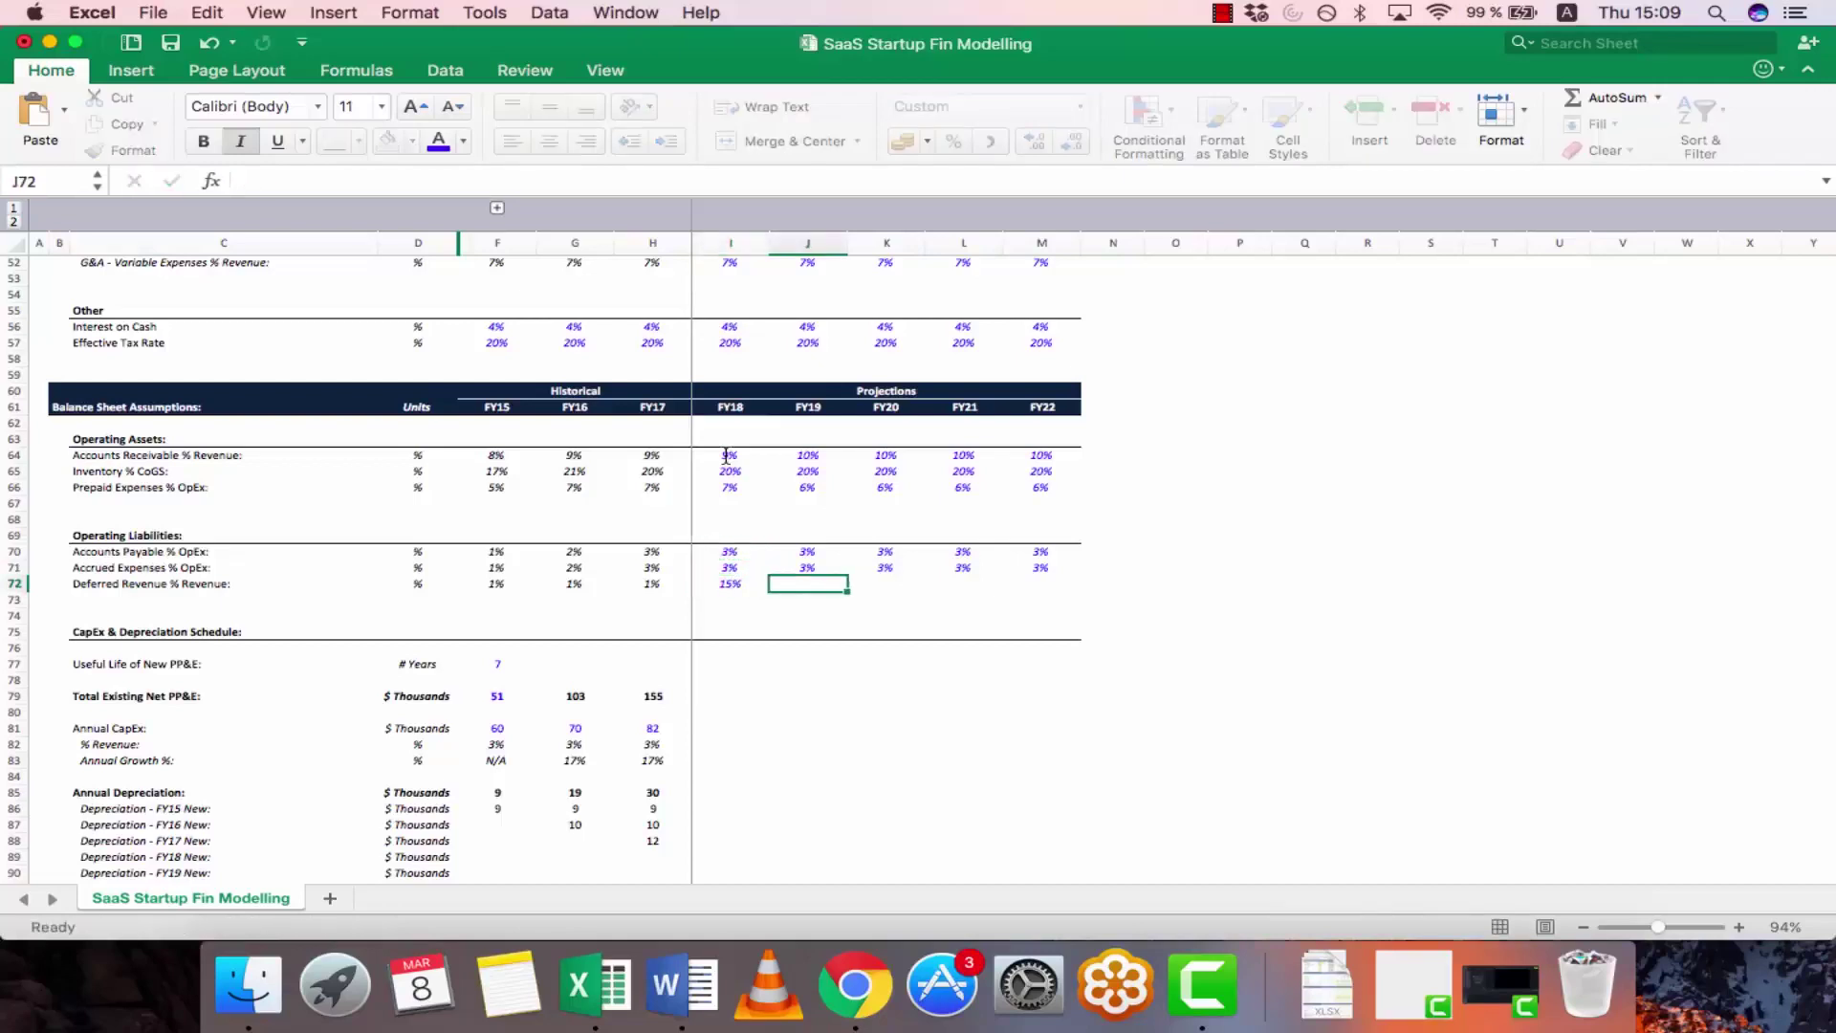
{"action": "key", "text": "Left"}
{"action": "type", "text": "1"}
{"action": "key", "text": "ctrl+Return"}
- Copy the FY18 deferred revenue percentage in I72 across FY19 through FY22
{"action": "key", "text": "super+c"}
{"action": "key", "text": "shift+Right"}
{"action": "key", "text": "shift+Right"}
{"action": "key", "text": "shift+Right"}
{"action": "key", "text": "shift+Right"}
{"action": "key", "text": "super+v"}
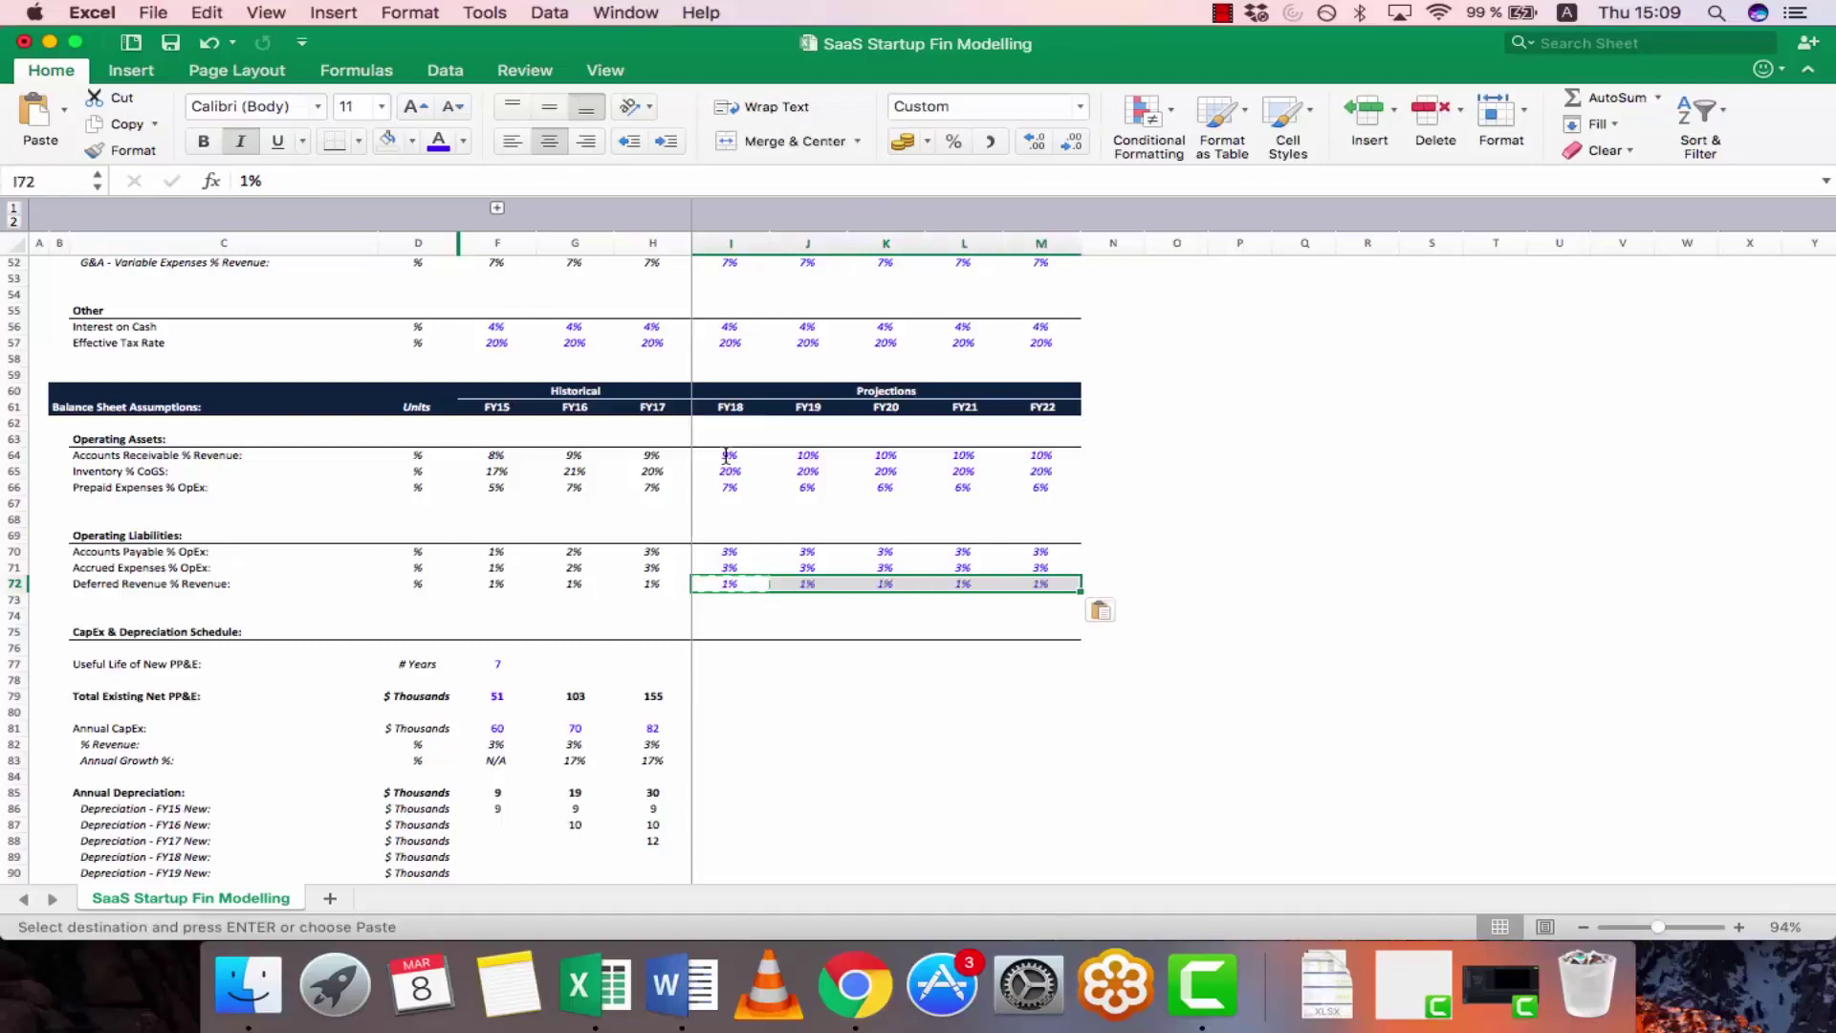
{"action": "key", "text": "Escape"}
{"action": "key", "text": "Down"}
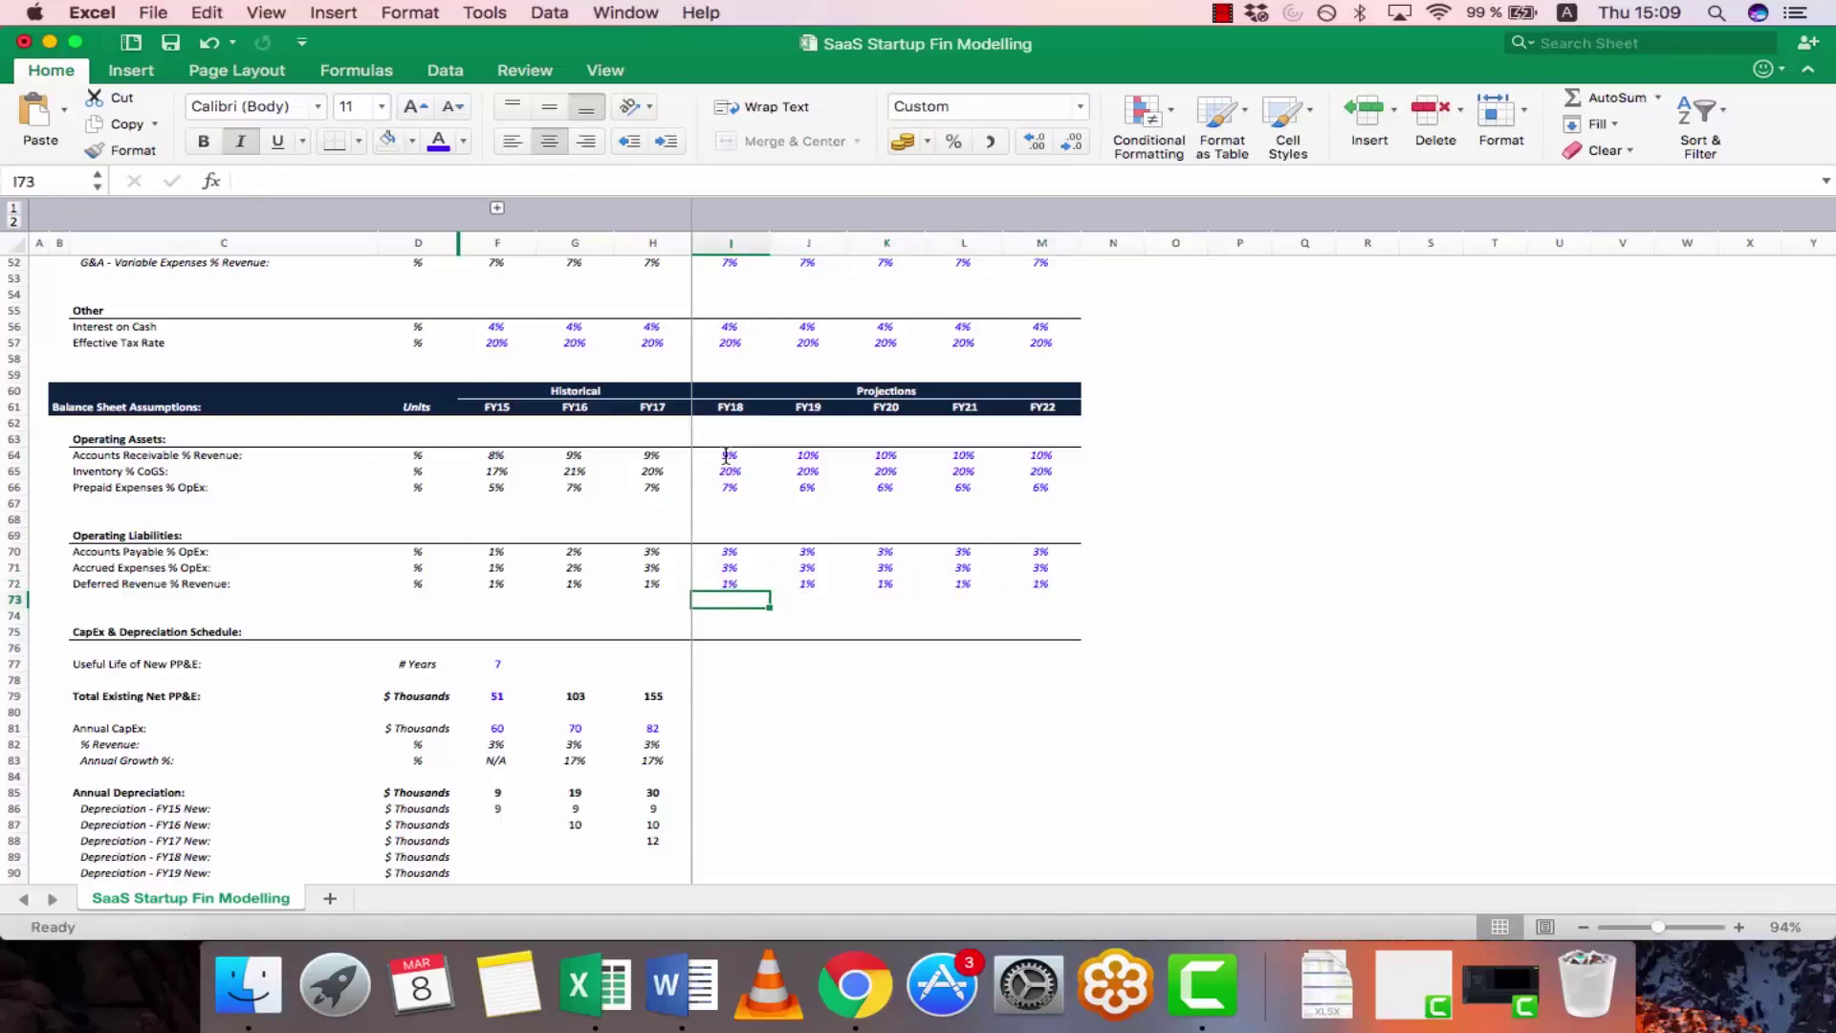
- Examine the CapEx & Depreciation Schedule, especially the empty FY18–FY22 projection cells of the annual depreciation rows
{"action": "scroll", "coordinate": [727, 456], "scroll_direction": "down", "scroll_amount": 4}
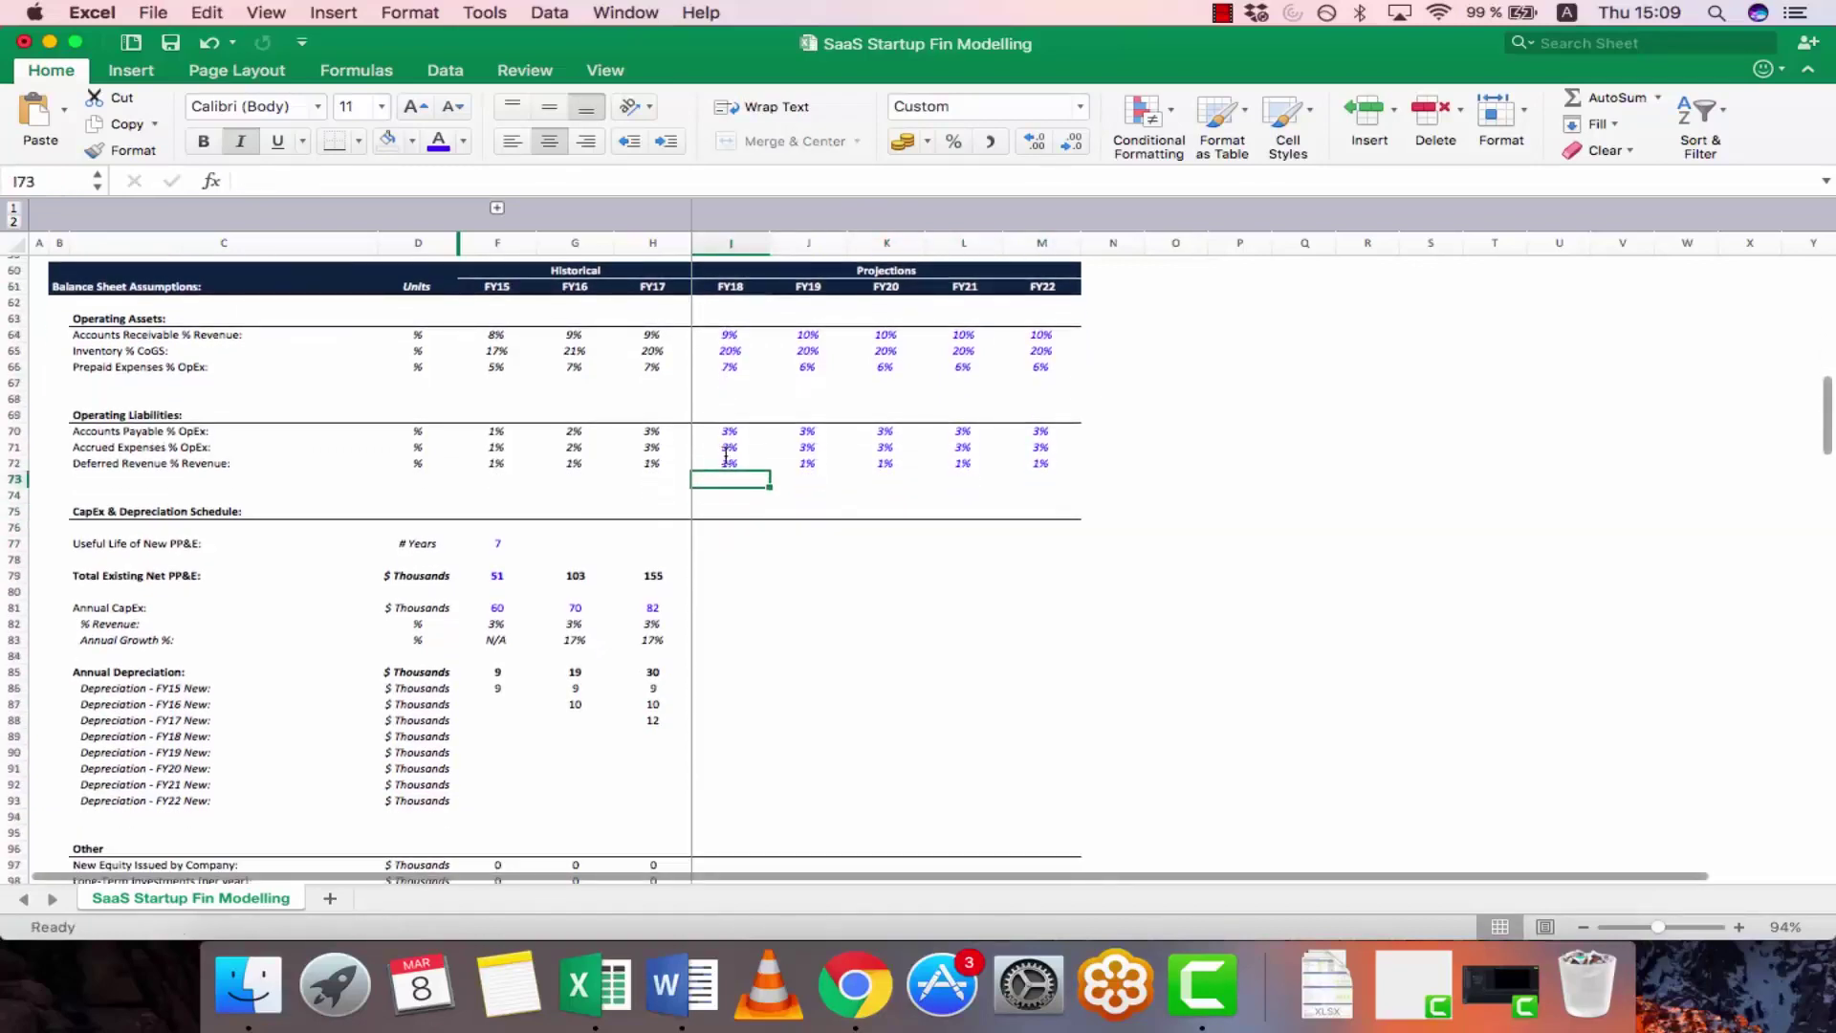
{"action": "scroll", "coordinate": [727, 456], "scroll_direction": "down", "scroll_amount": 2}
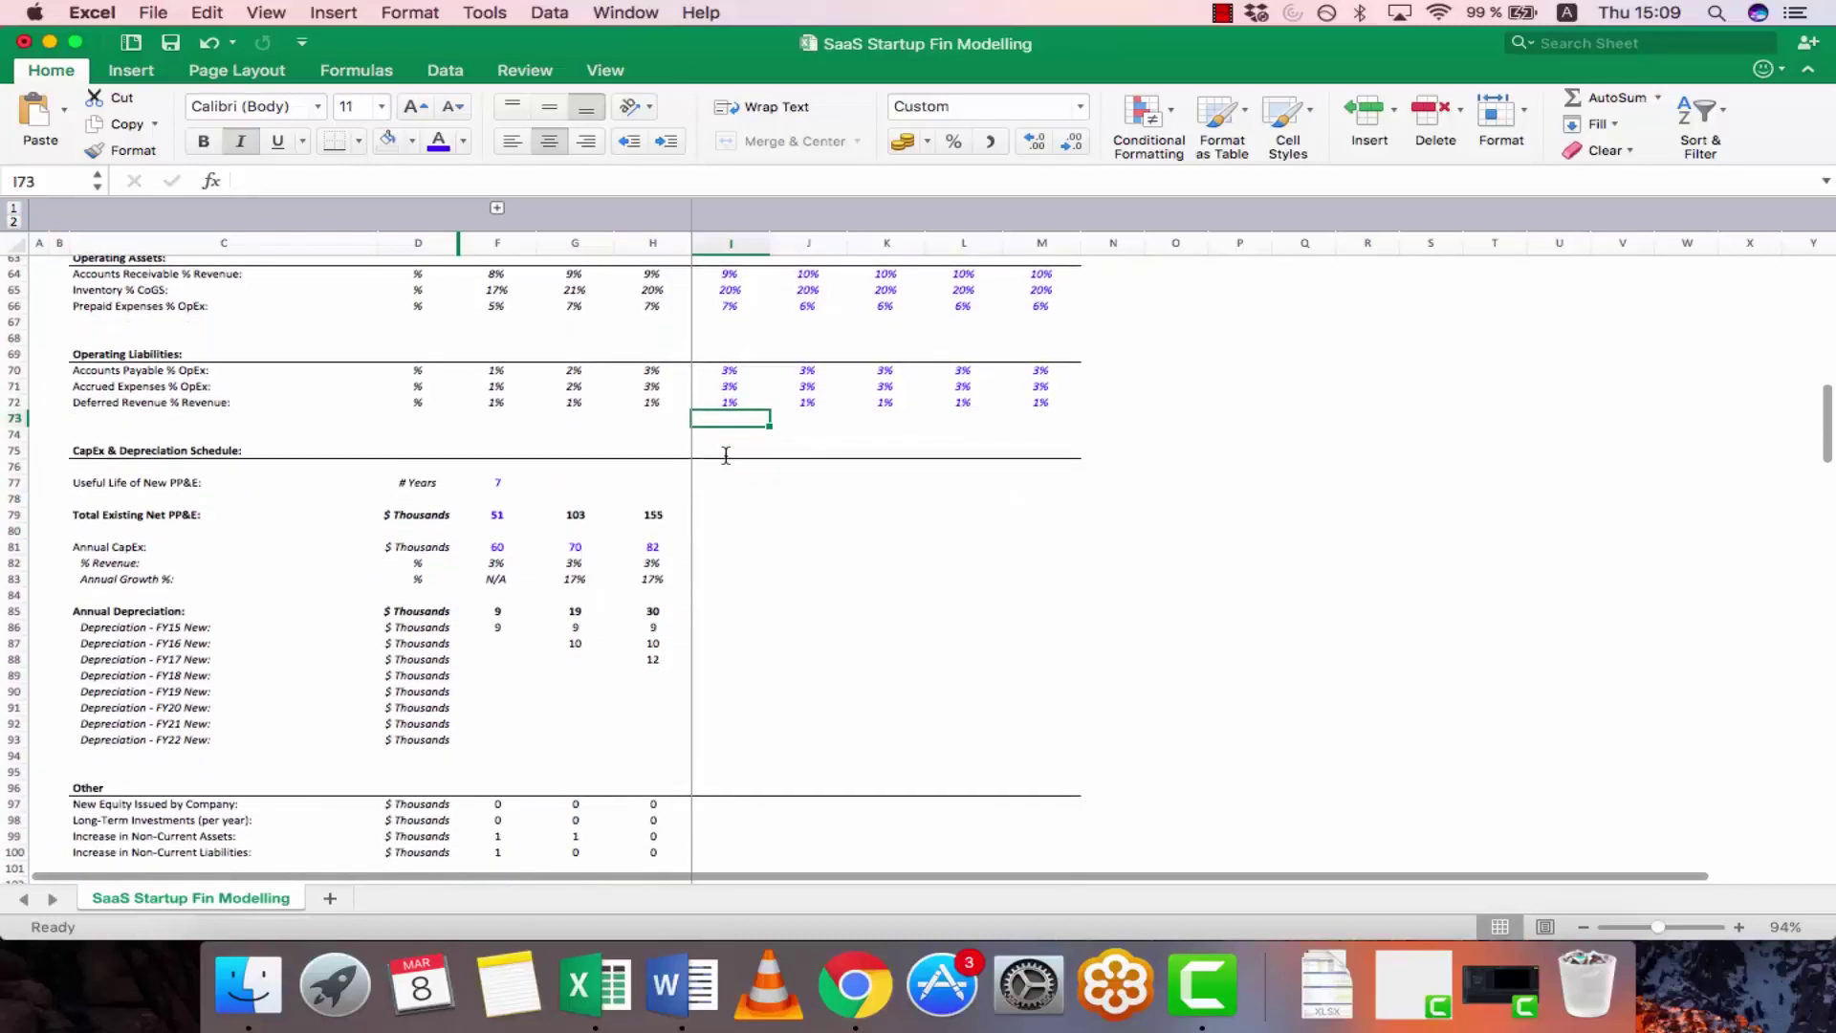
{"action": "scroll", "coordinate": [726, 455], "scroll_direction": "down", "scroll_amount": 1}
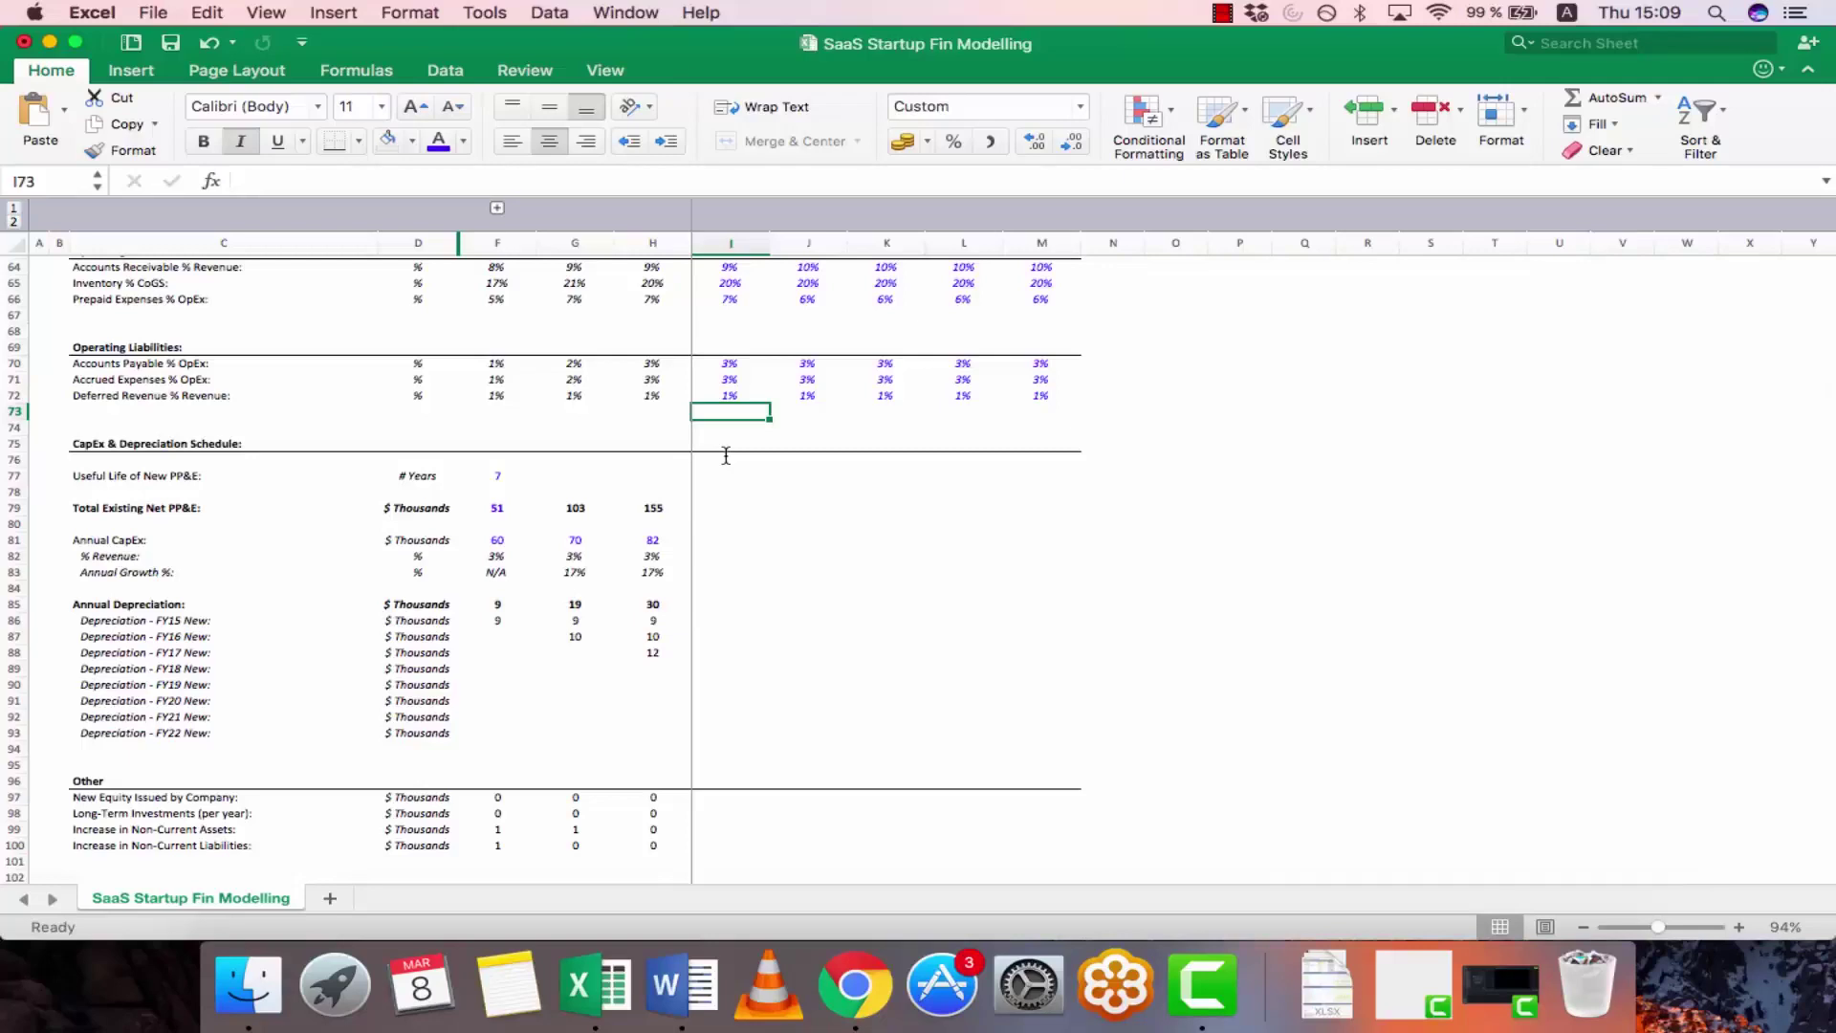
{"action": "left_click", "coordinate": [721, 659]}
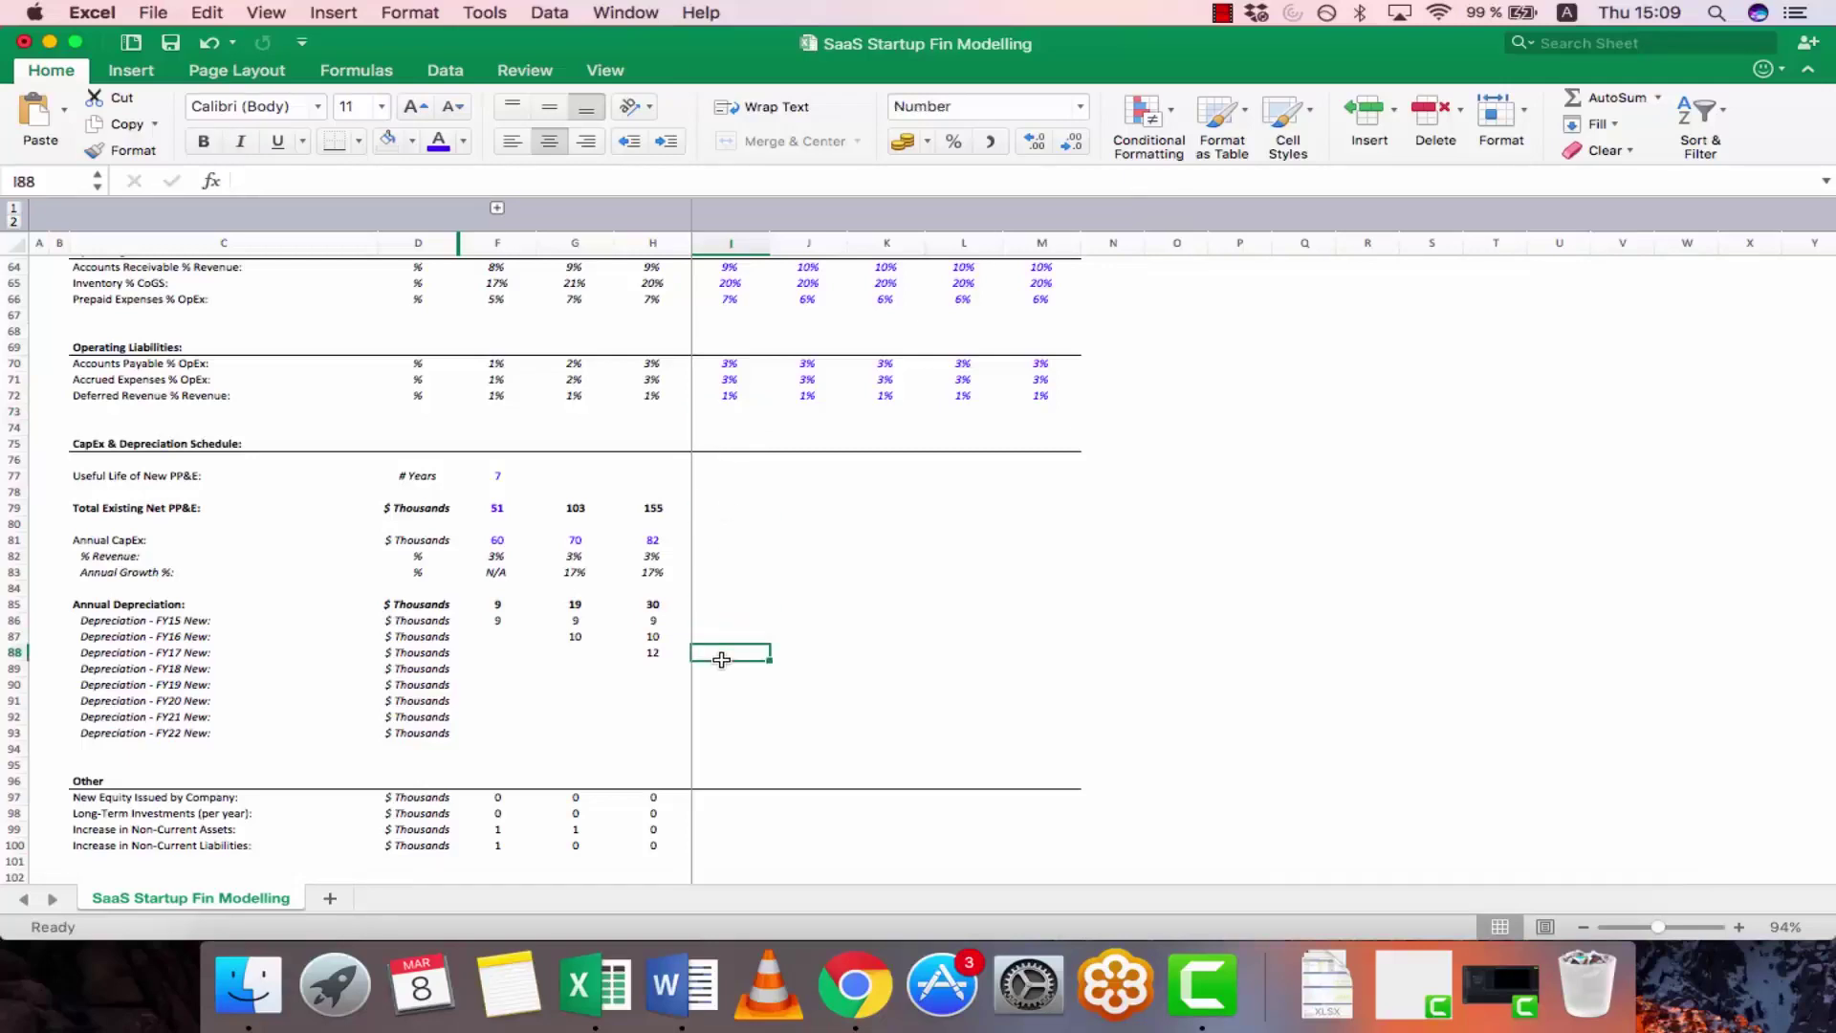
{"action": "key", "text": "Left"}
{"action": "key", "text": "Down"}
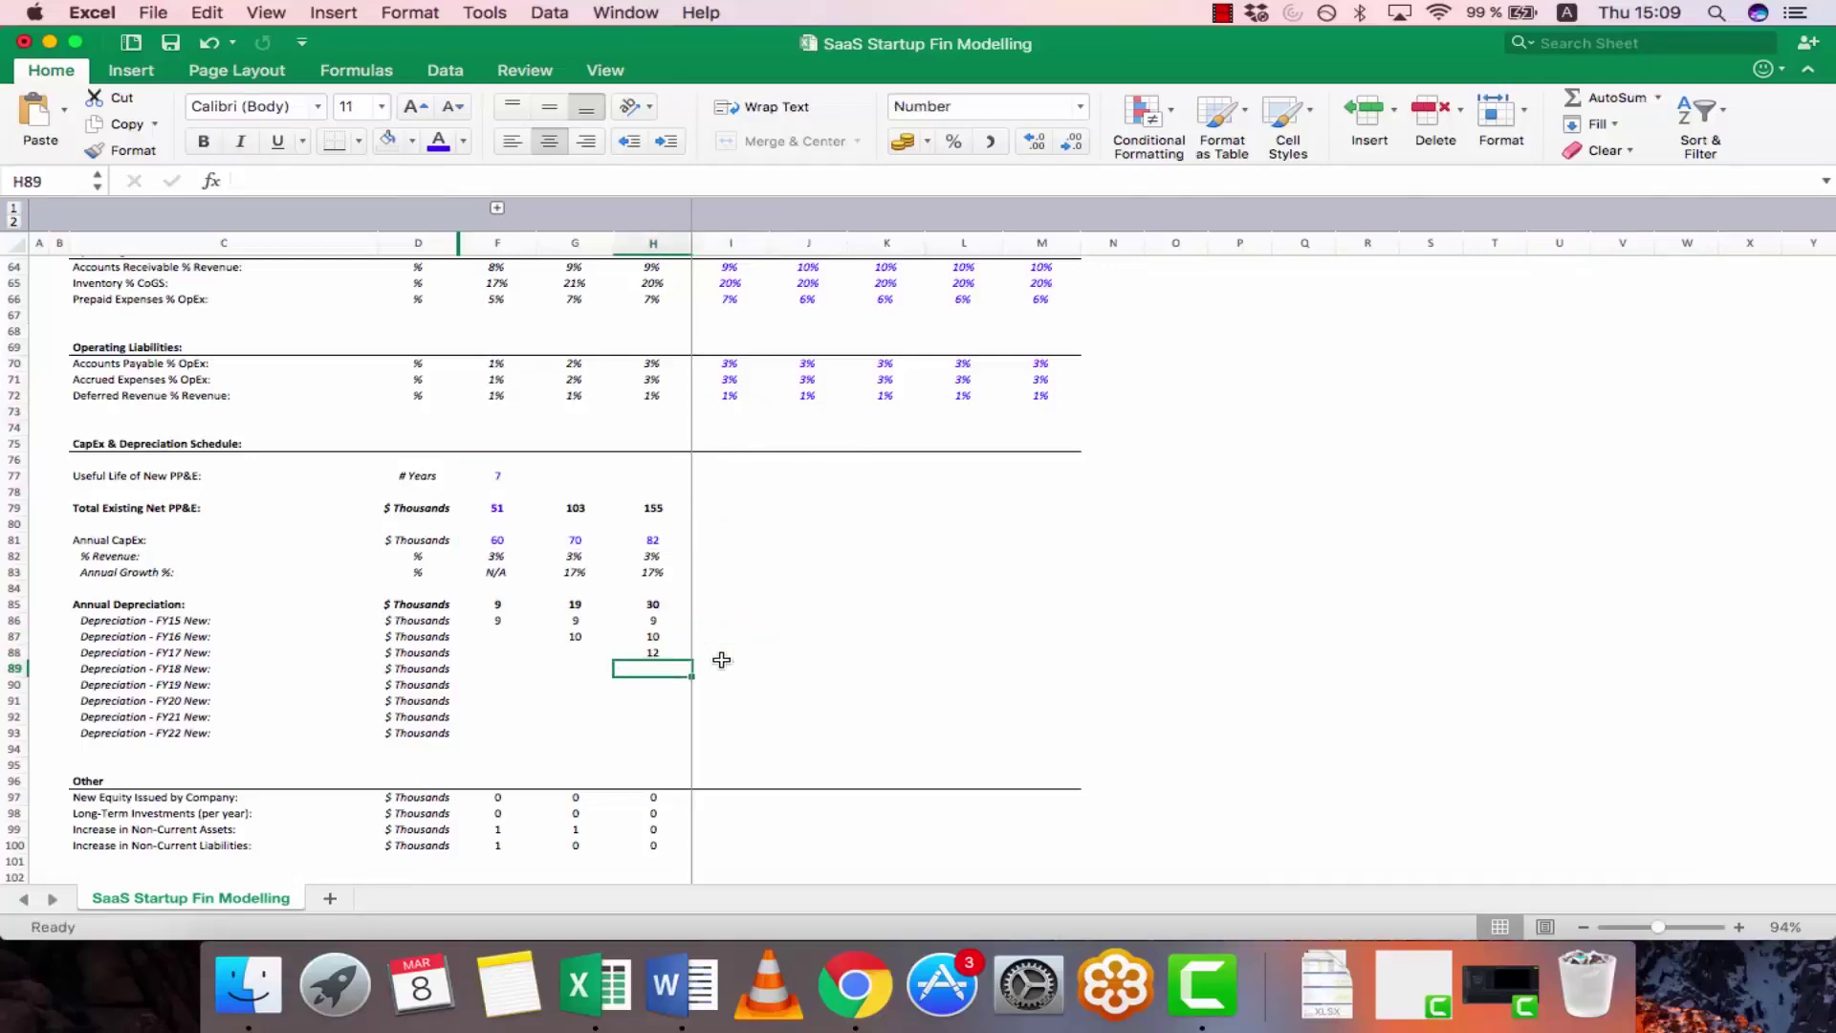
{"action": "key", "text": "Right"}
{"action": "key", "text": "shift+Right"}
{"action": "key", "text": "shift+Right"}
{"action": "key", "text": "shift+Right"}
{"action": "key", "text": "shift+Right"}
{"action": "key", "text": "shift+Down"}
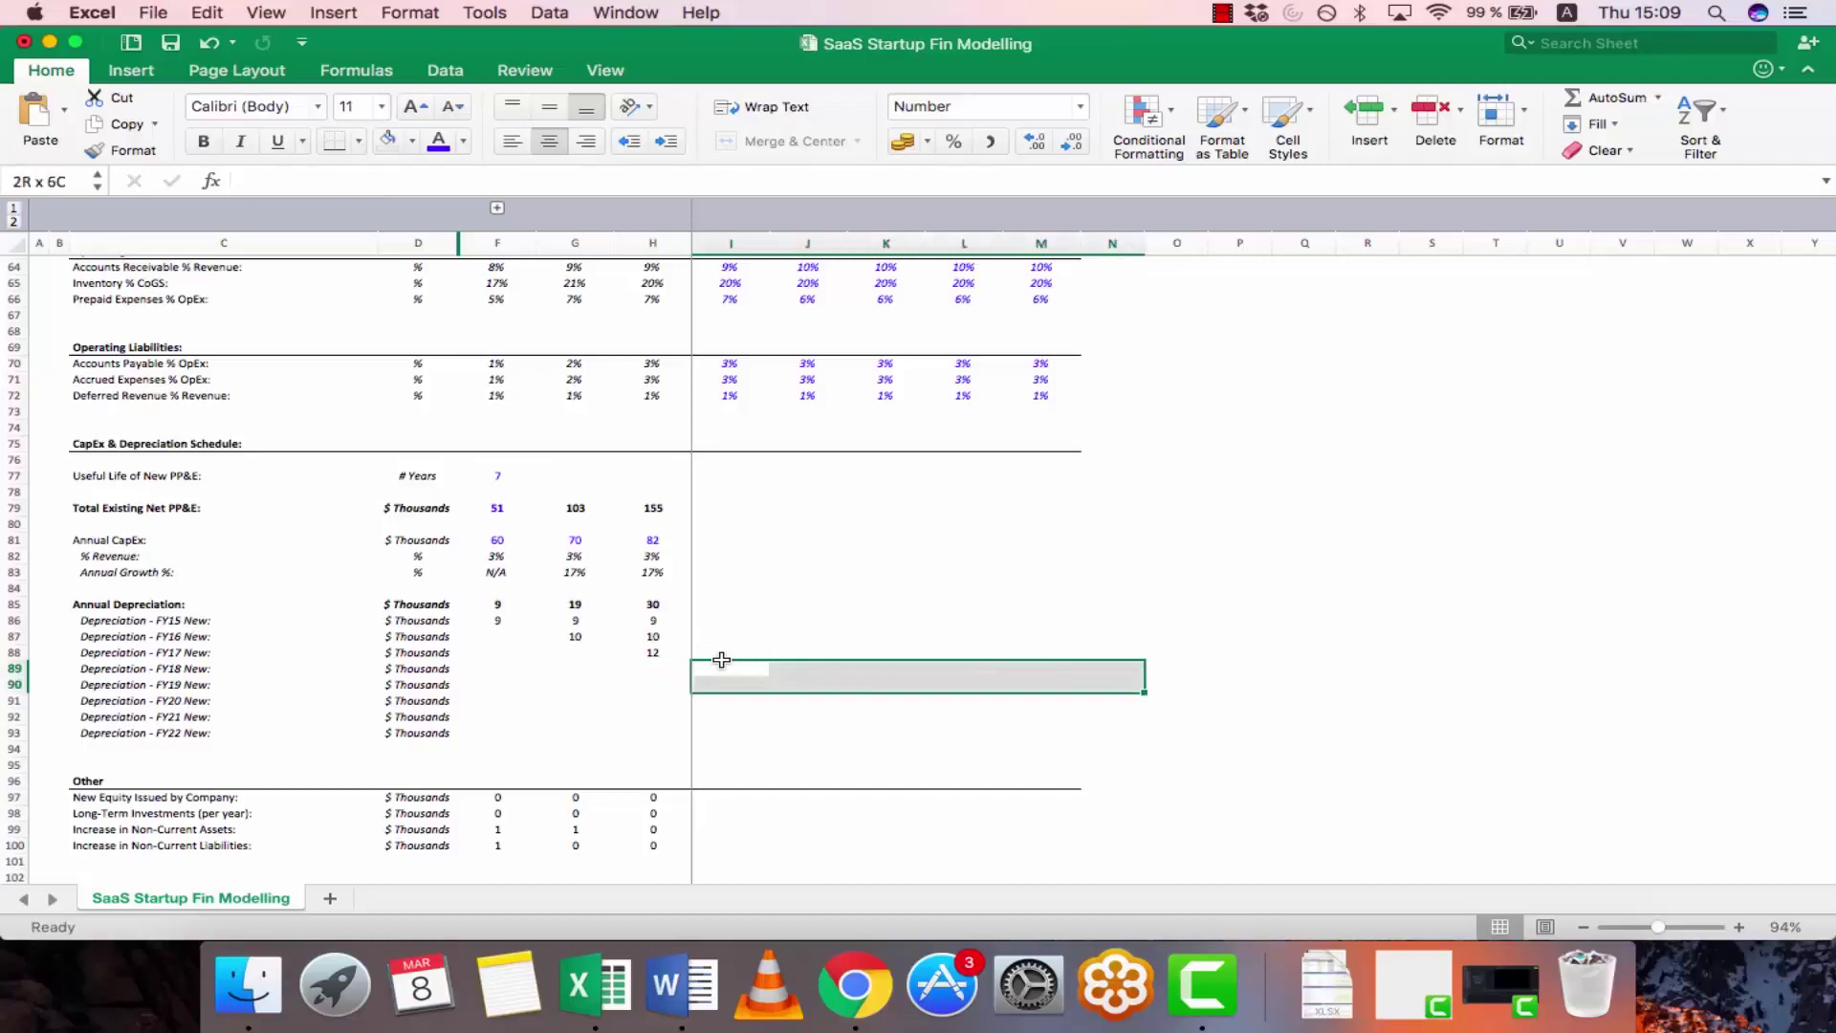
{"action": "key", "text": "shift+Left"}
{"action": "key", "text": "shift+Down"}
{"action": "key", "text": "shift+Down"}
{"action": "key", "text": "shift+Down"}
{"action": "key", "text": "shift+Down"}
{"action": "key", "text": "Up"}
{"action": "key", "text": "Up"}
{"action": "key", "text": "Up"}
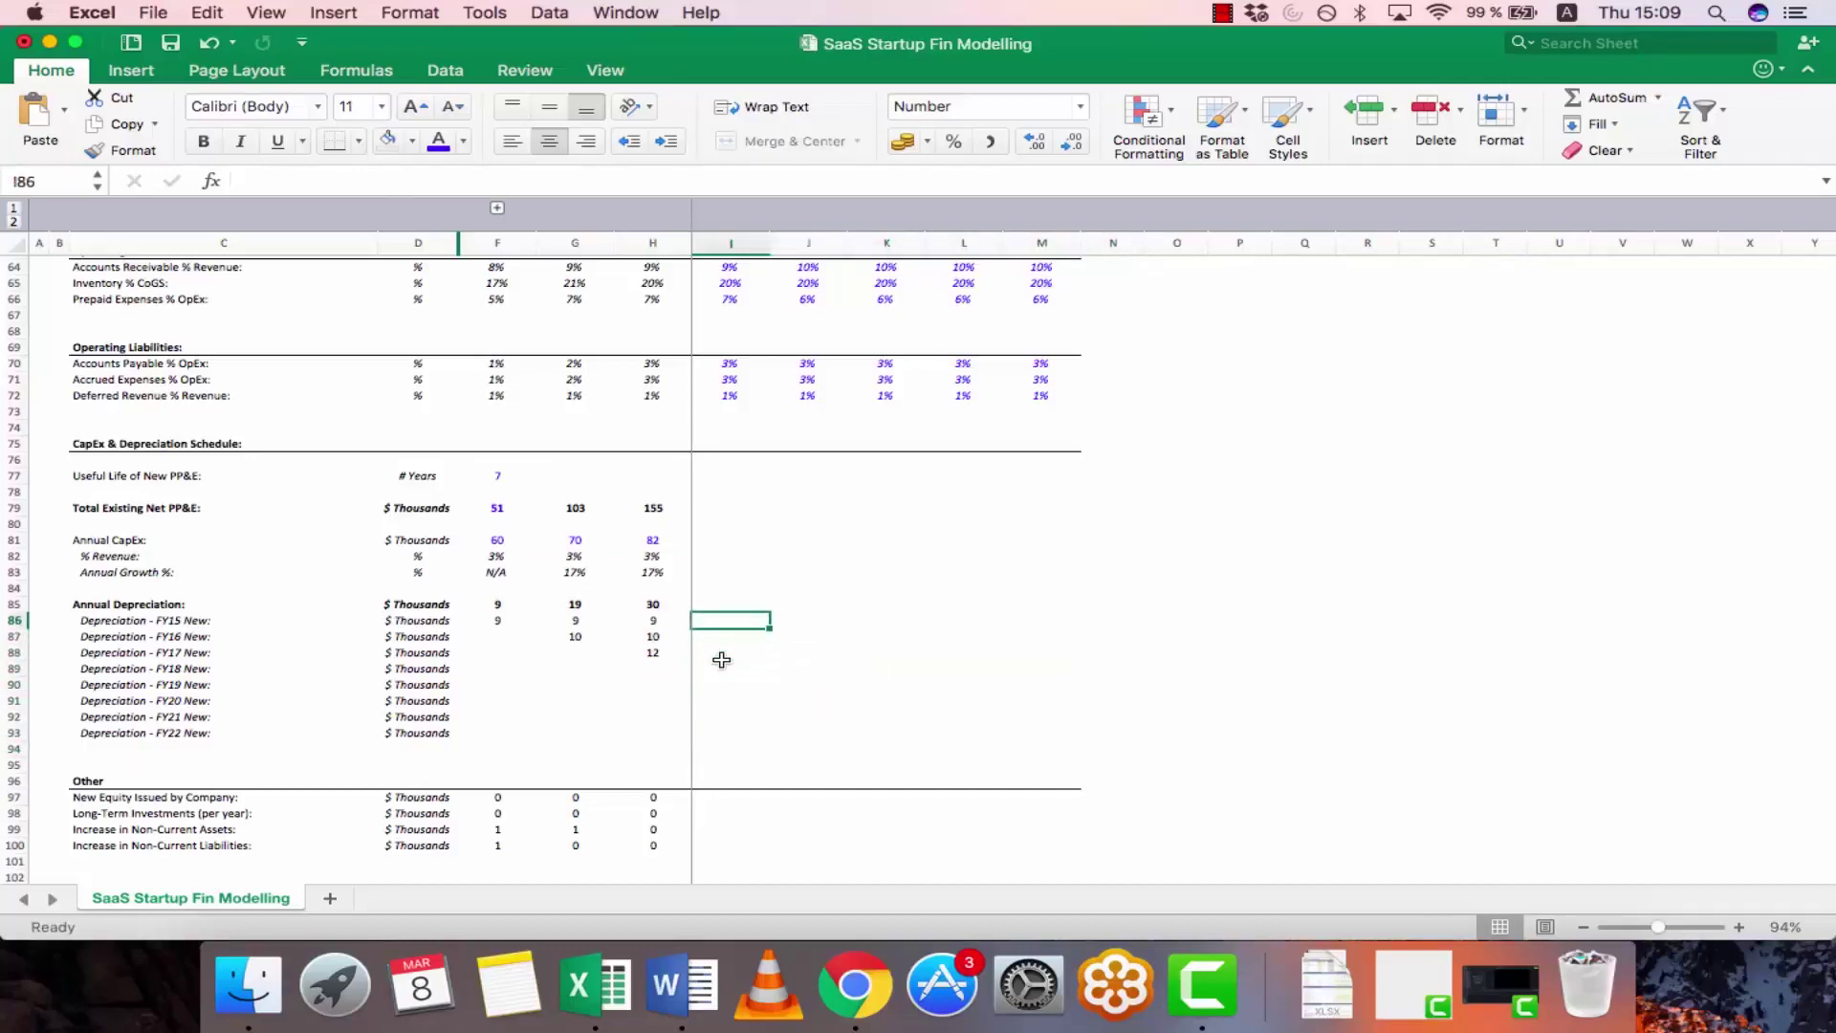
- Set the FY18 annual CapEx % revenue assumption in I82 to 3%
{"action": "key", "text": "Up"}
{"action": "key", "text": "Up"}
{"action": "key", "text": "Up"}
{"action": "key", "text": "Up"}
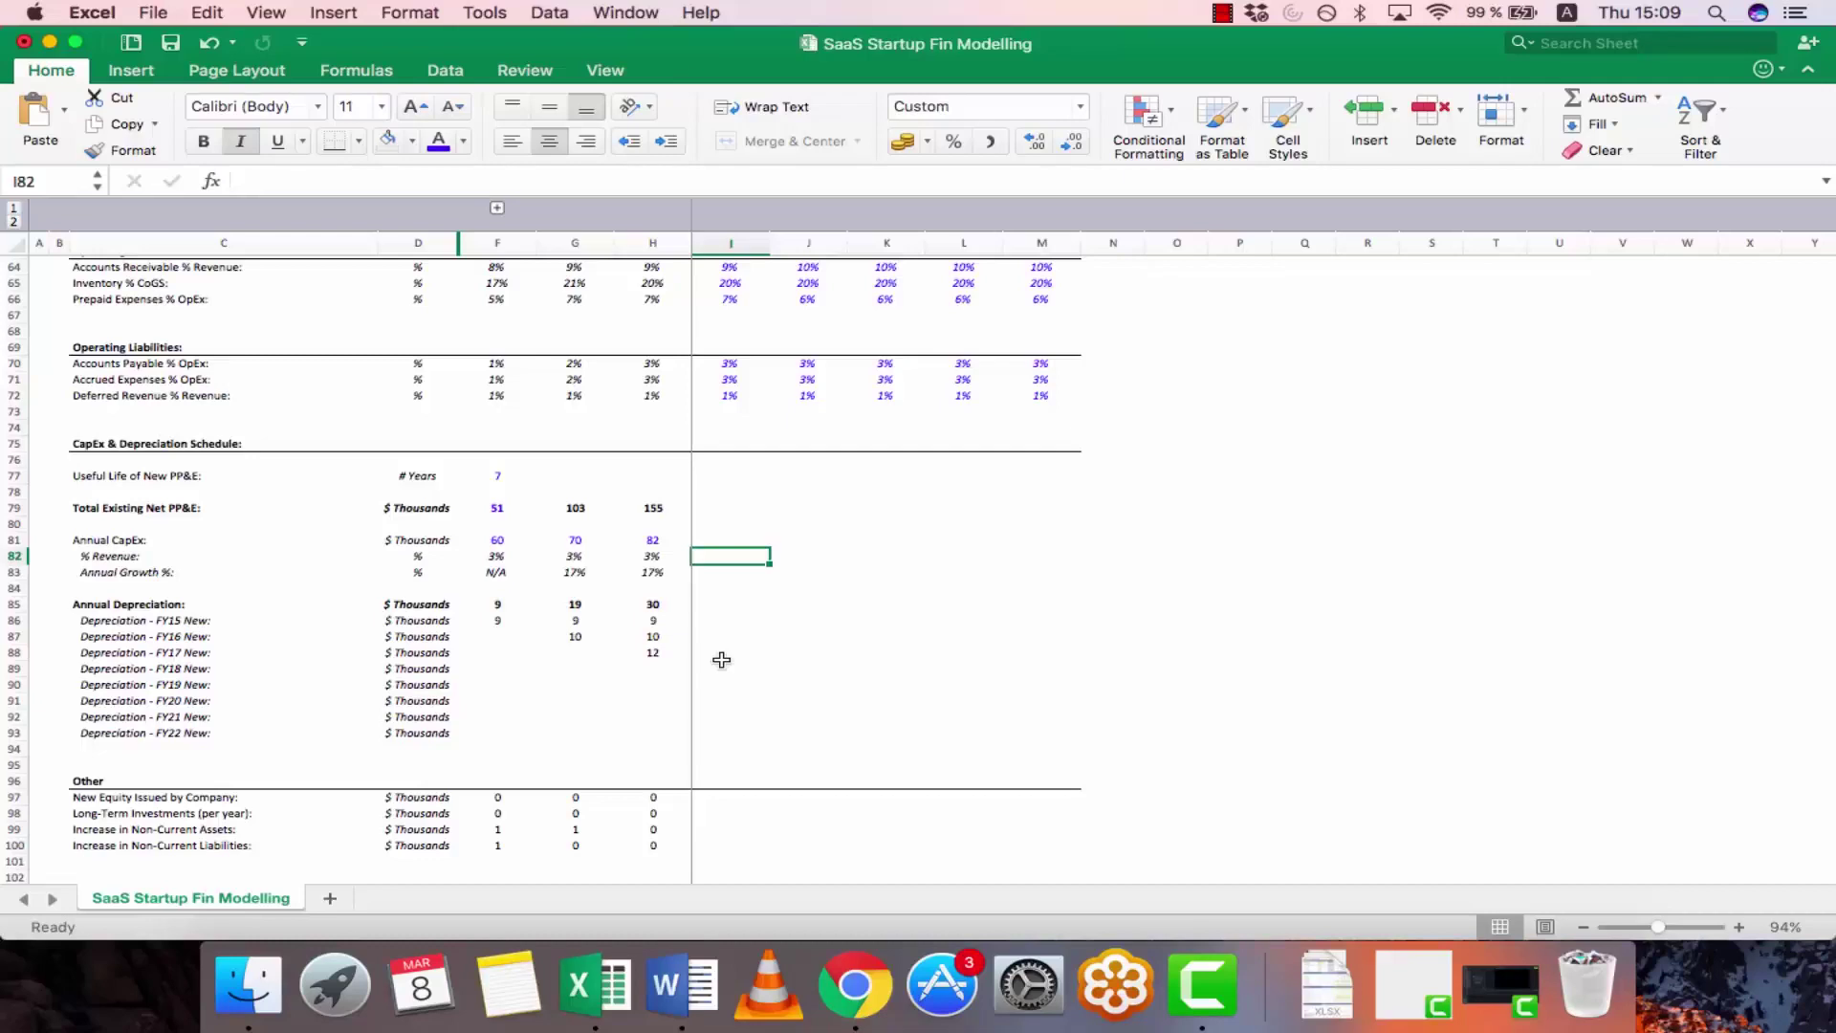
{"action": "type", "text": "3%"}
{"action": "key", "text": "Tab"}
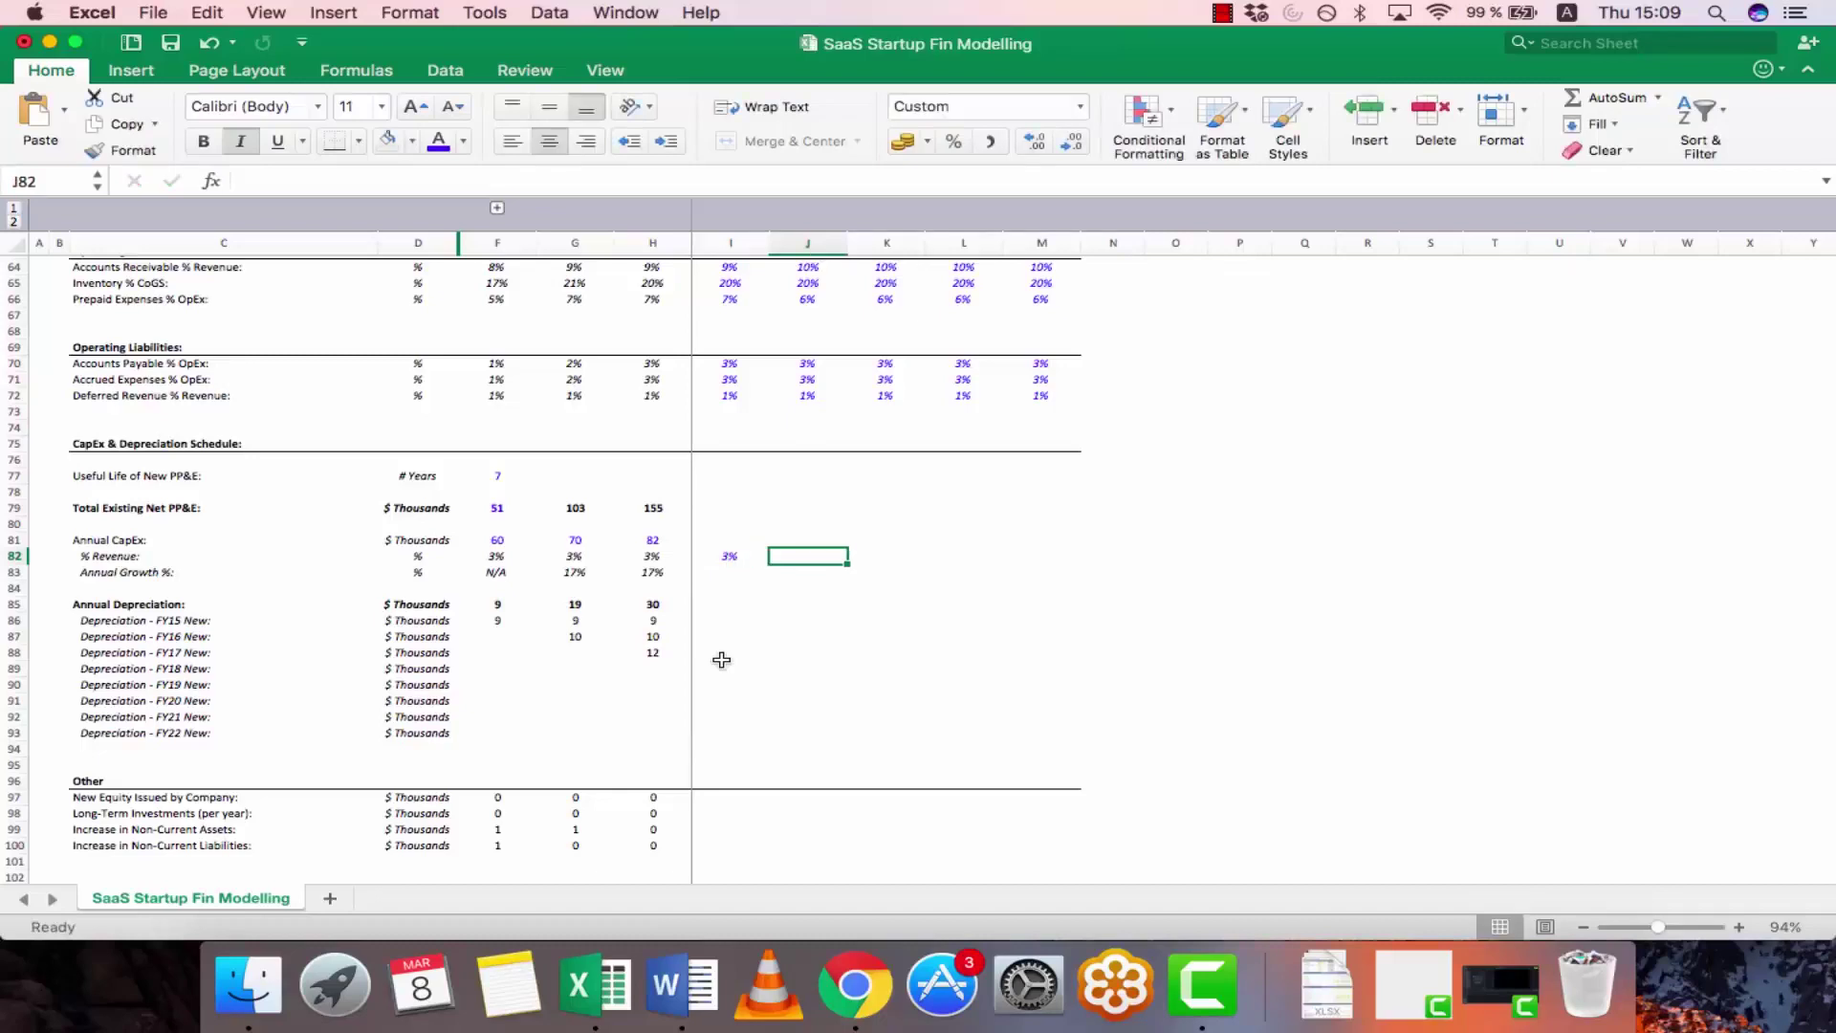
- Copy the FY18 CapEx % revenue rate in I82 across FY19 through FY22
{"action": "key", "text": "Left"}
{"action": "key", "text": "super+c"}
{"action": "key", "text": "shift+Right"}
{"action": "key", "text": "shift+Right"}
{"action": "key", "text": "shift+Right"}
{"action": "key", "text": "shift+Right"}
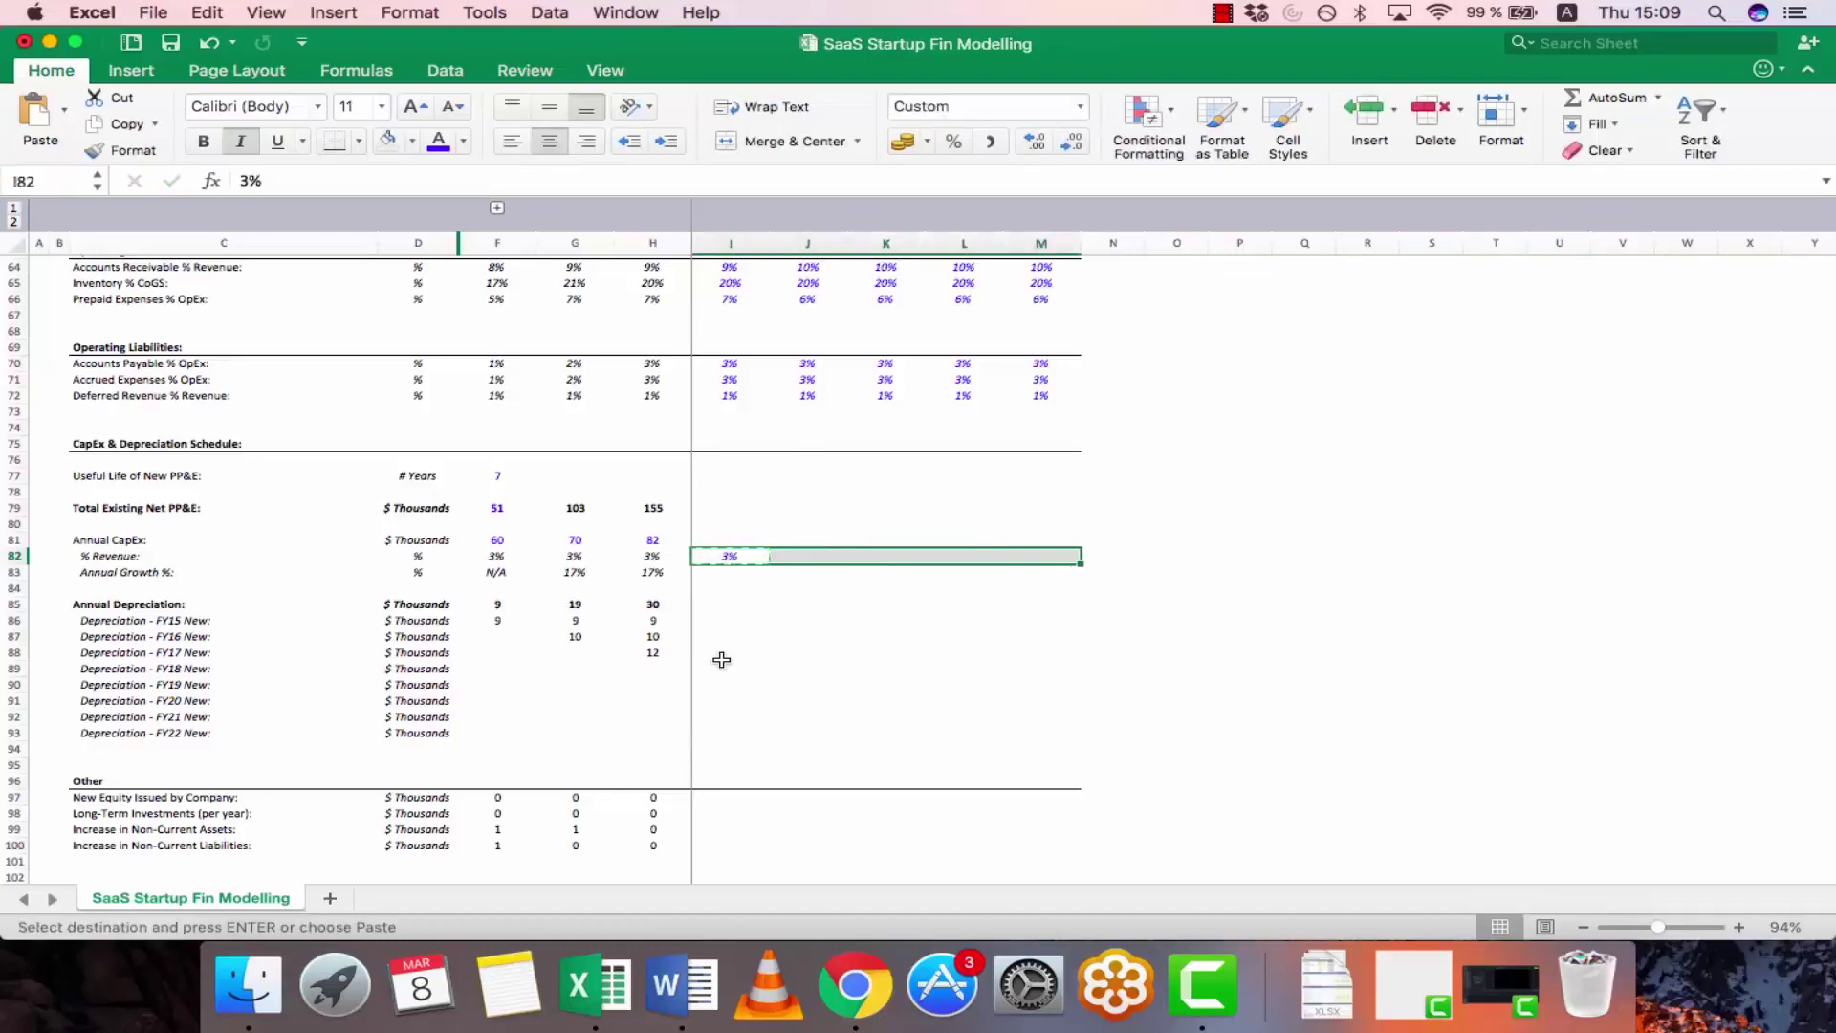
{"action": "key", "text": "super+v"}
{"action": "key", "text": "Escape"}
{"action": "key", "text": "Up"}
{"action": "key", "text": "Down"}
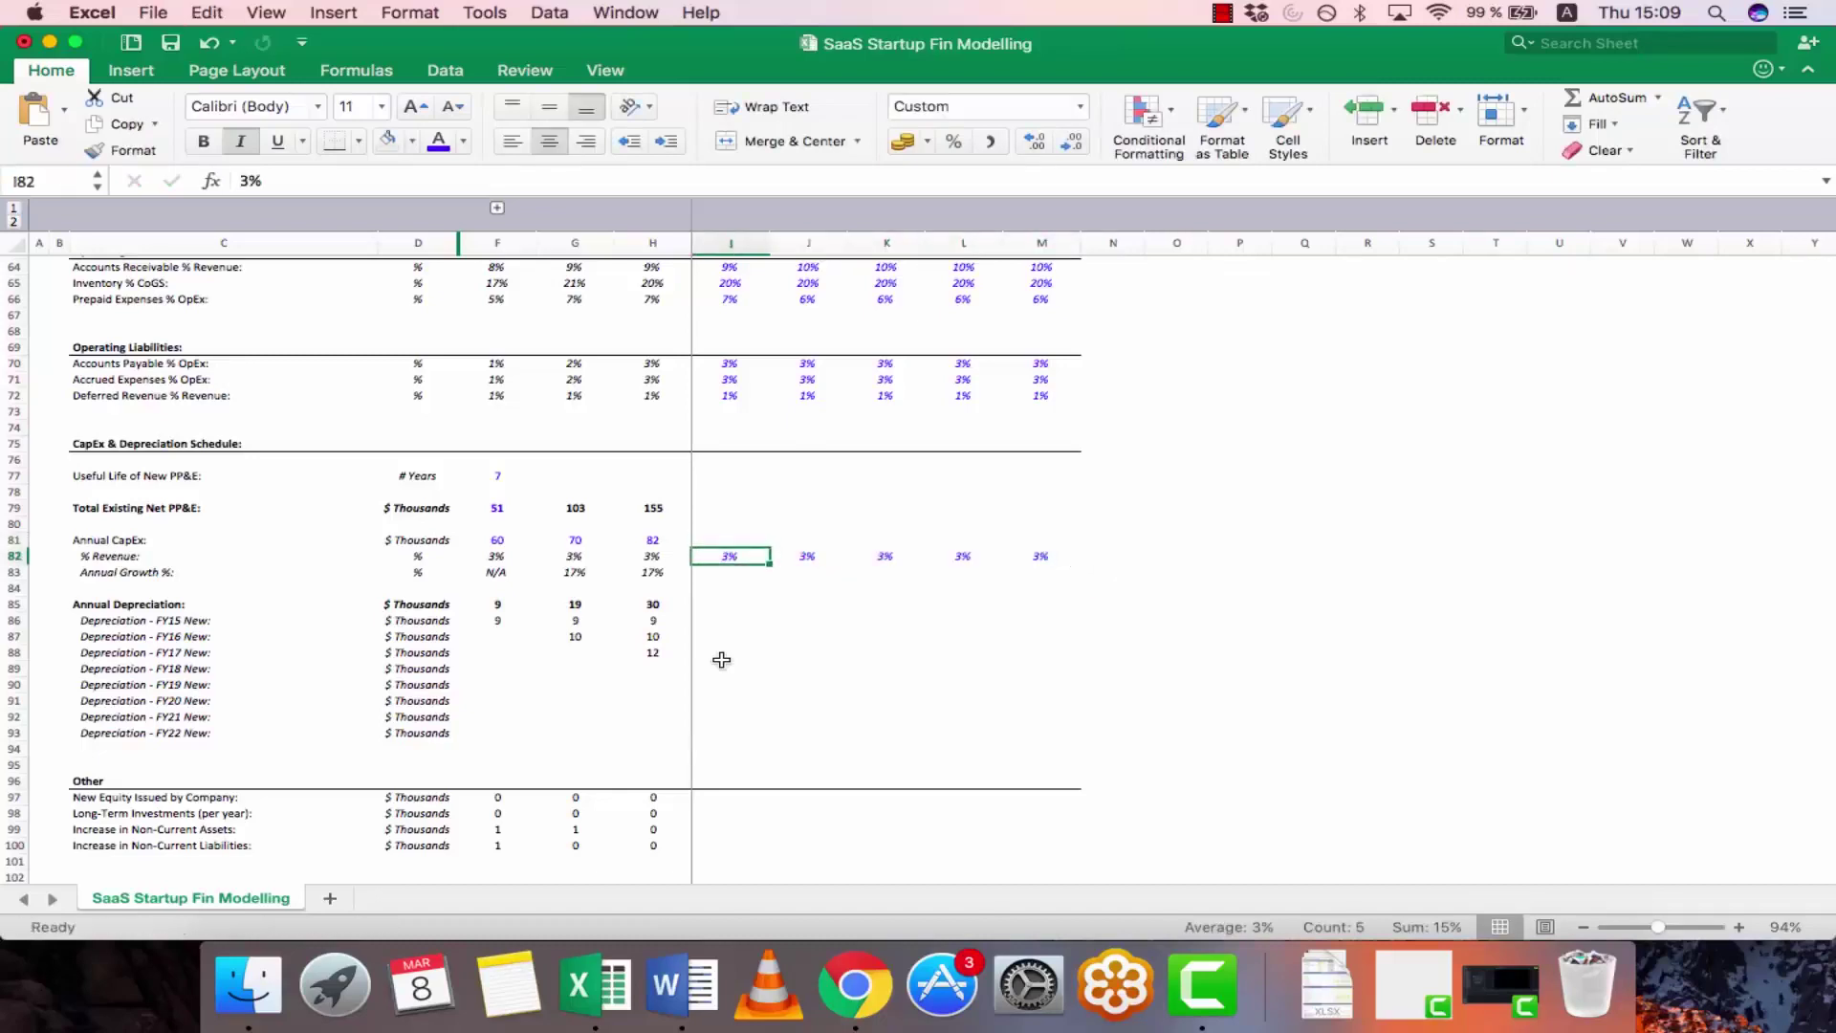
- Calculate FY18 annual CapEx in I81 as CapEx % revenue times total revenue, using =I82*I5
{"action": "key", "text": "Right"}
{"action": "key", "text": "Up"}
{"action": "key", "text": "Left"}
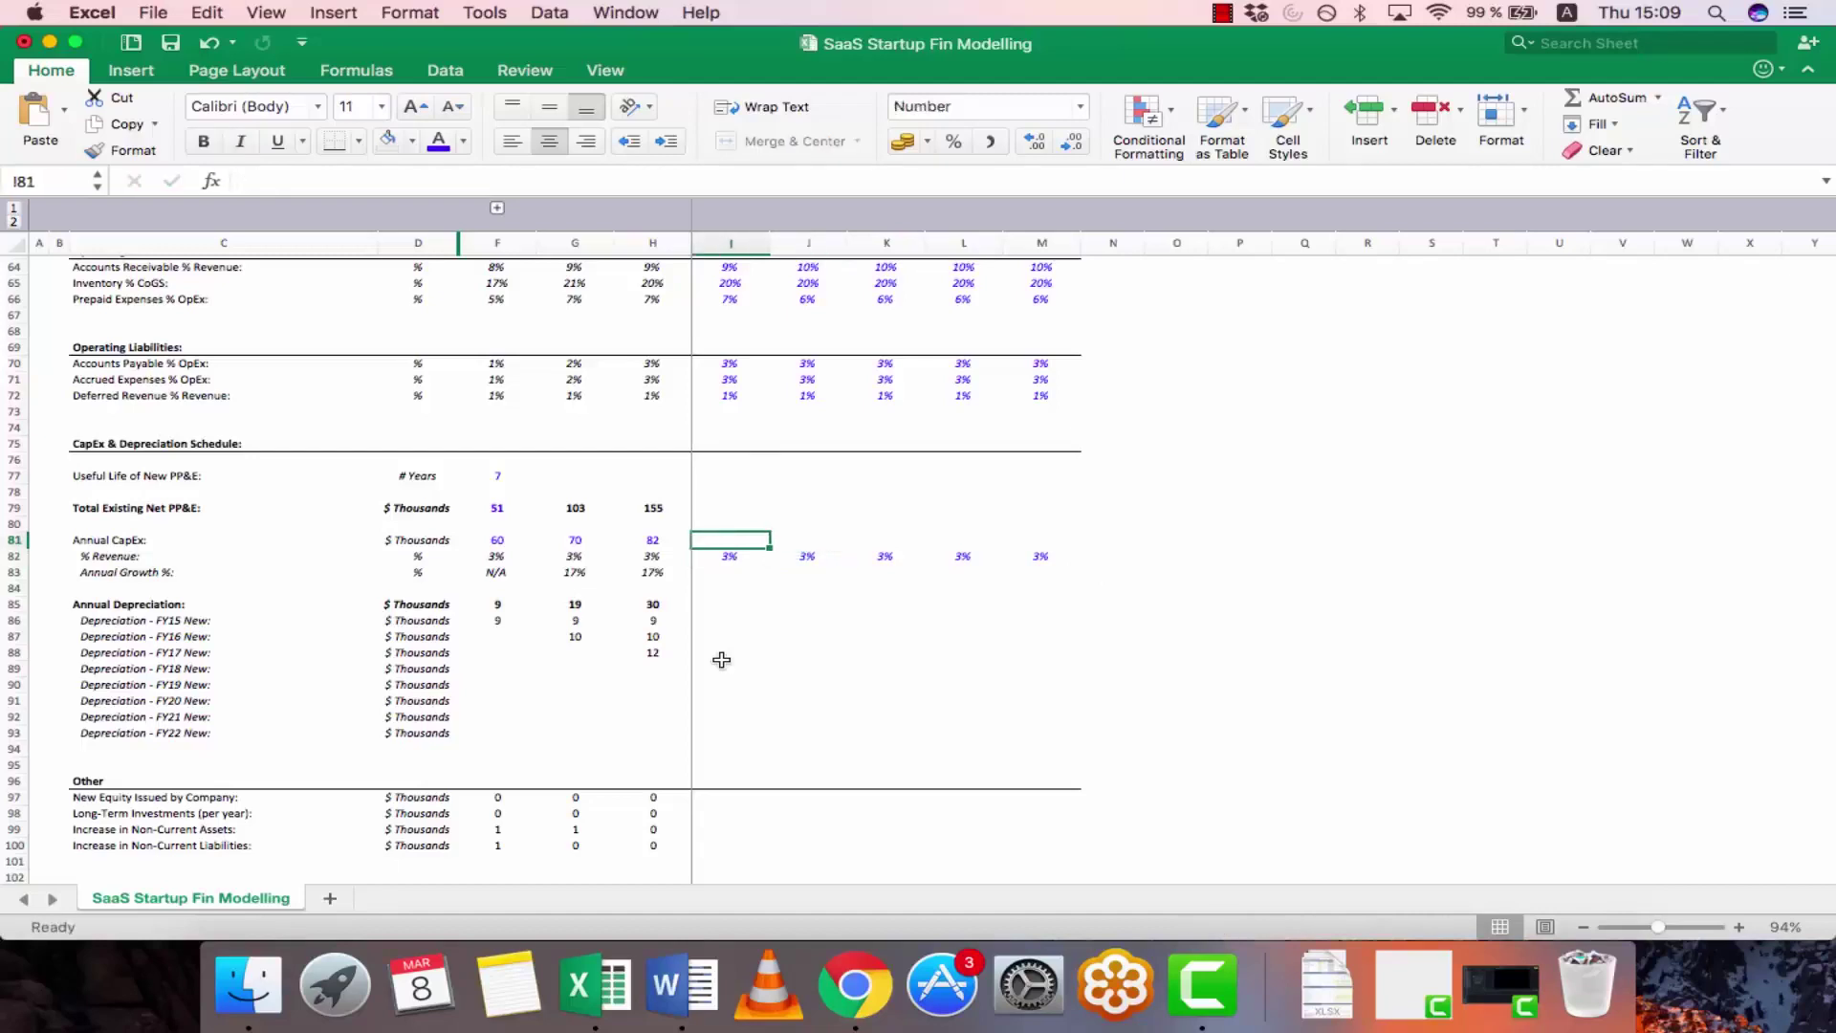
{"action": "type", "text": "="}
{"action": "key", "text": "Down"}
{"action": "type", "text": "*"}
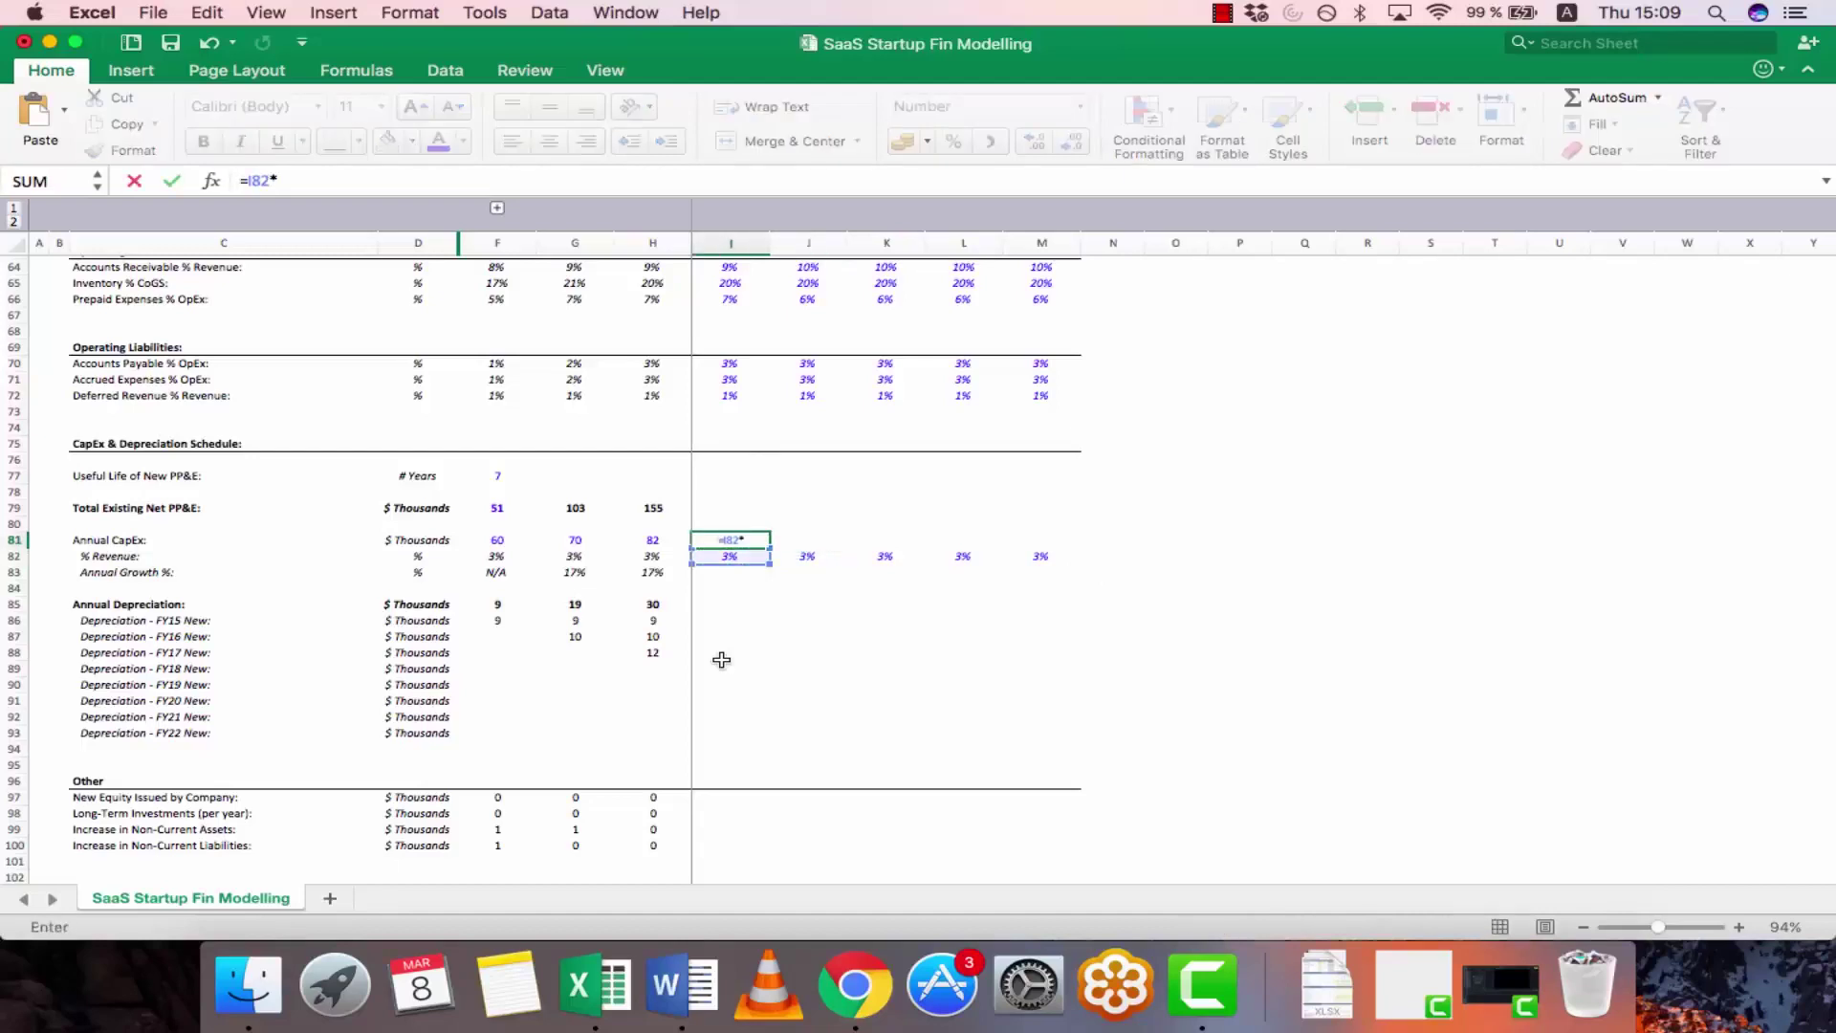
{"action": "scroll", "coordinate": [743, 584], "scroll_direction": "up", "scroll_amount": 8}
{"action": "scroll", "coordinate": [743, 584], "scroll_direction": "up", "scroll_amount": 10}
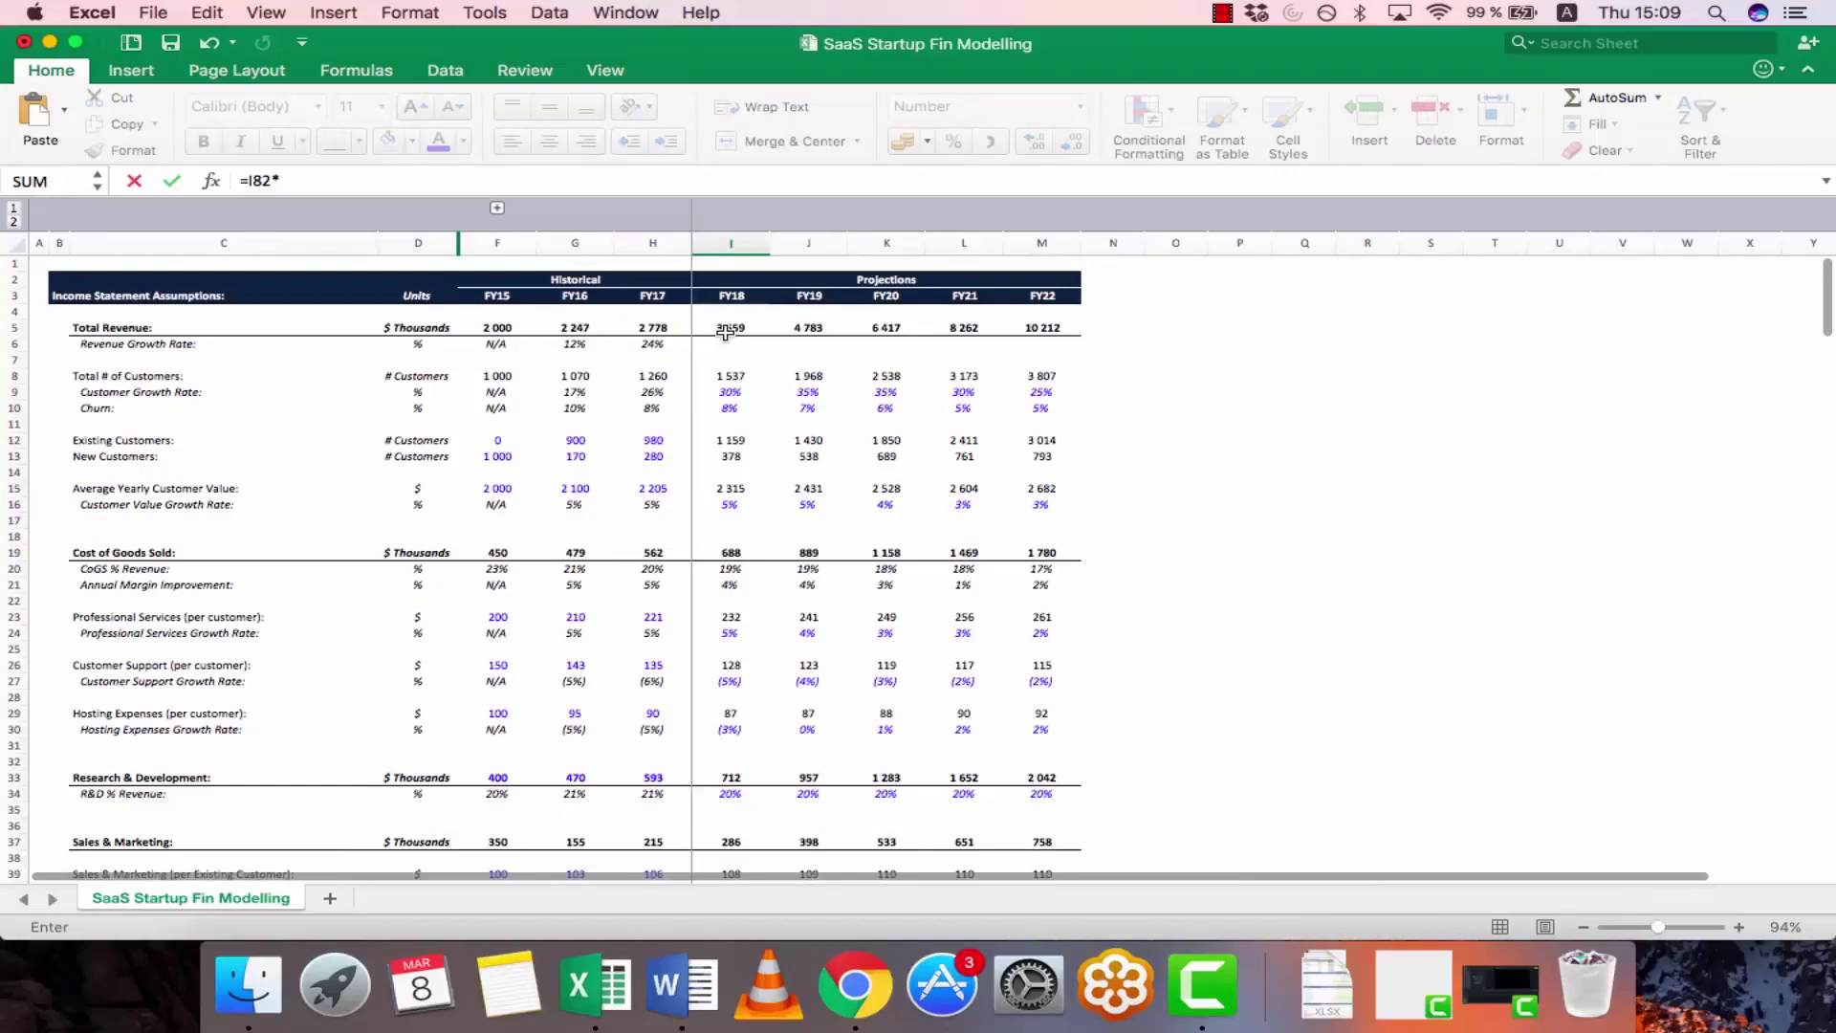
{"action": "left_click", "coordinate": [725, 329]}
{"action": "key", "text": "Return"}
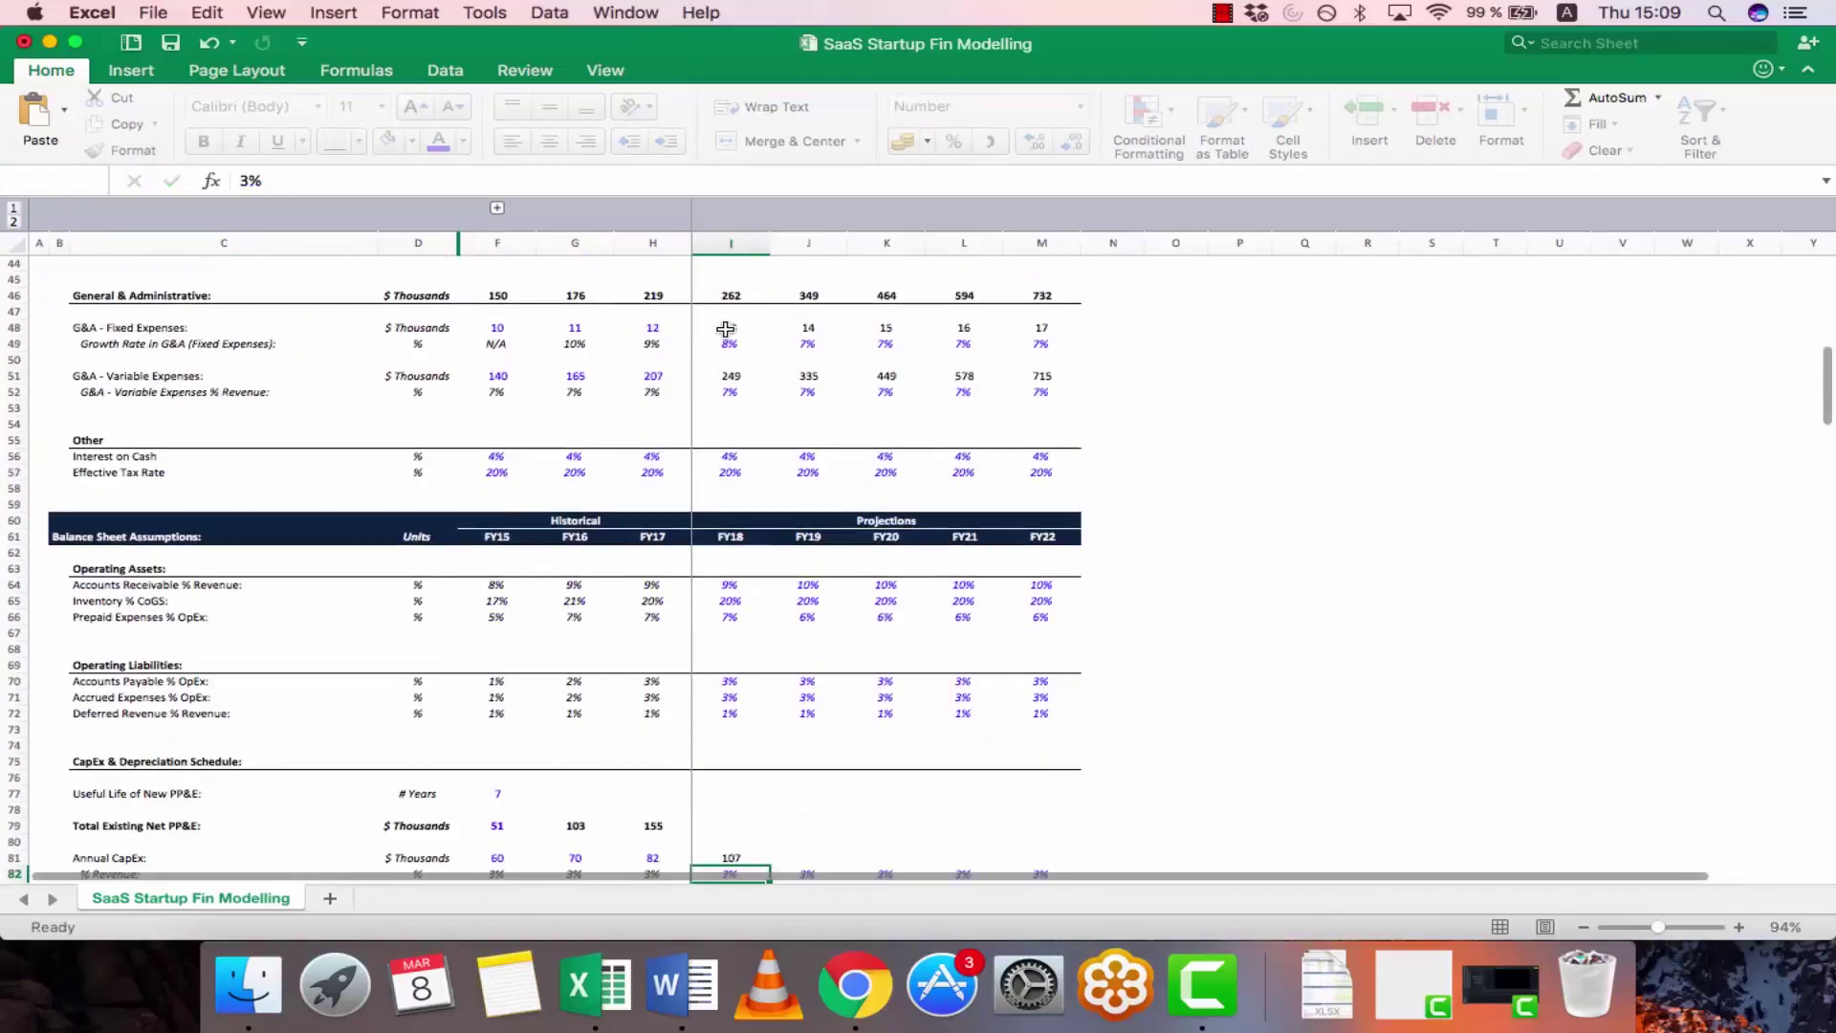
- Copy the FY18 annual CapEx formula in I81 across FY19 through FY22
{"action": "key", "text": "Down"}
{"action": "key", "text": "Down"}
{"action": "key", "text": "Down"}
{"action": "key", "text": "Down"}
{"action": "key", "text": "Down"}
{"action": "key", "text": "Up"}
{"action": "key", "text": "Up"}
{"action": "key", "text": "Up"}
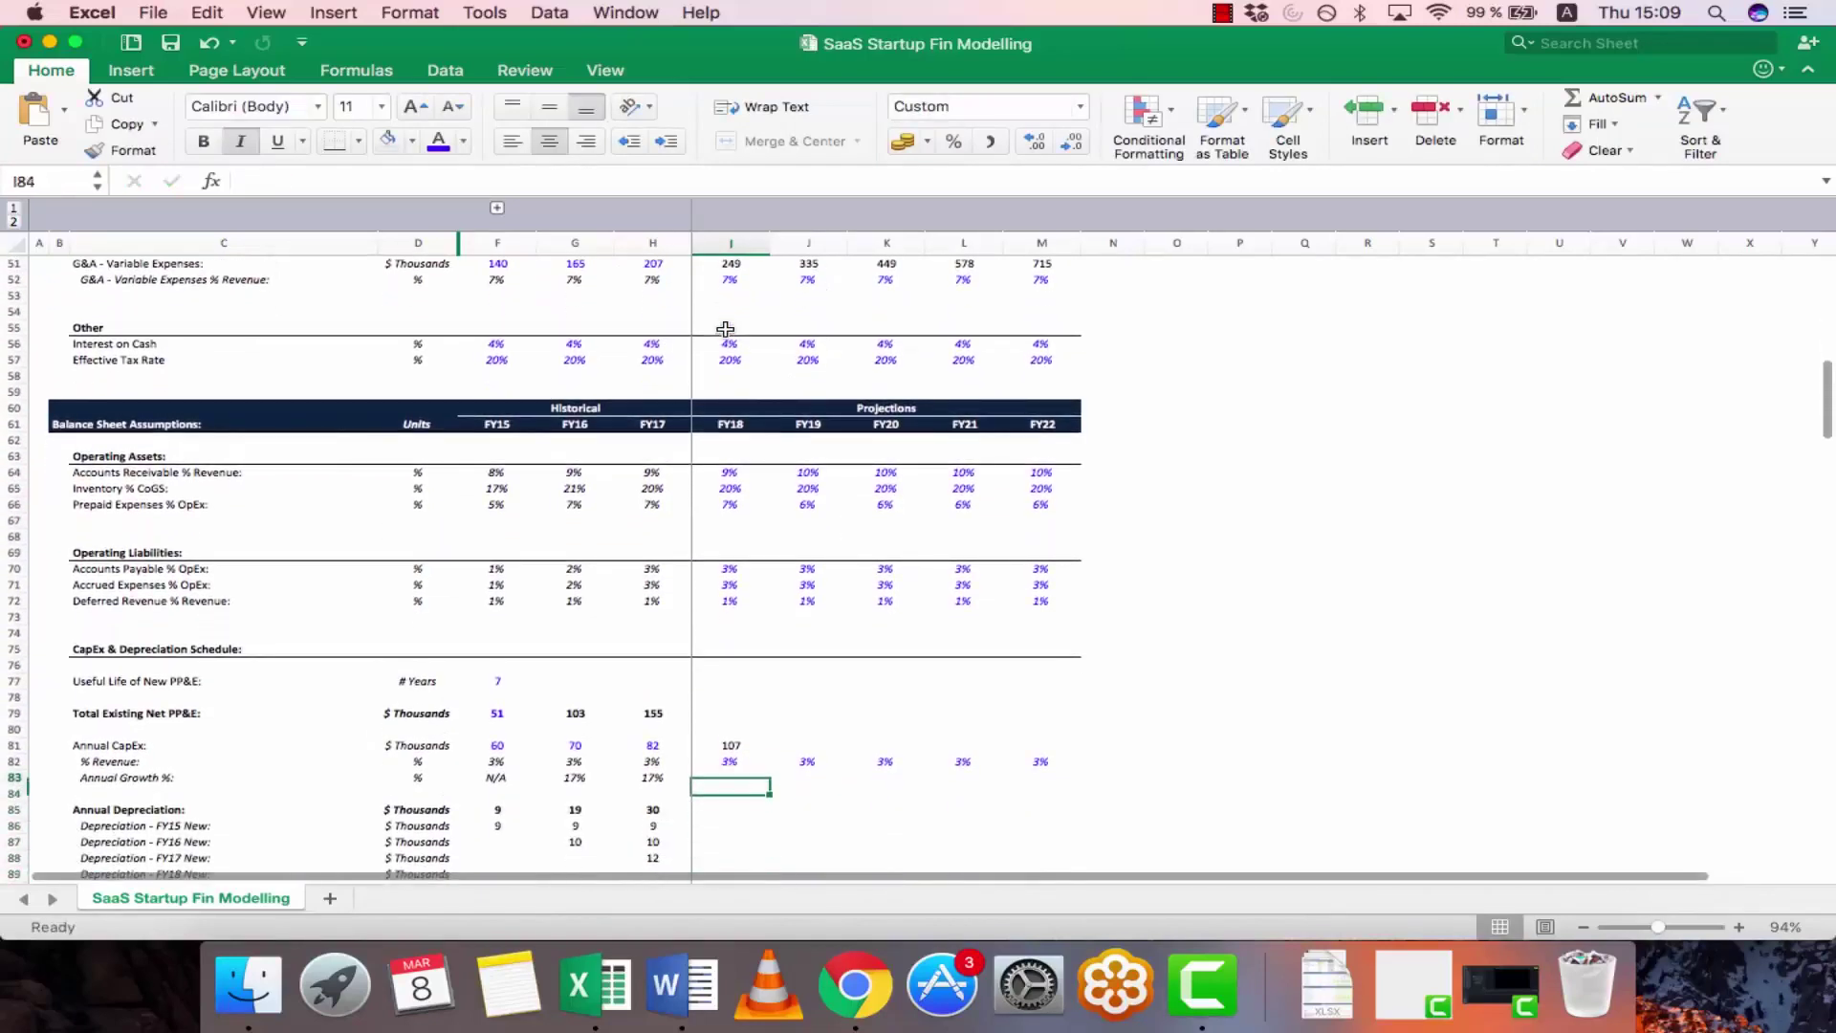
{"action": "key", "text": "Up"}
{"action": "key", "text": "Up"}
{"action": "key", "text": "Up"}
{"action": "key", "text": "super+c"}
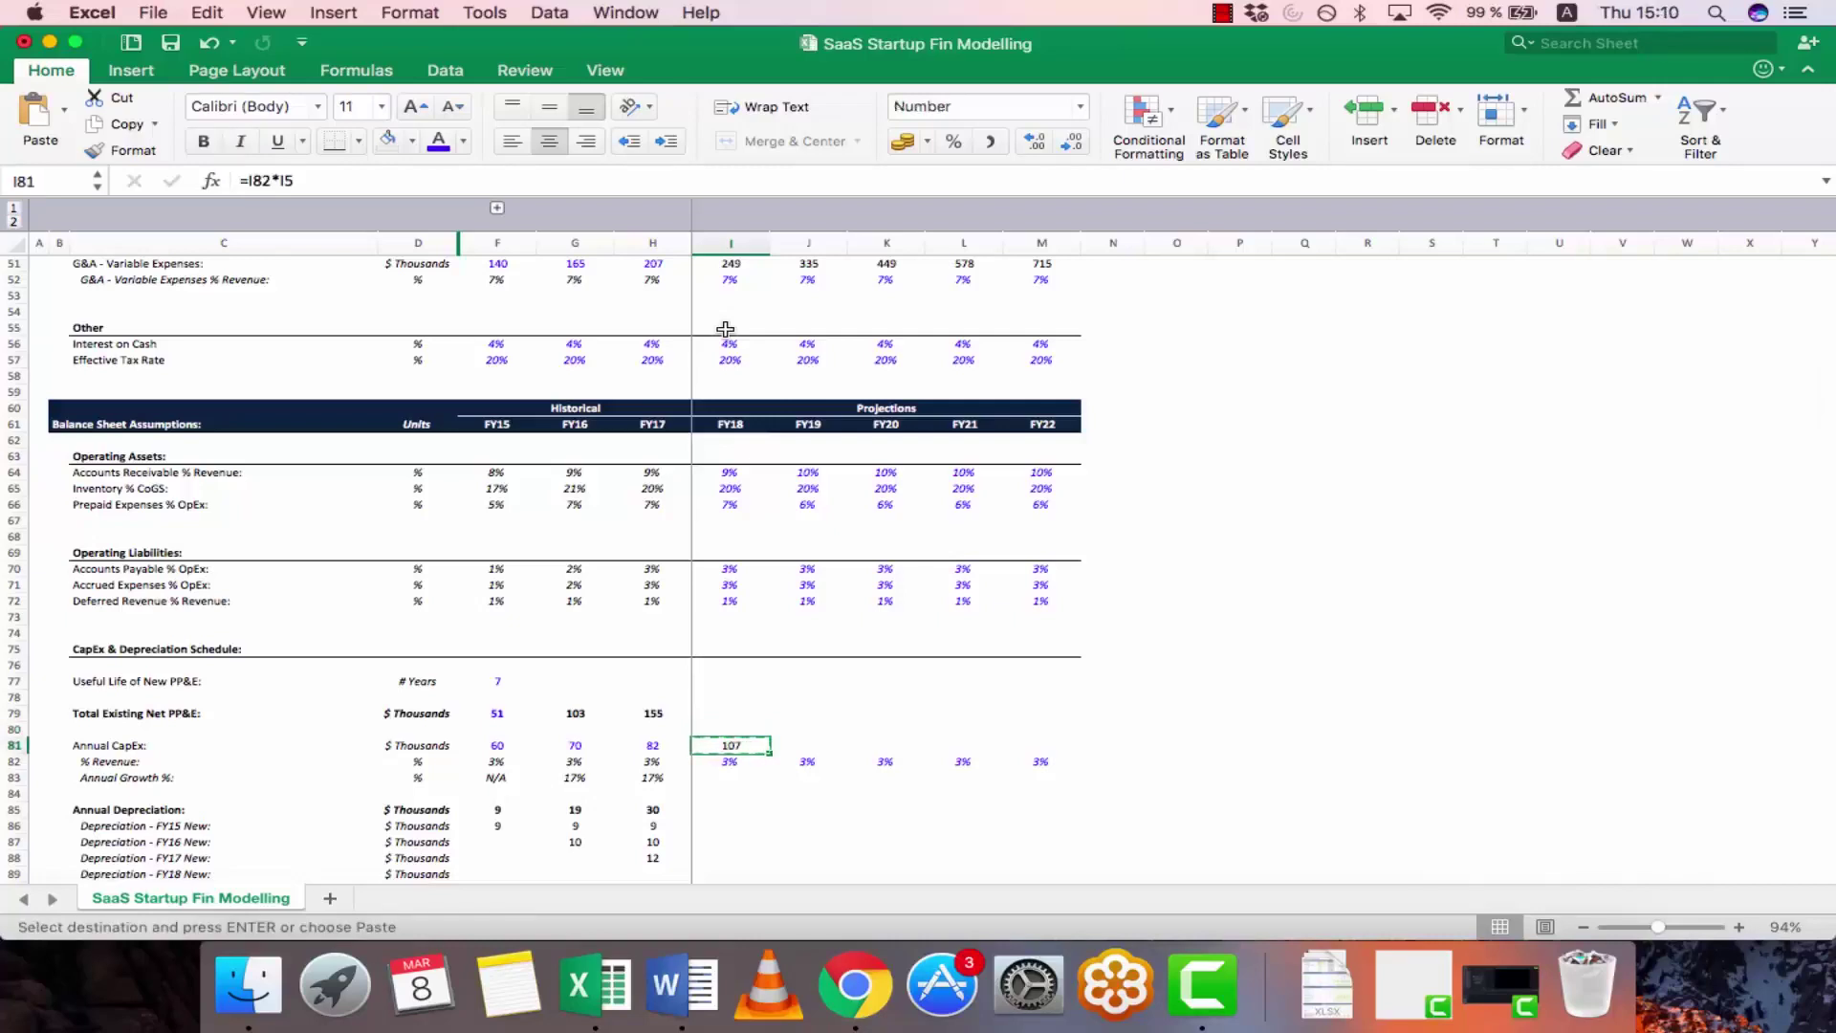
{"action": "key", "text": "shift+Right"}
{"action": "key", "text": "shift+Right"}
{"action": "key", "text": "shift+Right"}
{"action": "key", "text": "shift+Right"}
{"action": "key", "text": "Return"}
{"action": "key", "text": "Left"}
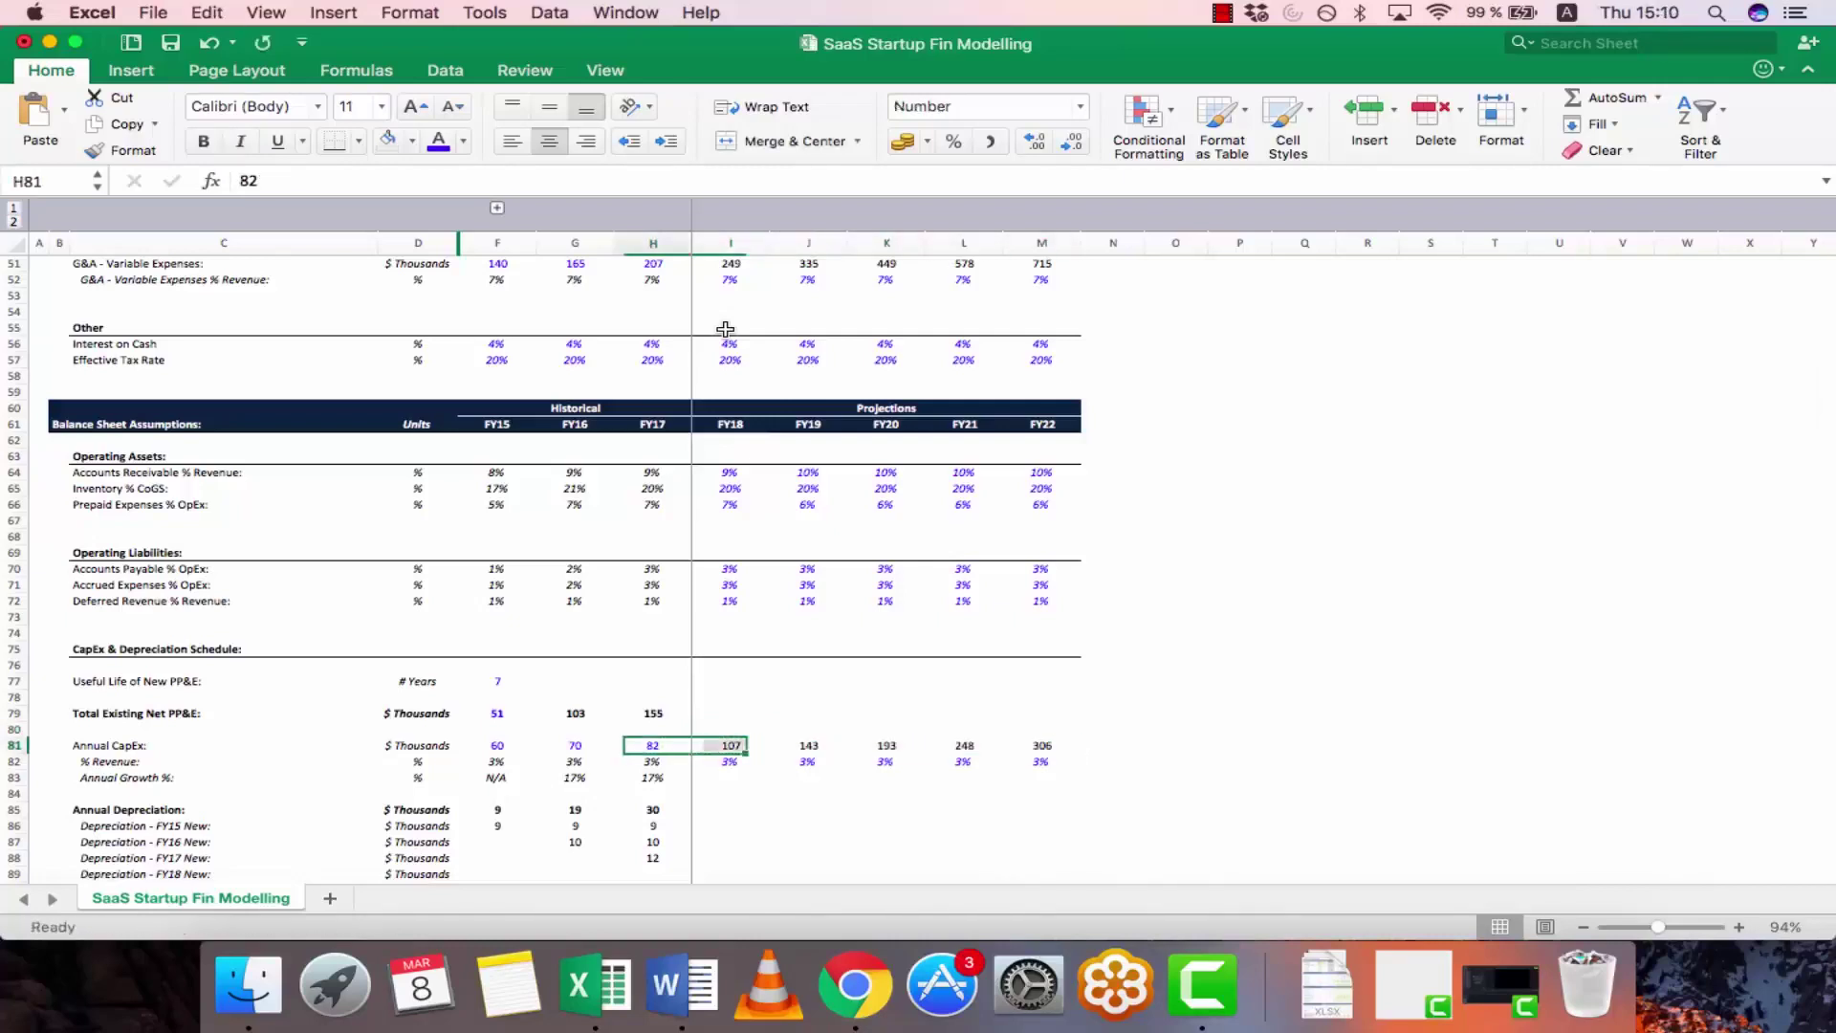
- Check the copied annual CapEx formulas in row 81 across the projection years
{"action": "key", "text": "Right"}
{"action": "key", "text": "Right"}
{"action": "key", "text": "Right"}
{"action": "key", "text": "Right"}
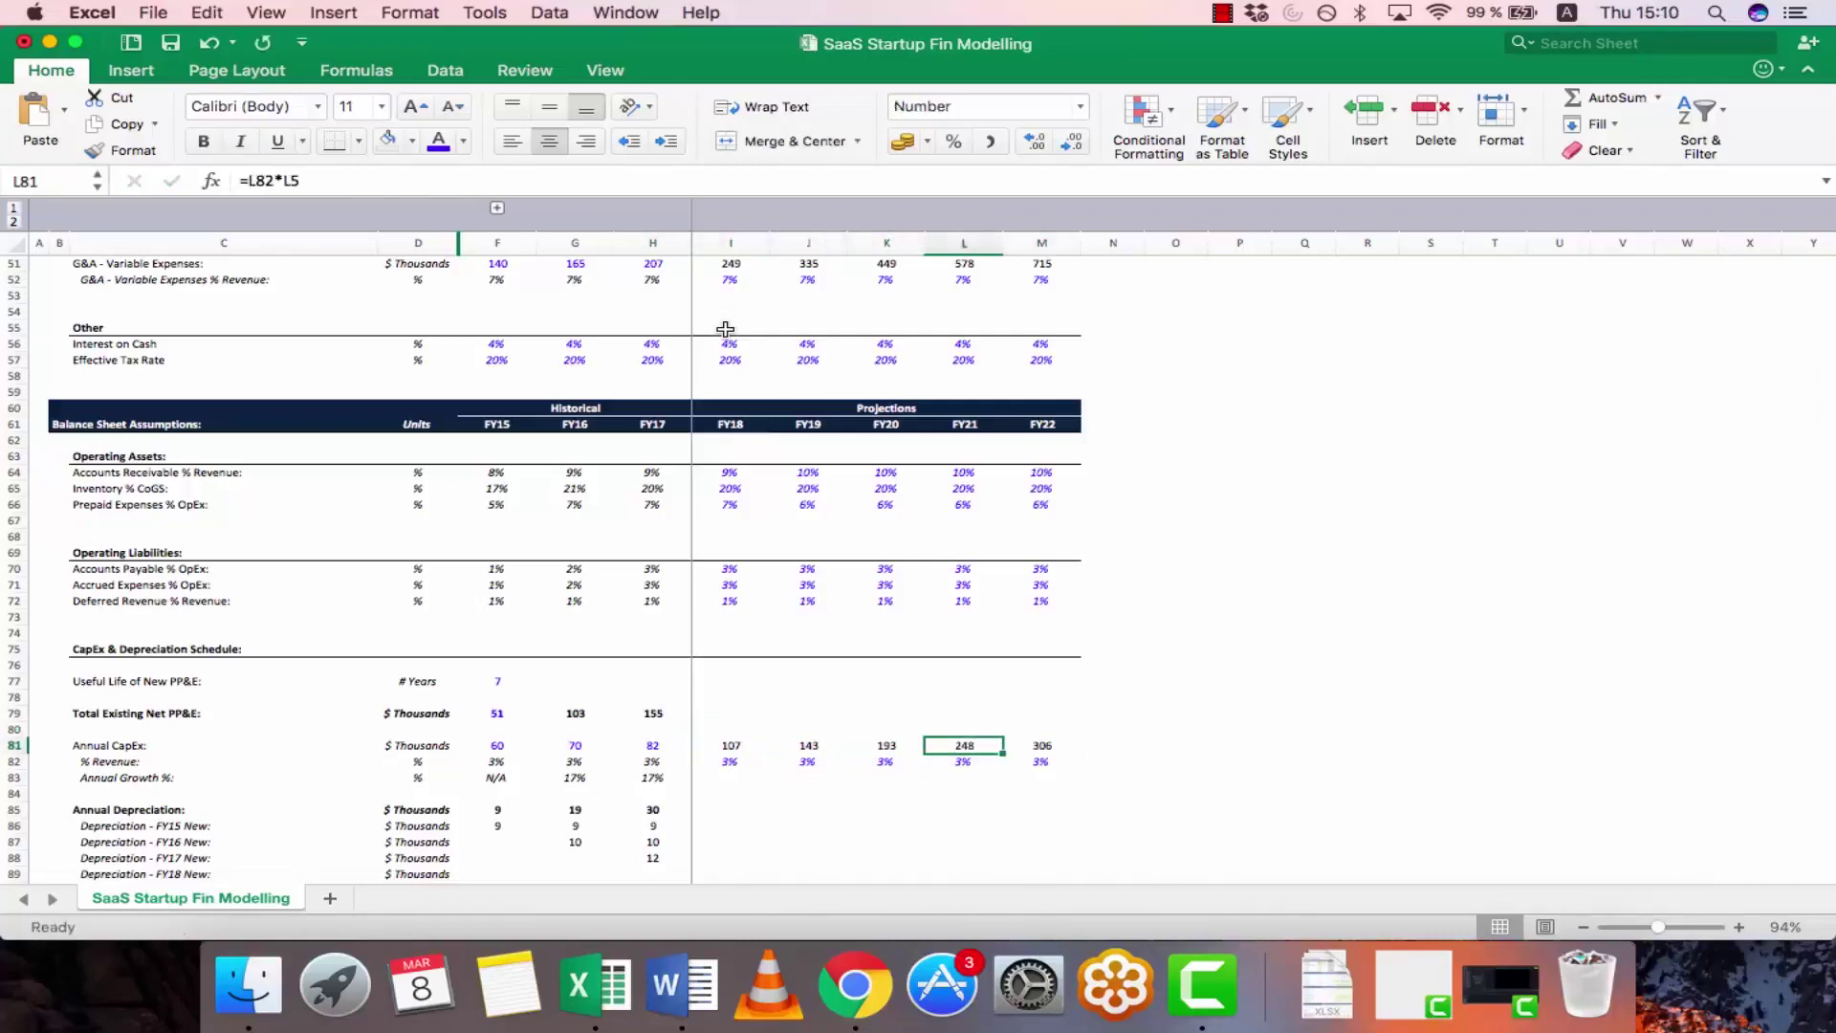
{"action": "key", "text": "Right"}
{"action": "key", "text": "Left"}
{"action": "key", "text": "Left"}
{"action": "key", "text": "Left"}
{"action": "key", "text": "Left"}
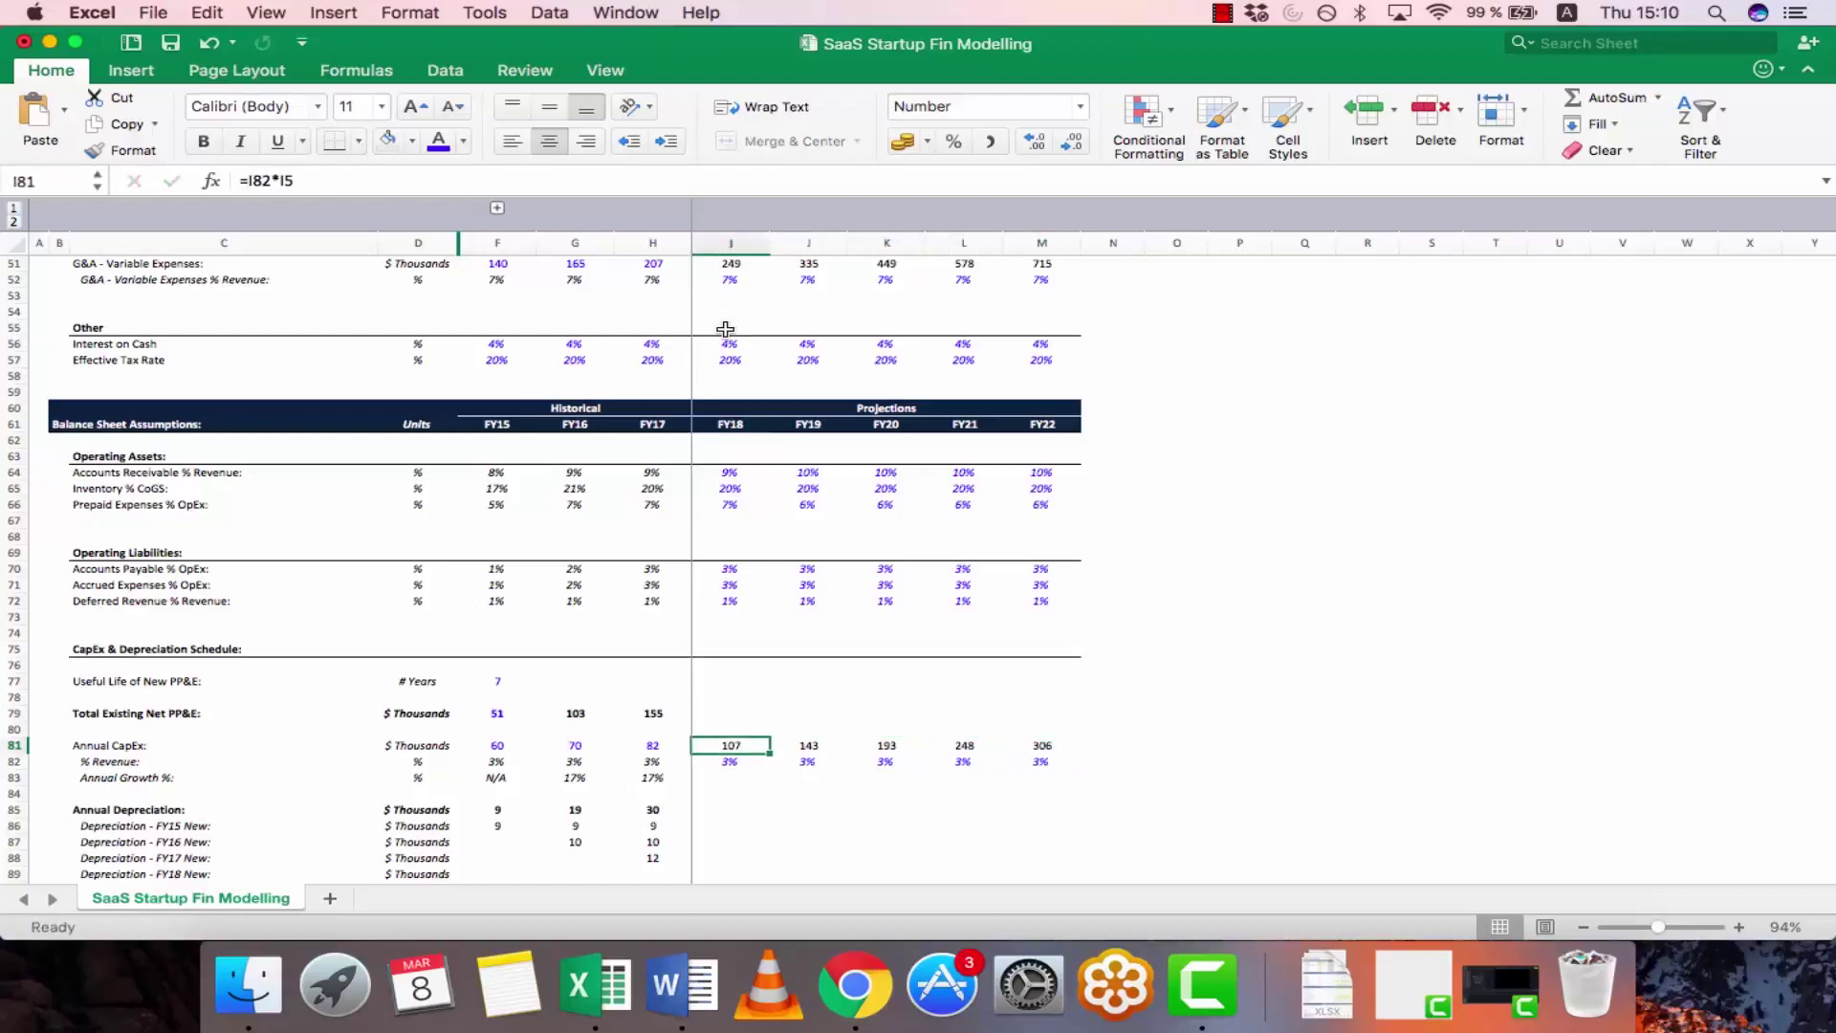
- Copy the FY17 CapEx annual growth formula in H83 across FY18 through FY22
{"action": "key", "text": "Down"}
{"action": "key", "text": "Down"}
{"action": "key", "text": "Left"}
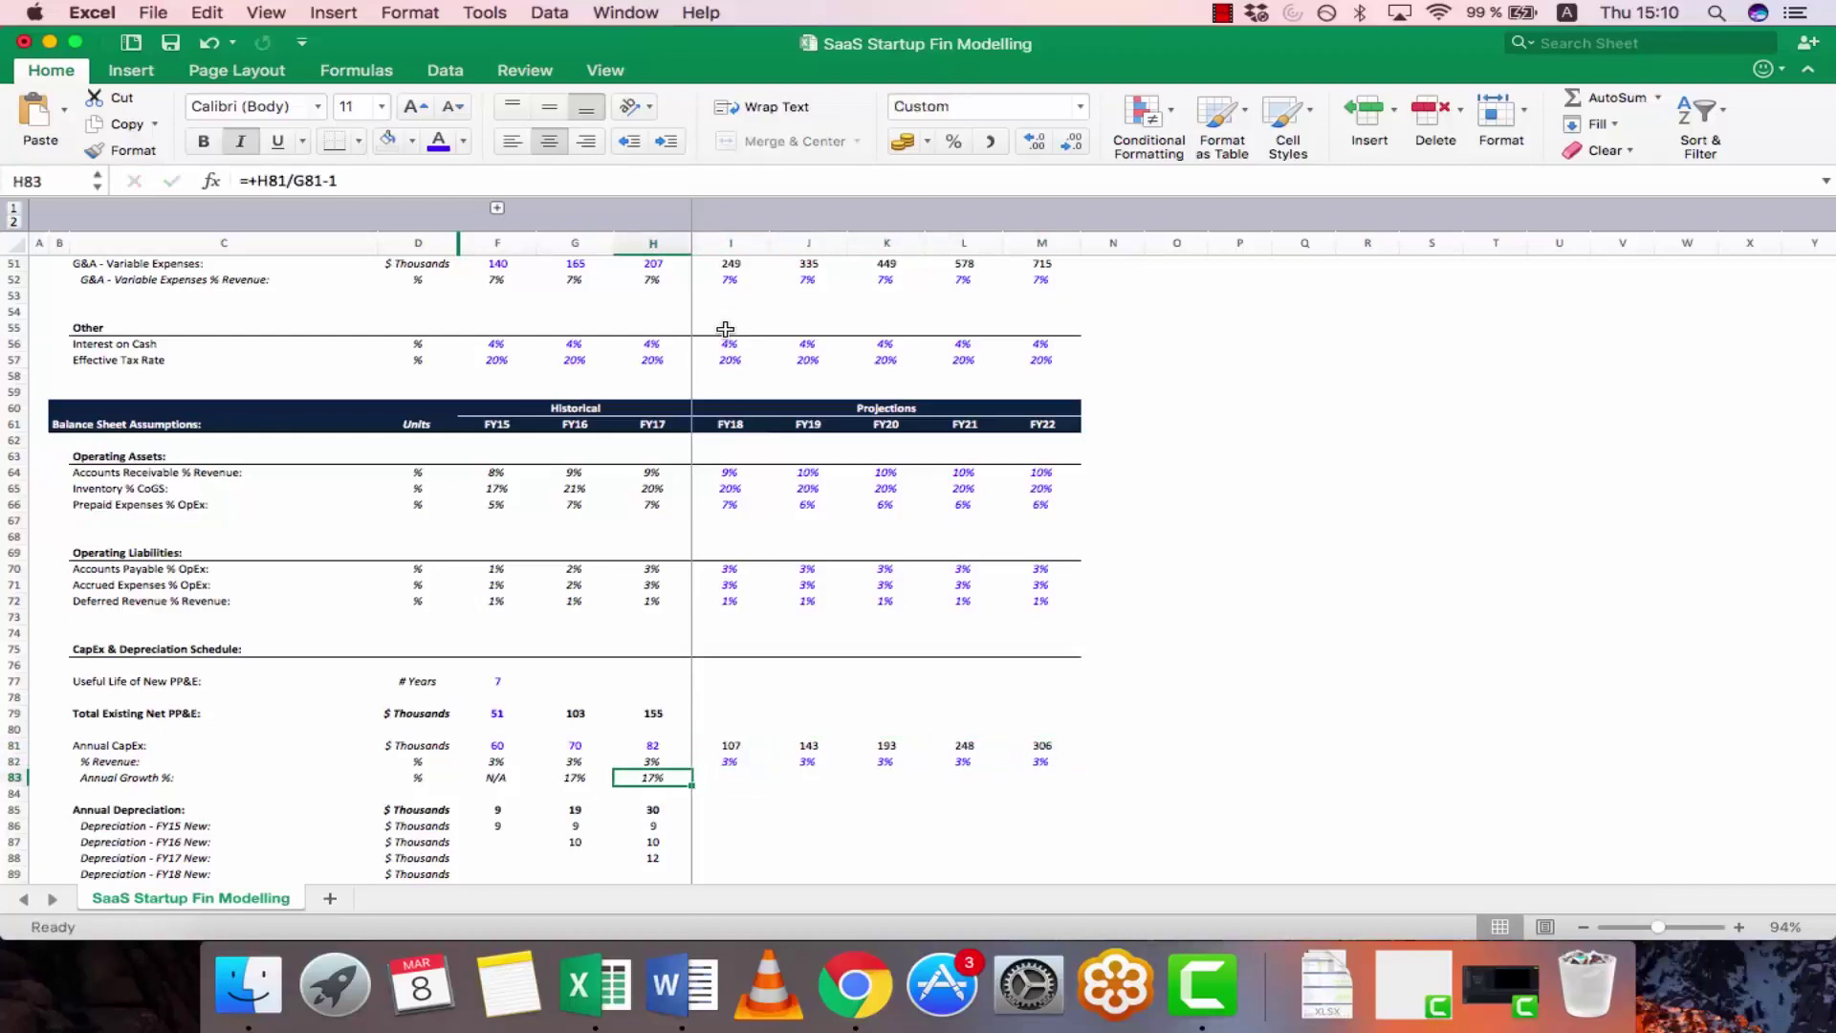
{"action": "key", "text": "super+c"}
{"action": "key", "text": "shift+Right"}
{"action": "key", "text": "shift+Right"}
{"action": "key", "text": "shift+Right"}
{"action": "key", "text": "shift+Right"}
{"action": "key", "text": "shift+Right"}
{"action": "key", "text": "super+v"}
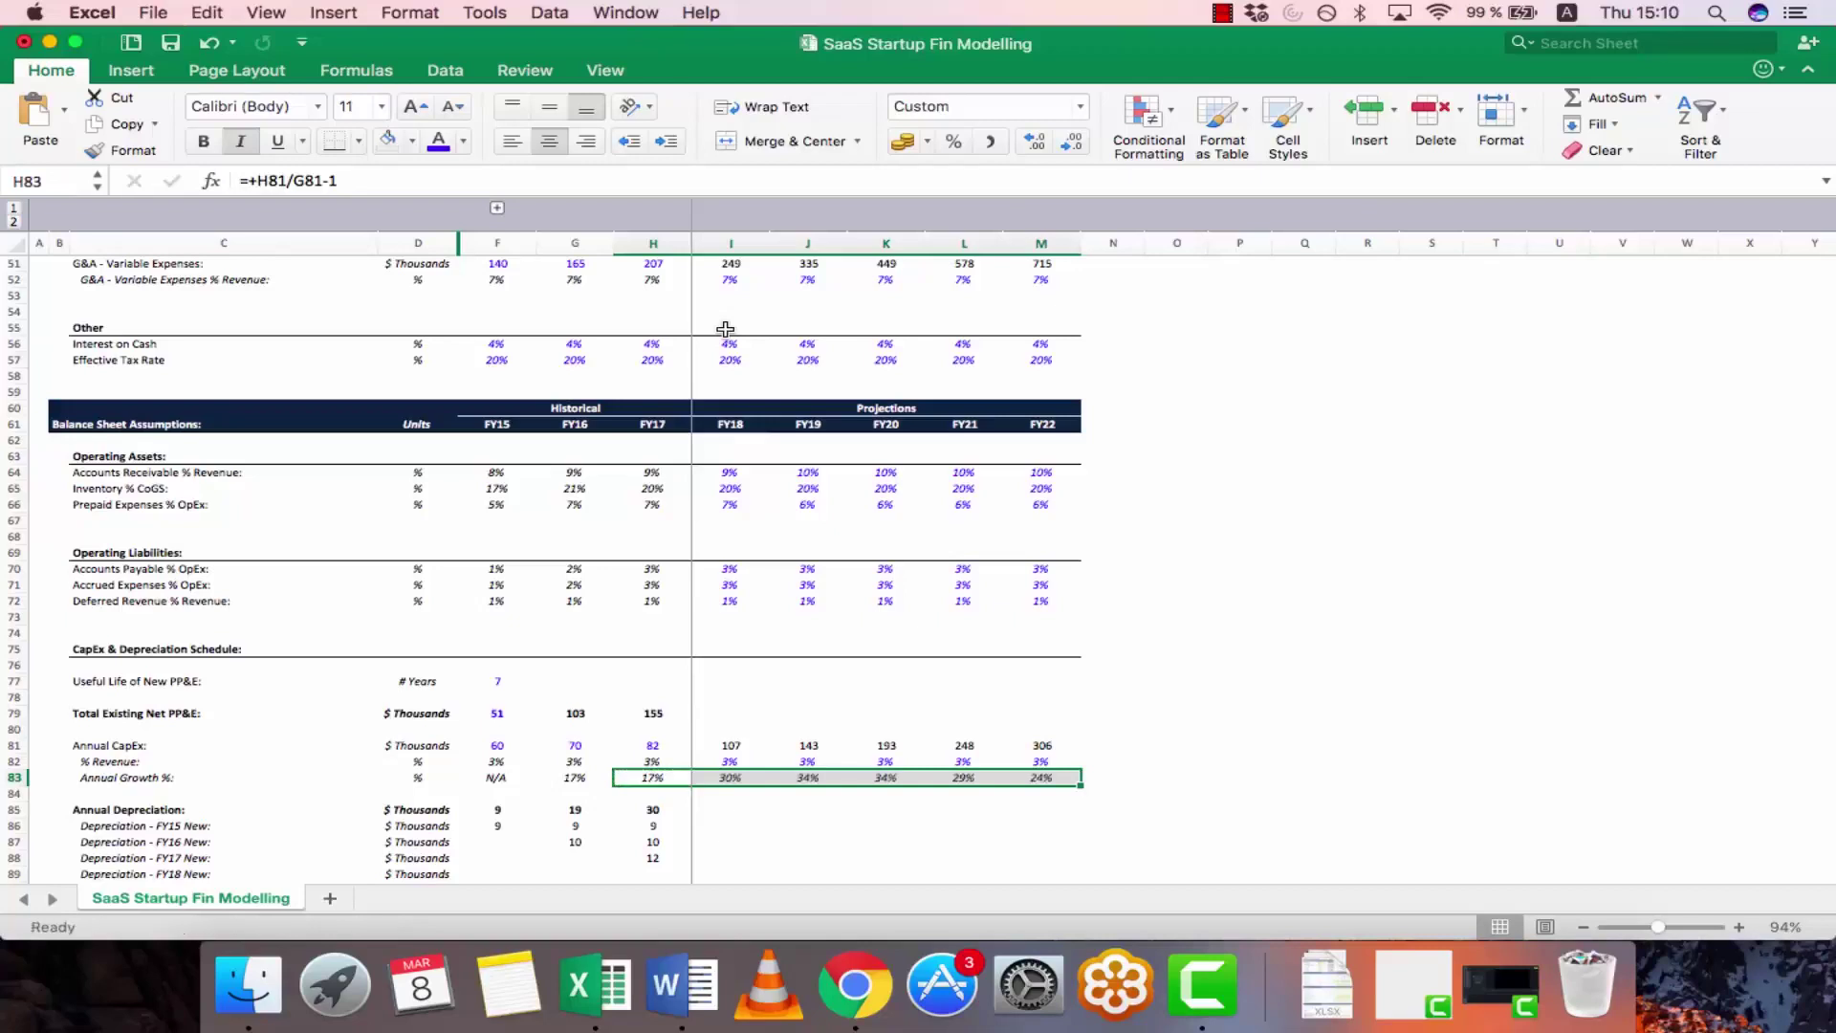
- Check the copied CapEx annual growth formulas in row 83 from FY18 through FY22
{"action": "key", "text": "shift+Left"}
{"action": "key", "text": "shift+Left"}
{"action": "key", "text": "shift+Left"}
{"action": "key", "text": "shift+Left"}
{"action": "key", "text": "shift+Left"}
{"action": "key", "text": "Right"}
{"action": "key", "text": "Right"}
{"action": "key", "text": "Right"}
{"action": "key", "text": "Right"}
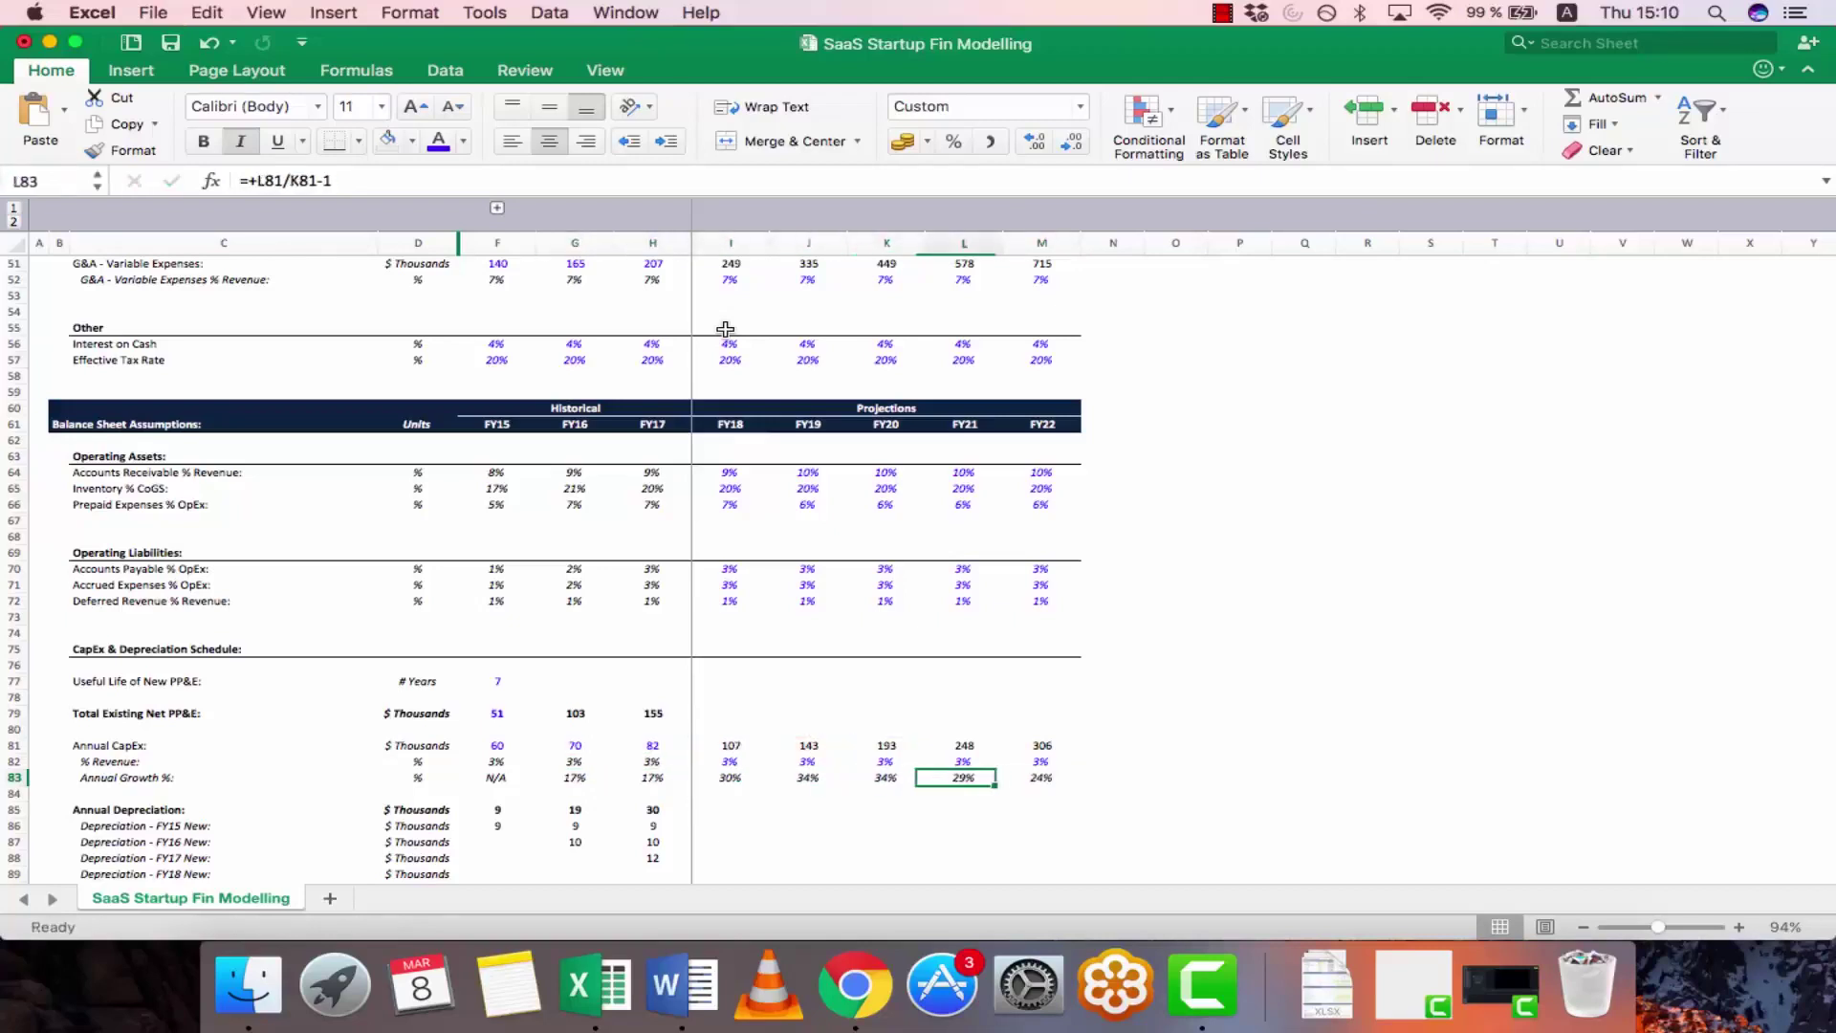
{"action": "key", "text": "F2"}
{"action": "key", "text": "Tab"}
- With FY18 depreciation cells I86:I89 selected, enter =TRANSPOSE(F81:I81)/F77 to divide each year's CapEx by the useful life
{"action": "scroll", "coordinate": [726, 329], "scroll_direction": "down", "scroll_amount": 3}
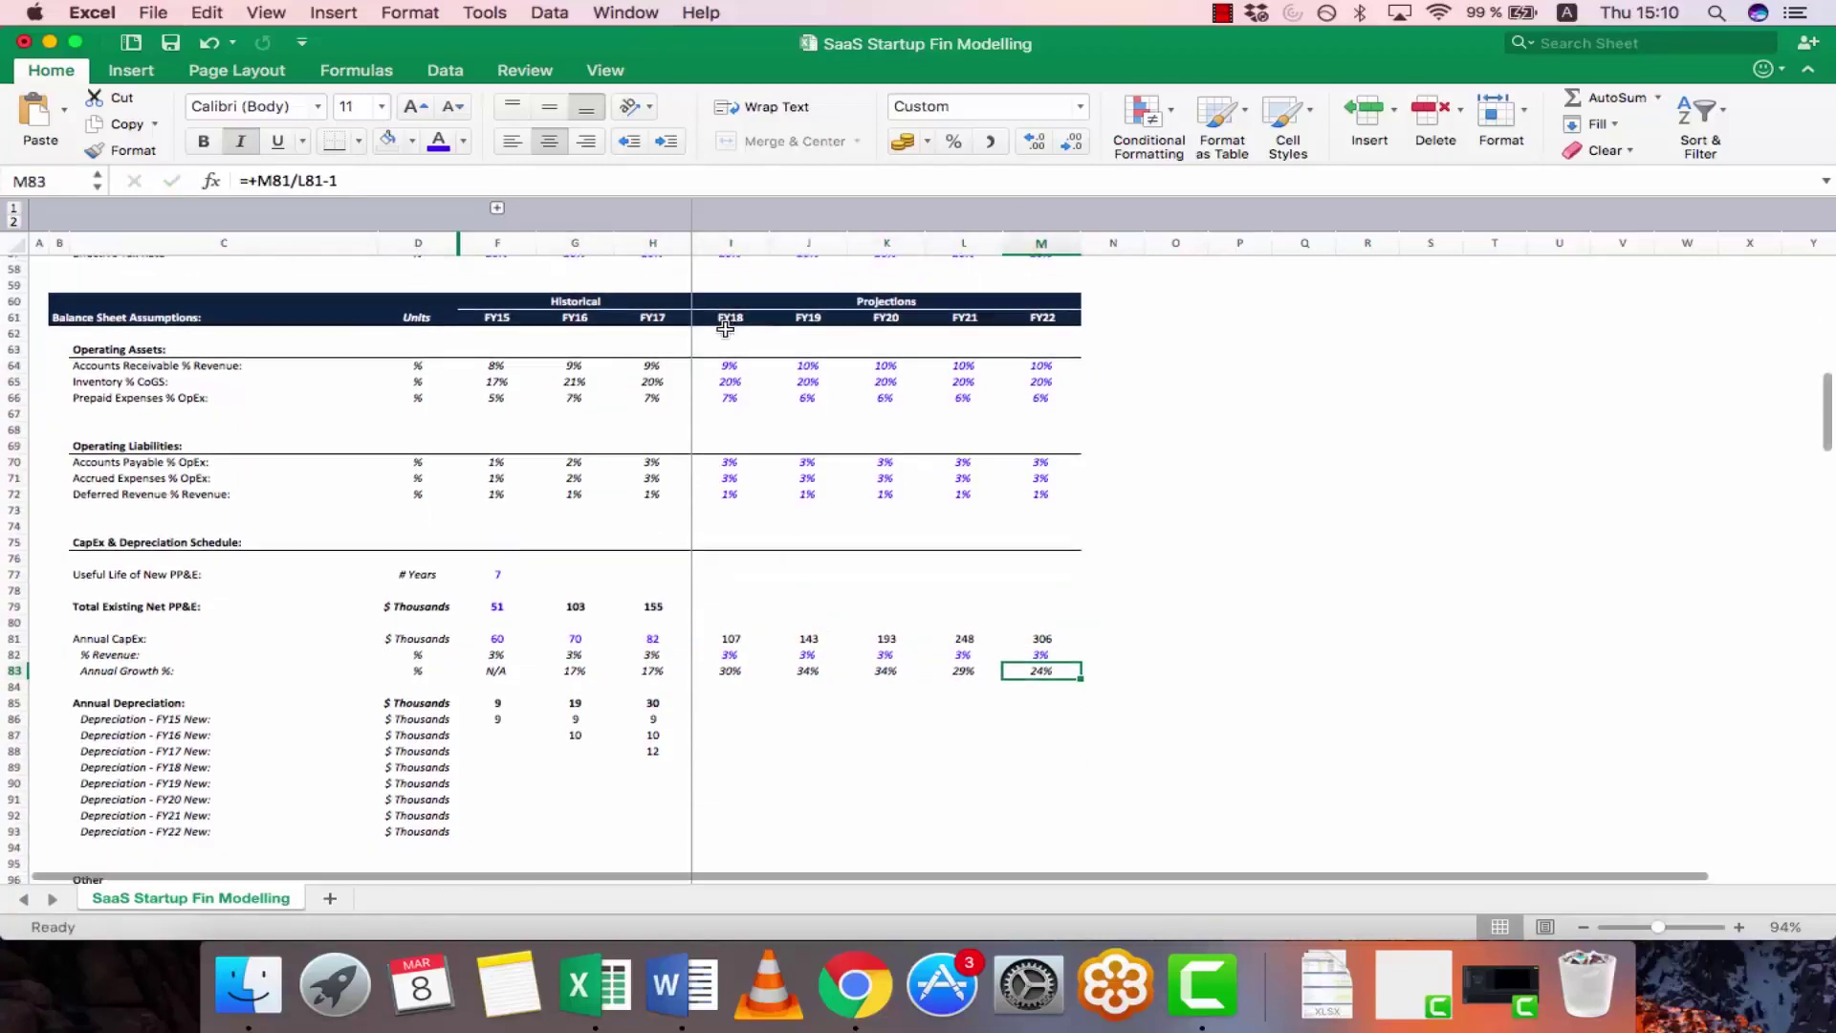
{"action": "key", "text": "Left"}
{"action": "key", "text": "Left"}
{"action": "key", "text": "Left"}
{"action": "key", "text": "Left"}
{"action": "key", "text": "Left"}
{"action": "key", "text": "Down"}
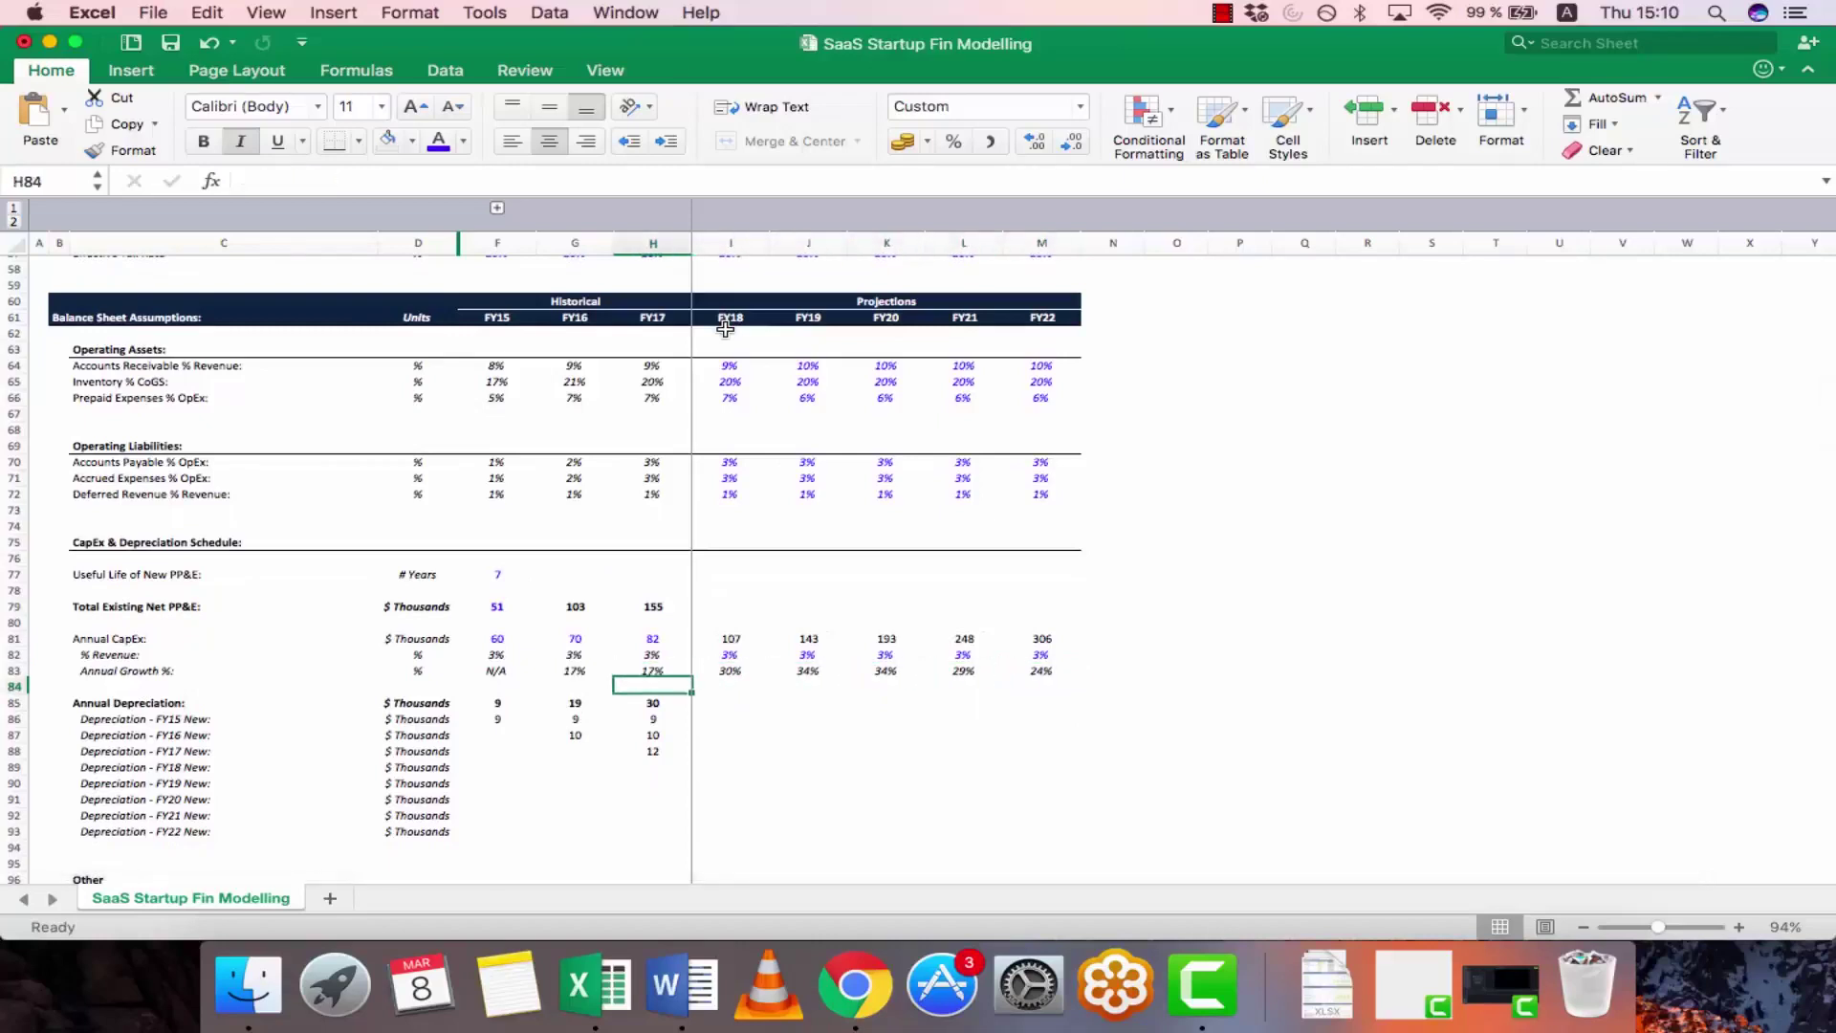
{"action": "key", "text": "Right"}
{"action": "key", "text": "Down"}
{"action": "key", "text": "Down"}
{"action": "key", "text": "shift+Down"}
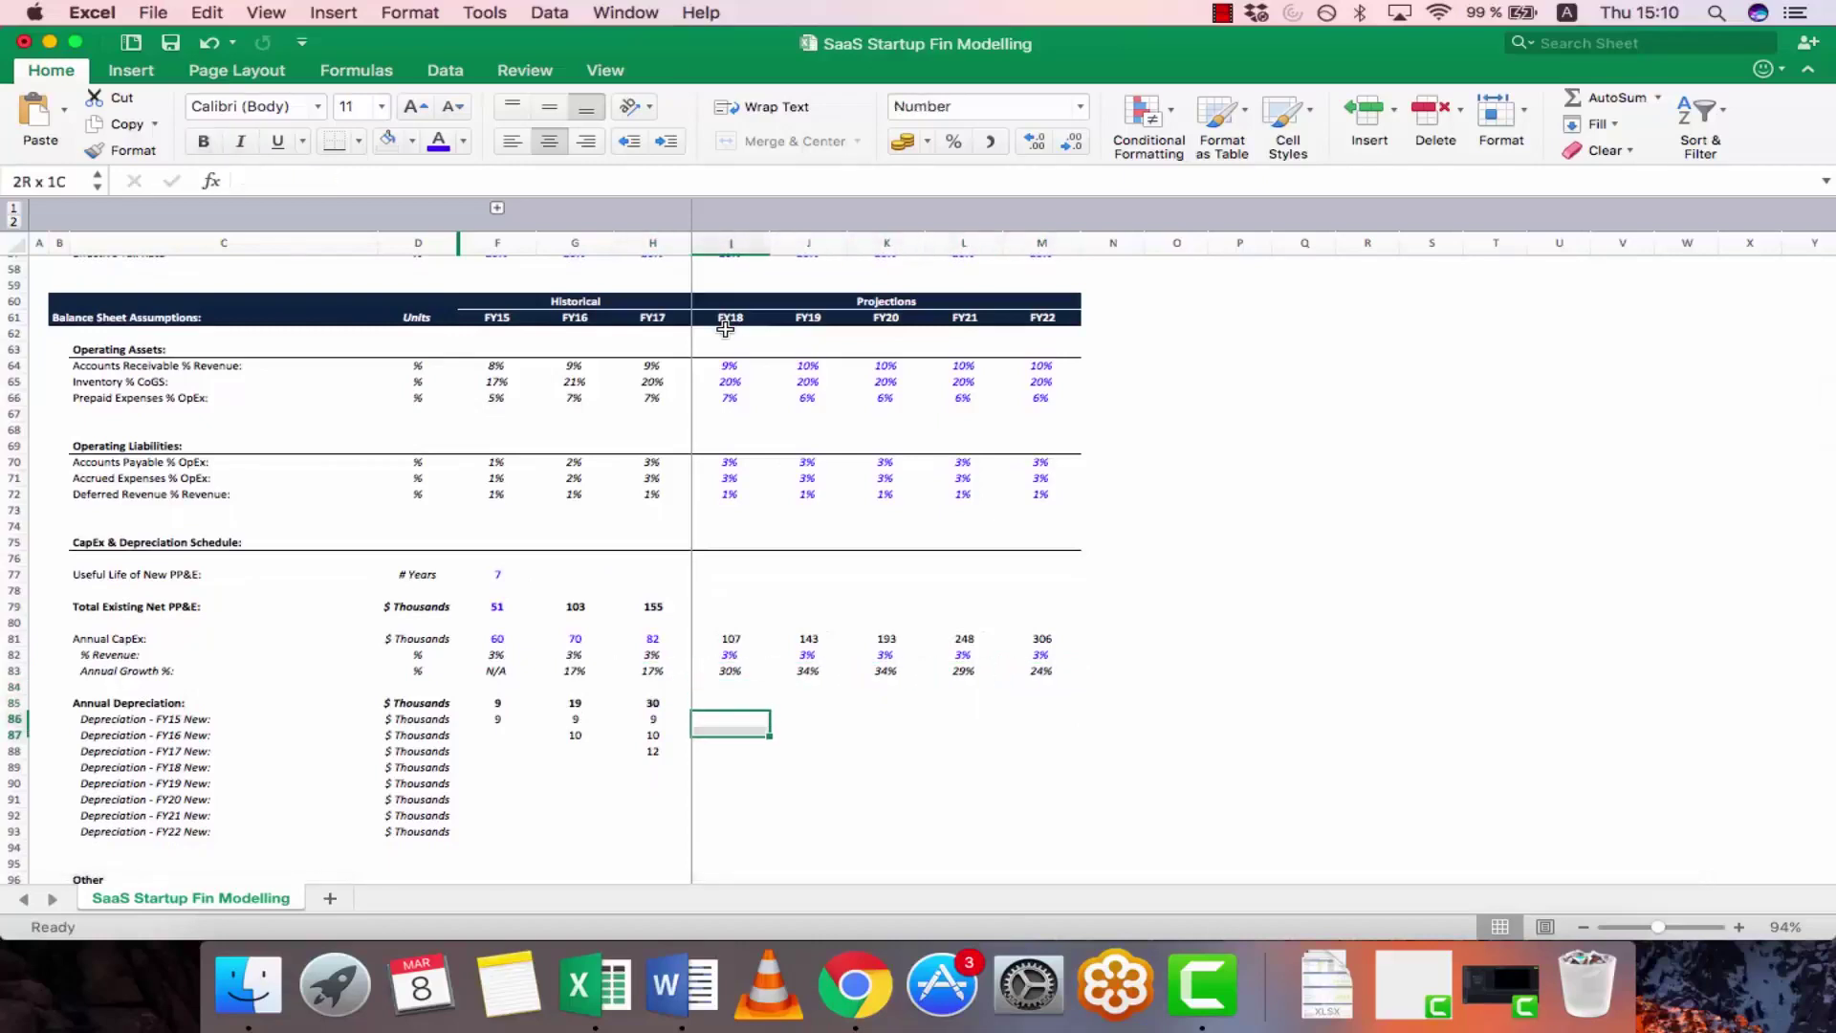
{"action": "key", "text": "shift+Down"}
{"action": "key", "text": "shift+Down"}
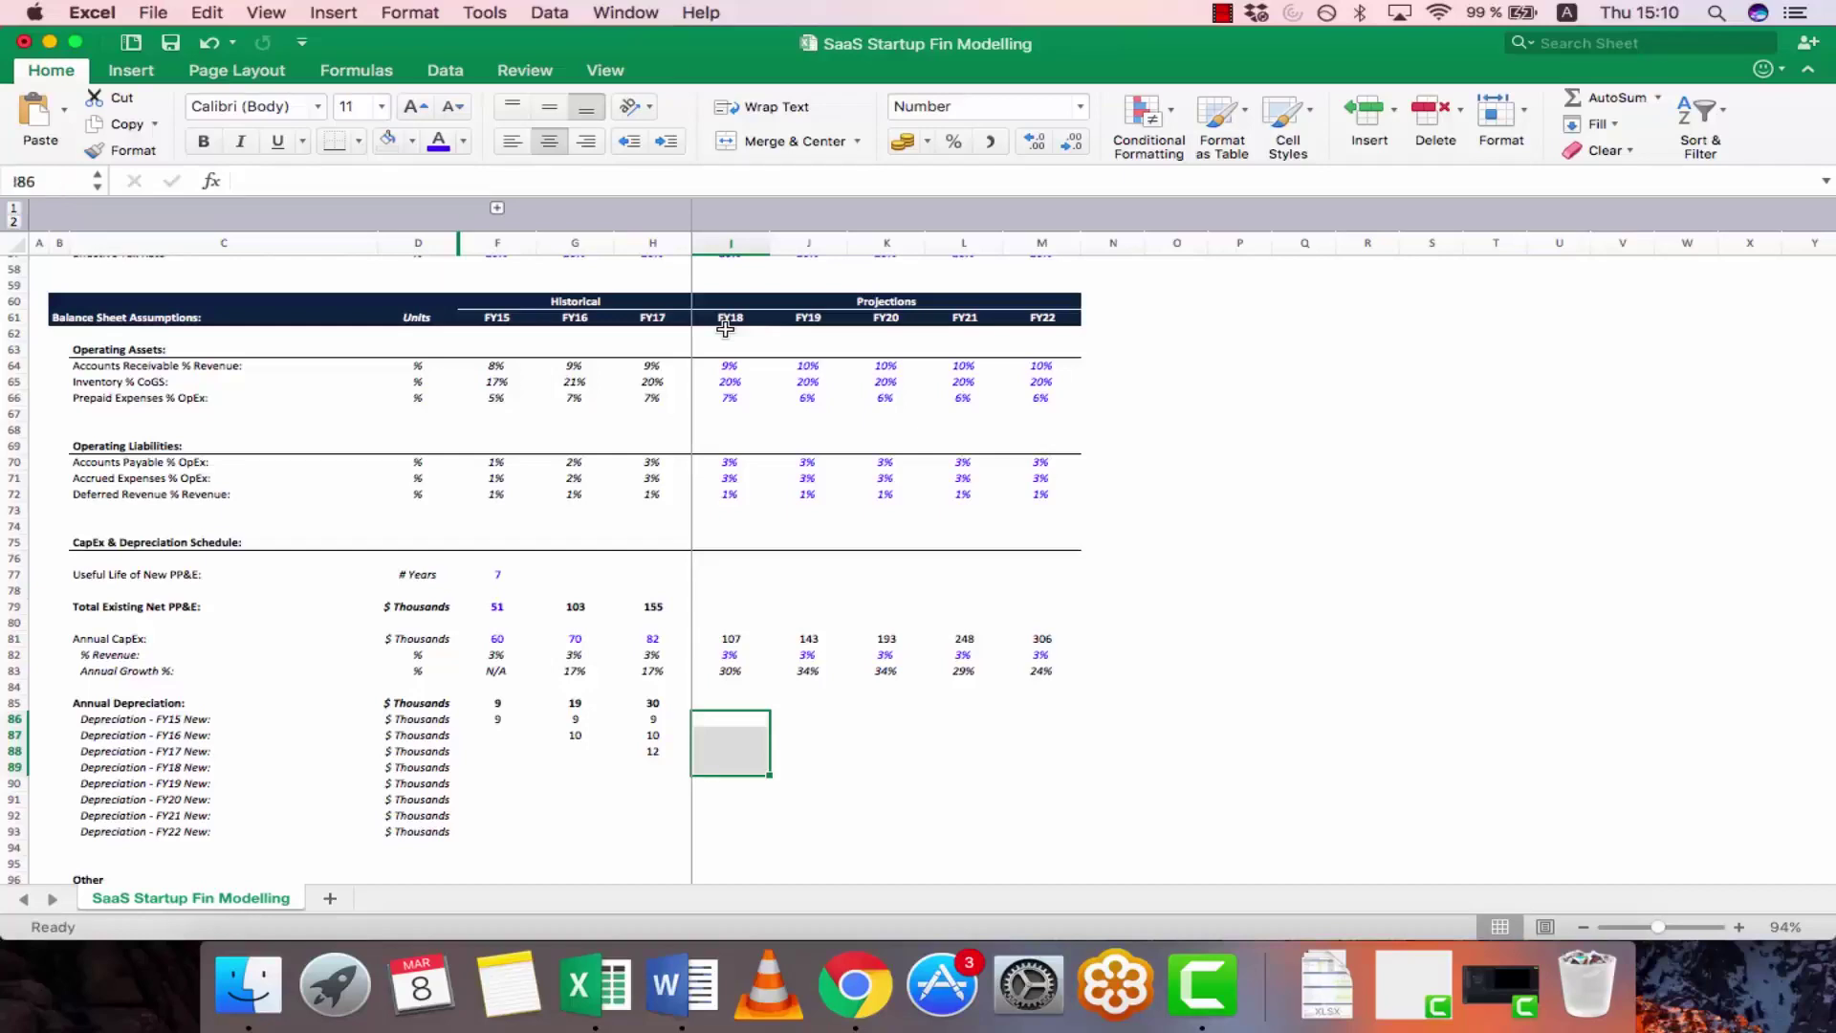
{"action": "type", "text": "=trans"}
{"action": "key", "text": "Tab"}
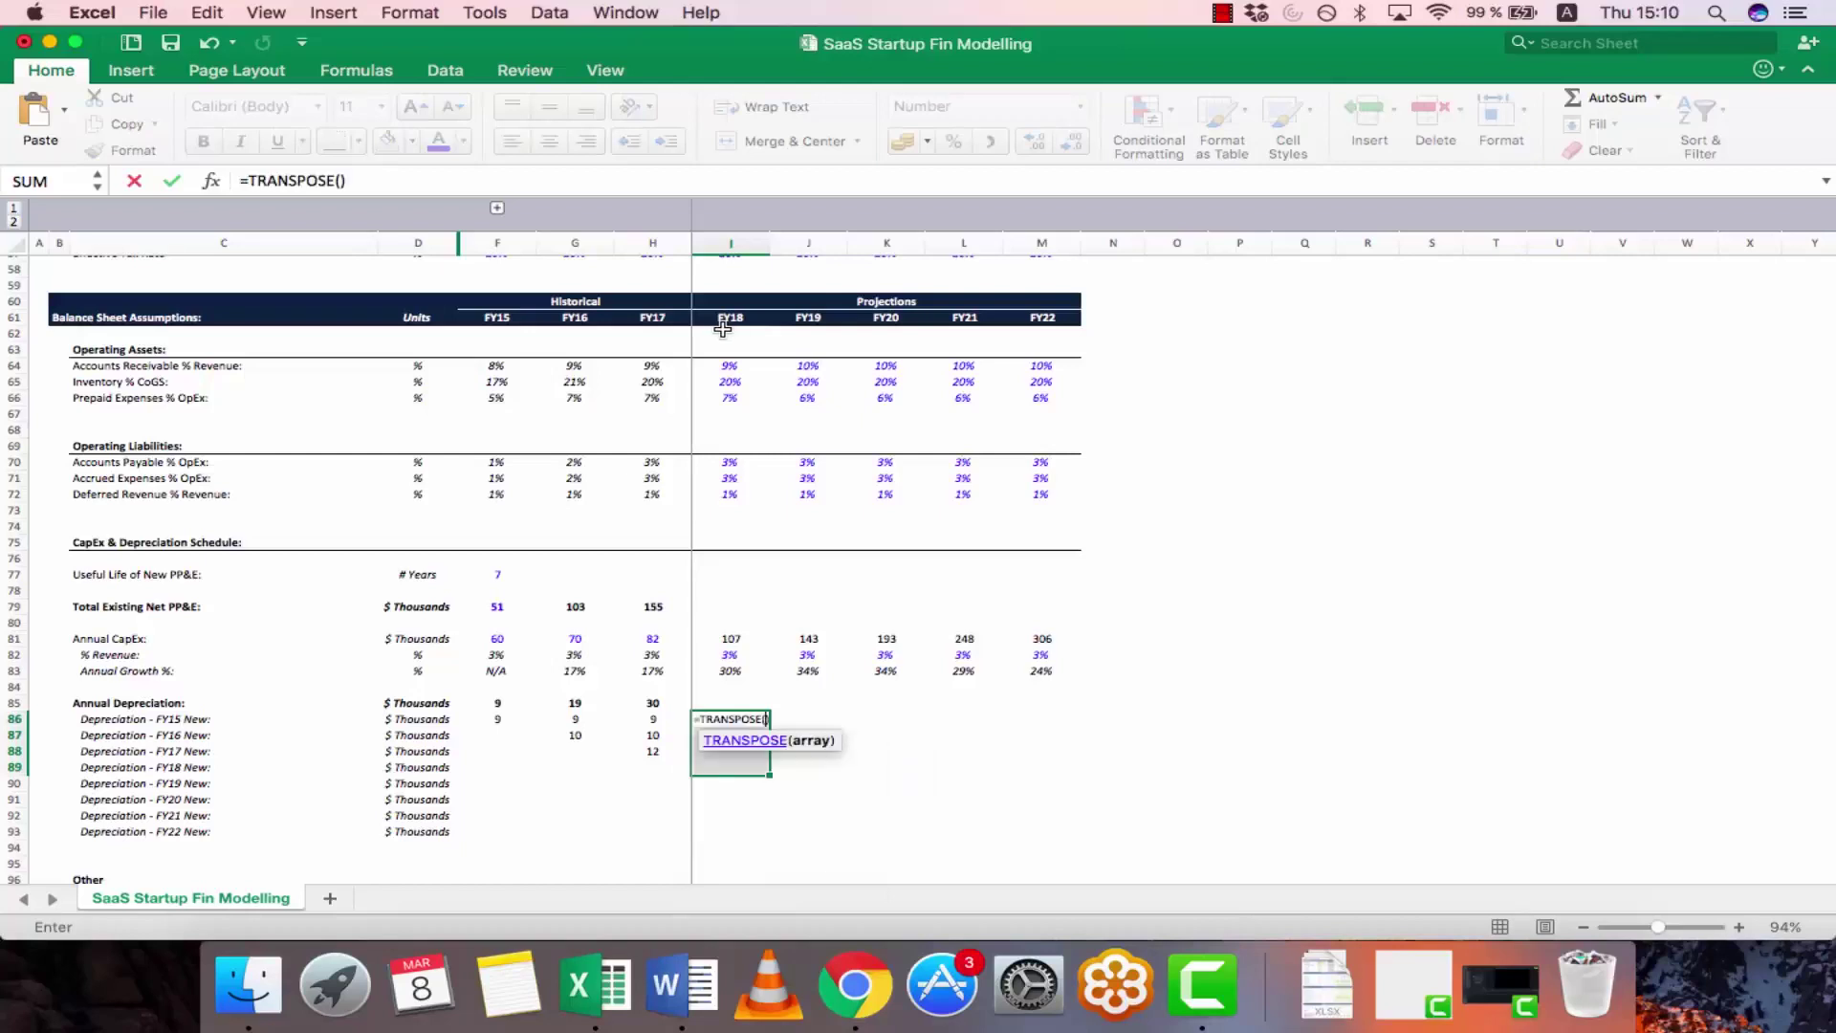
{"action": "left_click", "coordinate": [499, 636]}
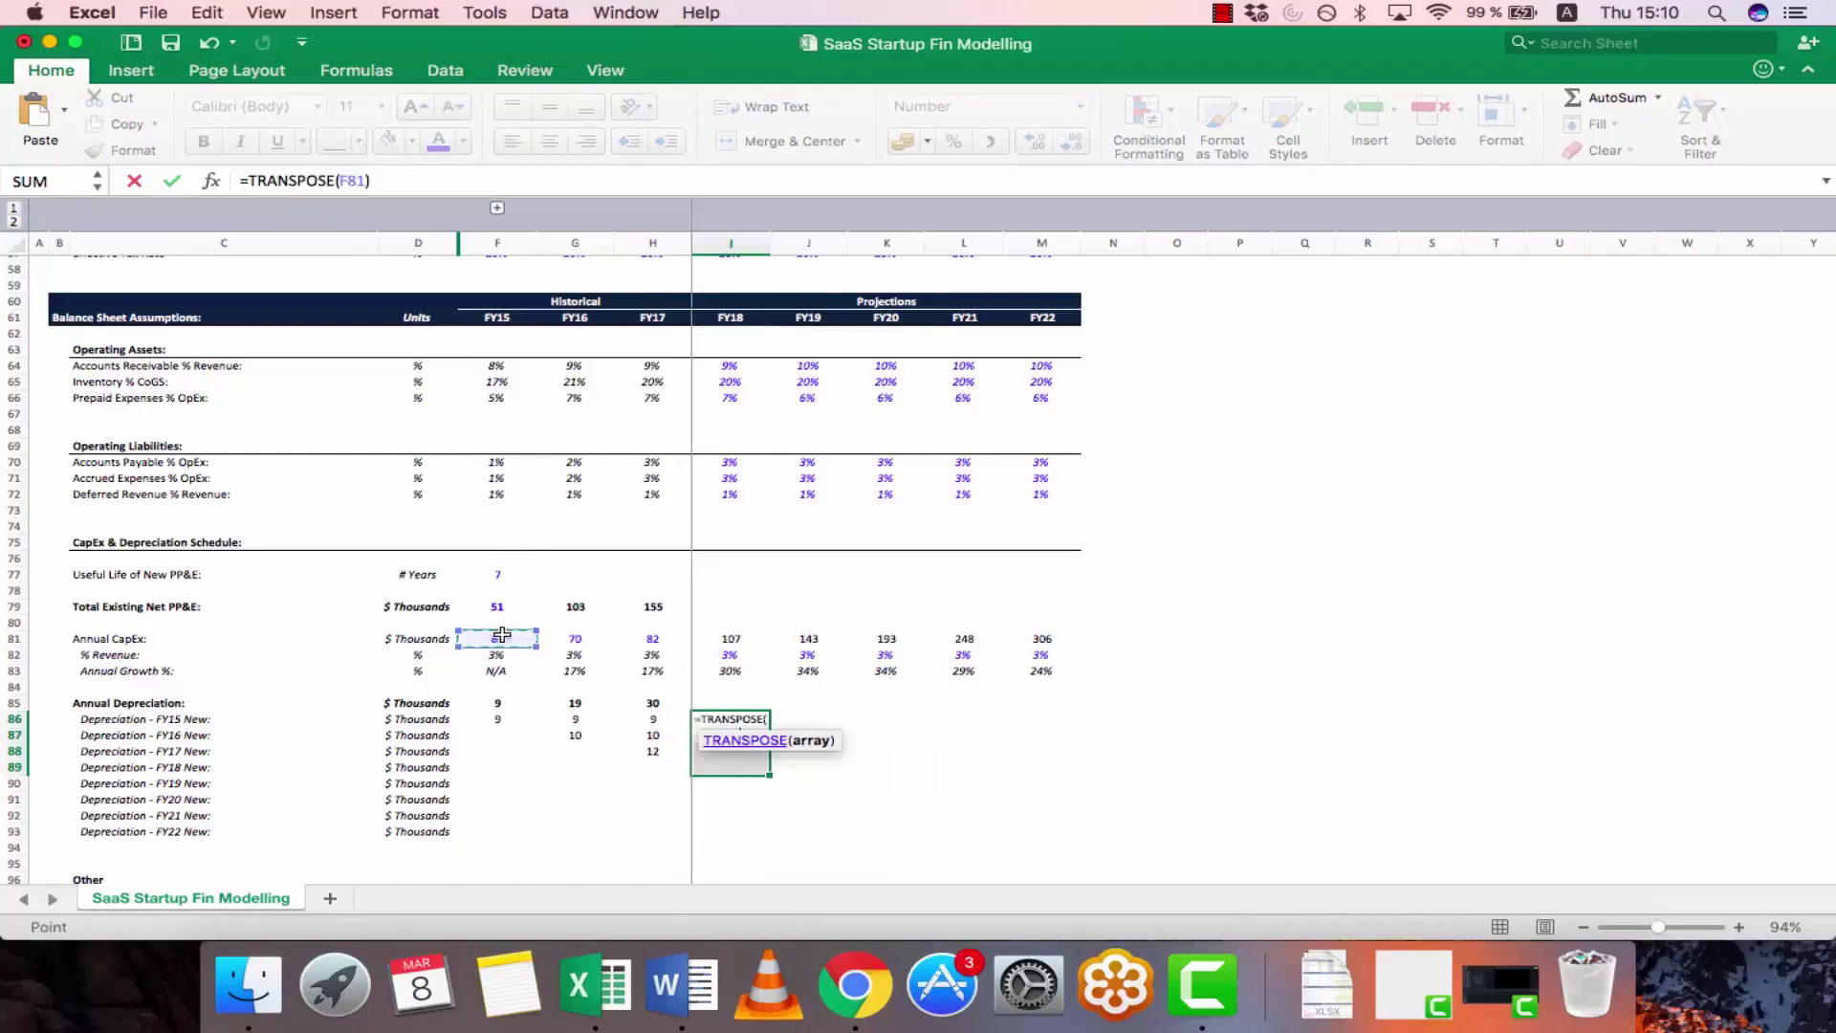
{"action": "left_click_drag", "start_coordinate": [502, 634], "coordinate": [718, 640]}
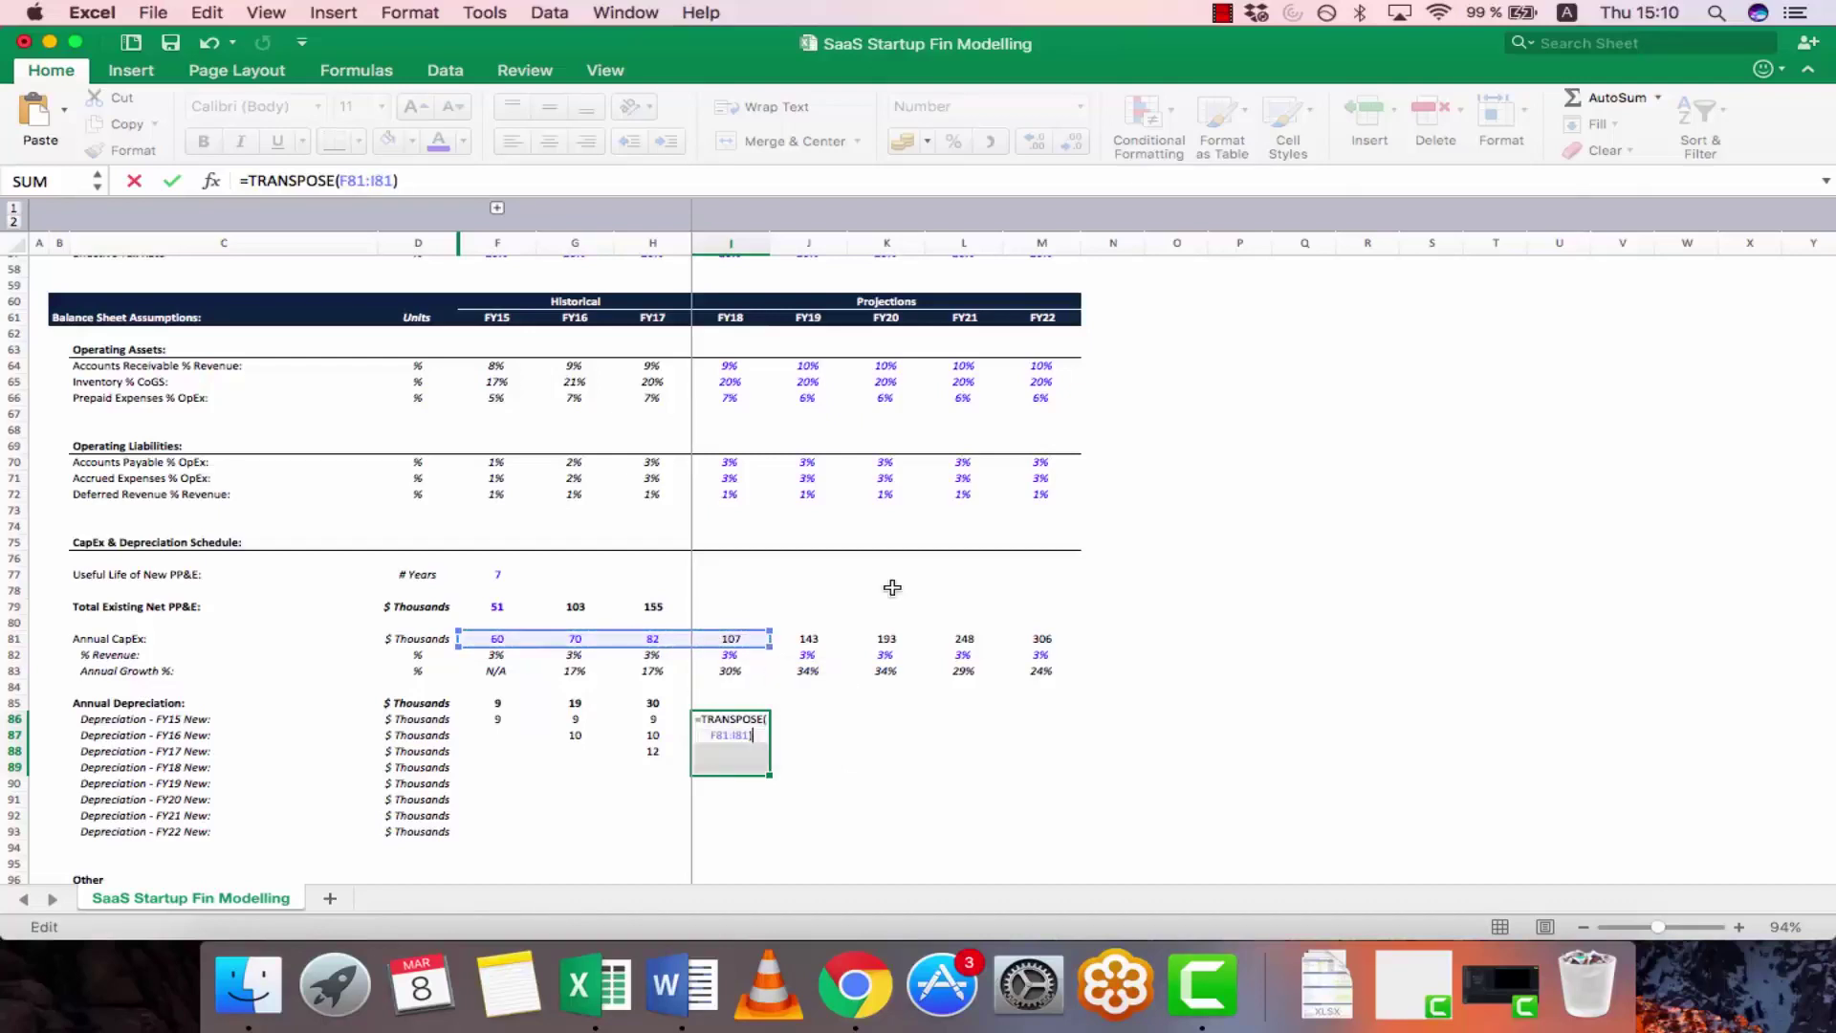
{"action": "type", "text": "/"}
{"action": "left_click", "coordinate": [495, 576]}
{"action": "key", "text": "Return"}
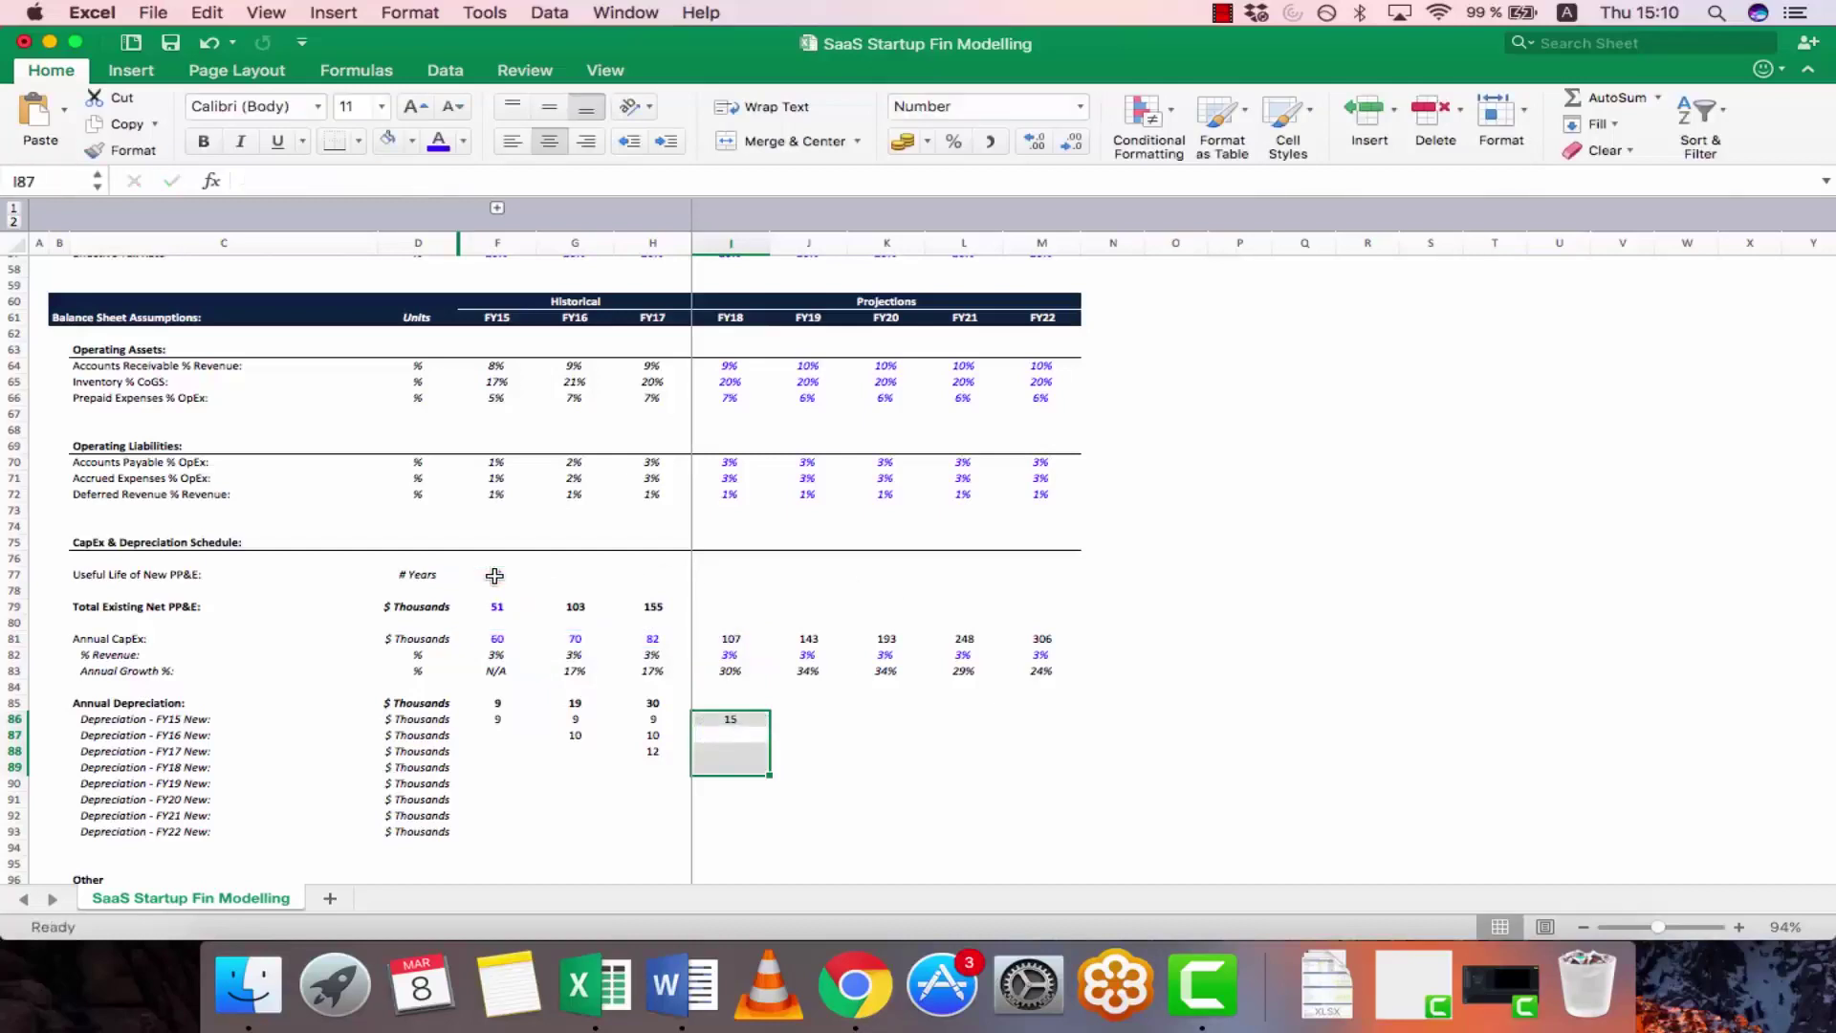
- Re-enter =TRANSPOSE(F81:I81)/F77 as an array formula across the FY18 depreciation cells I86:I89
{"action": "key", "text": "Up"}
{"action": "key", "text": "Down"}
{"action": "key", "text": "Up"}
{"action": "key", "text": "F2"}
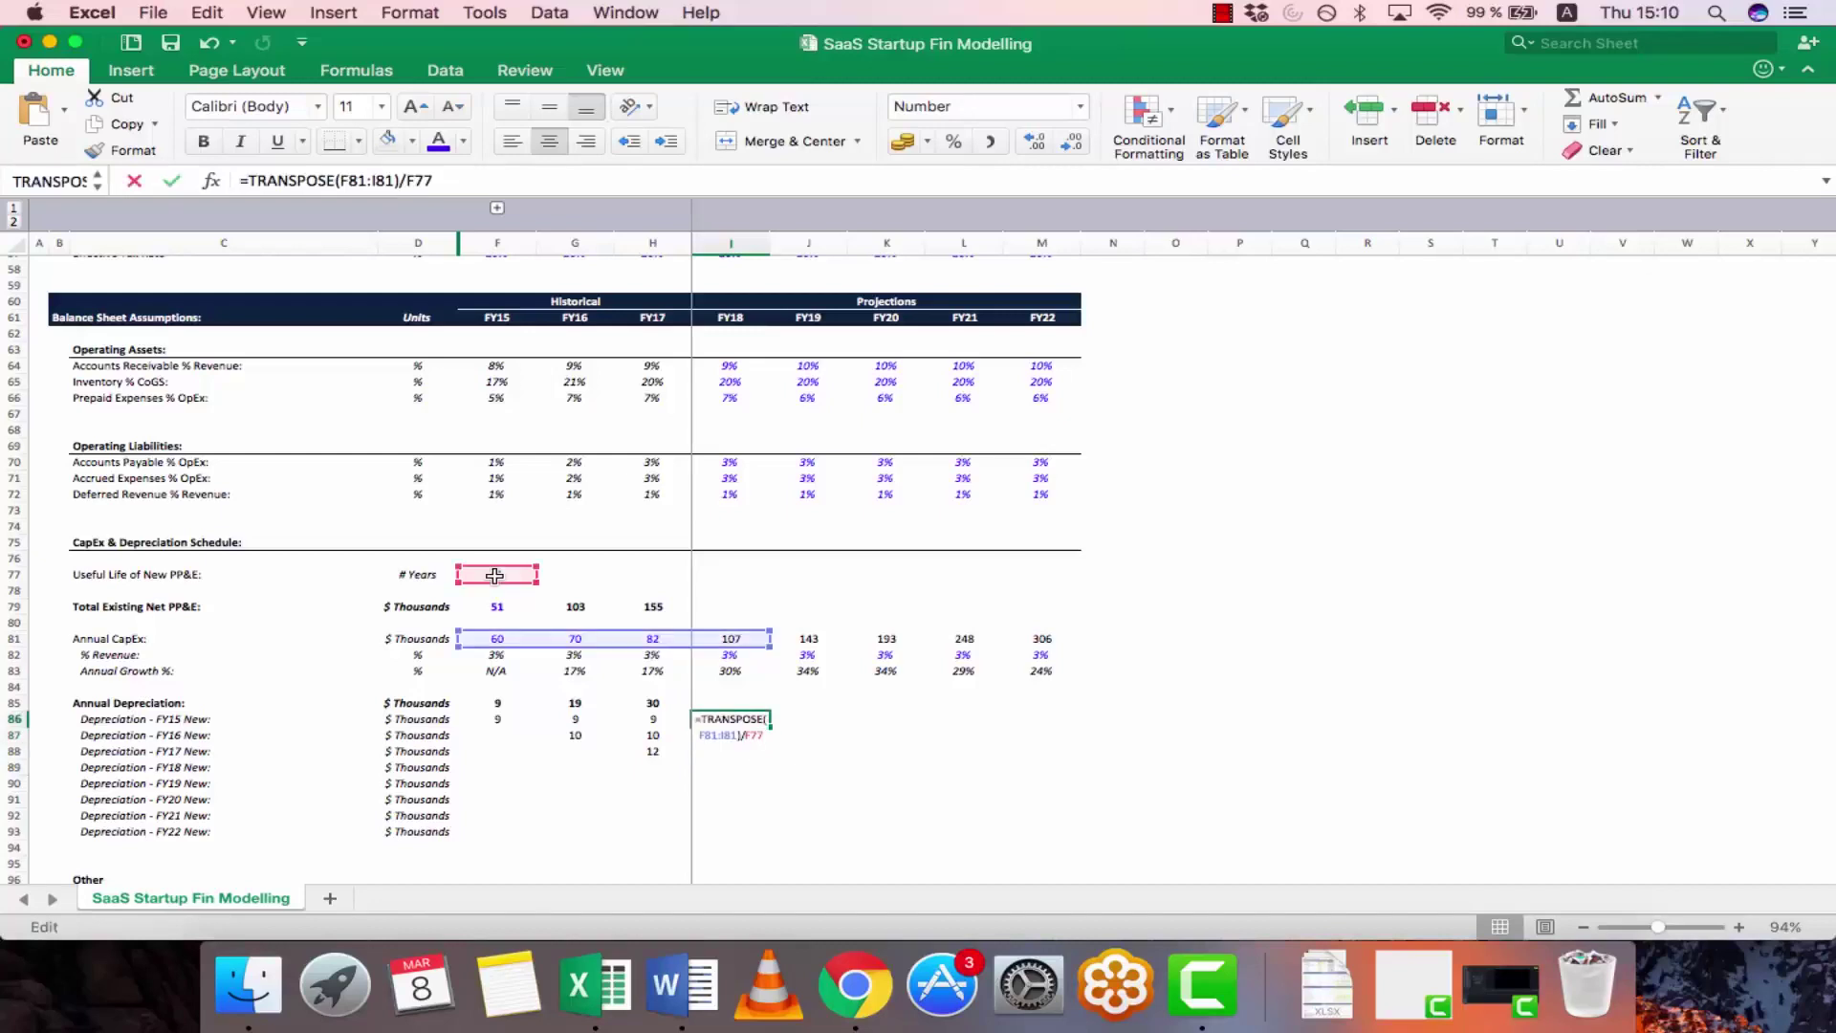
{"action": "key", "text": "Escape"}
{"action": "key", "text": "shift+Down"}
{"action": "key", "text": "shift+Down"}
{"action": "key", "text": "shift+Down"}
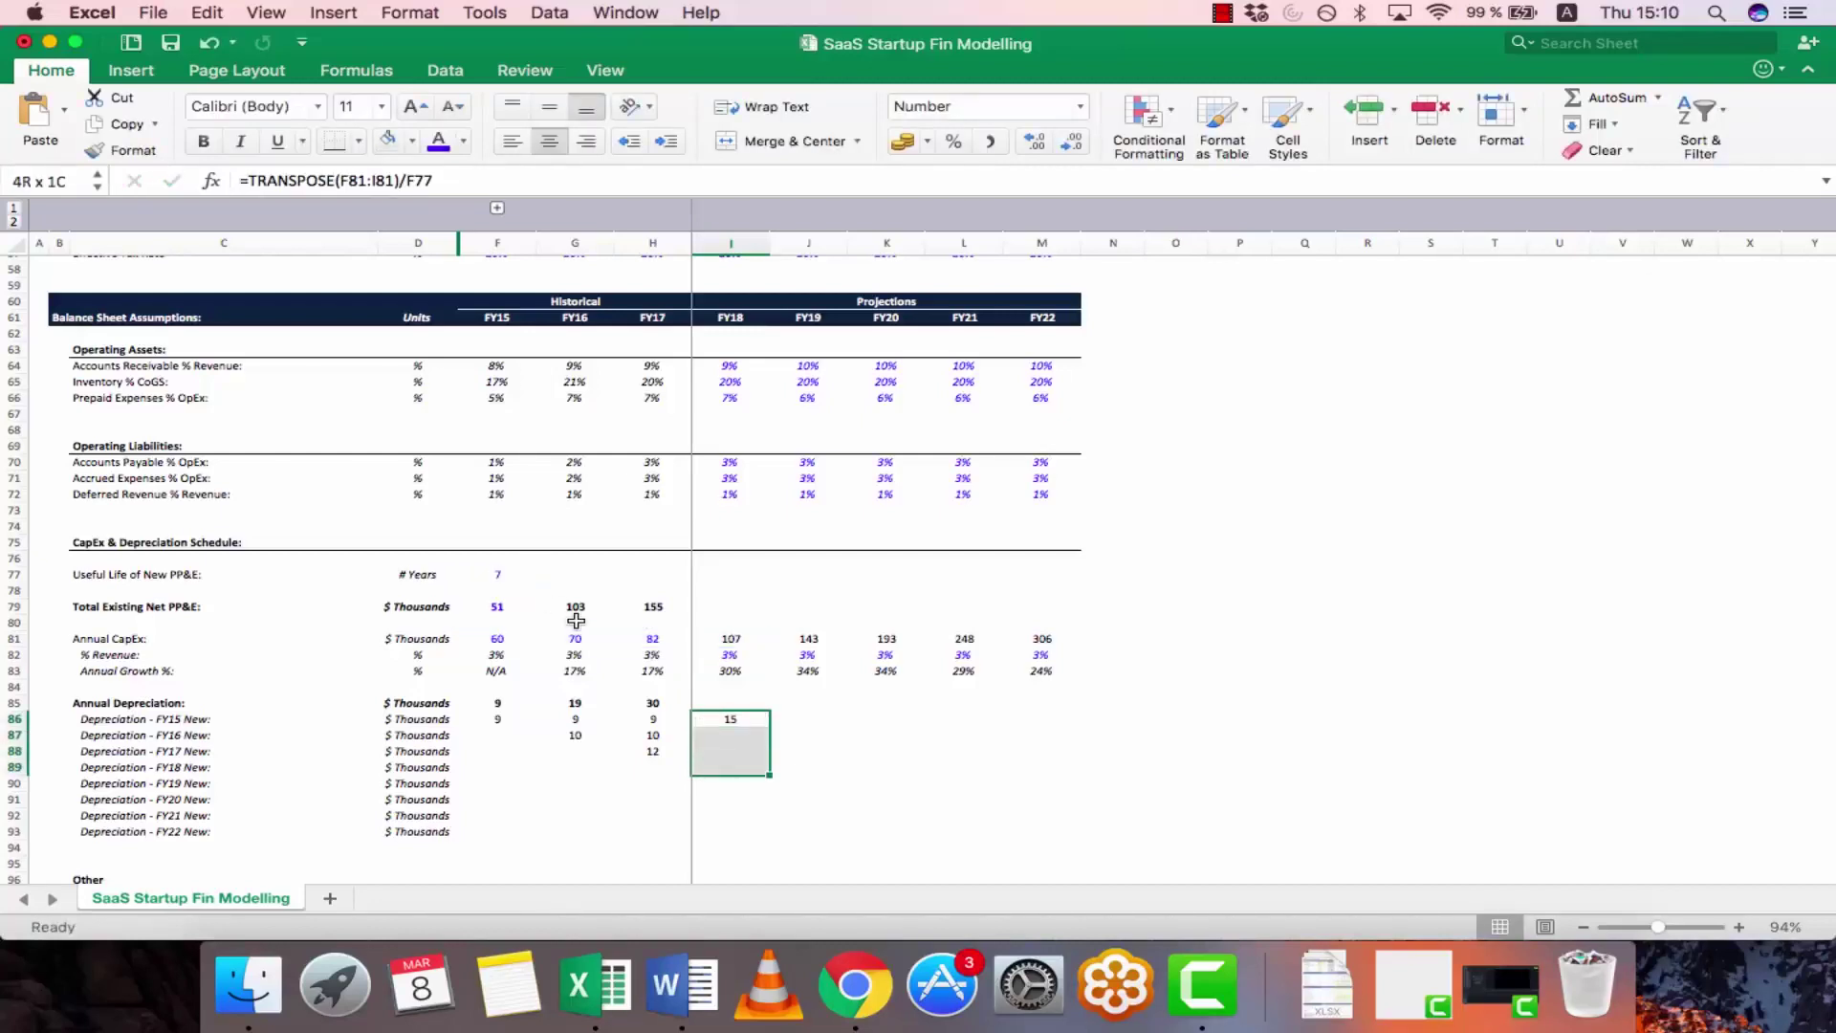
{"action": "key", "text": "F2"}
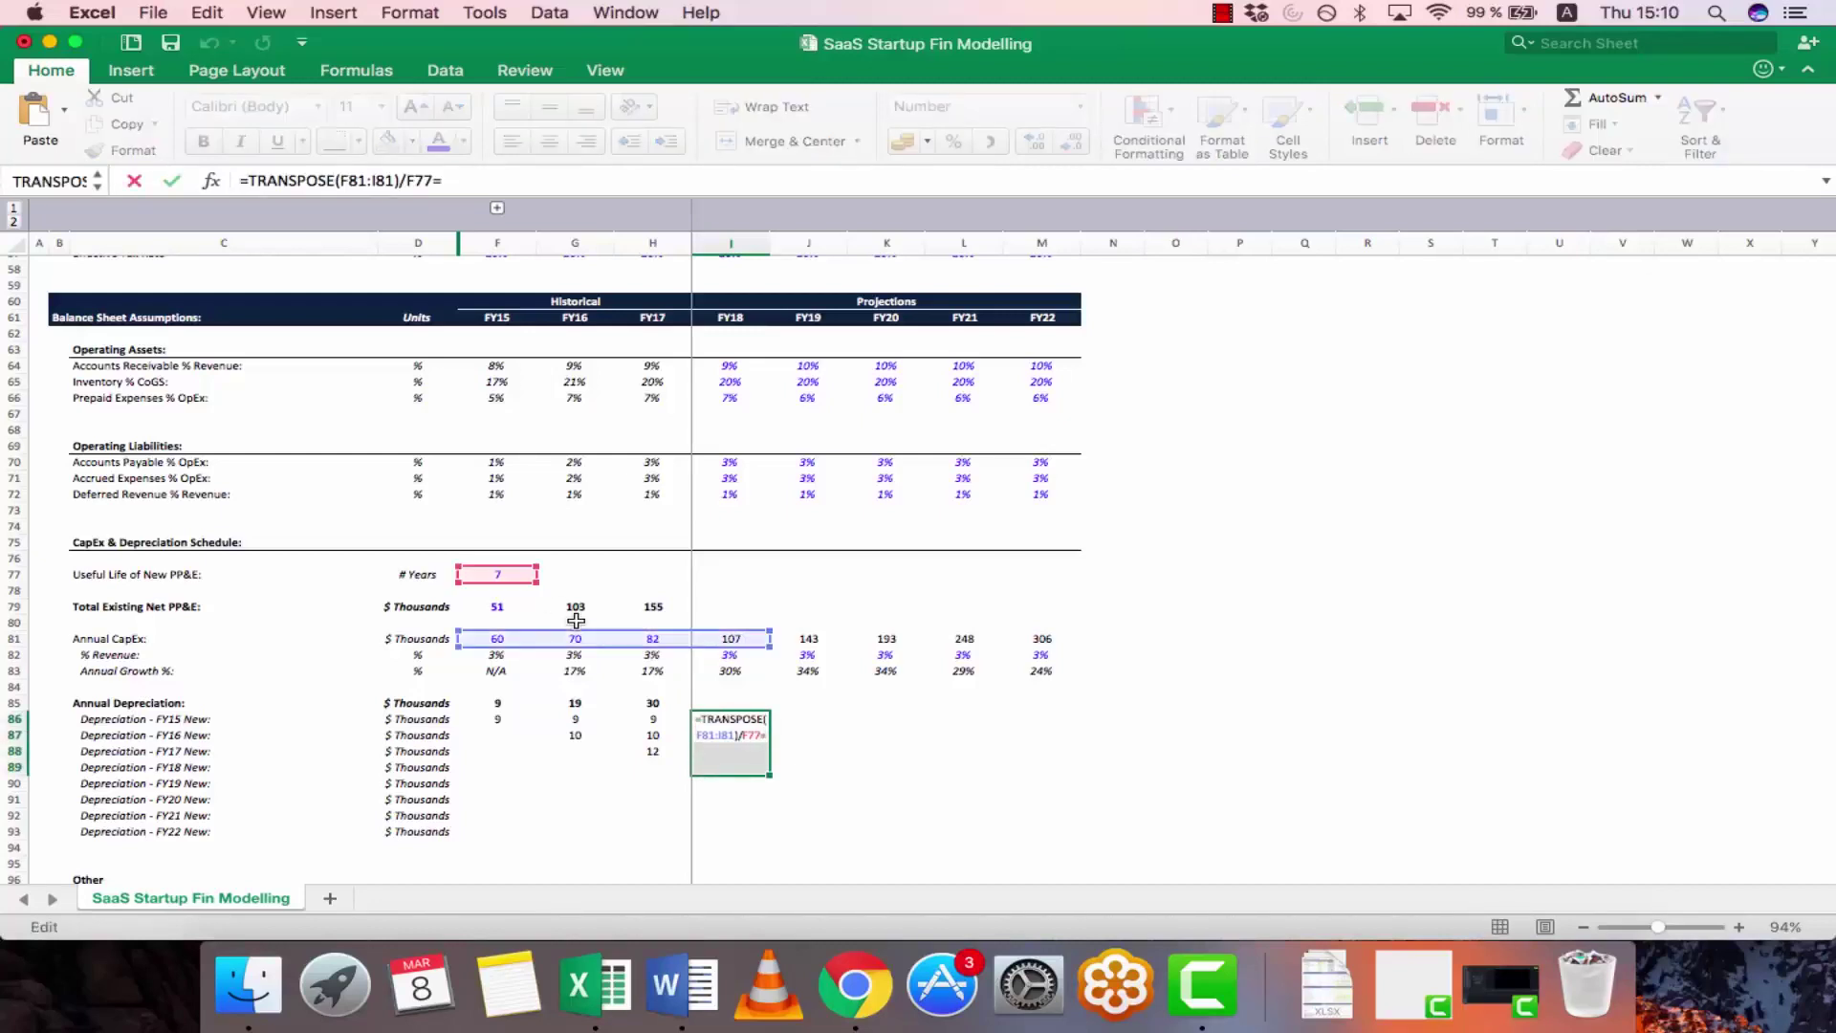
{"action": "key", "text": "BackSpace"}
{"action": "key", "text": "ctrl+shift+Return"}
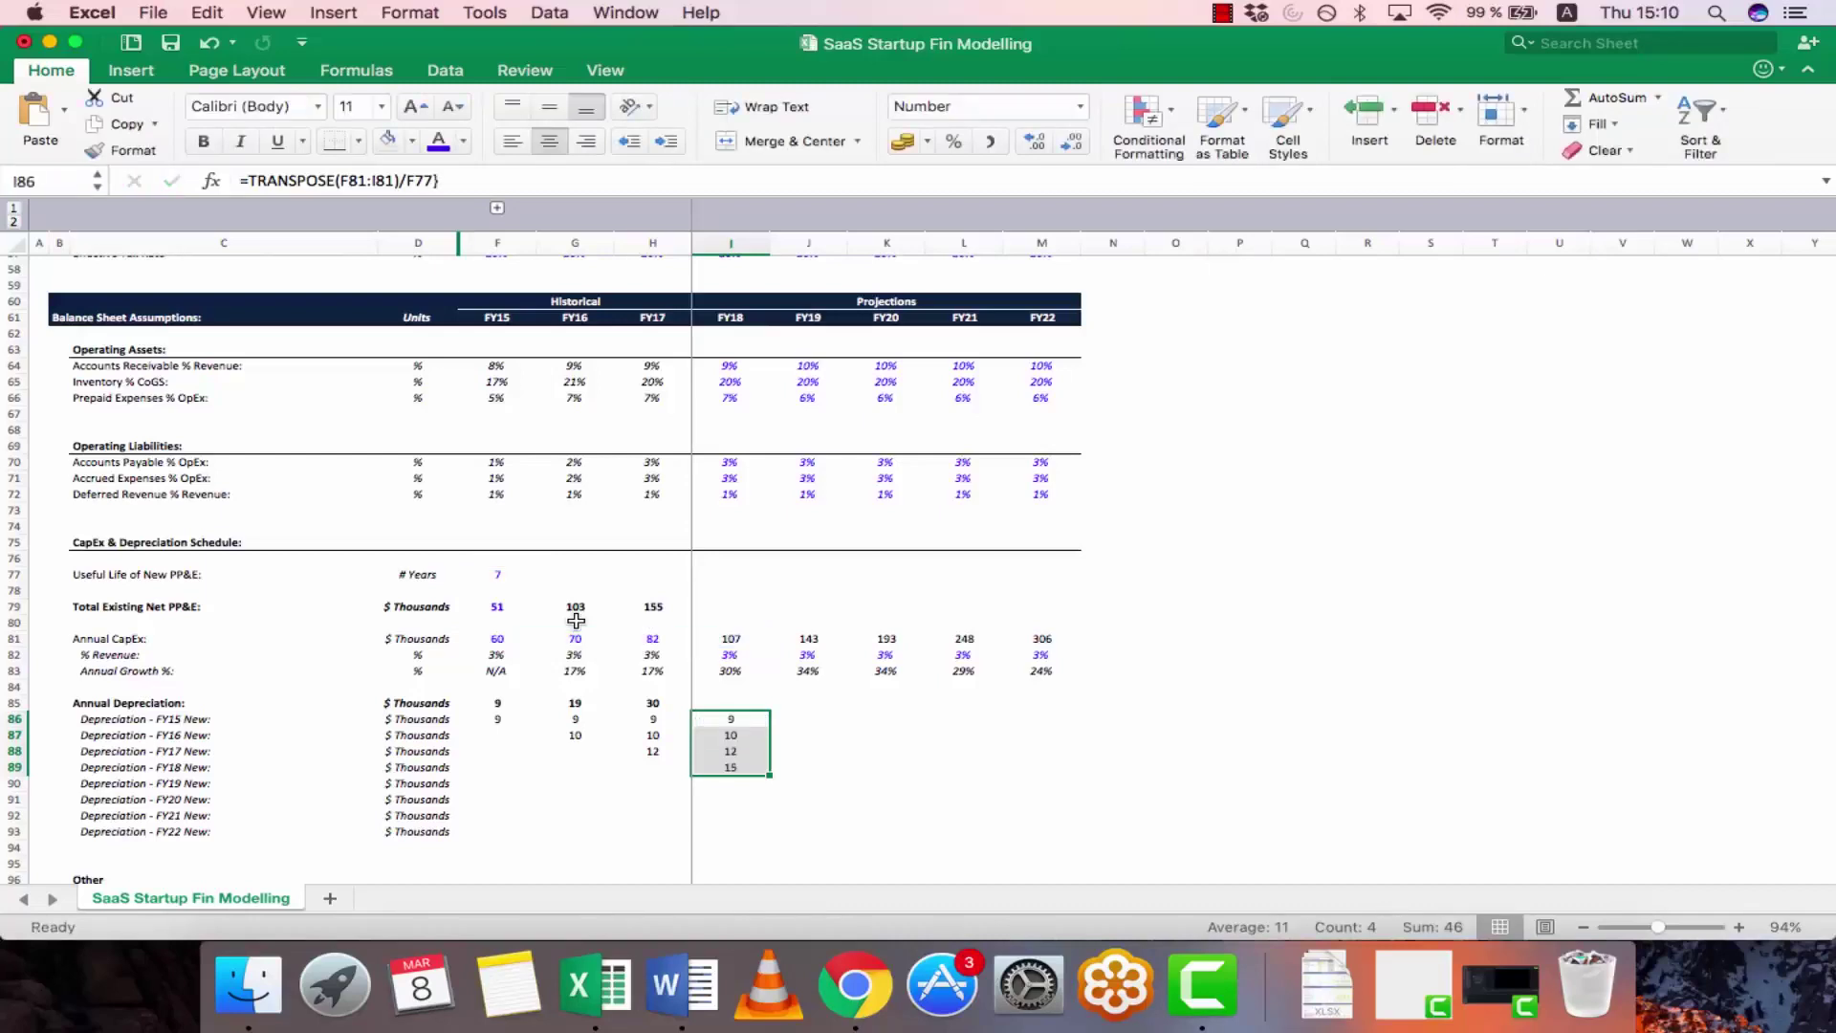
{"action": "key", "text": "F2"}
{"action": "key", "text": "Escape"}
{"action": "key", "text": "Down"}
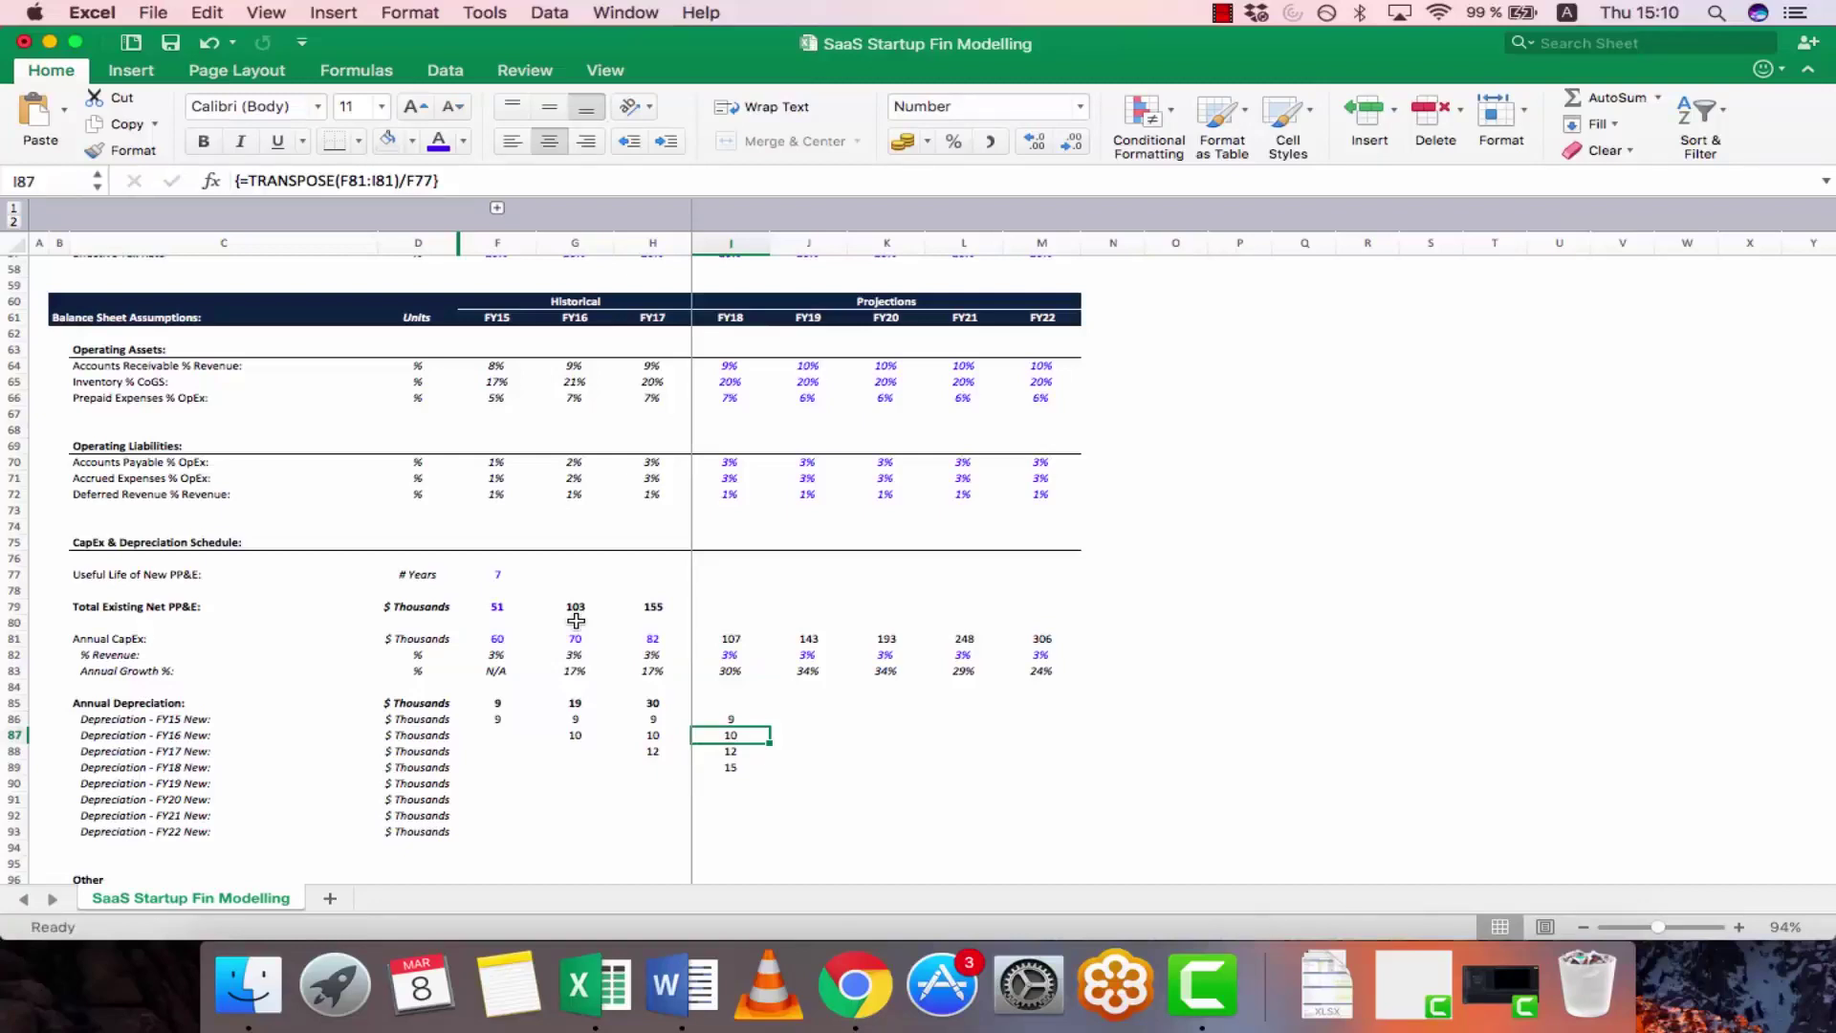
- Enter =TRANSPOSE(F81:J81)/F77 as an array formula across the FY19 depreciation cells J86:J90
{"action": "key", "text": "Up"}
{"action": "key", "text": "Right"}
{"action": "key", "text": "shift+Down"}
{"action": "key", "text": "shift+Down"}
{"action": "key", "text": "shift+Down"}
{"action": "key", "text": "shift+Down"}
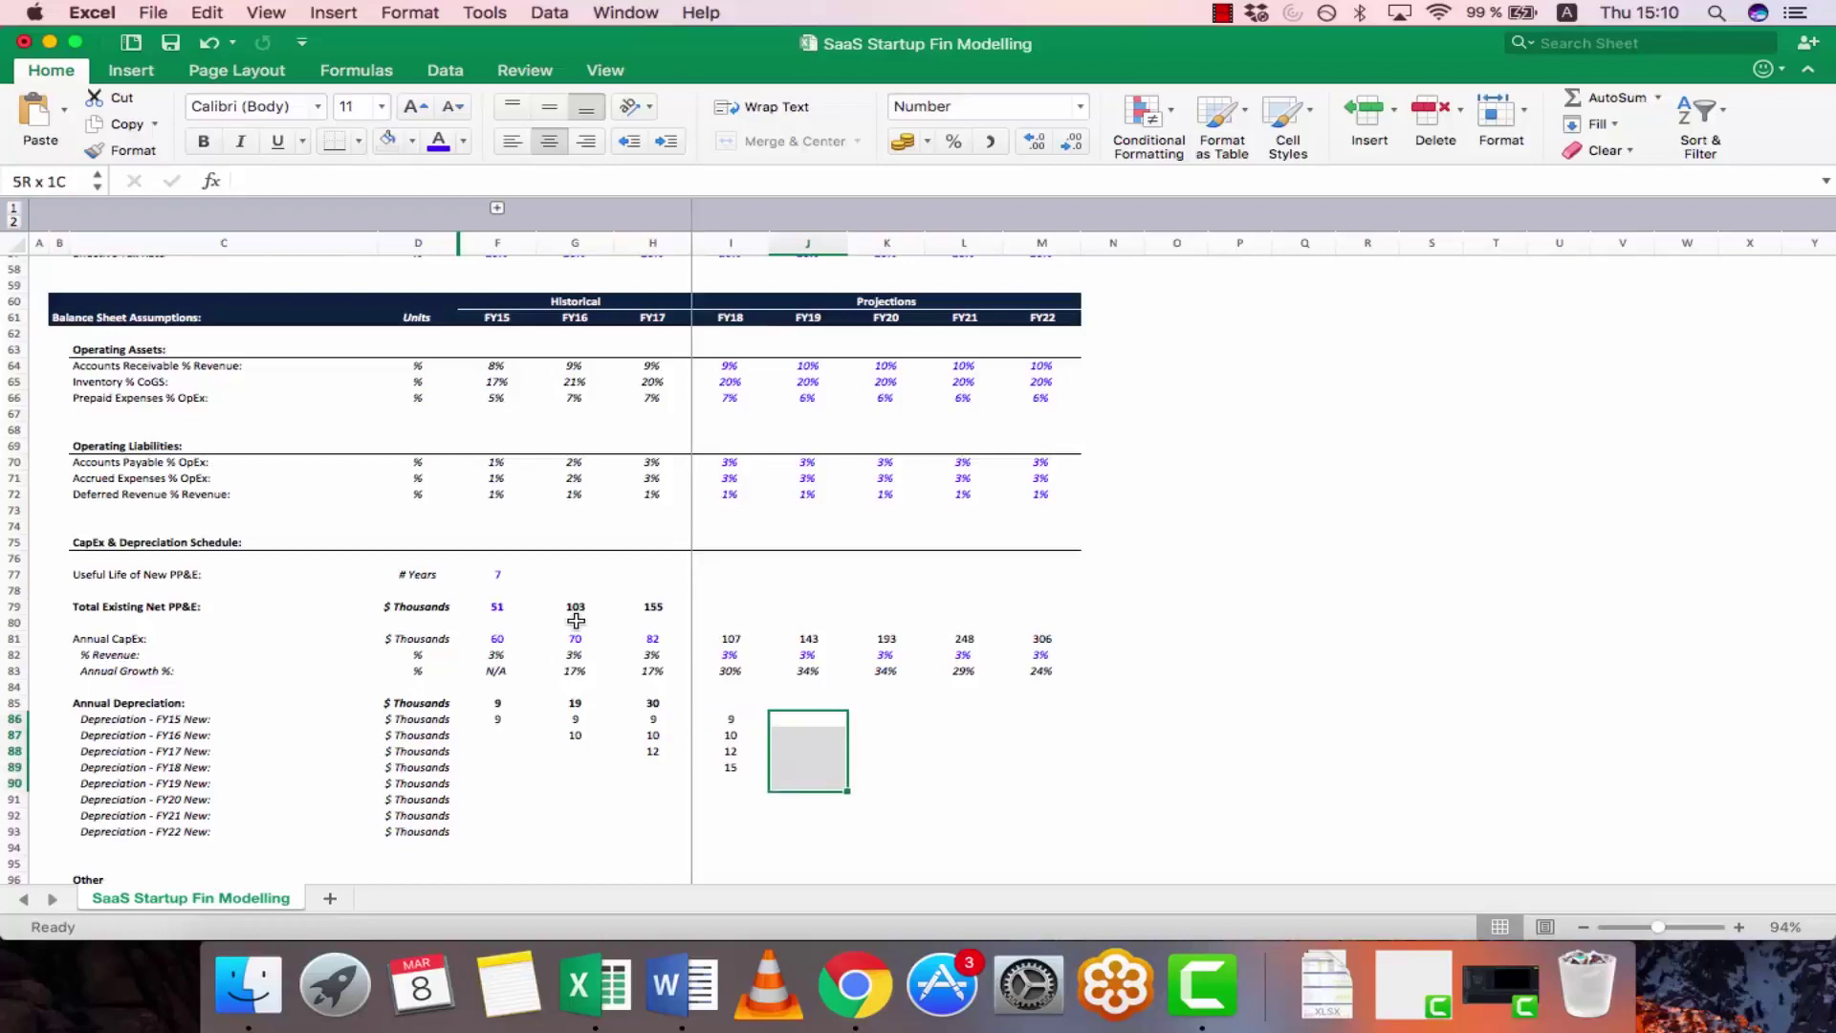
{"action": "type", "text": "=TRANSPOSE("}
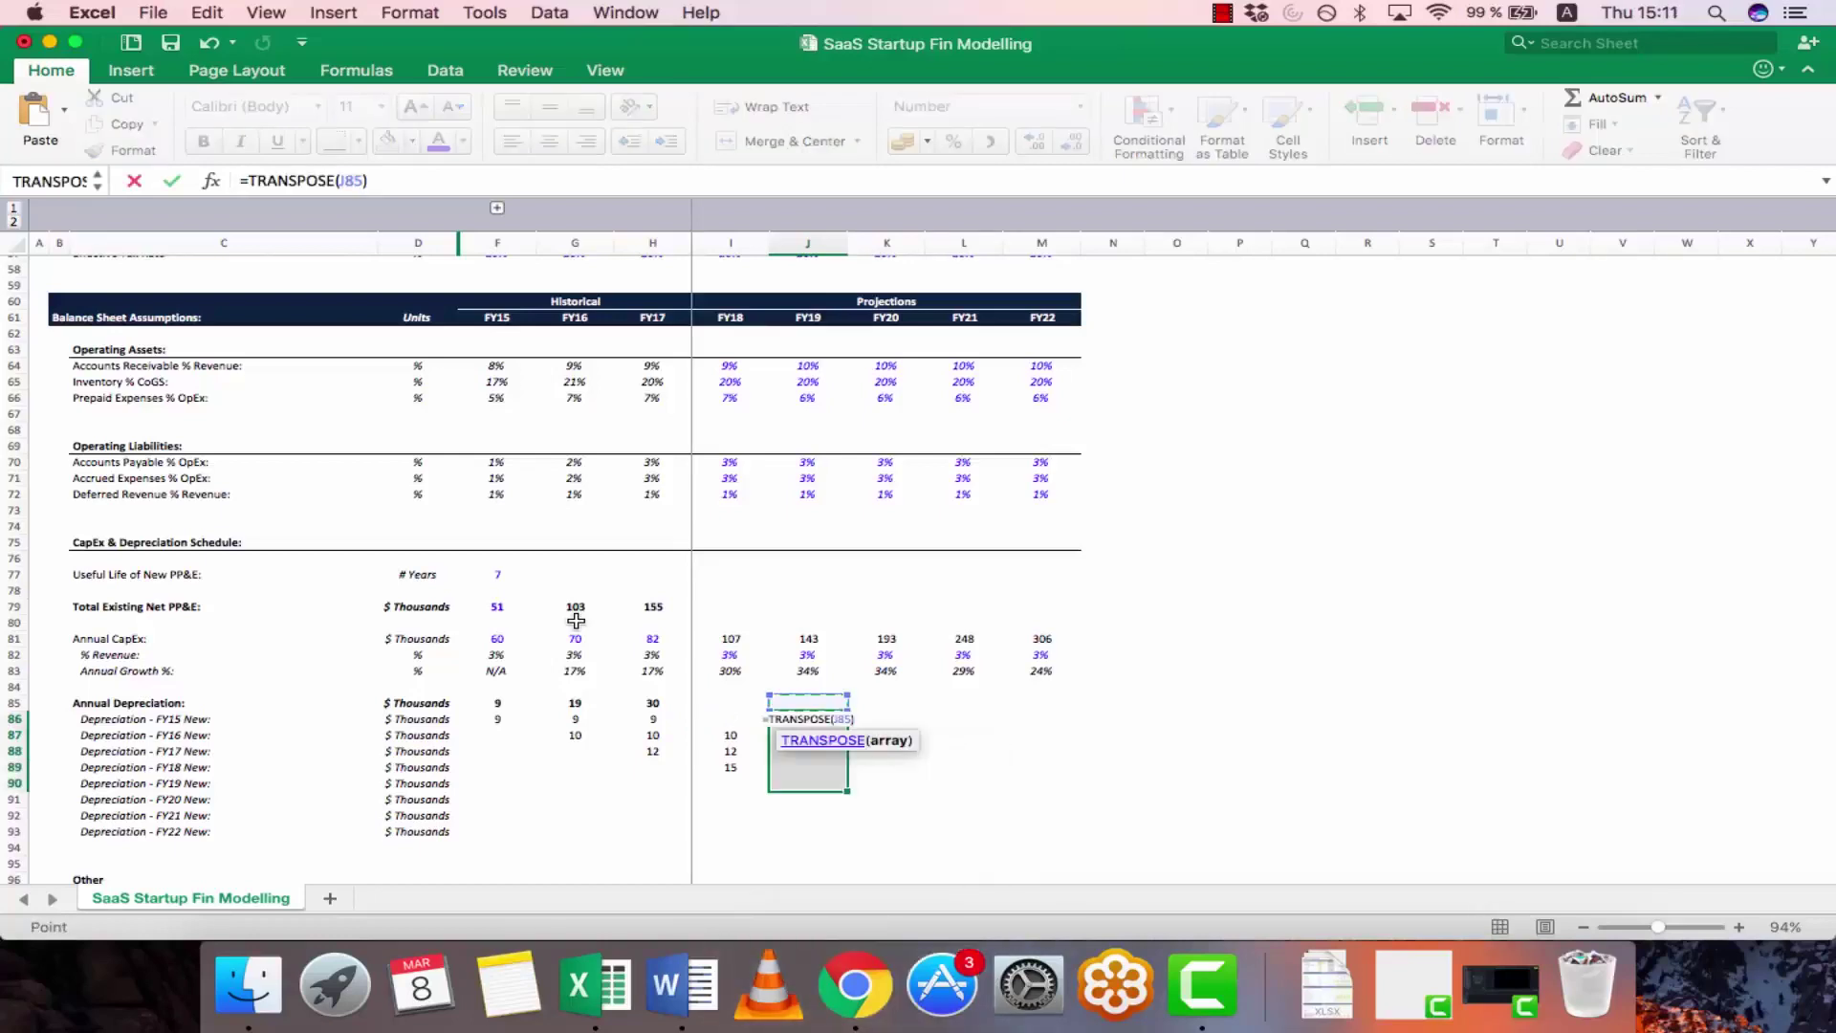
{"action": "key", "text": "Up"}
{"action": "key", "text": "Up"}
{"action": "key", "text": "Up"}
{"action": "key", "text": "Up"}
{"action": "key", "text": "Up"}
{"action": "key", "text": "Left"}
{"action": "key", "text": "Left"}
{"action": "key", "text": "Left"}
{"action": "key", "text": "Left"}
{"action": "key", "text": "shift+Right"}
{"action": "key", "text": "shift+Right"}
{"action": "key", "text": "shift+Right"}
{"action": "key", "text": "shift+Right"}
{"action": "key", "text": "shift+Right"}
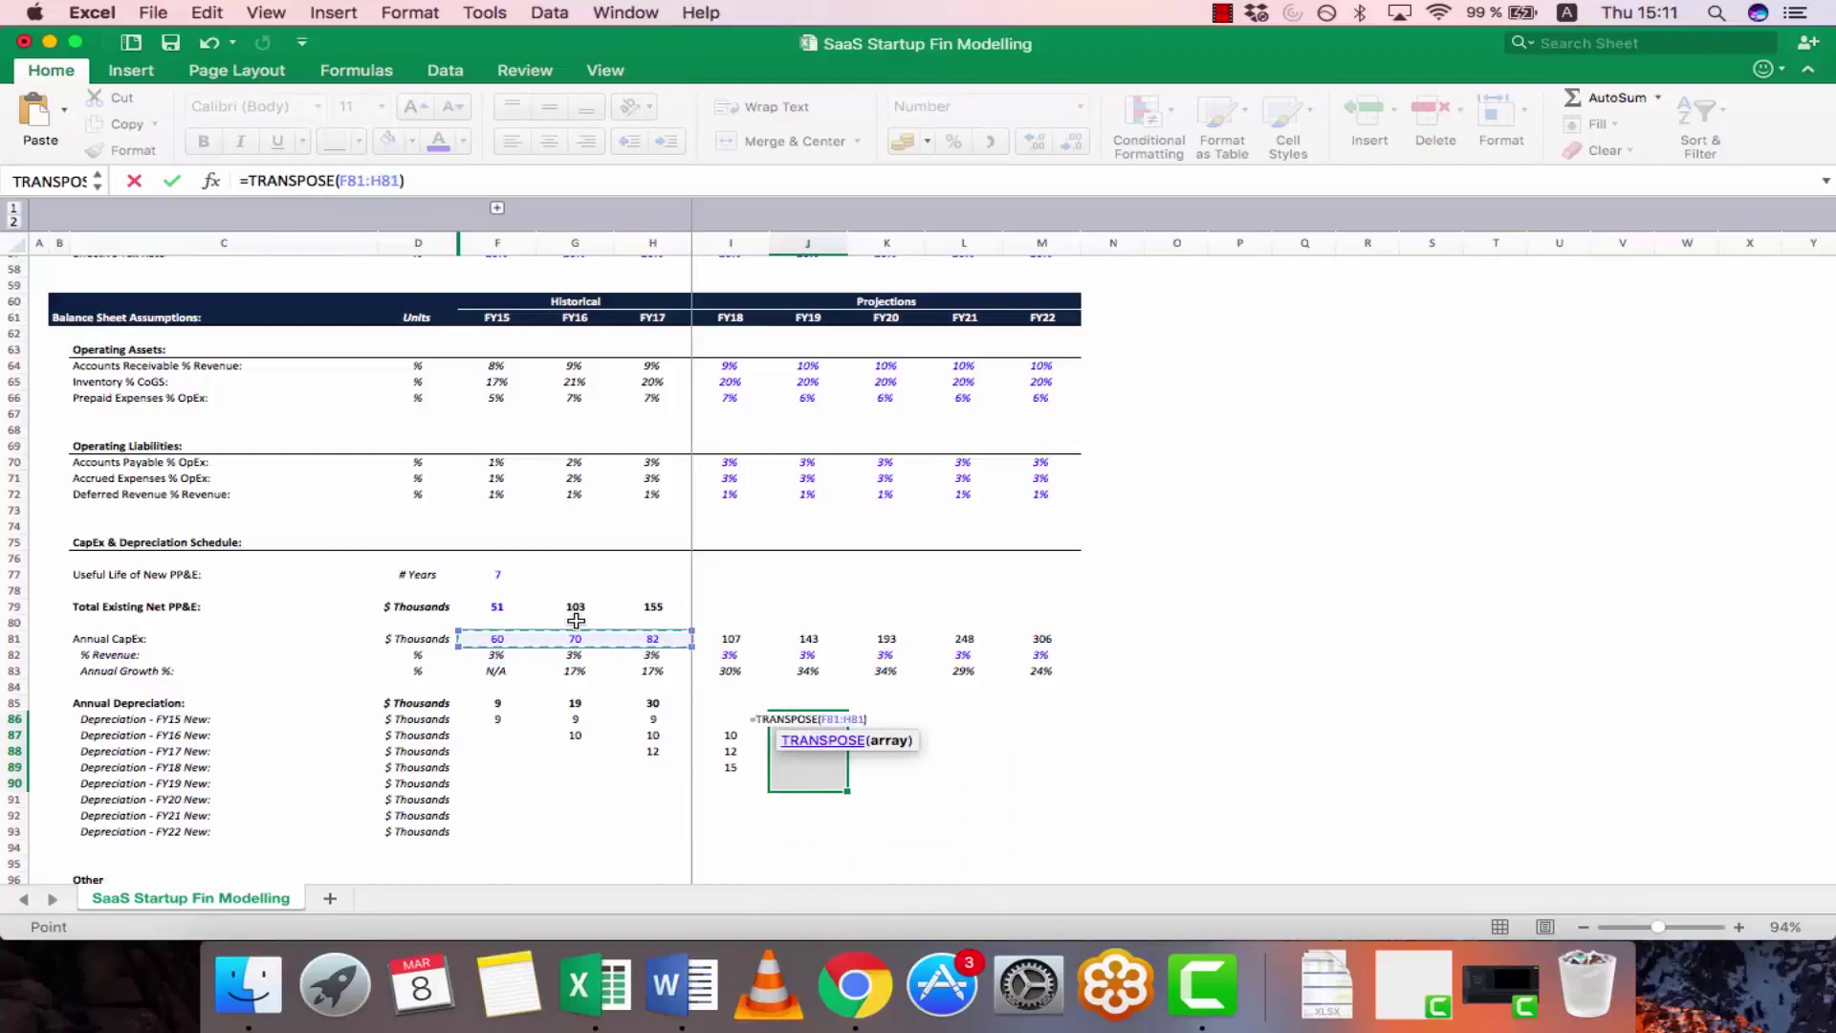
{"action": "key", "text": "shift+Left"}
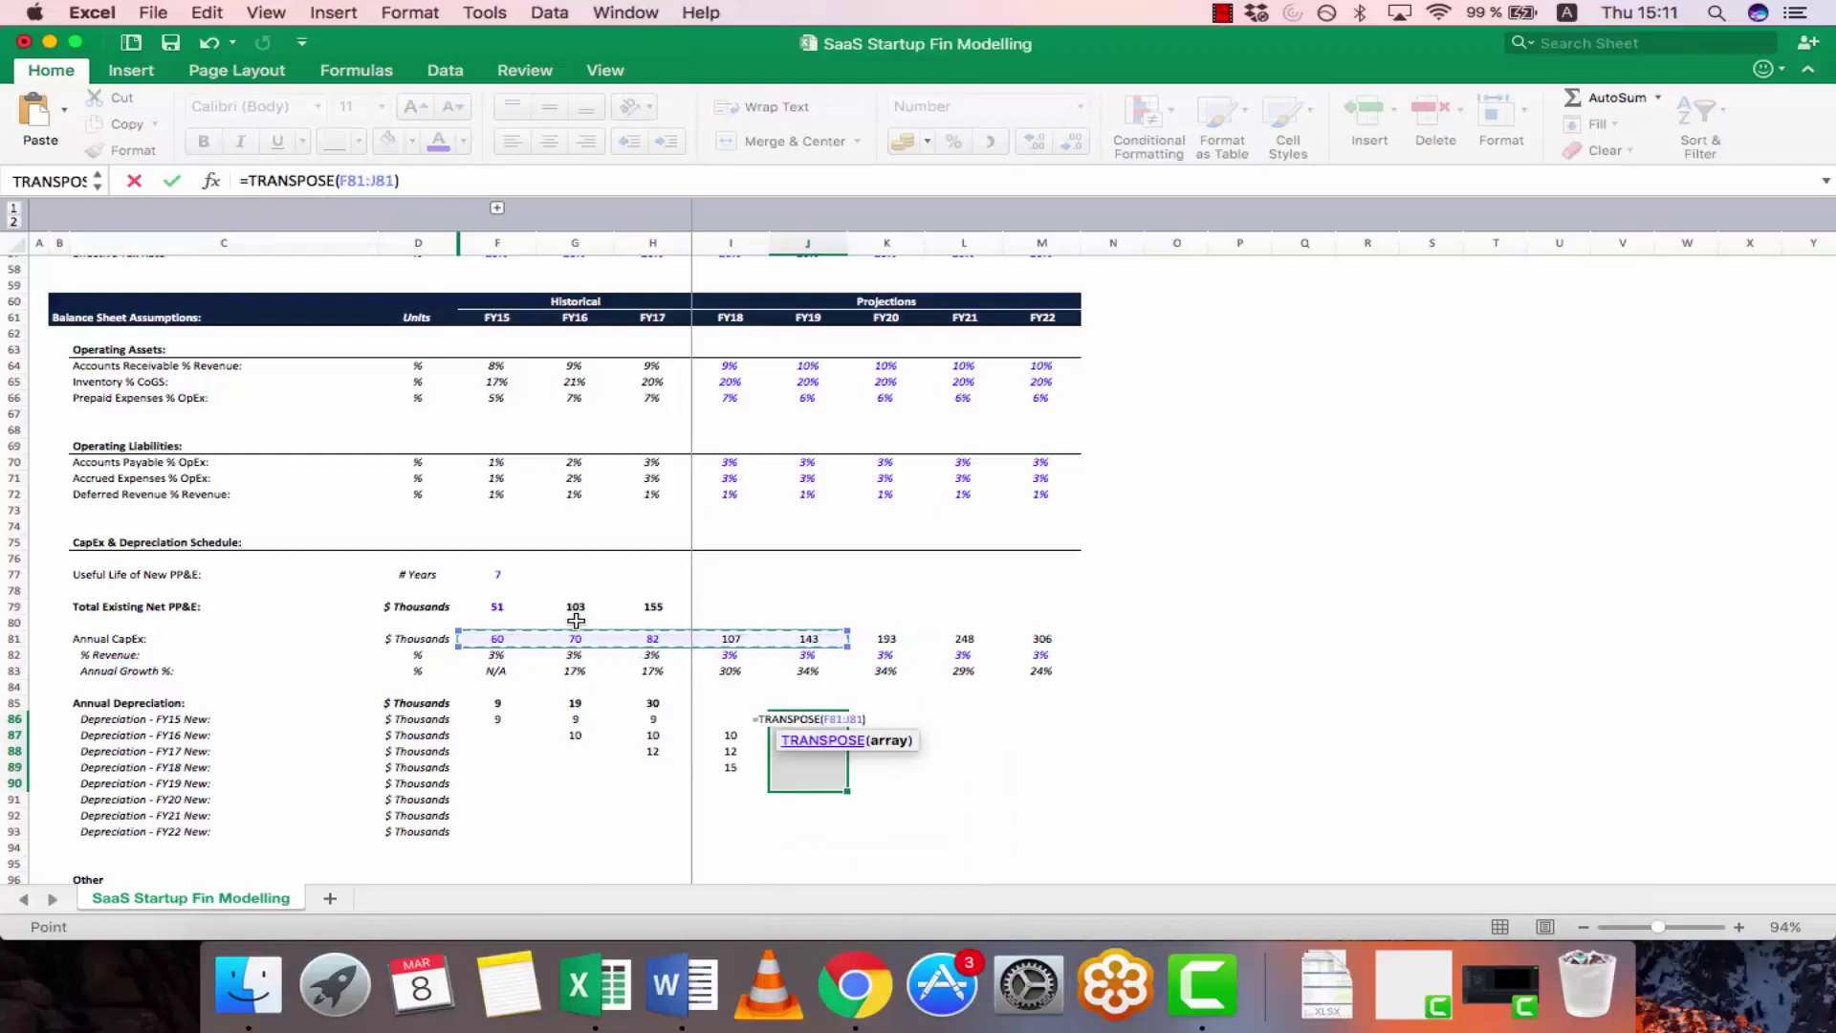
{"action": "type", "text": ")/"}
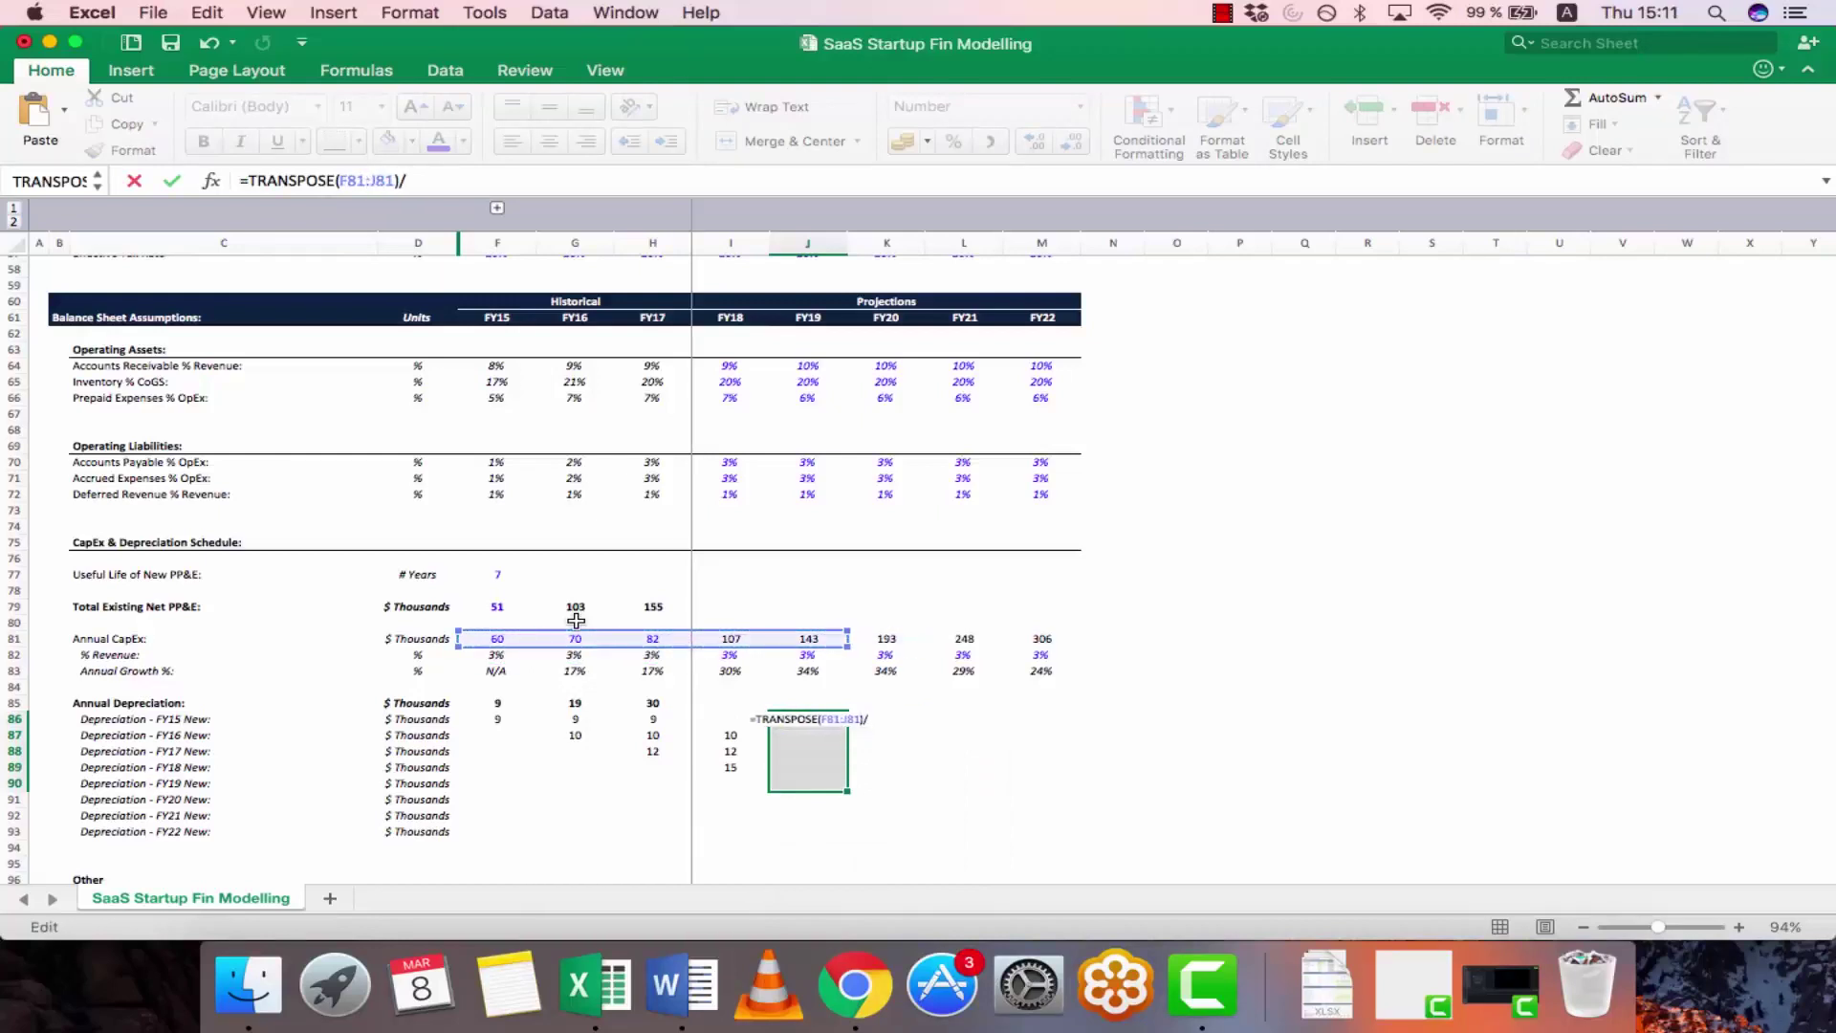
{"action": "left_click", "coordinate": [490, 570]}
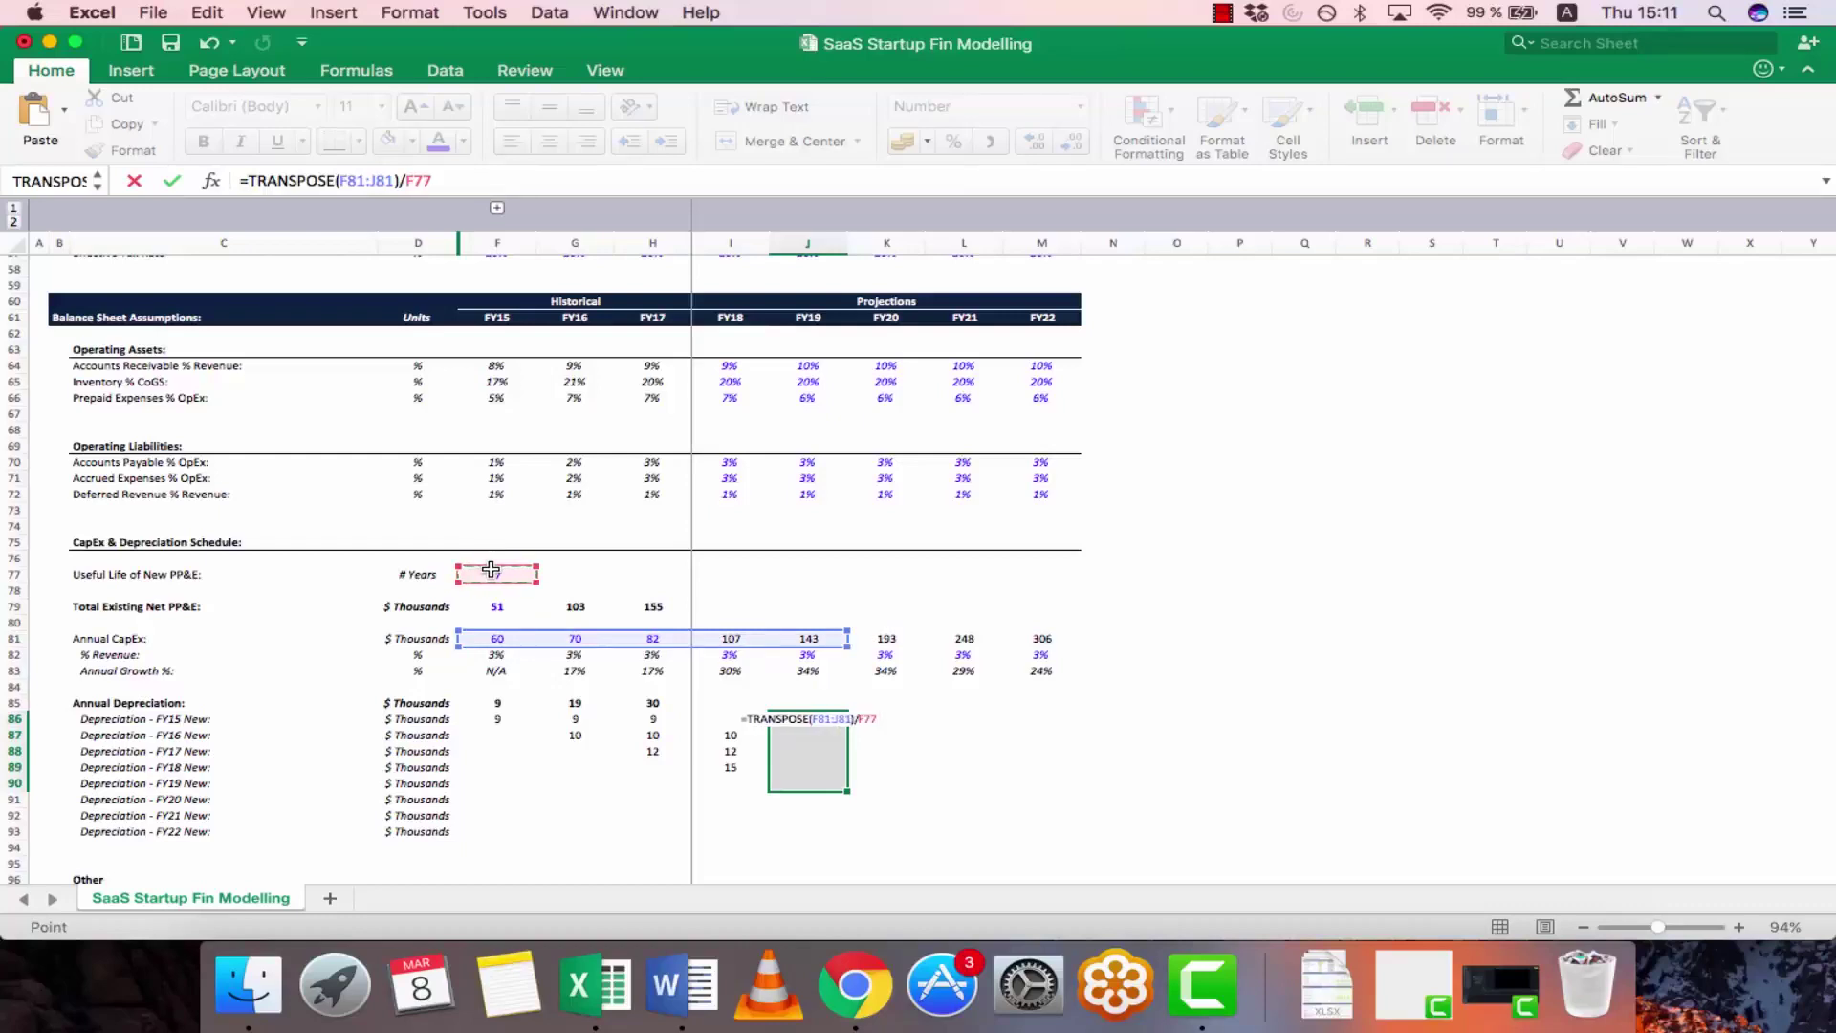
{"action": "key", "text": "ctrl+shift+Return"}
- Enter =TRANSPOSE(F81:K81)/F77 as an array formula across the FY20 depreciation cells K86:K91
{"action": "key", "text": "Right"}
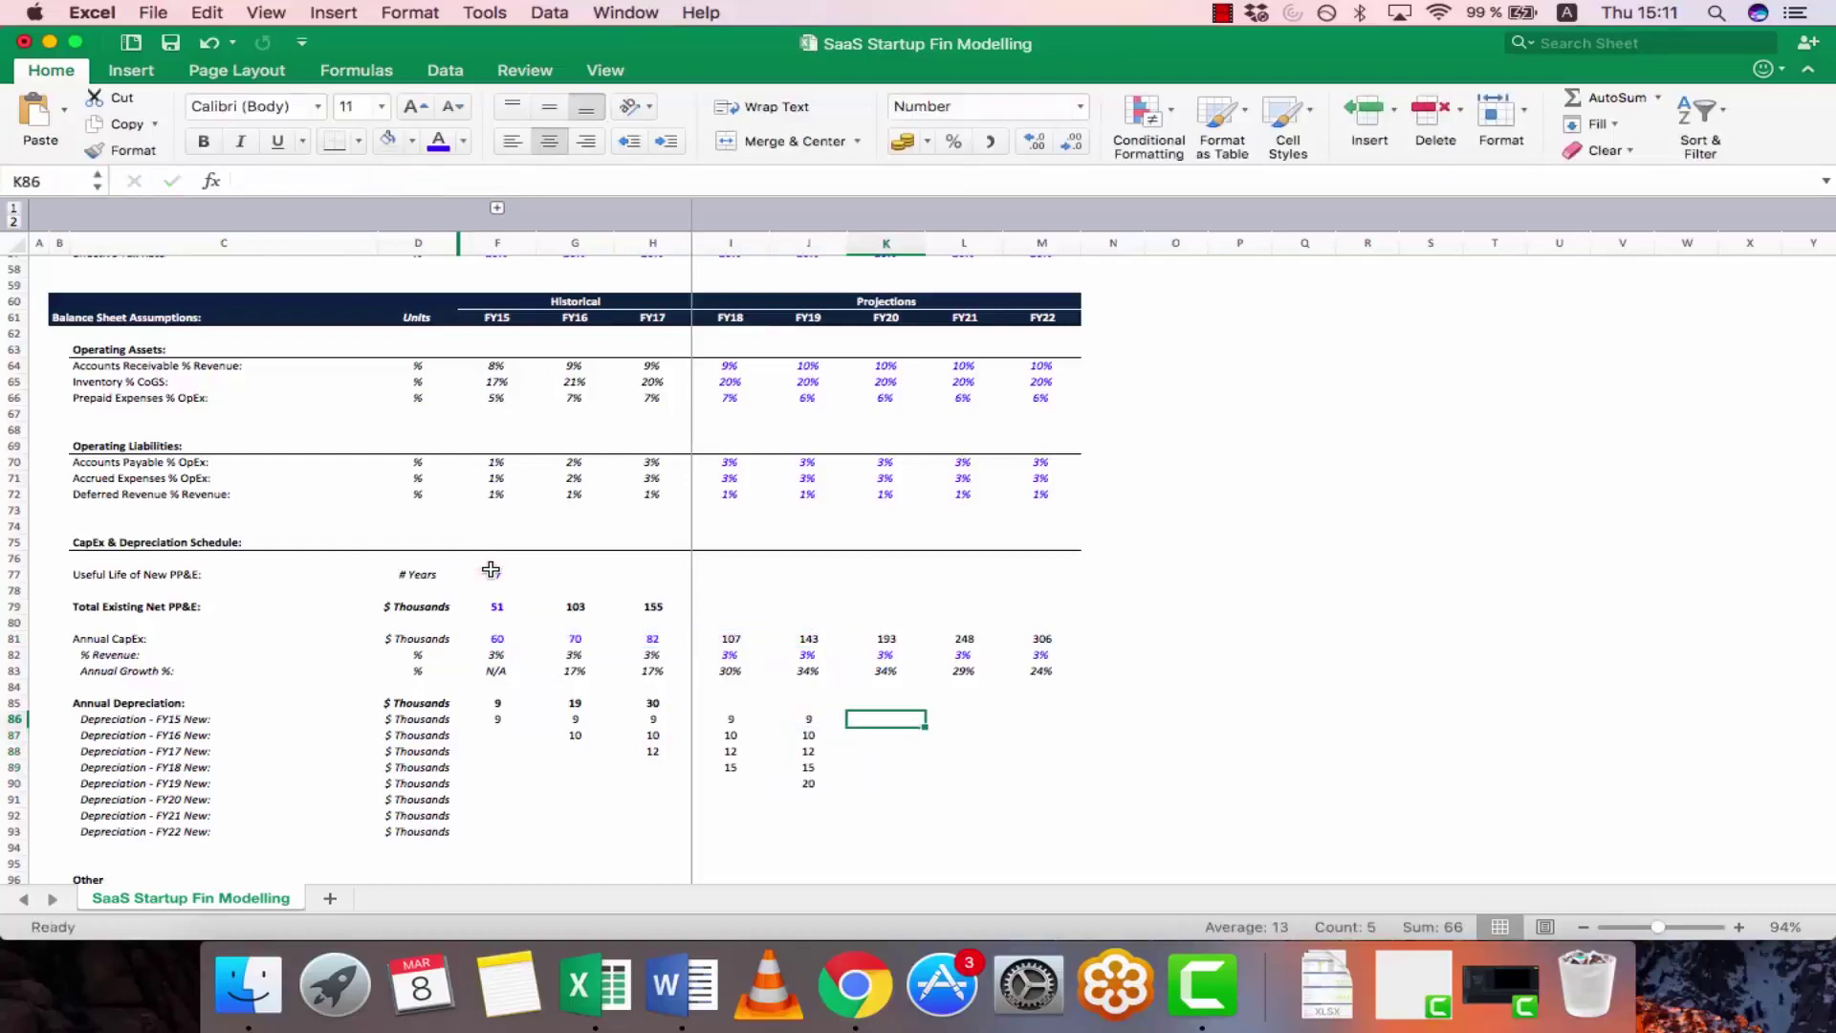
{"action": "key", "text": "shift+Down"}
{"action": "key", "text": "shift+Down"}
{"action": "key", "text": "shift+Down"}
{"action": "key", "text": "shift+Down"}
{"action": "key", "text": "shift+Down"}
{"action": "key", "text": "shift+Down"}
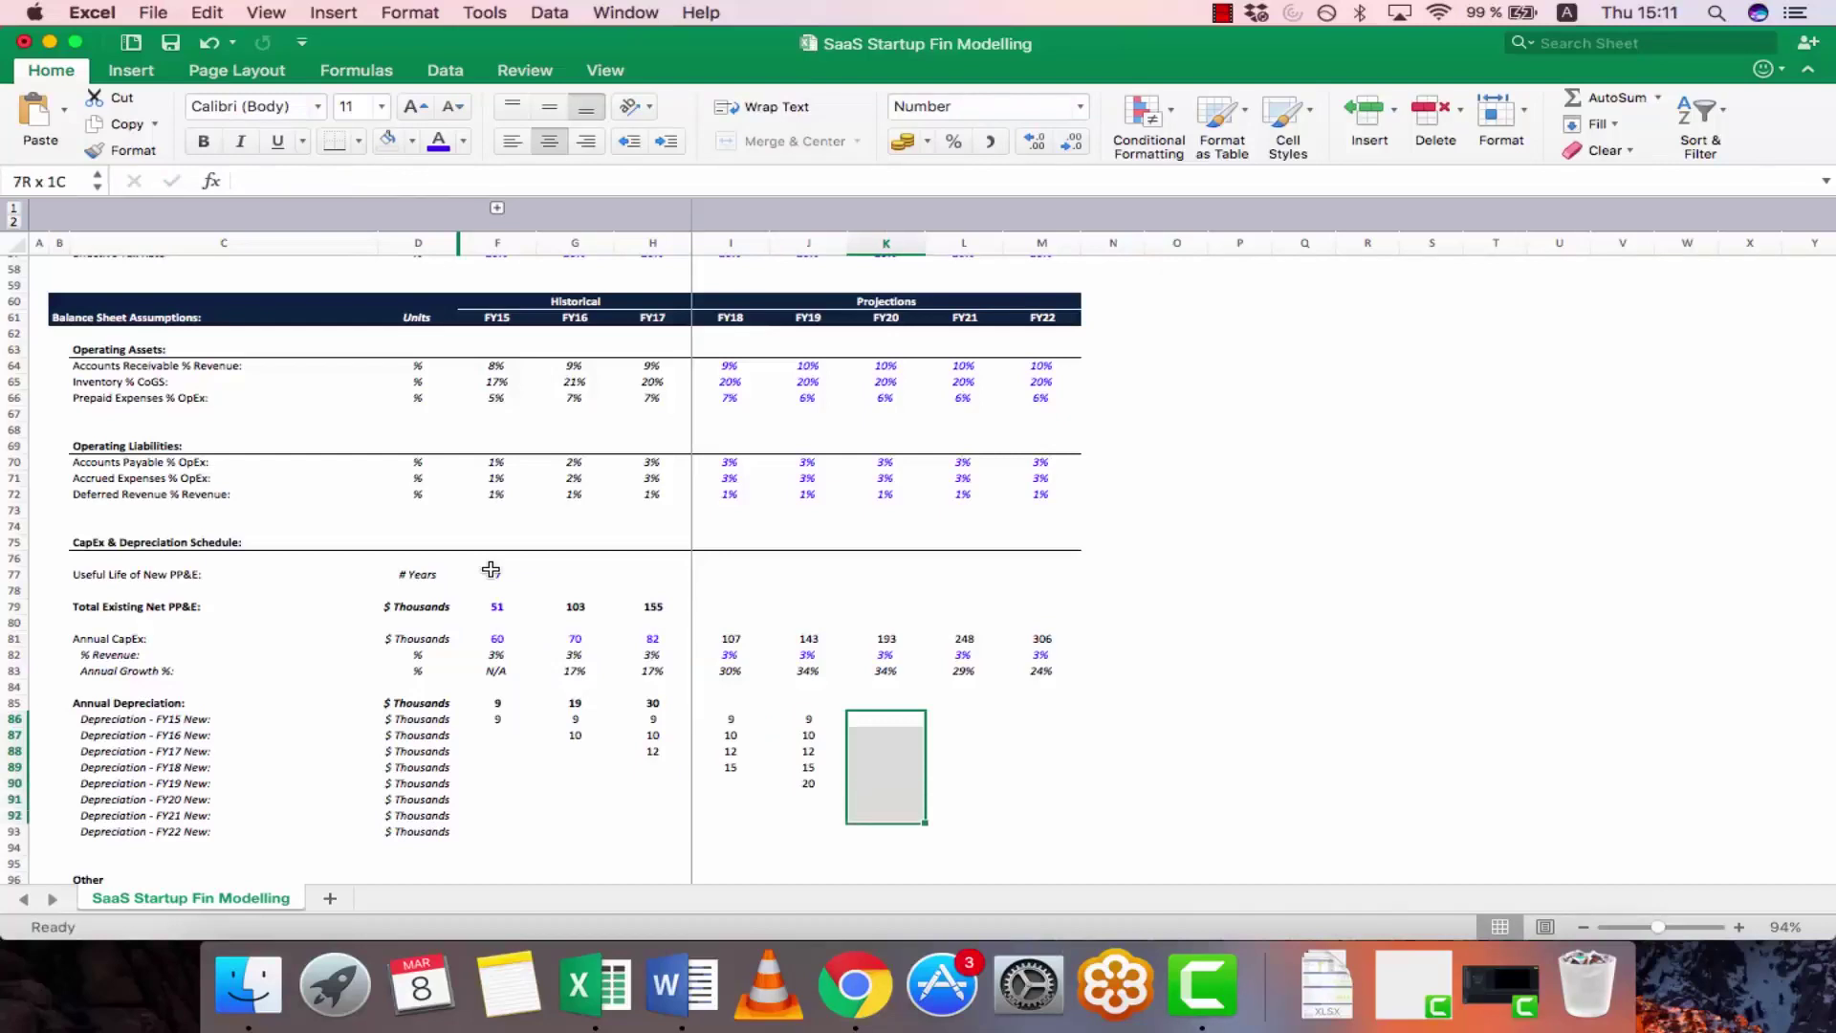
{"action": "key", "text": "shift+Up"}
{"action": "type", "text": "=tran"}
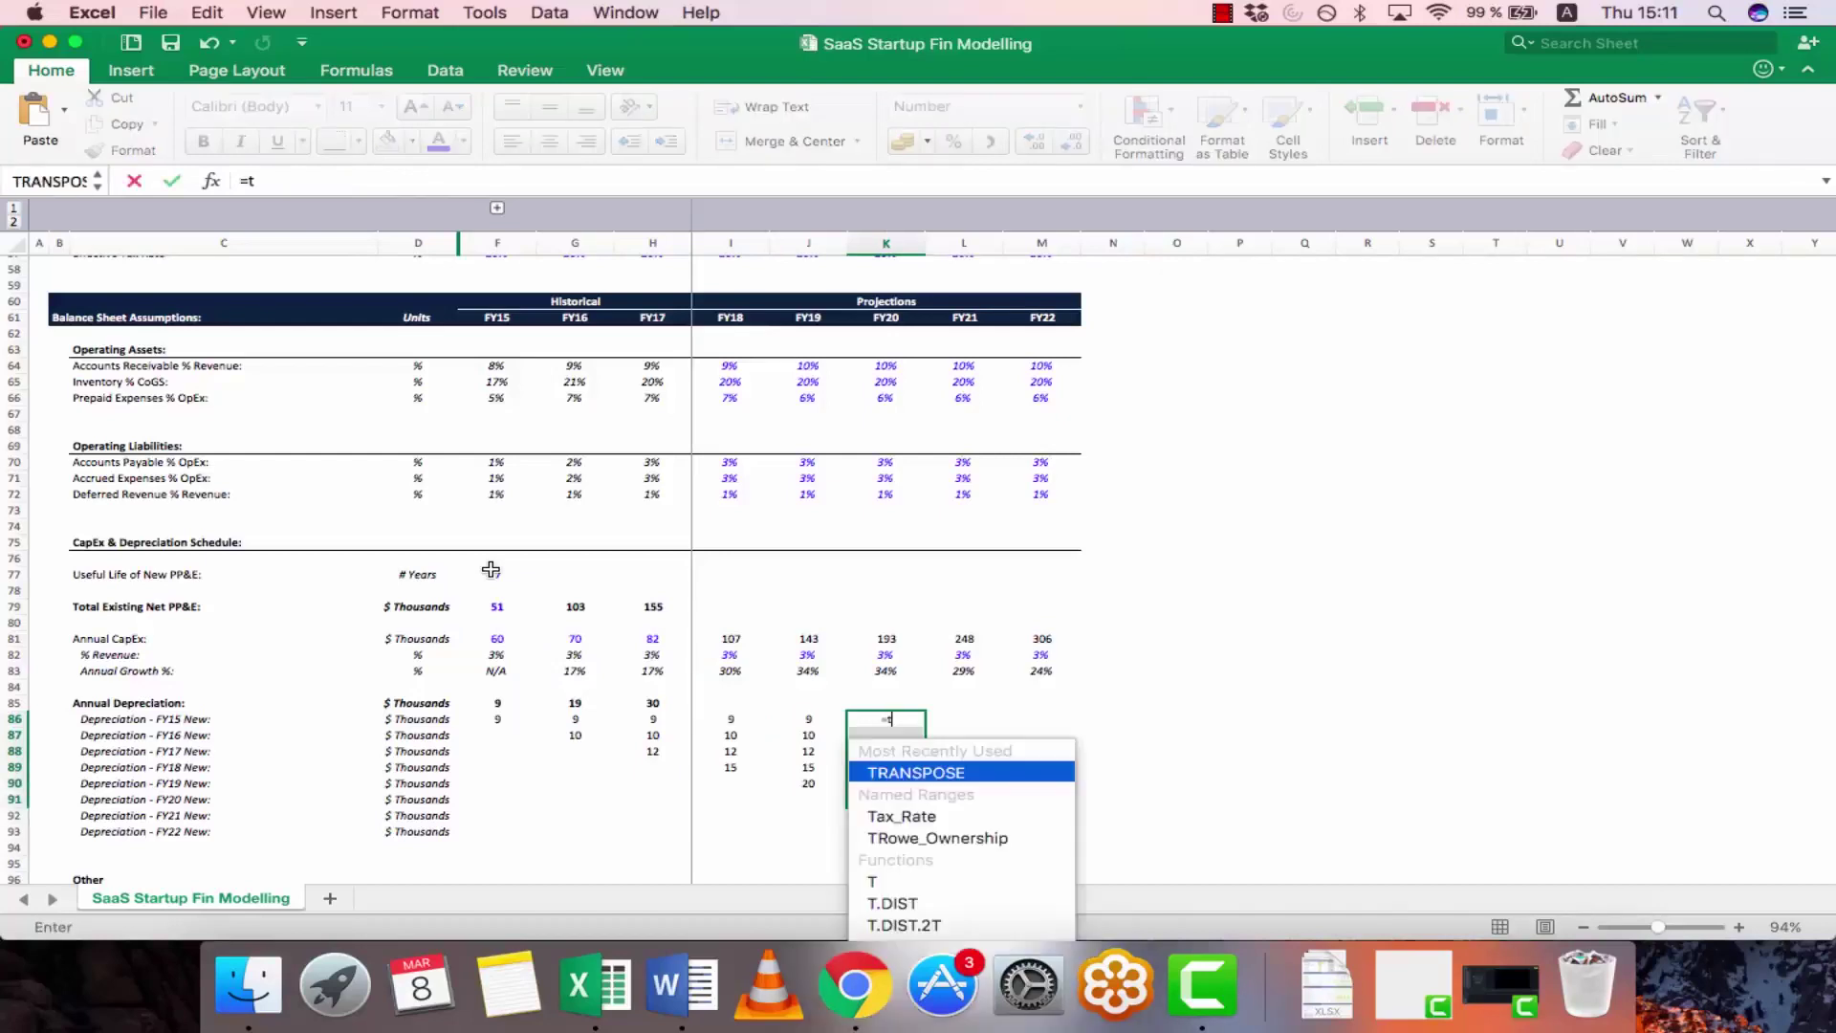
{"action": "key", "text": "Tab"}
{"action": "key", "text": "Up"}
{"action": "key", "text": "Up"}
{"action": "key", "text": "Up"}
{"action": "key", "text": "Up"}
{"action": "key", "text": "Up"}
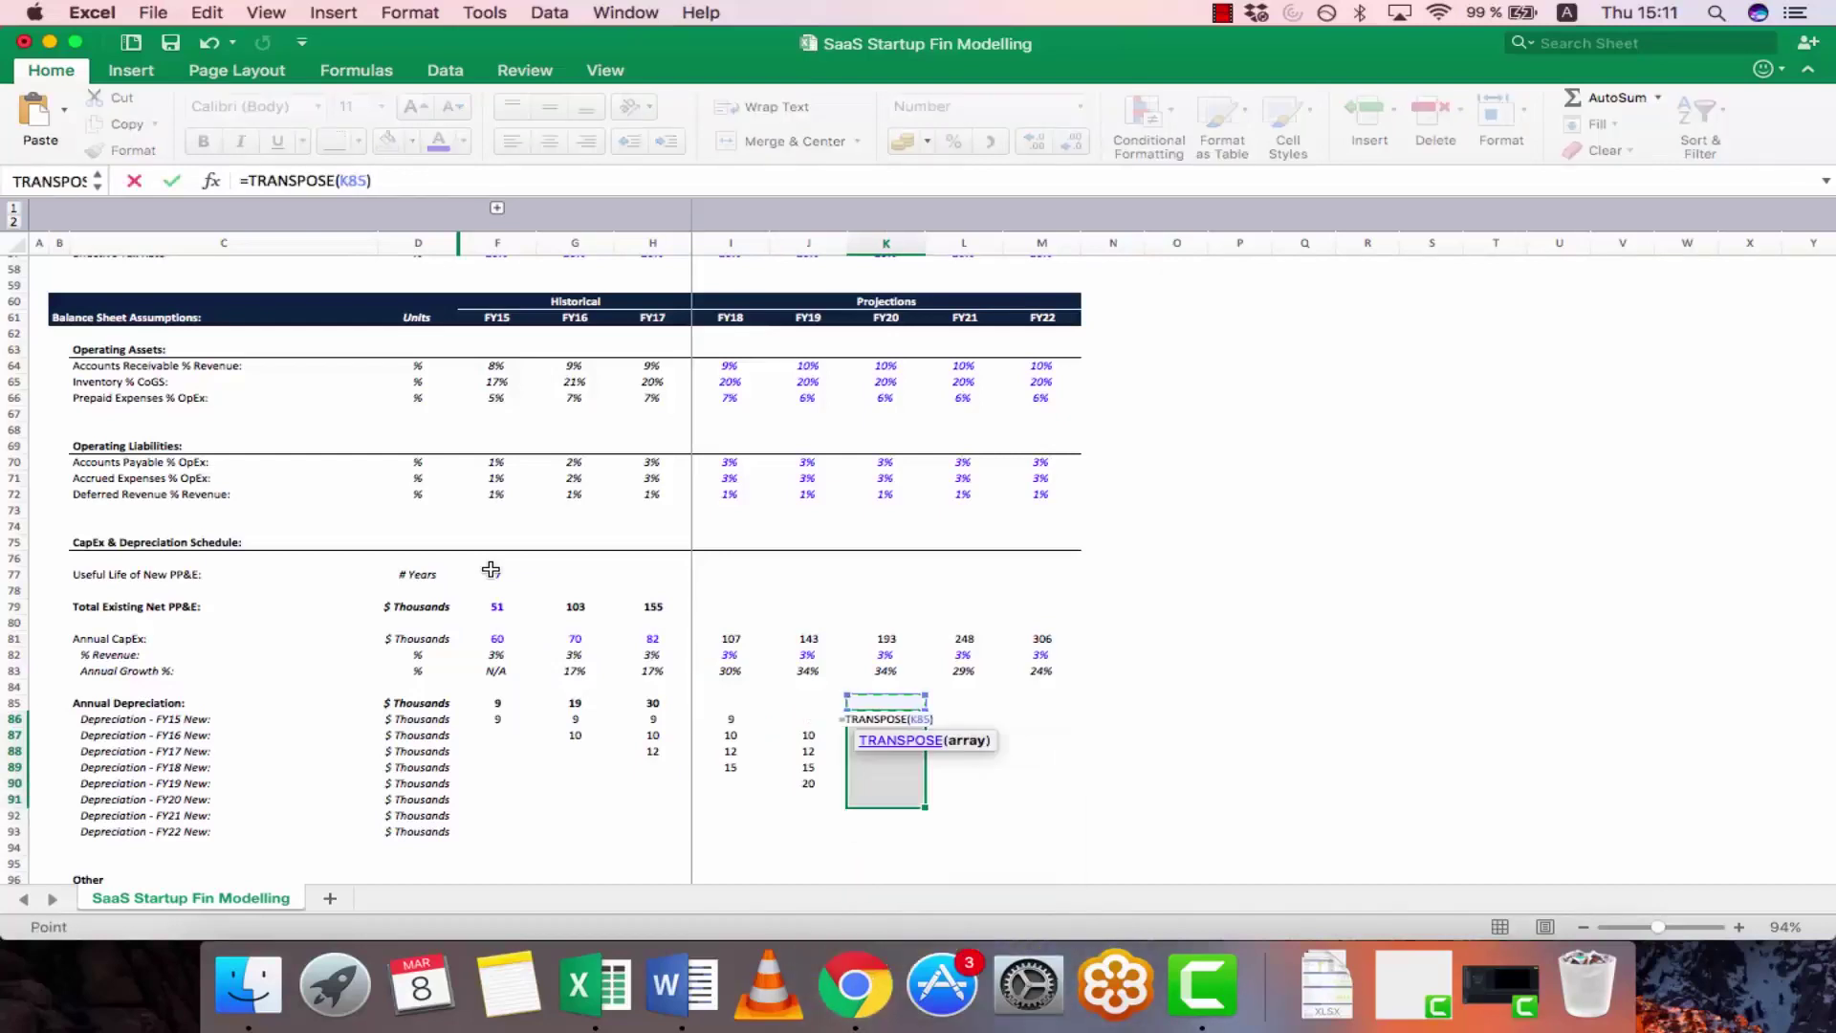
{"action": "key", "text": "Left"}
{"action": "key", "text": "Left"}
{"action": "key", "text": "Left"}
{"action": "key", "text": "Left"}
{"action": "key", "text": "Left"}
{"action": "key", "text": "shift+Right"}
{"action": "key", "text": "shift+Right"}
{"action": "key", "text": "shift+Right"}
{"action": "key", "text": "shift+Right"}
{"action": "key", "text": "shift+Right"}
{"action": "key", "text": "shift+Right"}
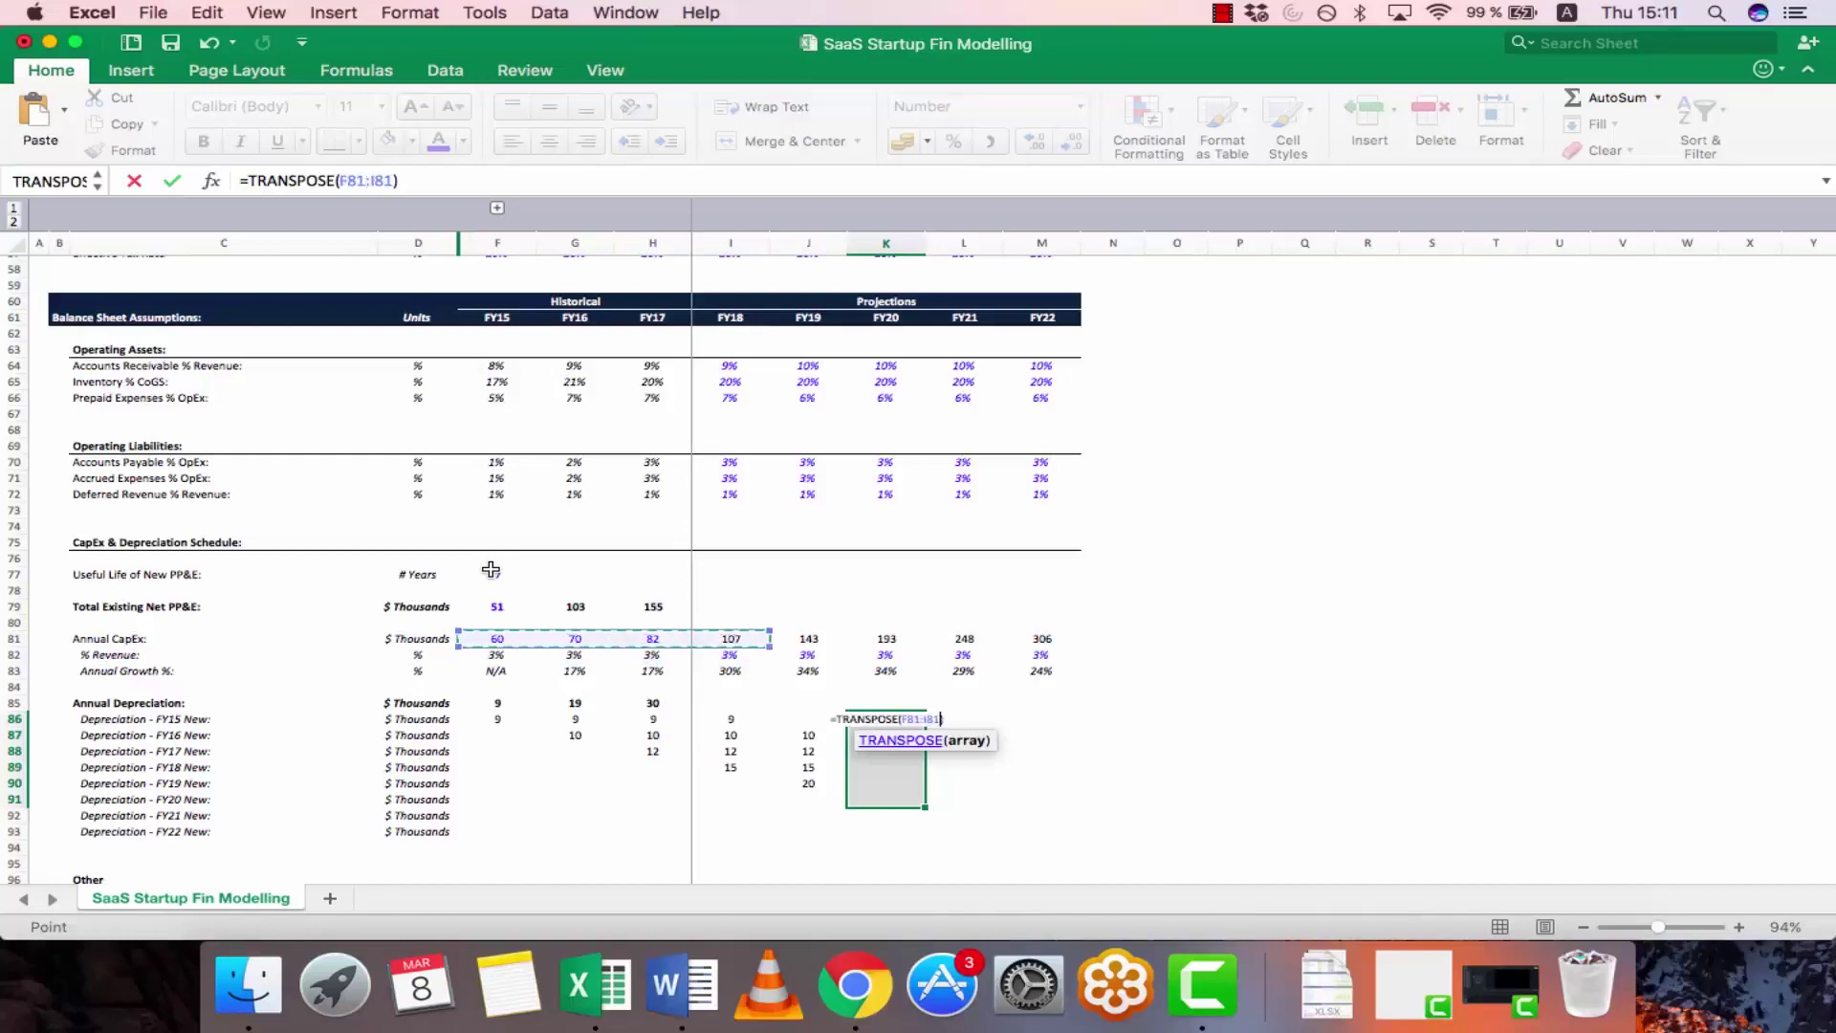
{"action": "key", "text": "shift+Left"}
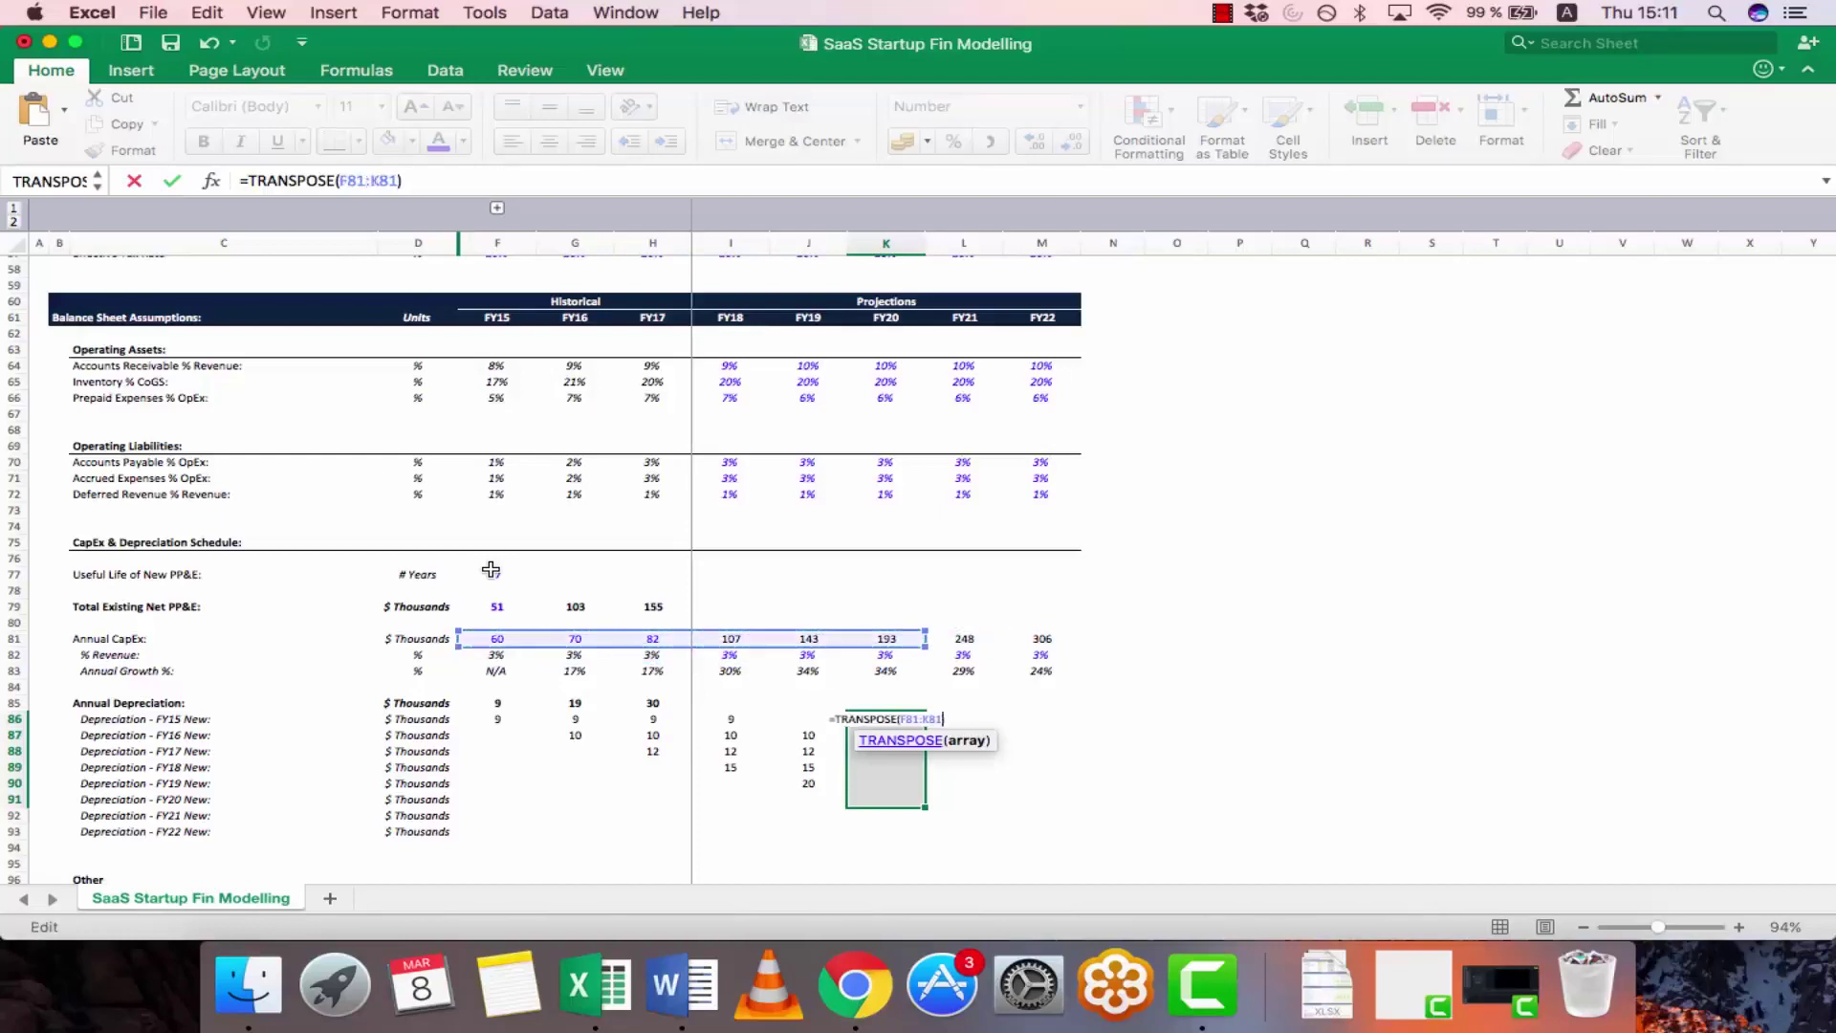
{"action": "type", "text": ")/"}
{"action": "left_click", "coordinate": [491, 570]}
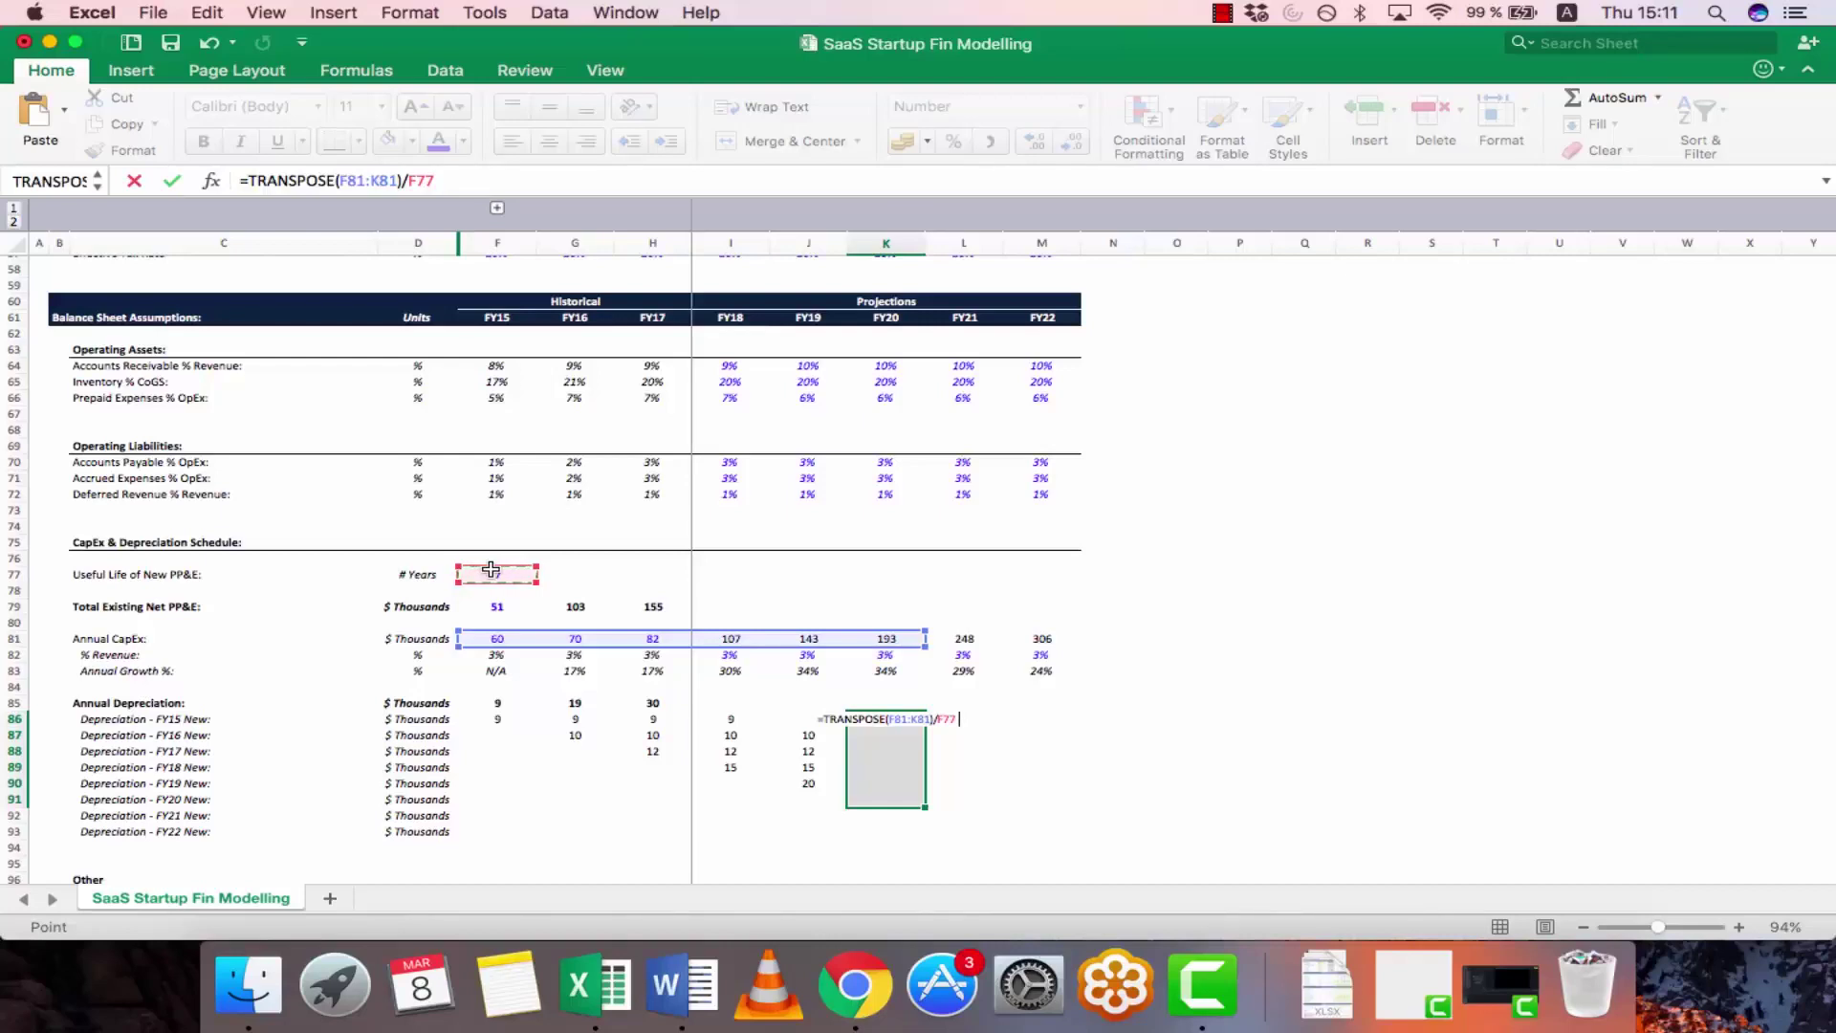
{"action": "key", "text": "ctrl+shift+Return"}
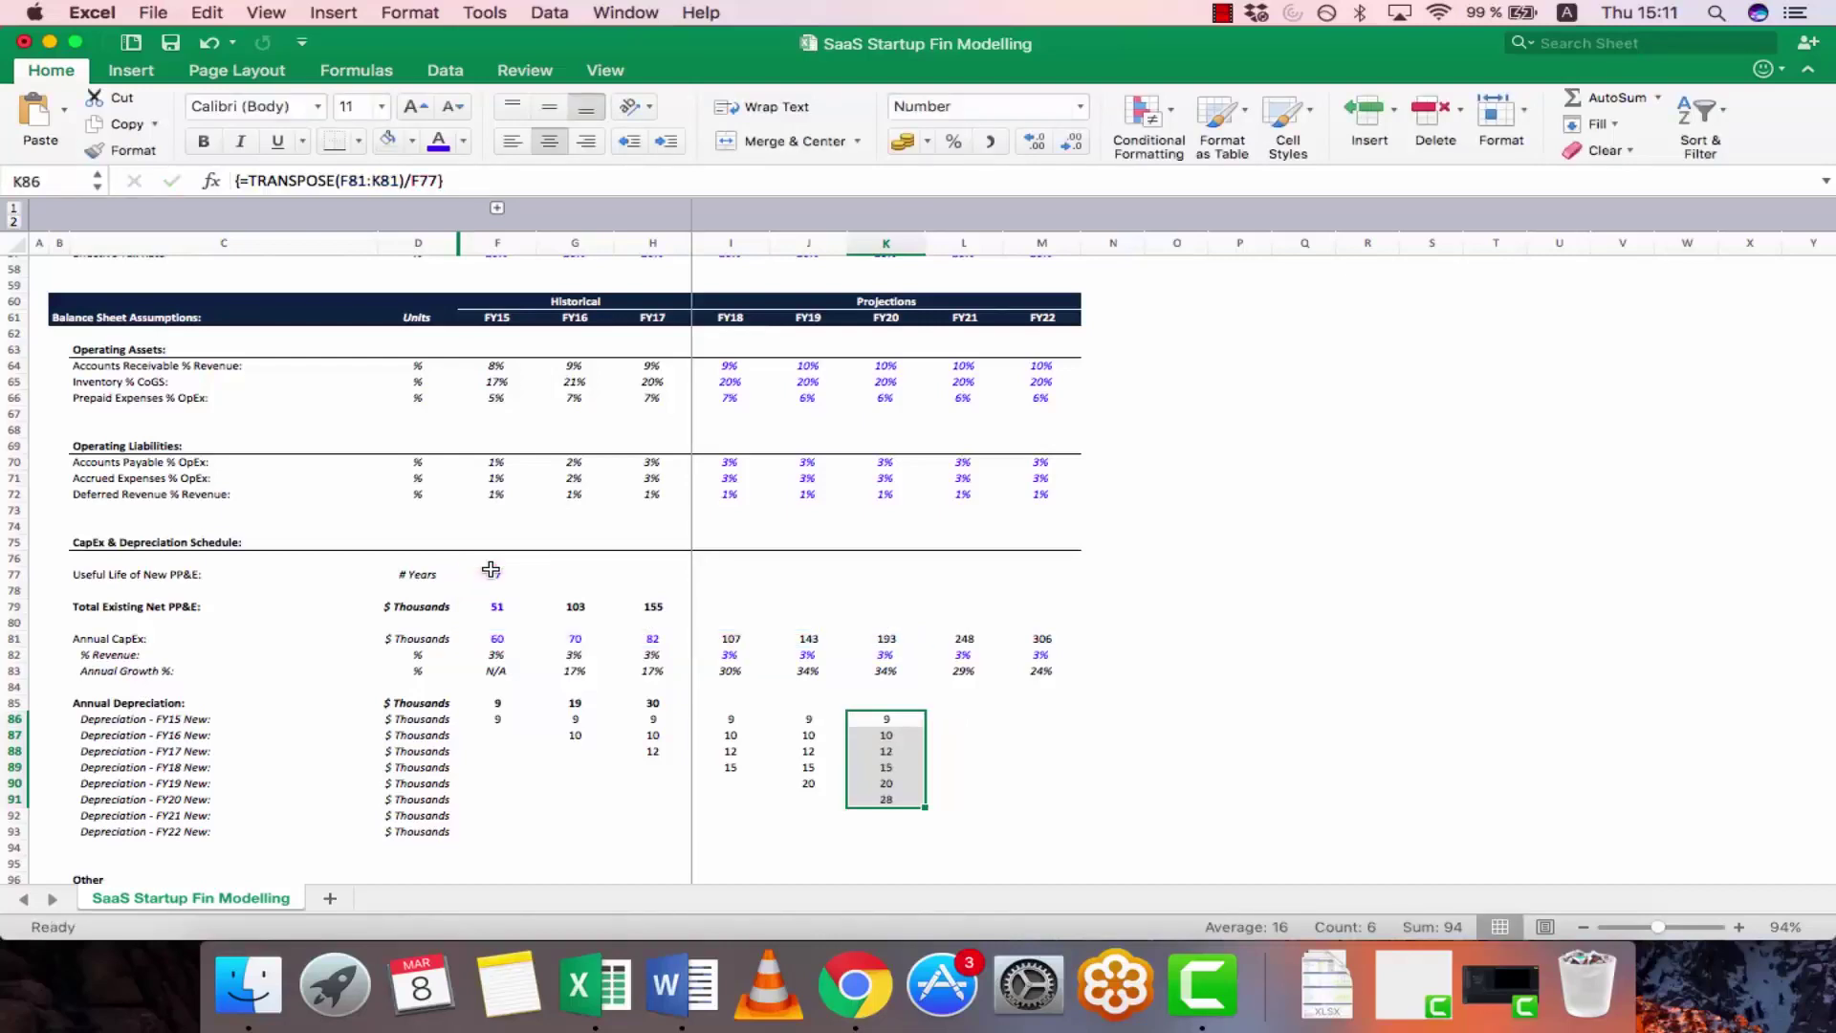
{"action": "key", "text": "Down"}
{"action": "key", "text": "Up"}
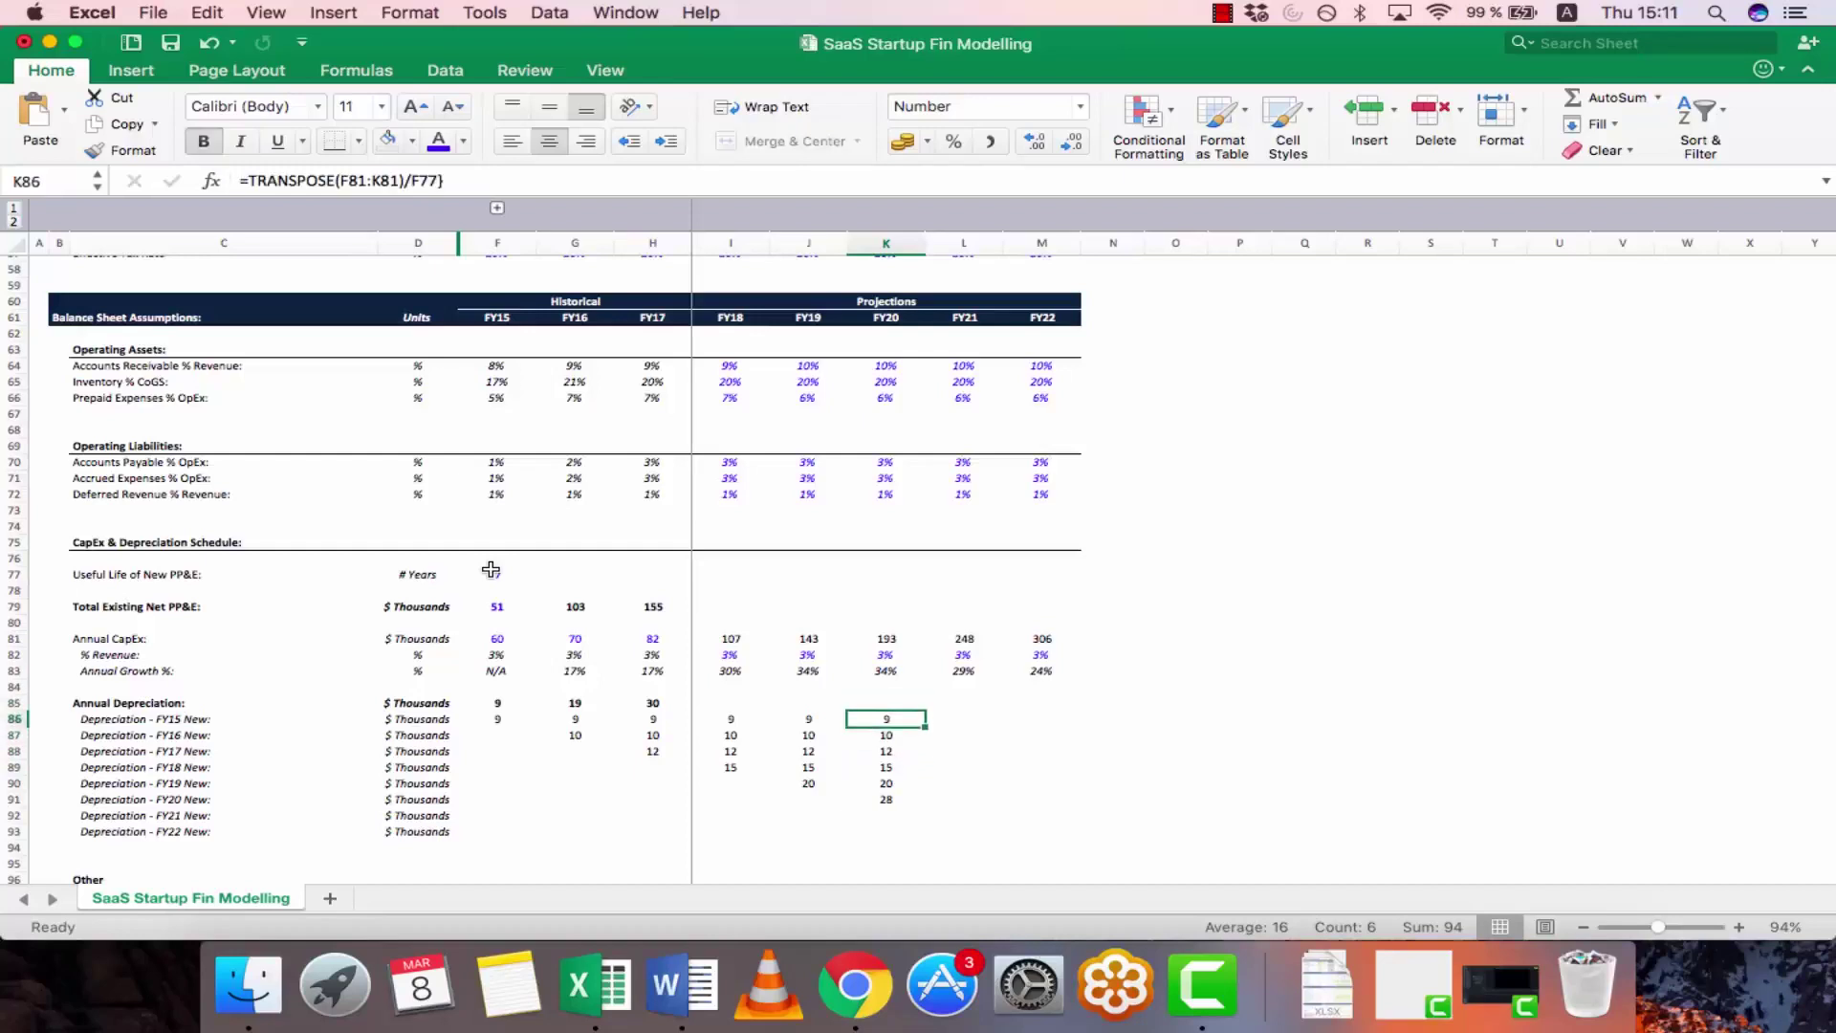
{"action": "key", "text": "Right"}
{"action": "type", "text": "="}
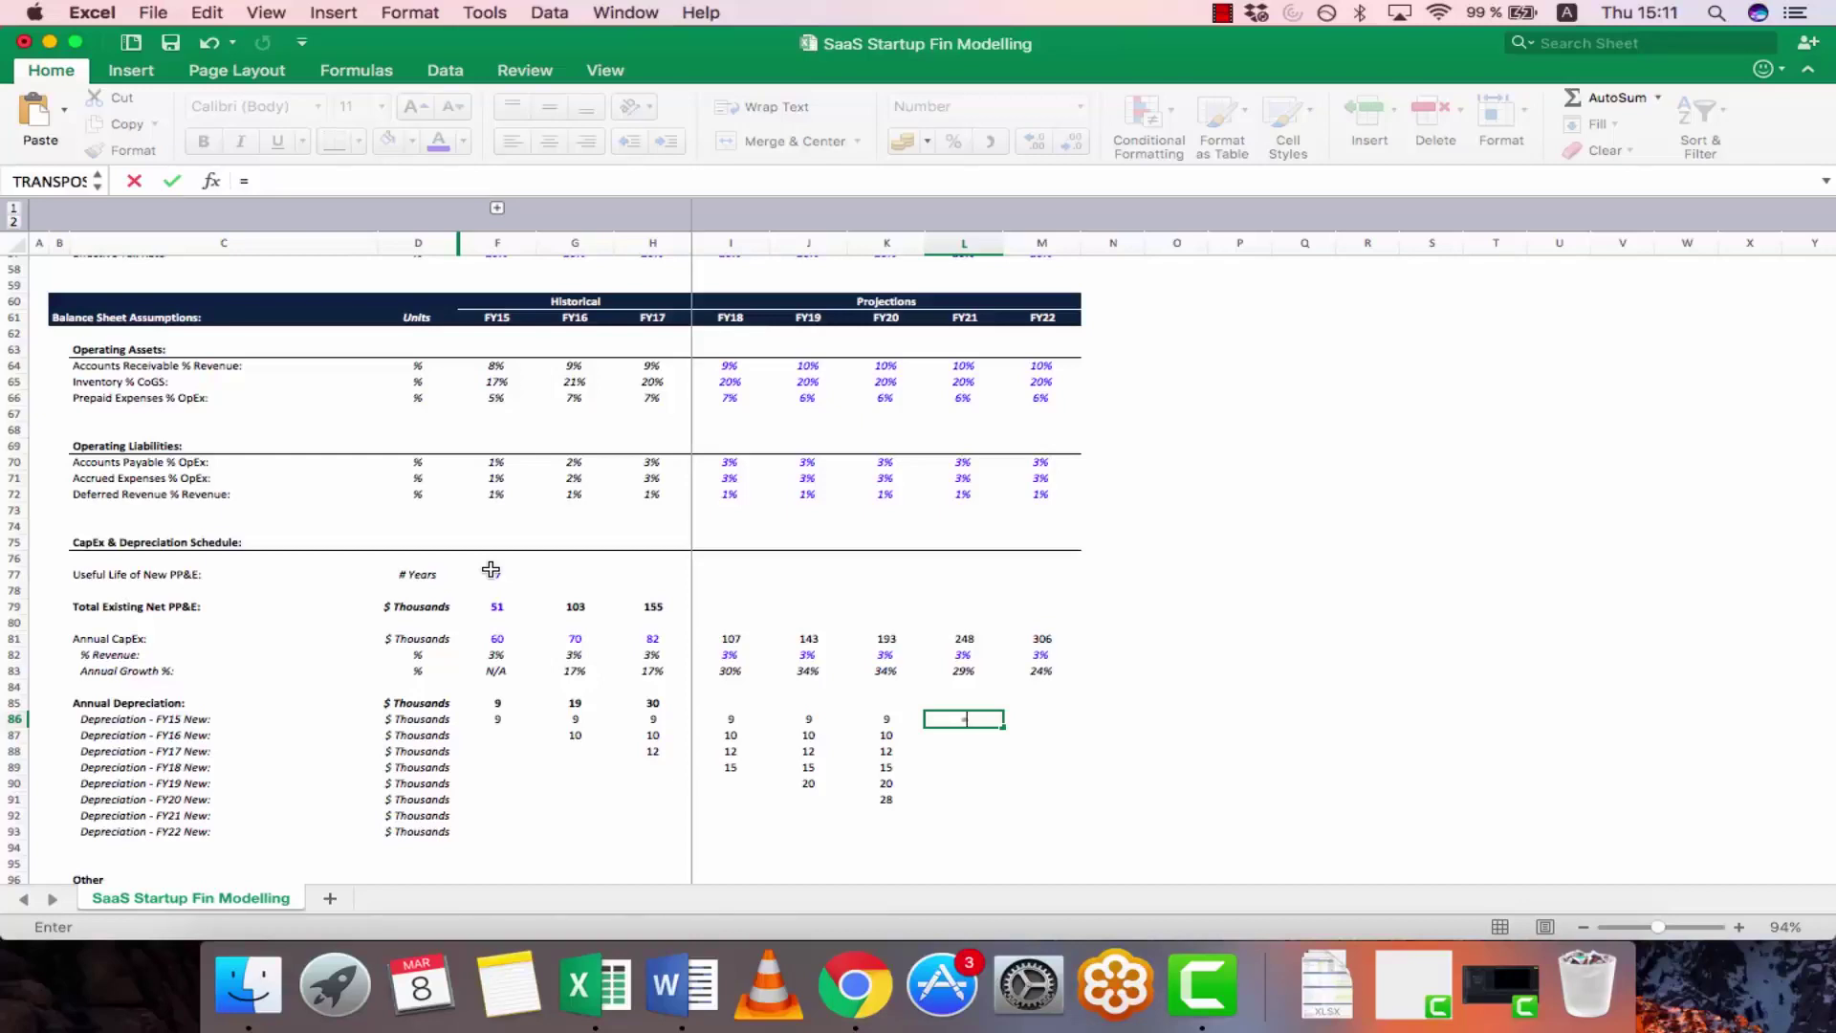
{"action": "key", "text": "Escape"}
{"action": "key", "text": "Up"}
{"action": "key", "text": "Up"}
{"action": "key", "text": "Up"}
{"action": "key", "text": "Up"}
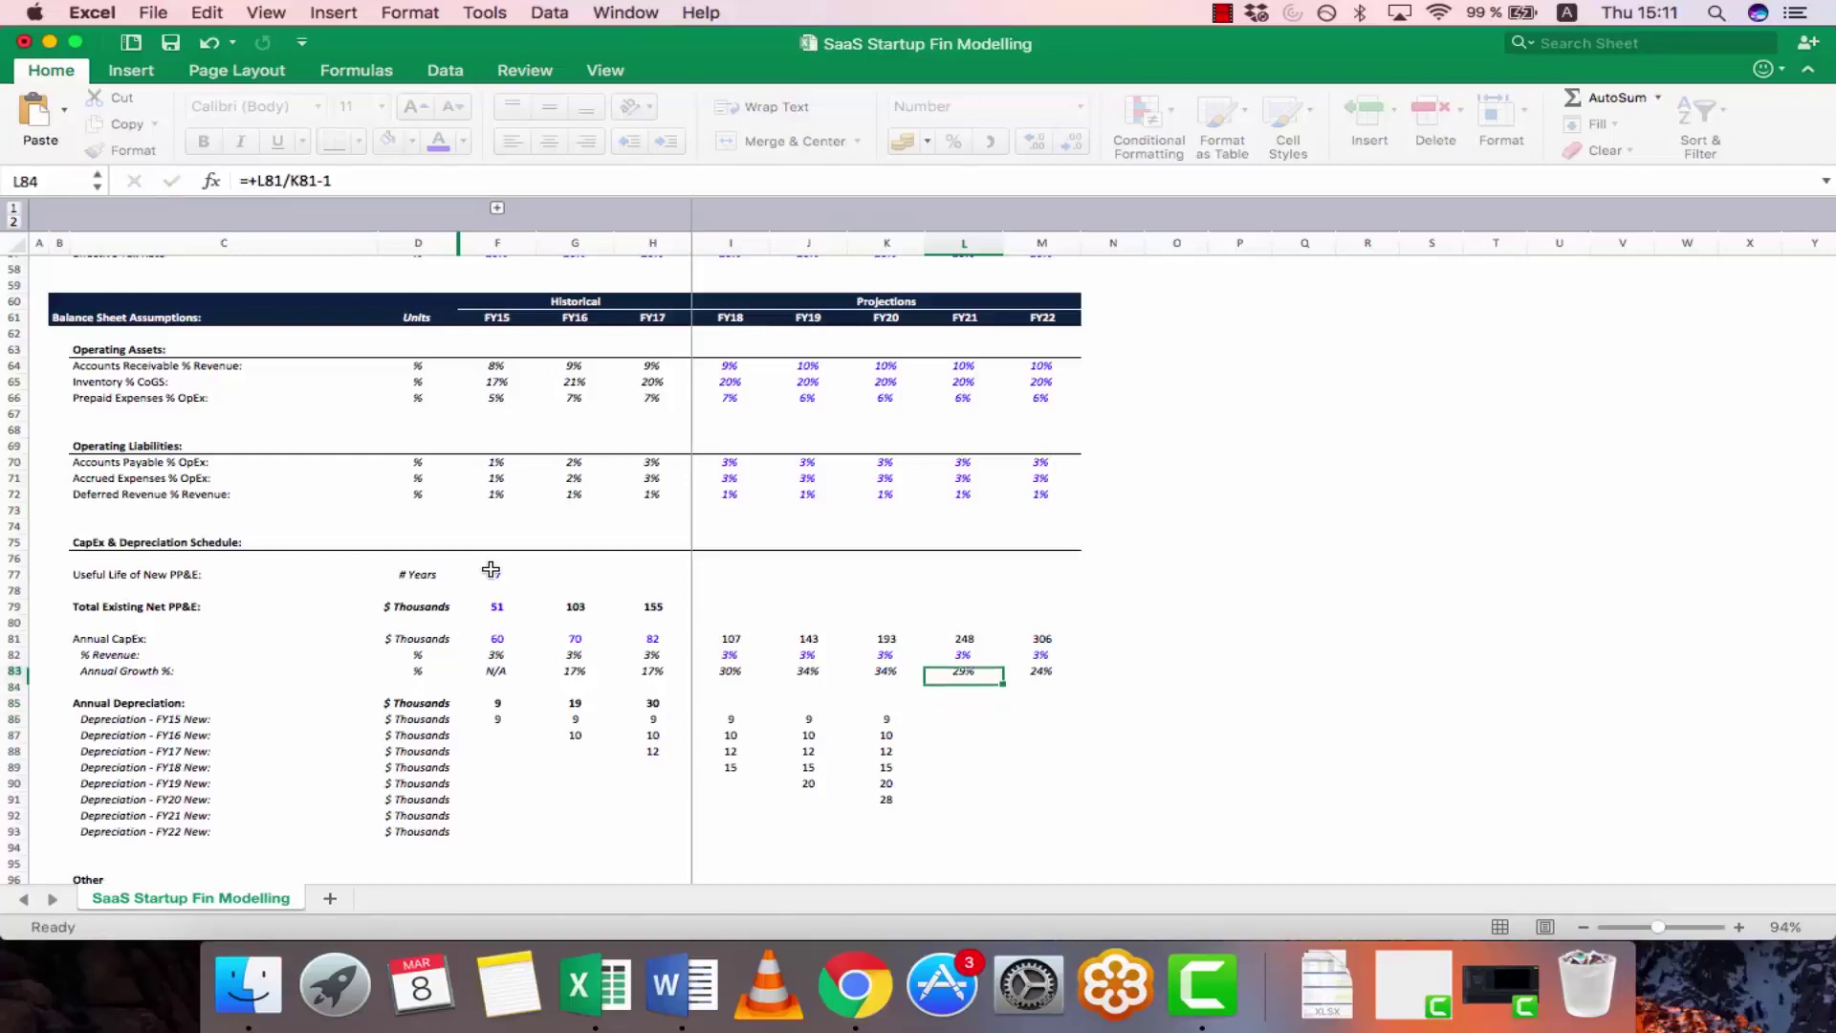
{"action": "key", "text": "Down"}
{"action": "key", "text": "Down"}
{"action": "key", "text": "Down"}
{"action": "key", "text": "Down"}
{"action": "type", "text": "="}
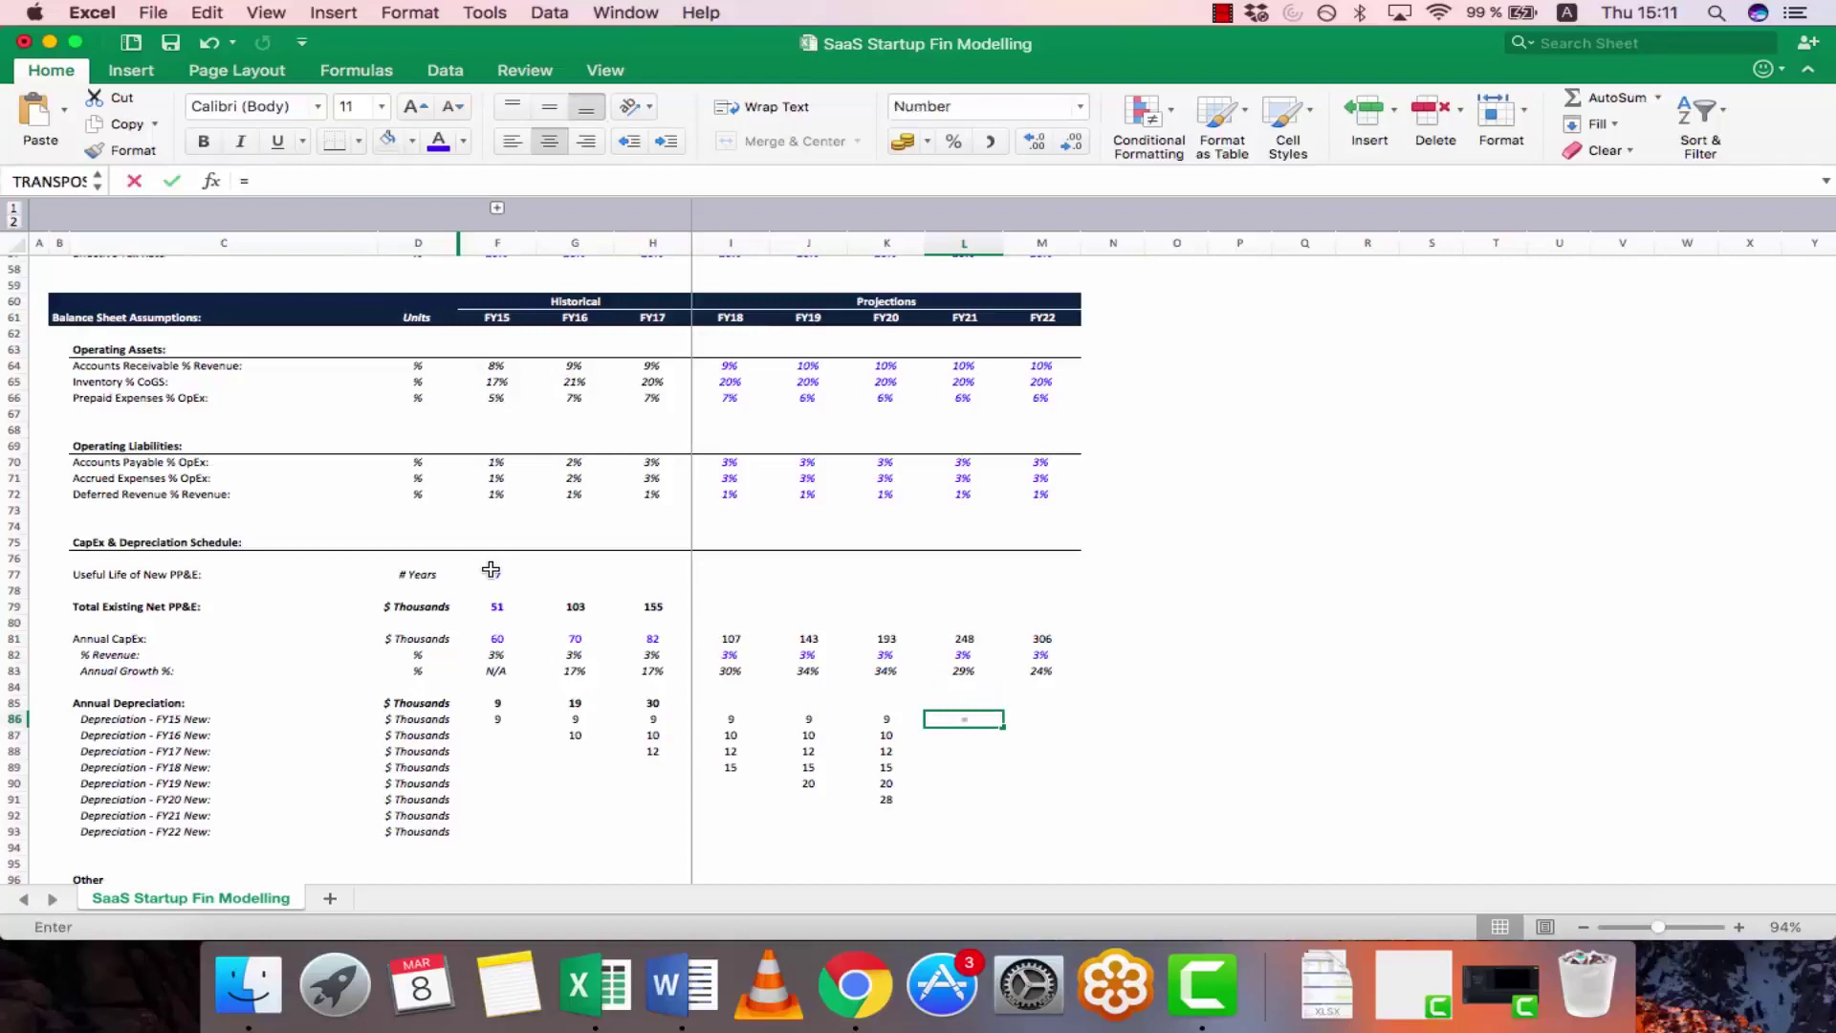
{"action": "key", "text": "Escape"}
- Select the FY21 depreciation cells L86:L92 and begin a TRANSPOSE formula in them
{"action": "key", "text": "shift+Down"}
{"action": "key", "text": "shift+Down"}
{"action": "key", "text": "shift+Down"}
{"action": "key", "text": "shift+Down"}
{"action": "key", "text": "shift+Down"}
{"action": "key", "text": "shift+Down"}
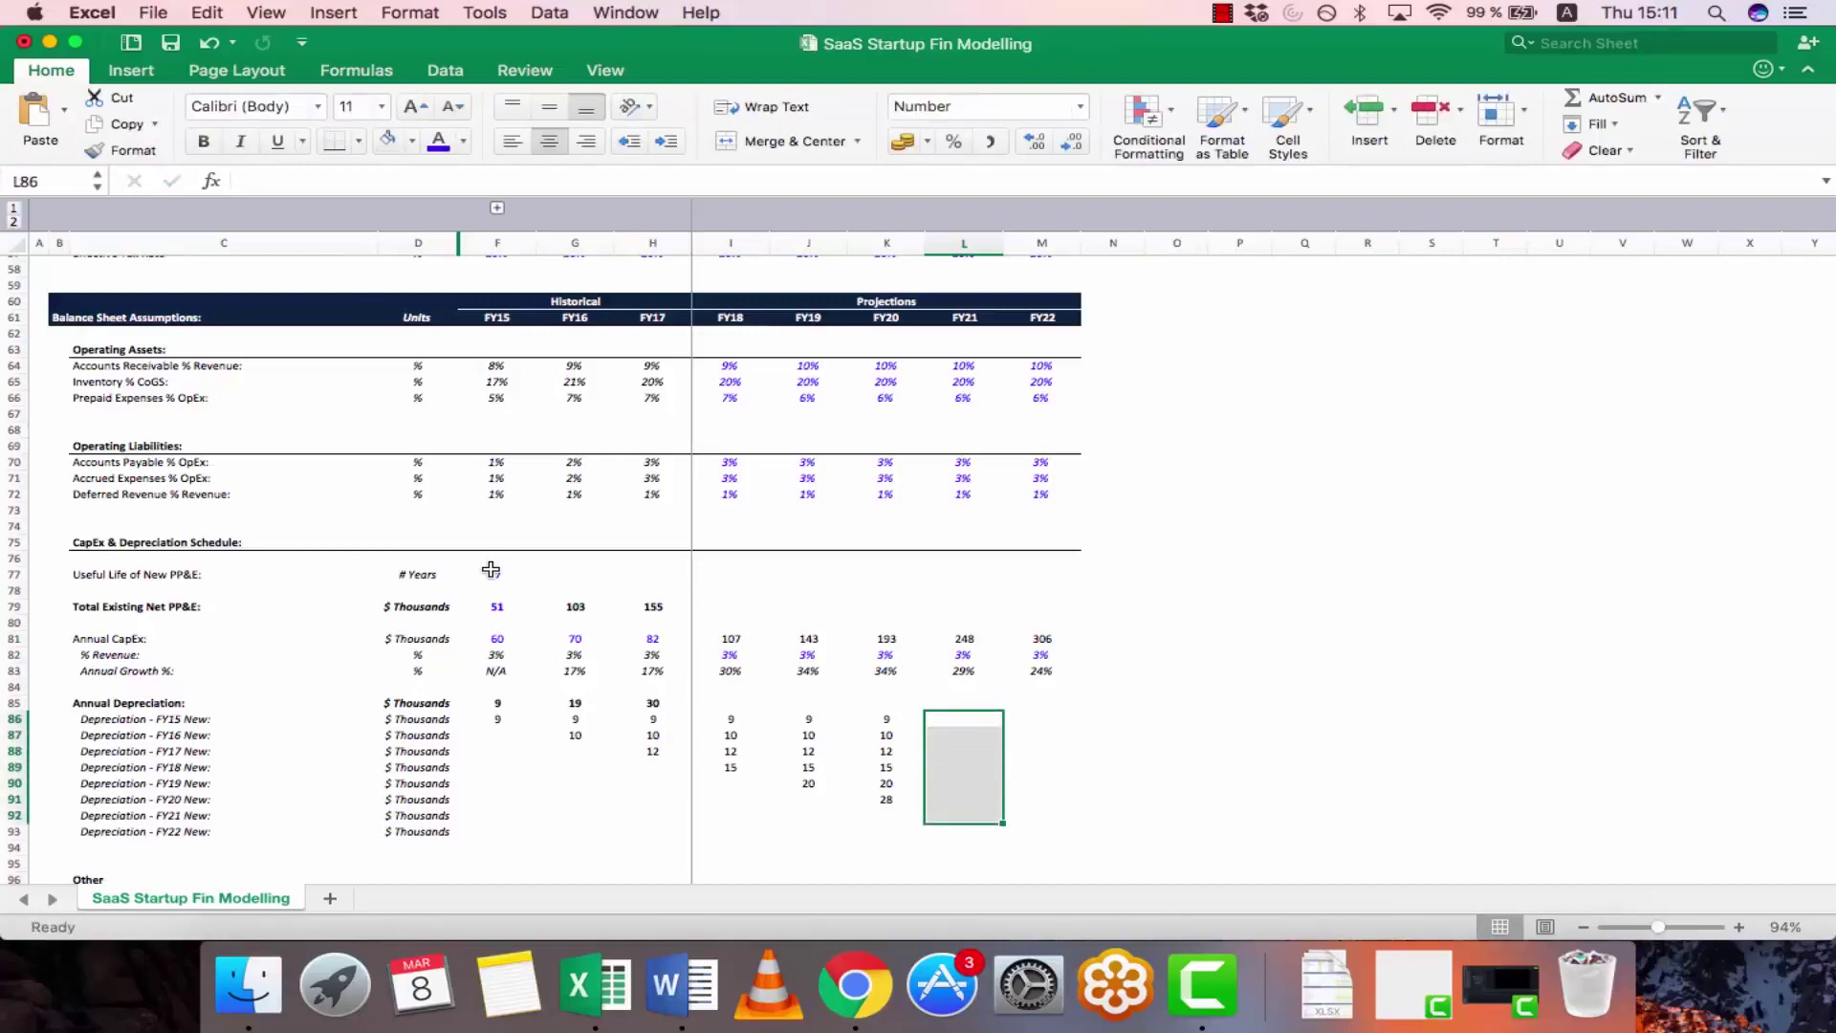
{"action": "type", "text": "=trans"}
{"action": "key", "text": "Tab"}
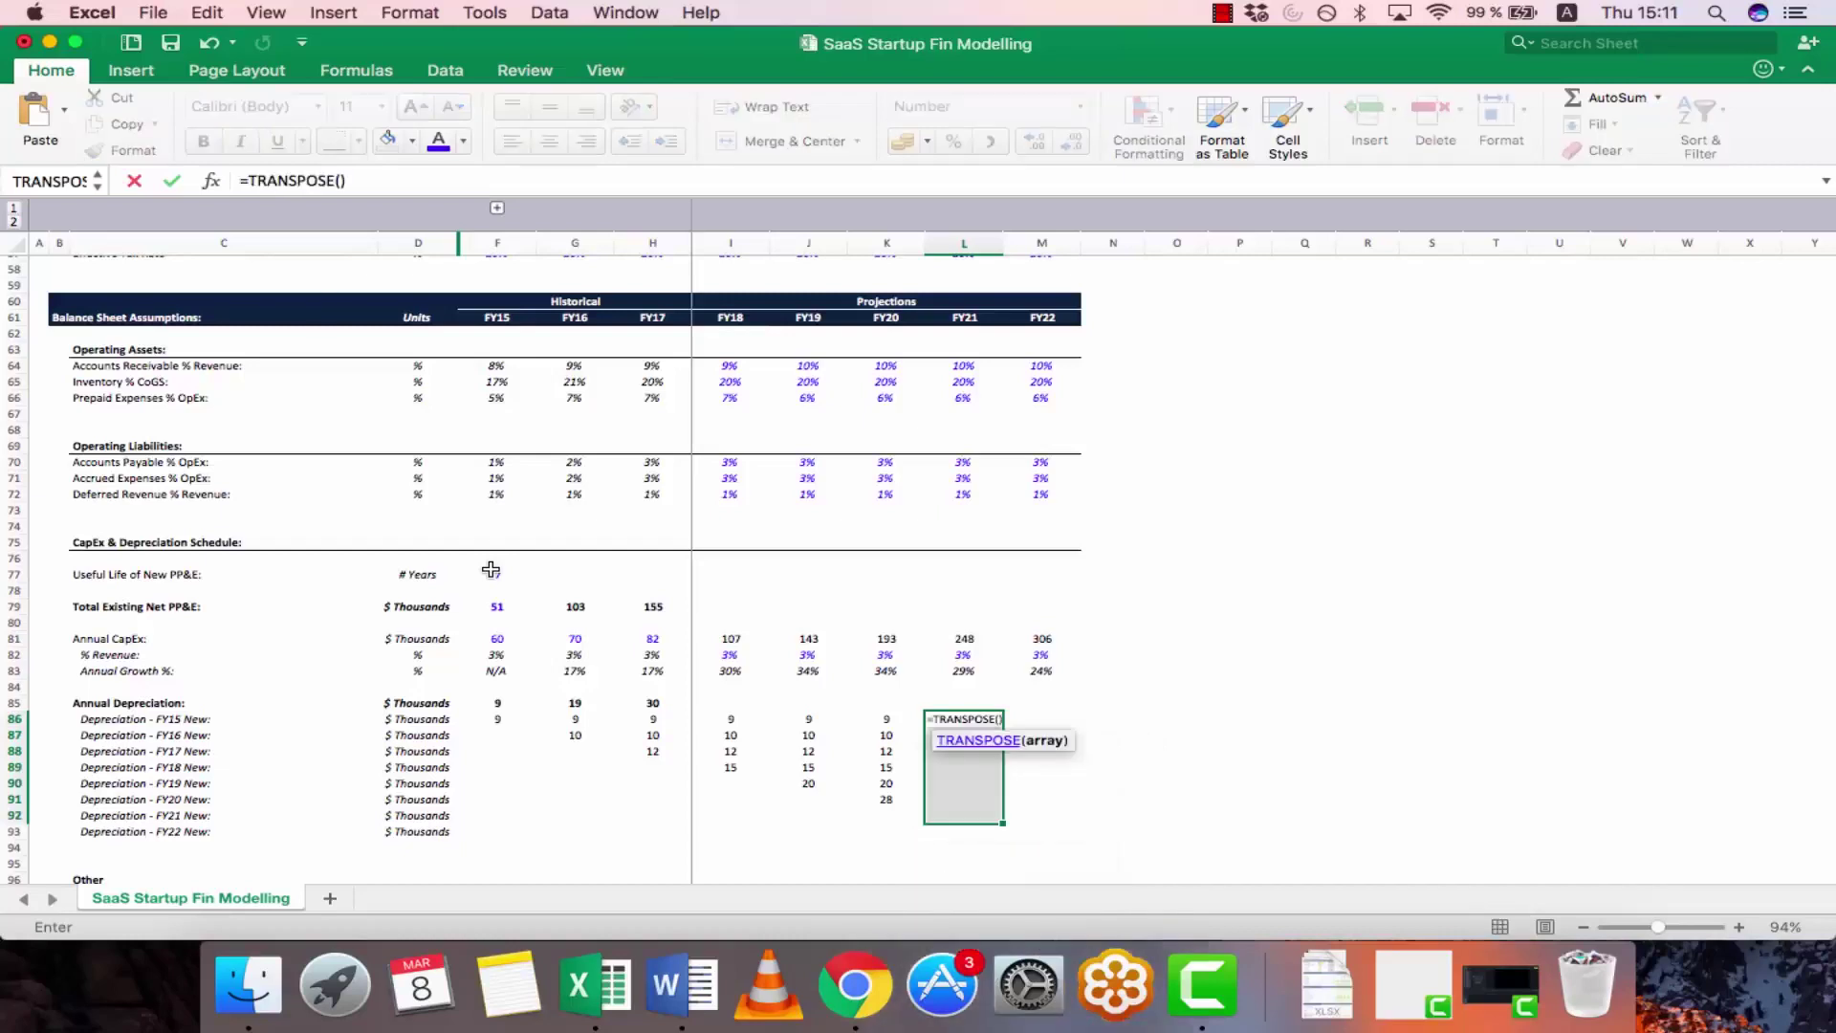
- Reference the annual CapEx from FY15 through FY21 (F81:L81) as the TRANSPOSE array for the FY21 depreciation cells
{"action": "key", "text": "Up"}
{"action": "key", "text": "Up"}
{"action": "key", "text": "Up"}
{"action": "key", "text": "Up"}
{"action": "key", "text": "Up"}
{"action": "key", "text": "Left"}
{"action": "key", "text": "Left"}
{"action": "key", "text": "Left"}
{"action": "key", "text": "Left"}
{"action": "key", "text": "Left"}
{"action": "key", "text": "Left"}
{"action": "key", "text": "shift+Right"}
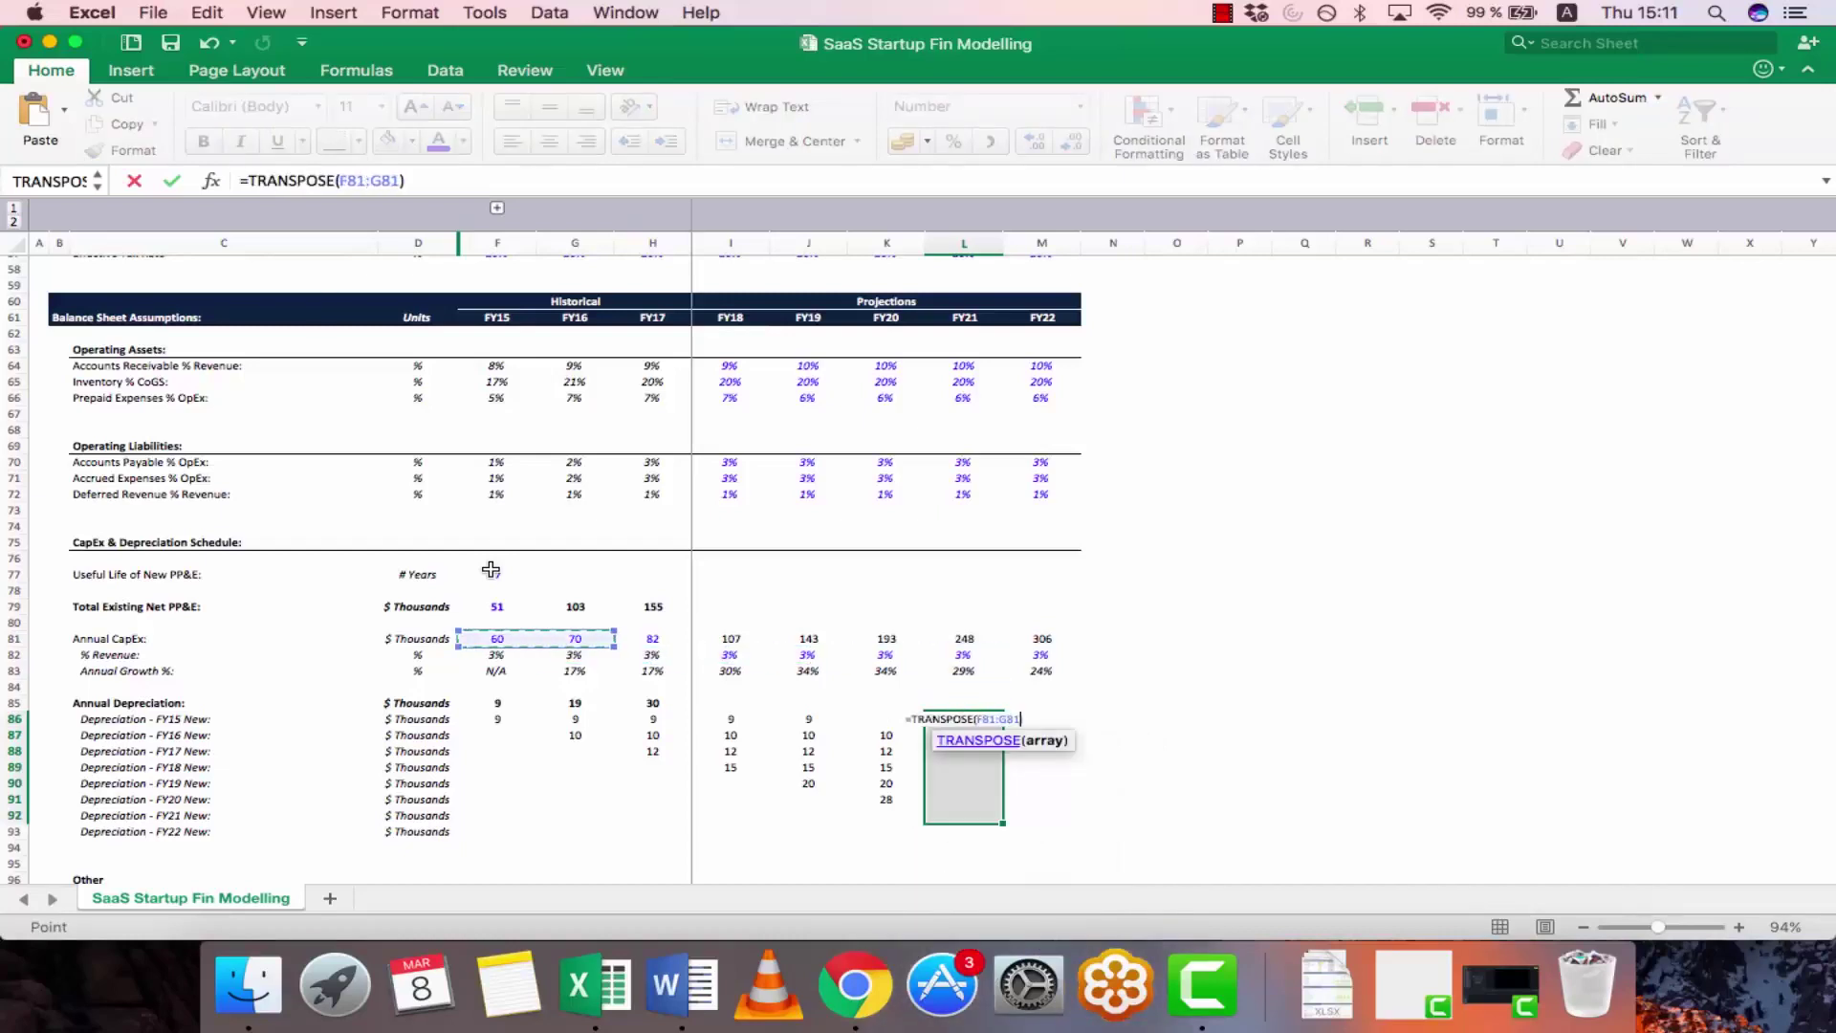
{"action": "key", "text": "shift+Right"}
{"action": "key", "text": "shift+Right"}
{"action": "key", "text": "shift+Right"}
{"action": "key", "text": "shift+Right"}
{"action": "key", "text": "shift+Right"}
{"action": "key", "text": "shift+Right"}
{"action": "key", "text": "shift+Left"}
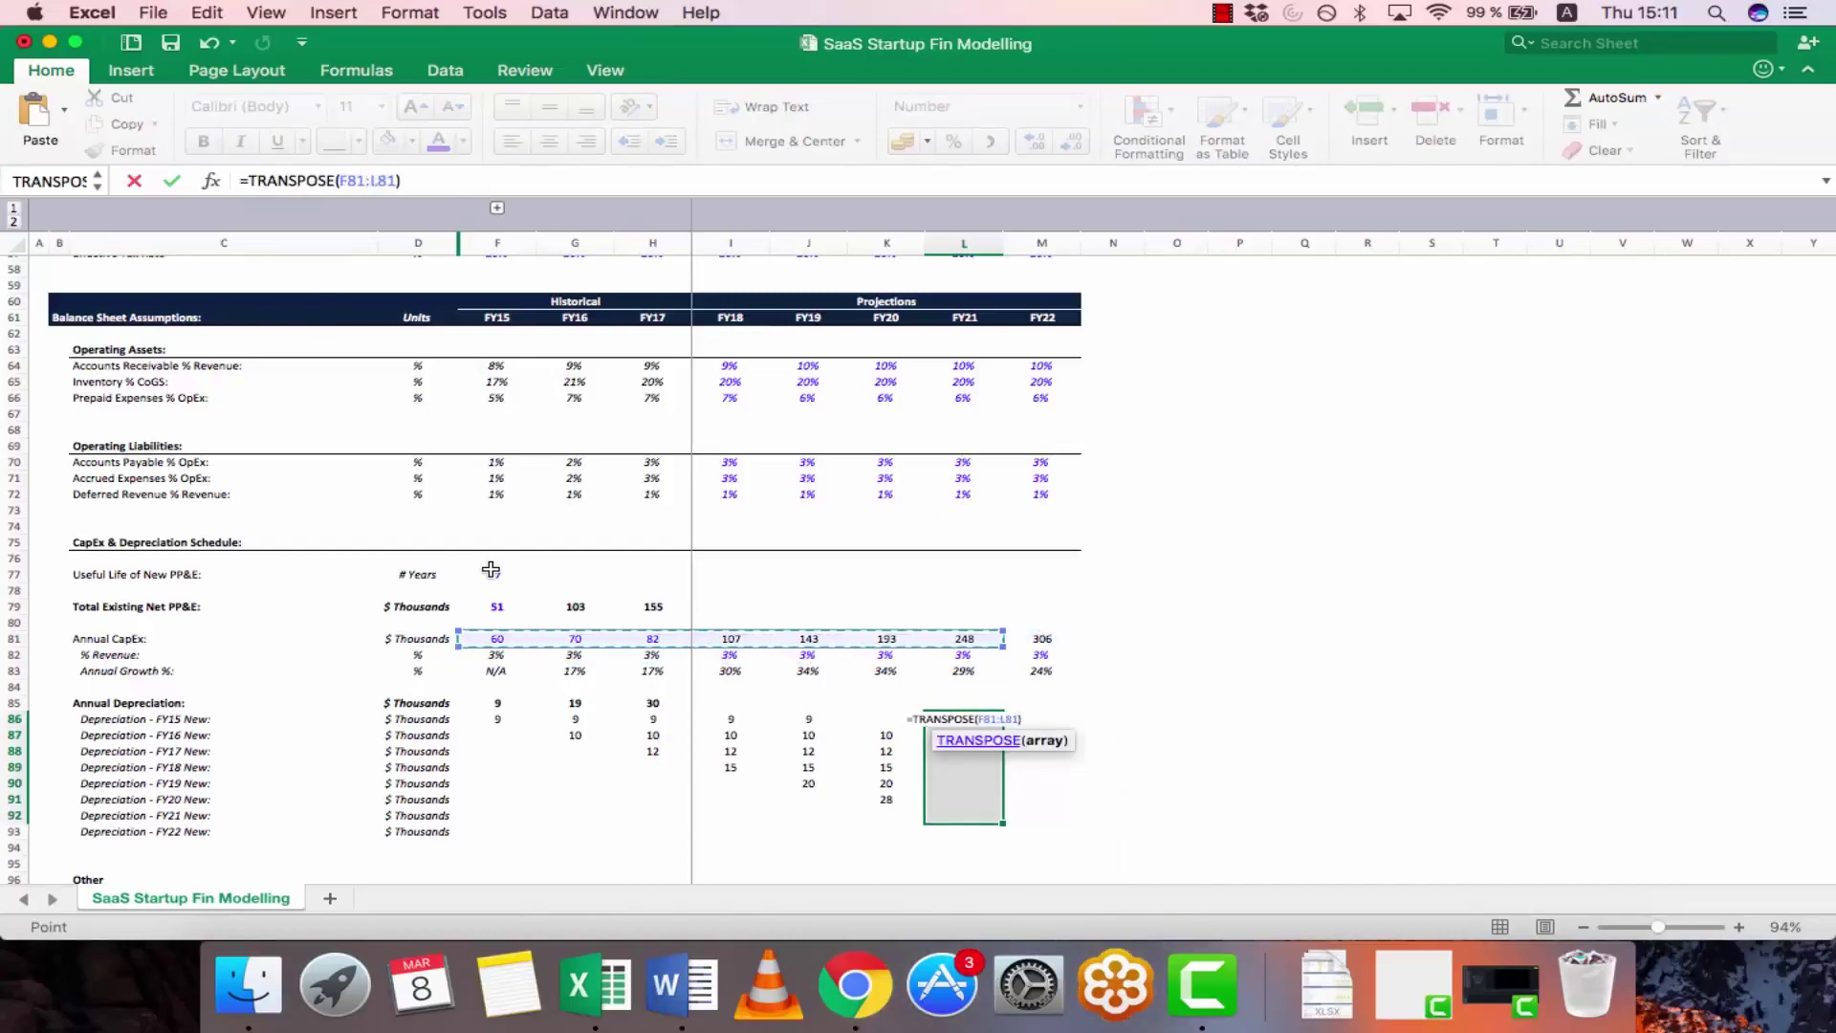
- Divide the transposed CapEx by the useful life in F77 and enter it as an array formula in L86:L92
{"action": "type", "text": ")/"}
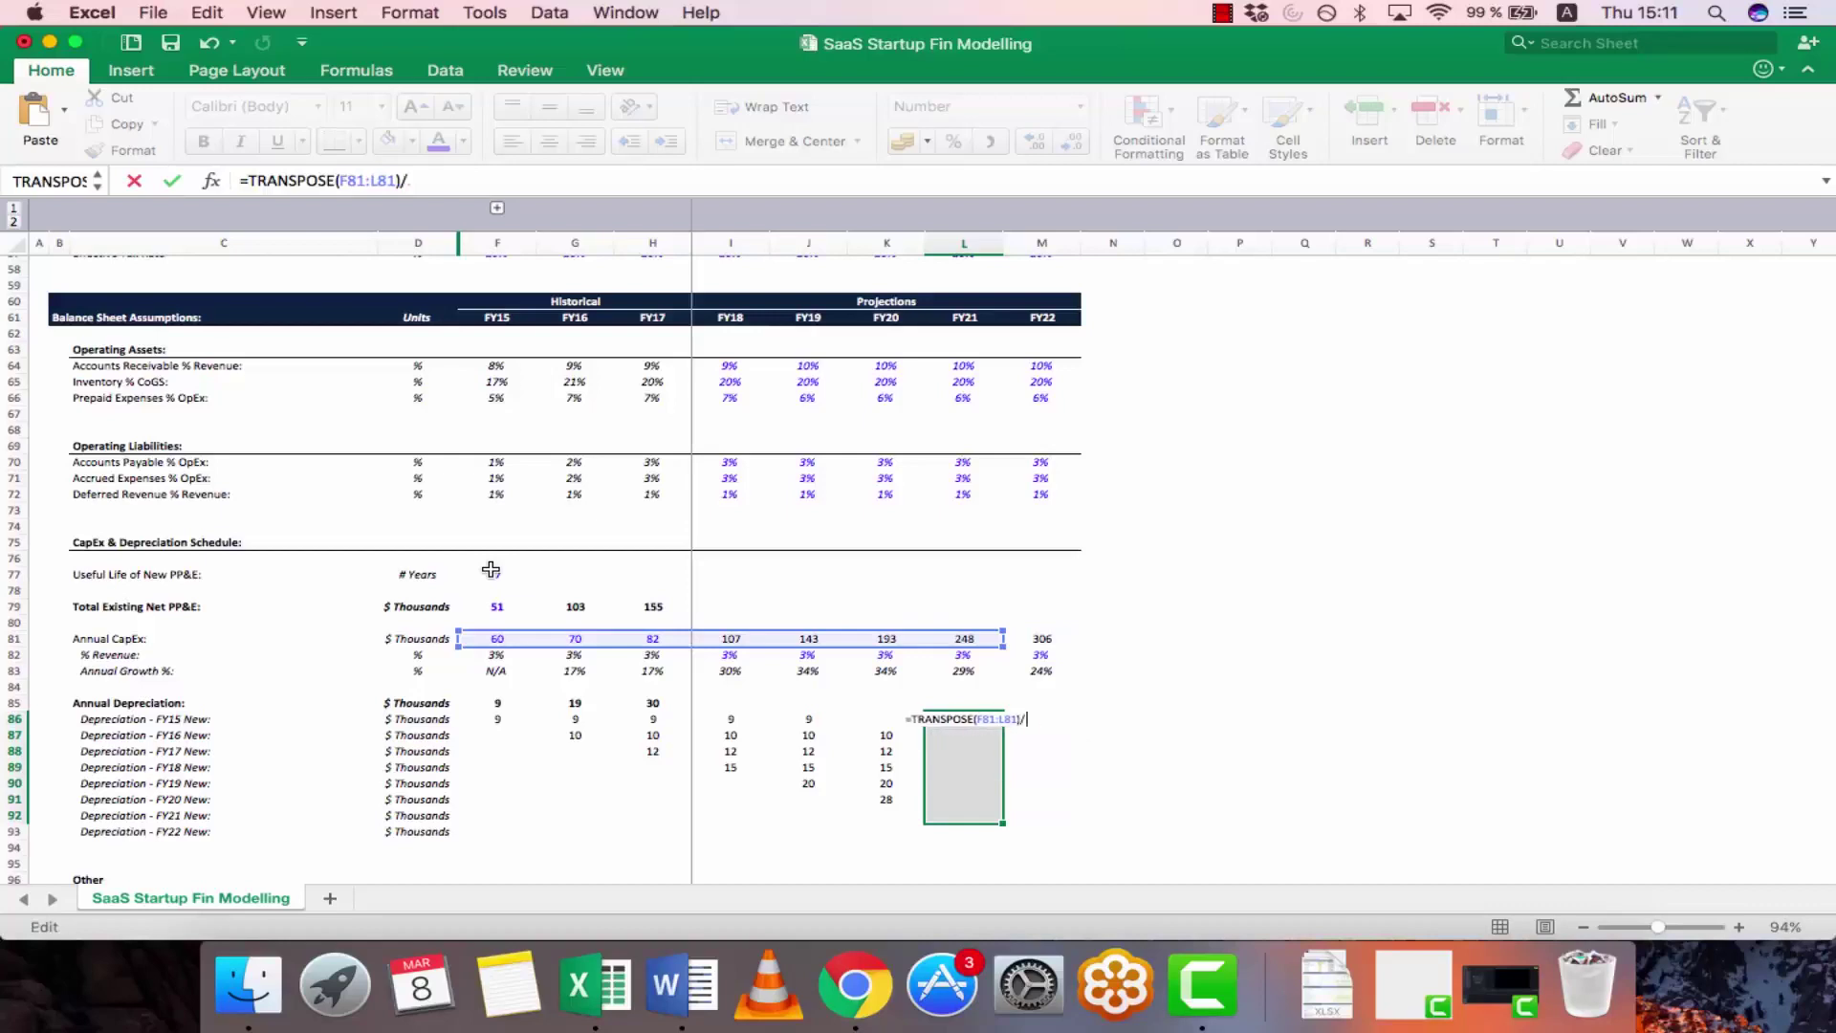
{"action": "left_click", "coordinate": [491, 570]}
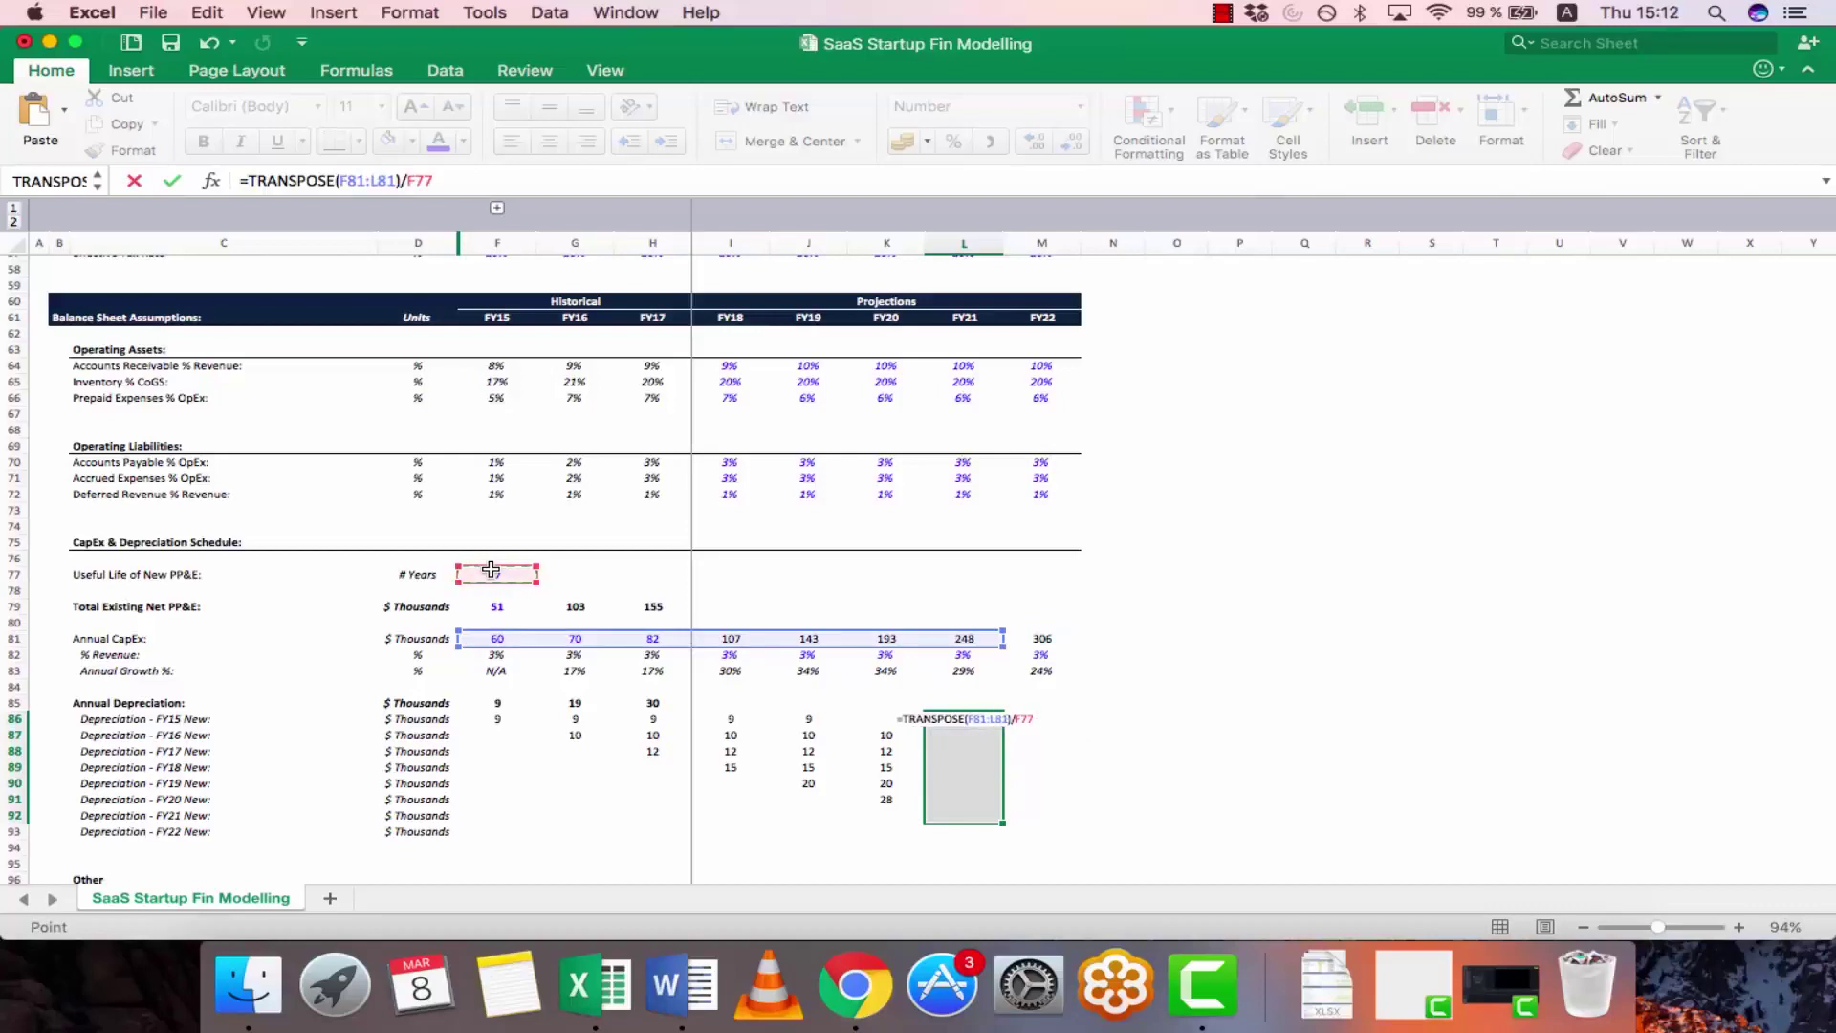
{"action": "key", "text": "ctrl+shift+Return"}
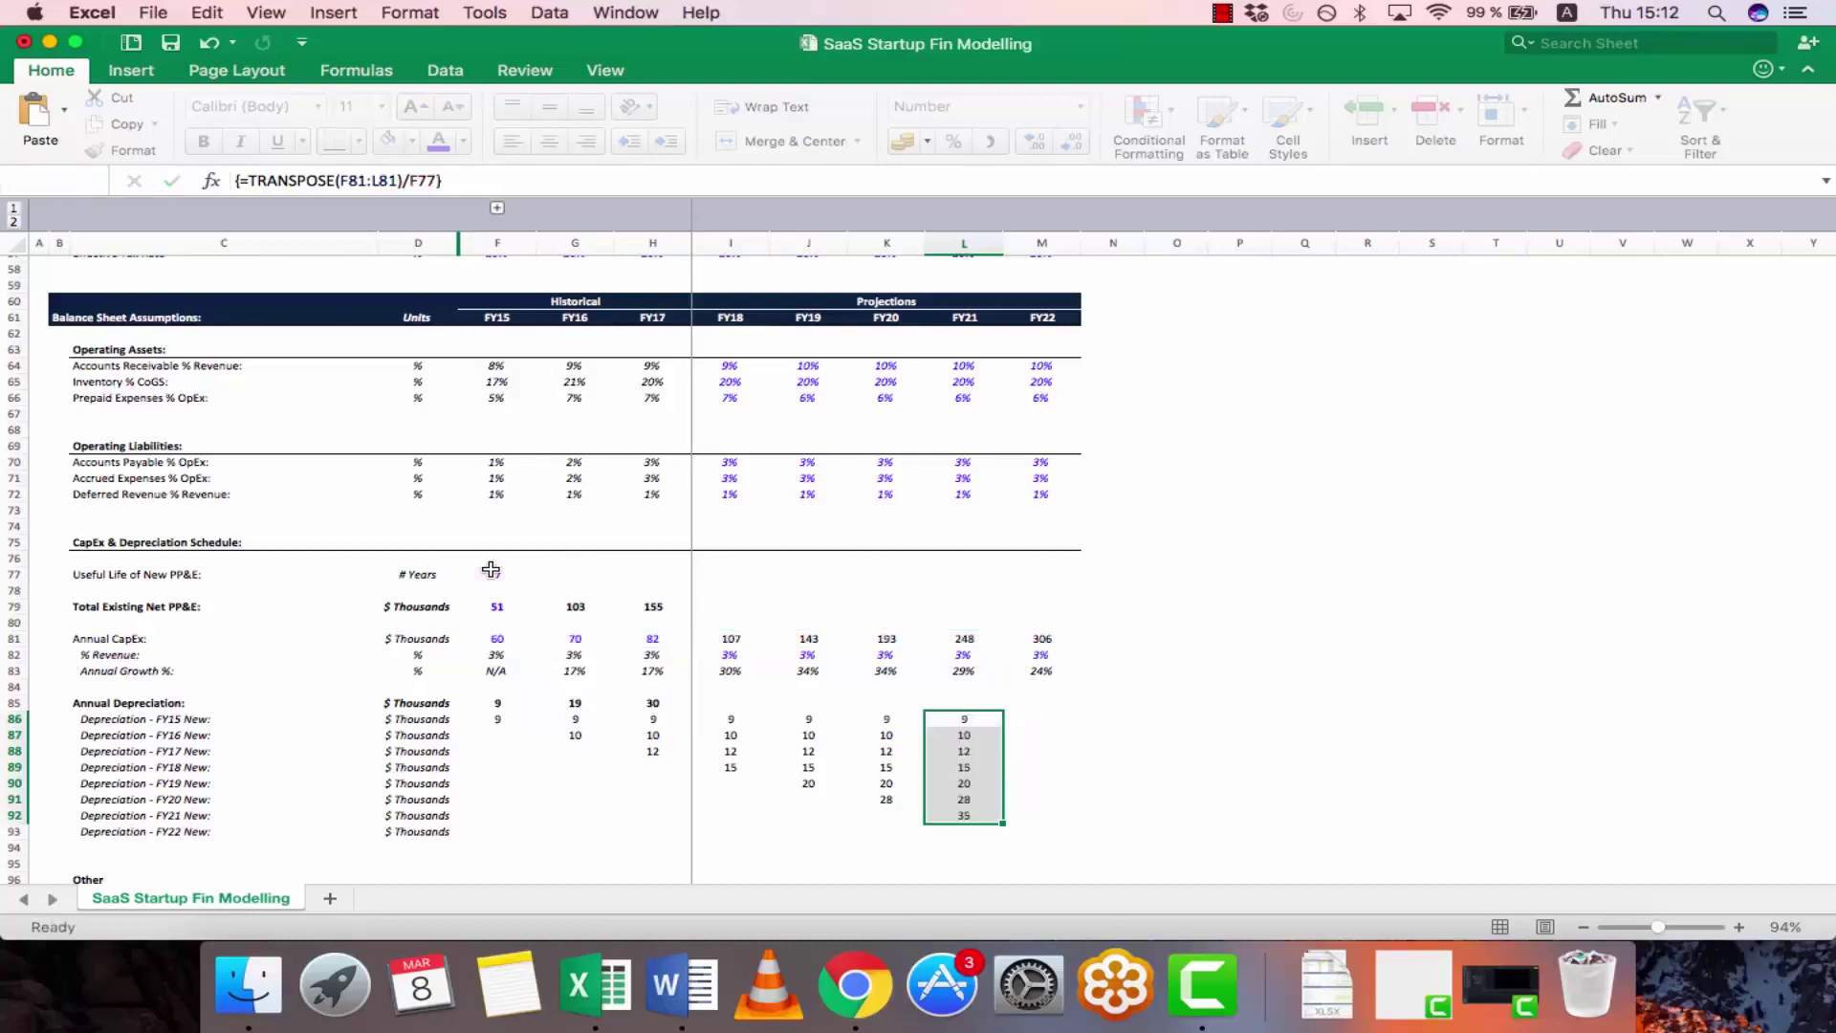
{"action": "key", "text": "Up"}
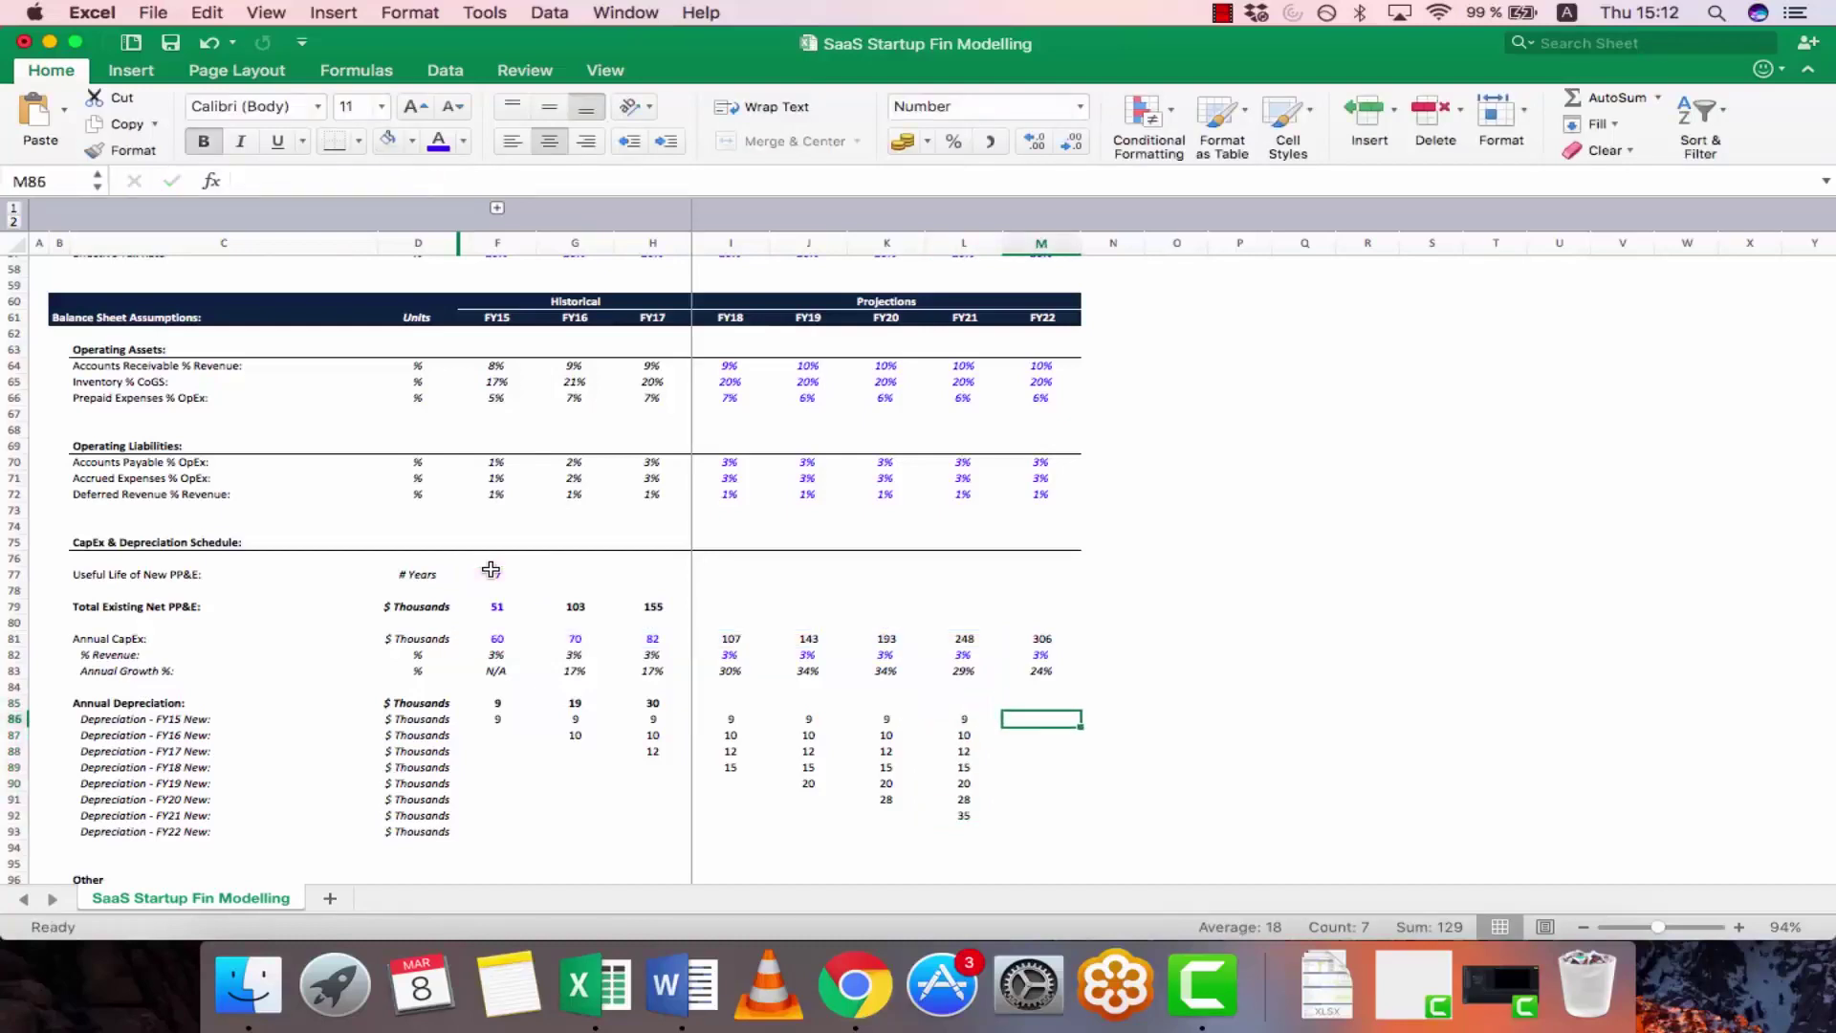
- Examine how many years the FY15 New depreciation row covers by selecting F86:L86
{"action": "key", "text": "Down"}
{"action": "key", "text": "shift+Left"}
{"action": "key", "text": "shift+Left"}
{"action": "key", "text": "shift+Left"}
{"action": "key", "text": "shift+Left"}
{"action": "key", "text": "shift+Left"}
{"action": "key", "text": "shift+Left"}
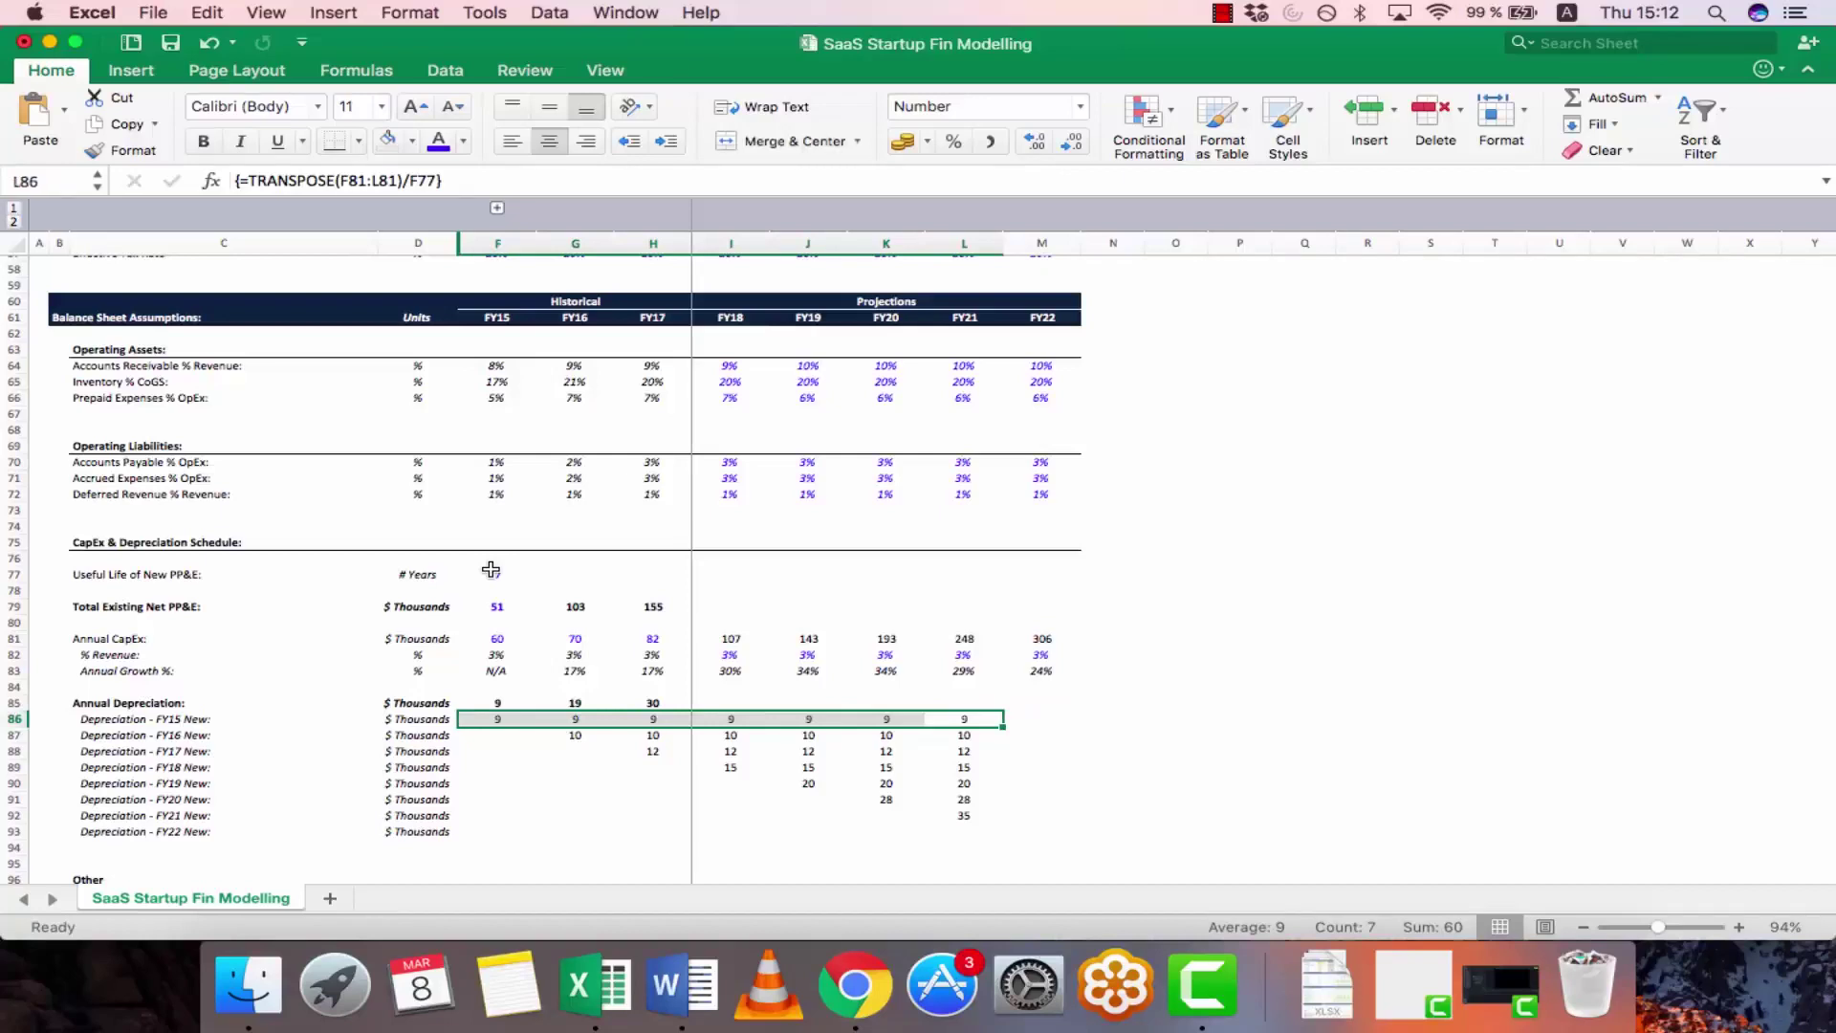
{"action": "key", "text": "shift+BackSpace"}
{"action": "key", "text": "Right"}
{"action": "key", "text": "Right"}
{"action": "key", "text": "Left"}
{"action": "key", "text": "Left"}
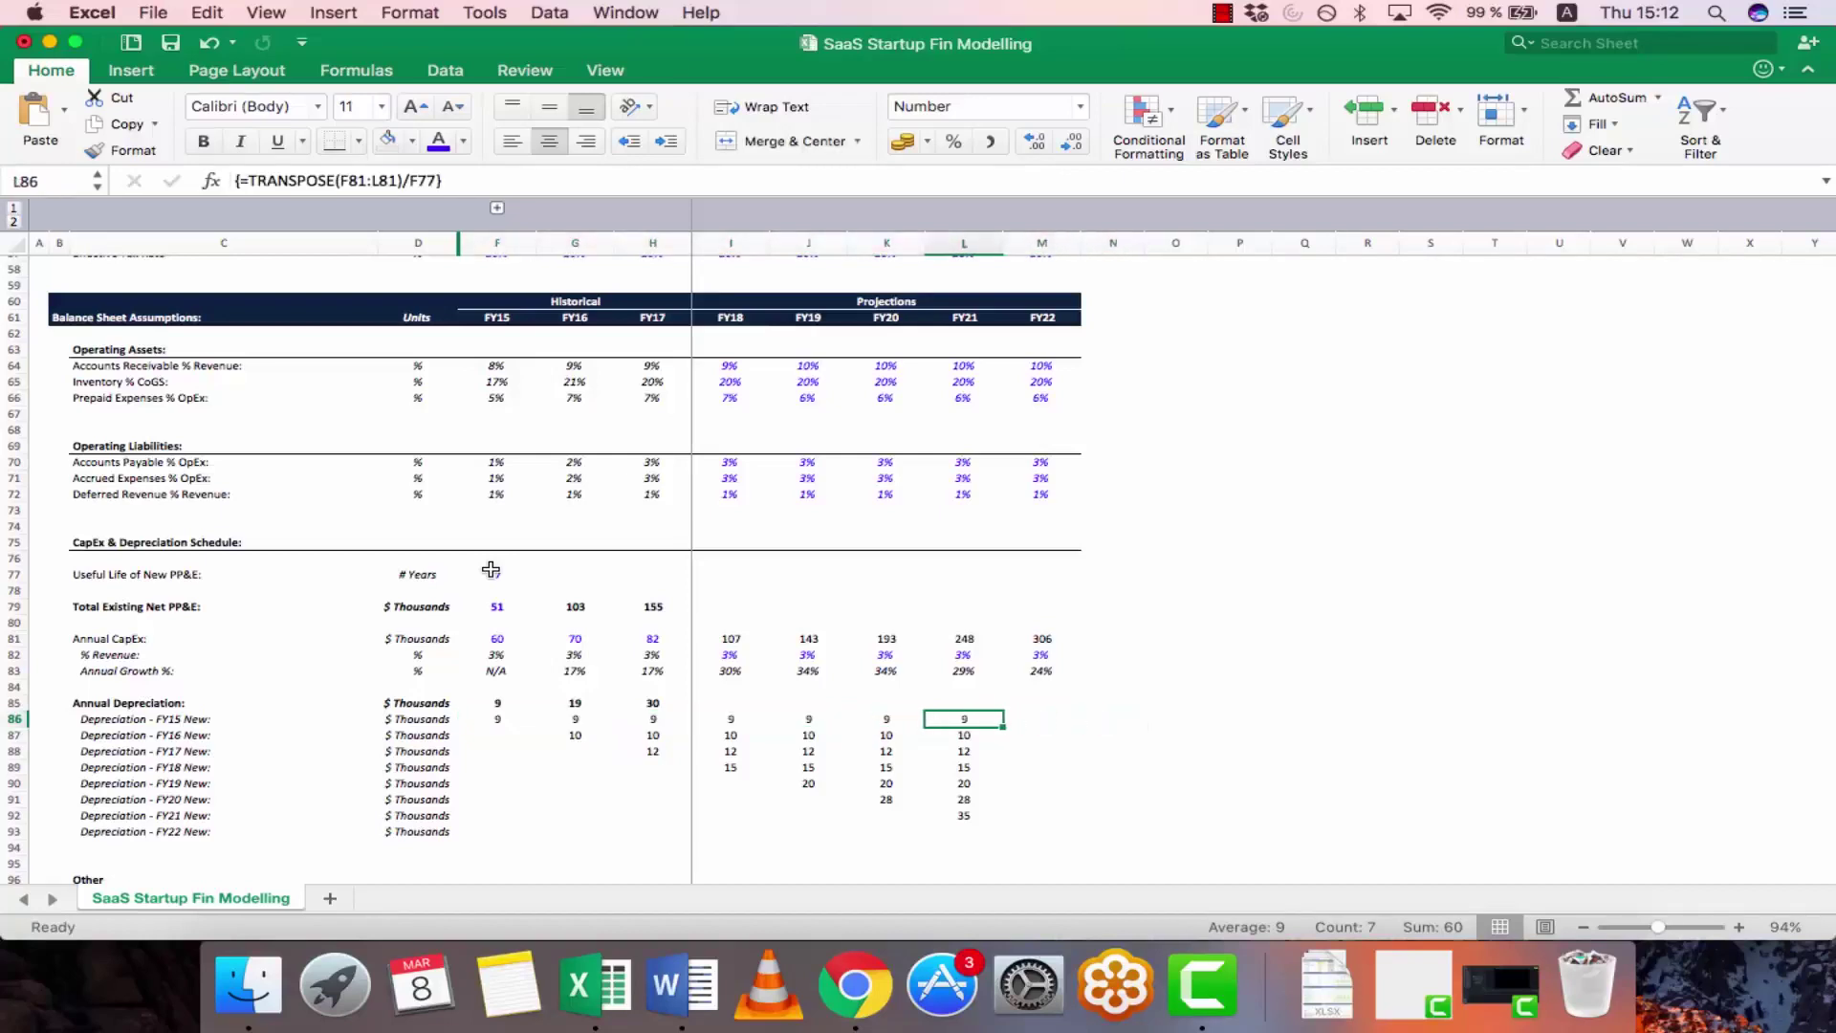
- Review the FY15 New depreciation row from the FY21 column back to its row label in C86
{"action": "key", "text": "Right"}
{"action": "key", "text": "Left"}
{"action": "key", "text": "Left"}
{"action": "key", "text": "Left"}
{"action": "key", "text": "Left"}
{"action": "key", "text": "Left"}
{"action": "key", "text": "Left"}
{"action": "key", "text": "Left"}
{"action": "key", "text": "Left"}
{"action": "key", "text": "Left"}
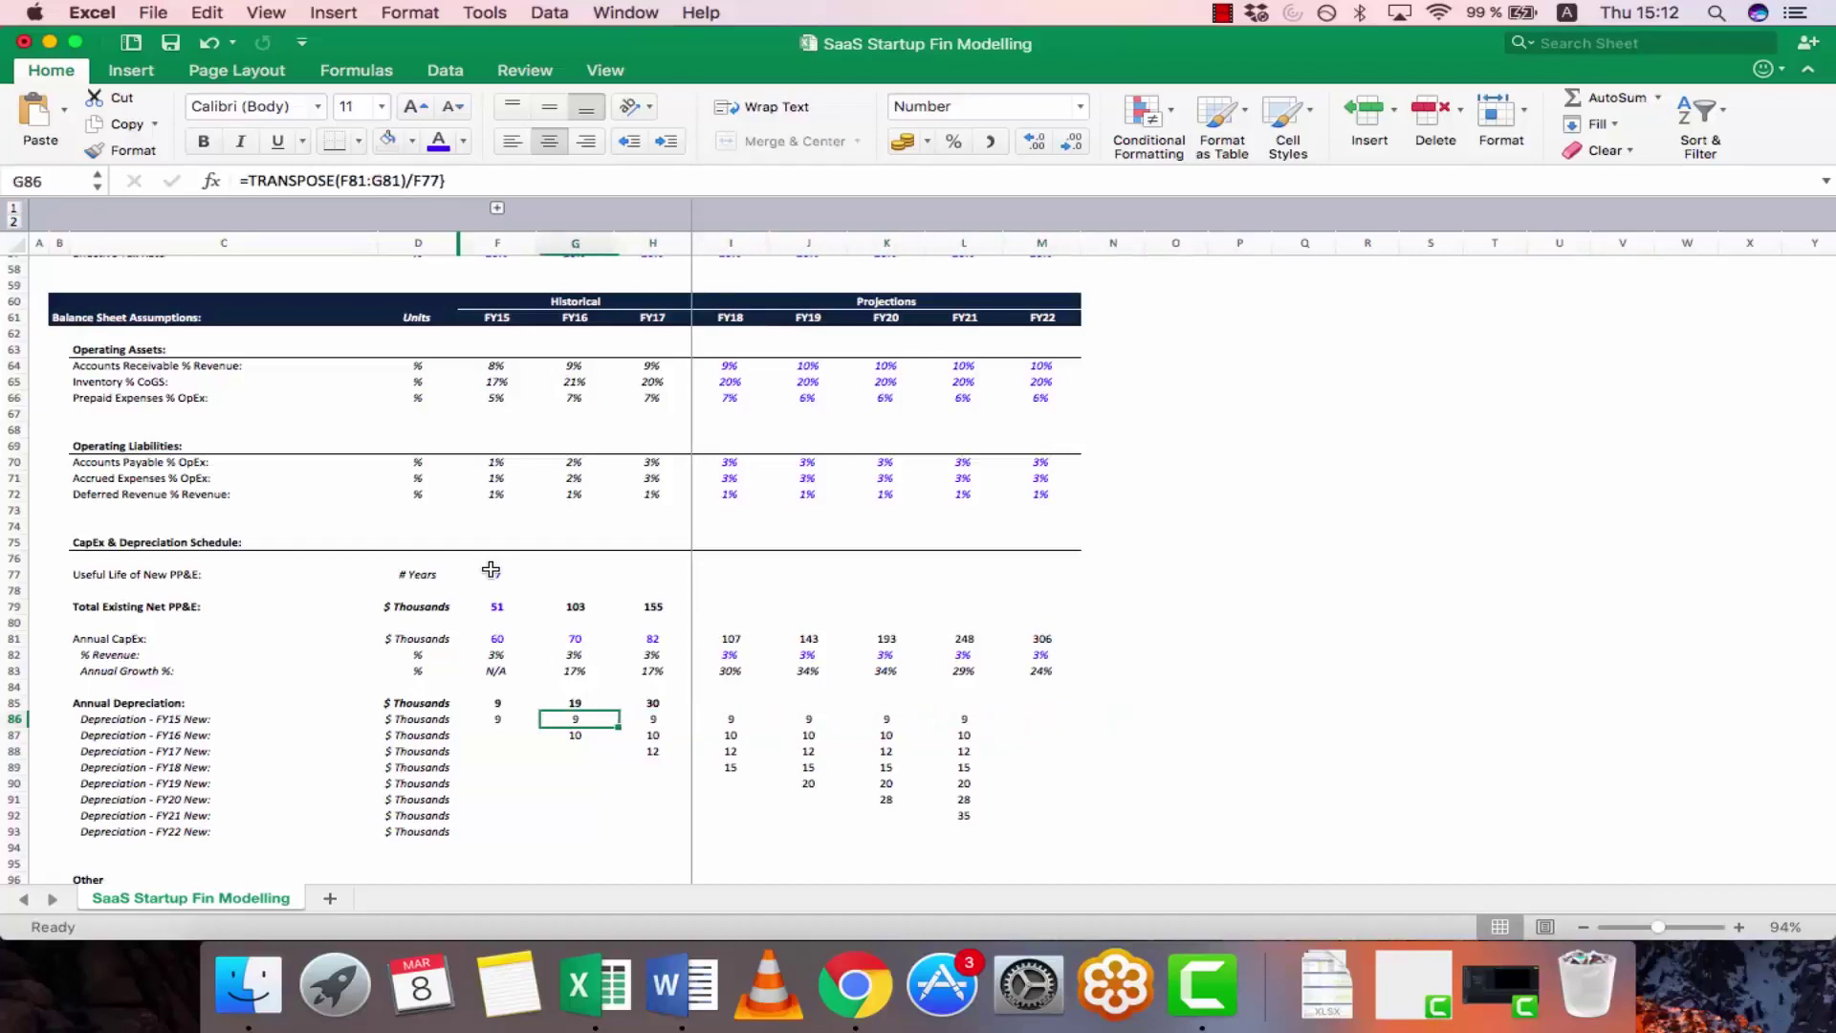
{"action": "key", "text": "F2"}
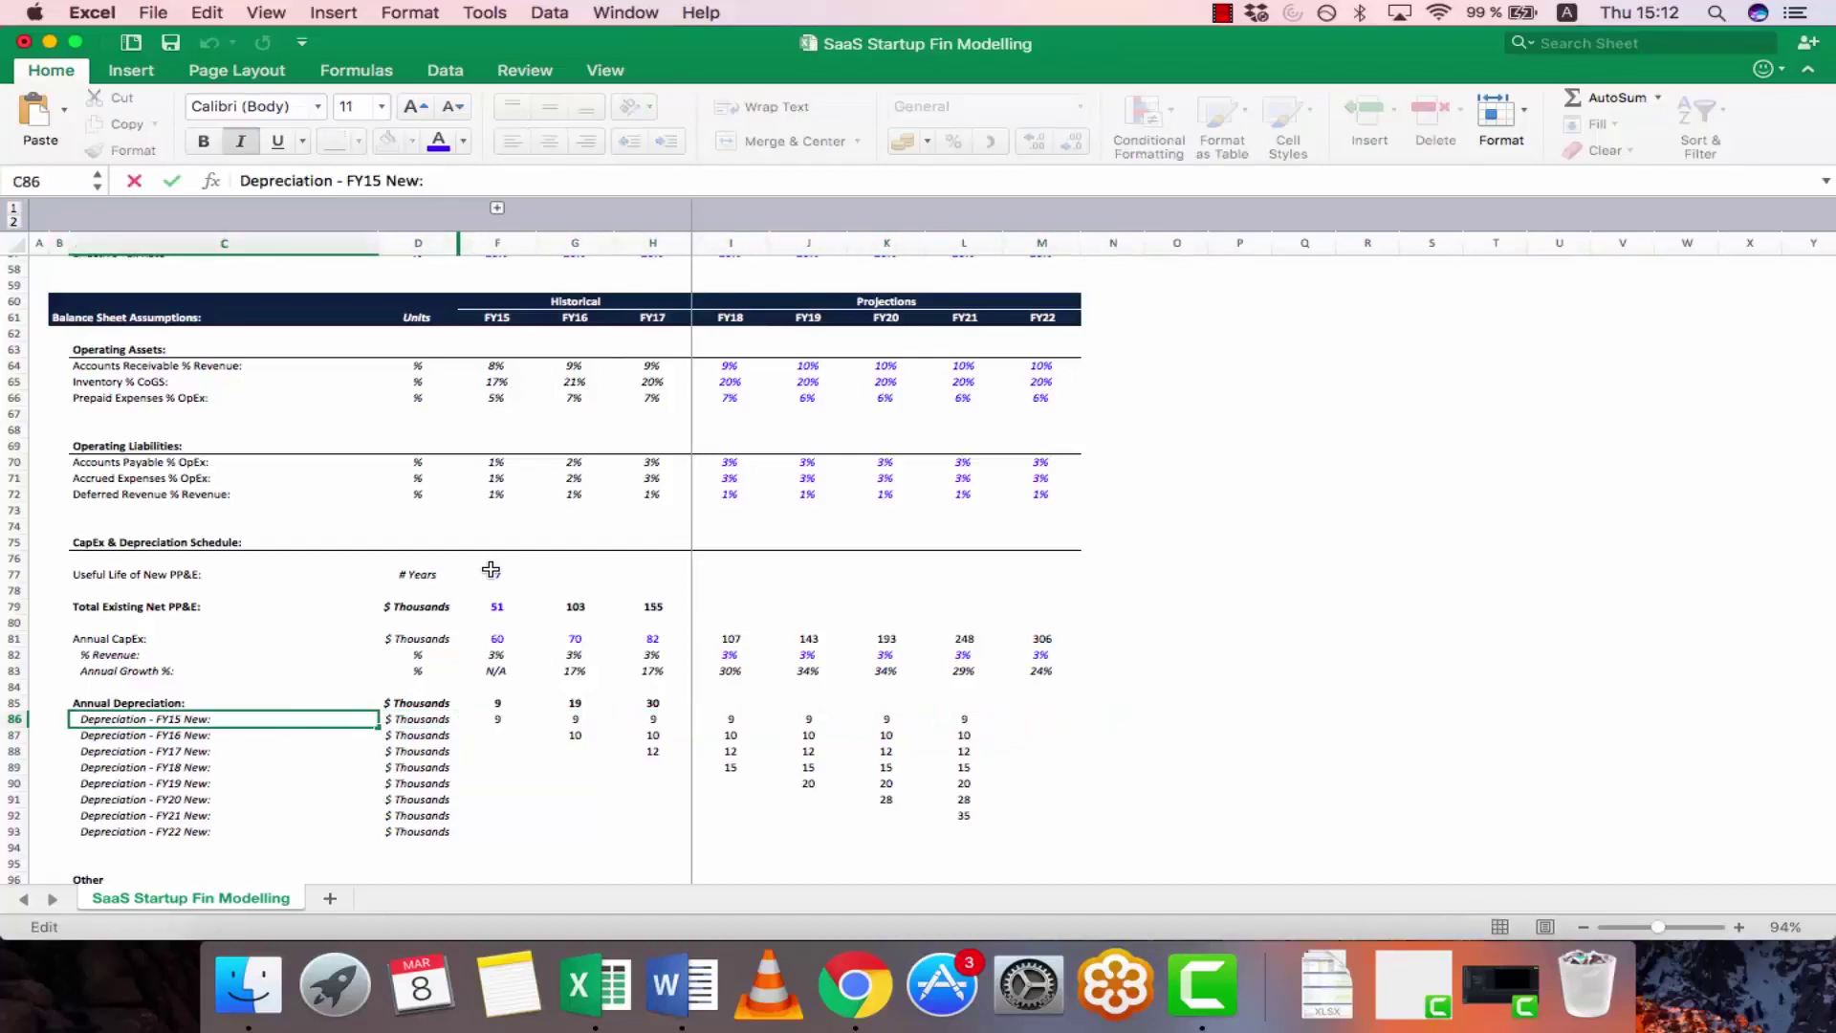
{"action": "key", "text": "Escape"}
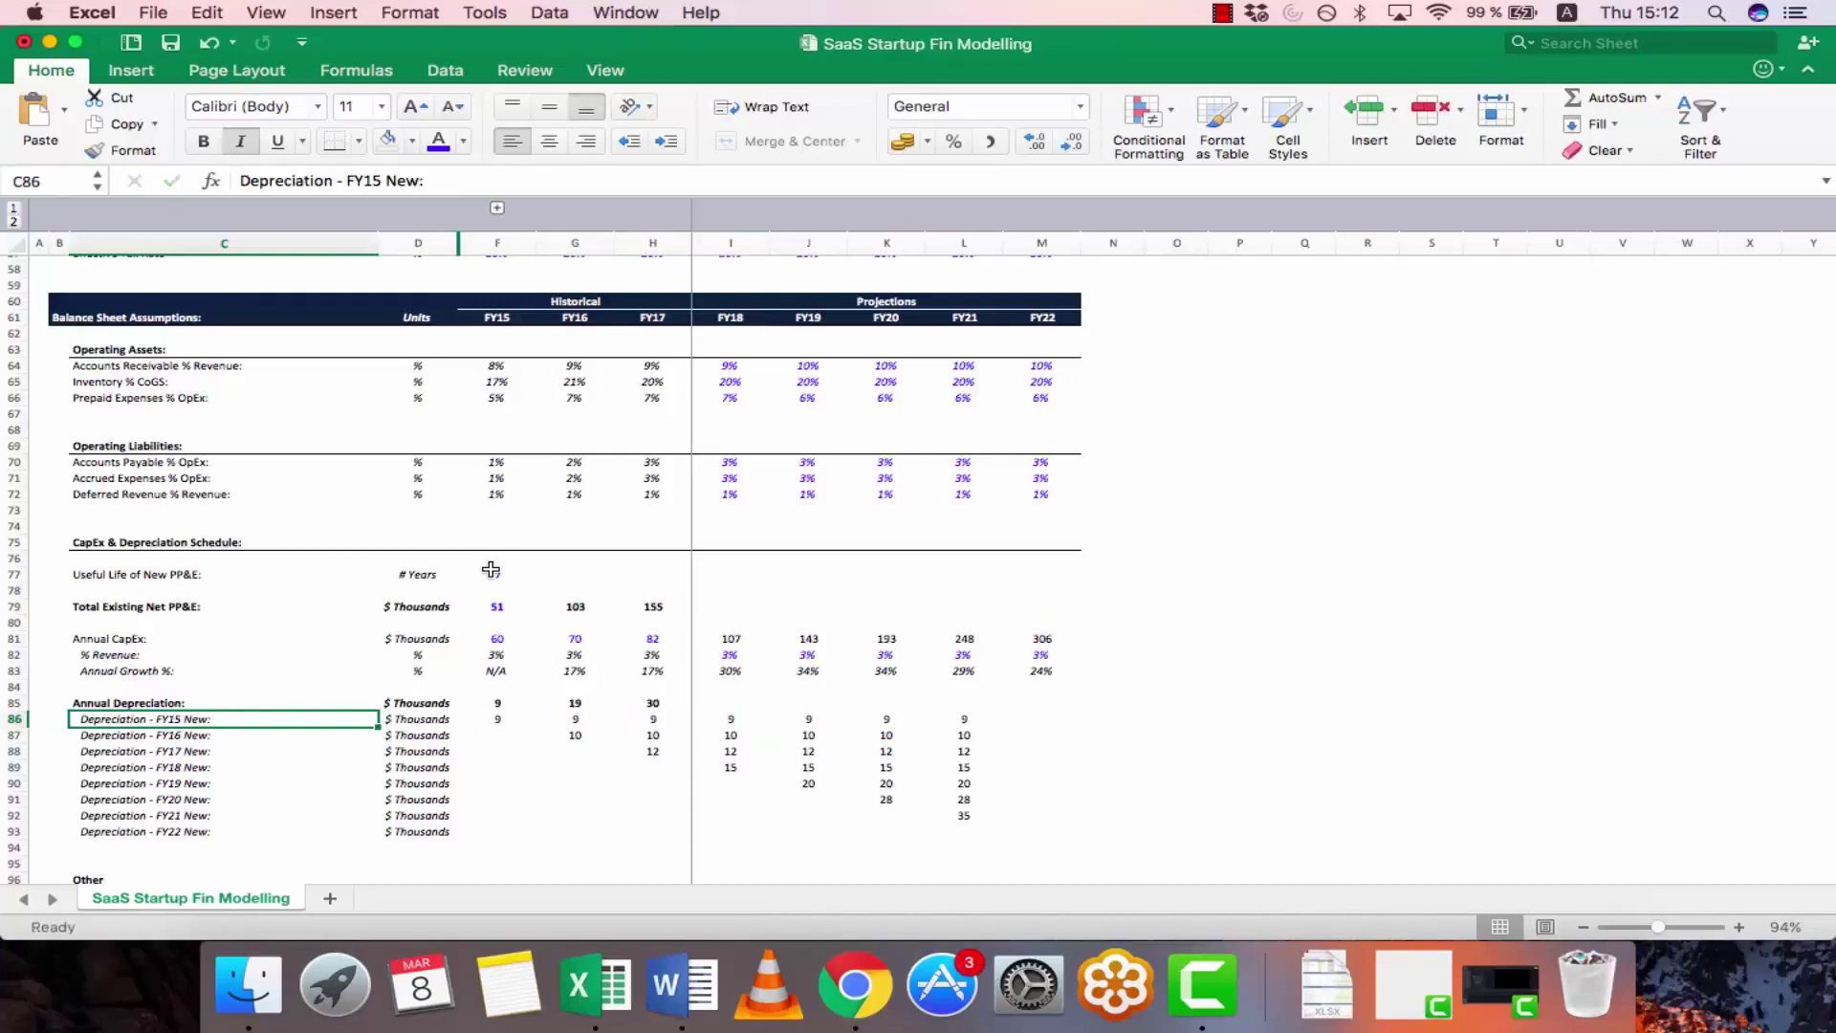
{"action": "key", "text": "Right"}
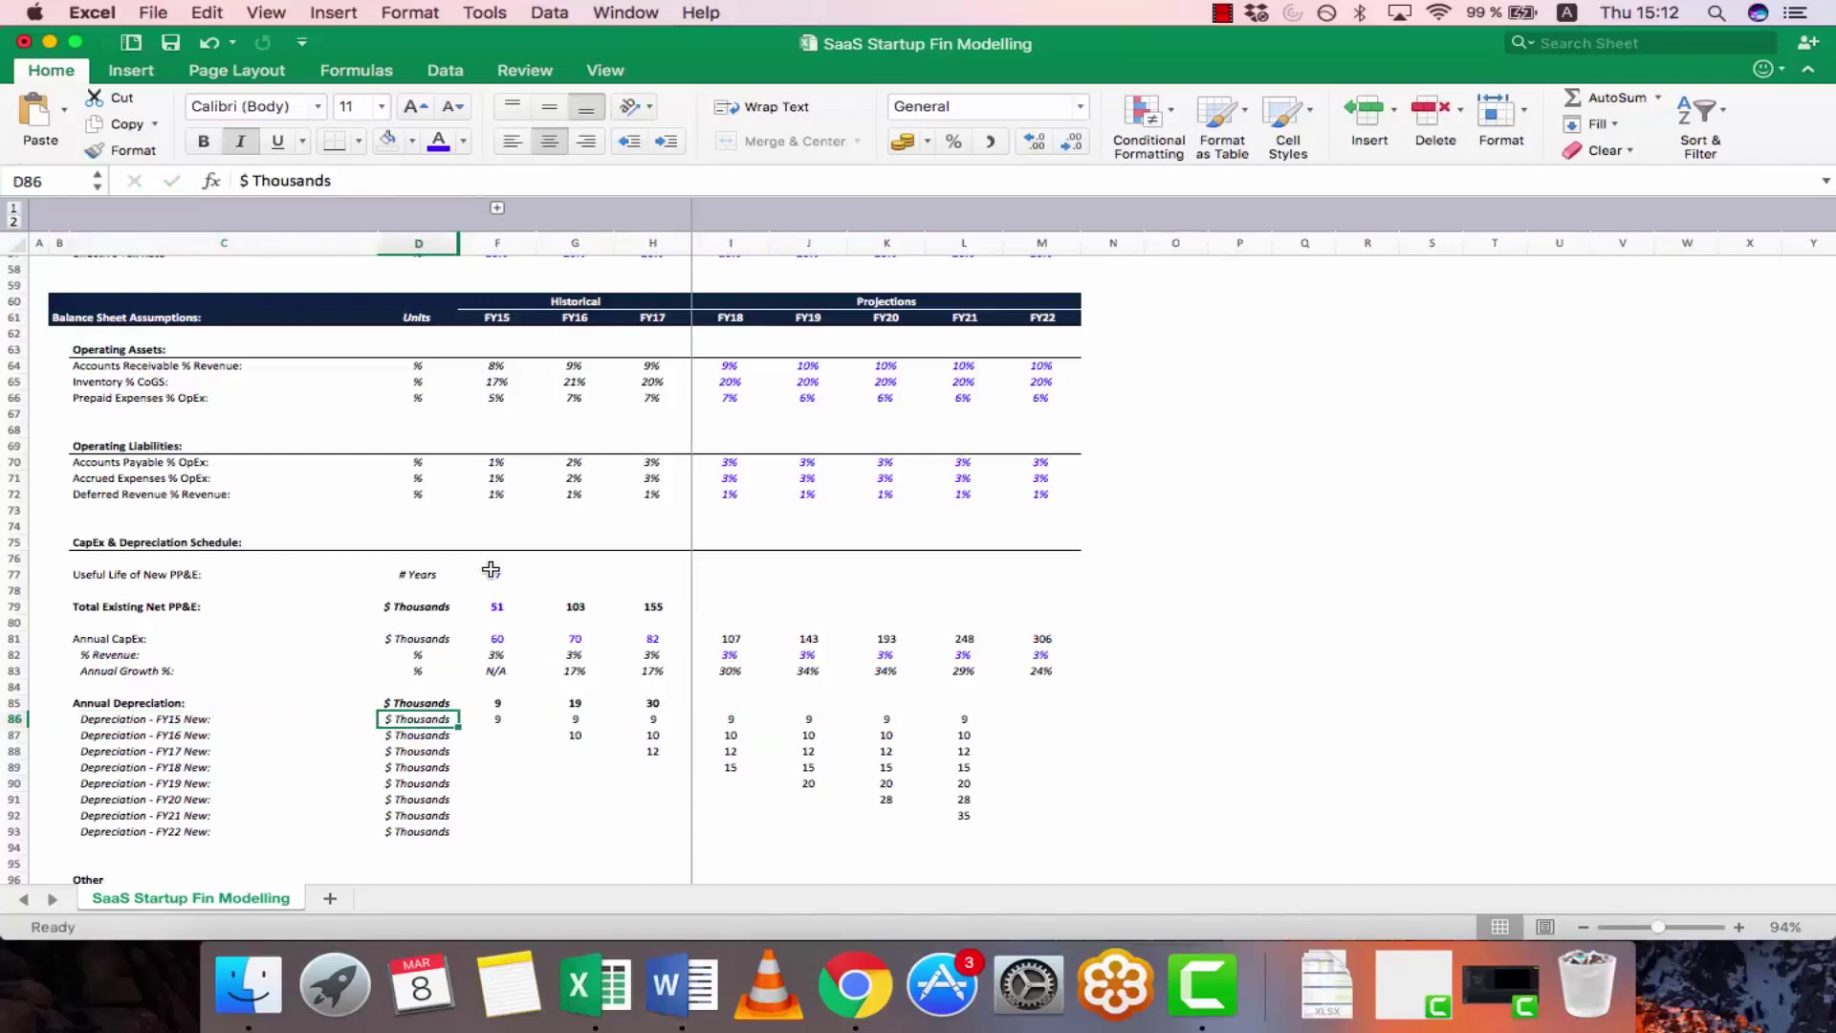
{"action": "key", "text": "Left"}
- Enter a dash as the FY22 value of the FY15 New depreciation row in M86
{"action": "key", "text": "Right"}
{"action": "key", "text": "Right"}
{"action": "key", "text": "Right"}
{"action": "key", "text": "Right"}
{"action": "key", "text": "Right"}
{"action": "key", "text": "Right"}
{"action": "key", "text": "Right"}
{"action": "key", "text": "Right"}
{"action": "key", "text": "Right"}
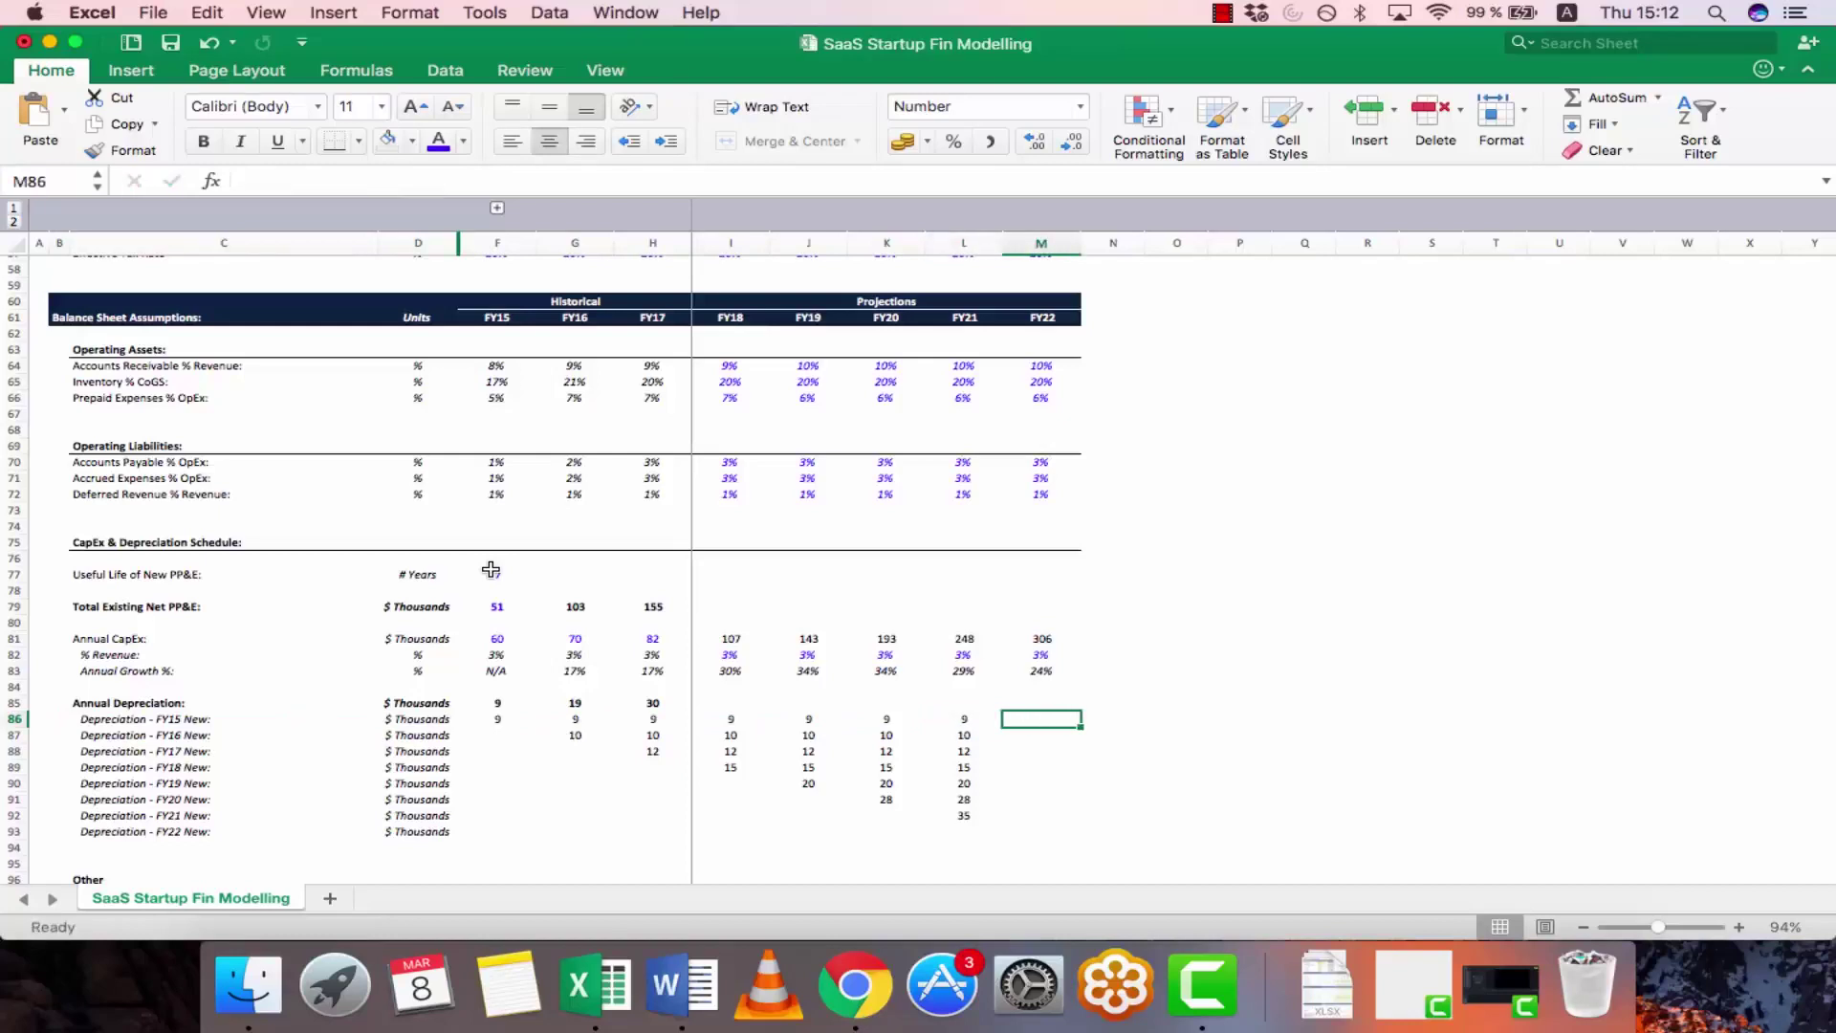
{"action": "type", "text": "-"}
{"action": "key", "text": "Return"}
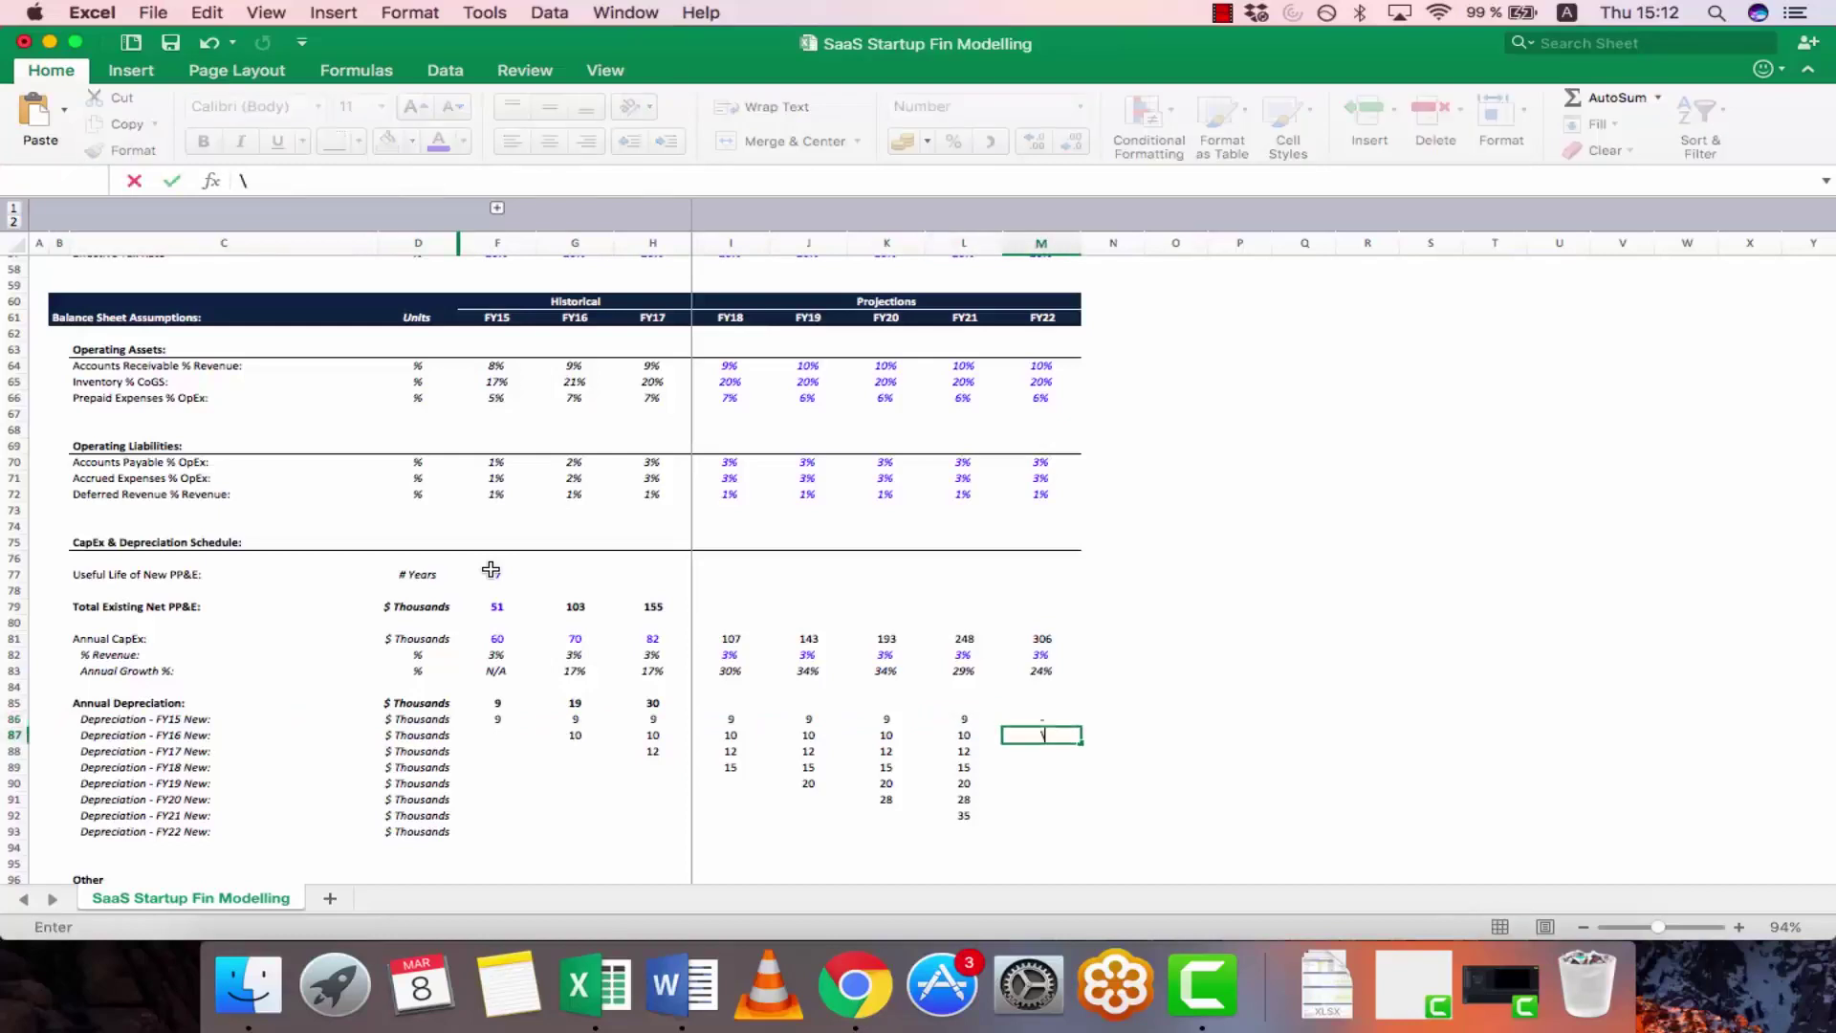
{"action": "type", "text": "\\"}
{"action": "key", "text": "Escape"}
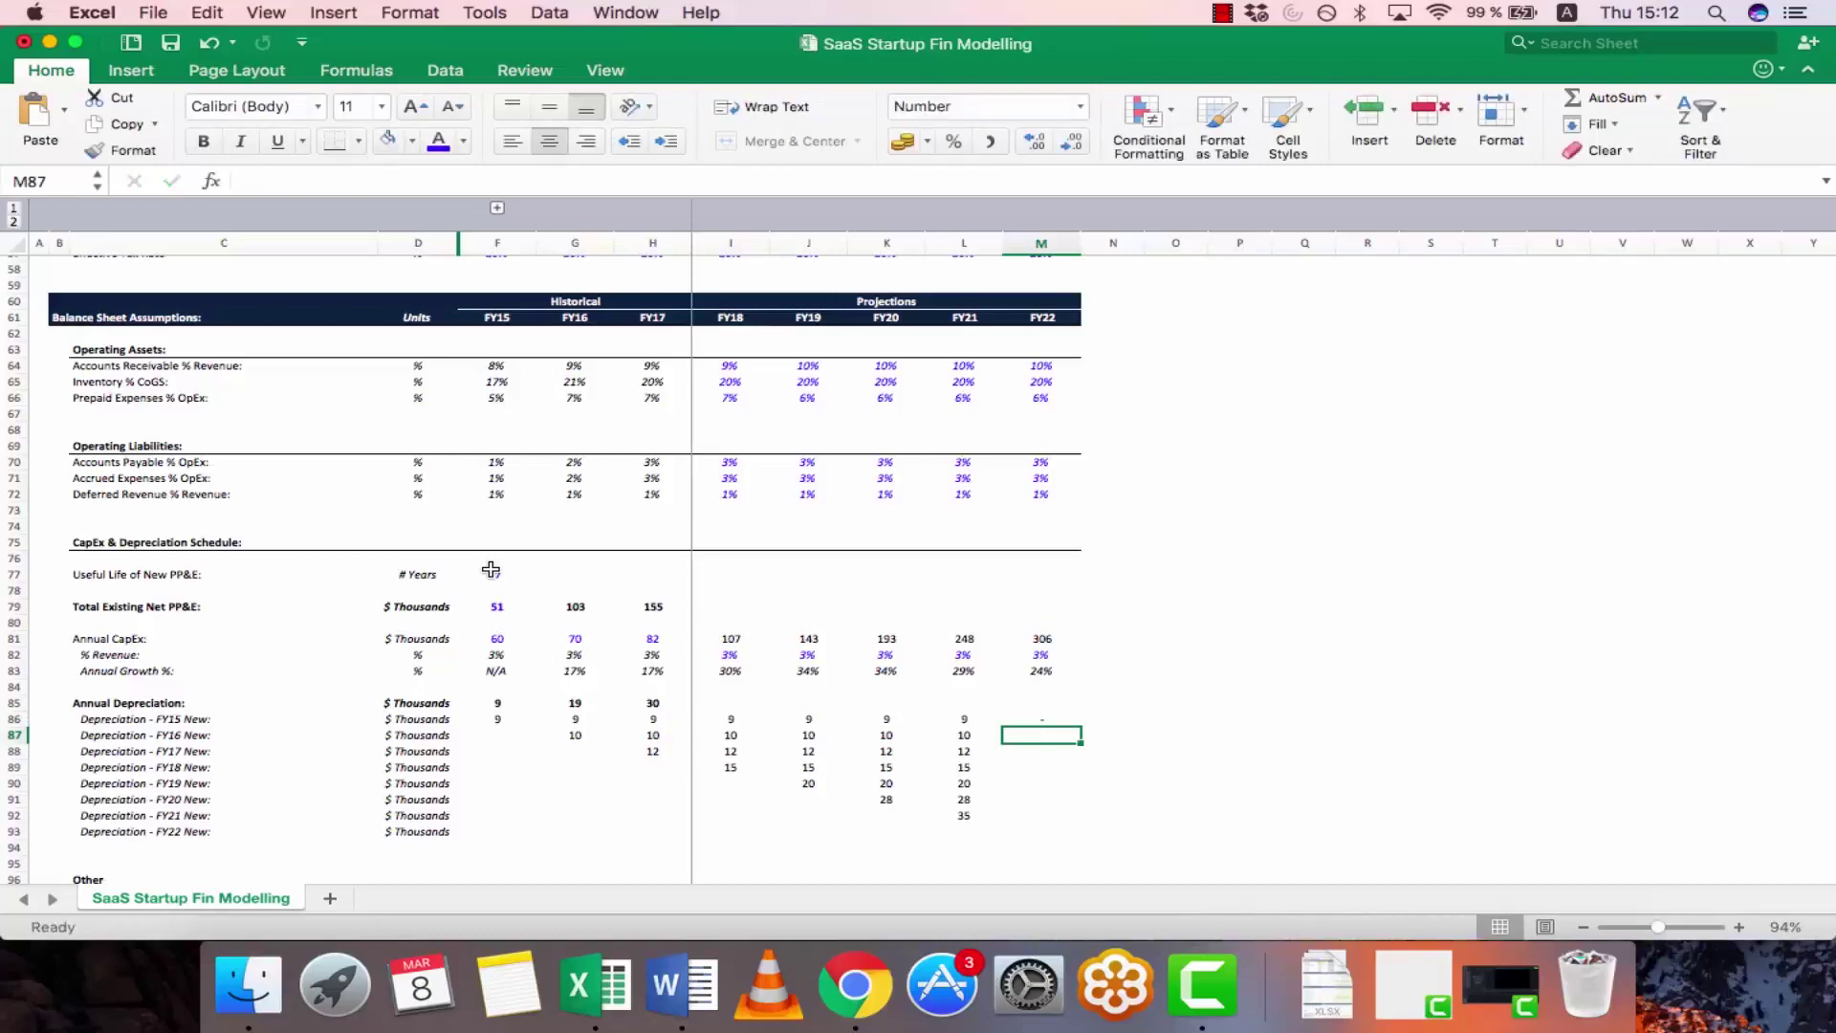
{"action": "key", "text": "shift+Down"}
{"action": "key", "text": "shift+Down"}
{"action": "key", "text": "shift+Down"}
{"action": "key", "text": "shift+Down"}
{"action": "key", "text": "shift+Down"}
{"action": "key", "text": "shift+Down"}
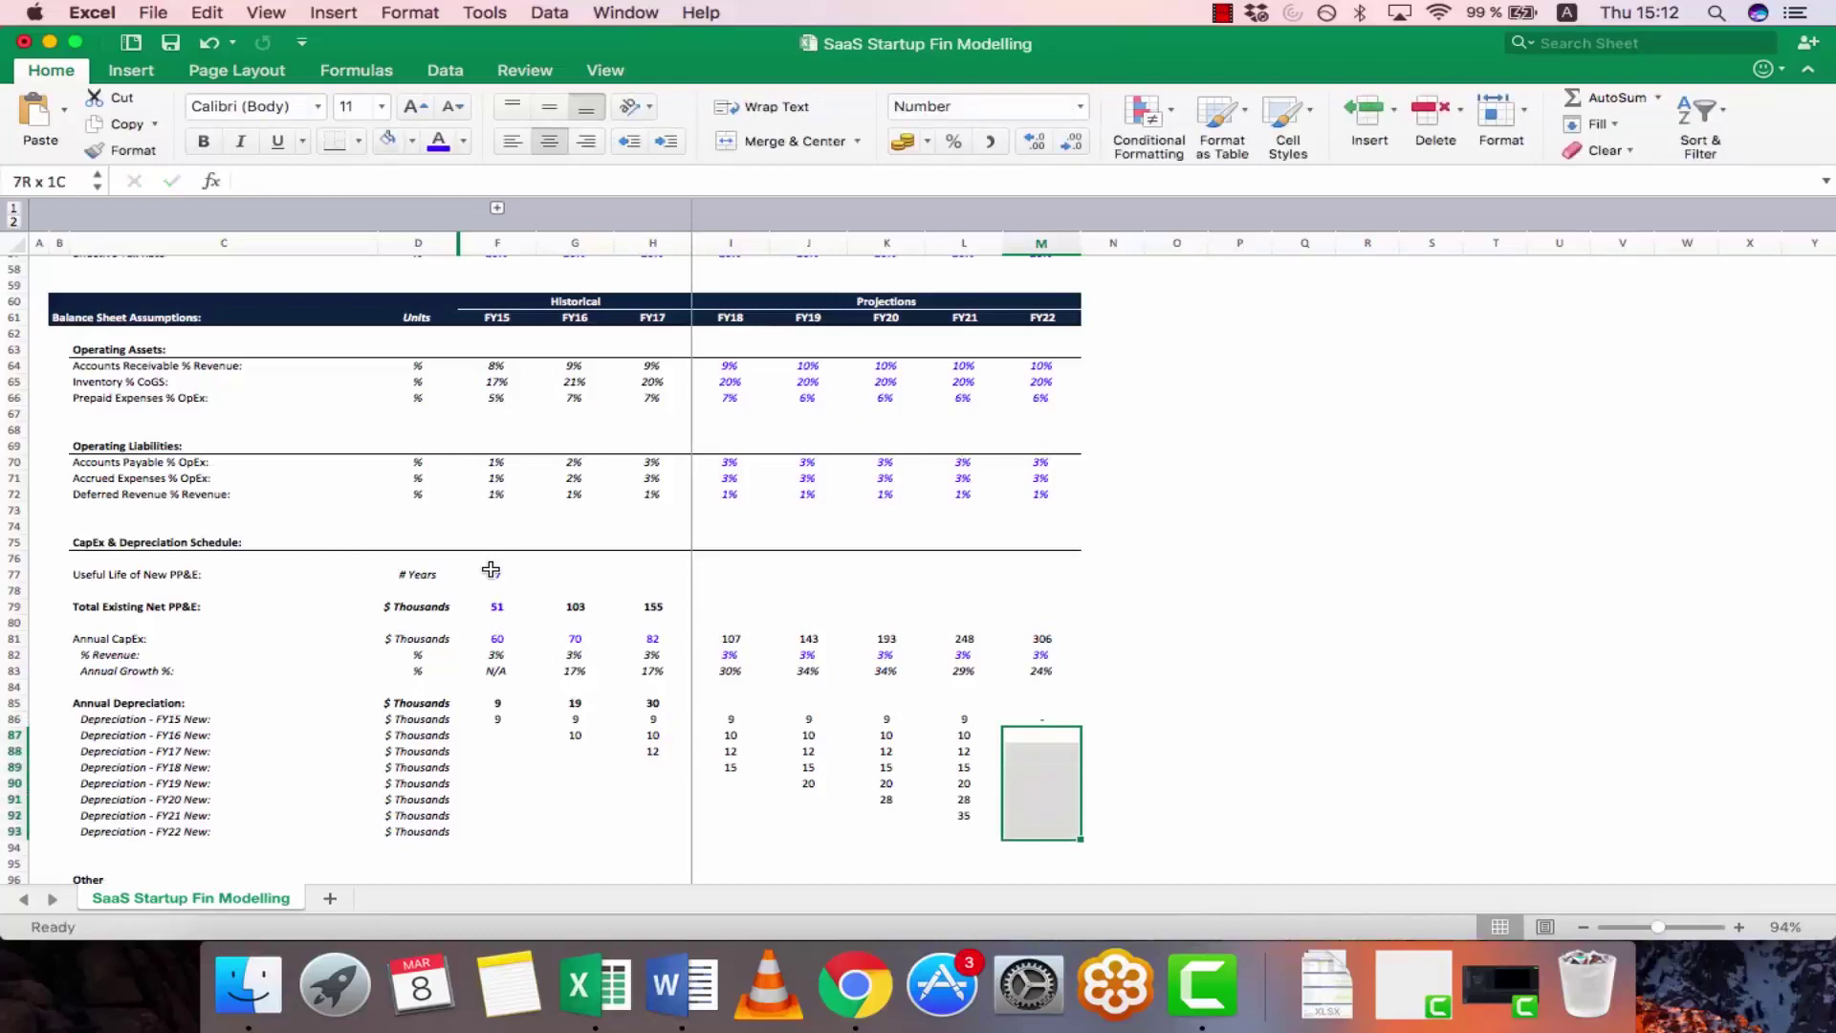
{"action": "type", "text": "tr"}
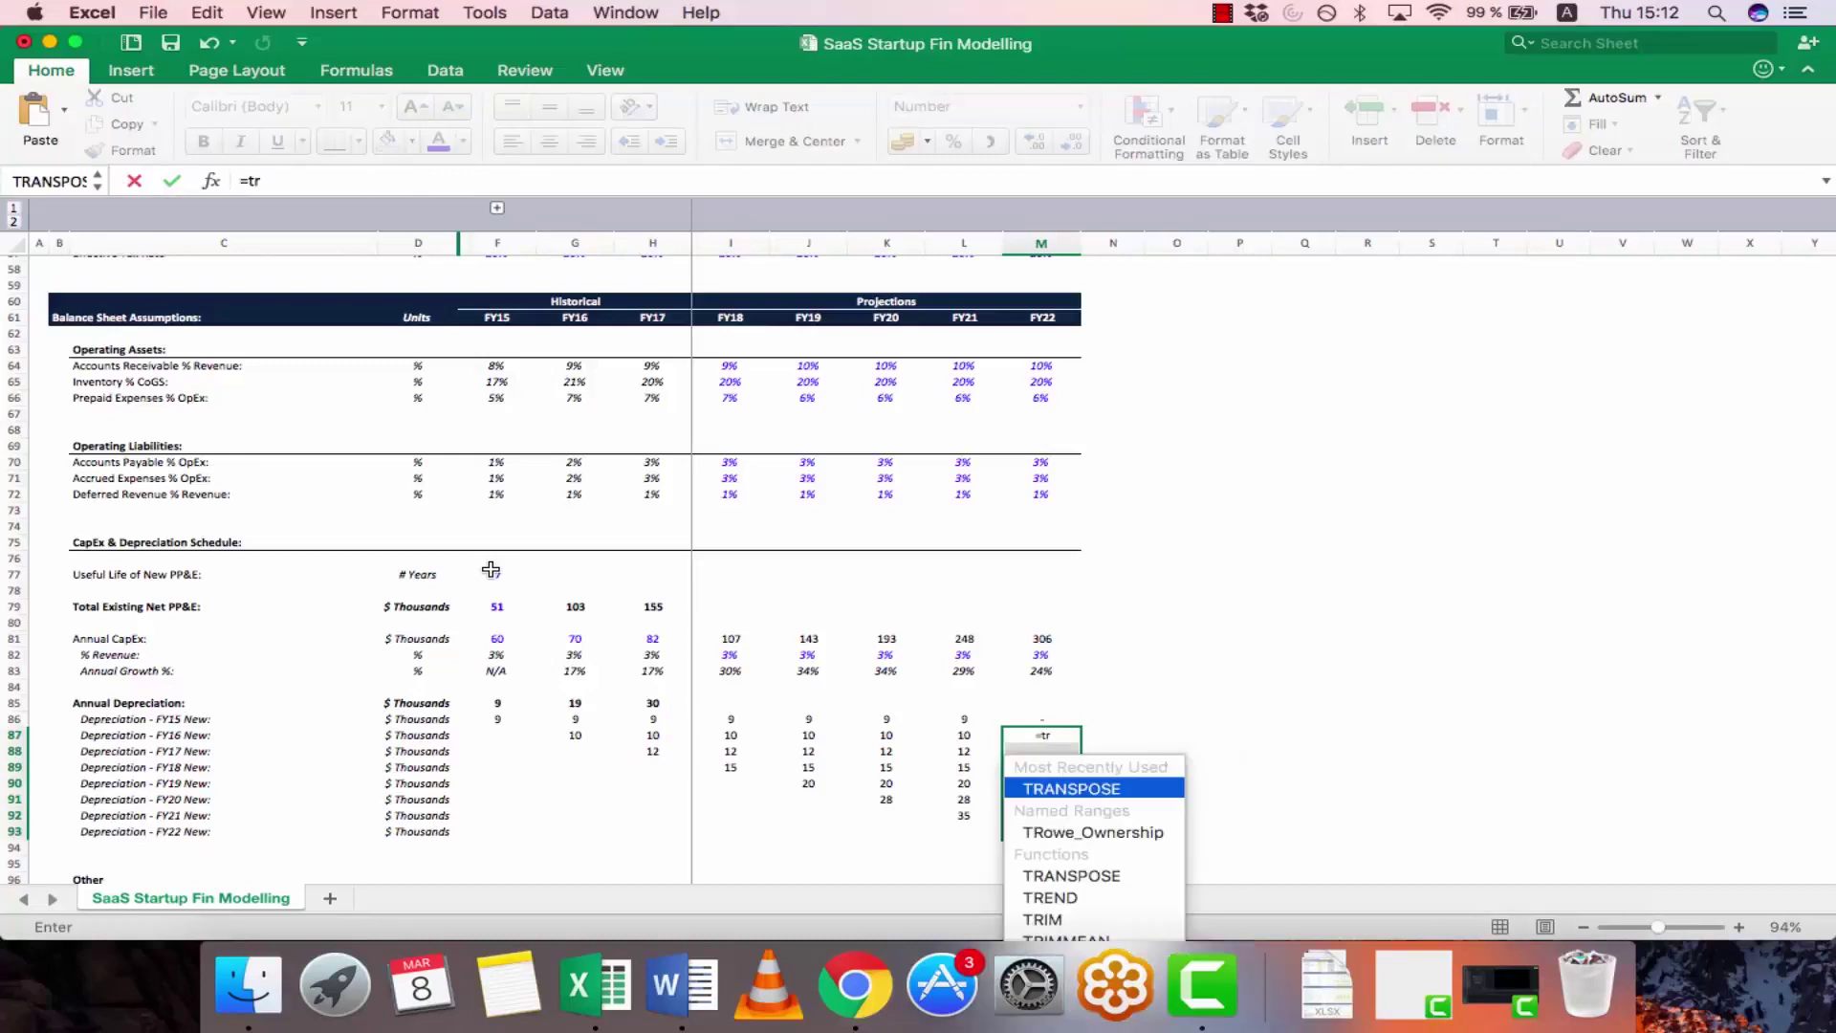
{"action": "type", "text": "n"}
{"action": "key", "text": "Return"}
{"action": "key", "text": "Up"}
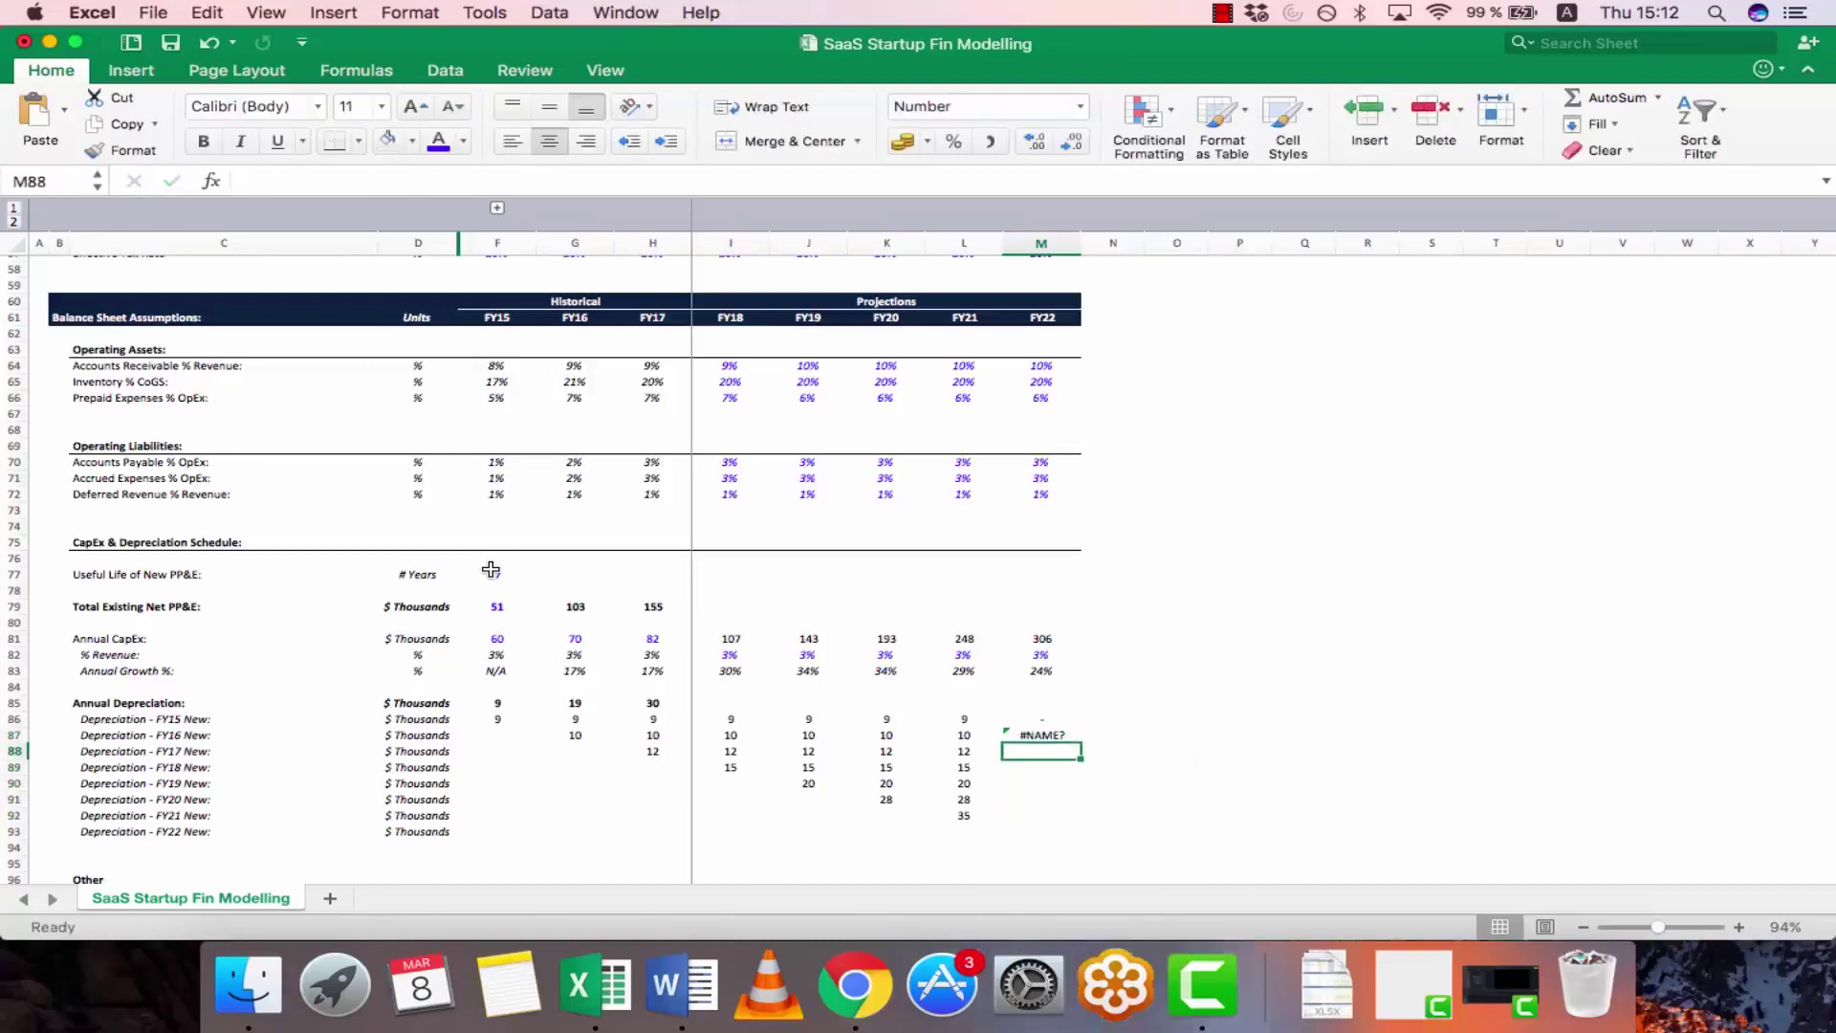
{"action": "key", "text": "shift+Down"}
{"action": "key", "text": "shift+Down"}
{"action": "key", "text": "shift+Down"}
{"action": "key", "text": "shift+Down"}
{"action": "key", "text": "shift+Down"}
{"action": "key", "text": "shift+Down"}
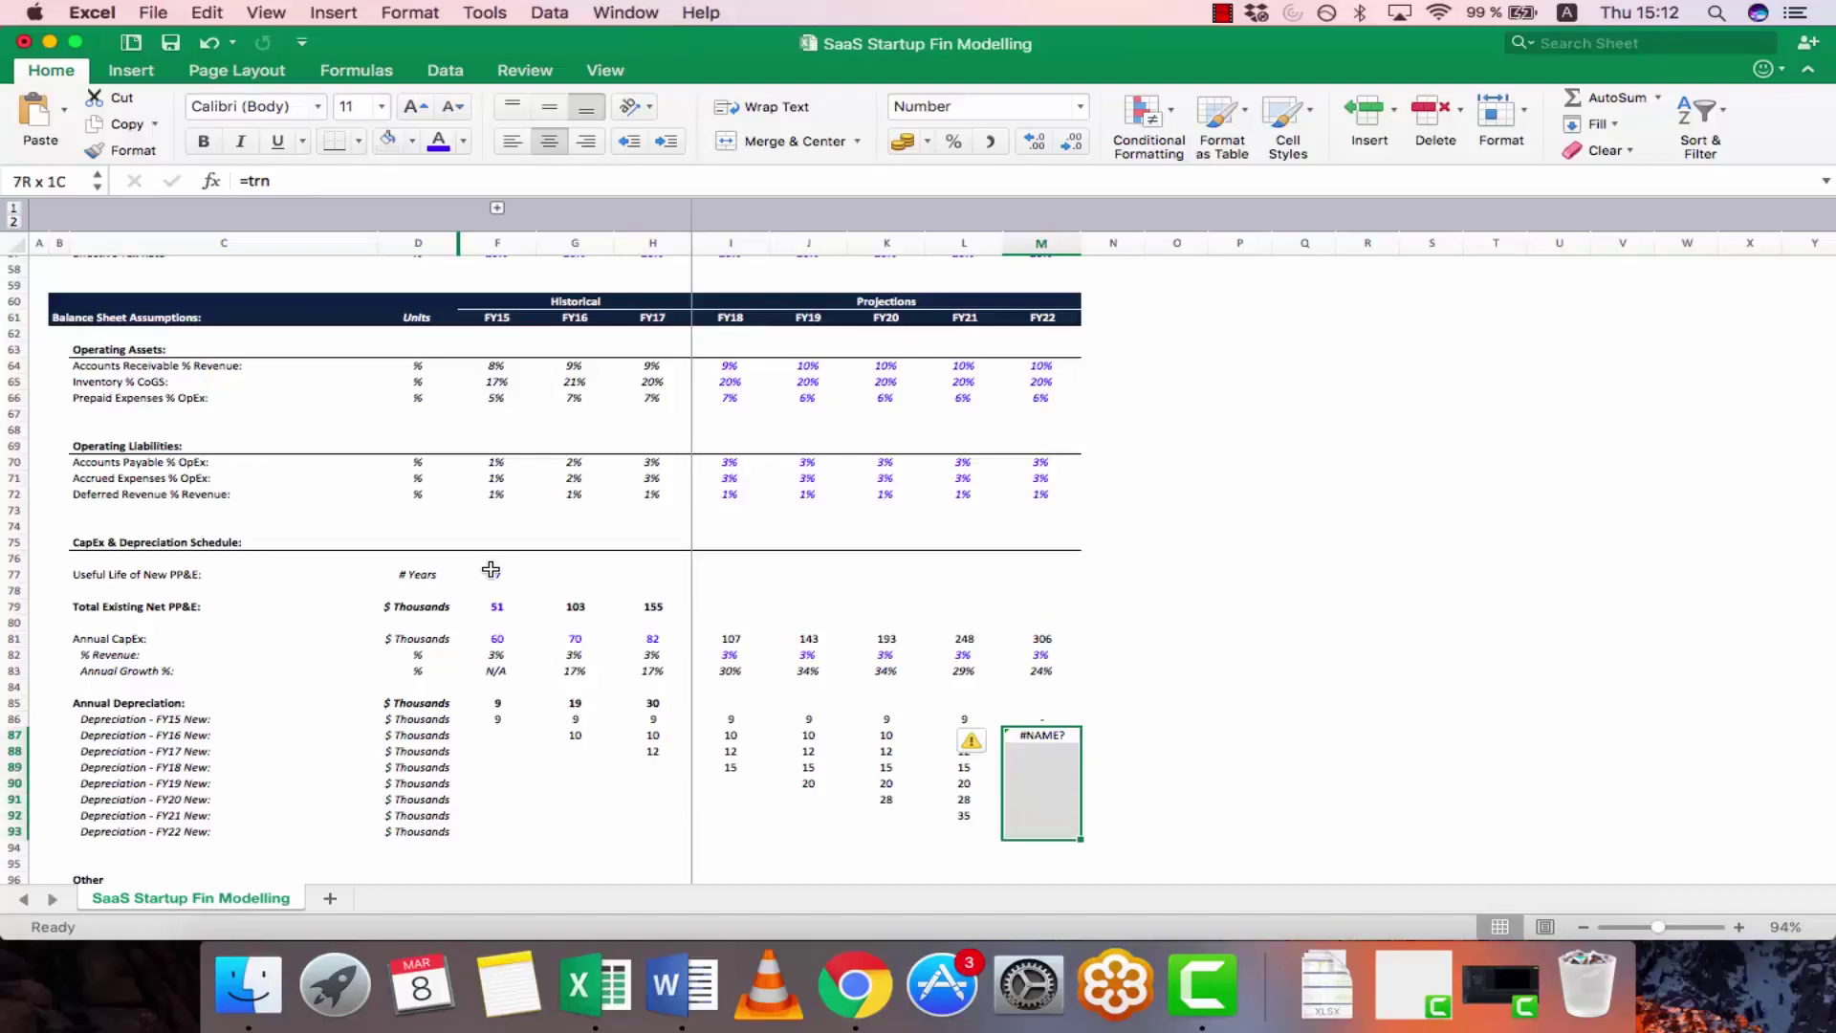
{"action": "key", "text": "F2"}
{"action": "key", "text": "Escape"}
{"action": "key", "text": "shift+Up"}
{"action": "key", "text": "shift+Up"}
{"action": "key", "text": "shift+Up"}
{"action": "key", "text": "shift+Up"}
{"action": "key", "text": "shift+Up"}
{"action": "key", "text": "shift+Up"}
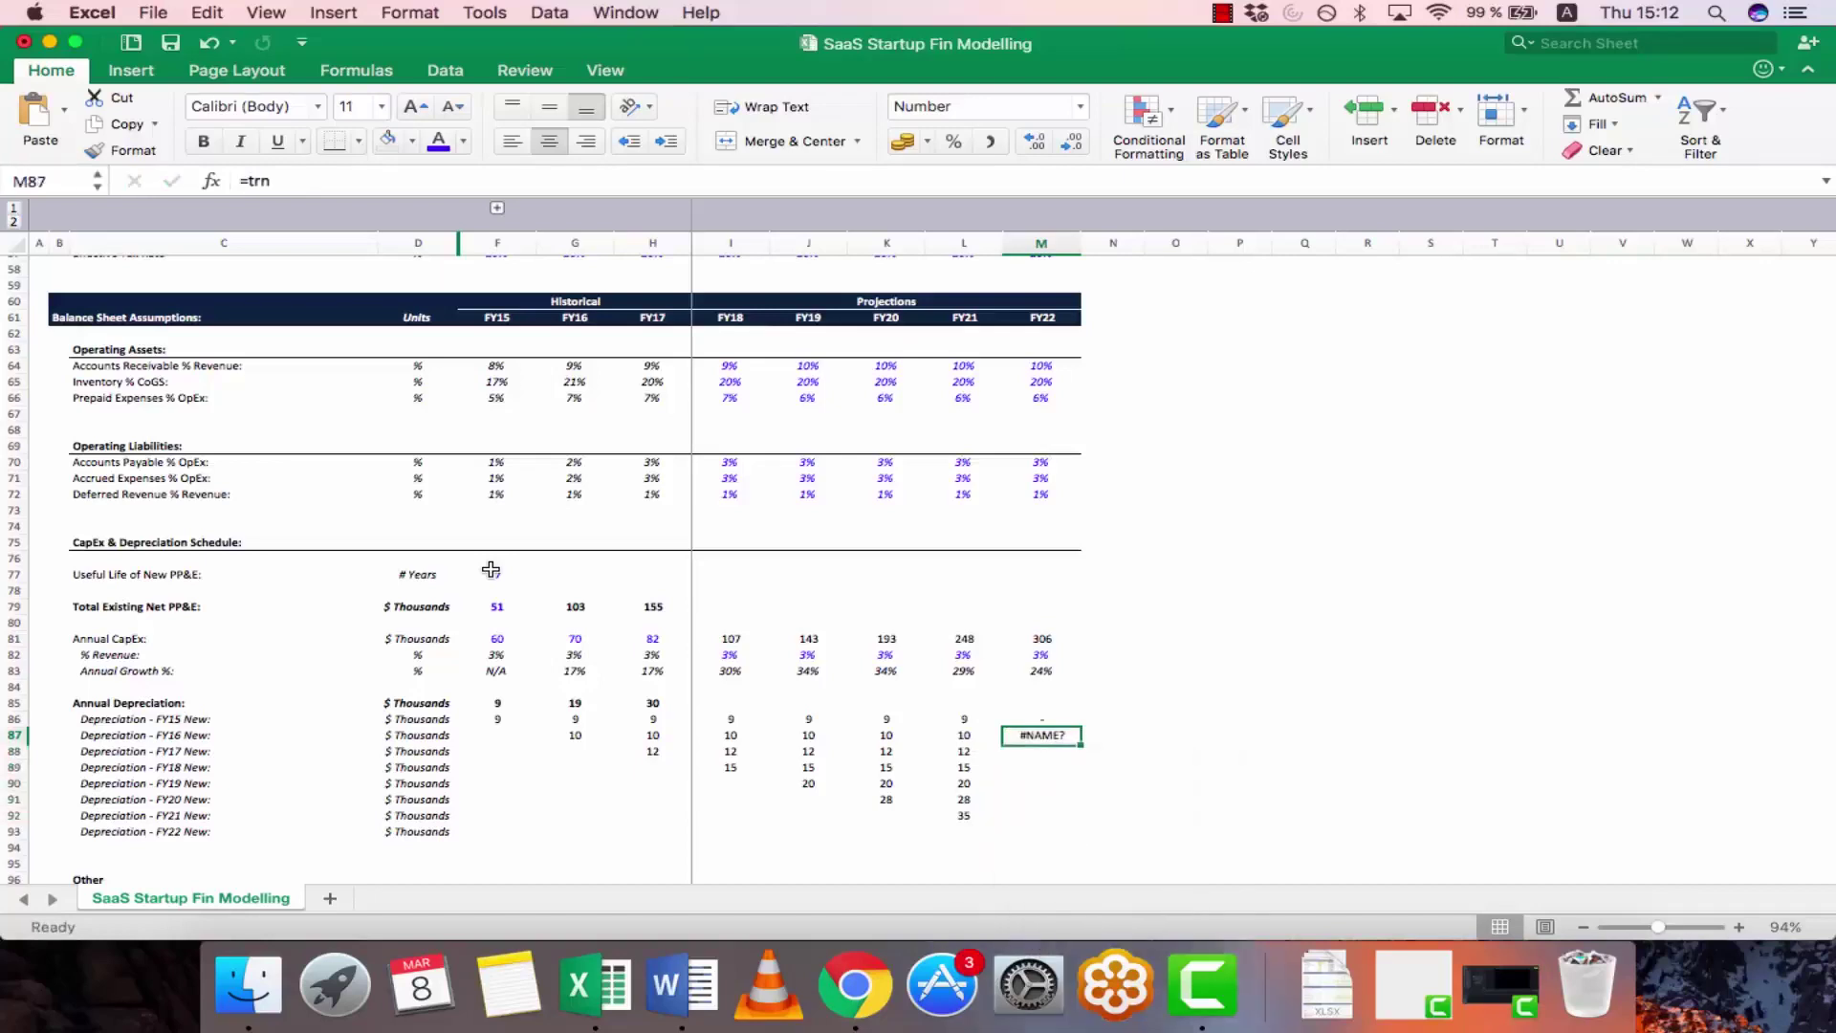
- Replace the mistyped entry with a TRANSPOSE function for the FY22 depreciation range M87:M93
{"action": "key", "text": "shift+Down"}
{"action": "key", "text": "shift+Down"}
{"action": "key", "text": "shift+Down"}
{"action": "key", "text": "shift+Down"}
{"action": "key", "text": "shift+Down"}
{"action": "key", "text": "shift+Down"}
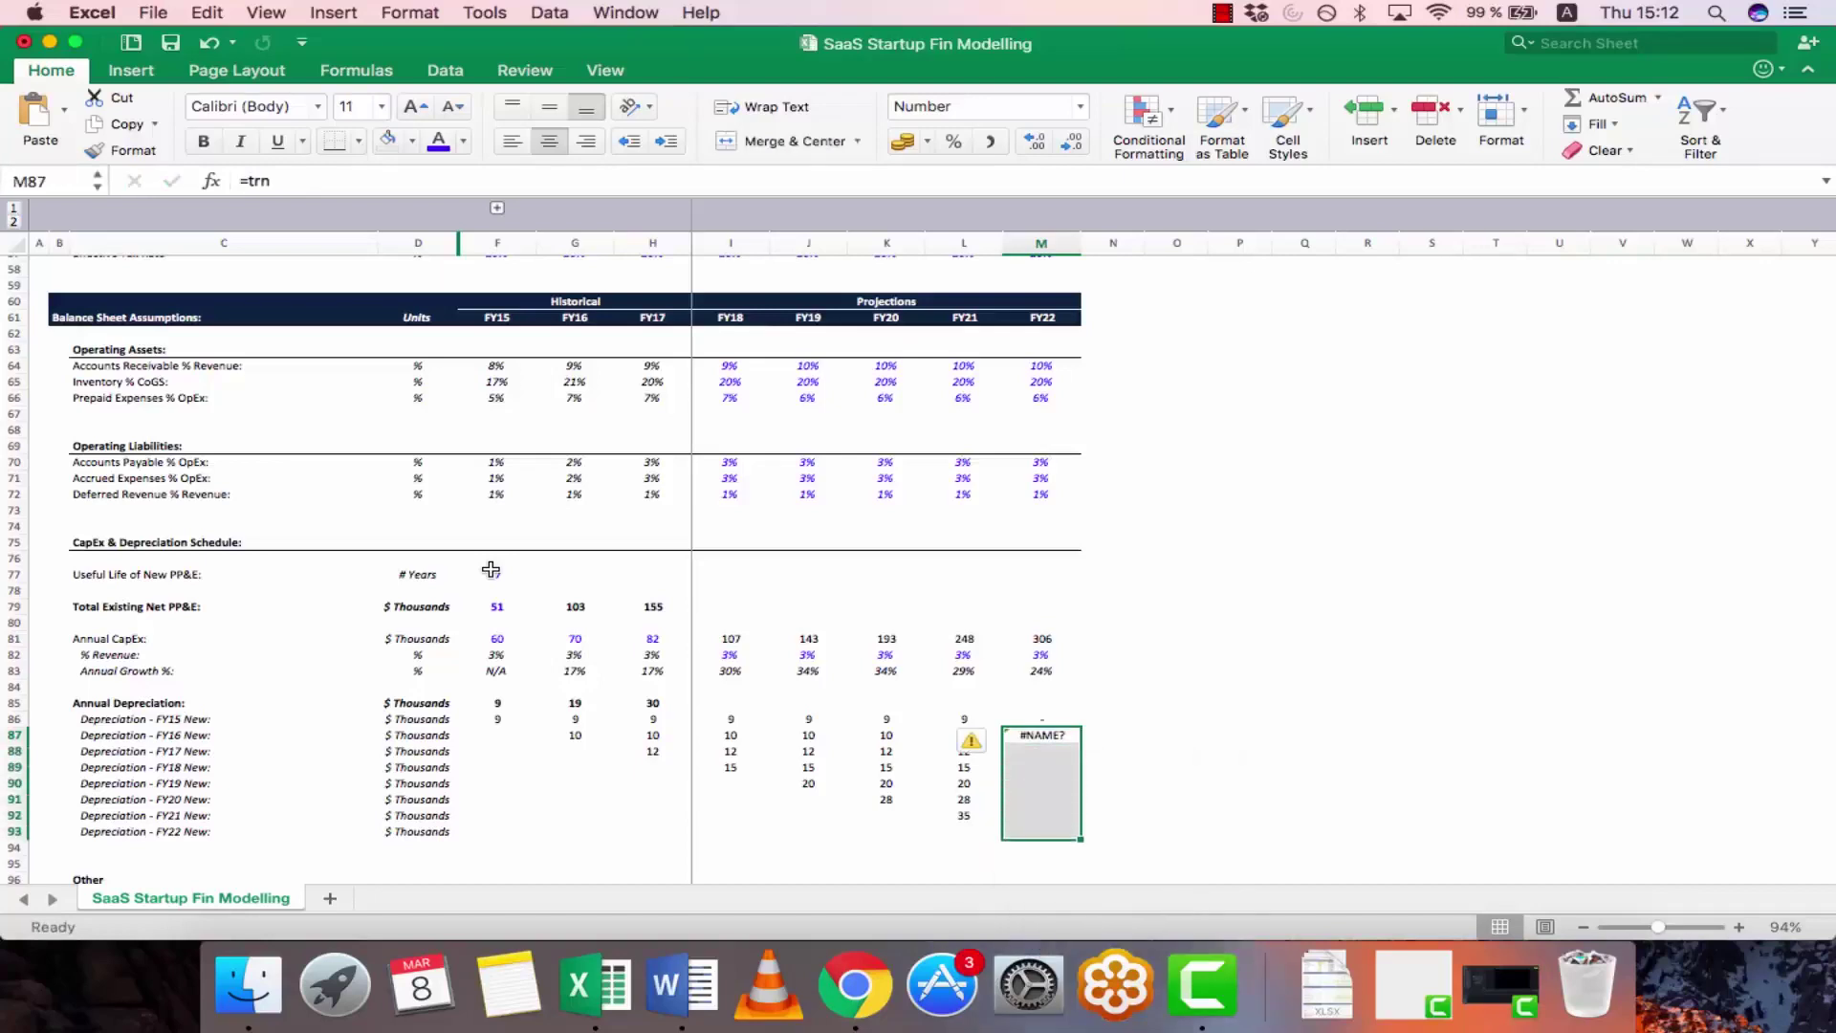
{"action": "key", "text": "F2"}
{"action": "key", "text": "BackSpace"}
{"action": "type", "text": "a"}
{"action": "key", "text": "Tab"}
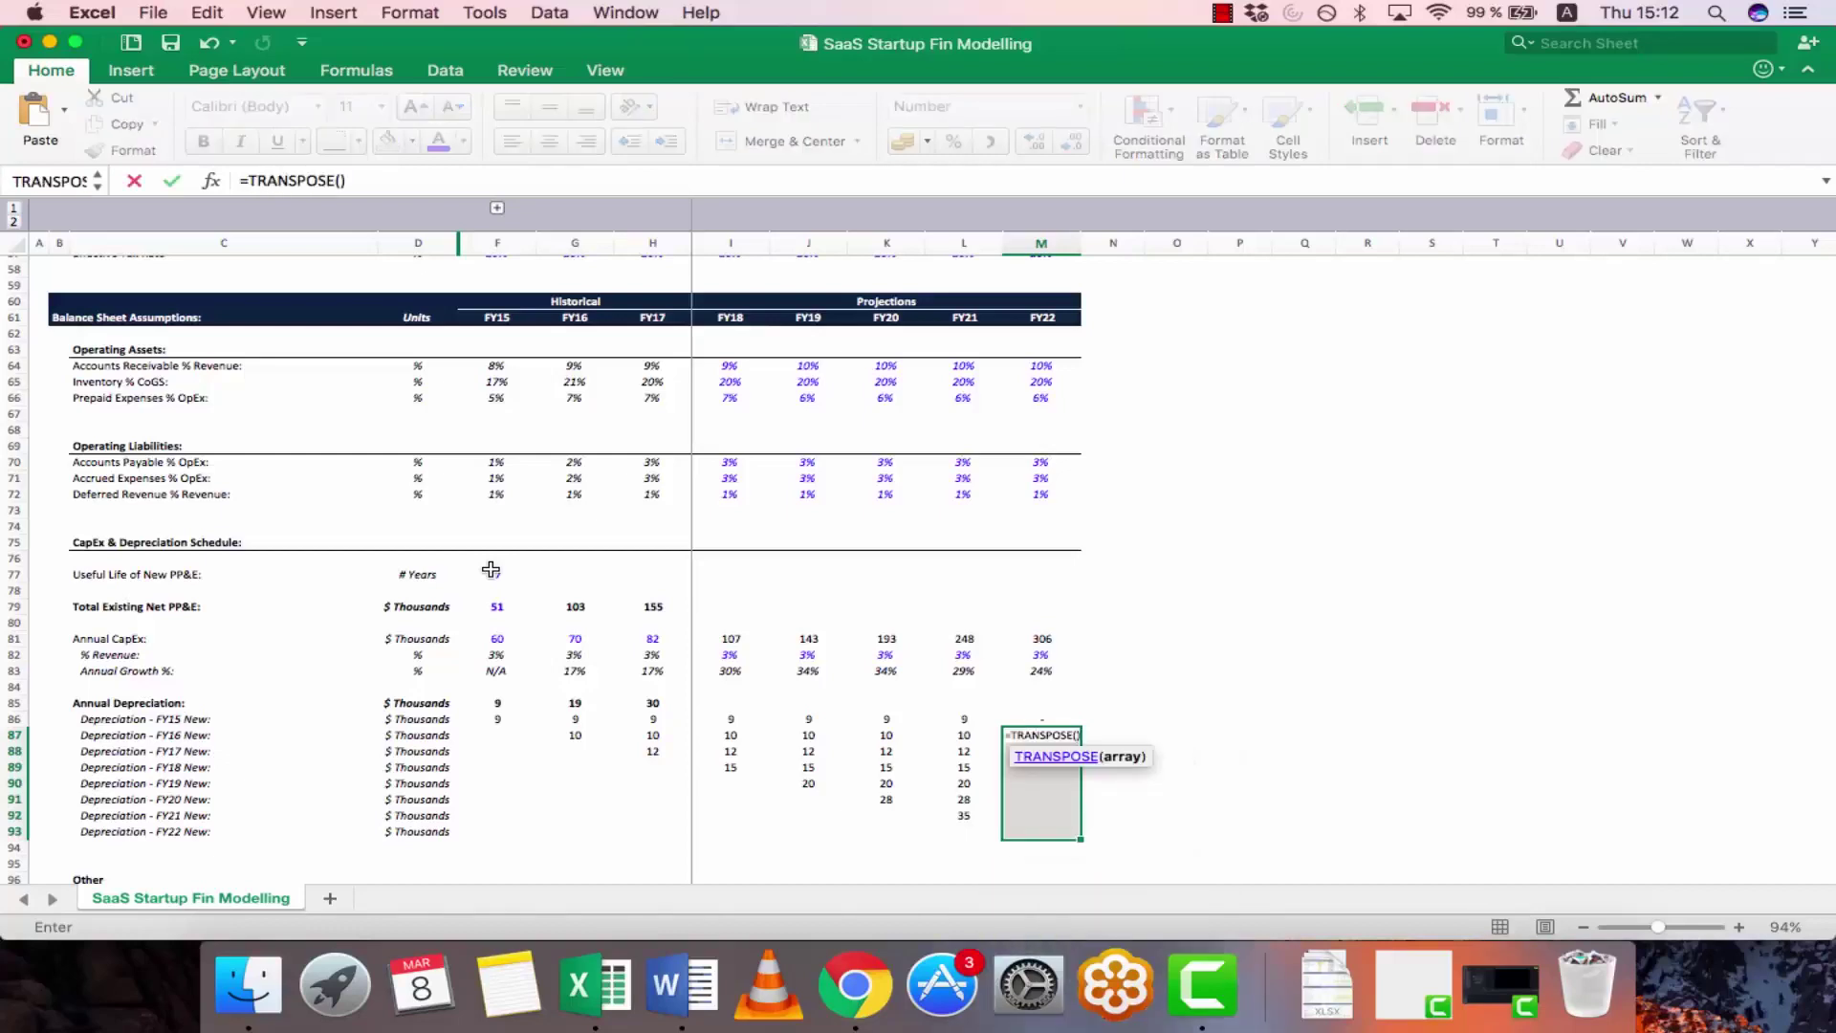
- Reference the annual CapEx from FY16 through FY22 (G81:M81) as the TRANSPOSE array
{"action": "key", "text": "Up"}
{"action": "key", "text": "Up"}
{"action": "key", "text": "Up"}
{"action": "key", "text": "Up"}
{"action": "key", "text": "Up"}
{"action": "key", "text": "Left"}
{"action": "key", "text": "Left"}
{"action": "key", "text": "Left"}
{"action": "key", "text": "Left"}
{"action": "key", "text": "Left"}
{"action": "key", "text": "Left"}
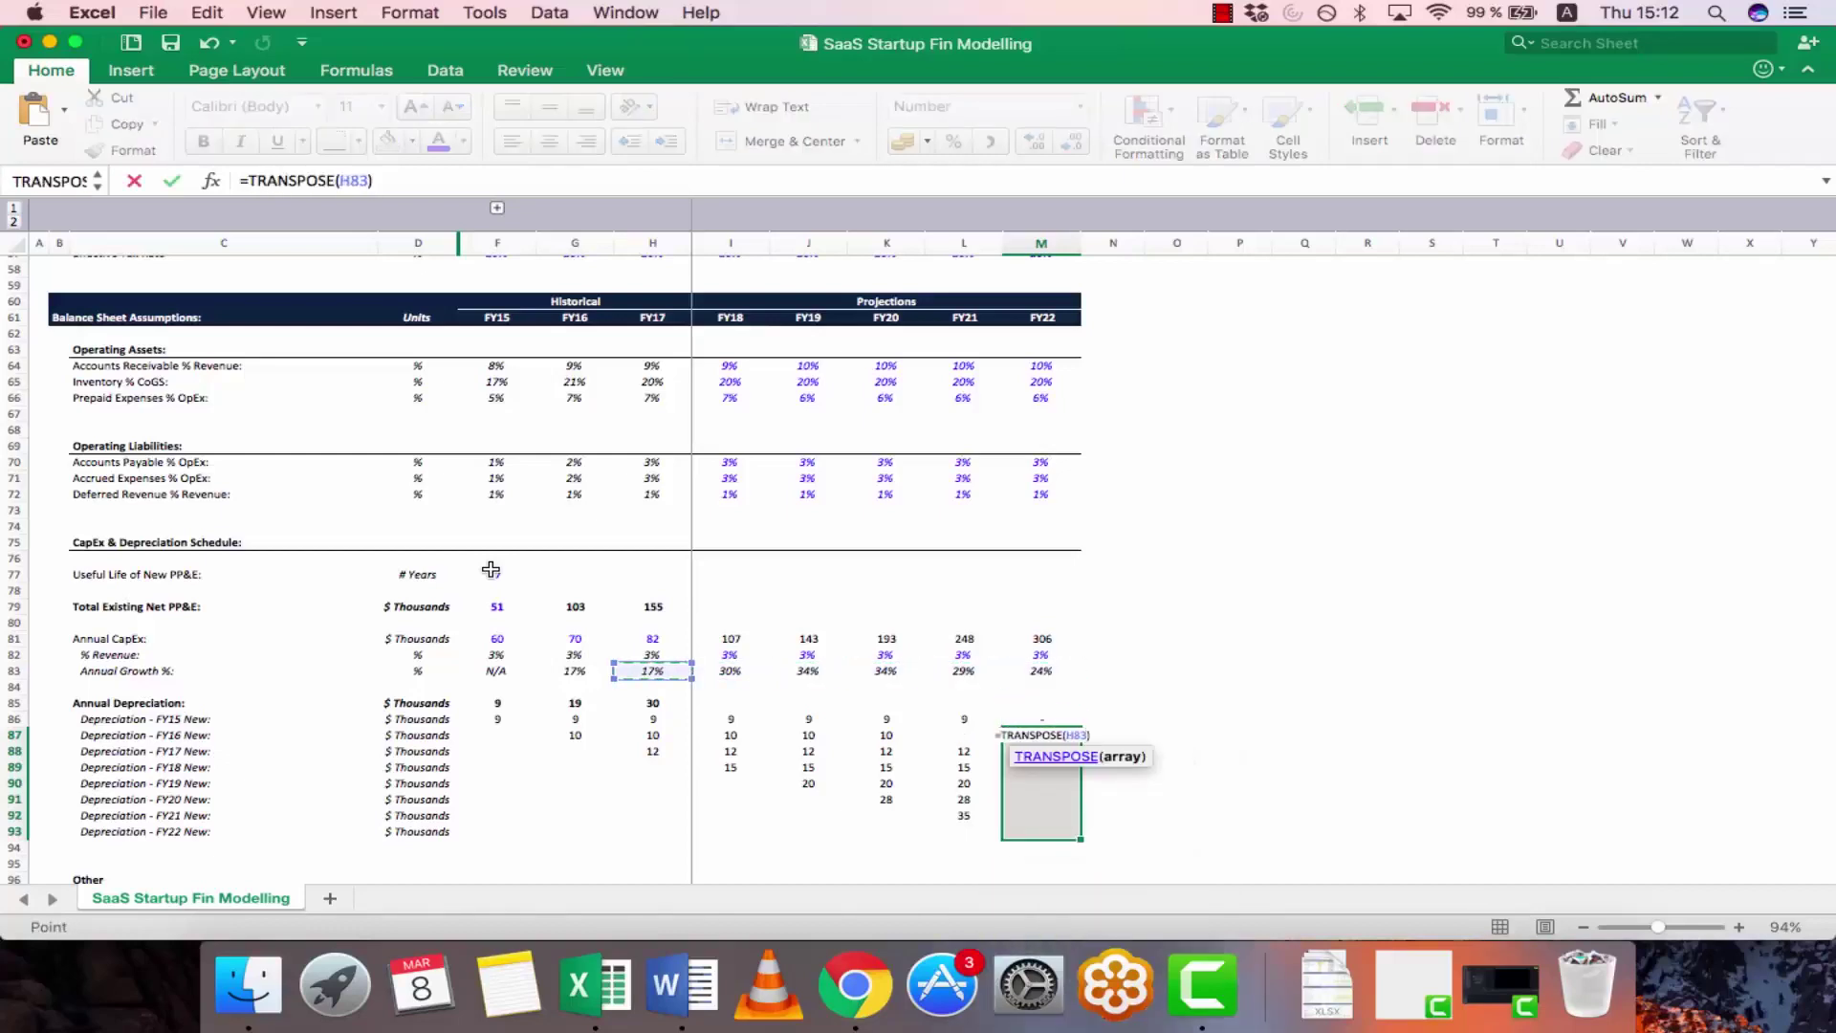
{"action": "key", "text": "Up"}
{"action": "key", "text": "shift+Right"}
{"action": "key", "text": "shift+Right"}
{"action": "key", "text": "shift+Right"}
{"action": "key", "text": "shift+Right"}
{"action": "key", "text": "shift+Right"}
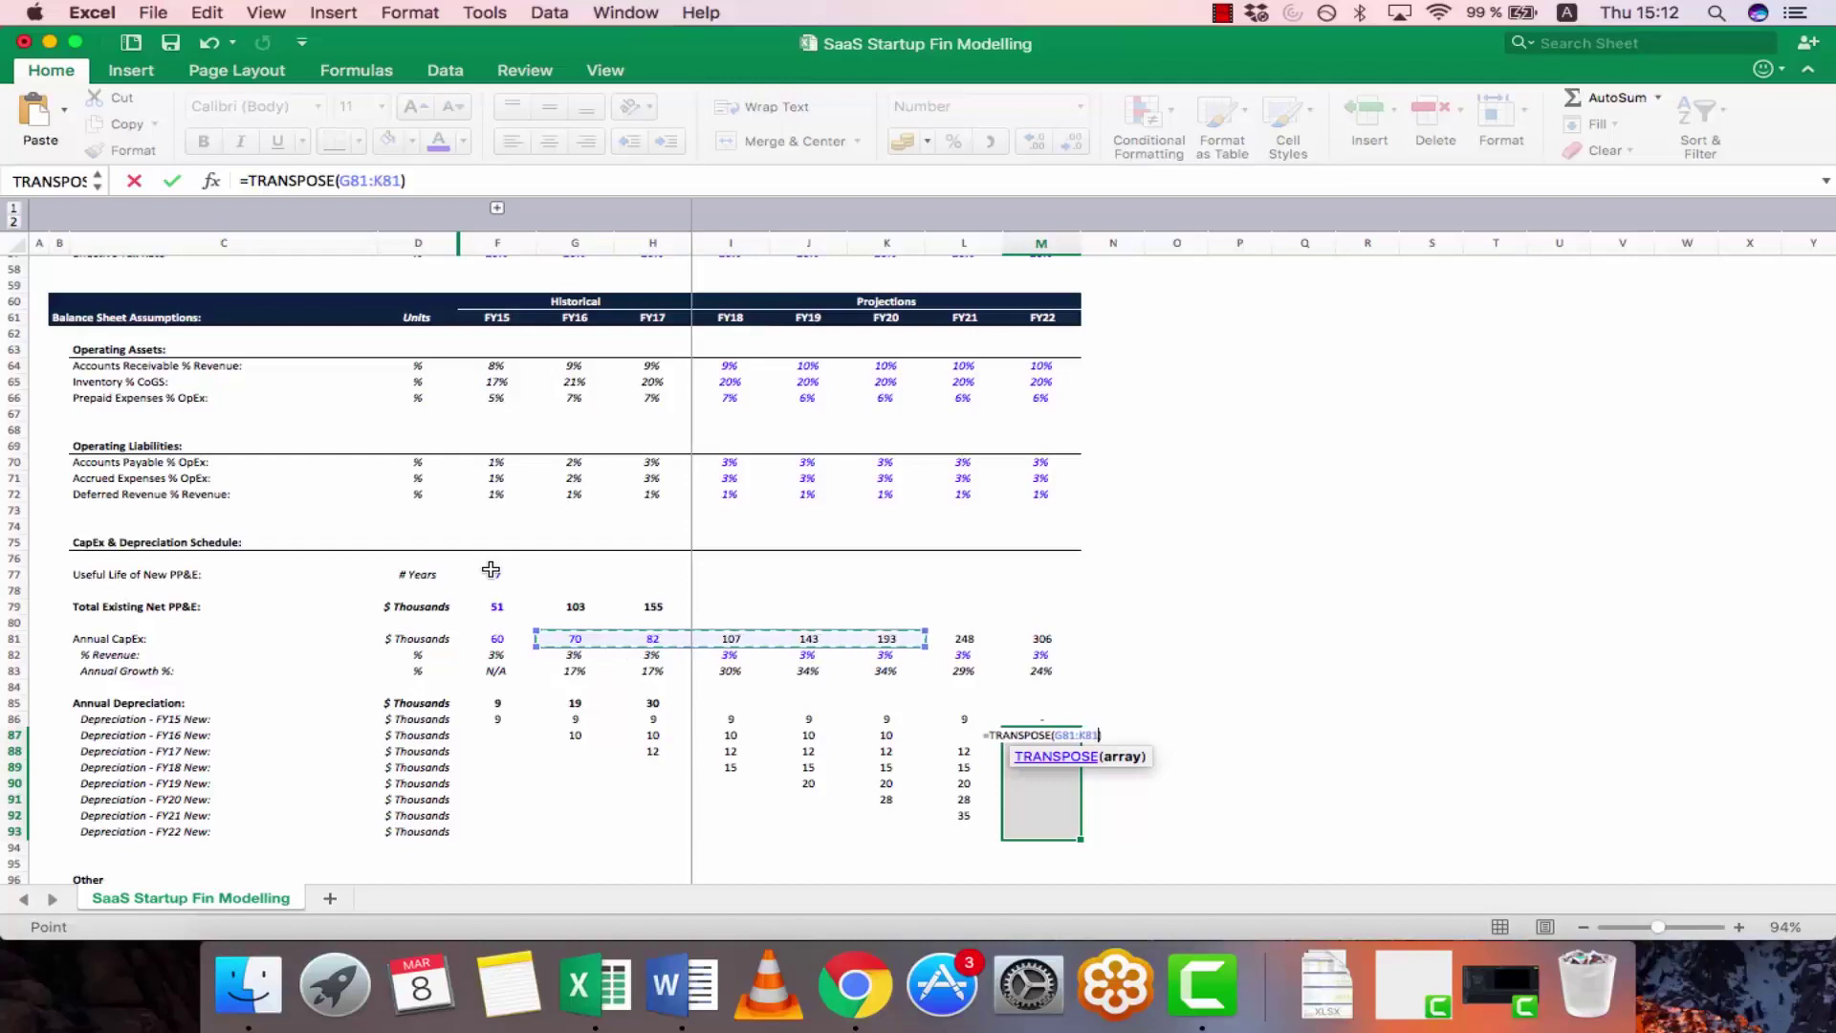
{"action": "key", "text": "shift+Right"}
{"action": "key", "text": "shift+Right"}
{"action": "key", "text": "shift+Left"}
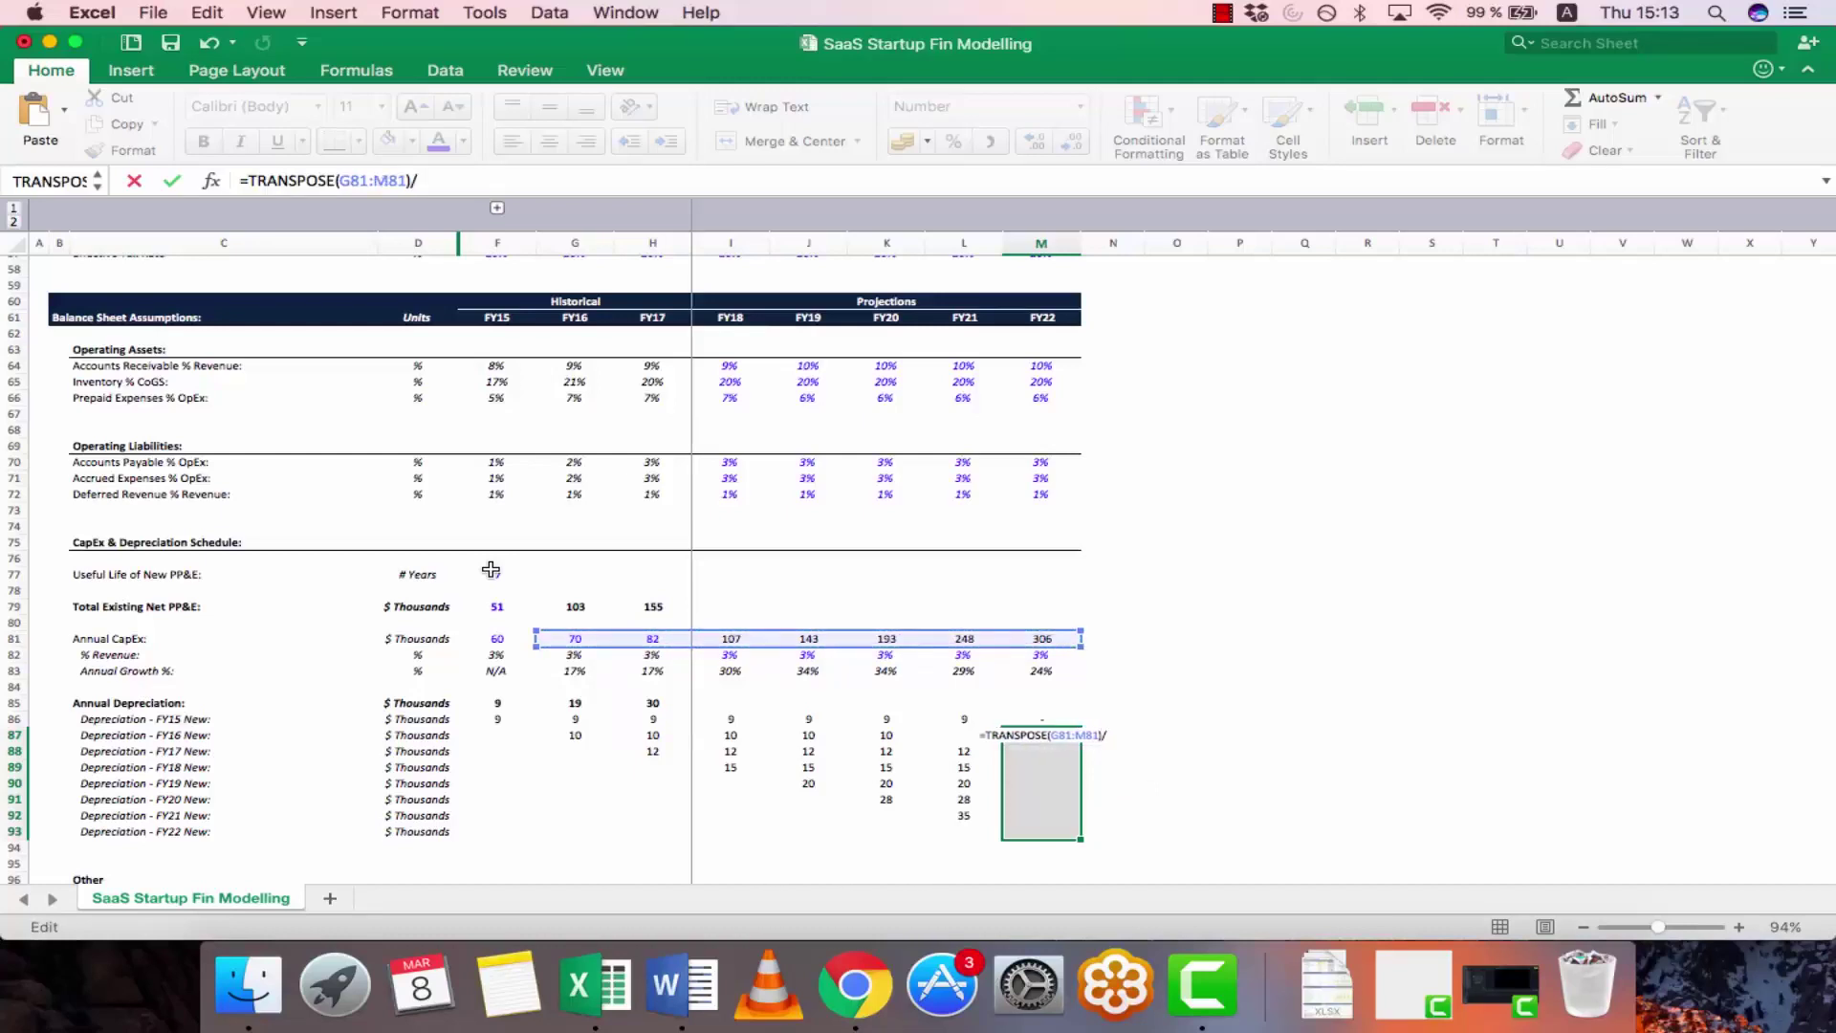
- Divide the FY22 transpose by the useful life in F77 and enter it as an array formula in M87:M93
{"action": "type", "text": "/"}
{"action": "left_click", "coordinate": [491, 570]}
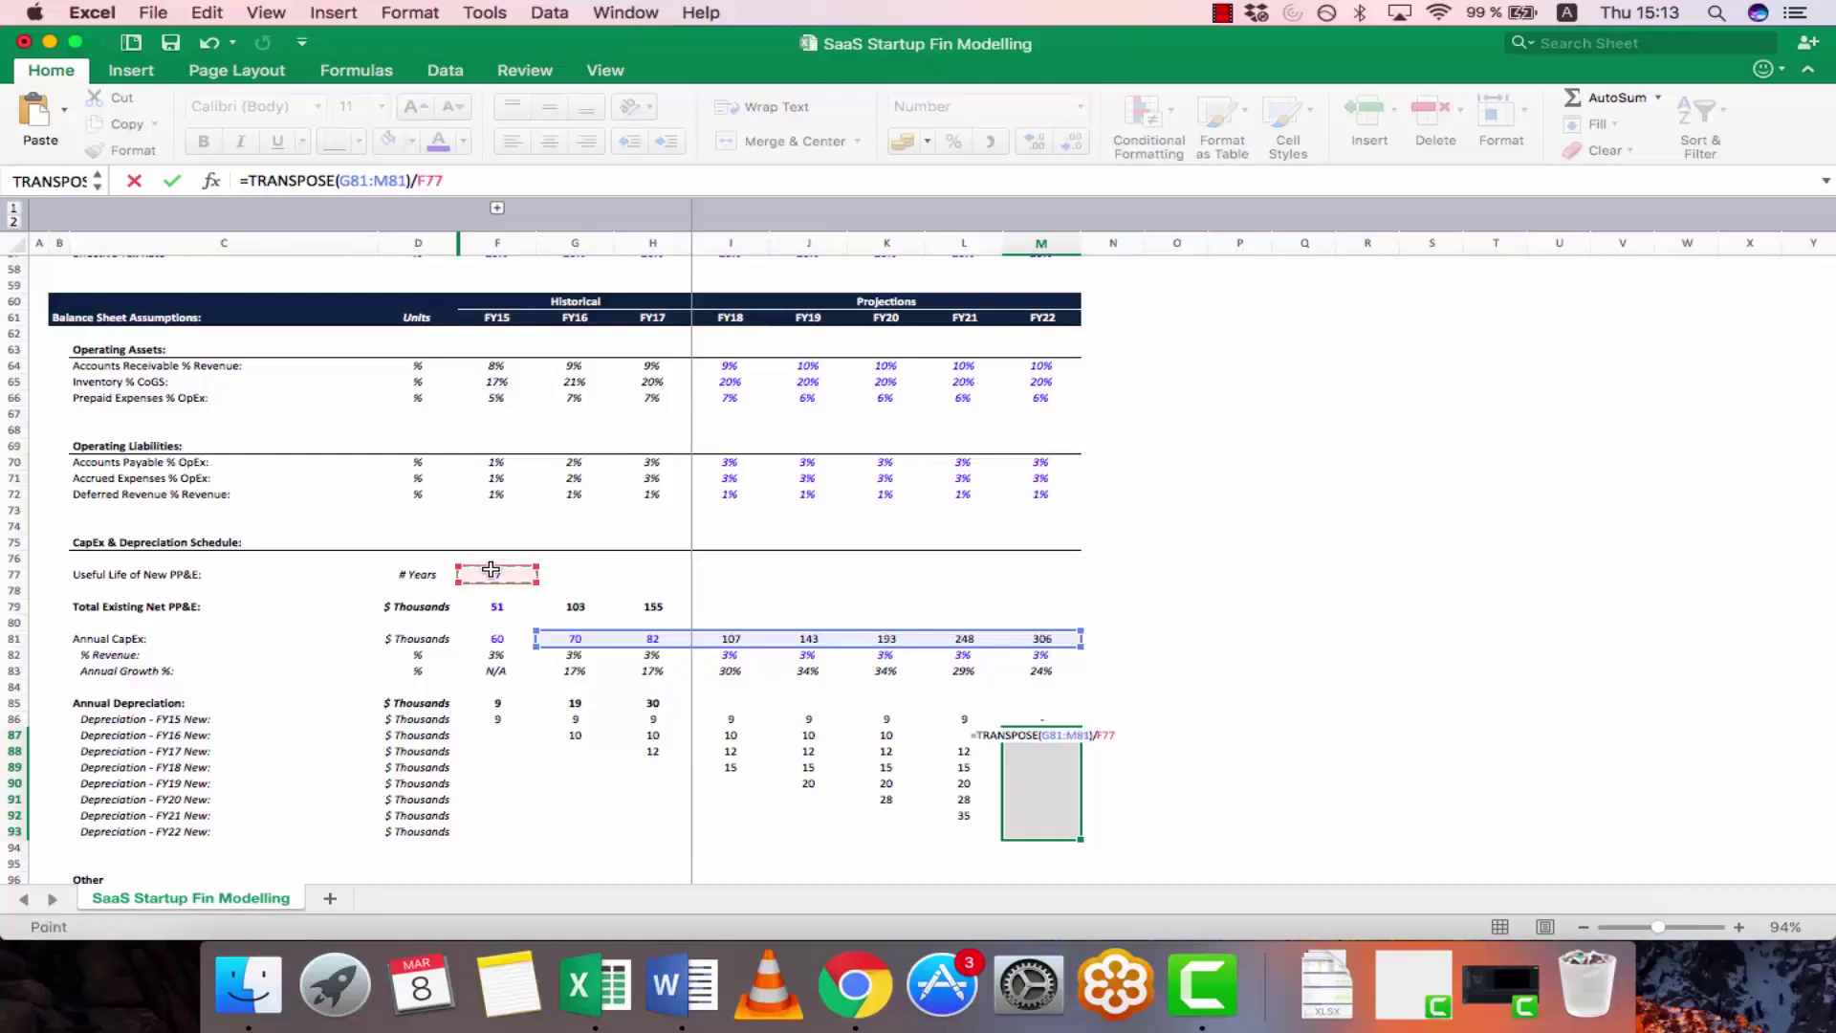
{"action": "type", "text": "a"}
{"action": "key", "text": "BackSpace"}
{"action": "key", "text": "ctrl+shift+Return"}
{"action": "key", "text": "Up"}
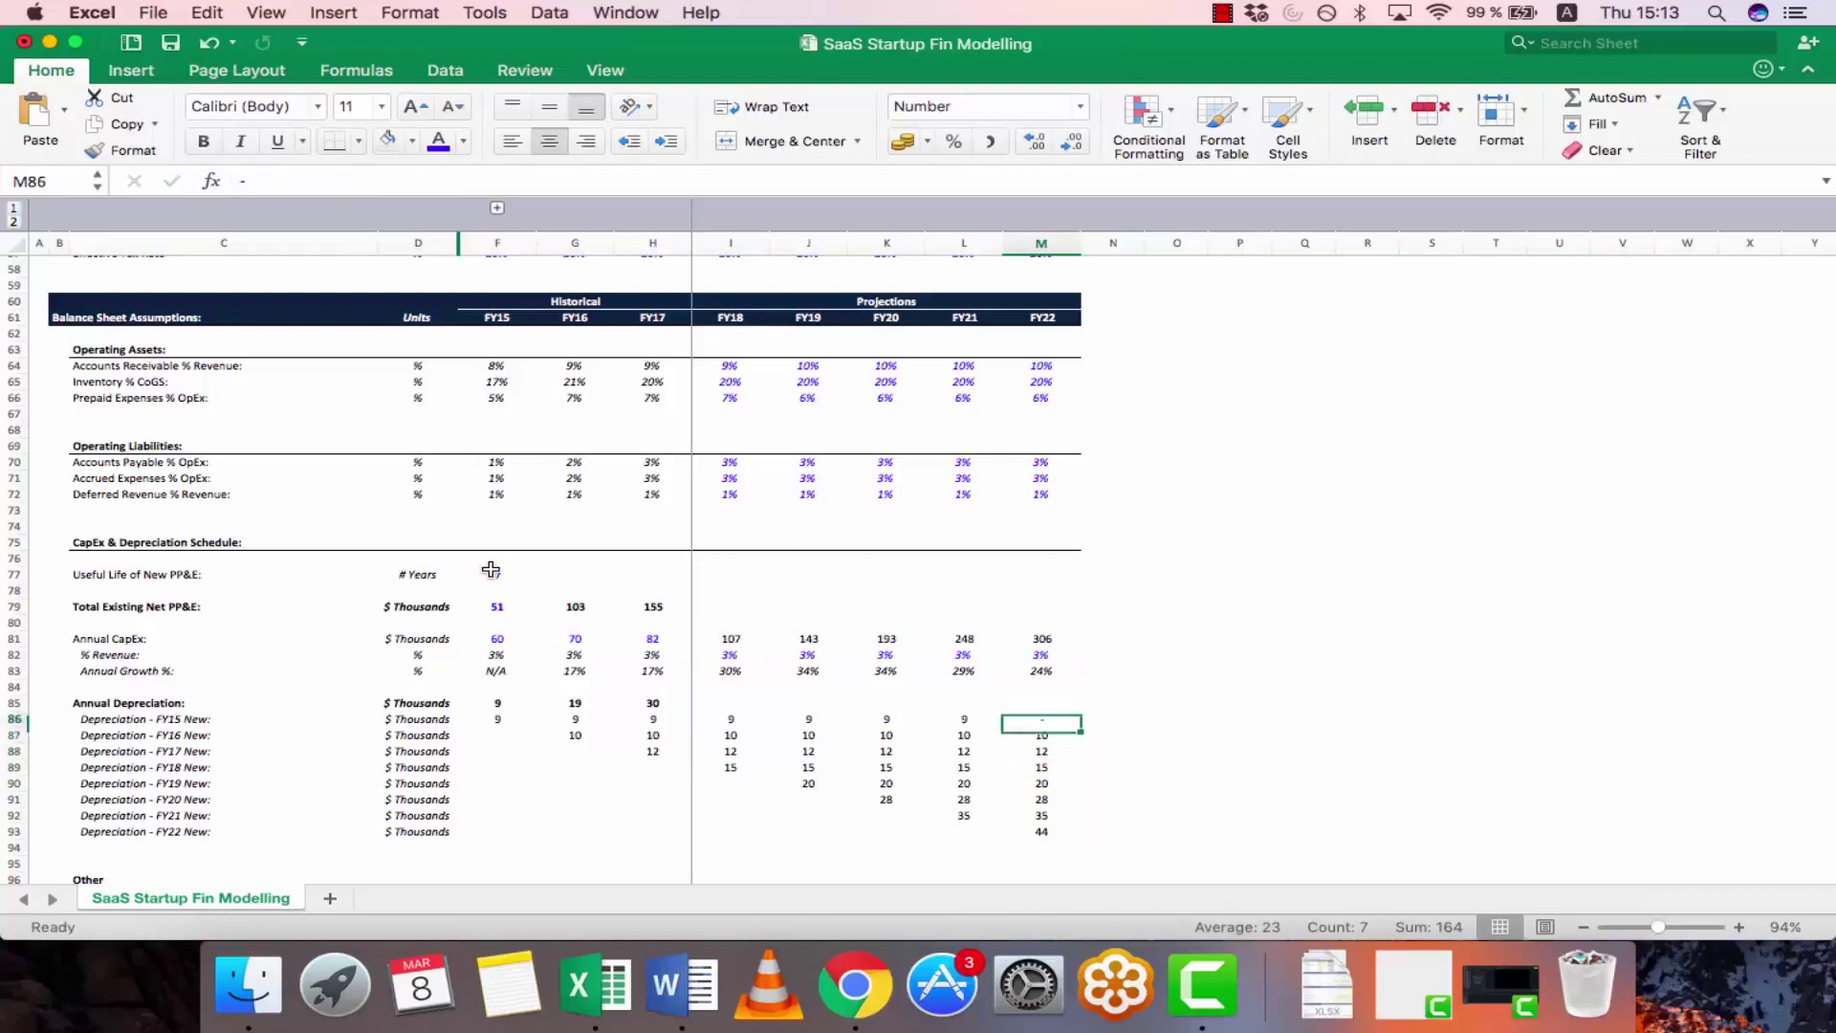
- Copy the FY17 Annual Depreciation sum in H85 across the FY18 to FY22 projection columns (I85:M85)
{"action": "key", "text": "Up"}
{"action": "key", "text": "Left"}
{"action": "key", "text": "Left"}
{"action": "key", "text": "Left"}
{"action": "key", "text": "Left"}
{"action": "key", "text": "Left"}
{"action": "key", "text": "super+c"}
{"action": "key", "text": "shift+Right"}
{"action": "key", "text": "shift+Right"}
{"action": "key", "text": "shift+Right"}
{"action": "key", "text": "shift+Right"}
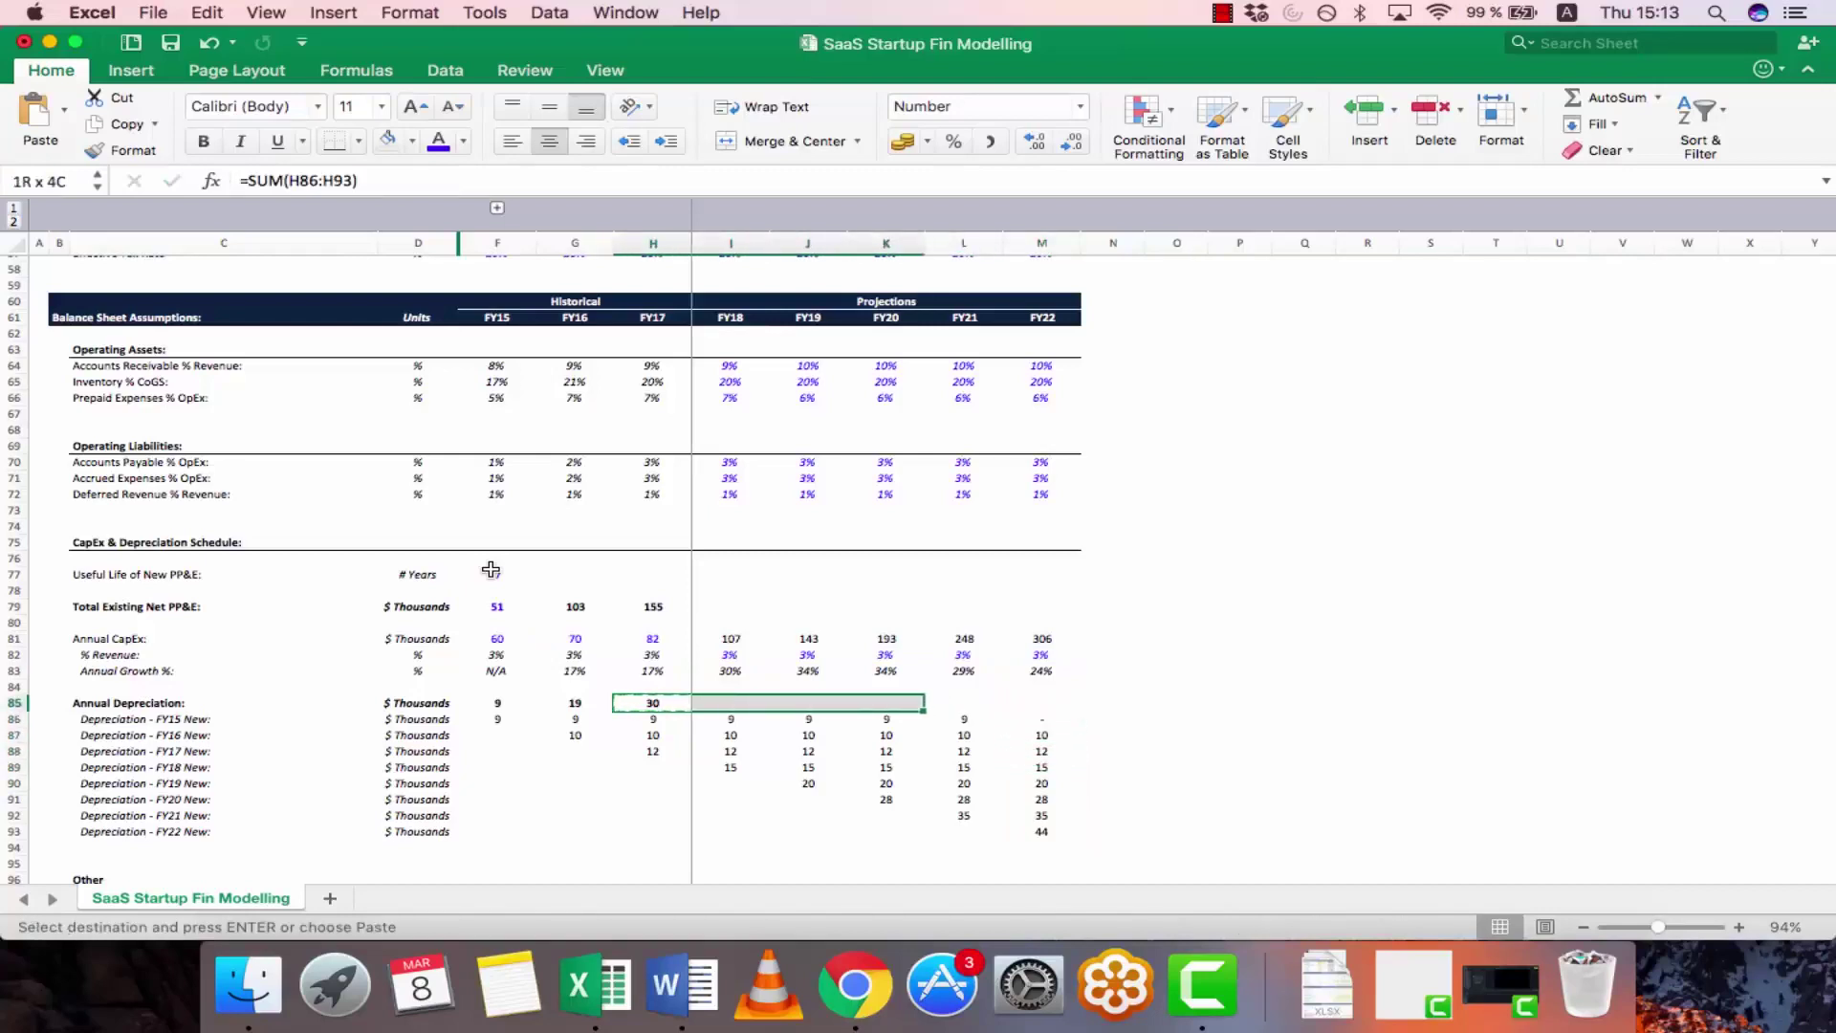
{"action": "key", "text": "shift+Right"}
{"action": "key", "text": "super+v"}
{"action": "key", "text": "Escape"}
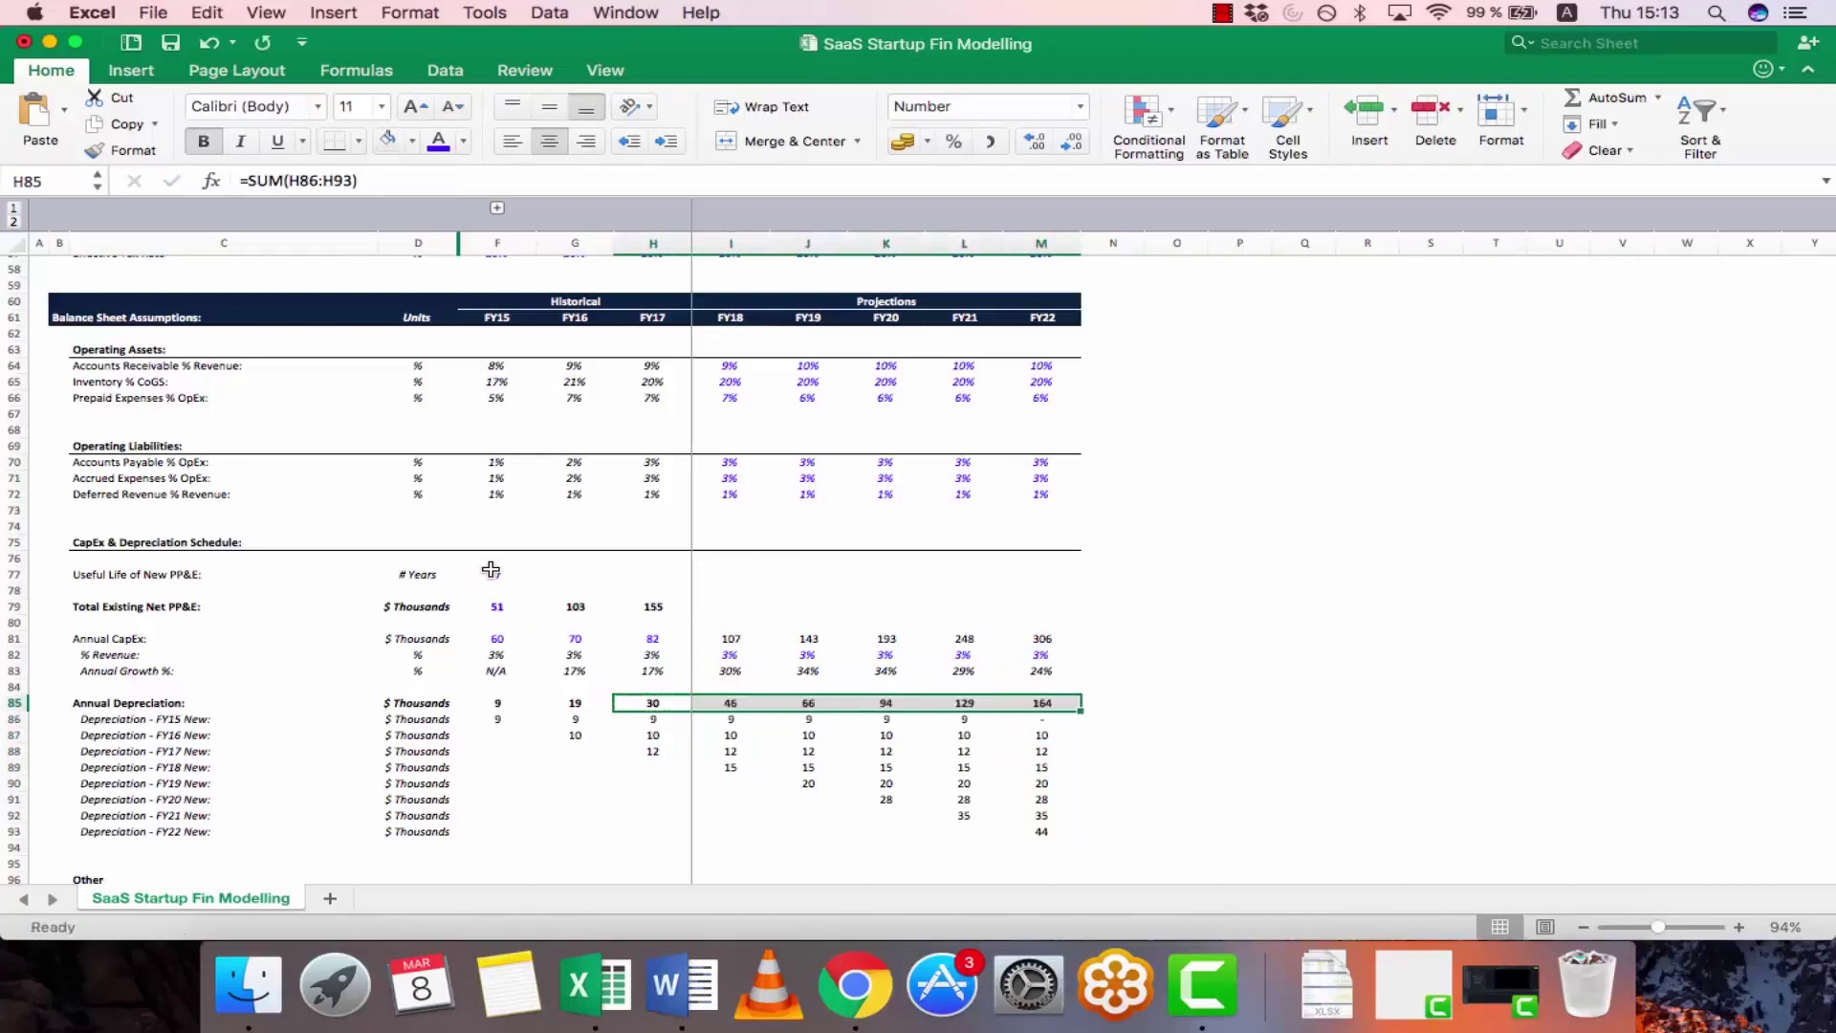
- Check the ranges summed by the Annual Depreciation formulas in the projection columns of row 85
{"action": "key", "text": "Left"}
{"action": "key", "text": "Right"}
{"action": "key", "text": "Right"}
{"action": "key", "text": "F2"}
{"action": "key", "text": "Escape"}
{"action": "key", "text": "Right"}
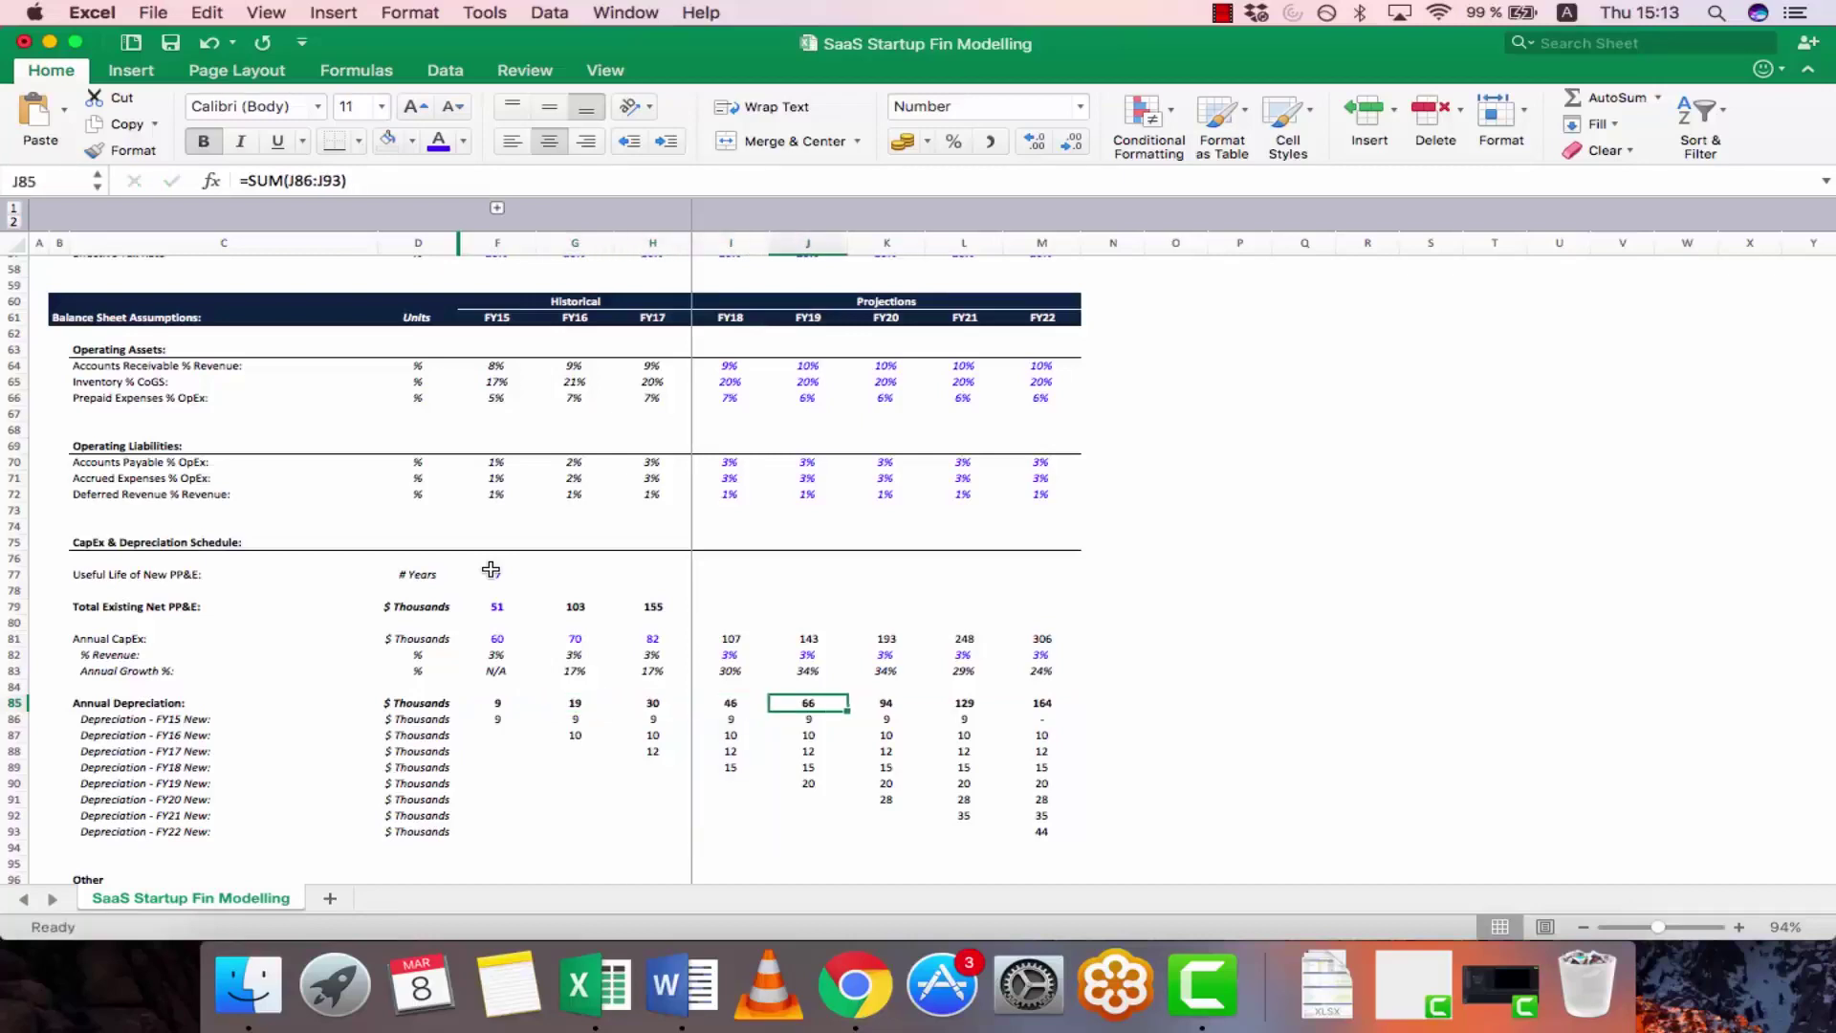
{"action": "key", "text": "Right"}
{"action": "key", "text": "F2"}
{"action": "key", "text": "Escape"}
{"action": "key", "text": "Right"}
{"action": "key", "text": "Right"}
{"action": "key", "text": "F2"}
{"action": "key", "text": "Escape"}
- Copy the FY17 Total Existing Net PP&E formula in H79 across the FY18 to FY22 projection columns (I79:M79)
{"action": "key", "text": "Up"}
{"action": "key", "text": "Up"}
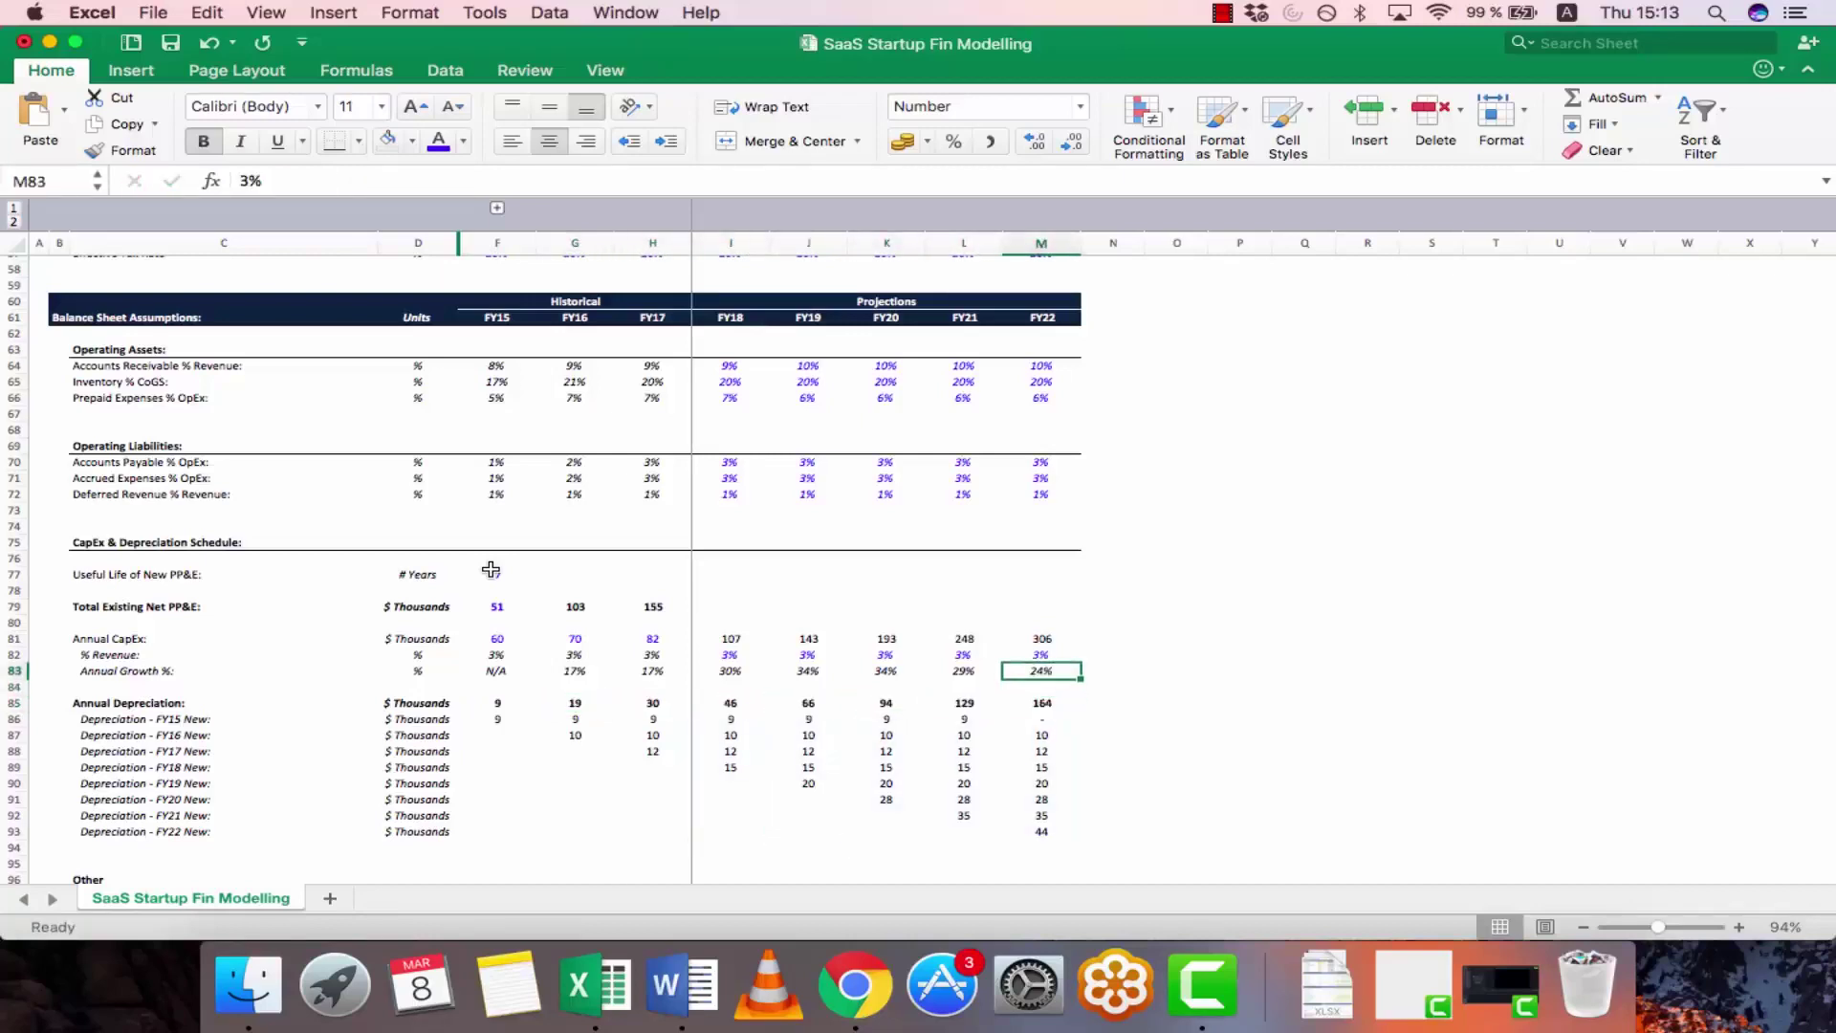
{"action": "key", "text": "Up"}
{"action": "key", "text": "Up"}
{"action": "key", "text": "Up"}
{"action": "key", "text": "Up"}
{"action": "key", "text": "Left"}
{"action": "key", "text": "Left"}
{"action": "key", "text": "Left"}
{"action": "key", "text": "Left"}
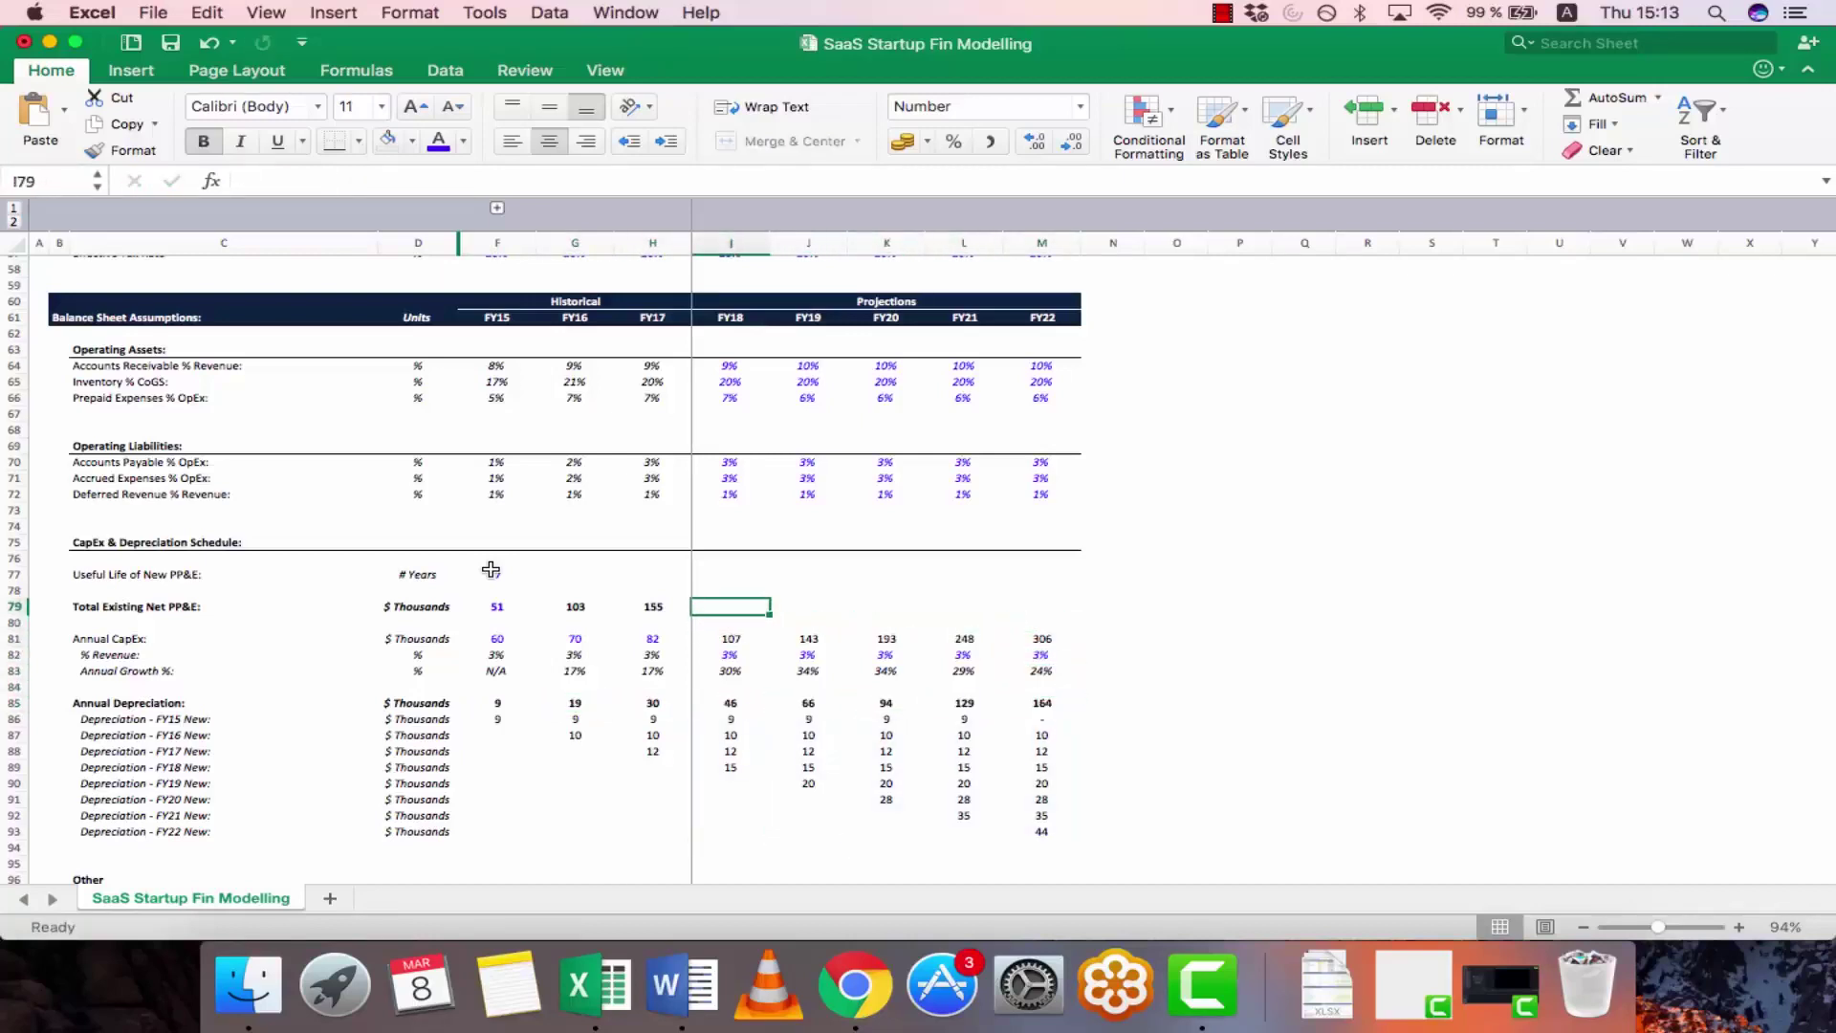
{"action": "key", "text": "Left"}
{"action": "key", "text": "super+c"}
{"action": "key", "text": "shift+Right"}
{"action": "key", "text": "shift+Right"}
{"action": "key", "text": "shift+Right"}
{"action": "key", "text": "shift+Right"}
{"action": "key", "text": "shift+Right"}
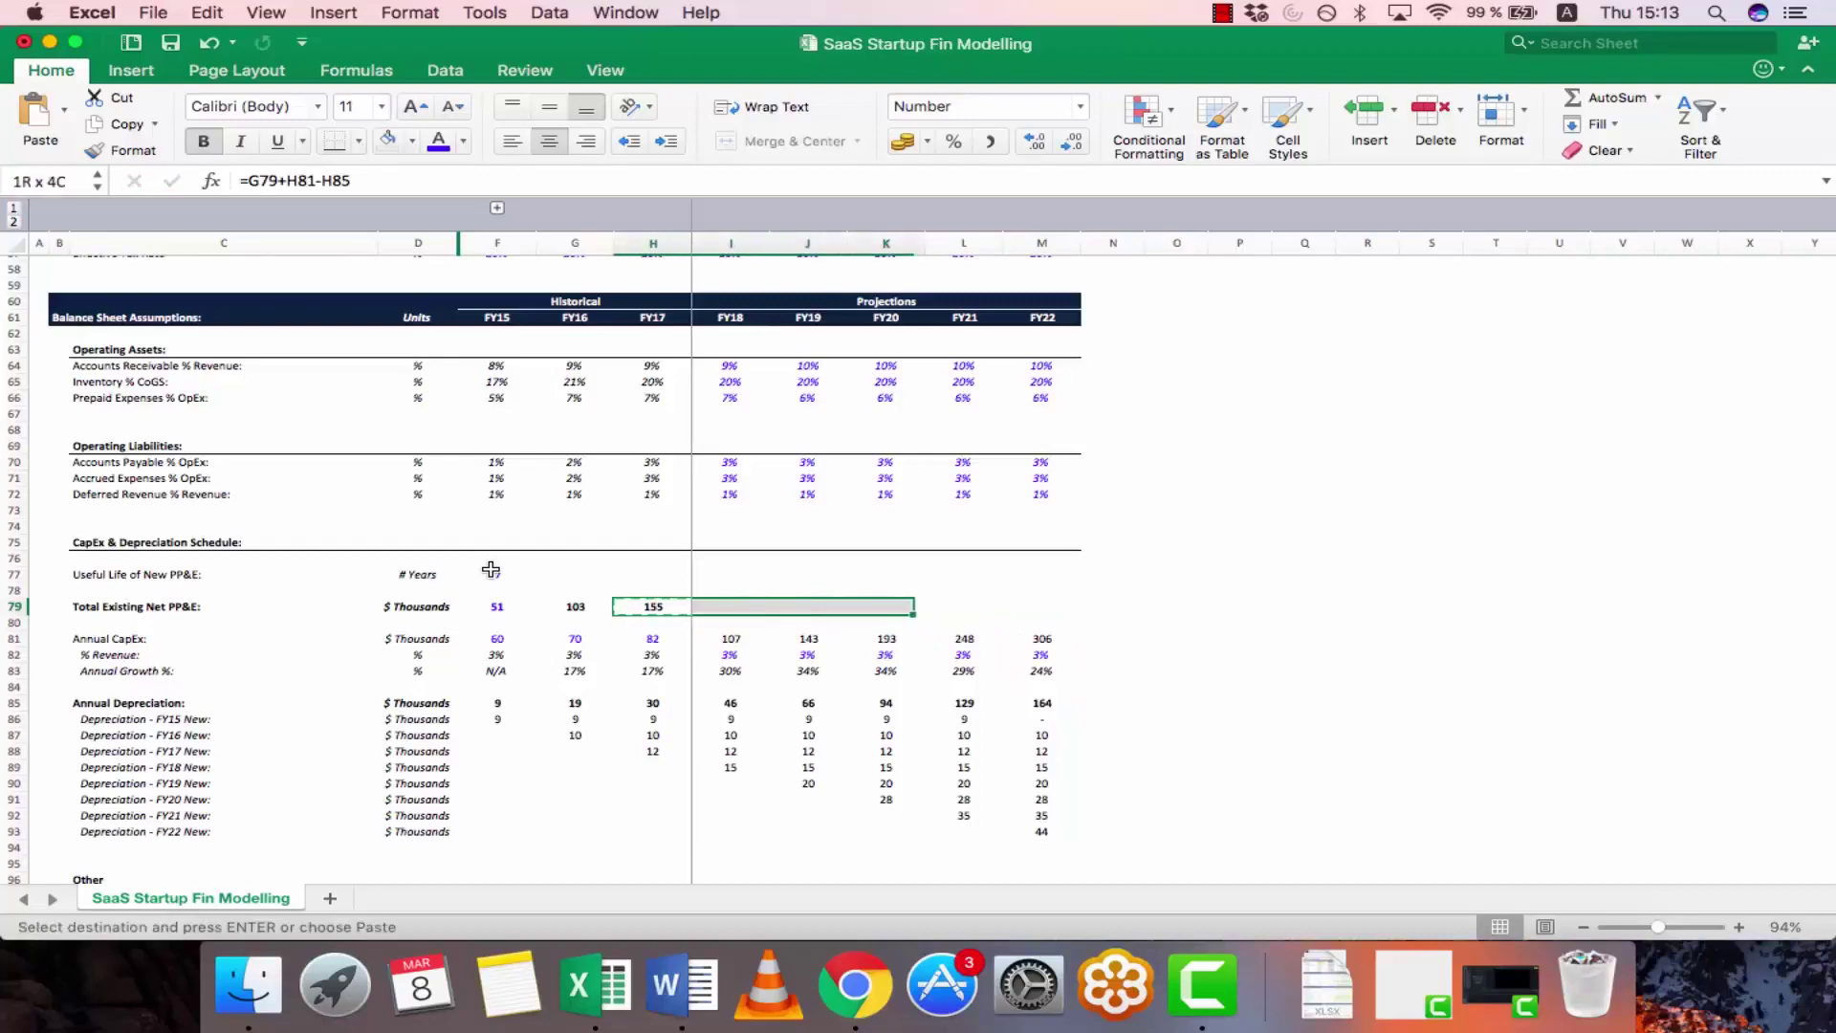
{"action": "key", "text": "Return"}
- Check the Total Existing Net PP&E formulas across the projection columns of row 79
{"action": "key", "text": "Right"}
{"action": "key", "text": "Right"}
{"action": "key", "text": "Right"}
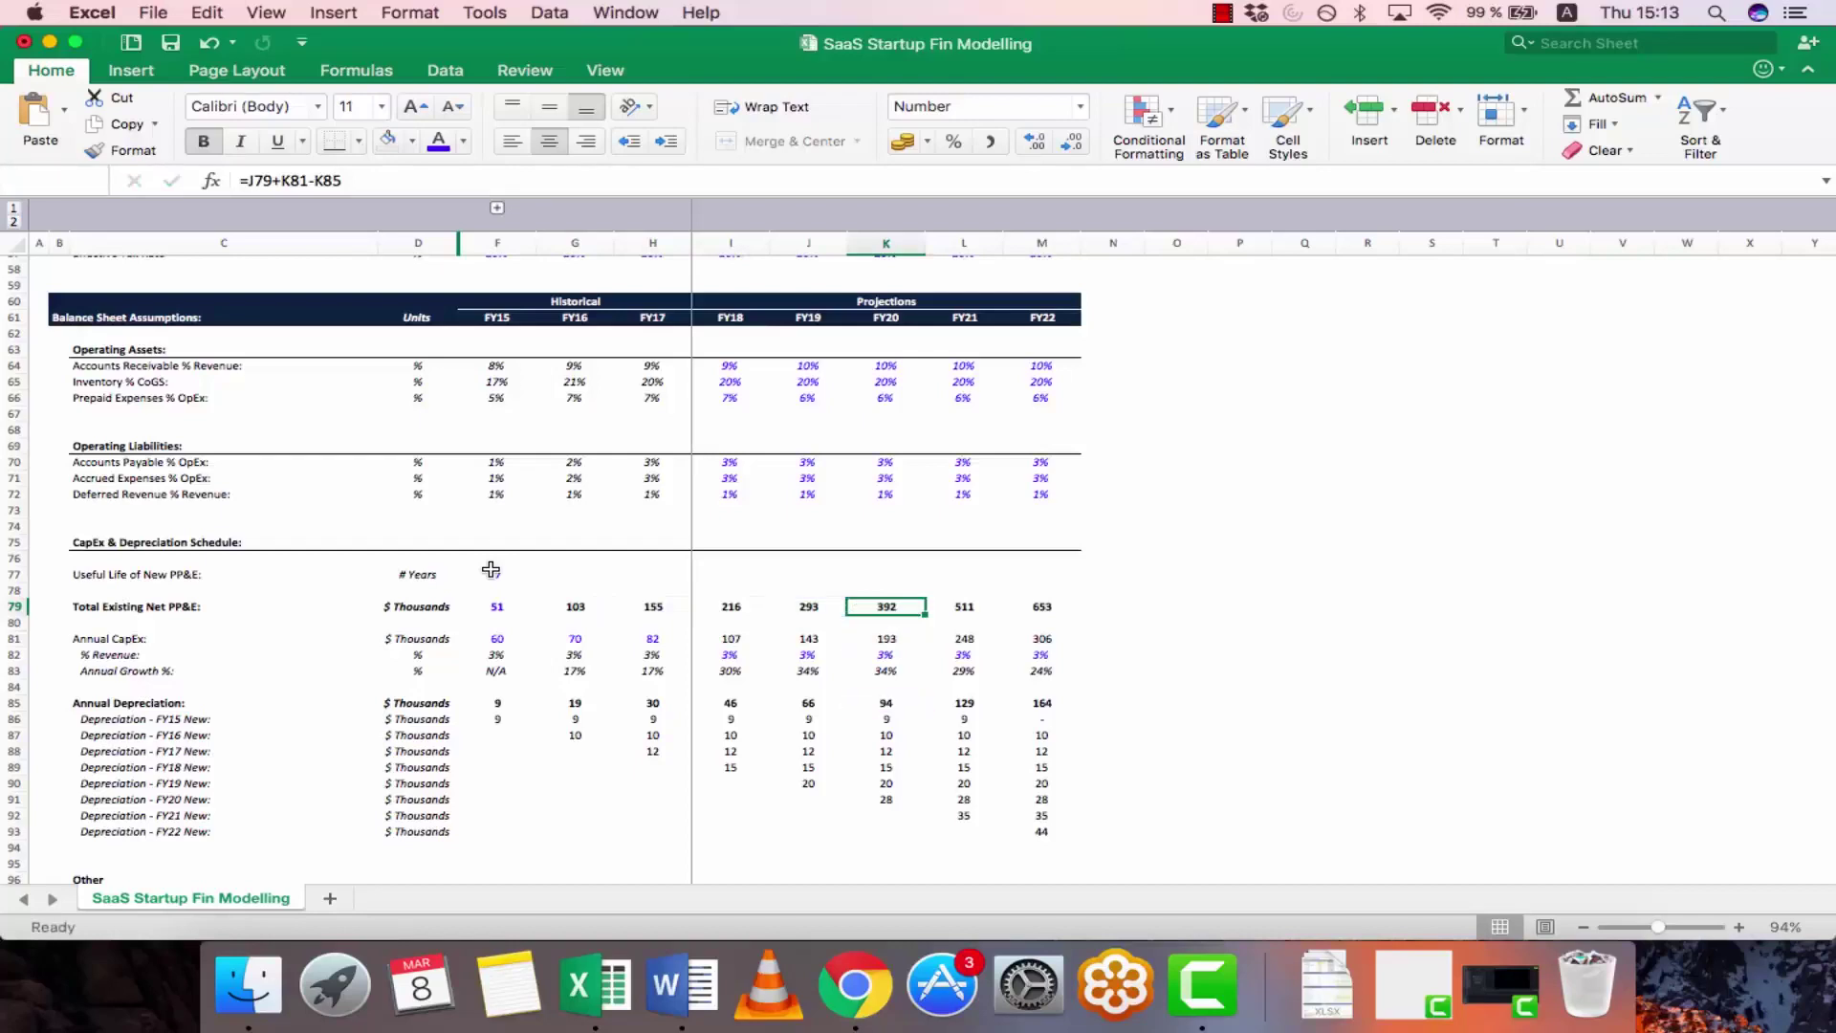
{"action": "key", "text": "Right"}
{"action": "key", "text": "Right"}
{"action": "key", "text": "Down"}
{"action": "key", "text": "Down"}
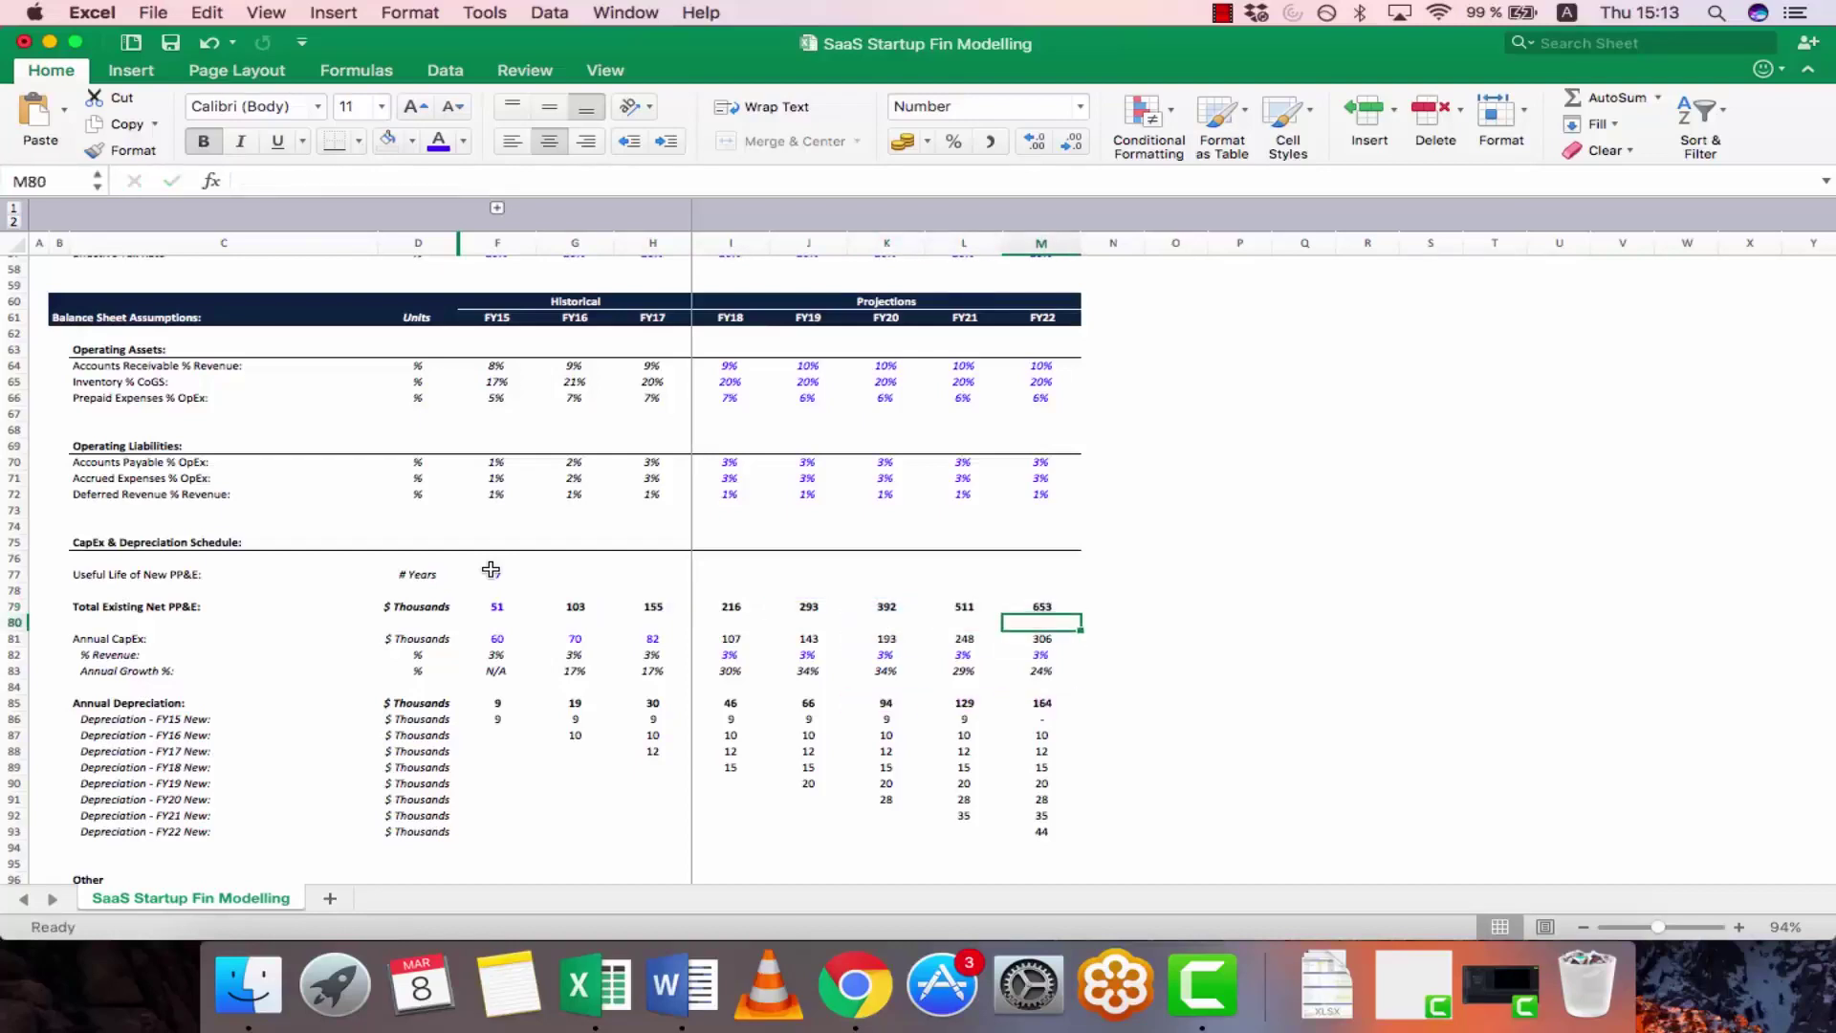
- Enter 0 as New Equity Issued by Company for FY18 and FY19 in I97 and J97
{"action": "scroll", "coordinate": [522, 618], "scroll_direction": "down", "scroll_amount": 5}
{"action": "scroll", "coordinate": [523, 621], "scroll_direction": "up", "scroll_amount": 1}
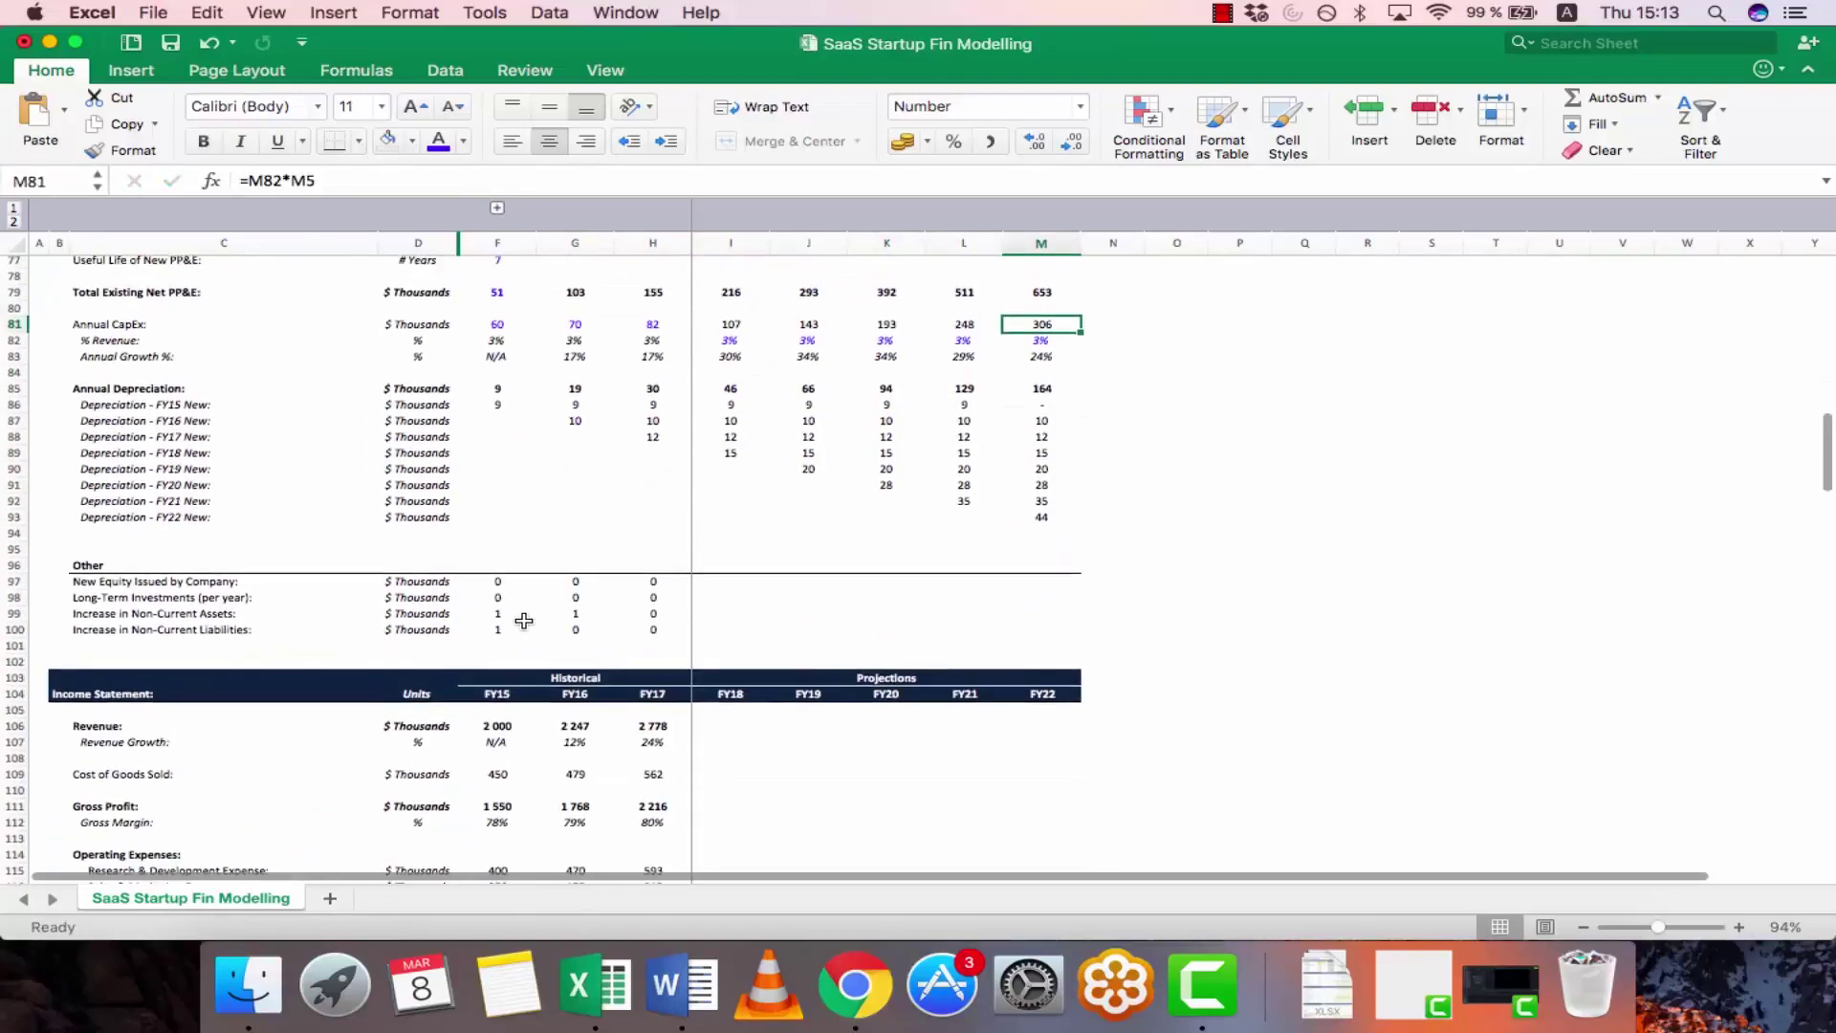
{"action": "left_click", "coordinate": [710, 584]}
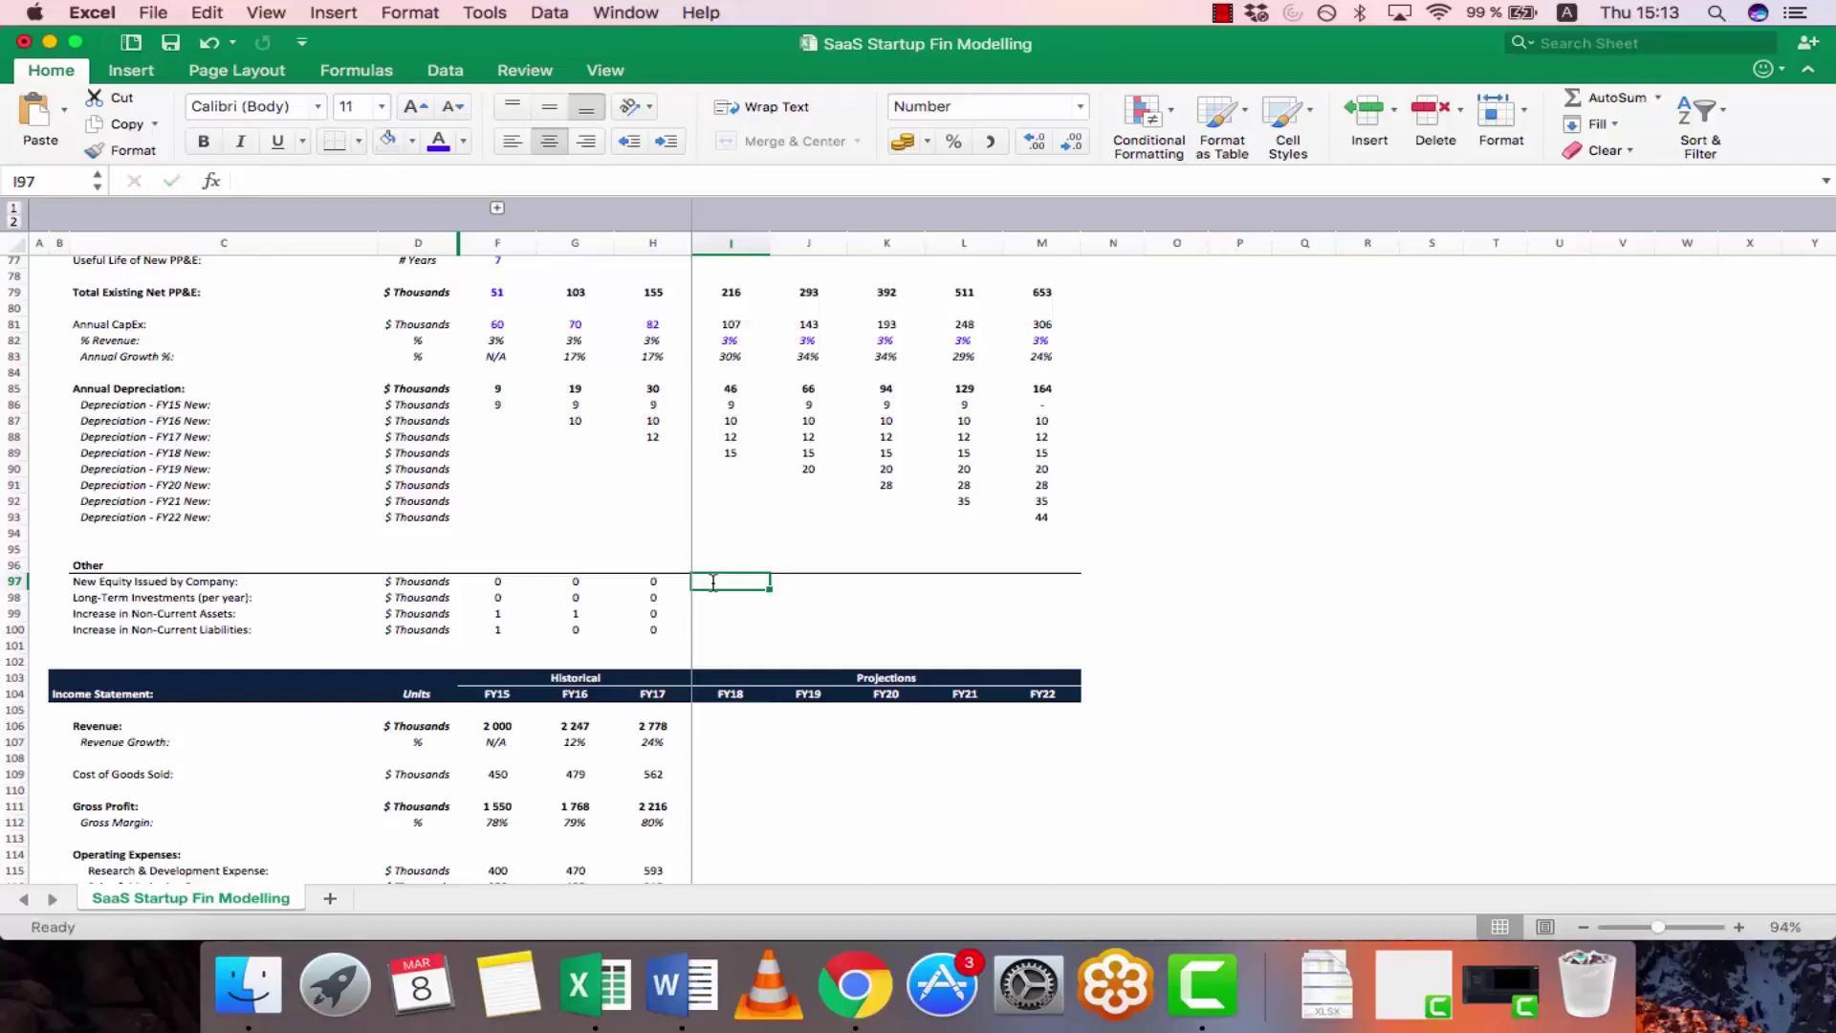
{"action": "type", "text": "="}
{"action": "key", "text": "Escape"}
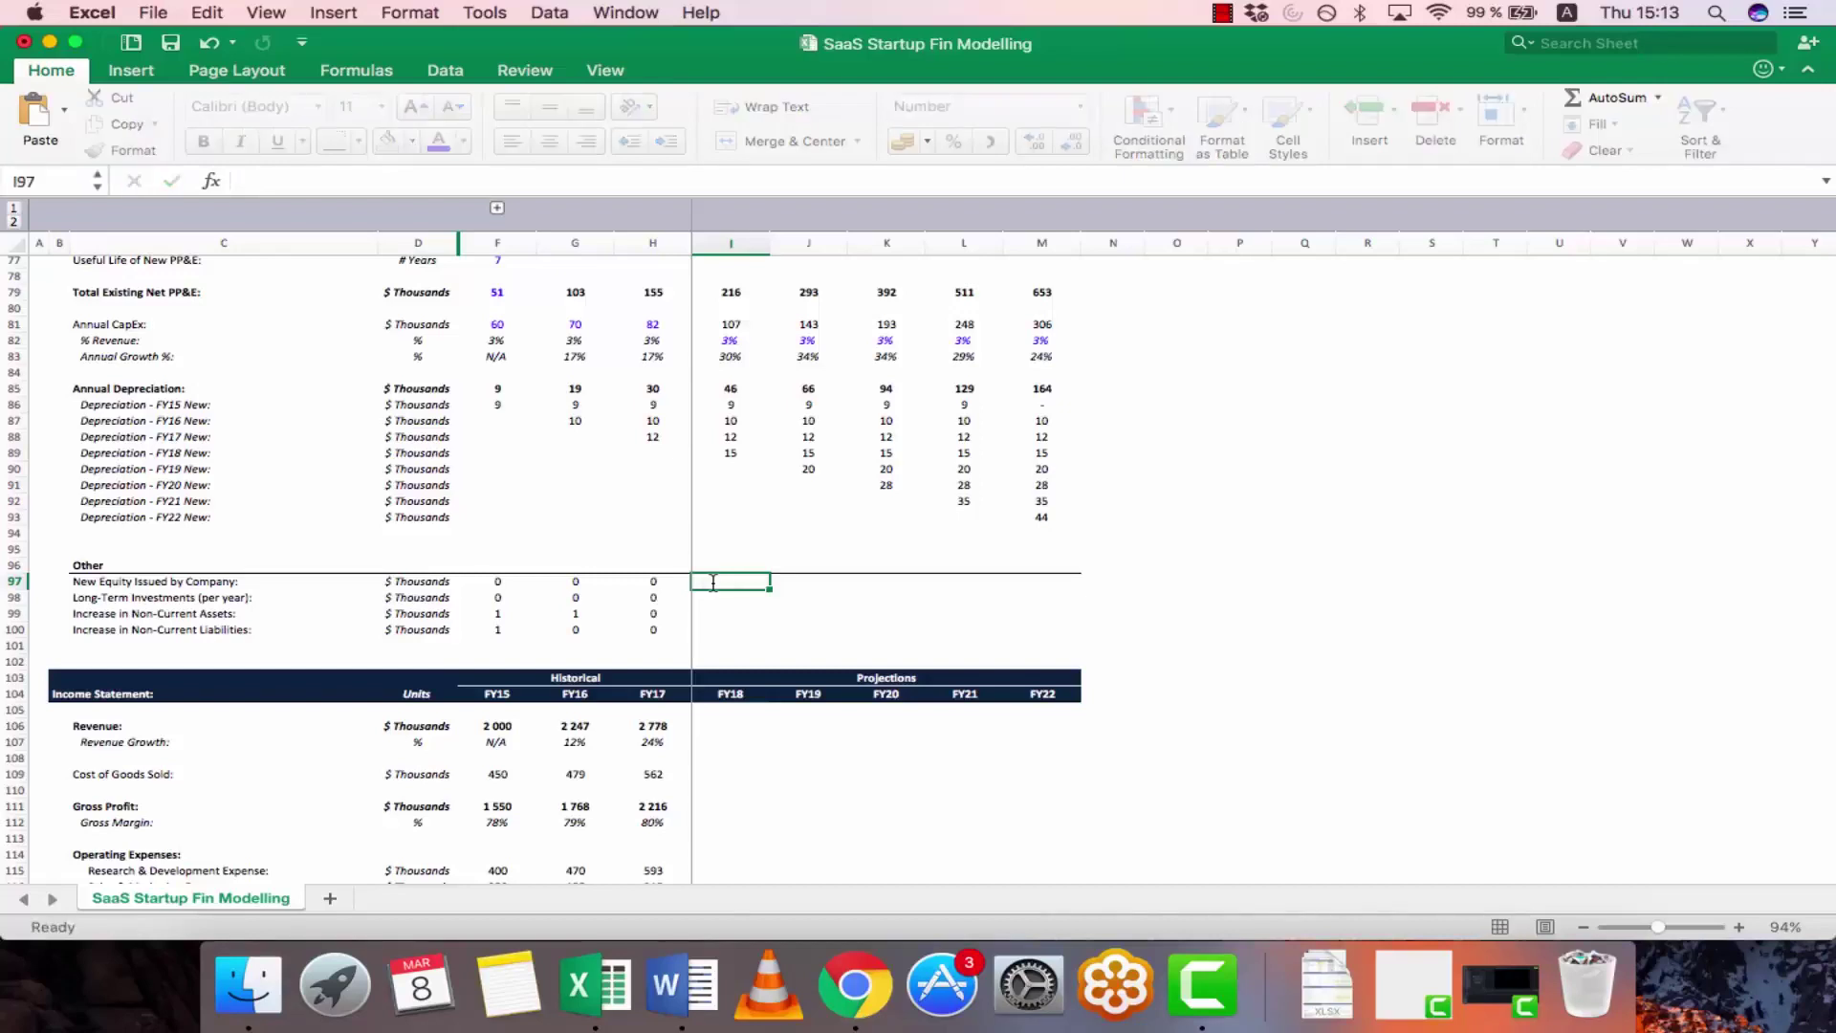
{"action": "key", "text": "Tab"}
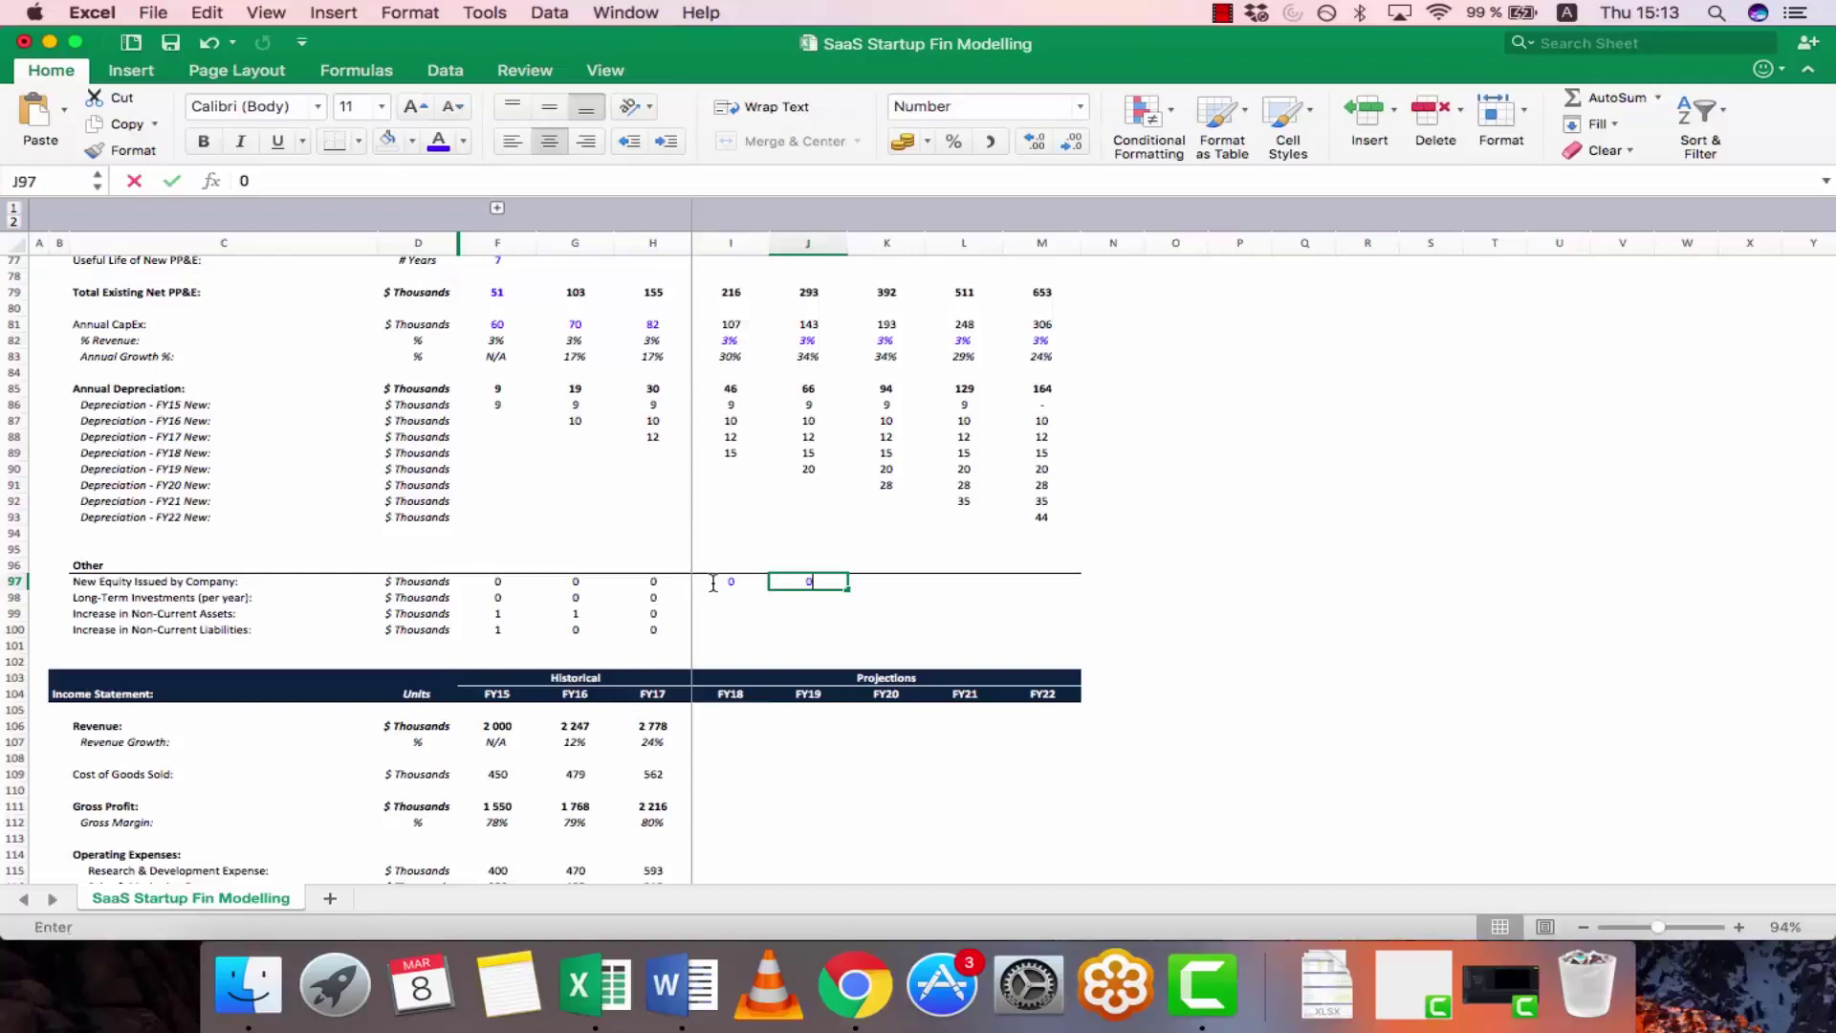
{"action": "key", "text": "Tab"}
- Copy the 0 in I97 to every projection cell of the Other assumptions block (I97:M100)
{"action": "key", "text": "Left"}
{"action": "key", "text": "Left"}
{"action": "key", "text": "shift+Right"}
{"action": "key", "text": "shift+Right"}
{"action": "key", "text": "super+c"}
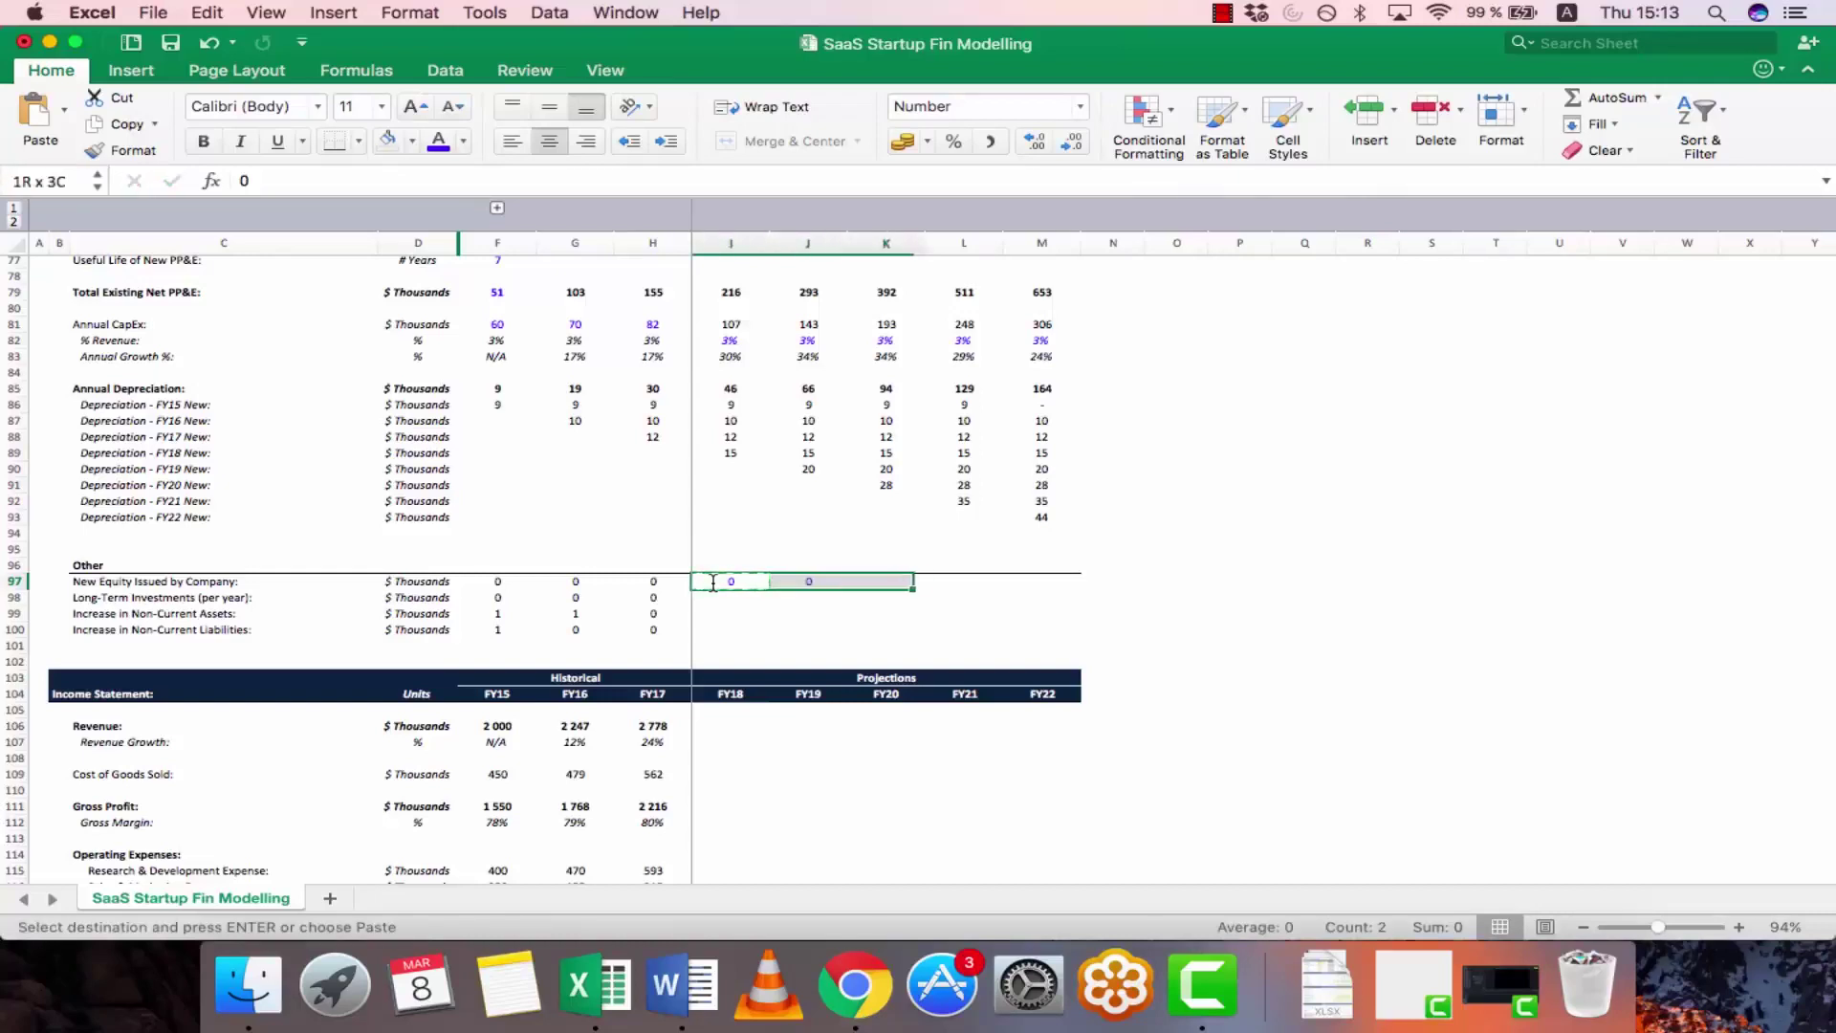
{"action": "key", "text": "shift+Right"}
{"action": "key", "text": "shift+Right"}
{"action": "key", "text": "shift+Down"}
{"action": "key", "text": "shift+Down"}
{"action": "key", "text": "shift+Down"}
{"action": "key", "text": "super+v"}
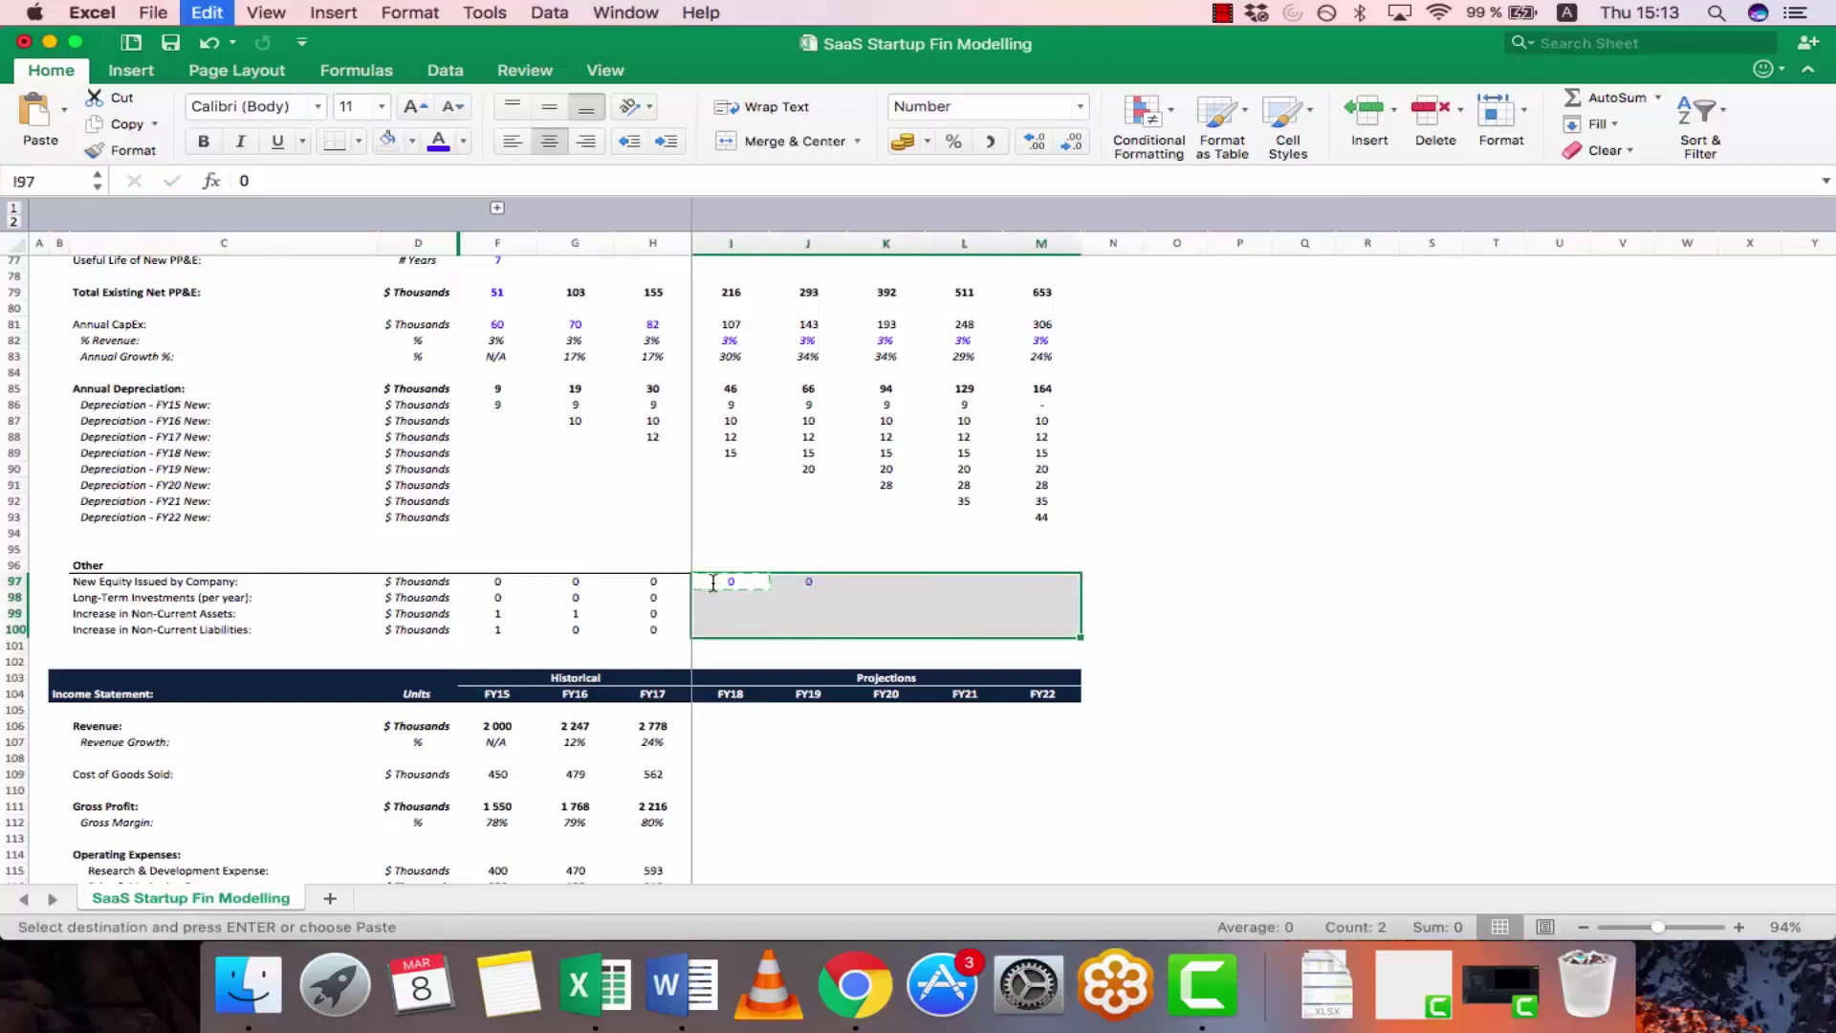
- Check the formulas behind the historical values in the Other assumptions rows
{"action": "key", "text": "Left"}
{"action": "key", "text": "Left"}
{"action": "key", "text": "Left"}
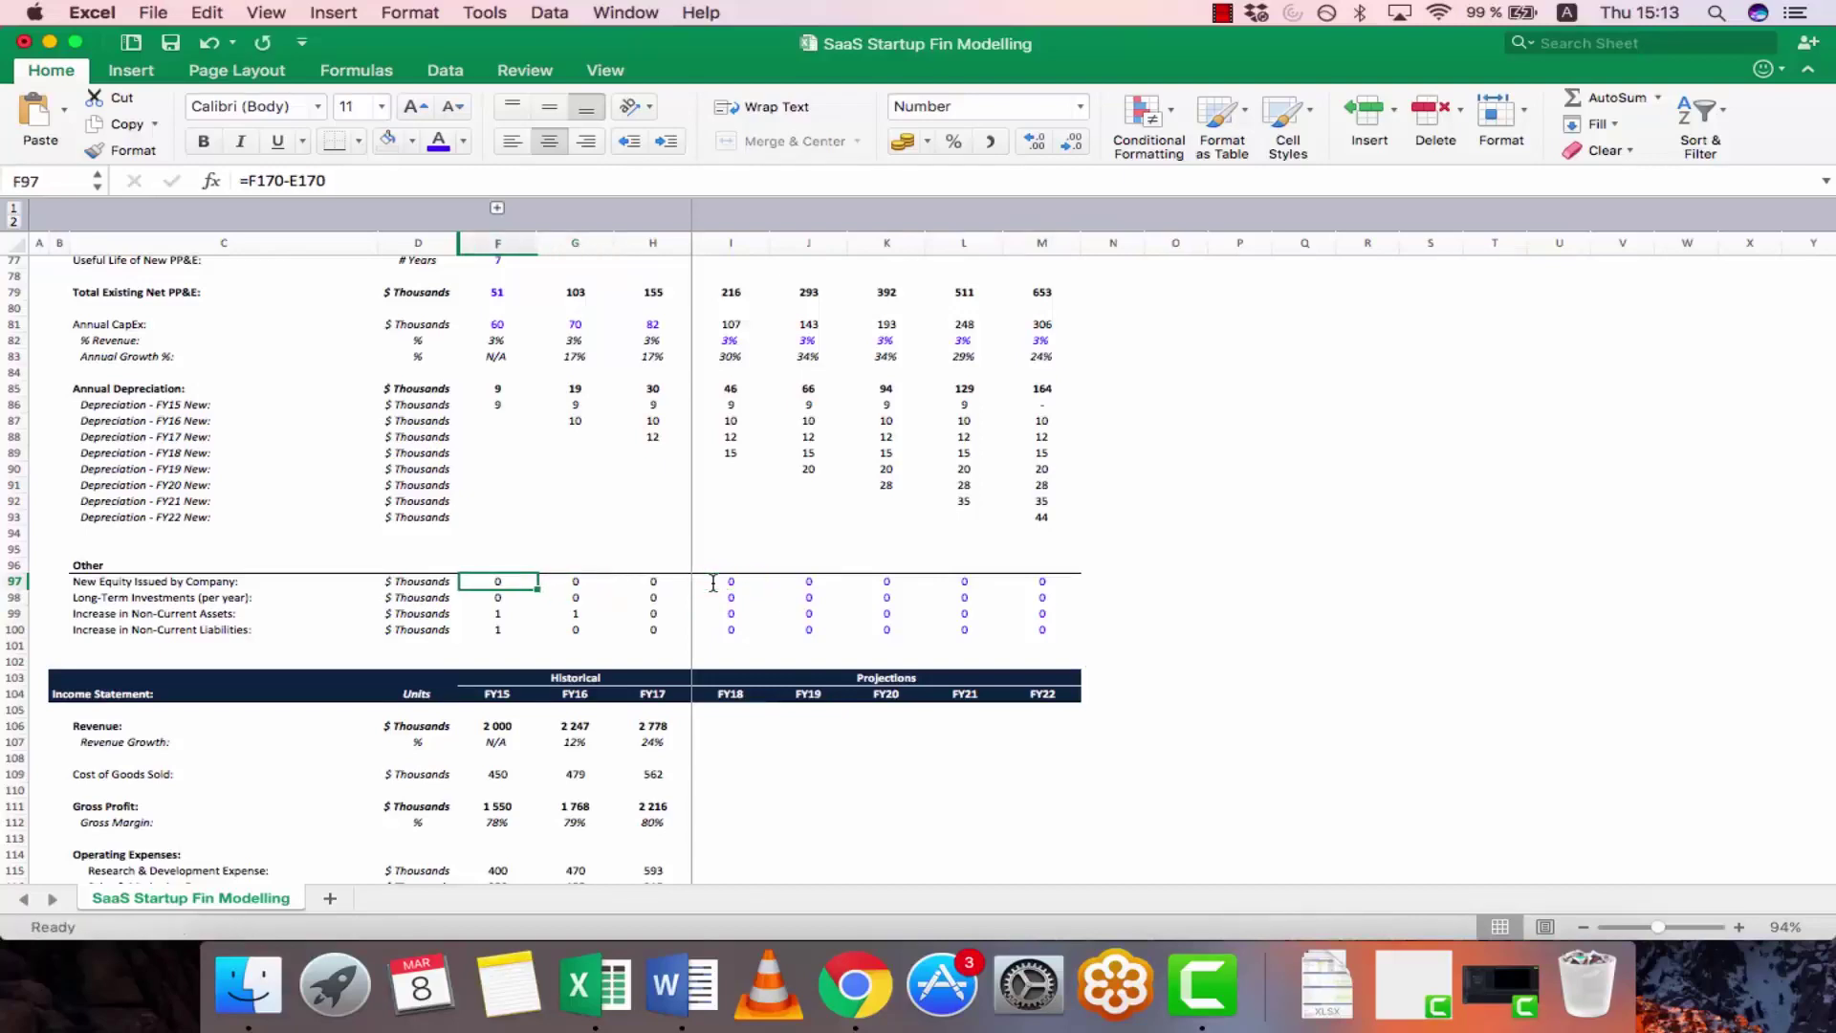
{"action": "key", "text": "shift+Right"}
{"action": "key", "text": "shift+Right"}
{"action": "key", "text": "shift+Right"}
{"action": "key", "text": "Return"}
{"action": "key", "text": "Down"}
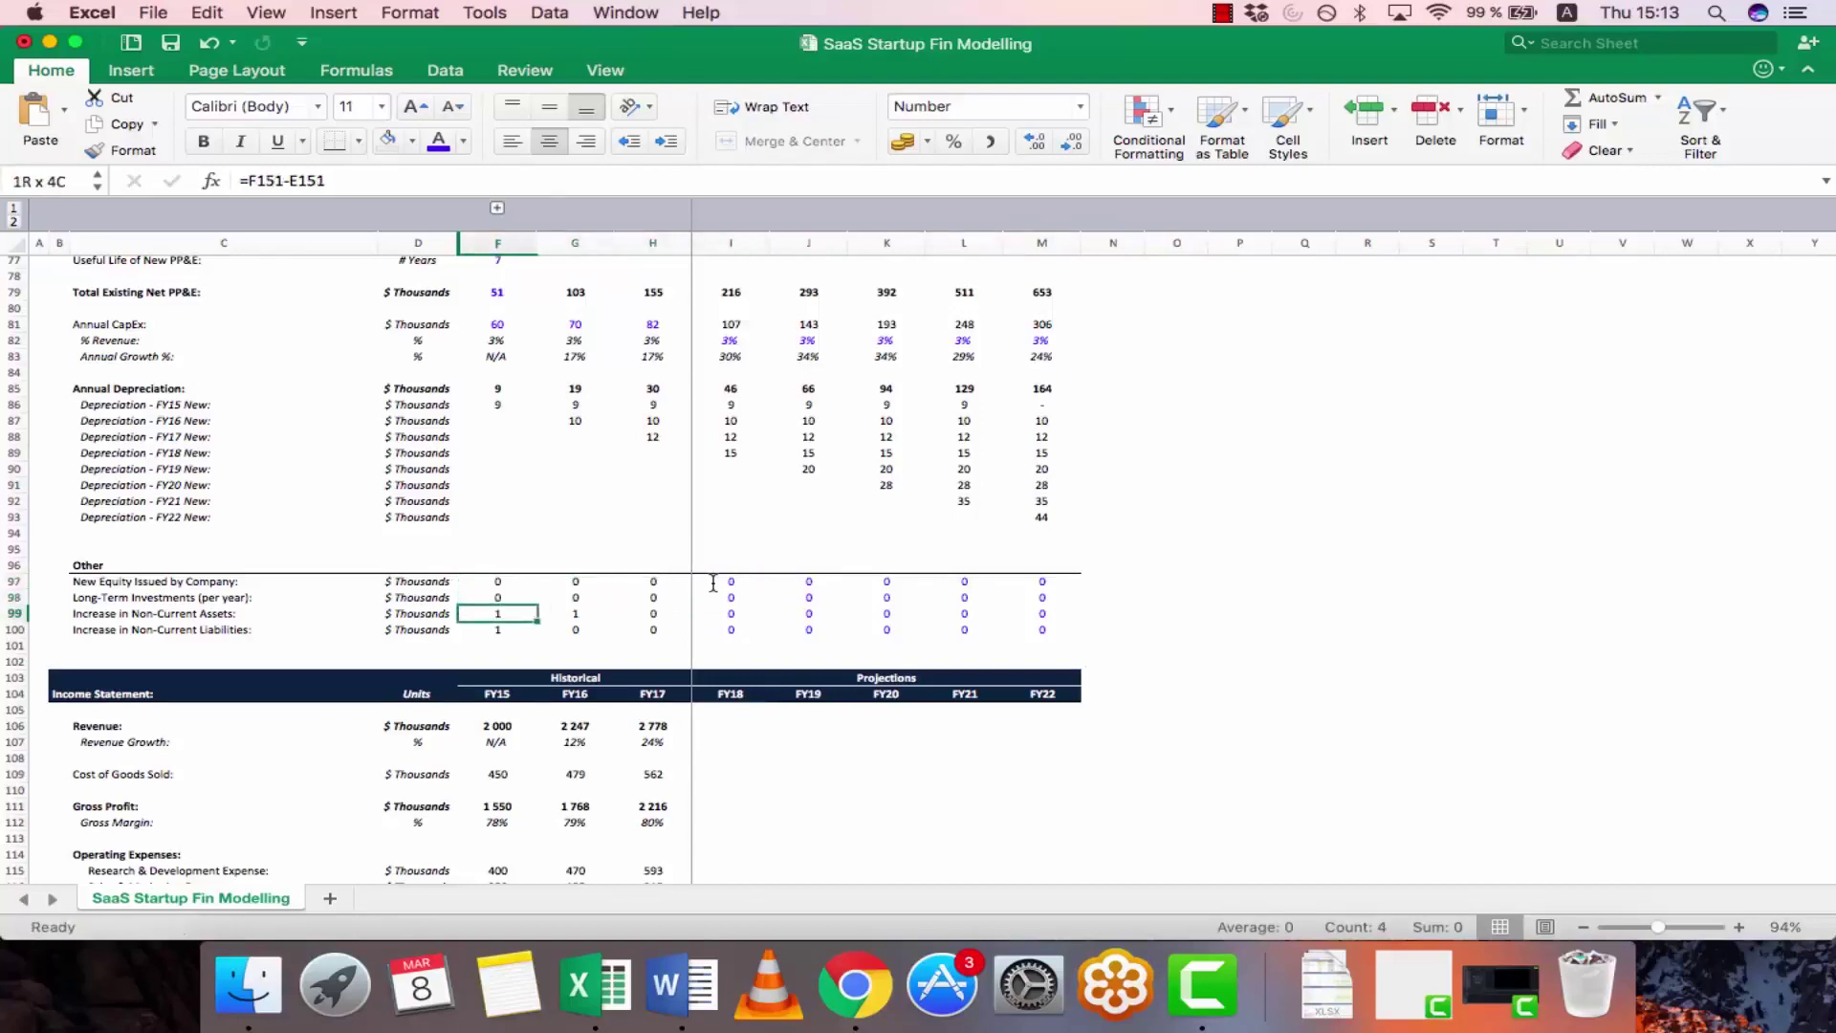
{"action": "key", "text": "Right"}
{"action": "key", "text": "Right"}
{"action": "key", "text": "Right"}
{"action": "key", "text": "Right"}
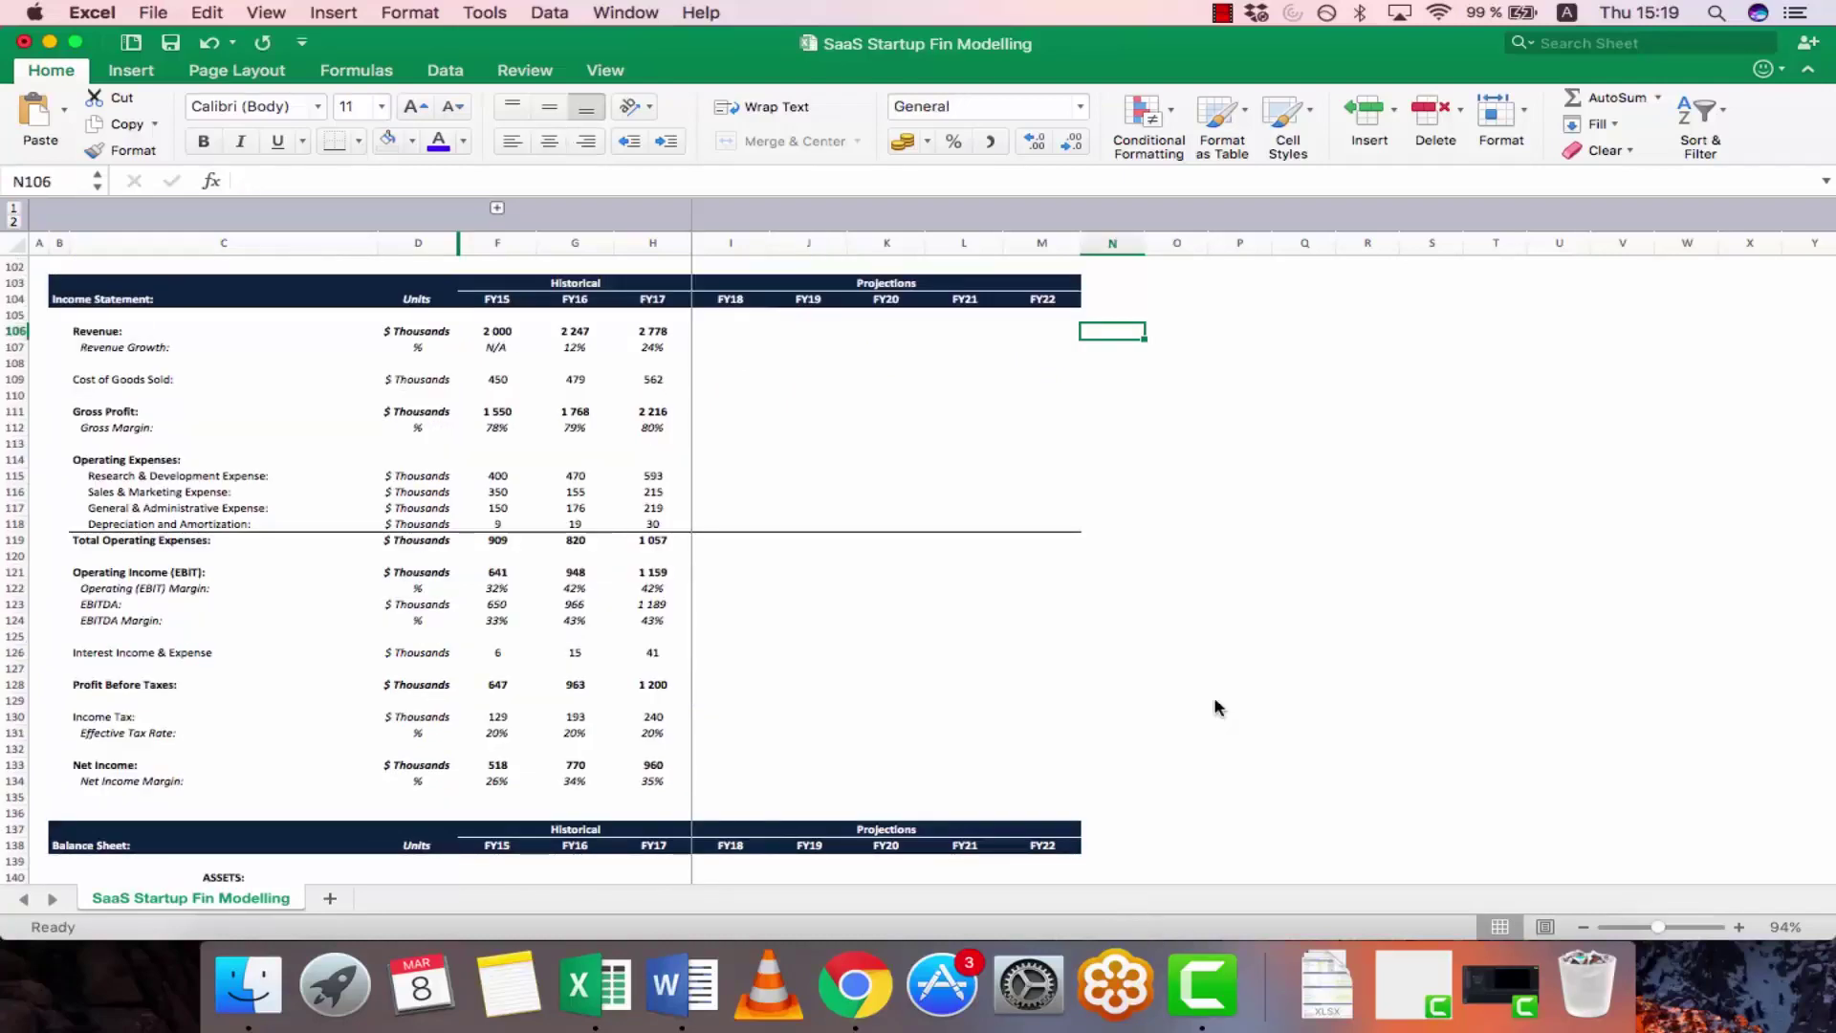
- Check which cells the historical Revenue figures of the Income Statement (F106:H106) refer to
{"action": "key", "text": "Left"}
{"action": "key", "text": "Left"}
{"action": "key", "text": "Left"}
{"action": "key", "text": "Left"}
{"action": "key", "text": "Left"}
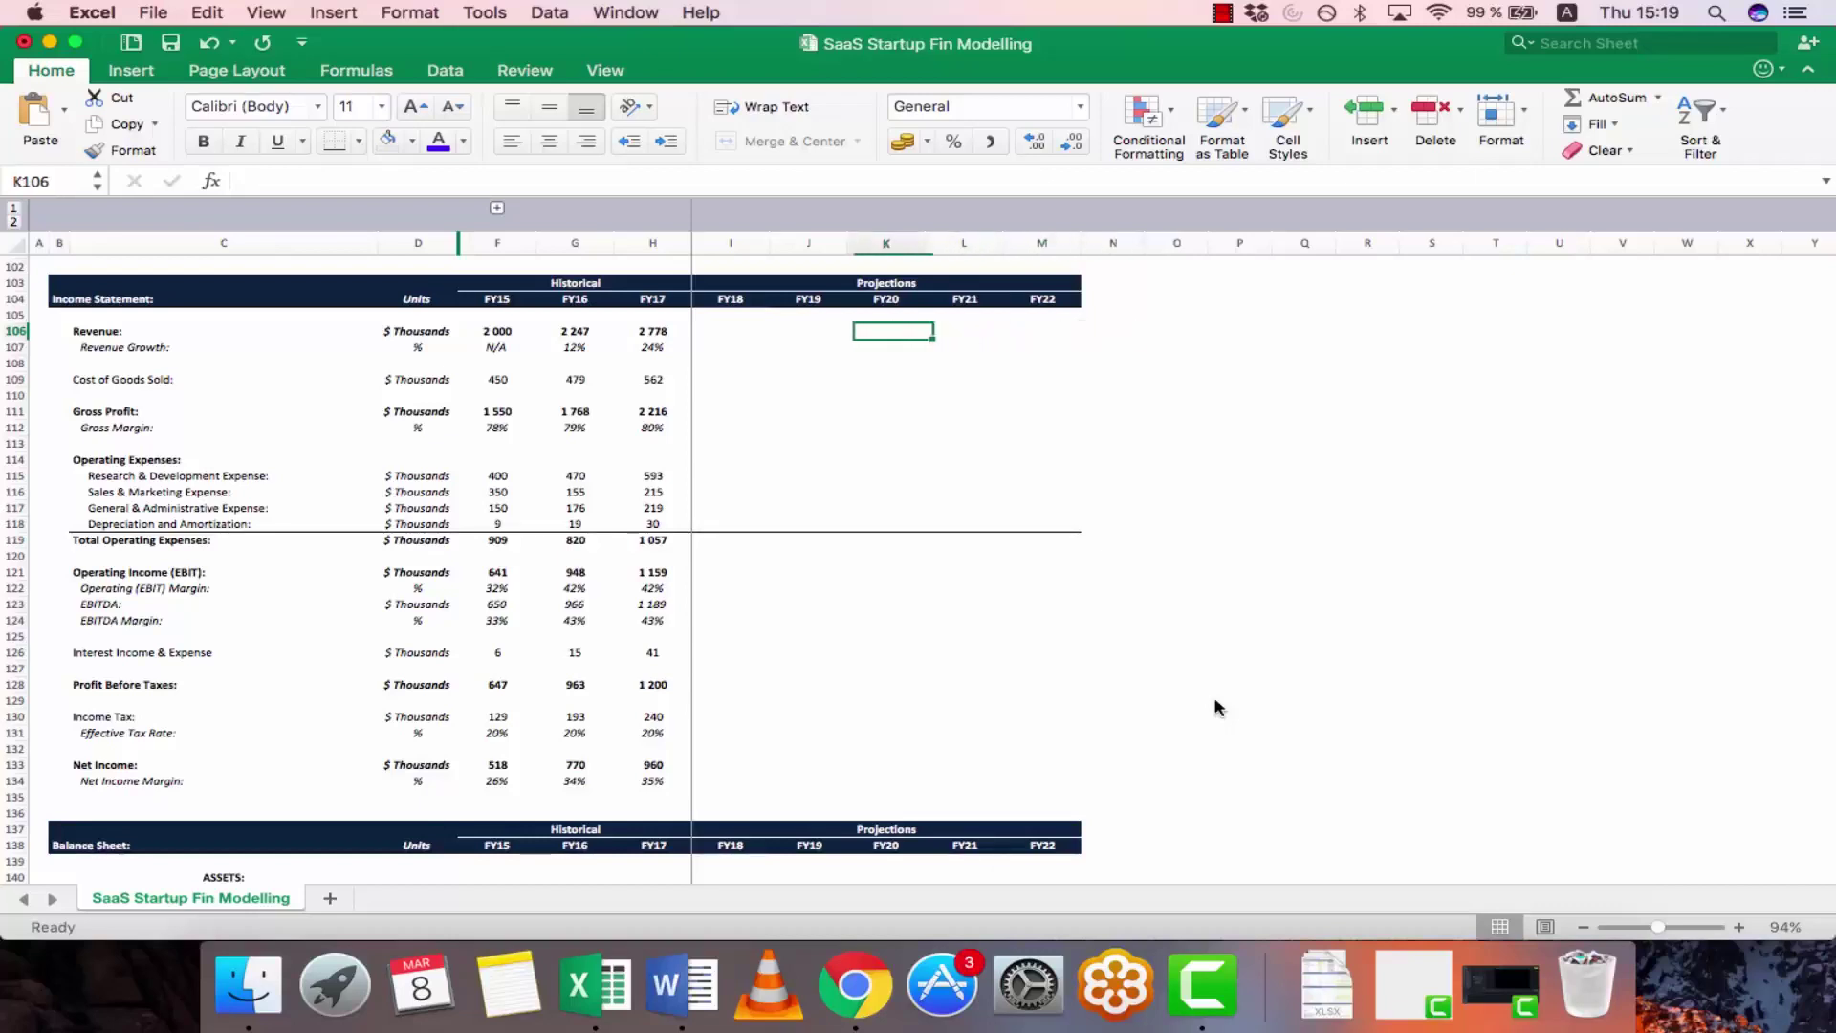
{"action": "key", "text": "Left"}
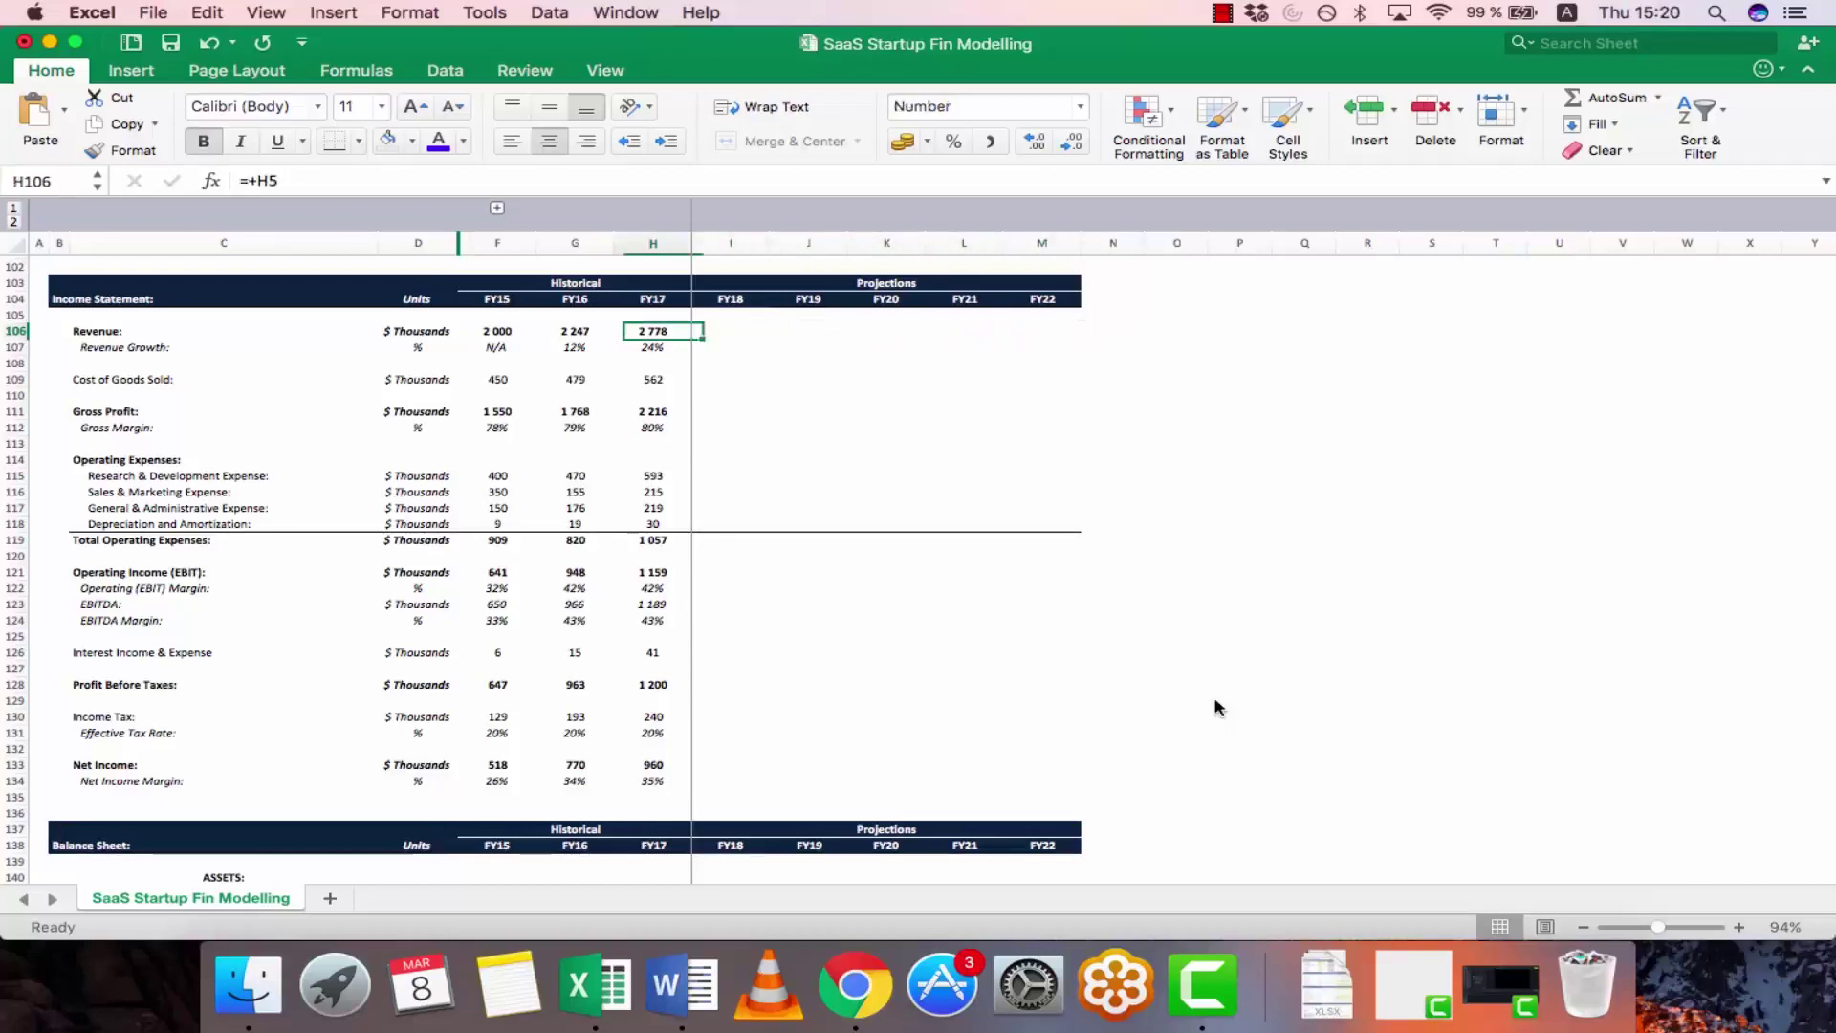
{"action": "key", "text": "F2"}
{"action": "key", "text": "Escape"}
{"action": "key", "text": "F2"}
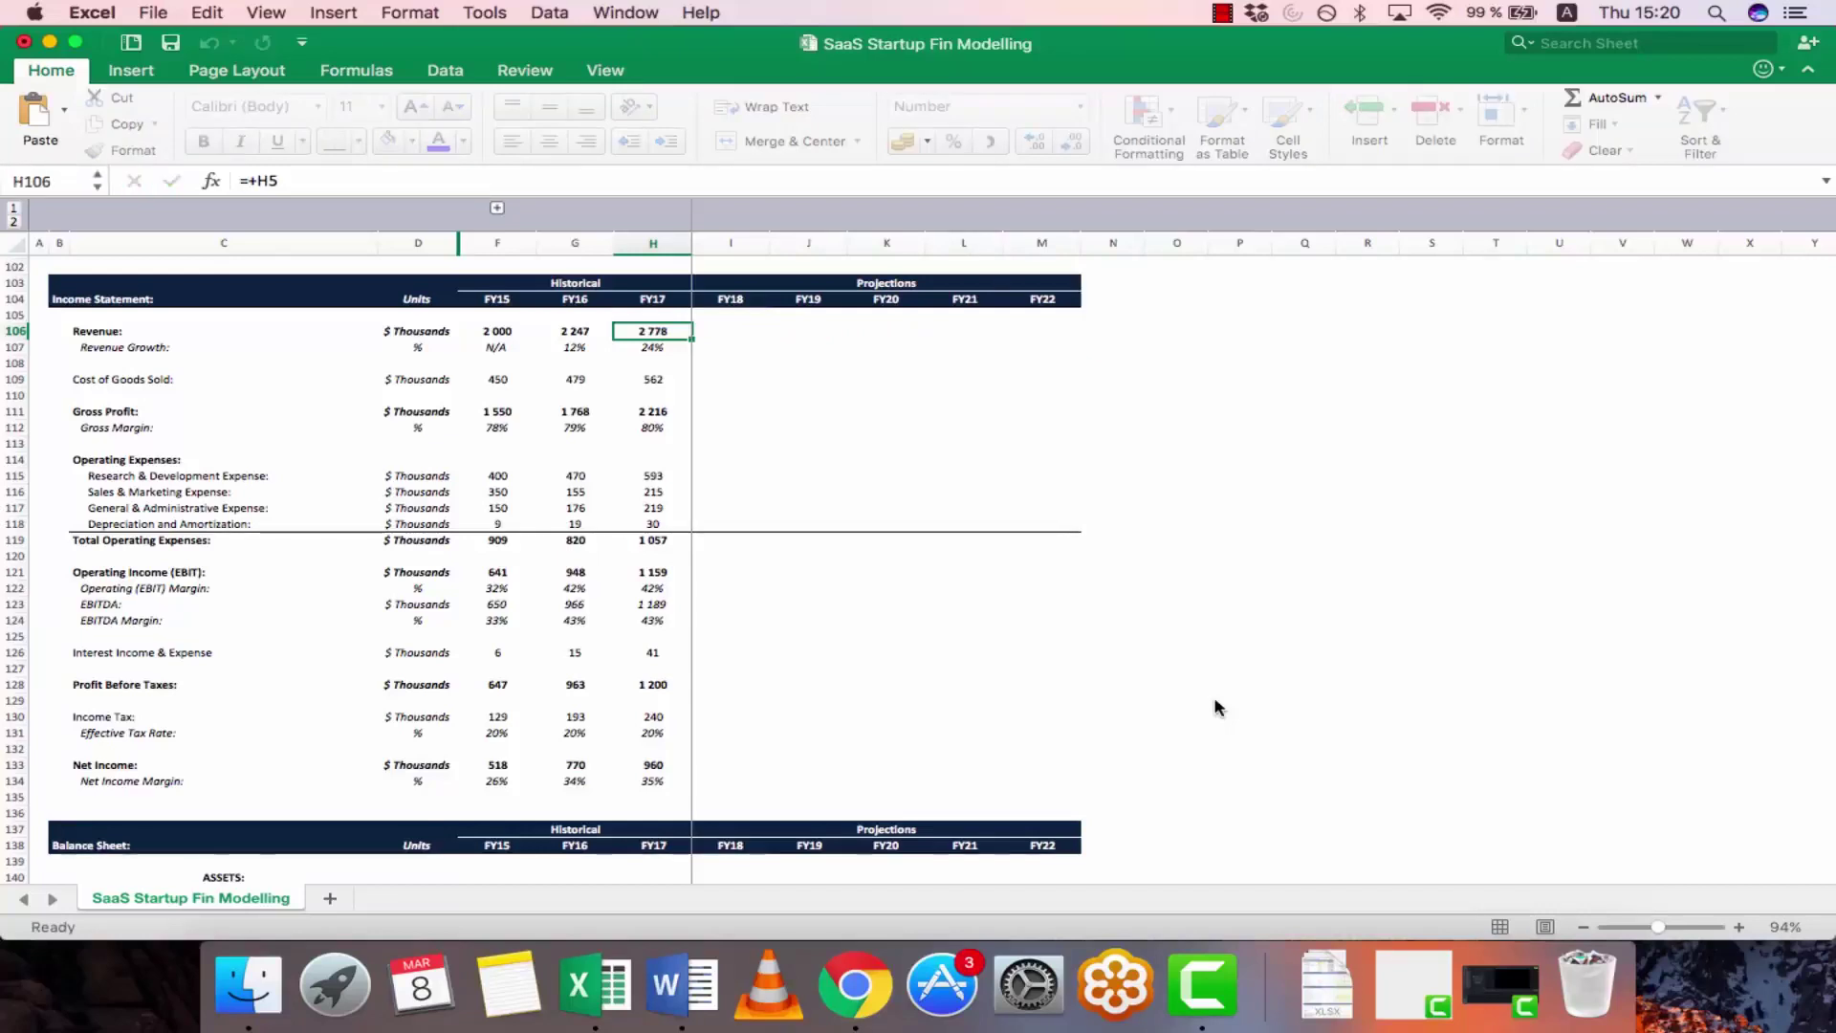
{"action": "key", "text": "Escape"}
{"action": "key", "text": "Left"}
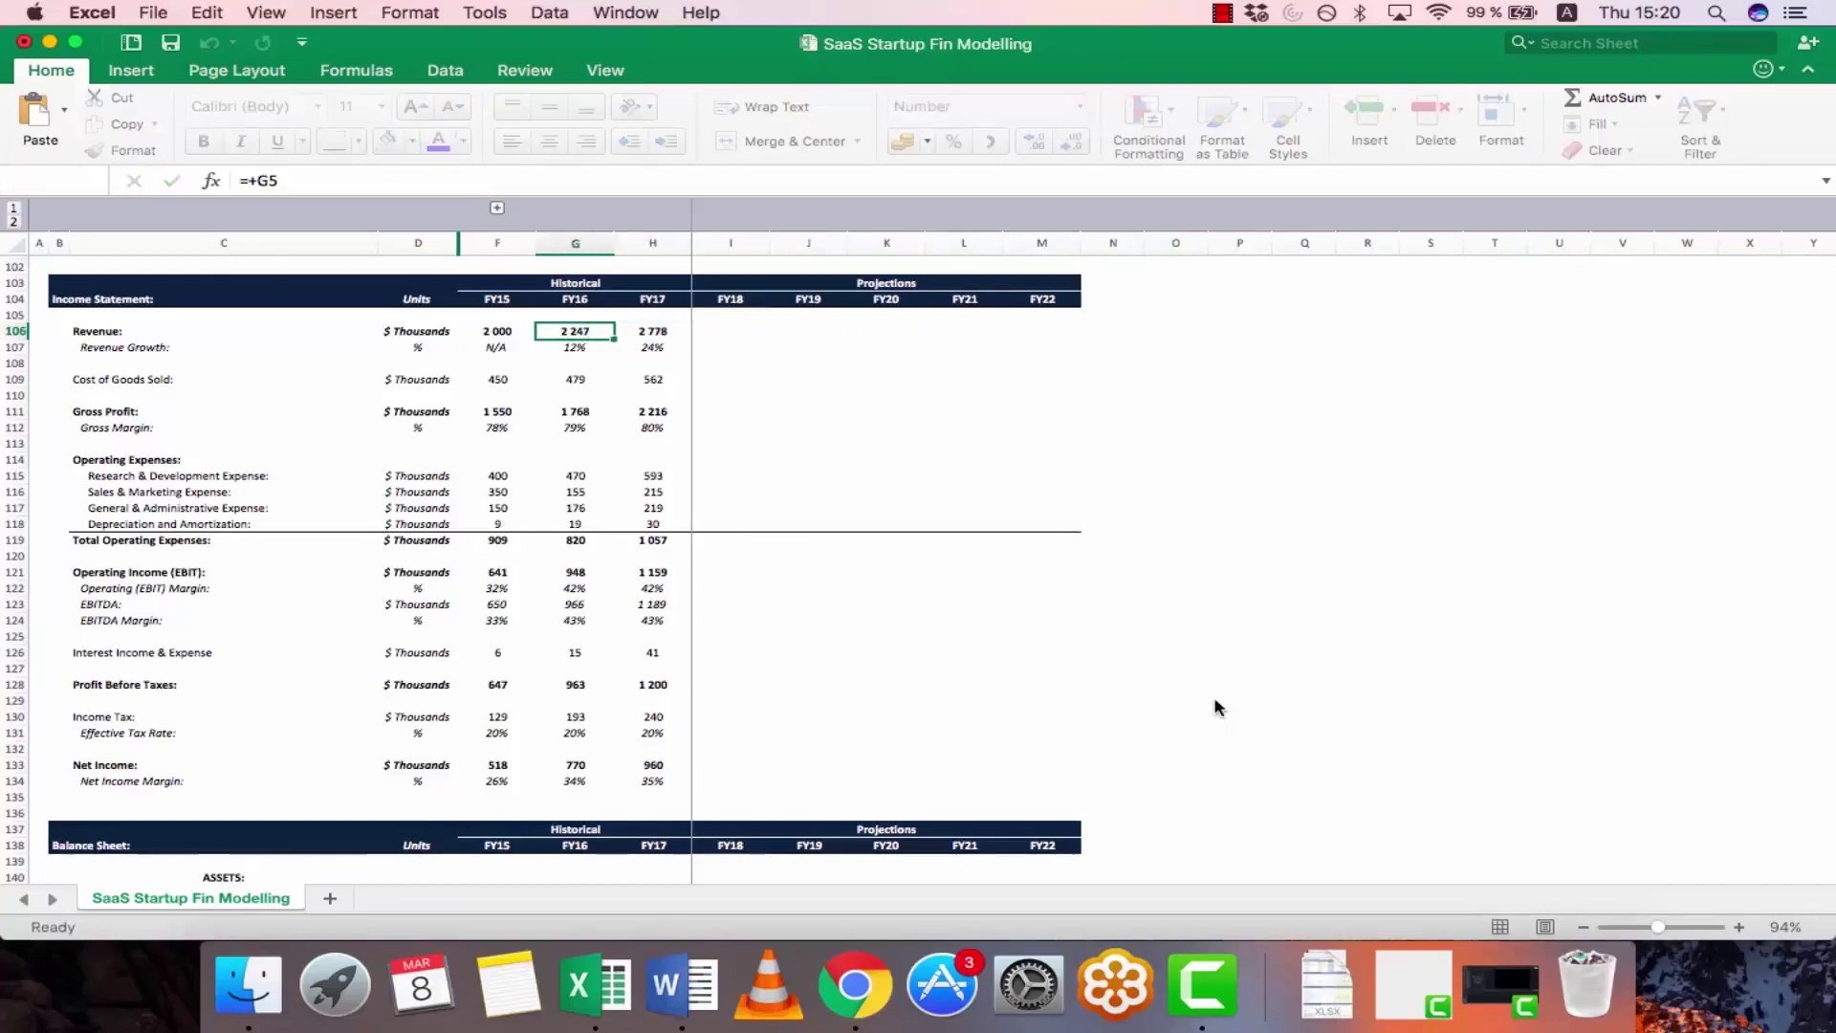
{"action": "key", "text": "Escape"}
{"action": "key", "text": "F2"}
{"action": "key", "text": "Escape"}
{"action": "key", "text": "F2"}
{"action": "key", "text": "Escape"}
{"action": "key", "text": "Left"}
{"action": "key", "text": "F2"}
{"action": "key", "text": "Escape"}
{"action": "key", "text": "Right"}
{"action": "key", "text": "F2"}
{"action": "key", "text": "Escape"}
{"action": "key", "text": "Right"}
{"action": "key", "text": "F2"}
{"action": "key", "text": "Right"}
{"action": "key", "text": "F2"}
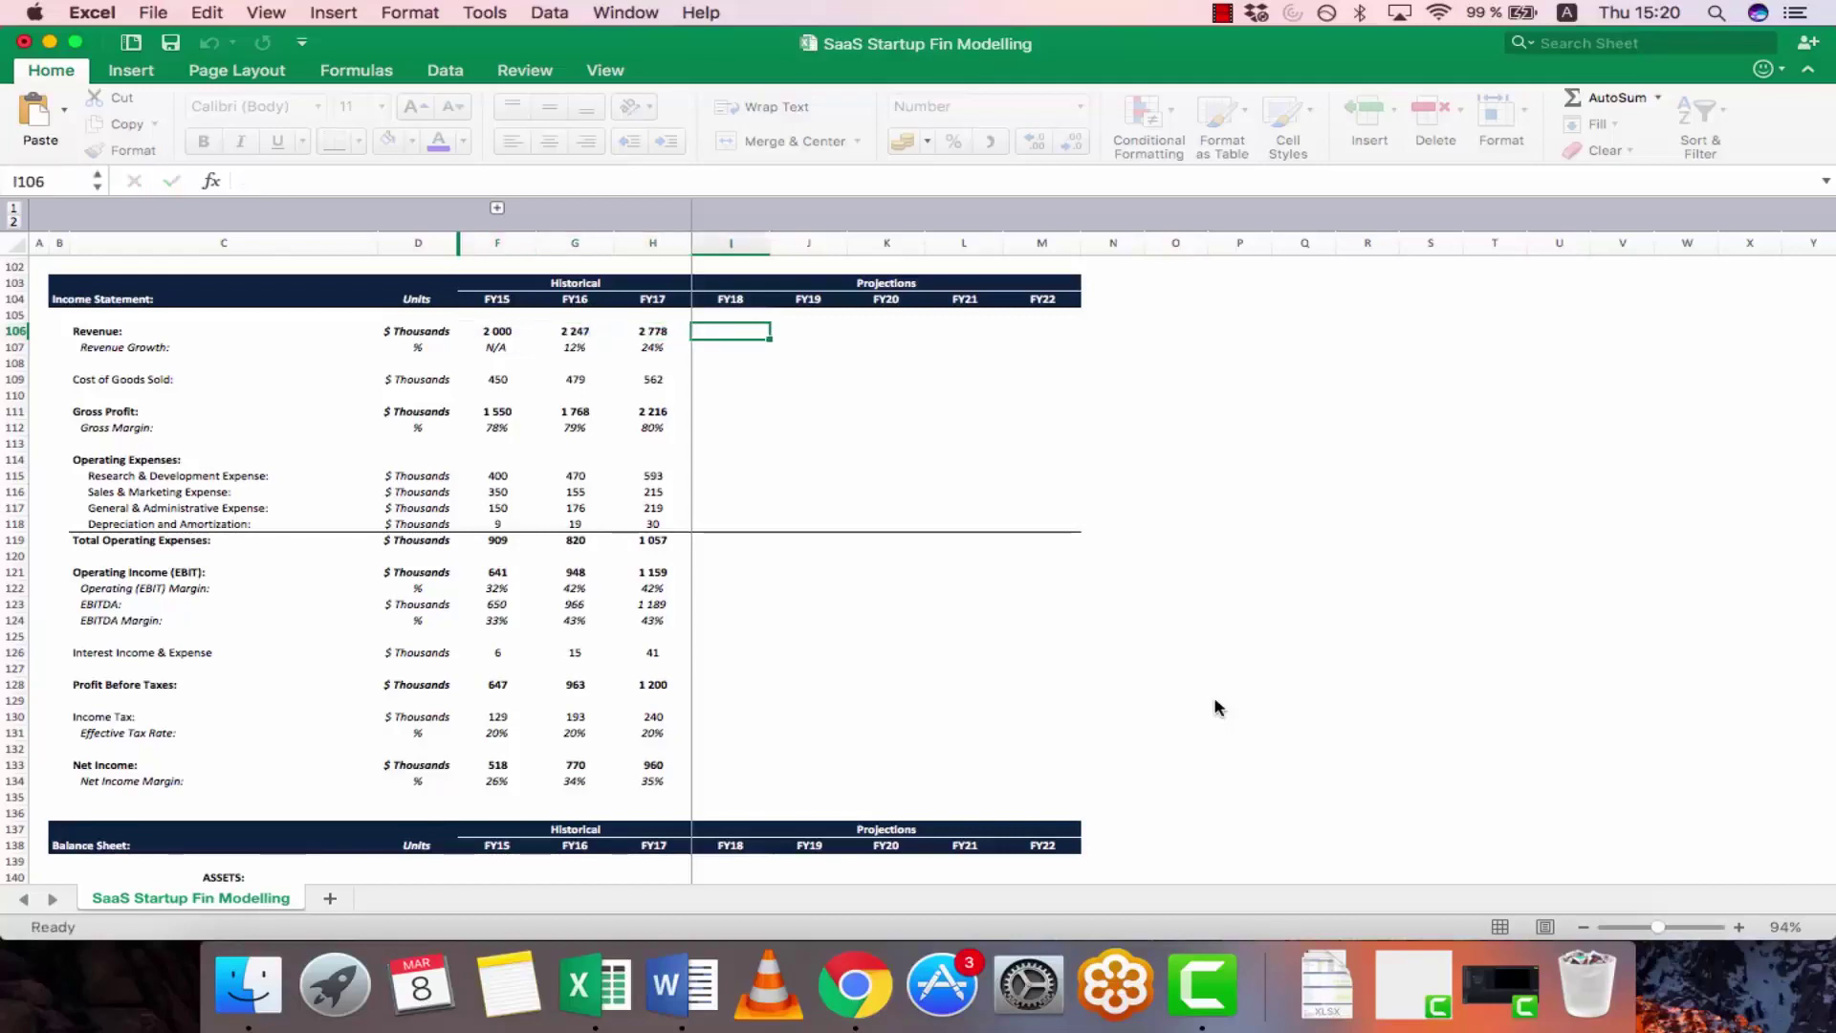
{"action": "key", "text": "F2"}
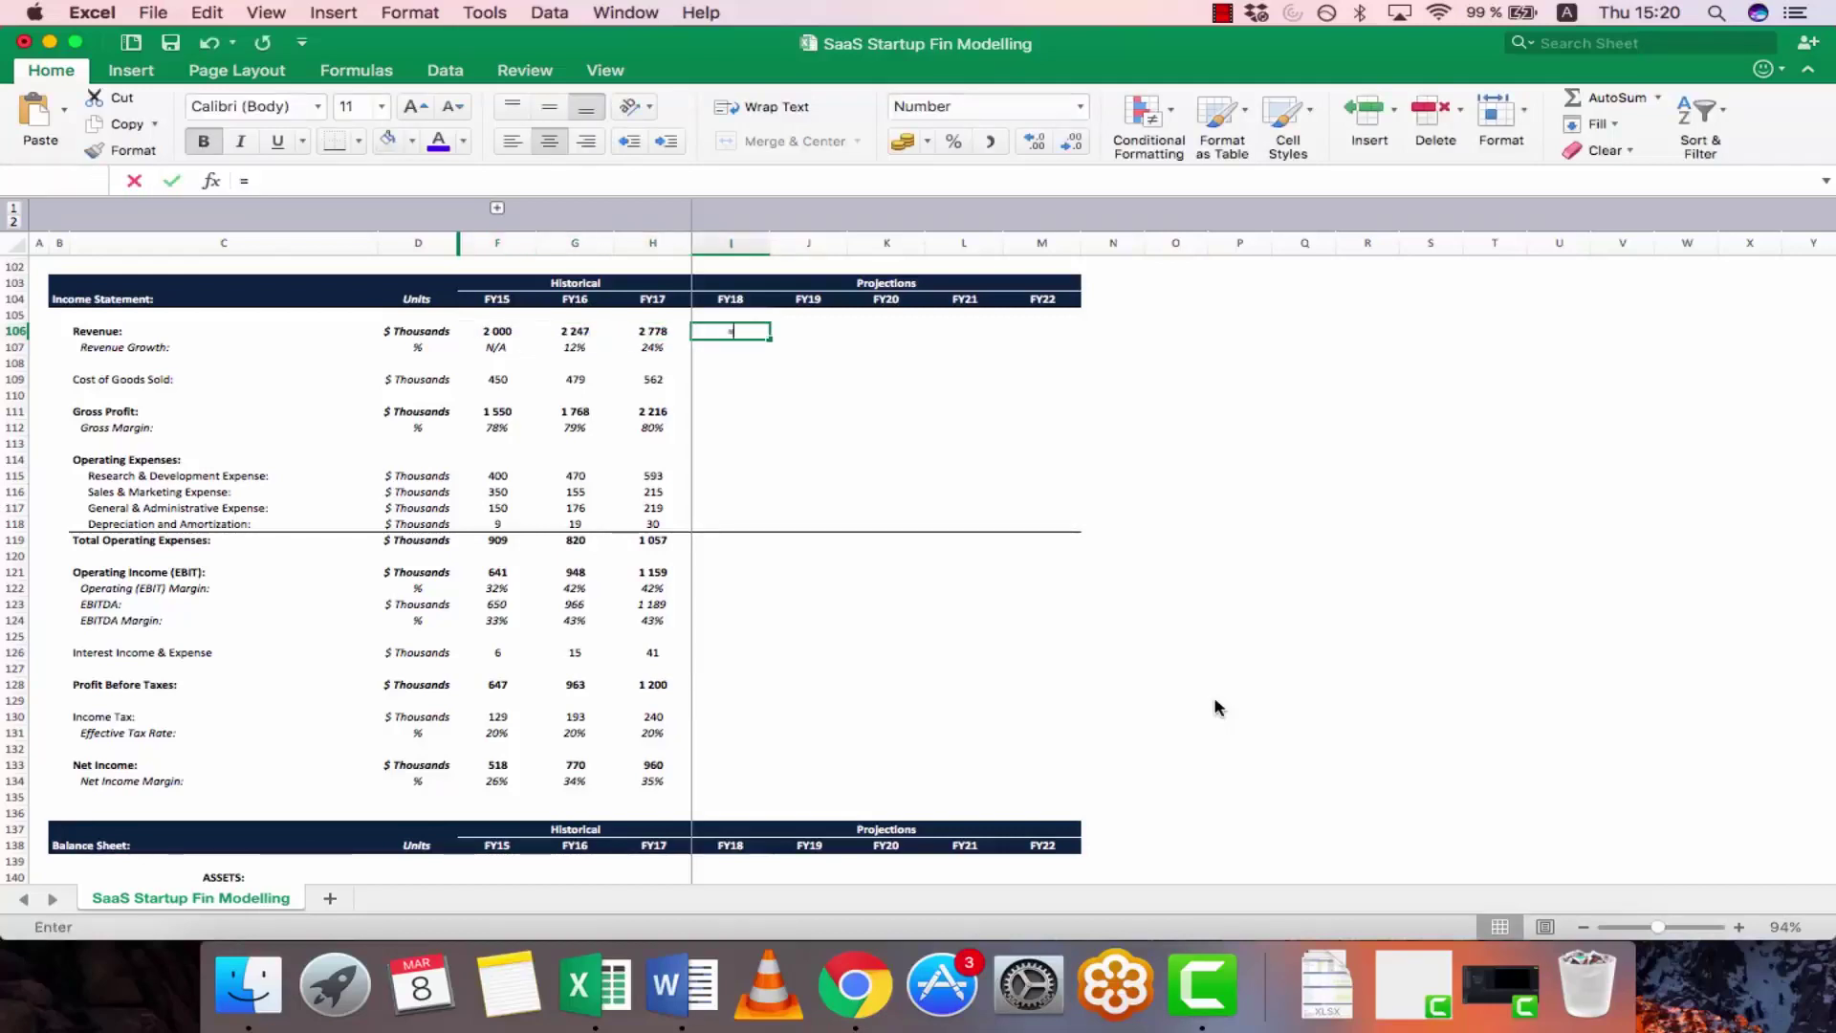
{"action": "key", "text": "Escape"}
- Copy the FY17 Revenue formula in H106 across the FY18 to FY22 projection columns (I106:M106)
{"action": "key", "text": "Left"}
{"action": "key", "text": "super+c"}
{"action": "key", "text": "shift+Right"}
{"action": "key", "text": "shift+Right"}
{"action": "key", "text": "shift+Right"}
{"action": "key", "text": "shift+Right"}
{"action": "key", "text": "shift+Right"}
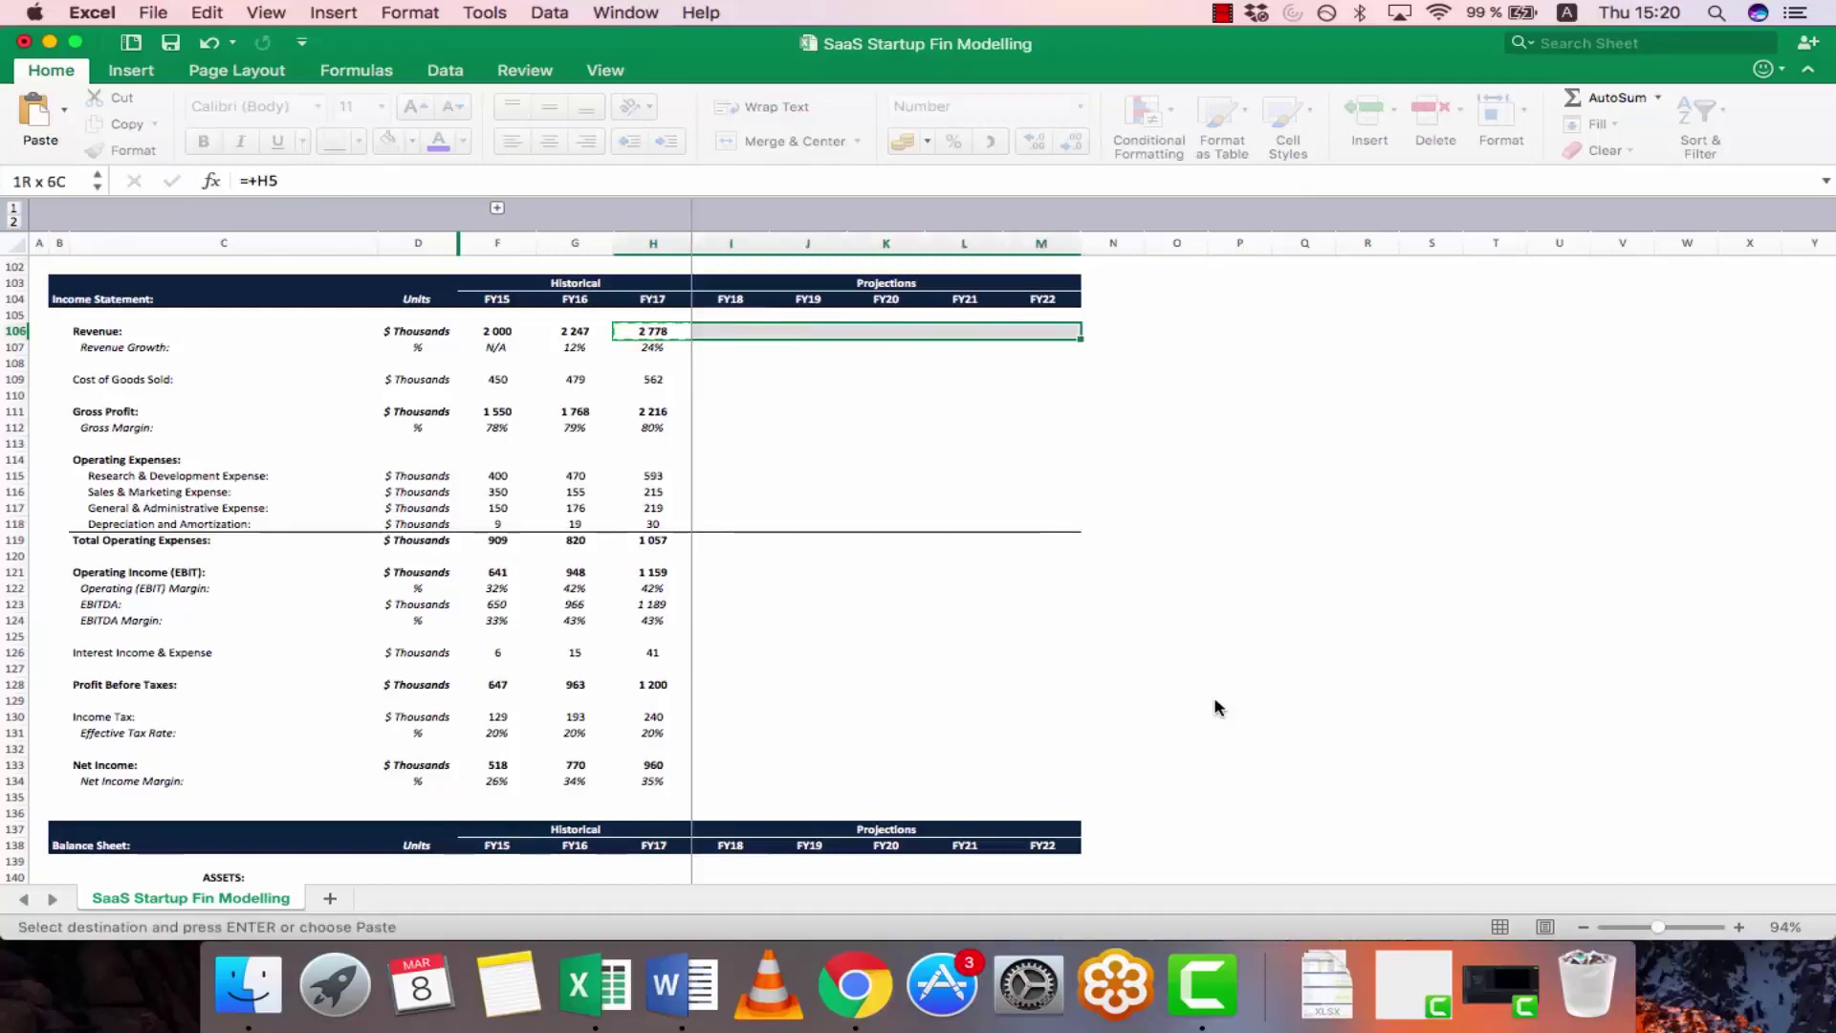
{"action": "key", "text": "Return"}
- Copy the FY17 Revenue Growth formula in H107 across the FY18 to FY22 projection columns (I107:M107)
{"action": "key", "text": "Down"}
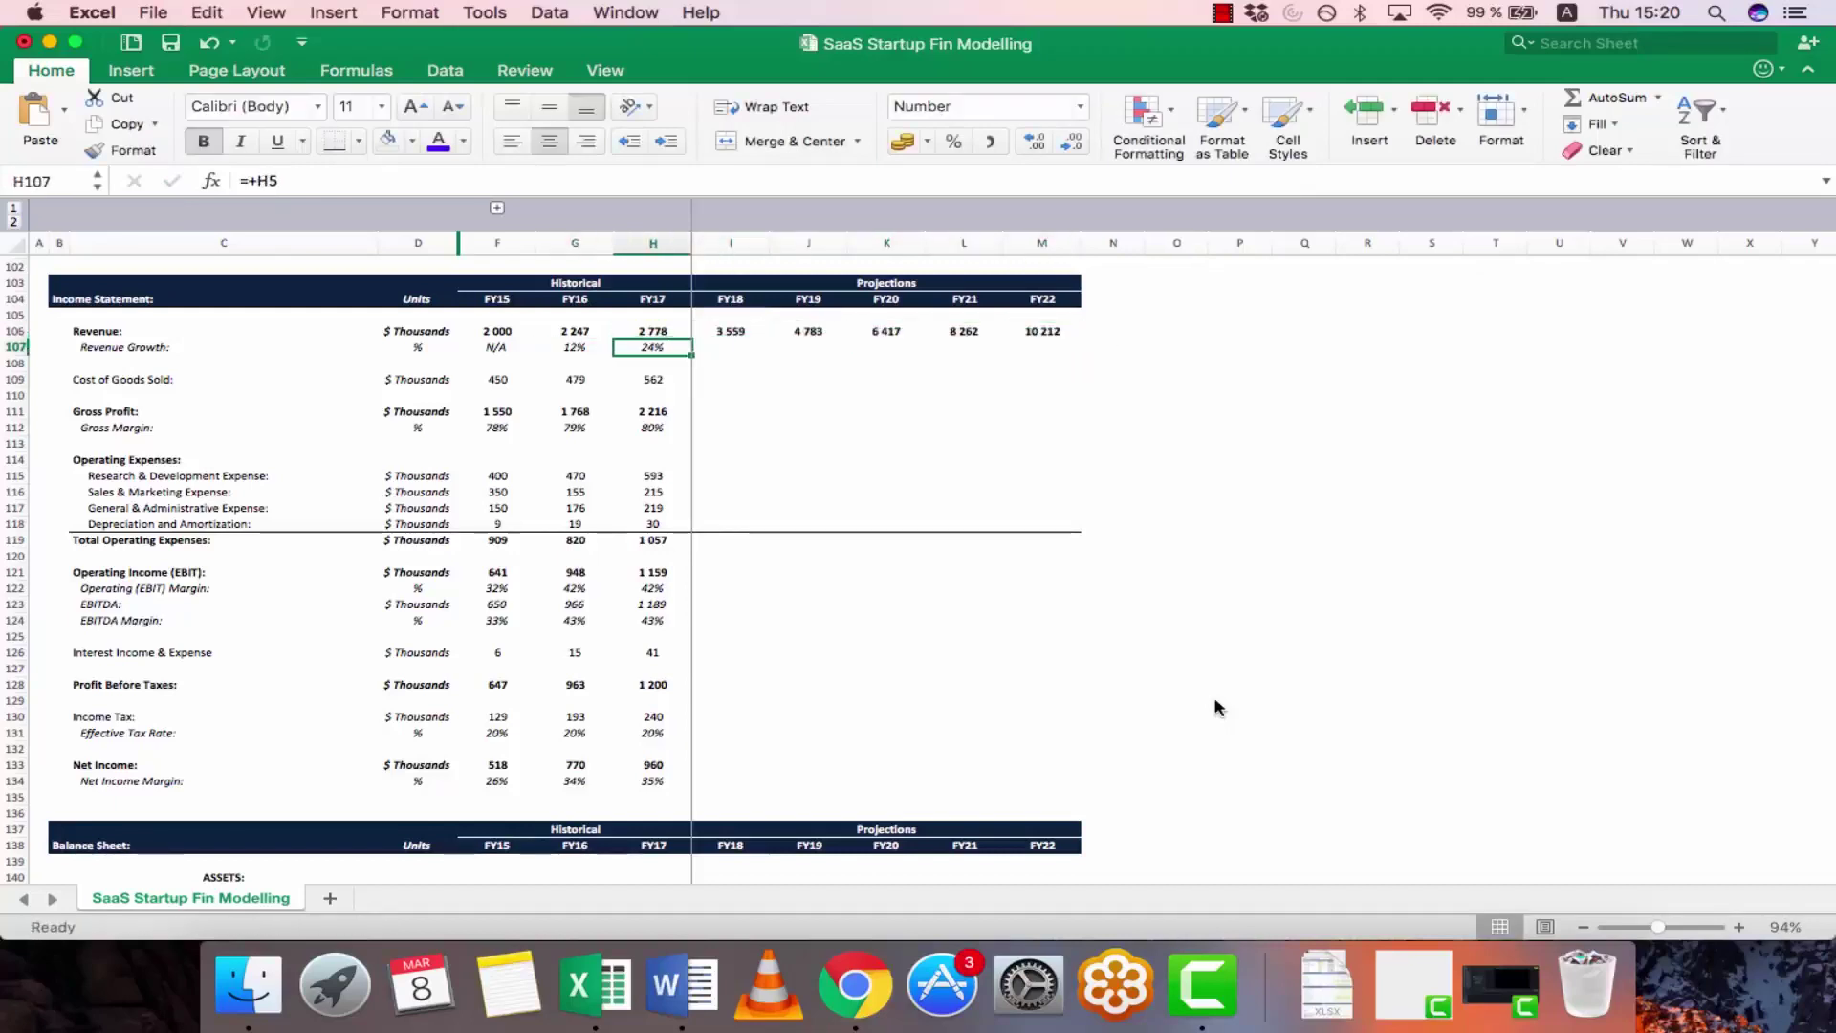
{"action": "key", "text": "Up"}
{"action": "key", "text": "Right"}
{"action": "key", "text": "Left"}
{"action": "key", "text": "Down"}
{"action": "key", "text": "Right"}
{"action": "key", "text": "F2"}
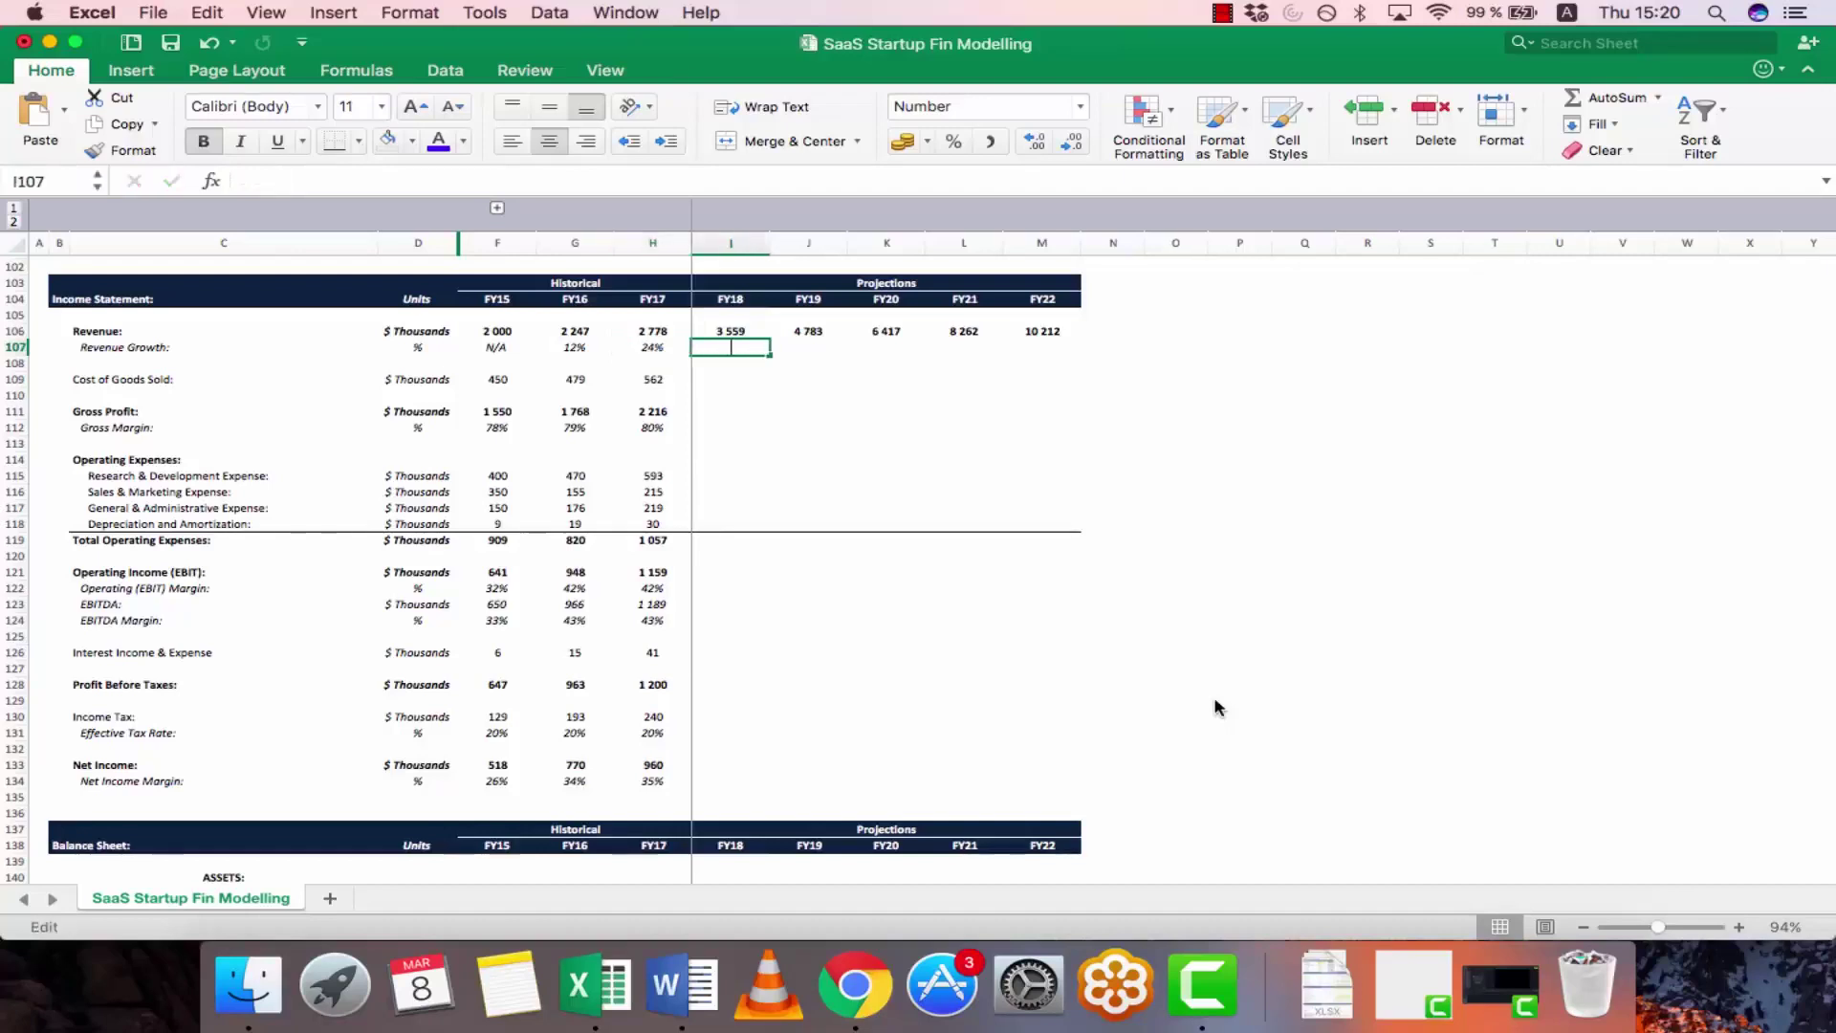
{"action": "key", "text": "Escape"}
{"action": "key", "text": "Left"}
{"action": "key", "text": "super+c"}
{"action": "key", "text": "shift+Right"}
{"action": "key", "text": "shift+Right"}
{"action": "key", "text": "shift+Right"}
{"action": "key", "text": "shift+Right"}
{"action": "key", "text": "shift+Right"}
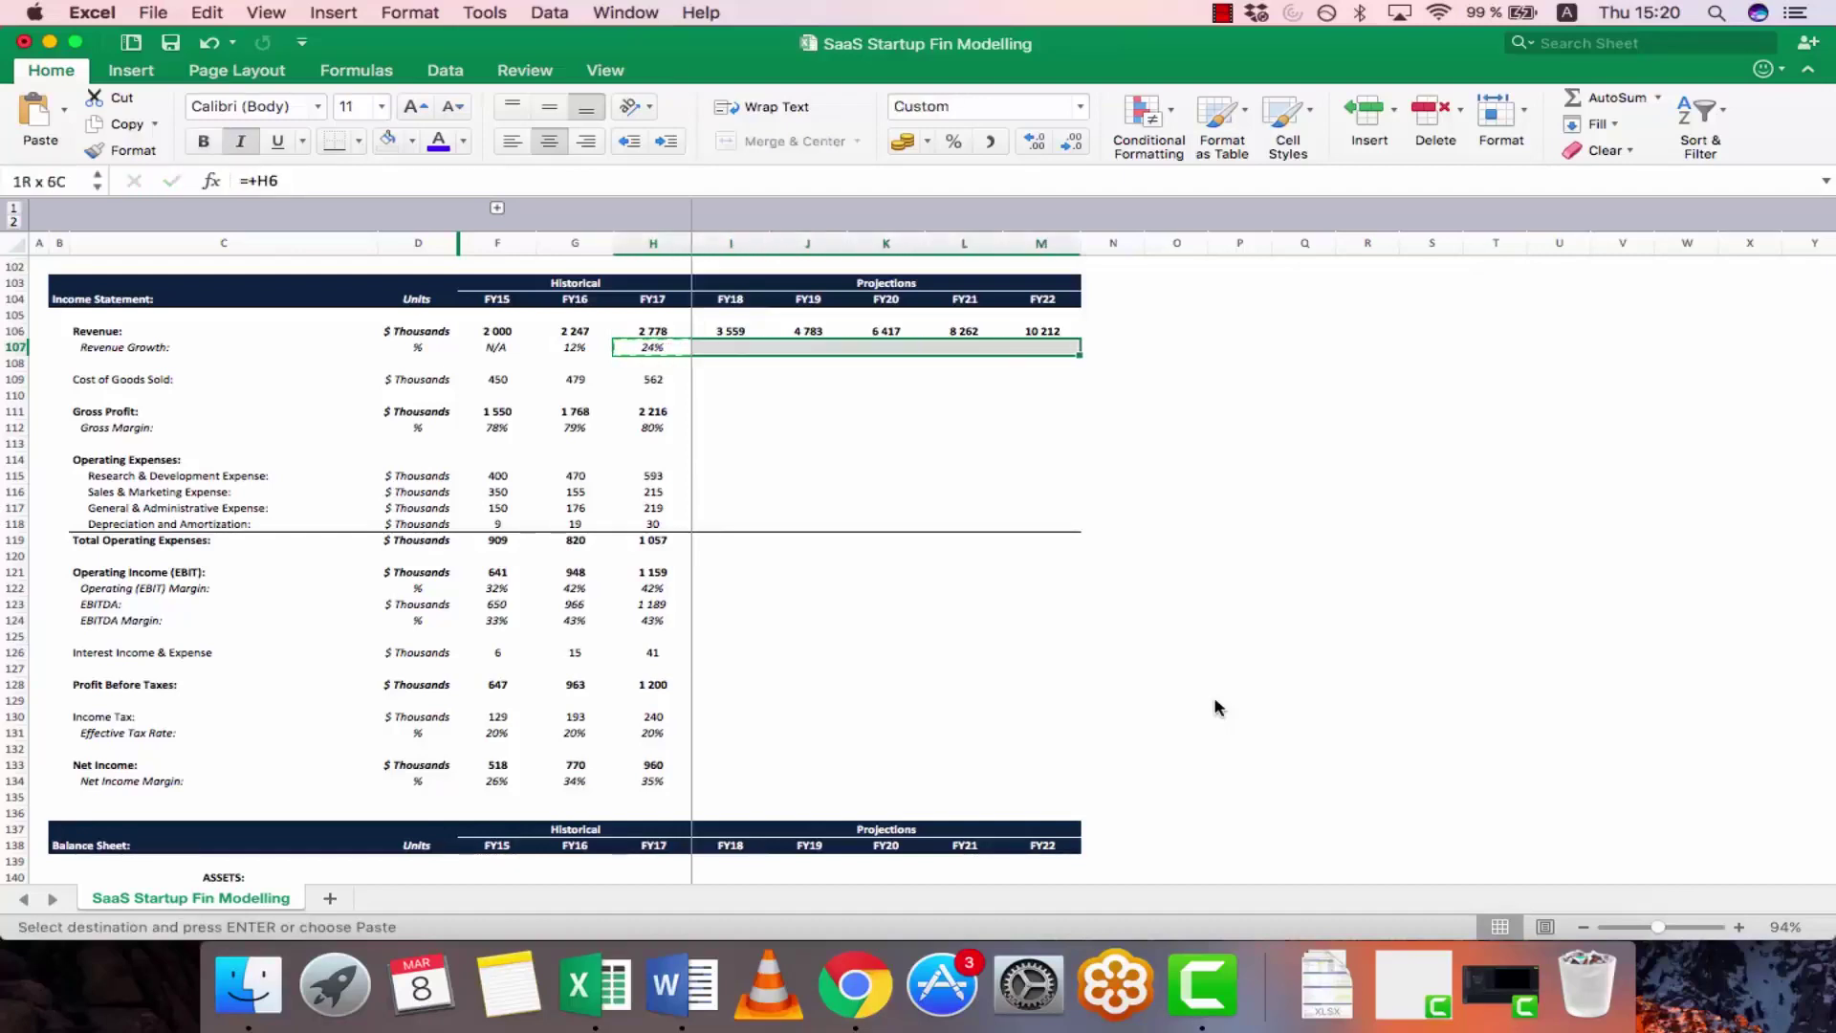
{"action": "key", "text": "super+v"}
{"action": "key", "text": "Escape"}
- Copy the FY17 Cost of Goods Sold formula in H109 across the FY18 to FY22 projection columns (I109:M109)
{"action": "key", "text": "Right"}
{"action": "key", "text": "Right"}
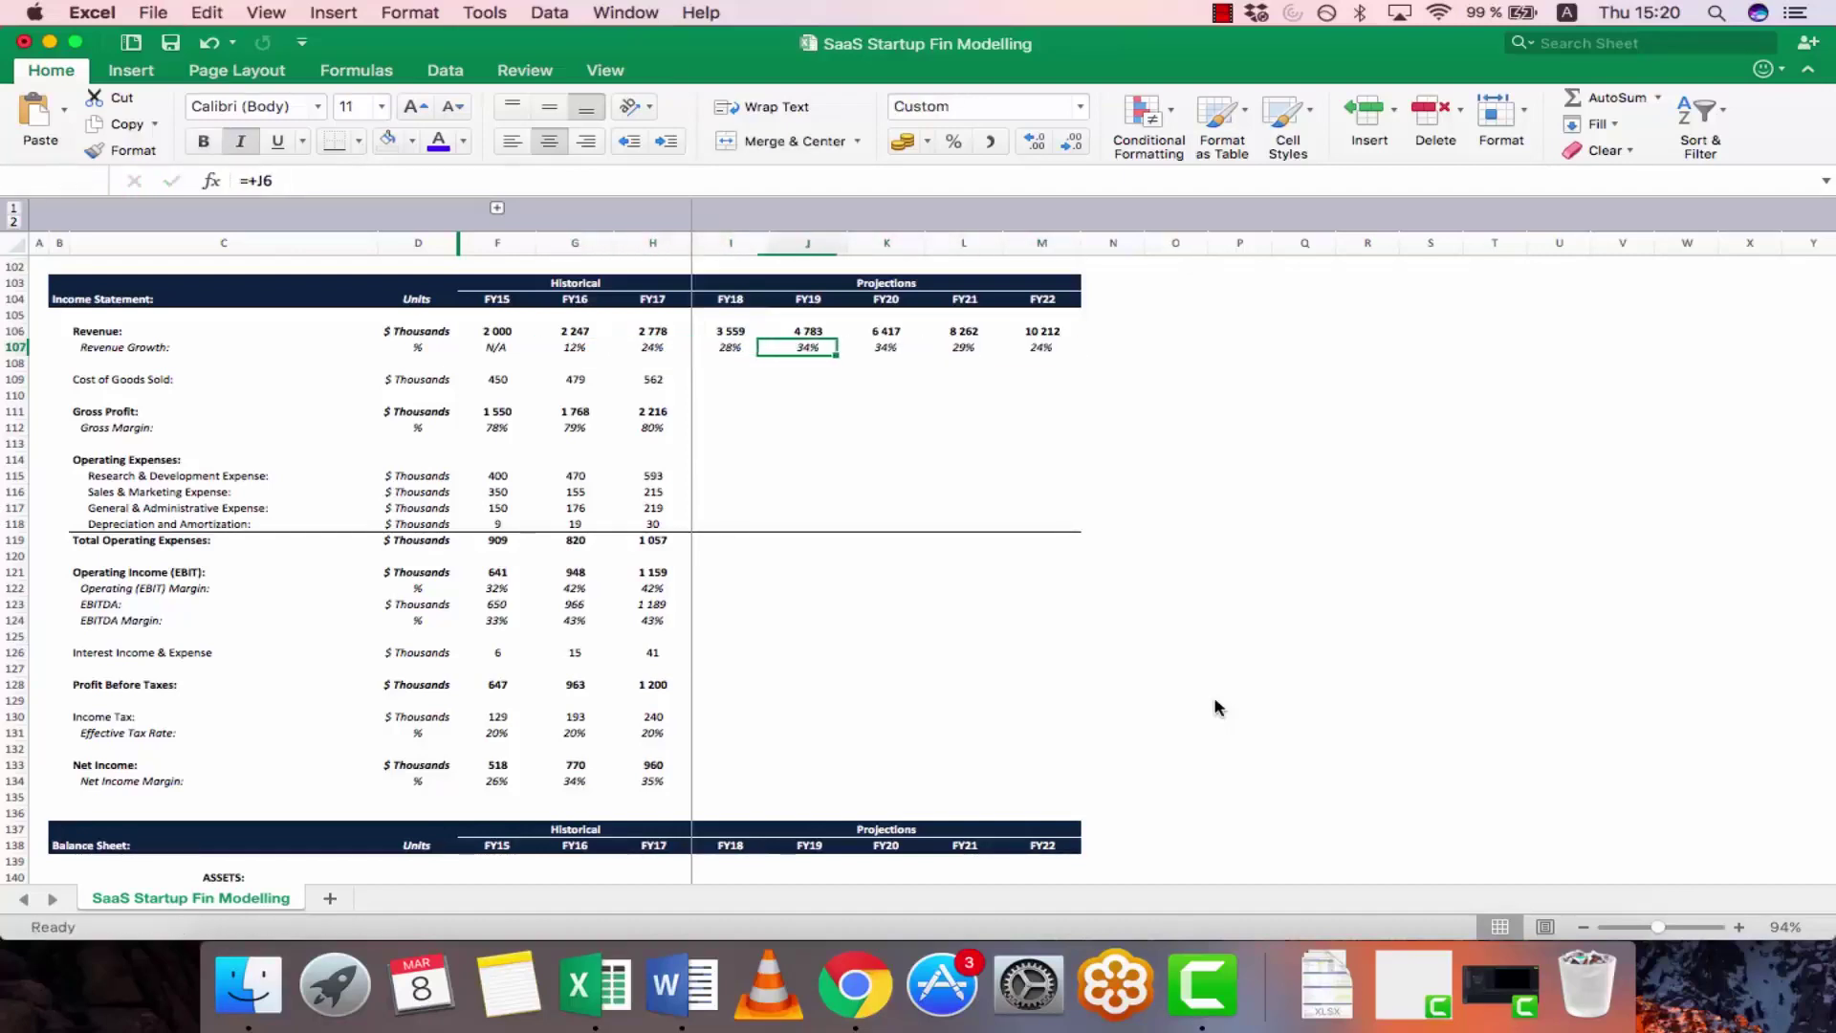
{"action": "key", "text": "Right"}
{"action": "key", "text": "Right"}
{"action": "key", "text": "Down"}
{"action": "key", "text": "Down"}
{"action": "key", "text": "Down"}
{"action": "key", "text": "Left"}
{"action": "key", "text": "Left"}
{"action": "key", "text": "Left"}
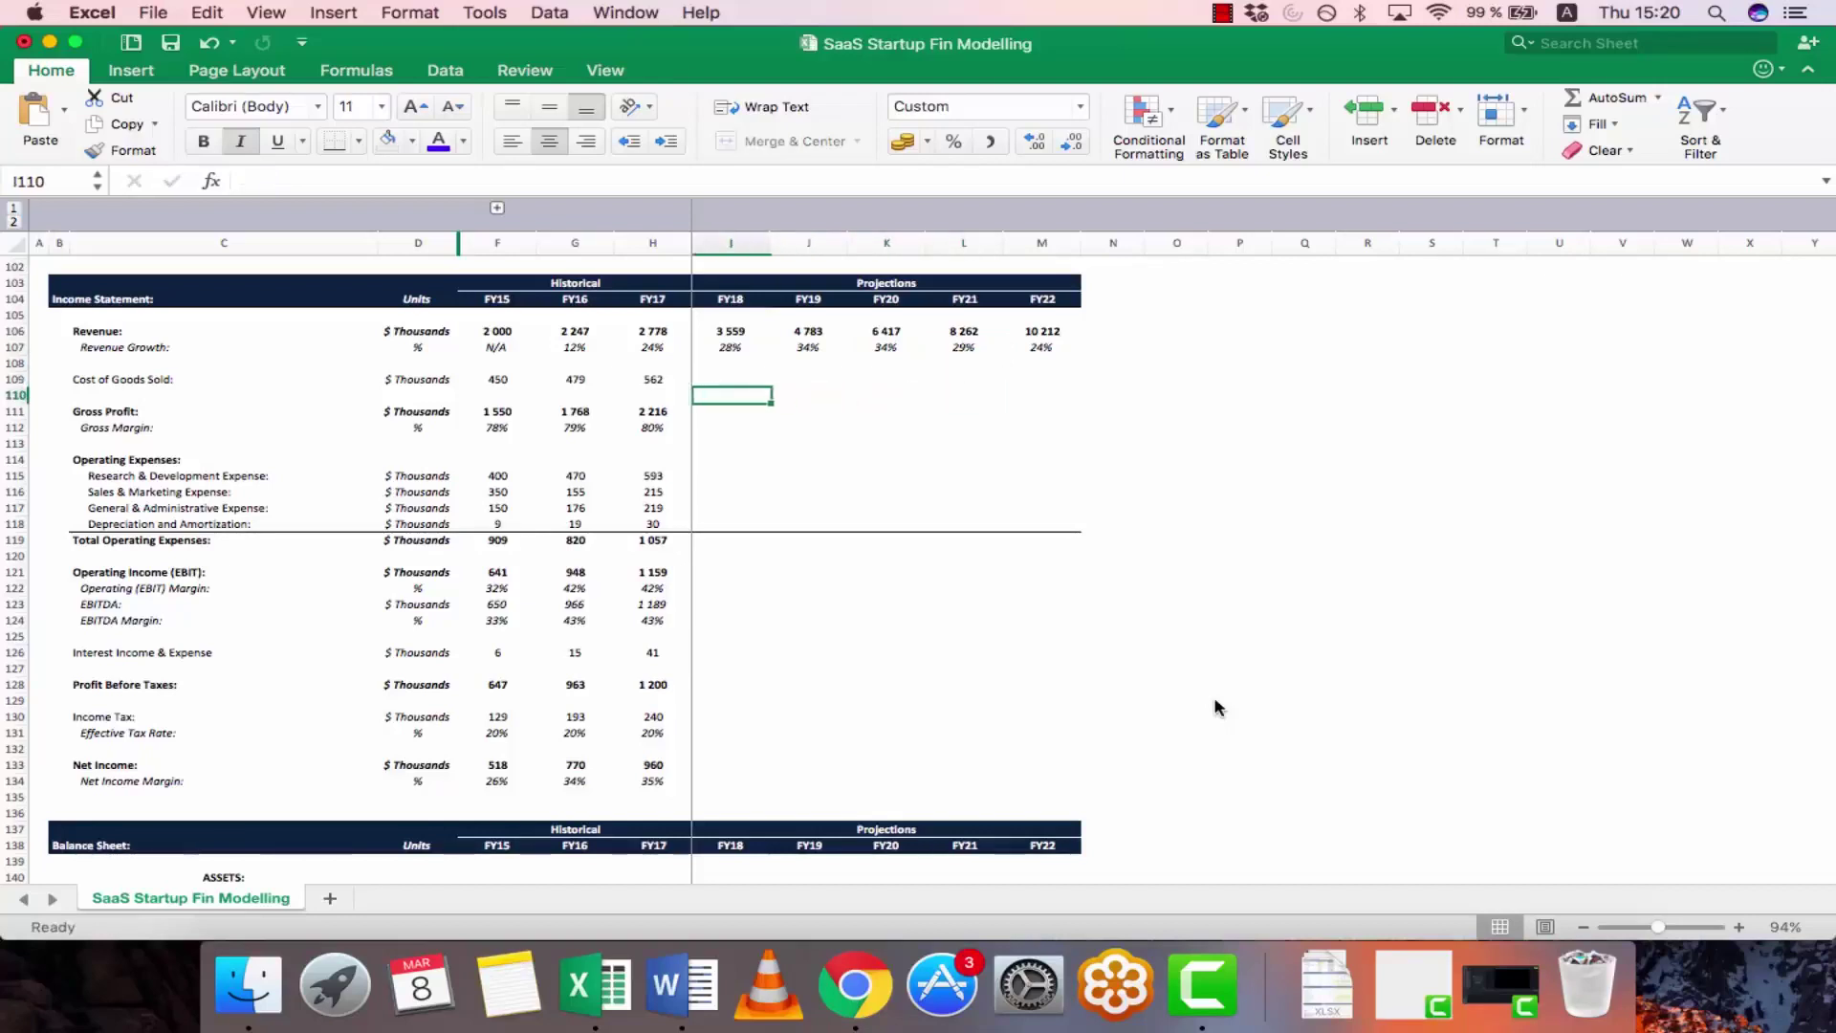
{"action": "key", "text": "Up"}
{"action": "key", "text": "Left"}
{"action": "key", "text": "F2"}
{"action": "key", "text": "Escape"}
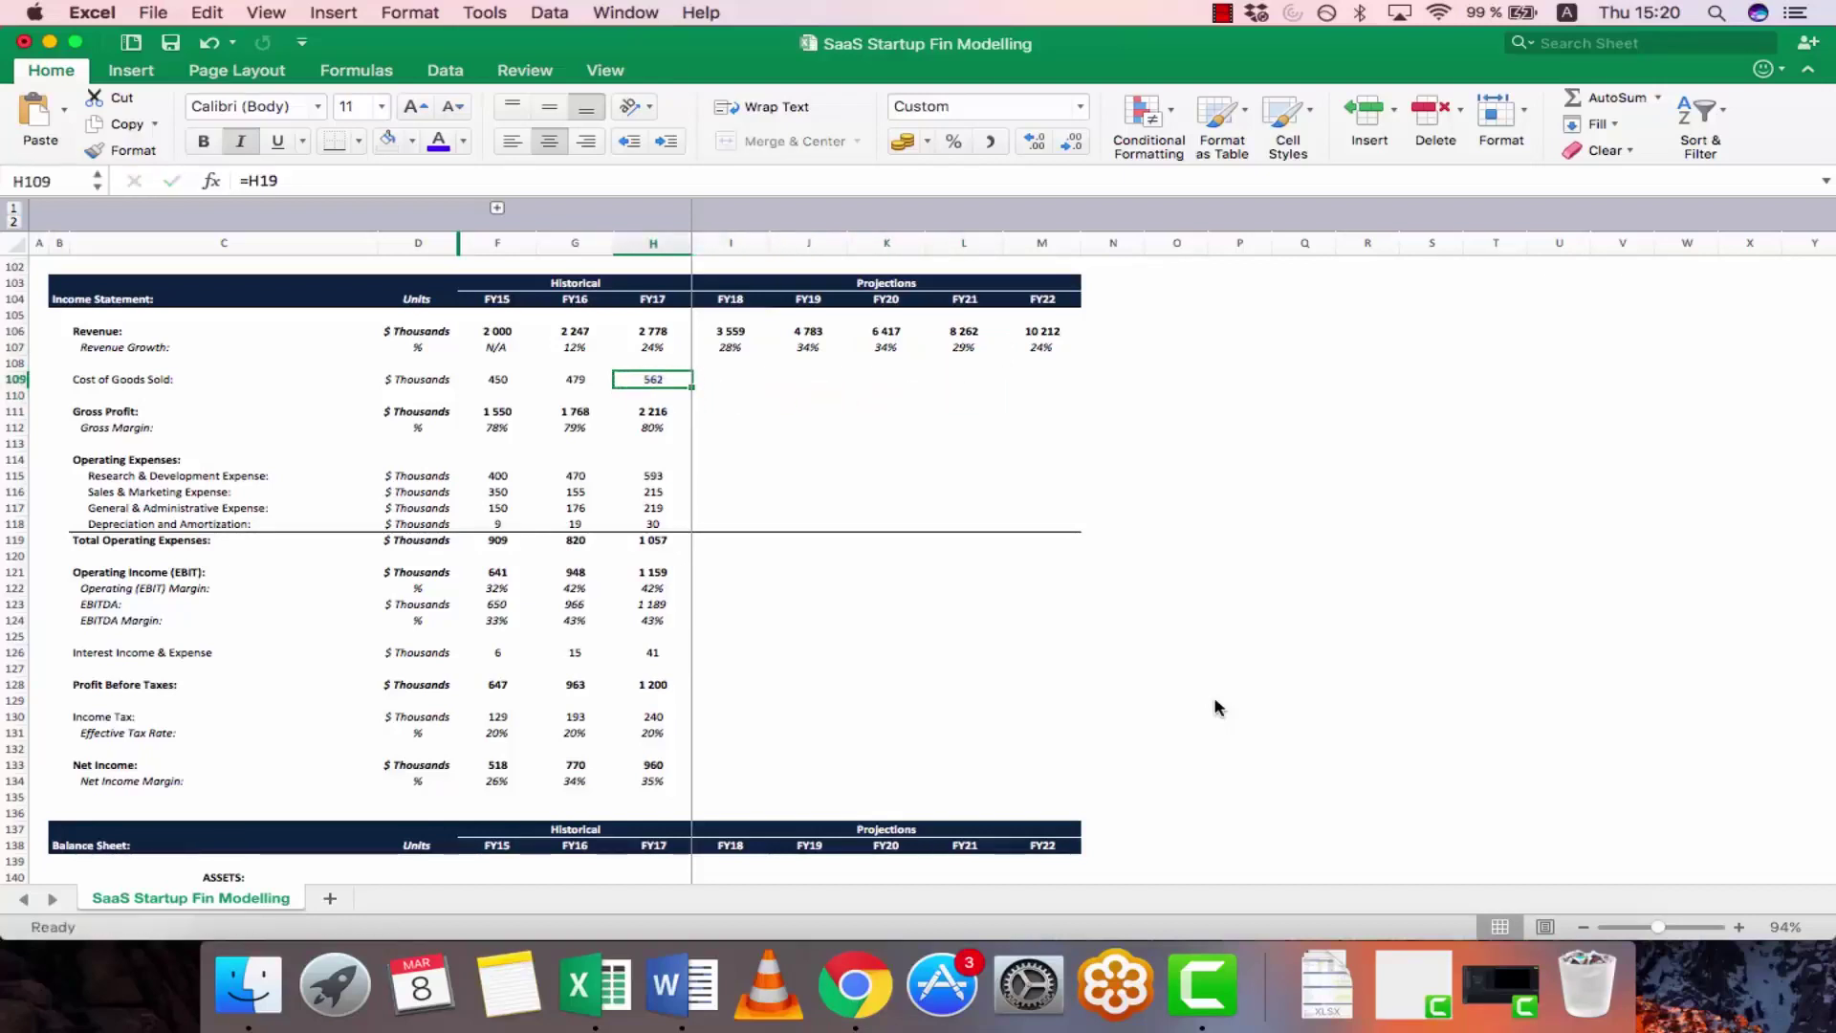
{"action": "key", "text": "super+c"}
{"action": "key", "text": "shift+Right"}
{"action": "key", "text": "shift+Right"}
{"action": "key", "text": "shift+Right"}
{"action": "key", "text": "shift+Right"}
{"action": "key", "text": "shift+Right"}
{"action": "key", "text": "super+v"}
- Copy the FY17 Gross Profit formula in H111 across the FY18 to FY22 projection columns (I111:M111)
{"action": "key", "text": "Down"}
{"action": "key", "text": "Left"}
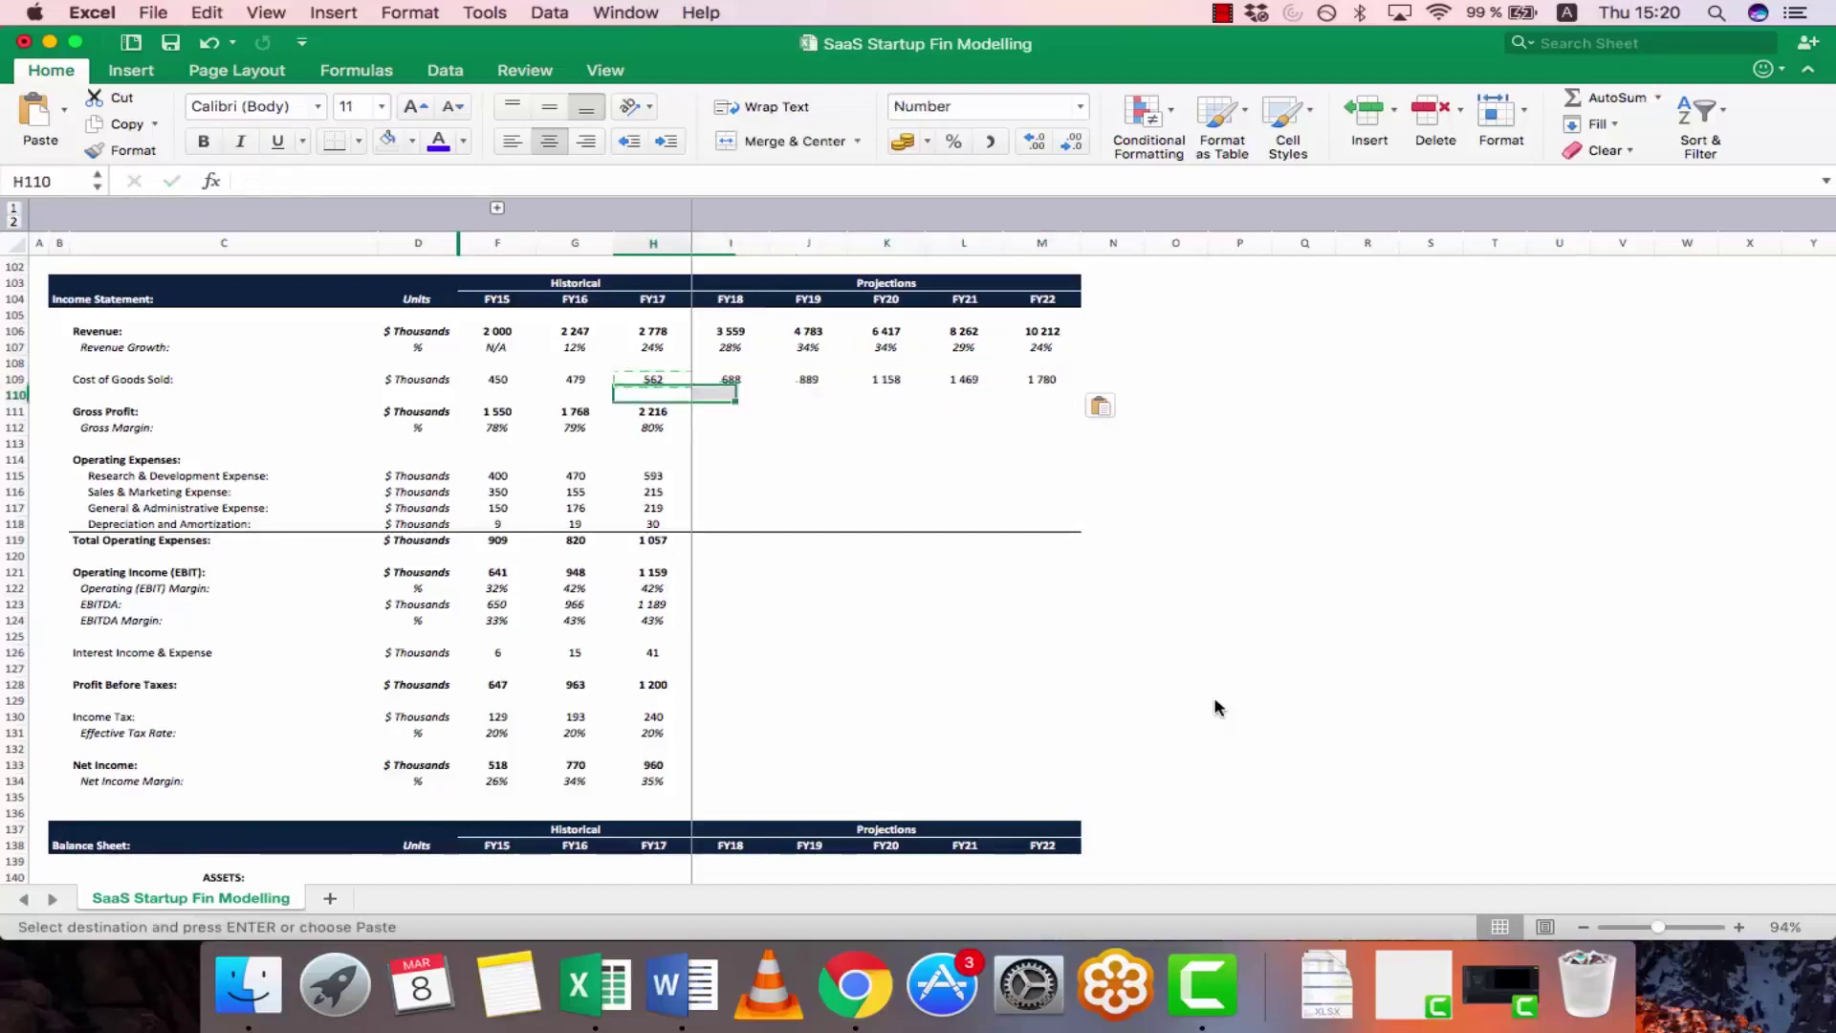
{"action": "key", "text": "Down"}
{"action": "key", "text": "Down"}
{"action": "key", "text": "Up"}
{"action": "key", "text": "F2"}
{"action": "key", "text": "Escape"}
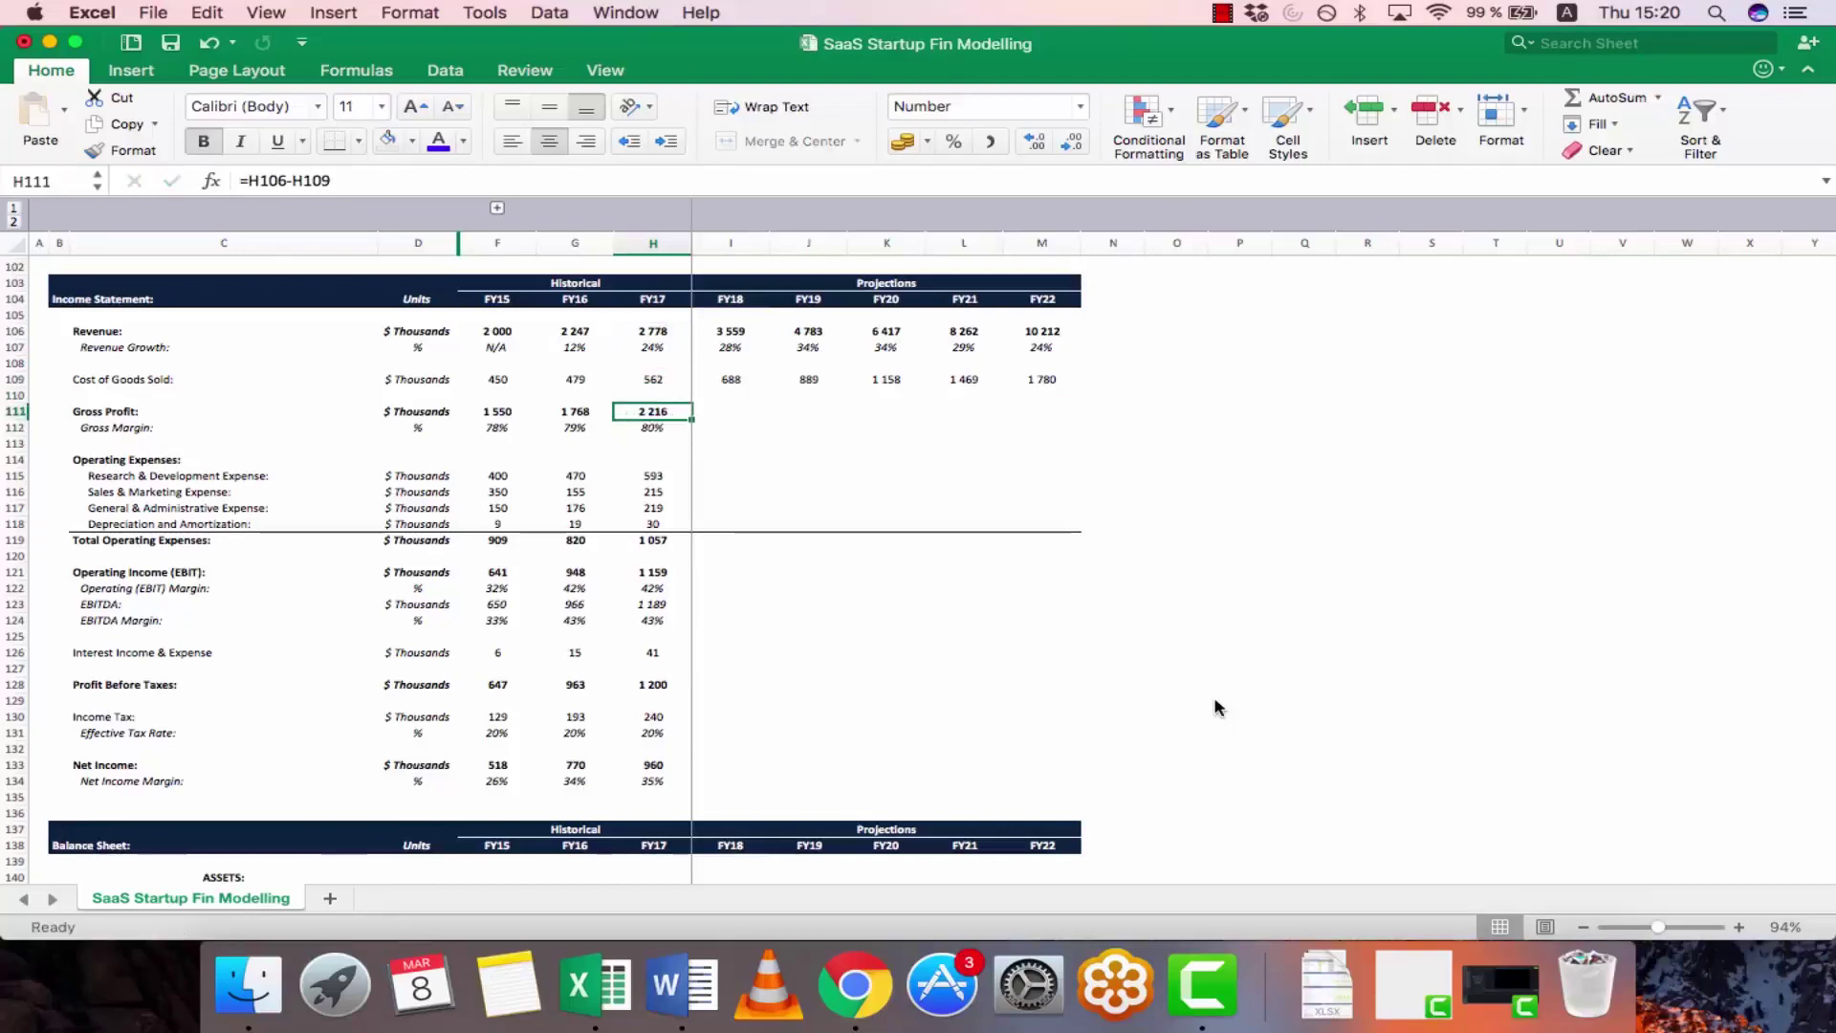
{"action": "key", "text": "super+c"}
{"action": "key", "text": "shift+Right"}
{"action": "key", "text": "shift+Right"}
{"action": "key", "text": "shift+Right"}
{"action": "key", "text": "shift+Right"}
{"action": "key", "text": "shift+Right"}
{"action": "key", "text": "super+v"}
- Copy the FY17 Gross Margin formula in H112 across the FY18 to FY22 projection columns (I112:M112)
{"action": "key", "text": "Down"}
{"action": "key", "text": "shift+Right"}
{"action": "key", "text": "shift+Right"}
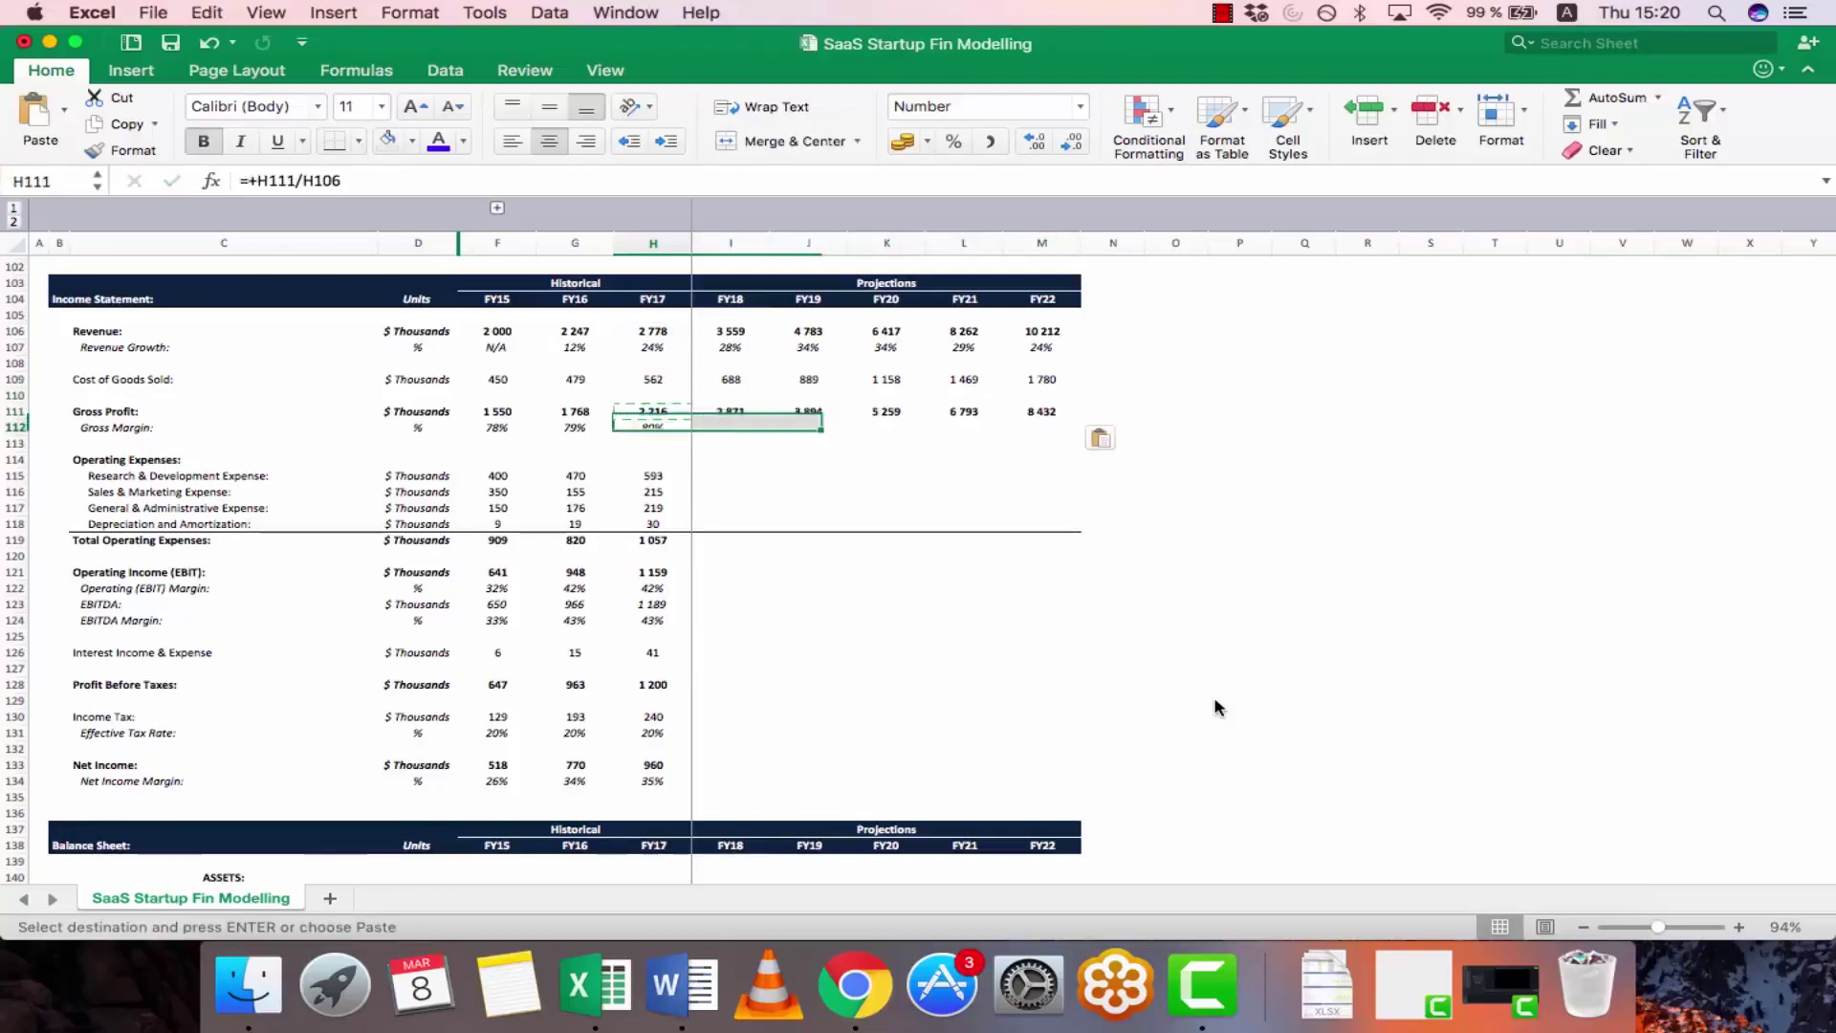
{"action": "key", "text": "shift+Left"}
{"action": "key", "text": "shift+Left"}
{"action": "key", "text": "F2"}
{"action": "key", "text": "Escape"}
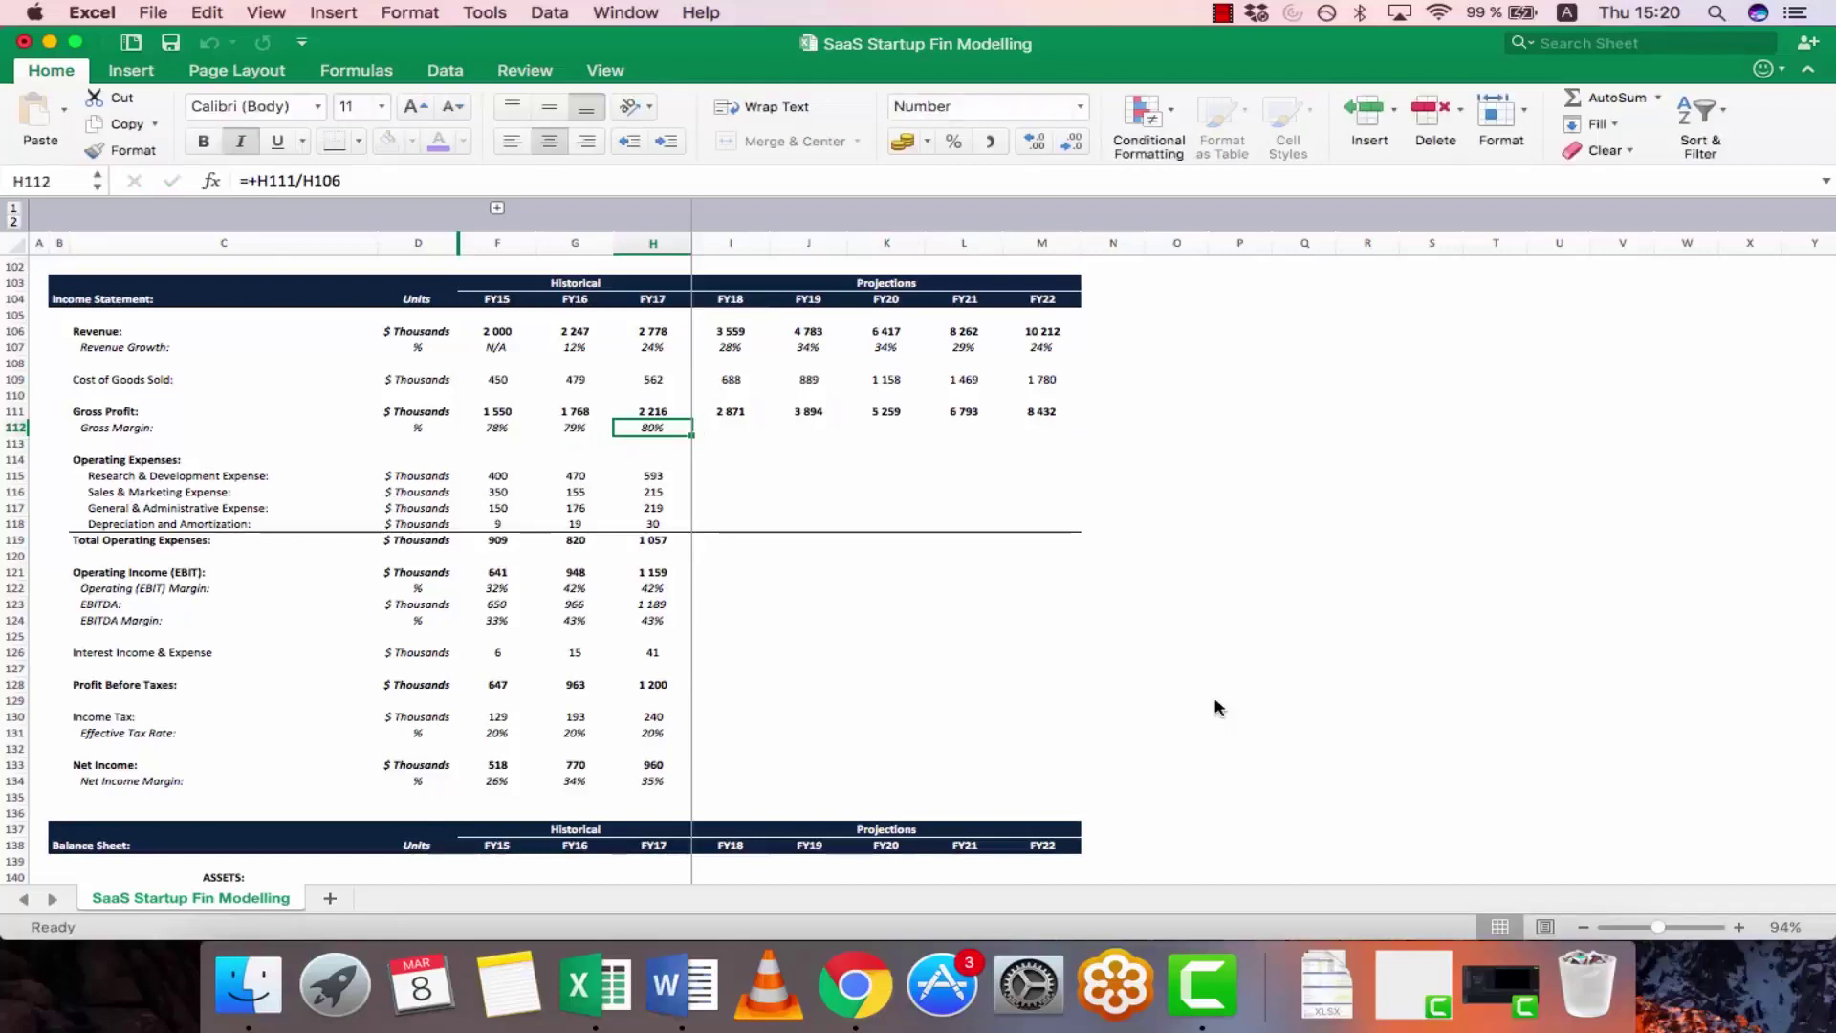
{"action": "key", "text": "super+c"}
{"action": "key", "text": "shift+Right"}
{"action": "key", "text": "shift+Right"}
{"action": "key", "text": "shift+Right"}
{"action": "key", "text": "shift+Right"}
{"action": "key", "text": "shift+Right"}
{"action": "key", "text": "super+v"}
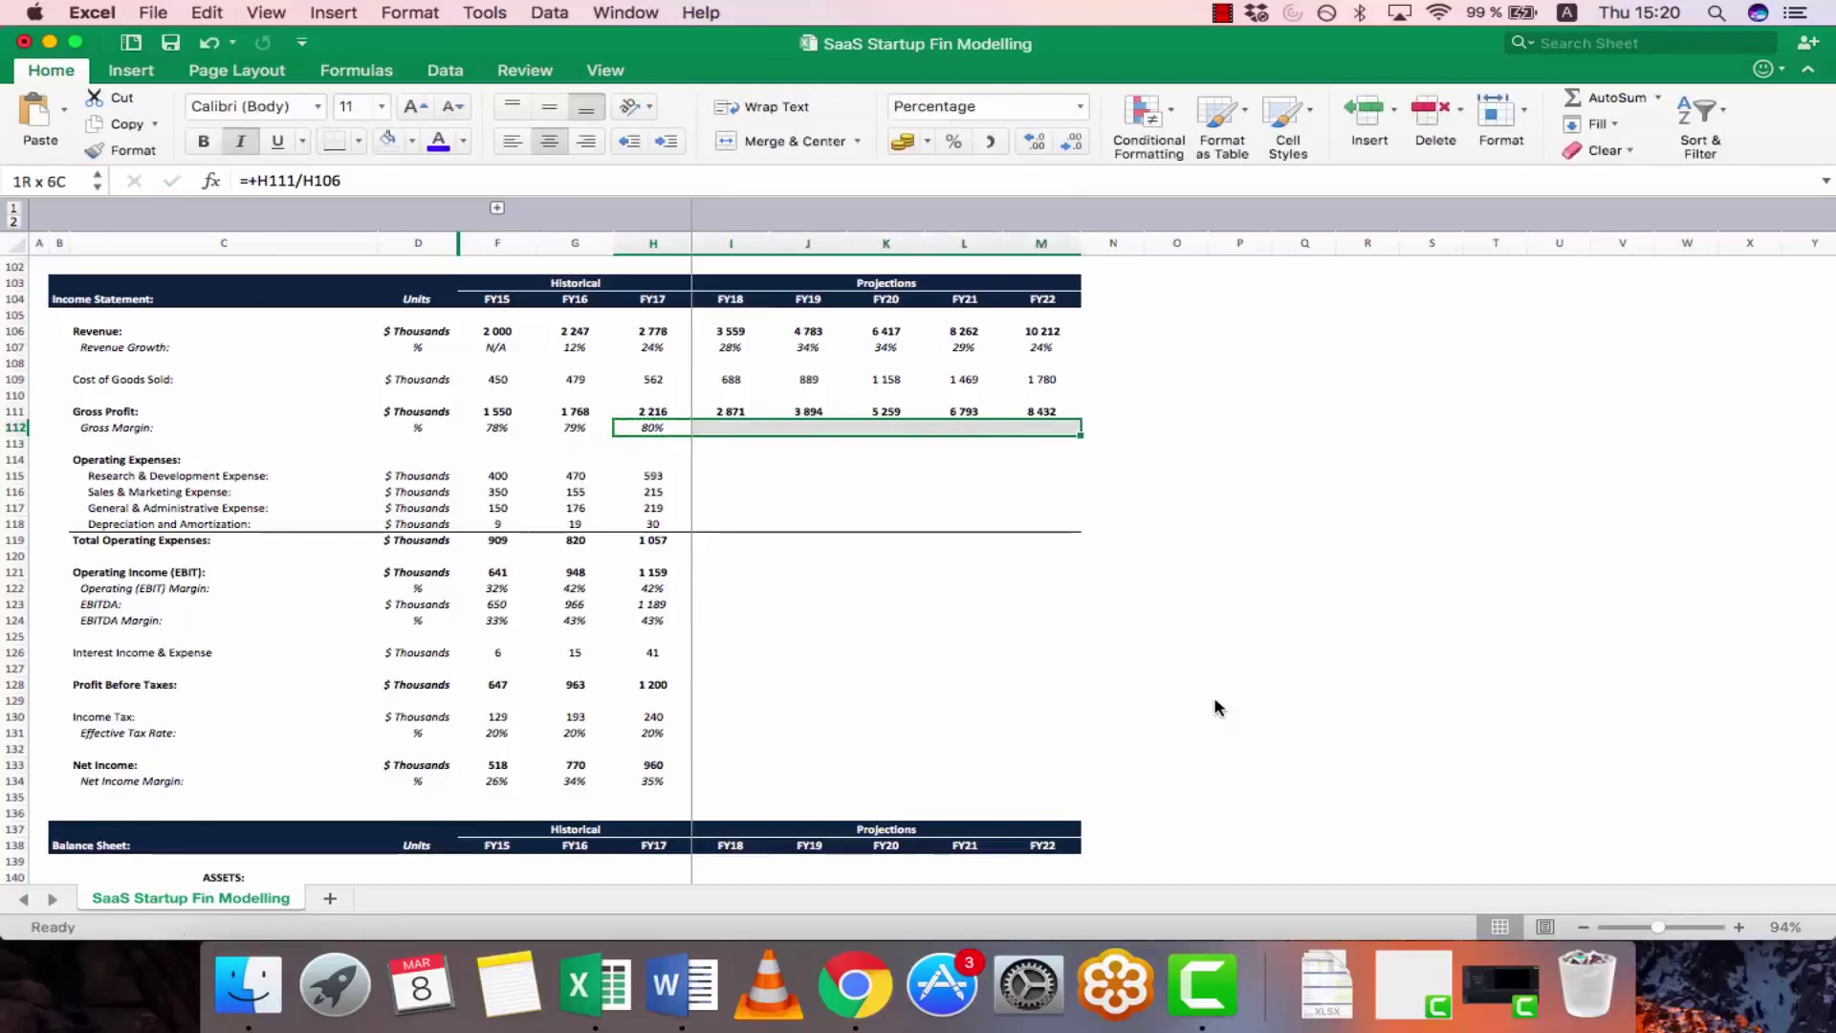
{"action": "key", "text": "super+c"}
{"action": "key", "text": "shift+Right"}
{"action": "key", "text": "shift+Right"}
{"action": "key", "text": "shift+Right"}
{"action": "key", "text": "shift+Right"}
{"action": "key", "text": "shift+Right"}
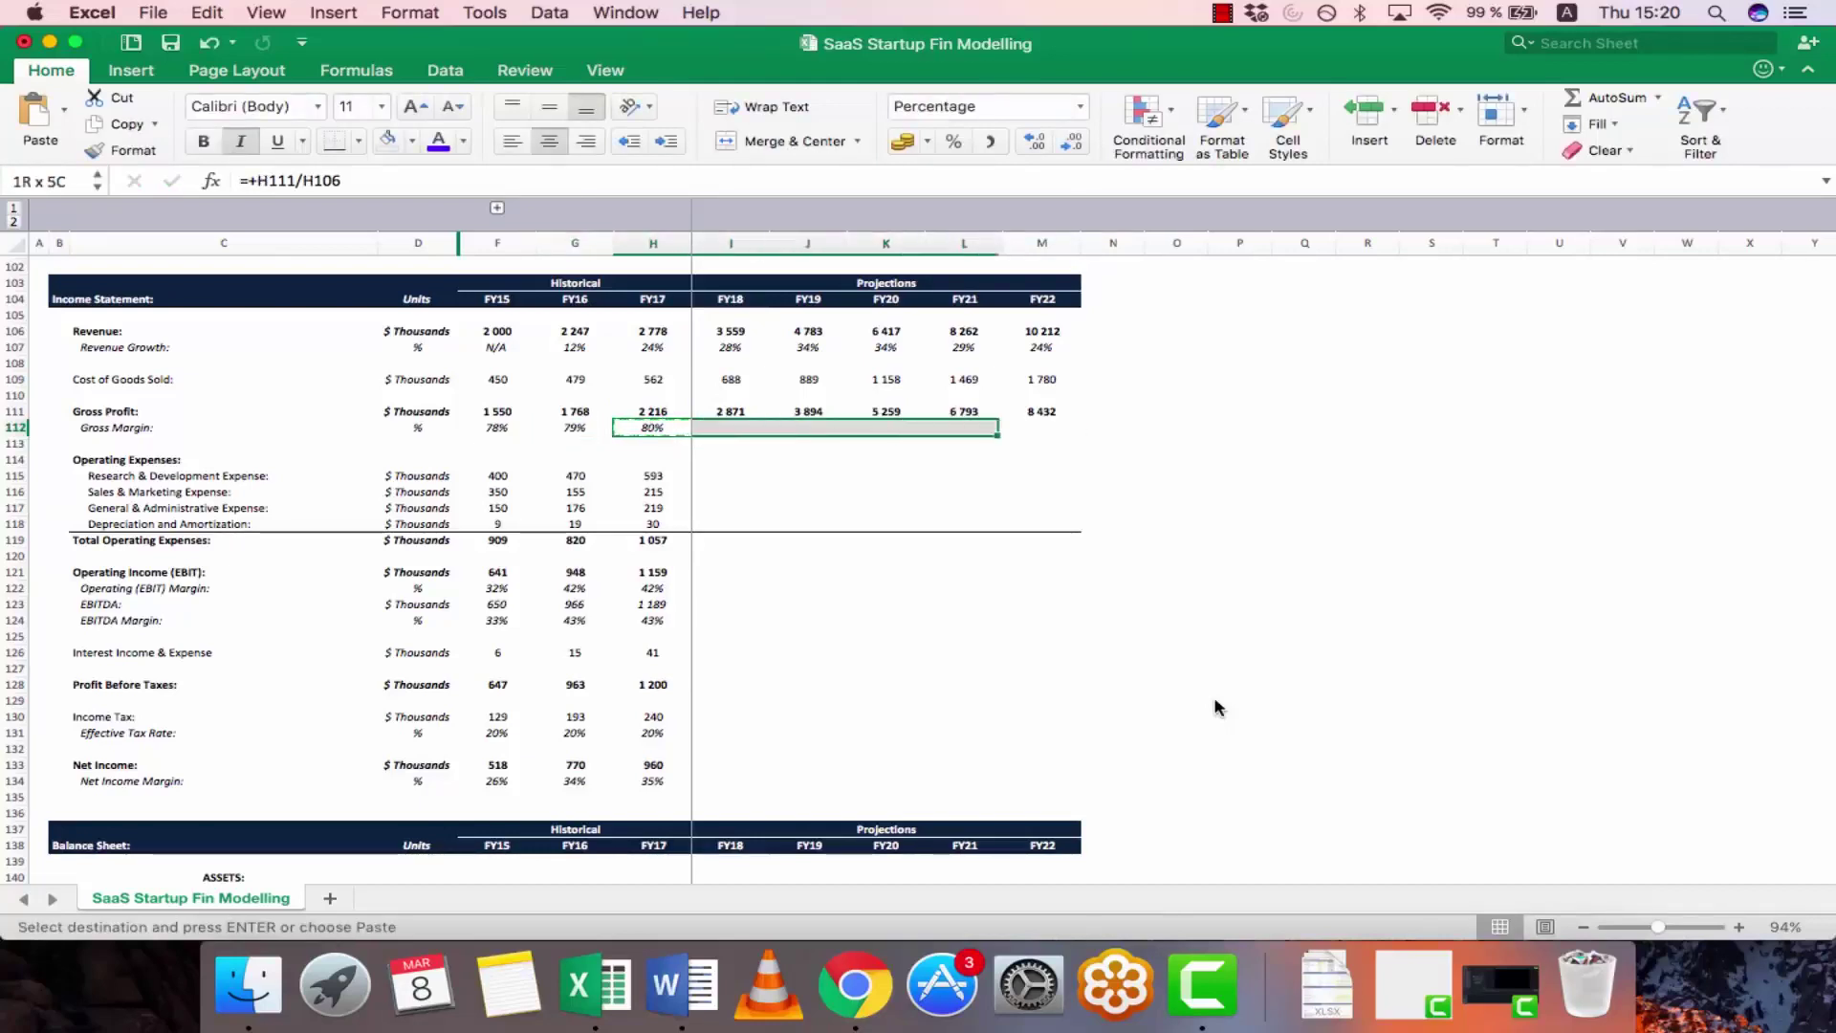
{"action": "key", "text": "Return"}
{"action": "key", "text": "Right"}
{"action": "key", "text": "Right"}
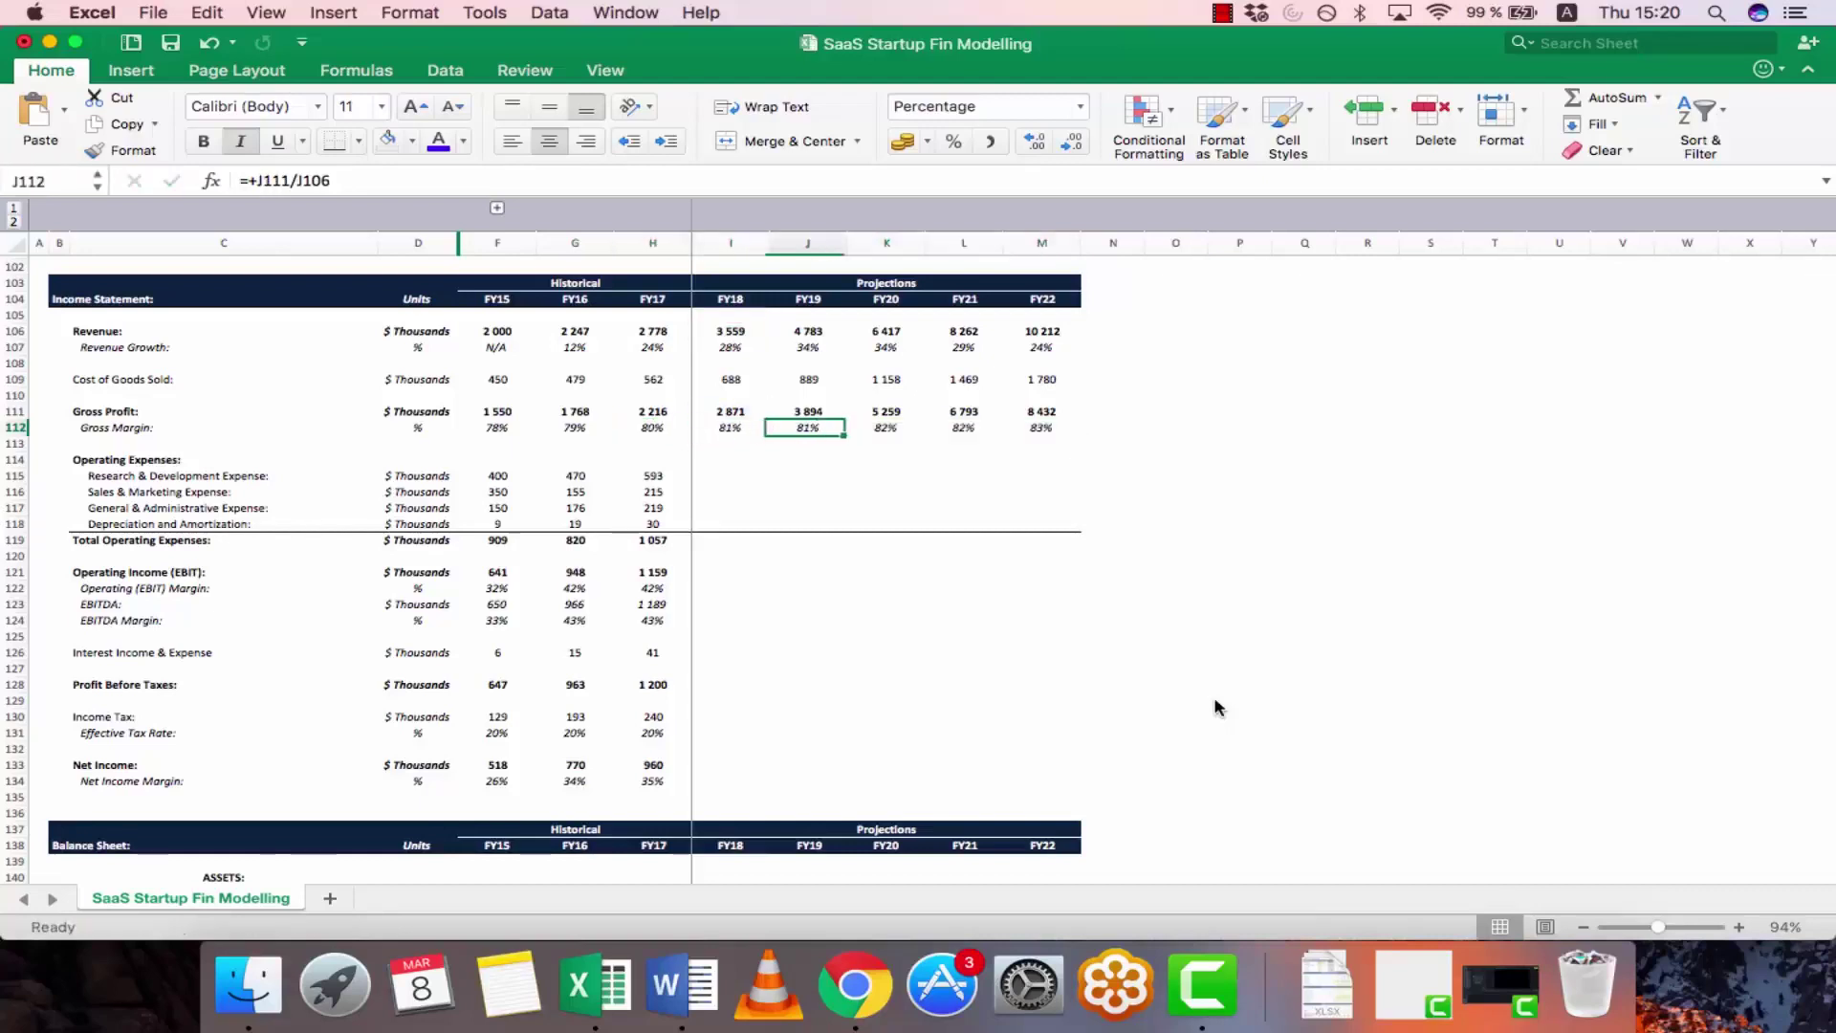
- Review the FY17 formulas of the four operating expense lines in H115:H118
{"action": "key", "text": "Down"}
{"action": "key", "text": "Down"}
{"action": "key", "text": "Down"}
{"action": "key", "text": "Left"}
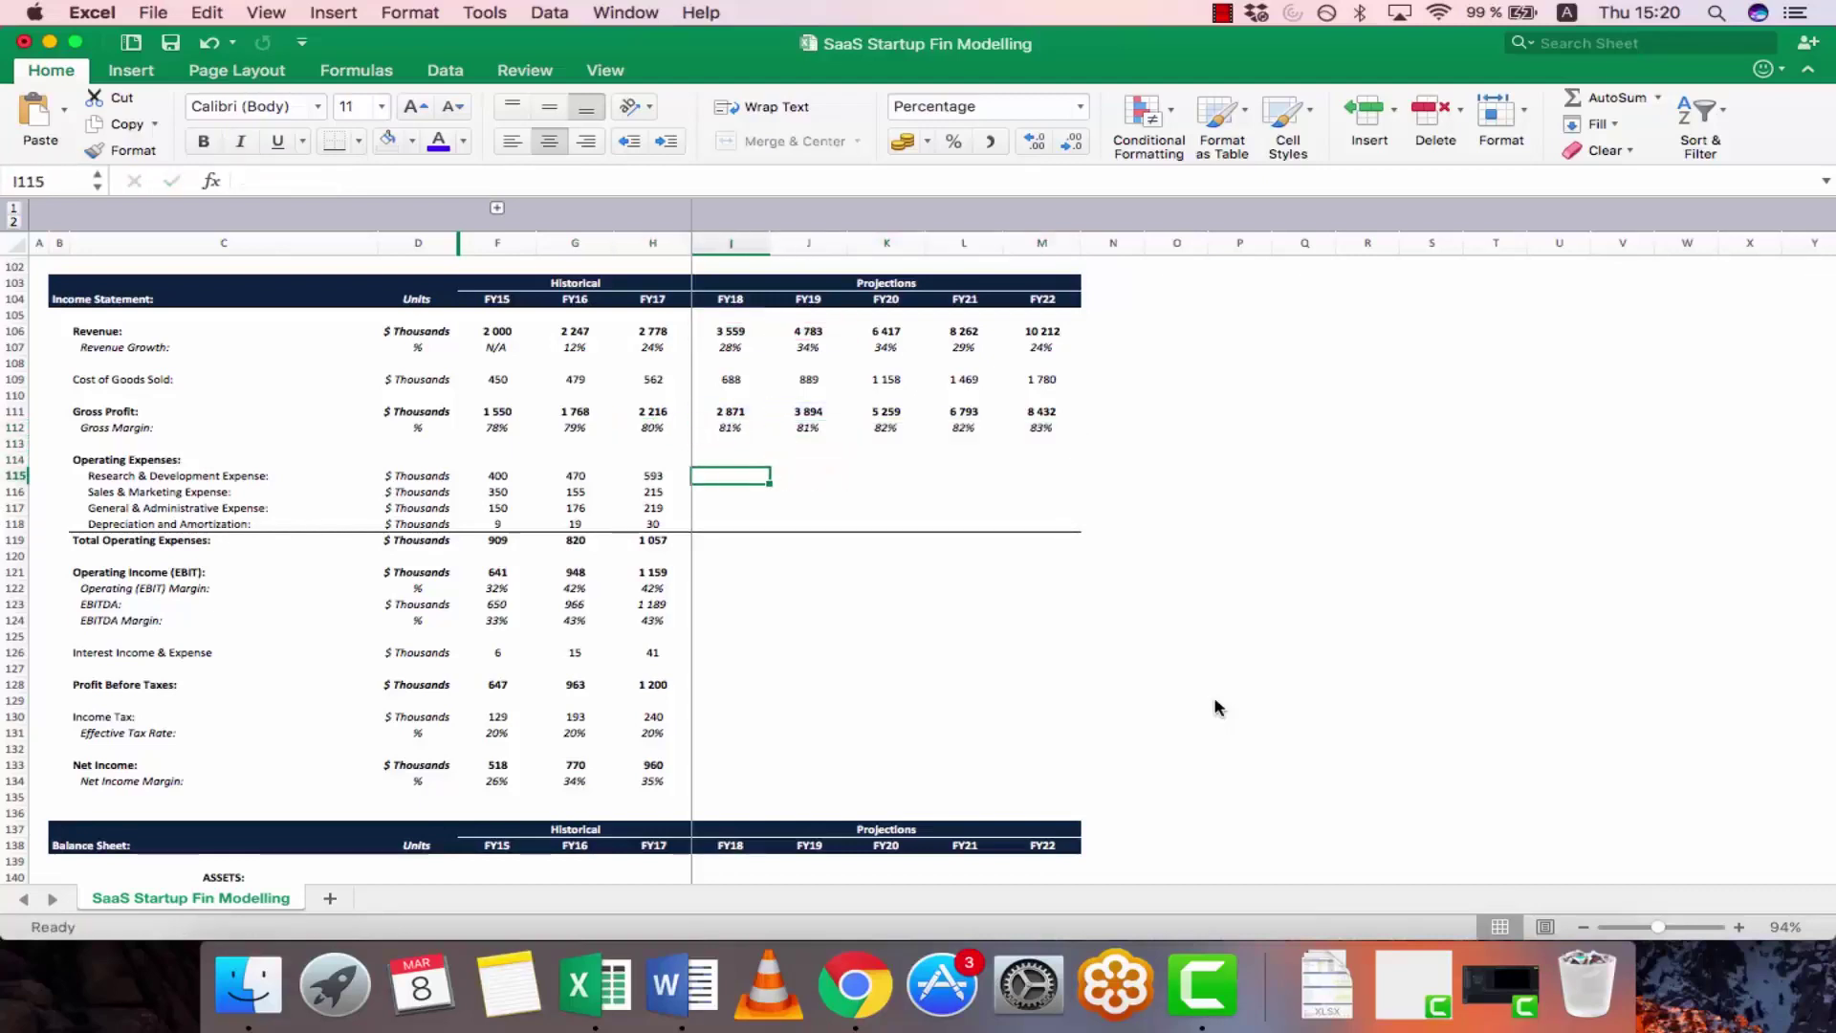
{"action": "key", "text": "Left"}
{"action": "key", "text": "Down"}
{"action": "key", "text": "Down"}
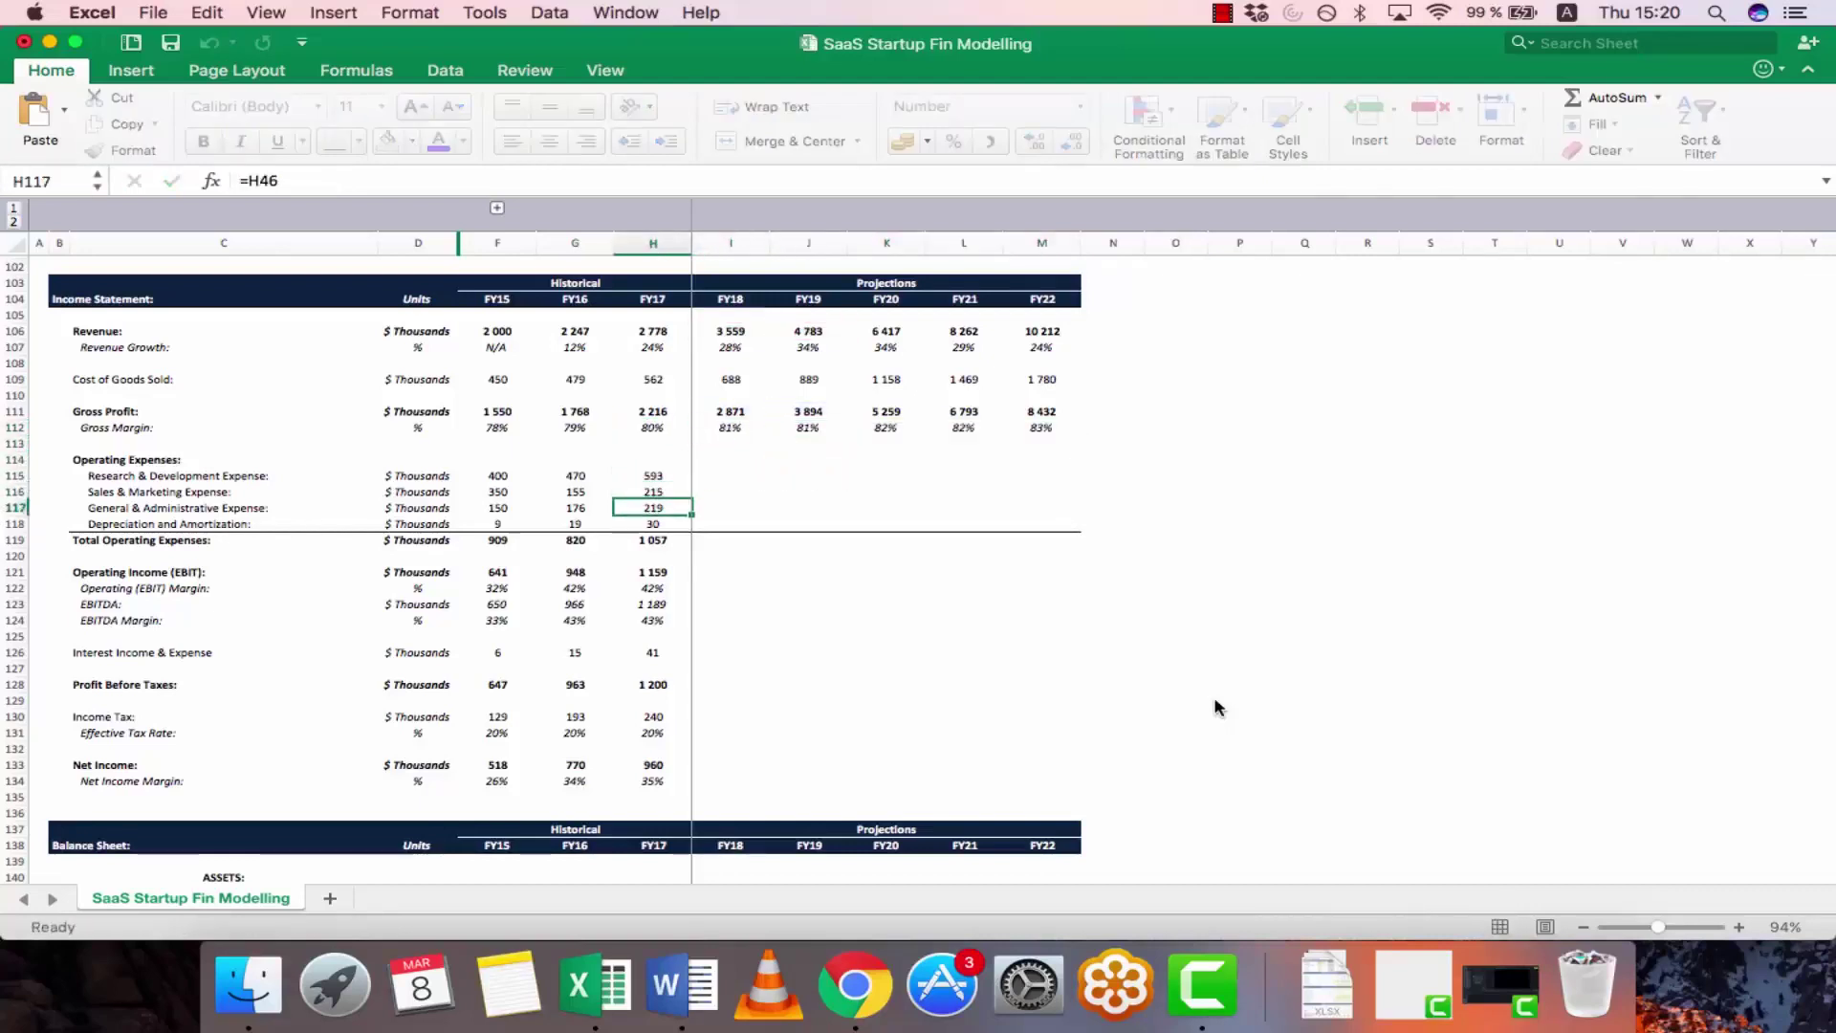
{"action": "key", "text": "Down"}
{"action": "key", "text": "Up"}
{"action": "key", "text": "Up"}
{"action": "key", "text": "Up"}
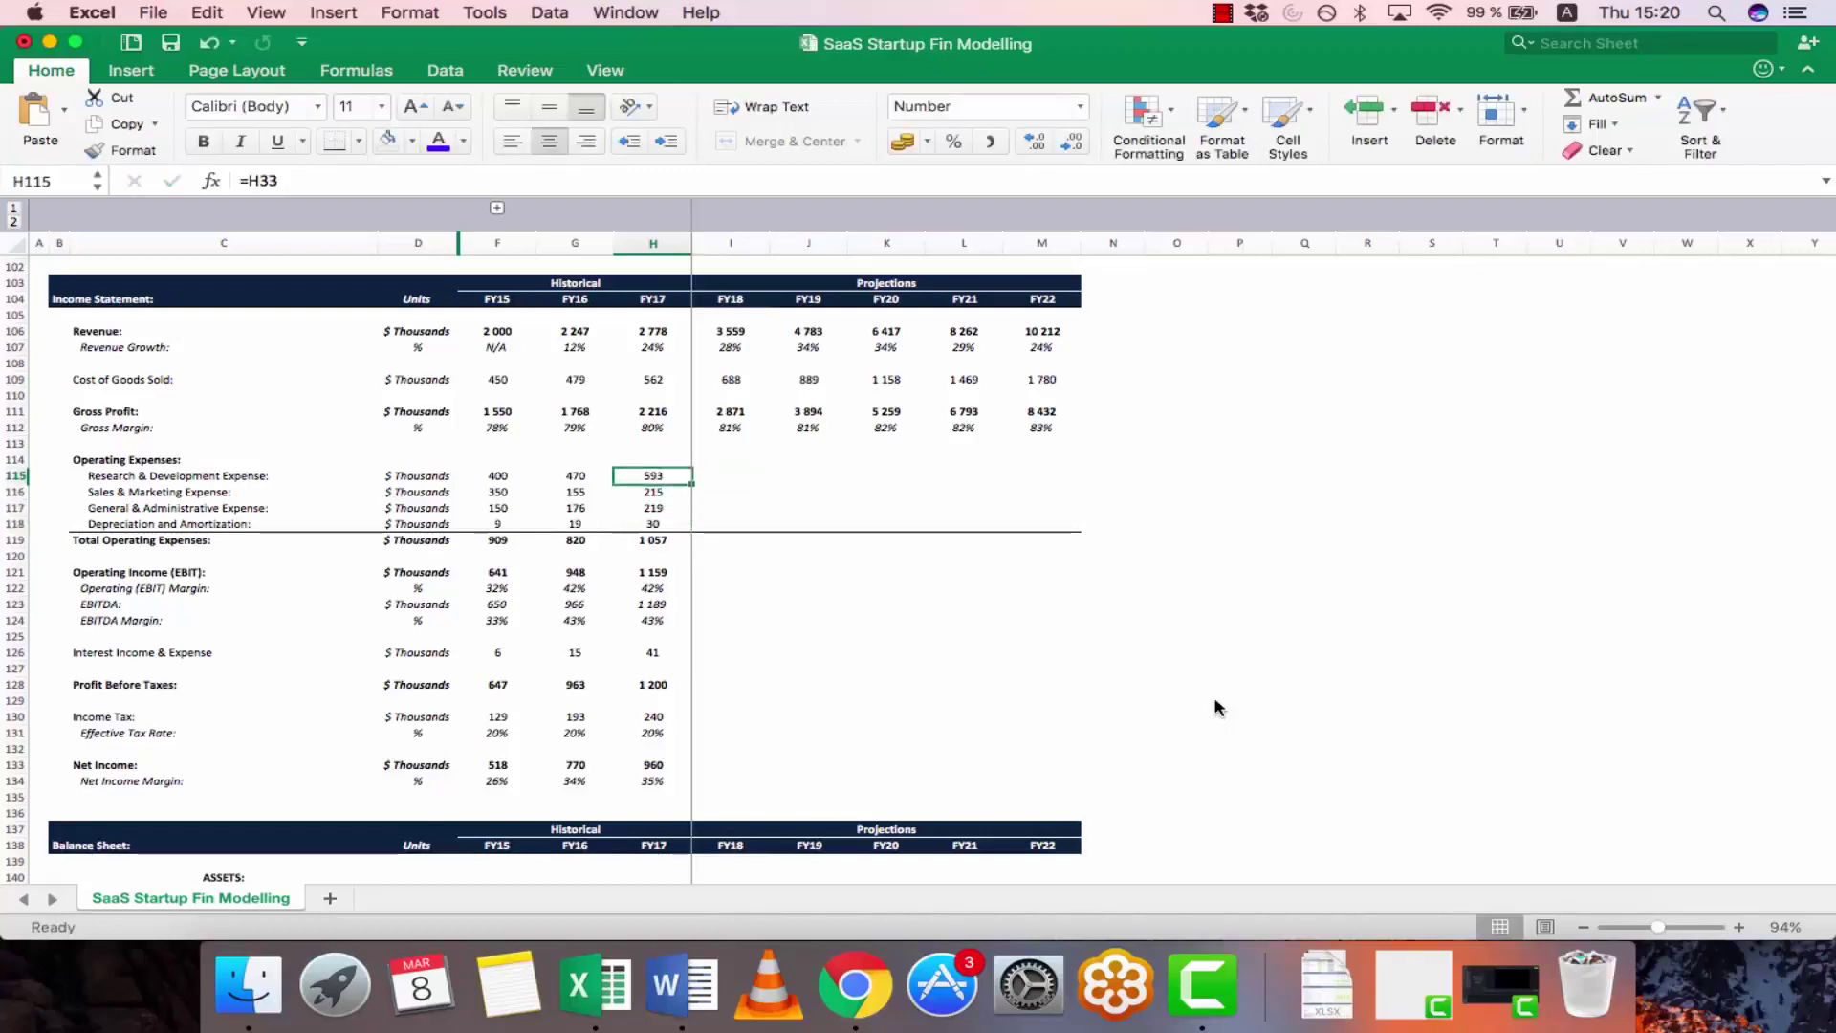
- Copy the four FY17 operating expense formulas in H115:H118 across the FY18 to FY22 projection columns (I115:M118)
{"action": "key", "text": "shift+Down"}
{"action": "key", "text": "shift+Down"}
{"action": "key", "text": "shift+Down"}
{"action": "key", "text": "super+c"}
{"action": "key", "text": "shift+Right"}
{"action": "key", "text": "shift+Right"}
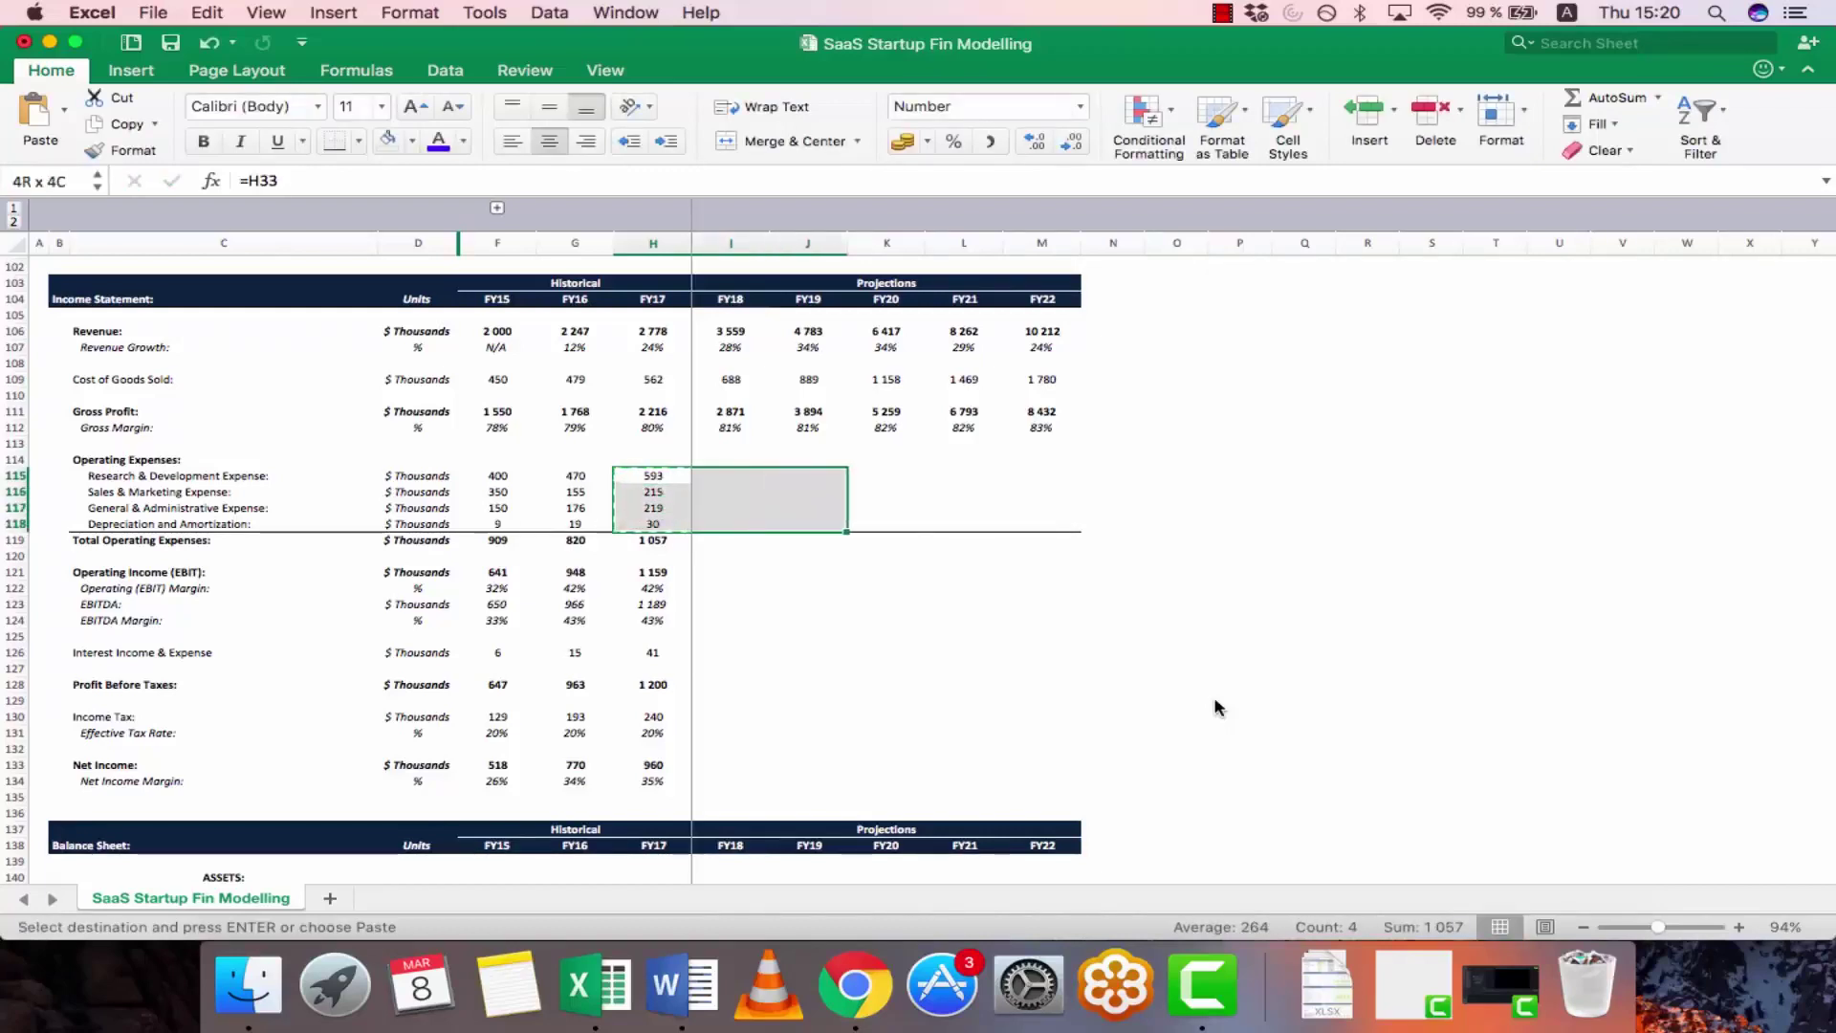
{"action": "key", "text": "shift+Right"}
{"action": "key", "text": "shift+Right"}
{"action": "key", "text": "shift+Right"}
{"action": "key", "text": "super+v"}
- Copy the FY17 Total Operating Expenses formula in H119 across FY18 to FY22 (I119:M119) and check the FY18 sum formula
{"action": "key", "text": "Down"}
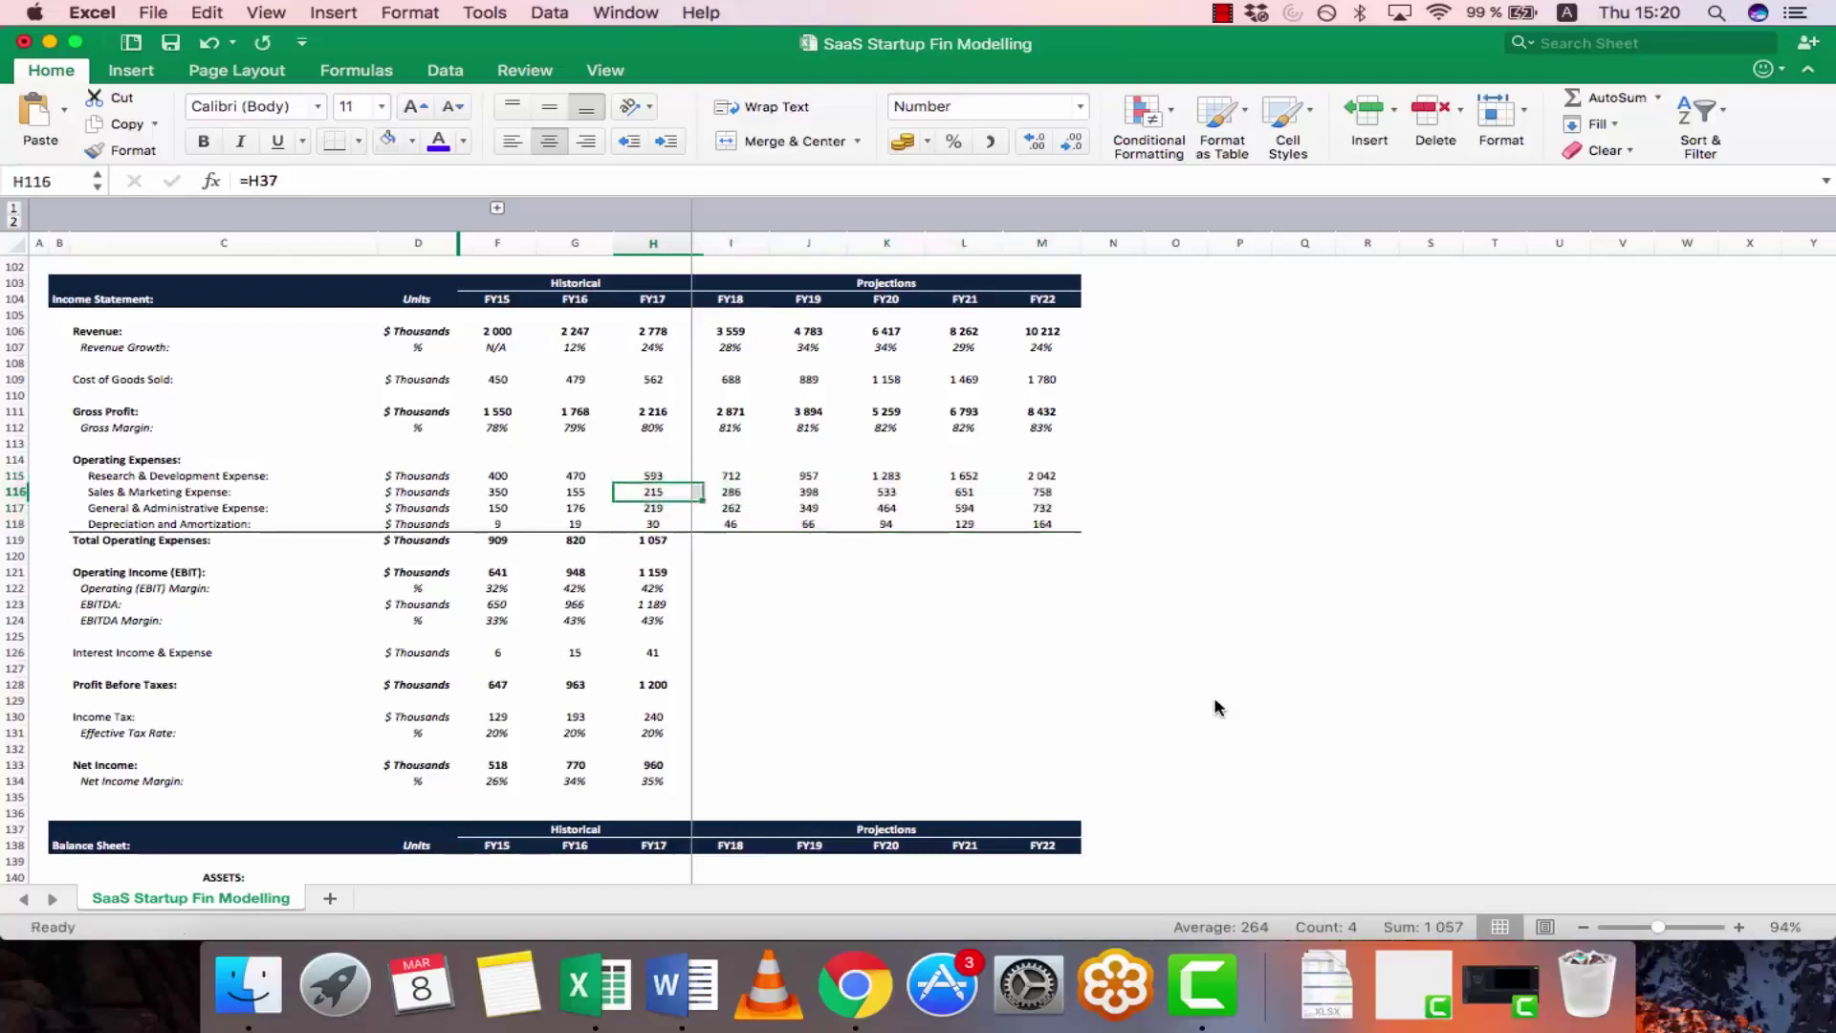
{"action": "key", "text": "Down"}
{"action": "key", "text": "Down"}
{"action": "key", "text": "Down"}
{"action": "key", "text": "super+shift+t"}
{"action": "key", "text": "super+Return"}
{"action": "key", "text": "super+c"}
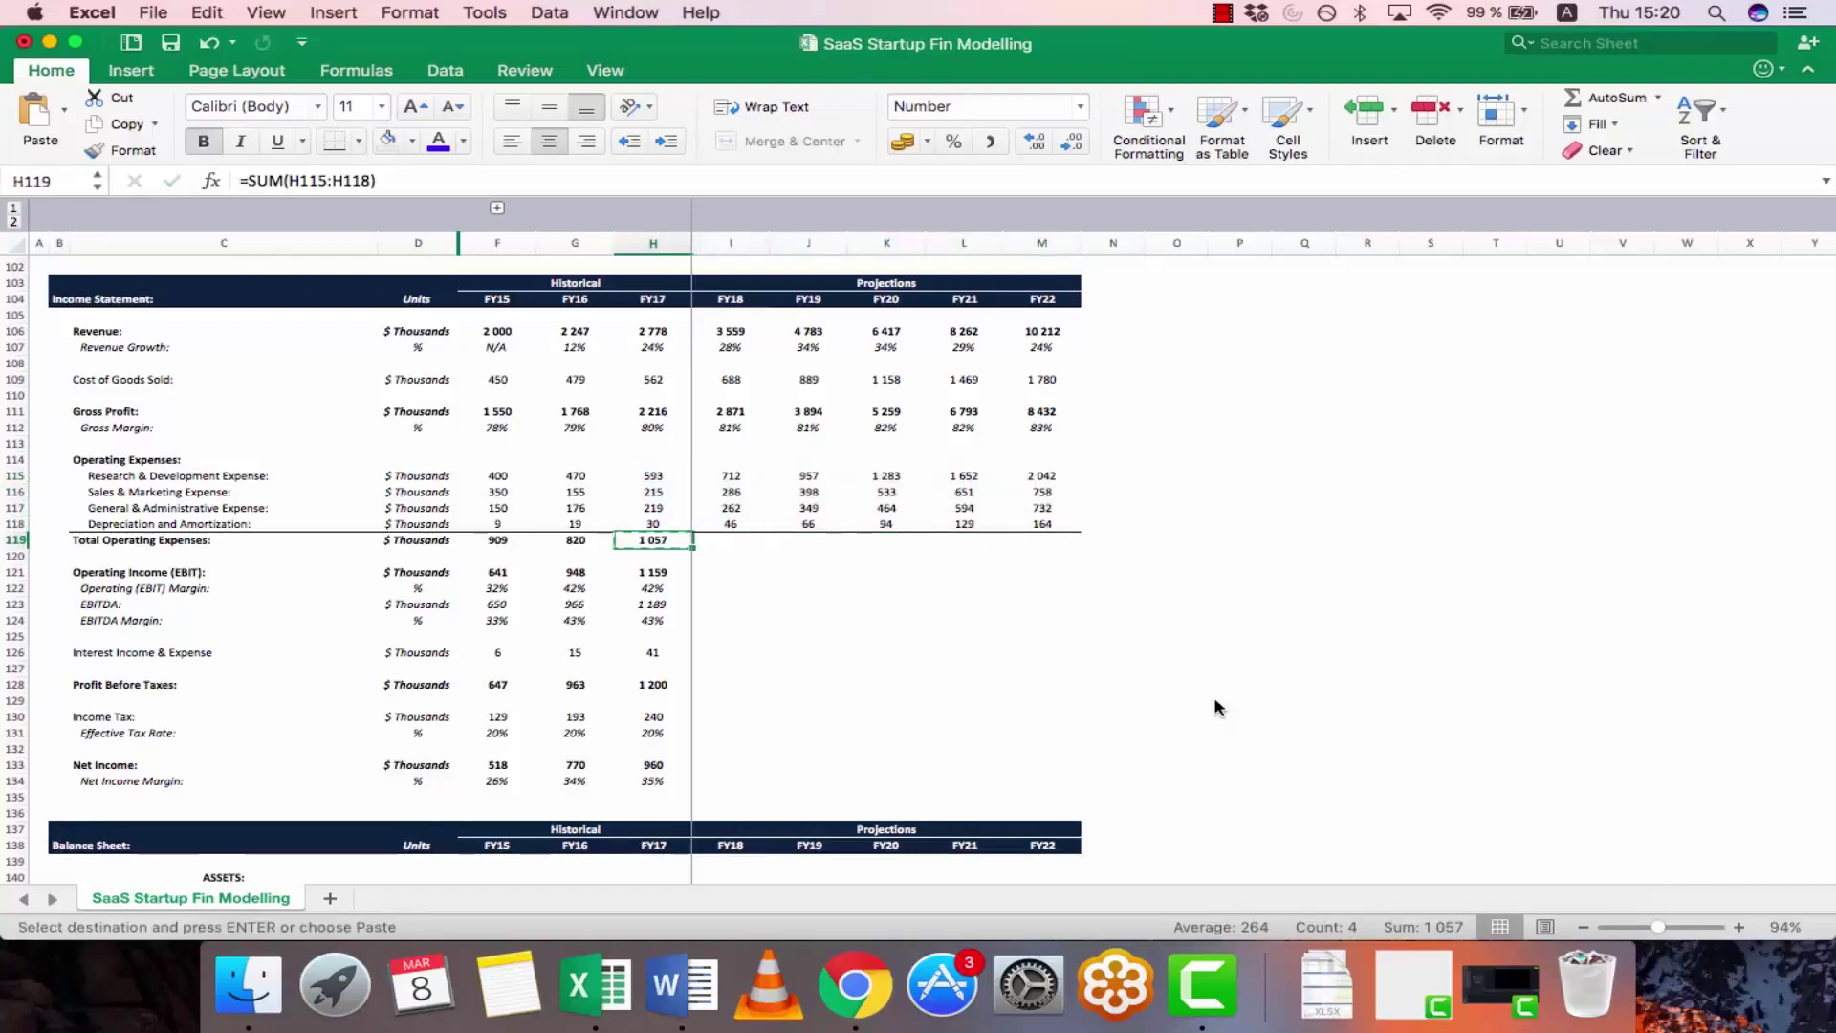
{"action": "key", "text": "shift+Right"}
{"action": "key", "text": "shift+Right"}
{"action": "key", "text": "shift+Right"}
{"action": "key", "text": "shift+Right"}
{"action": "key", "text": "shift+Right"}
{"action": "key", "text": "super+v"}
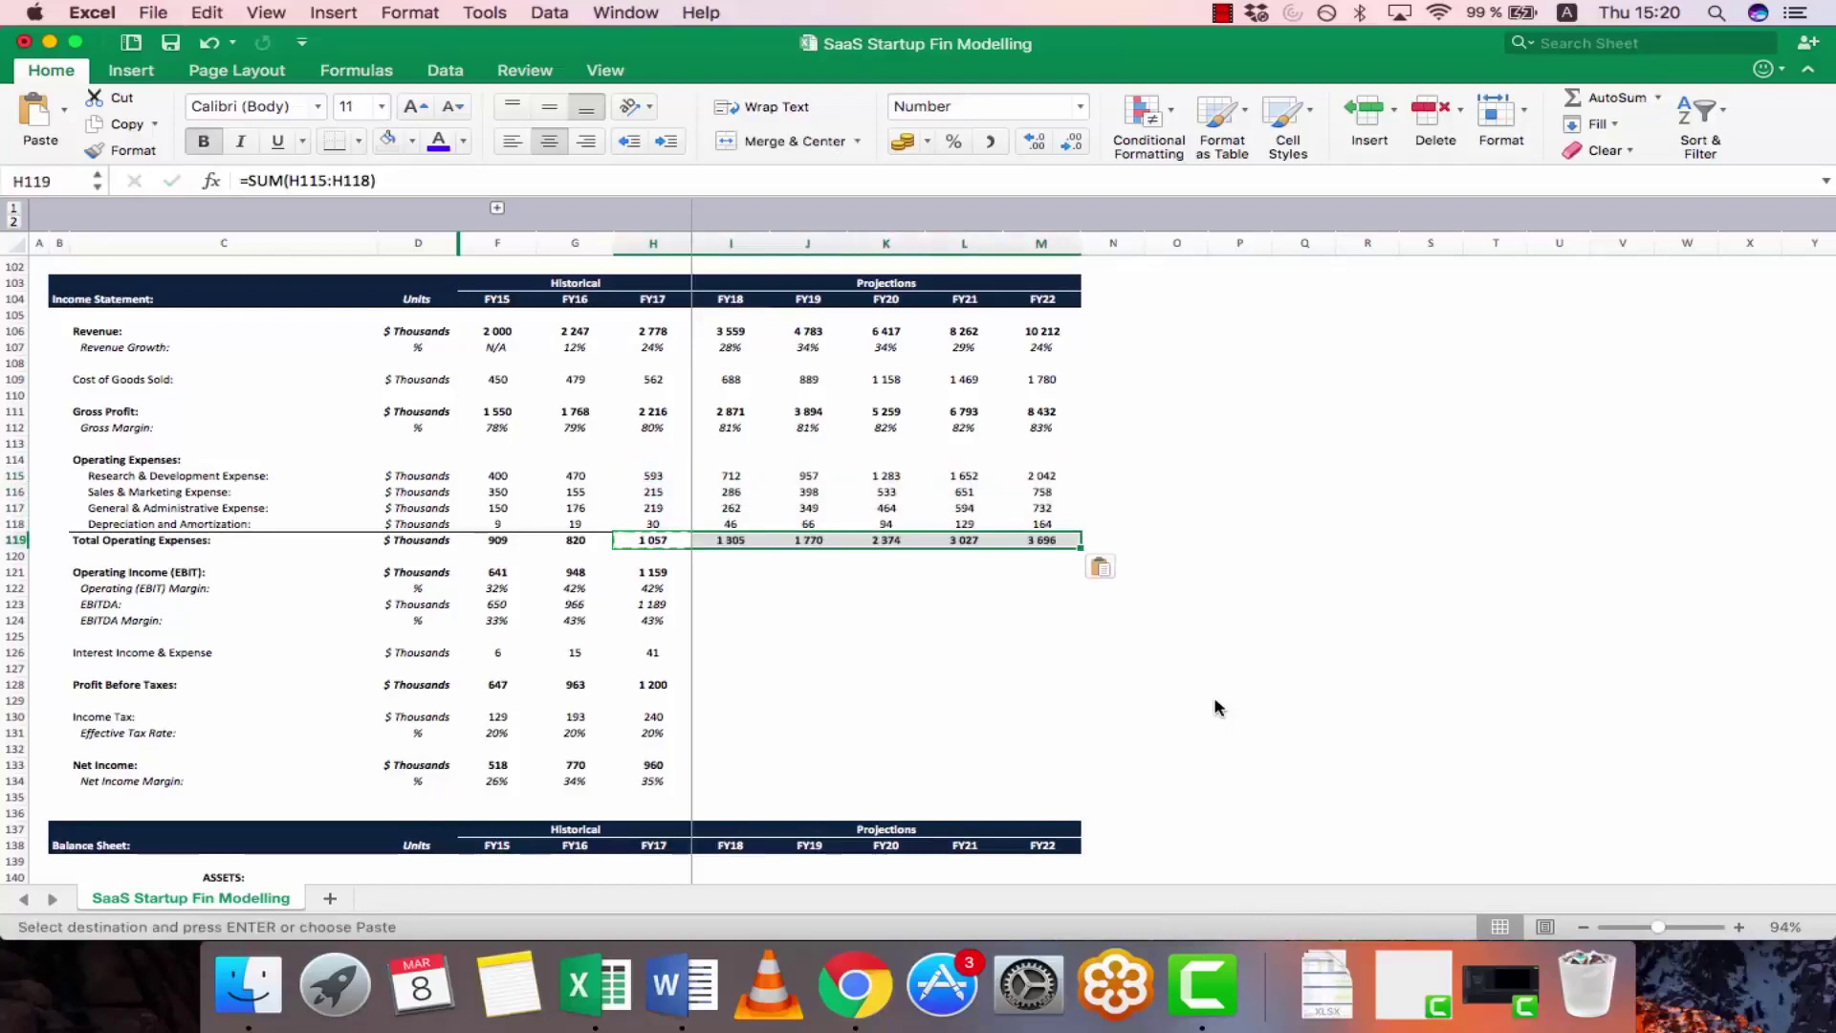
{"action": "key", "text": "Escape"}
{"action": "key", "text": "ctrl+u"}
{"action": "key", "text": "Escape"}
{"action": "key", "text": "Right"}
{"action": "key", "text": "ctrl+u"}
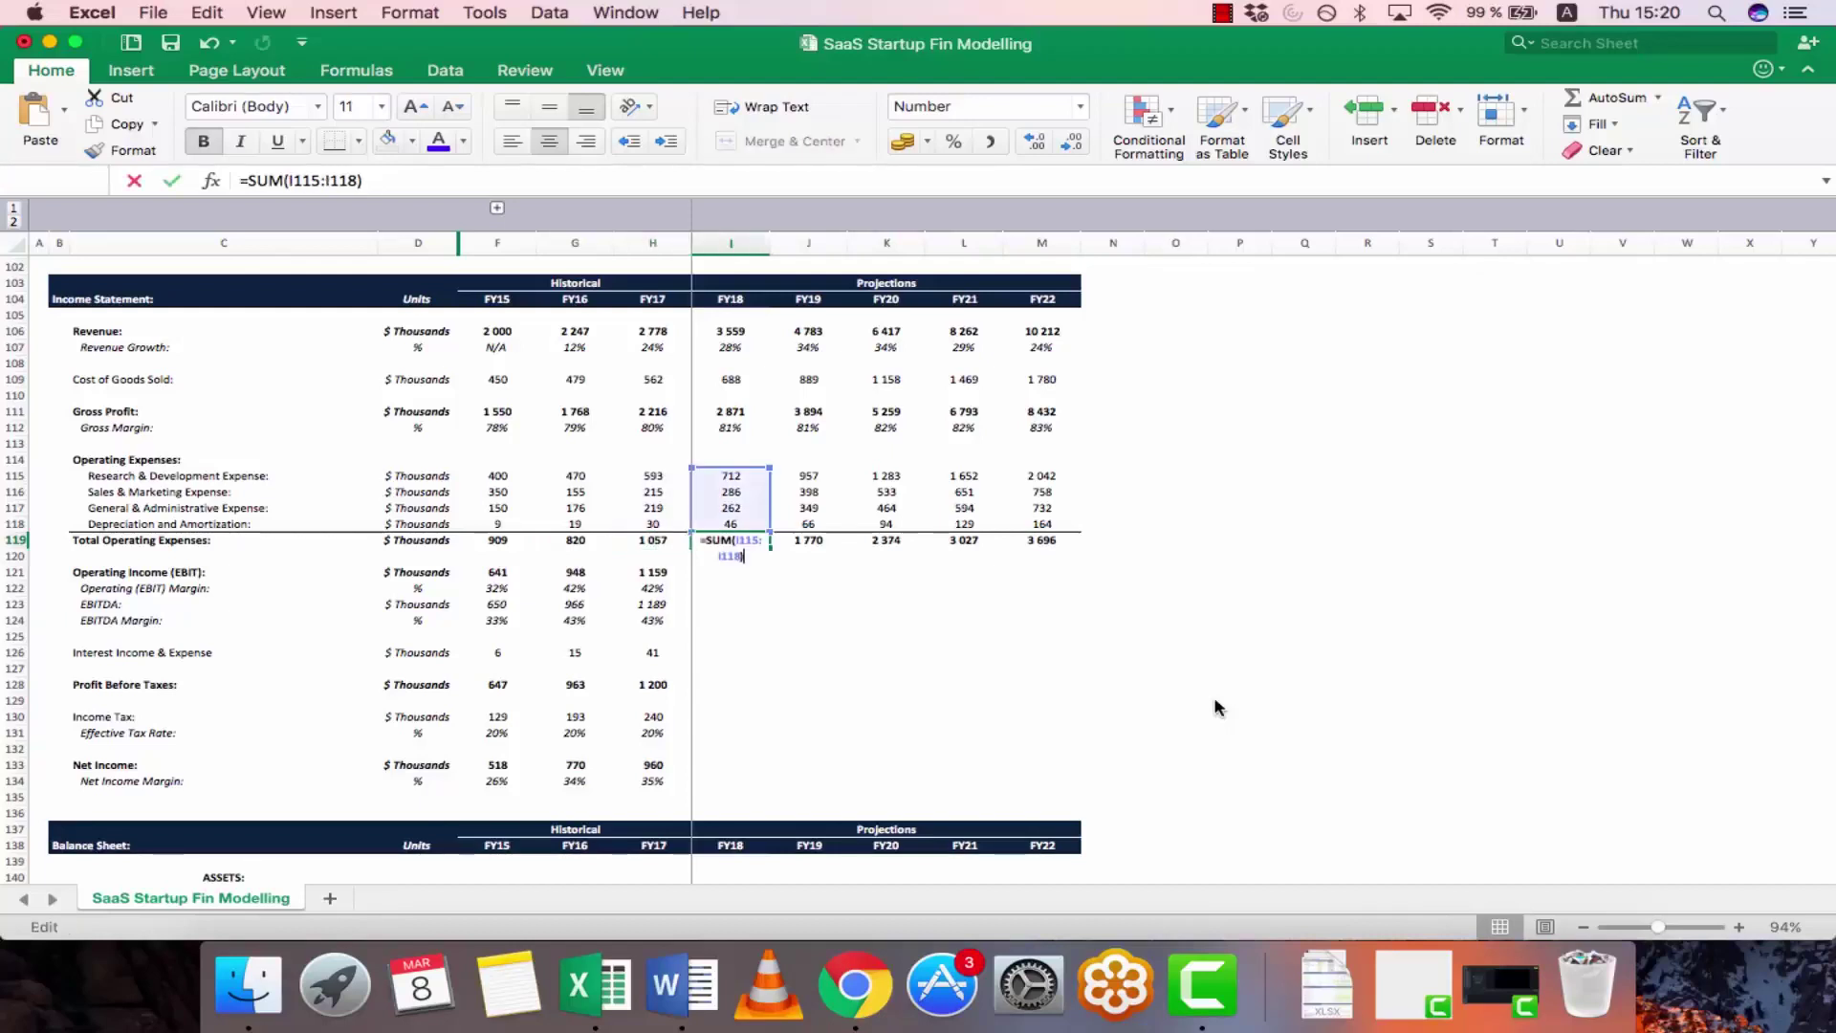
{"action": "key", "text": "Return"}
- Copy the FY17 Operating Income (EBIT) formula in H121 across the FY18 to FY22 projection columns (I121:M121)
{"action": "key", "text": "Down"}
{"action": "key", "text": "Left"}
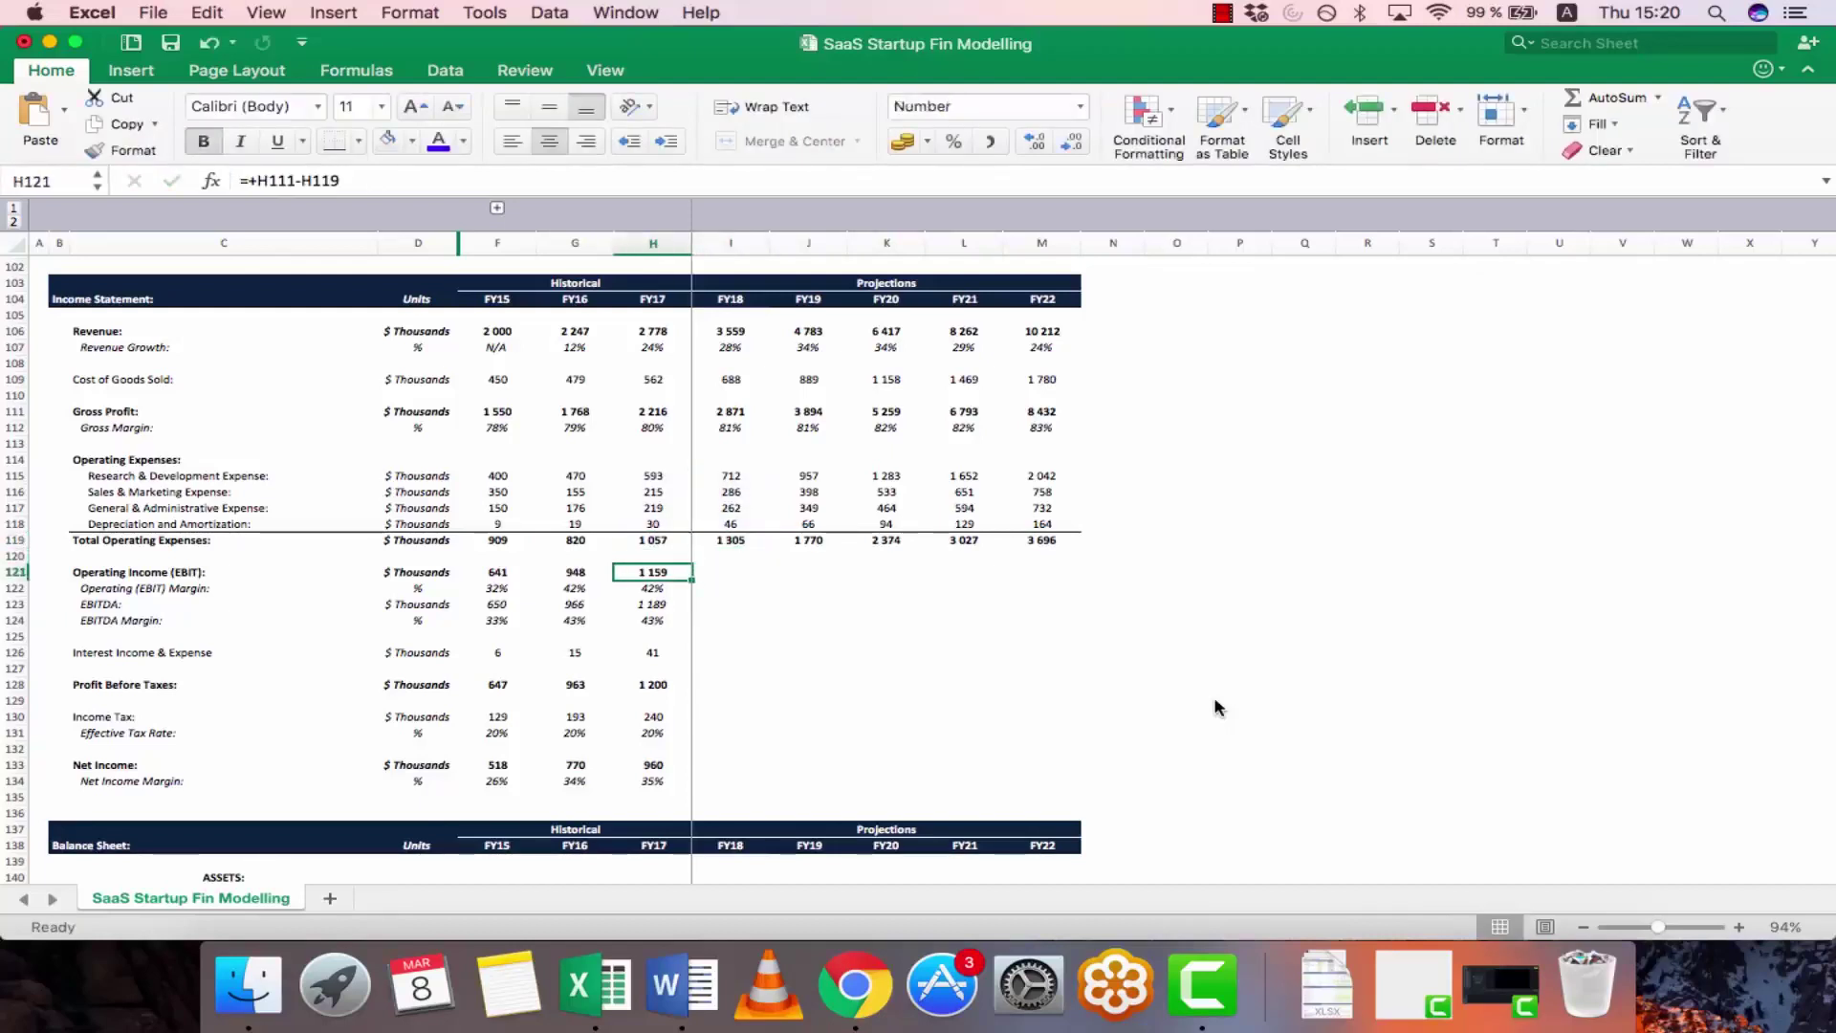
{"action": "key", "text": "ctrl+u"}
{"action": "key", "text": "Escape"}
{"action": "key", "text": "Right"}
{"action": "key", "text": "Left"}
{"action": "key", "text": "super+c"}
{"action": "key", "text": "shift+Right"}
{"action": "key", "text": "shift+Right"}
{"action": "key", "text": "shift+Right"}
{"action": "key", "text": "shift+Right"}
{"action": "key", "text": "shift+Right"}
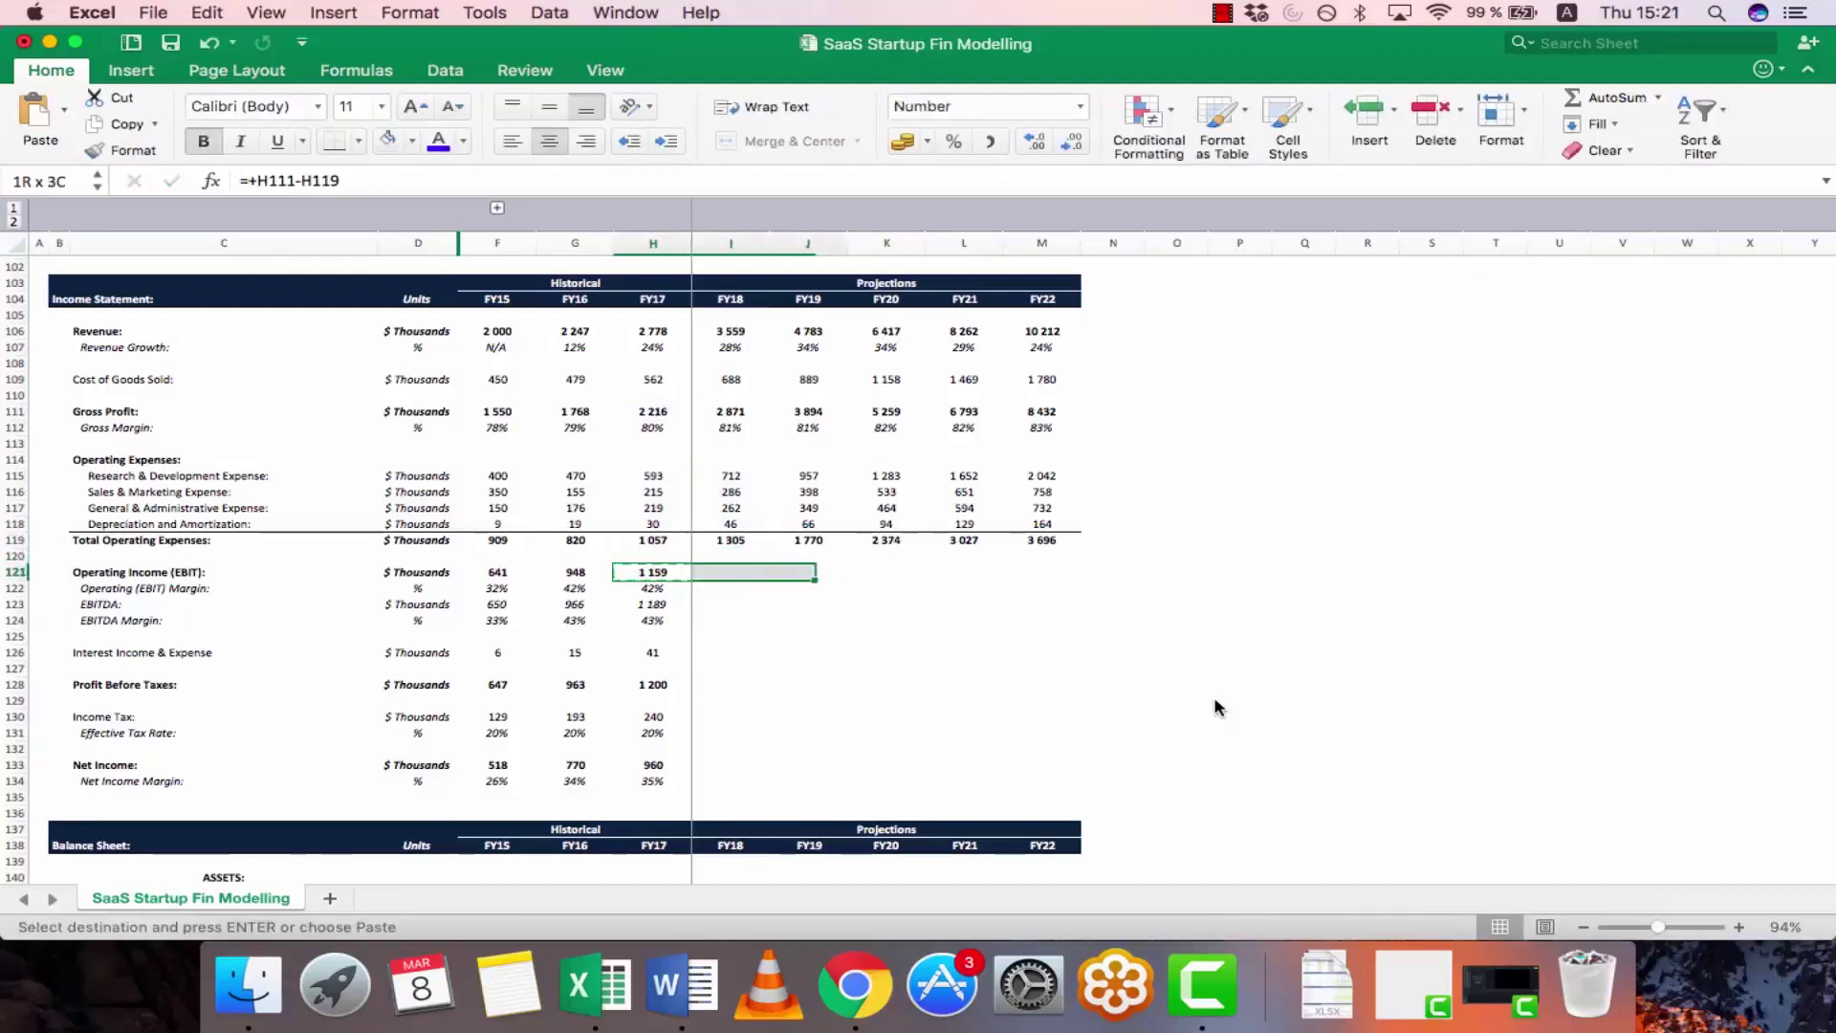
{"action": "key", "text": "Return"}
- Copy the FY17 EBIT Margin, EBITDA and EBITDA Margin formulas in H122:H124 across the FY18 to FY22 columns (I122:M124)
{"action": "key", "text": "Down"}
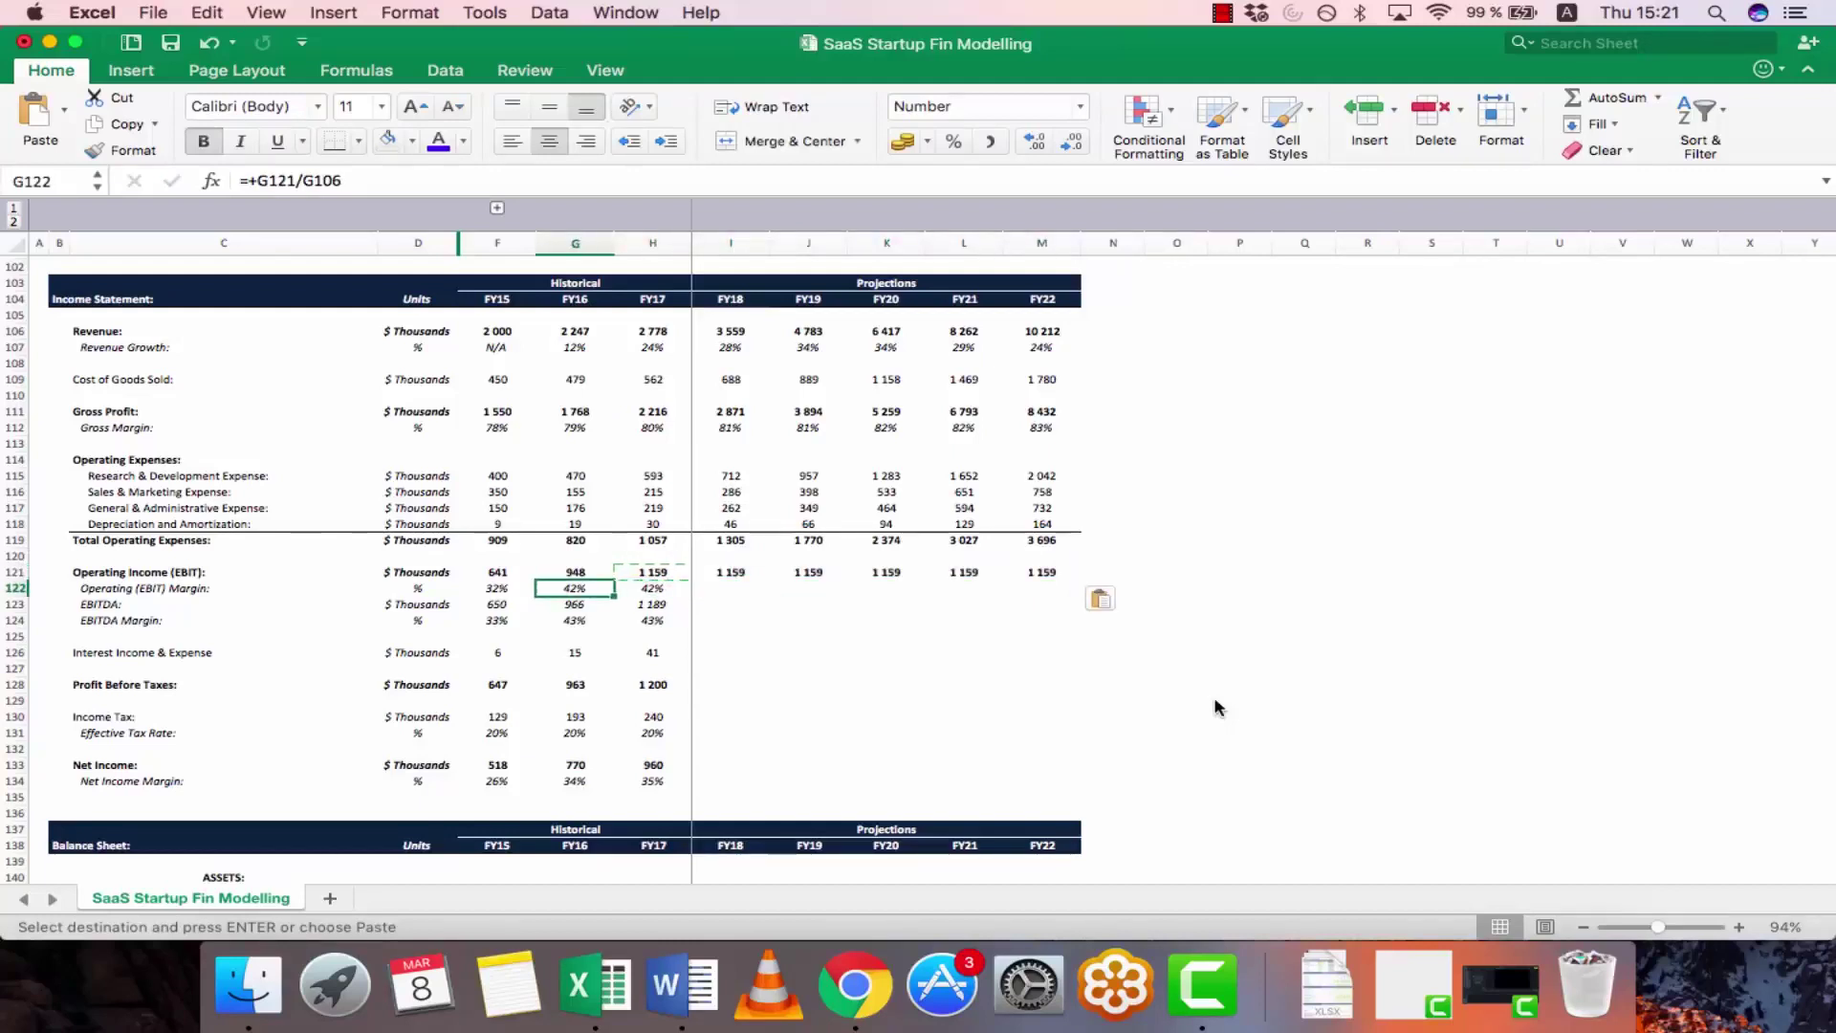
{"action": "key", "text": "ctrl+u"}
{"action": "key", "text": "Return"}
{"action": "key", "text": "ctrl+u"}
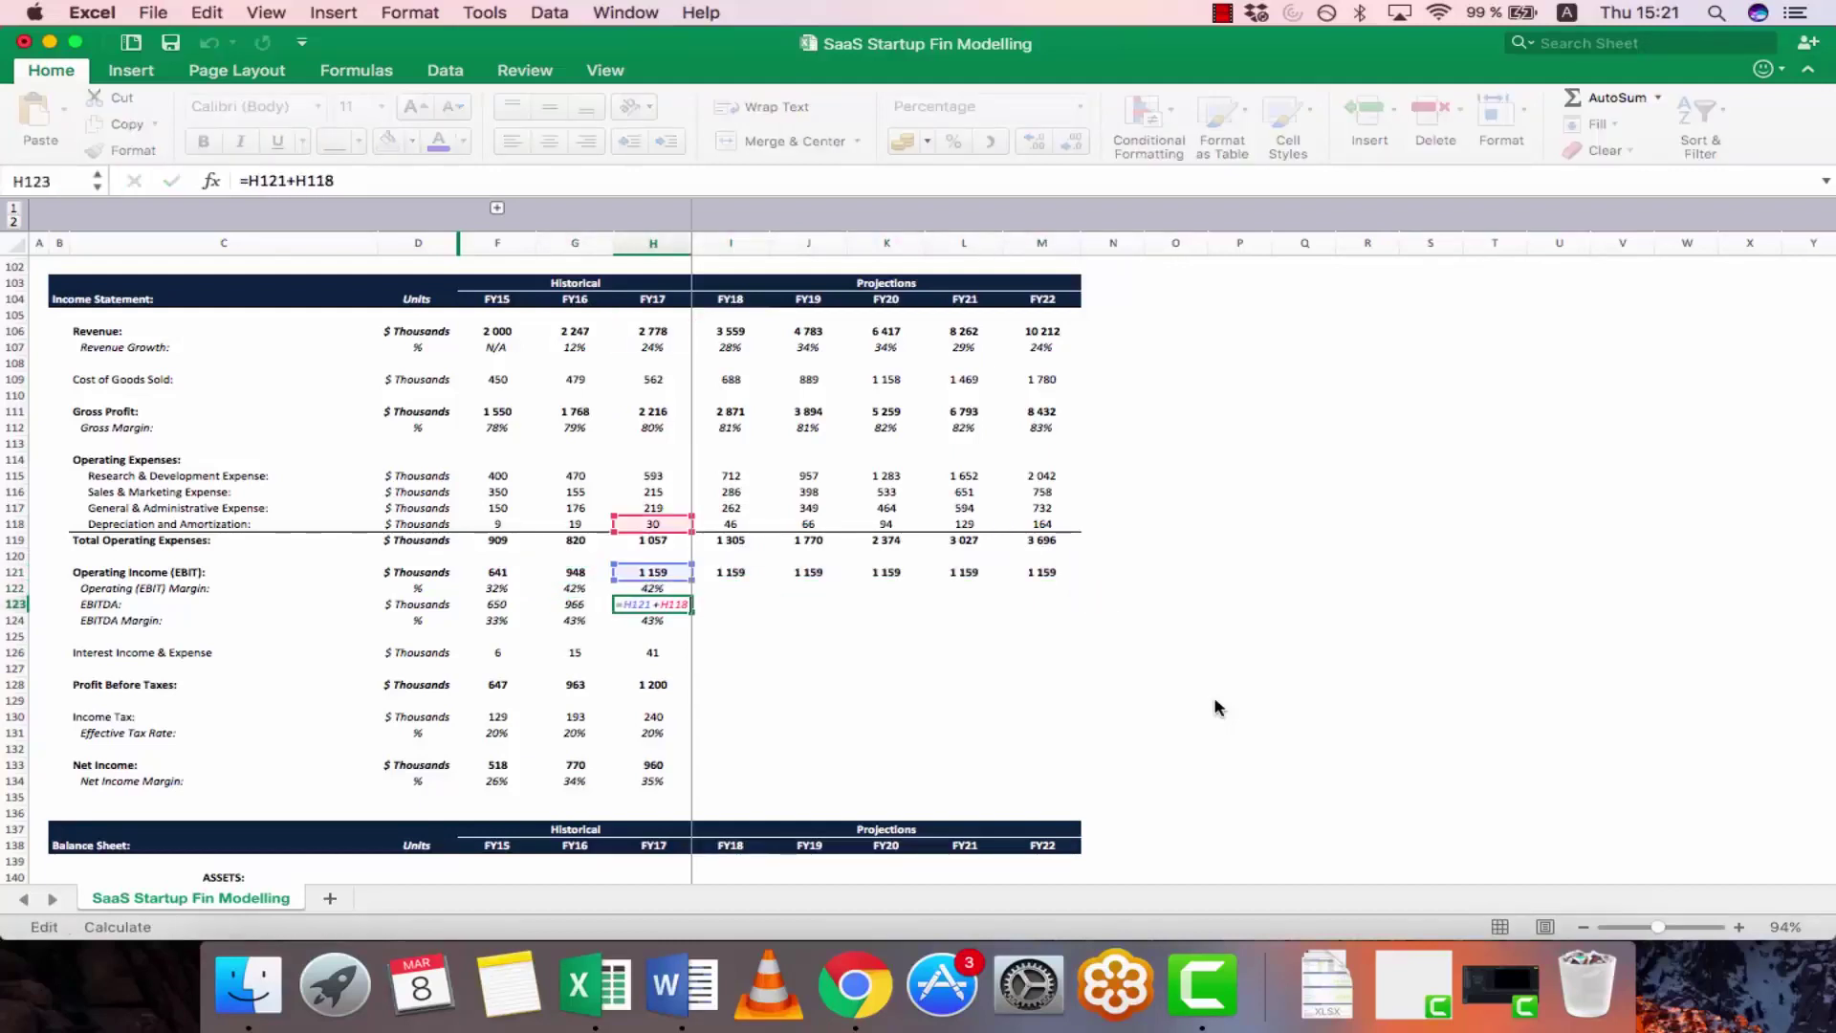
{"action": "key", "text": "shift+Return"}
{"action": "key", "text": "ctrl+u"}
{"action": "key", "text": "Escape"}
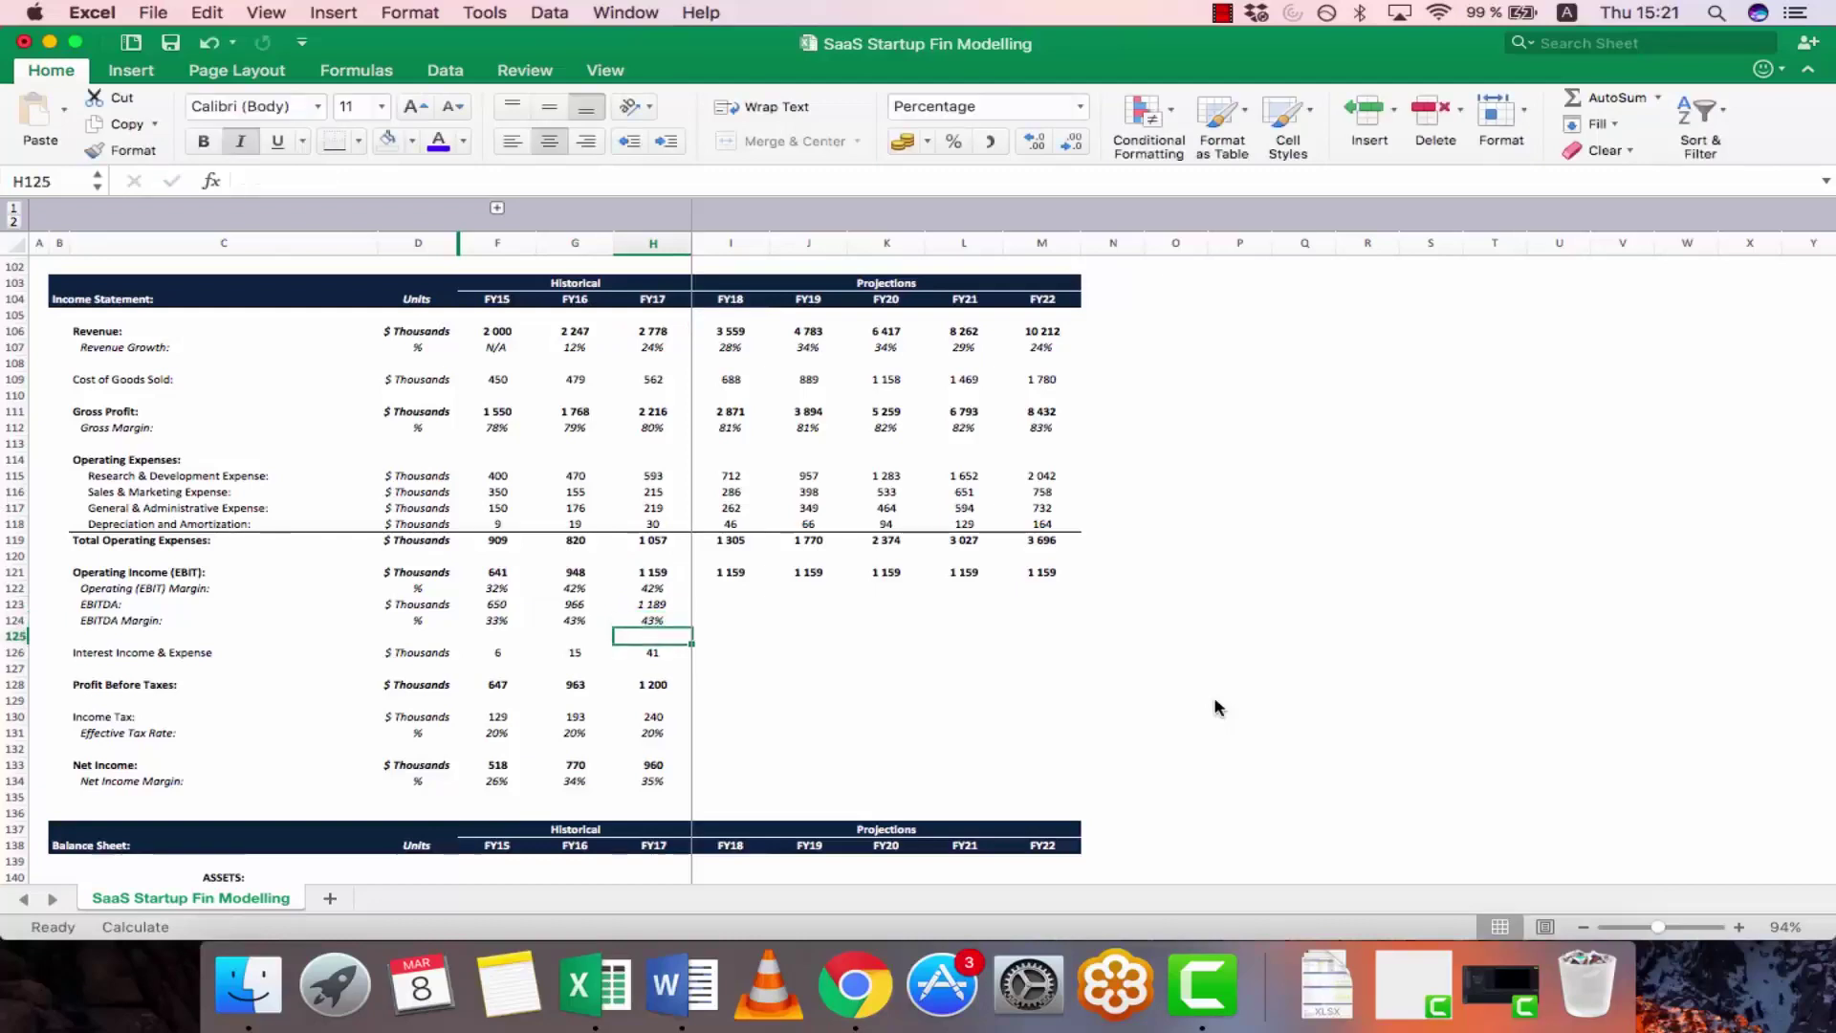
{"action": "key", "text": "shift+Down"}
{"action": "key", "text": "shift+Down"}
{"action": "key", "text": "ctrl+c"}
{"action": "key", "text": "shift+Right"}
{"action": "key", "text": "shift+Right"}
{"action": "key", "text": "shift+Right"}
{"action": "key", "text": "shift+Right"}
{"action": "key", "text": "shift+Right"}
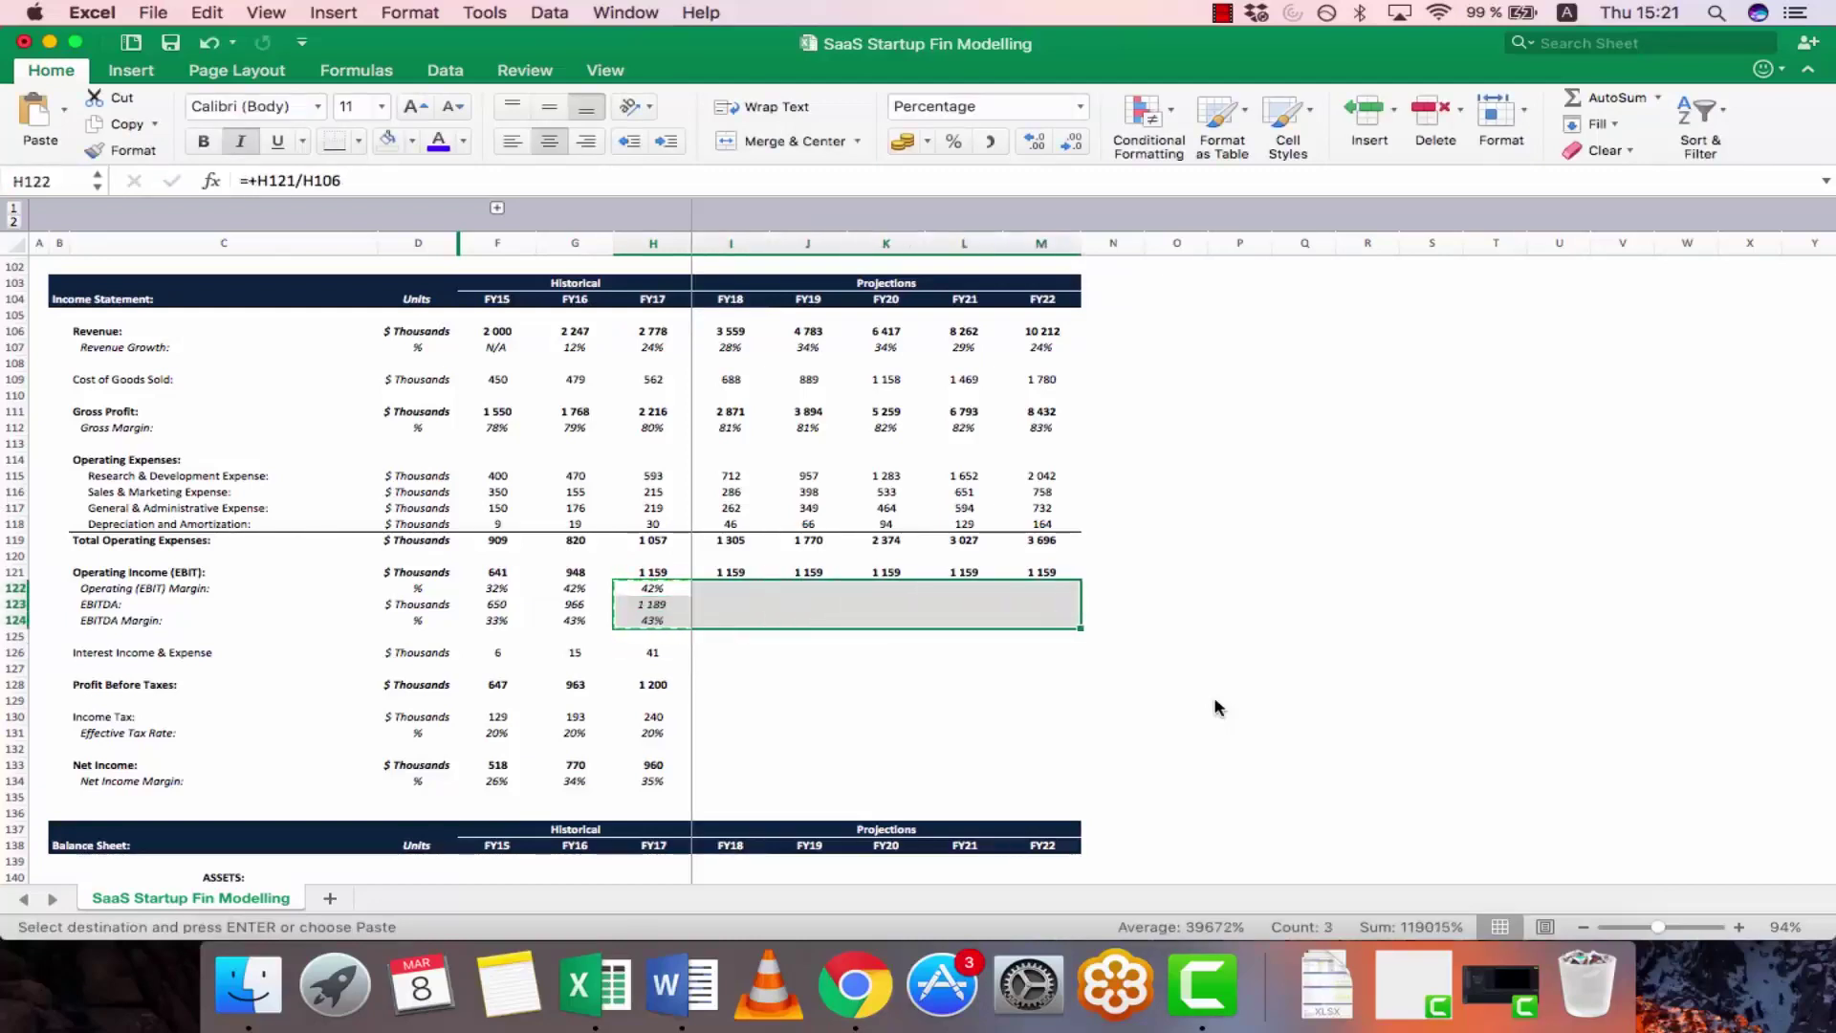
{"action": "key", "text": "super+v"}
{"action": "key", "text": "Escape"}
- Check the FY17 Interest Income & Expense formula in H126 and copy it across the FY18 to FY22 columns (I126:M126)
{"action": "key", "text": "Down"}
{"action": "key", "text": "Down"}
{"action": "key", "text": "Down"}
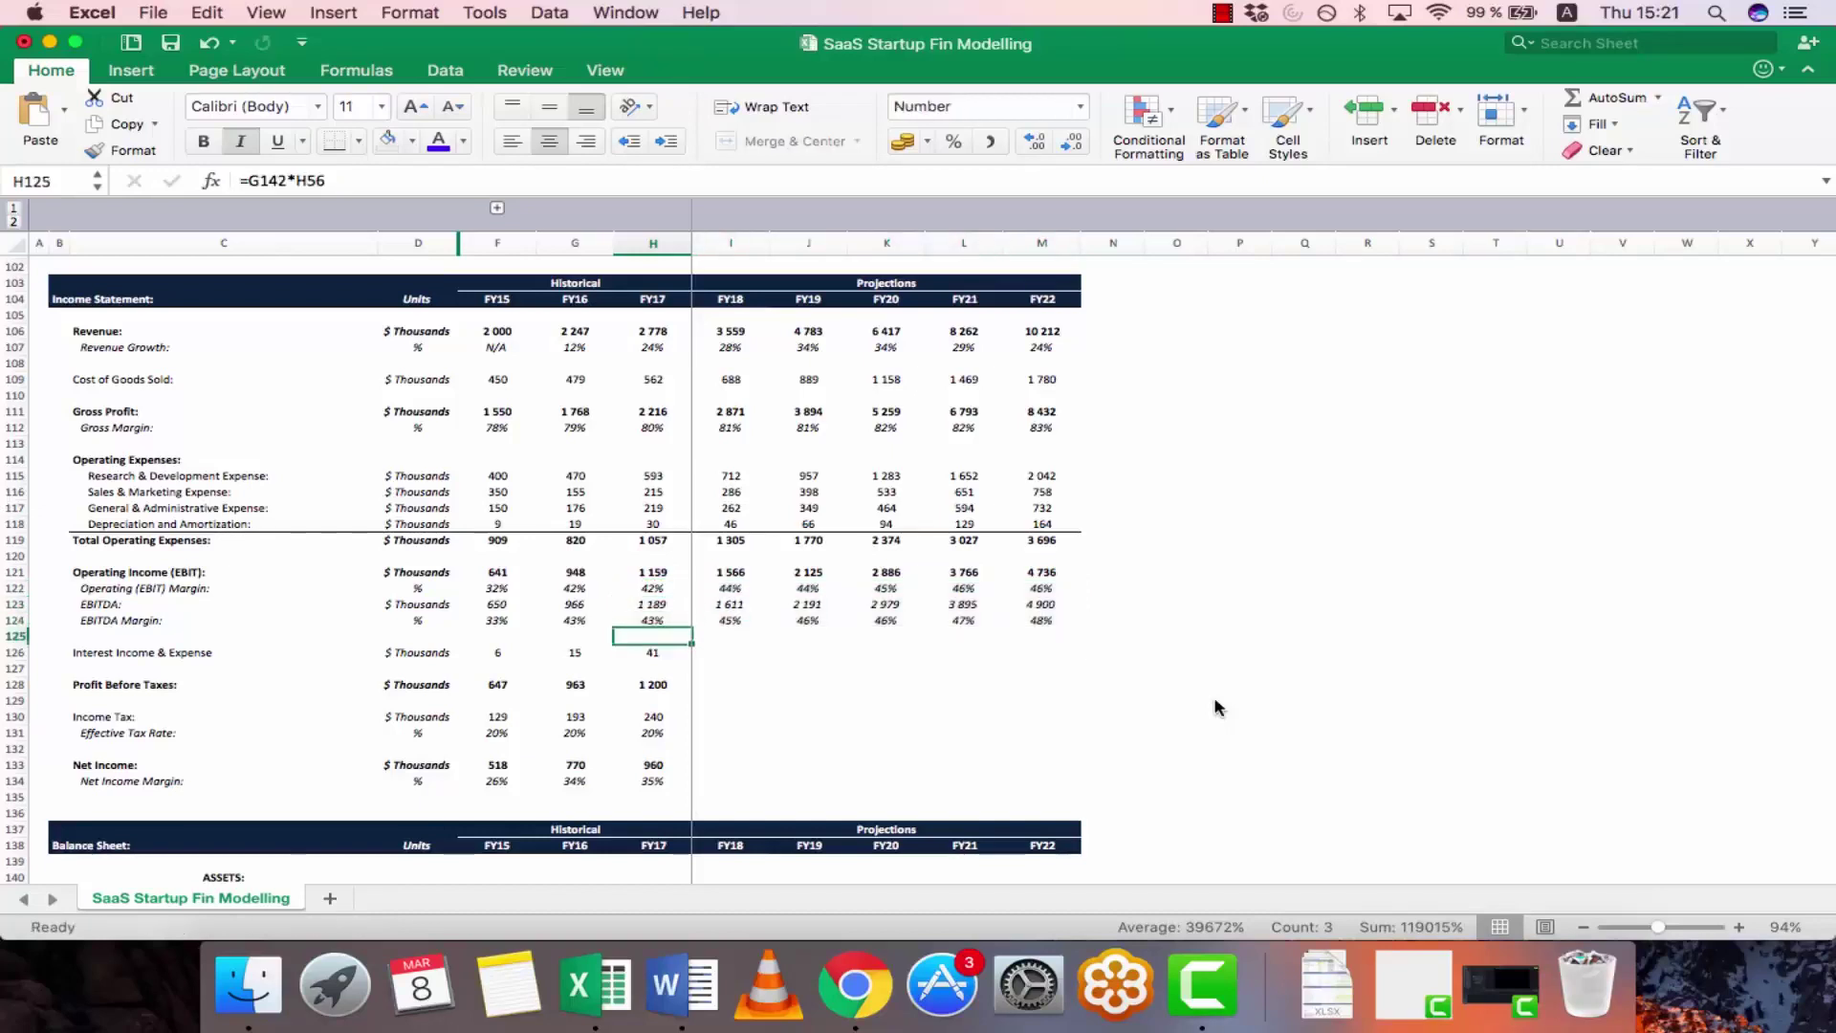
{"action": "key", "text": "Up"}
{"action": "key", "text": "Down"}
{"action": "key", "text": "Down"}
{"action": "key", "text": "Down"}
{"action": "key", "text": "Up"}
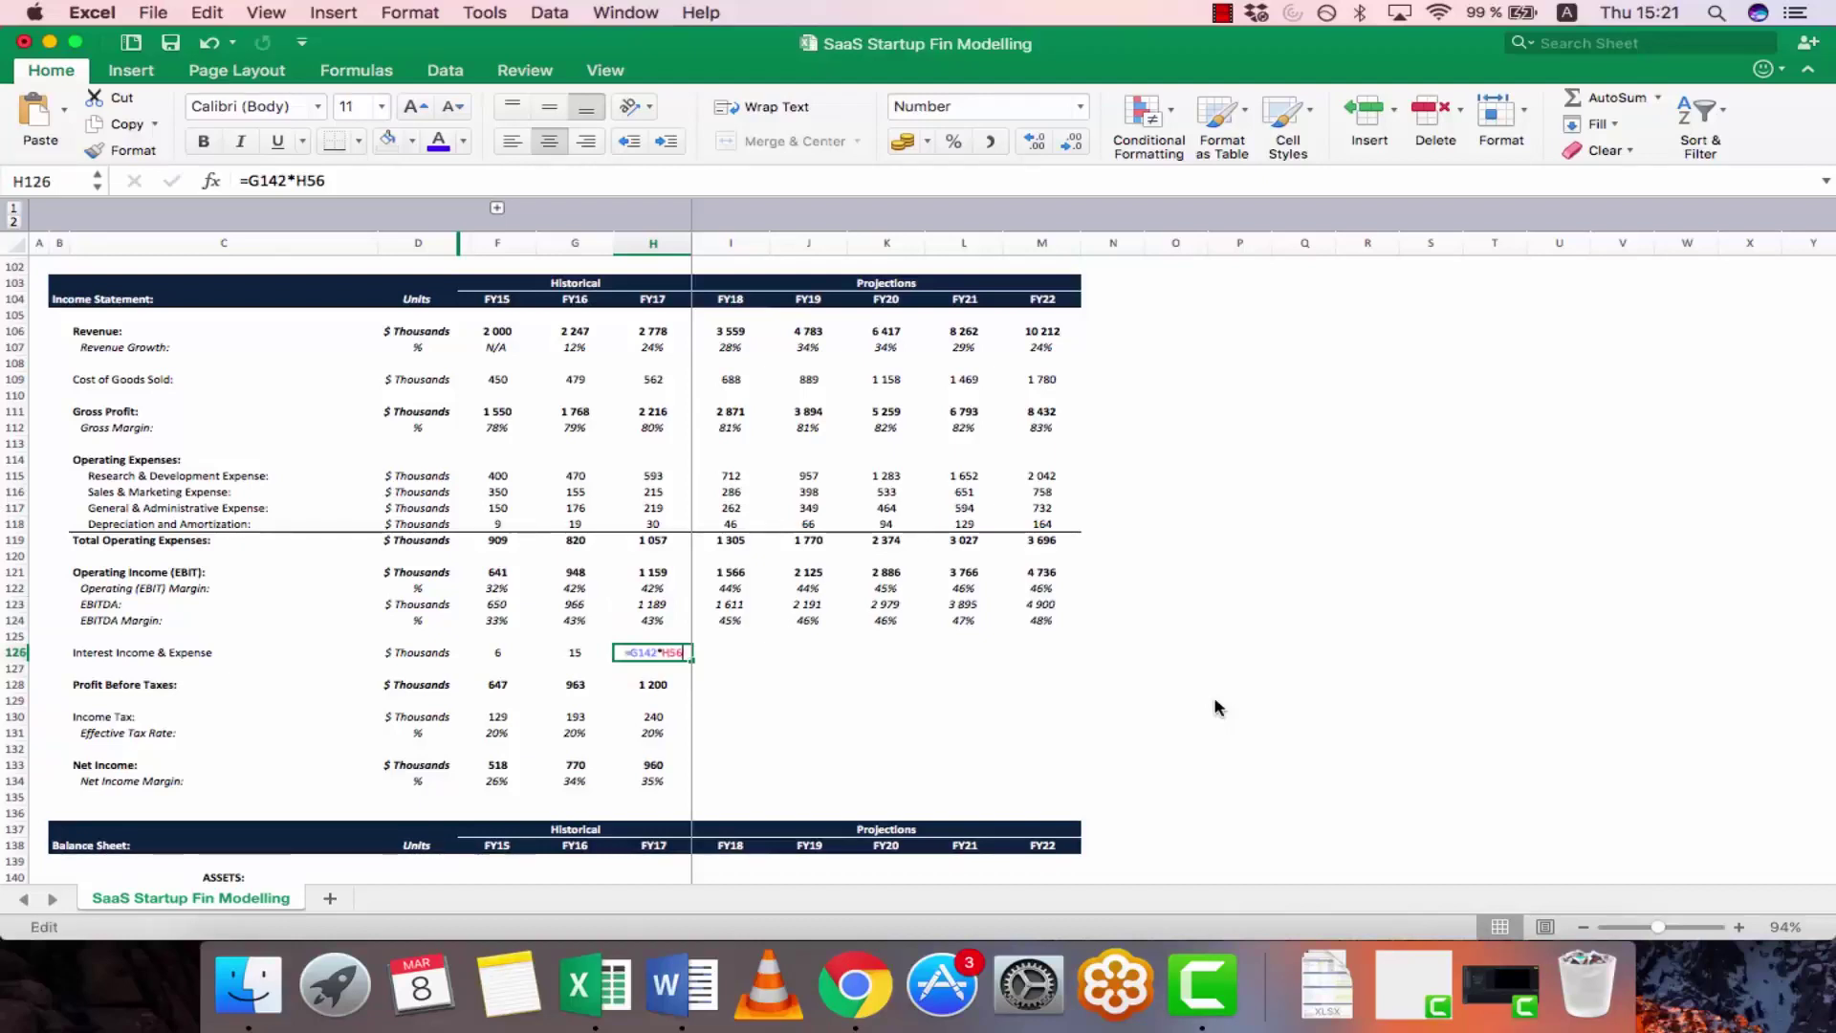
{"action": "type", "text": "=G142*H56"}
{"action": "key", "text": "Tab"}
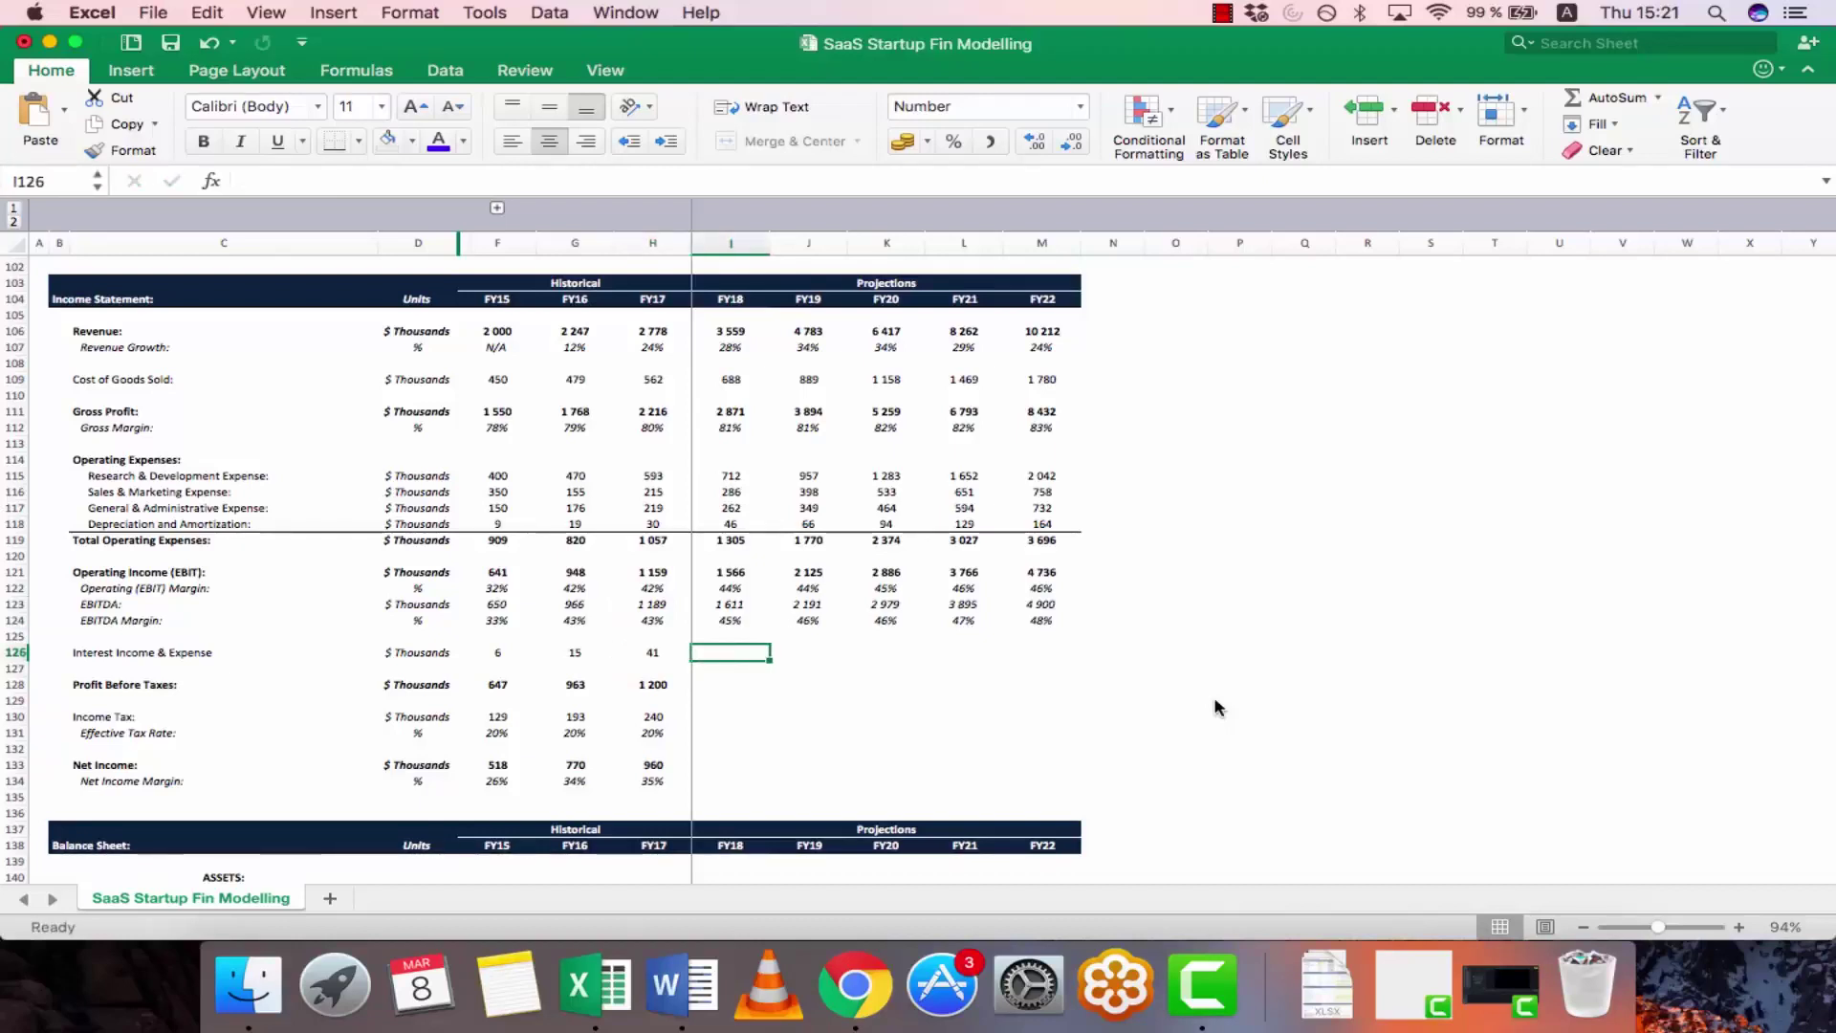
{"action": "key", "text": "Left"}
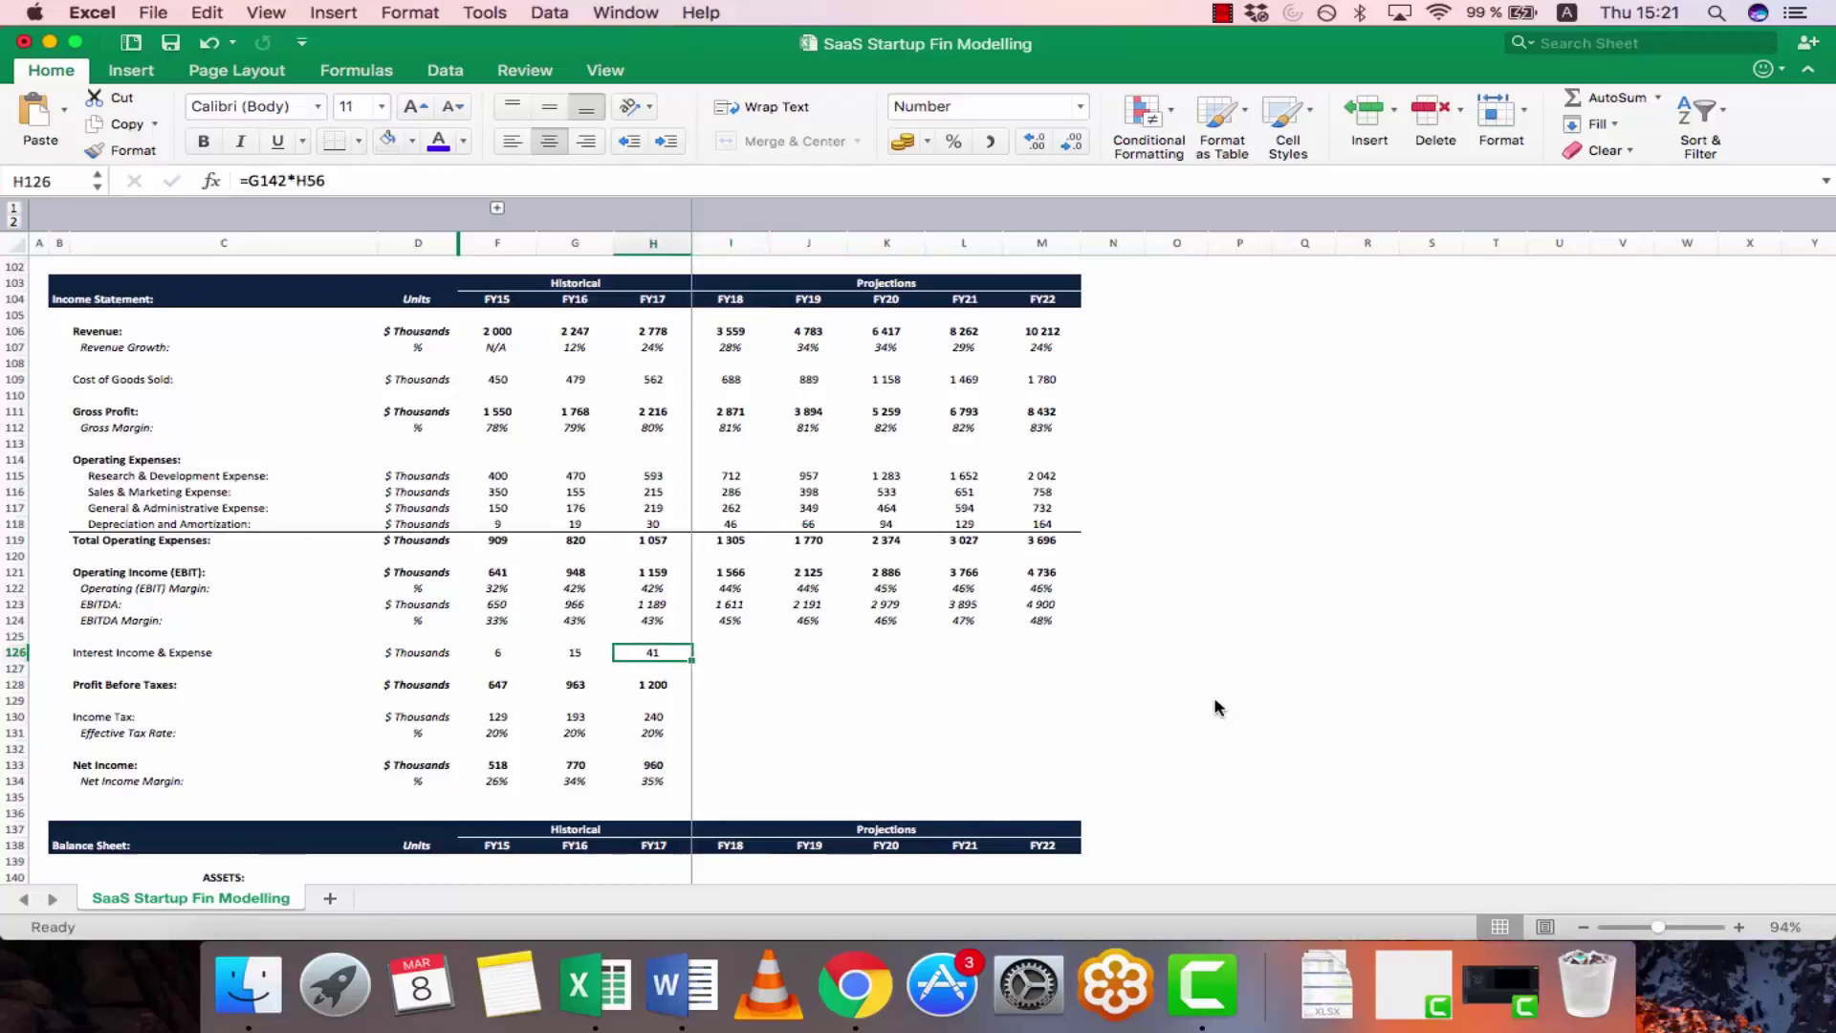
{"action": "key", "text": "super+c"}
{"action": "key", "text": "shift+Right"}
{"action": "key", "text": "shift+Right"}
{"action": "key", "text": "shift+Right"}
{"action": "key", "text": "shift+Right"}
{"action": "key", "text": "shift+Right"}
{"action": "key", "text": "Return"}
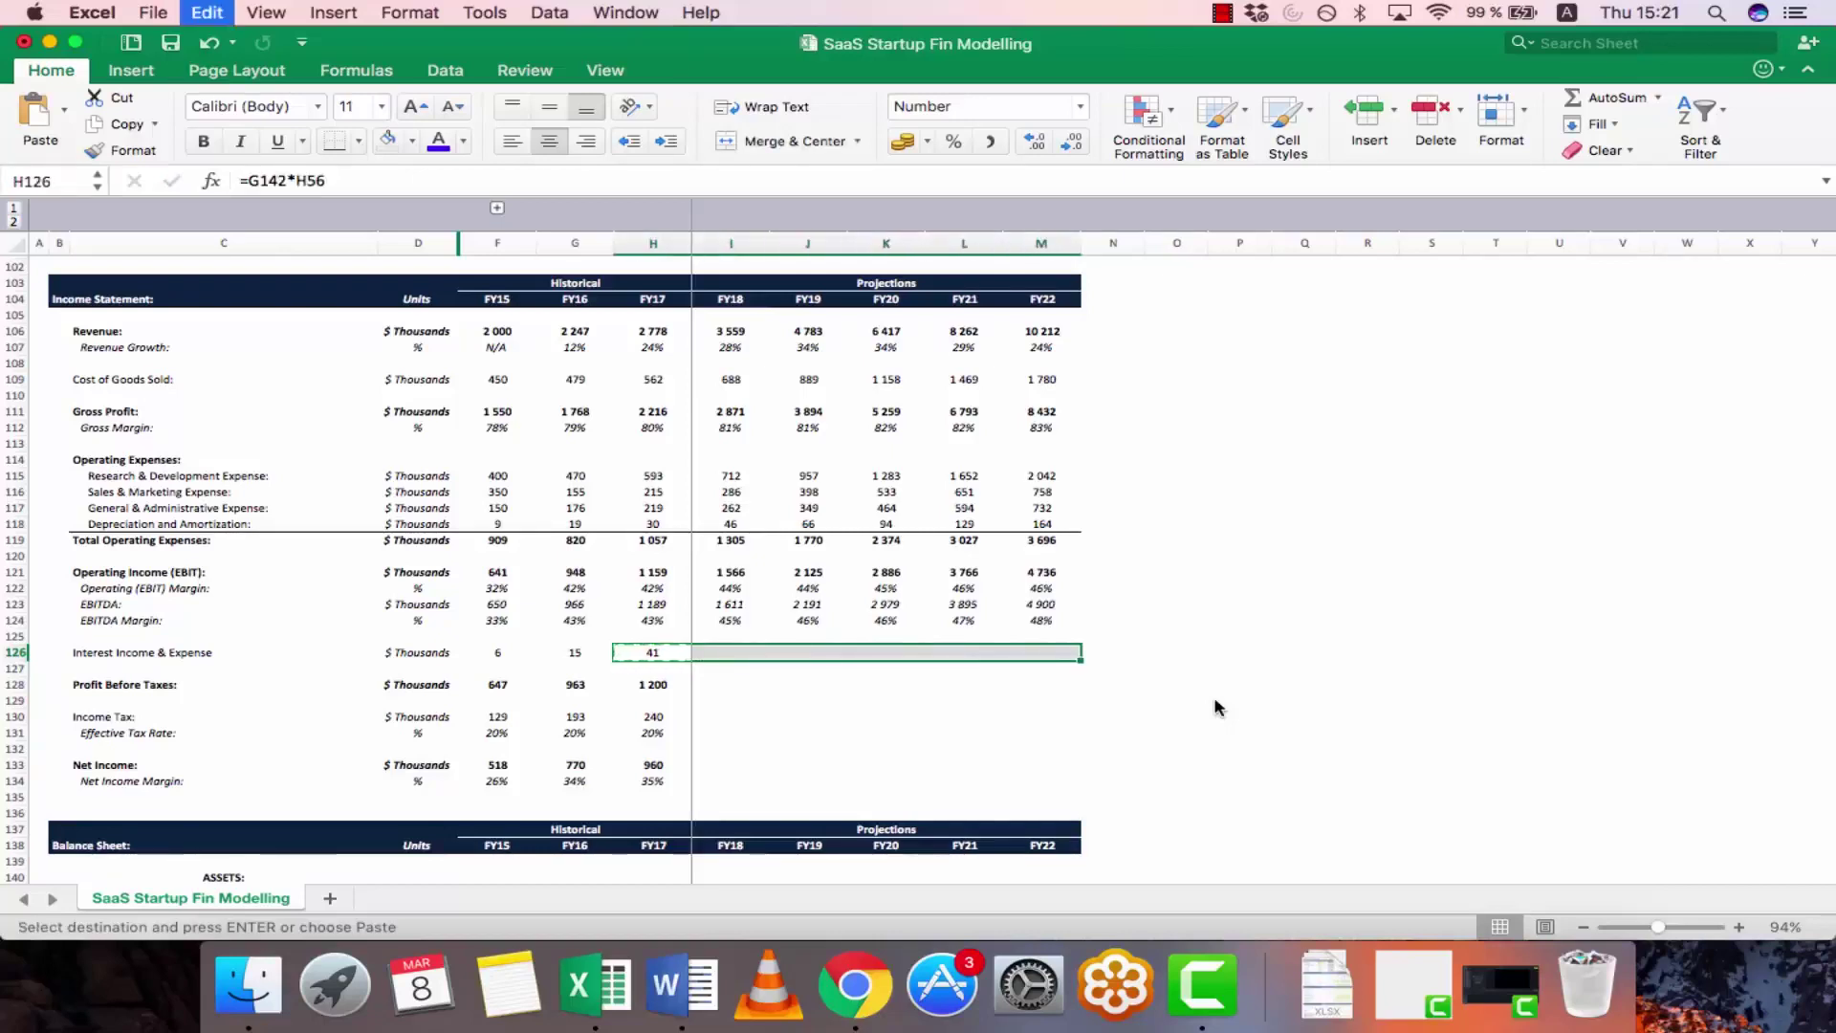
- Inspect the copied Interest Income & Expense formulas in the FY18 to FY22 projection columns (I126:M126)
{"action": "key", "text": "Tab"}
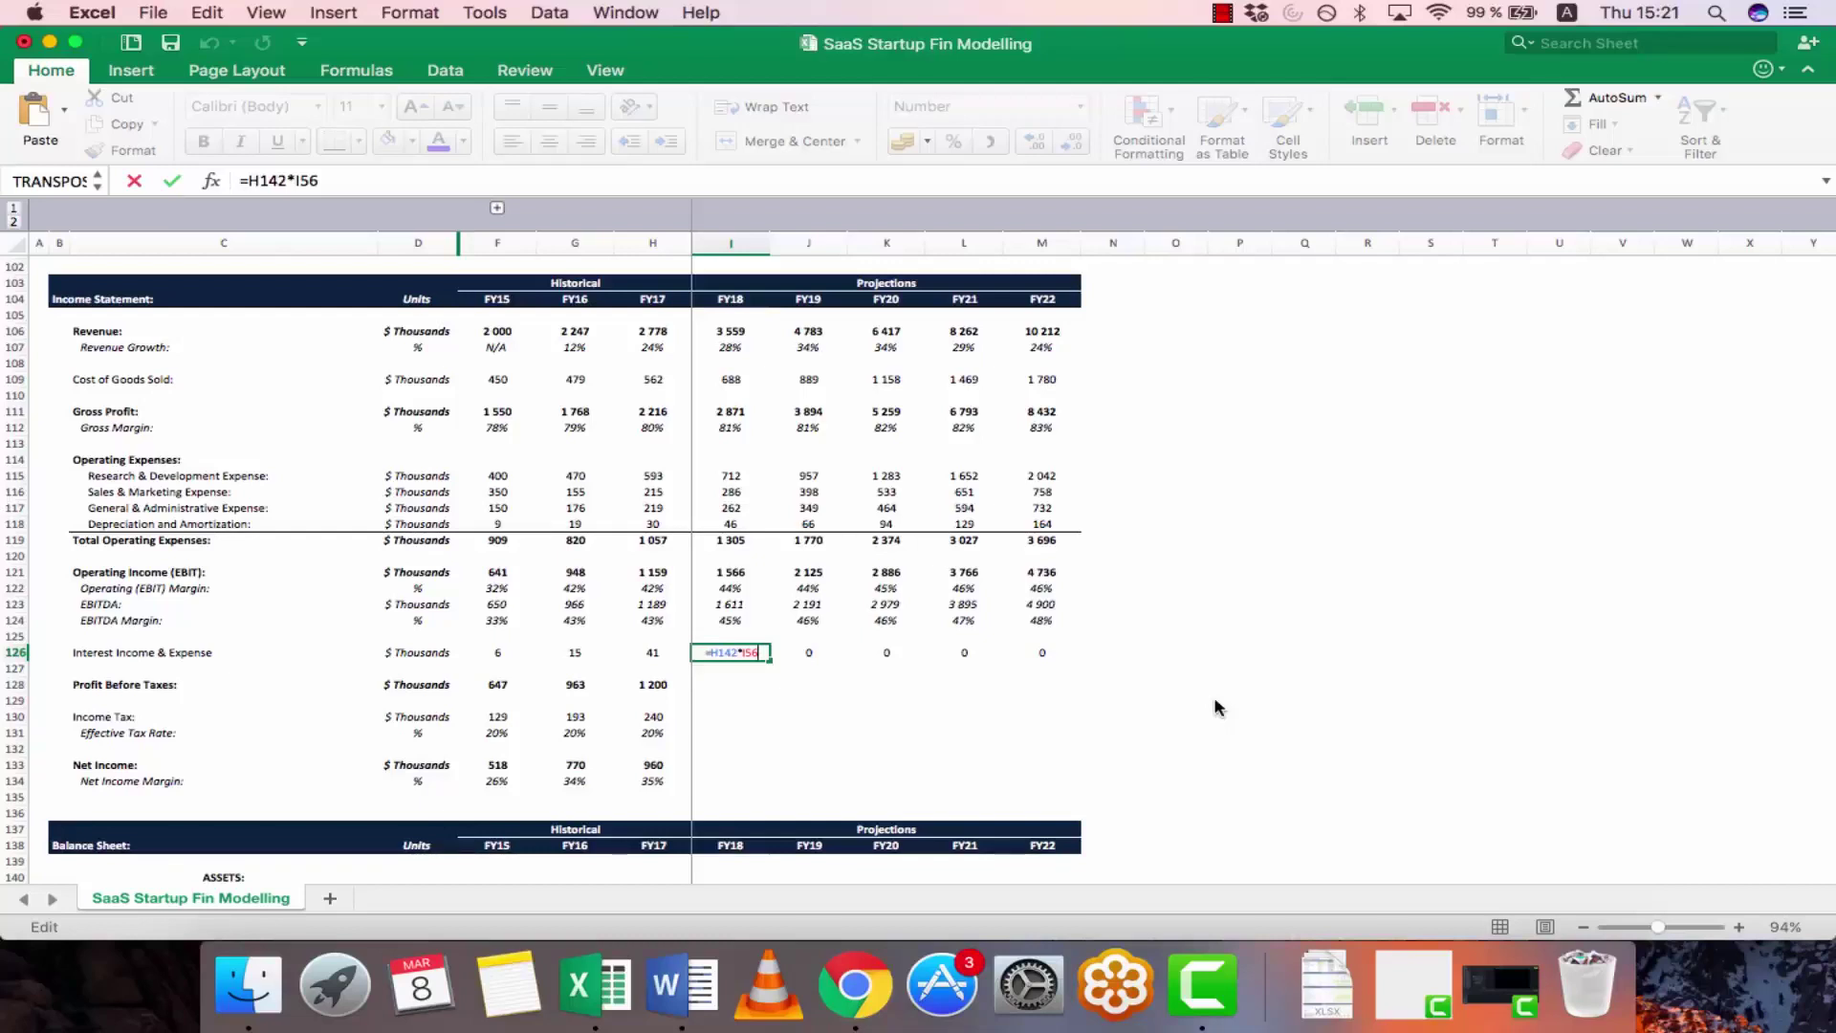
{"action": "key", "text": "F2"}
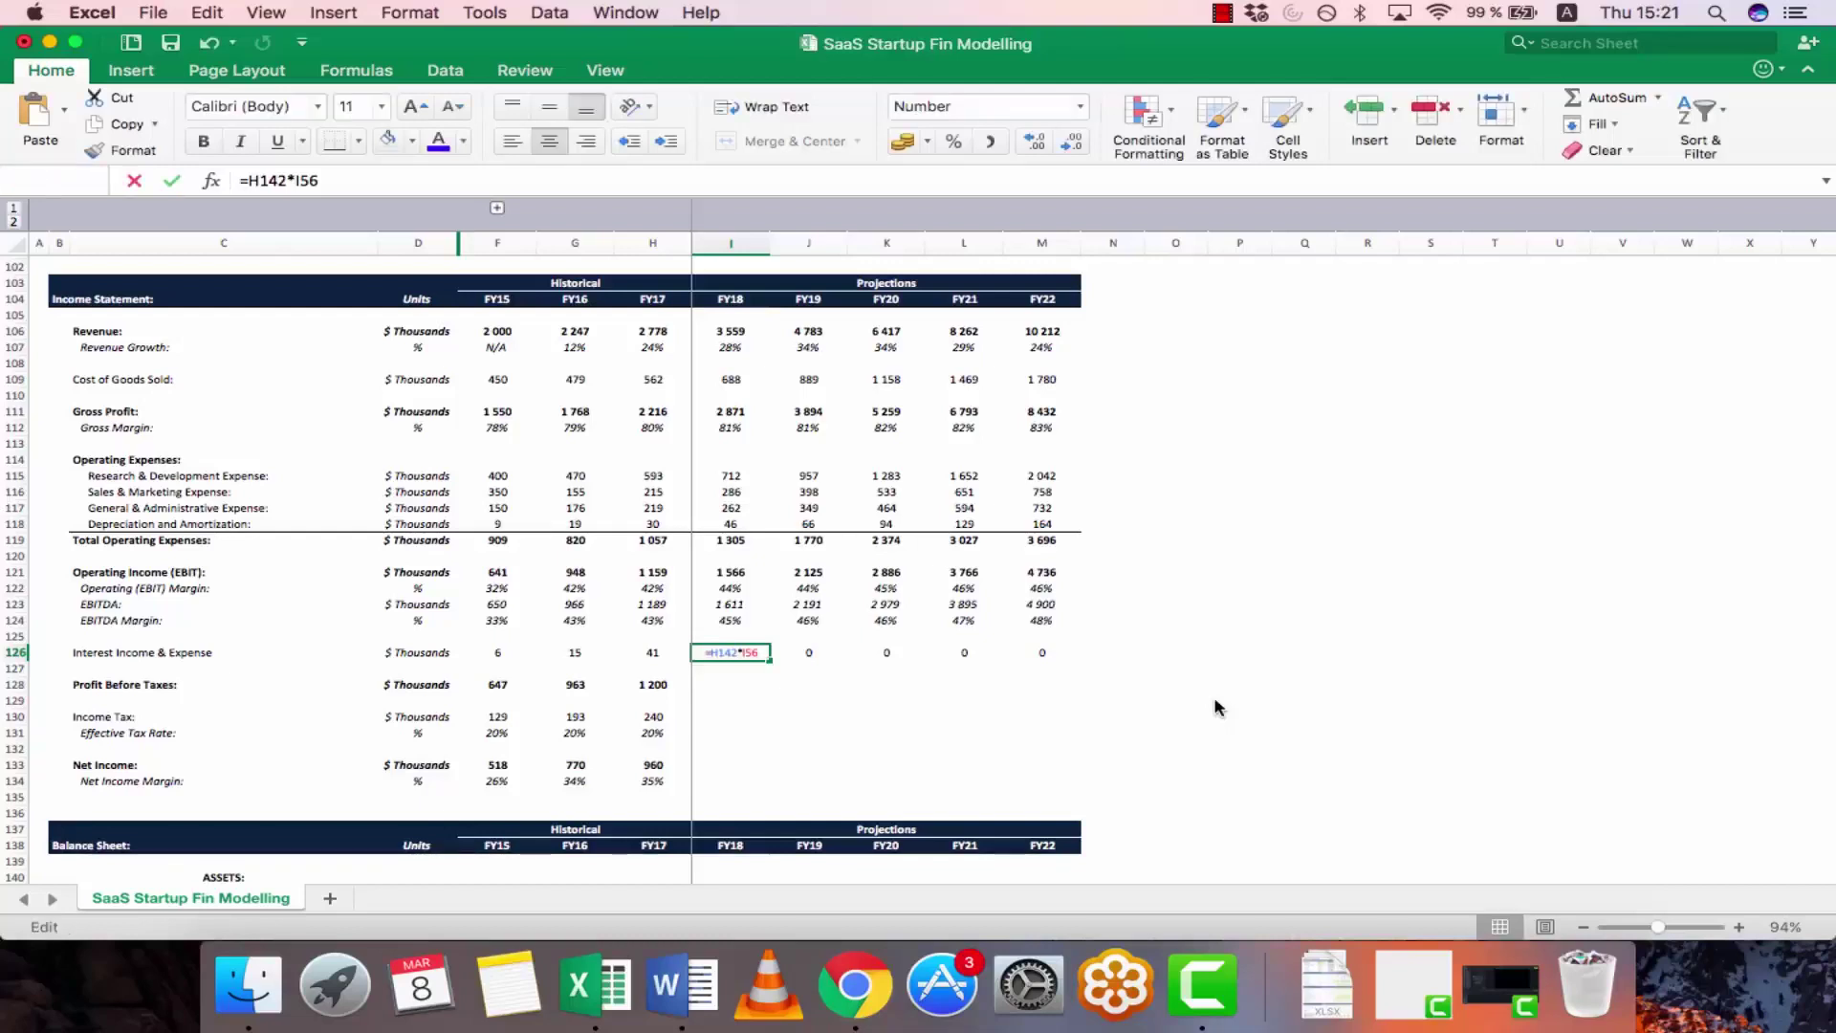
{"action": "key", "text": "Tab"}
{"action": "key", "text": "F2"}
{"action": "key", "text": "Tab"}
{"action": "key", "text": "F2"}
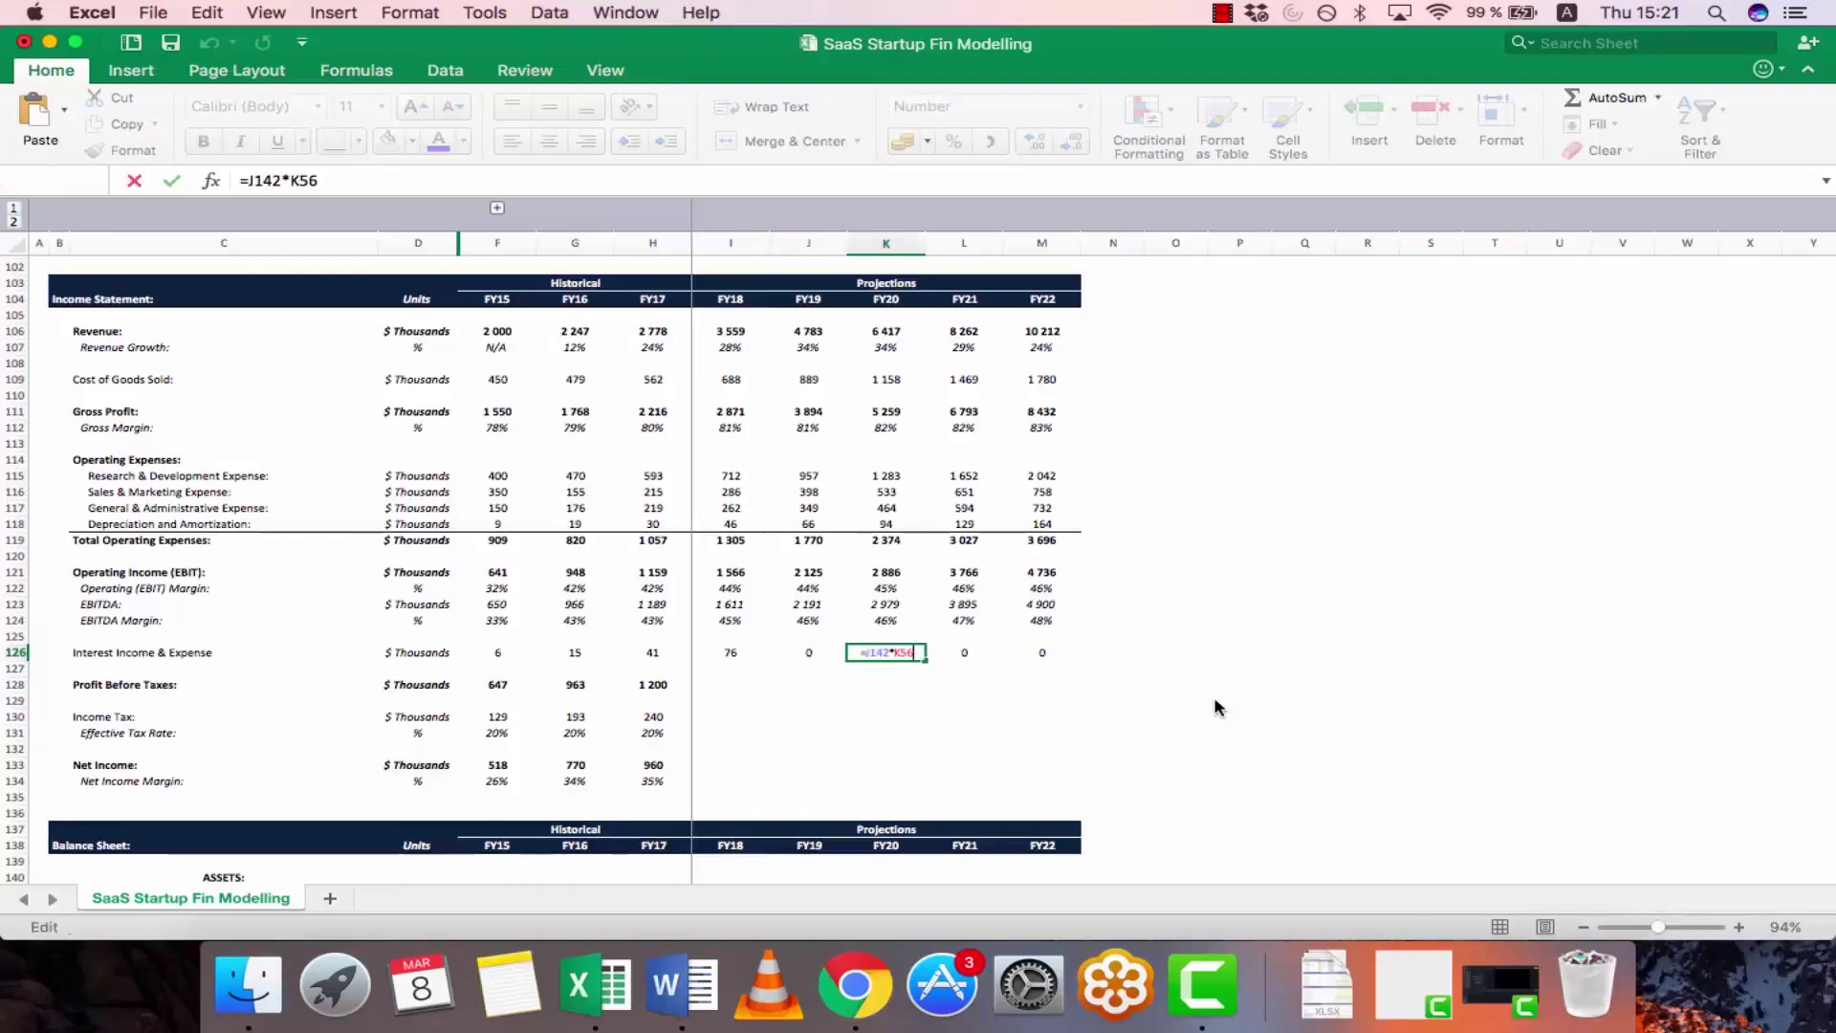
{"action": "key", "text": "Tab"}
{"action": "key", "text": "F2"}
{"action": "key", "text": "Tab"}
{"action": "key", "text": "F2"}
{"action": "key", "text": "shift+Tab"}
{"action": "key", "text": "shift+Tab"}
{"action": "key", "text": "shift+Tab"}
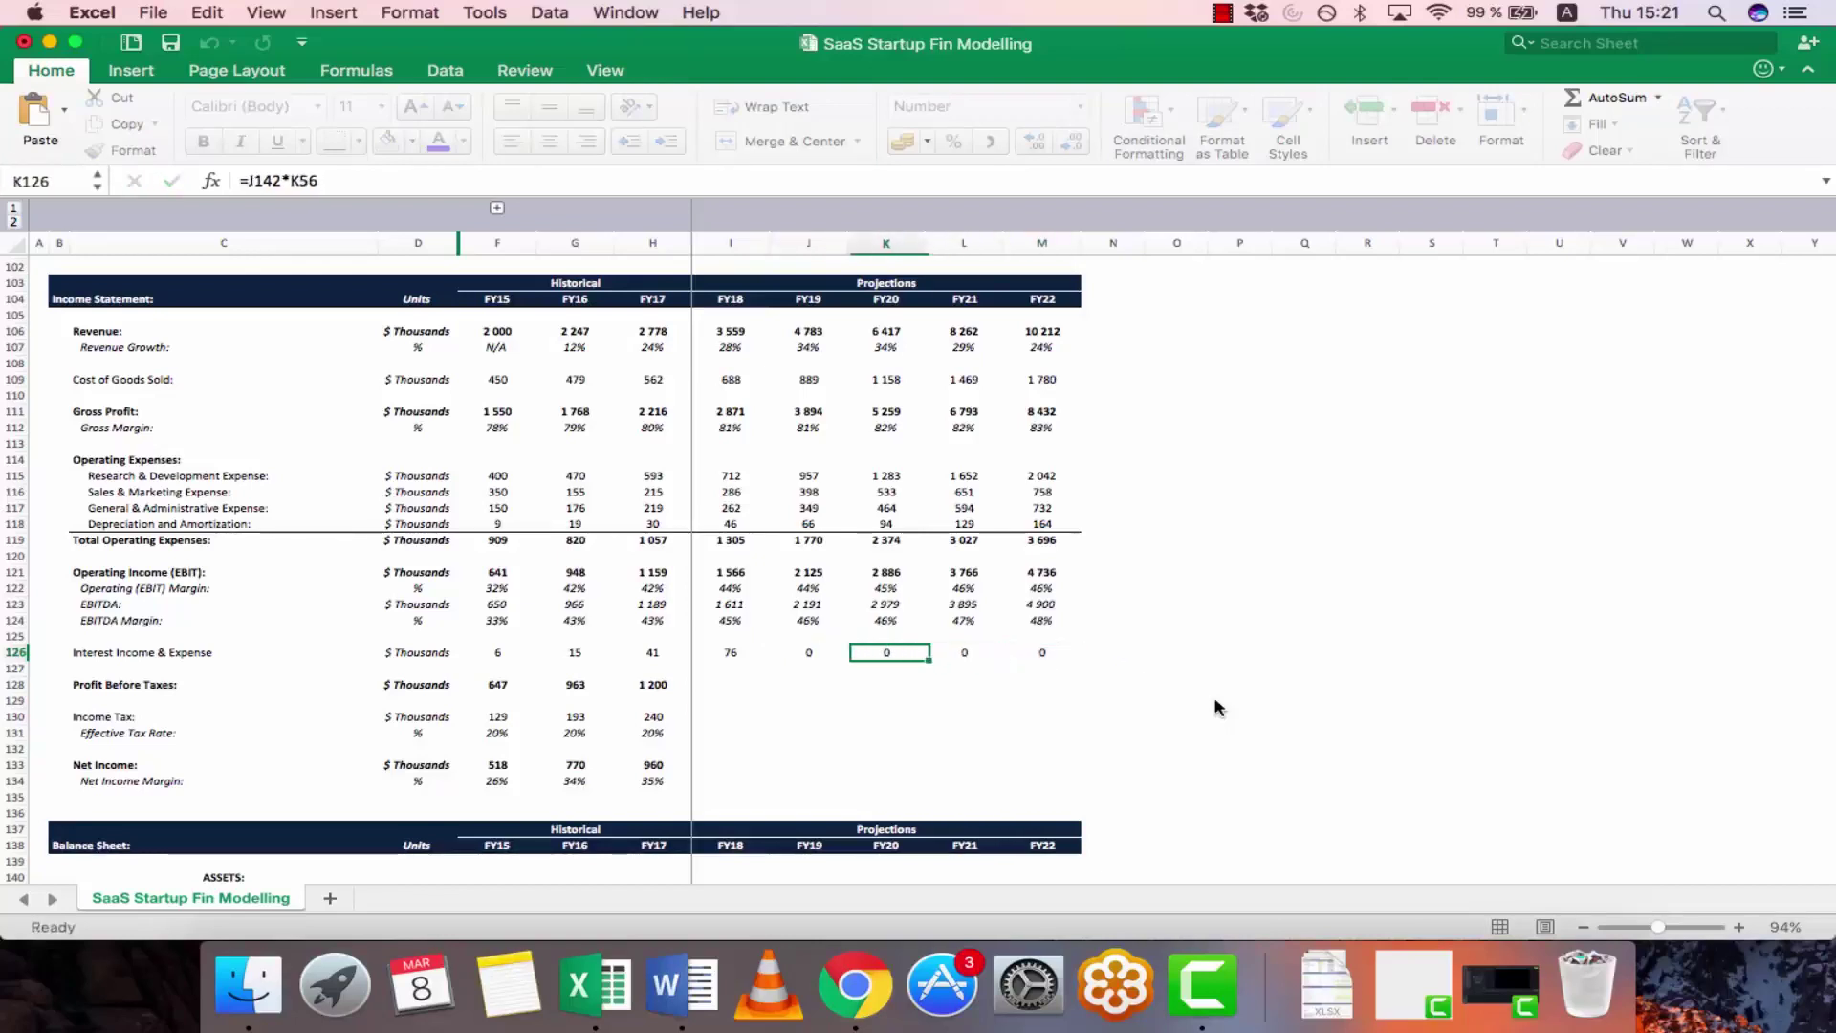
{"action": "key", "text": "F2"}
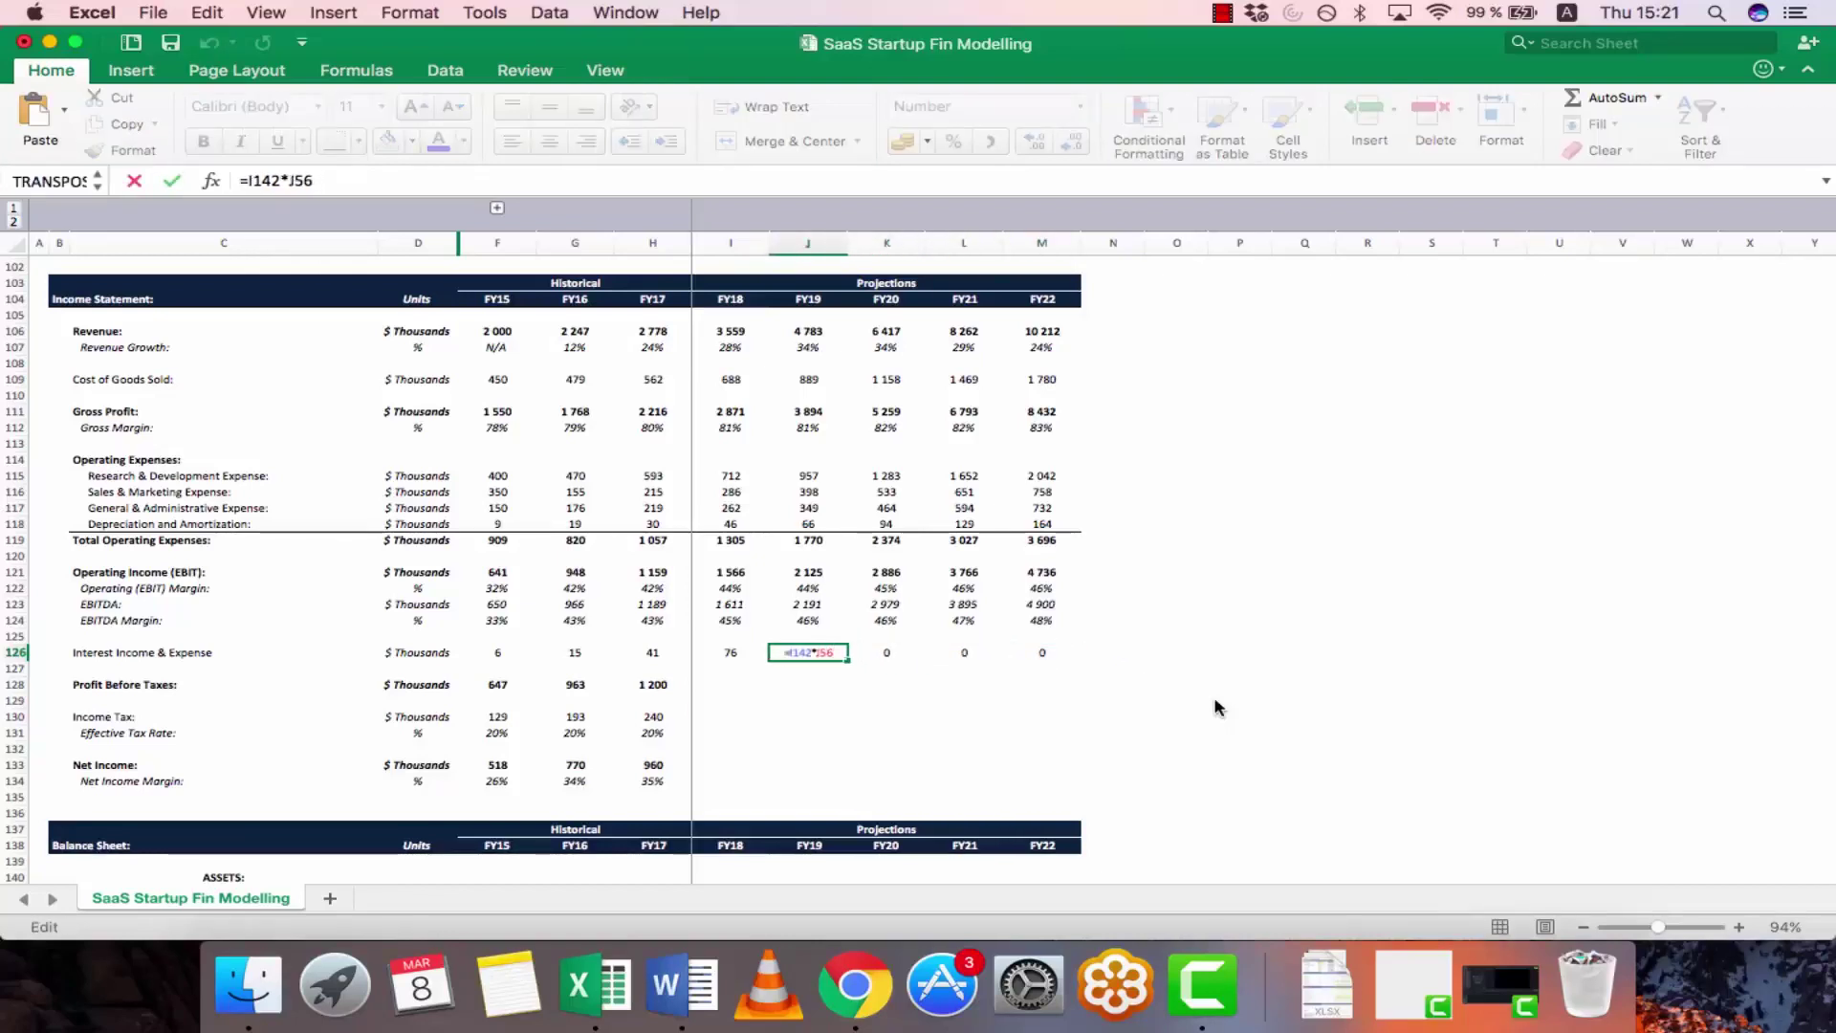
{"action": "key", "text": "Escape"}
{"action": "key", "text": "F2"}
{"action": "key", "text": "Escape"}
{"action": "key", "text": "Tab"}
{"action": "key", "text": "F2"}
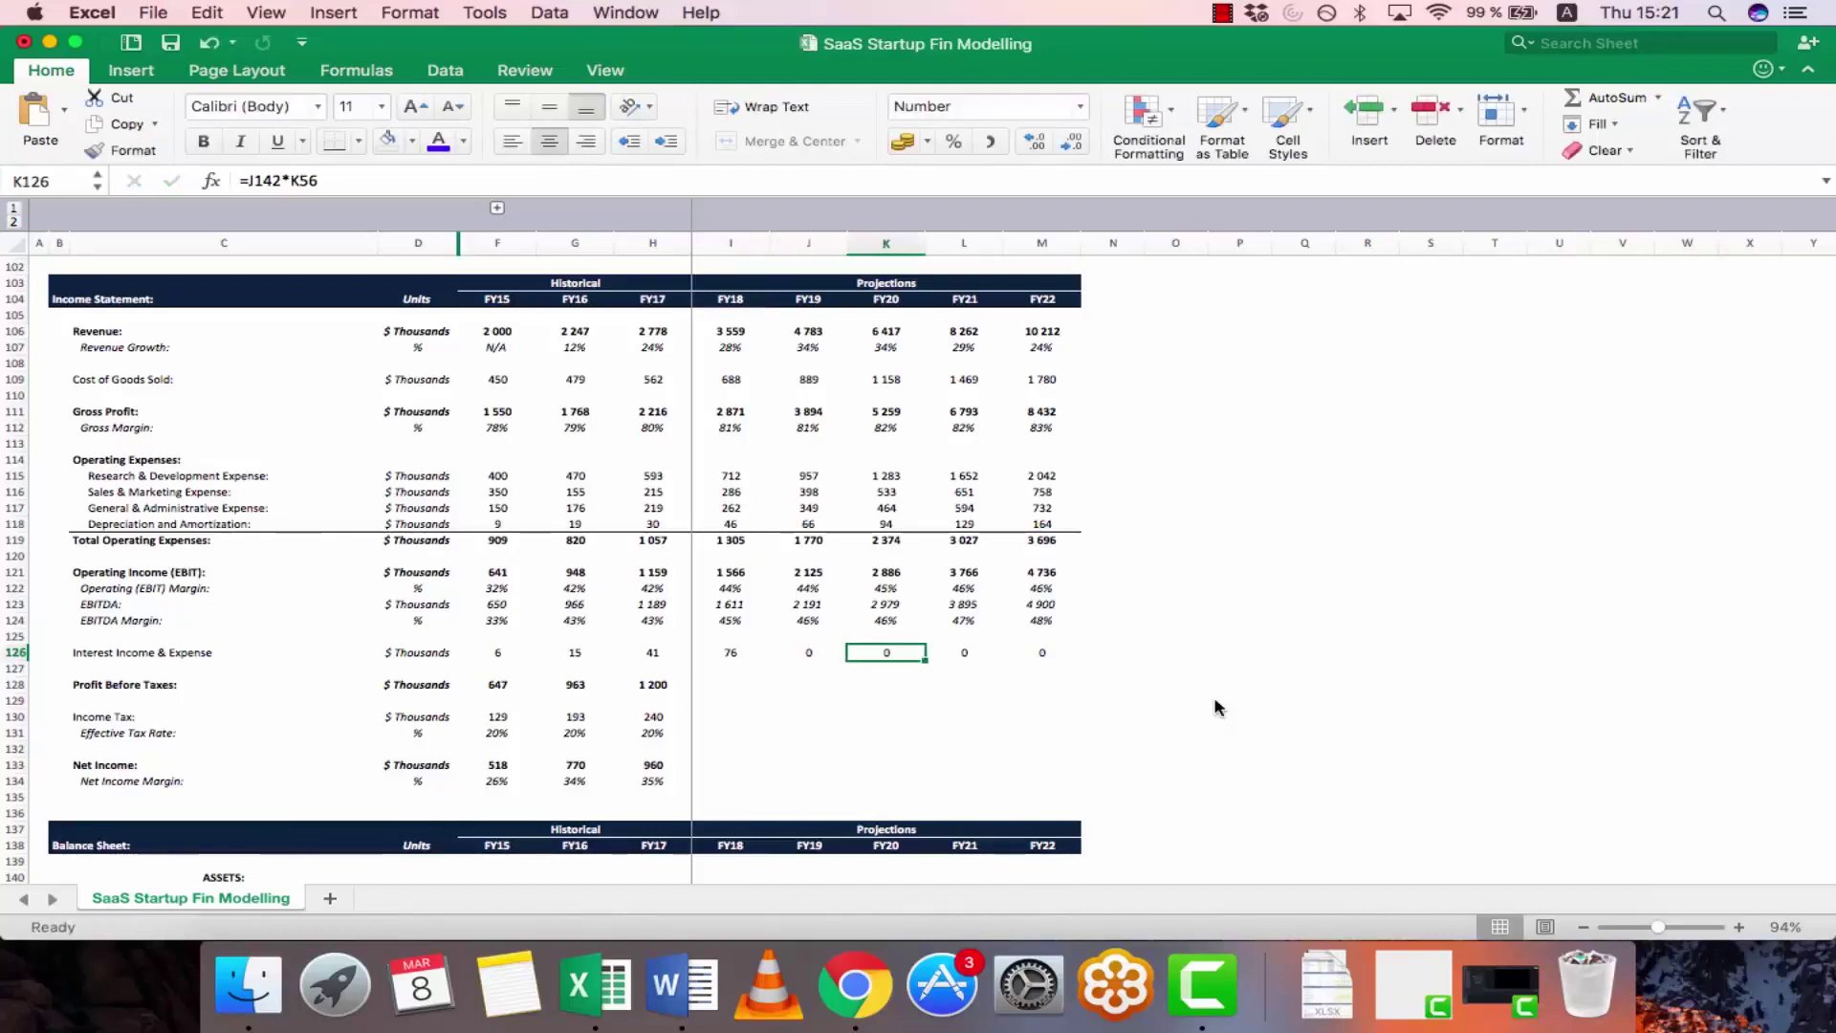
{"action": "key", "text": "Right"}
{"action": "key", "text": "F2"}
{"action": "key", "text": "Tab"}
{"action": "key", "text": "F2"}
{"action": "key", "text": "Return"}
- Copy the FY17 Profit Before Taxes formula in H128 across the FY18 to FY22 projection columns (I128:M128)
{"action": "key", "text": "Down"}
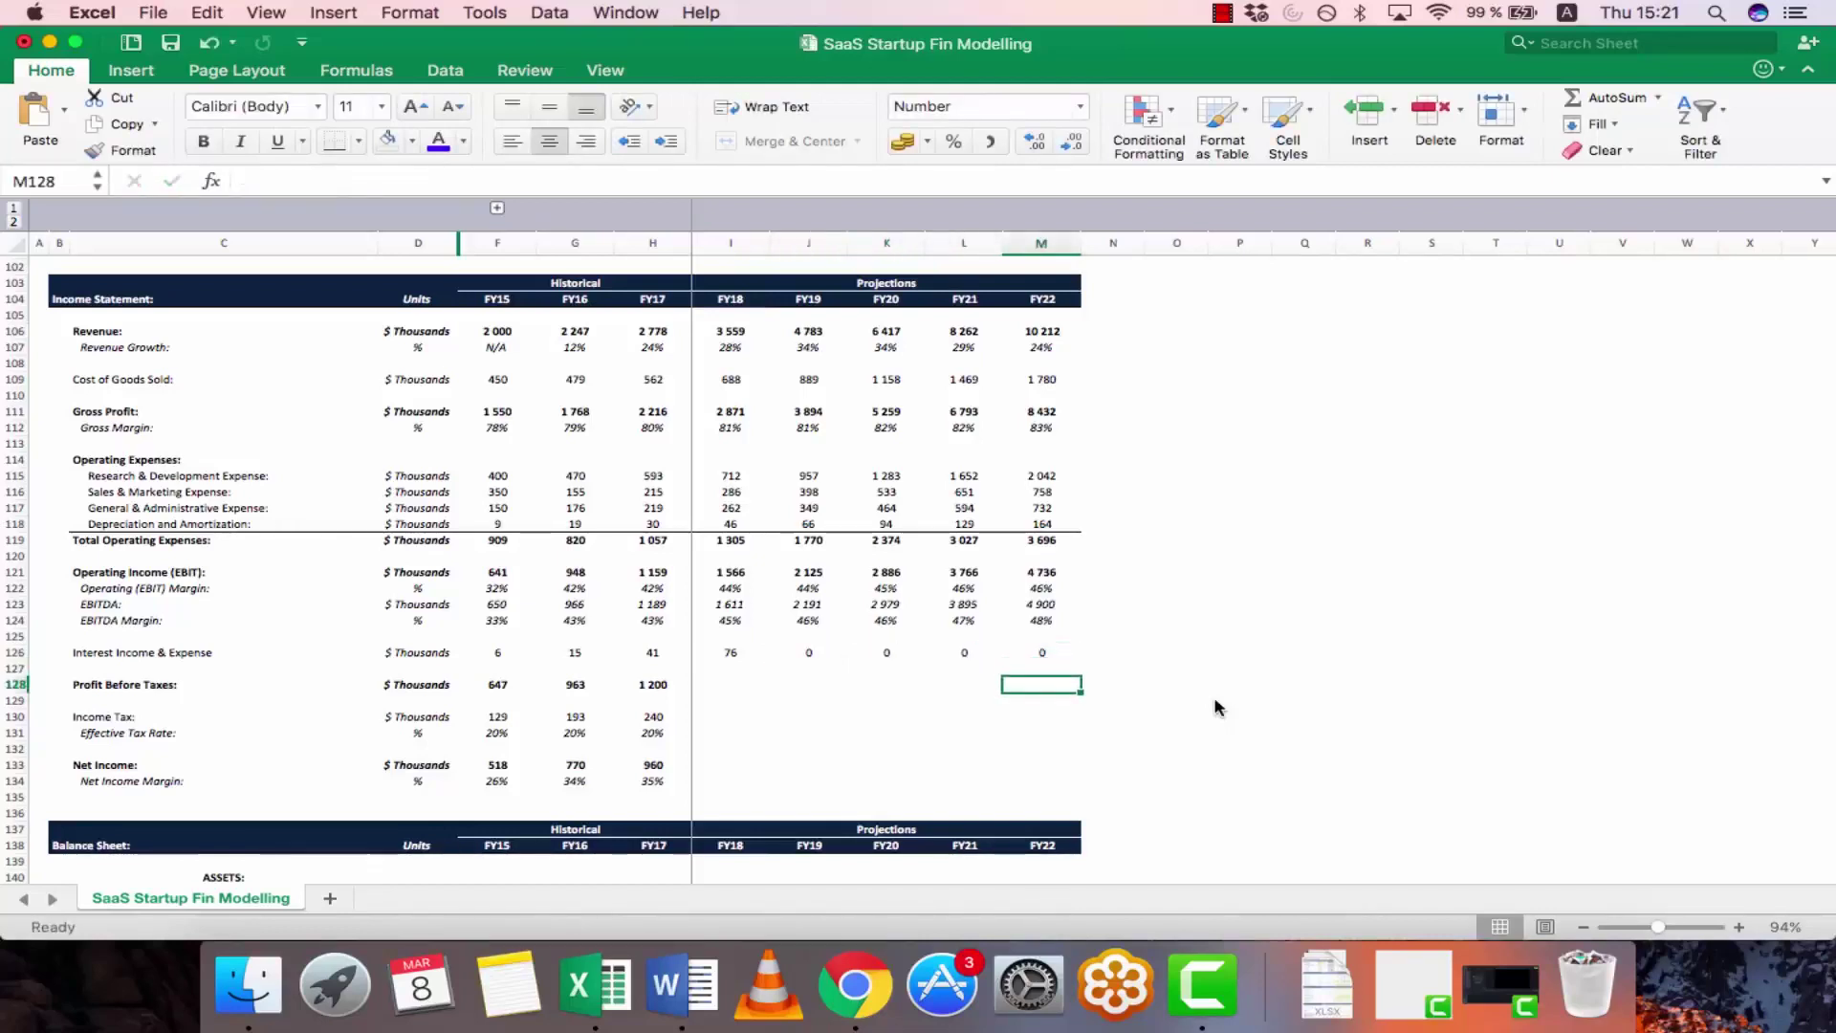
{"action": "key", "text": "Left"}
{"action": "key", "text": "Left"}
{"action": "key", "text": "Left"}
{"action": "key", "text": "Left"}
{"action": "key", "text": "Left"}
{"action": "key", "text": "super+c"}
{"action": "key", "text": "shift+Right"}
{"action": "key", "text": "shift+Right"}
{"action": "key", "text": "shift+Right"}
{"action": "key", "text": "shift+Right"}
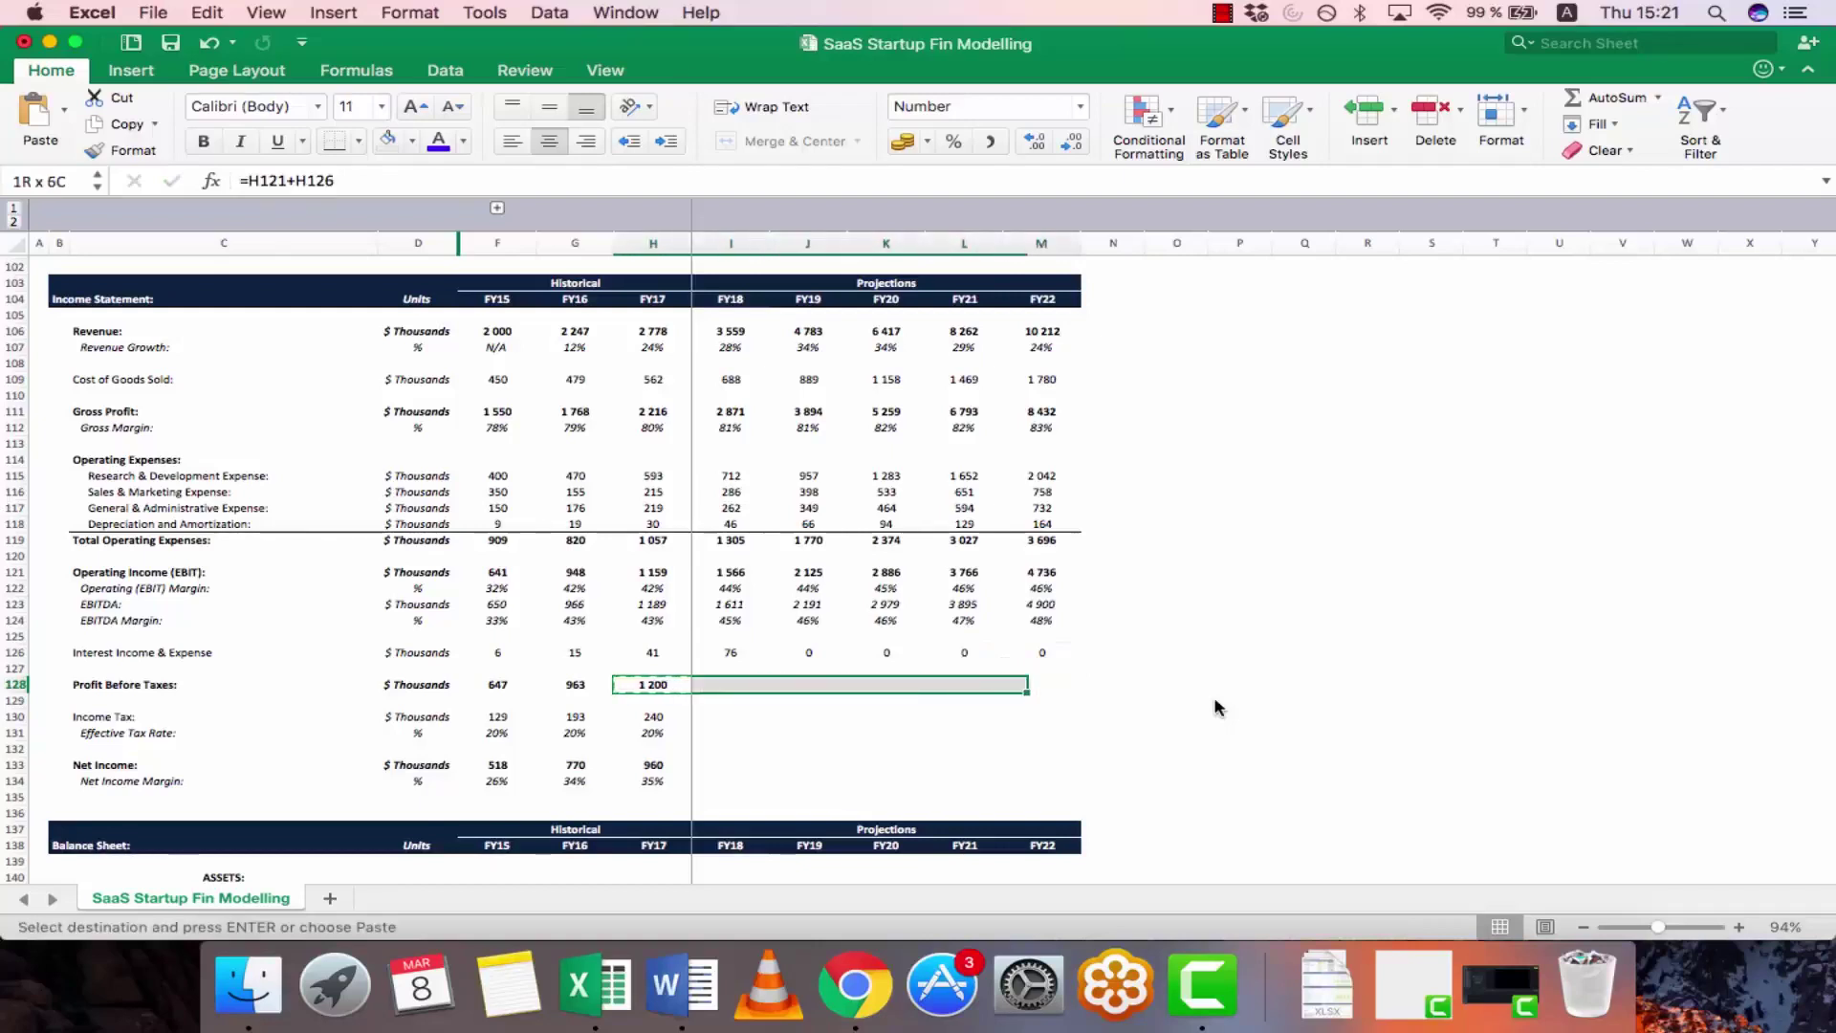
{"action": "key", "text": "Return"}
- Inspect the FY17 Income Tax and Effective Tax Rate formulas in H130 and H131
{"action": "key", "text": "Down"}
{"action": "key", "text": "Down"}
{"action": "key", "text": "F2"}
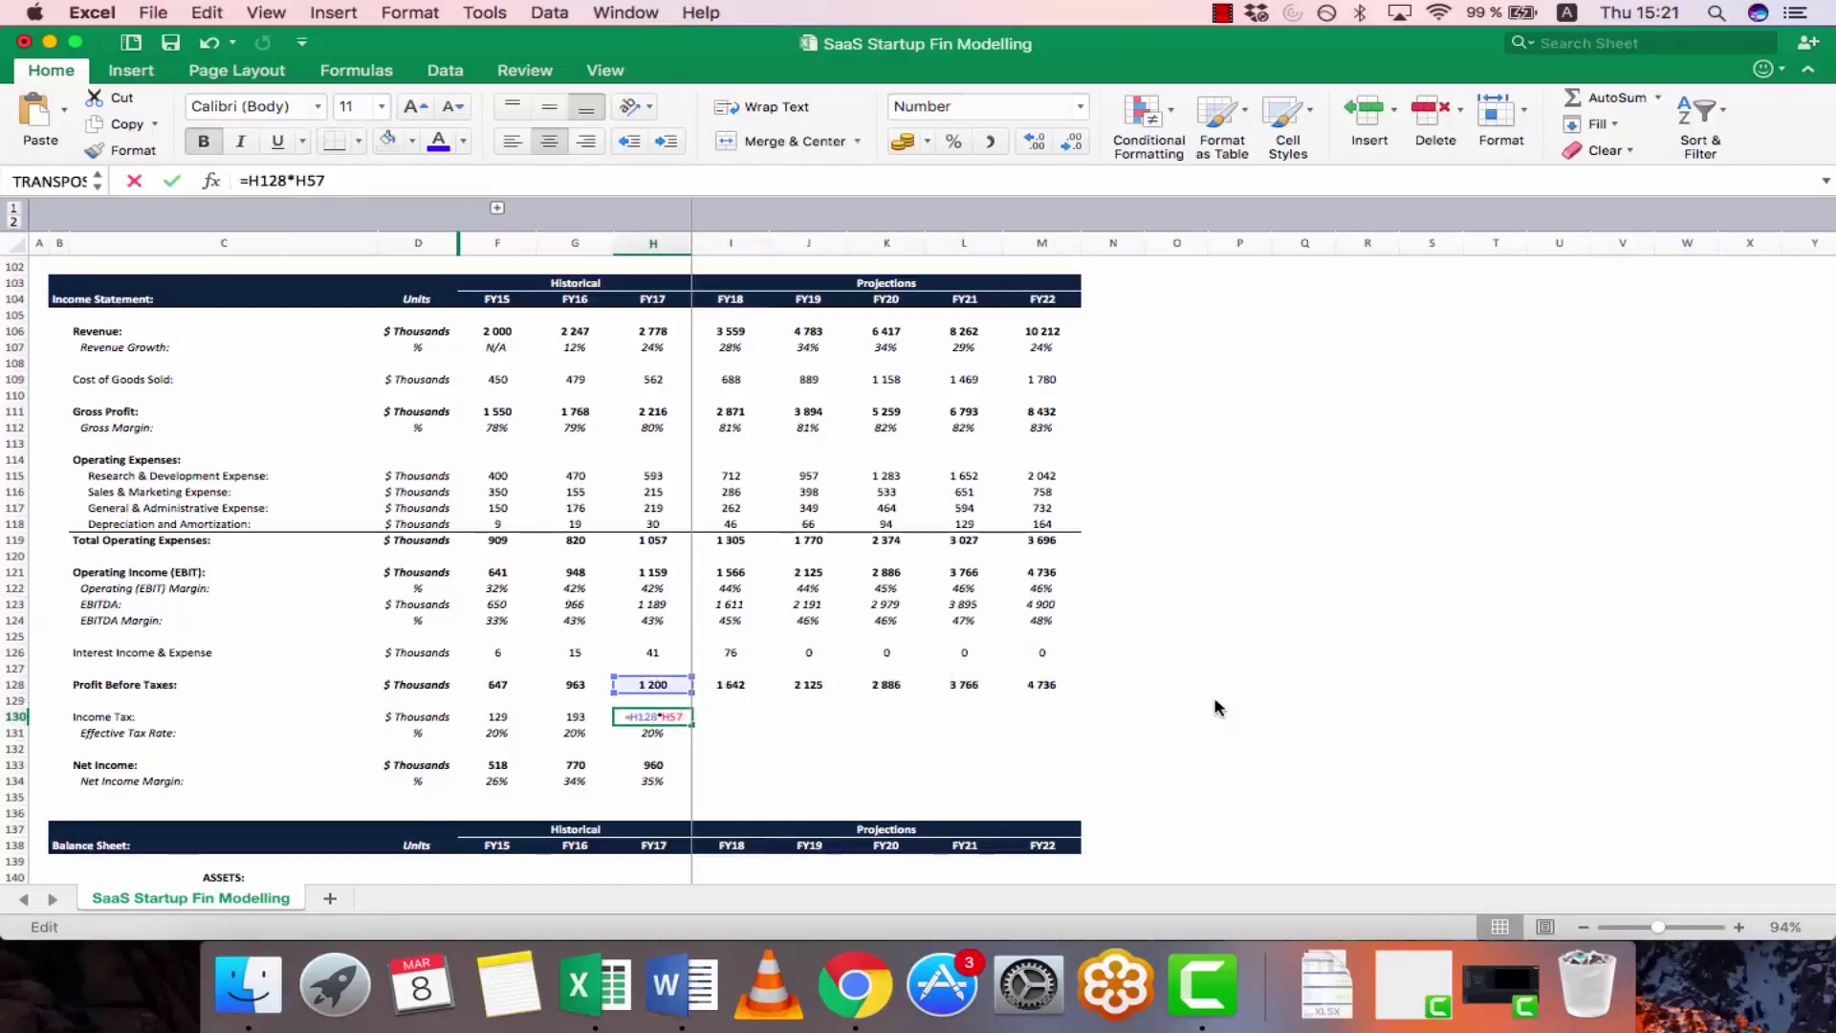
{"action": "key", "text": "Escape"}
{"action": "key", "text": "Escape"}
{"action": "key", "text": "Down"}
{"action": "key", "text": "F2"}
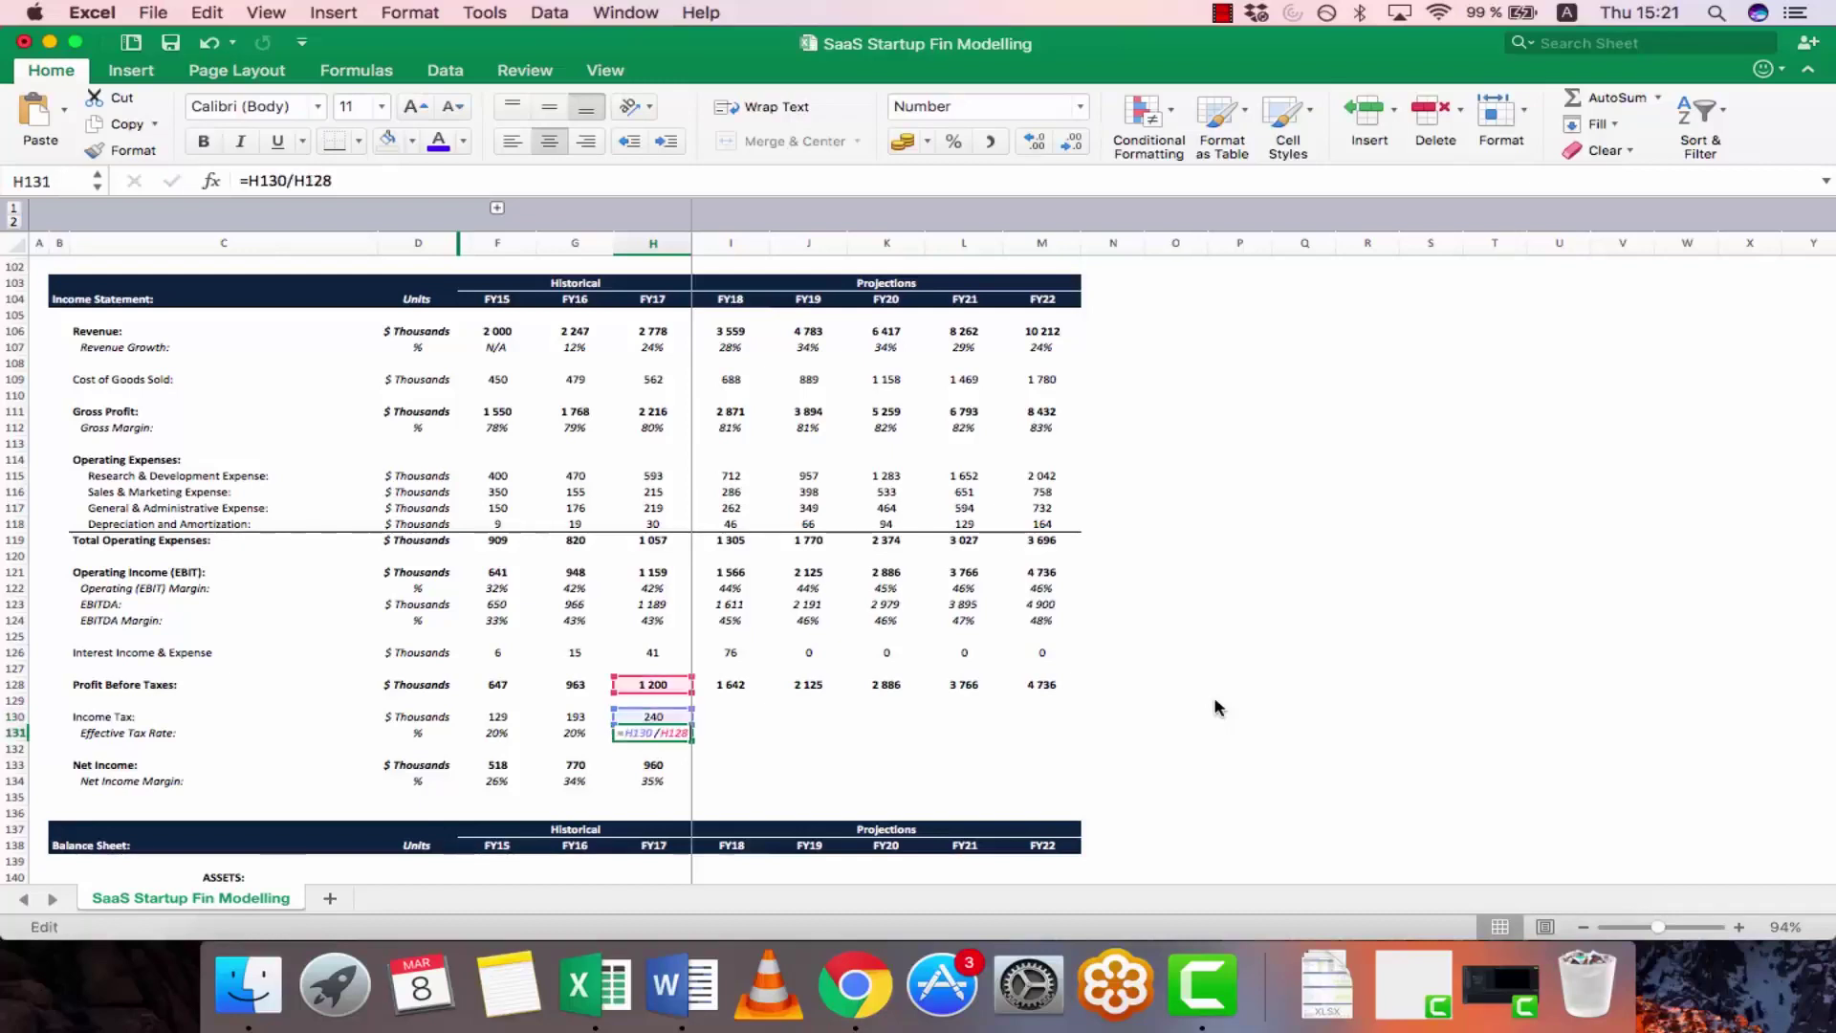
{"action": "key", "text": "Escape"}
{"action": "key", "text": "Down"}
{"action": "key", "text": "Down"}
- Copy the FY17 Income Tax, Effective Tax Rate, Net Income and Net Income Margin formulas in H130:H134 across the FY18 to FY22 columns (I130:M134)
{"action": "key", "text": "Up"}
{"action": "key", "text": "Up"}
{"action": "key", "text": "Up"}
{"action": "key", "text": "shift+Down"}
{"action": "key", "text": "shift+Down"}
{"action": "key", "text": "shift+Down"}
{"action": "key", "text": "shift+Down"}
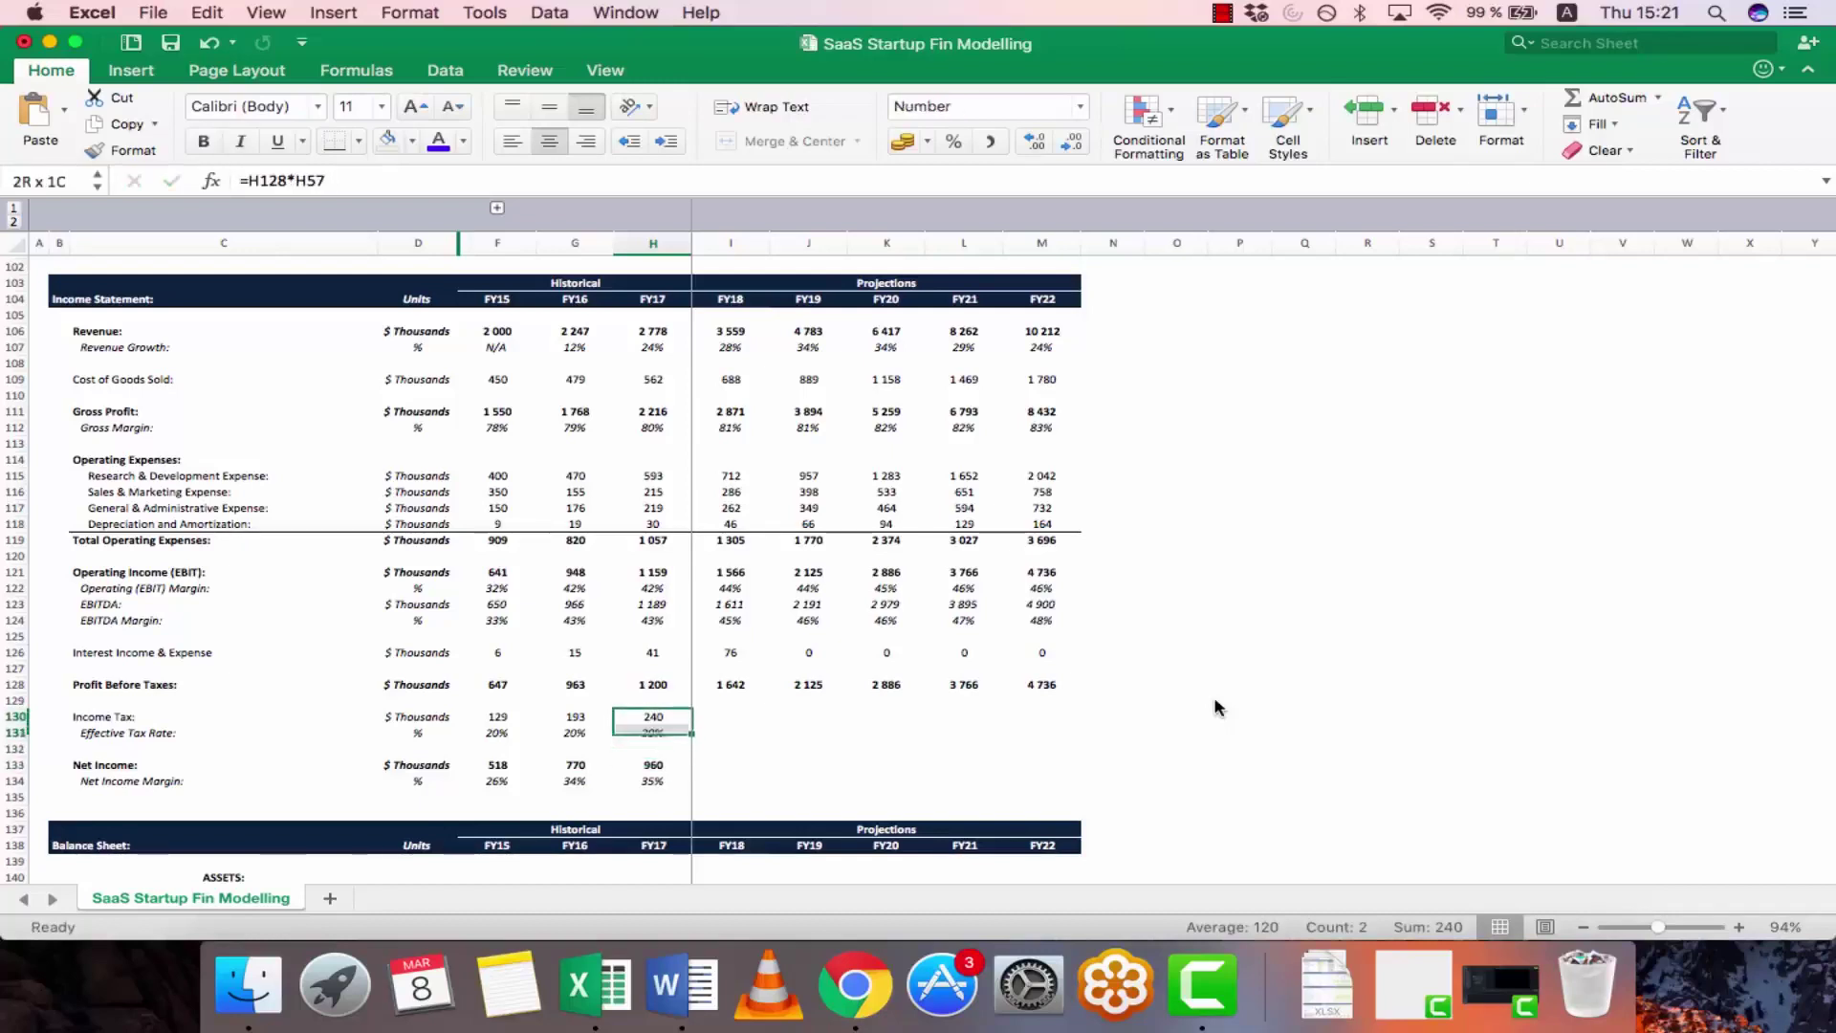
{"action": "key", "text": "super+c"}
{"action": "key", "text": "shift+Right"}
{"action": "key", "text": "shift+Right"}
{"action": "key", "text": "shift+Right"}
{"action": "key", "text": "shift+Right"}
{"action": "key", "text": "shift+Right"}
{"action": "key", "text": "shift+Right"}
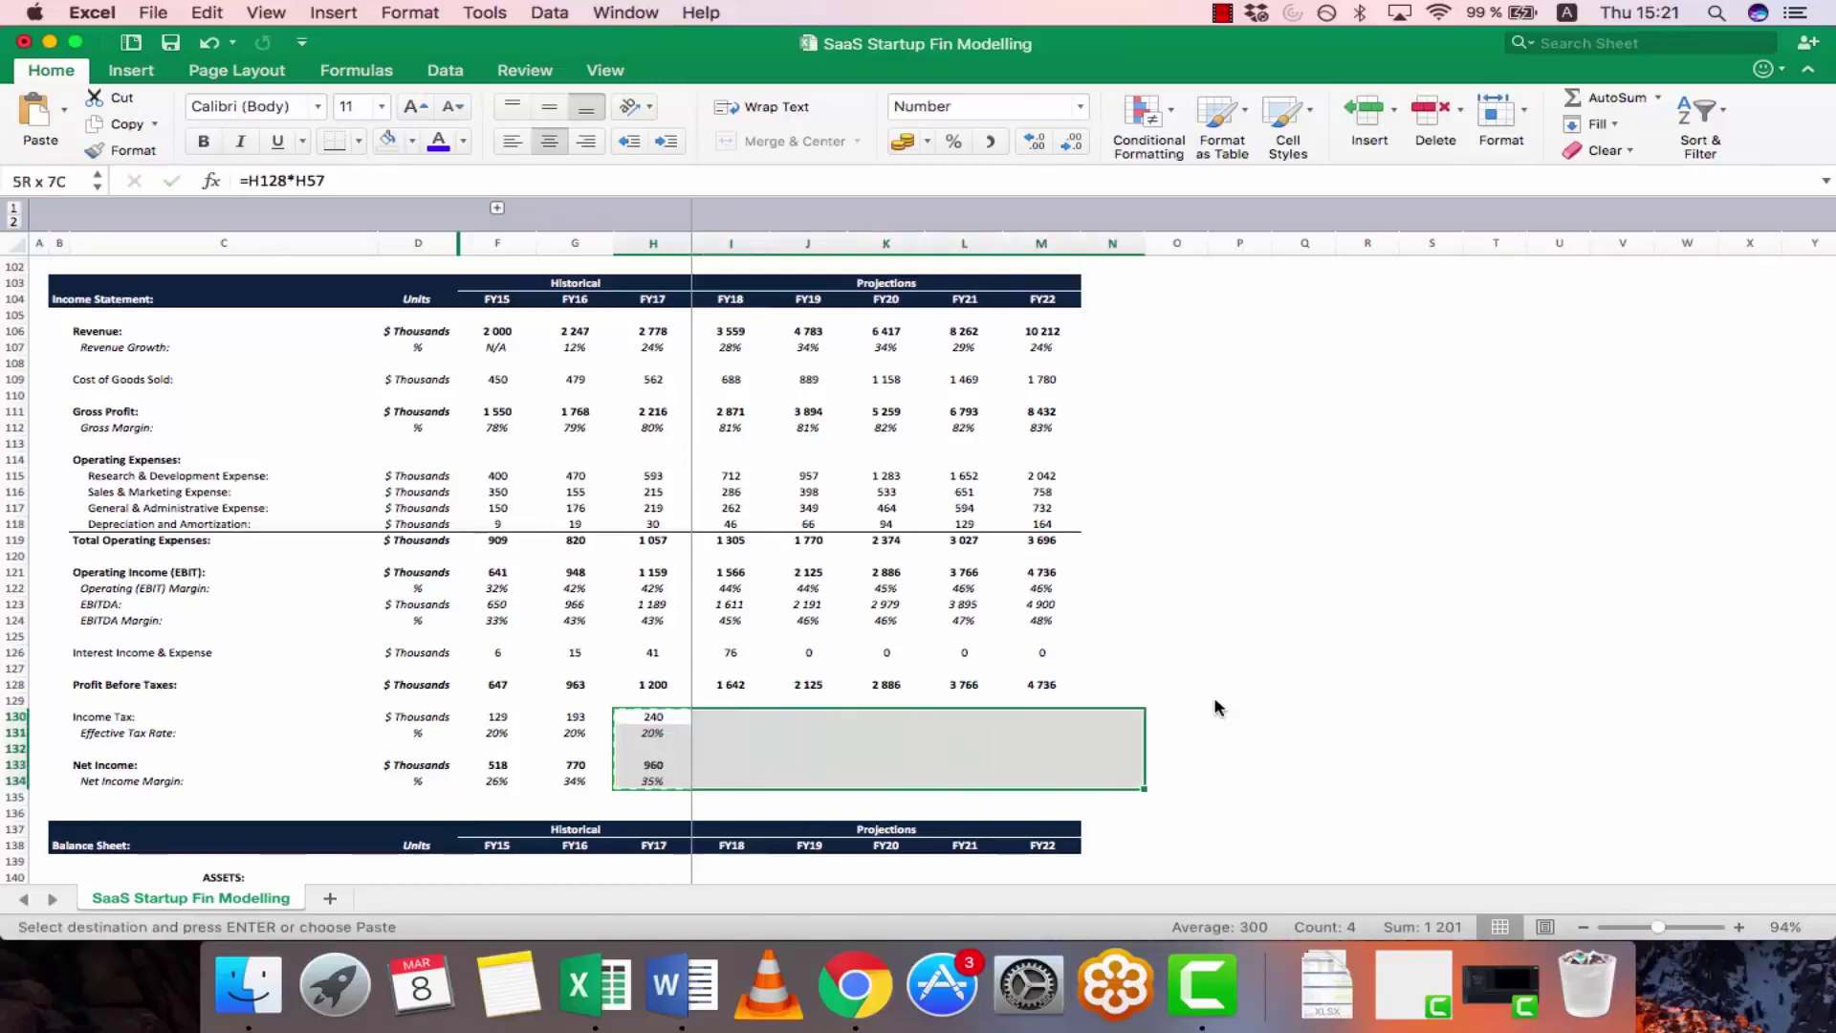
{"action": "key", "text": "shift+Left"}
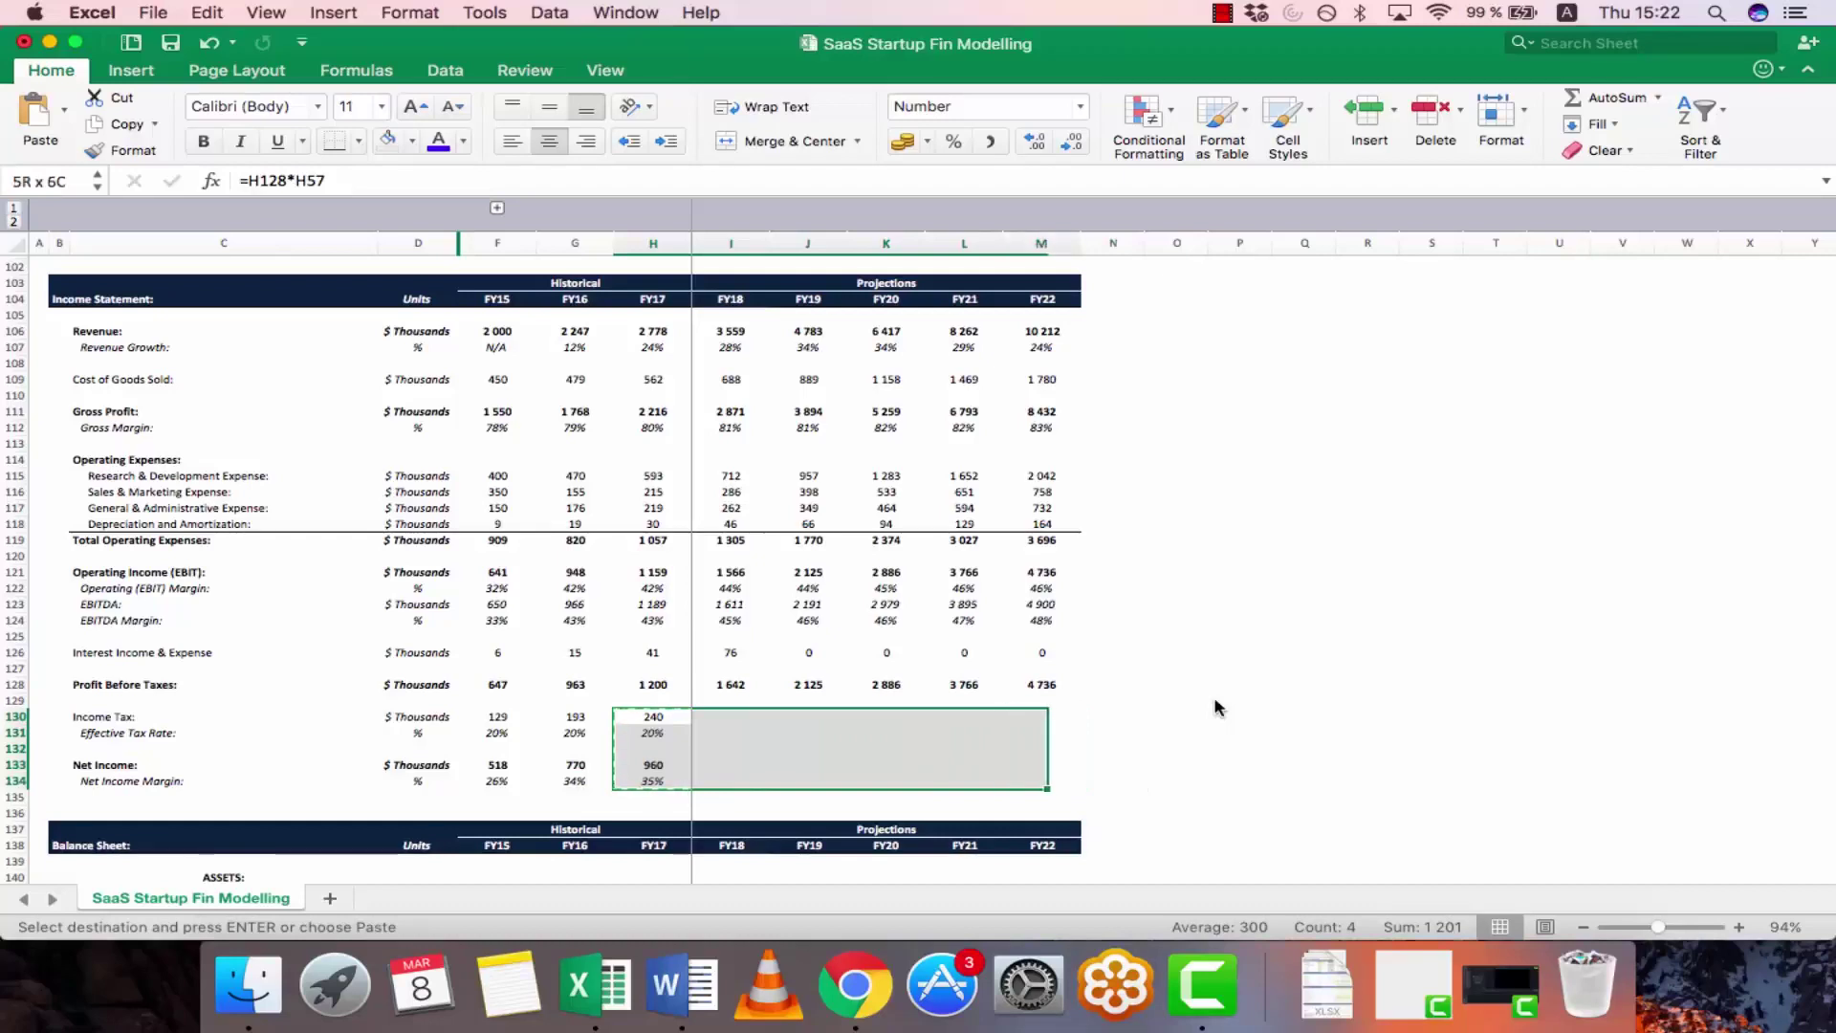
{"action": "key", "text": "super+v"}
- Inspect the copied tax and Net Income formulas in the FY18 to FY22 projection columns, along row 133
{"action": "key", "text": "Left"}
{"action": "key", "text": "Down"}
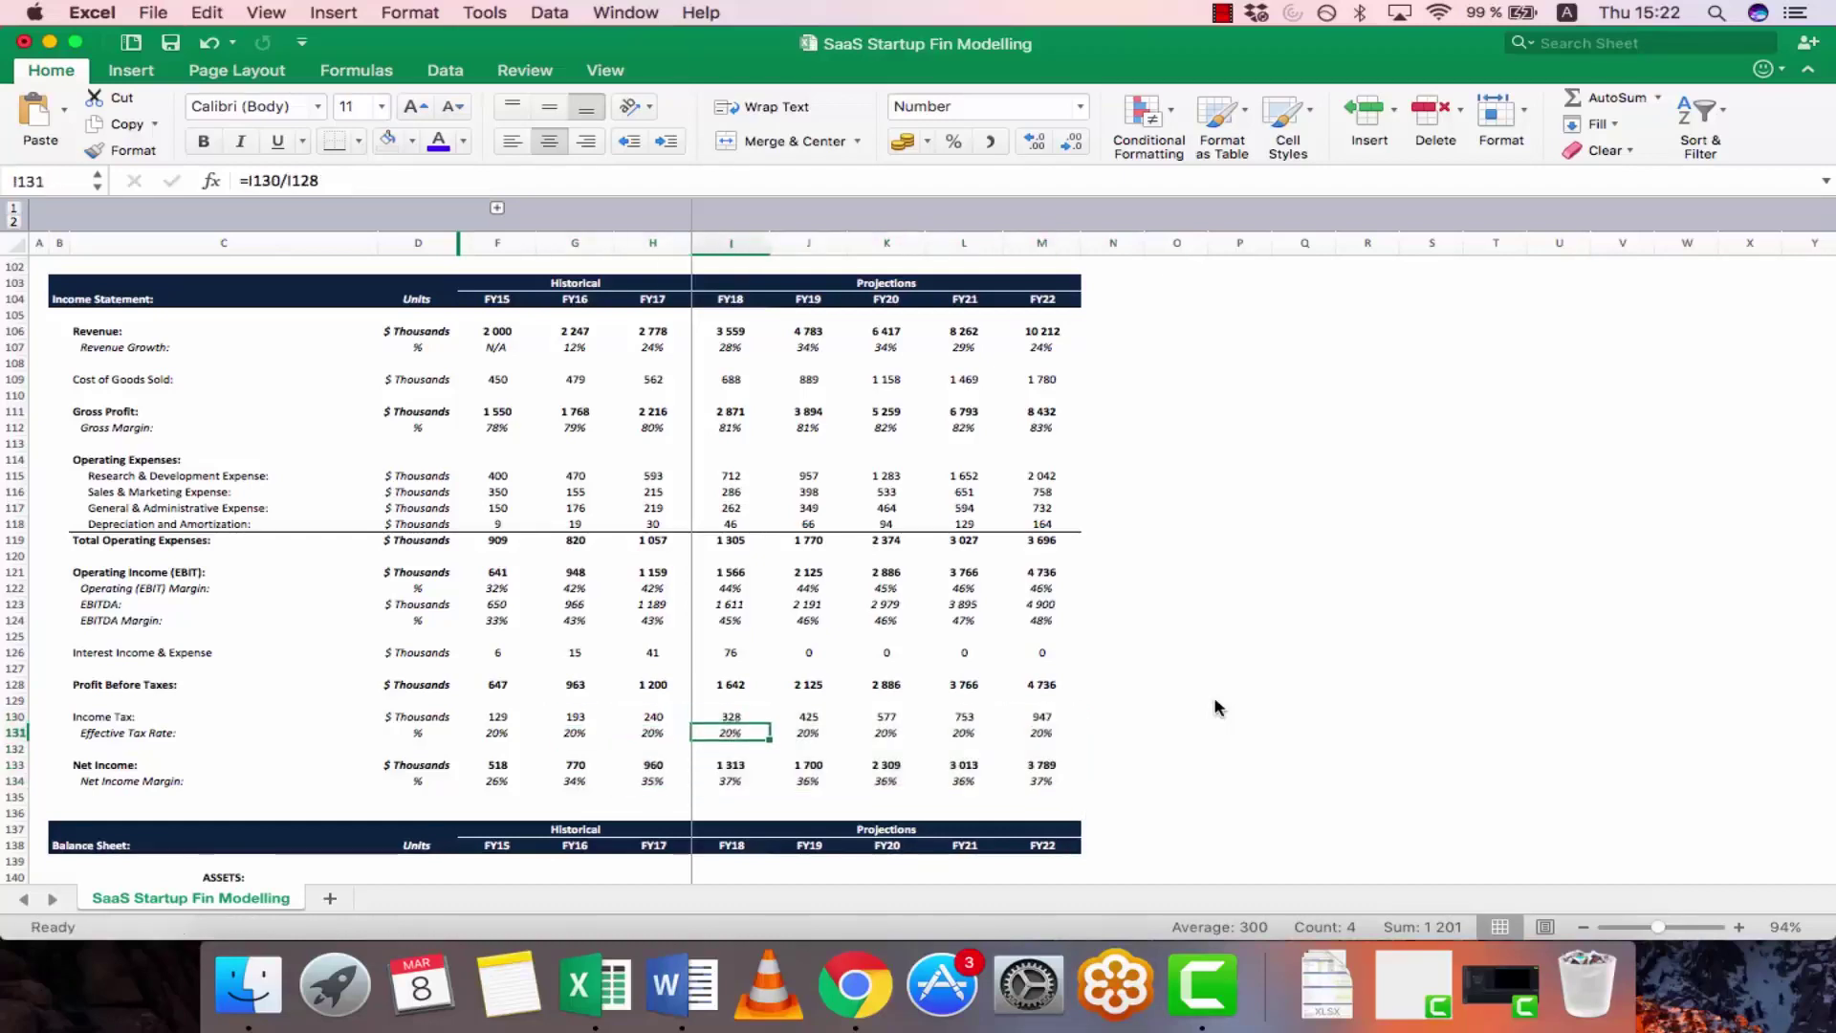
{"action": "key", "text": "Right"}
{"action": "key", "text": "Down"}
{"action": "key", "text": "Down"}
{"action": "key", "text": "F2"}
{"action": "key", "text": "Escape"}
{"action": "key", "text": "Right"}
{"action": "key", "text": "Right"}
{"action": "key", "text": "F2"}
{"action": "key", "text": "Escape"}
{"action": "key", "text": "Right"}
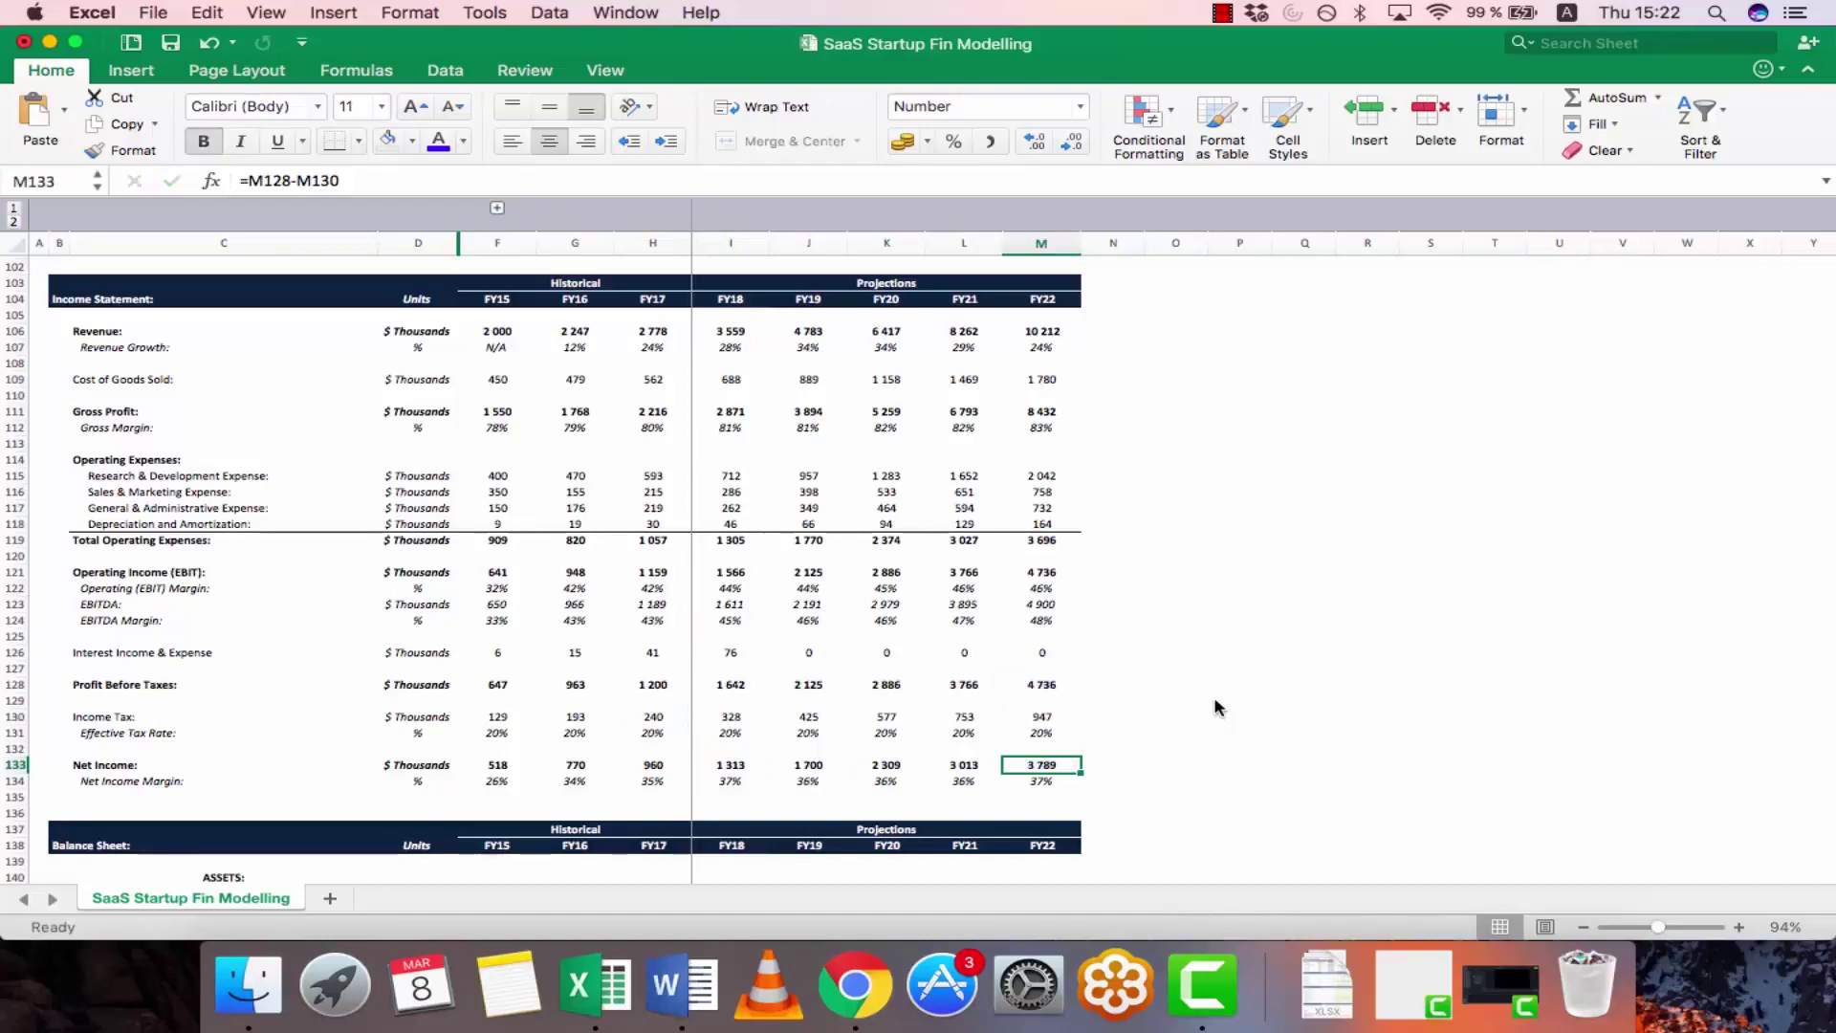
- Go to the Balance Sheet section and inspect the FY17 Cash and Cash Equivalents formula in H142
{"action": "scroll", "coordinate": [1217, 708], "scroll_direction": "down", "scroll_amount": 10}
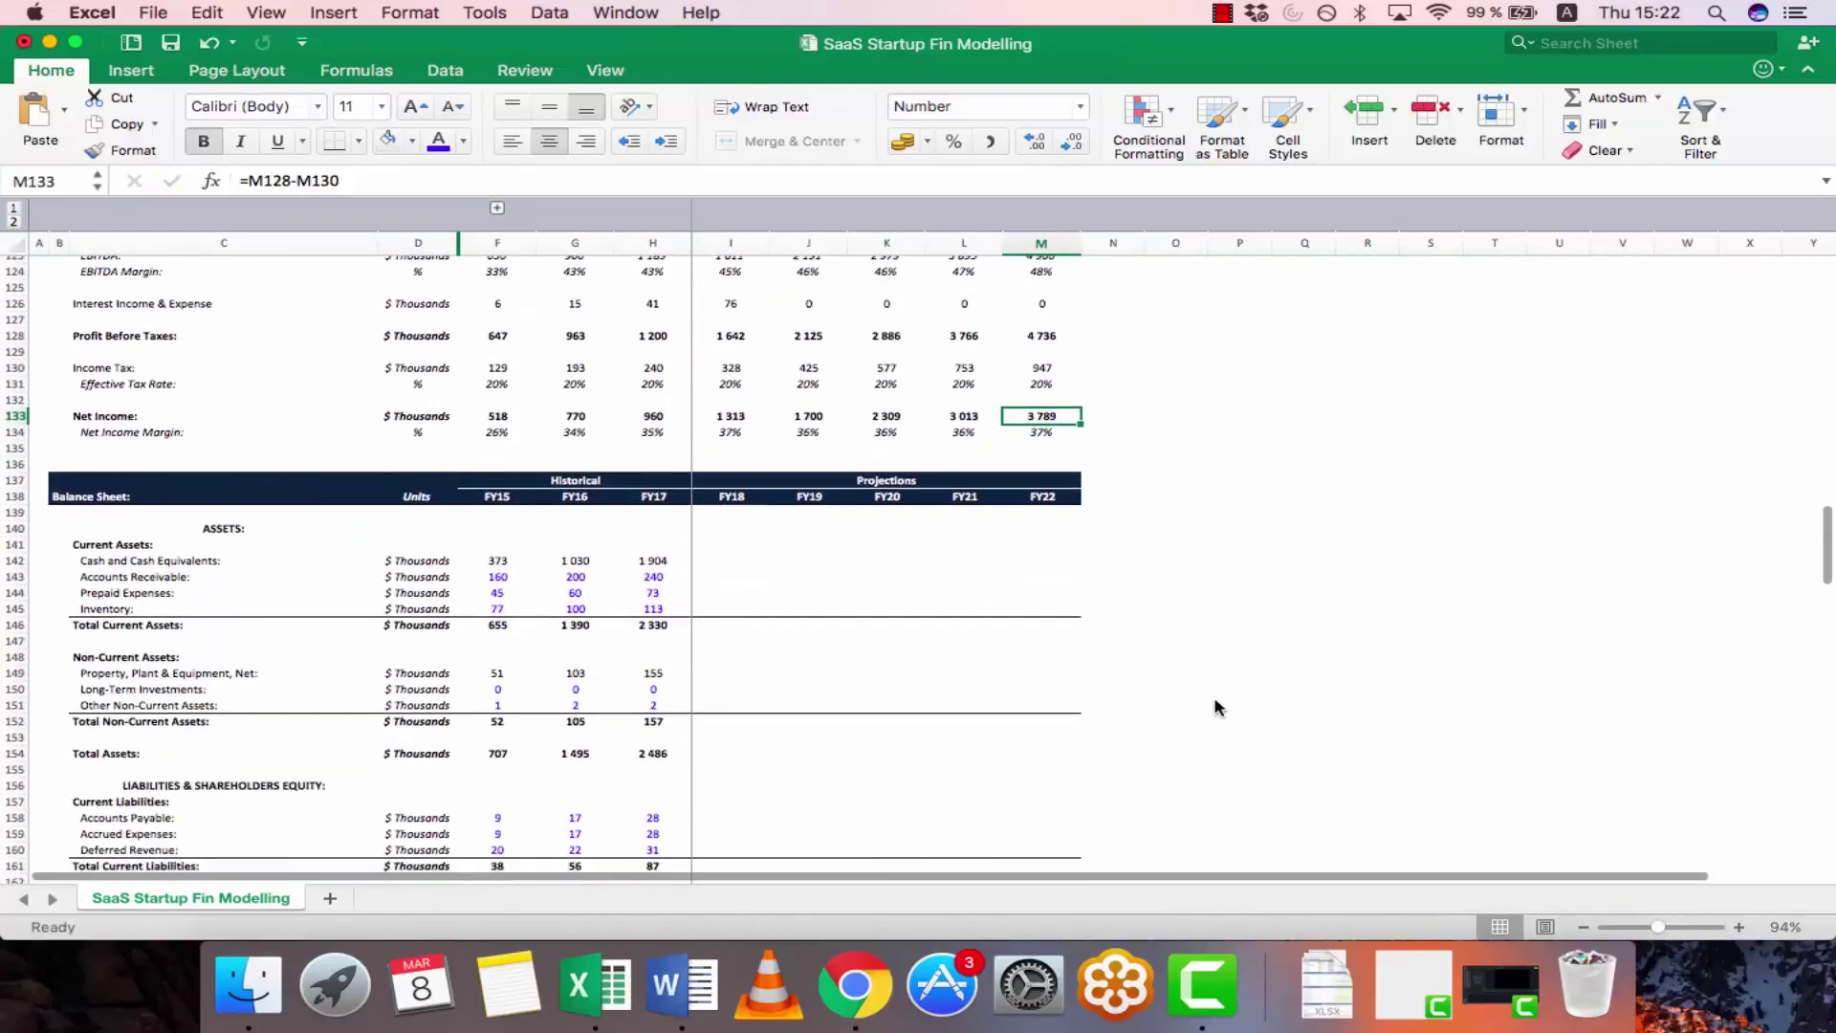
{"action": "scroll", "coordinate": [1218, 707], "scroll_direction": "down", "scroll_amount": 5}
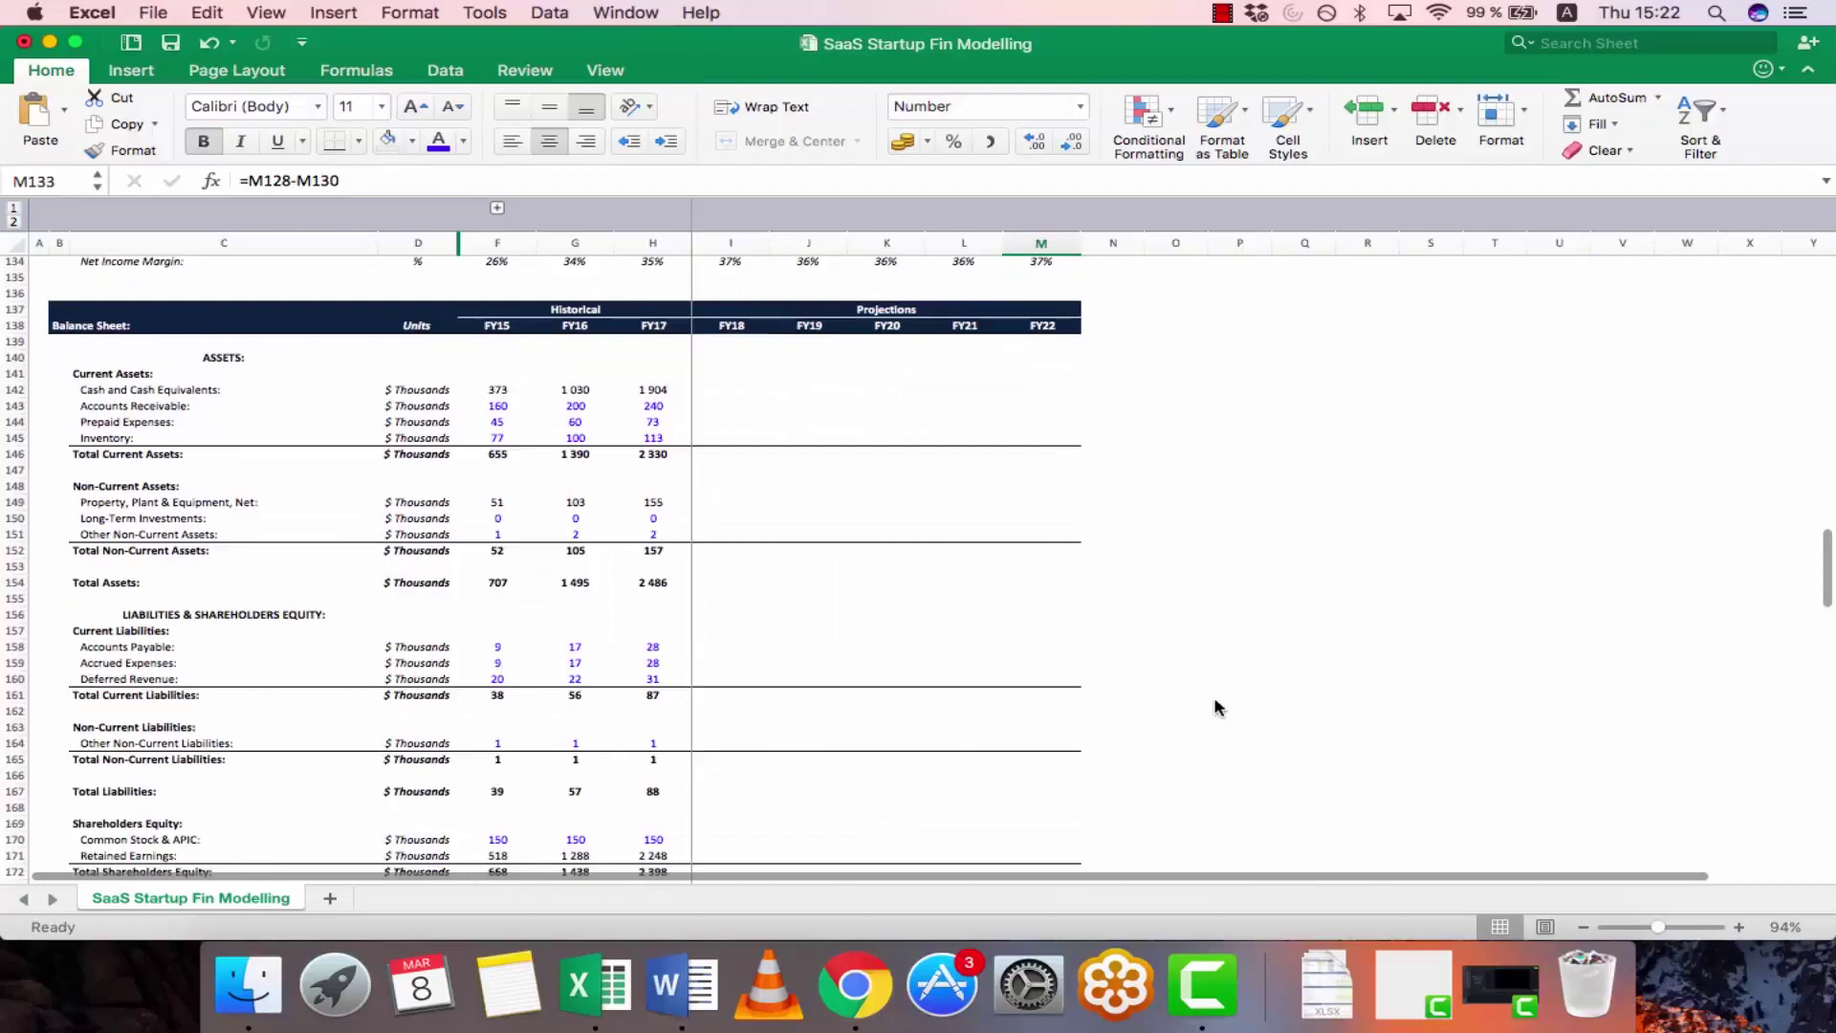
{"action": "key", "text": "Down"}
{"action": "key", "text": "Down"}
{"action": "key", "text": "Down"}
{"action": "key", "text": "Down"}
{"action": "key", "text": "Down"}
{"action": "key", "text": "Down"}
{"action": "key", "text": "Down"}
{"action": "key", "text": "Down"}
{"action": "key", "text": "Down"}
{"action": "key", "text": "Left"}
{"action": "key", "text": "Left"}
{"action": "key", "text": "Left"}
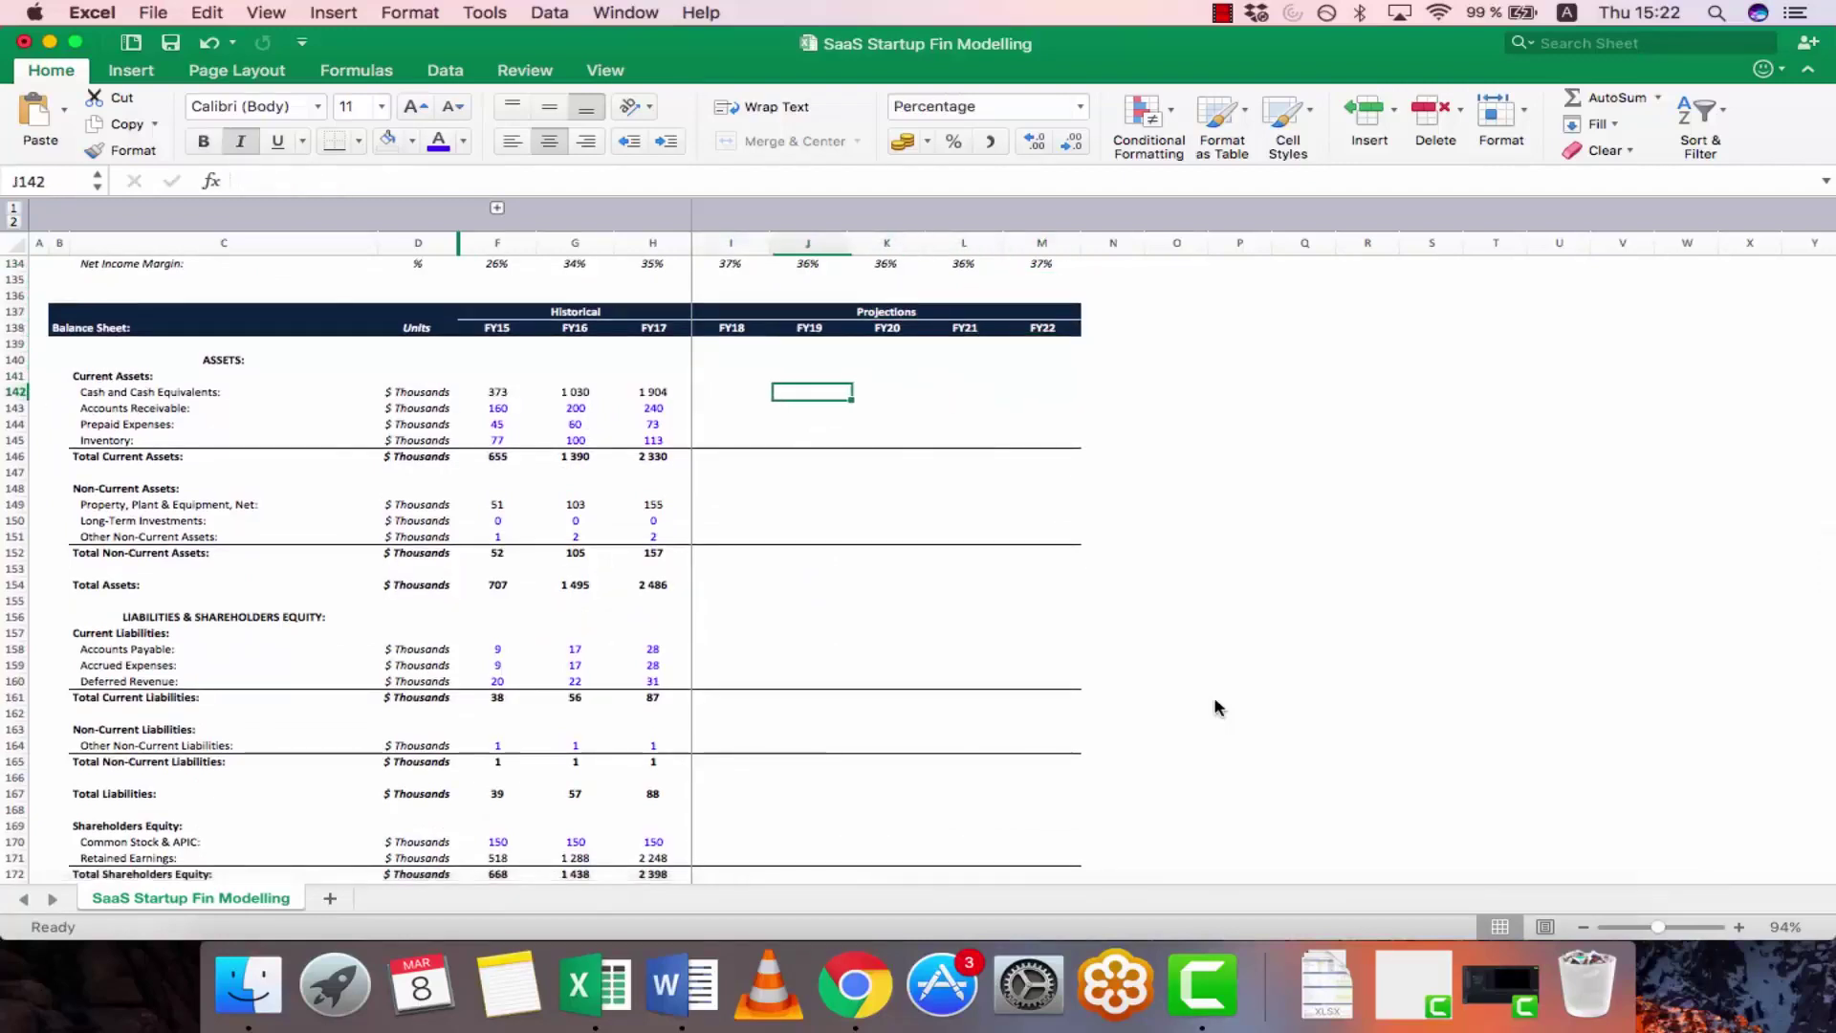
{"action": "key", "text": "Left"}
{"action": "key", "text": "Left"}
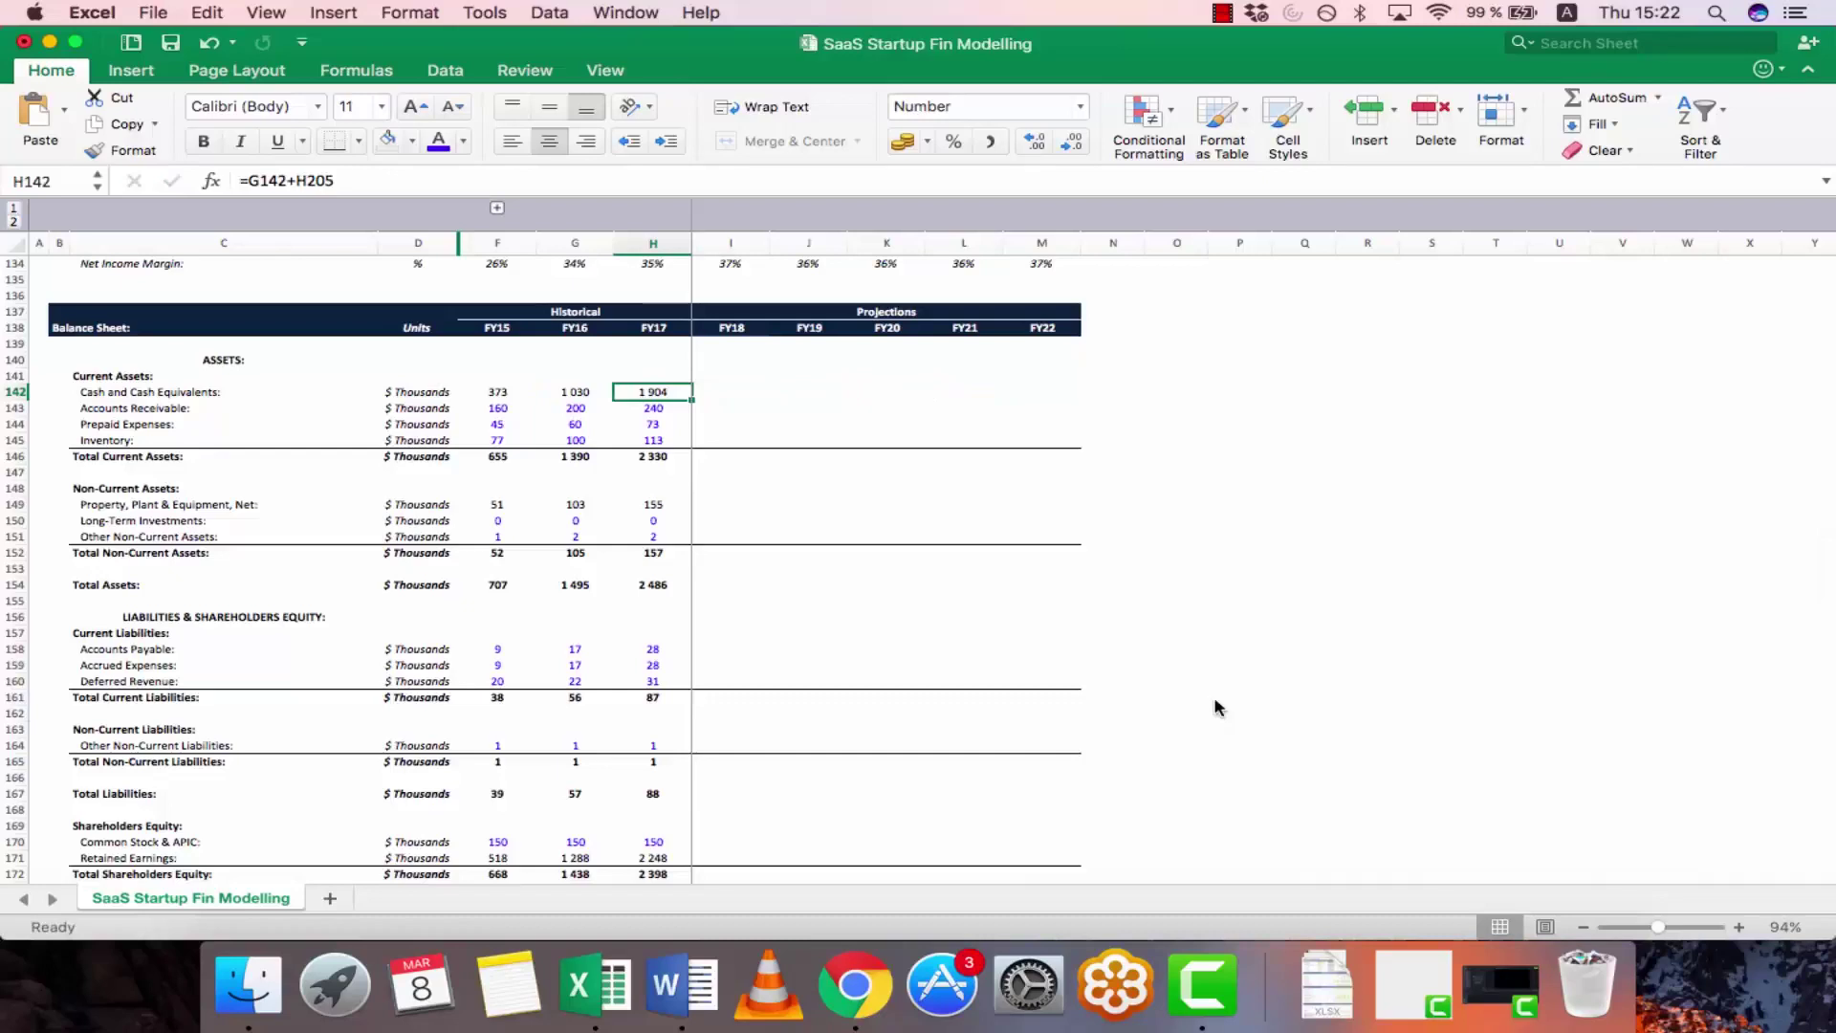
{"action": "key", "text": "super+c"}
{"action": "key", "text": "Escape"}
{"action": "key", "text": "F2"}
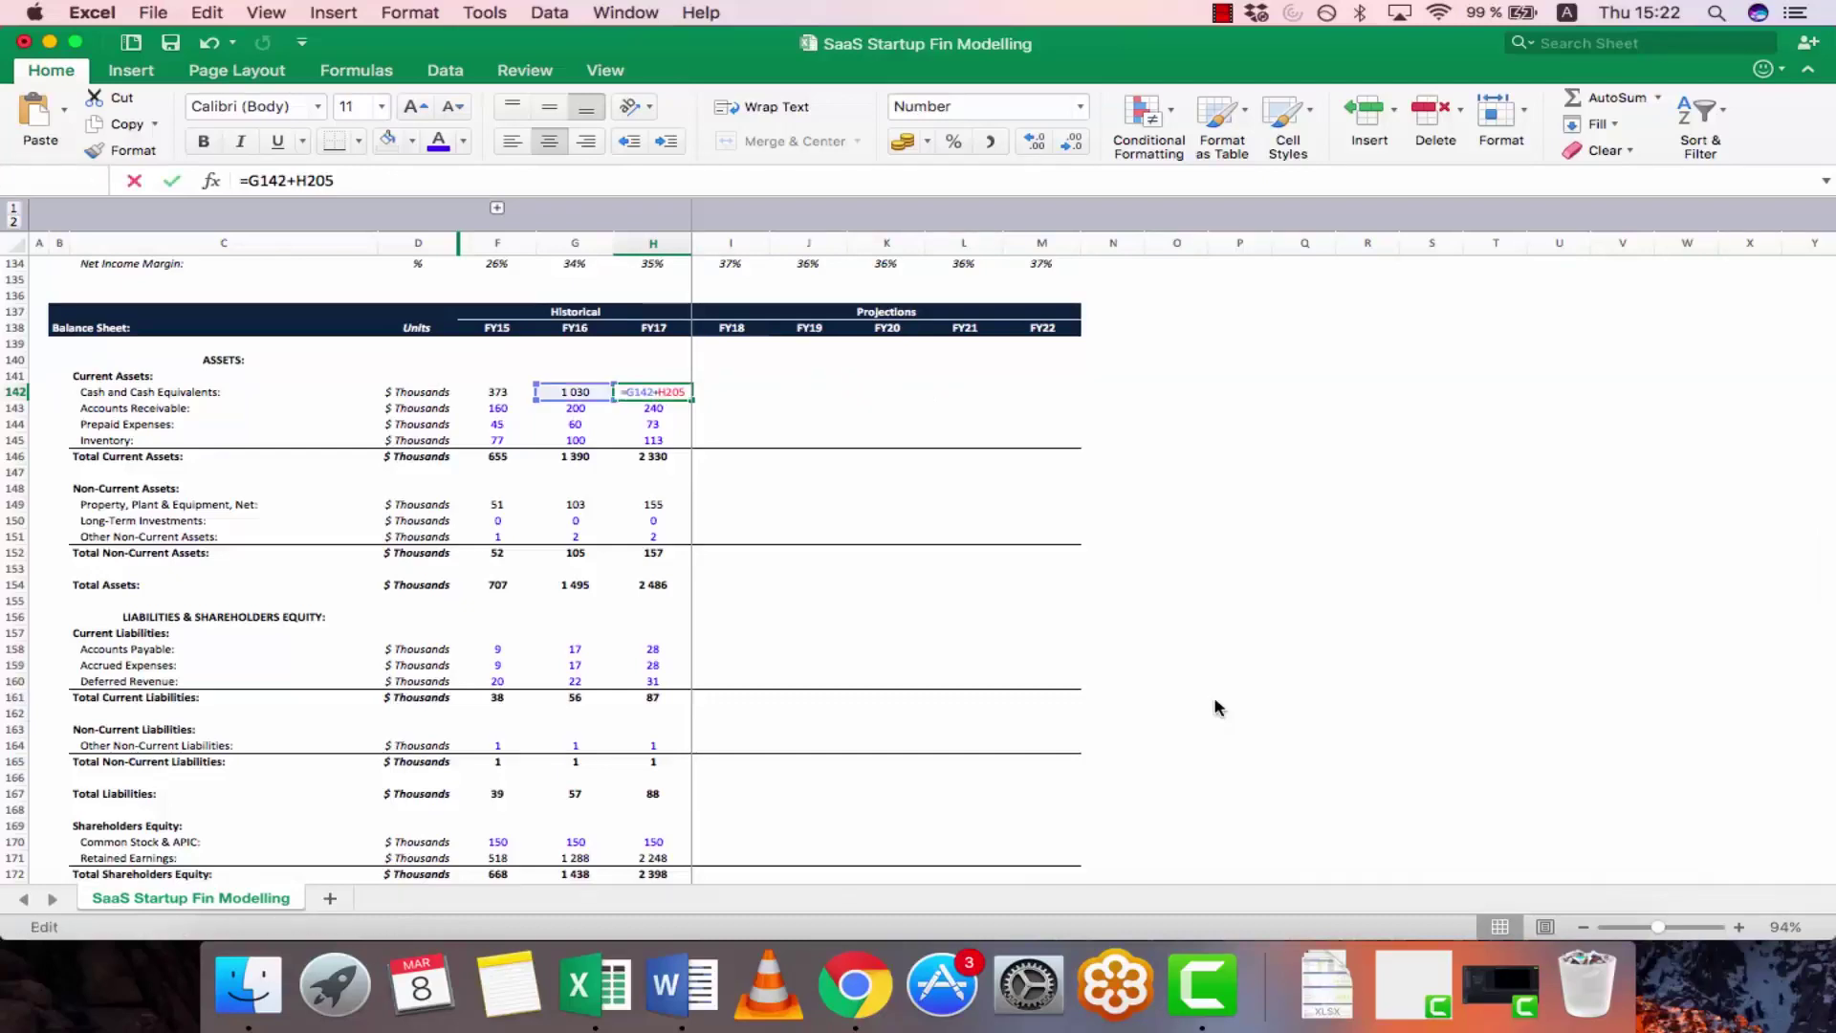
{"action": "key", "text": "Escape"}
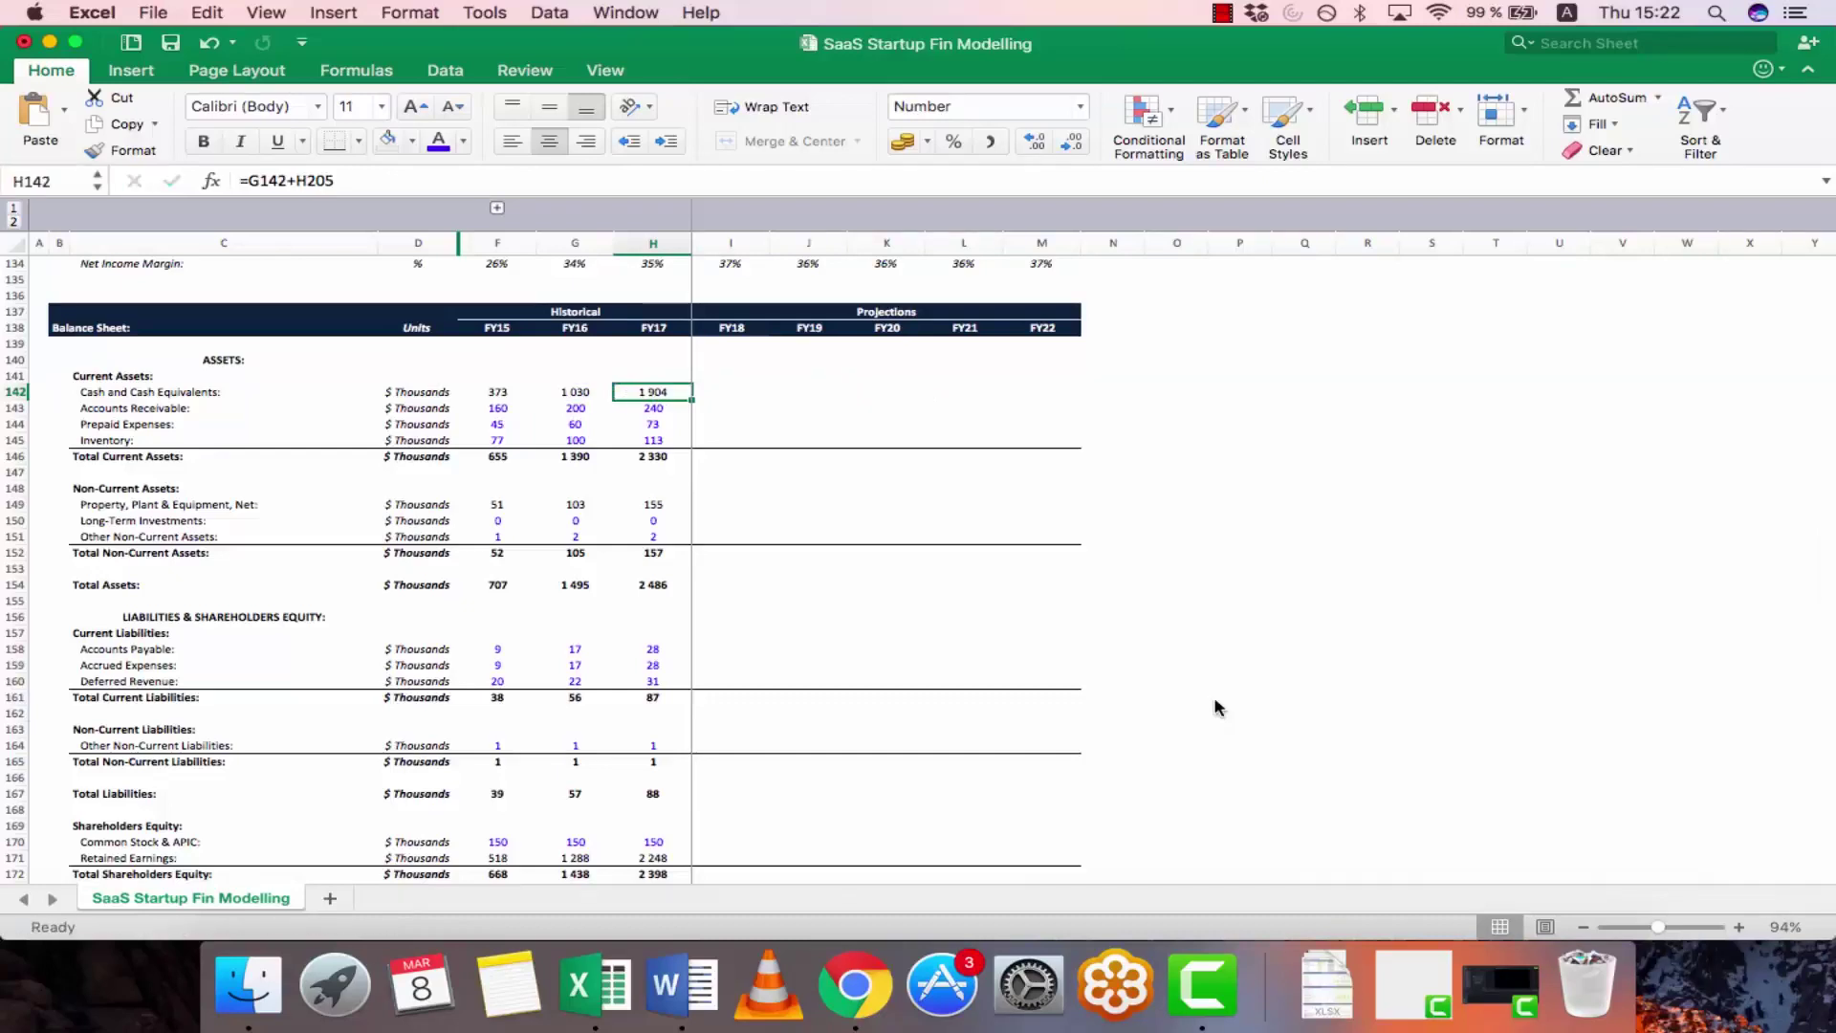
{"action": "key", "text": "F2"}
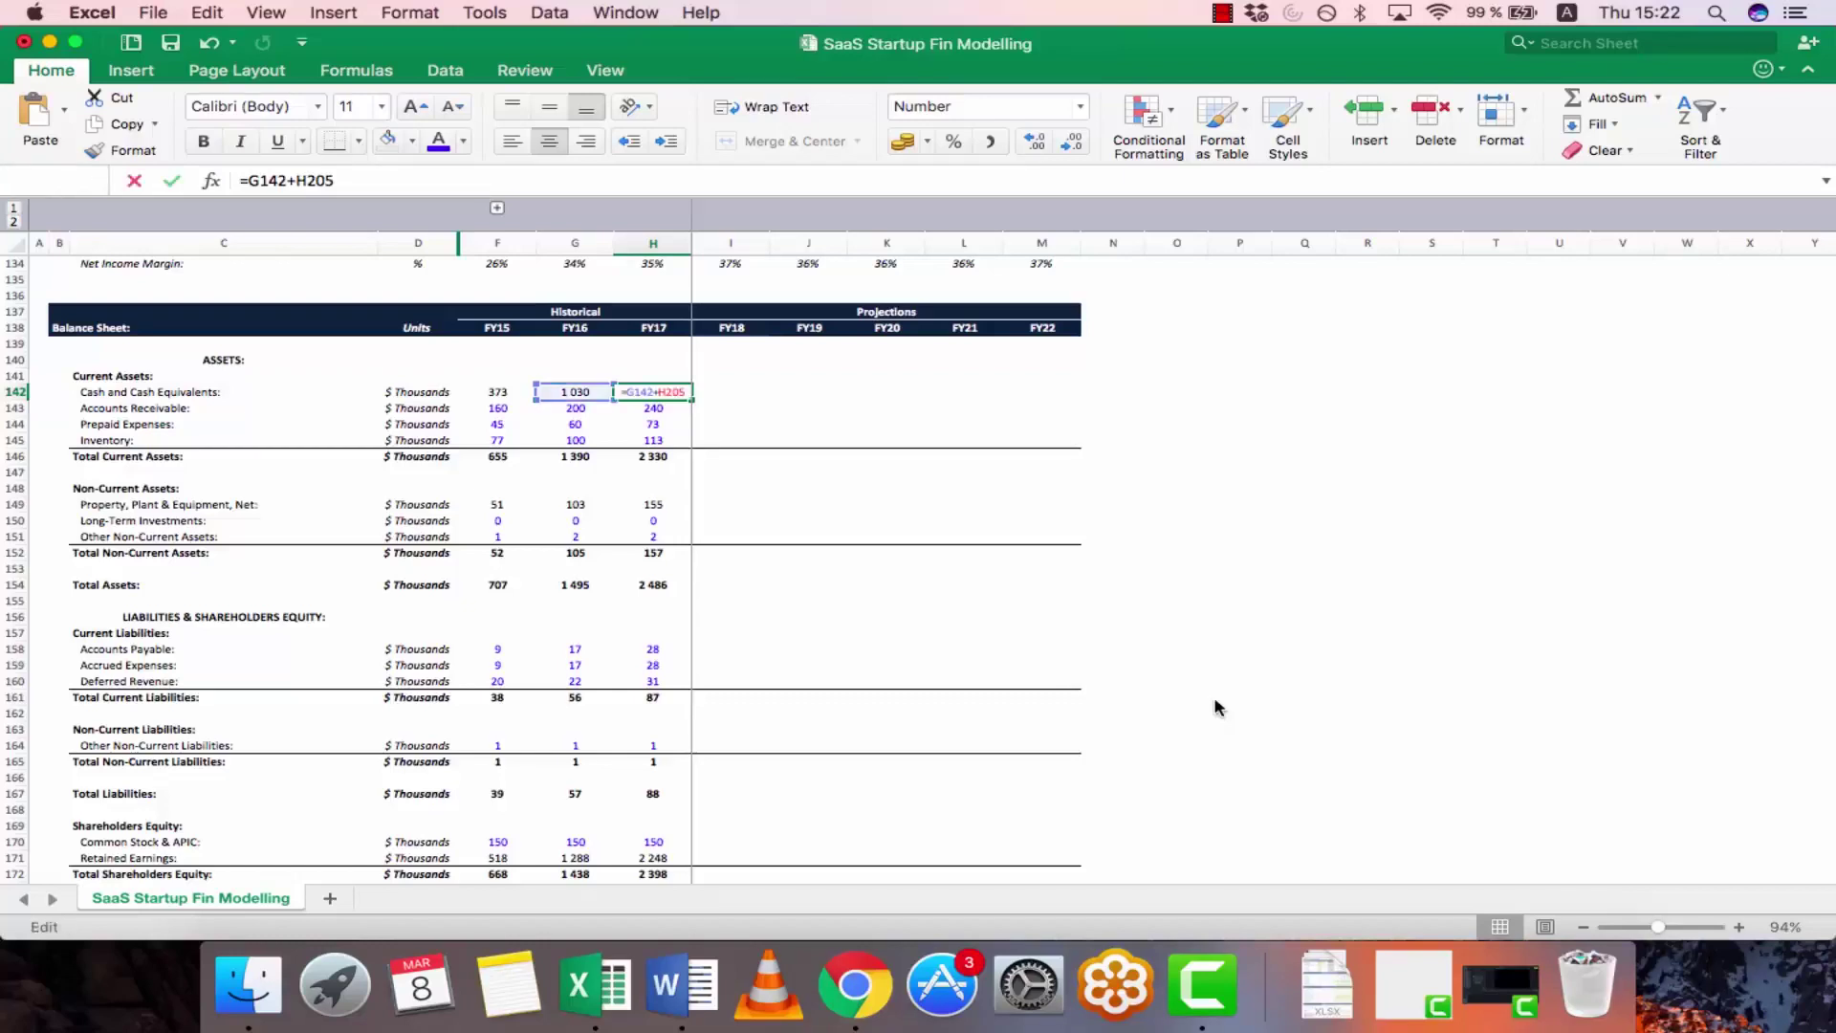
{"action": "key", "text": "Escape"}
- Copy the FY17 Cash and Cash Equivalents formula in H142 across the FY18 to FY22 columns (I142:M142)
{"action": "key", "text": "super+c"}
{"action": "key", "text": "shift+Right"}
{"action": "key", "text": "shift+Right"}
{"action": "key", "text": "shift+Right"}
{"action": "key", "text": "shift+Right"}
{"action": "key", "text": "shift+Right"}
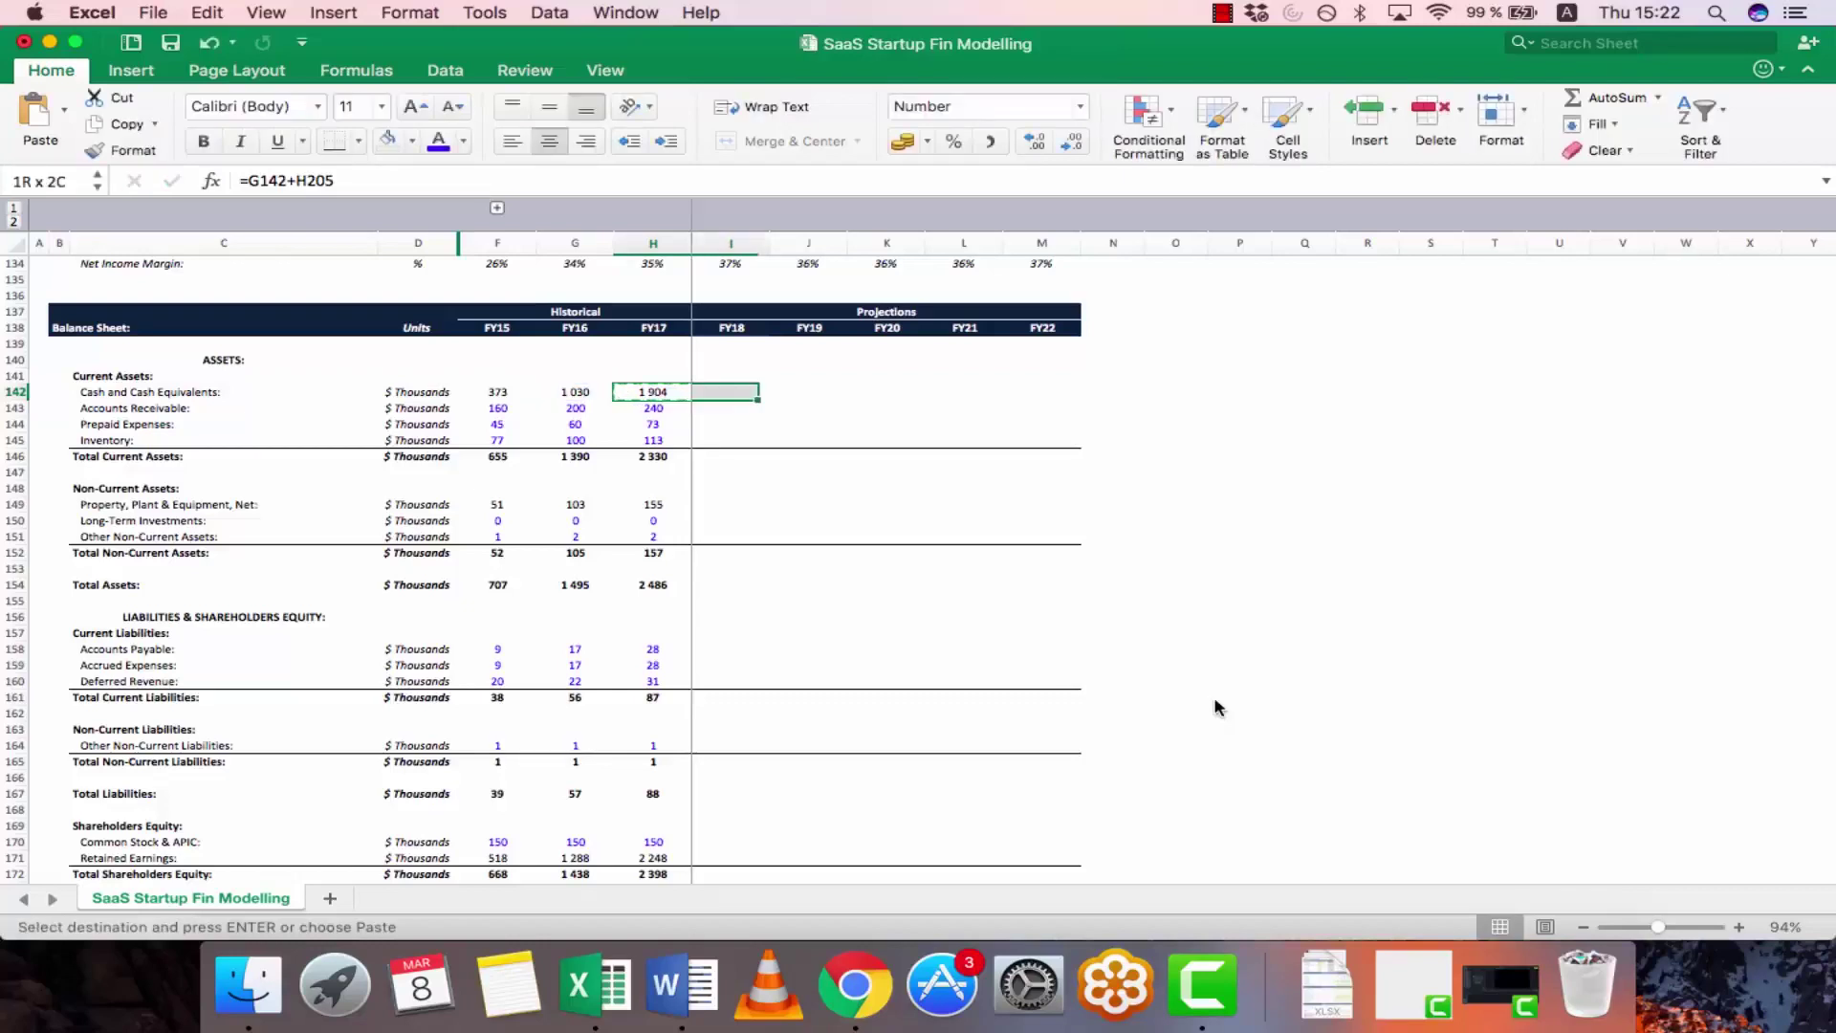
{"action": "key", "text": "Return"}
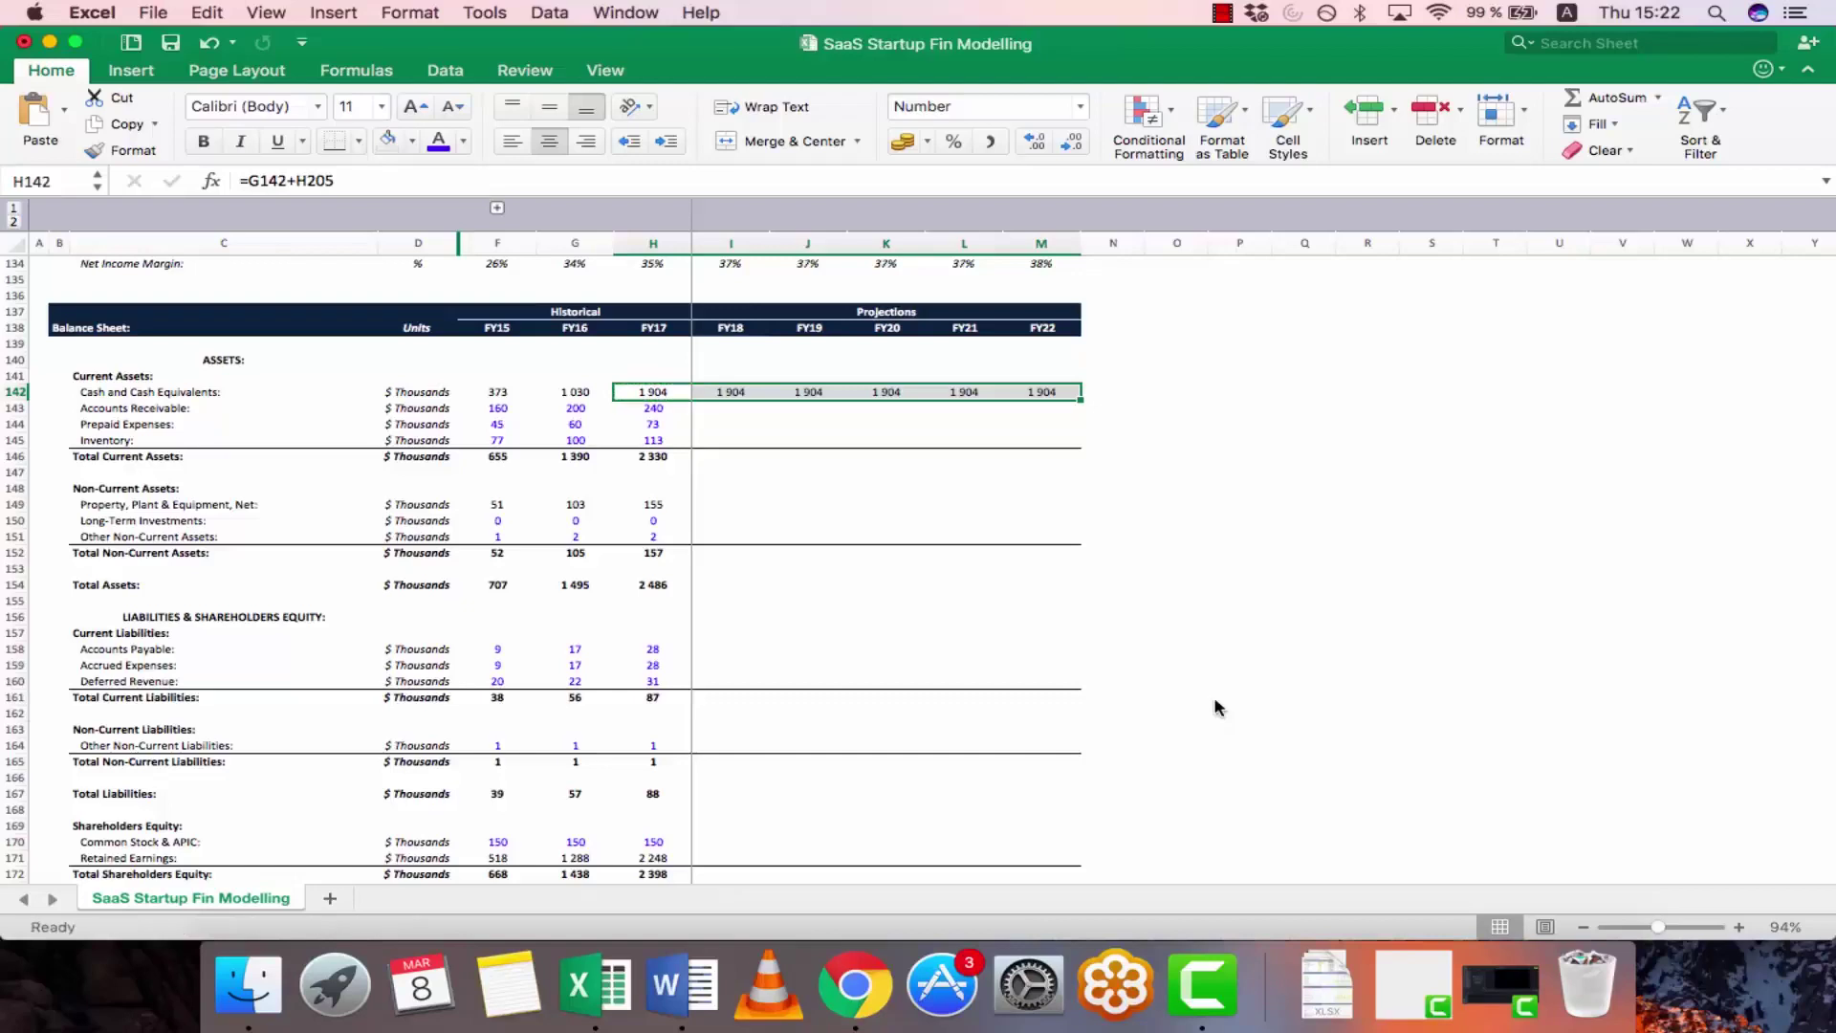
- Inspect the copied Cash and Cash Equivalents formulas in the FY18 to FY22 projection columns (I142:M142)
{"action": "key", "text": "Right"}
{"action": "key", "text": "Right"}
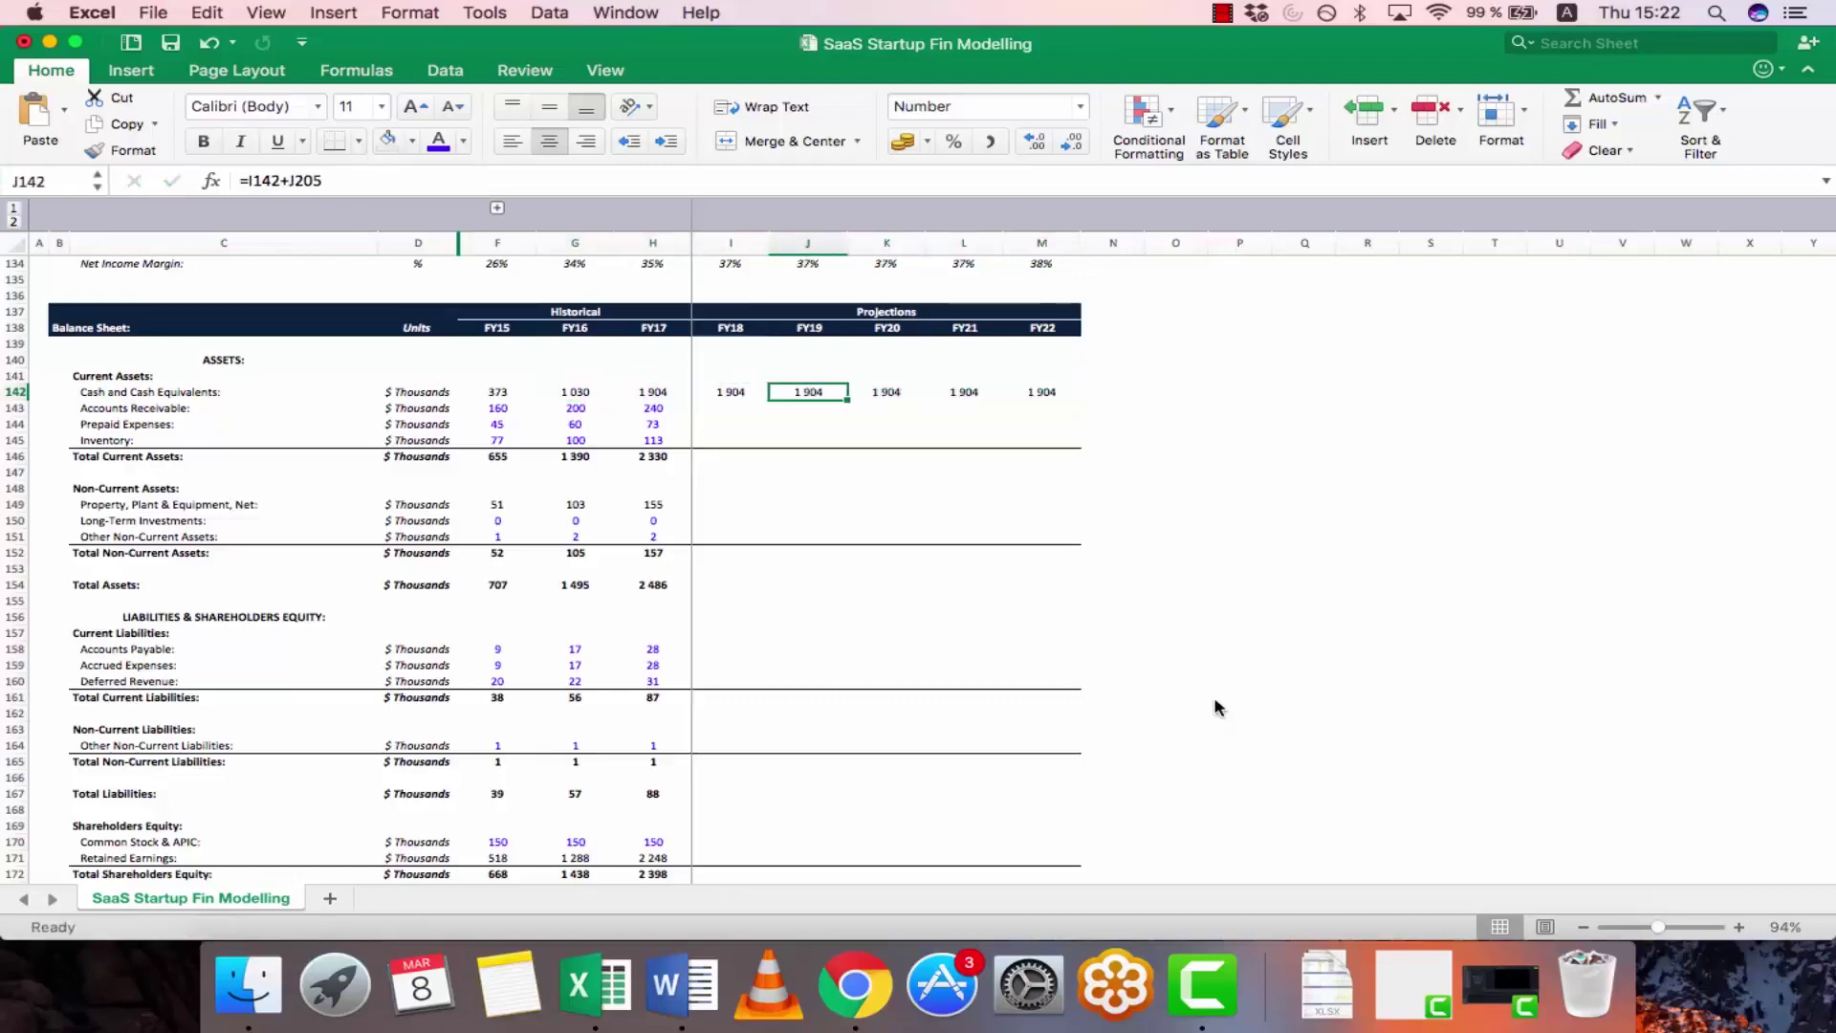
{"action": "key", "text": "F2"}
{"action": "key", "text": "Escape"}
{"action": "key", "text": "Right"}
{"action": "key", "text": "Right"}
{"action": "key", "text": "F2"}
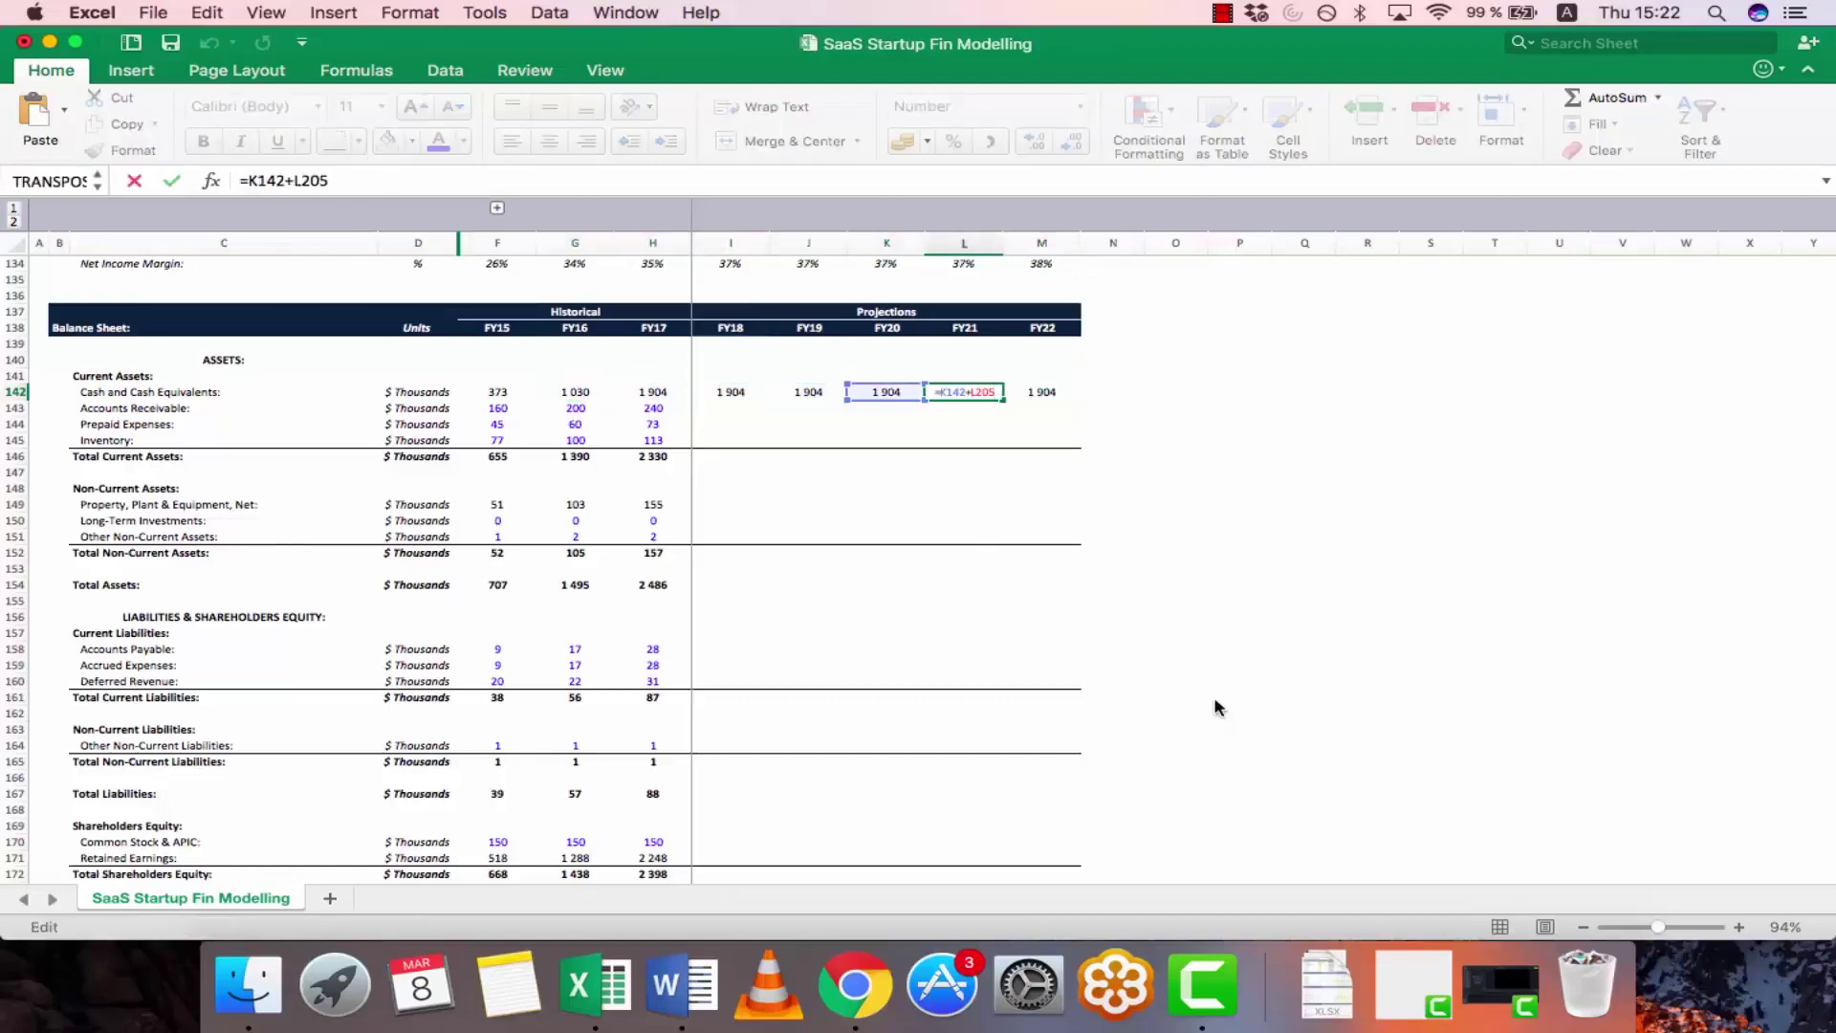
{"action": "key", "text": "Escape"}
{"action": "key", "text": "Right"}
{"action": "key", "text": "F2"}
{"action": "key", "text": "Escape"}
{"action": "key", "text": "Left"}
{"action": "key", "text": "Left"}
{"action": "key", "text": "Left"}
{"action": "key", "text": "Left"}
{"action": "key", "text": "Left"}
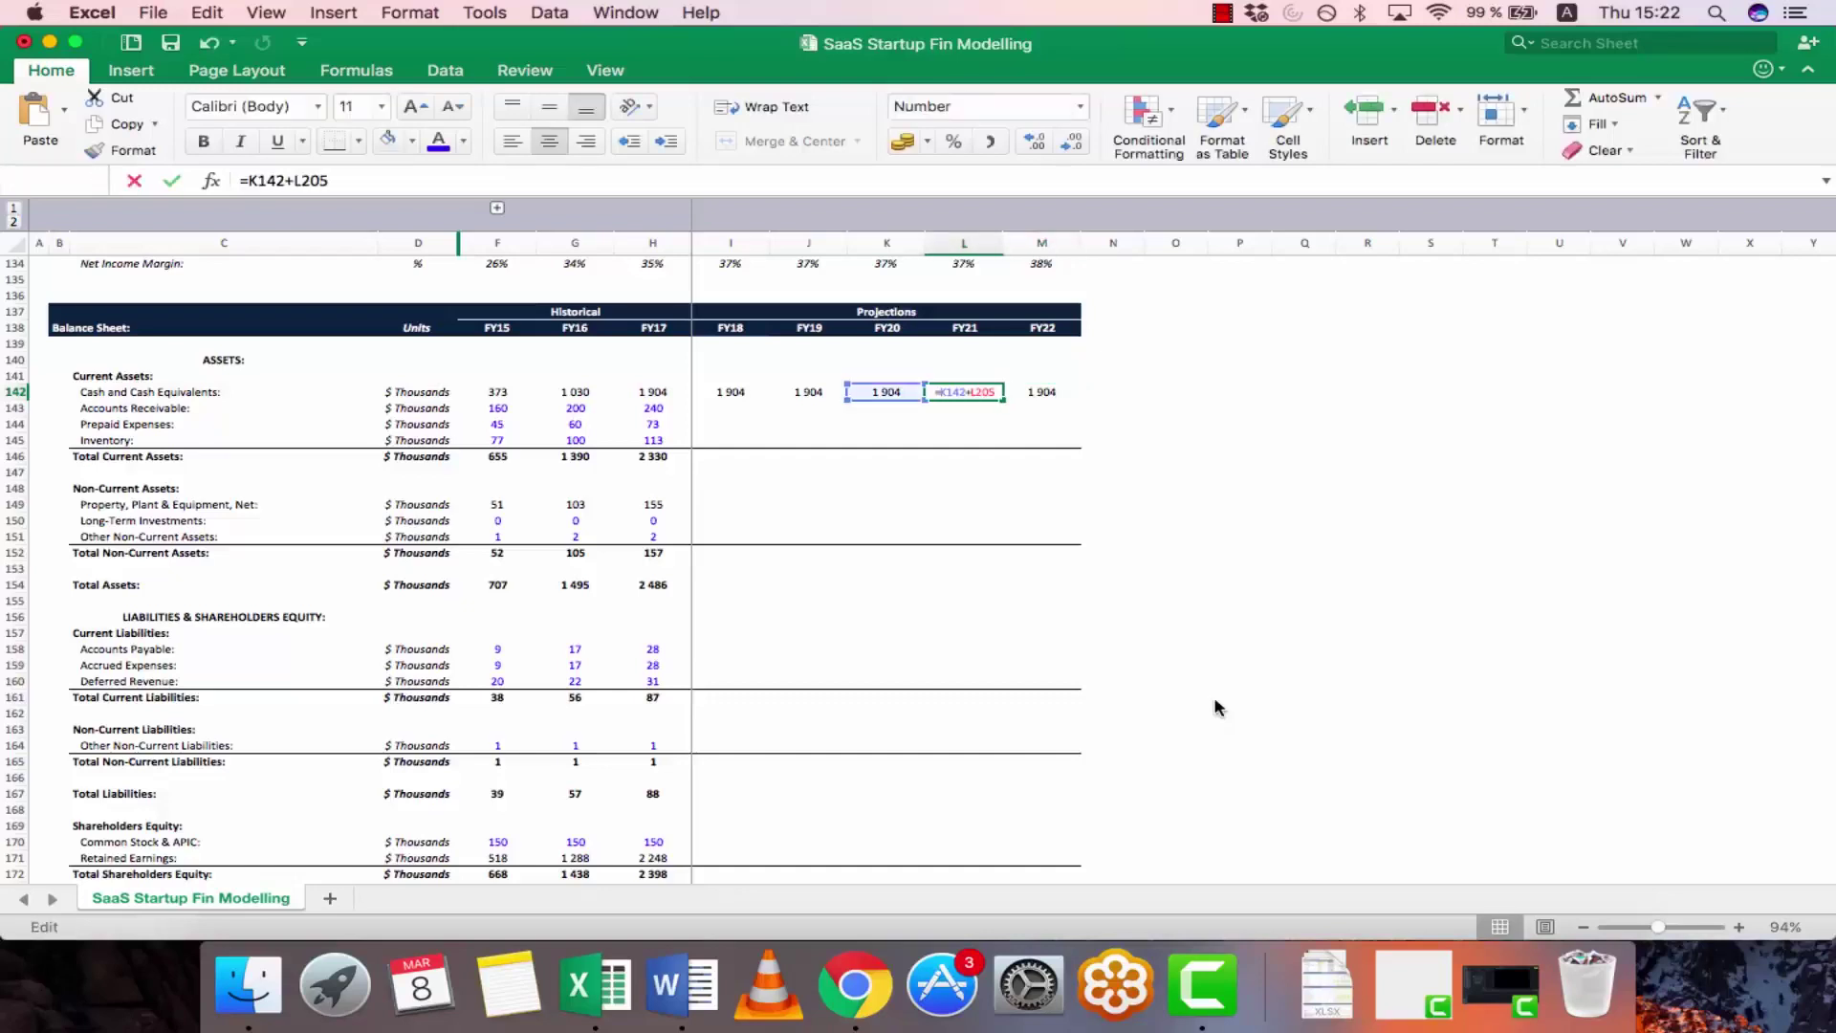
{"action": "key", "text": "Right"}
{"action": "key", "text": "Right"}
{"action": "key", "text": "Right"}
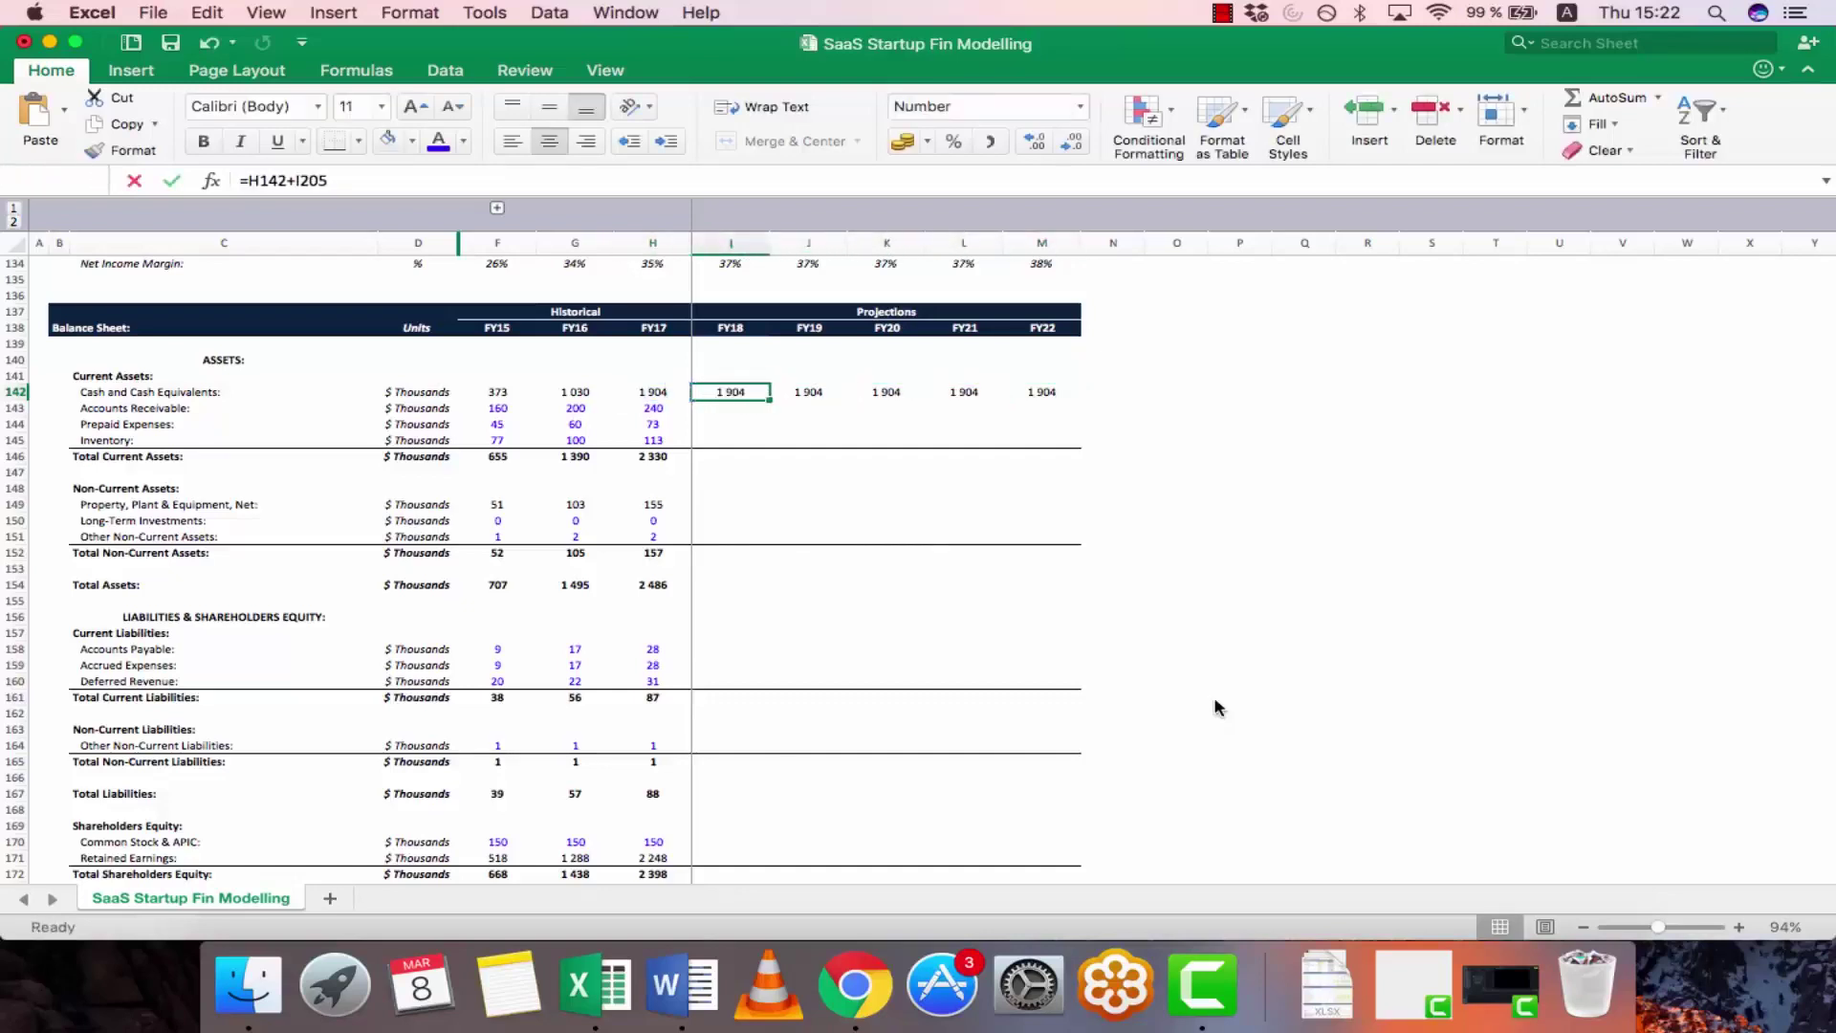
- Enter the FY18 Accounts Receivable formula =I64*I5 in I143, multiplying the receivable percentage by total revenue
{"action": "key", "text": "Down"}
{"action": "key", "text": "Left"}
{"action": "key", "text": "Left"}
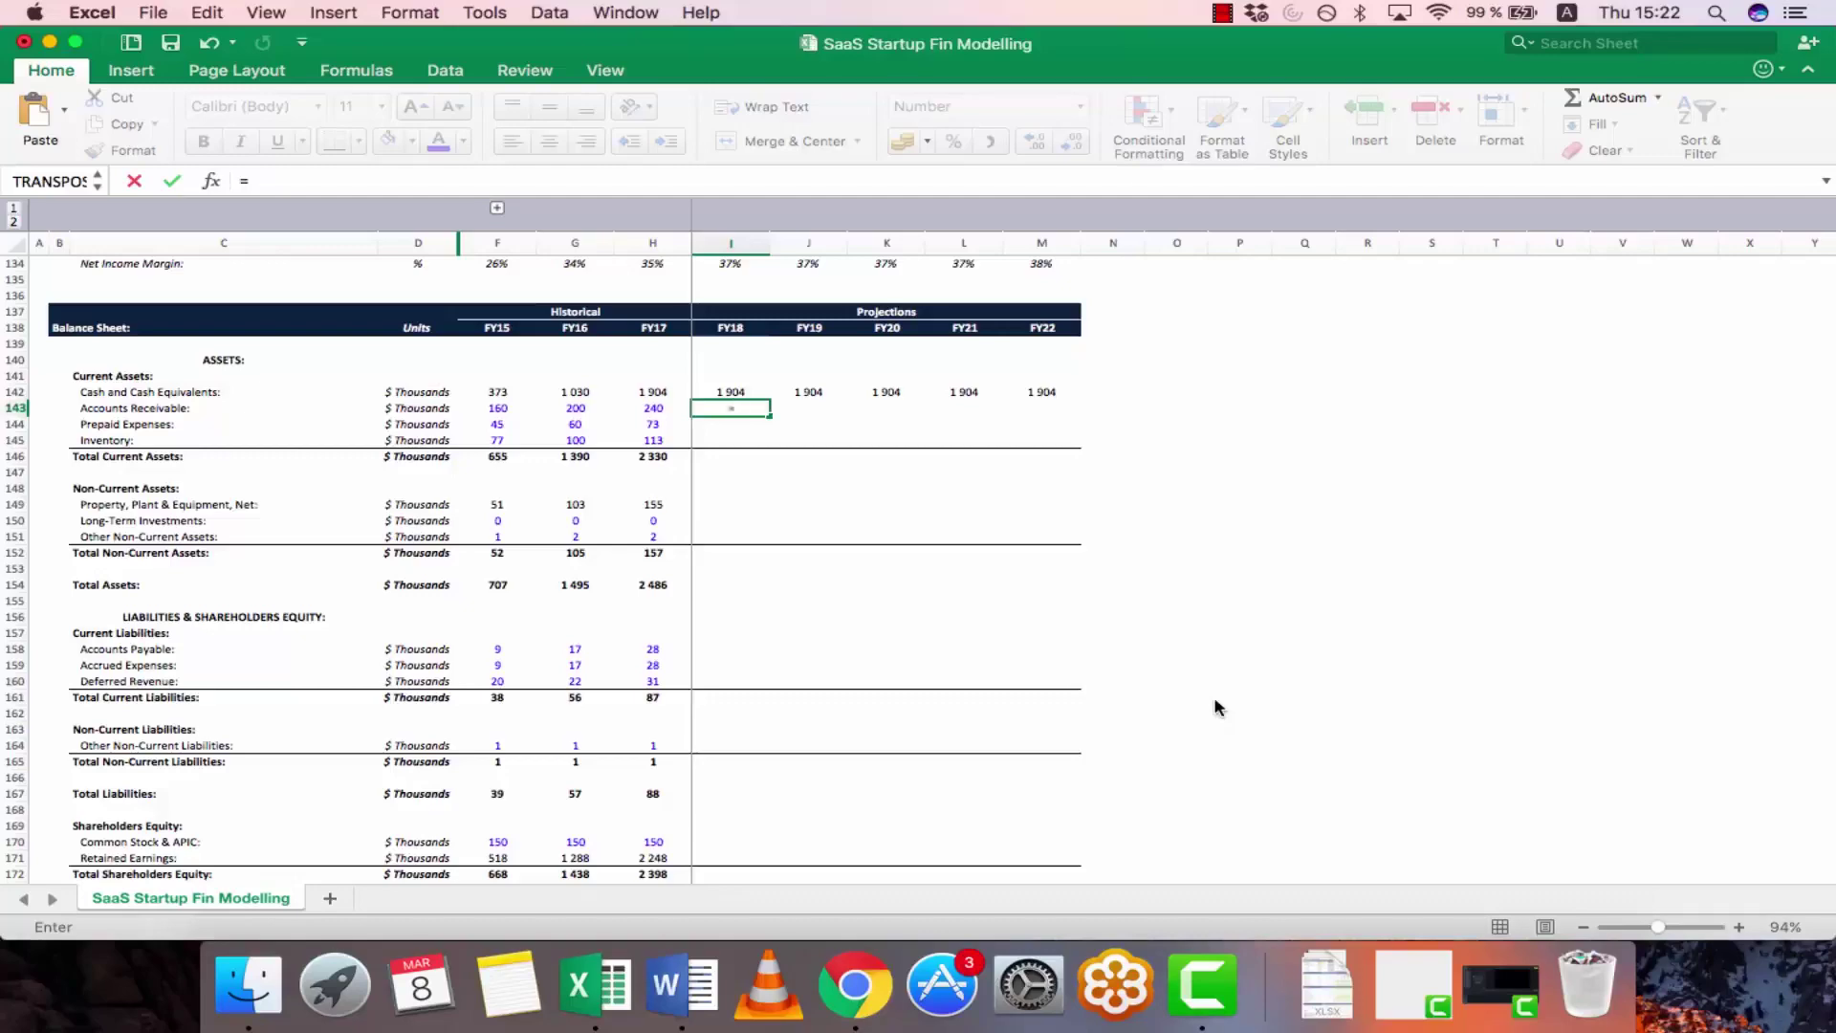
{"action": "scroll", "coordinate": [1217, 708], "scroll_direction": "up", "scroll_amount": 20}
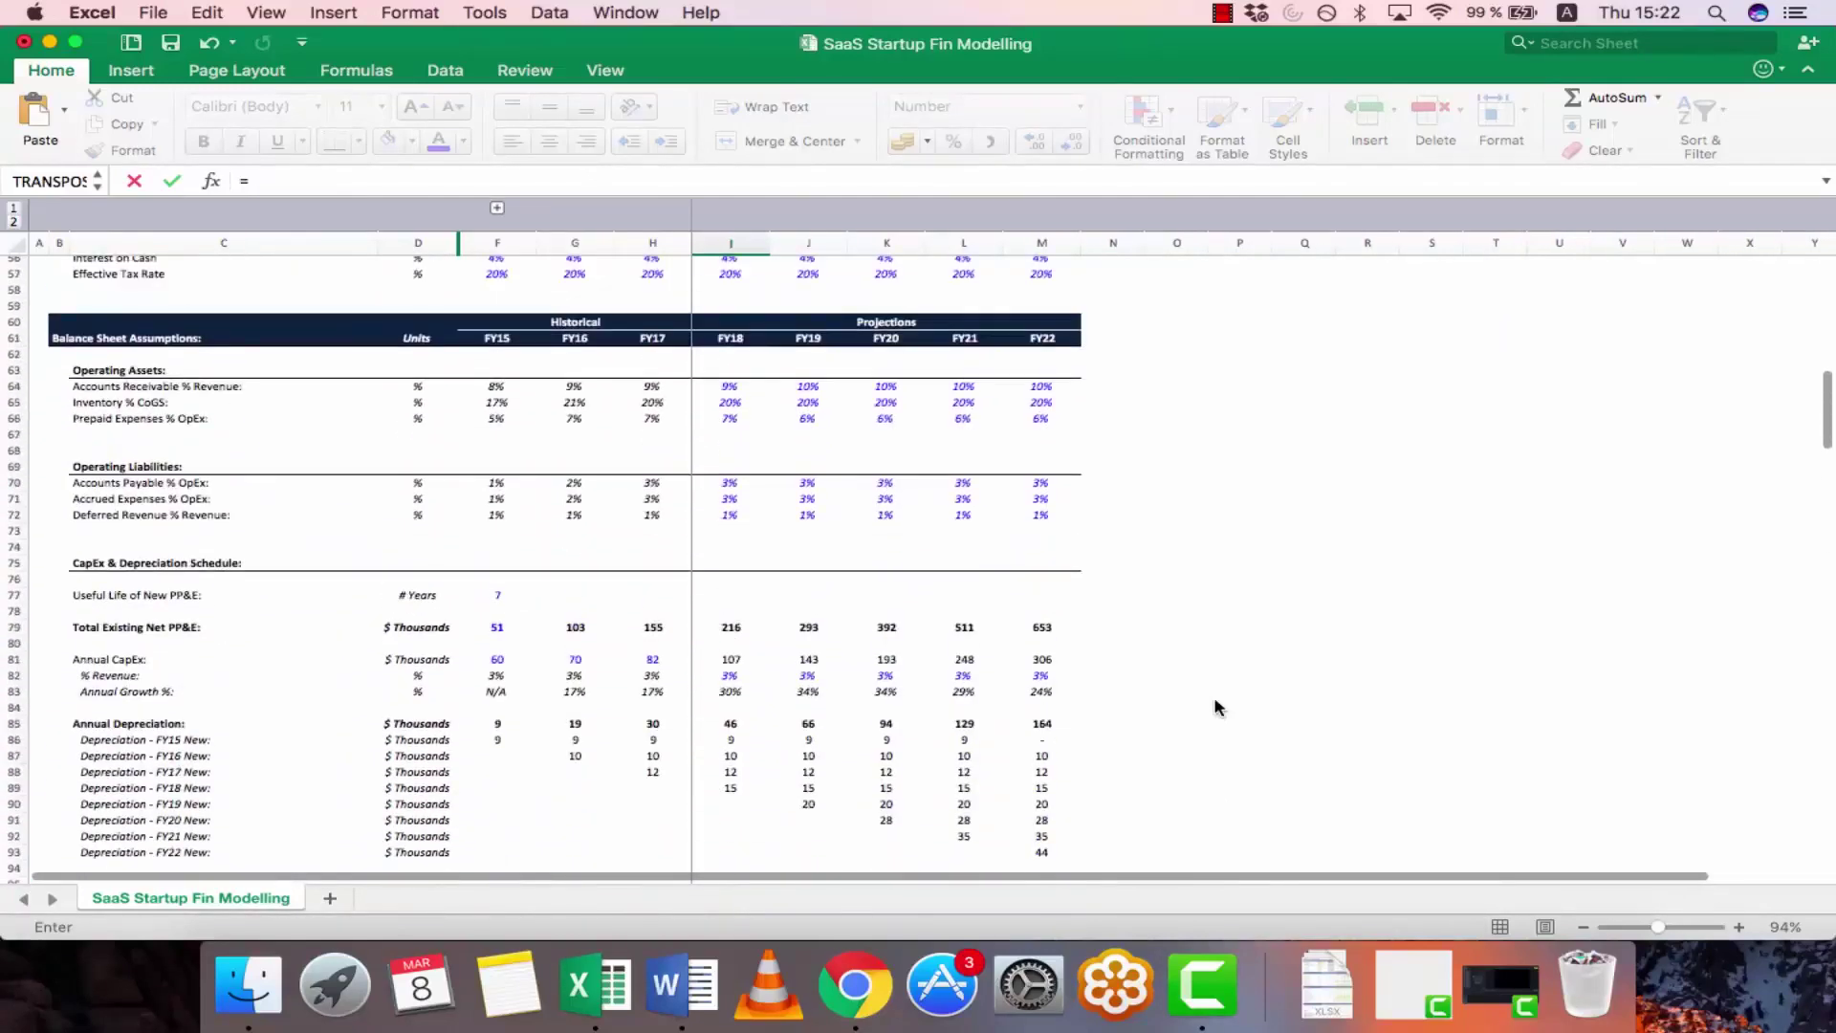
{"action": "scroll", "coordinate": [1218, 708], "scroll_direction": "up", "scroll_amount": 1}
{"action": "left_click", "coordinate": [731, 402]}
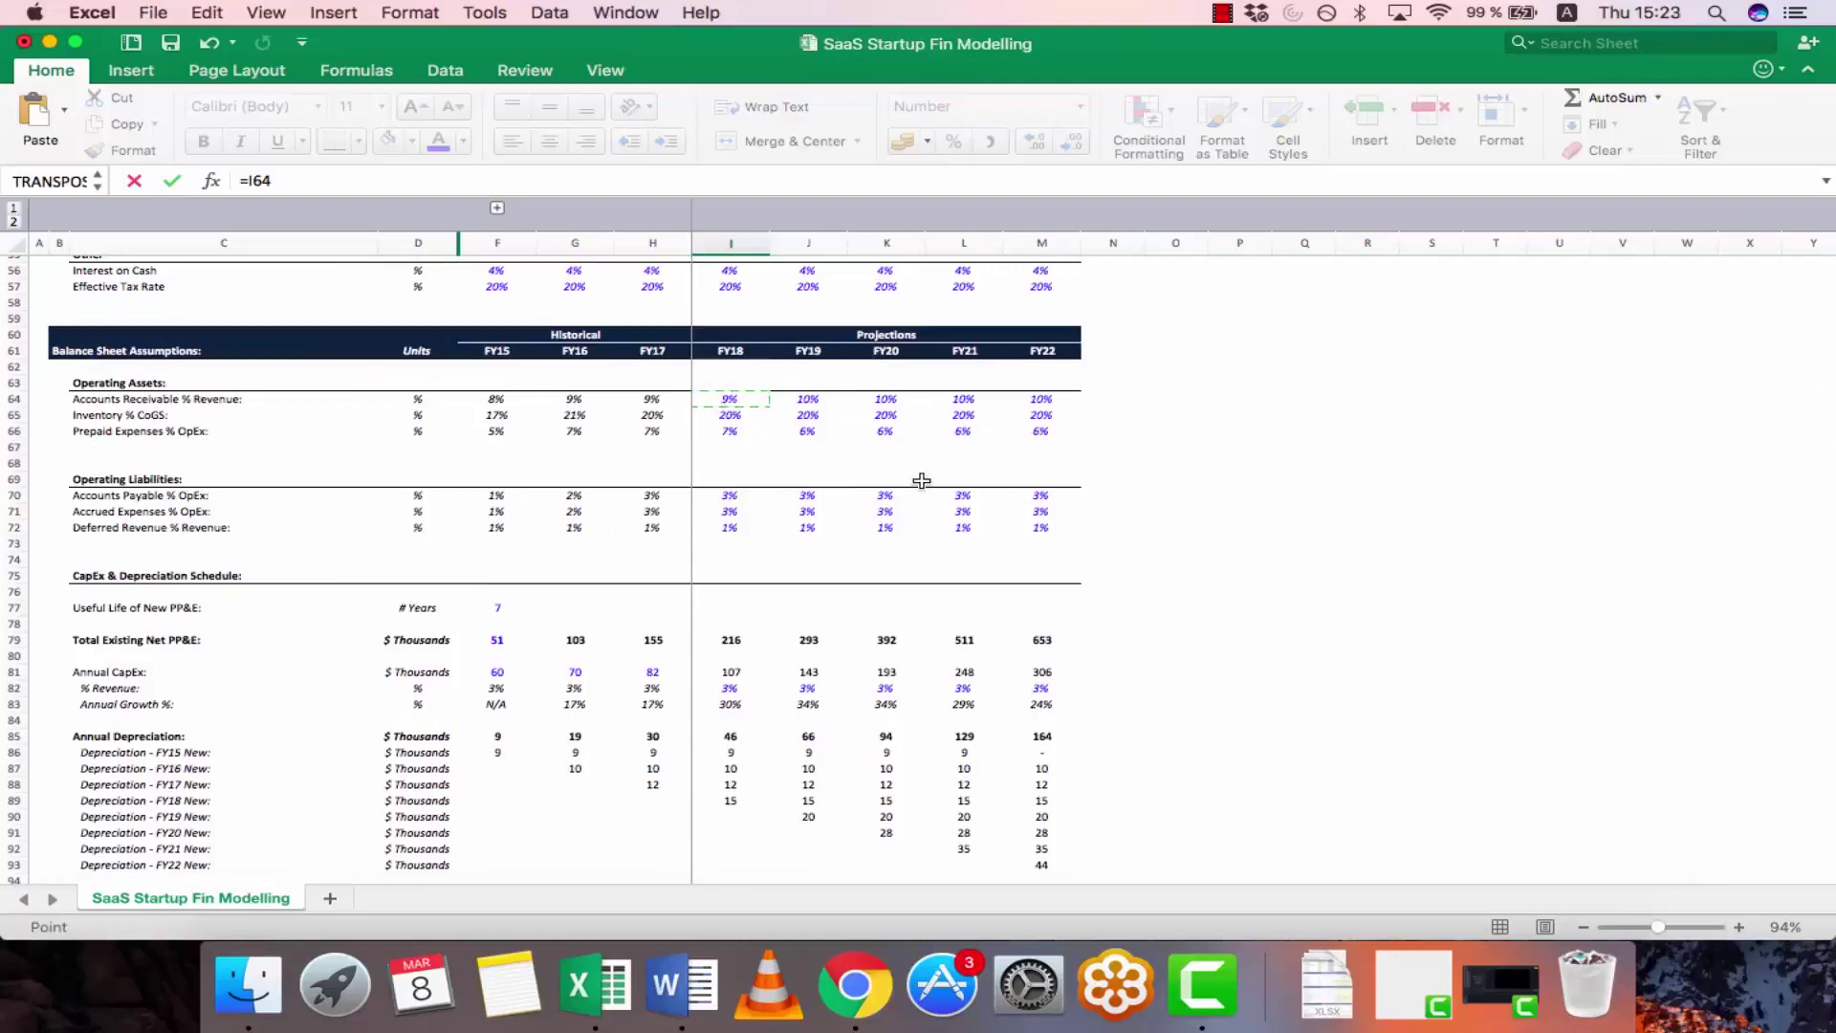
{"action": "type", "text": "*"}
{"action": "scroll", "coordinate": [730, 417], "scroll_direction": "up", "scroll_amount": 15}
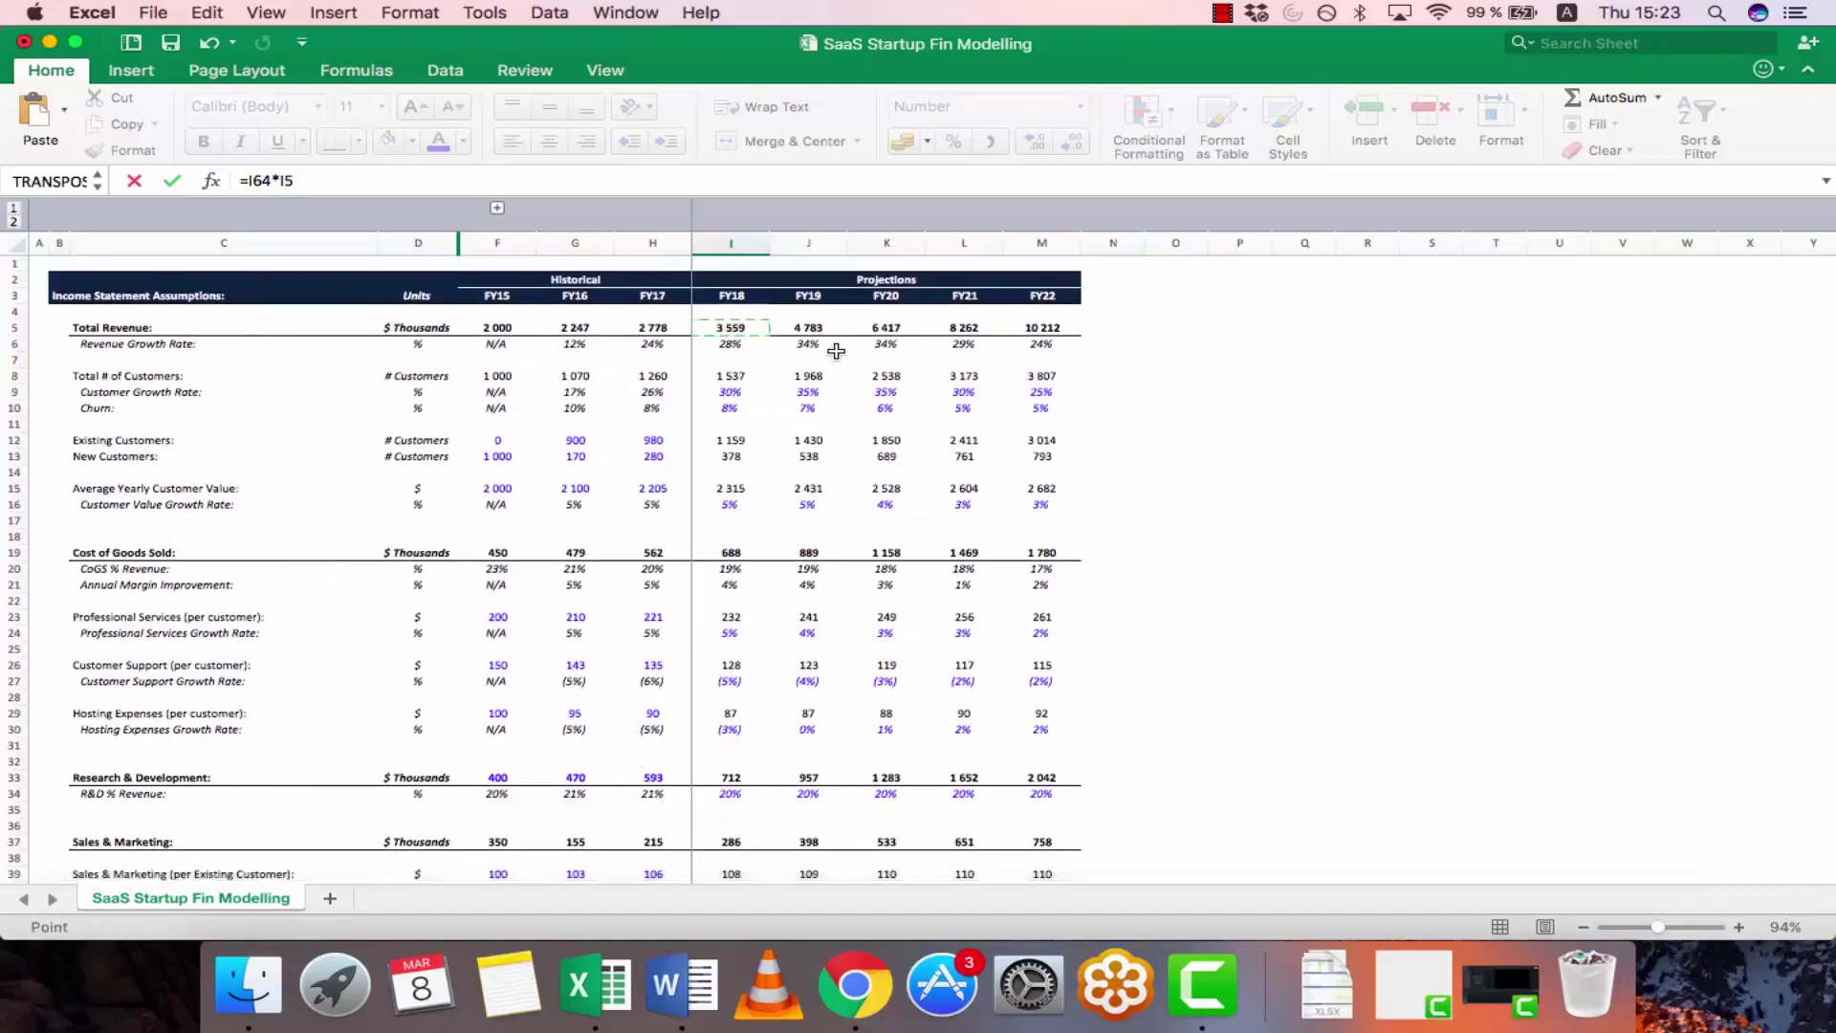
{"action": "key", "text": "ctrl+Return"}
- Copy the FY18 Accounts Receivable formula in I143 across the FY19 to FY22 columns (J143:M143)
{"action": "key", "text": "ctrl+c"}
{"action": "key", "text": "shift+Right"}
{"action": "key", "text": "shift+Right"}
{"action": "key", "text": "shift+Right"}
{"action": "key", "text": "shift+Right"}
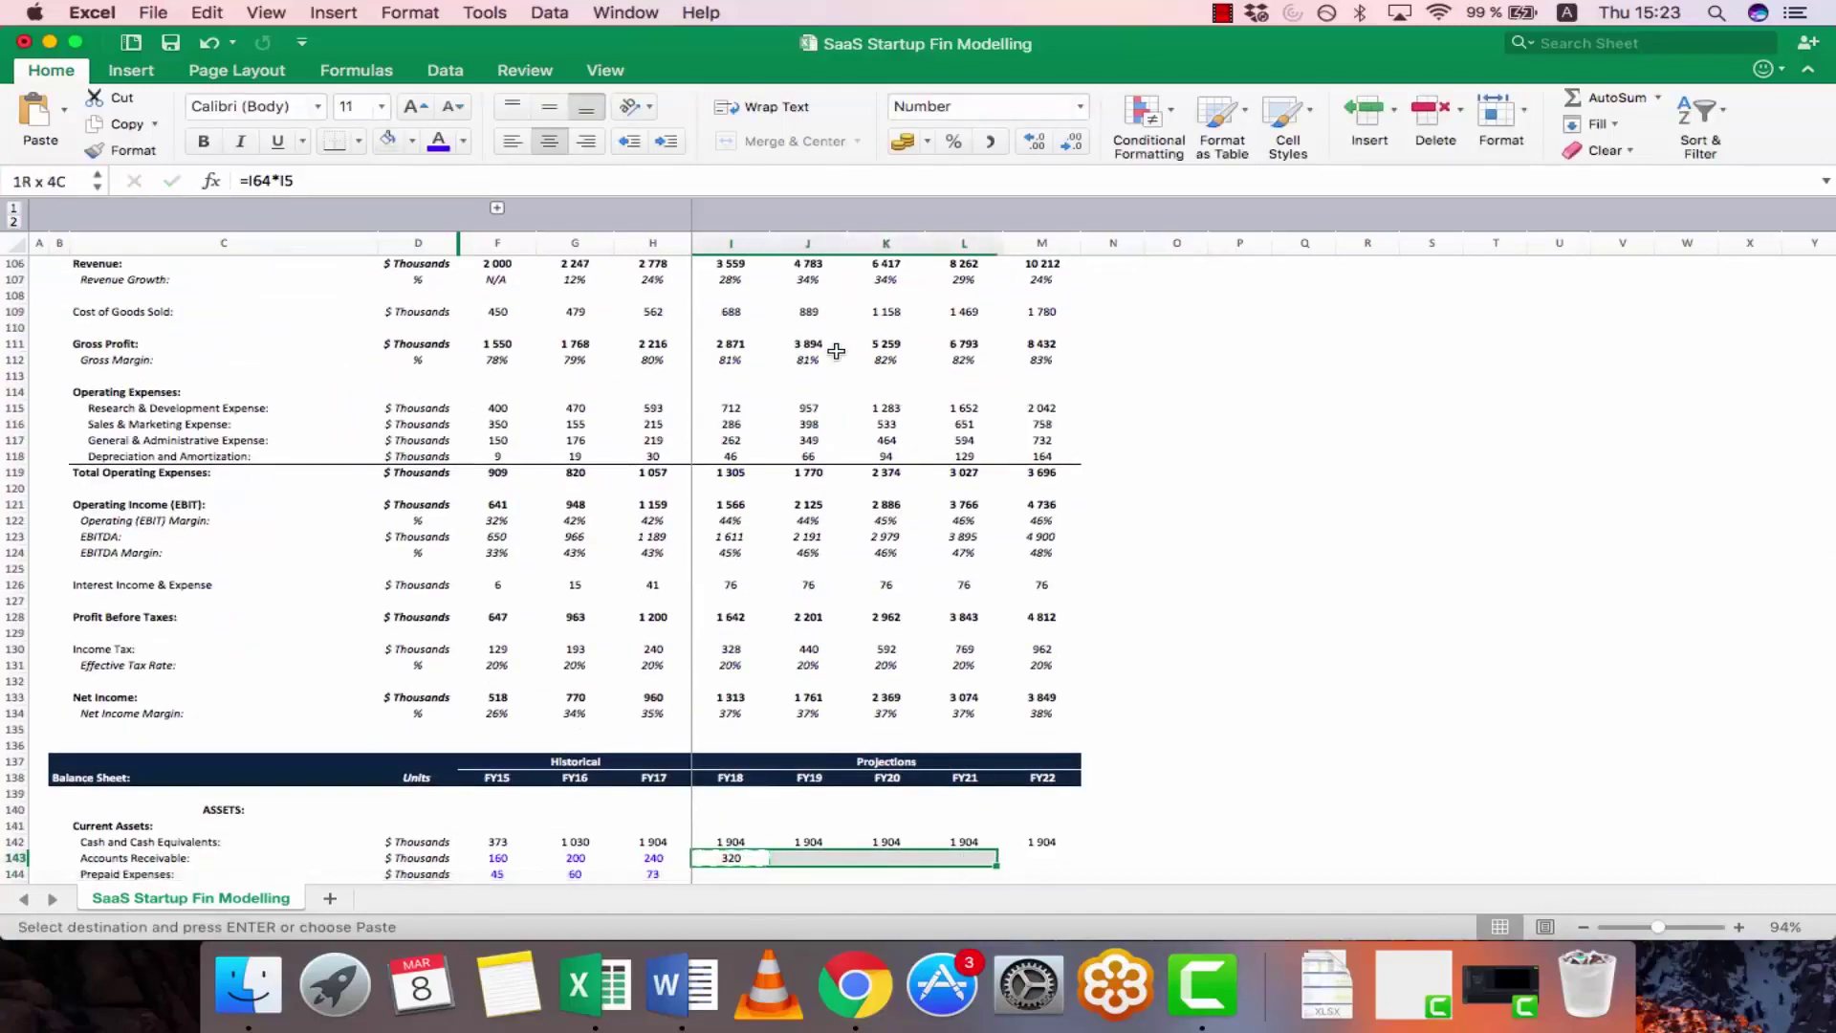
{"action": "key", "text": "super+v"}
{"action": "scroll", "coordinate": [837, 351], "scroll_direction": "down", "scroll_amount": 3}
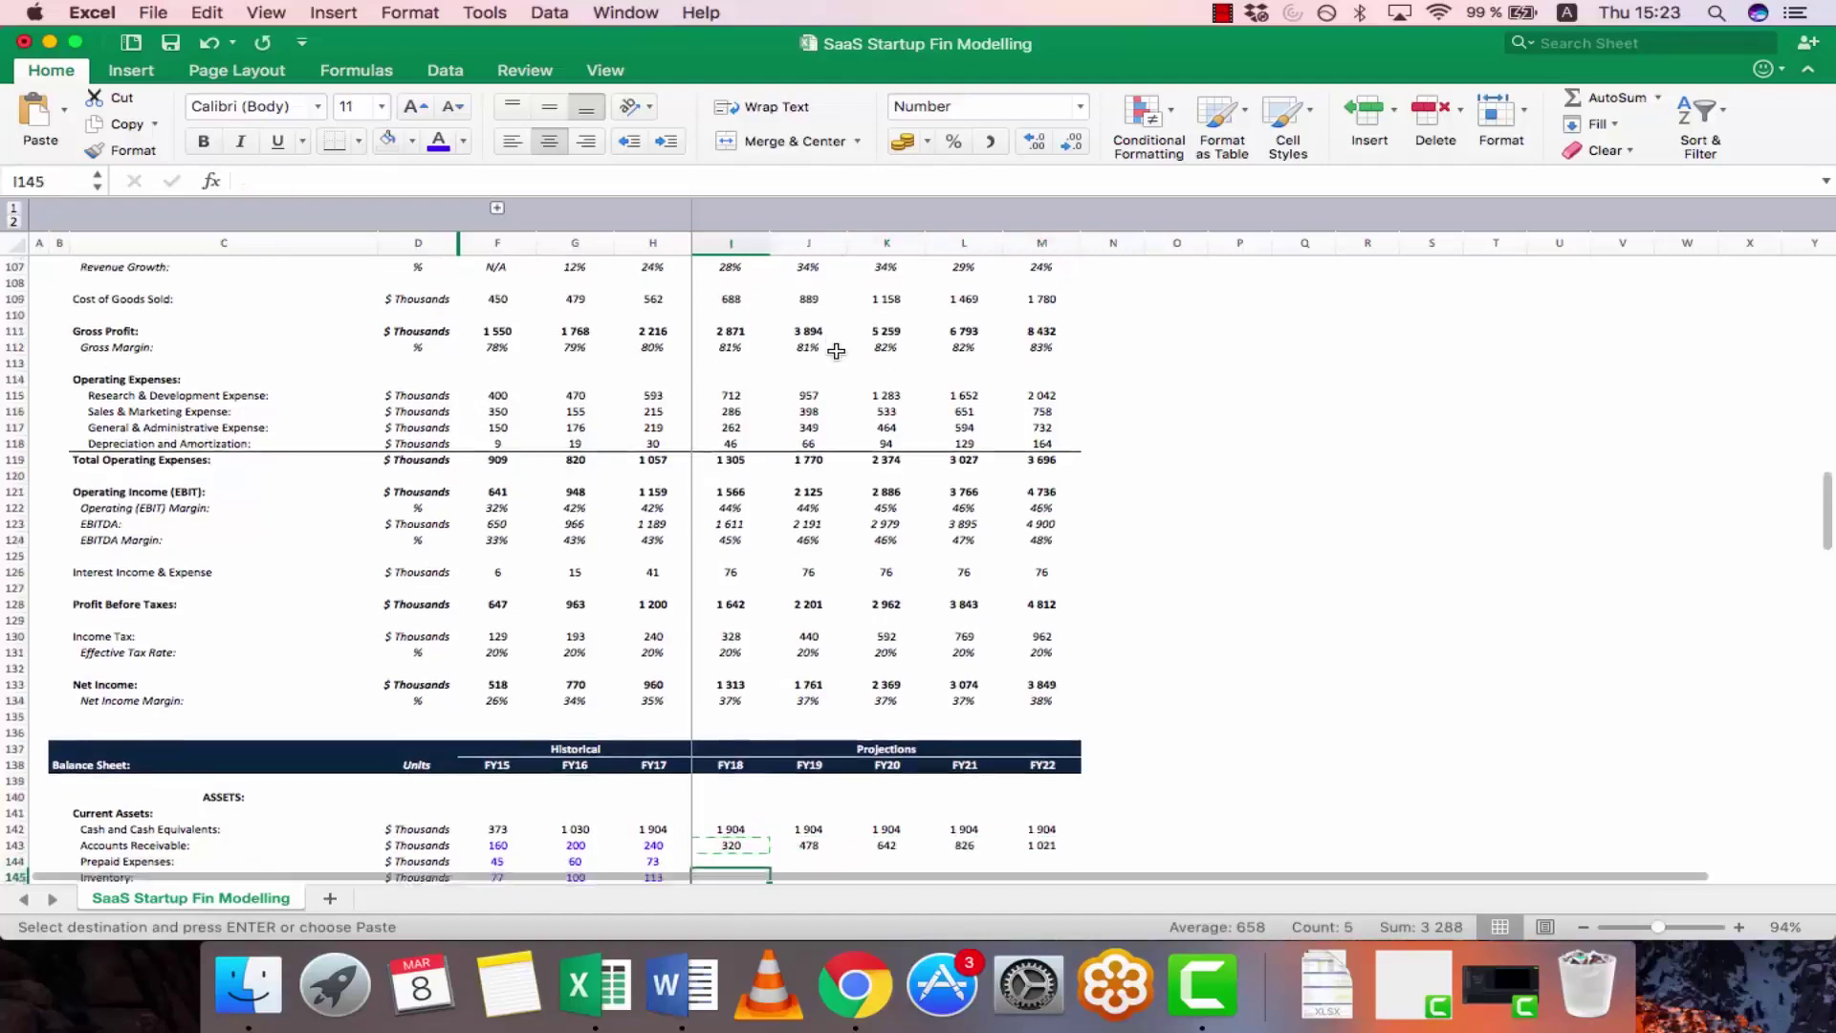
{"action": "key", "text": "Down"}
{"action": "key", "text": "Escape"}
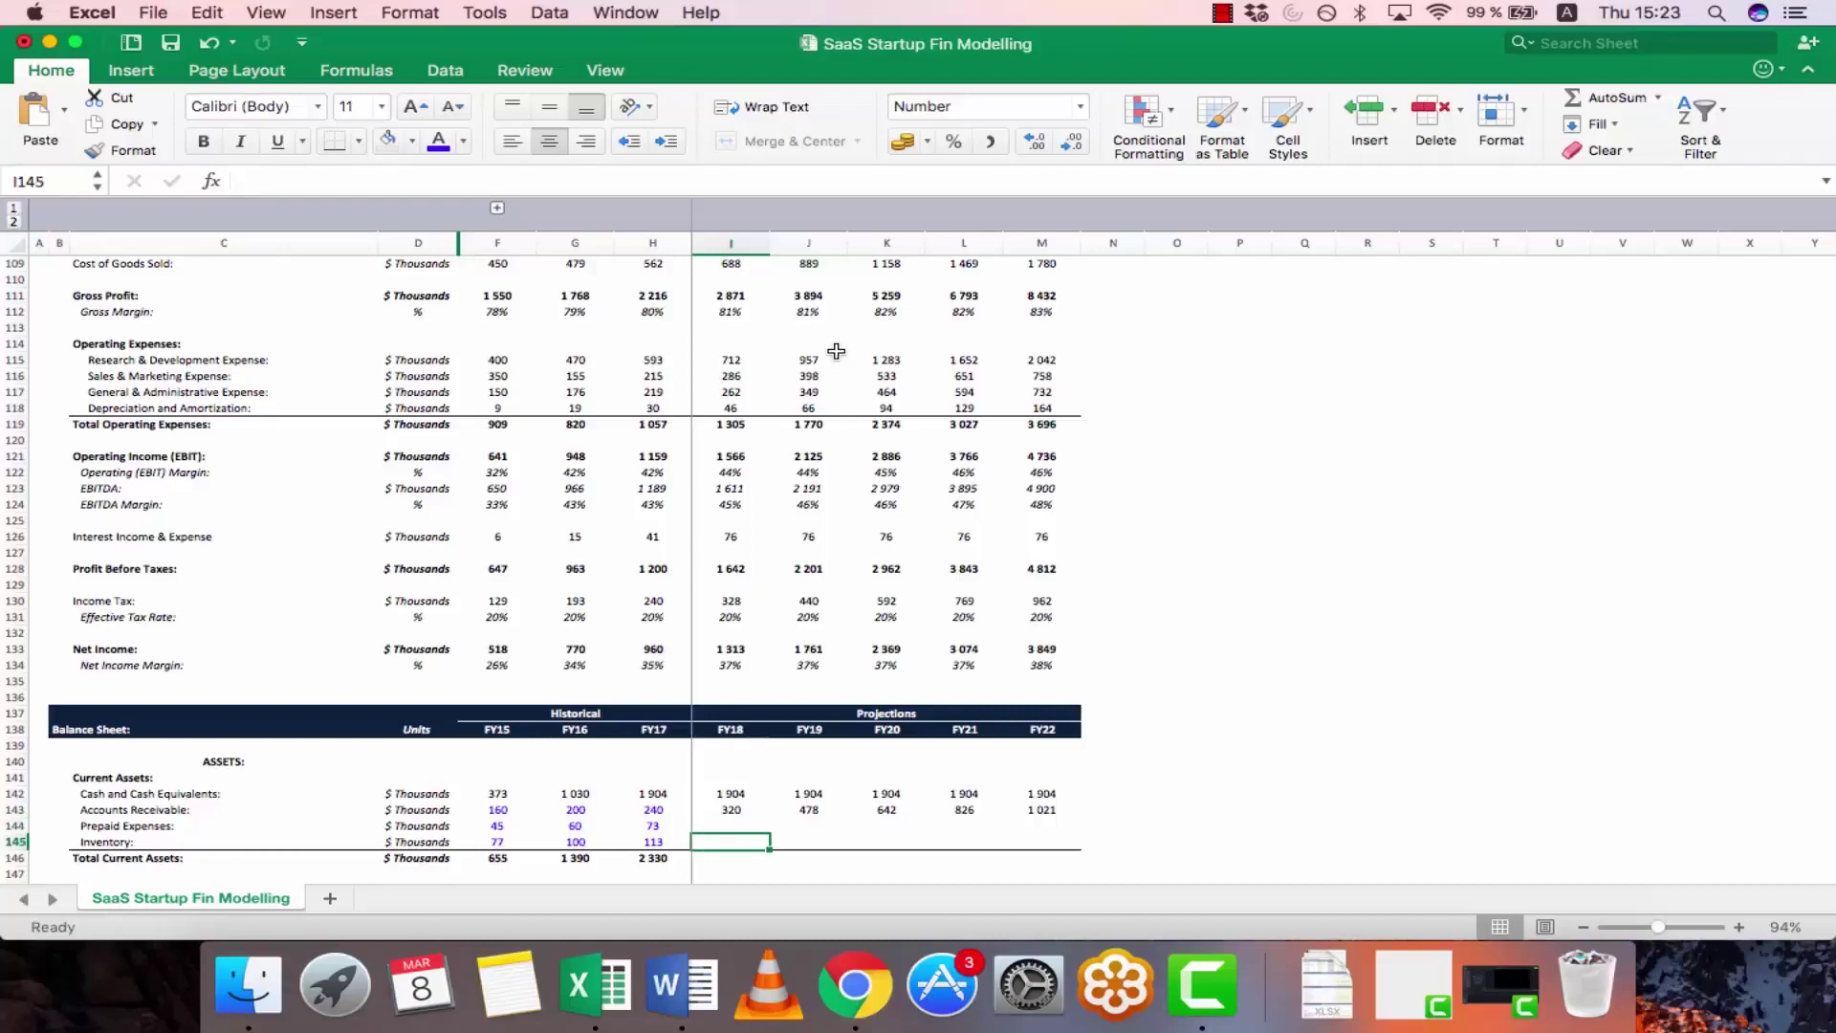
- Enter the FY18 Prepaid Expenses formula =I66*I119 in I144, multiplying the prepaid percentage by total operating expenses
{"action": "type", "text": "="}
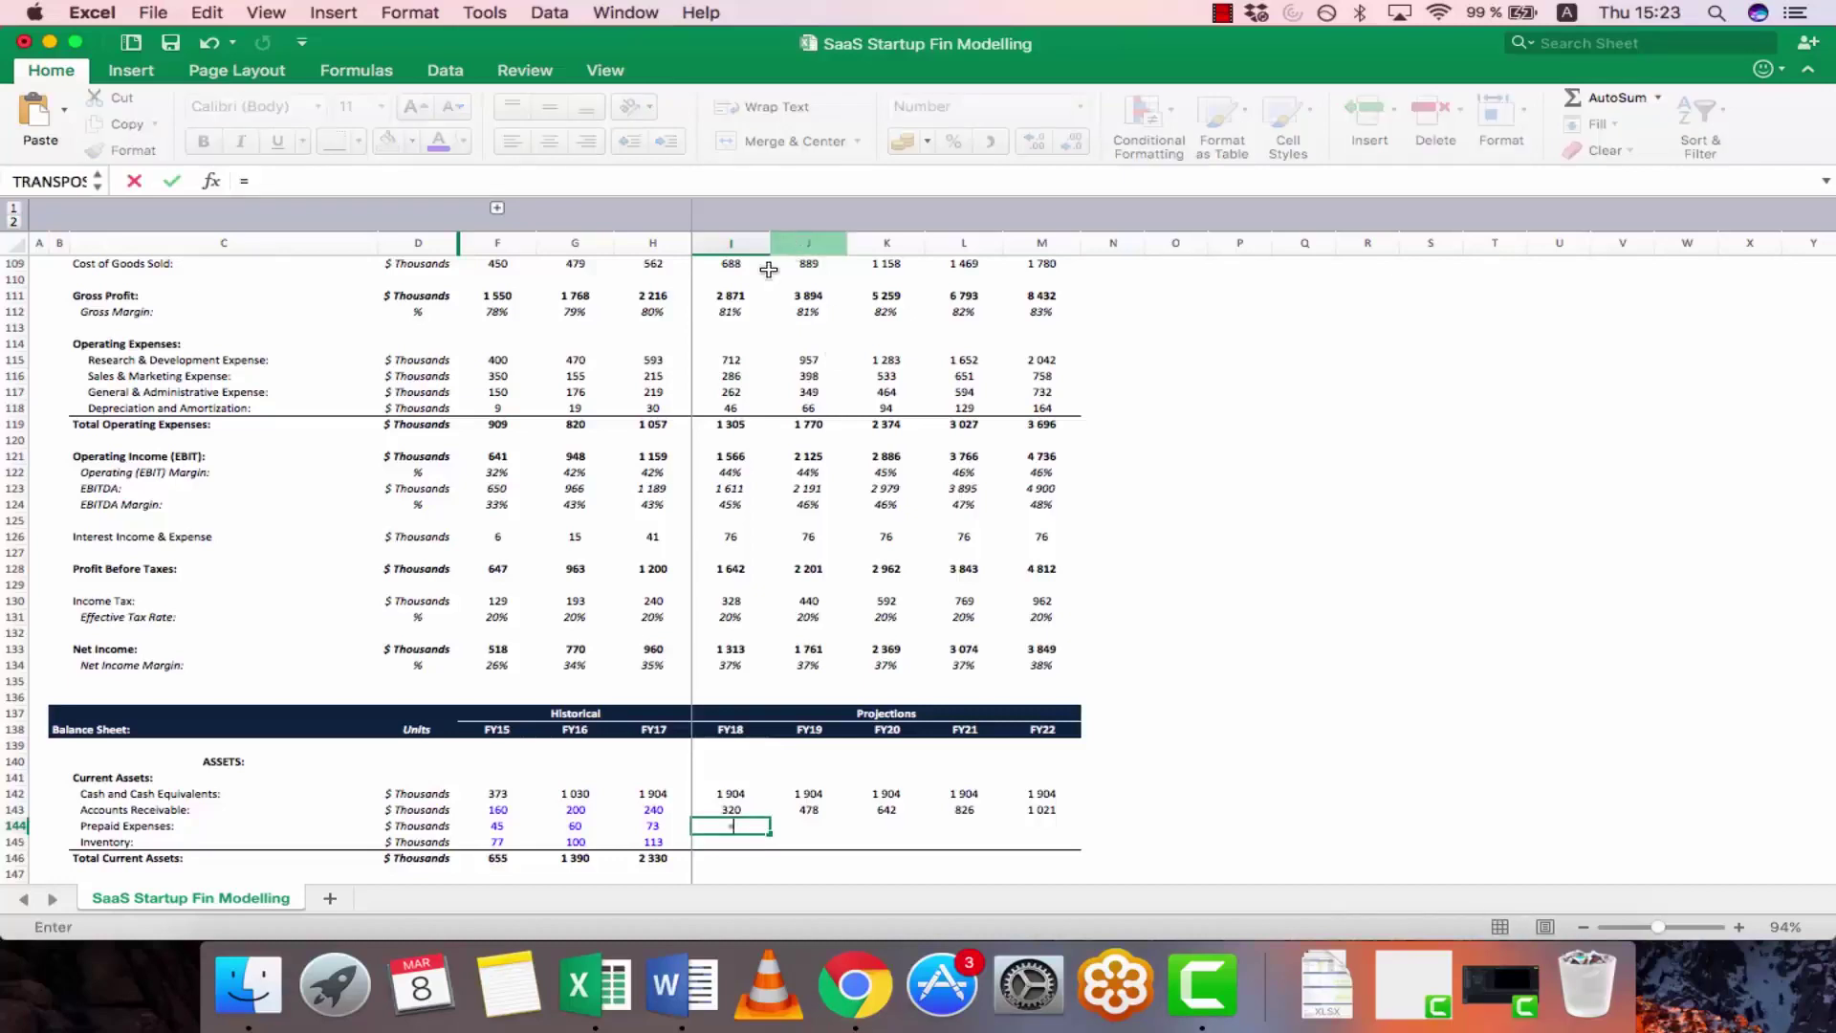
{"action": "scroll", "coordinate": [768, 269], "scroll_direction": "up", "scroll_amount": 15}
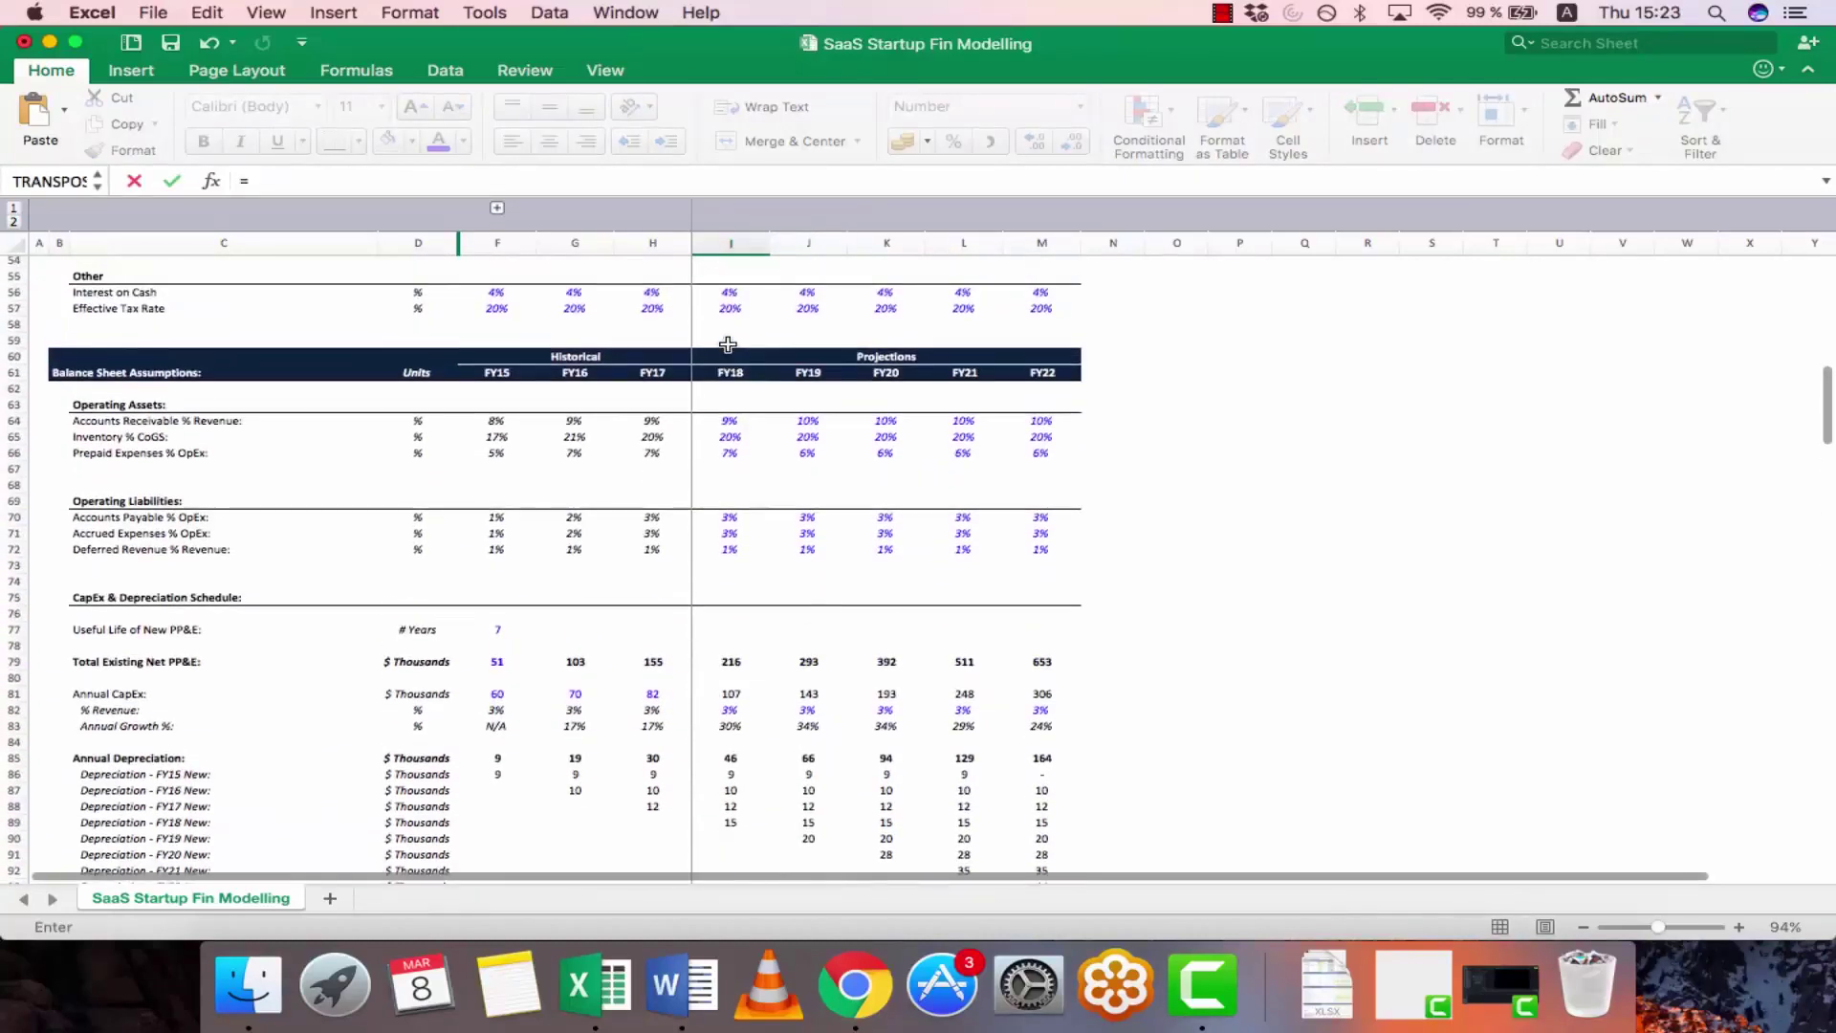
{"action": "scroll", "coordinate": [728, 344], "scroll_direction": "down", "scroll_amount": 1}
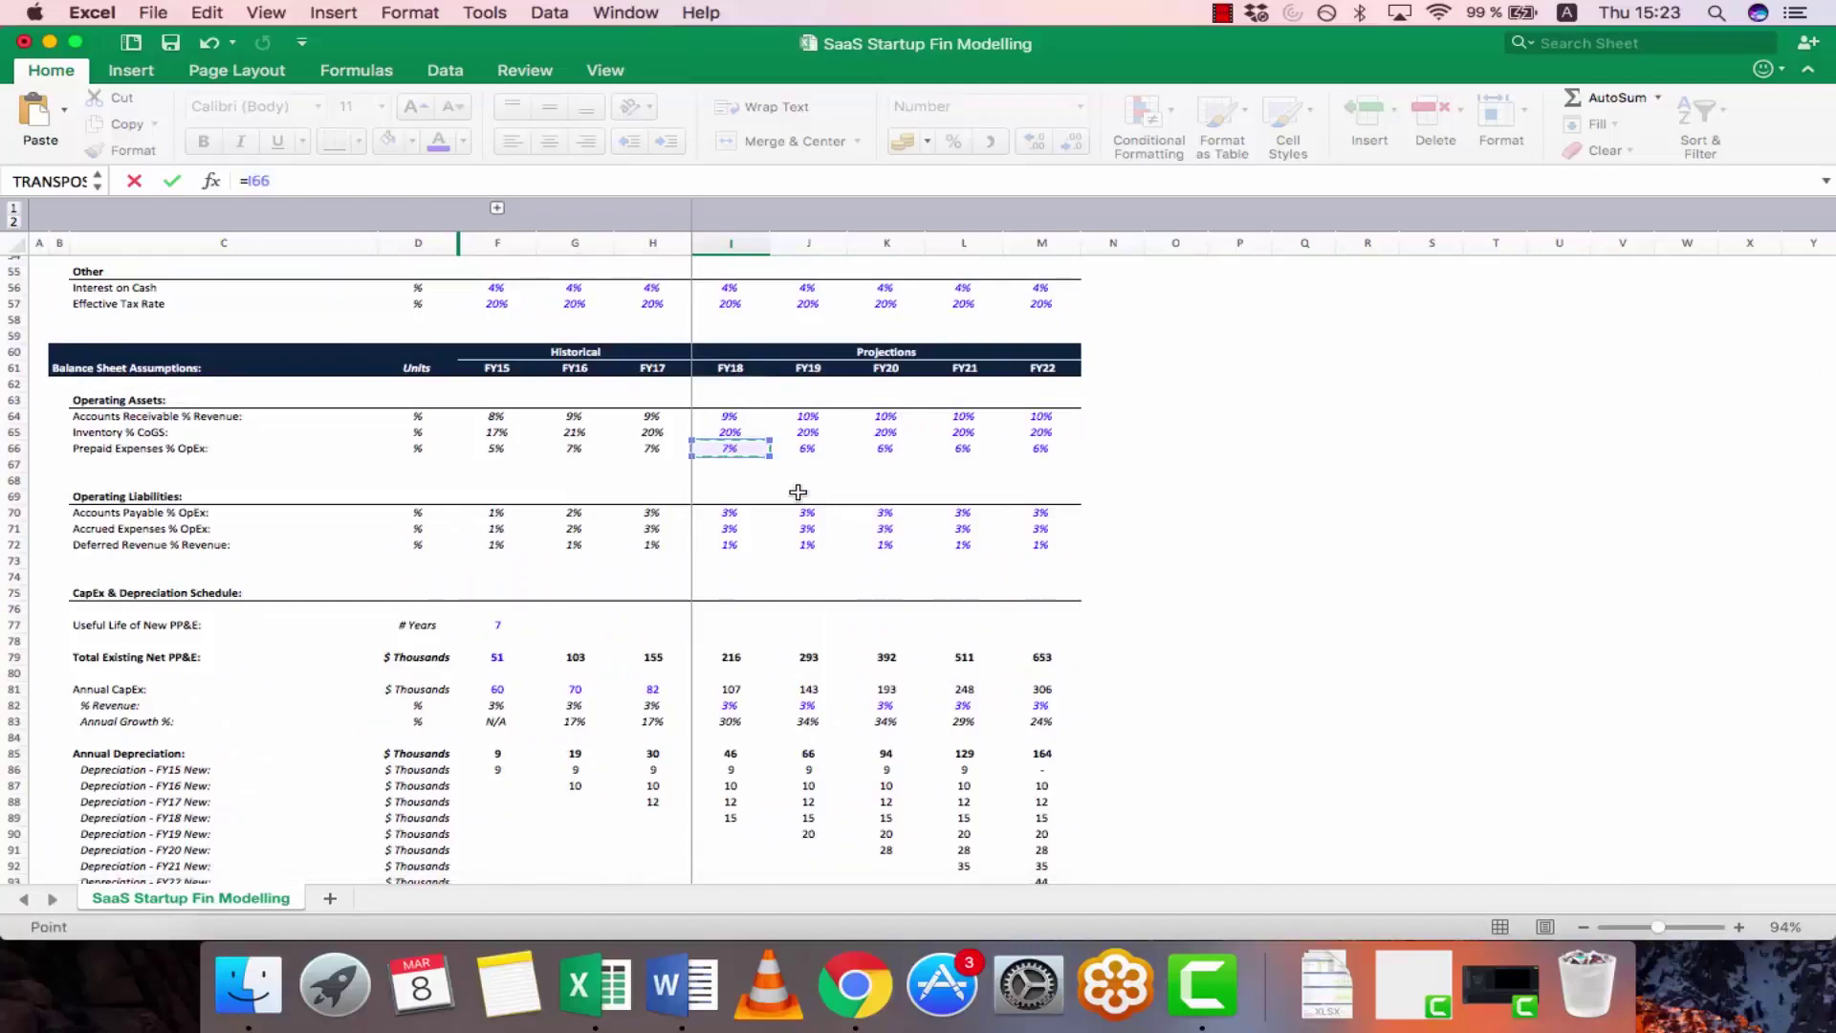
{"action": "scroll", "coordinate": [730, 498], "scroll_direction": "down", "scroll_amount": 12}
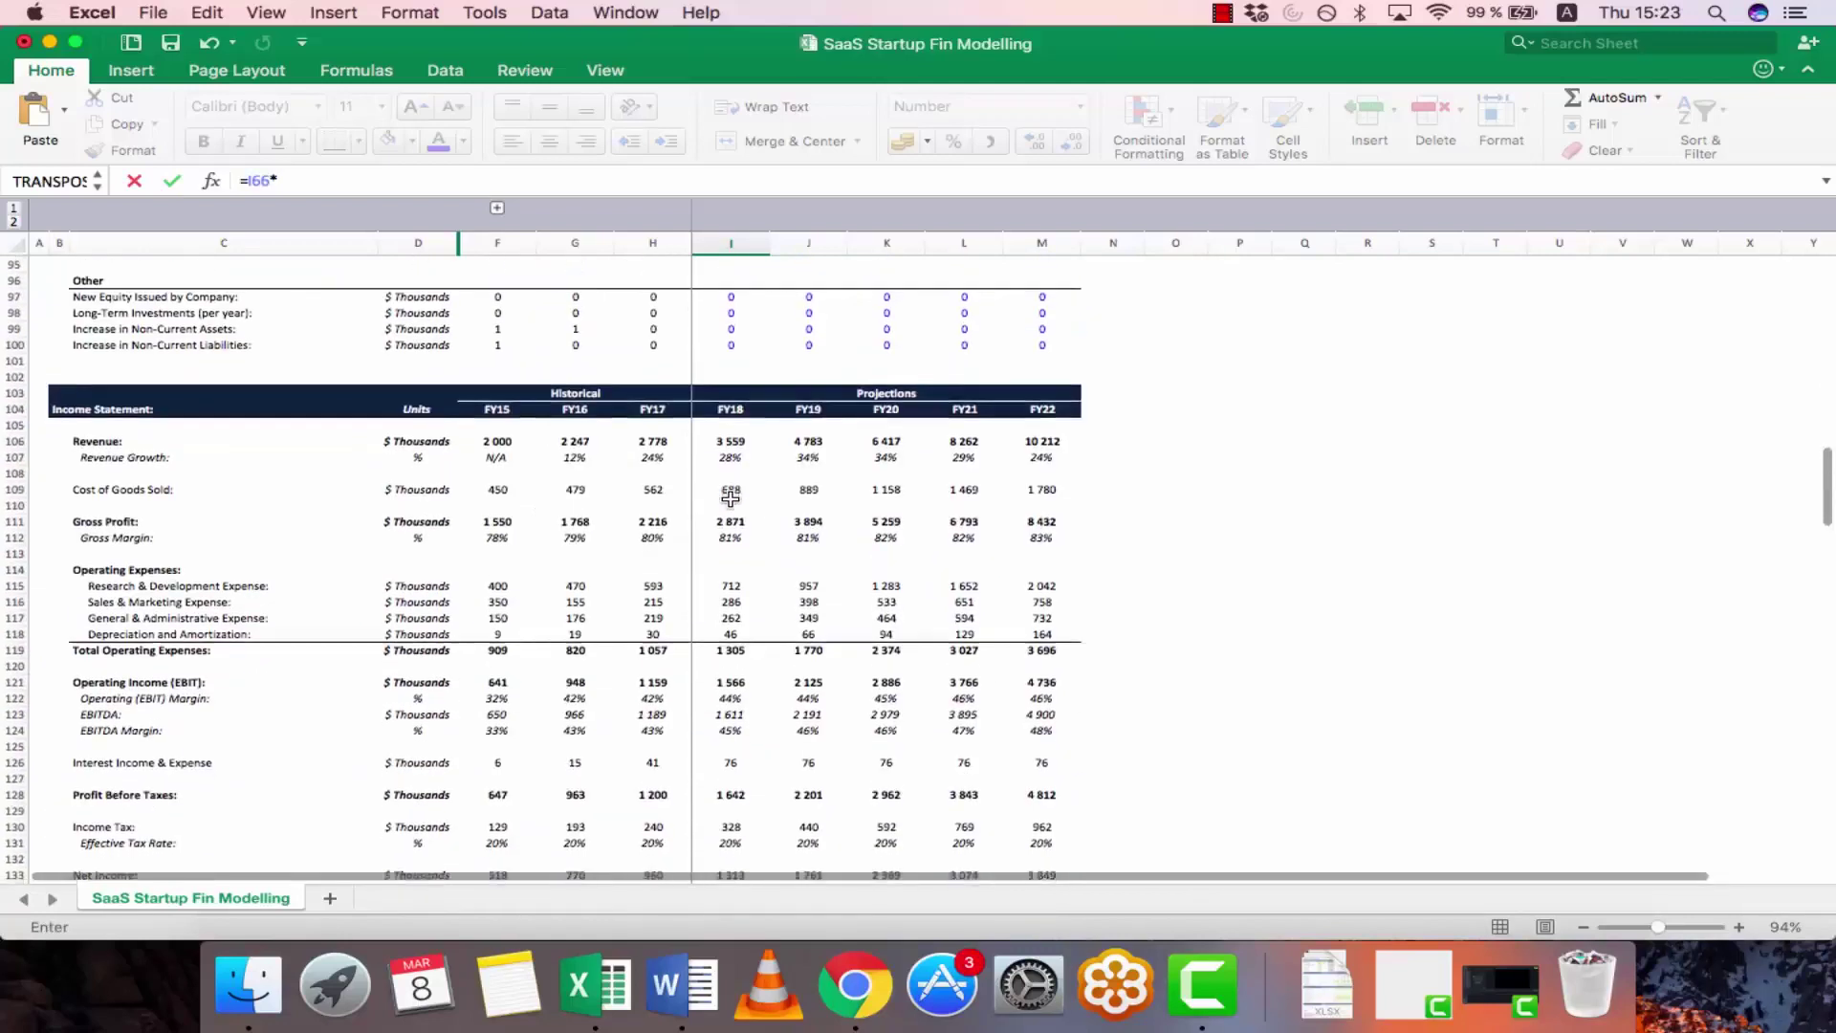
{"action": "scroll", "coordinate": [731, 498], "scroll_direction": "down", "scroll_amount": 1}
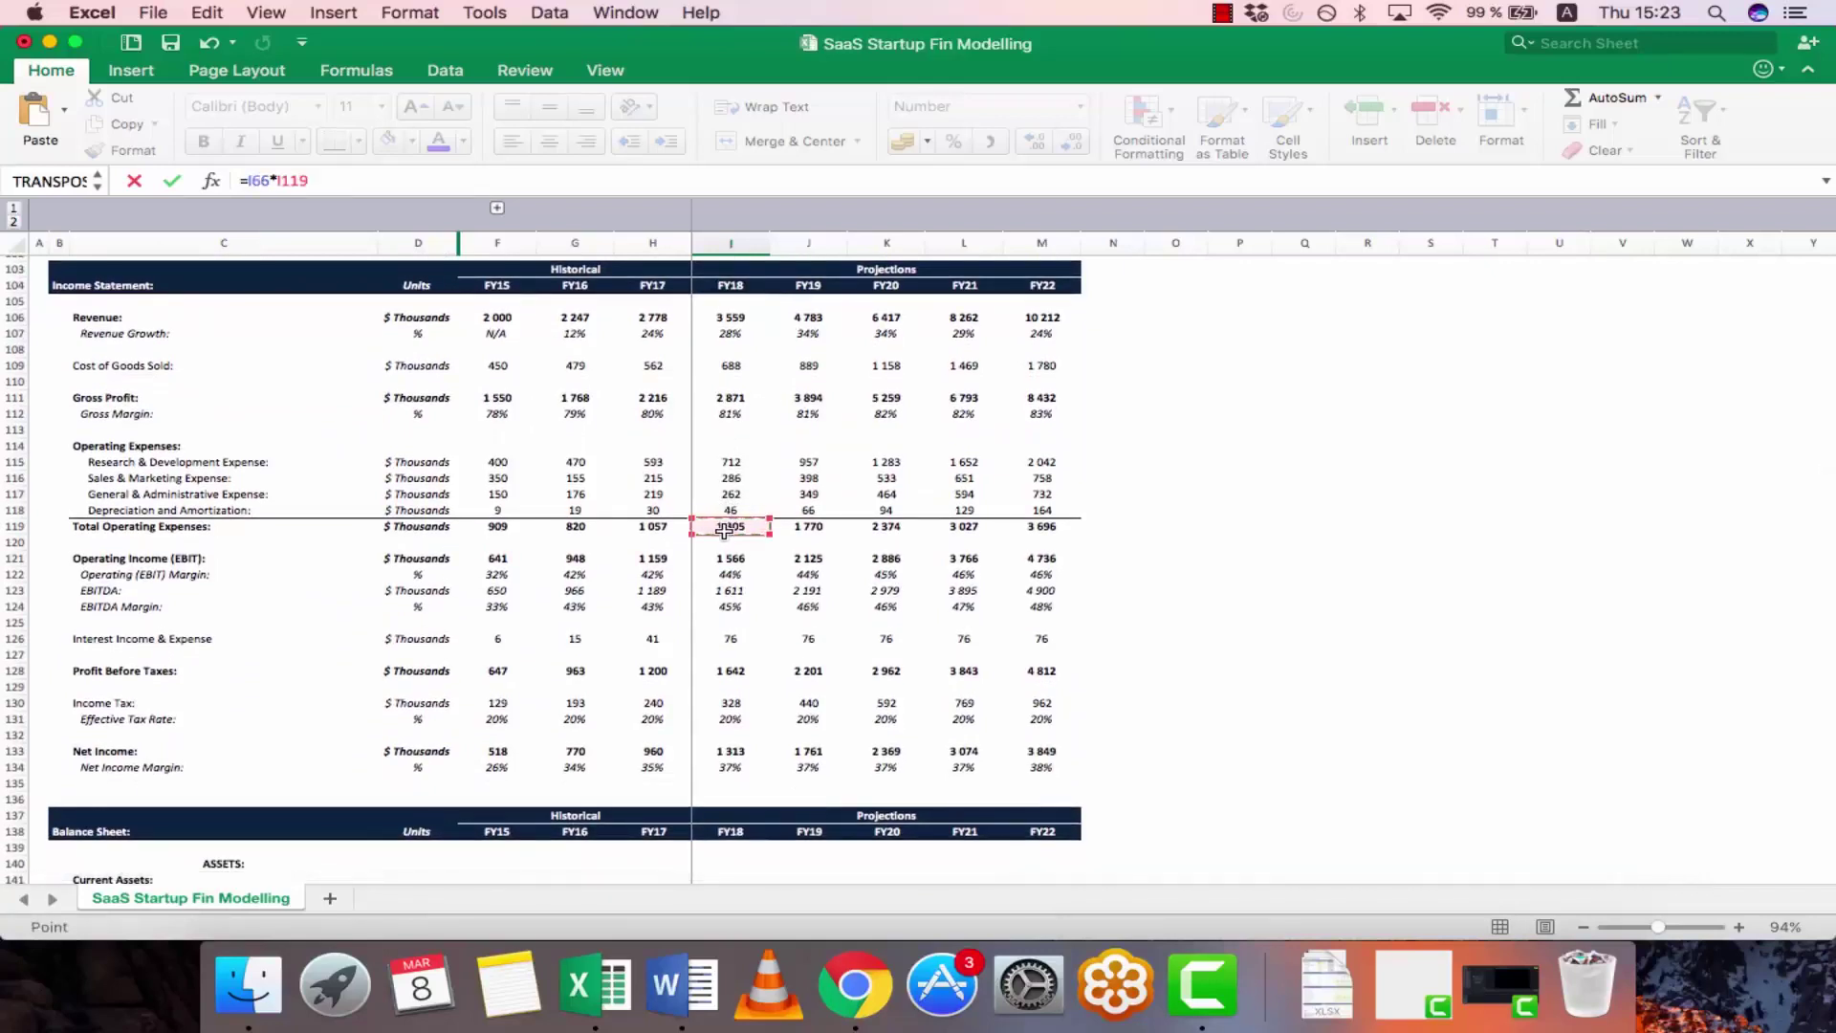
{"action": "key", "text": "Return"}
- Copy the FY18 Prepaid Expenses formula in I144 across the FY19 to FY22 columns (J144:M144)
{"action": "key", "text": "super+c"}
{"action": "key", "text": "shift+Right"}
{"action": "key", "text": "shift+Right"}
{"action": "key", "text": "shift+Right"}
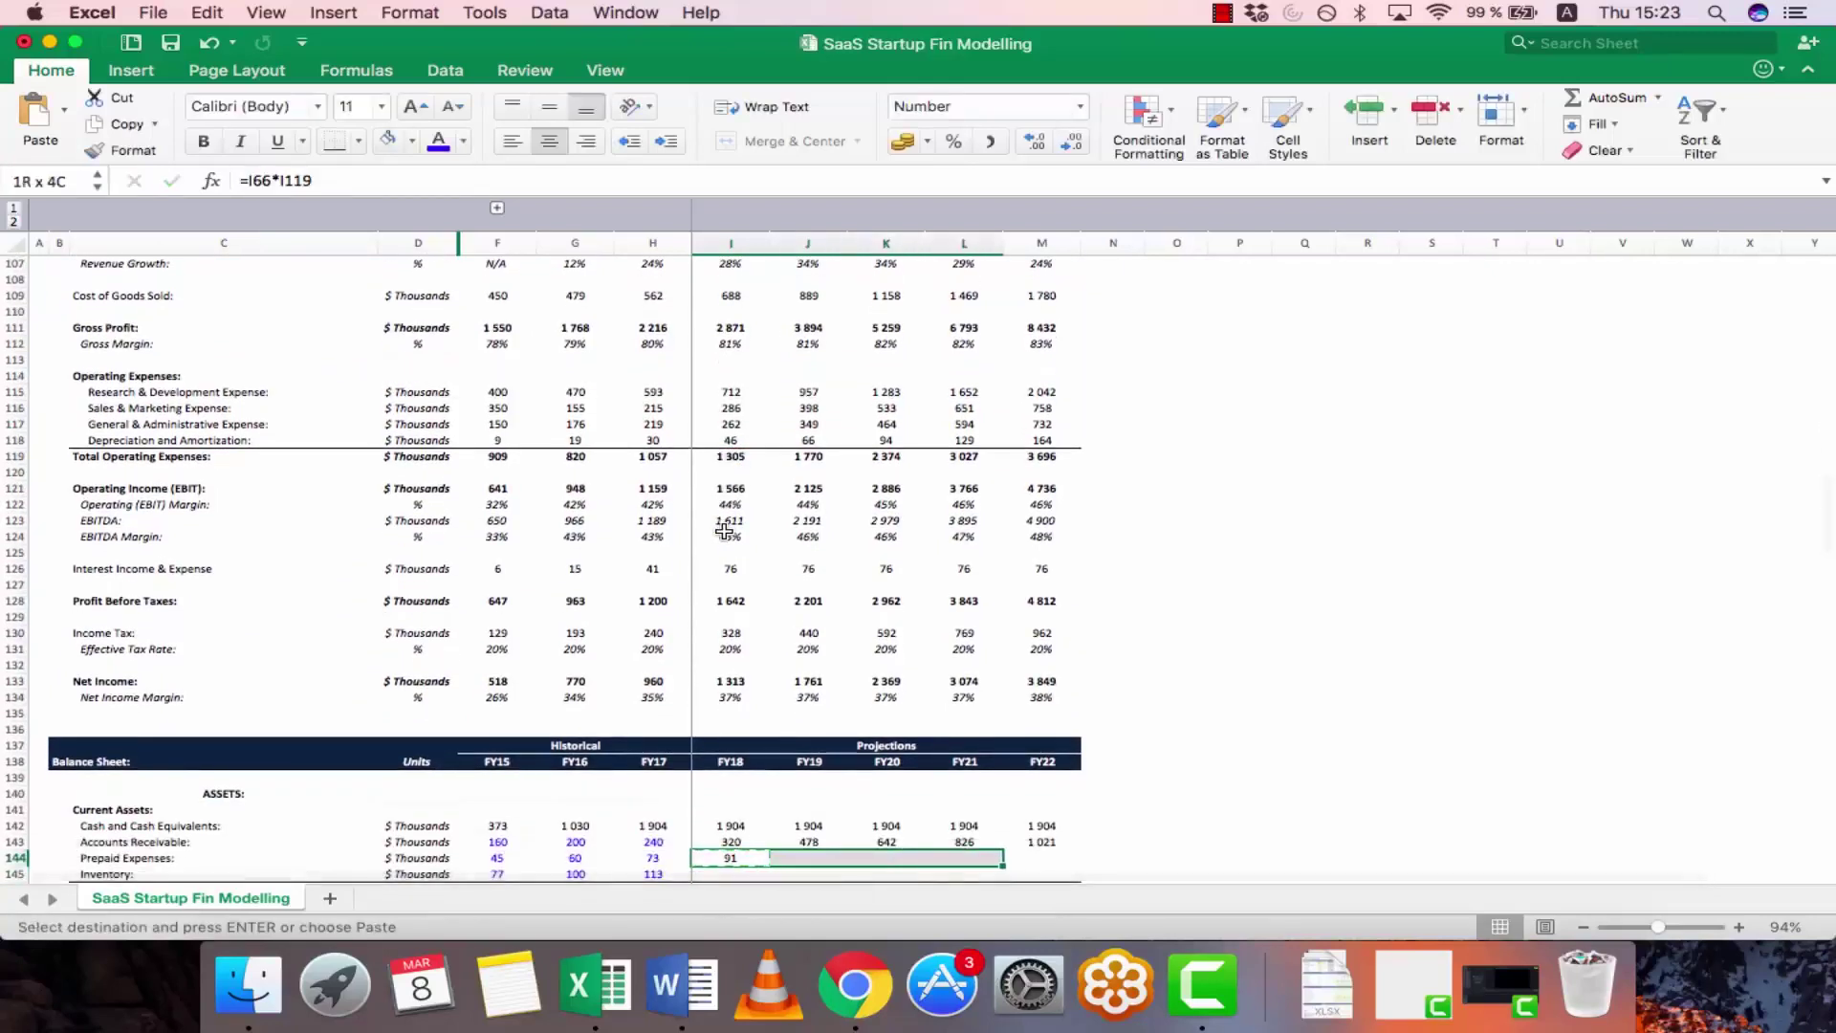
{"action": "key", "text": "shift+Right"}
{"action": "key", "text": "super+v"}
{"action": "key", "text": "Escape"}
- Check the cell references of the copied Prepaid Expenses formulas for FY19 to FY22 in J144:M144
{"action": "key", "text": "Right"}
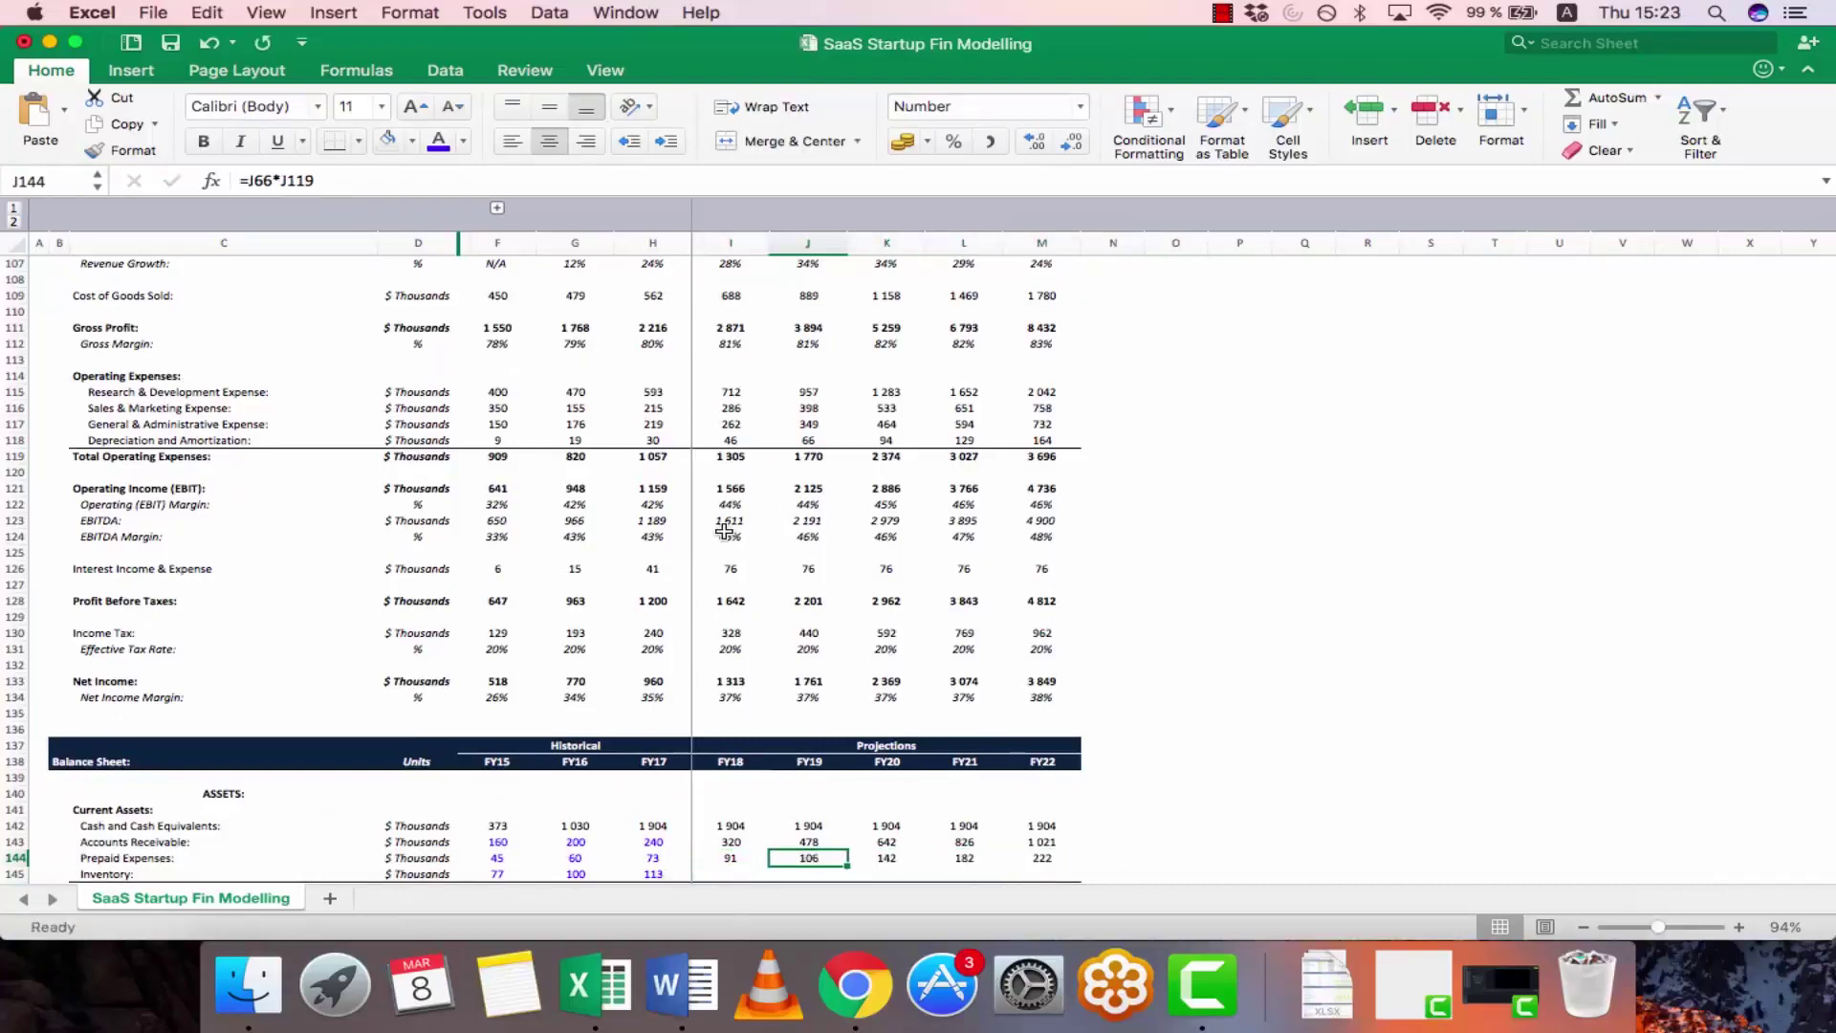
{"action": "key", "text": "Right"}
{"action": "key", "text": "Right"}
{"action": "key", "text": "Right"}
{"action": "key", "text": "Left"}
{"action": "key", "text": "Left"}
{"action": "key", "text": "Left"}
{"action": "key", "text": "F2"}
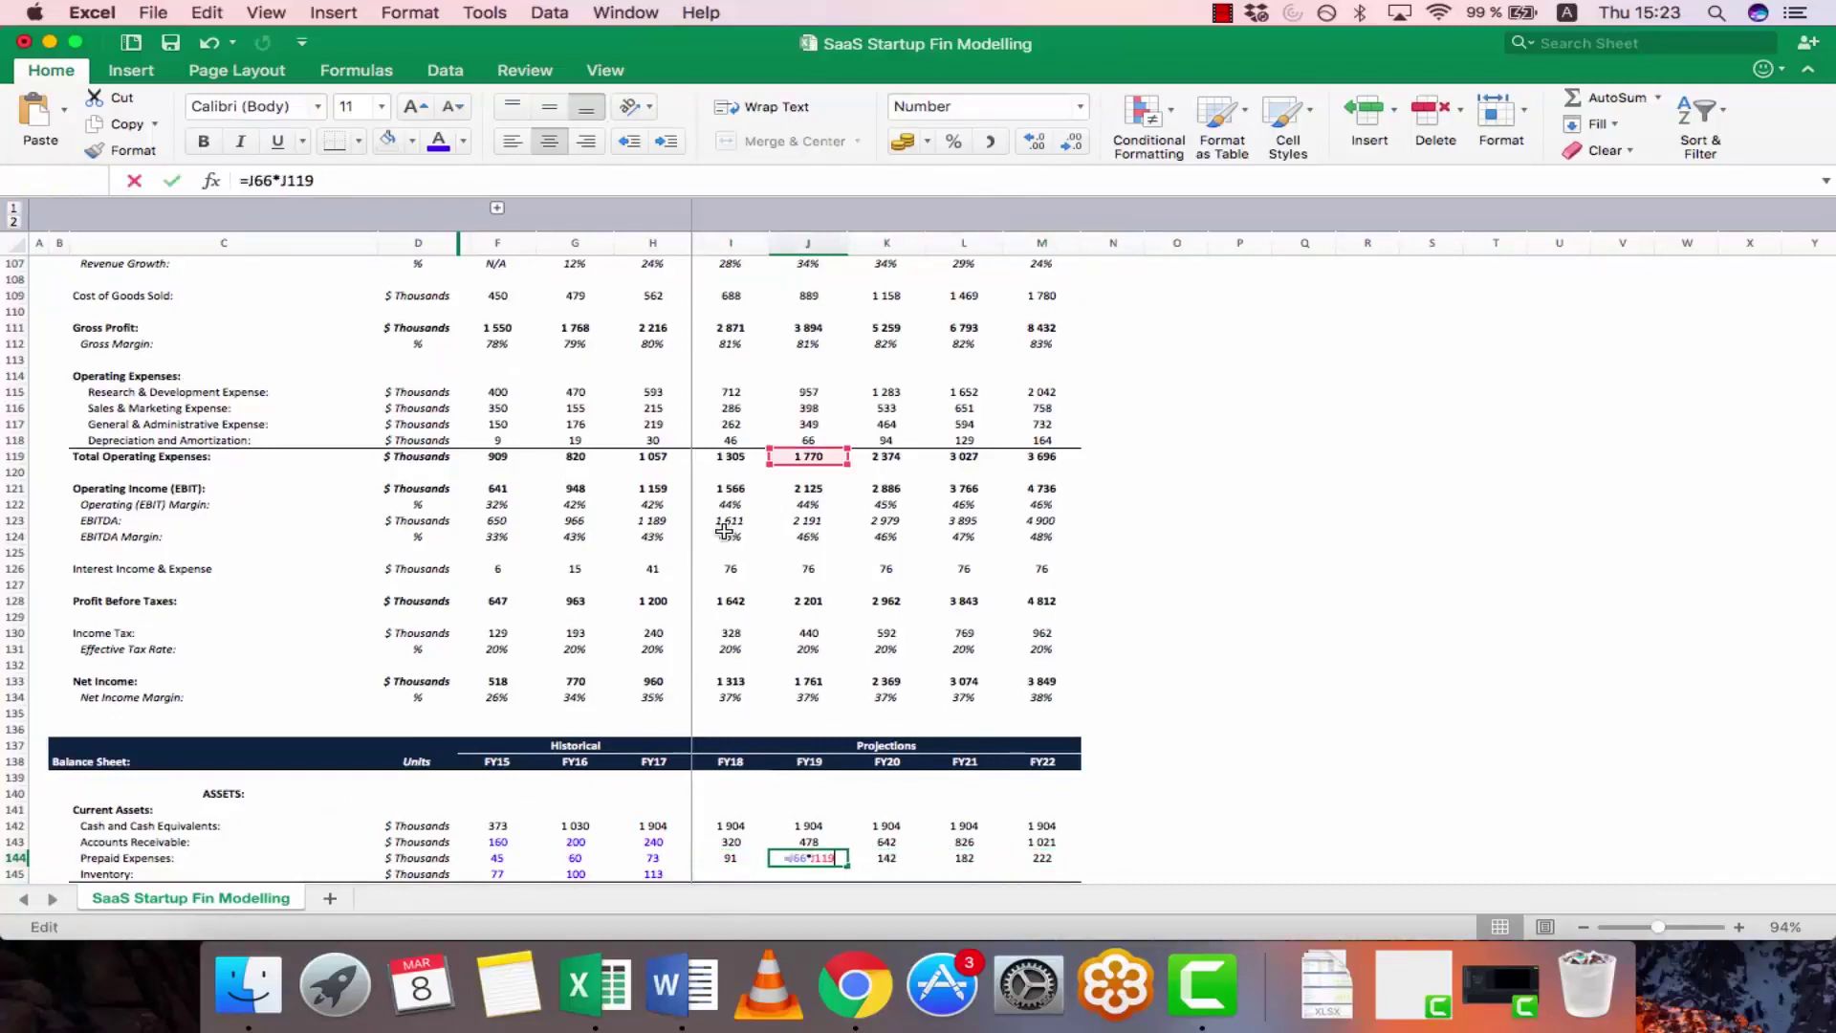
{"action": "key", "text": "Tab"}
{"action": "key", "text": "F2"}
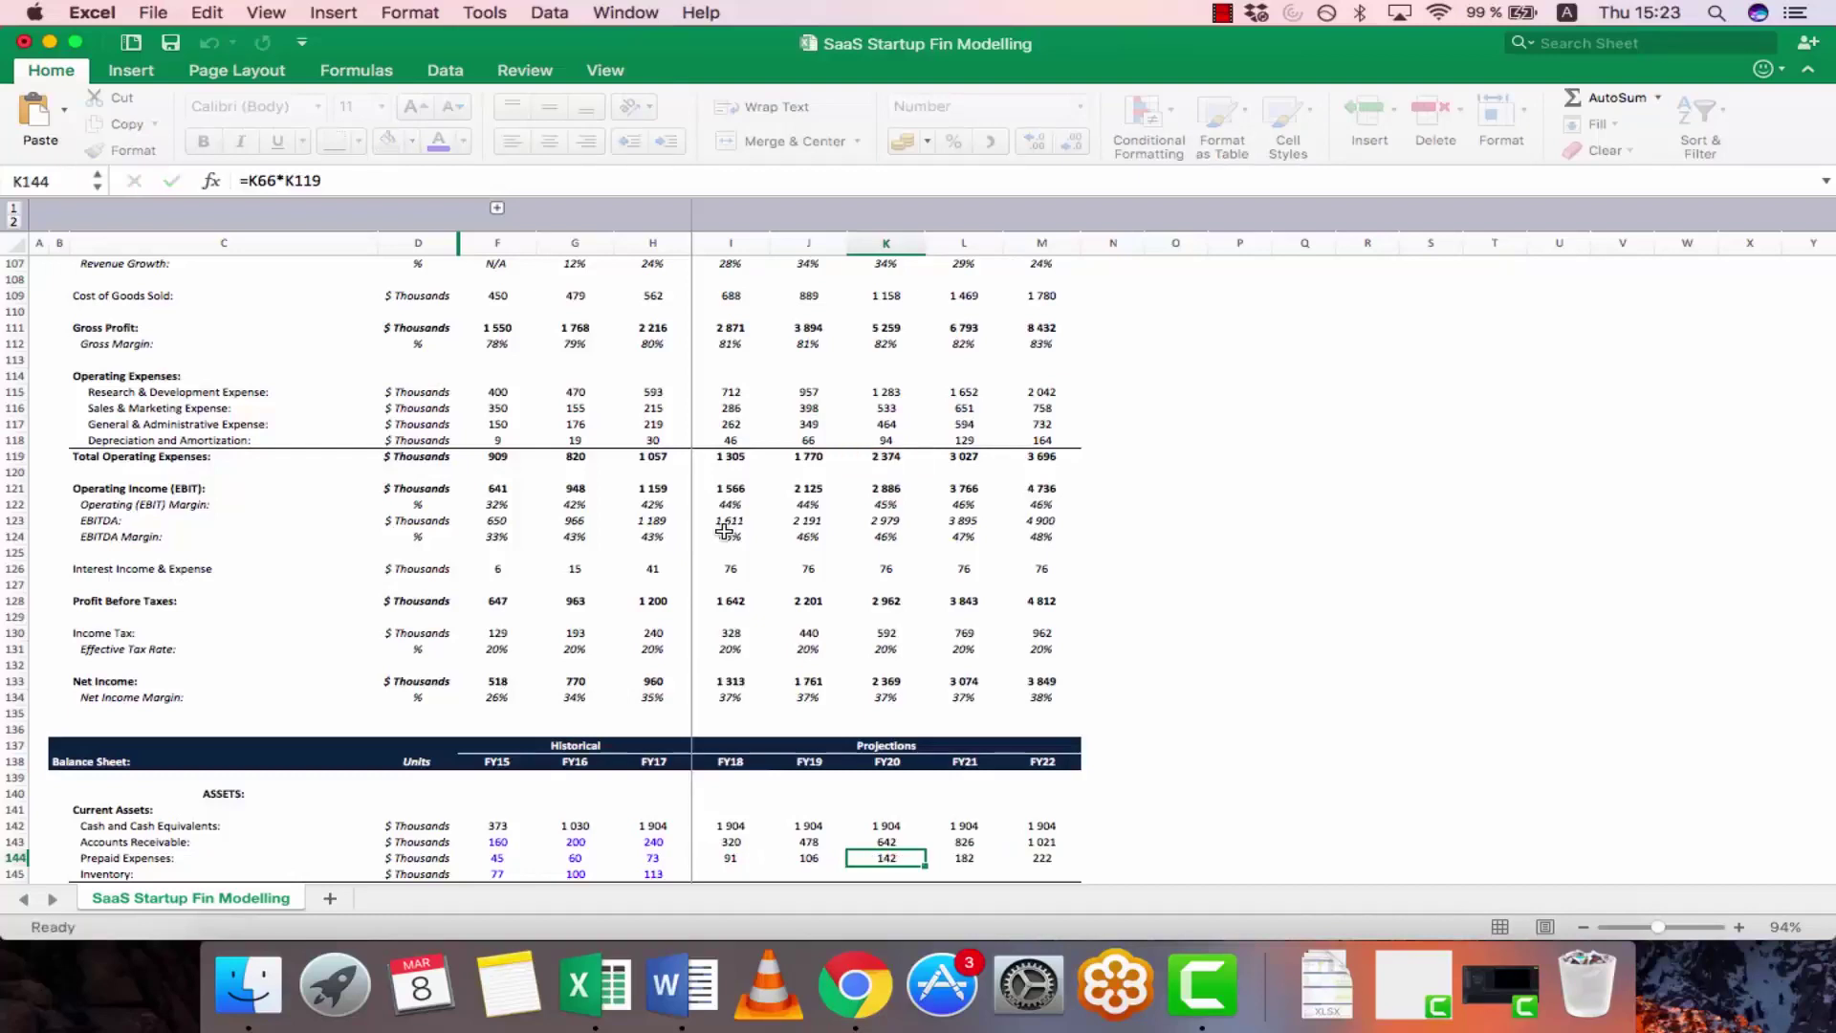
{"action": "key", "text": "Tab"}
{"action": "key", "text": "F2"}
{"action": "key", "text": "Tab"}
{"action": "key", "text": "F2"}
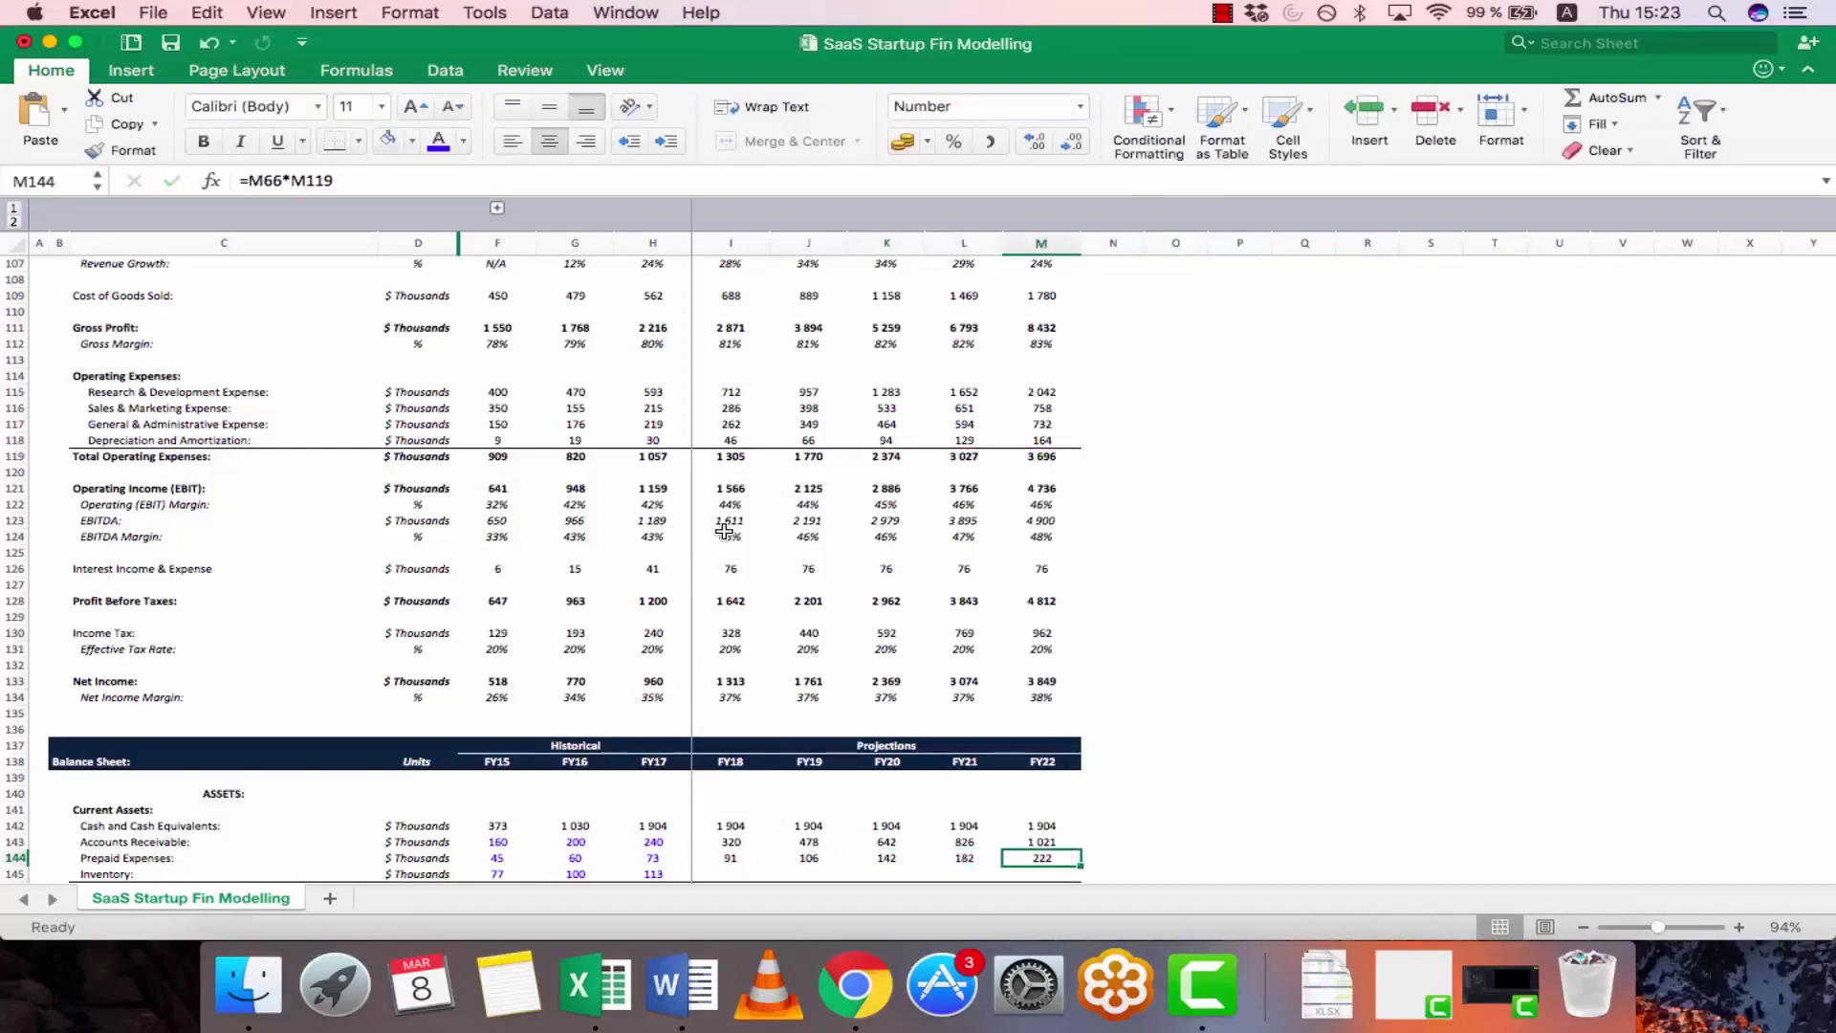
- Enter the FY18 Inventory formula =I65*I109 in I145, multiplying the inventory percentage by cost of goods sold
{"action": "key", "text": "Return"}
{"action": "key", "text": "Tab"}
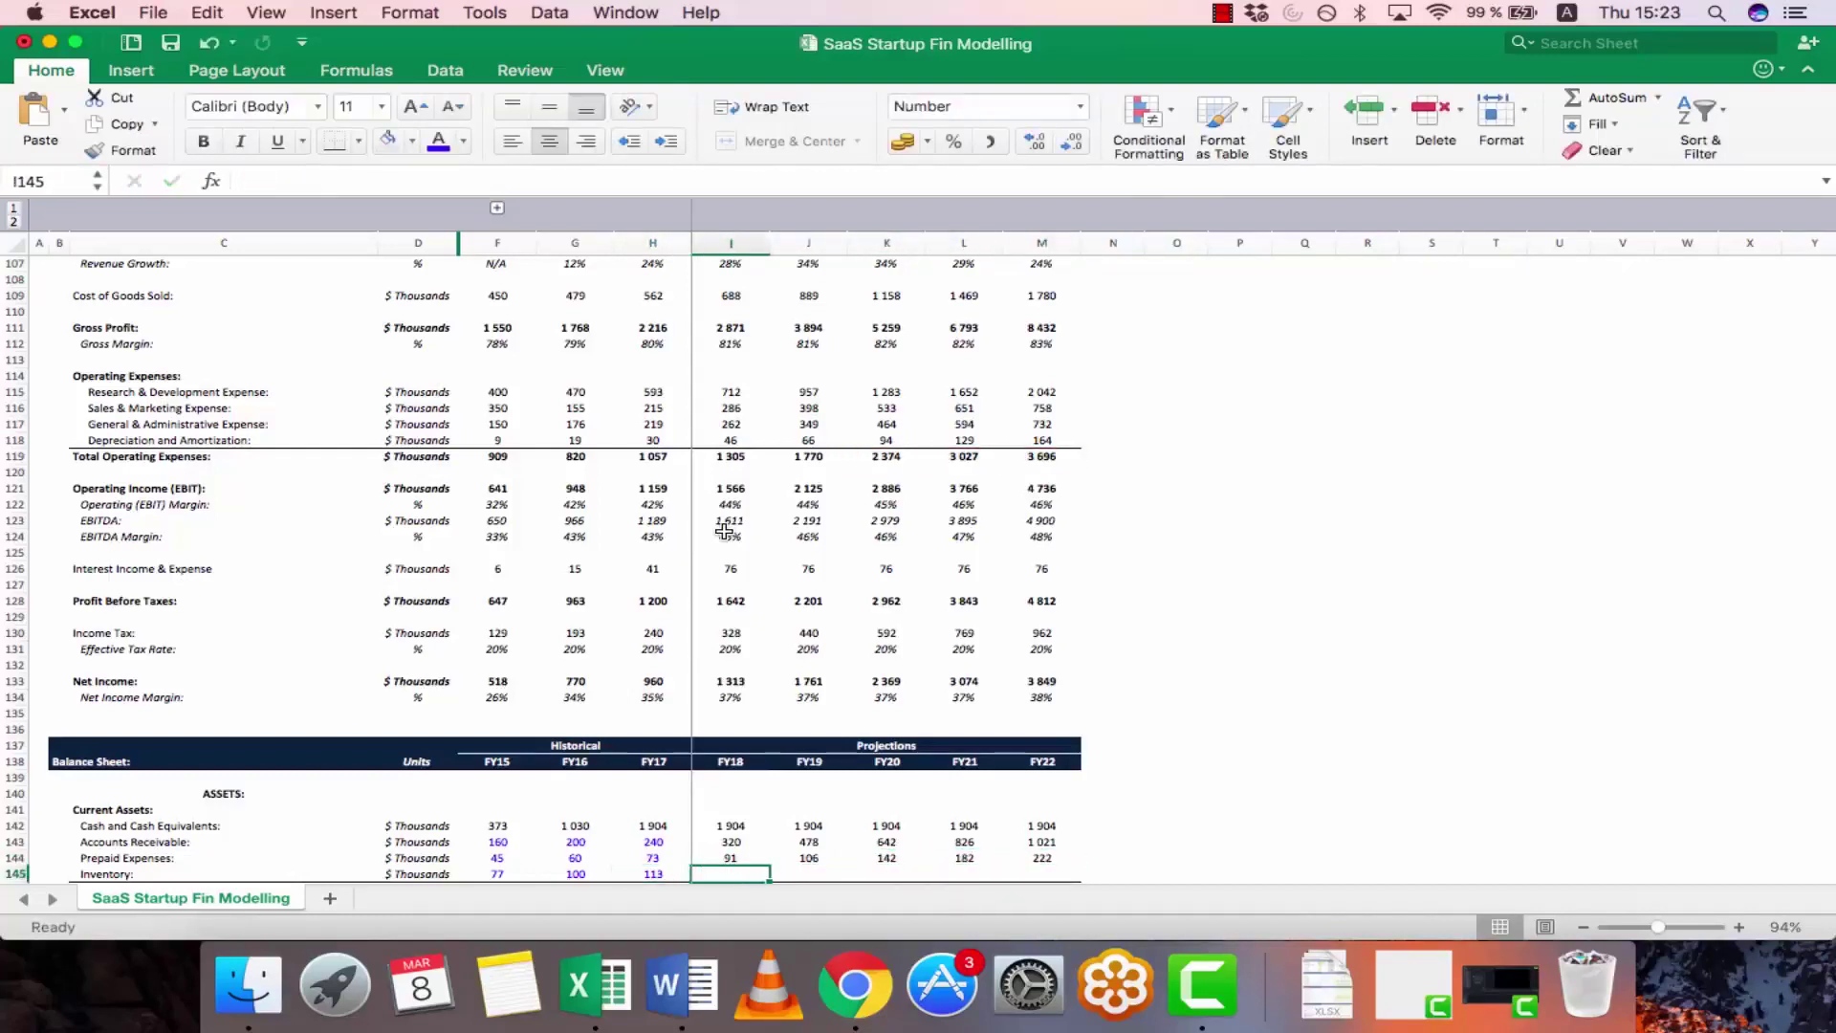
{"action": "scroll", "coordinate": [725, 420], "scroll_direction": "up", "scroll_amount": 10}
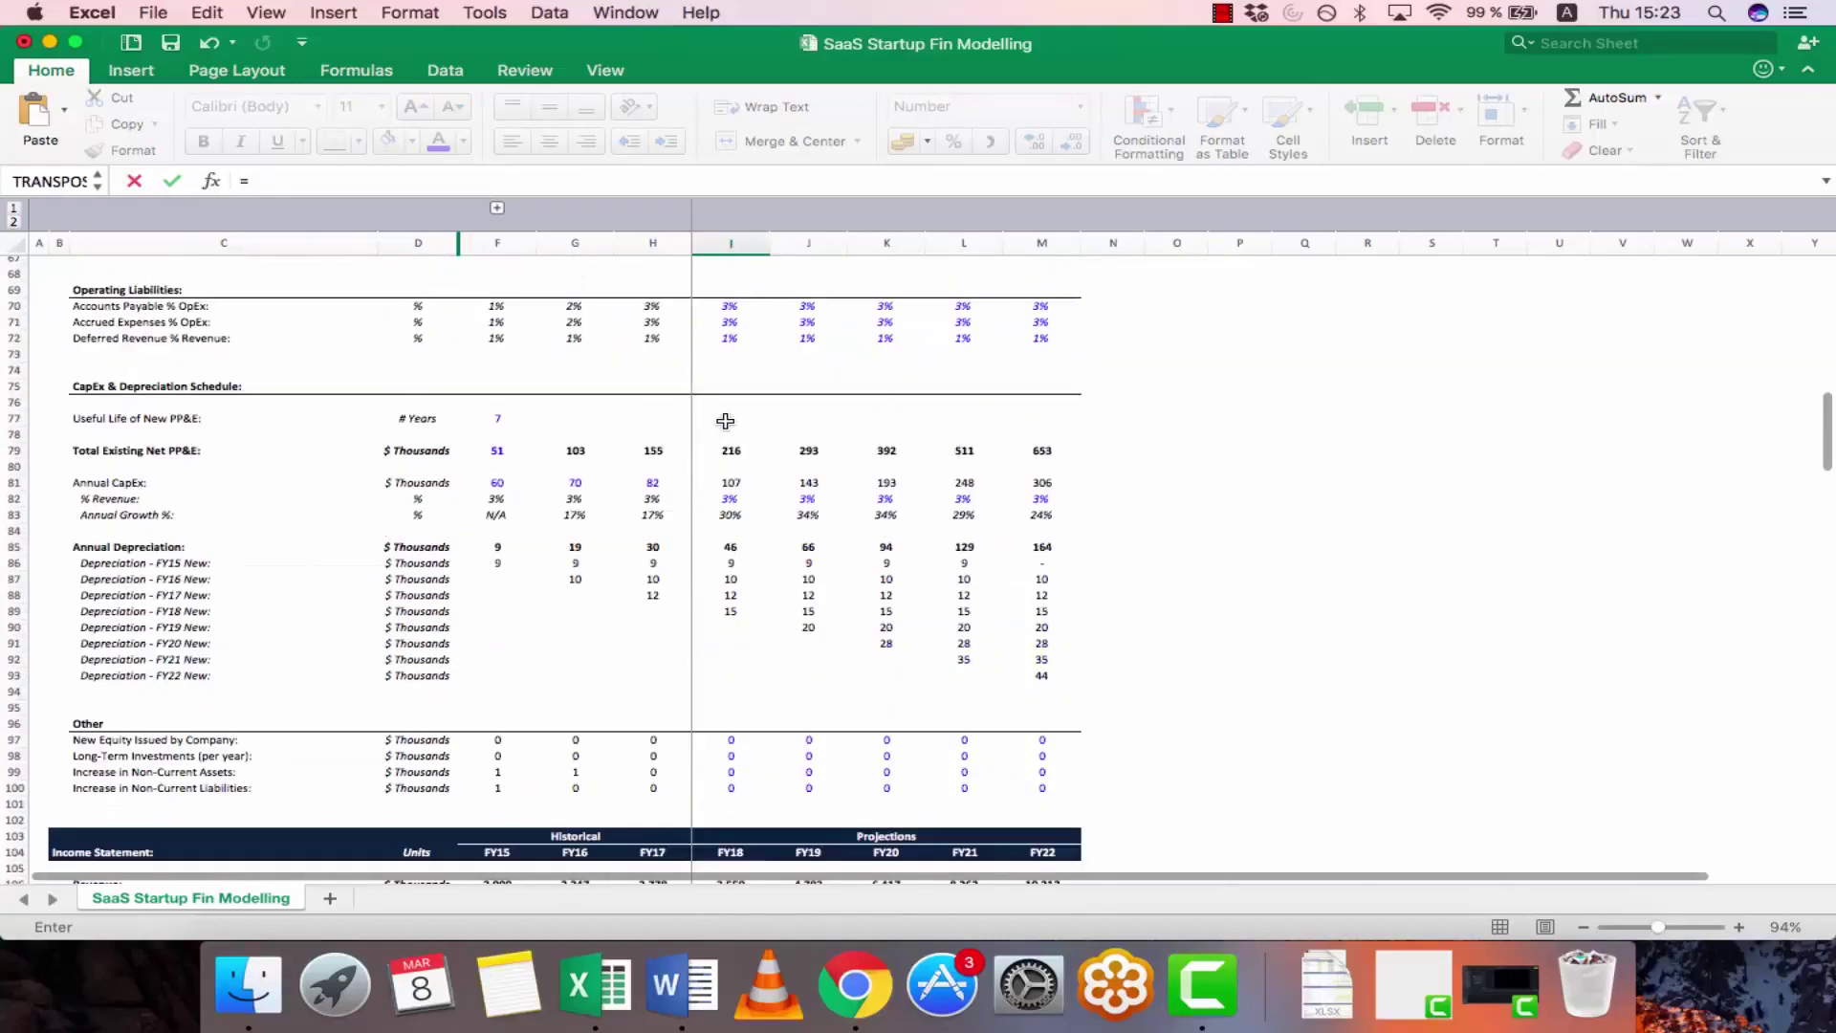
{"action": "scroll", "coordinate": [724, 421], "scroll_direction": "up", "scroll_amount": 1}
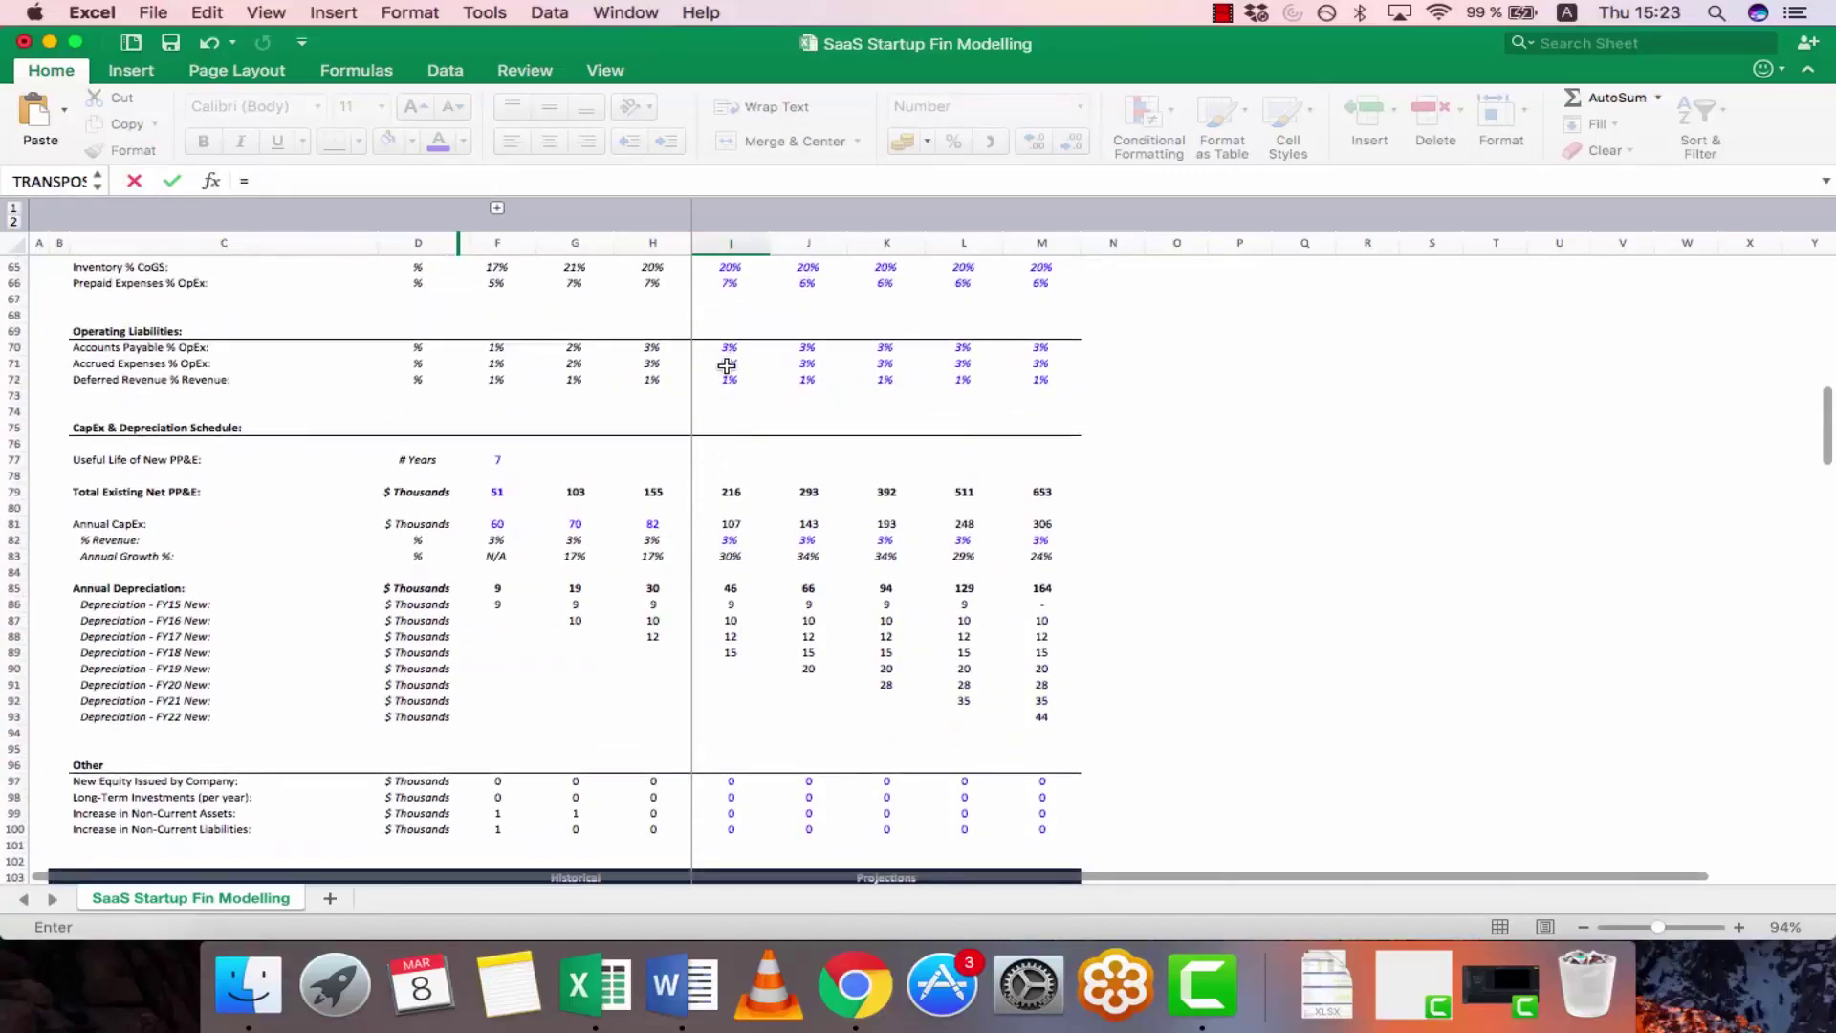
{"action": "scroll", "coordinate": [727, 366], "scroll_direction": "up", "scroll_amount": 2}
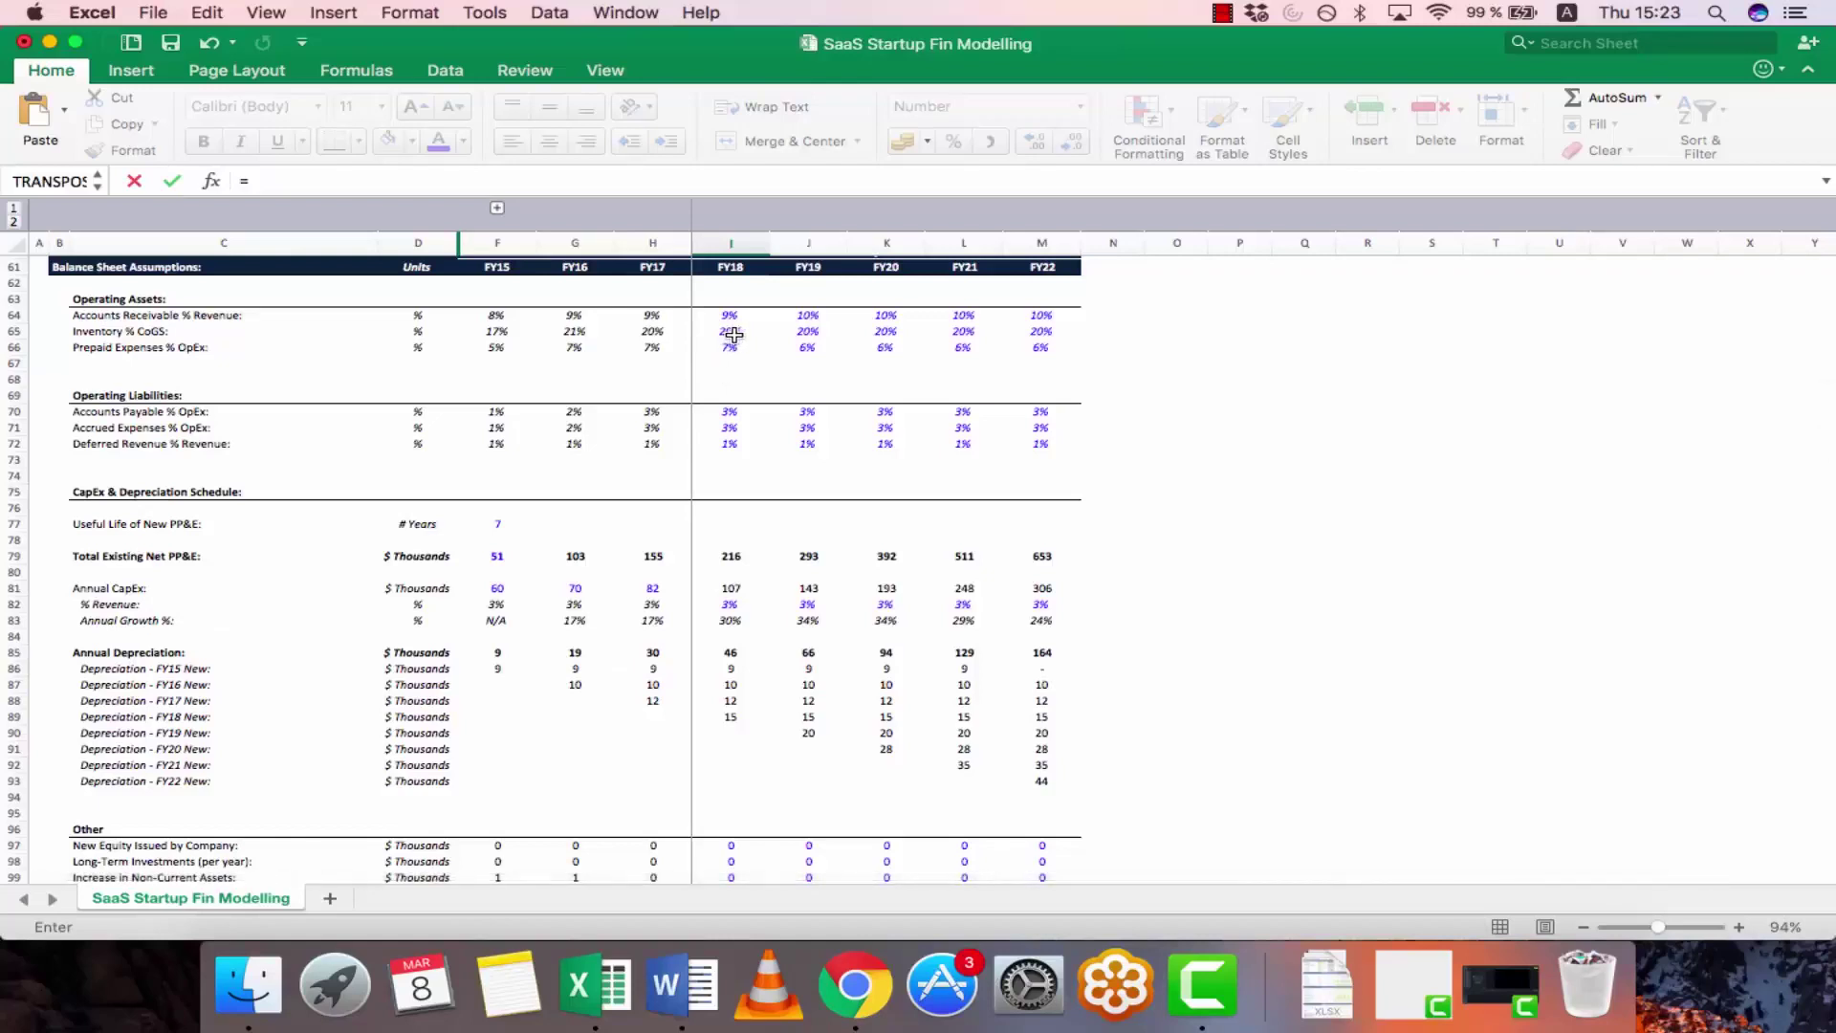
{"action": "left_click", "coordinate": [731, 333]}
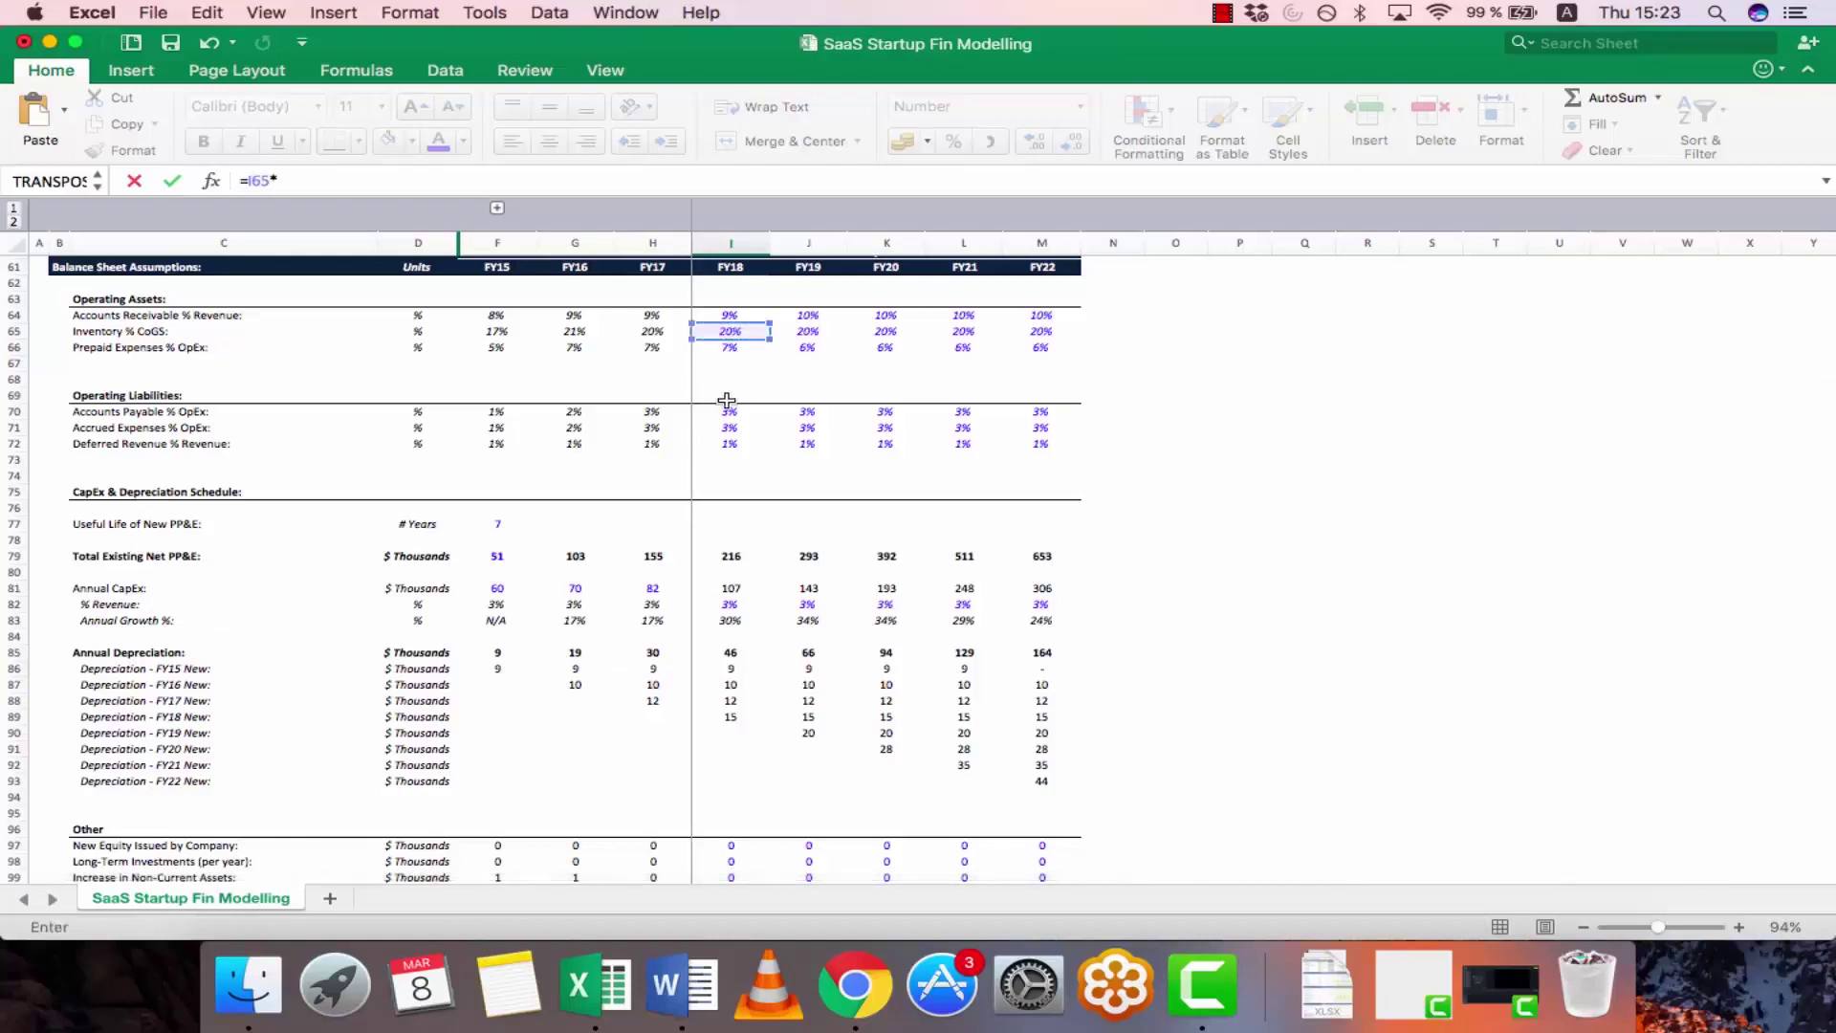
{"action": "scroll", "coordinate": [704, 480], "scroll_direction": "down", "scroll_amount": 9}
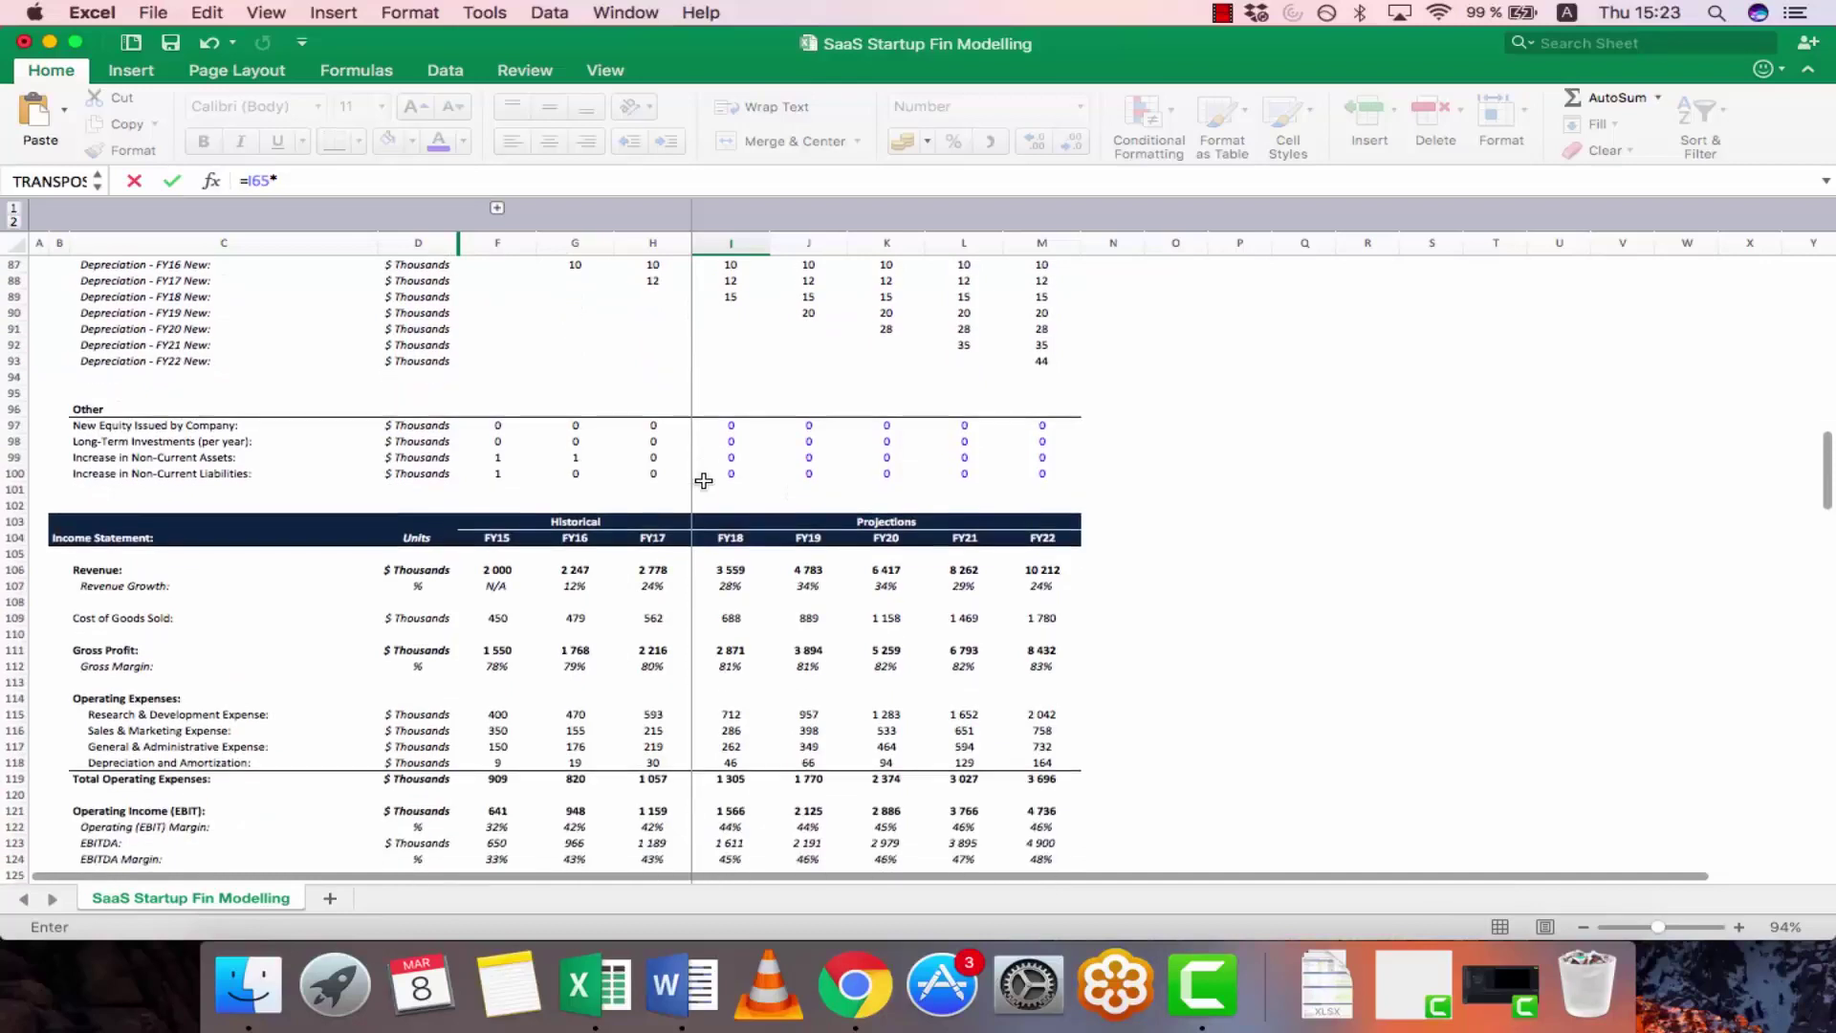
{"action": "left_click", "coordinate": [731, 616]}
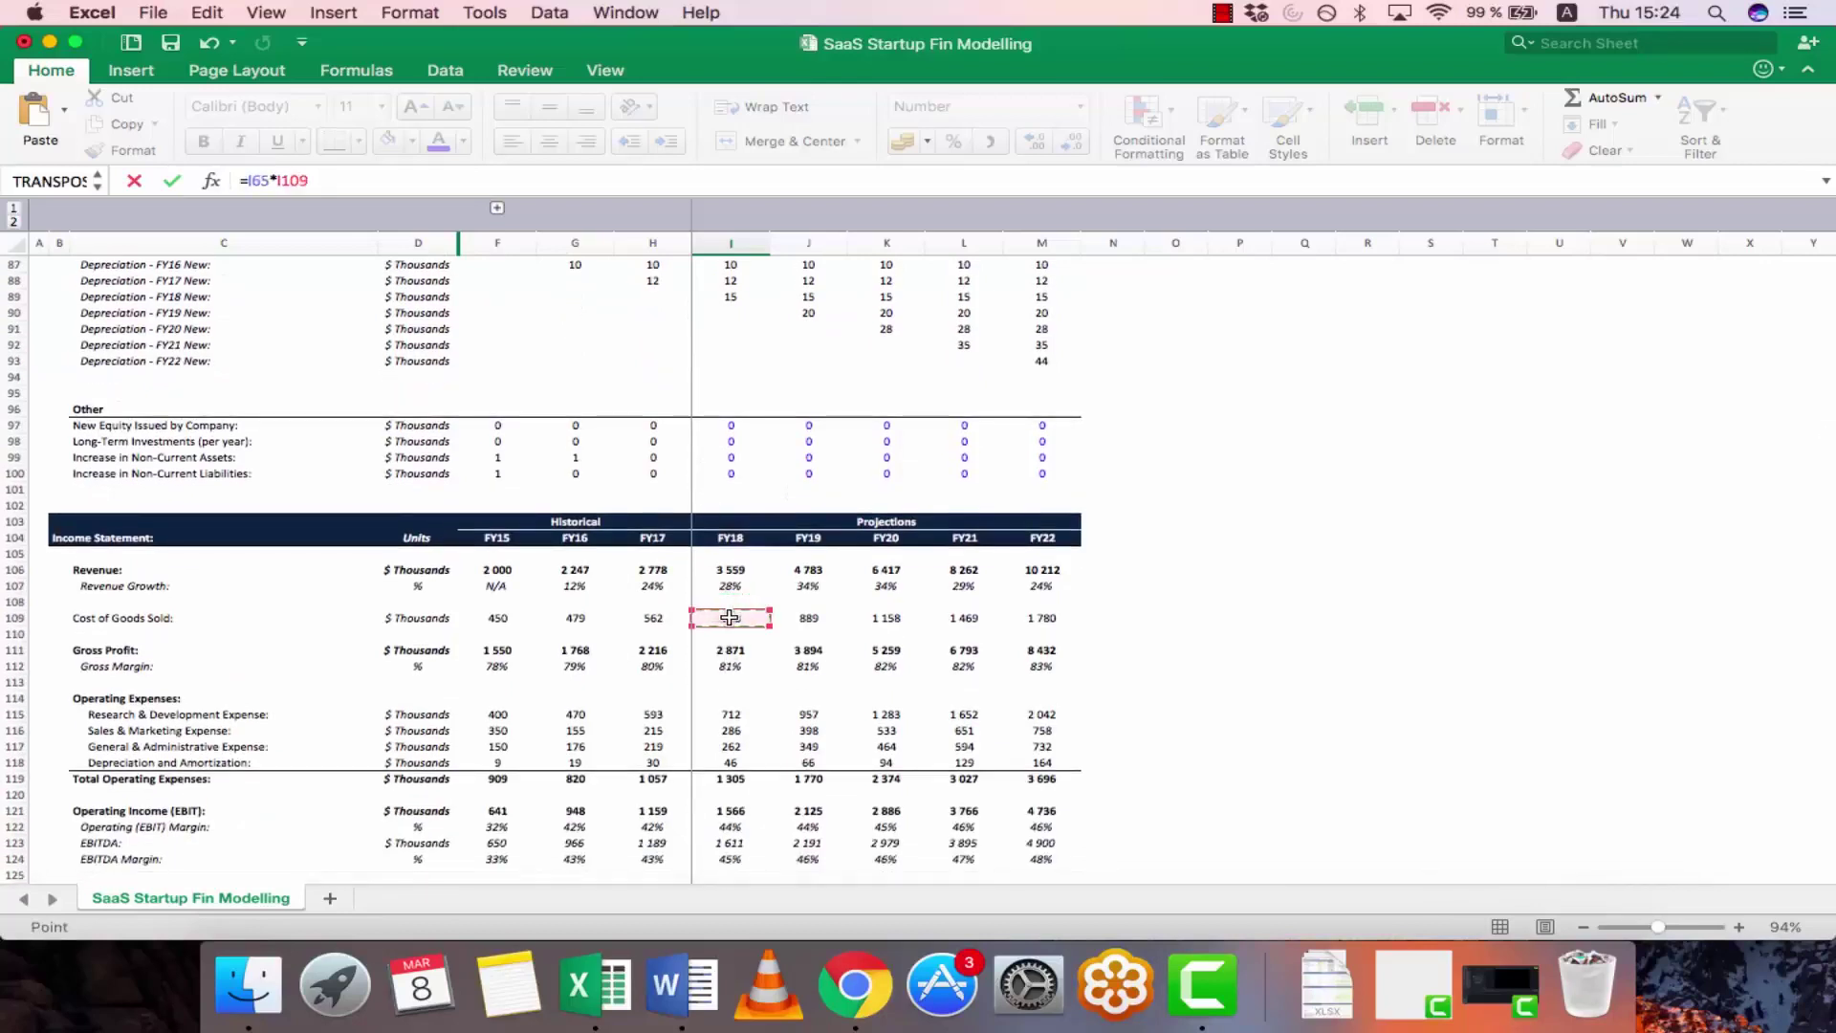
{"action": "key", "text": "Return"}
- Copy the FY18 Inventory formula in I145 across the FY19 to FY22 columns (J145:M145)
{"action": "key", "text": "Up"}
{"action": "key", "text": "super+c"}
{"action": "key", "text": "shift+Right"}
{"action": "key", "text": "shift+Right"}
{"action": "key", "text": "shift+Right"}
{"action": "key", "text": "shift+Right"}
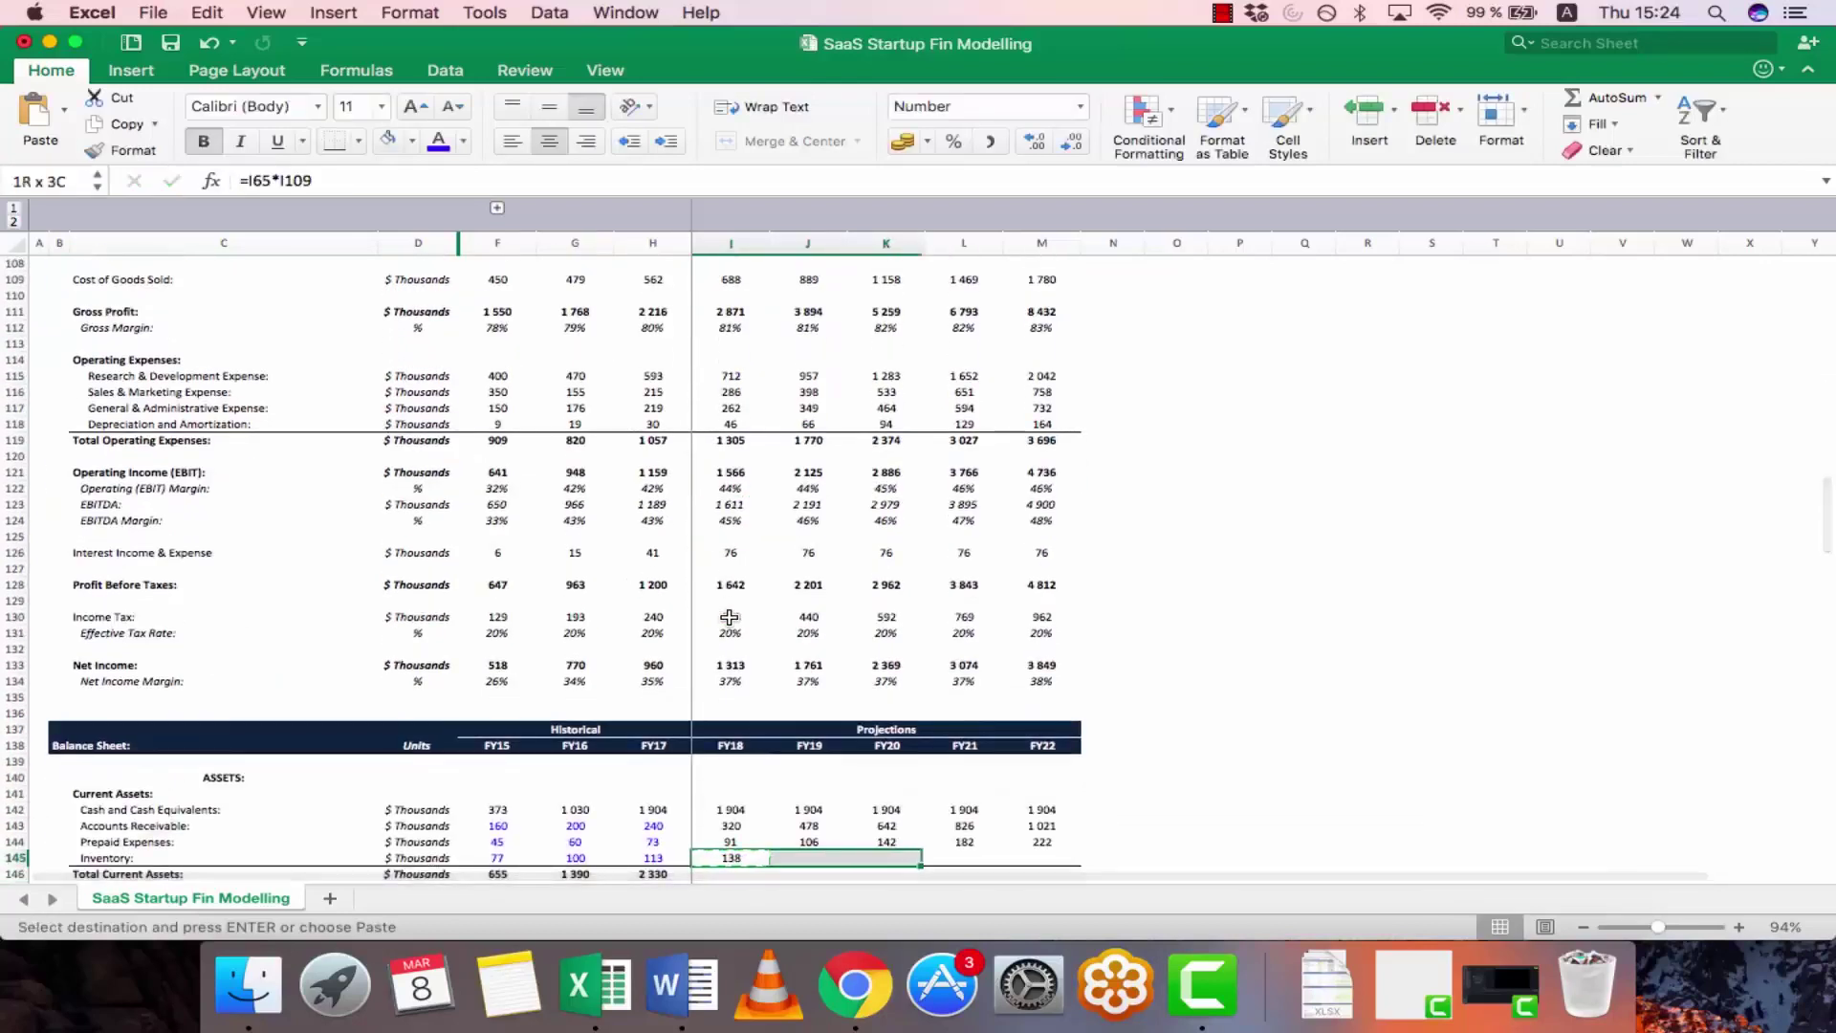
{"action": "key", "text": "super+v"}
{"action": "key", "text": "Escape"}
{"action": "key", "text": "Down"}
{"action": "key", "text": "Down"}
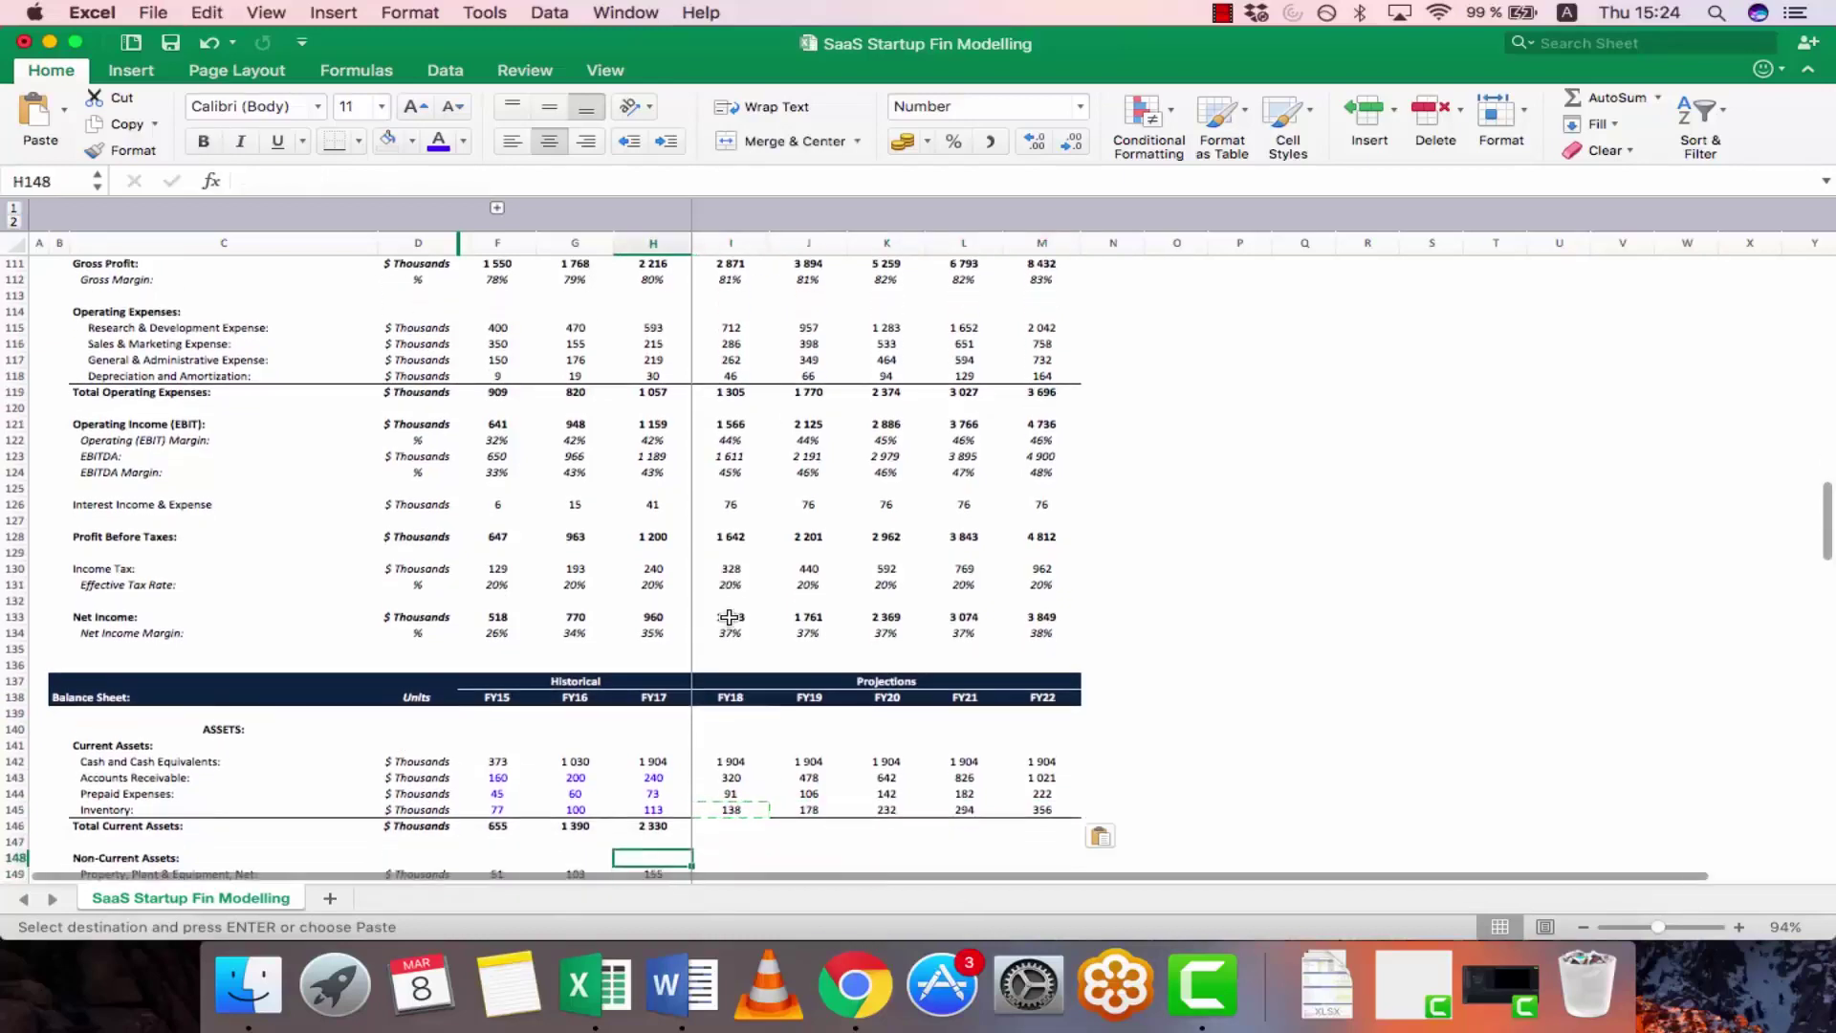
- Copy the FY17 Total Current Assets sum in H146 across the FY18 to FY22 columns (I146:M146)
{"action": "key", "text": "Left"}
{"action": "key", "text": "Up"}
{"action": "key", "text": "super+c"}
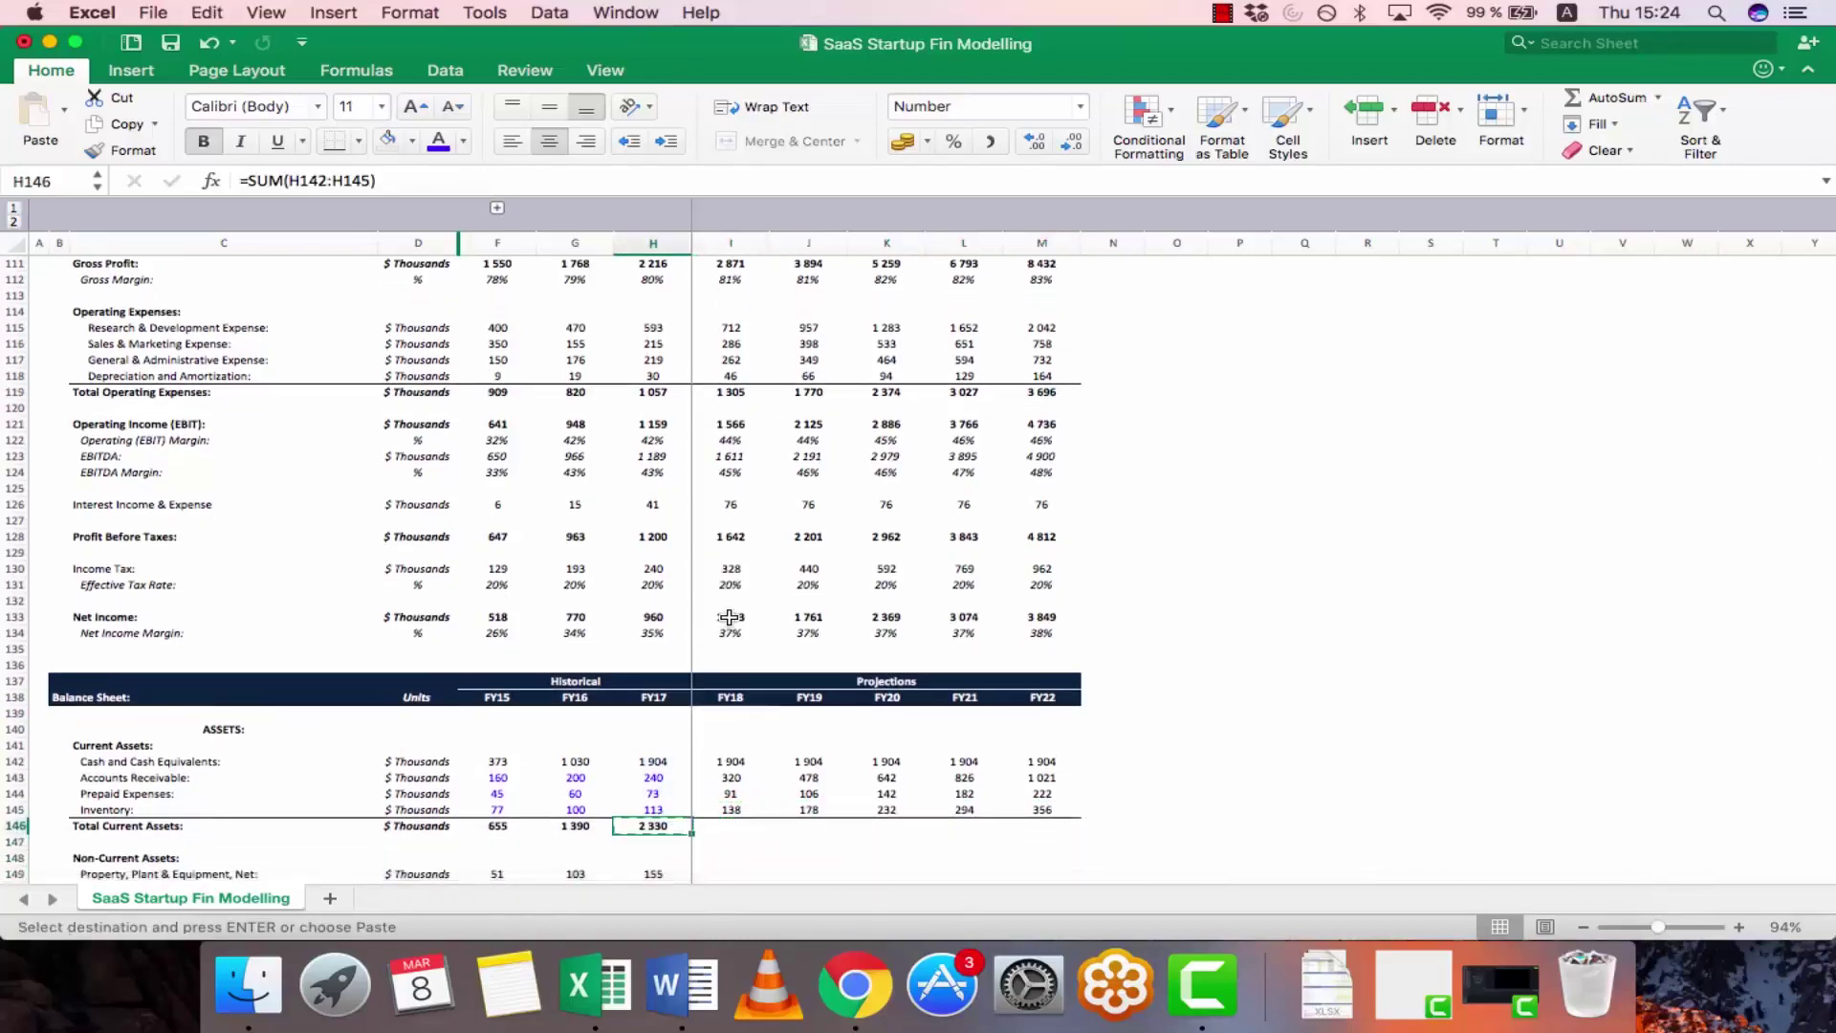
{"action": "key", "text": "shift+Right"}
{"action": "key", "text": "shift+Right"}
{"action": "key", "text": "shift+Right"}
{"action": "key", "text": "shift+Right"}
{"action": "key", "text": "shift+Right"}
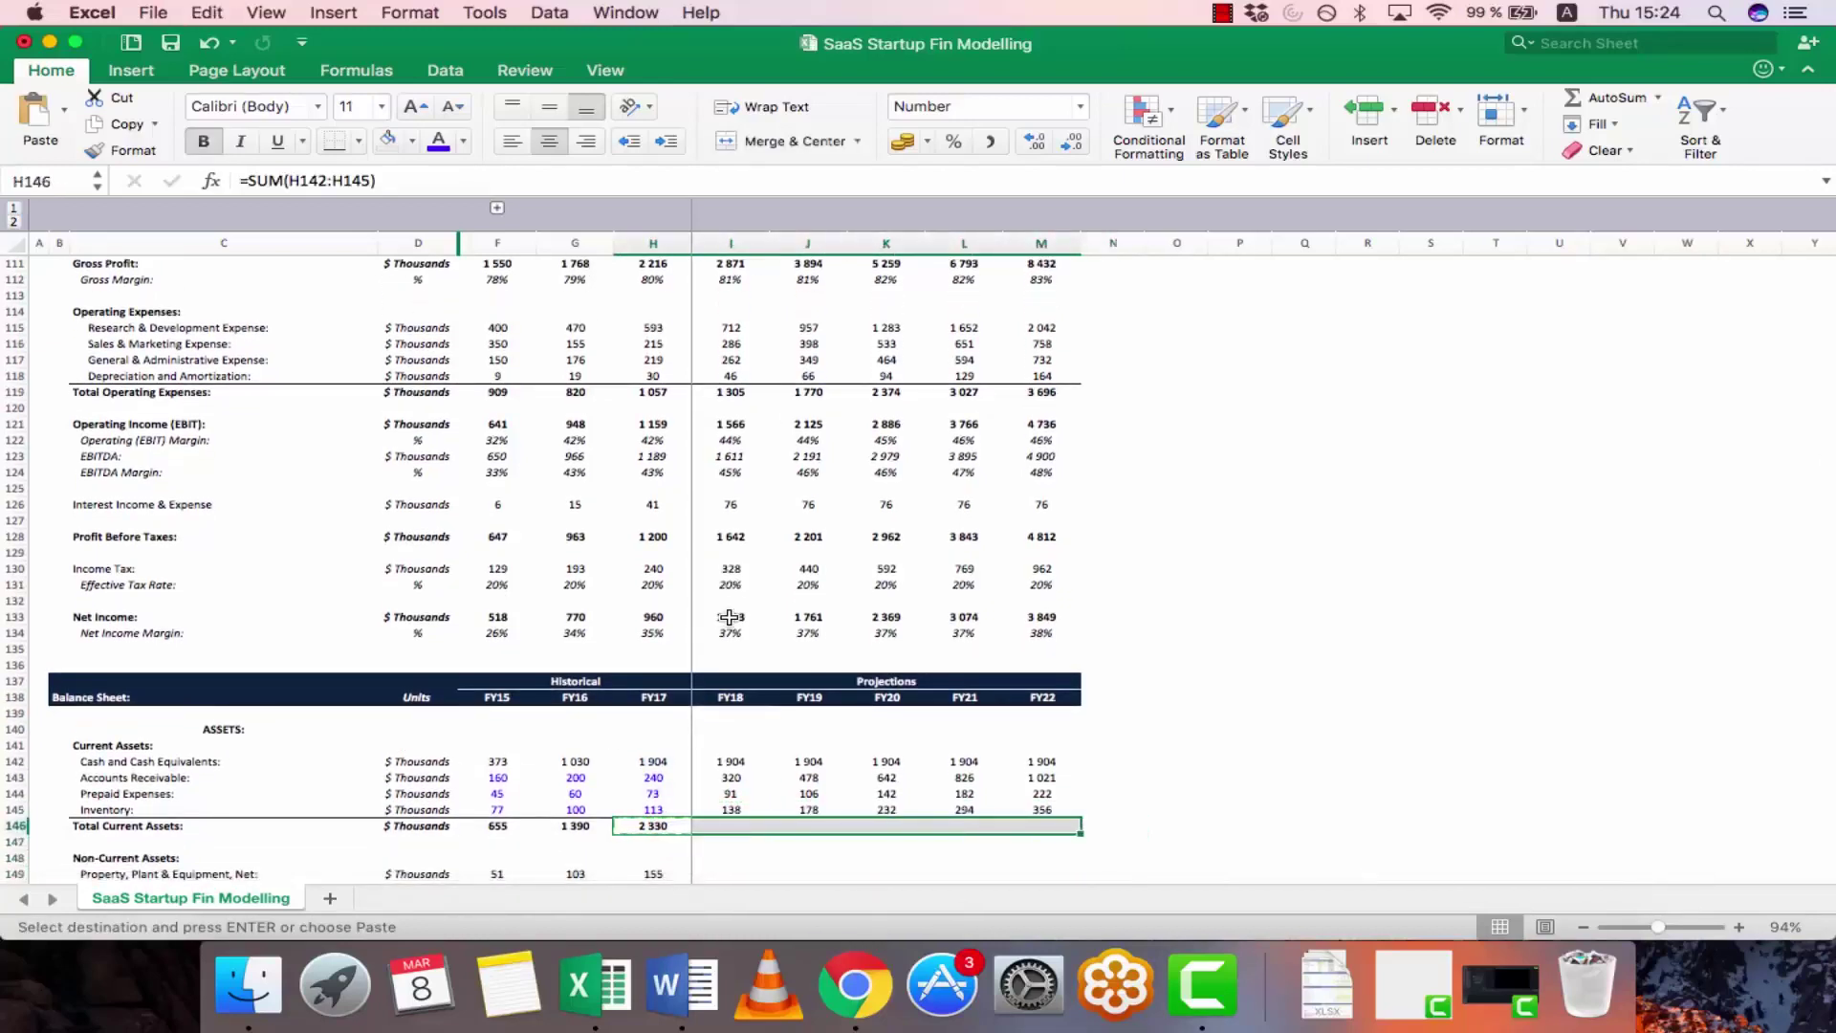
{"action": "key", "text": "super+v"}
{"action": "key", "text": "Escape"}
- Check the summed ranges of the Total Current Assets formulas from FY17 through FY21 in row 146
{"action": "key", "text": "F2"}
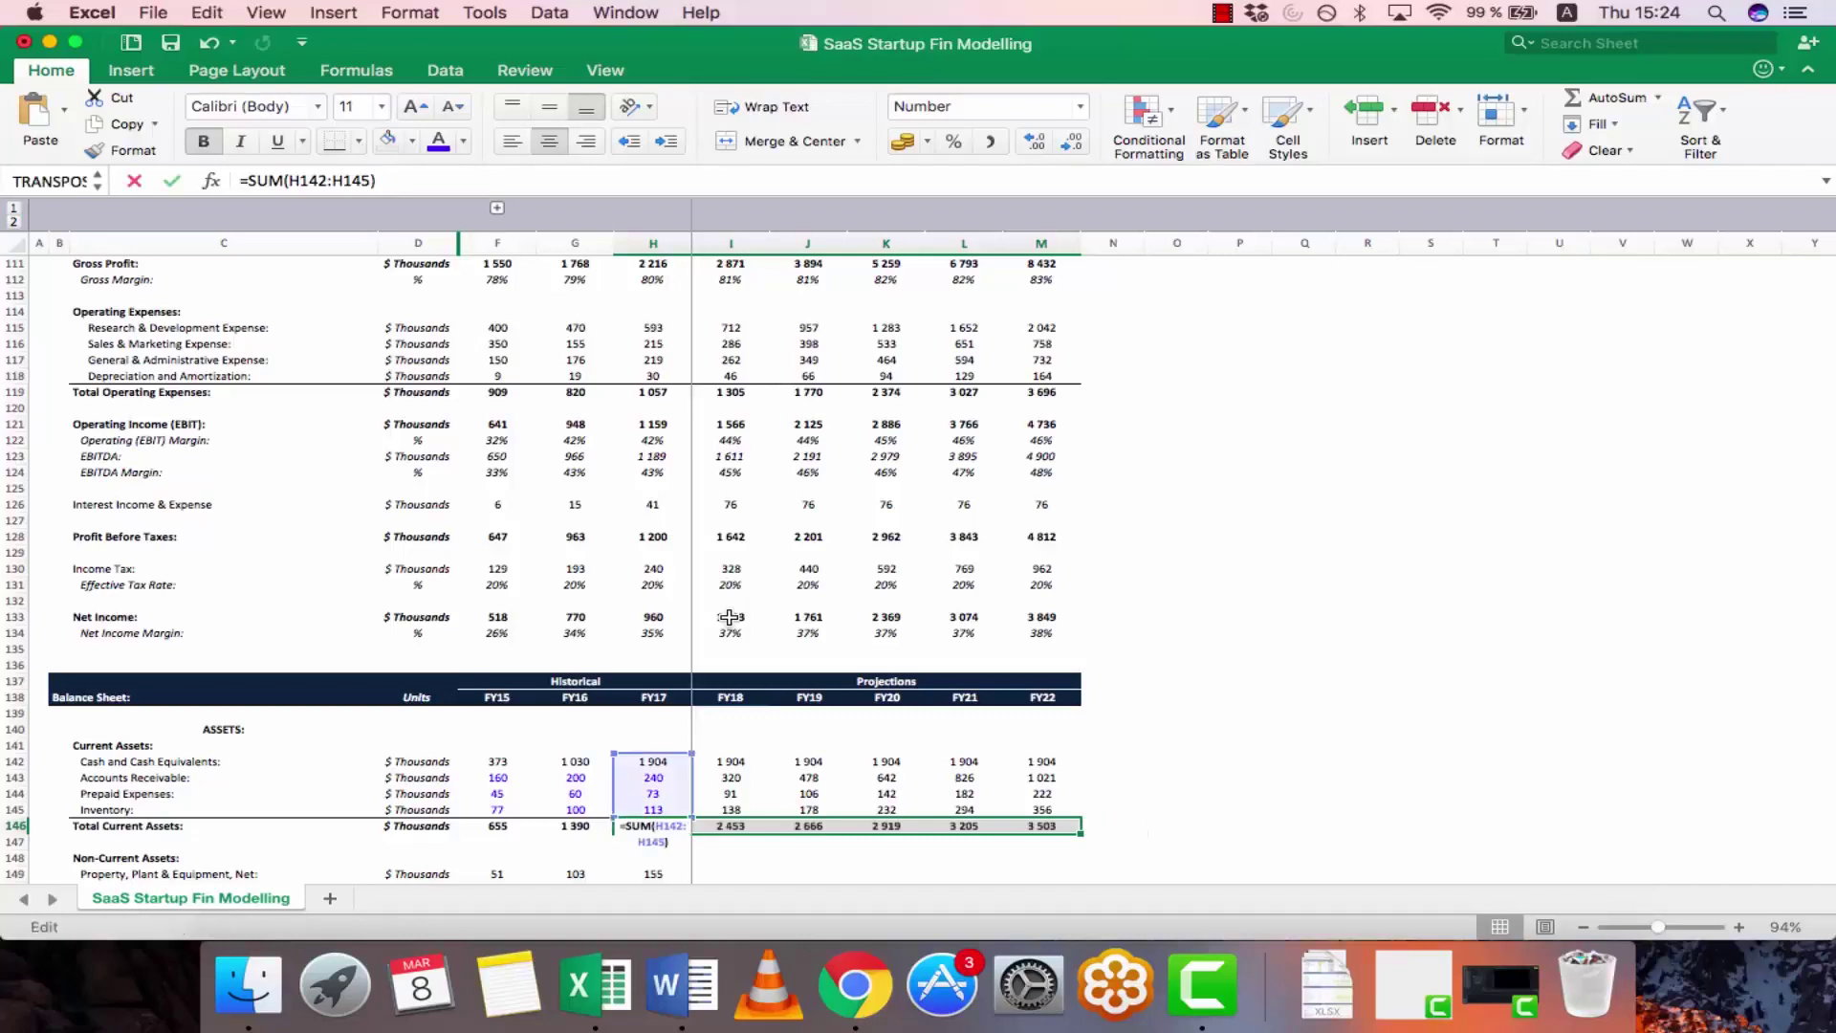
{"action": "key", "text": "Escape"}
{"action": "key", "text": "Right"}
{"action": "key", "text": "F2"}
{"action": "key", "text": "Escape"}
{"action": "key", "text": "Right"}
{"action": "key", "text": "F2"}
{"action": "key", "text": "Escape"}
{"action": "key", "text": "Right"}
{"action": "key", "text": "F2"}
{"action": "key", "text": "Escape"}
{"action": "key", "text": "Right"}
{"action": "key", "text": "F2"}
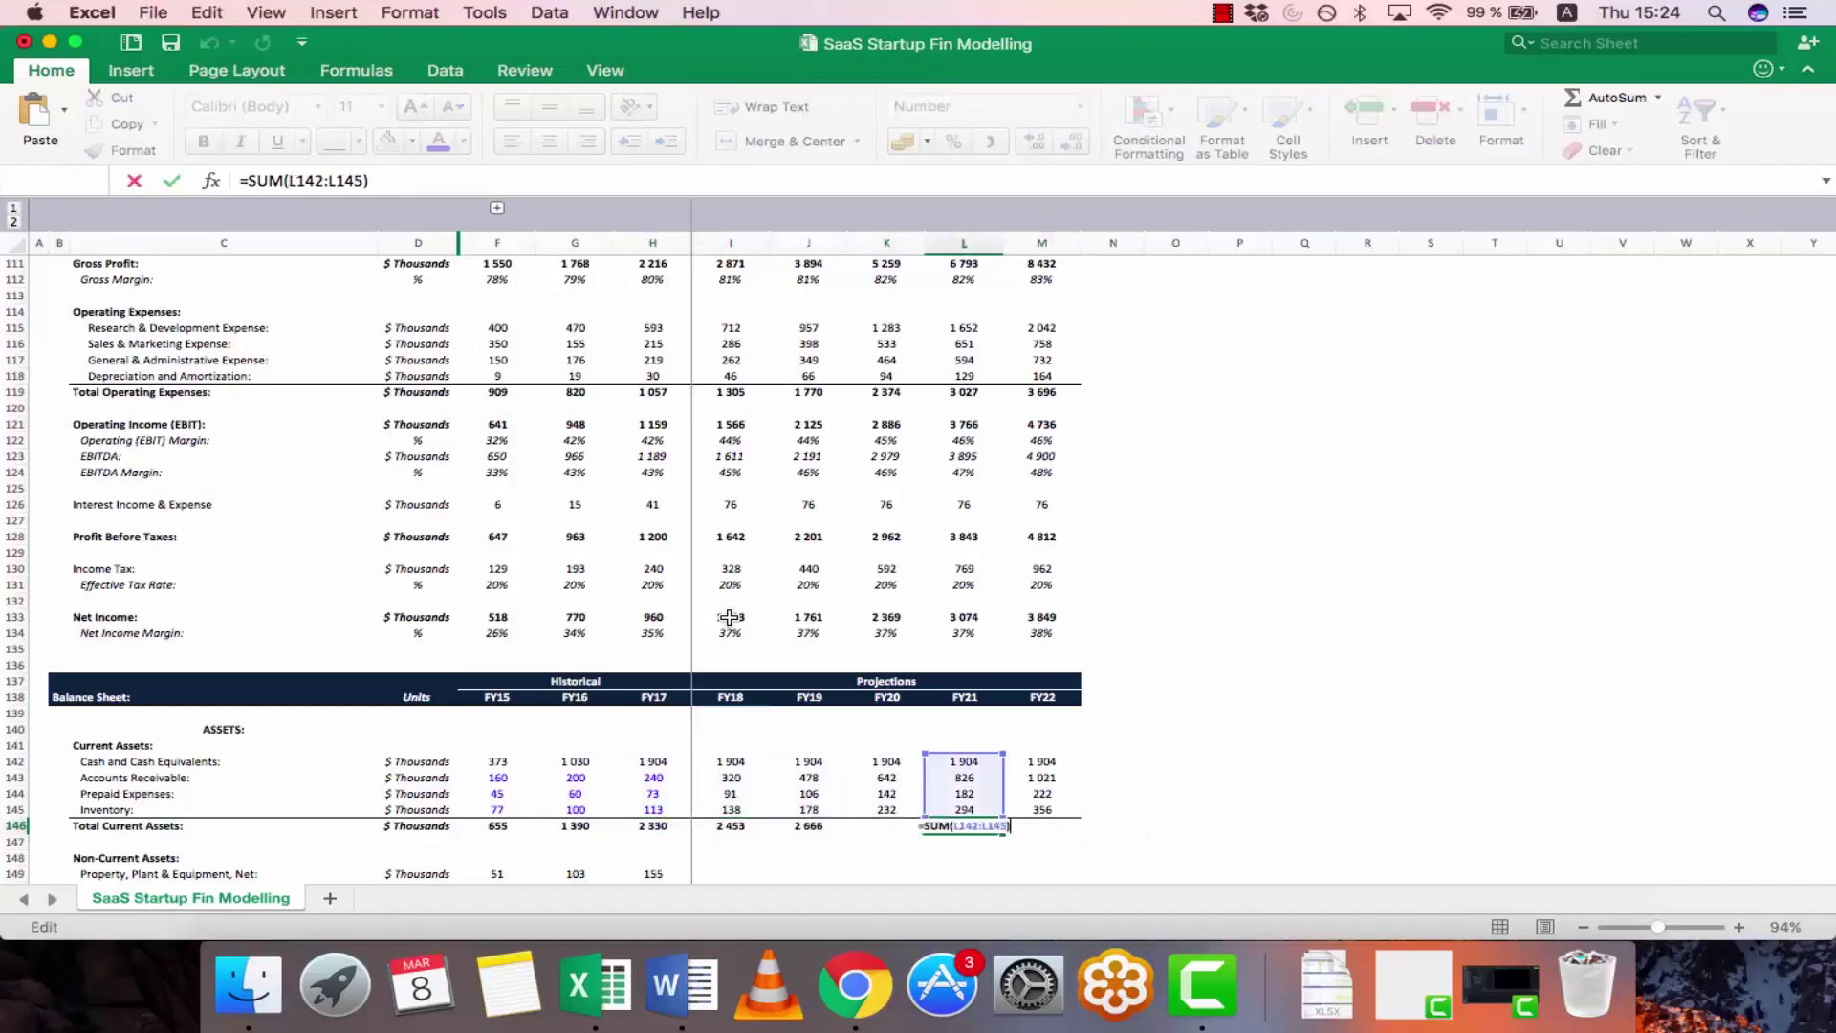
{"action": "key", "text": "Escape"}
- Examine the historical Property, Plant & Equipment formulas in row 149 and the capital expenditure schedule they draw on
{"action": "key", "text": "Down"}
{"action": "key", "text": "Down"}
{"action": "key", "text": "Down"}
{"action": "key", "text": "Down"}
{"action": "key", "text": "Down"}
{"action": "key", "text": "Down"}
{"action": "key", "text": "Down"}
{"action": "key", "text": "Down"}
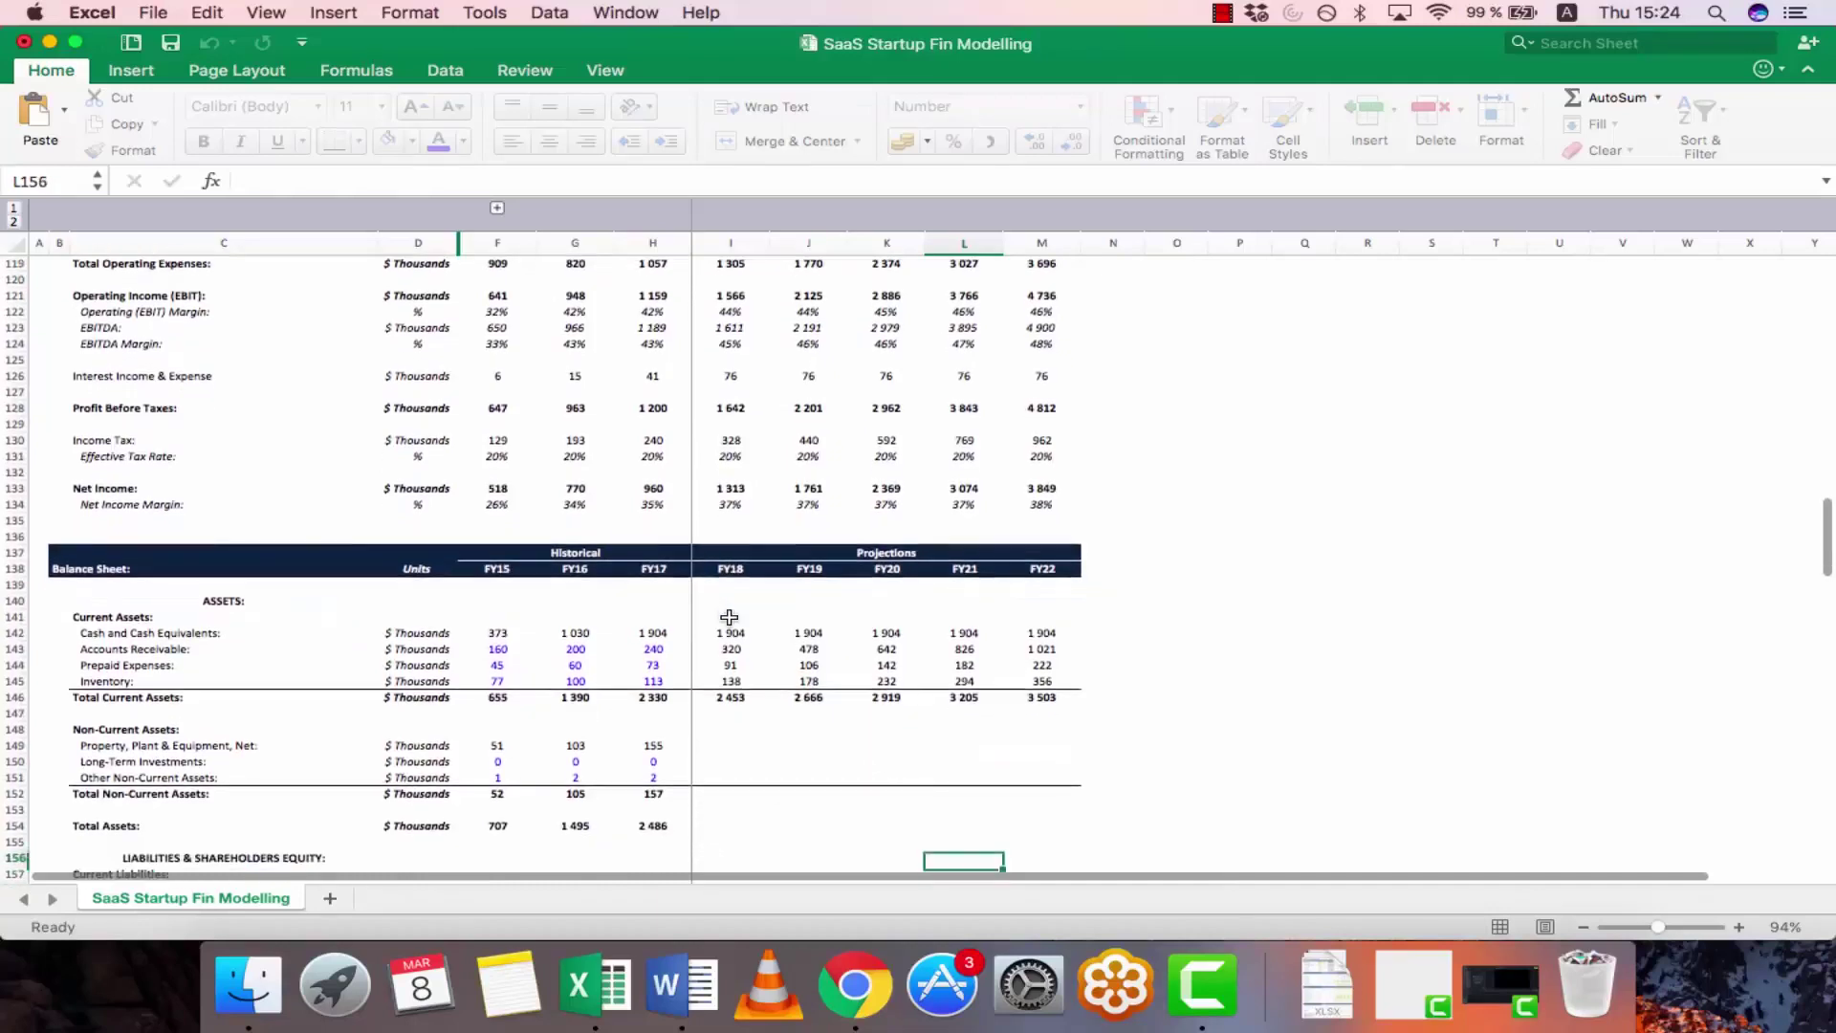
{"action": "key", "text": "Up"}
{"action": "key", "text": "Up"}
{"action": "key", "text": "Up"}
{"action": "key", "text": "Up"}
{"action": "key", "text": "Left"}
{"action": "key", "text": "Left"}
{"action": "key", "text": "Left"}
{"action": "key", "text": "Left"}
{"action": "key", "text": "Left"}
{"action": "key", "text": "Up"}
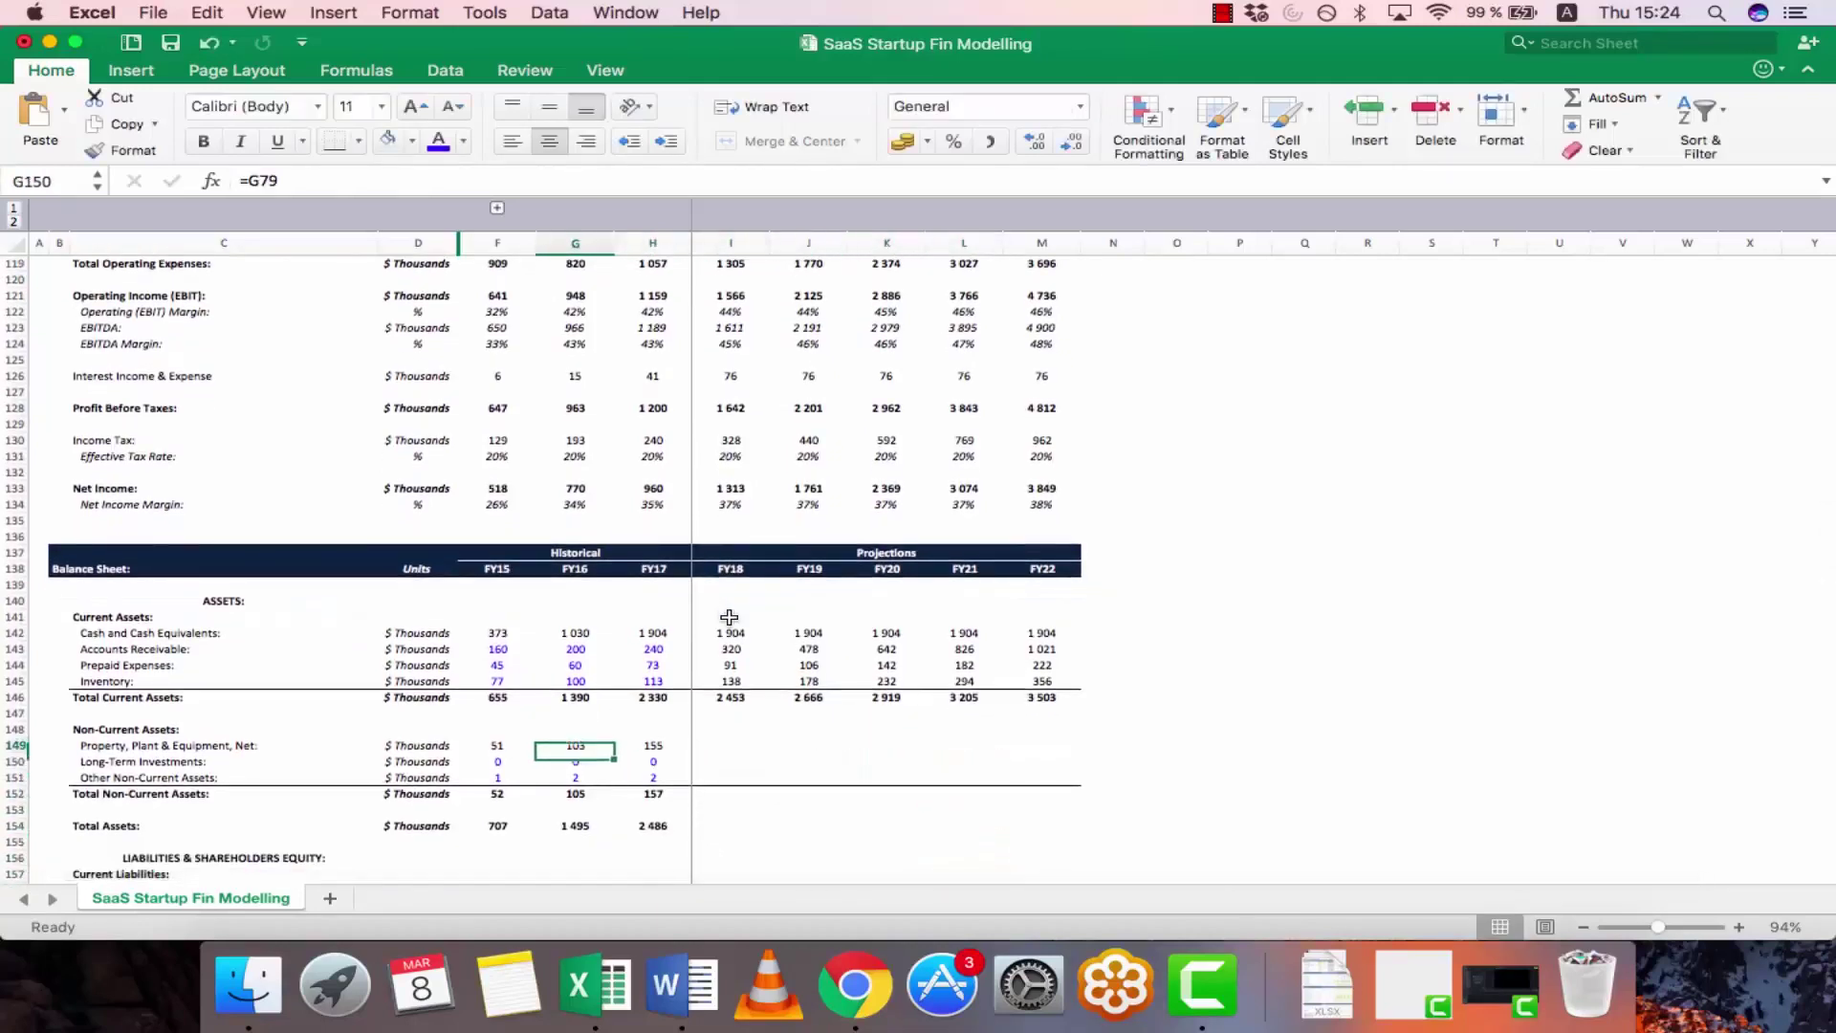
{"action": "key", "text": "F2"}
{"action": "key", "text": "Escape"}
{"action": "key", "text": "Right"}
{"action": "key", "text": "Right"}
{"action": "key", "text": "Left"}
{"action": "key", "text": "F2"}
{"action": "key", "text": "Escape"}
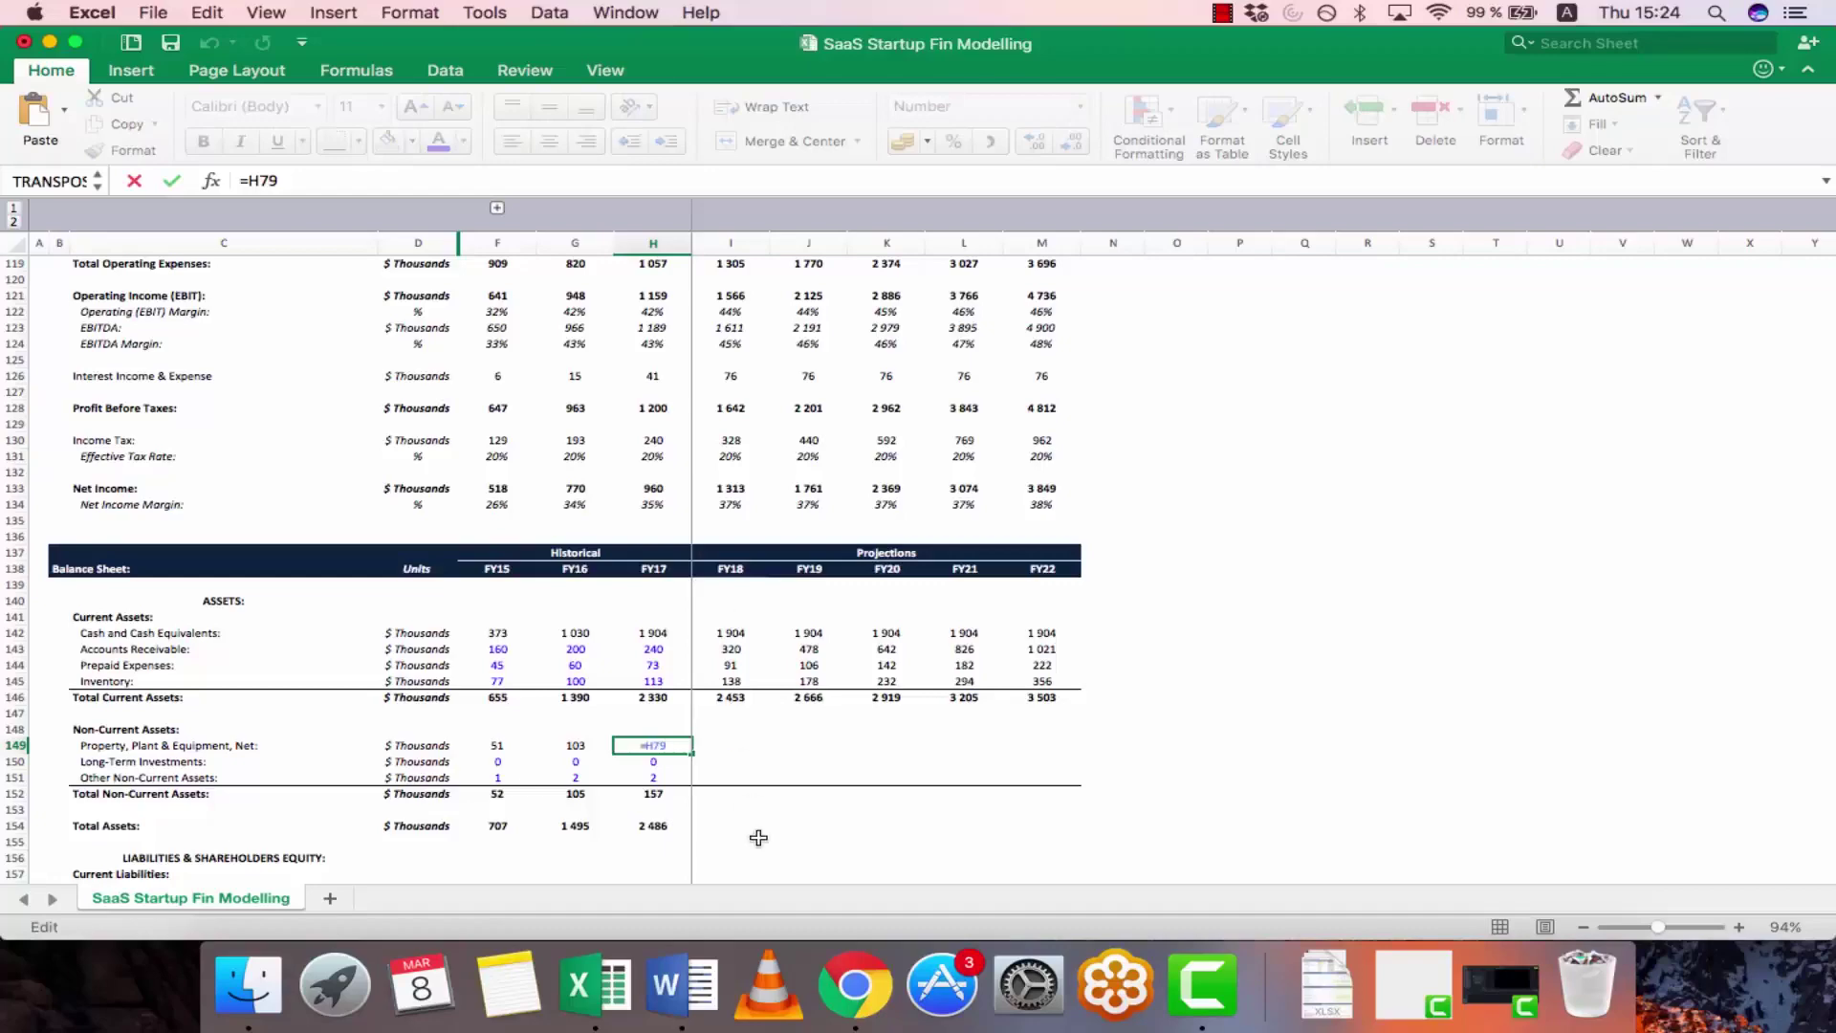
{"action": "scroll", "coordinate": [758, 837], "scroll_direction": "up", "scroll_amount": 13}
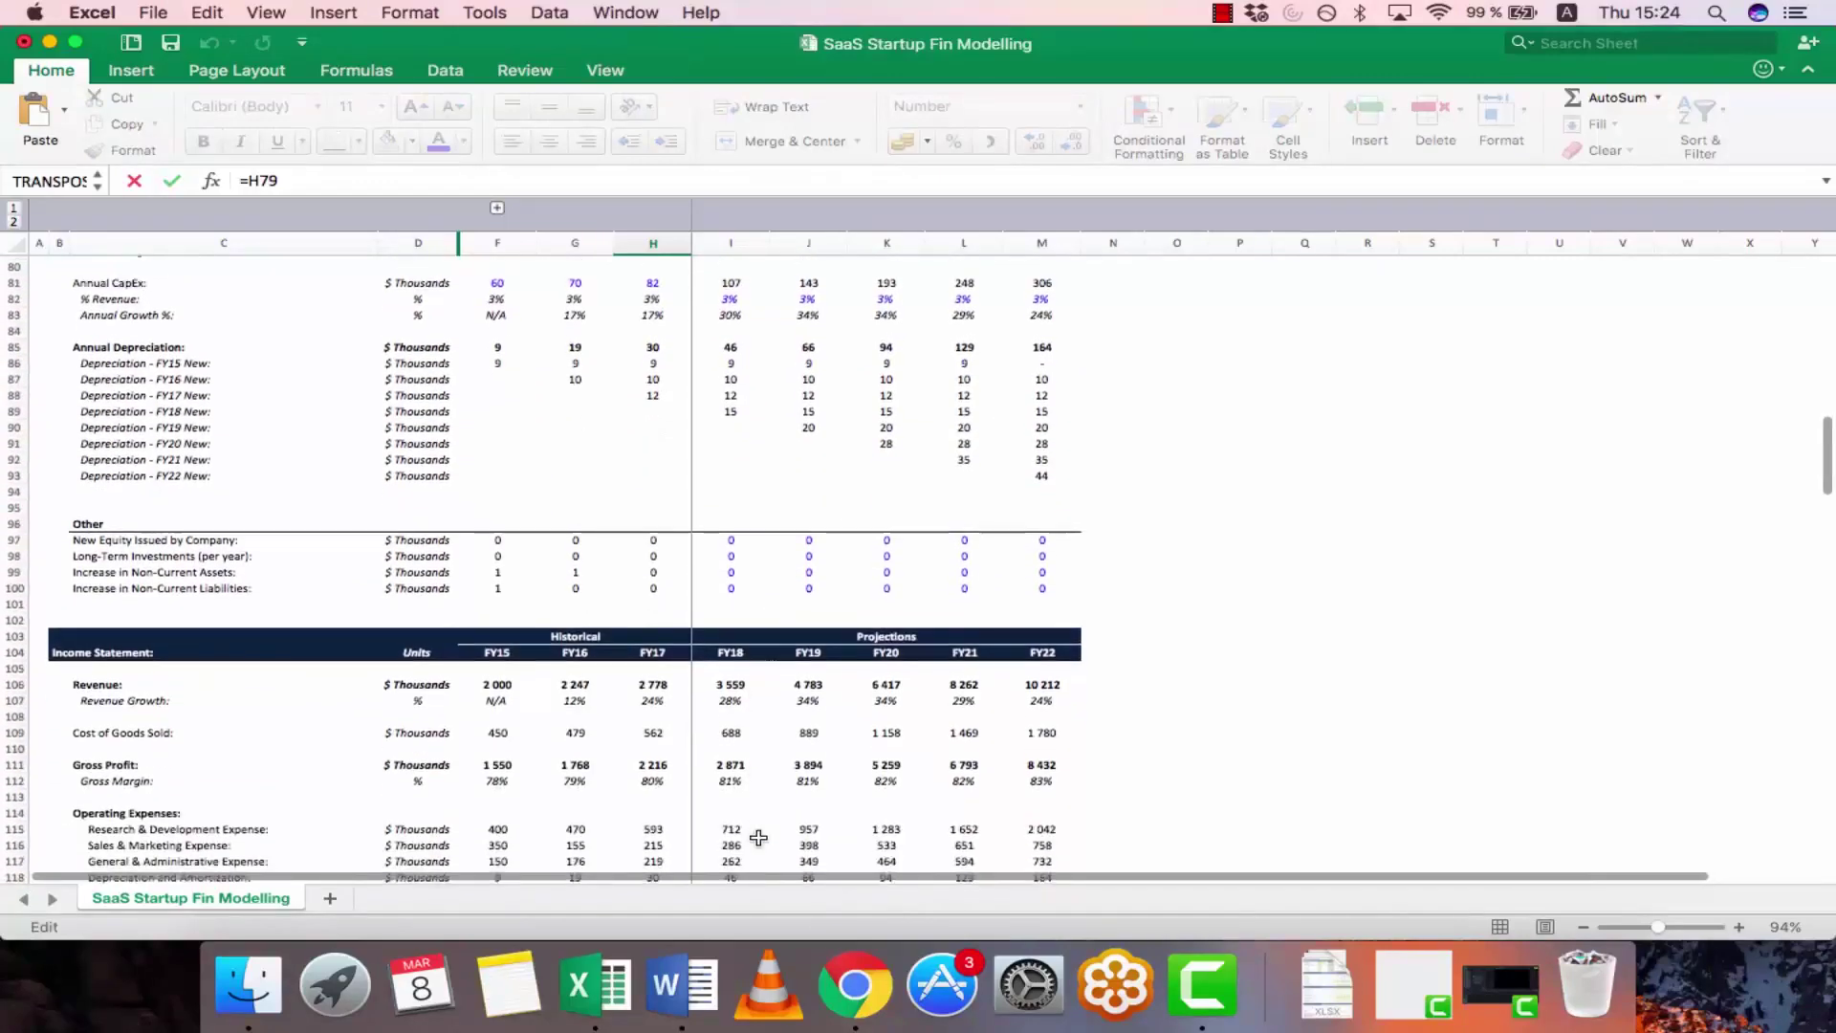
{"action": "scroll", "coordinate": [759, 837], "scroll_direction": "down", "scroll_amount": 14}
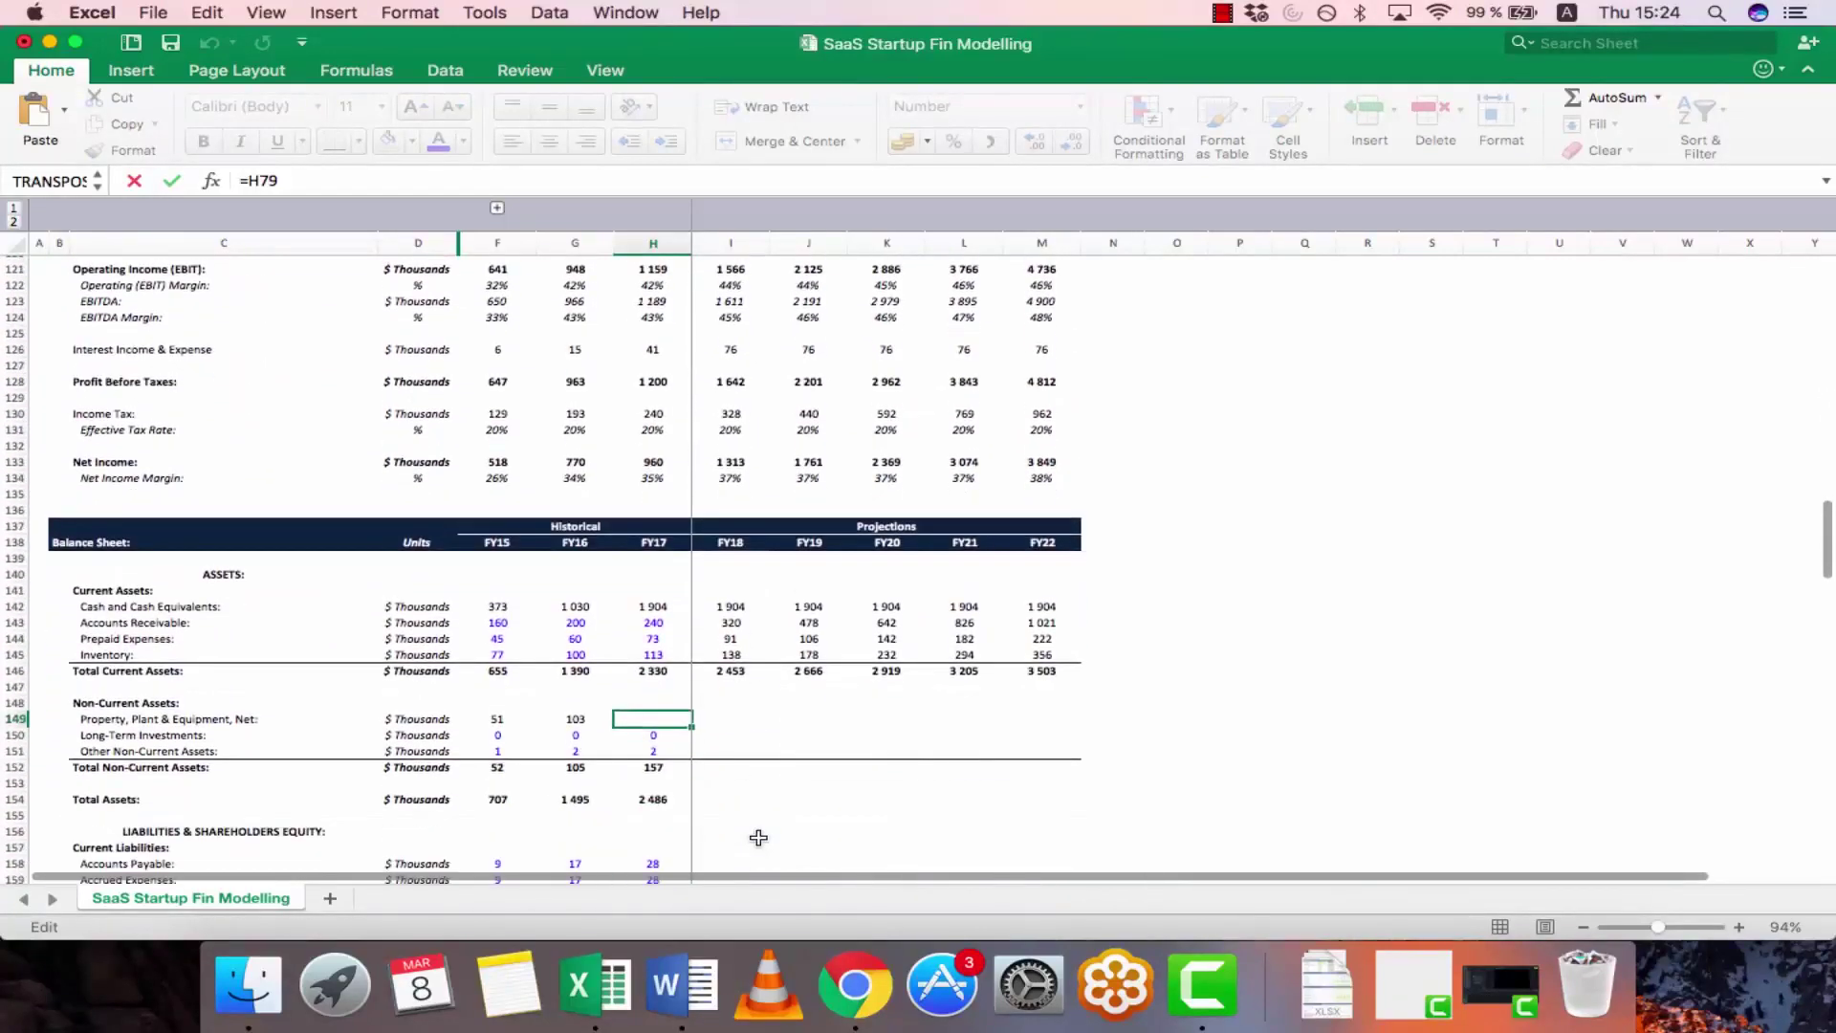
{"action": "key", "text": "Escape"}
{"action": "key", "text": "Right"}
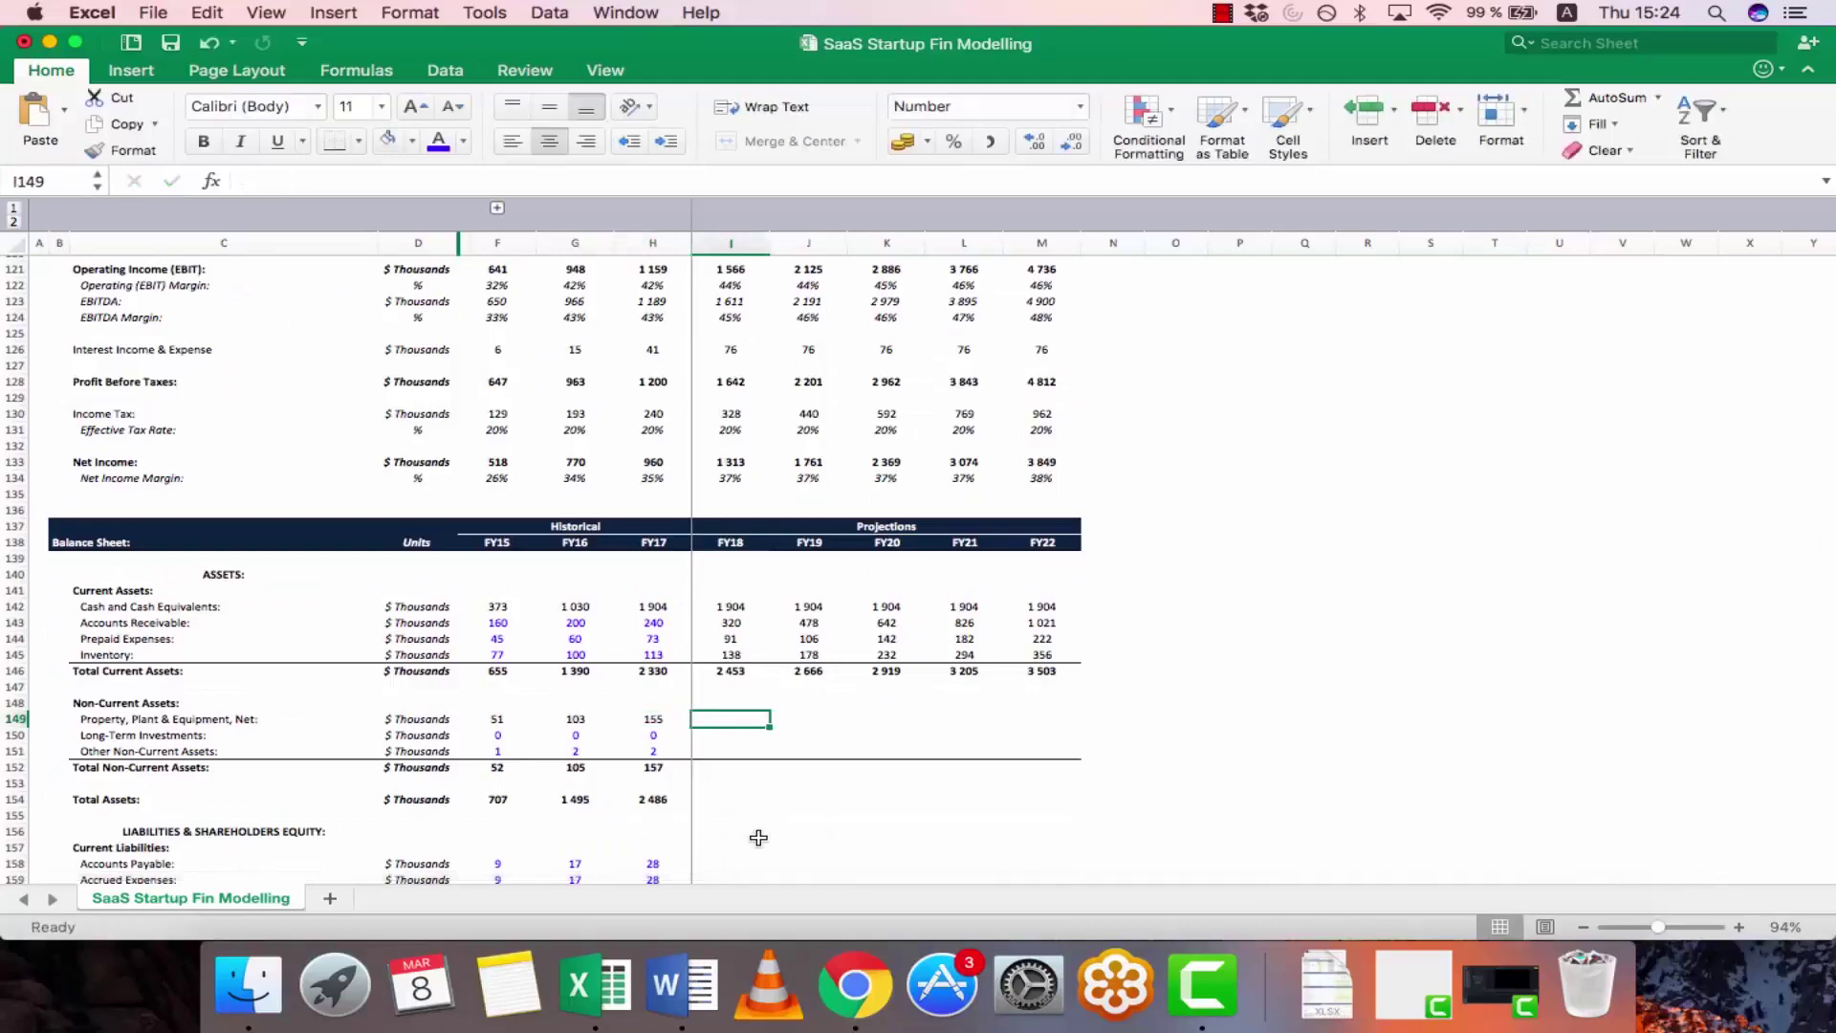
- Copy the FY17 Property, Plant & Equipment formula =H79 in H149 across the FY18 to FY22 columns (I149:M149)
{"action": "key", "text": "Left"}
{"action": "key", "text": "ctrl+c"}
{"action": "key", "text": "Right"}
{"action": "key", "text": "shift+Right"}
{"action": "key", "text": "shift+Right"}
{"action": "key", "text": "shift+Right"}
{"action": "key", "text": "shift+Right"}
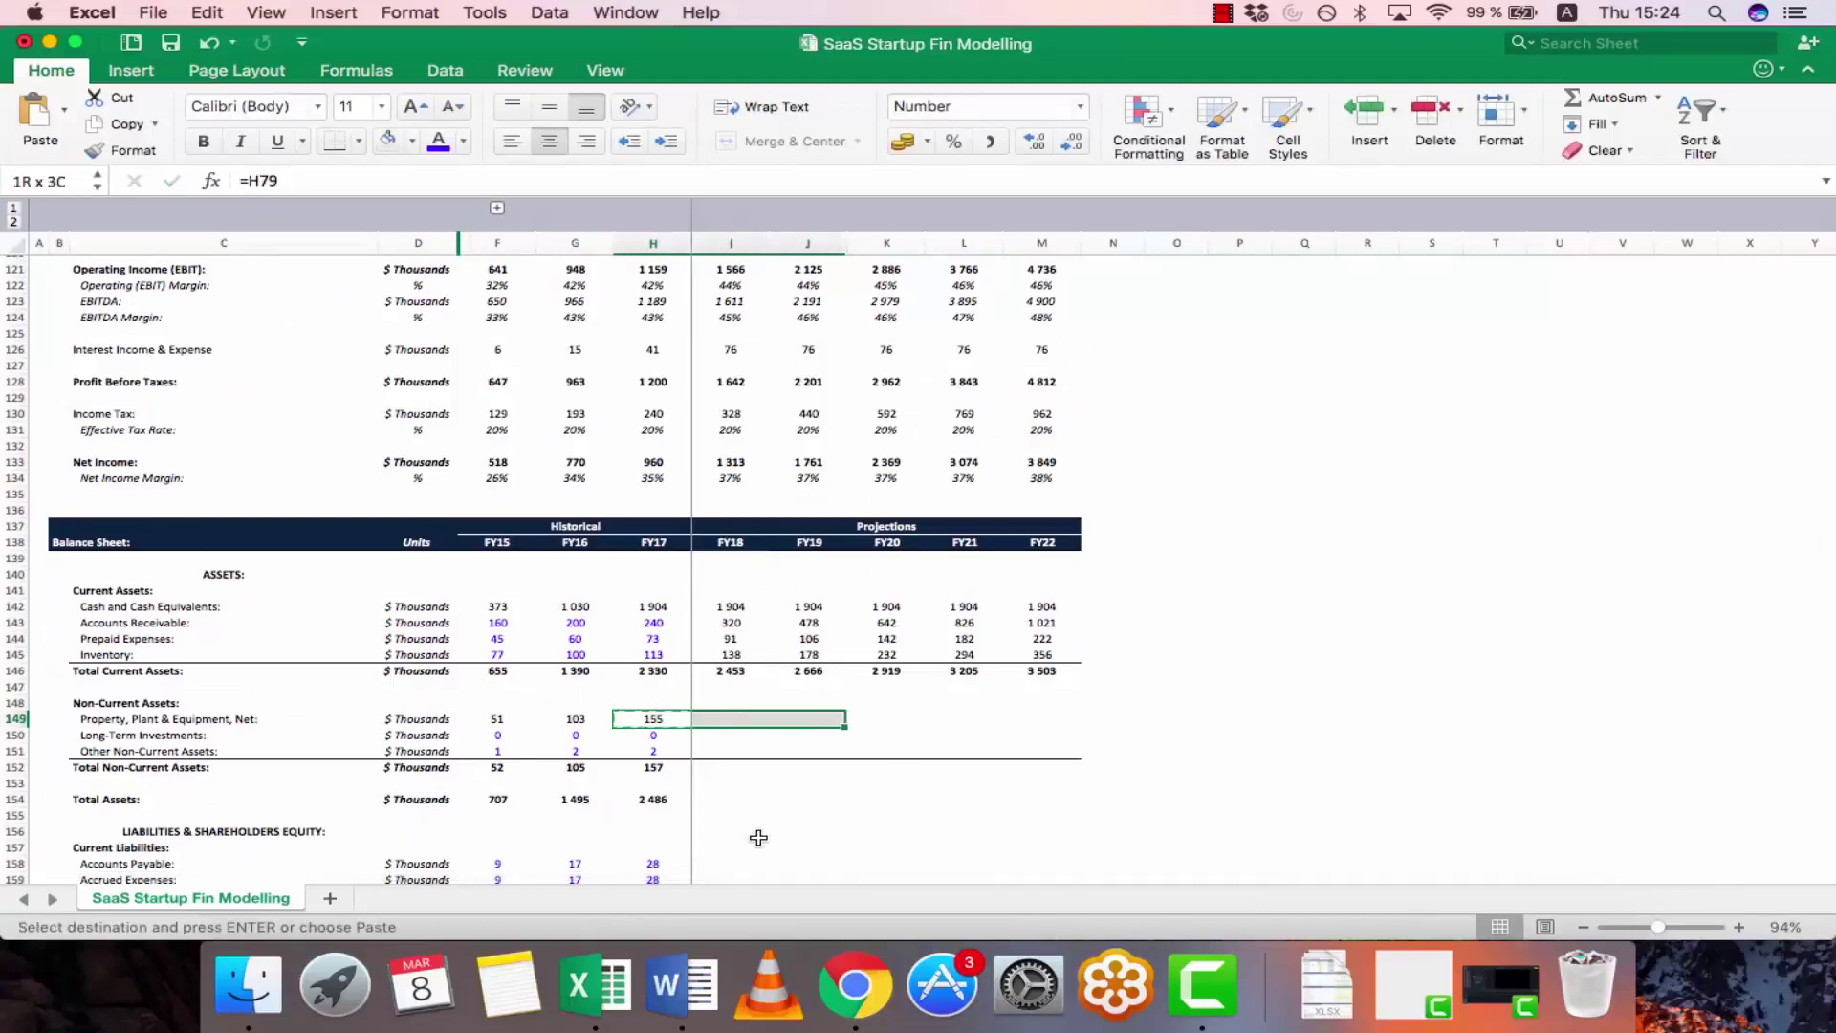
{"action": "key", "text": "Return"}
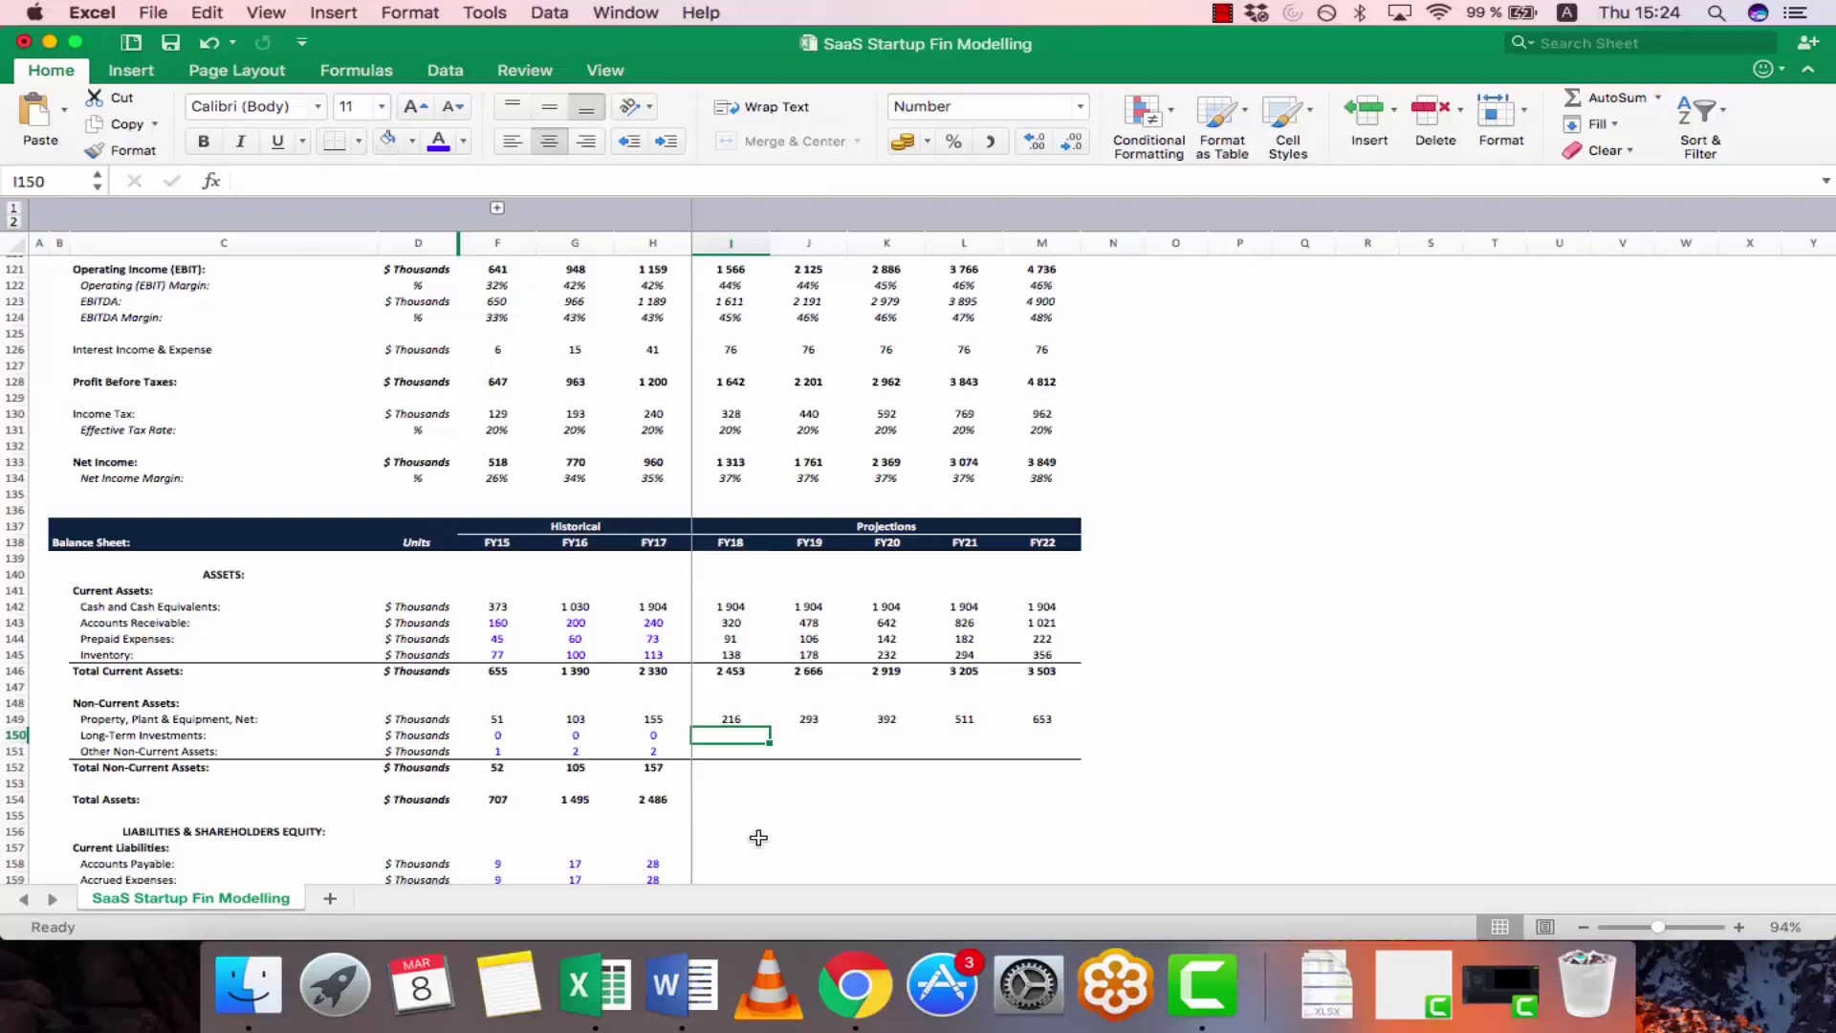
- Enter the FY18 Long-Term Investments formula =H150+I98 in I150, adding the yearly investment to the prior-year balance
{"action": "type", "text": "="}
{"action": "key", "text": "Left"}
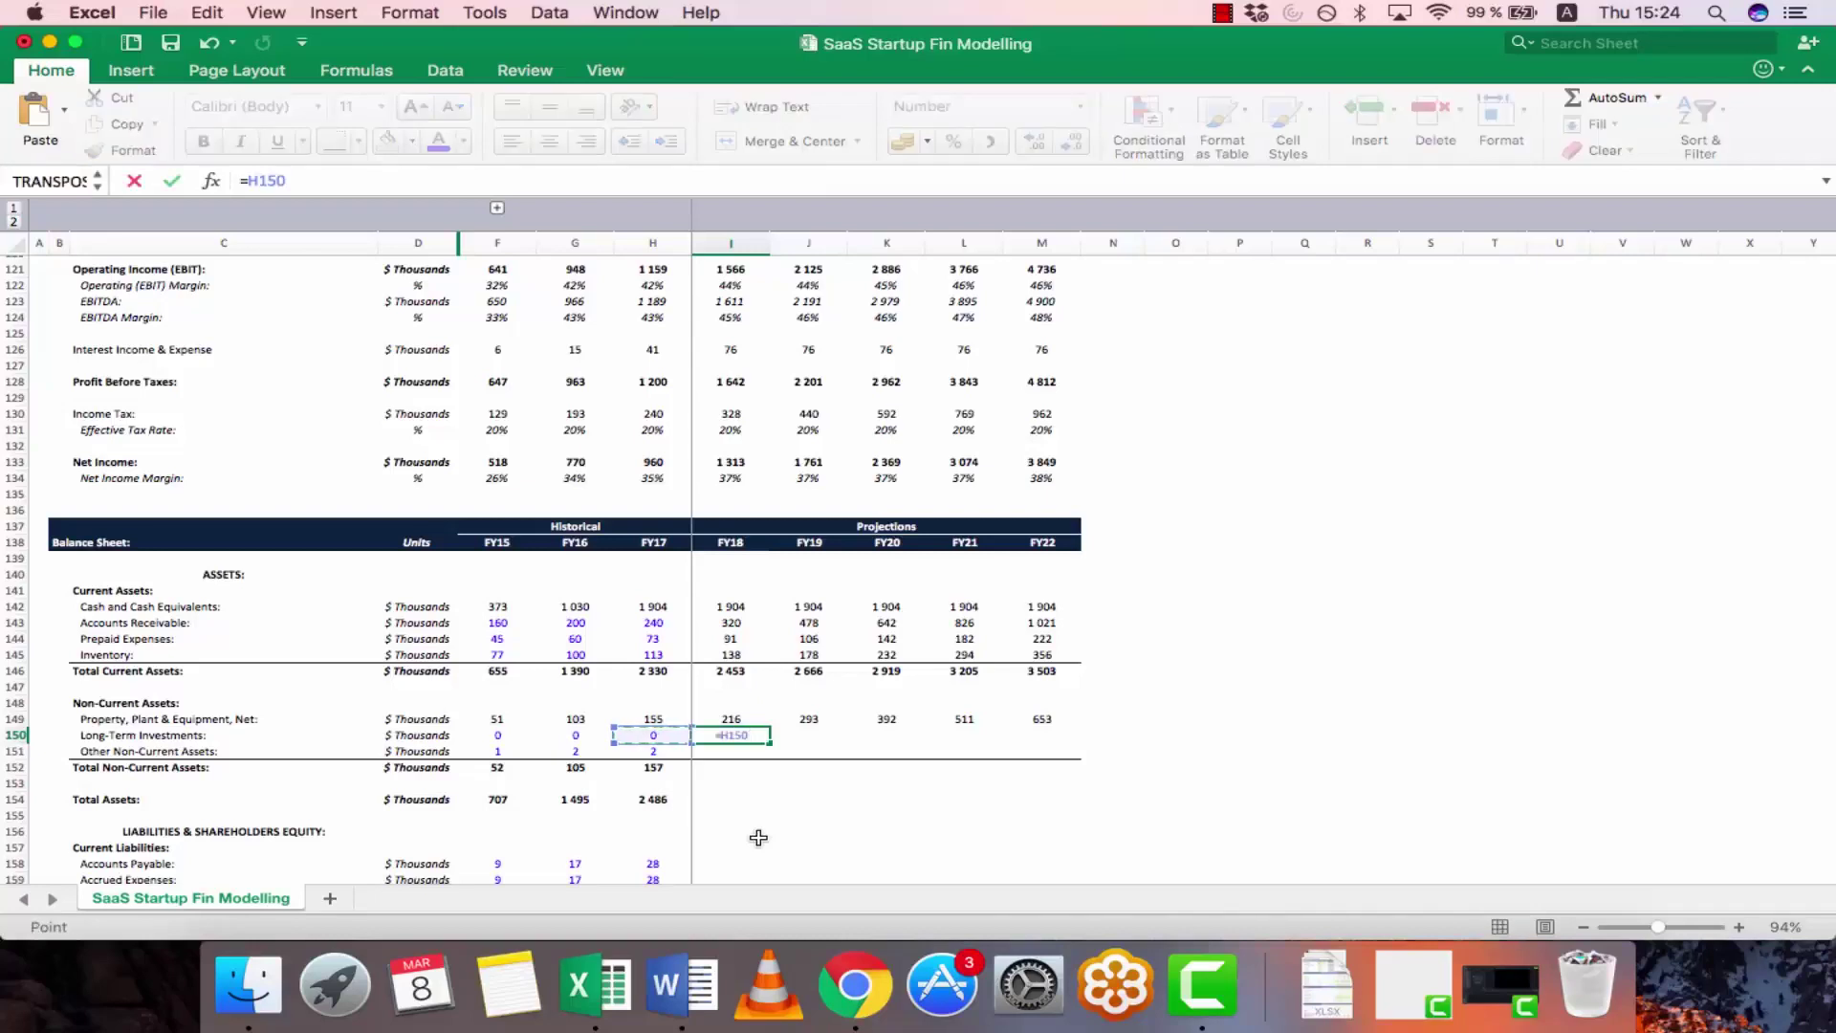
{"action": "scroll", "coordinate": [763, 680], "scroll_direction": "up", "scroll_amount": 10}
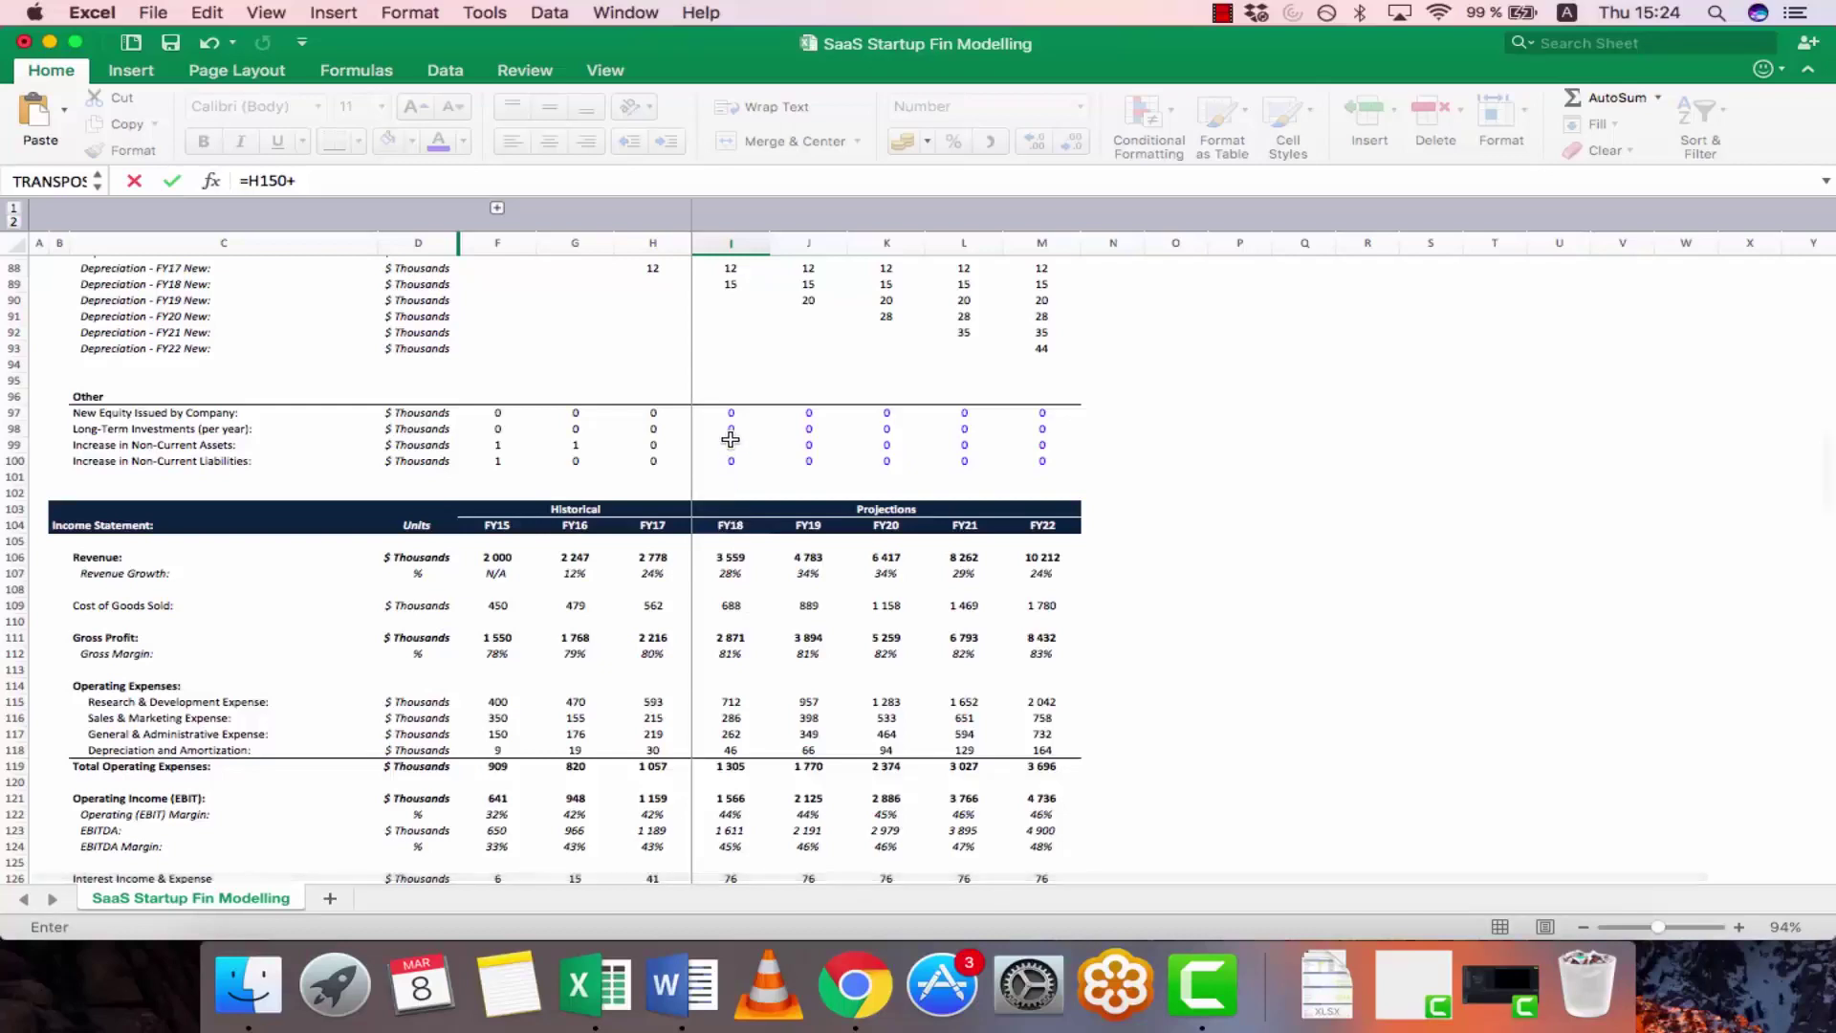
{"action": "left_click", "coordinate": [727, 432]}
{"action": "key", "text": "Return"}
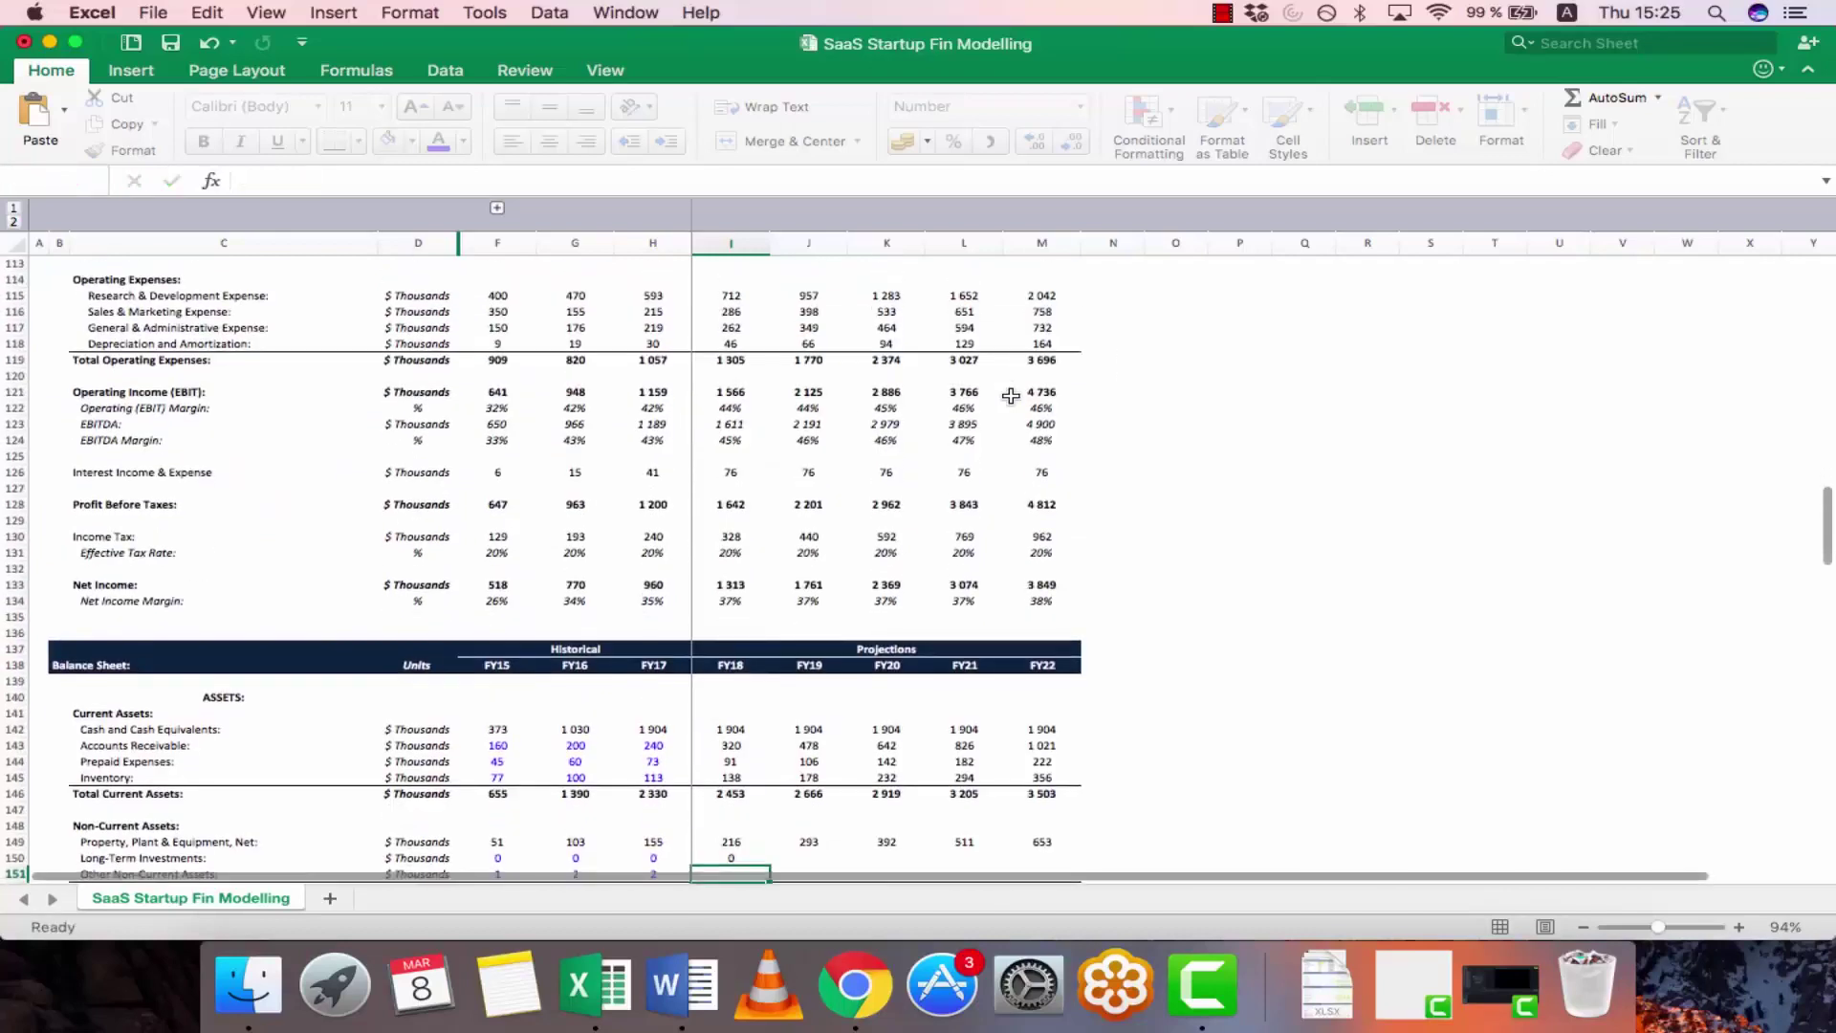
- Copy the FY18 Long-Term Investments formula in I150 across the FY19 to FY22 columns (J150:M150)
{"action": "key", "text": "Up"}
{"action": "key", "text": "super+c"}
{"action": "key", "text": "shift+Right"}
{"action": "key", "text": "shift+Right"}
{"action": "key", "text": "shift+Right"}
{"action": "key", "text": "shift+Right"}
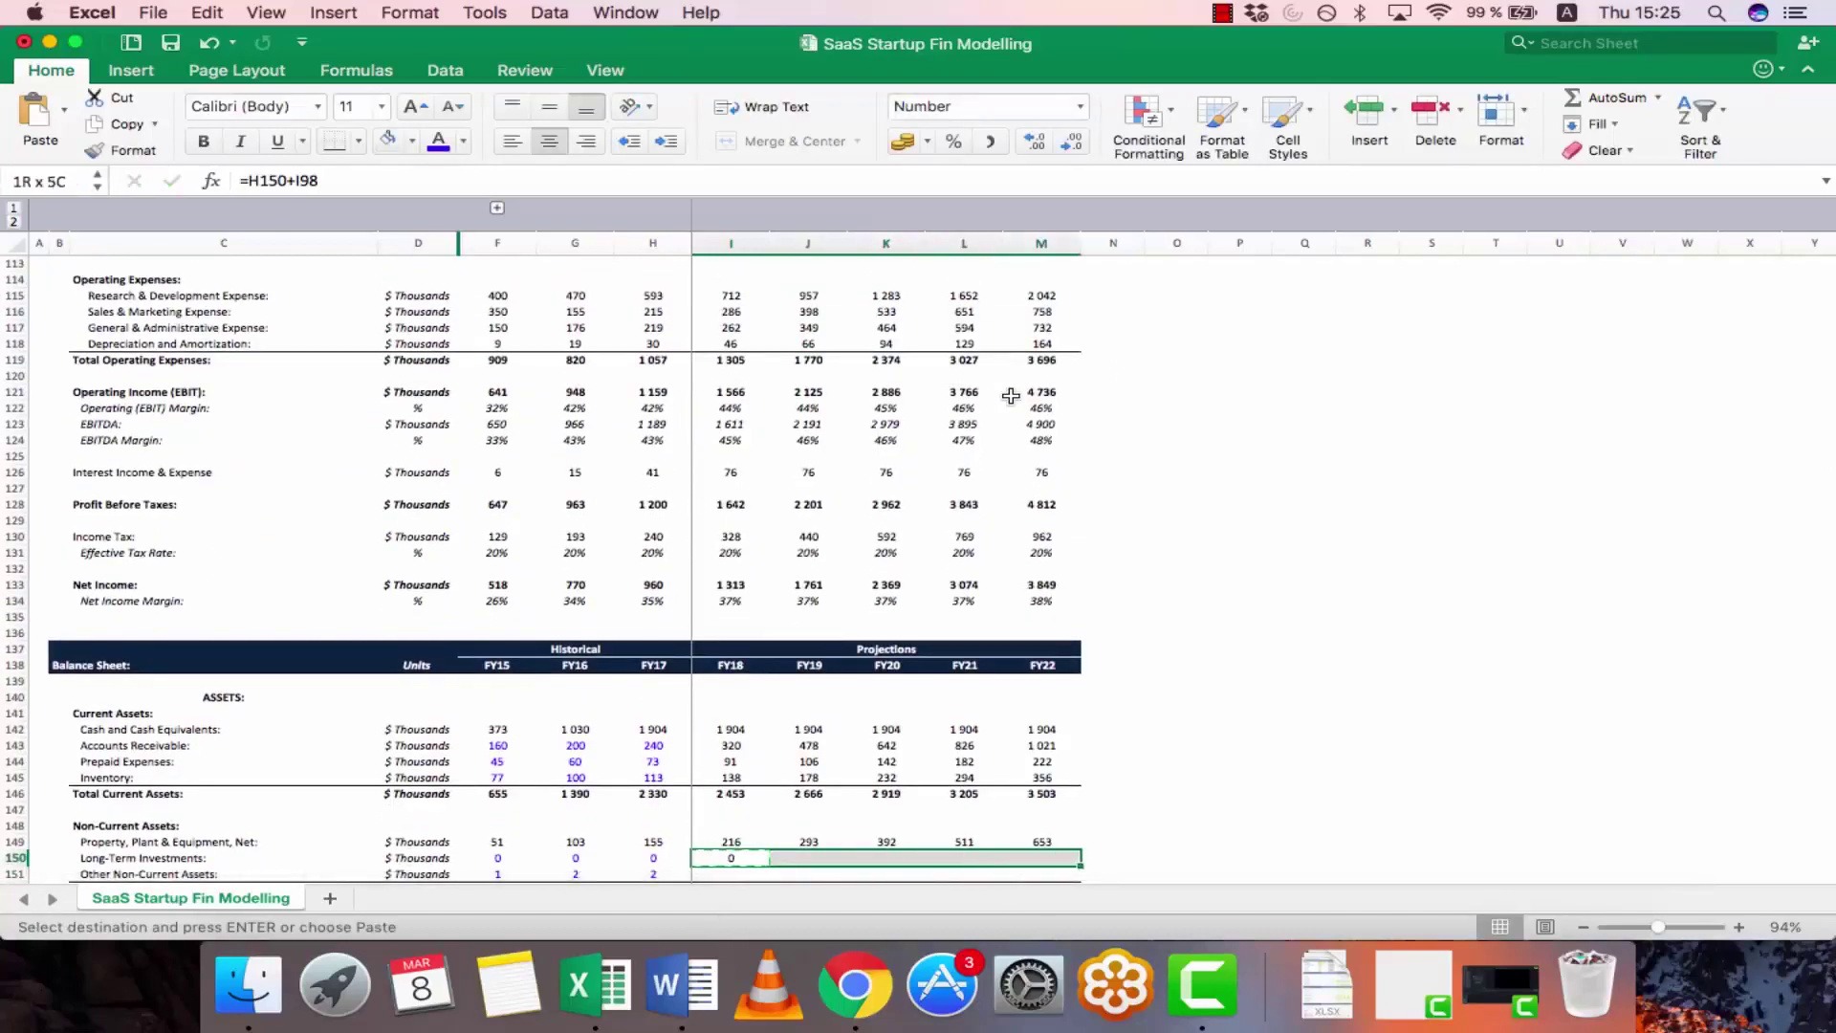
{"action": "key", "text": "super+v"}
- Enter the FY18 Other Non-Current Assets formula =H151+I99 in I151, adding the yearly increase to the prior-year balance
{"action": "key", "text": "Down"}
{"action": "key", "text": "Down"}
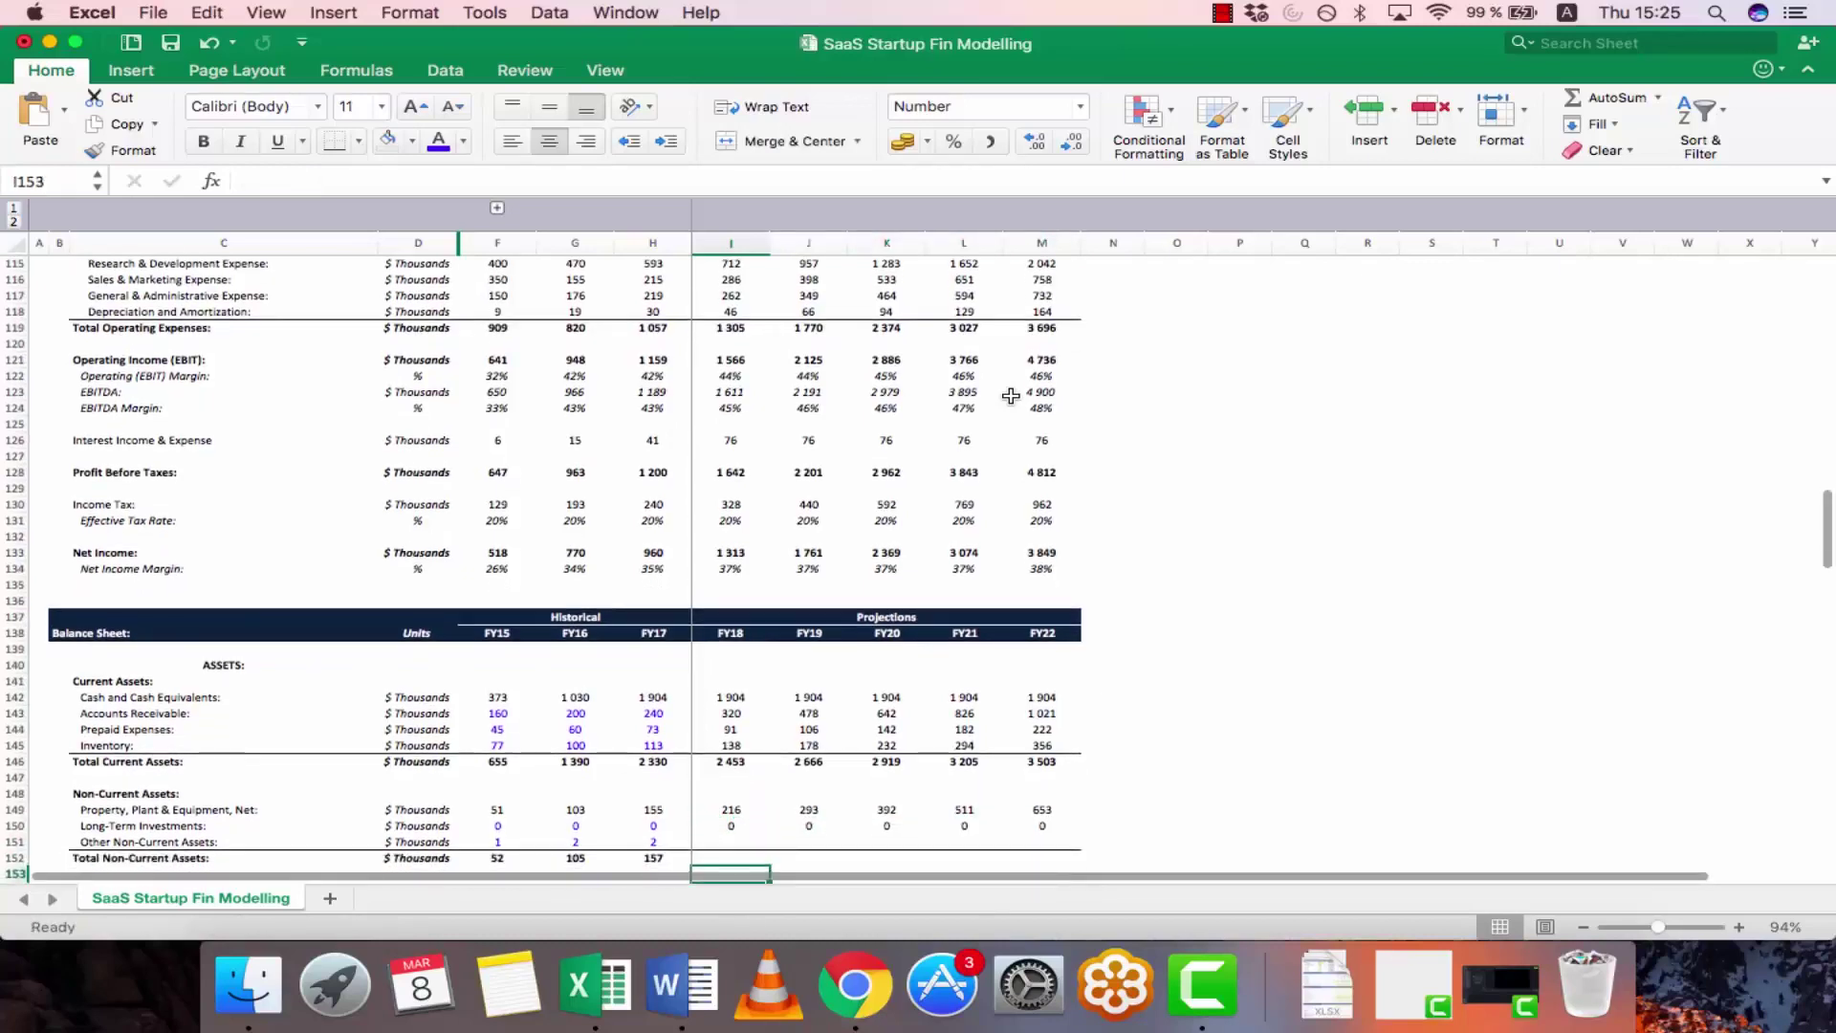
{"action": "key", "text": "Up"}
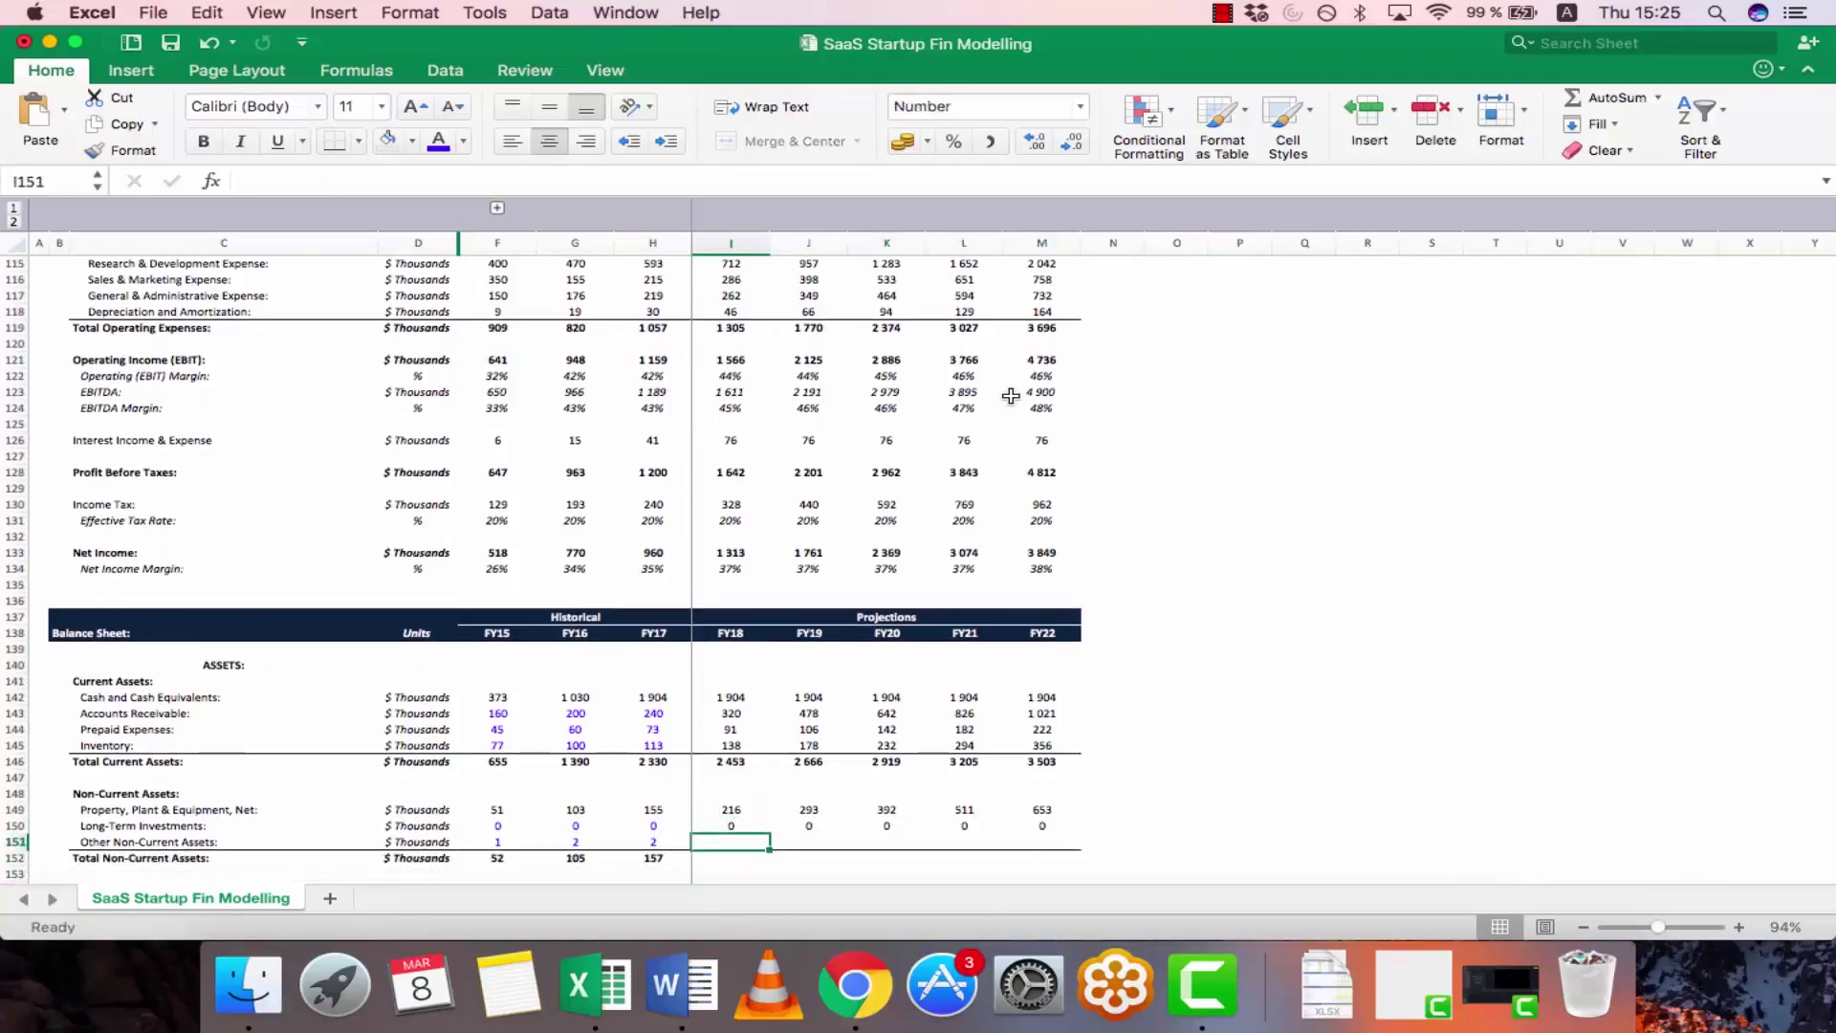
{"action": "type", "text": "="}
{"action": "key", "text": "Left"}
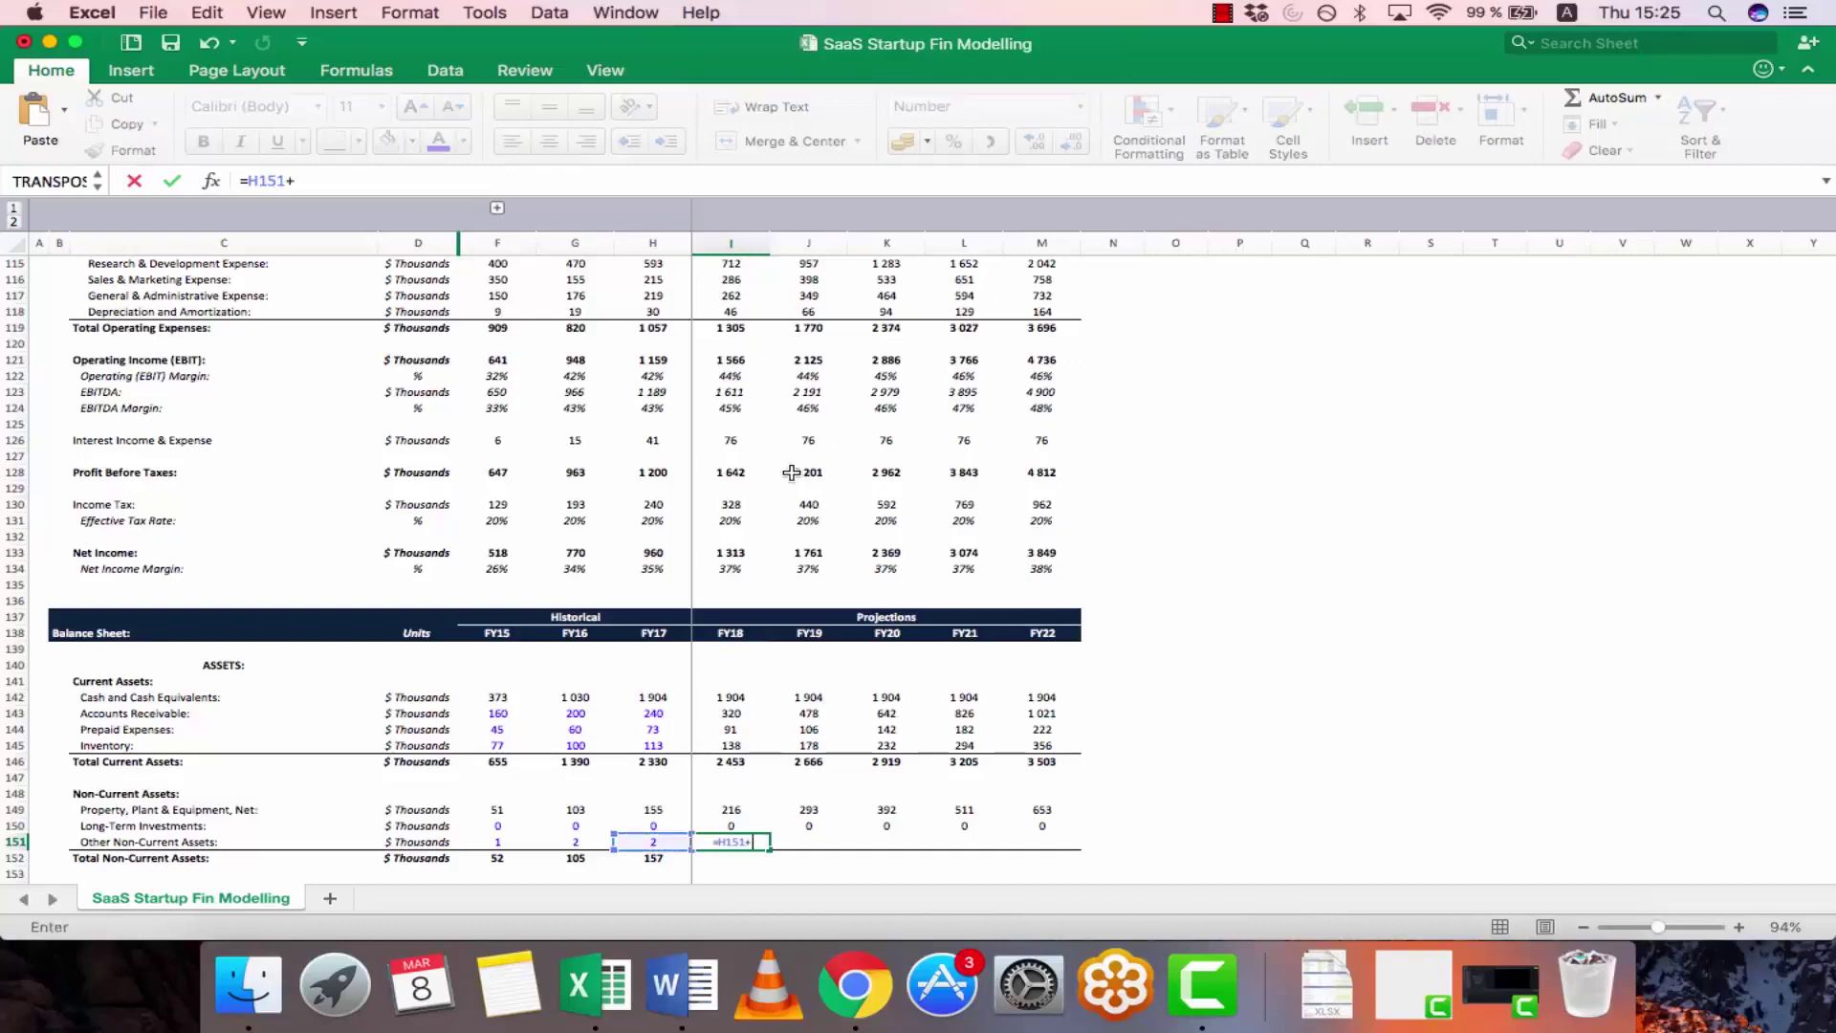
{"action": "scroll", "coordinate": [792, 472], "scroll_direction": "up", "scroll_amount": 15}
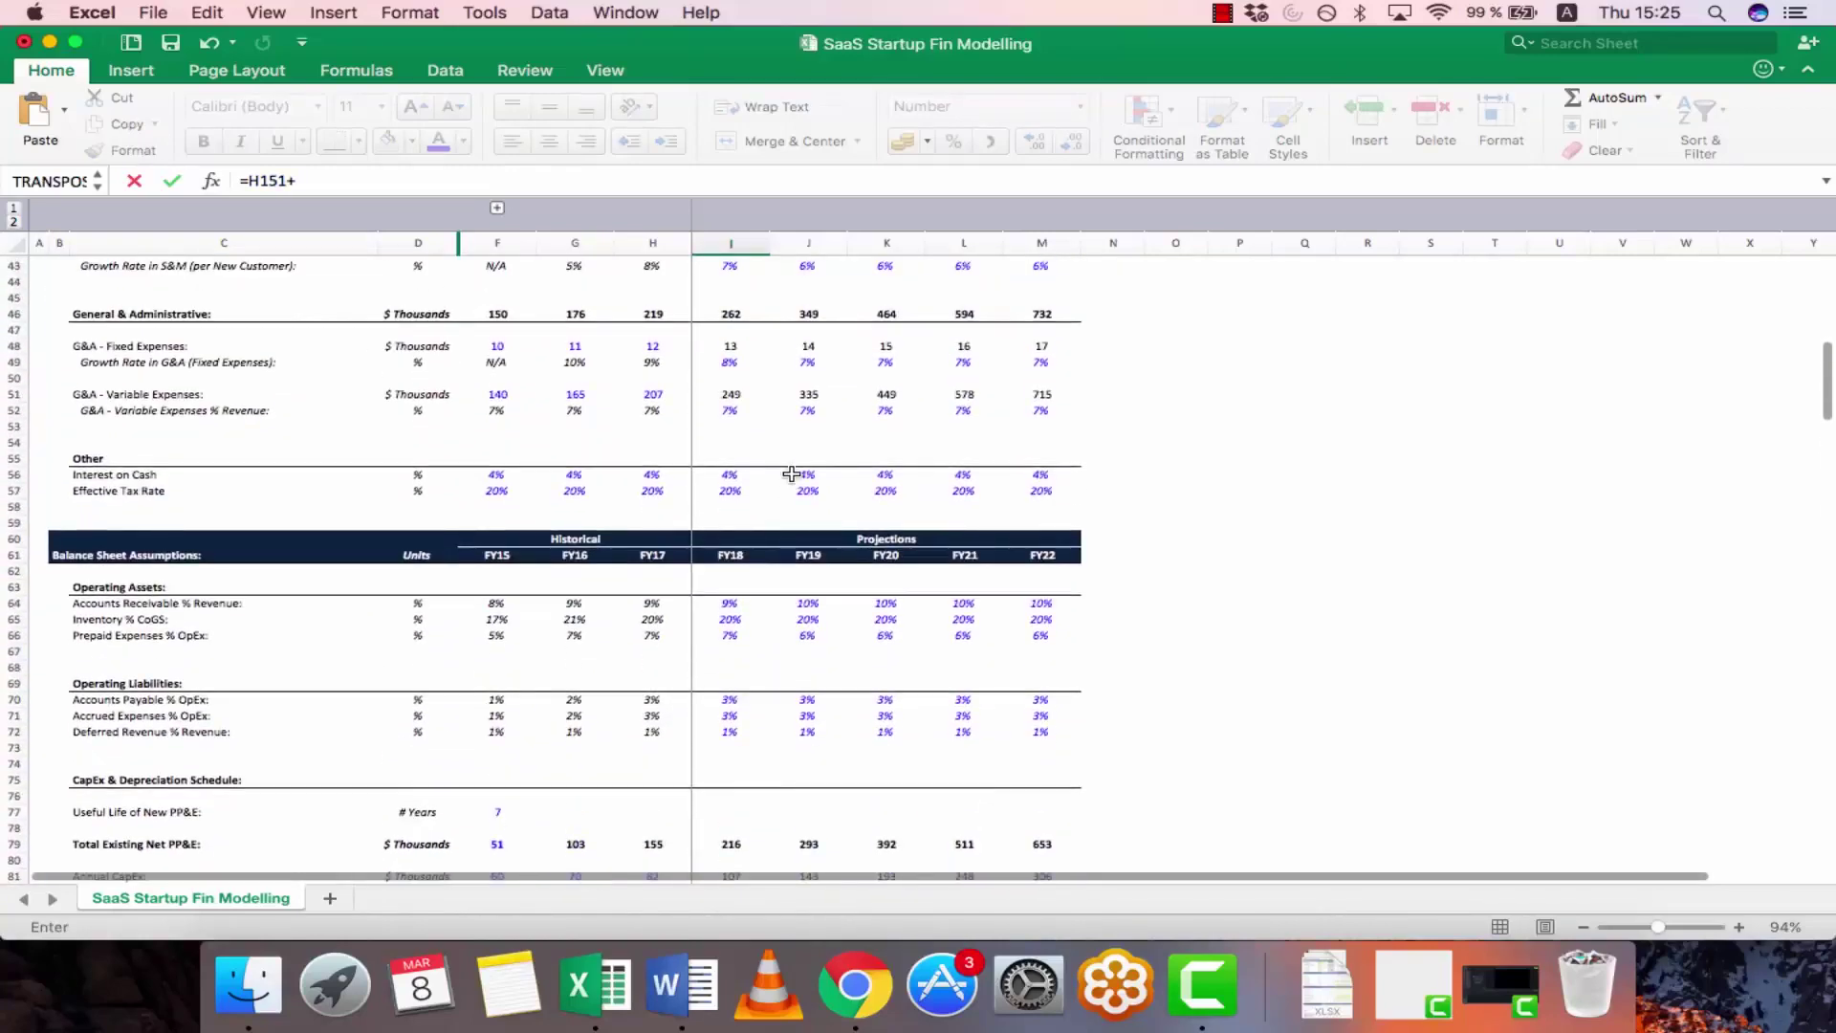
{"action": "scroll", "coordinate": [792, 473], "scroll_direction": "down", "scroll_amount": 8}
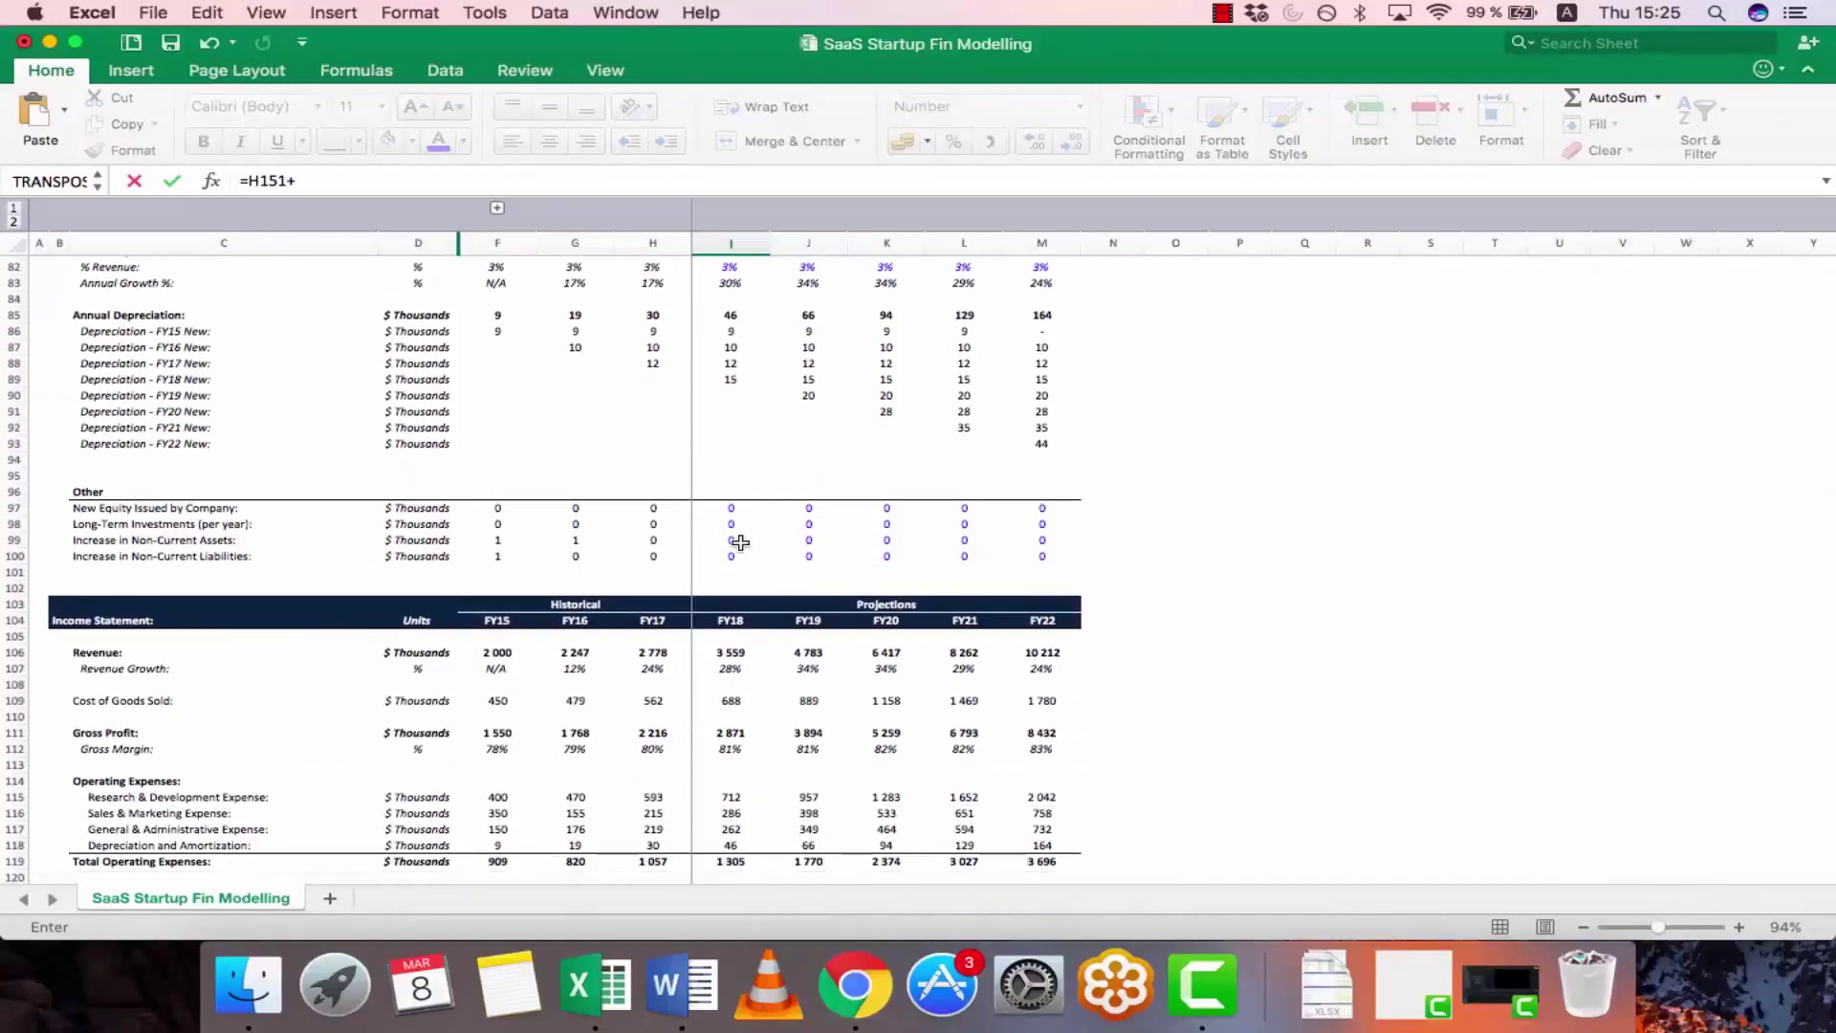
{"action": "key", "text": "Return"}
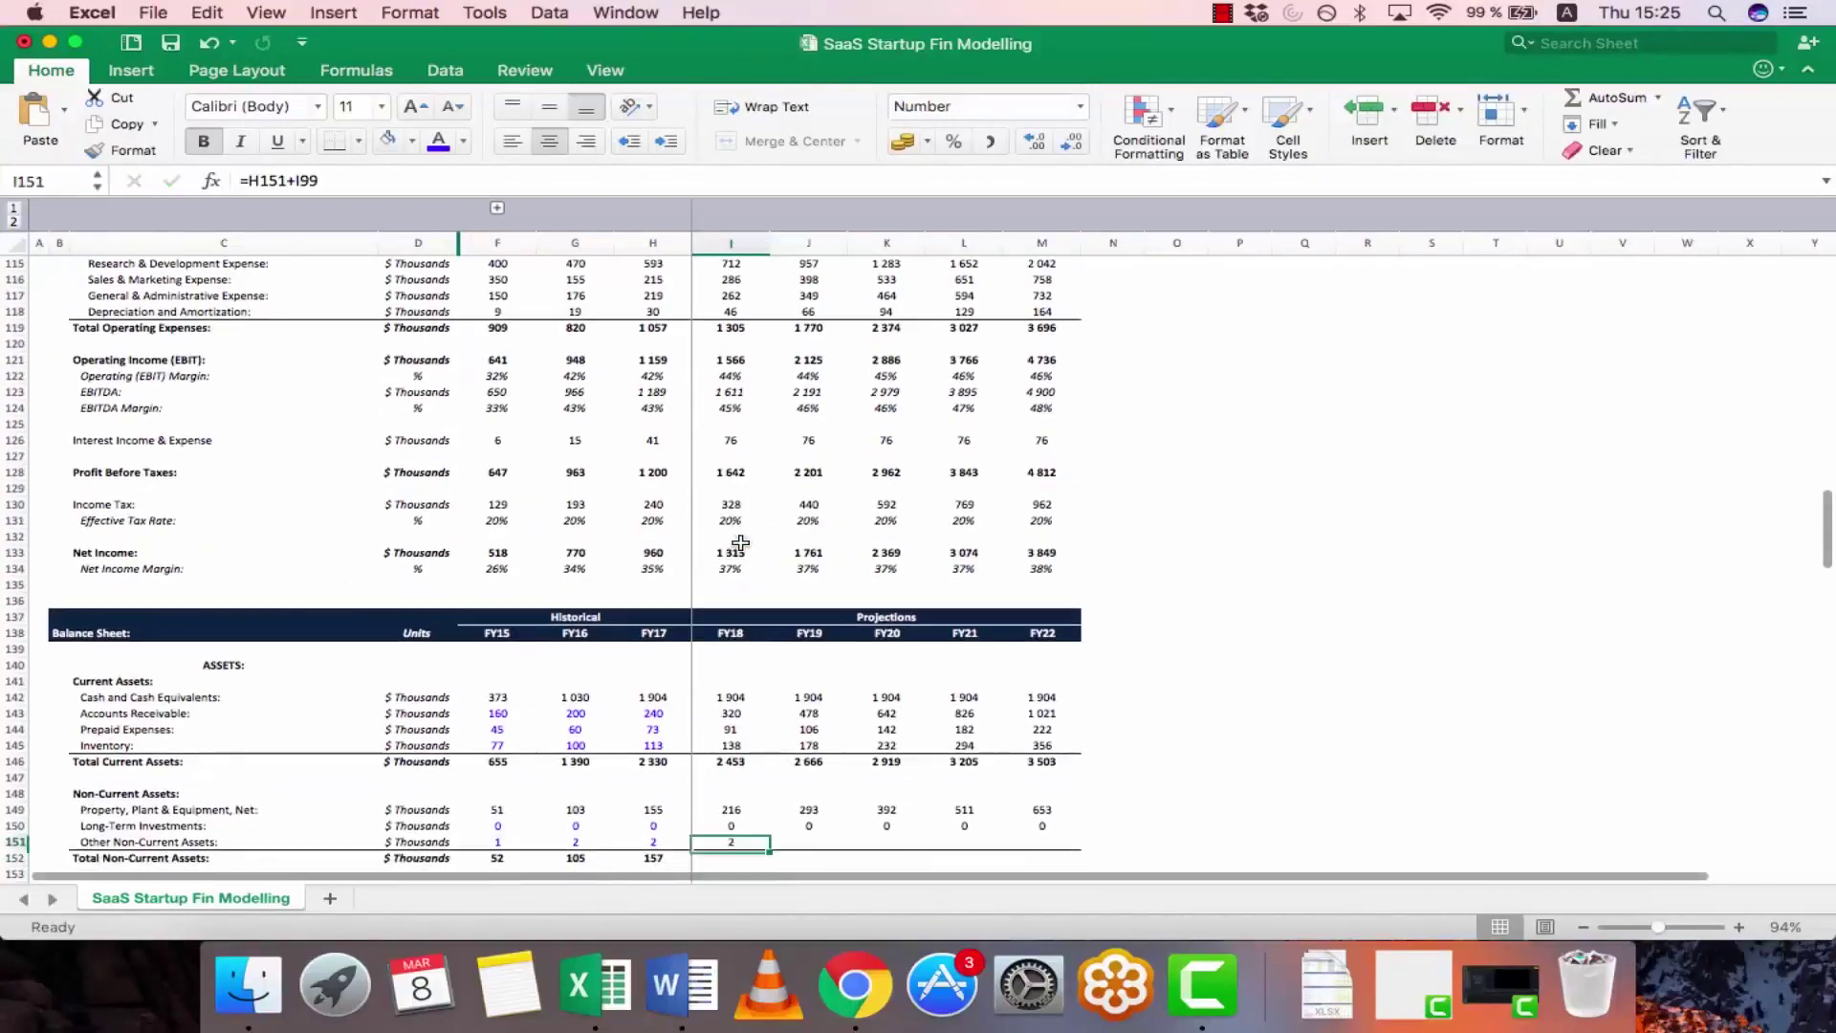
- Copy the FY18 Other Non-Current Assets formula in I151 across the FY19 to FY22 columns (J151:M151)
{"action": "key", "text": "Up"}
{"action": "key", "text": "cmd+c"}
{"action": "key", "text": "shift+Right"}
{"action": "key", "text": "shift+Right"}
{"action": "key", "text": "shift+Right"}
{"action": "key", "text": "shift+Right"}
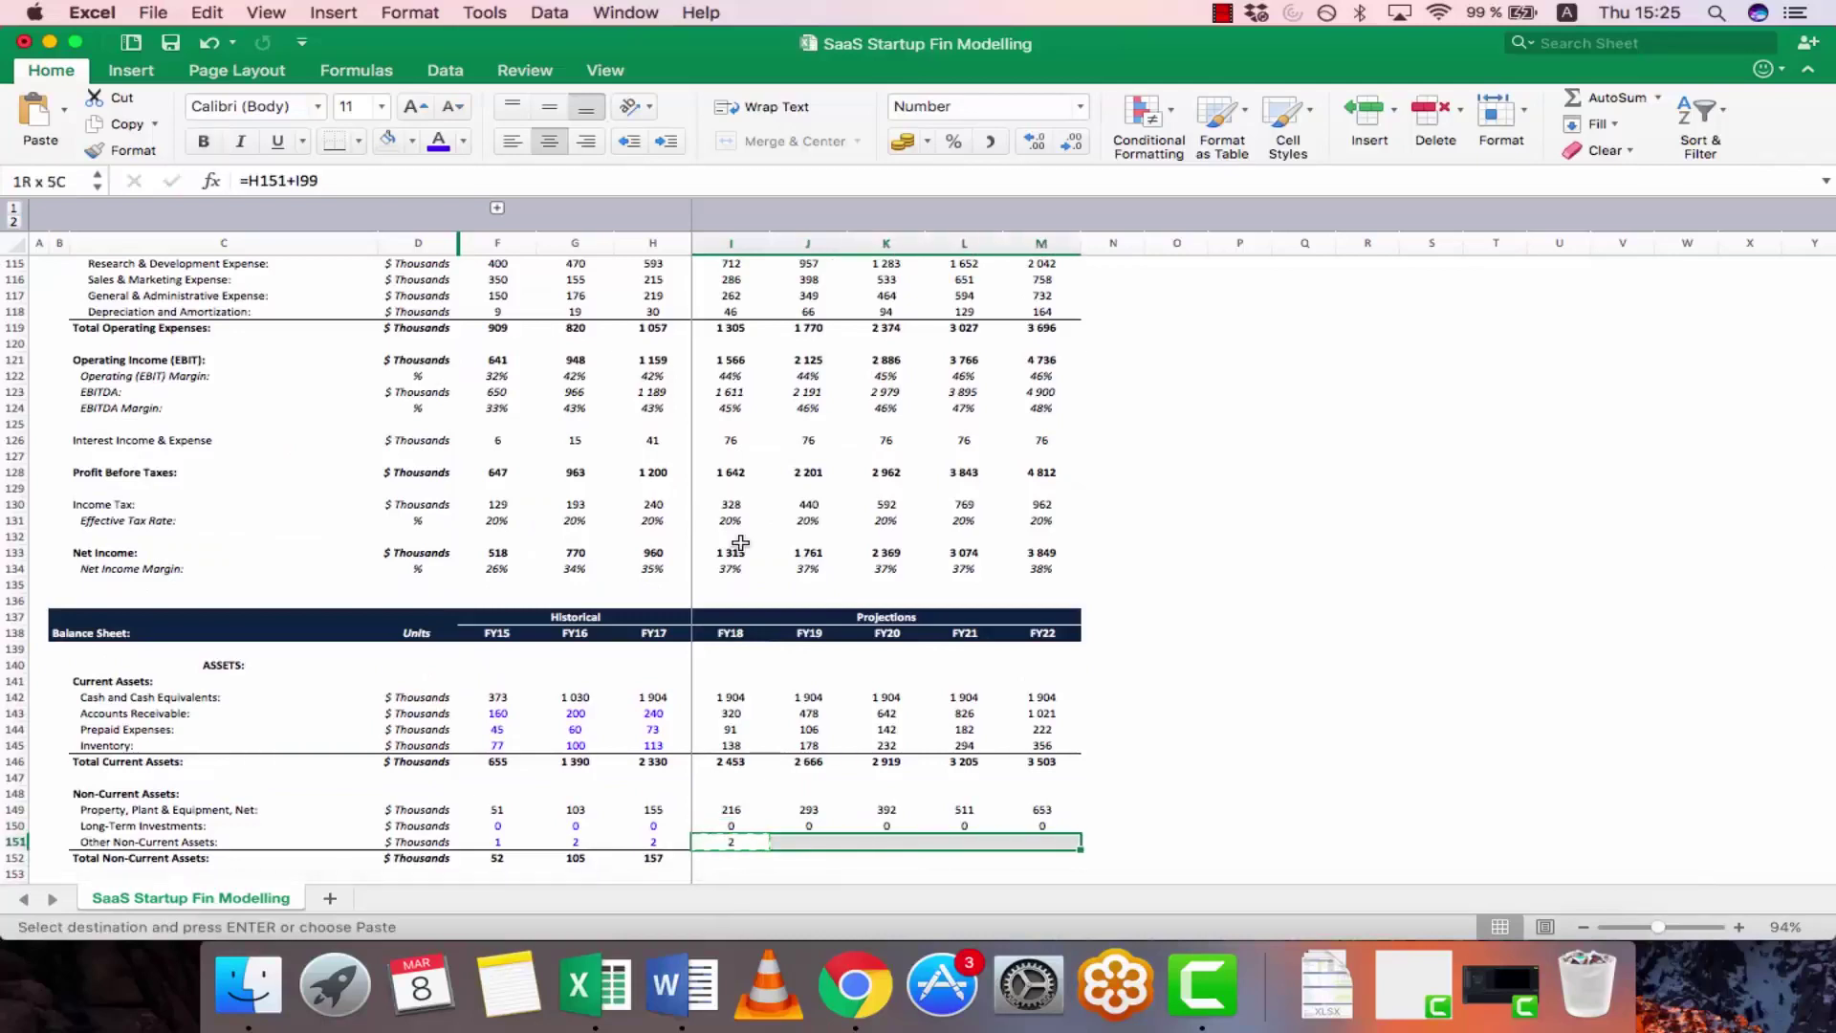
{"action": "key", "text": "cmd+v"}
{"action": "key", "text": "Escape"}
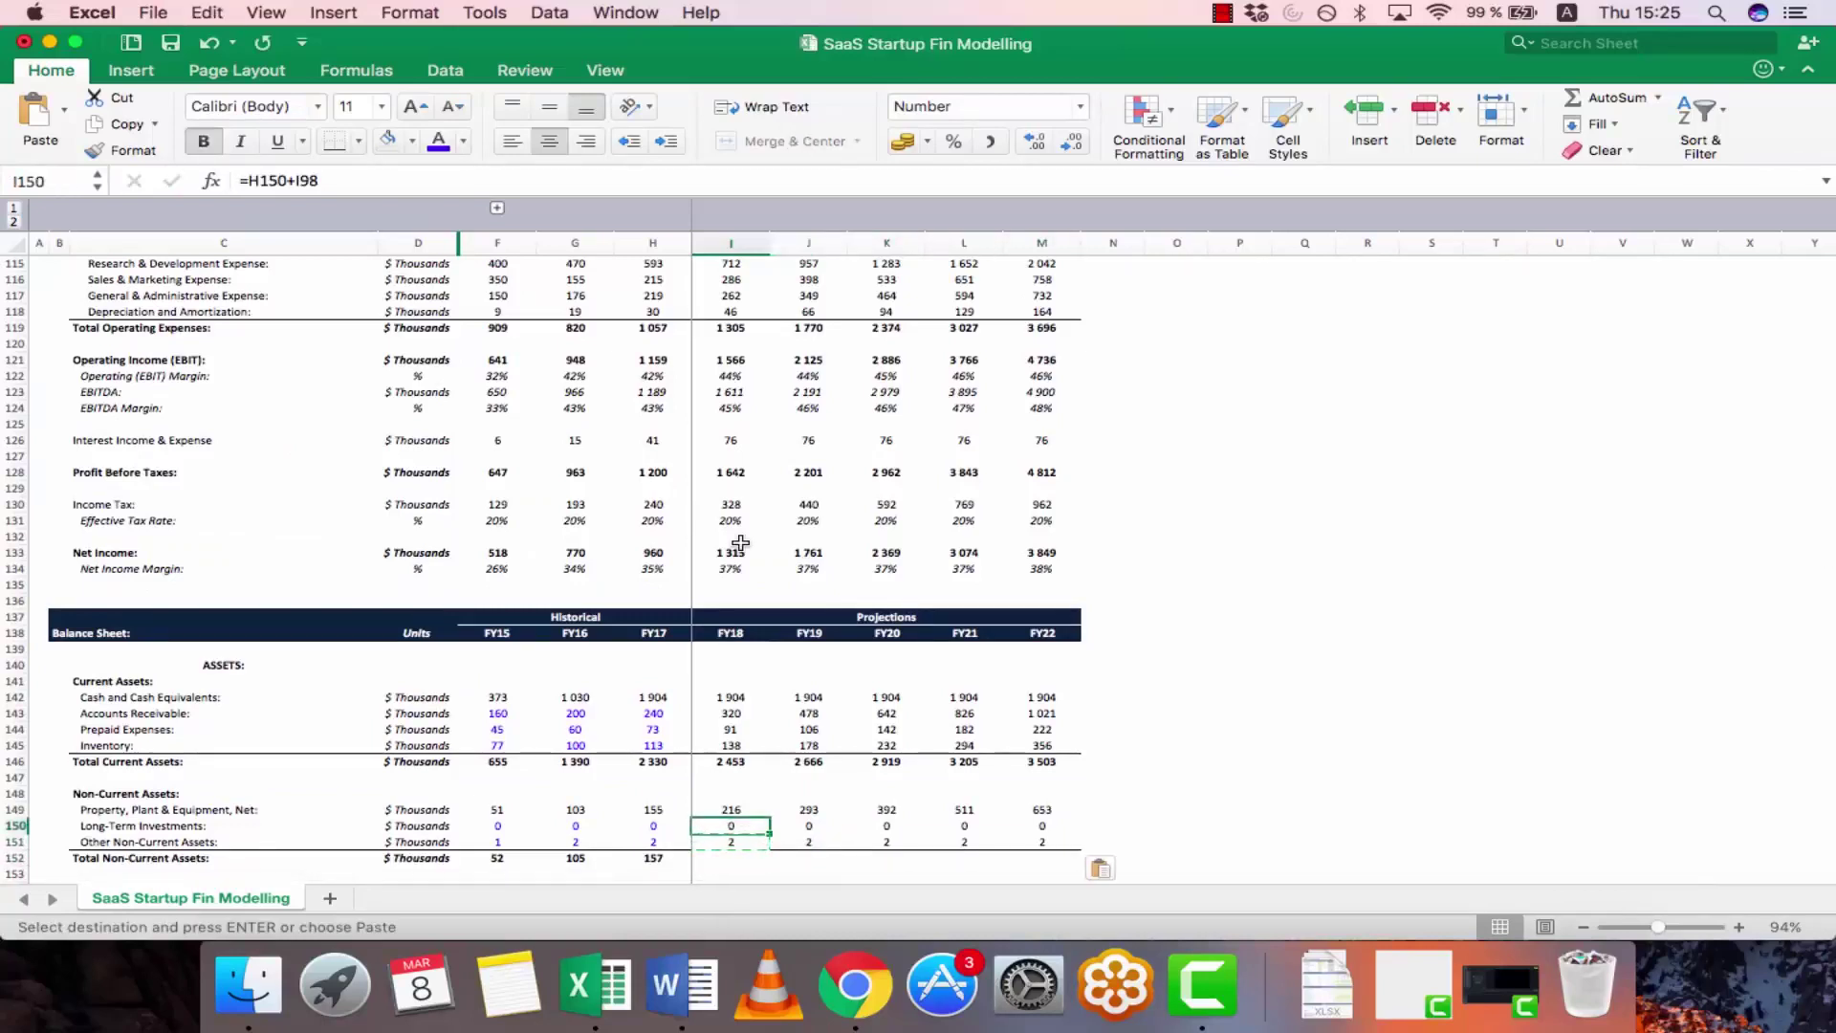
- Copy the FY17 Total Non-Current Assets formula =SUM(H149:H151) in H152 across the FY18 to FY22 columns (I152:M152)
{"action": "key", "text": "Down"}
{"action": "key", "text": "Right"}
{"action": "key", "text": "Left"}
{"action": "key", "text": "Left"}
{"action": "key", "text": "F2"}
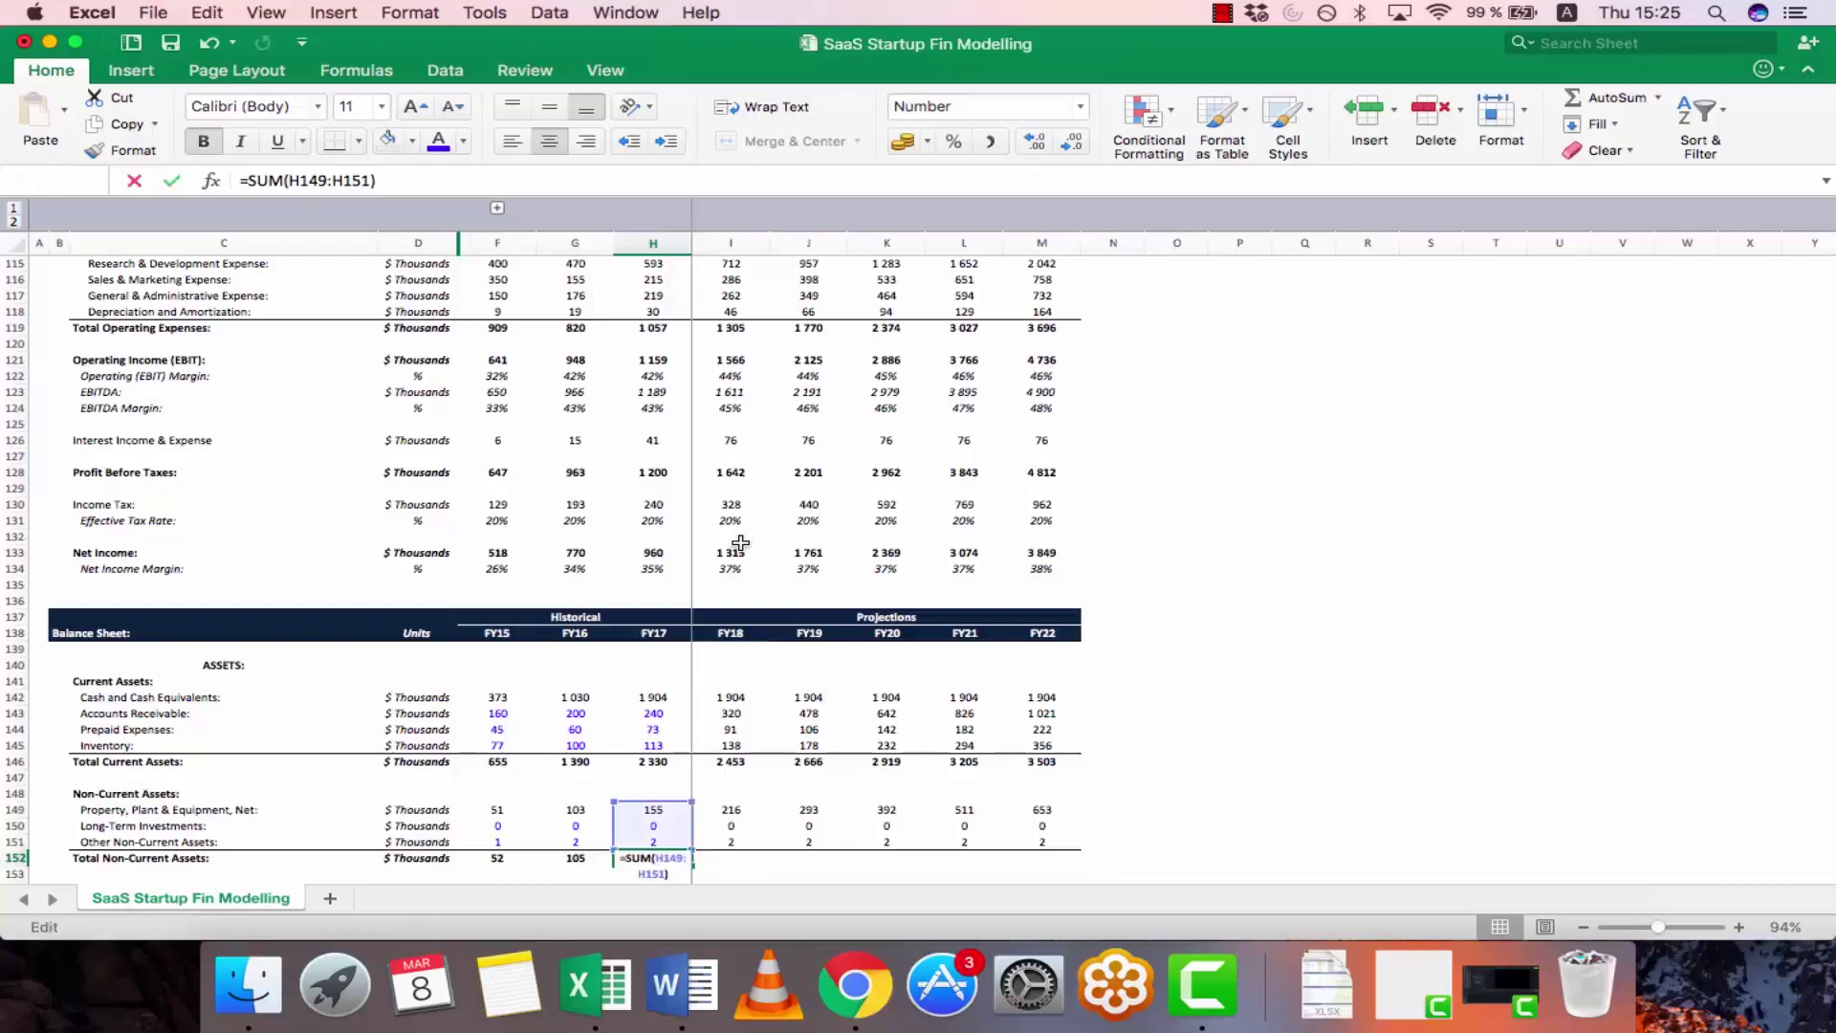
{"action": "key", "text": "Escape"}
{"action": "key", "text": "shift+Right"}
{"action": "key", "text": "shift+Right"}
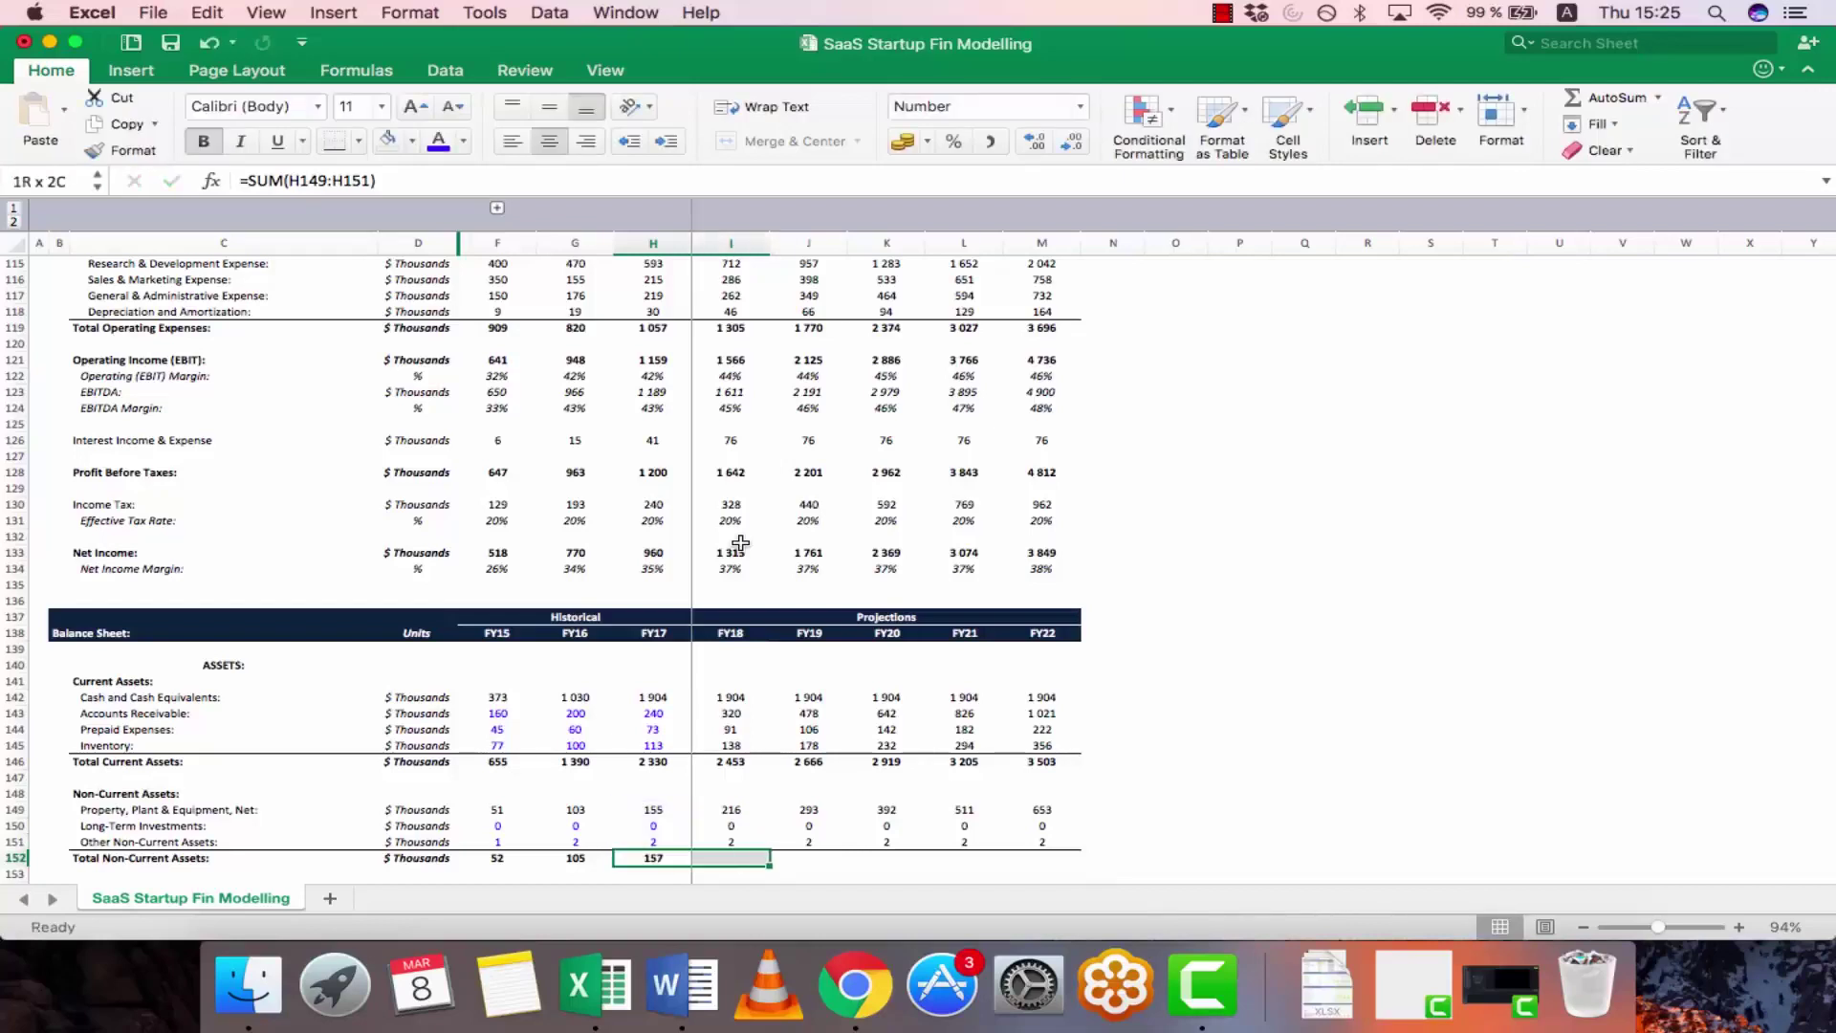
{"action": "key", "text": "Left"}
{"action": "key", "text": "Right"}
{"action": "key", "text": "super+c"}
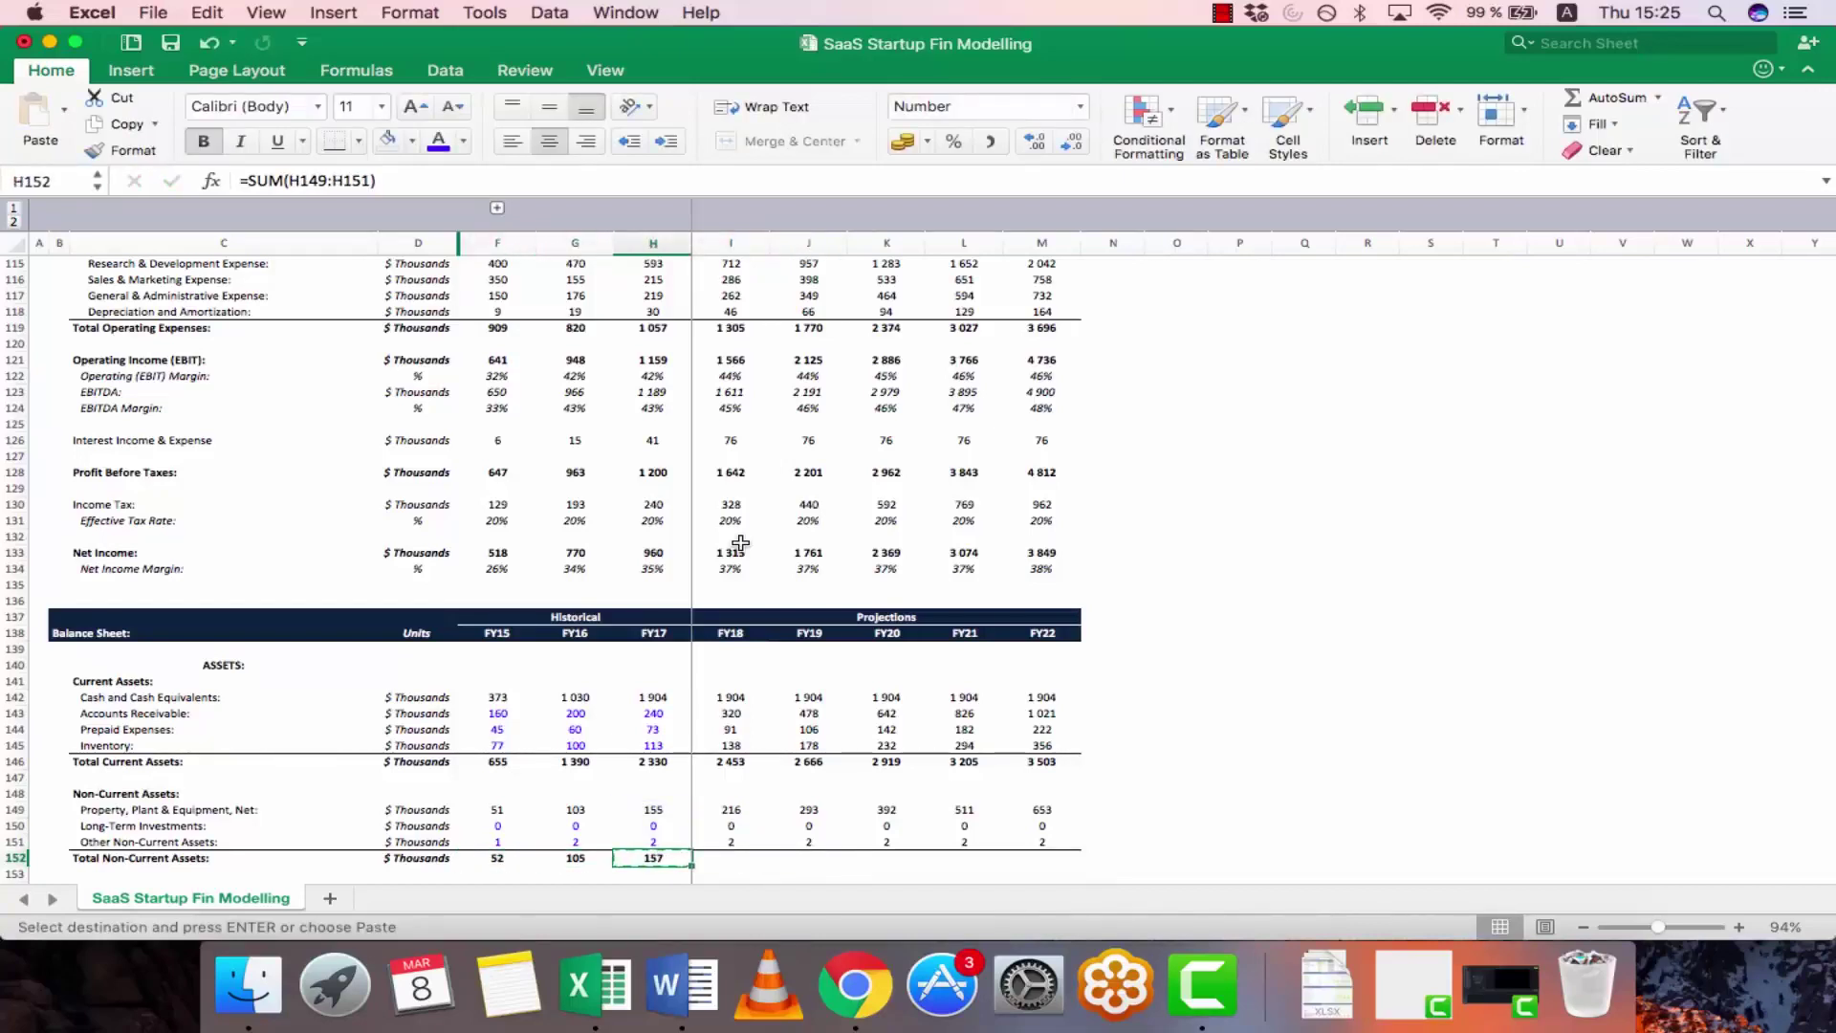
{"action": "key", "text": "shift+Right"}
{"action": "key", "text": "shift+Right"}
{"action": "key", "text": "shift+Right"}
{"action": "key", "text": "shift+Right"}
{"action": "key", "text": "shift+Right"}
{"action": "key", "text": "Return"}
- Copy the FY17 Total Assets formula =+H146+H152 in H154 across the FY18 to FY22 columns (I154:M154)
{"action": "key", "text": "Down"}
{"action": "key", "text": "Down"}
{"action": "key", "text": "Down"}
{"action": "key", "text": "Down"}
{"action": "key", "text": "Down"}
{"action": "key", "text": "Down"}
{"action": "key", "text": "Down"}
{"action": "key", "text": "Down"}
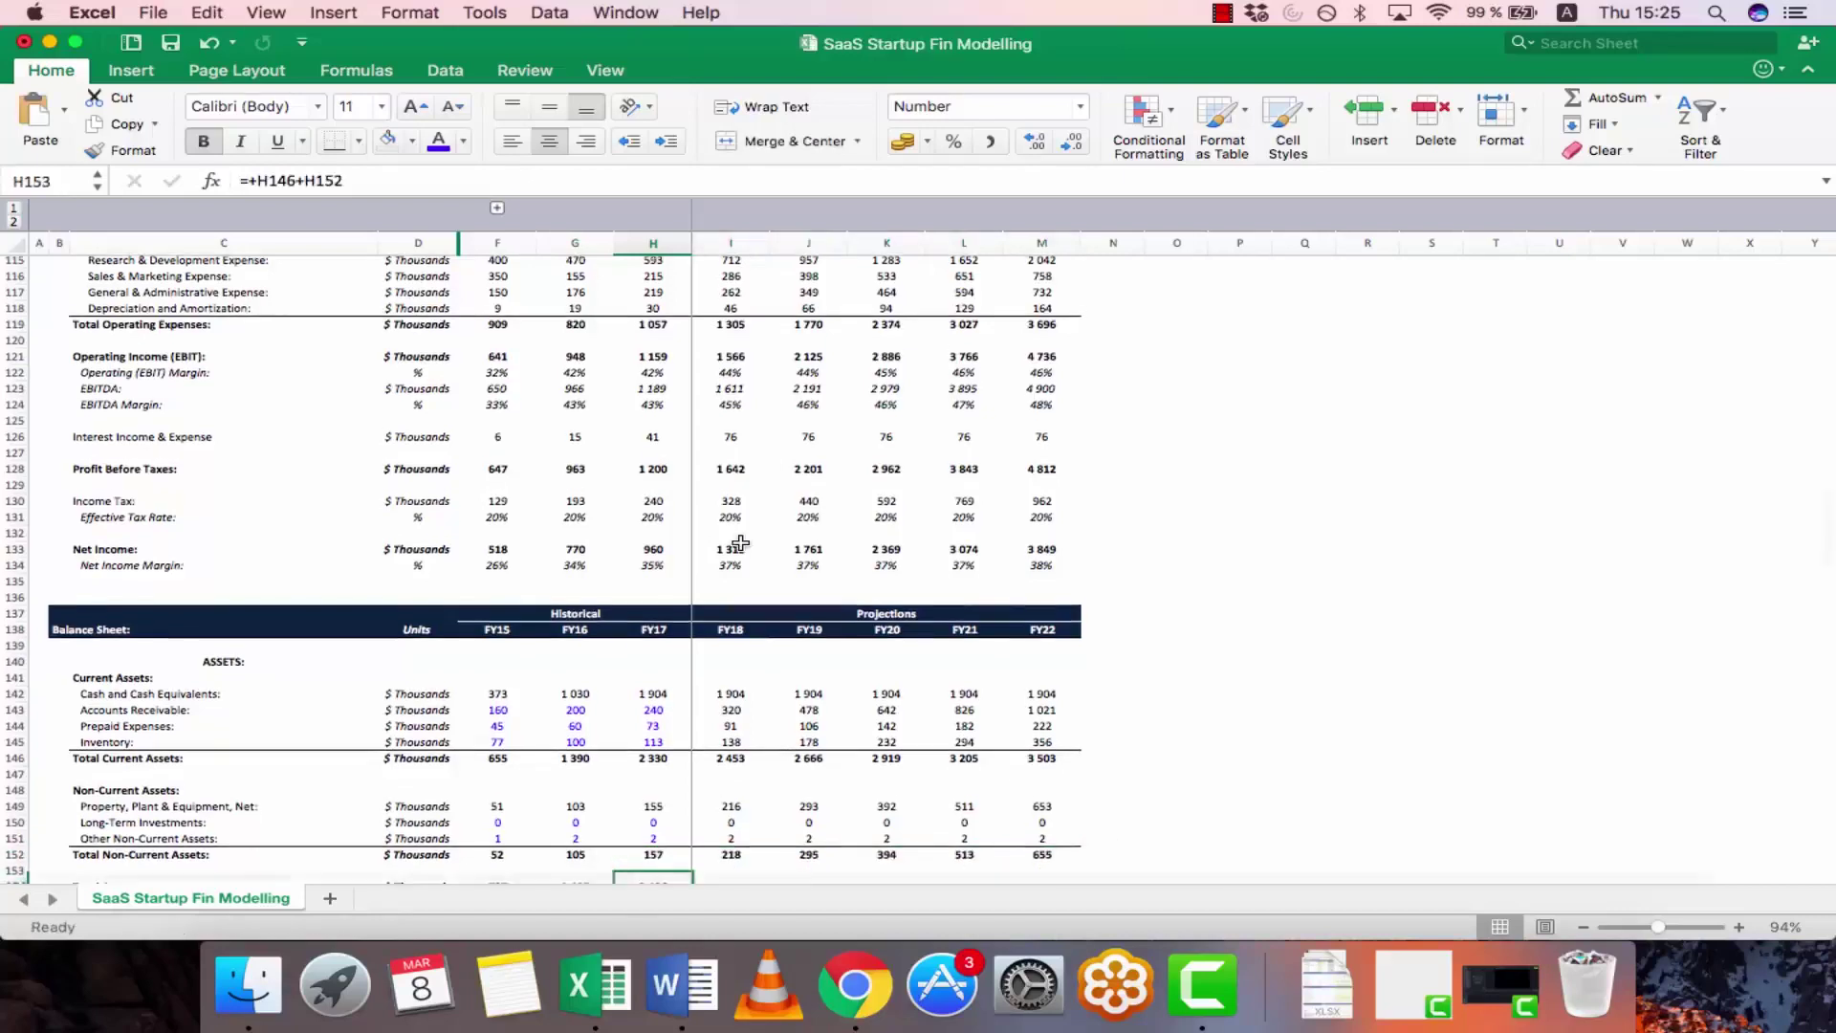
{"action": "key", "text": "Up"}
{"action": "key", "text": "Up"}
{"action": "key", "text": "Up"}
{"action": "key", "text": "Up"}
{"action": "key", "text": "Up"}
{"action": "key", "text": "Up"}
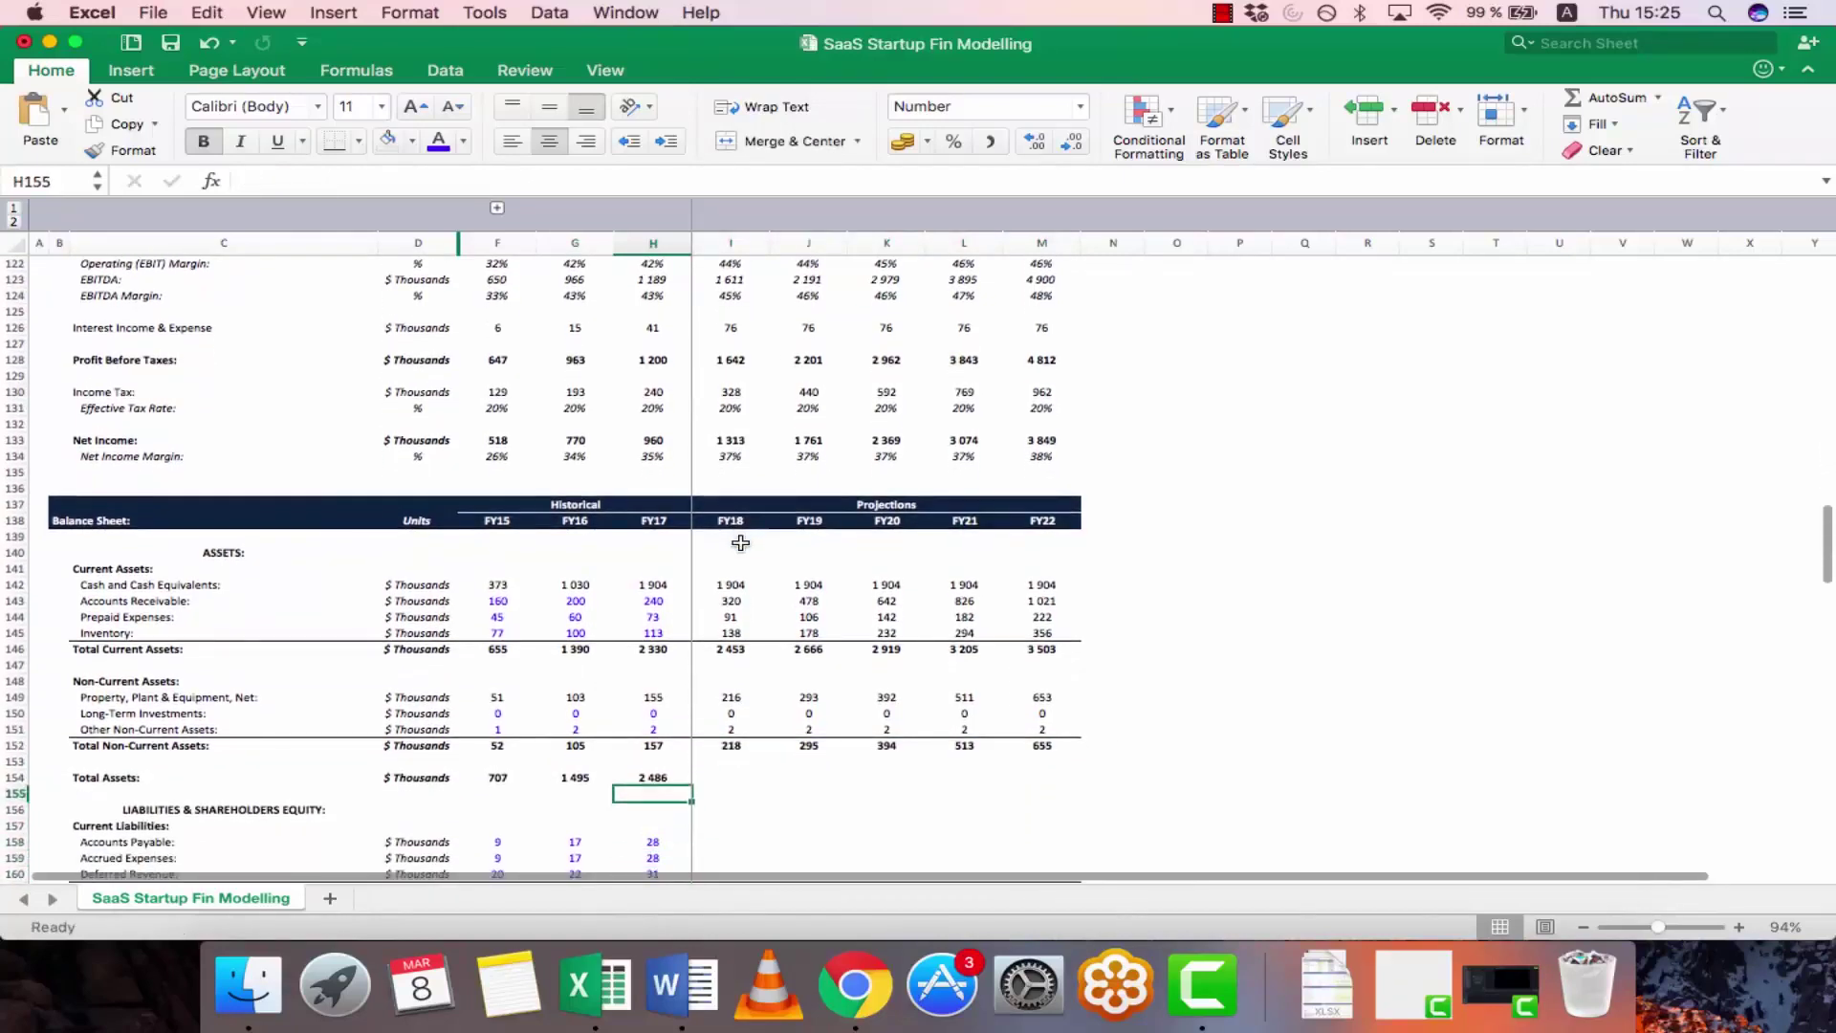
{"action": "key", "text": "super+c"}
{"action": "key", "text": "shift+Right"}
{"action": "key", "text": "shift+Right"}
{"action": "key", "text": "shift+Right"}
{"action": "key", "text": "shift+Right"}
{"action": "key", "text": "shift+Right"}
{"action": "key", "text": "shift+Right"}
{"action": "key", "text": "shift+Left"}
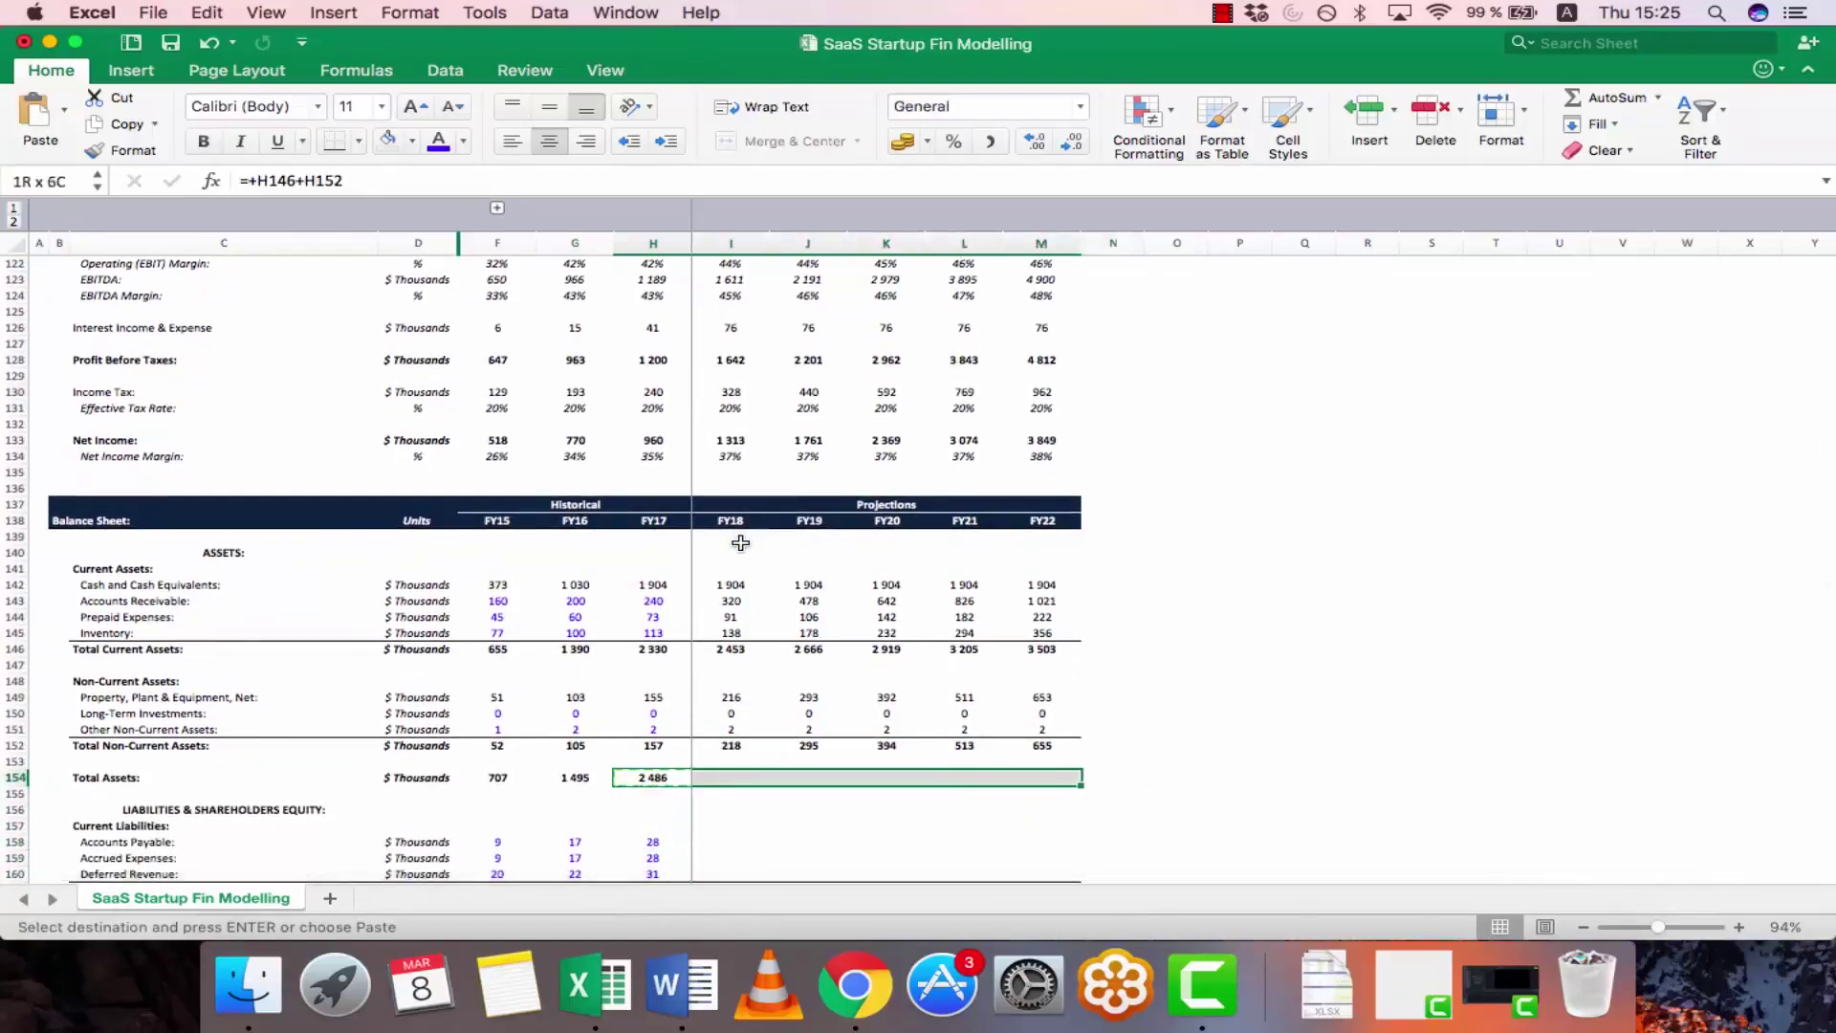
{"action": "key", "text": "Return"}
- Enter the FY18 Accounts Payable formula =I70*I119 in I158, multiplying the OpEx percentage by total operating expenses
{"action": "key", "text": "Down"}
{"action": "key", "text": "Down"}
{"action": "key", "text": "Down"}
{"action": "key", "text": "Down"}
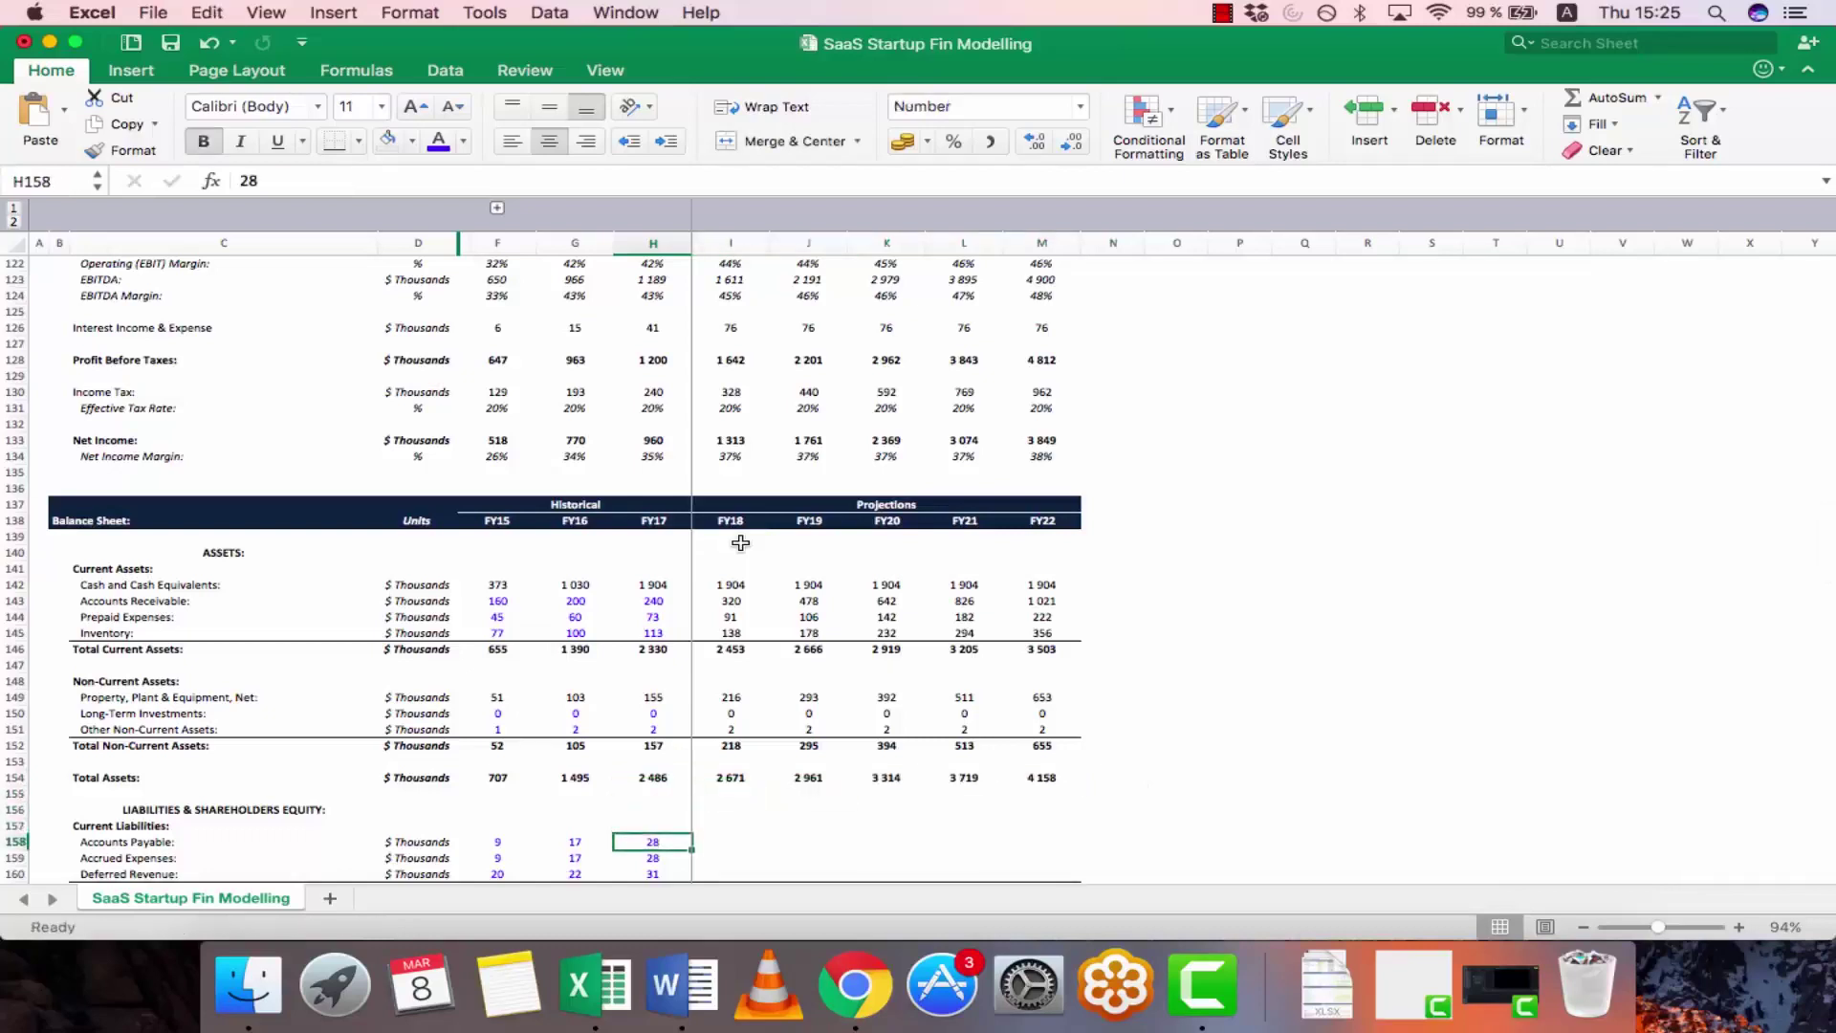
{"action": "key", "text": "Right"}
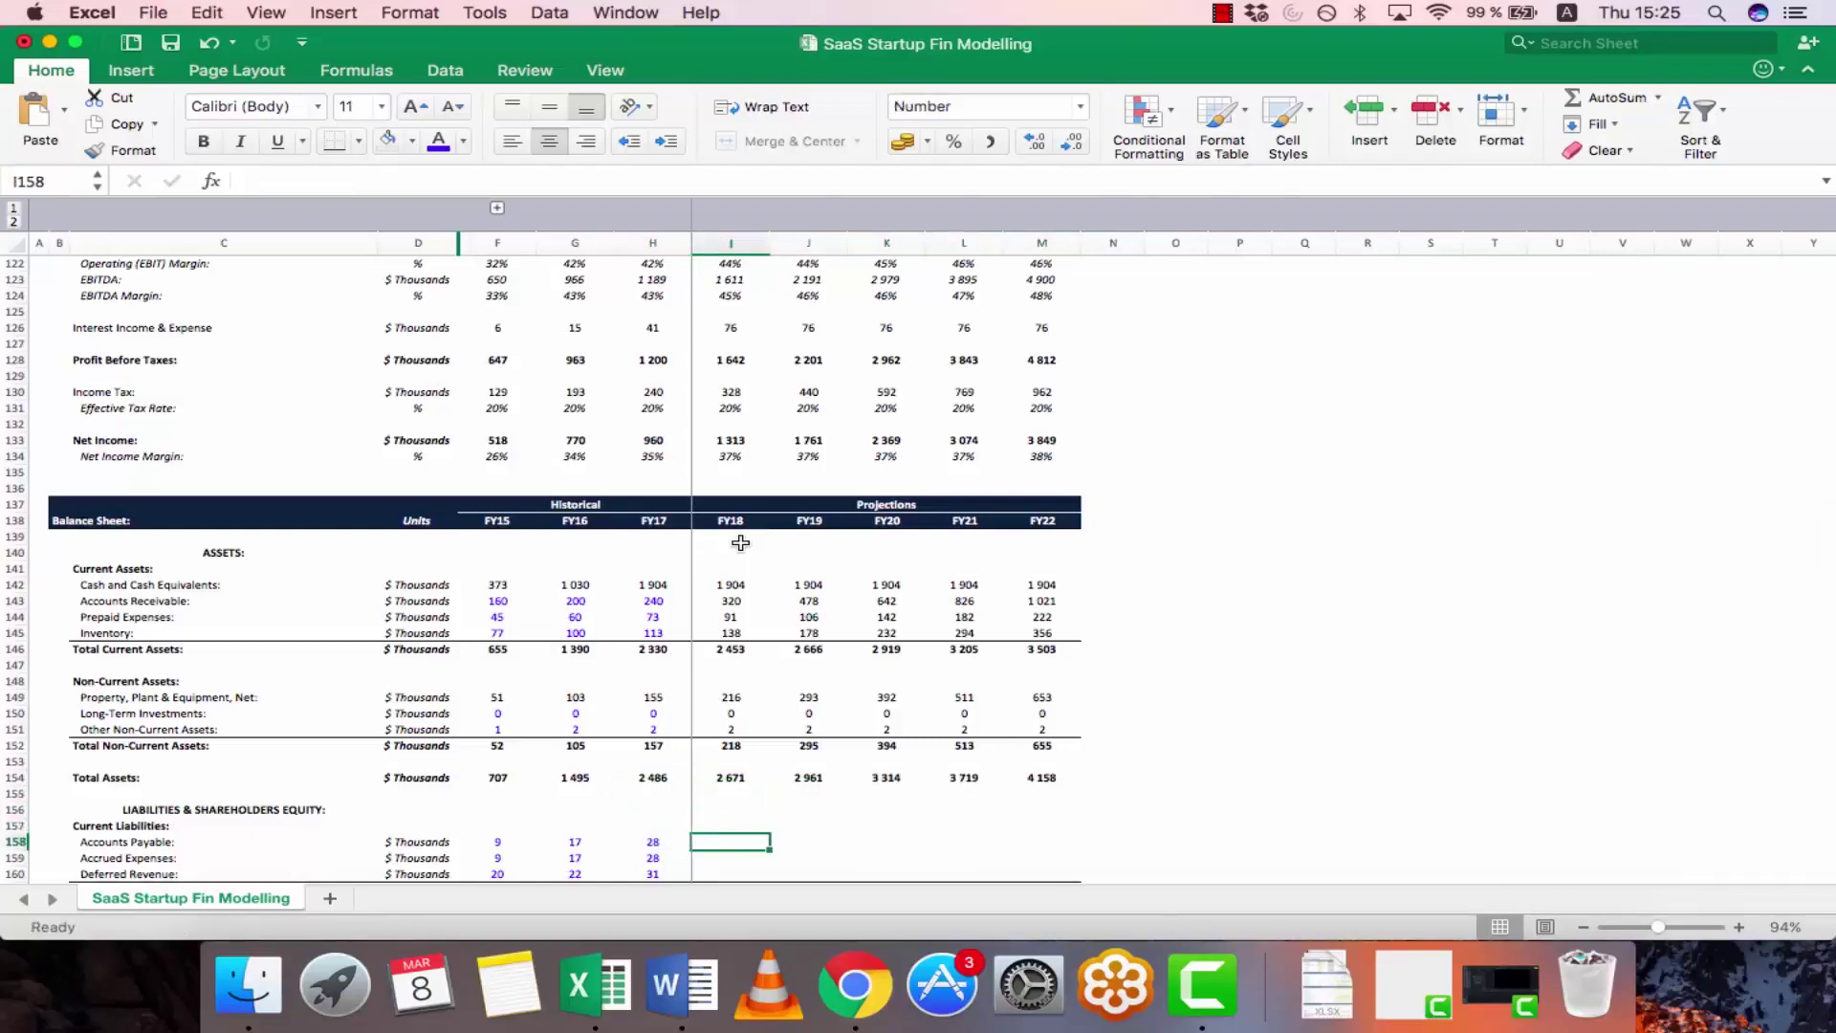
{"action": "scroll", "coordinate": [827, 555], "scroll_direction": "down", "scroll_amount": 2}
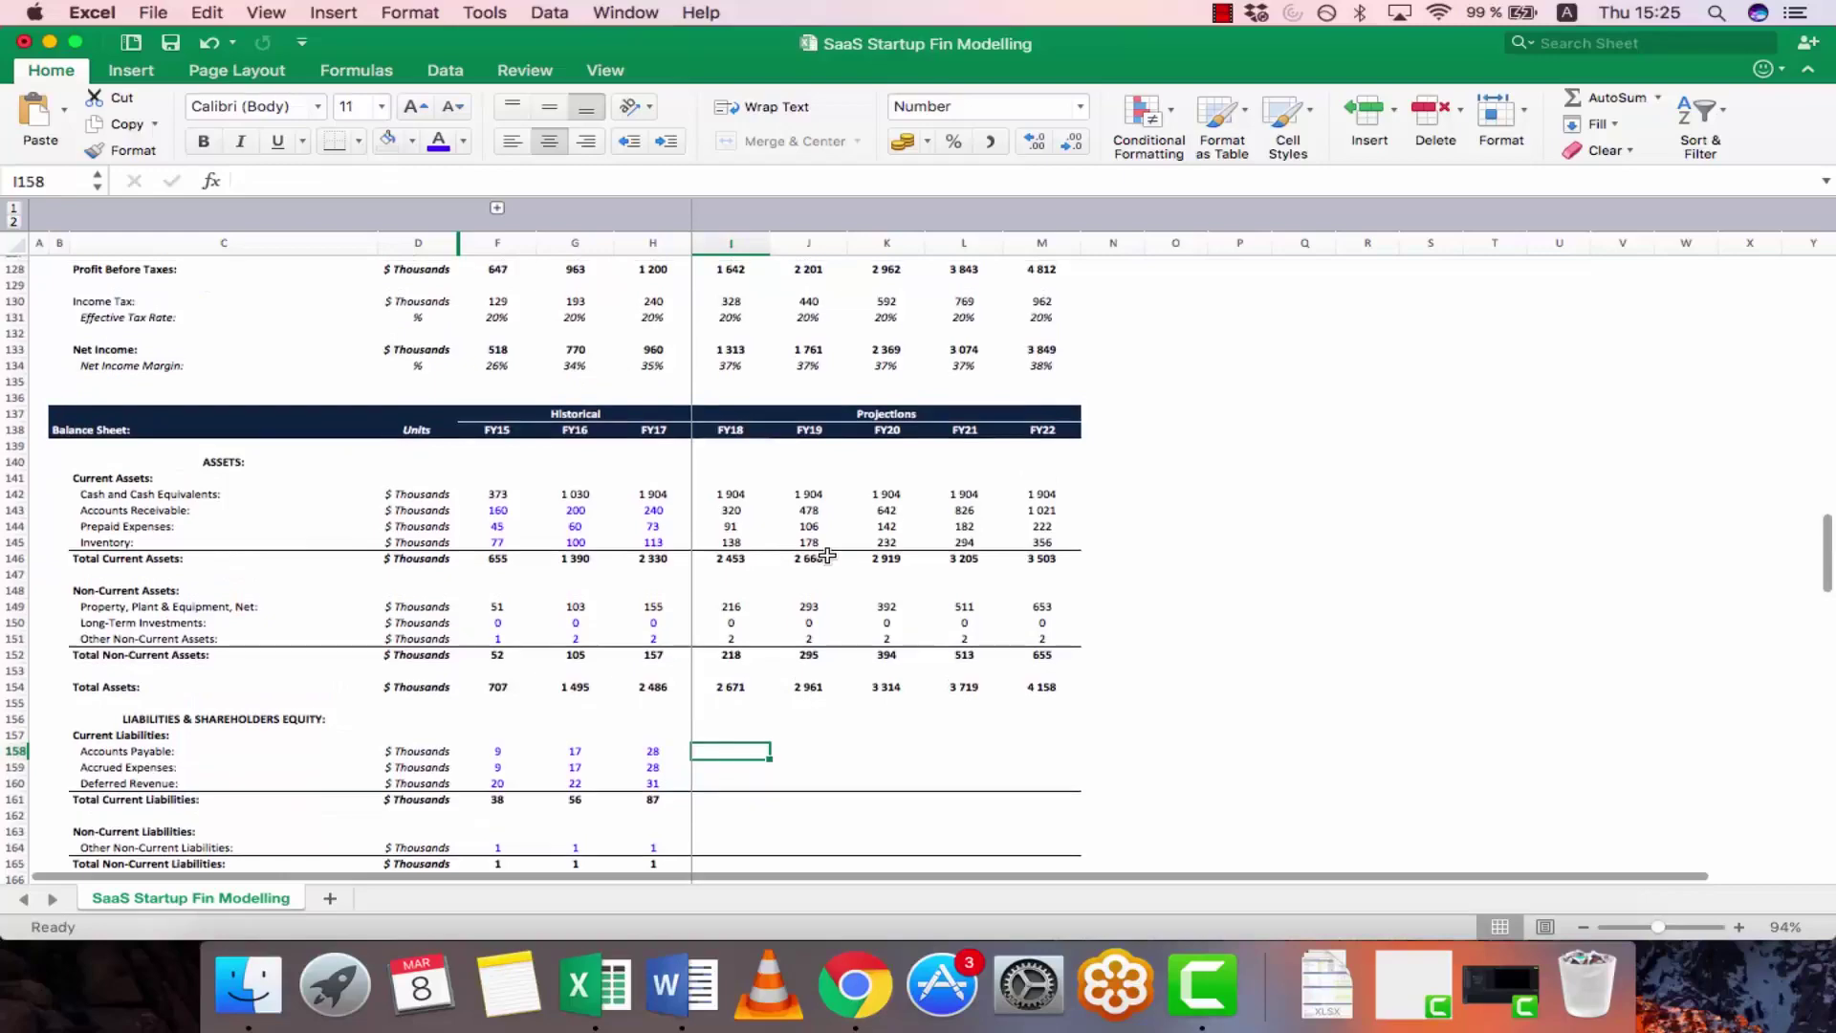
{"action": "type", "text": "="}
{"action": "scroll", "coordinate": [704, 540], "scroll_direction": "up", "scroll_amount": 5}
{"action": "scroll", "coordinate": [704, 540], "scroll_direction": "up", "scroll_amount": 15}
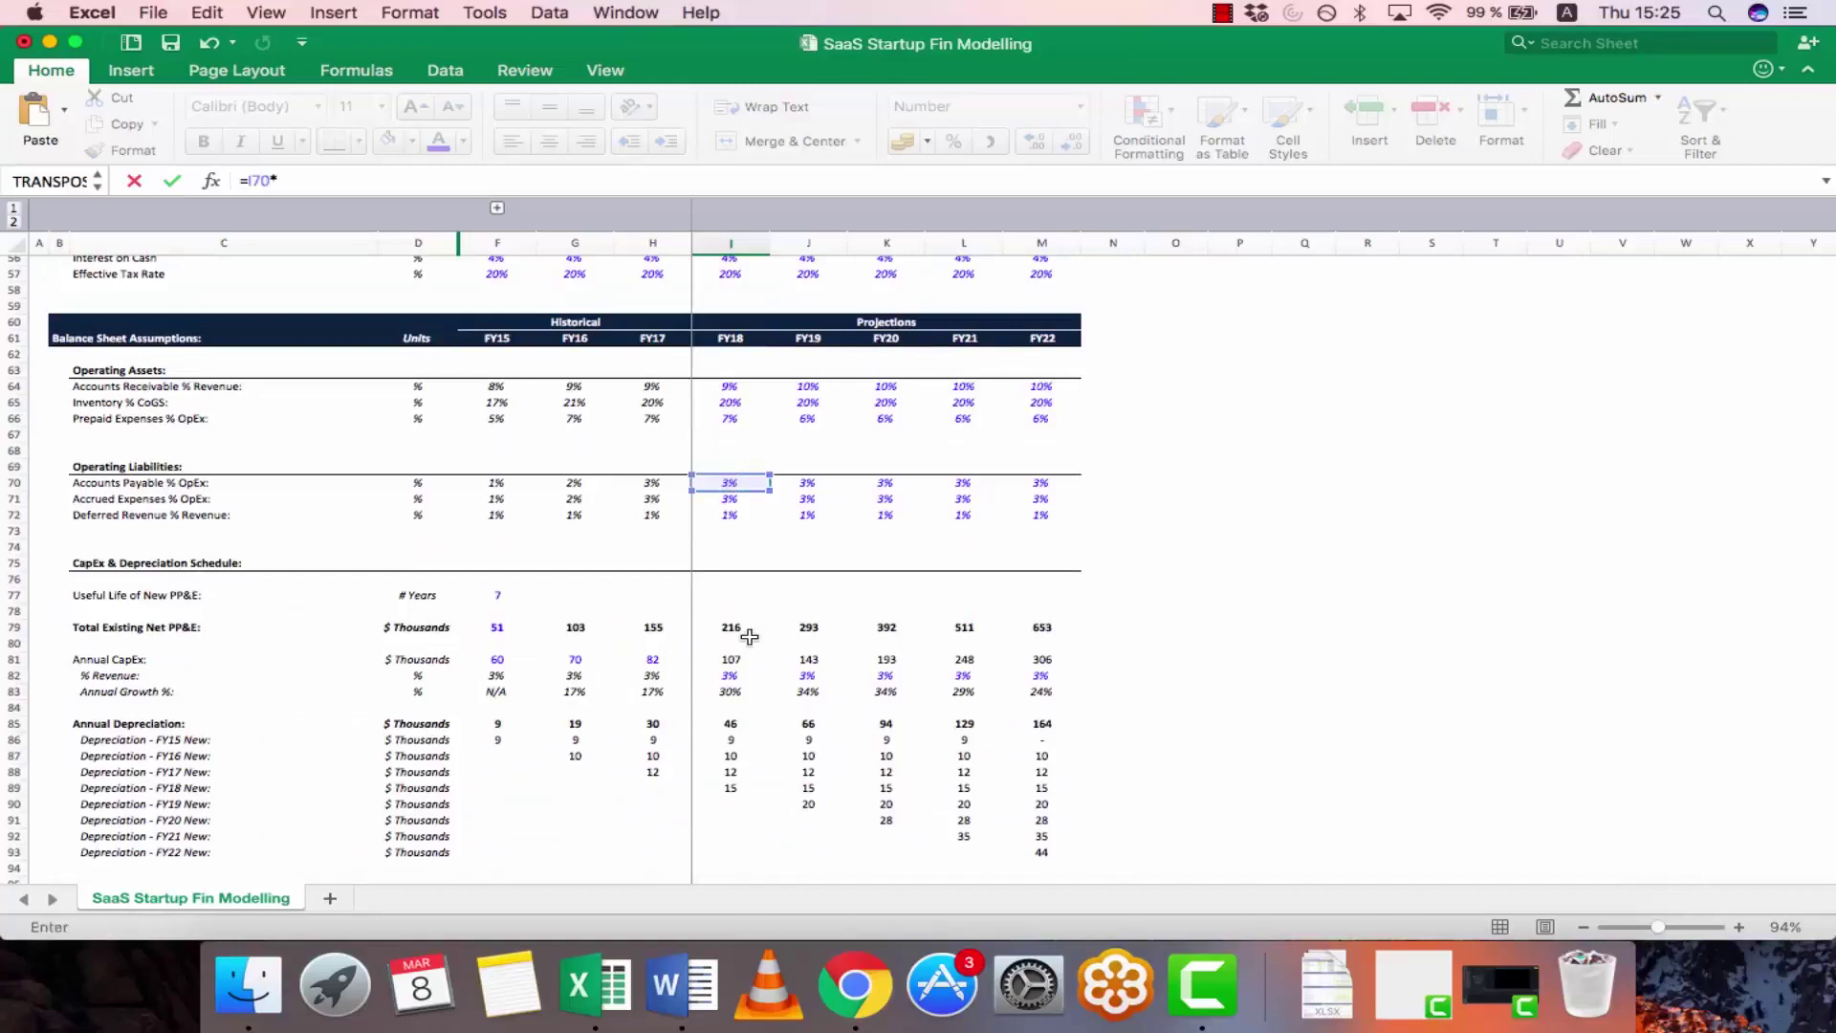
{"action": "scroll", "coordinate": [750, 636], "scroll_direction": "down", "scroll_amount": 12}
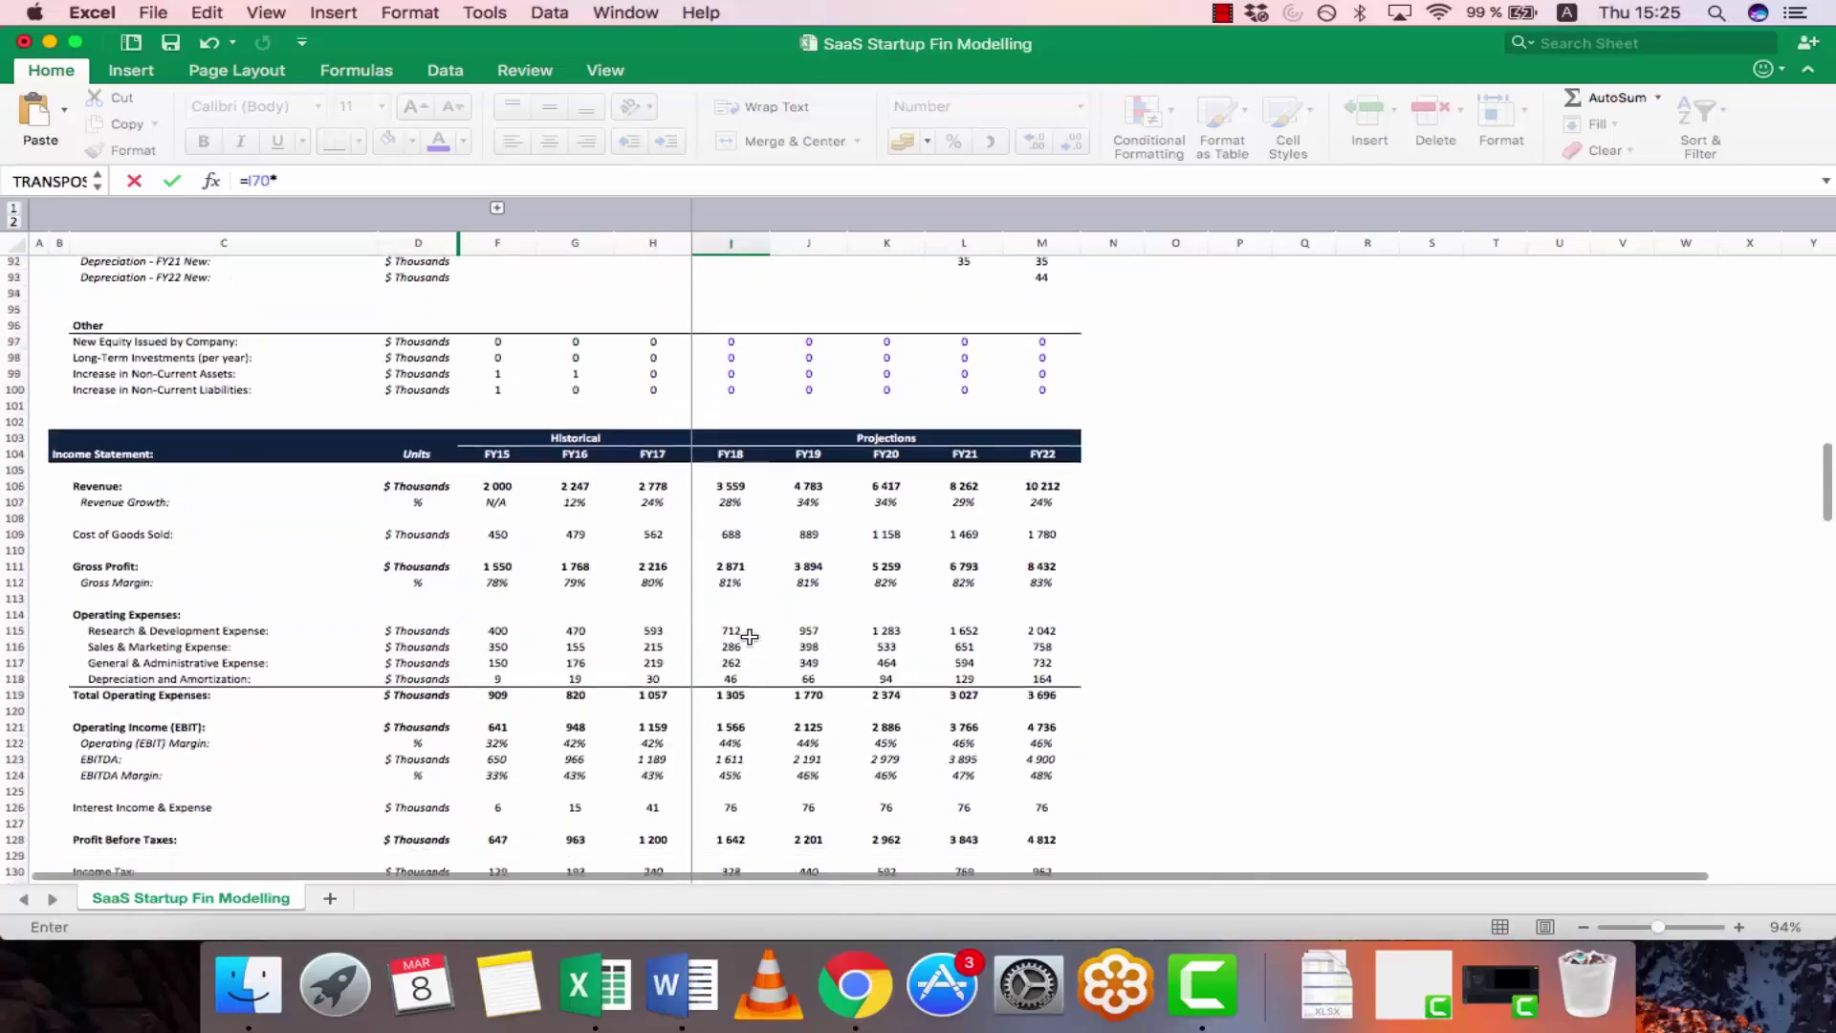
{"action": "scroll", "coordinate": [750, 636], "scroll_direction": "down", "scroll_amount": 2}
{"action": "key", "text": "Return"}
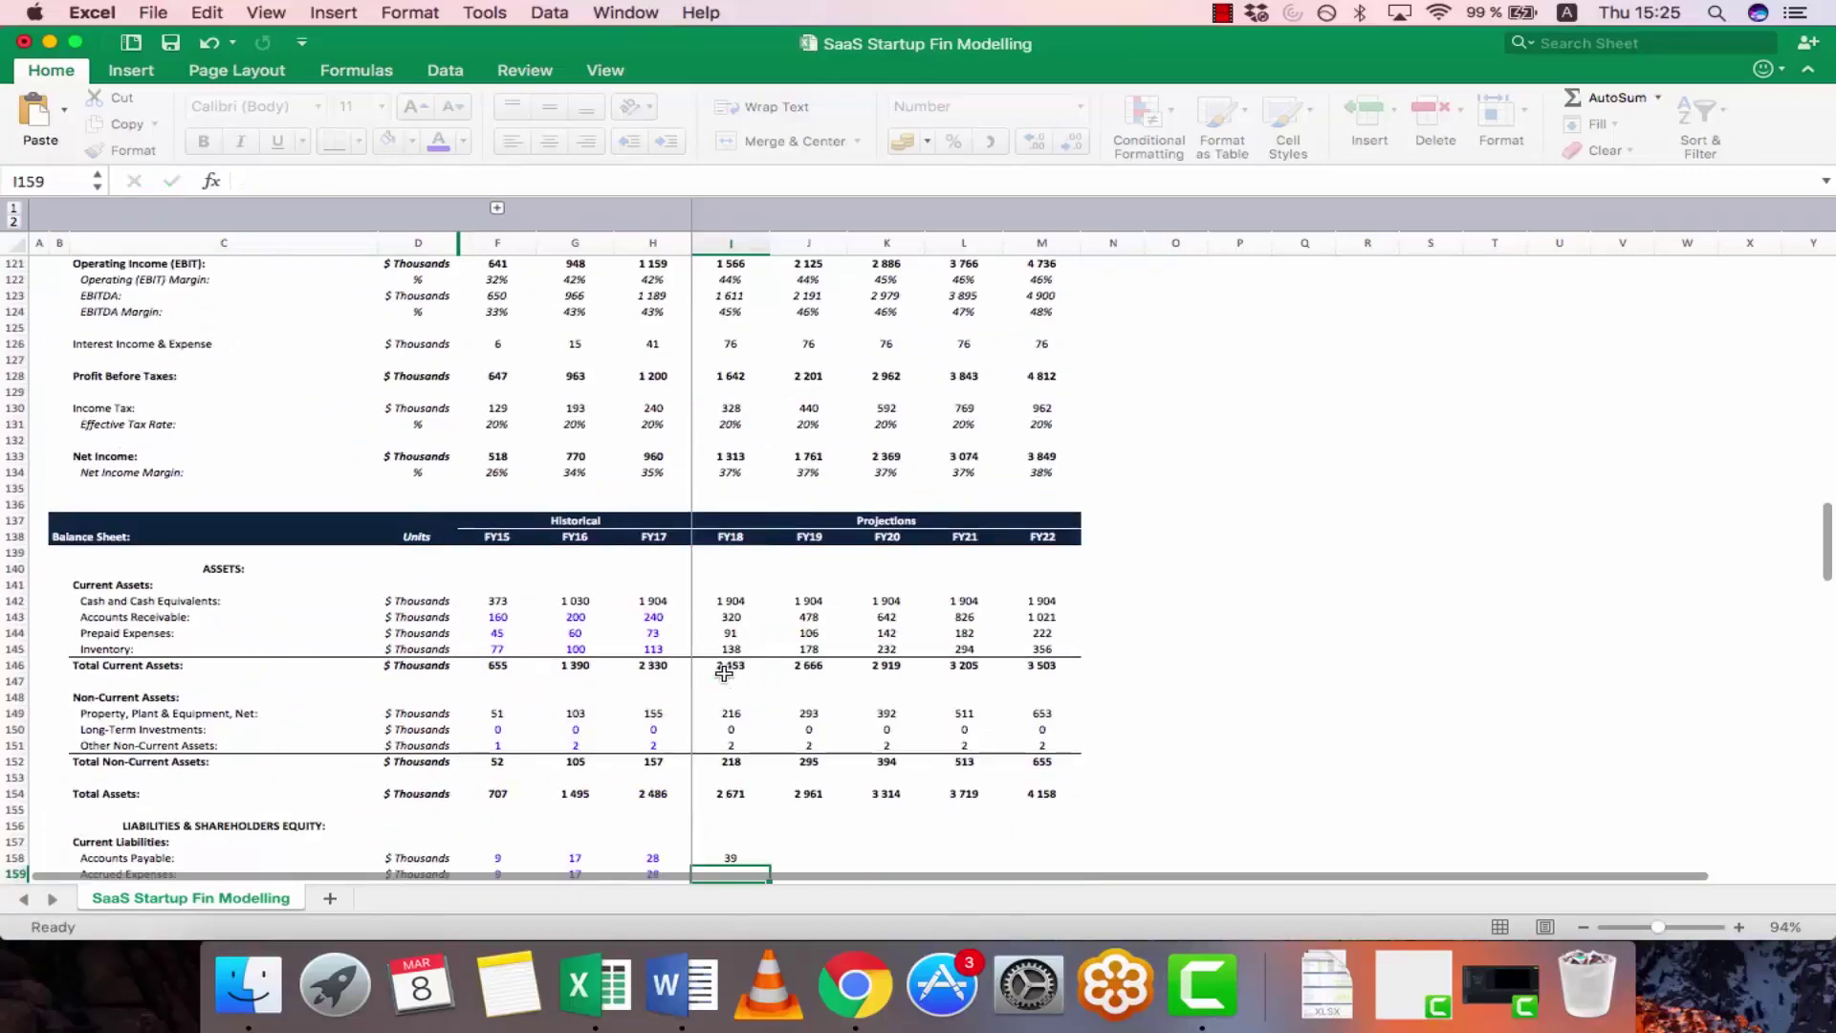
- Copy the FY18 Accounts Payable formula in I158 across the FY19 to FY22 columns (J158:M158)
{"action": "key", "text": "Up"}
{"action": "key", "text": "super+c"}
{"action": "key", "text": "shift+Right"}
{"action": "key", "text": "shift+Right"}
{"action": "key", "text": "shift+Right"}
{"action": "key", "text": "shift+Right"}
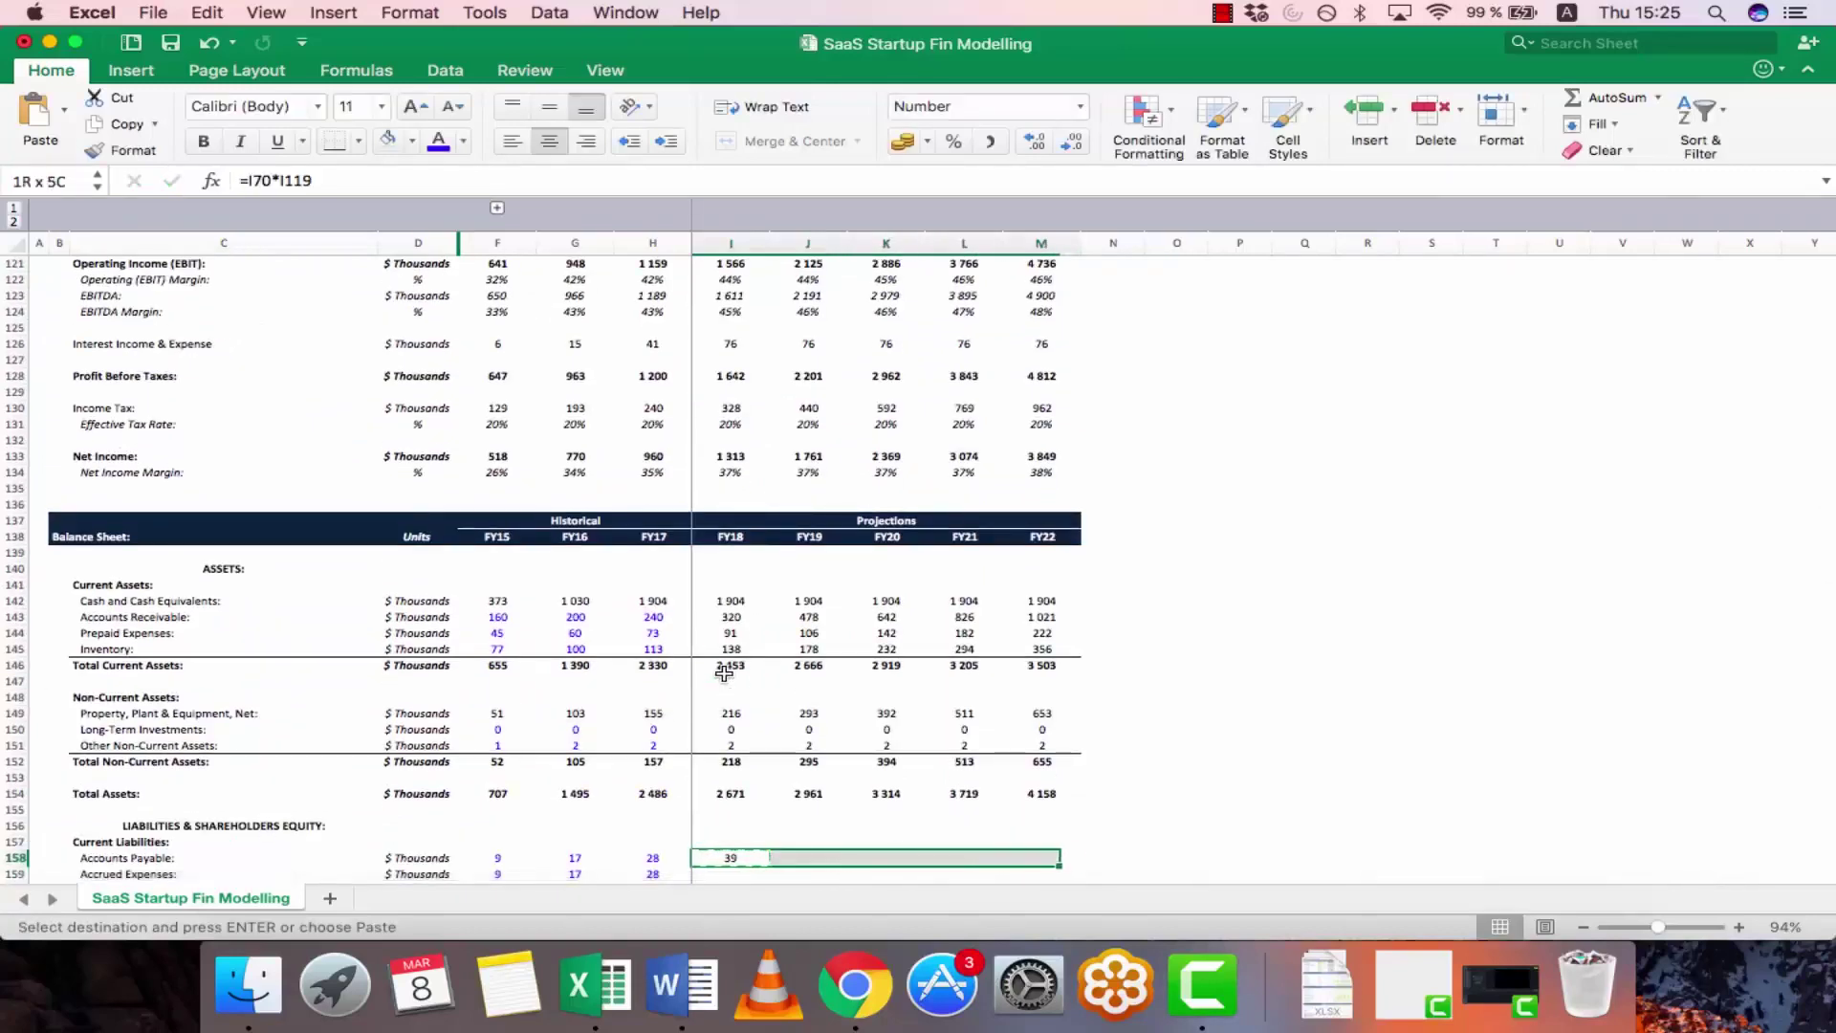
{"action": "key", "text": "super+v"}
- Enter the FY18 Accrued Expenses formula =I71*I119 in I159, multiplying the OpEx percentage by total operating expenses
{"action": "scroll", "coordinate": [724, 674], "scroll_direction": "down", "scroll_amount": 2}
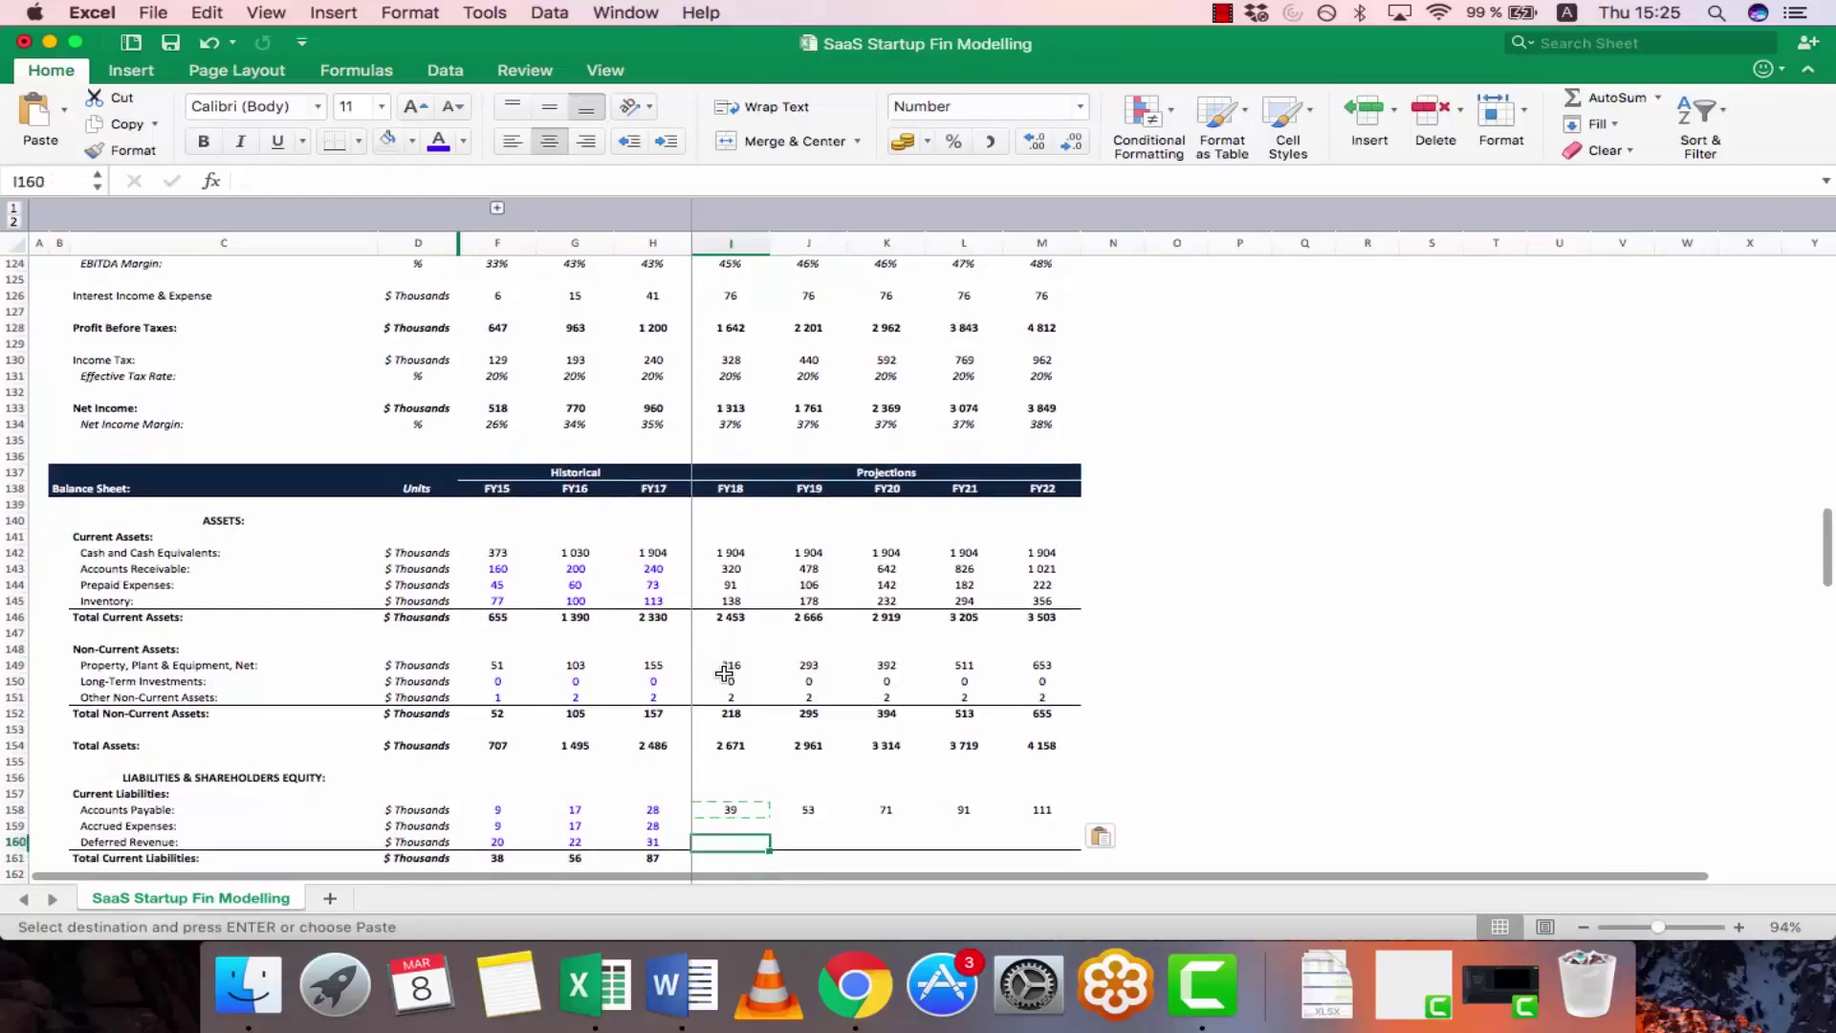
{"action": "key", "text": "Return"}
{"action": "type", "text": "="}
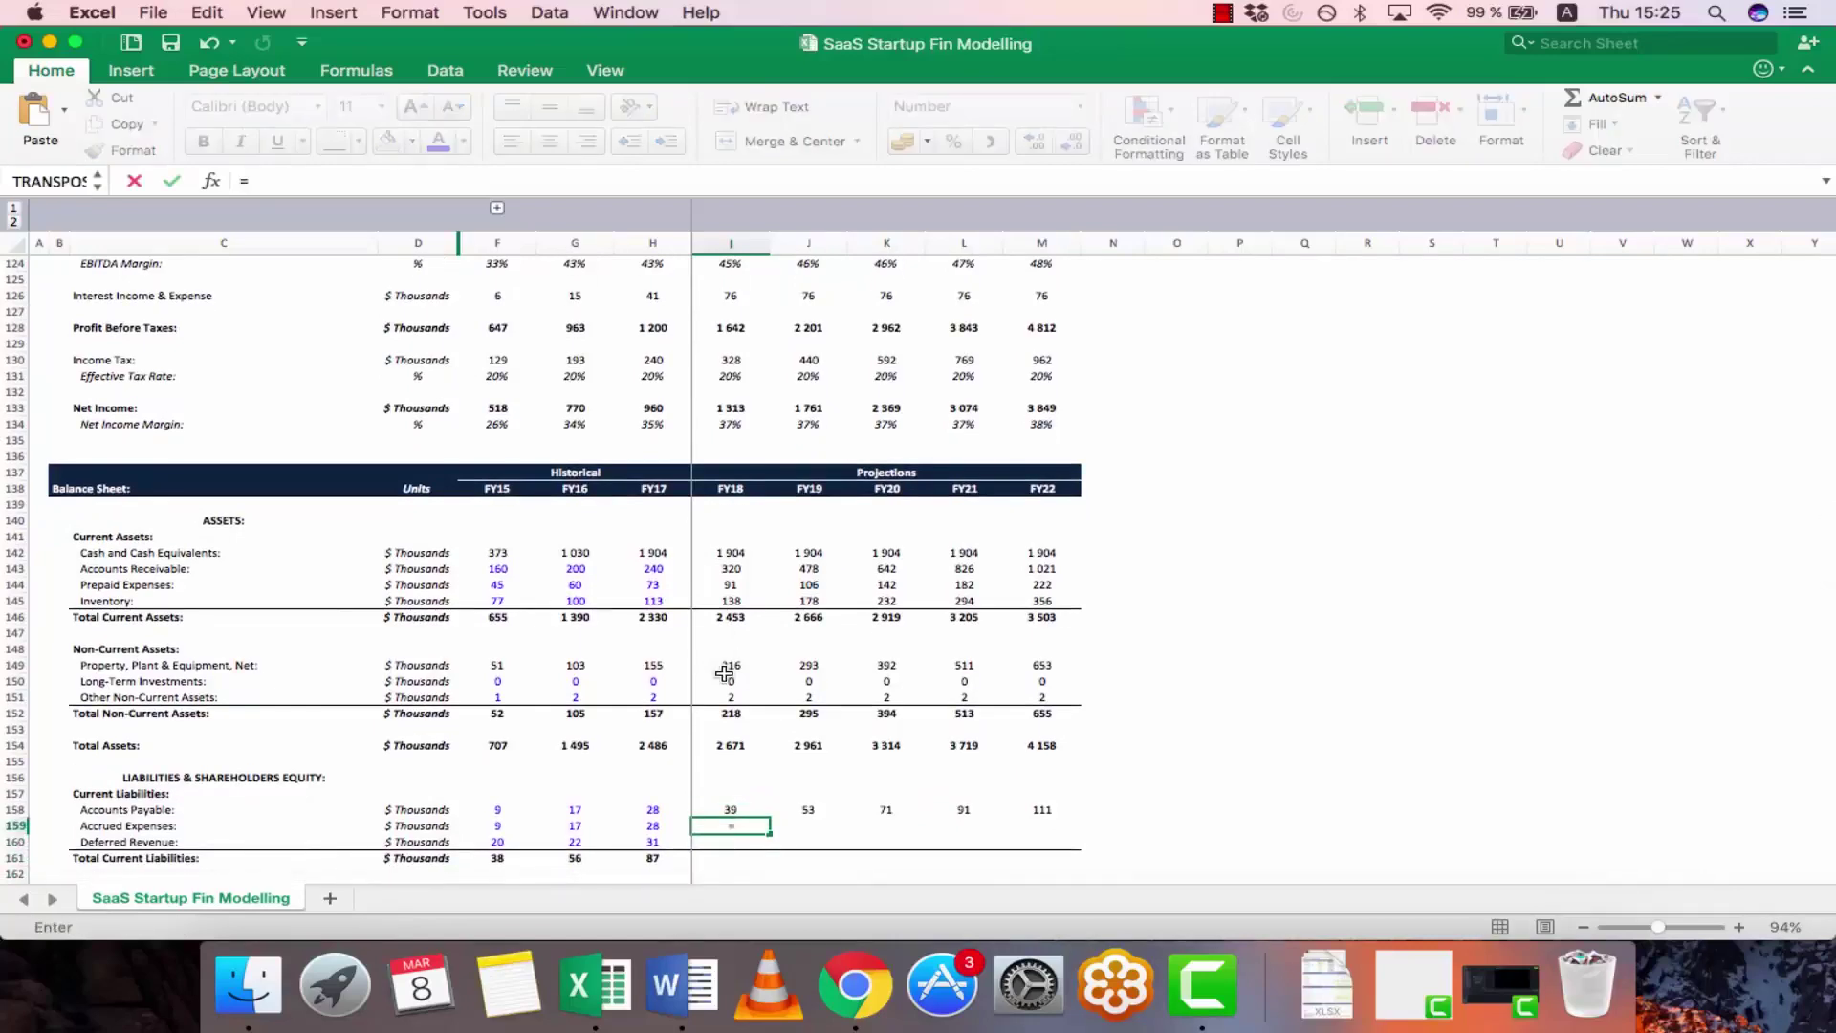
{"action": "scroll", "coordinate": [724, 674], "scroll_direction": "up", "scroll_amount": 20}
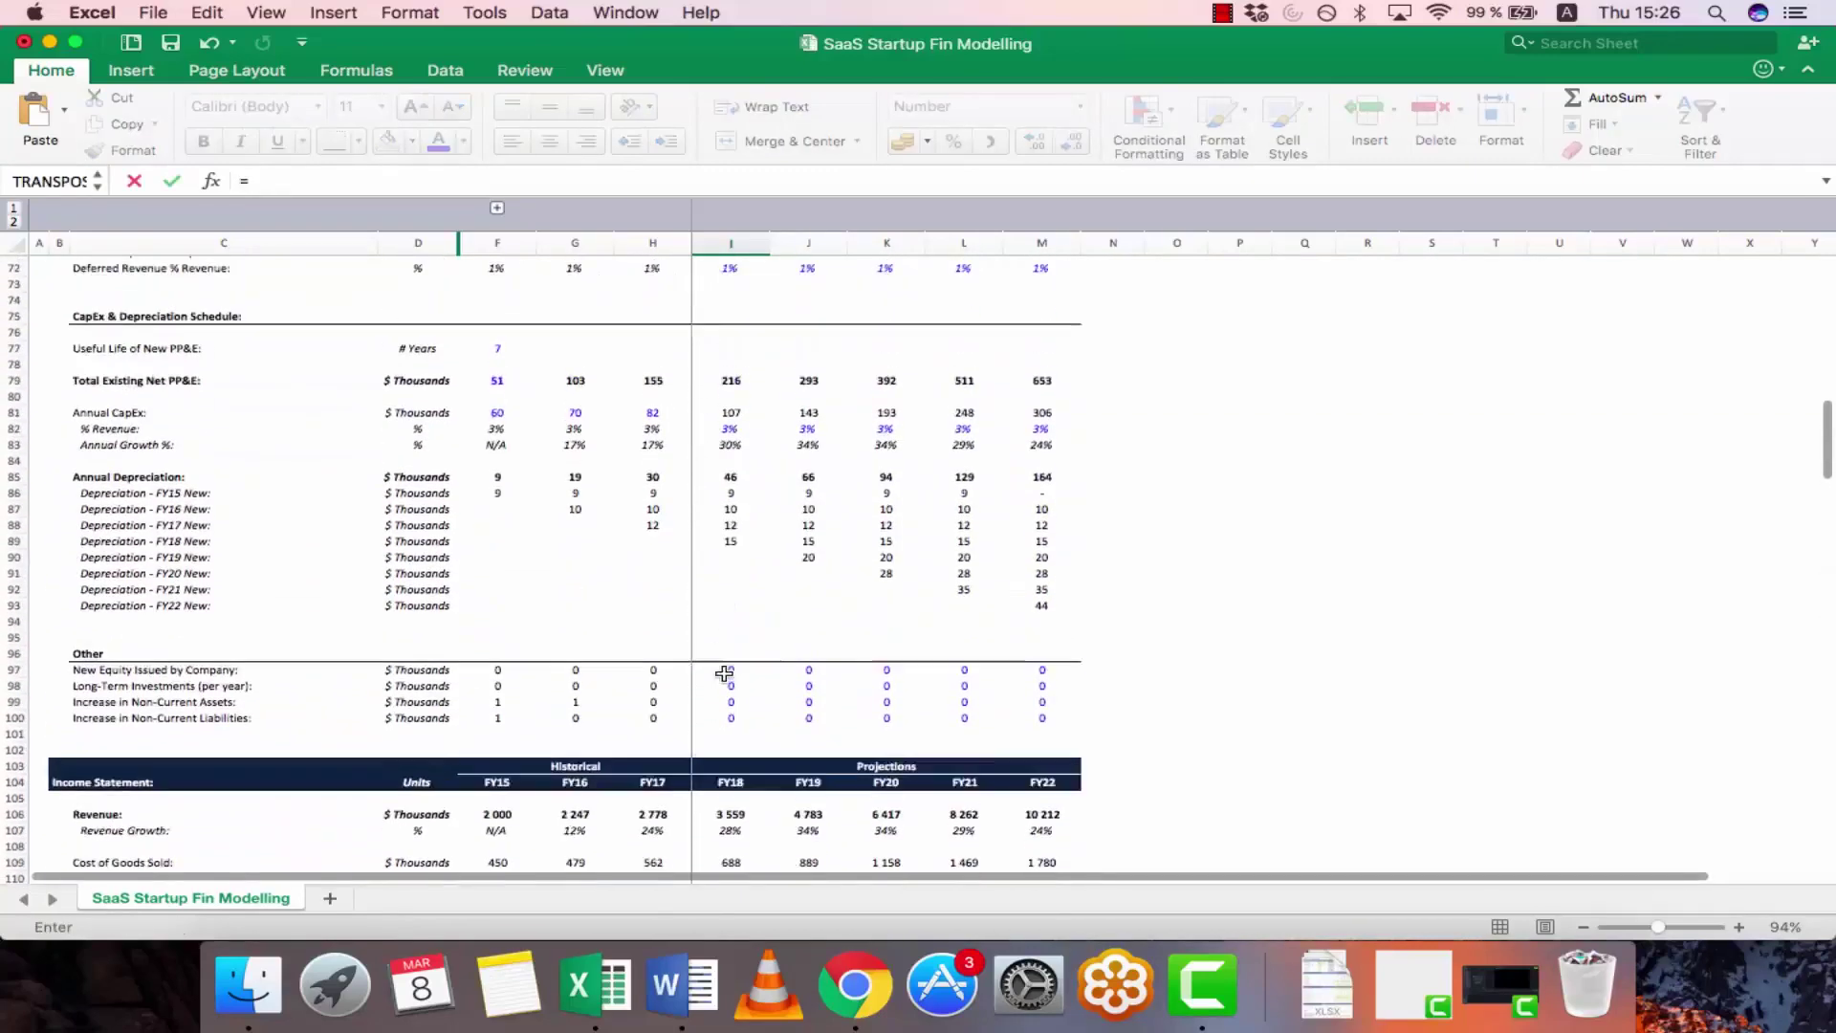
{"action": "scroll", "coordinate": [724, 674], "scroll_direction": "up", "scroll_amount": 1}
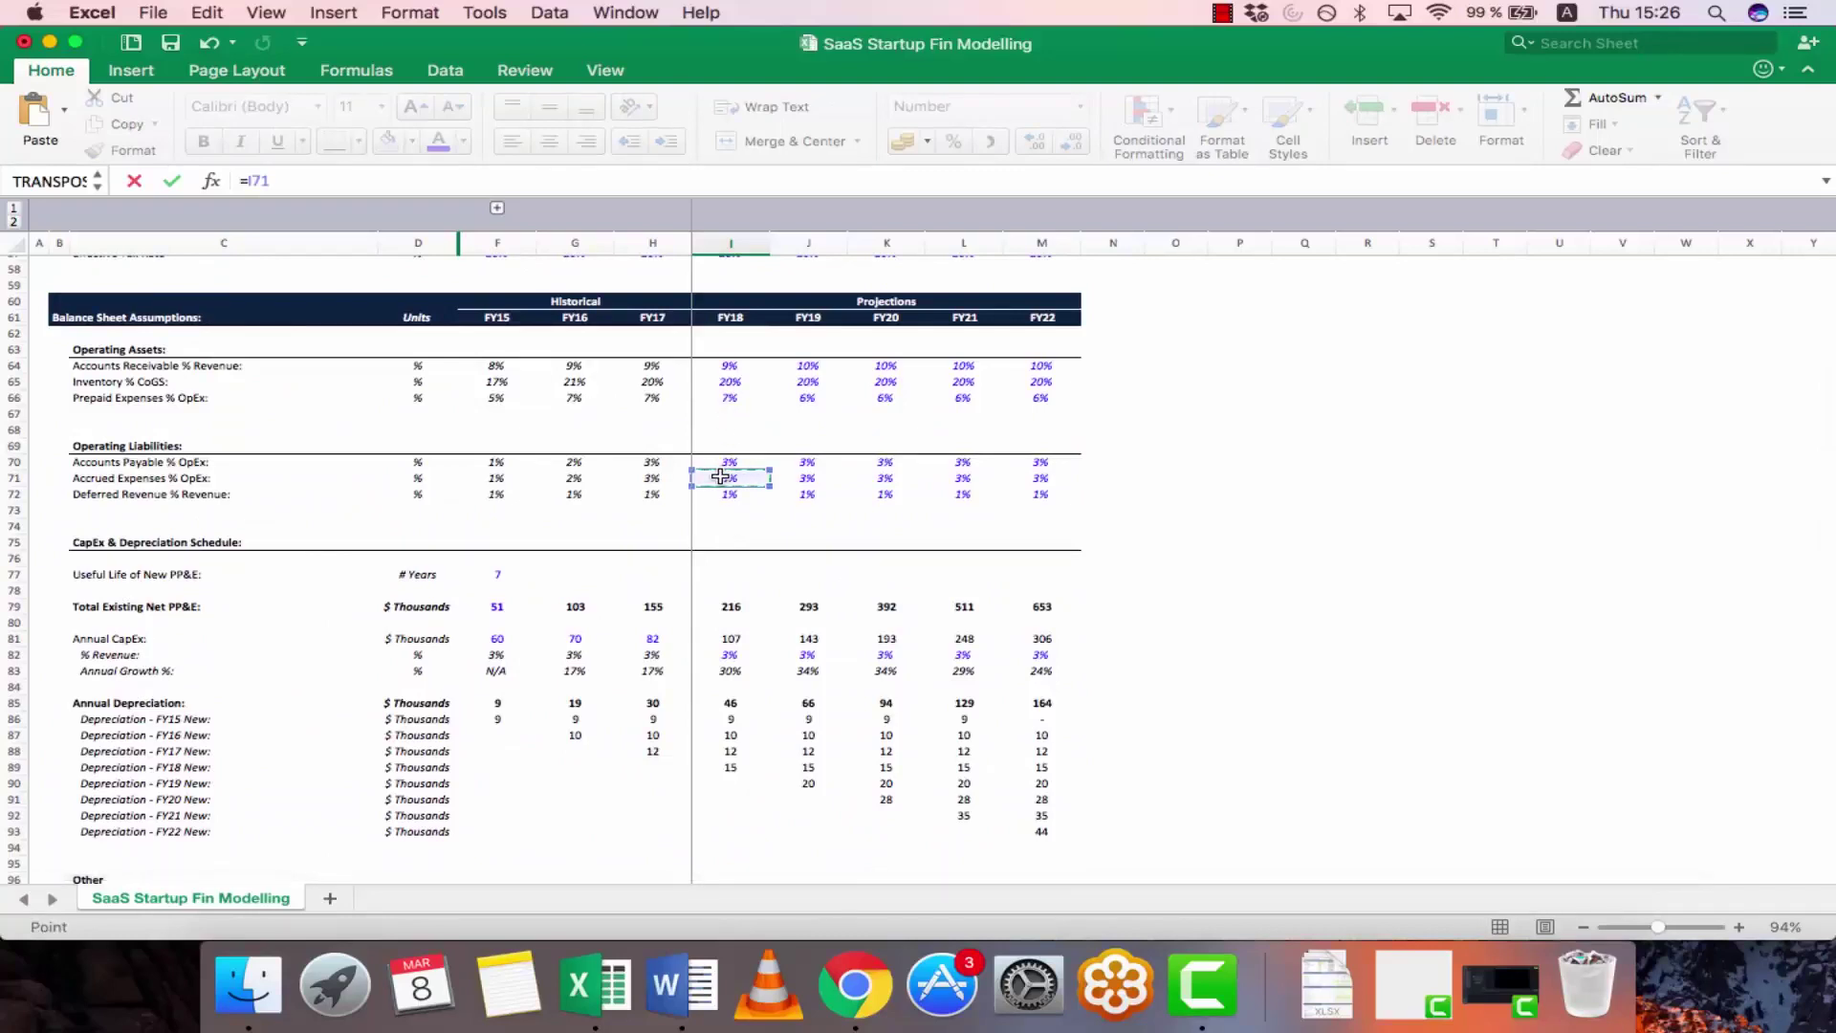
{"action": "scroll", "coordinate": [744, 602], "scroll_direction": "down", "scroll_amount": 8}
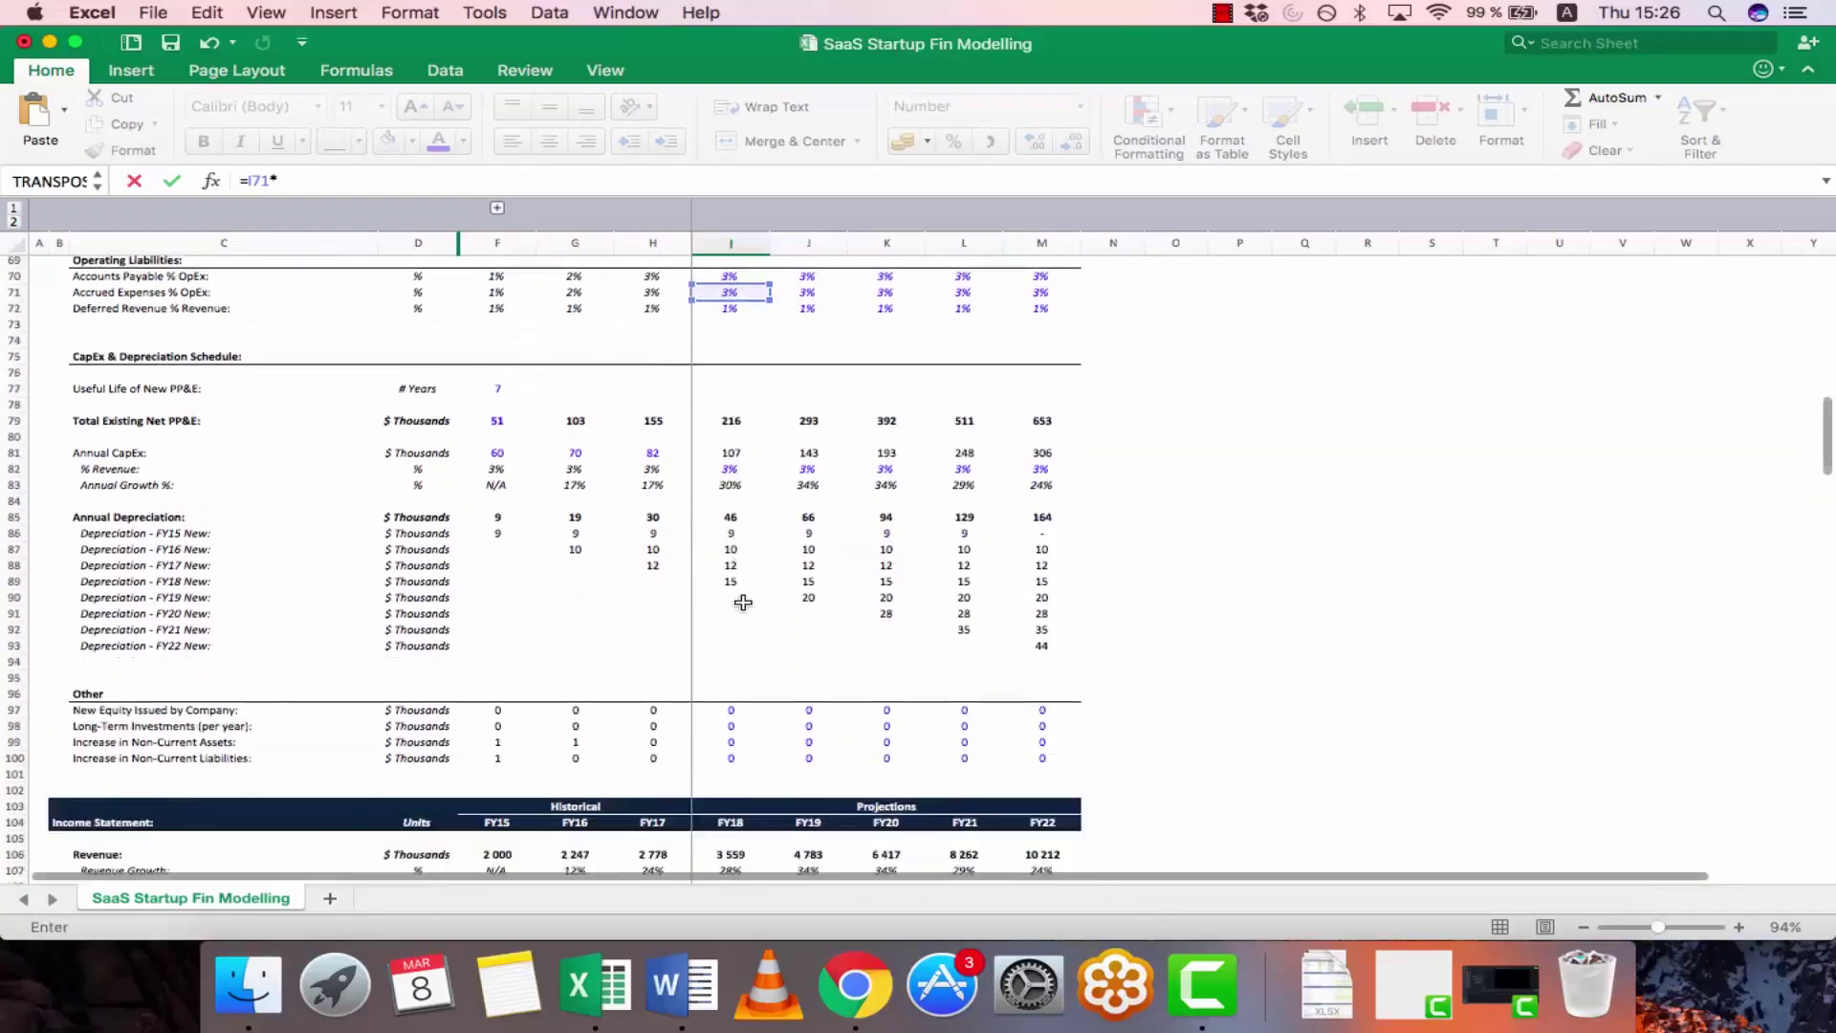
{"action": "scroll", "coordinate": [743, 603], "scroll_direction": "down", "scroll_amount": 5}
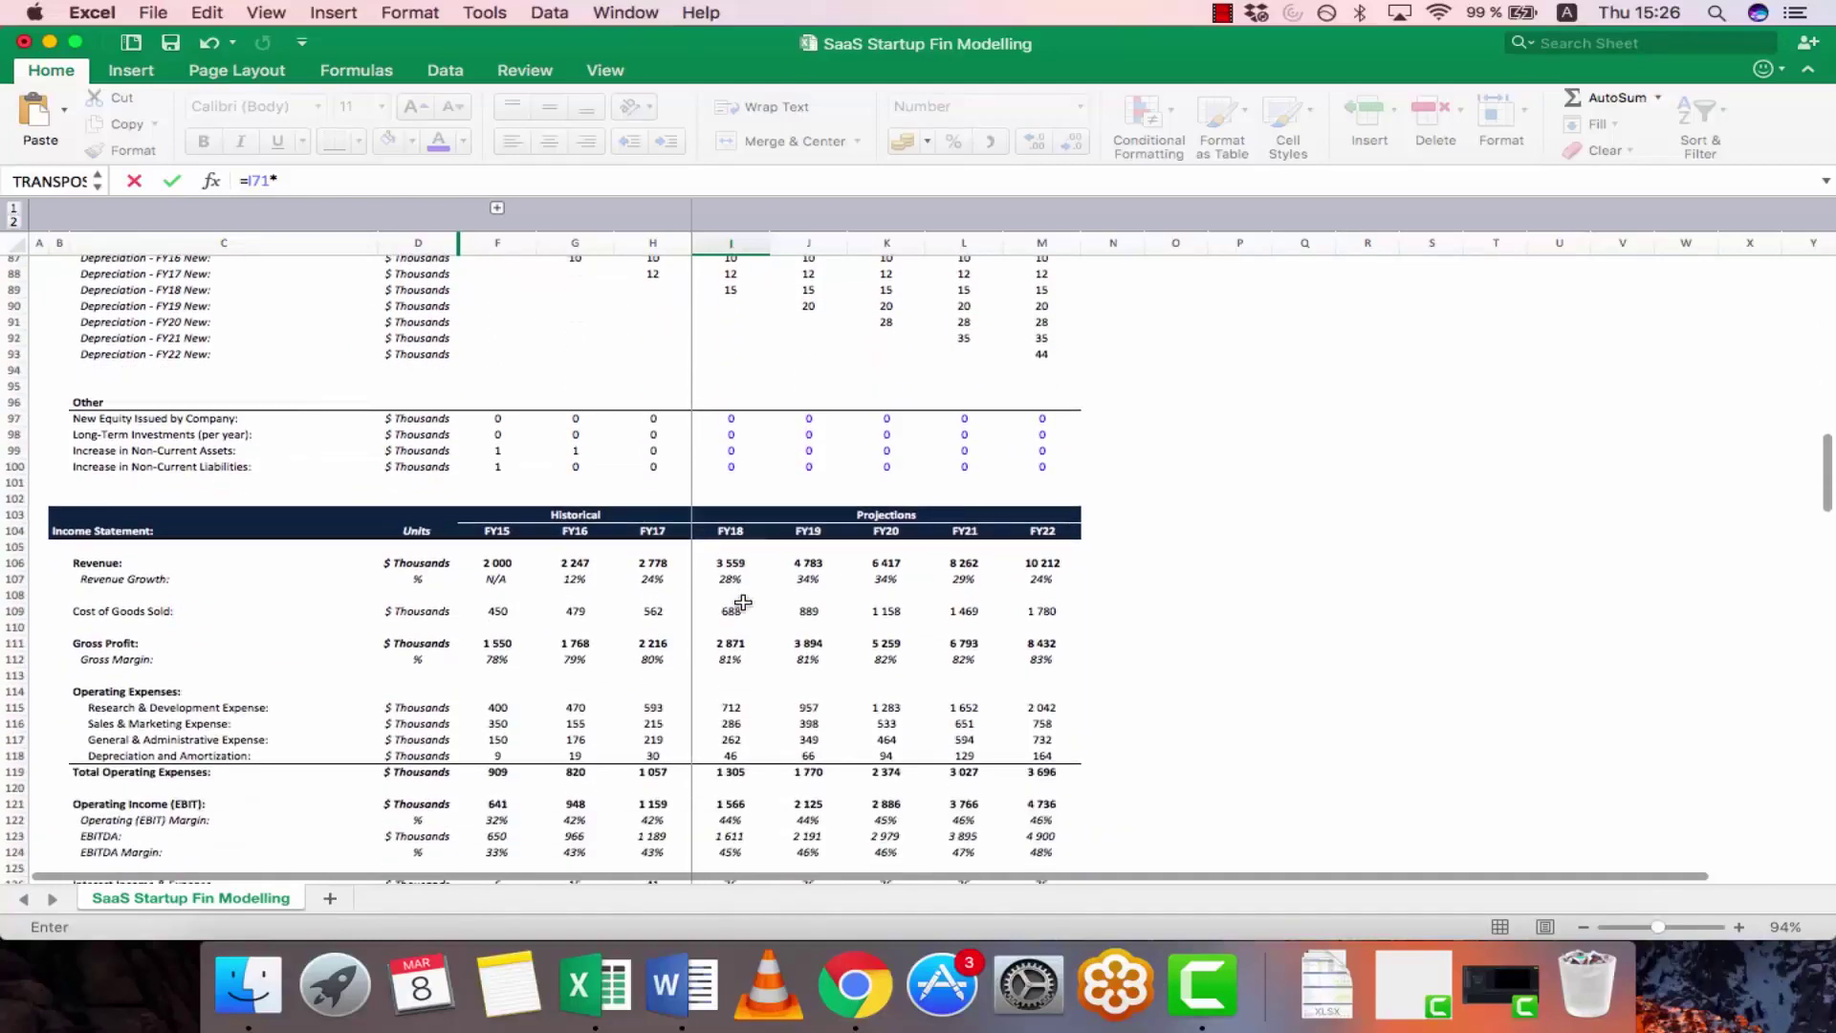
{"action": "left_click", "coordinate": [729, 648]}
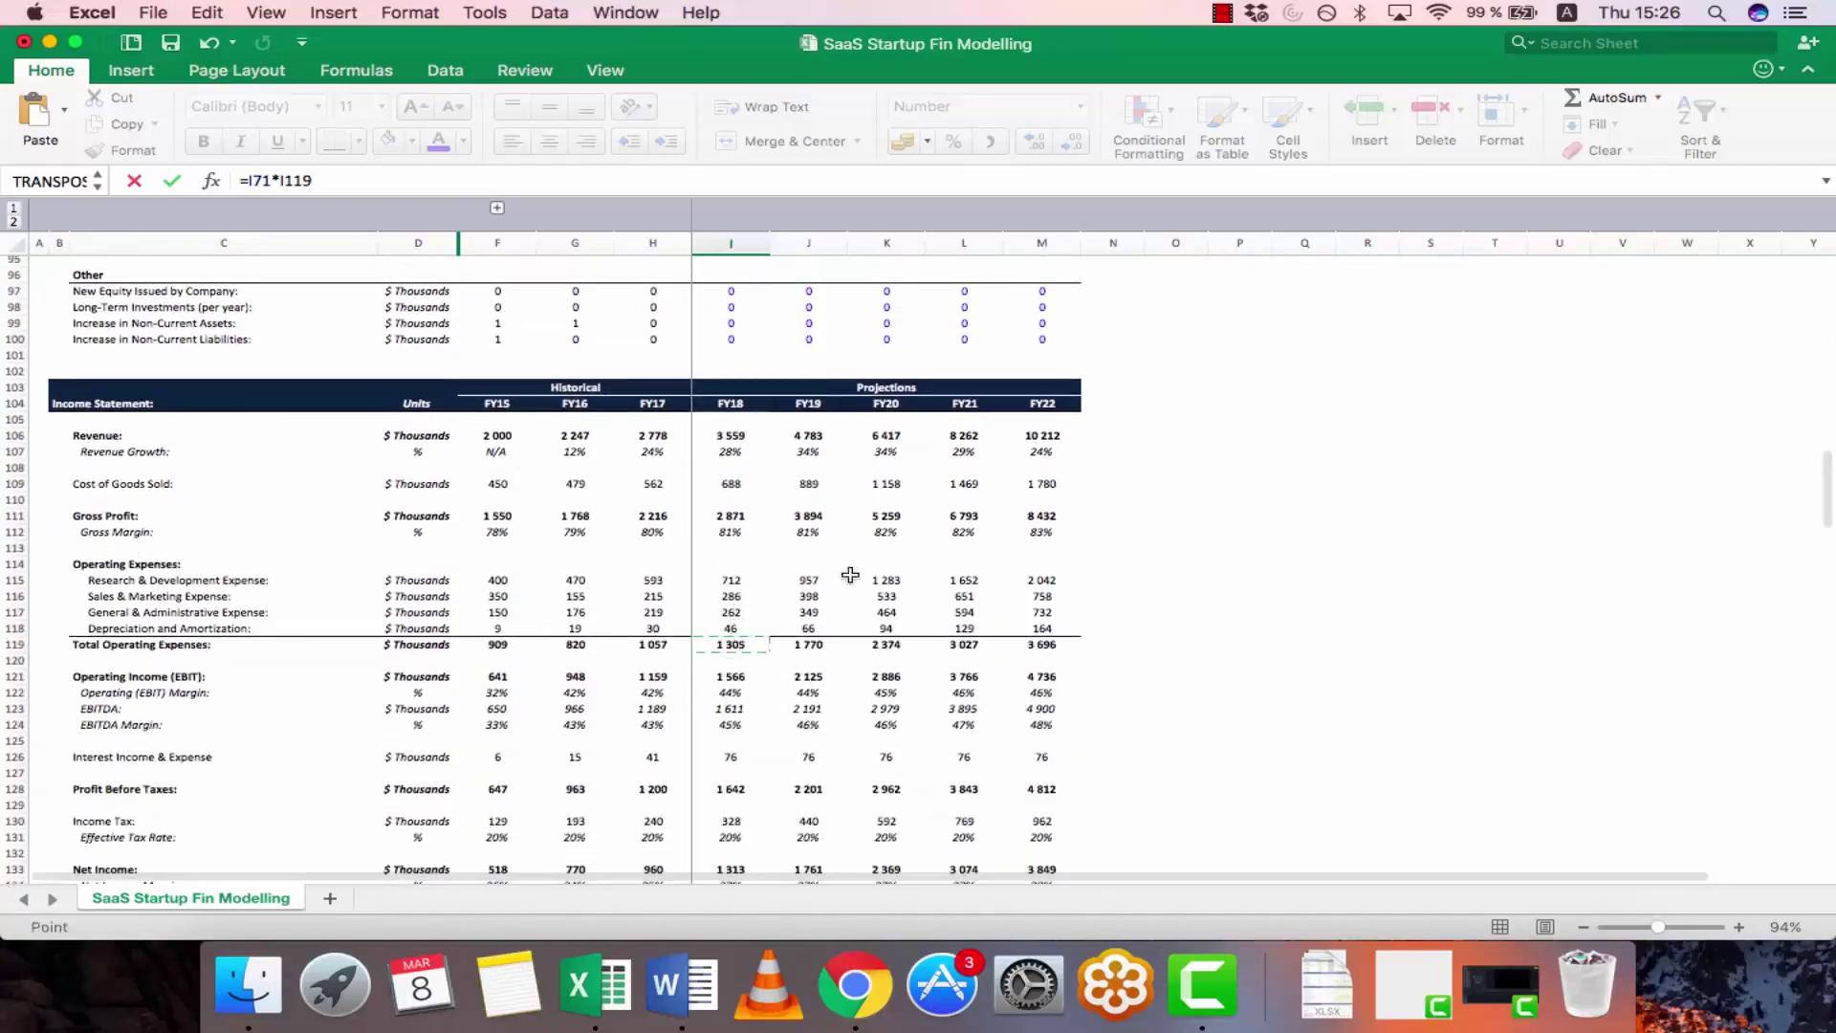
{"action": "key", "text": "ctrl+Return"}
- Copy the FY18 Accrued Expenses formula in I159 across the FY19 to FY22 columns (J159:M159)
{"action": "key", "text": "super+c"}
{"action": "key", "text": "shift+Right"}
{"action": "key", "text": "shift+Right"}
{"action": "key", "text": "shift+Right"}
{"action": "key", "text": "shift+Right"}
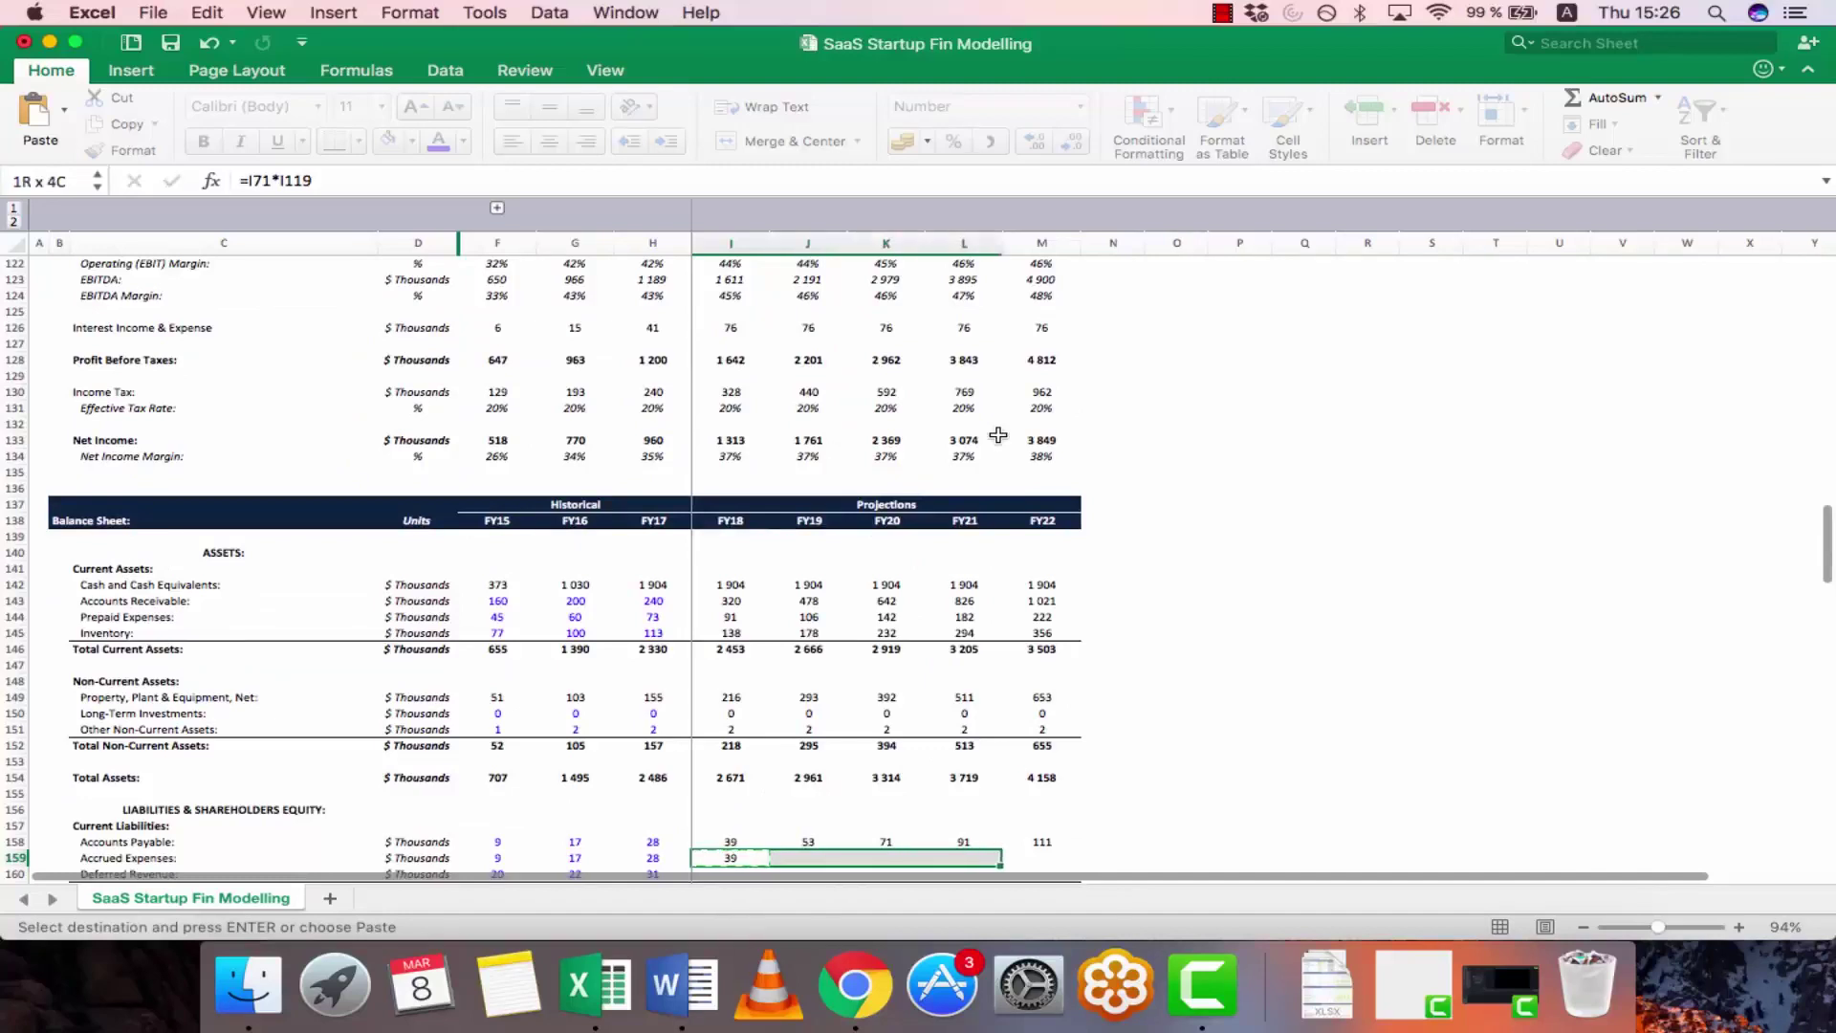
{"action": "key", "text": "super+v"}
{"action": "key", "text": "Down"}
{"action": "key", "text": "Down"}
{"action": "key", "text": "Down"}
{"action": "key", "text": "Up"}
{"action": "key", "text": "Up"}
{"action": "key", "text": "Up"}
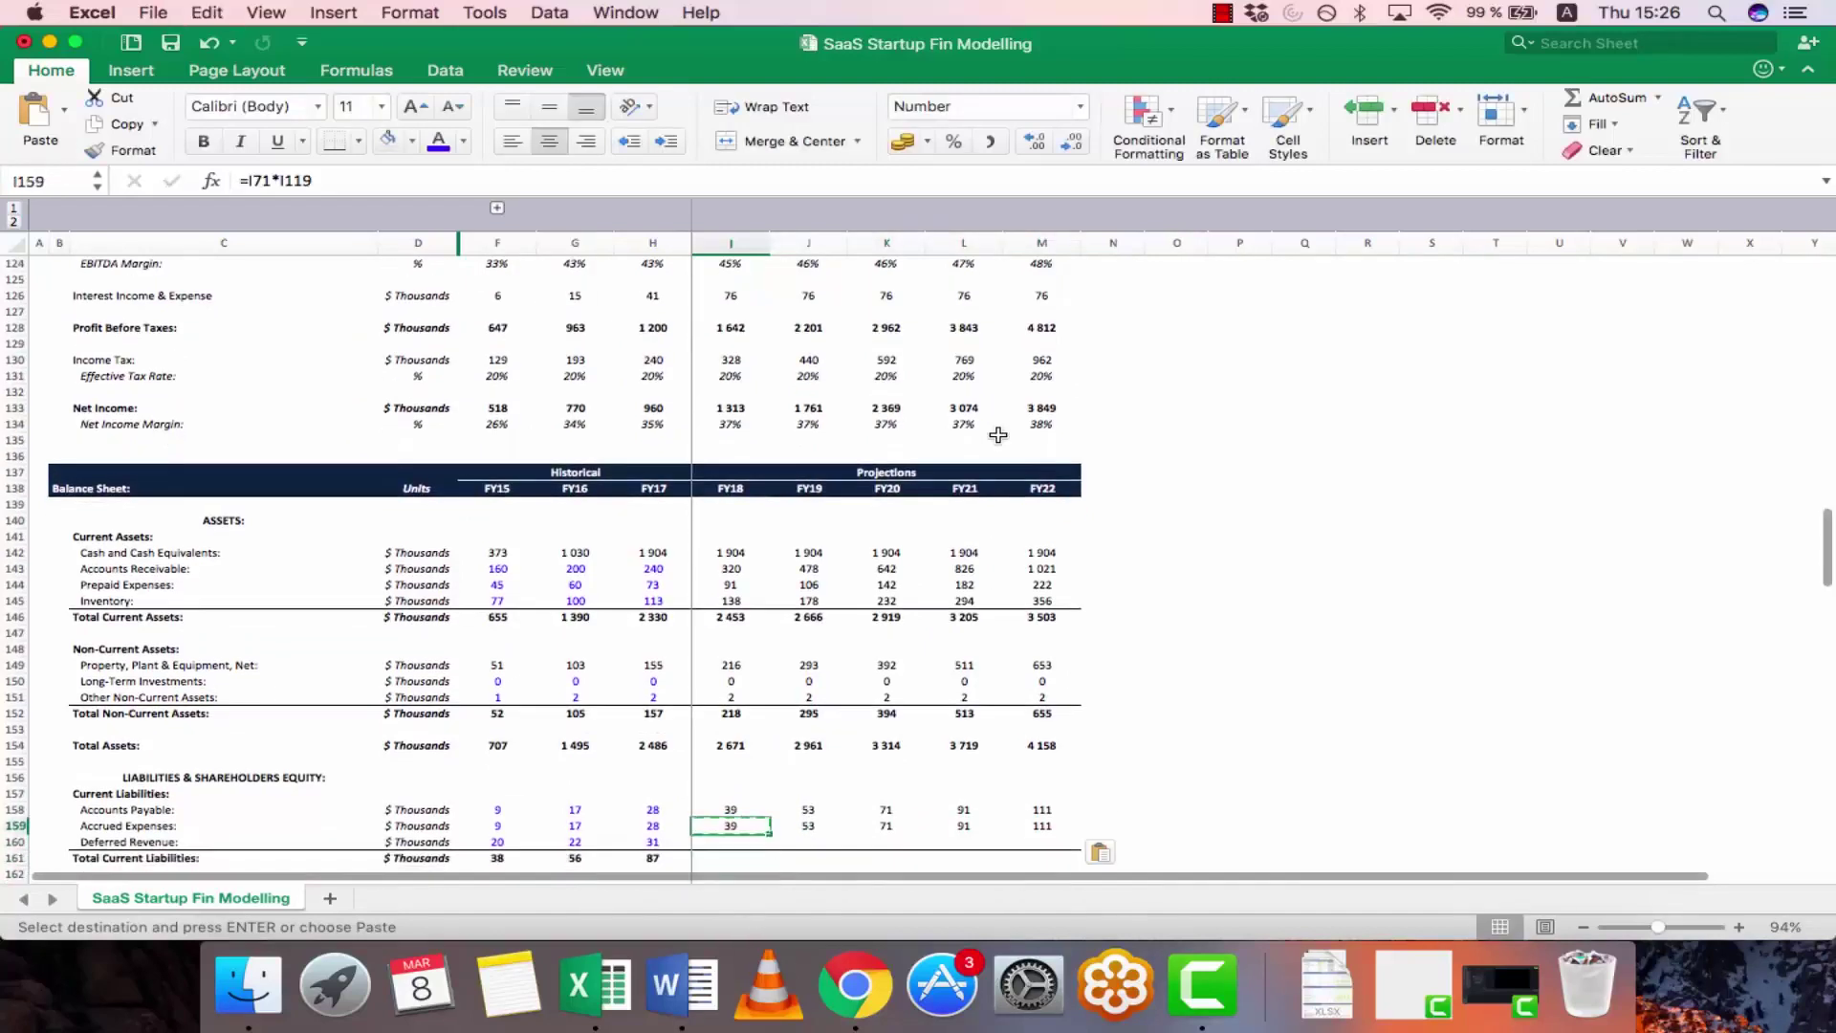
- Enter the FY18 Deferred Revenue formula =I72*I106 in I160, multiplying the revenue percentage by FY18 revenue
{"action": "key", "text": "Down"}
{"action": "key", "text": "Escape"}
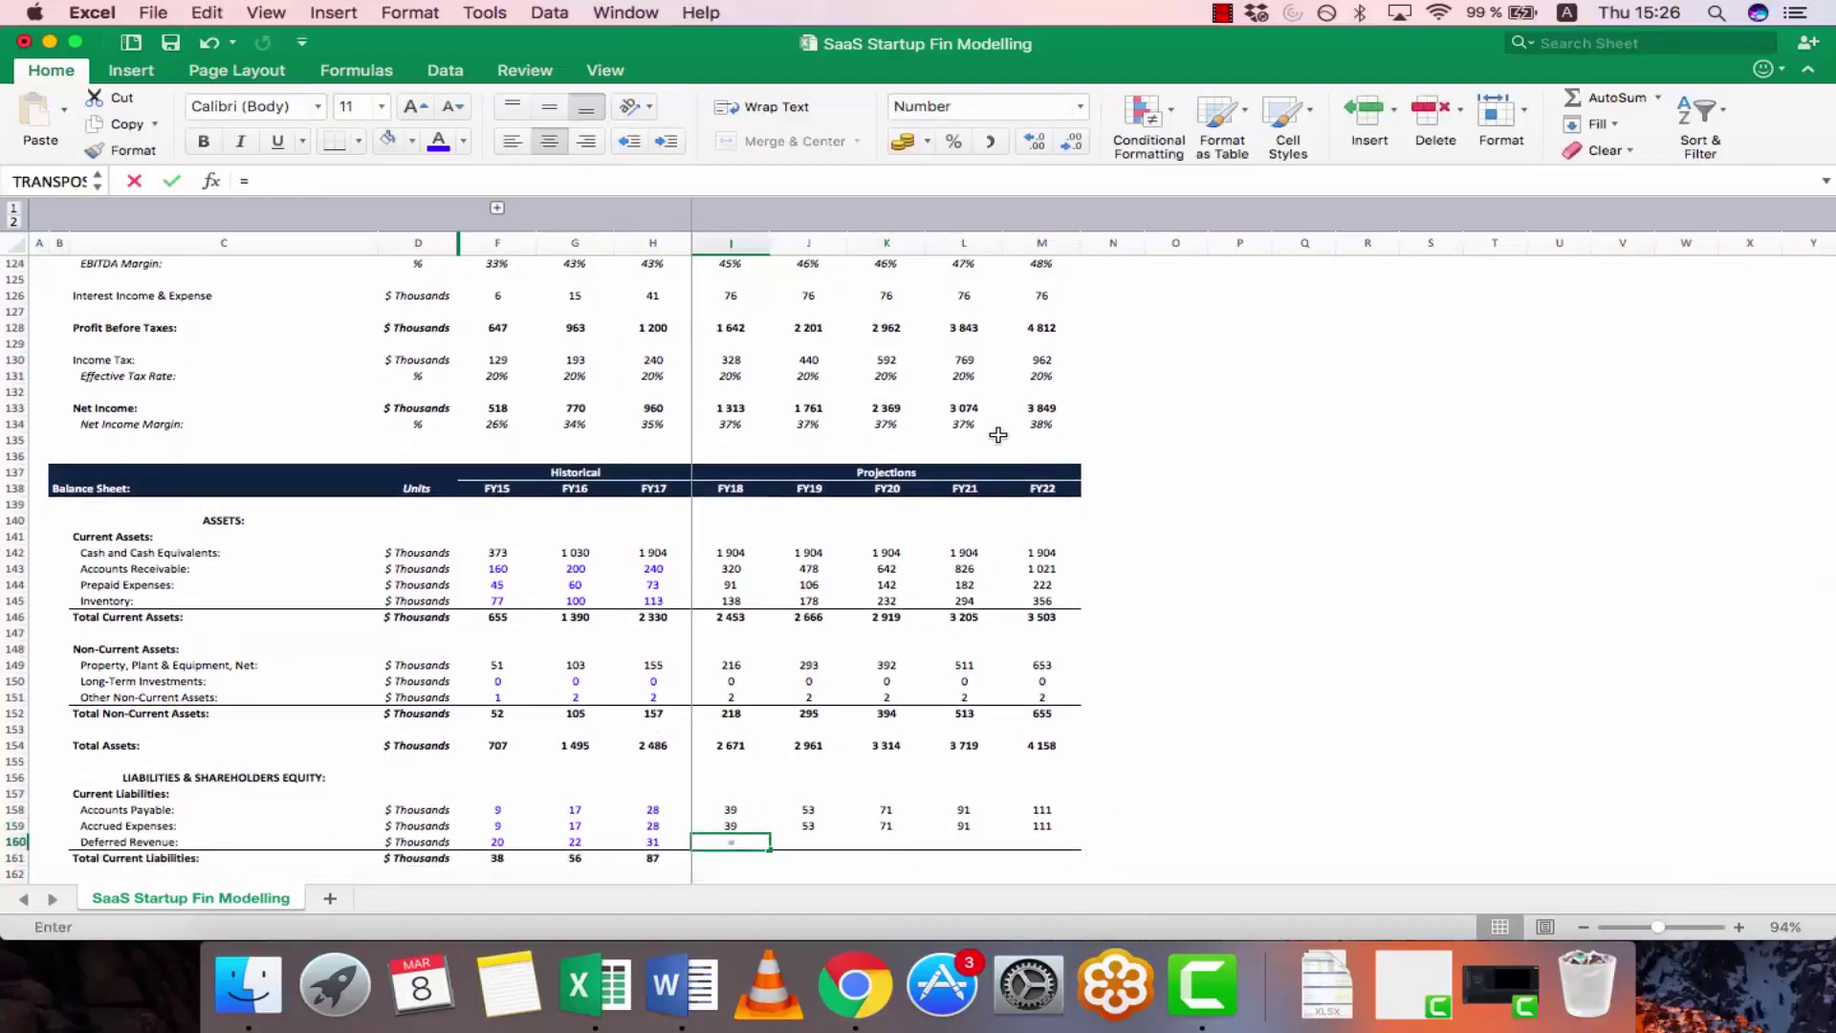
{"action": "scroll", "coordinate": [861, 497], "scroll_direction": "up", "scroll_amount": 10}
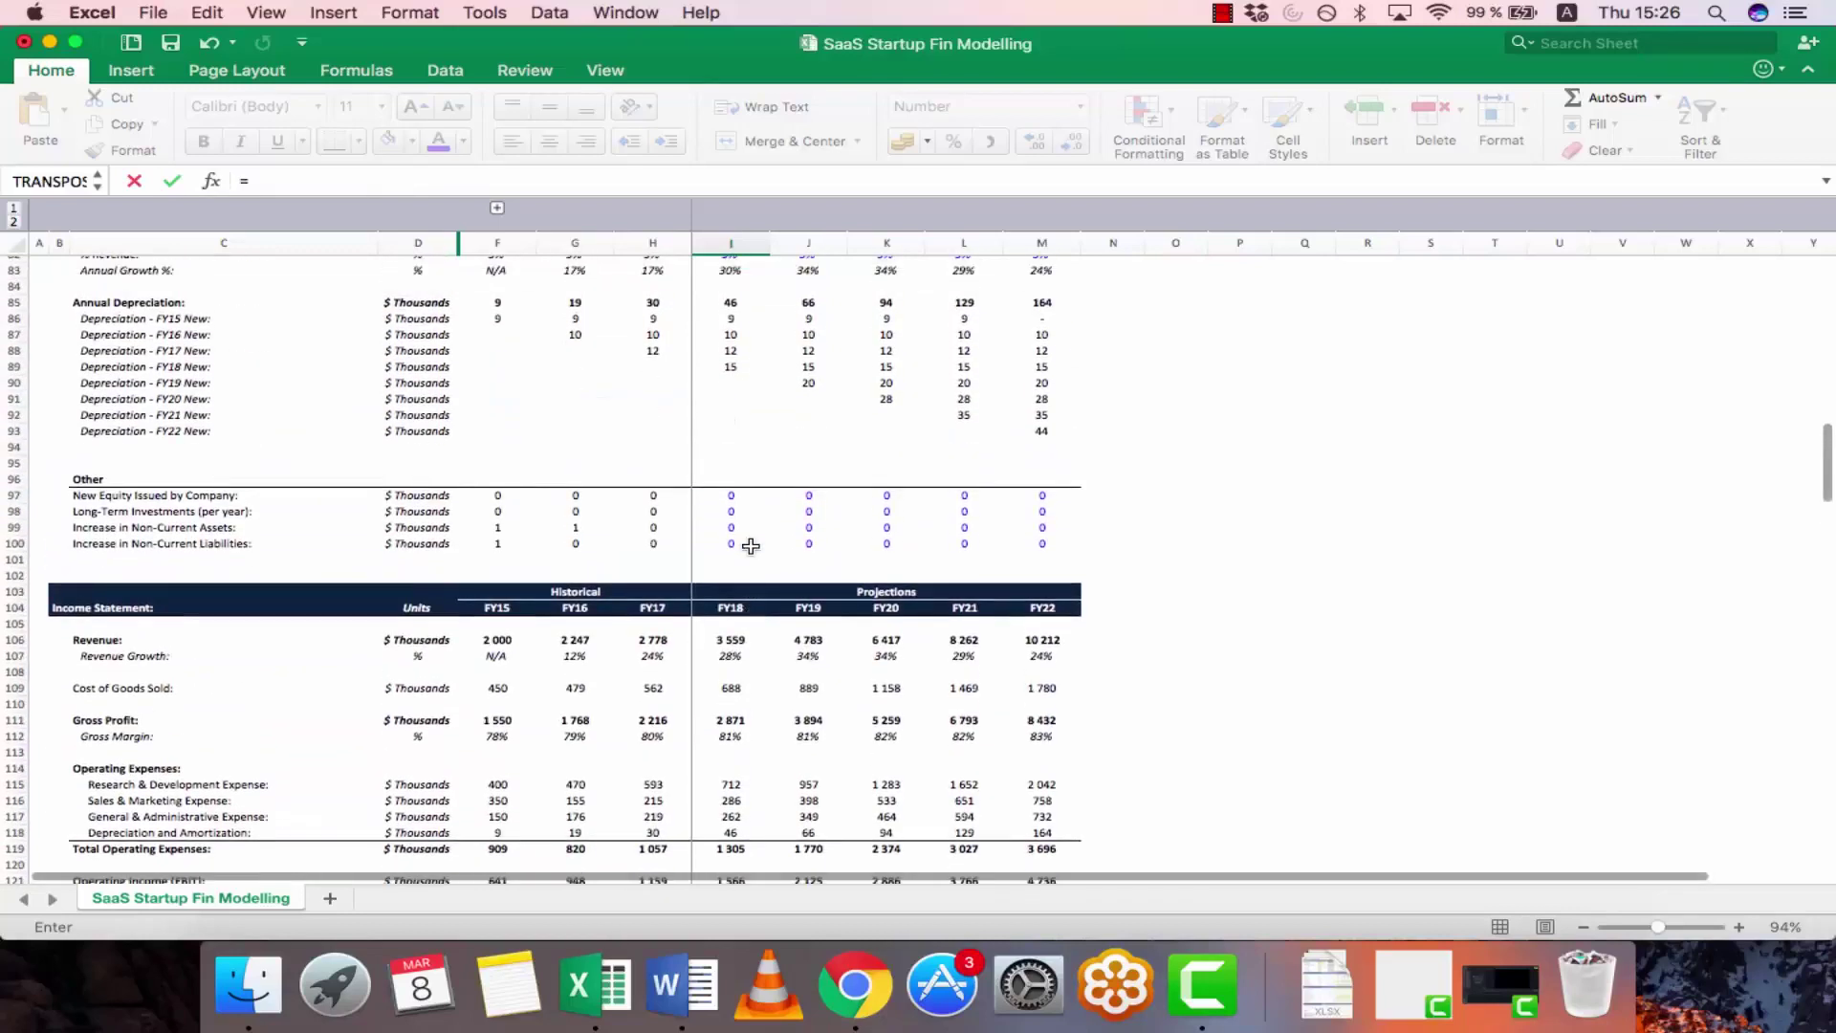
{"action": "scroll", "coordinate": [751, 545], "scroll_direction": "up", "scroll_amount": 6}
{"action": "scroll", "coordinate": [750, 546], "scroll_direction": "up", "scroll_amount": 2}
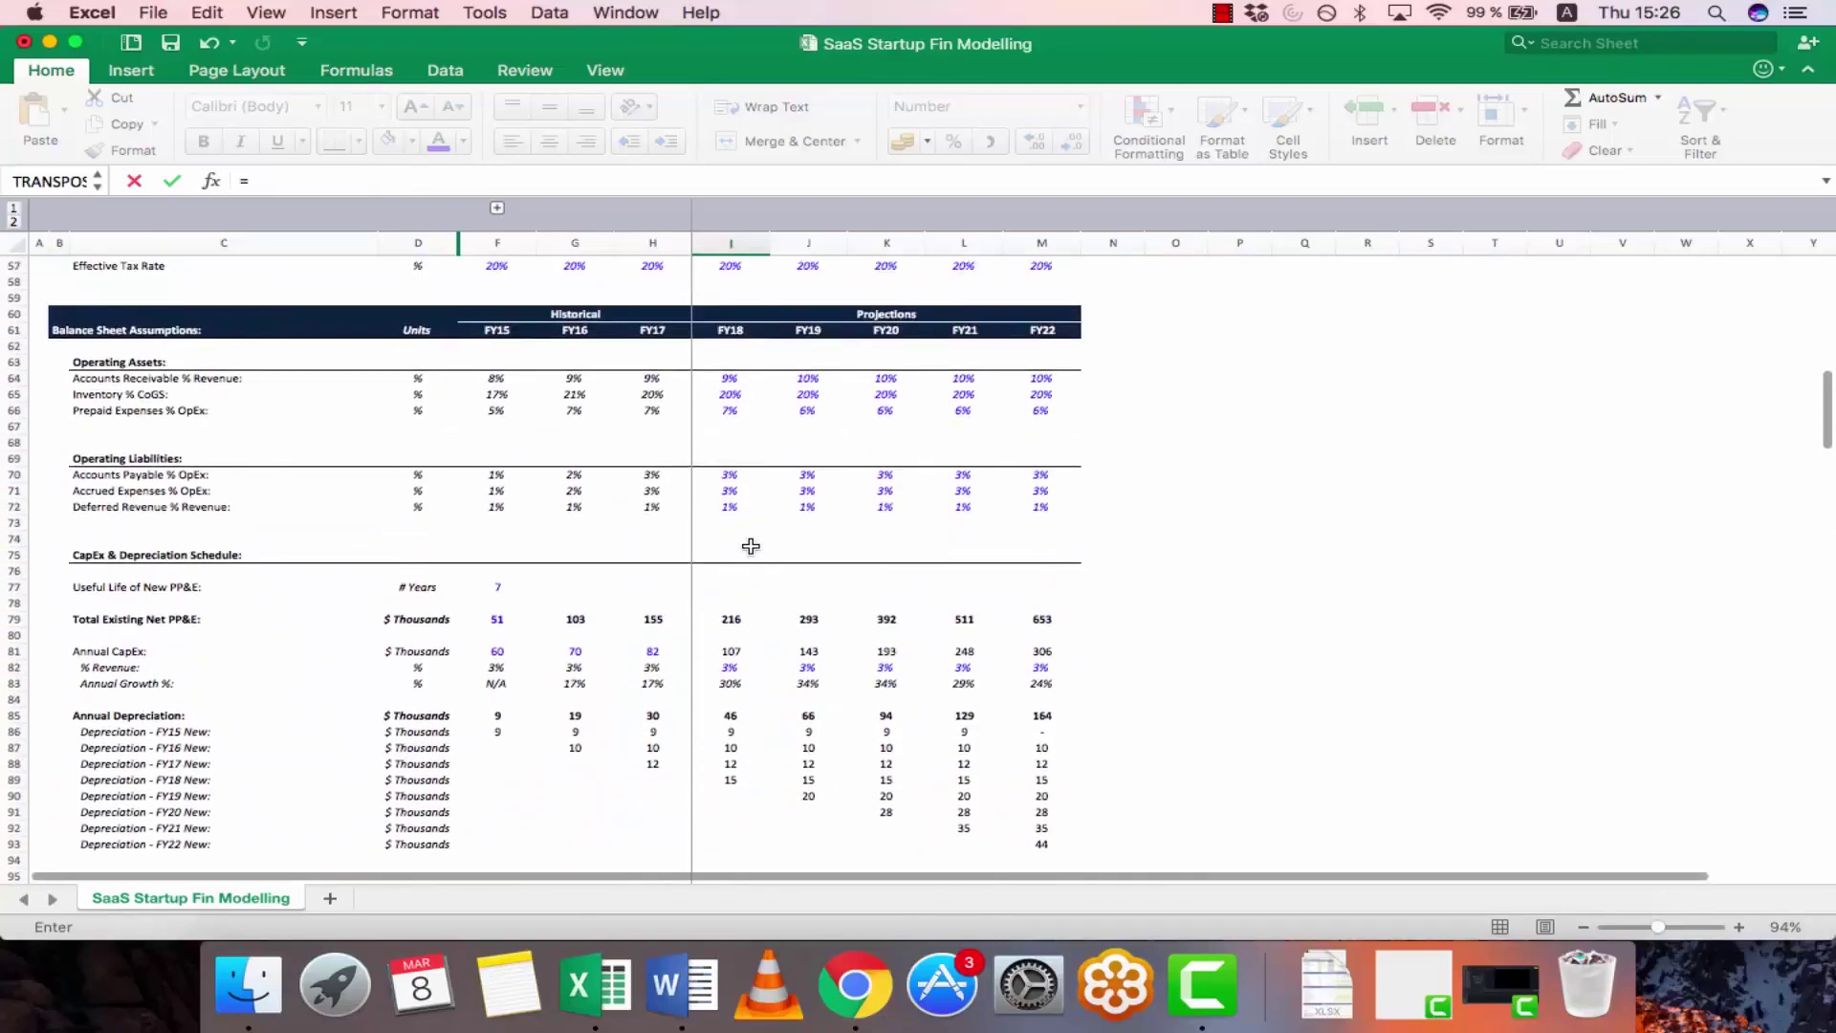
{"action": "left_click", "coordinate": [729, 507]}
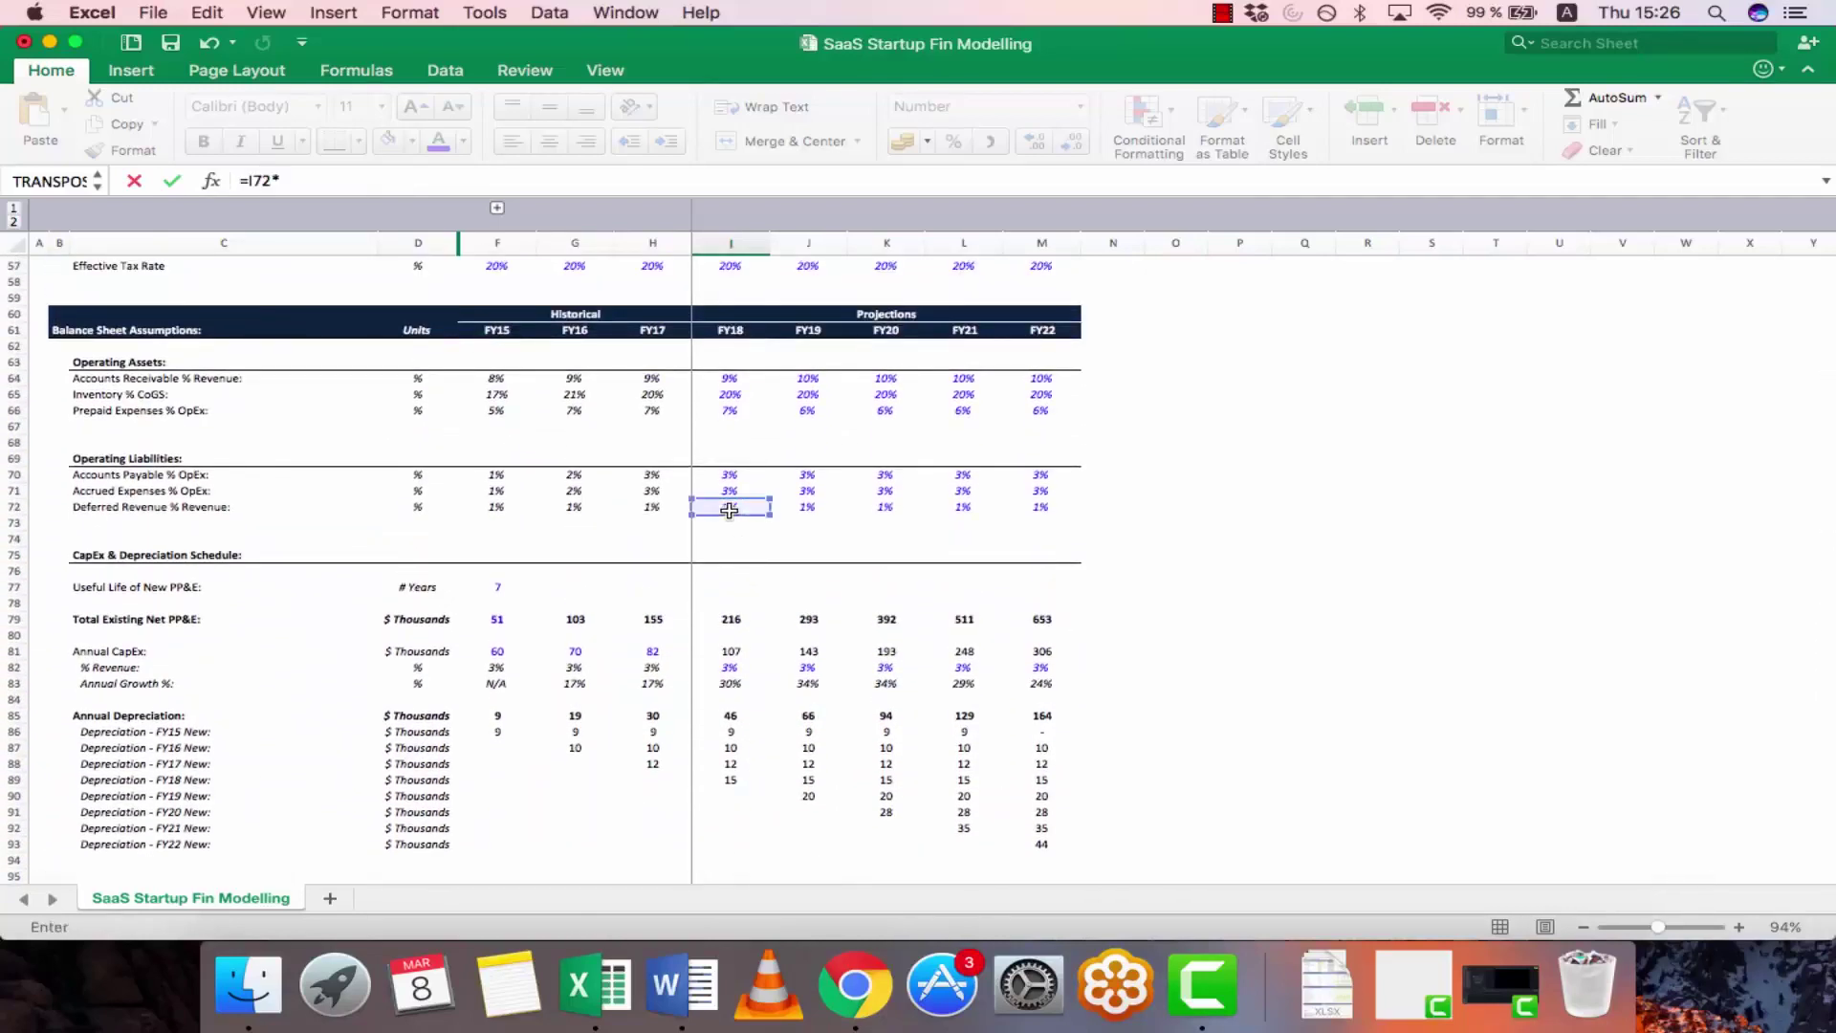
{"action": "type", "text": "*"}
{"action": "scroll", "coordinate": [729, 509], "scroll_direction": "down", "scroll_amount": 7}
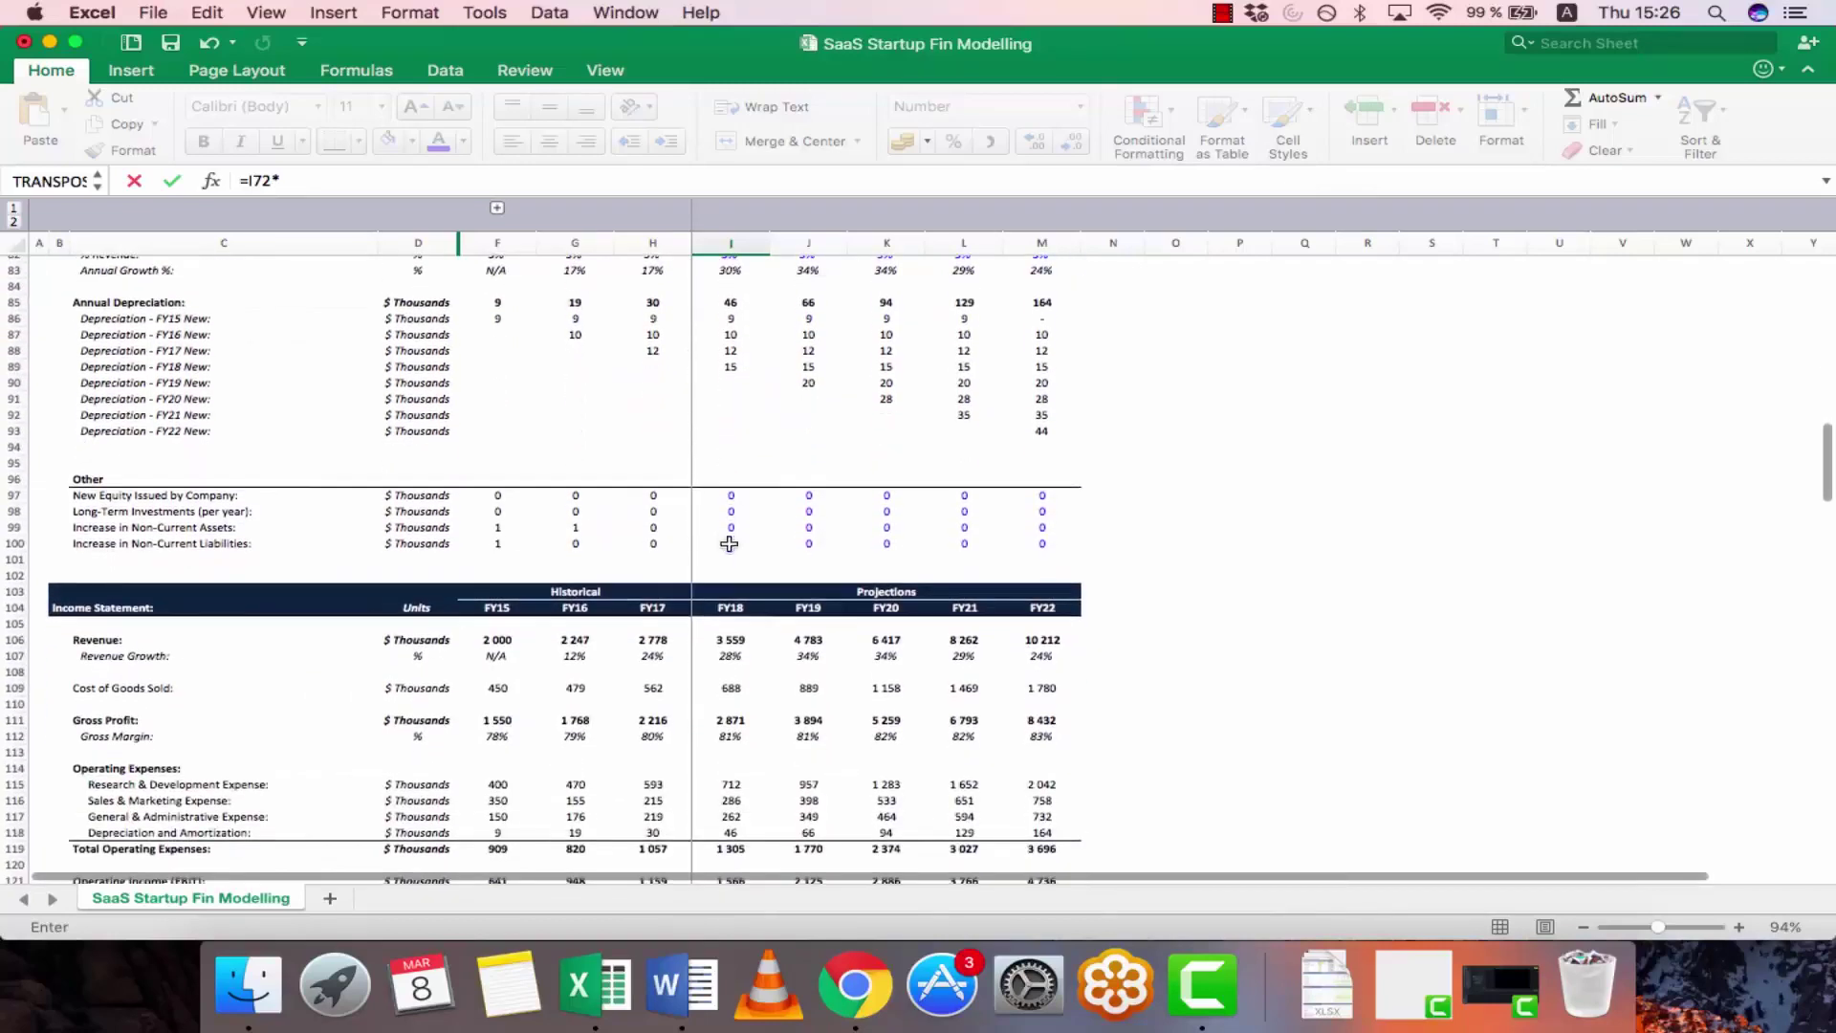
{"action": "scroll", "coordinate": [724, 639], "scroll_direction": "down", "scroll_amount": 10}
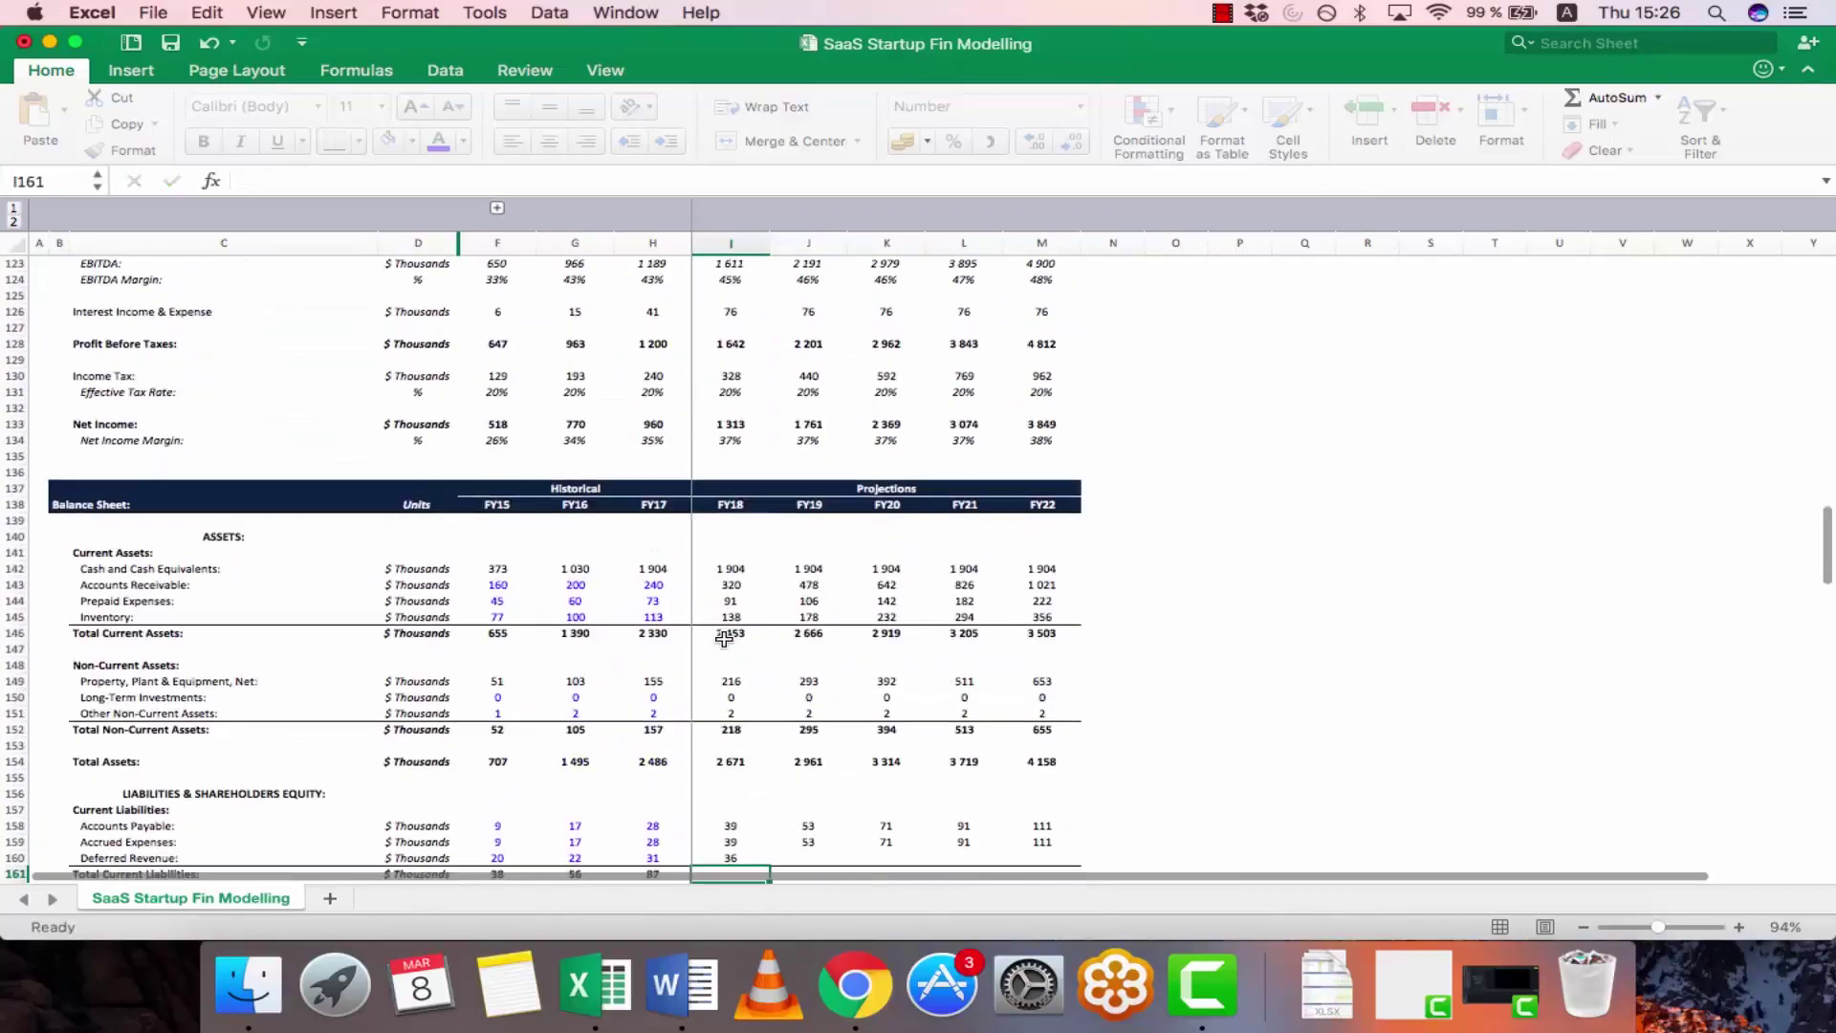
{"action": "key", "text": "super+Return"}
- Copy the FY18 Deferred Revenue formula in I160 across the FY19 to FY22 columns (J160:M160)
{"action": "key", "text": "super+c"}
{"action": "key", "text": "shift+Right"}
{"action": "key", "text": "shift+Right"}
{"action": "key", "text": "shift+Right"}
{"action": "key", "text": "shift+Right"}
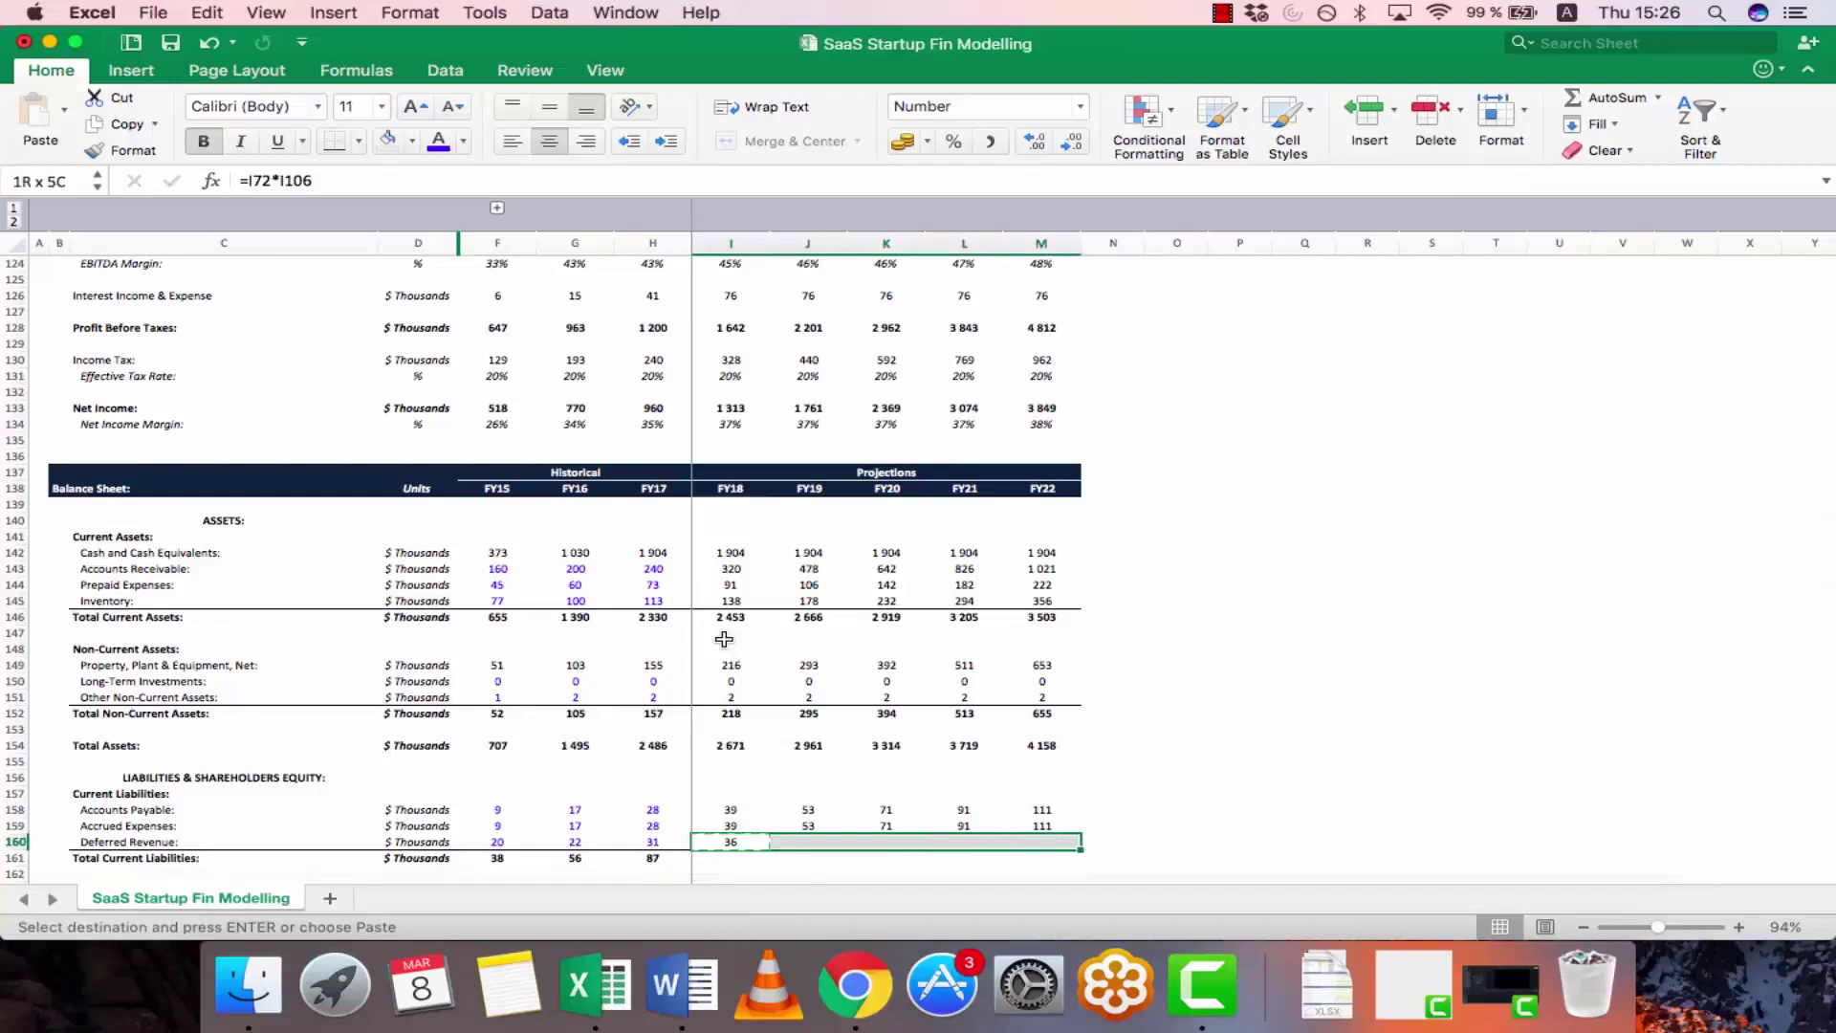
{"action": "key", "text": "super+v"}
- Copy the FY17 Total Current Liabilities formula =SUM(H158:H160) in H161 across the FY18 to FY22 columns (I161:M161)
{"action": "scroll", "coordinate": [724, 639], "scroll_direction": "down", "scroll_amount": 1}
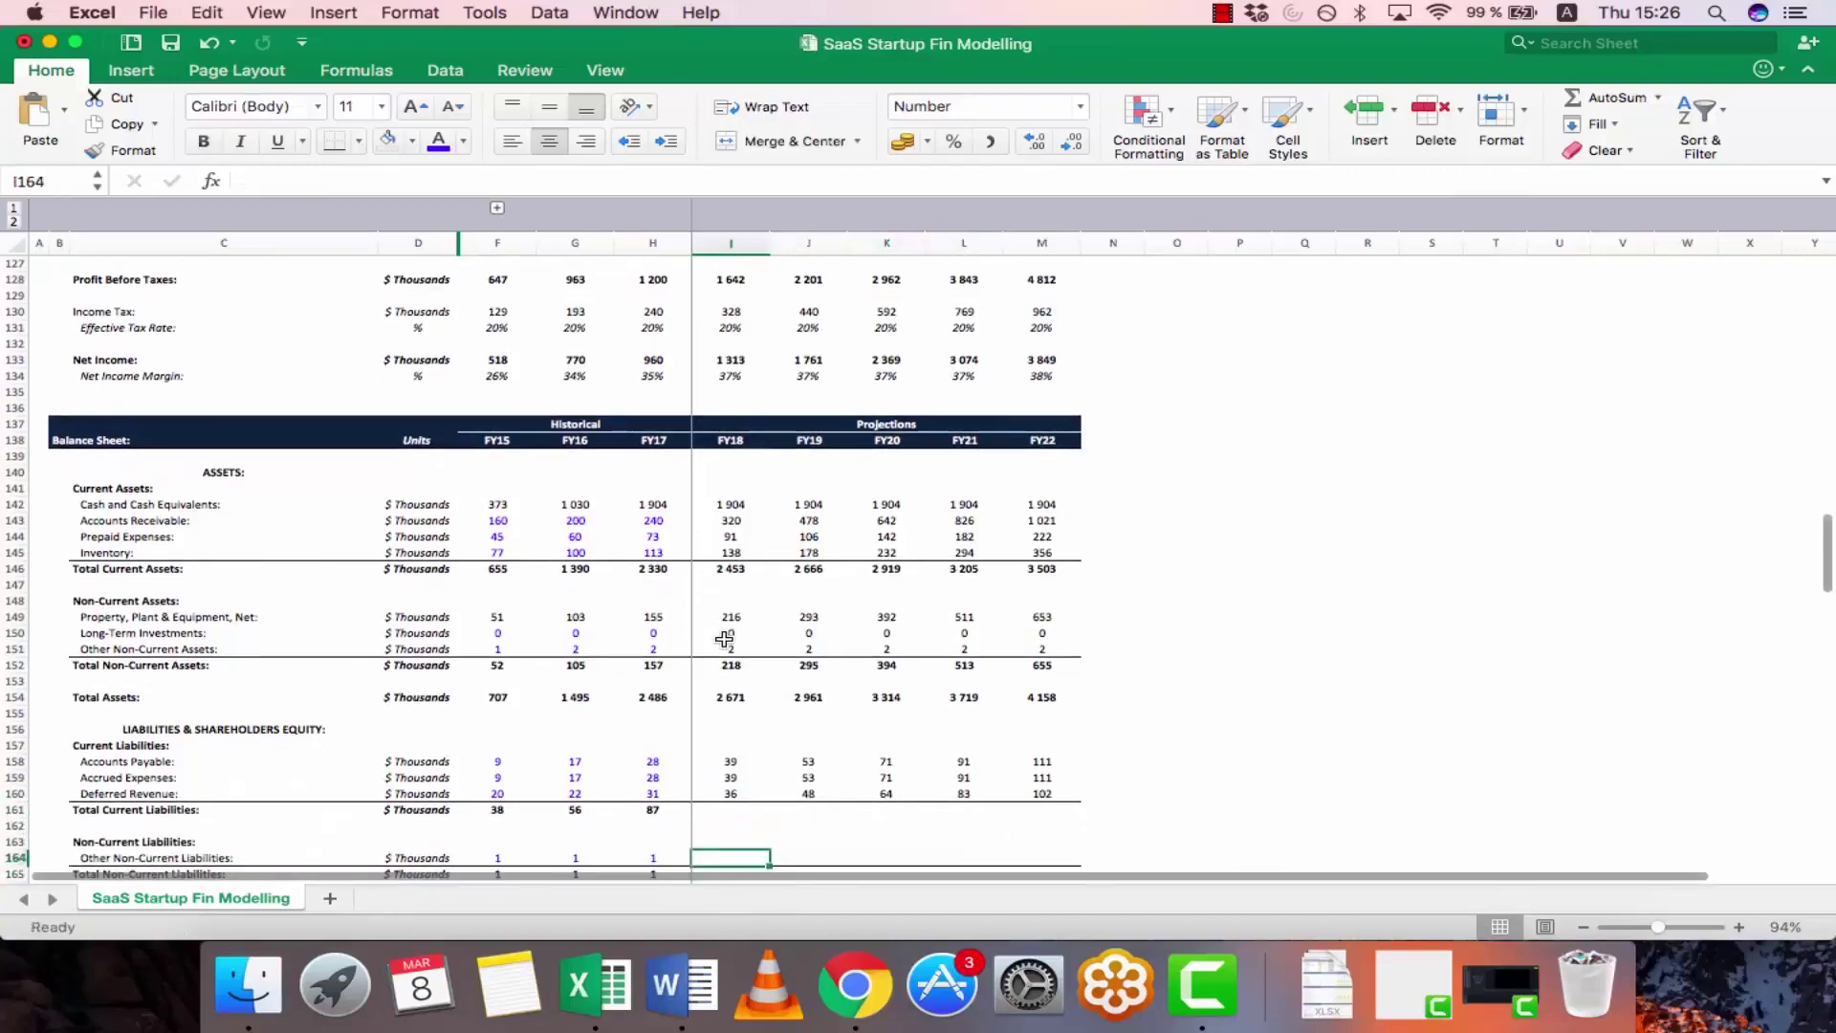
{"action": "key", "text": "Left"}
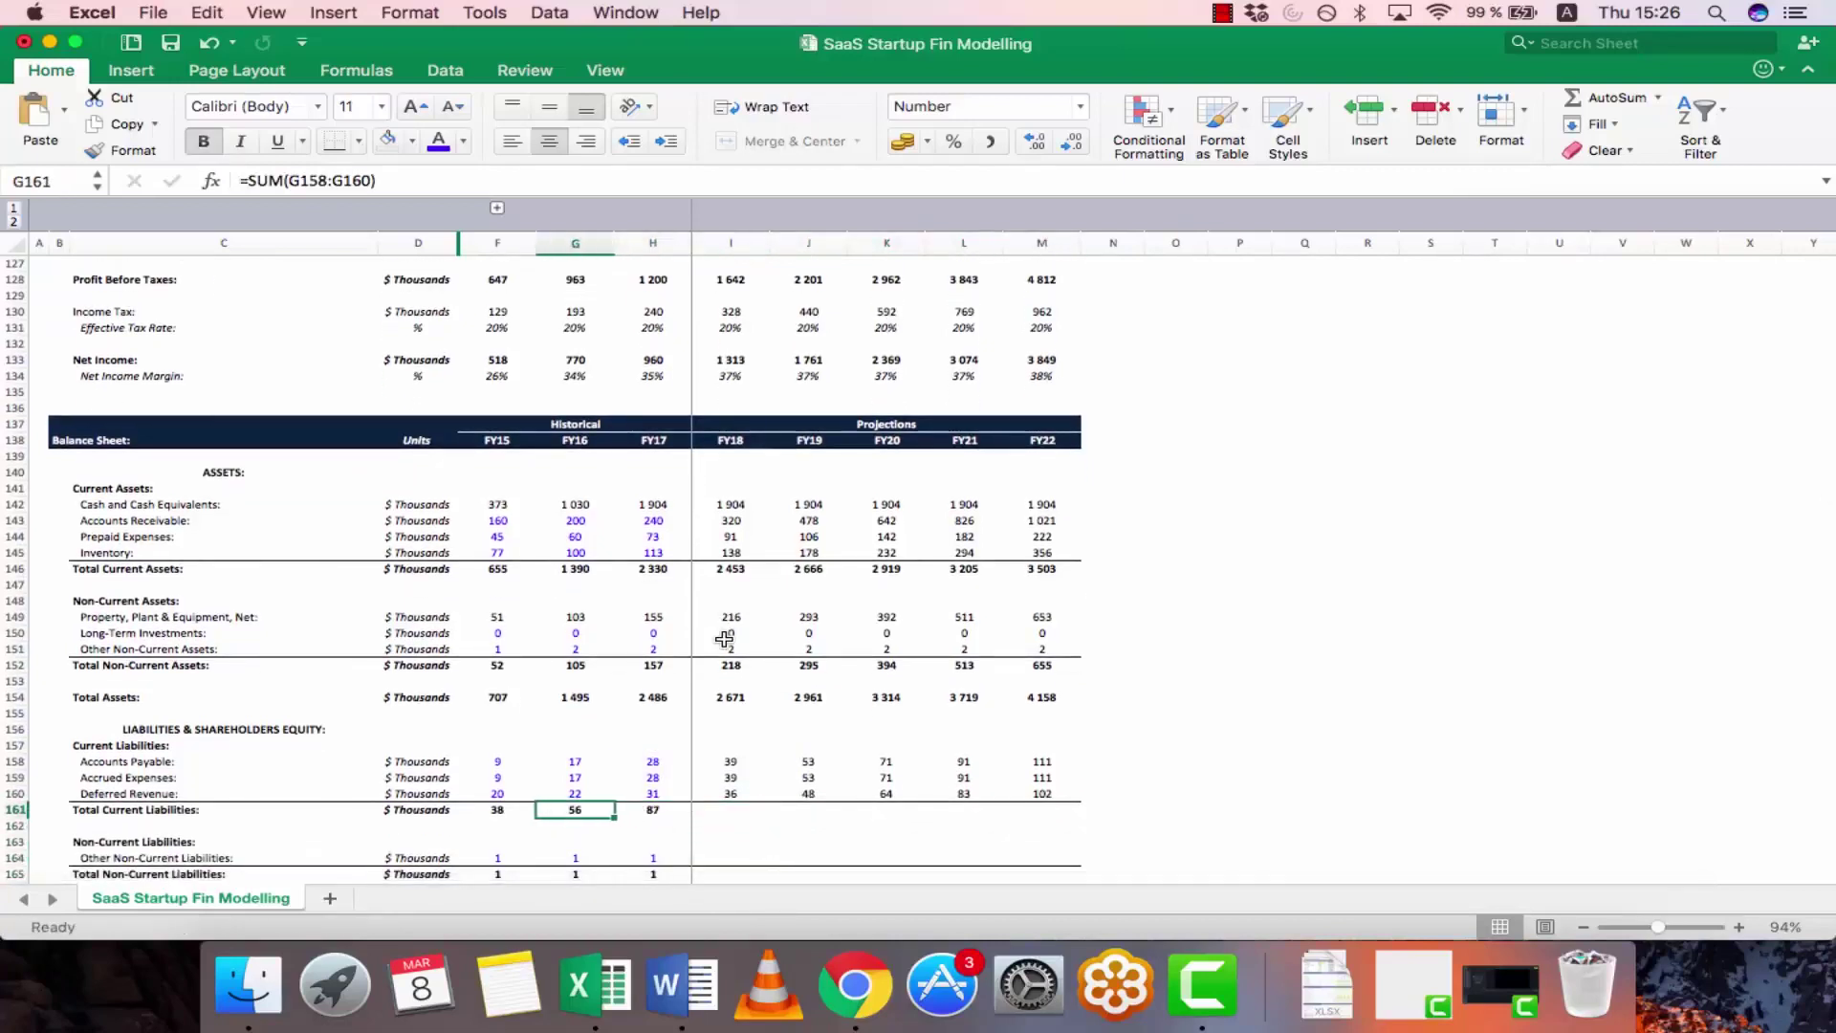
{"action": "key", "text": "super+c"}
{"action": "key", "text": "shift+Right"}
{"action": "key", "text": "shift+Right"}
{"action": "key", "text": "shift+Right"}
{"action": "key", "text": "shift+Right"}
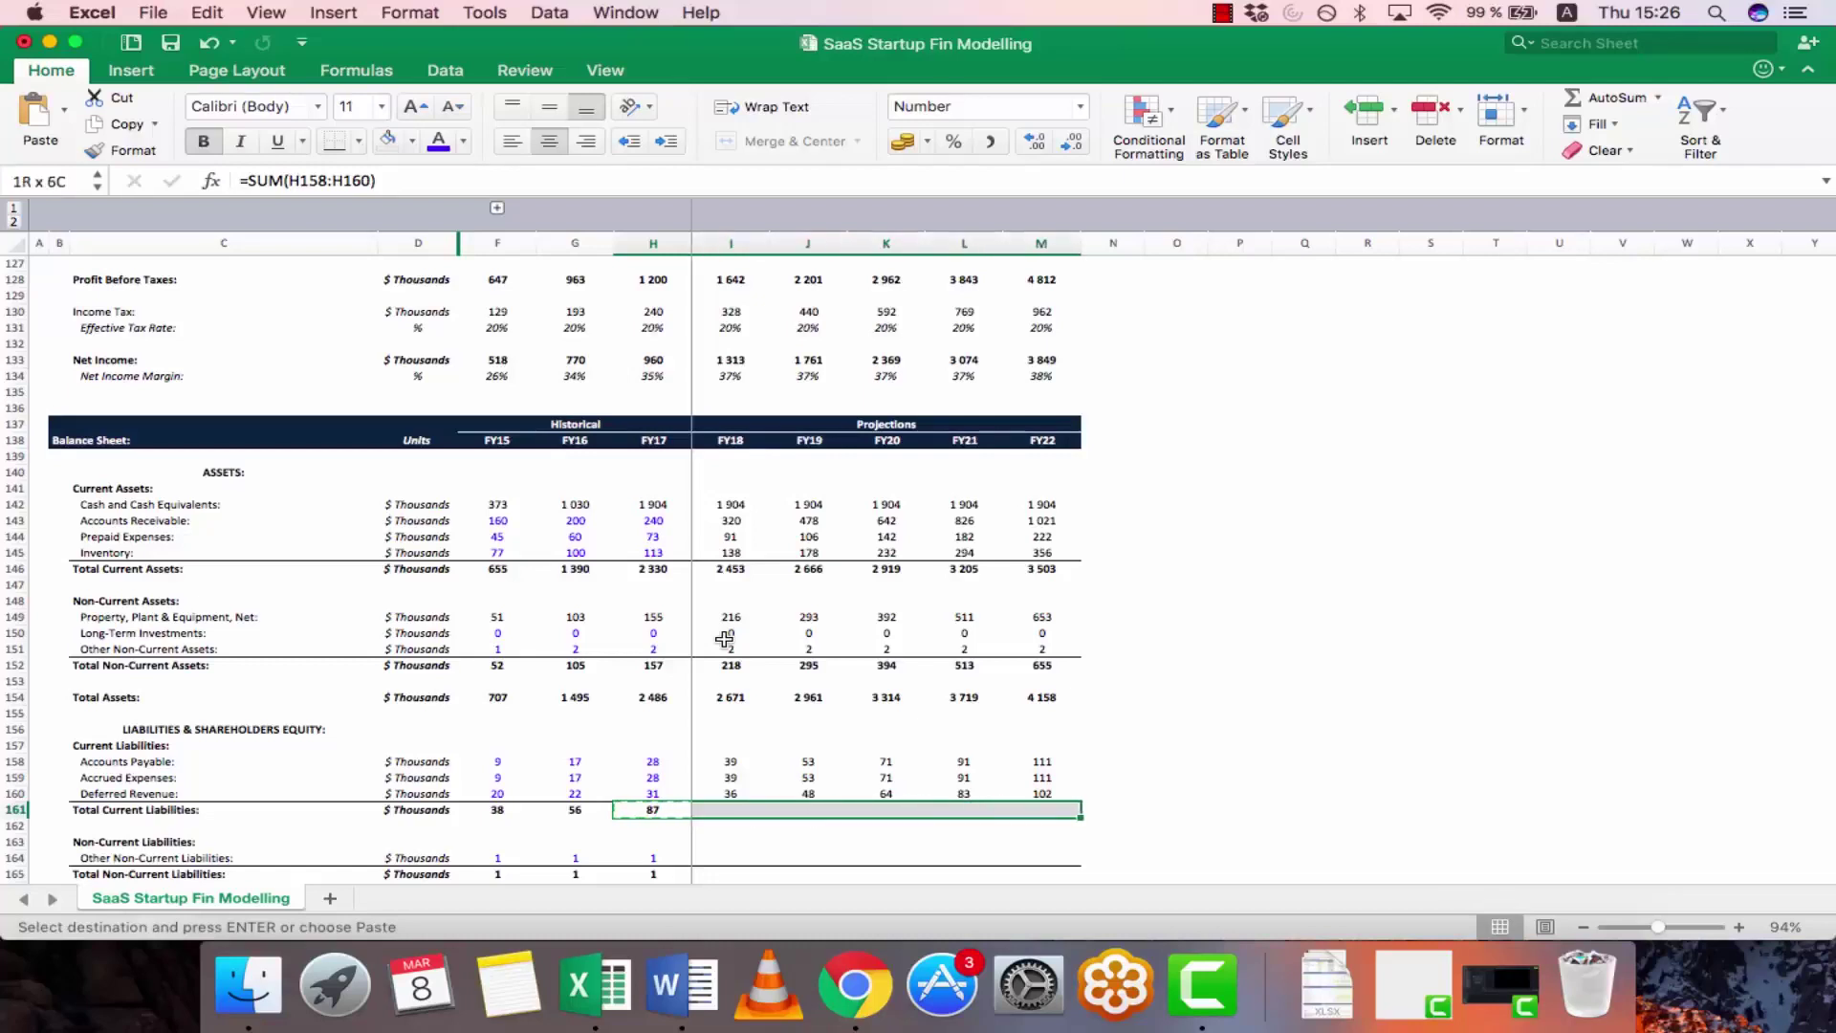
{"action": "key", "text": "super+v"}
{"action": "key", "text": "Down"}
{"action": "key", "text": "Down"}
{"action": "key", "text": "Down"}
{"action": "key", "text": "Down"}
{"action": "key", "text": "Down"}
{"action": "key", "text": "Down"}
{"action": "key", "text": "Escape"}
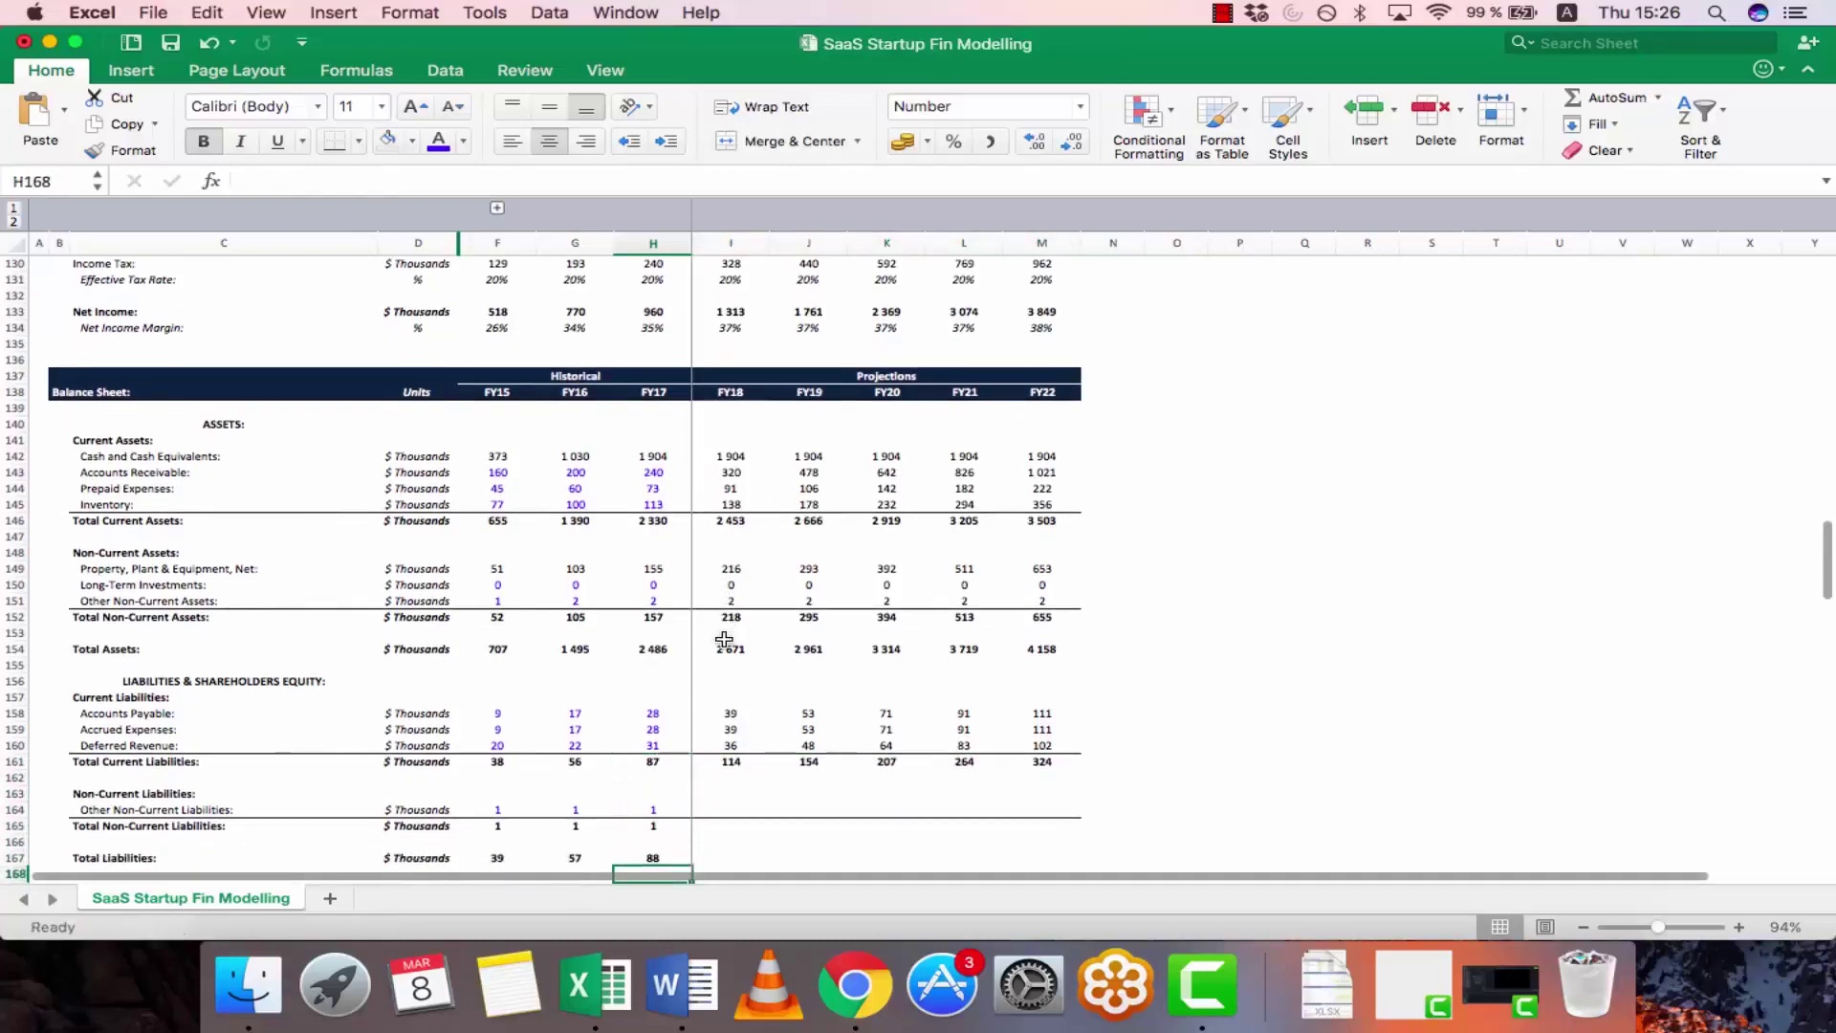
- Enter the FY18 Other Non-Current Liabilities formula =H164+I100 in I164, adding the FY18 increase in non-current liabilities to the FY17 balance
{"action": "key", "text": "Up"}
{"action": "key", "text": "Up"}
{"action": "key", "text": "Up"}
{"action": "key", "text": "Right"}
{"action": "key", "text": "Right"}
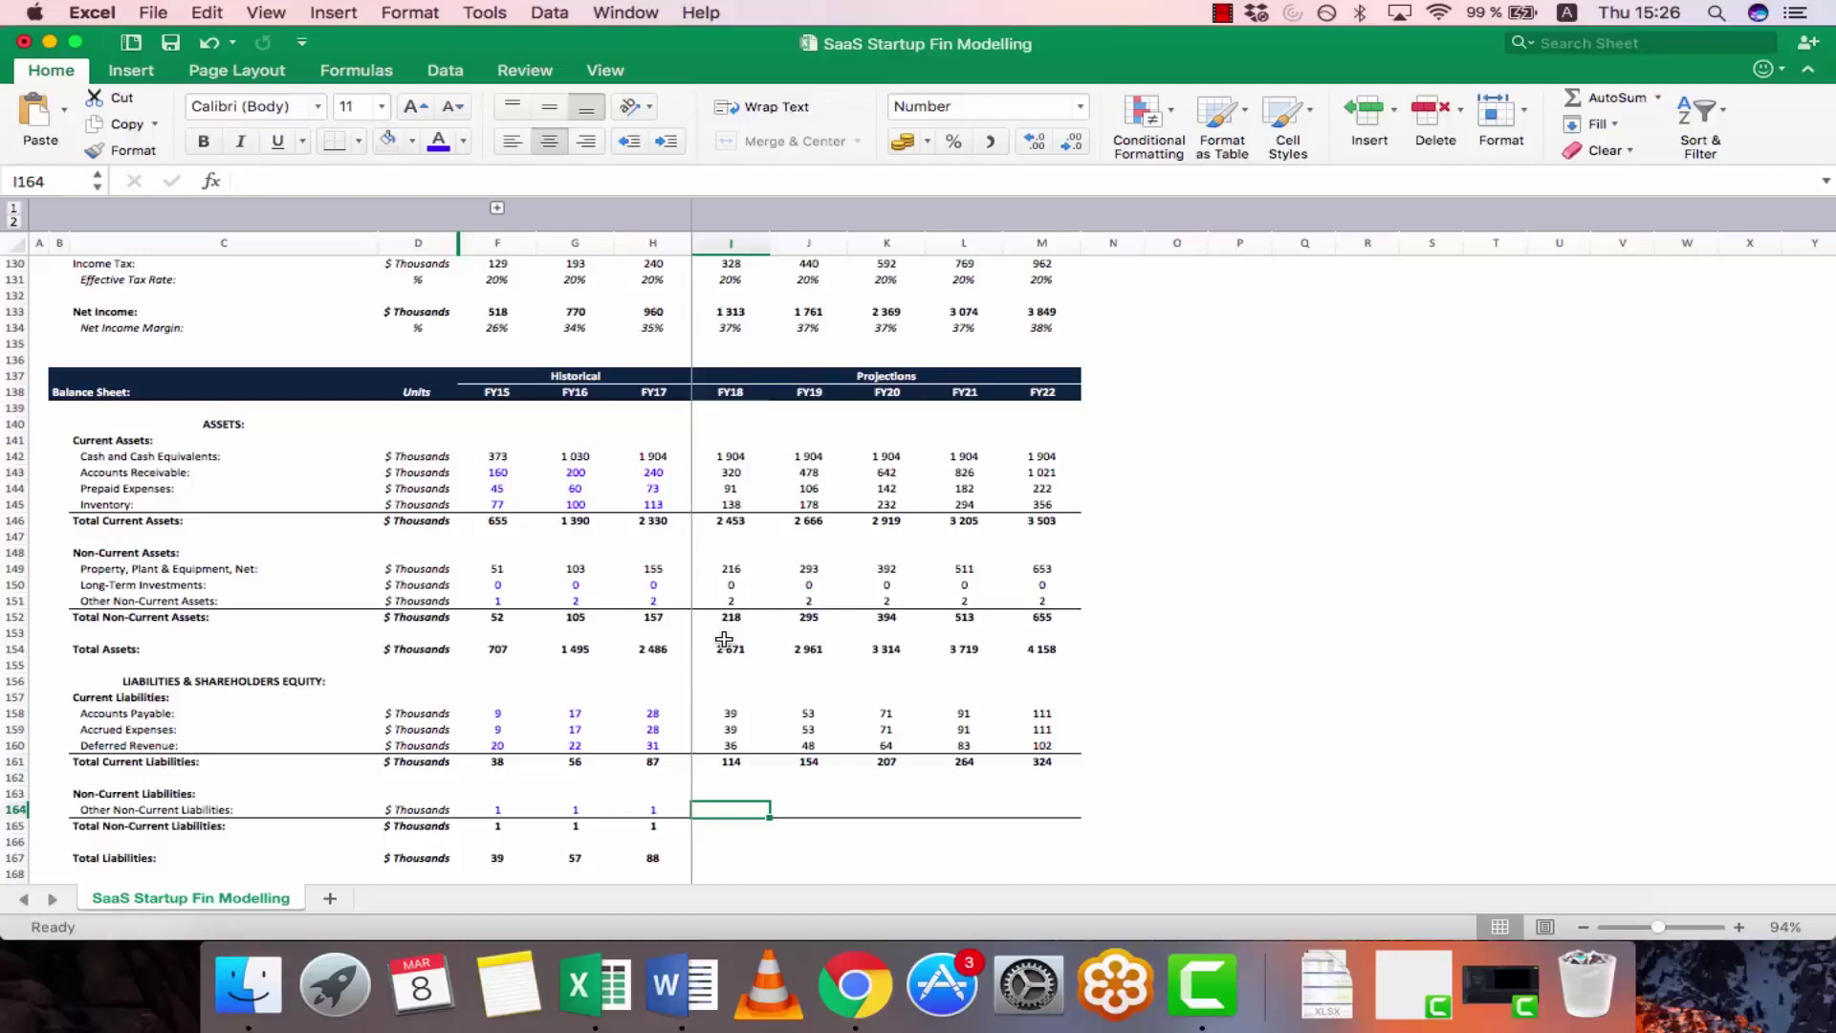
{"action": "type", "text": "="}
{"action": "key", "text": "Left"}
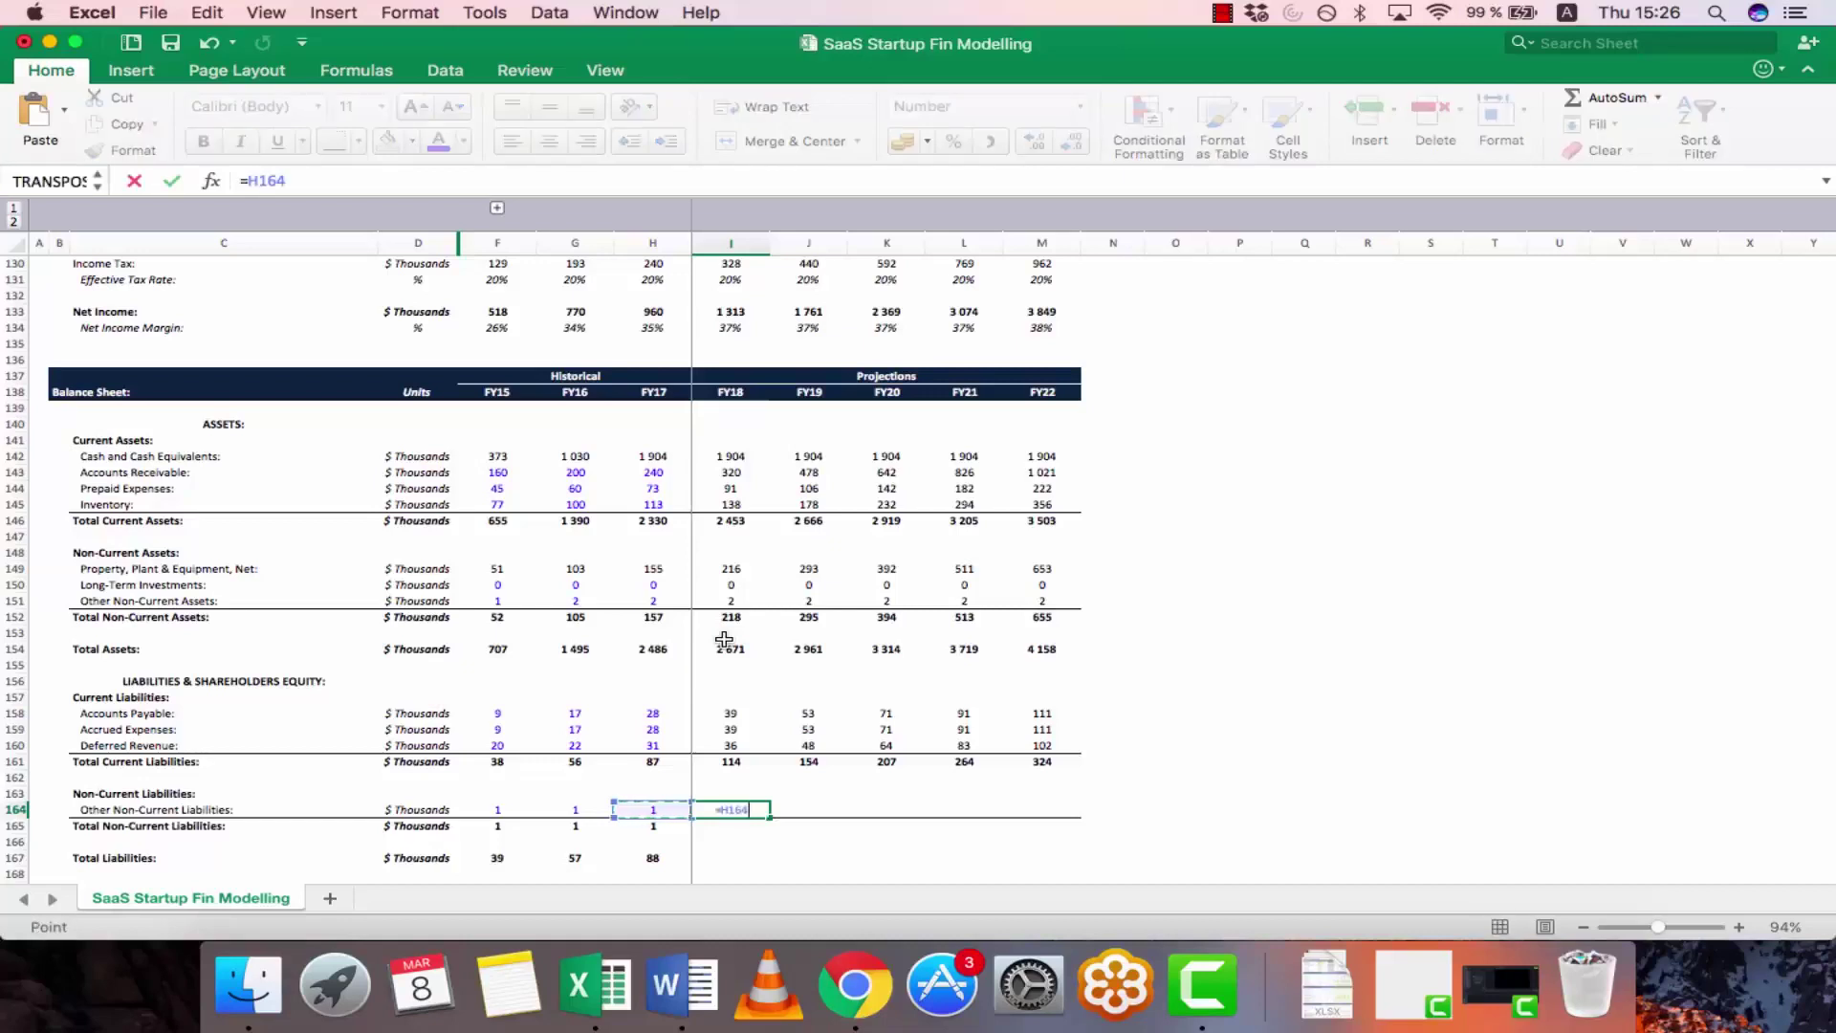
{"action": "scroll", "coordinate": [724, 560], "scroll_direction": "up", "scroll_amount": 15}
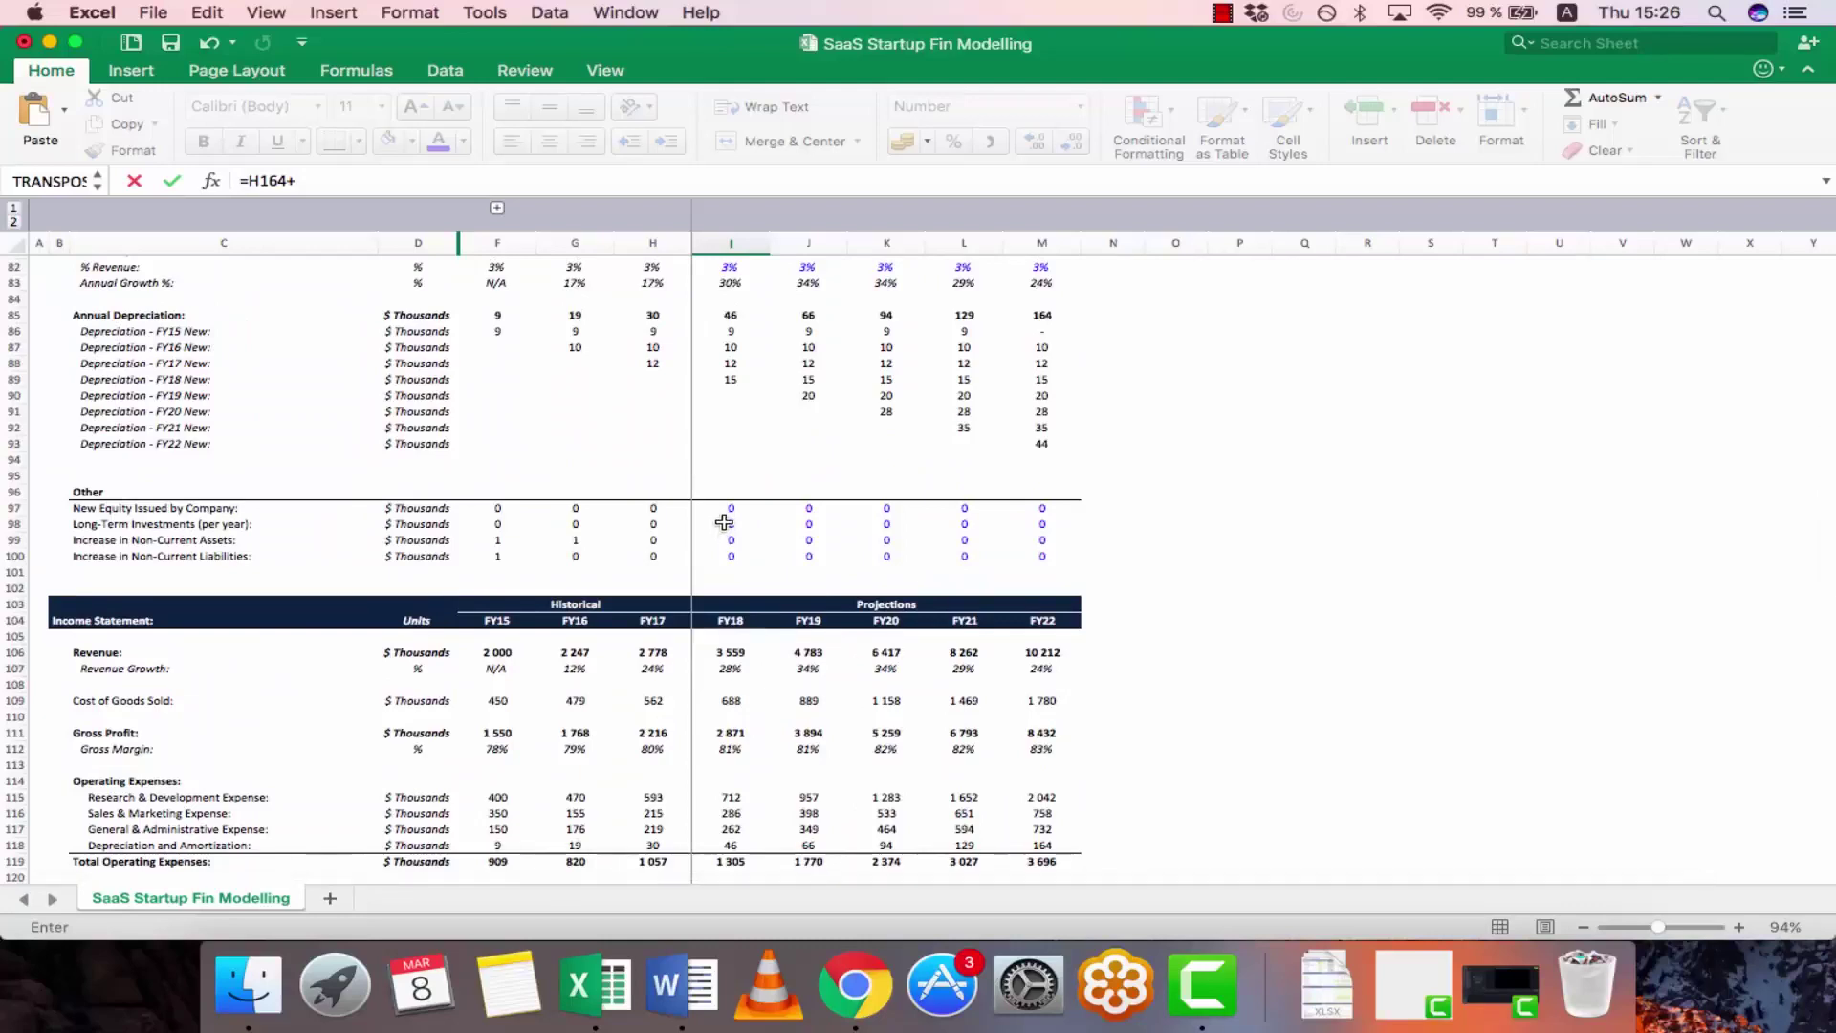
{"action": "left_click", "coordinate": [724, 560]}
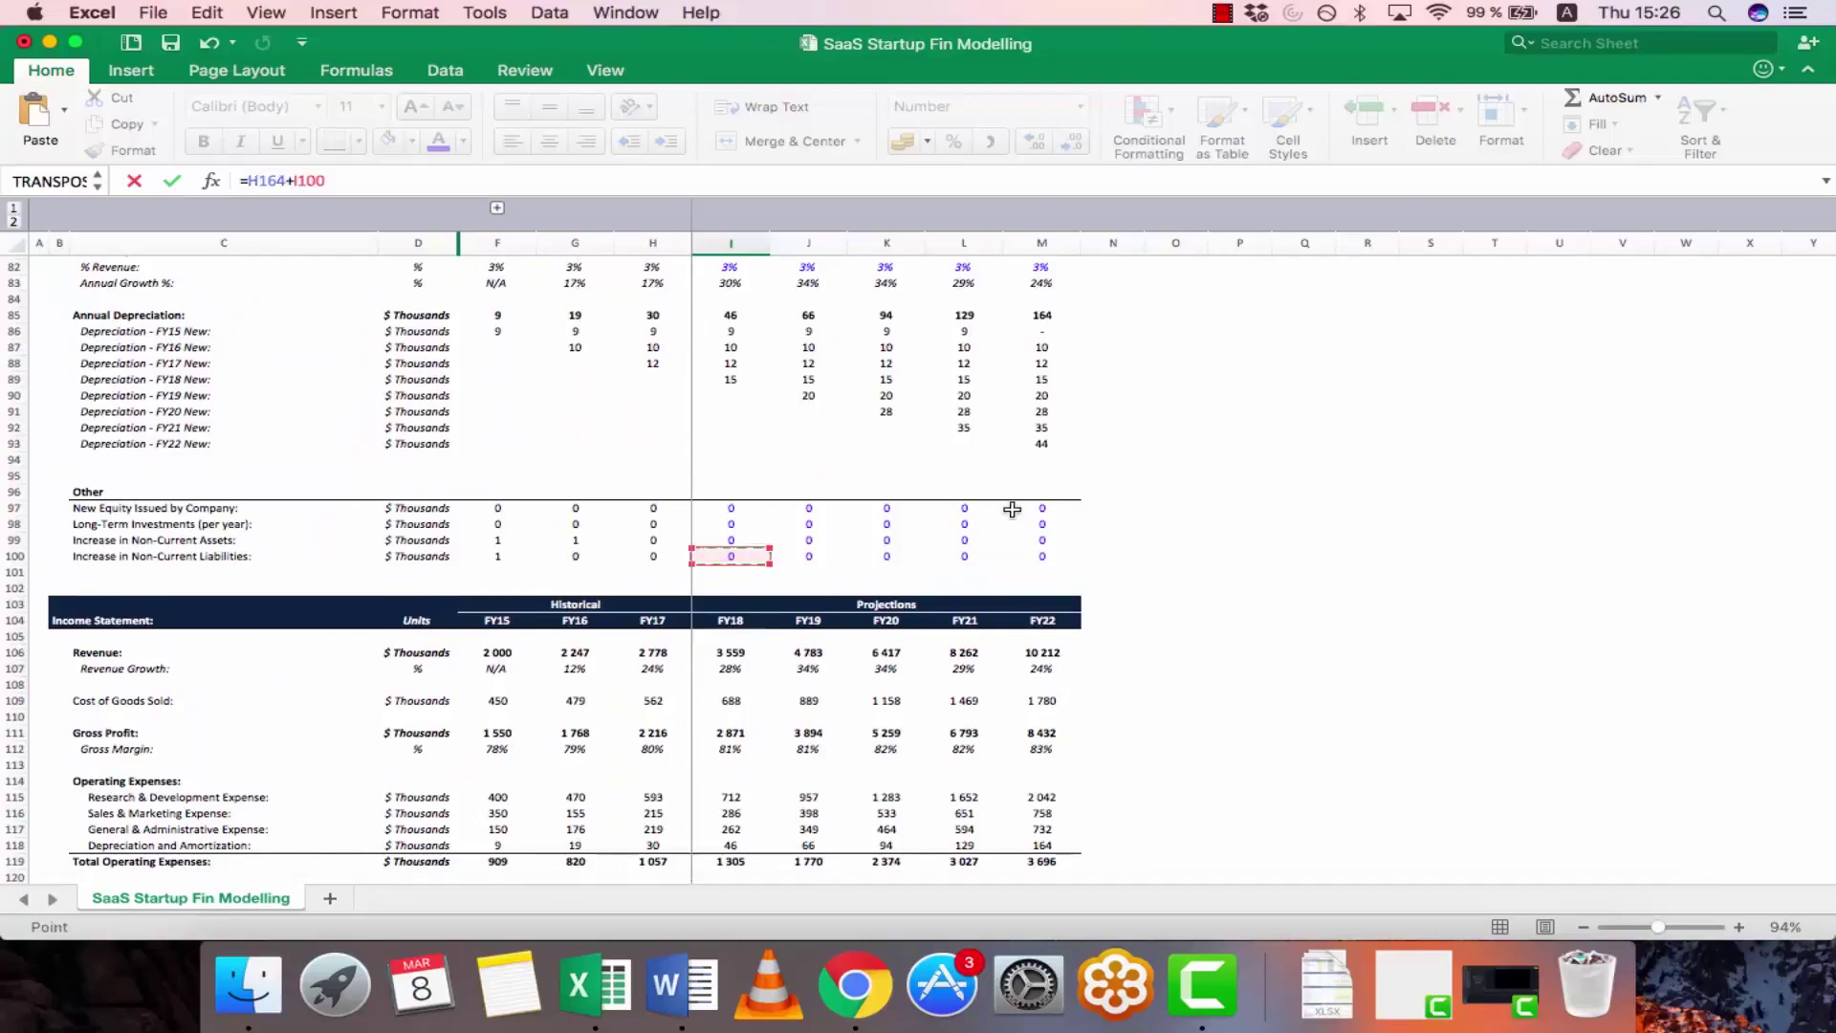
{"action": "key", "text": "Return"}
{"action": "key", "text": "Up"}
{"action": "key", "text": "ctrl+c"}
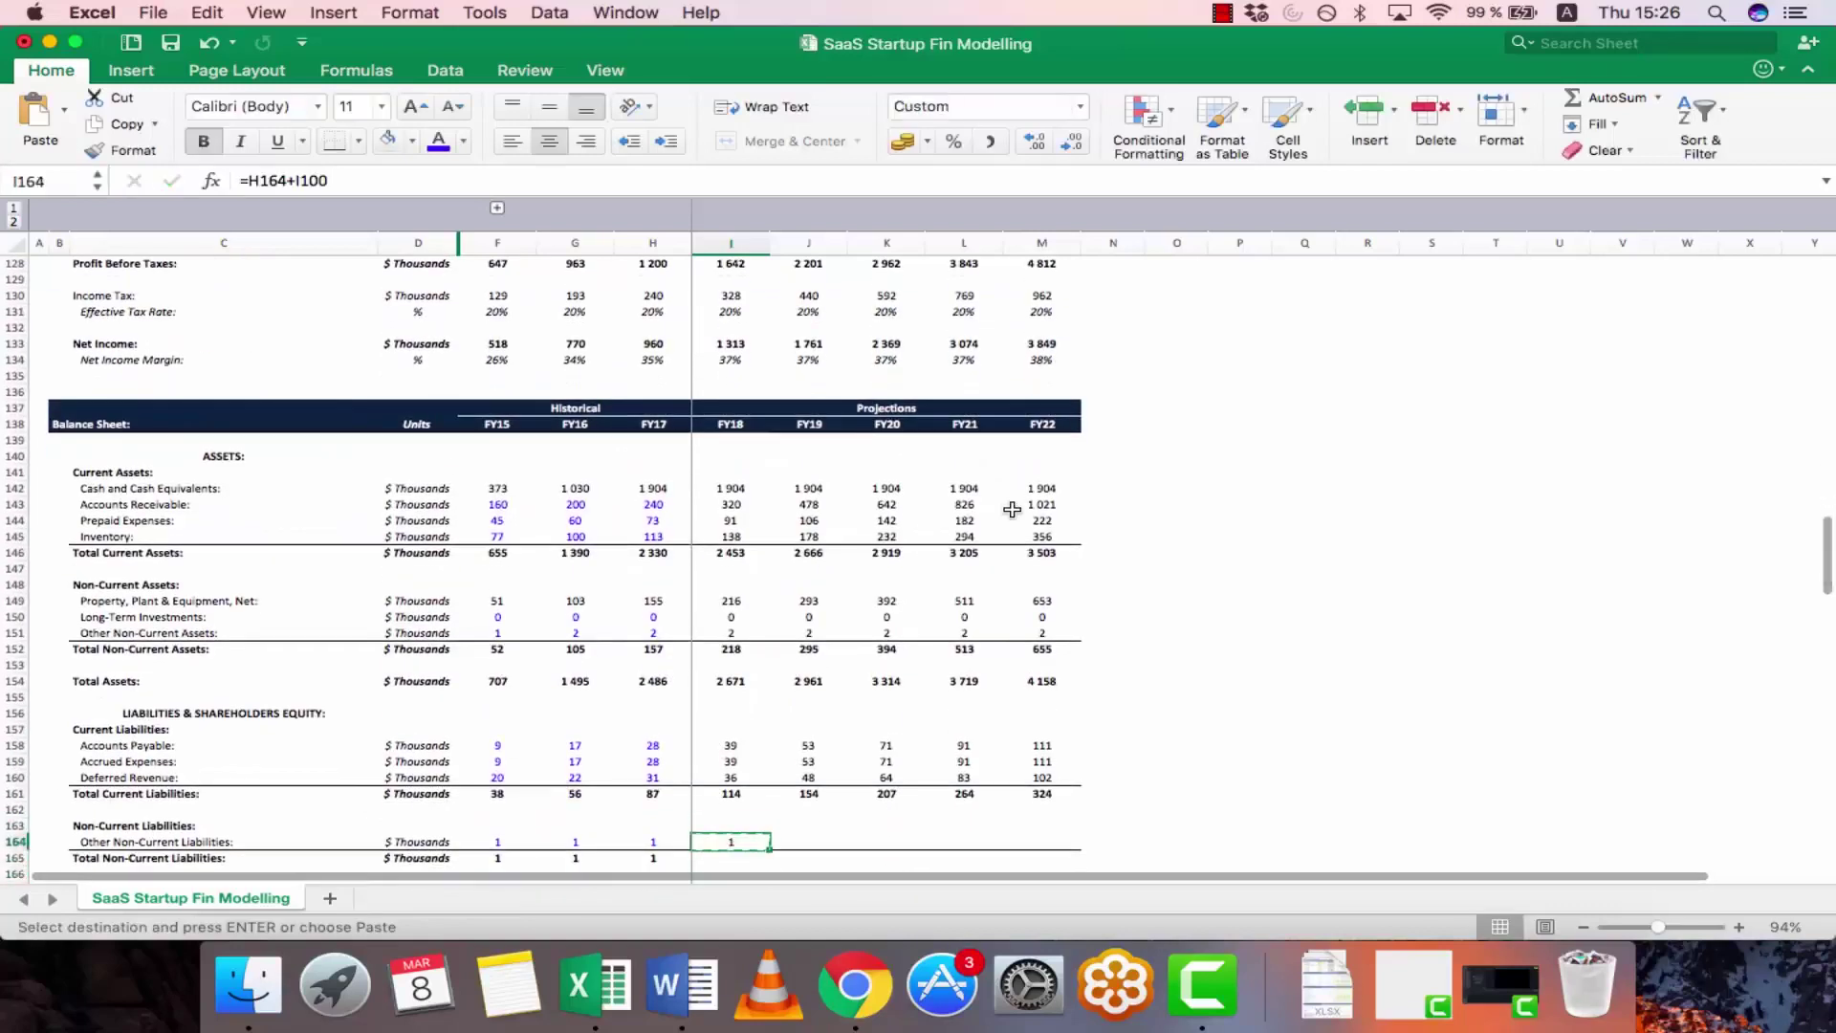
{"action": "key", "text": "shift+Right"}
{"action": "key", "text": "shift+Right"}
{"action": "key", "text": "shift+Right"}
{"action": "key", "text": "shift+Right"}
{"action": "key", "text": "Escape"}
{"action": "key", "text": "Down"}
{"action": "key", "text": "Down"}
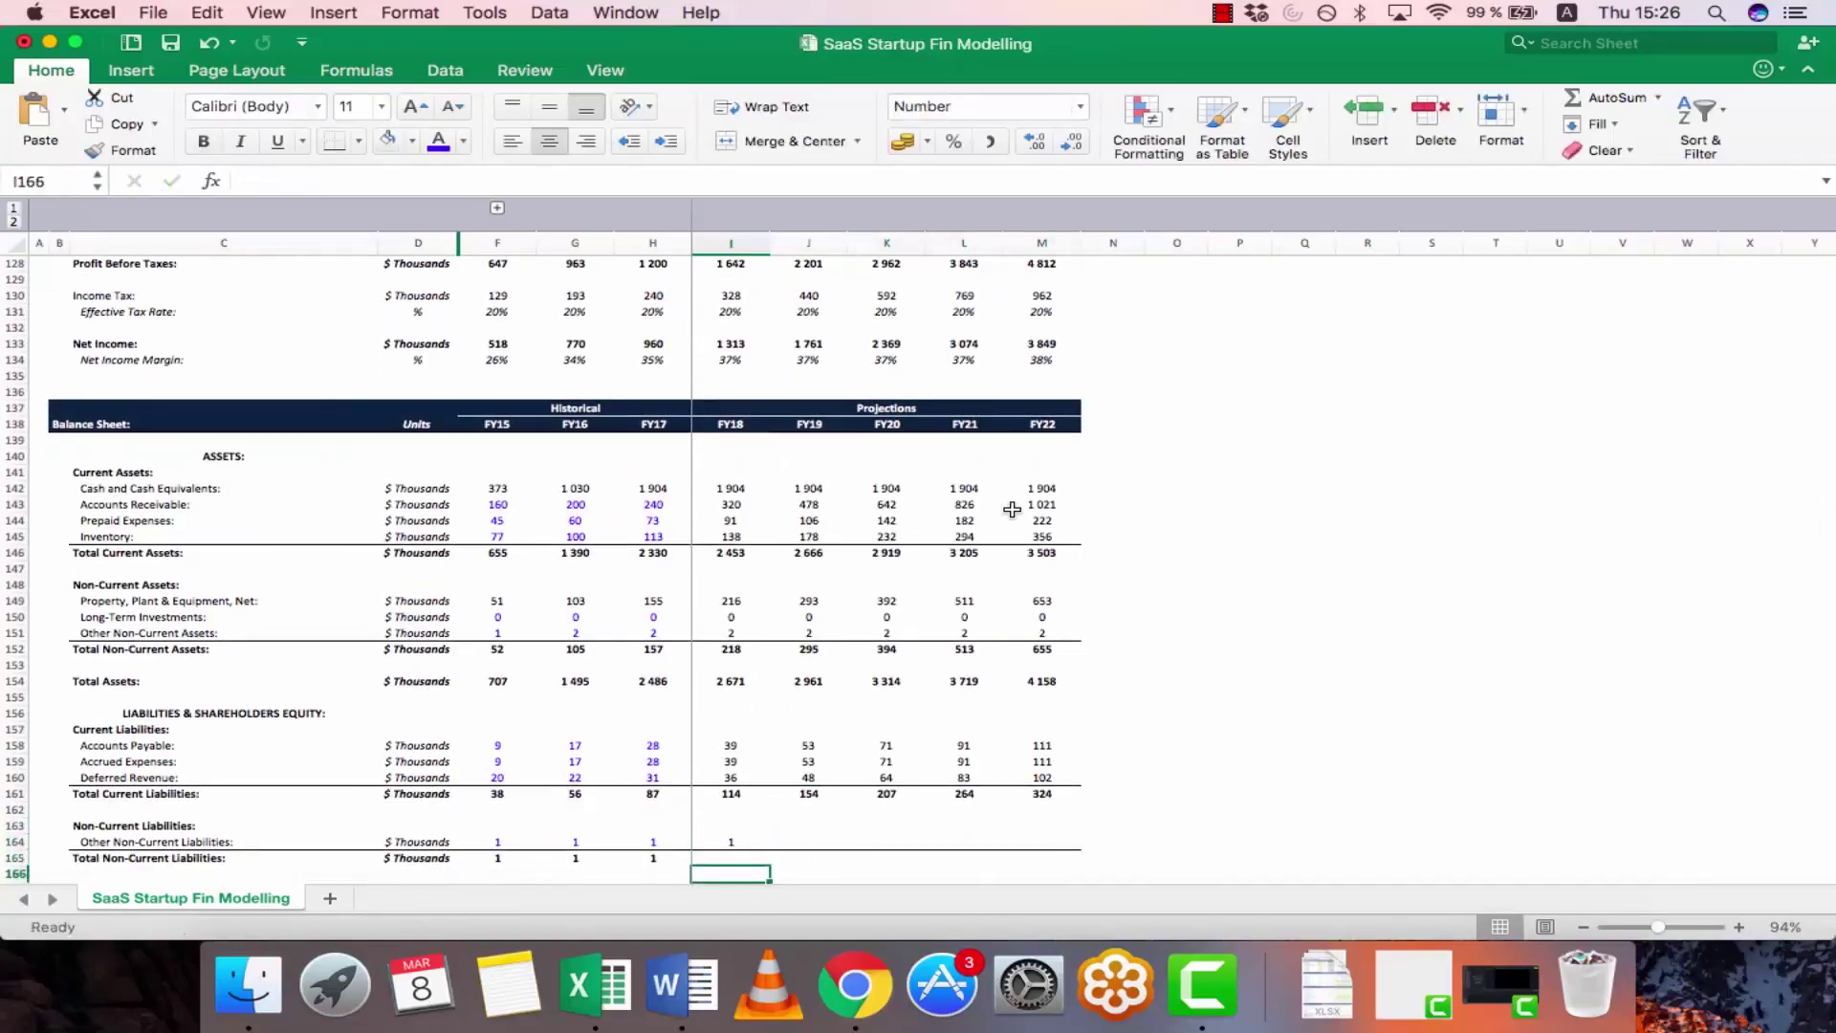
- Copy the FY18 Other Non-Current Liabilities formula in I164 across the FY19 to FY22 columns (J164:M164)
{"action": "key", "text": "Up"}
{"action": "key", "text": "Up"}
{"action": "key", "text": "ctrl+c"}
{"action": "key", "text": "shift+Right"}
{"action": "key", "text": "shift+Right"}
{"action": "key", "text": "shift+Right"}
{"action": "key", "text": "shift+Right"}
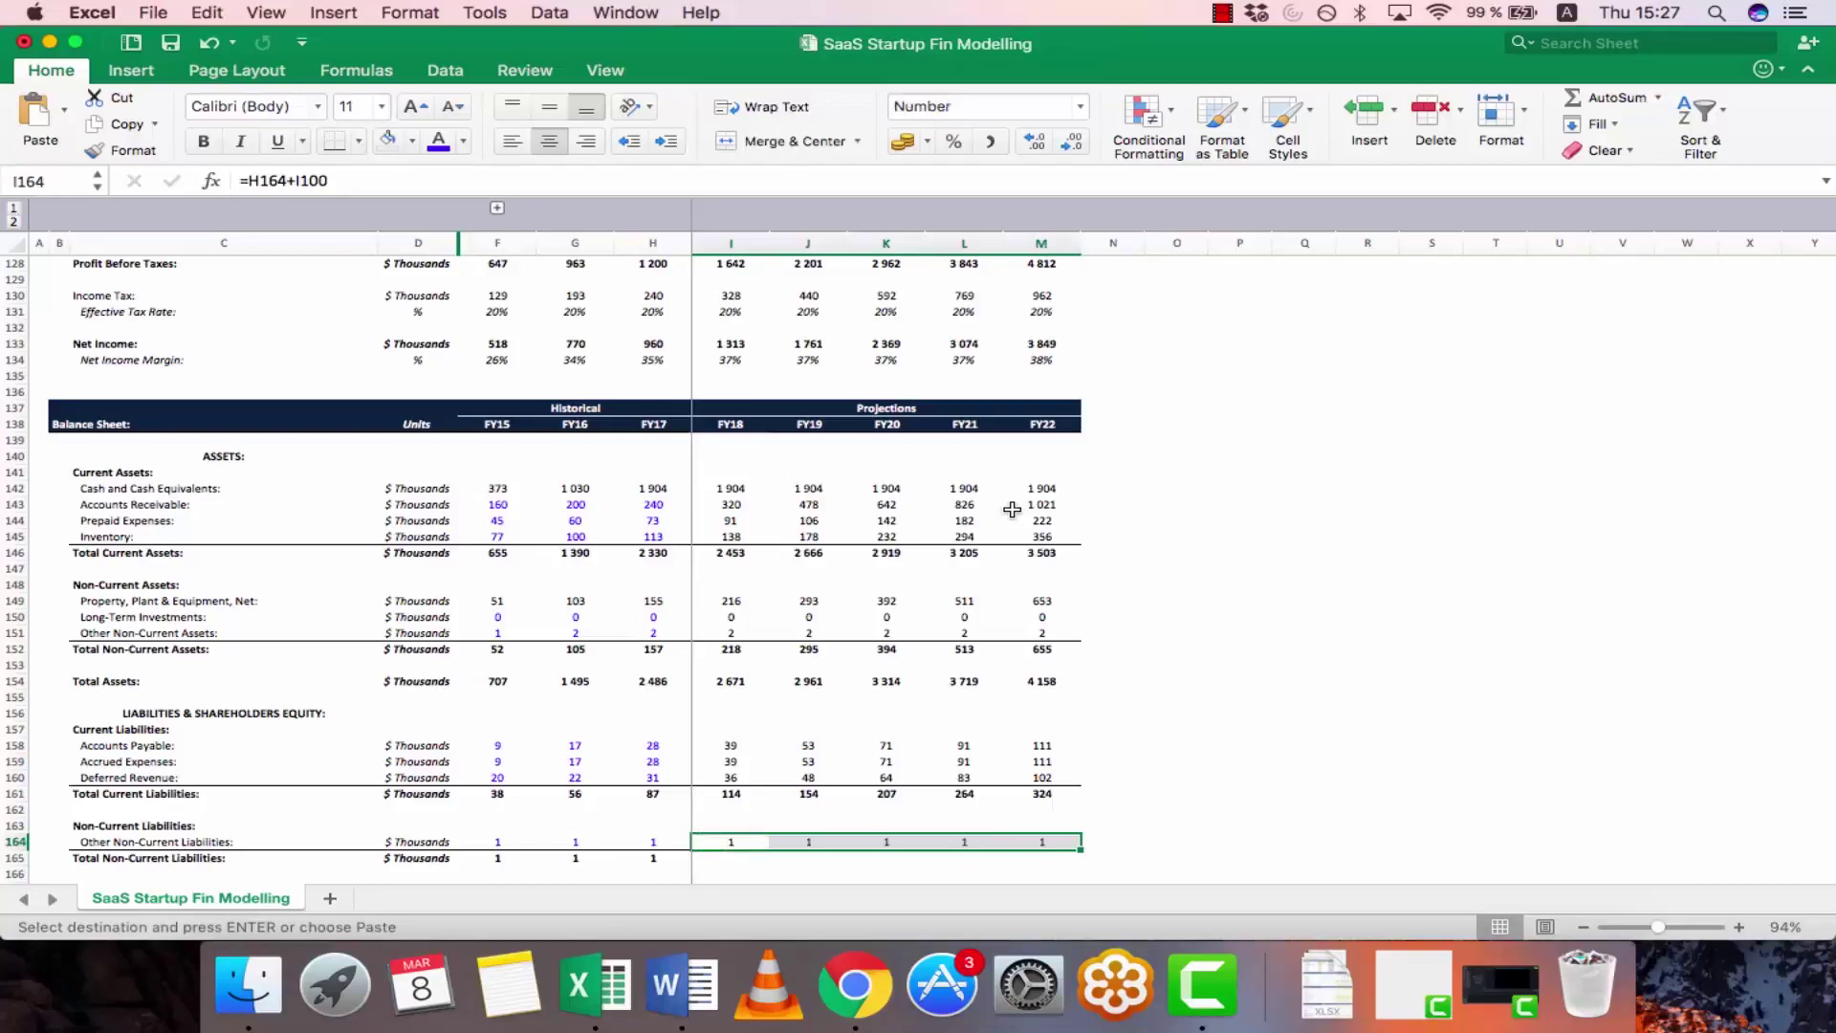
{"action": "key", "text": "Down"}
{"action": "key", "text": "Left"}
{"action": "key", "text": "Escape"}
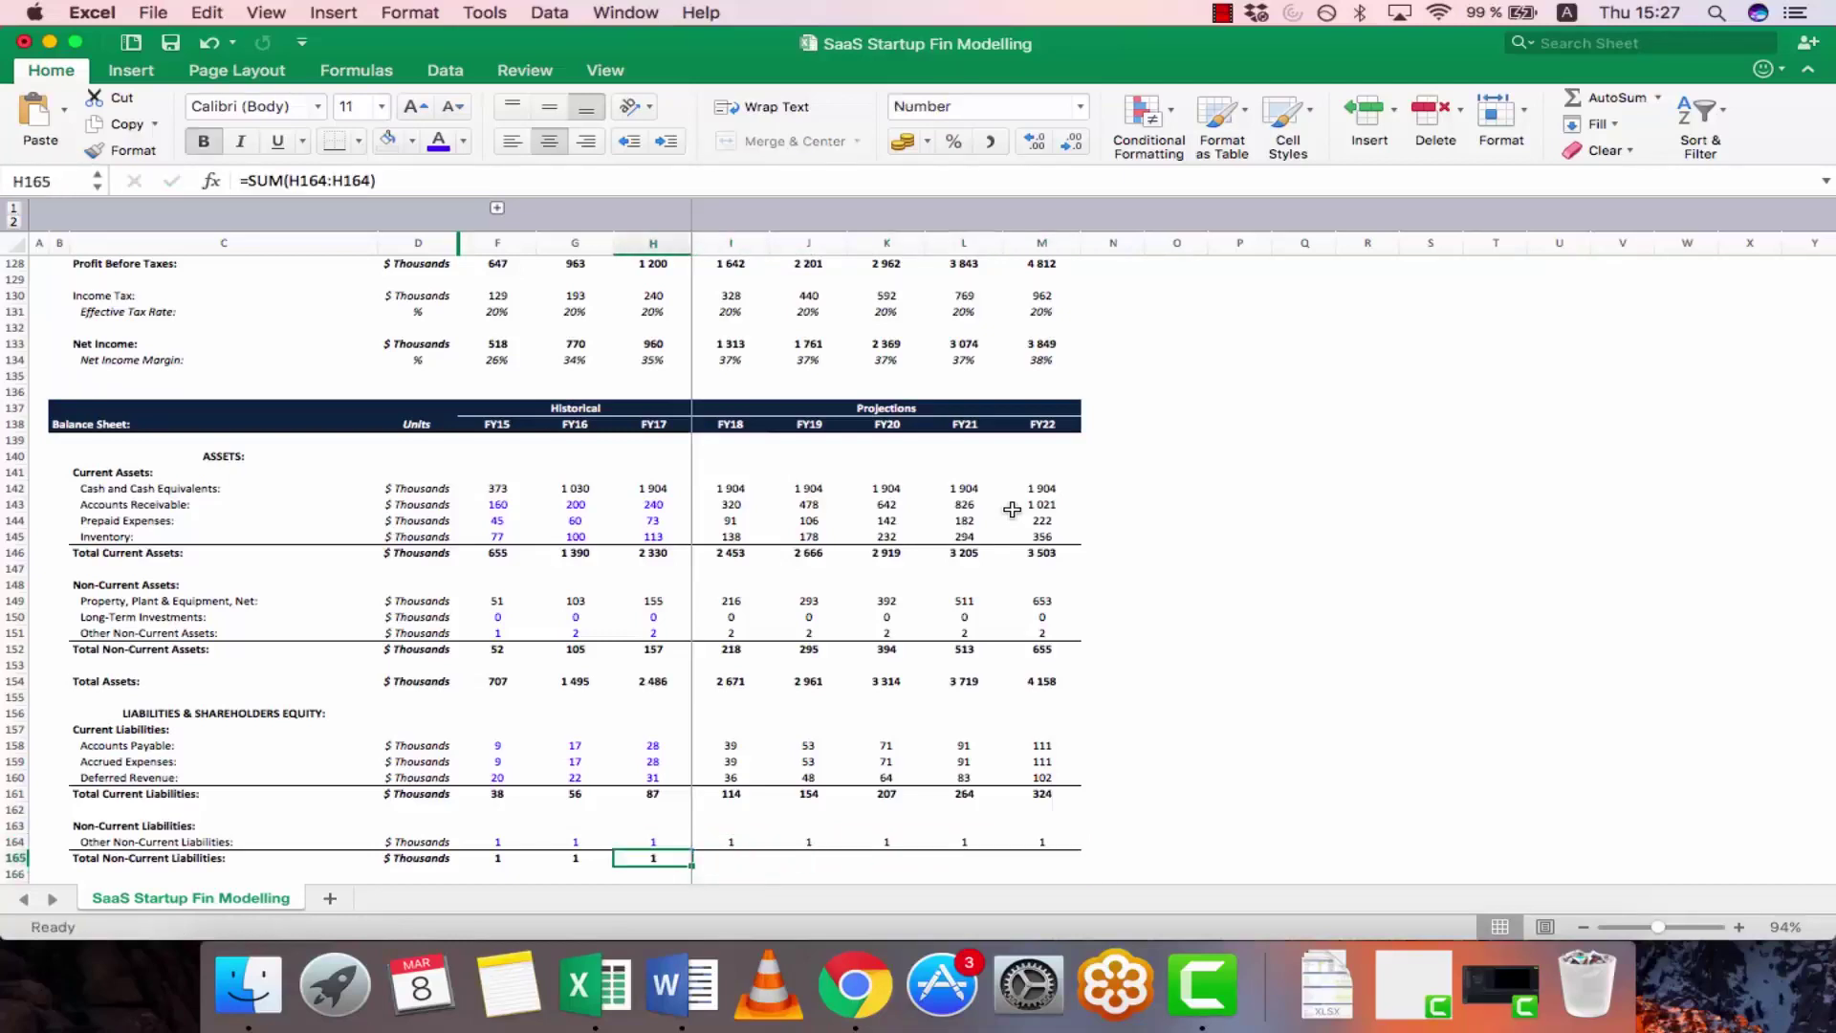
- Copy the FY17 Total Non-Current Liabilities formula =SUM(H164:H164) in H165 across the FY18 to FY22 columns (I165:M165)
{"action": "key", "text": "ctrl+c"}
{"action": "key", "text": "shift+Right"}
{"action": "key", "text": "shift+Right"}
{"action": "key", "text": "shift+Right"}
{"action": "key", "text": "shift+Right"}
{"action": "key", "text": "shift+Right"}
{"action": "key", "text": "shift+Right"}
{"action": "key", "text": "shift+Left"}
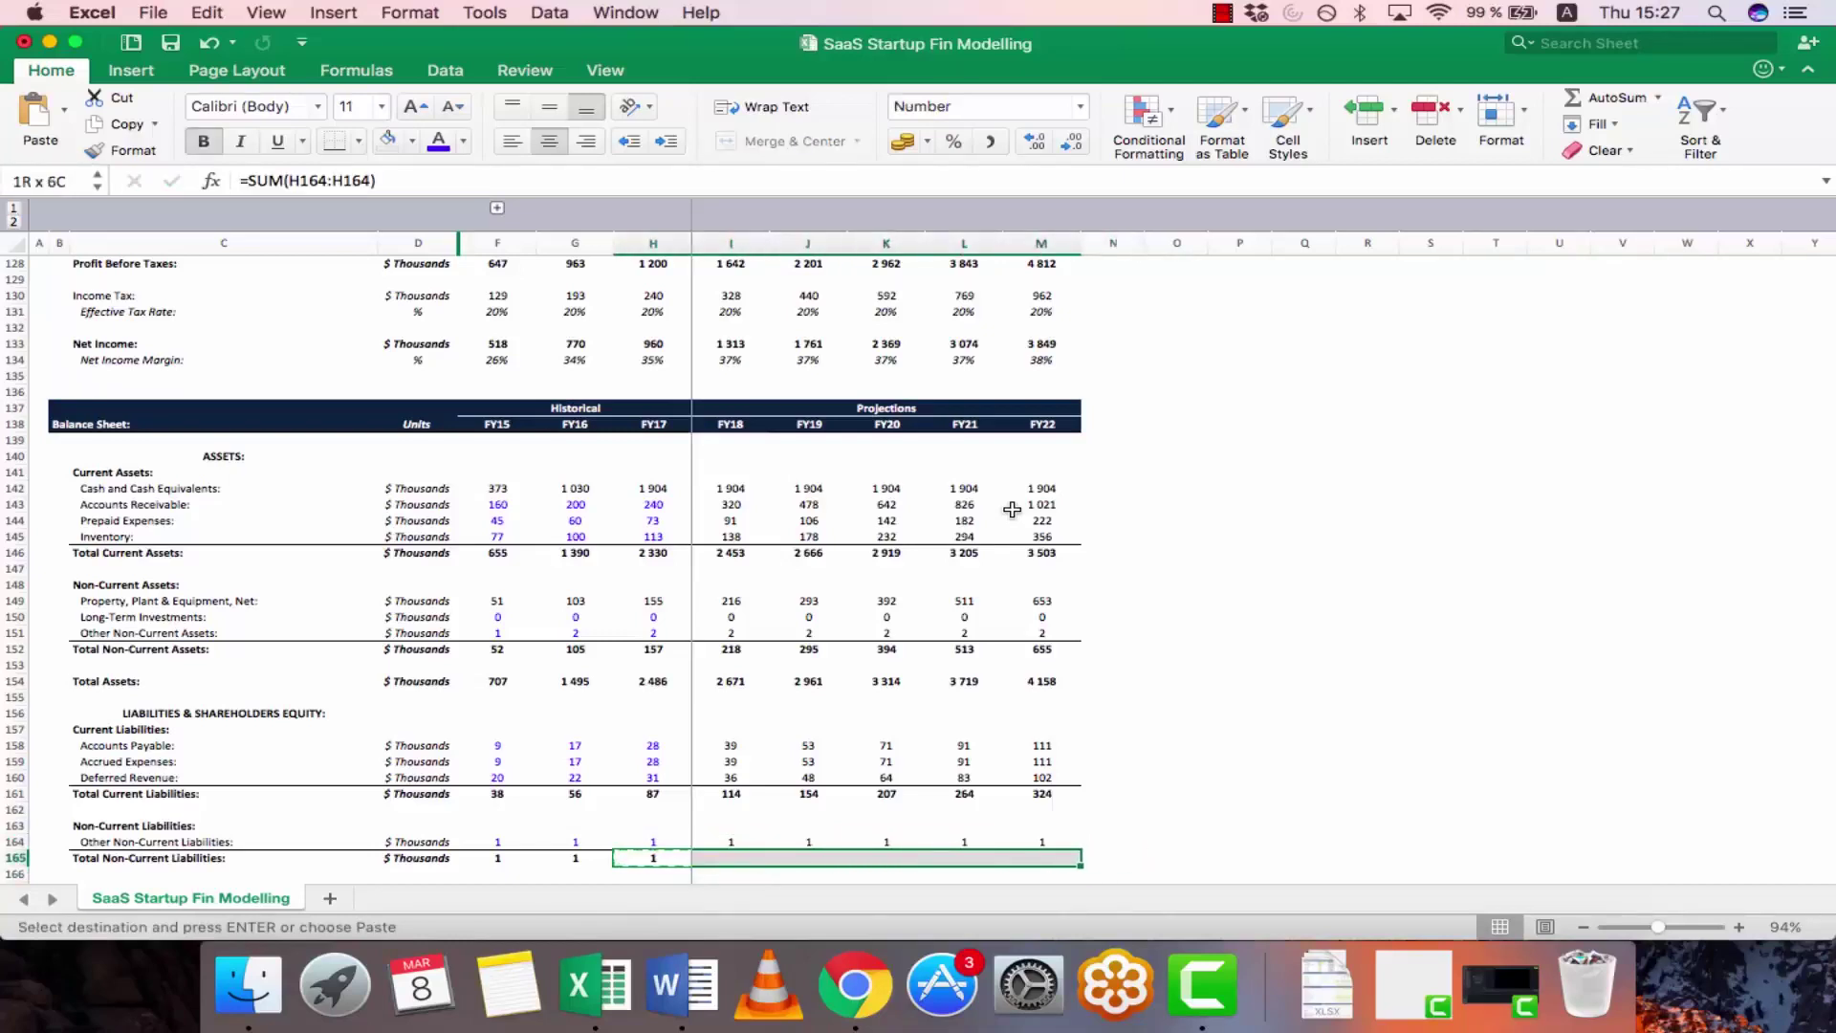
{"action": "key", "text": "Return"}
- Copy the FY17 Total Liabilities formula =+H161+H165 in H167 across the FY18 to FY22 columns (I167:M167)
{"action": "key", "text": "Down"}
{"action": "key", "text": "Down"}
{"action": "key", "text": "Down"}
{"action": "key", "text": "Down"}
{"action": "key", "text": "Down"}
{"action": "key", "text": "Down"}
{"action": "key", "text": "Down"}
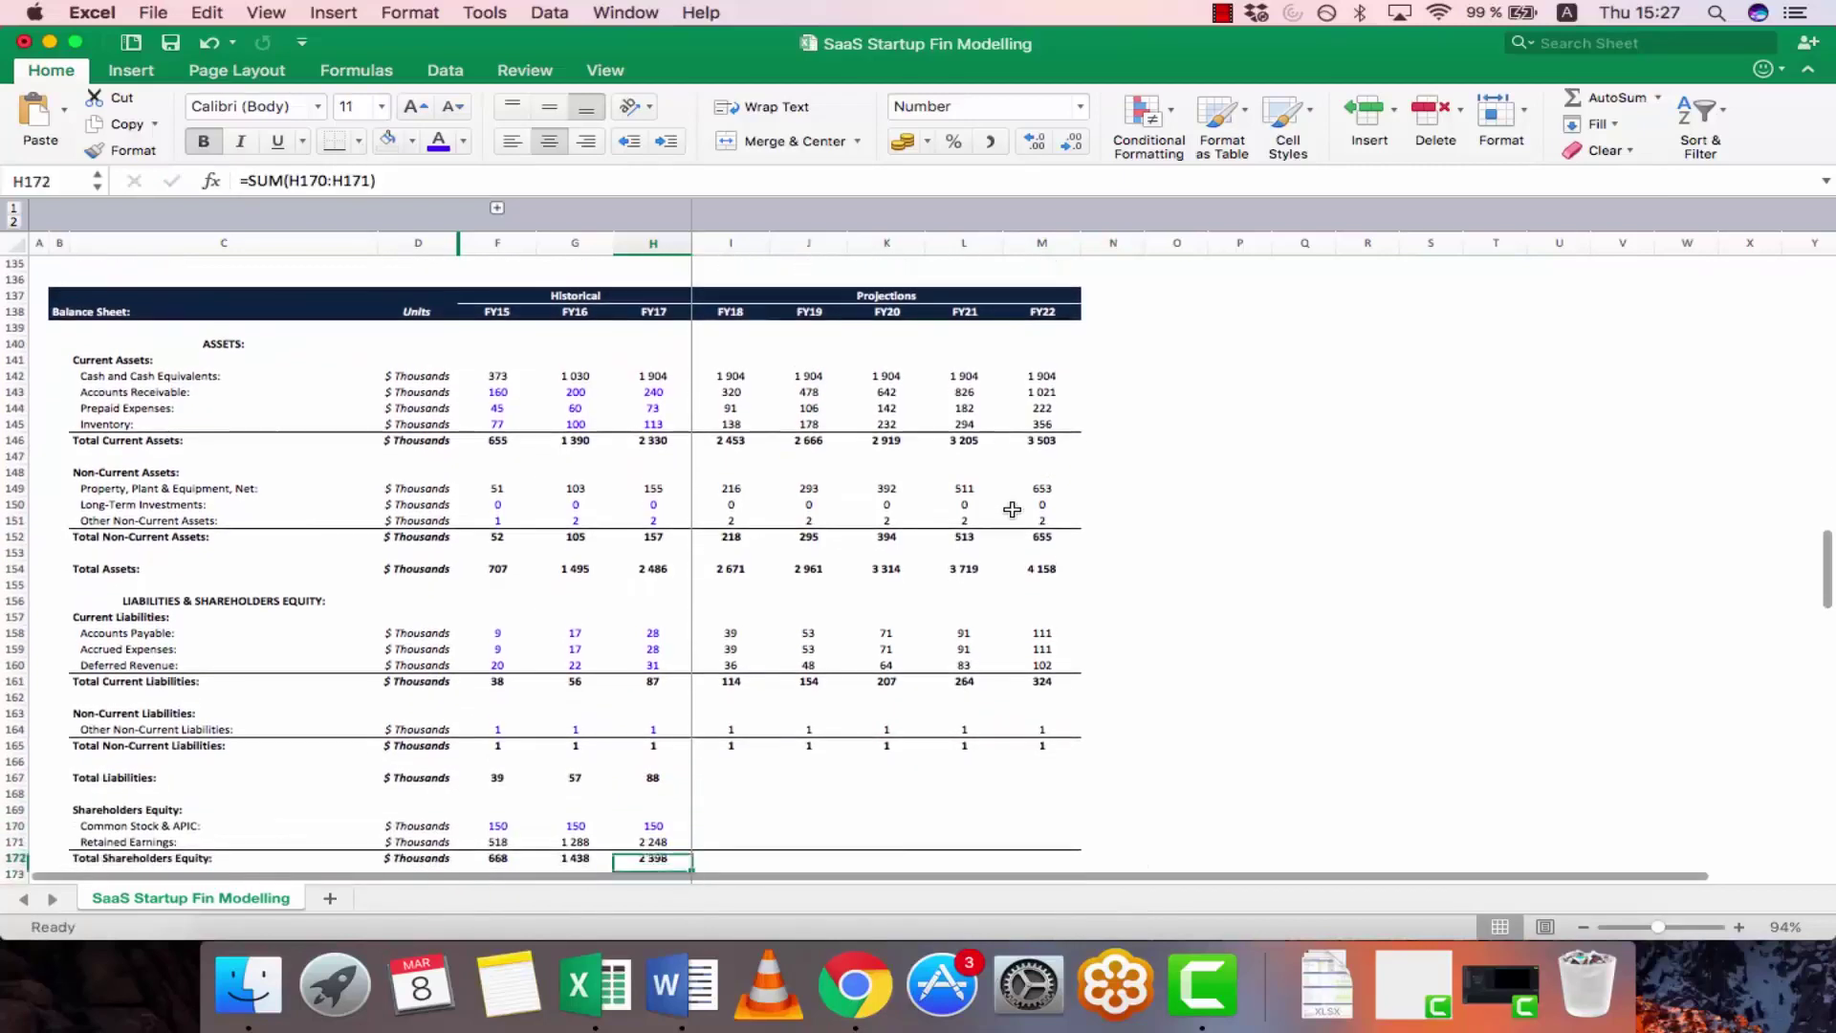
{"action": "key", "text": "Up"}
{"action": "key", "text": "Up"}
{"action": "key", "text": "Up"}
{"action": "key", "text": "Up"}
{"action": "key", "text": "Up"}
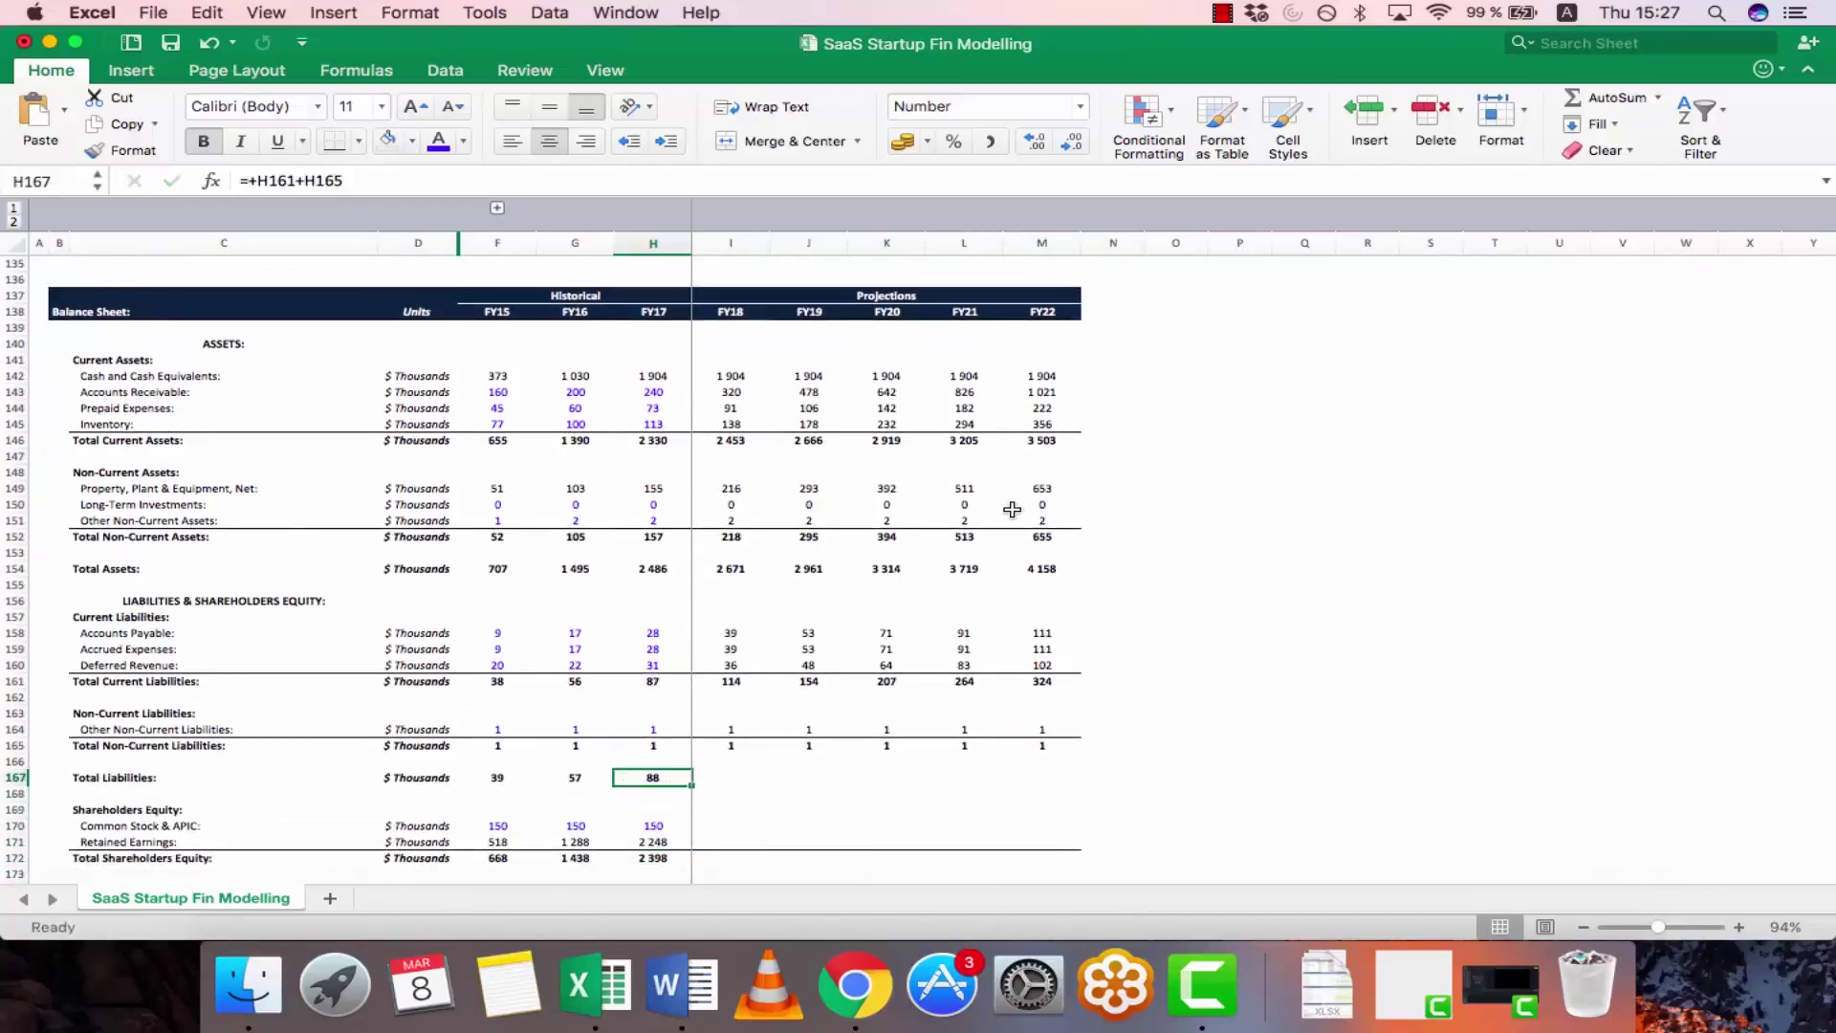
{"action": "key", "text": "ctrl+c"}
{"action": "key", "text": "shift+Right"}
{"action": "key", "text": "shift+Right"}
{"action": "key", "text": "shift+Right"}
{"action": "key", "text": "shift+Right"}
{"action": "key", "text": "shift+Right"}
{"action": "key", "text": "shift+Right"}
{"action": "key", "text": "shift+Left"}
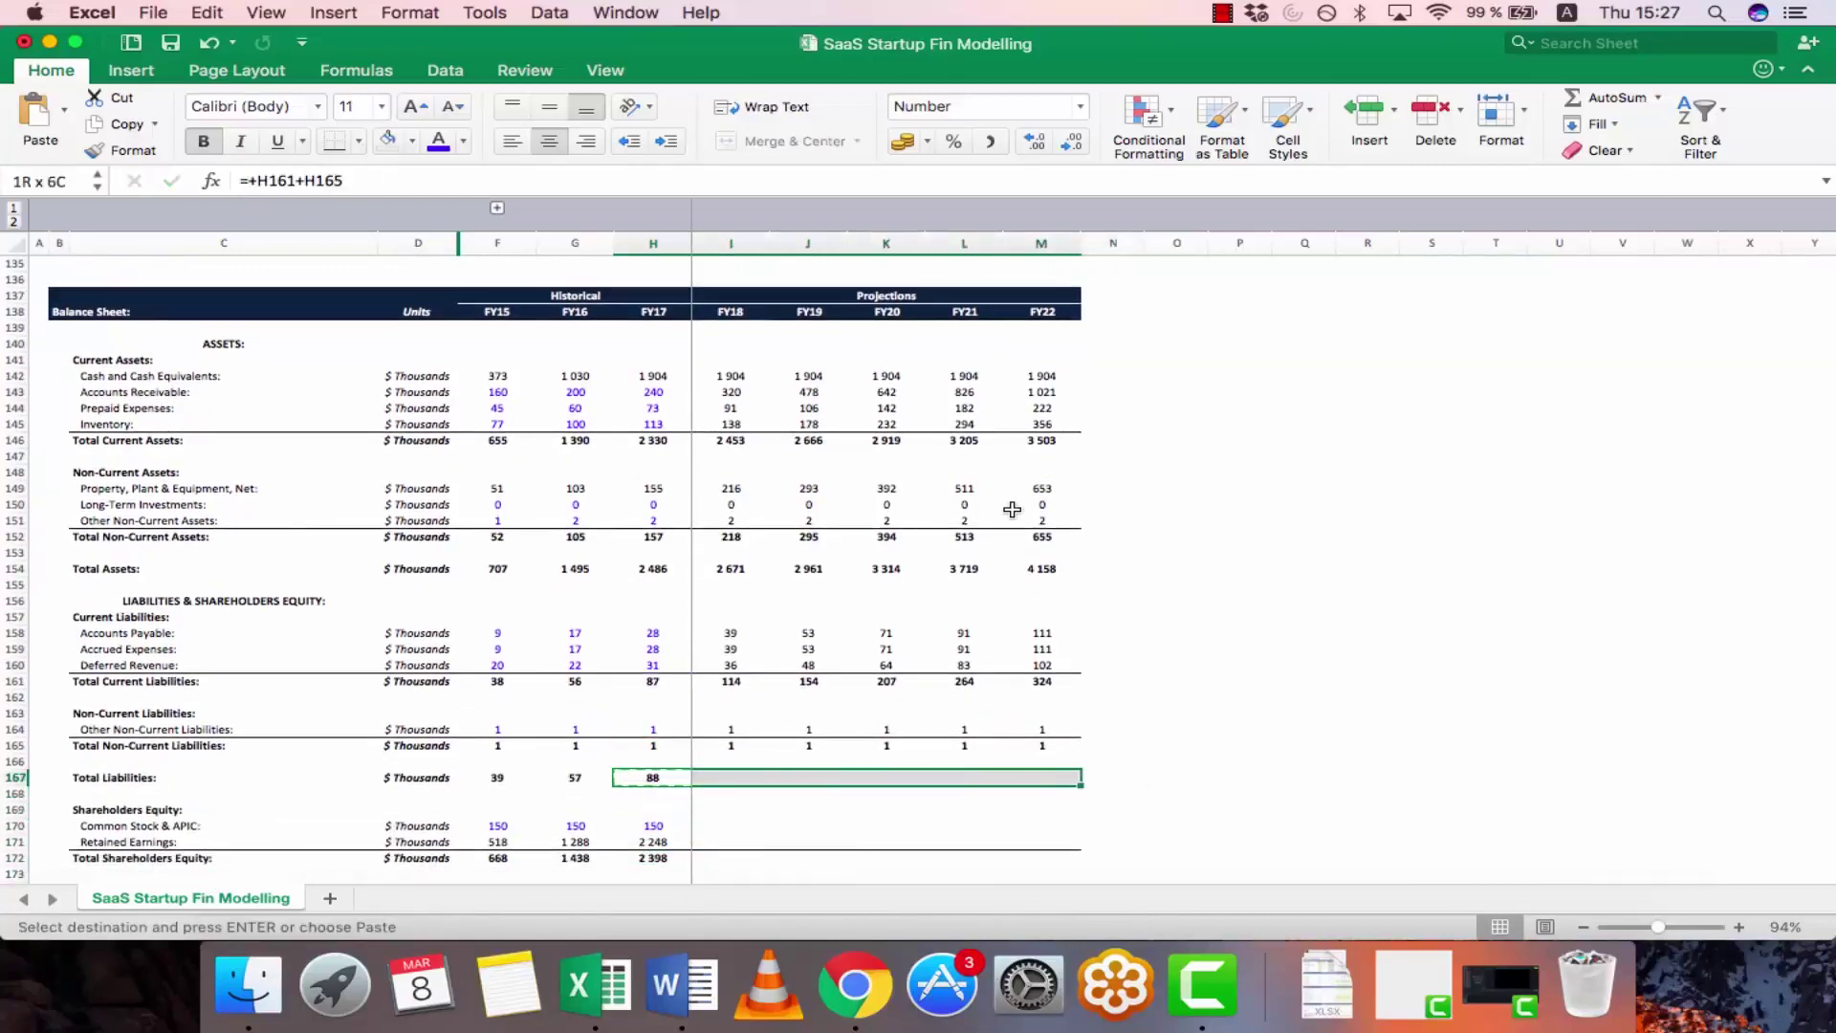
{"action": "key", "text": "Return"}
- Enter the FY18 Common Stock & APIC formula =H170+I97 in I170, adding new equity issued to the FY17 balance
{"action": "key", "text": "Down"}
{"action": "key", "text": "Down"}
{"action": "key", "text": "Down"}
{"action": "key", "text": "Down"}
{"action": "key", "text": "Down"}
{"action": "key", "text": "Down"}
{"action": "key", "text": "Down"}
{"action": "key", "text": "Down"}
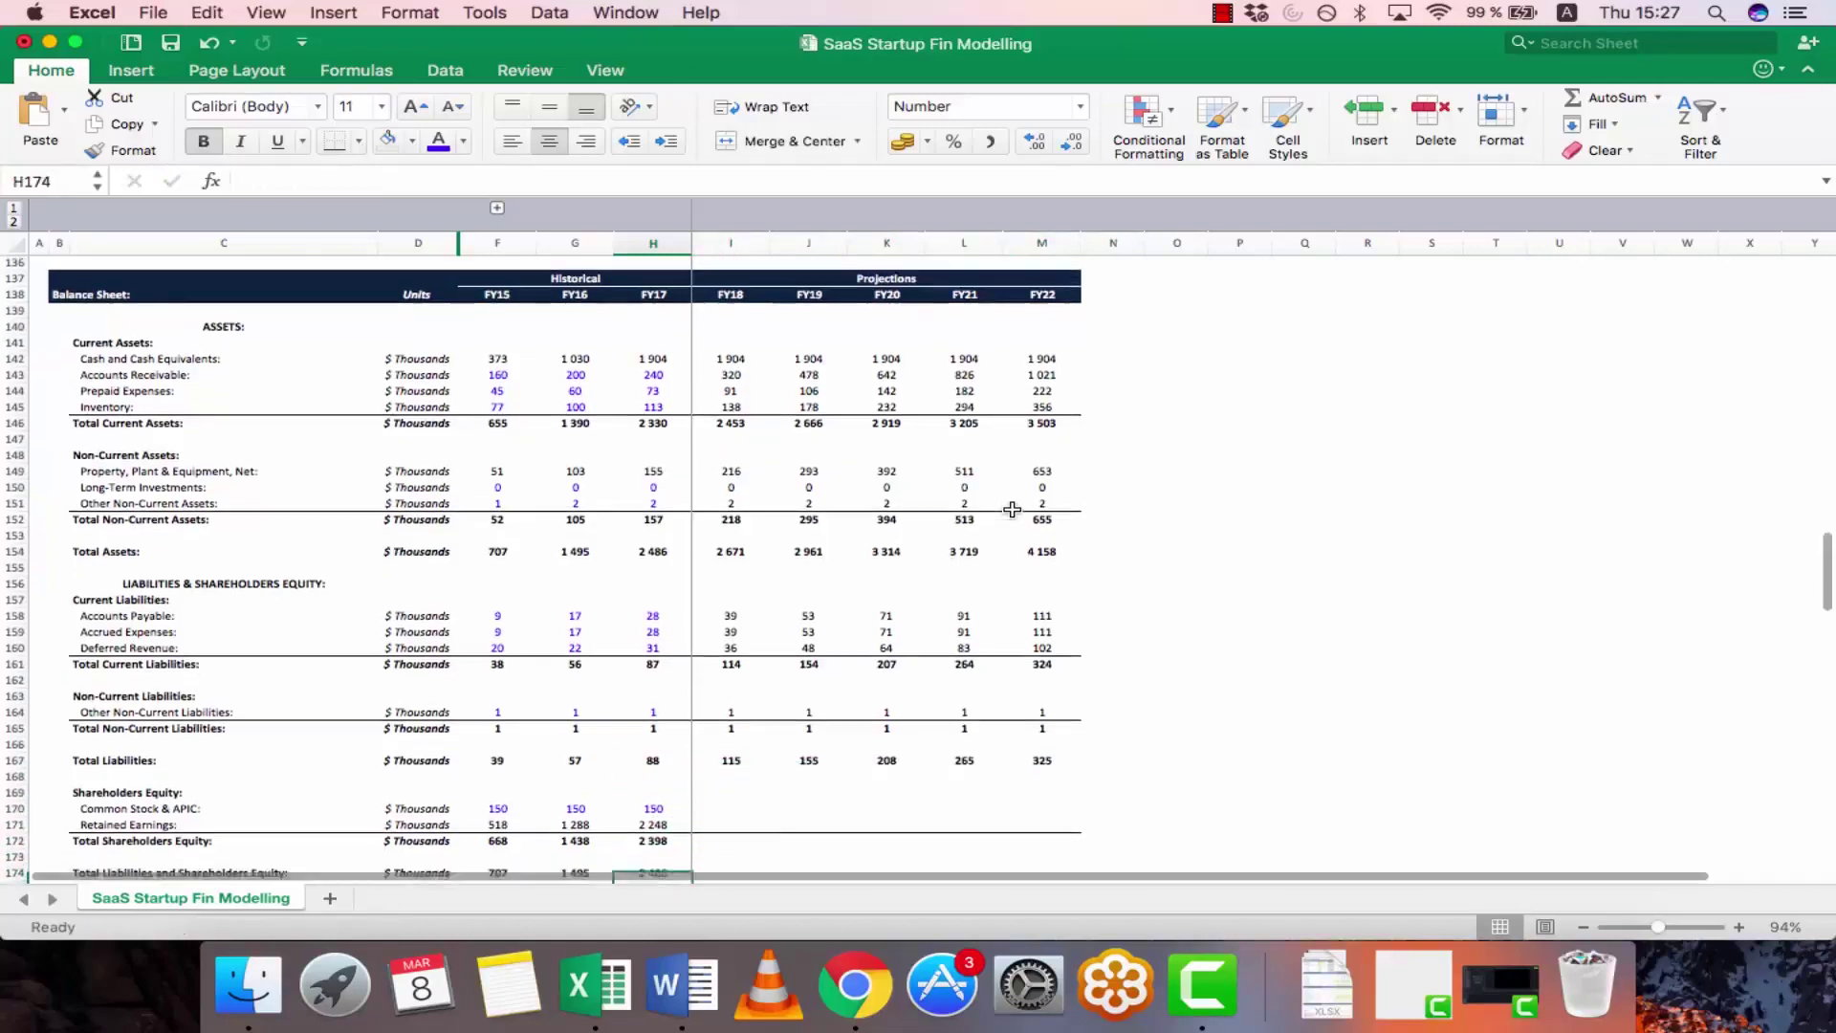
{"action": "key", "text": "Up"}
{"action": "key", "text": "Up"}
{"action": "key", "text": "Up"}
{"action": "key", "text": "Up"}
{"action": "key", "text": "Up"}
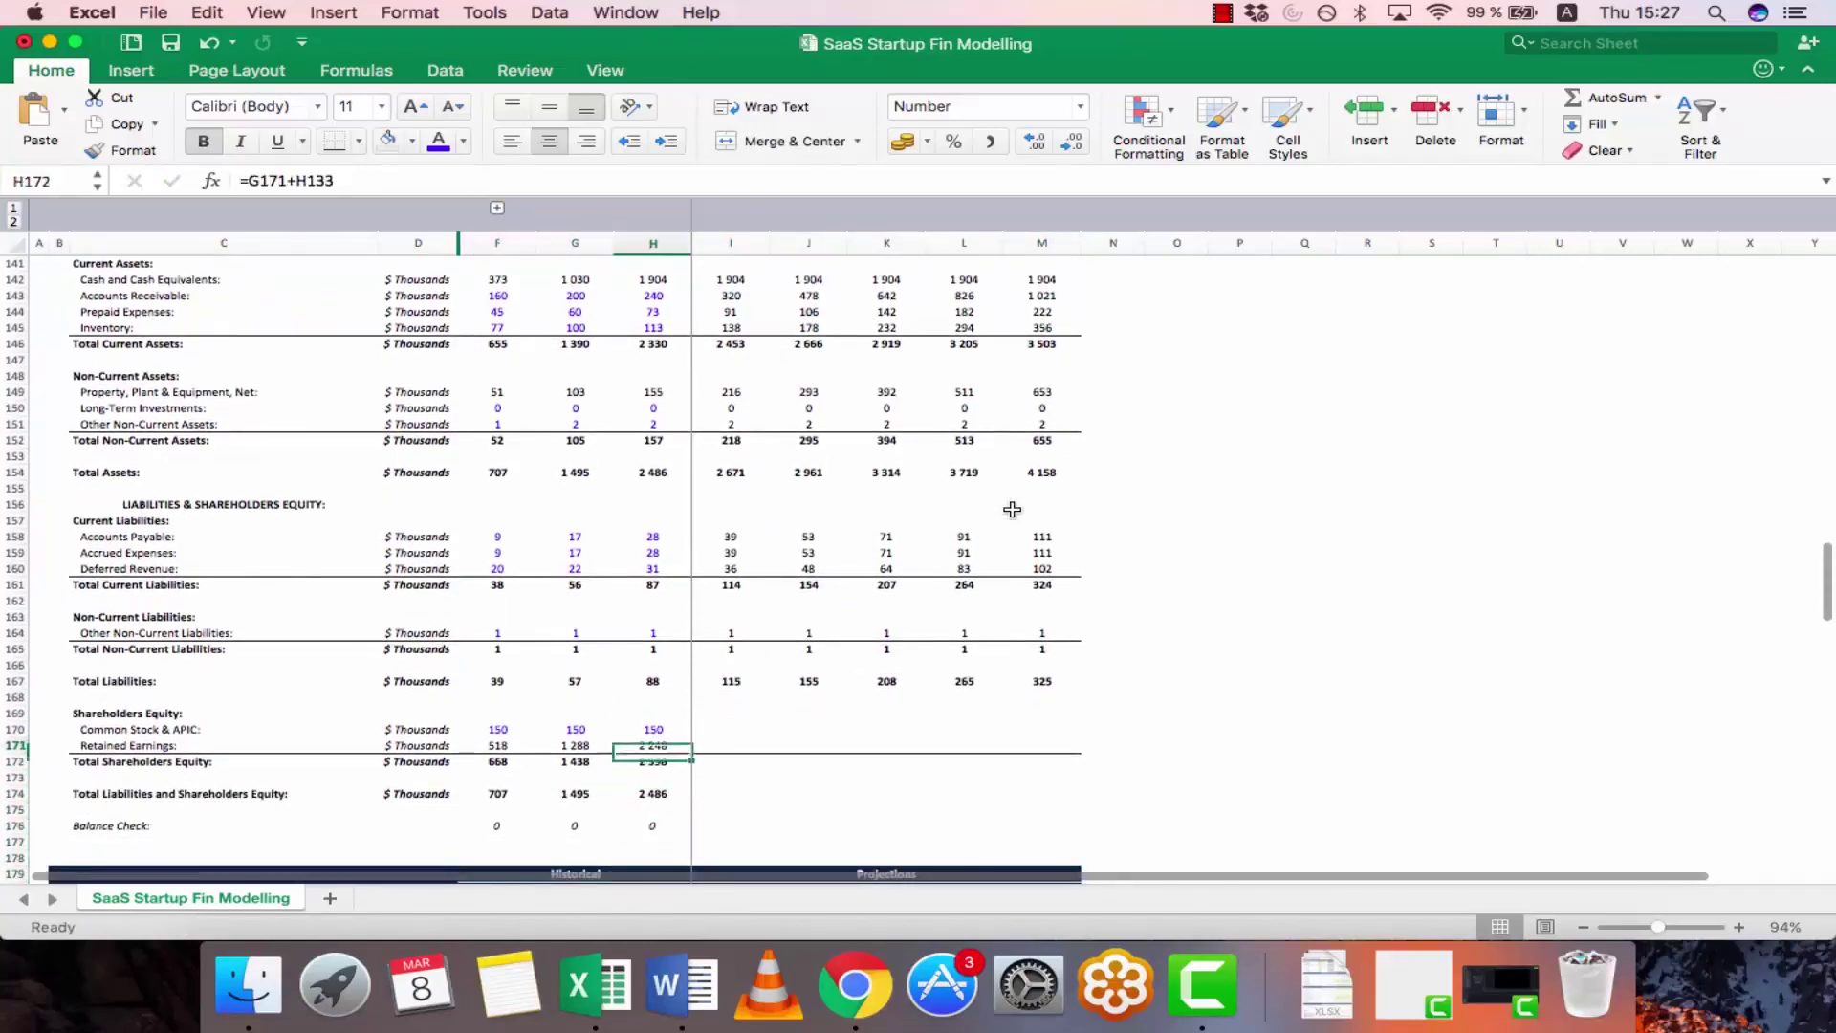
{"action": "key", "text": "Right"}
{"action": "type", "text": "="}
{"action": "key", "text": "Left"}
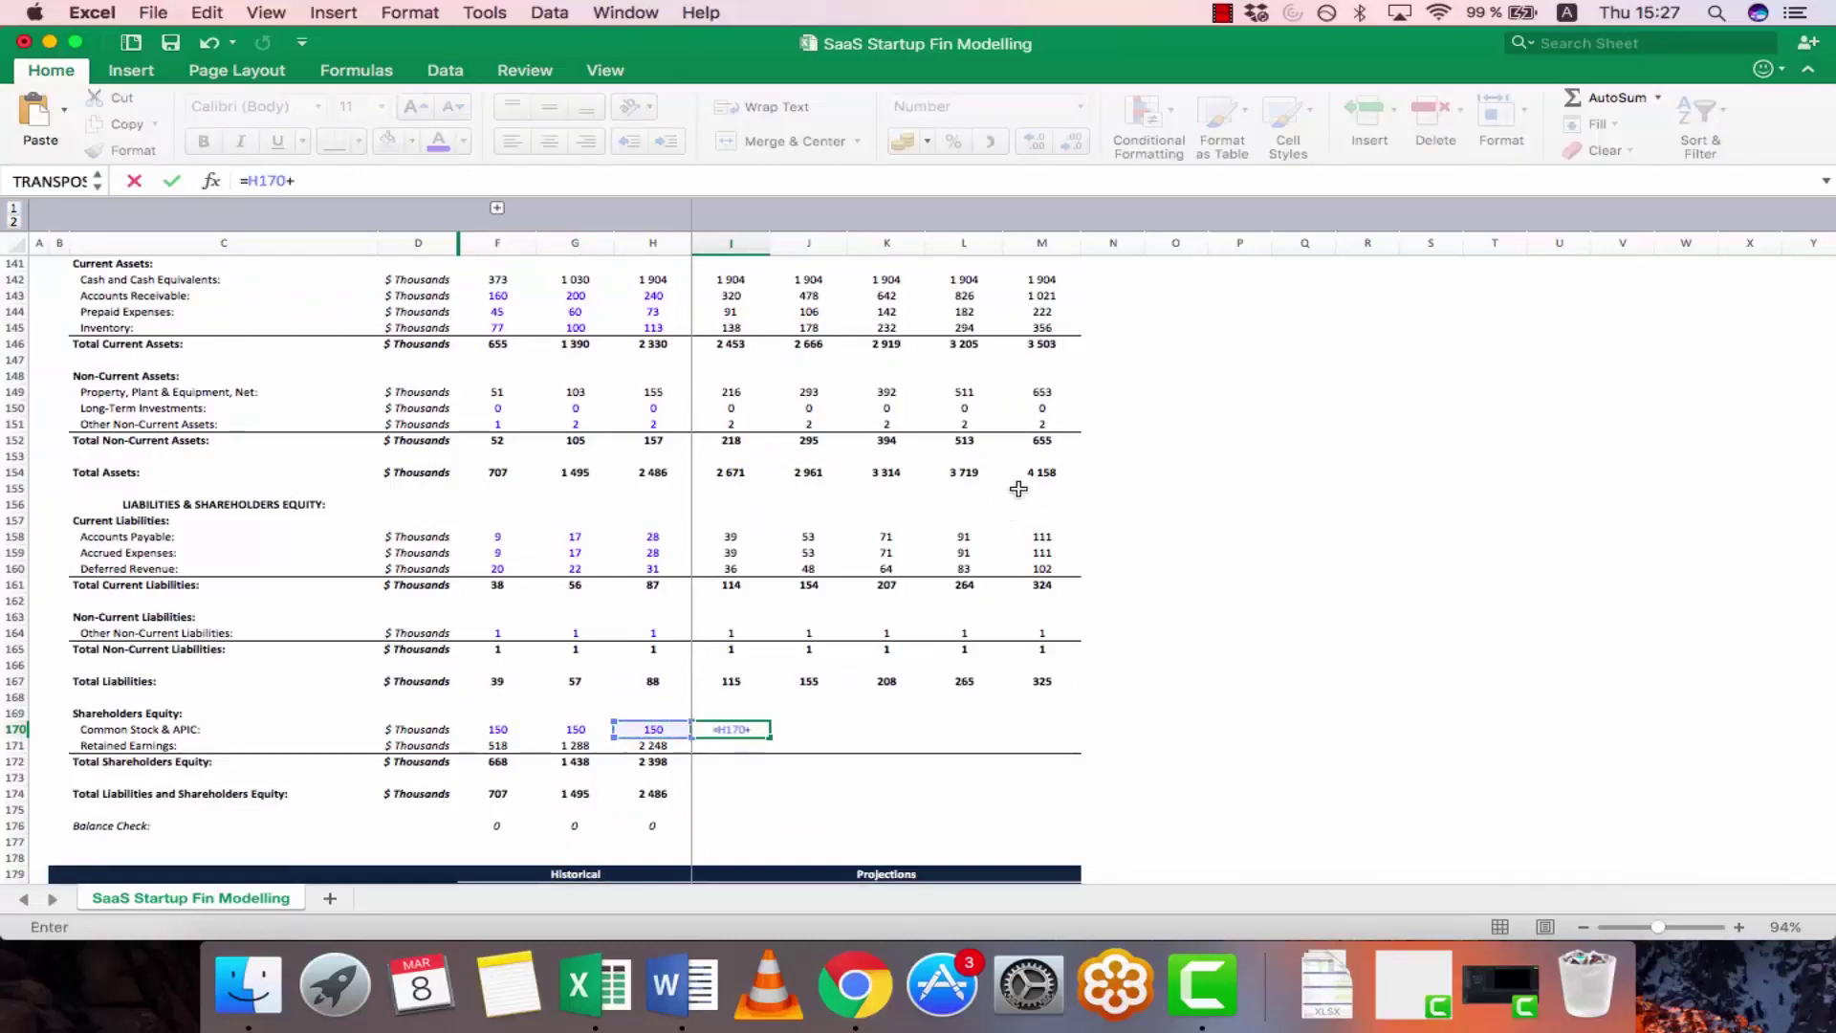
{"action": "scroll", "coordinate": [793, 524], "scroll_direction": "up", "scroll_amount": 15}
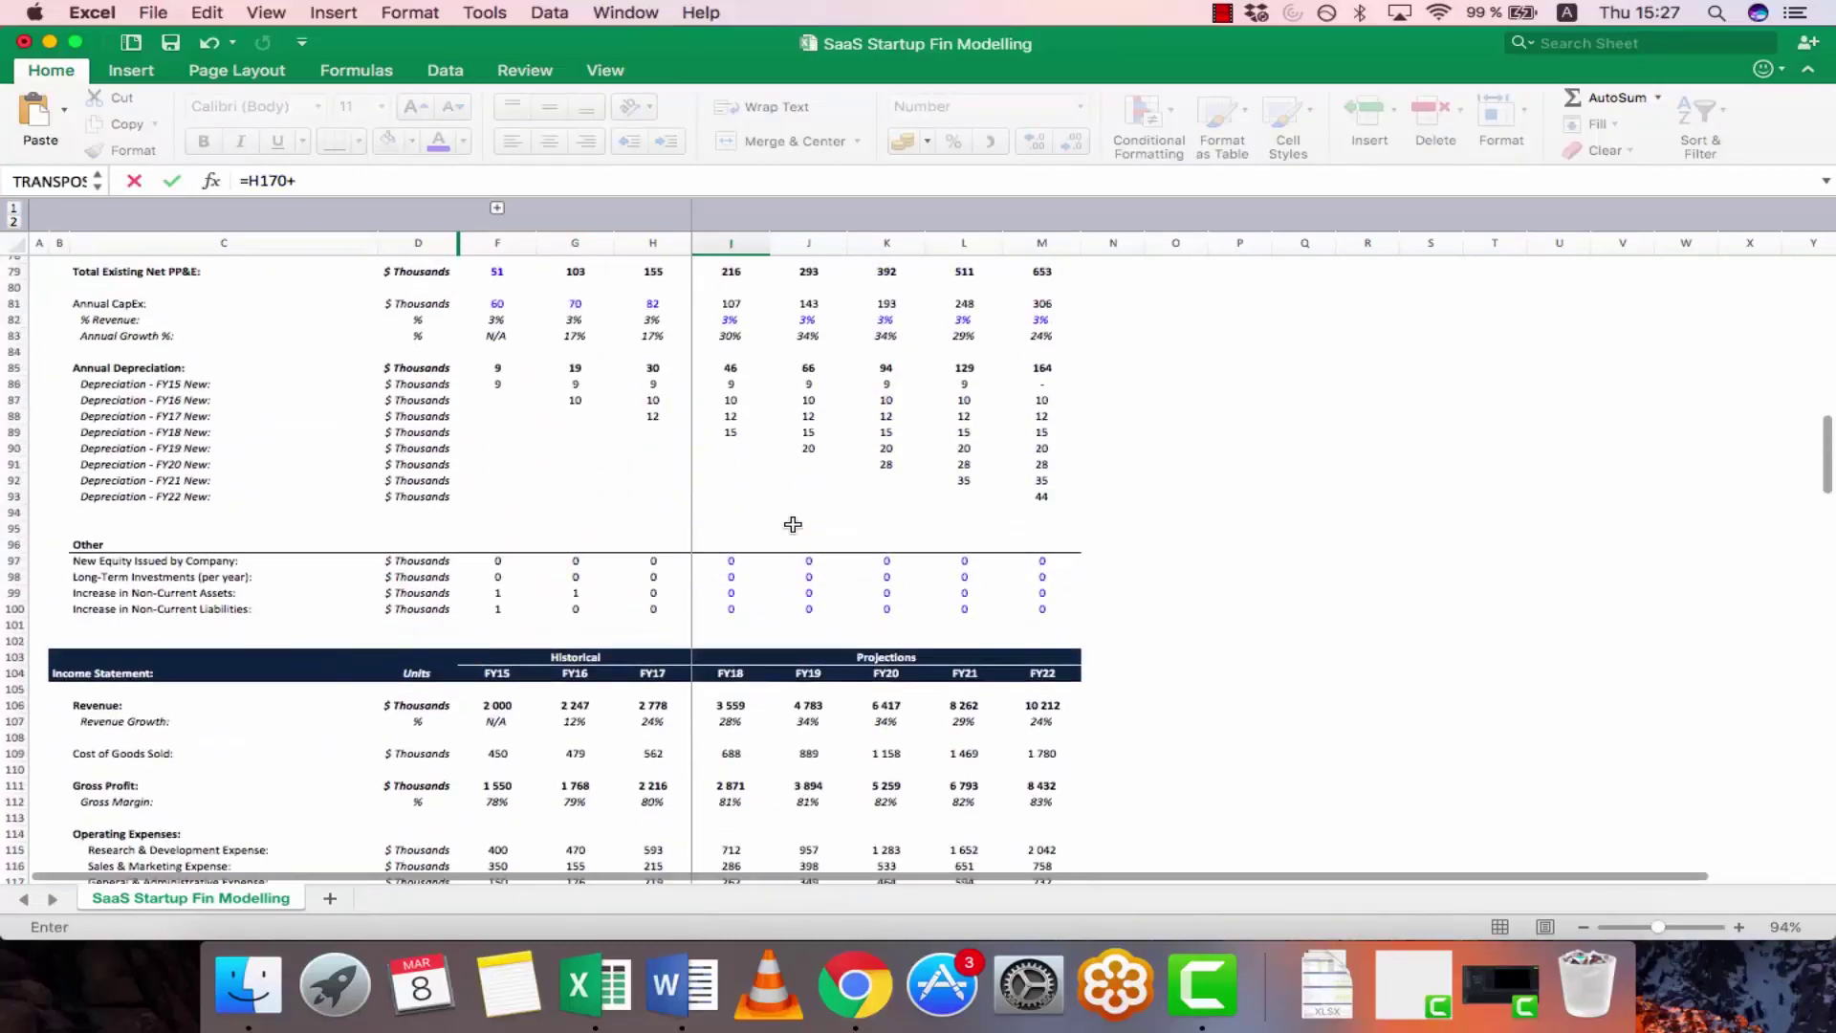
{"action": "left_click", "coordinate": [708, 564]}
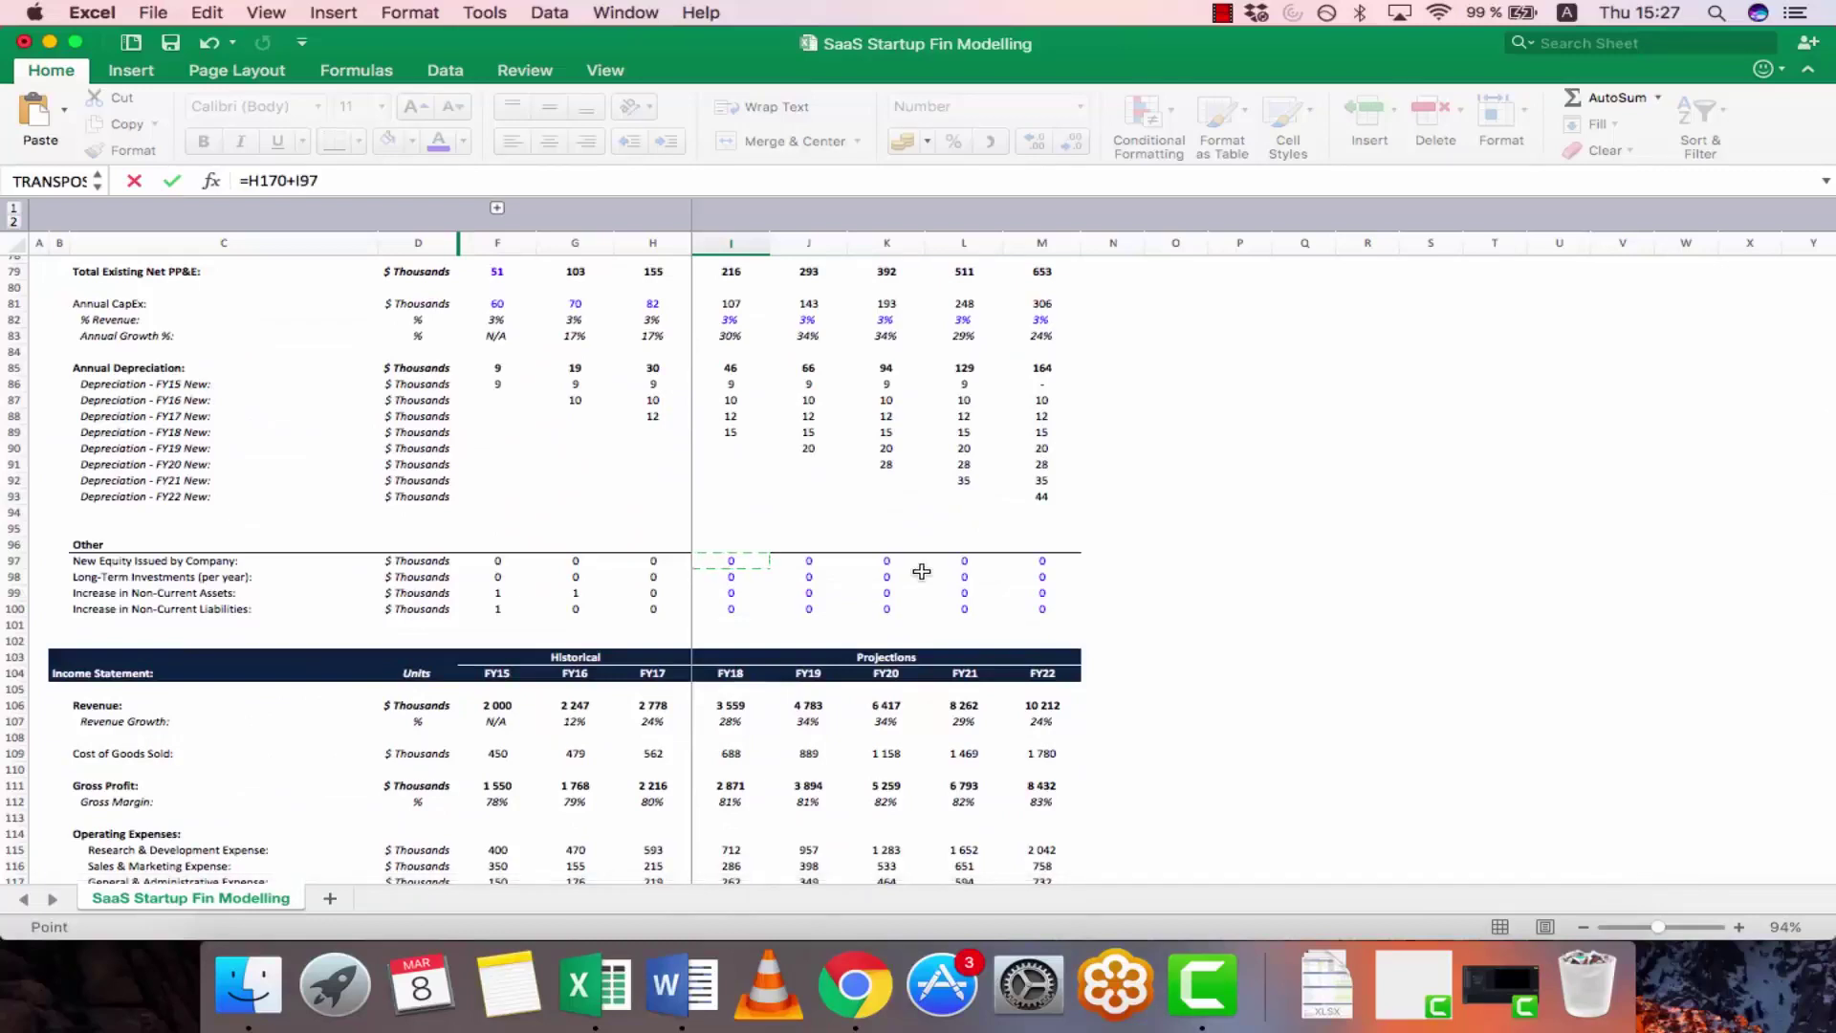
{"action": "key", "text": "Return"}
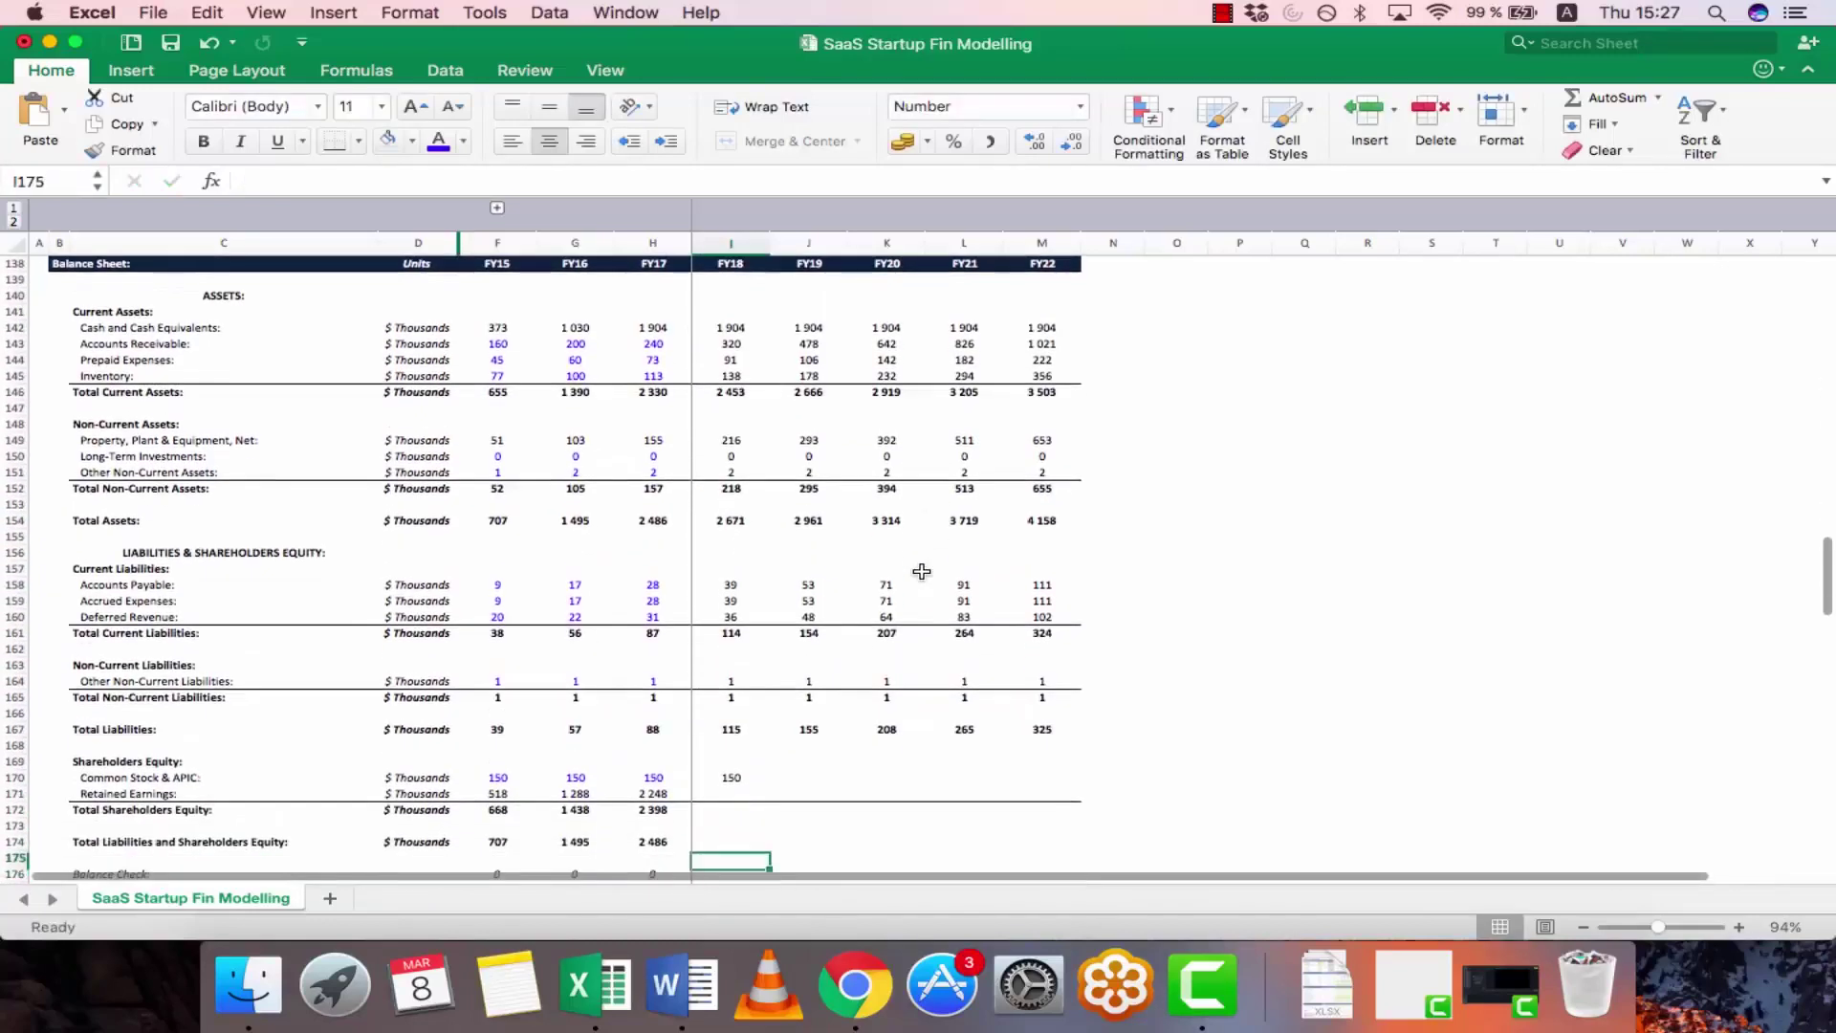
- Copy the FY18 Common Stock & APIC formula in I170 across the FY19 to FY22 columns (J170:M170)
{"action": "key", "text": "Up"}
{"action": "key", "text": "Up"}
{"action": "key", "text": "Up"}
{"action": "key", "text": "Up"}
{"action": "key", "text": "Up"}
{"action": "key", "text": "super+c"}
{"action": "key", "text": "shift+Right"}
{"action": "key", "text": "shift+Right"}
{"action": "key", "text": "shift+Right"}
{"action": "key", "text": "shift+Right"}
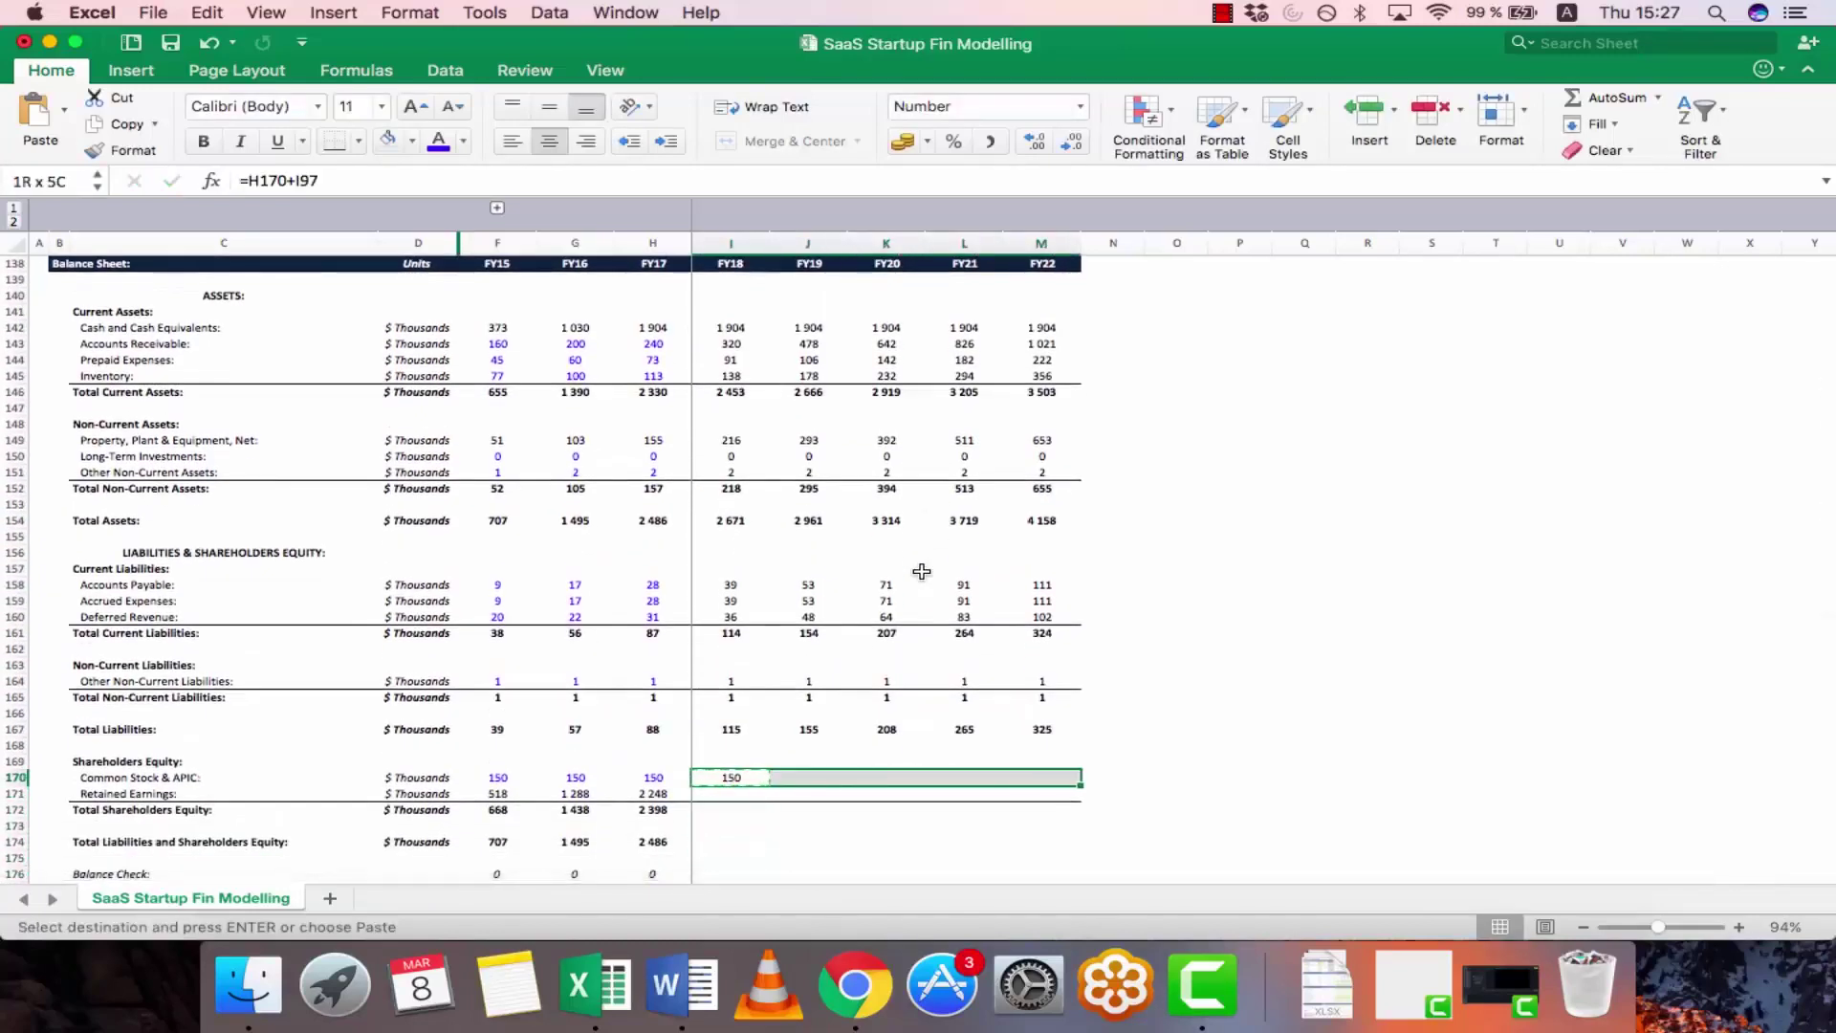
{"action": "key", "text": "Return"}
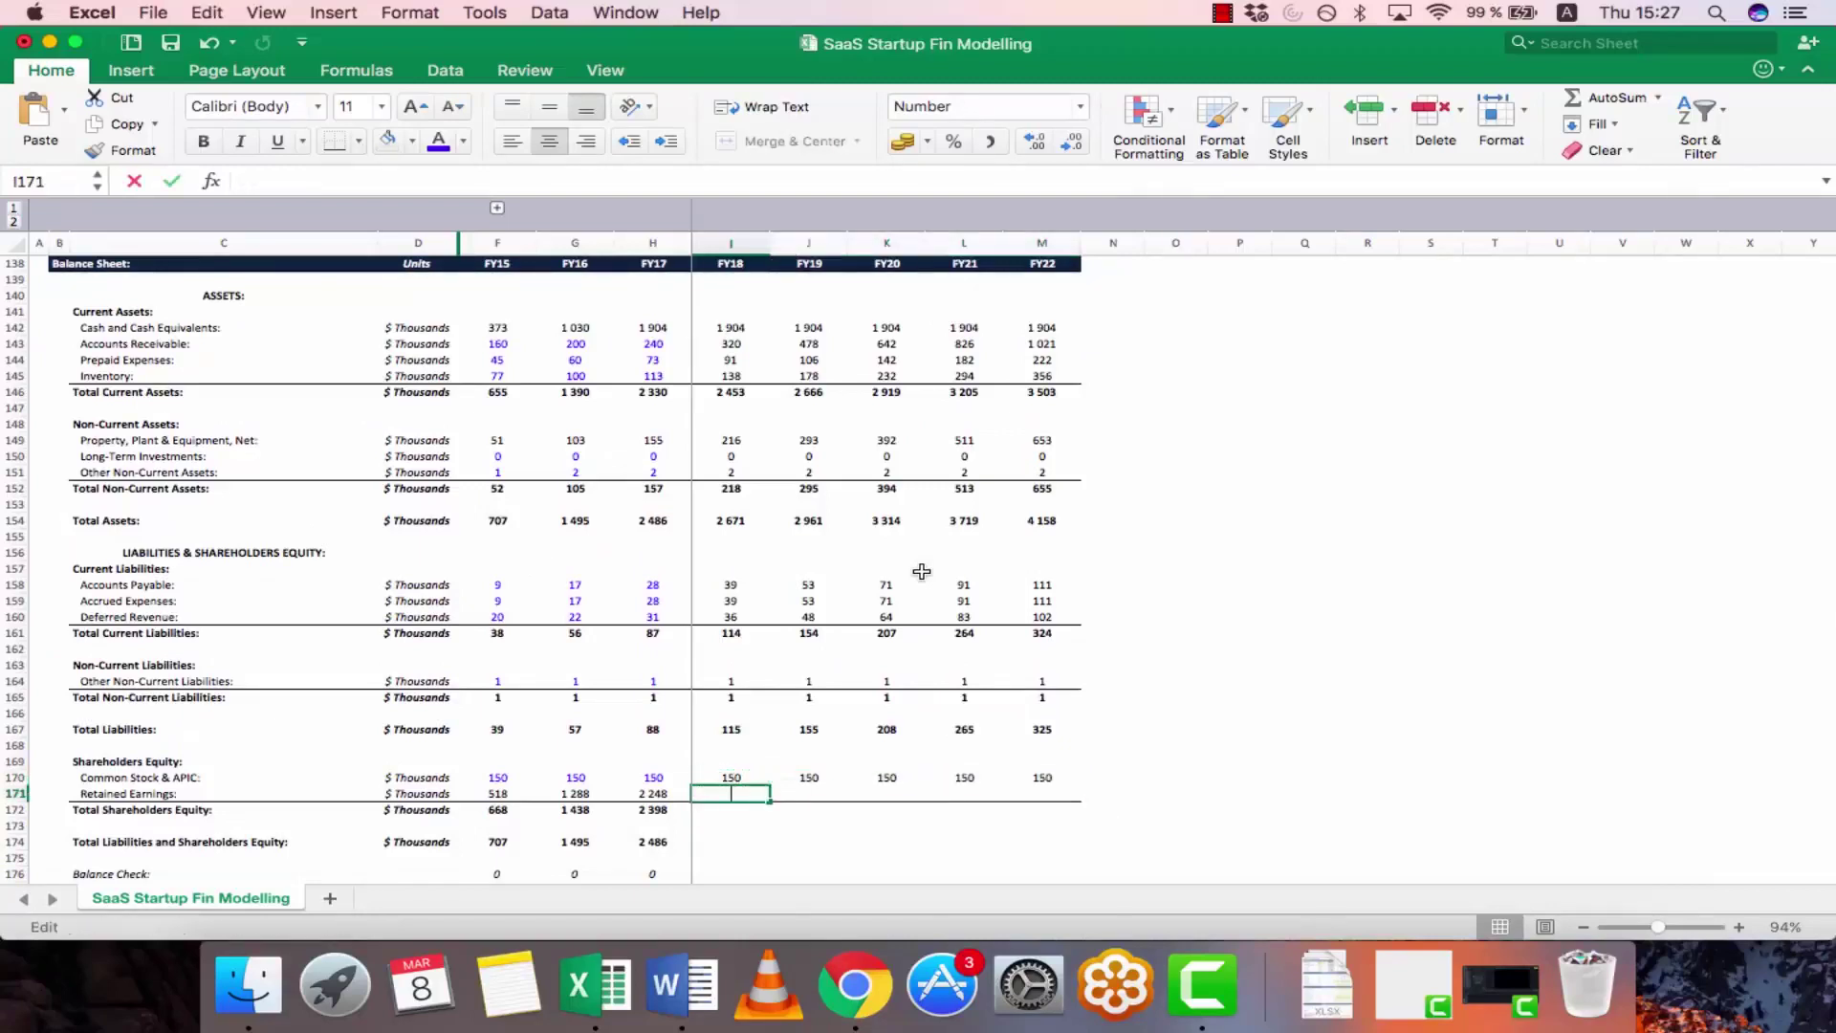
{"action": "type", "text": "="}
{"action": "key", "text": "Left"}
{"action": "key", "text": "Escape"}
- Review the FY17 Retained Earnings formula =G171+H133 in H171 and copy it across the FY18 to FY22 columns (I171:M171)
{"action": "key", "text": "Left"}
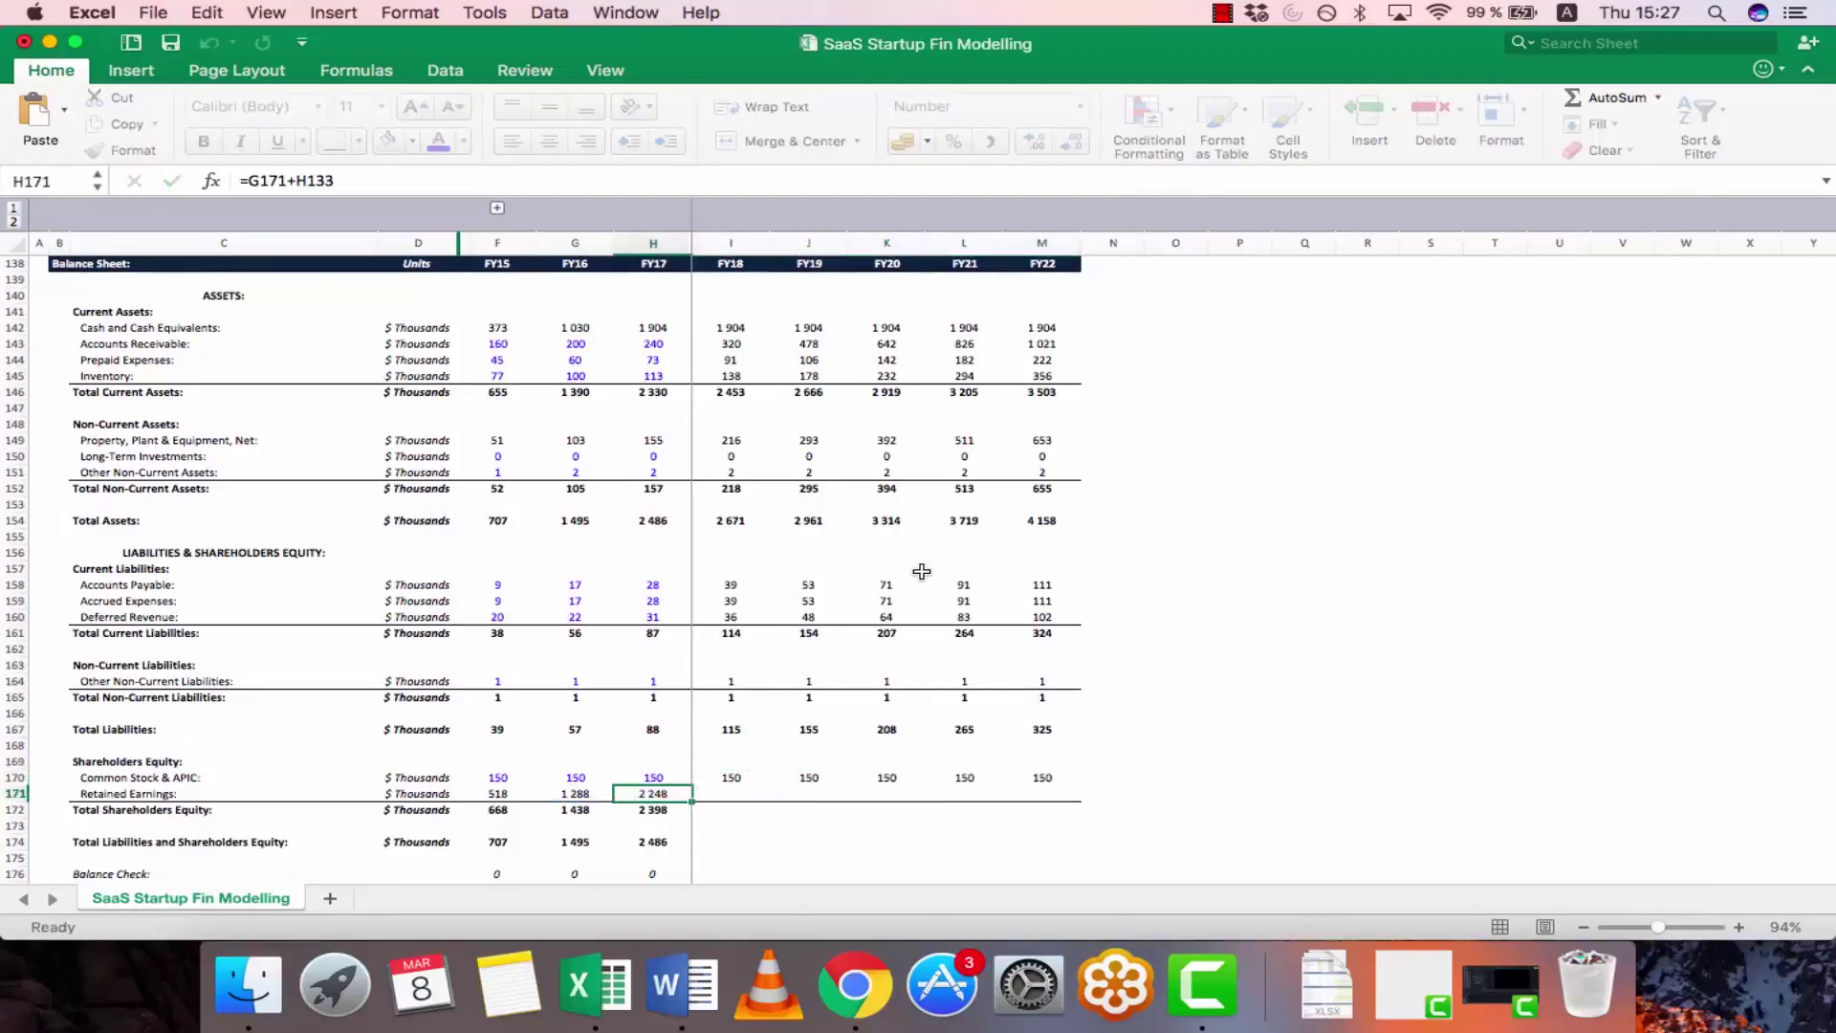
{"action": "key", "text": "F2"}
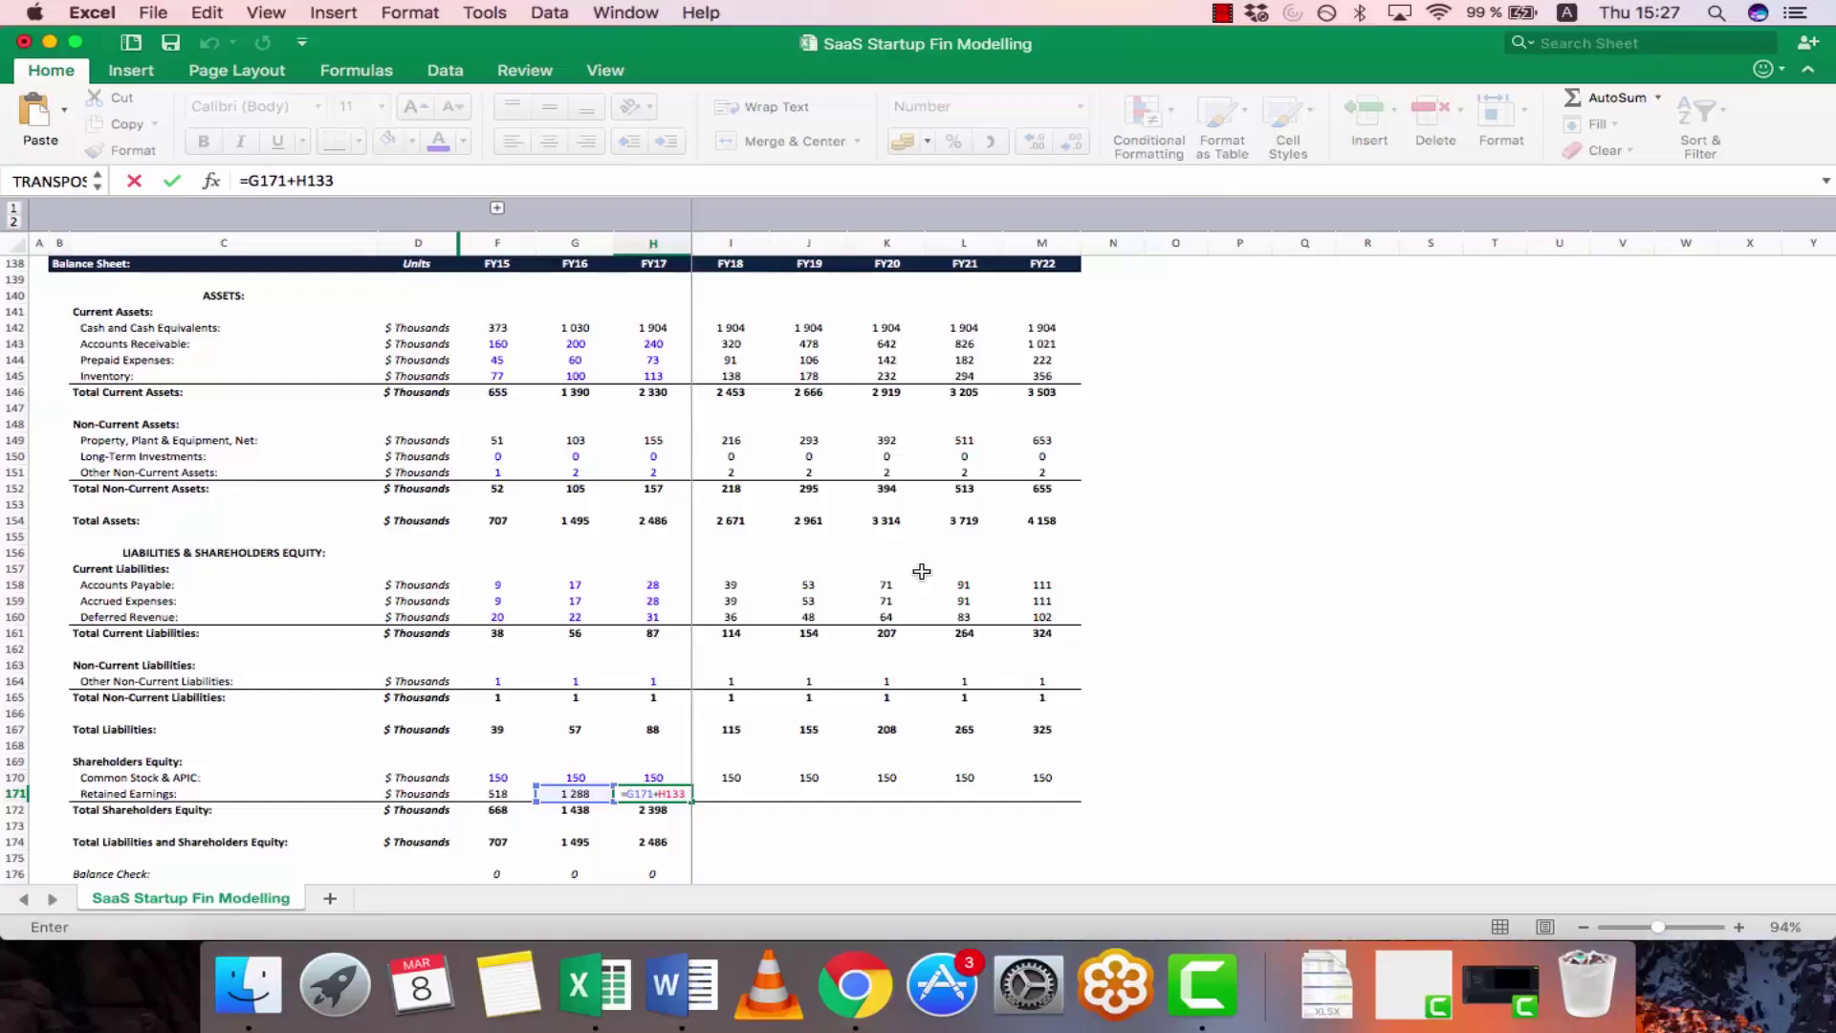
{"action": "key", "text": "ctrl+Return"}
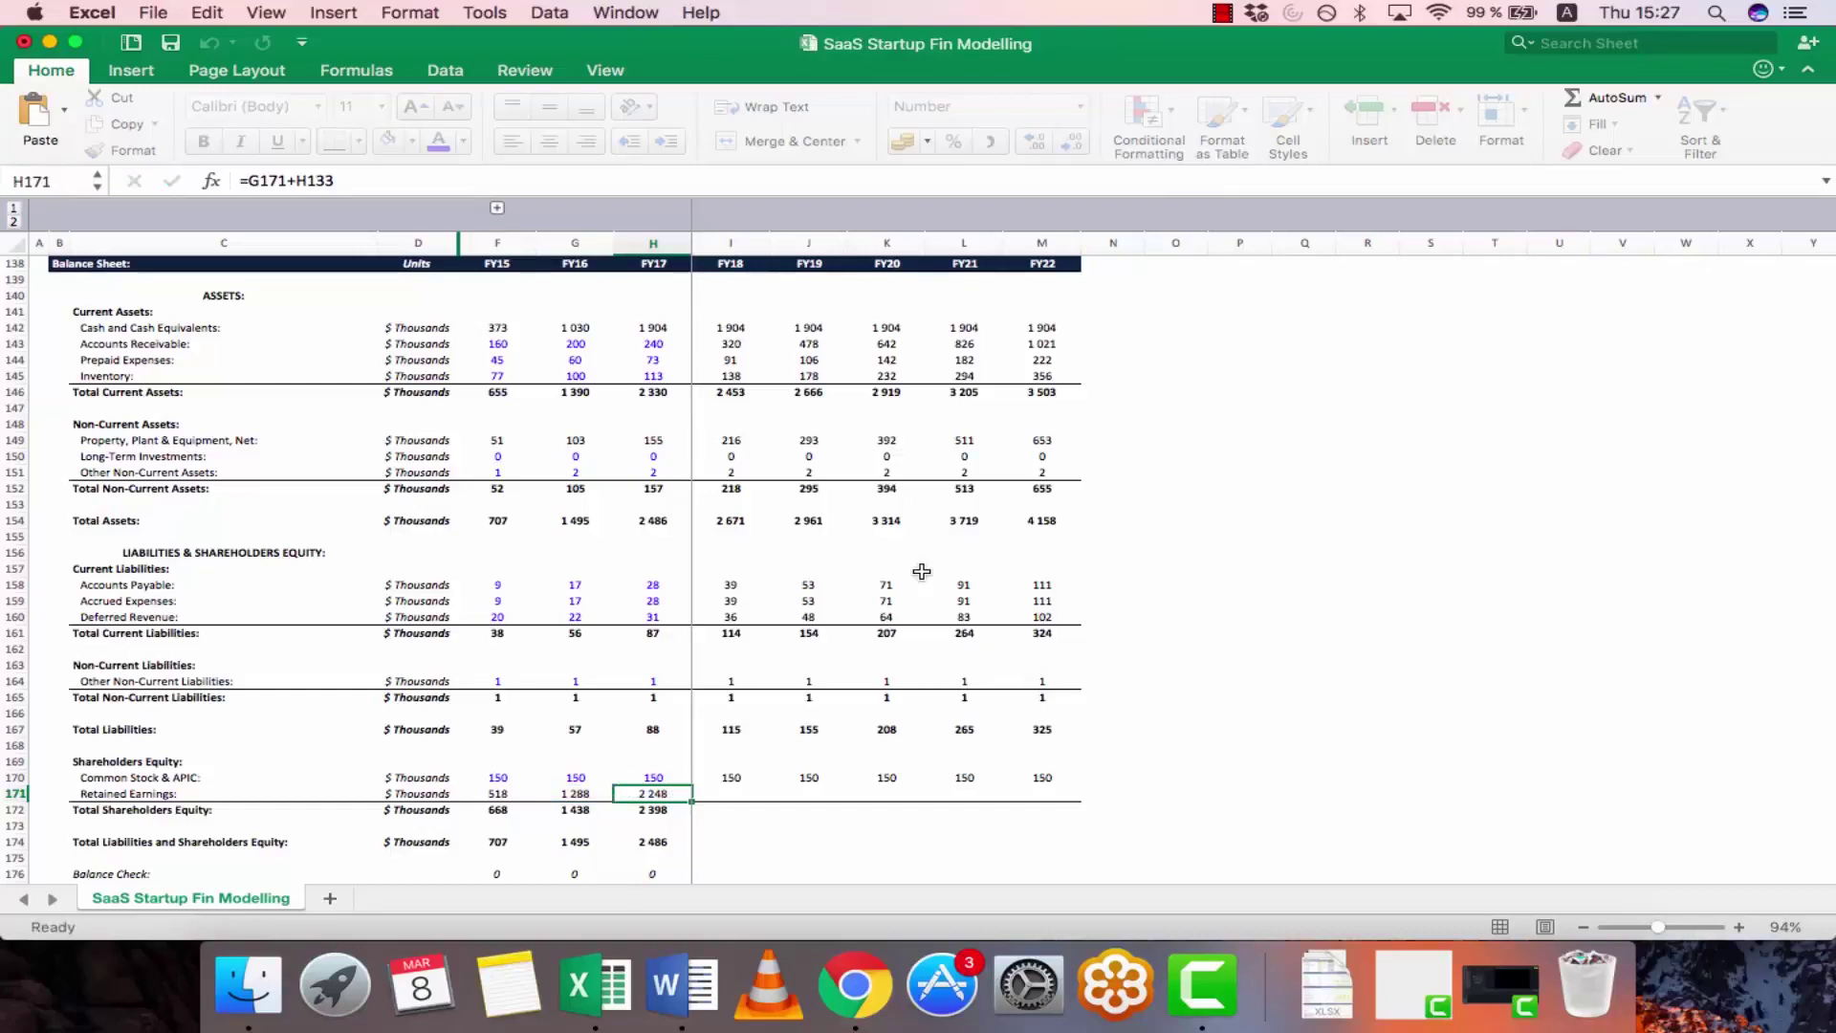
{"action": "key", "text": "super+c"}
{"action": "key", "text": "shift+Right"}
{"action": "key", "text": "shift+Right"}
{"action": "key", "text": "shift+Right"}
{"action": "key", "text": "shift+Right"}
{"action": "key", "text": "shift+Right"}
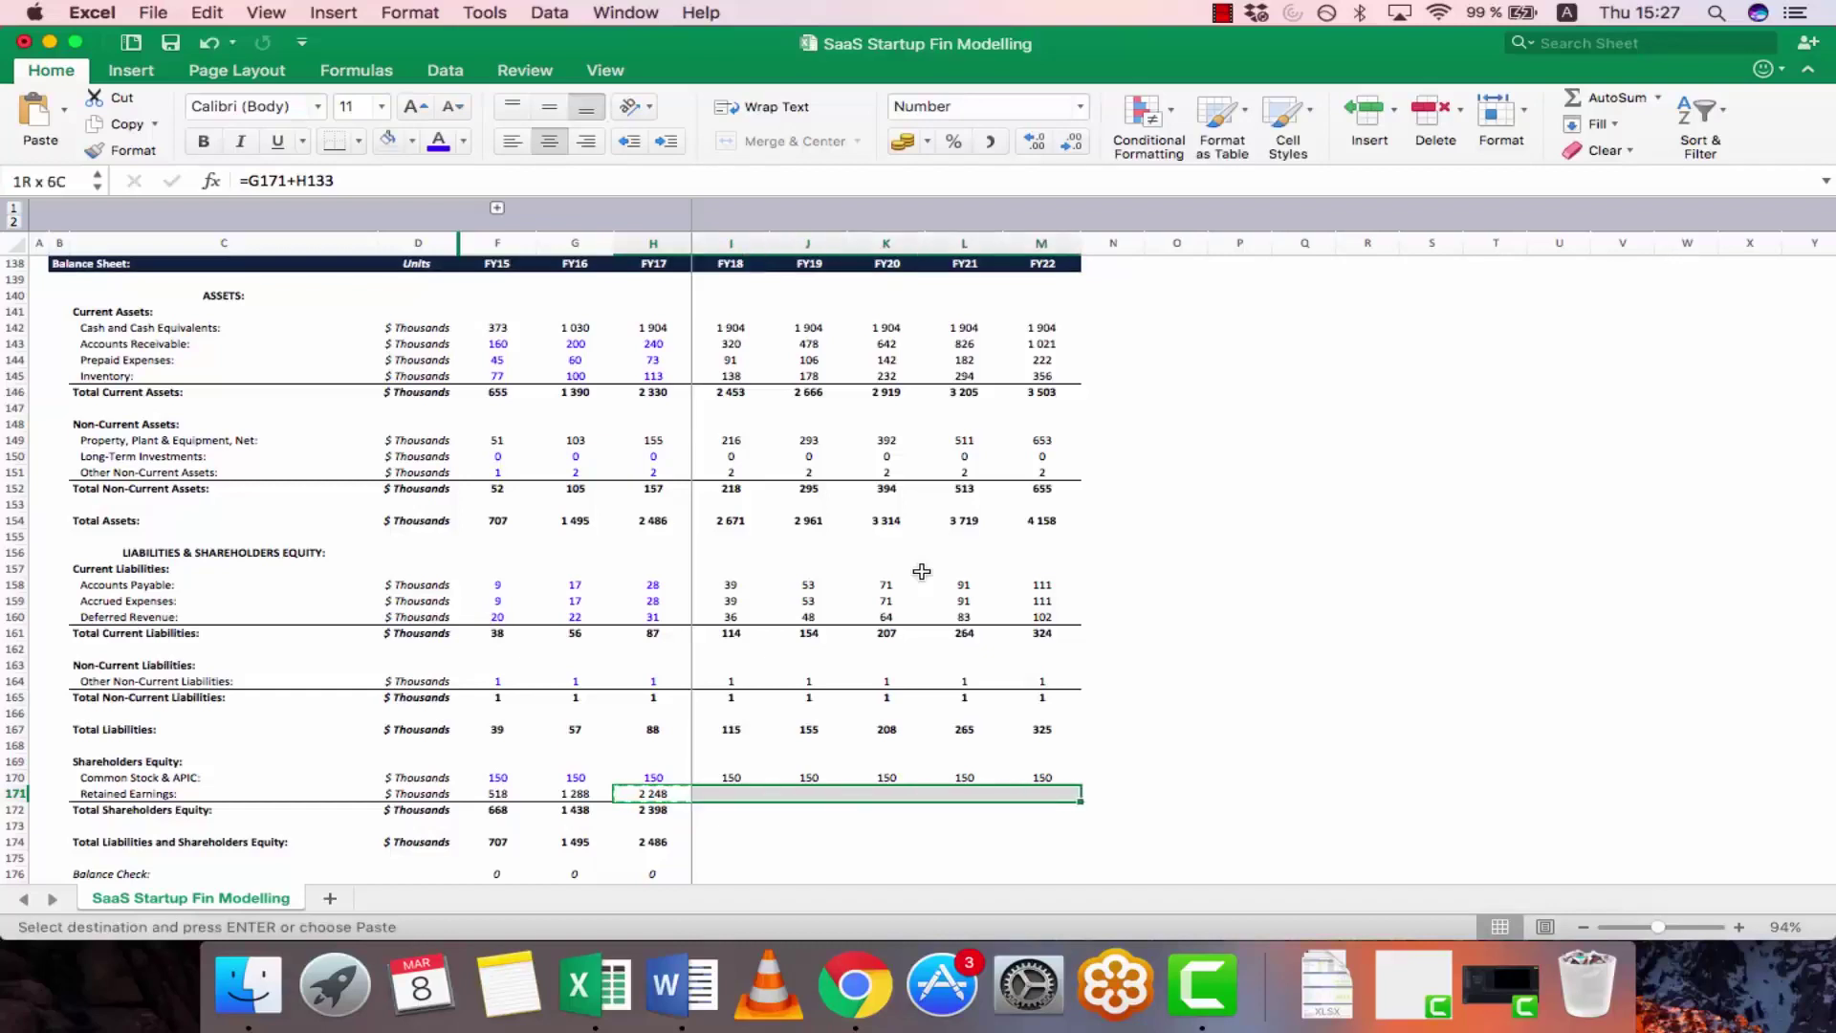
{"action": "key", "text": "Return"}
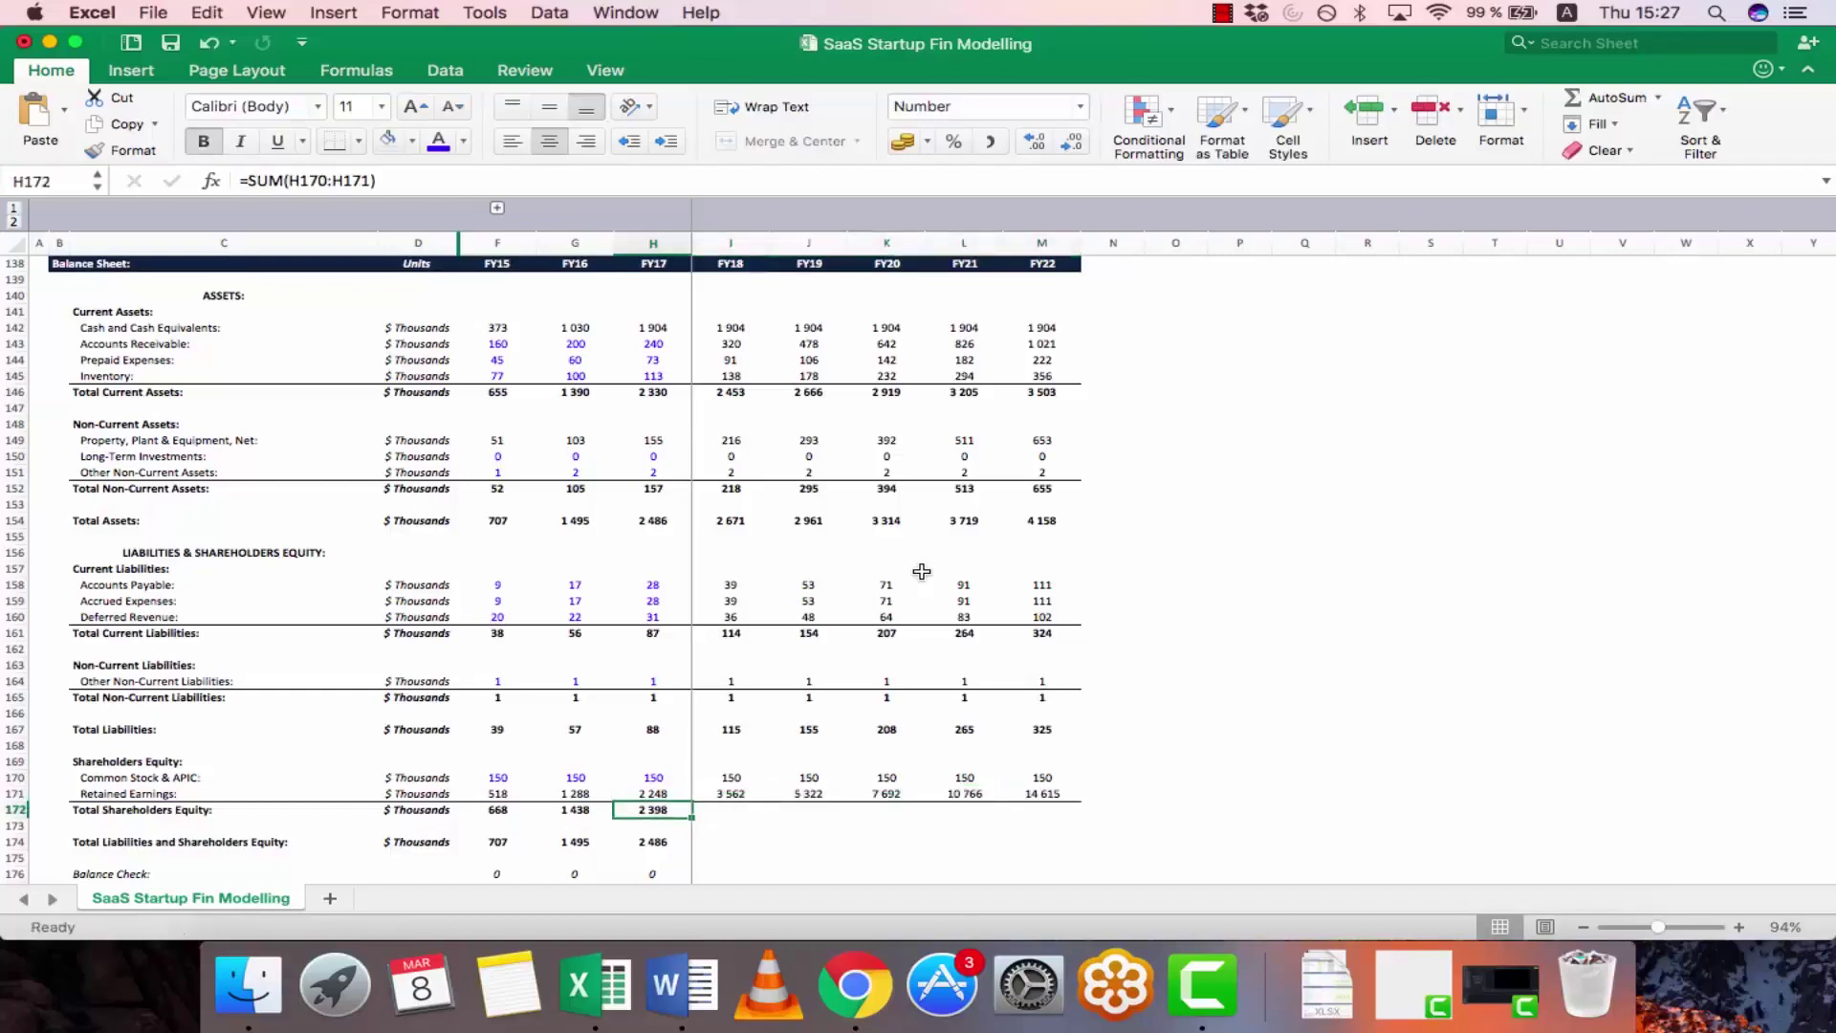
- Copy the FY17 Total Shareholders Equity formula =SUM(H170:H171) in H172 across the FY18 to FY22 columns (I172:M172)
{"action": "key", "text": "super+c"}
{"action": "key", "text": "shift+Right"}
{"action": "key", "text": "shift+Right"}
{"action": "key", "text": "shift+Right"}
{"action": "key", "text": "shift+Right"}
{"action": "key", "text": "shift+Right"}
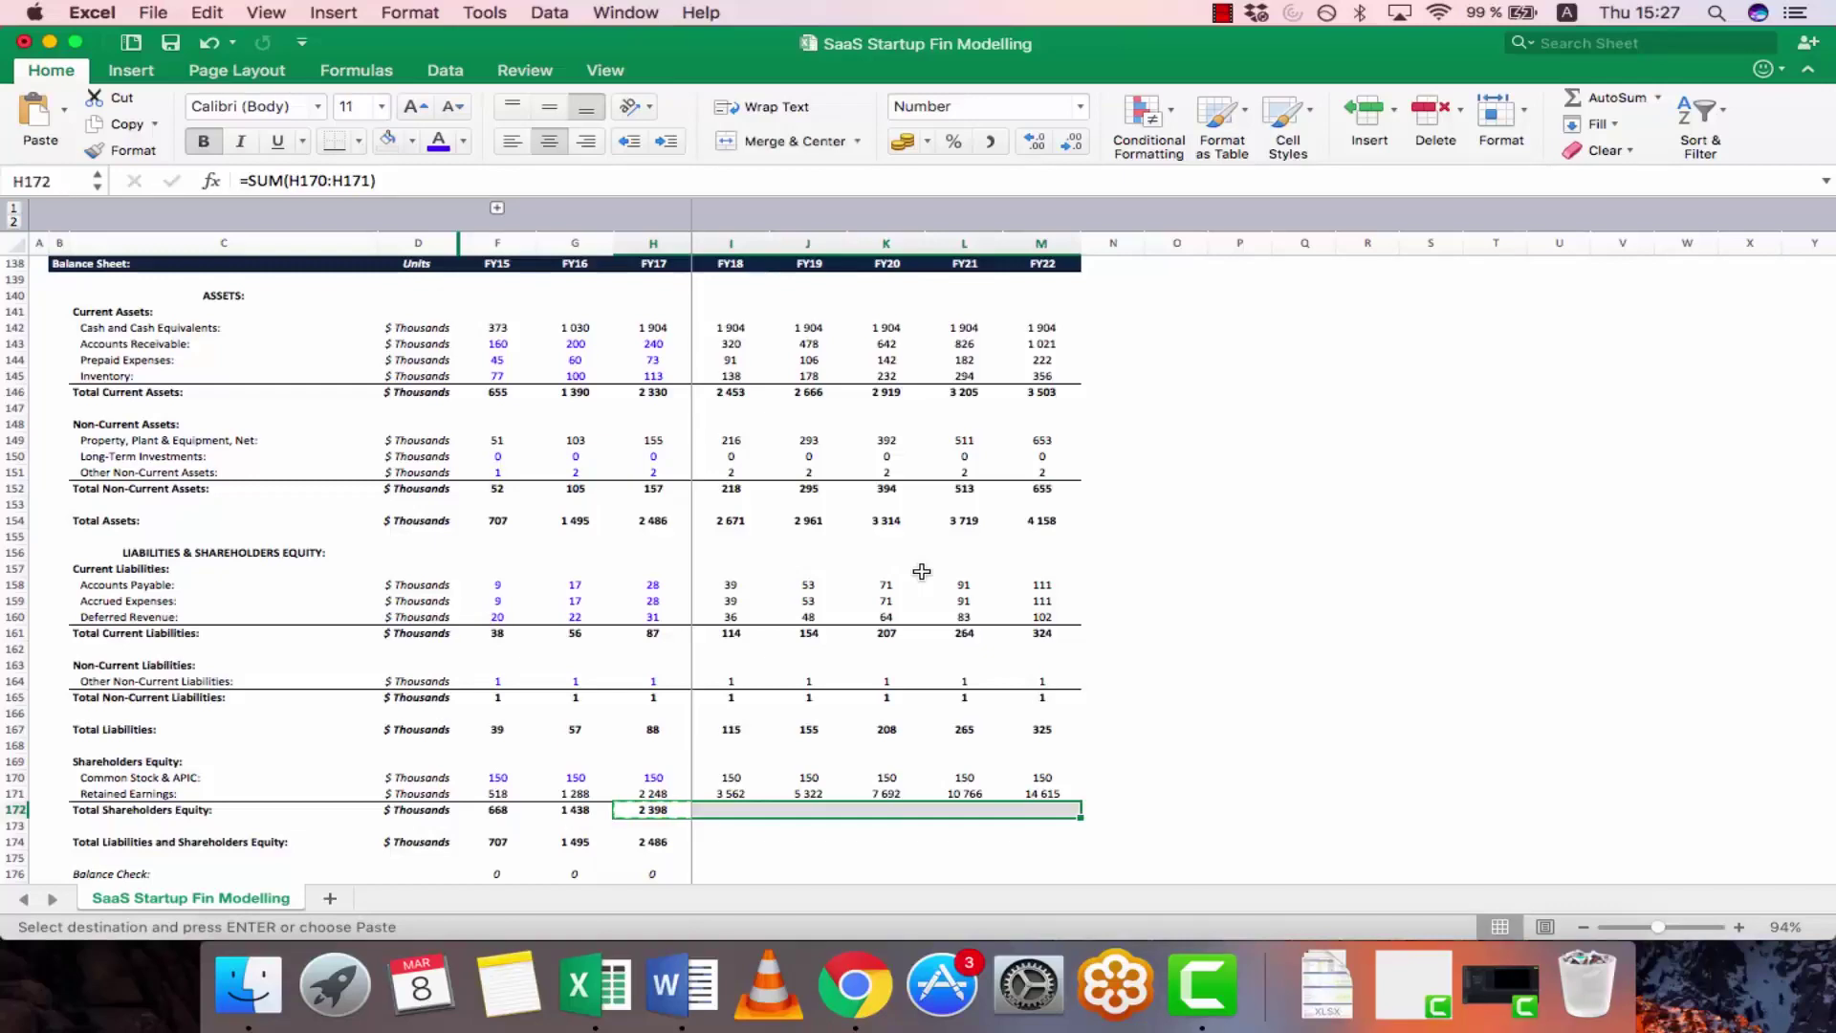
{"action": "key", "text": "Return"}
- Copy the FY17 Total Liabilities and Shareholders Equity formula =+H167+H172 in H174 across the FY18 to FY22 columns (I174:M174)
{"action": "key", "text": "Down"}
{"action": "key", "text": "super+c"}
{"action": "key", "text": "shift+Right"}
{"action": "key", "text": "shift+Right"}
{"action": "key", "text": "shift+Right"}
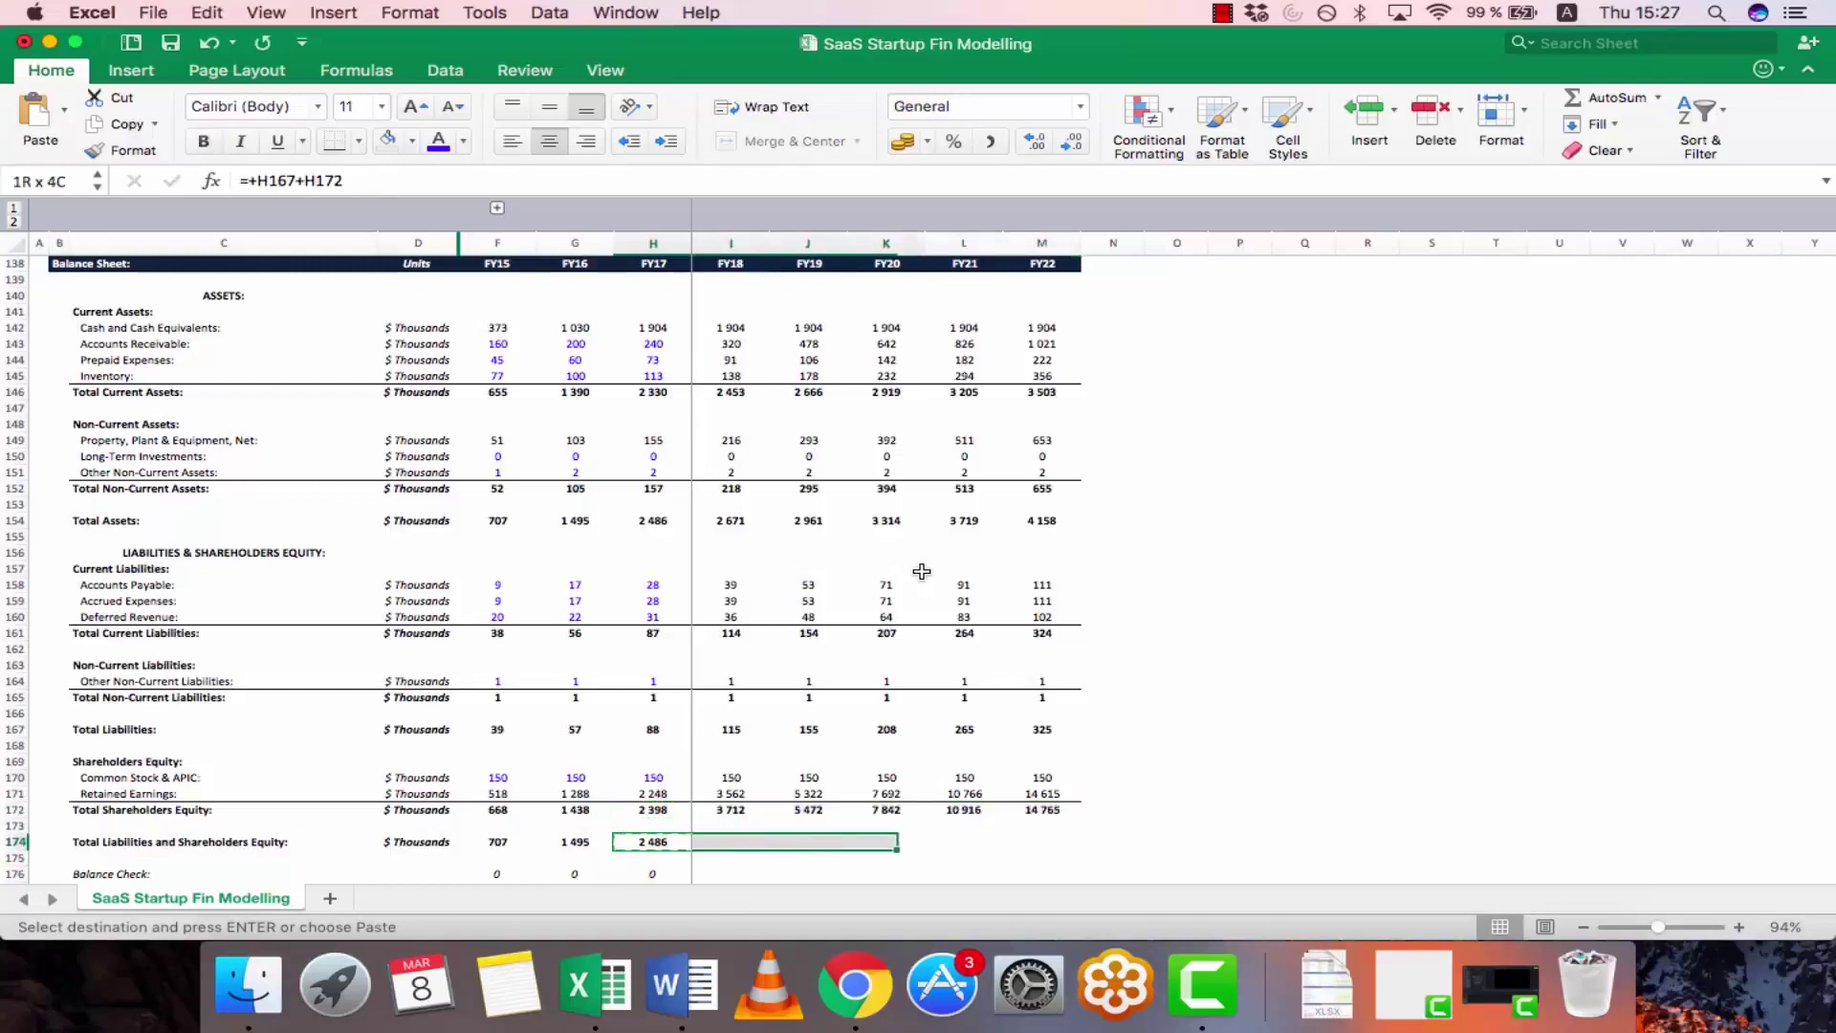
{"action": "key", "text": "shift+Right"}
{"action": "key", "text": "shift+Right"}
{"action": "key", "text": "super+v"}
- Copy the FY17 Balance Check formula =+H154-H174 in H176 across the FY18 to FY22 columns (I176:M176)
{"action": "key", "text": "Down"}
{"action": "key", "text": "Down"}
{"action": "key", "text": "Down"}
{"action": "key", "text": "Down"}
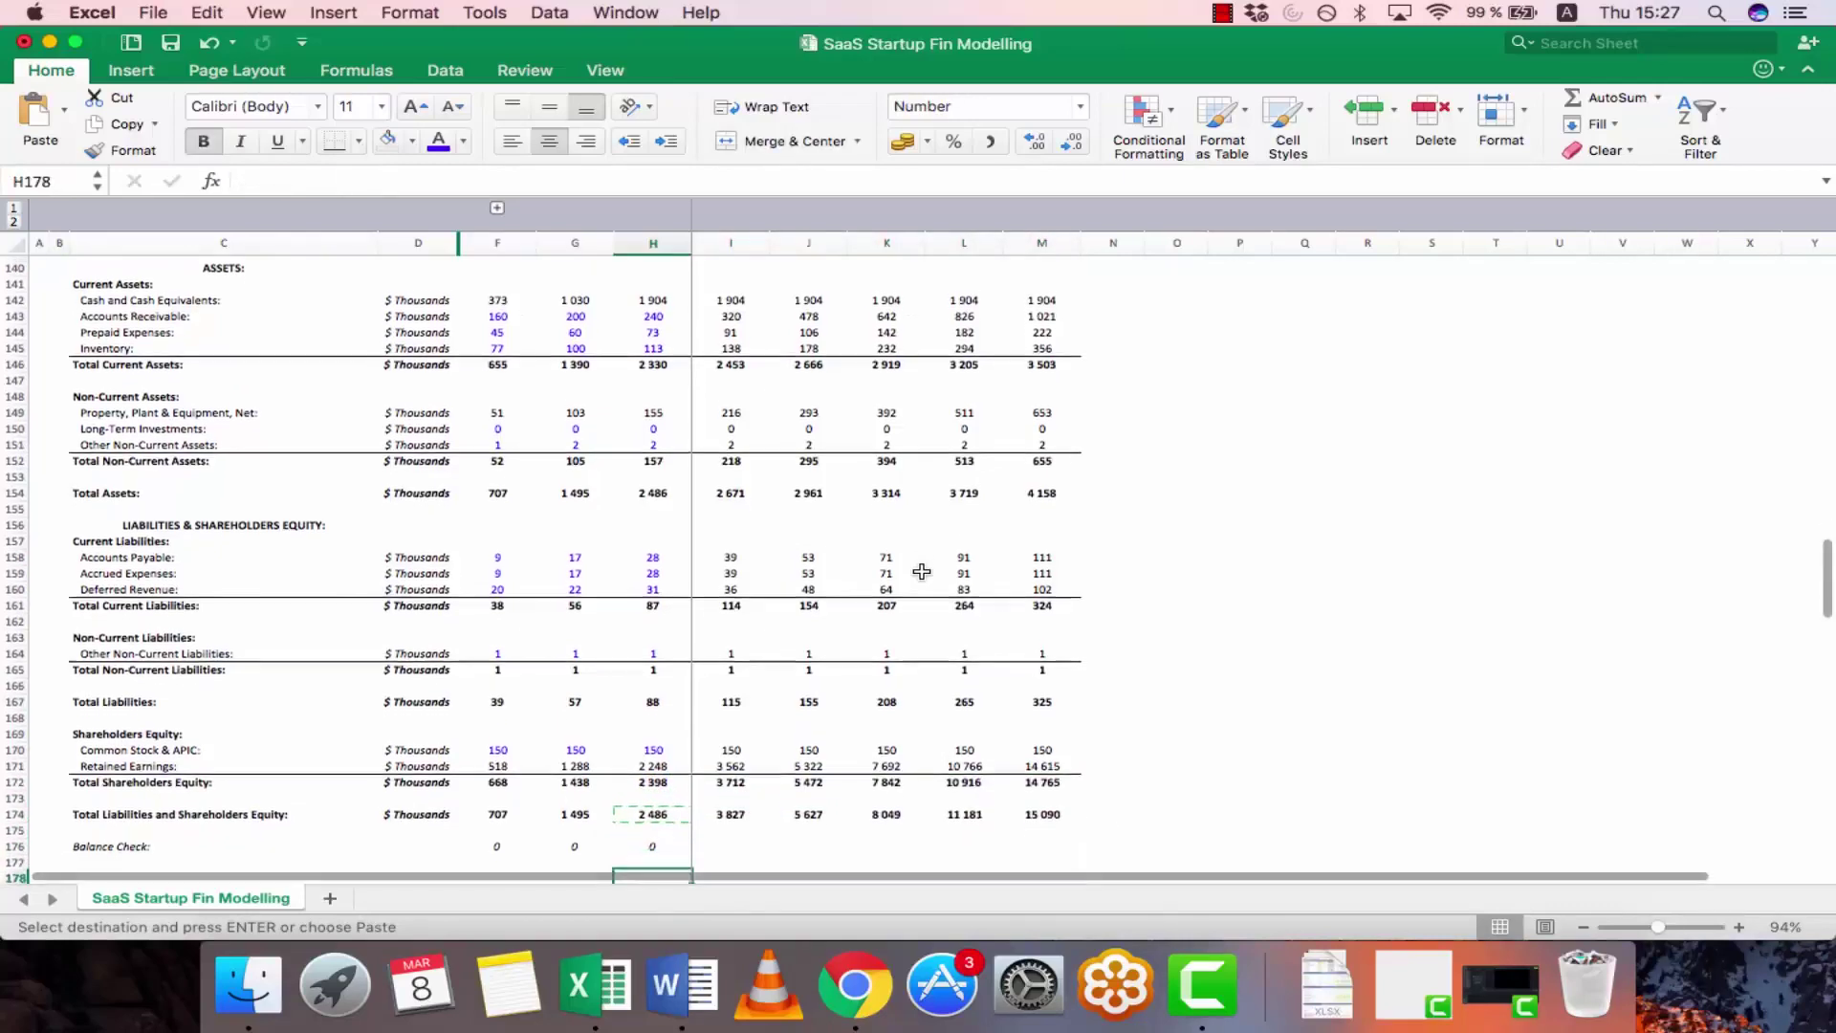
{"action": "key", "text": "Up"}
{"action": "key", "text": "Up"}
{"action": "key", "text": "super+c"}
{"action": "key", "text": "shift+Right"}
{"action": "key", "text": "shift+Right"}
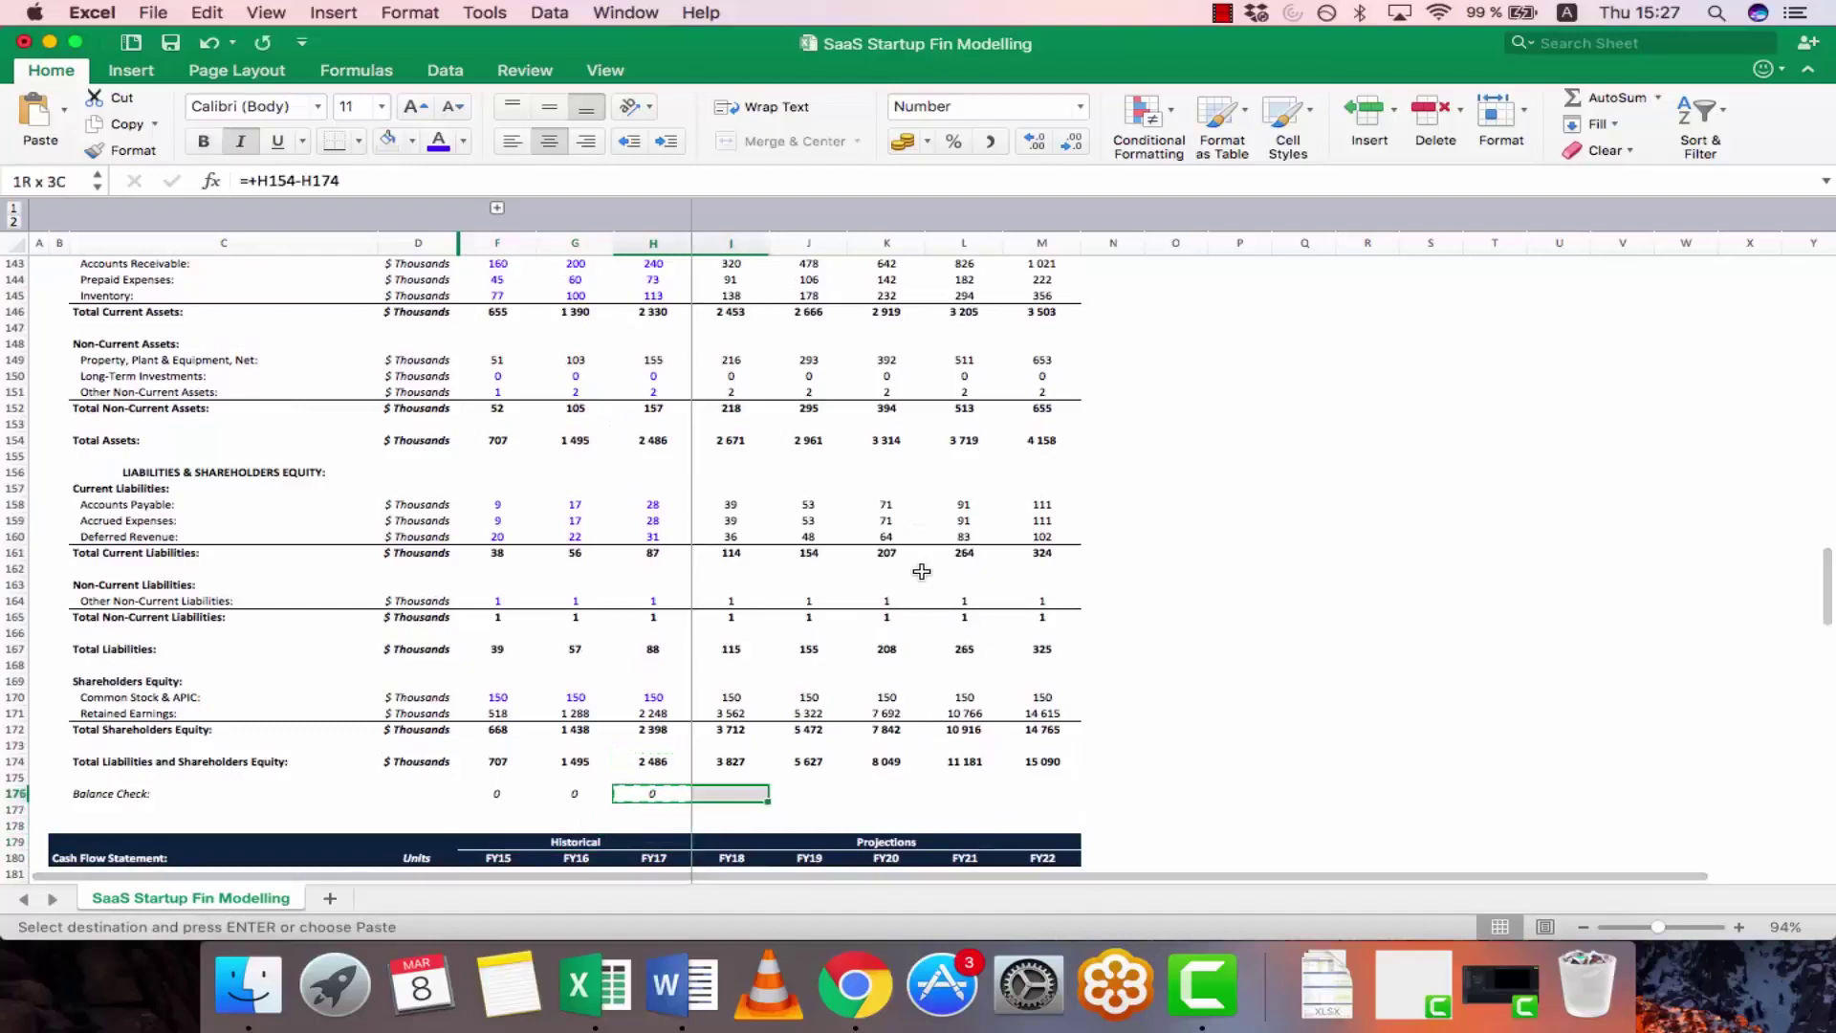
{"action": "key", "text": "shift+Right"}
{"action": "key", "text": "shift+Right"}
{"action": "key", "text": "shift+Right"}
{"action": "key", "text": "Return"}
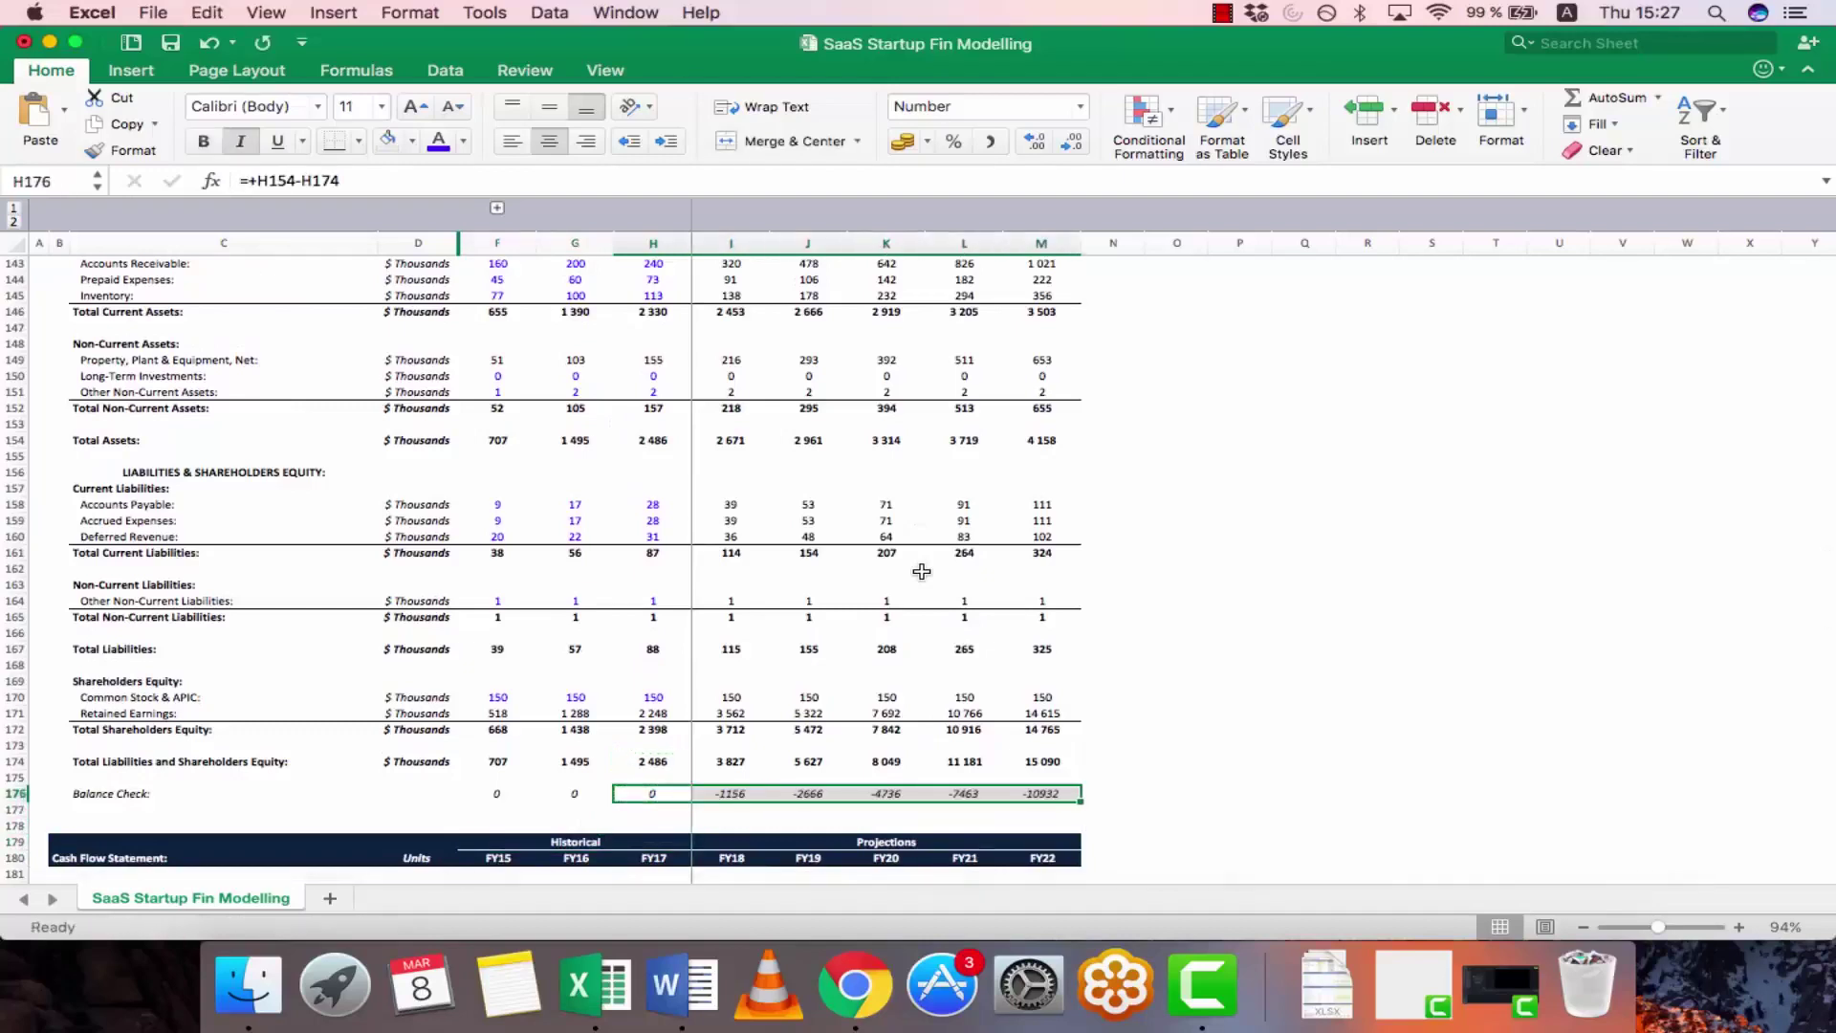
- Examine the projected Balance Check values in row 176 and the Cash and Cash Equivalents formulas in row 142 across FY18 to FY22
{"action": "key", "text": "Right"}
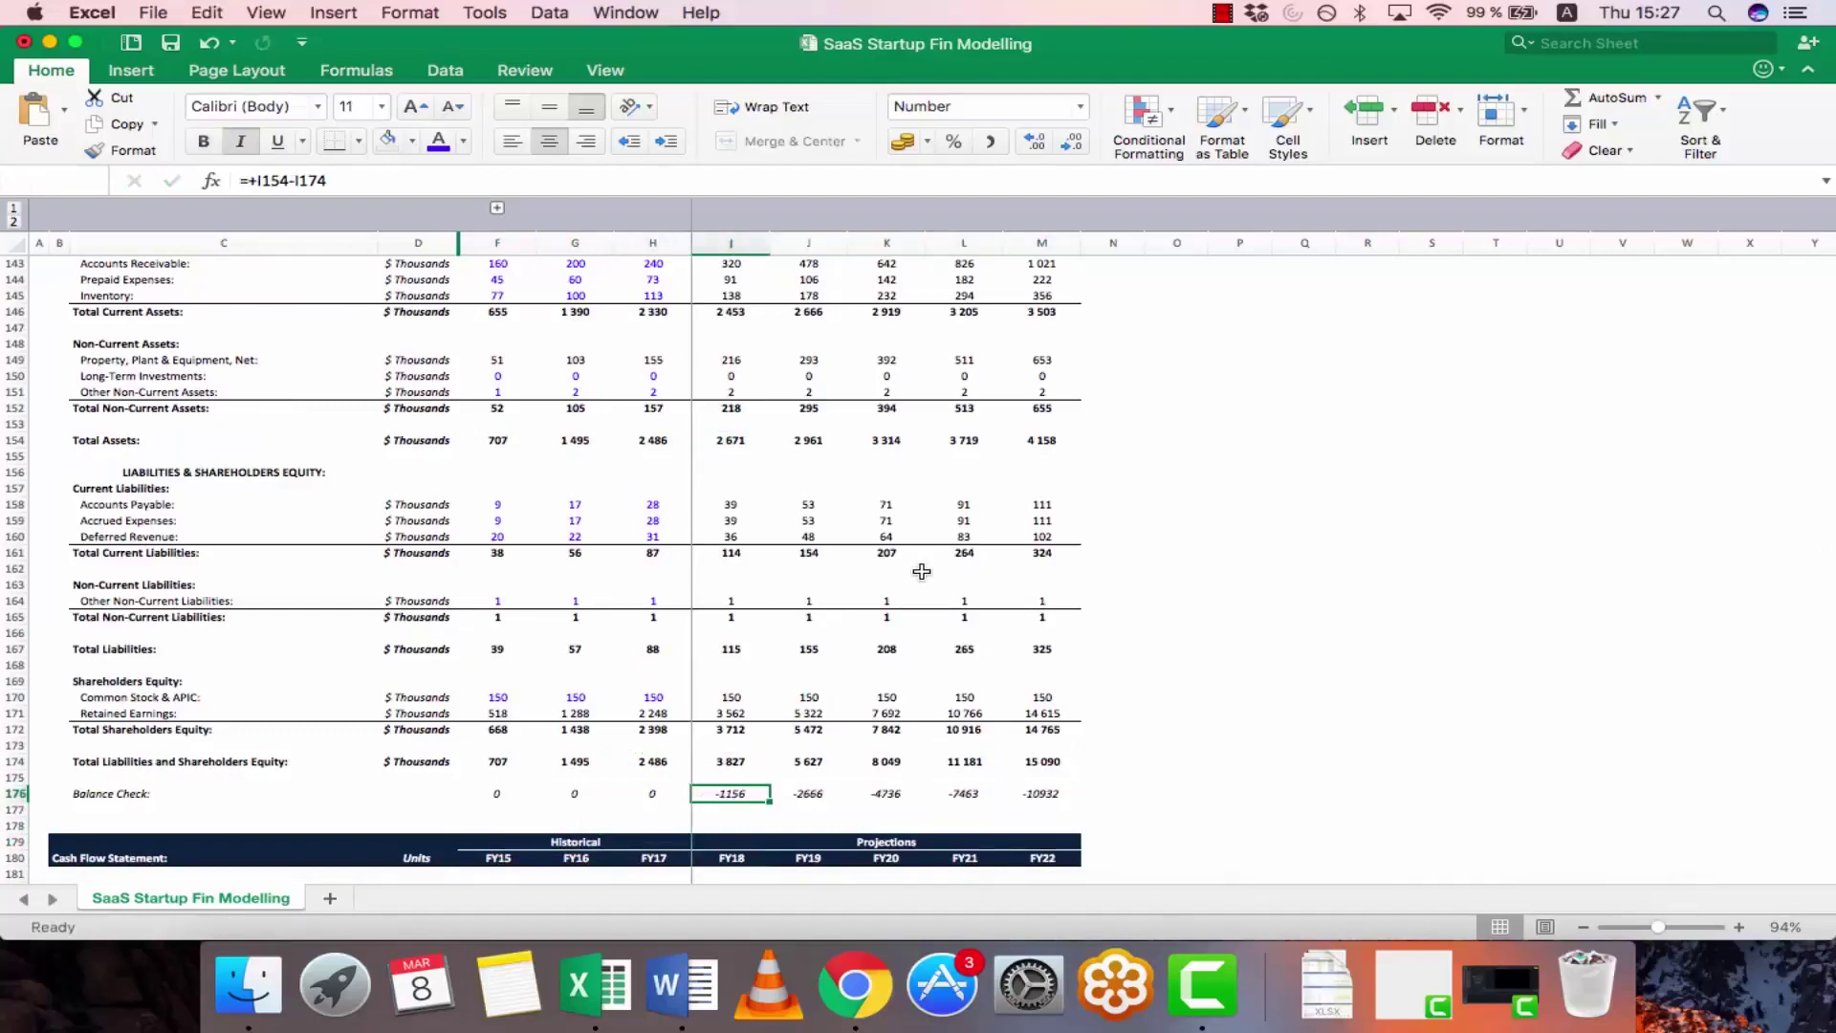
{"action": "key", "text": "Right"}
{"action": "key", "text": "Right"}
{"action": "key", "text": "Right"}
{"action": "key", "text": "Right"}
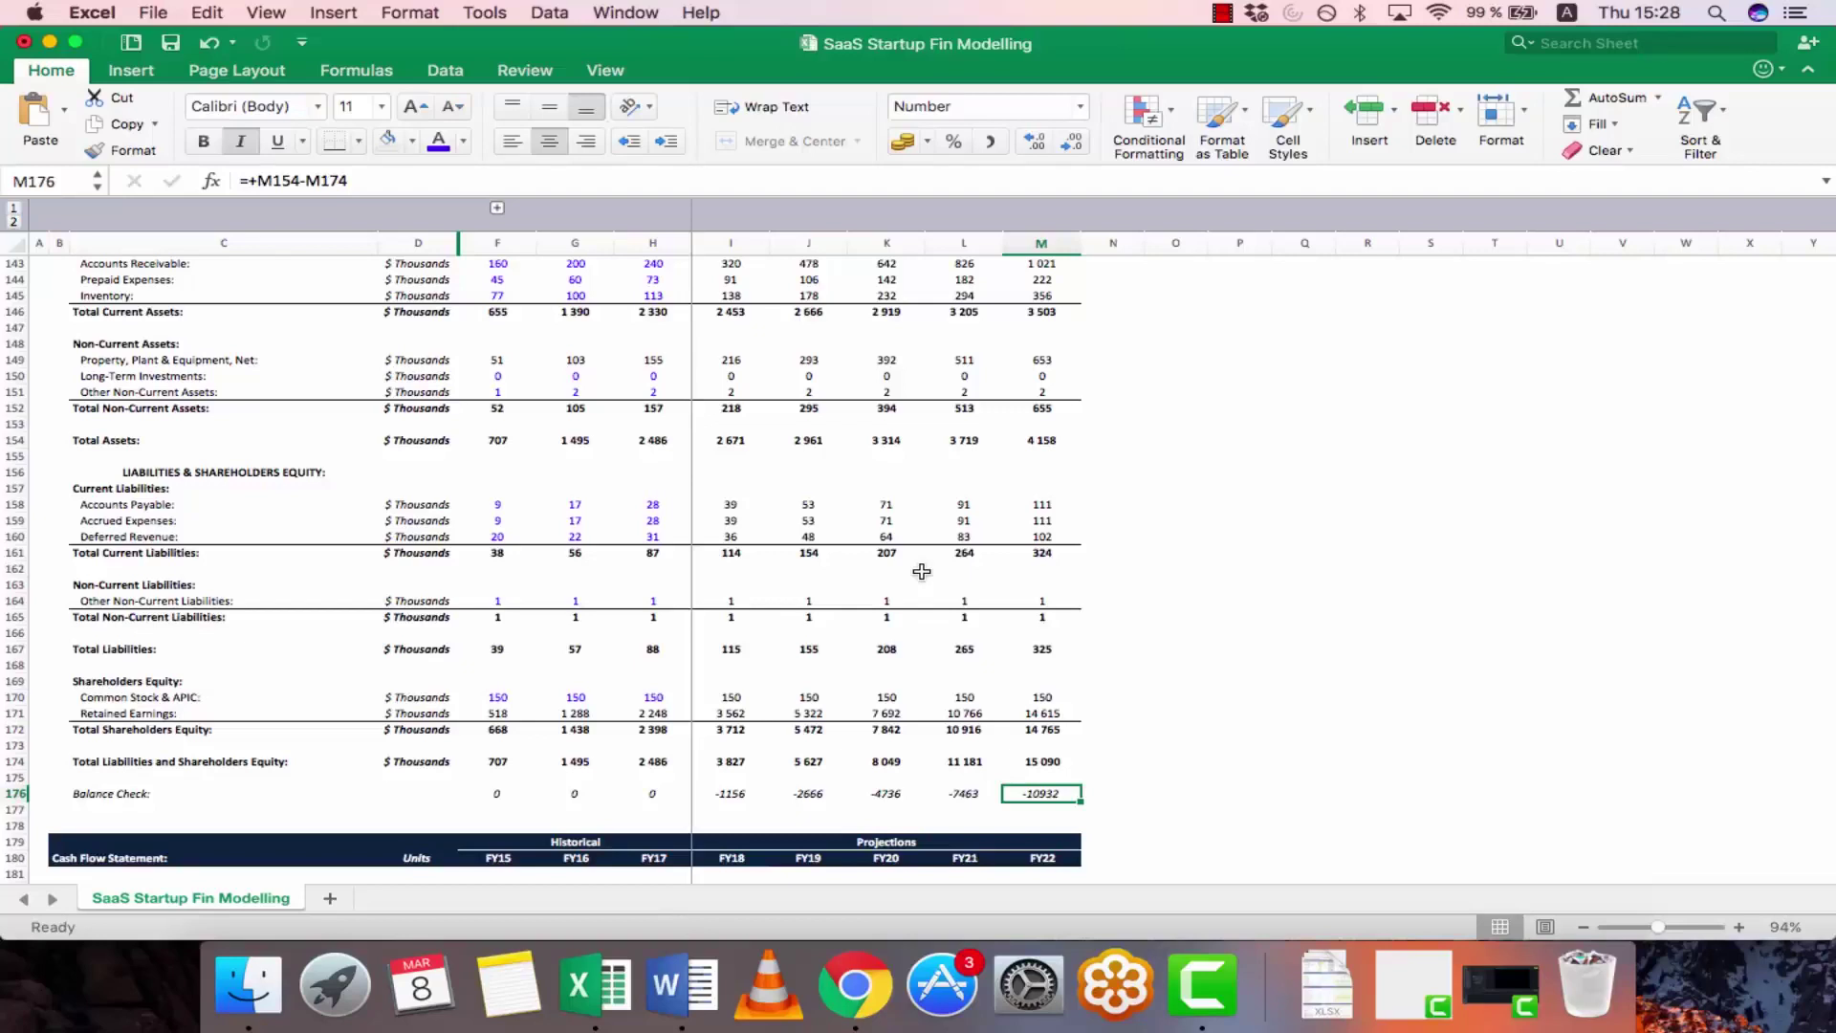
{"action": "scroll", "coordinate": [921, 571], "scroll_direction": "up", "scroll_amount": 3}
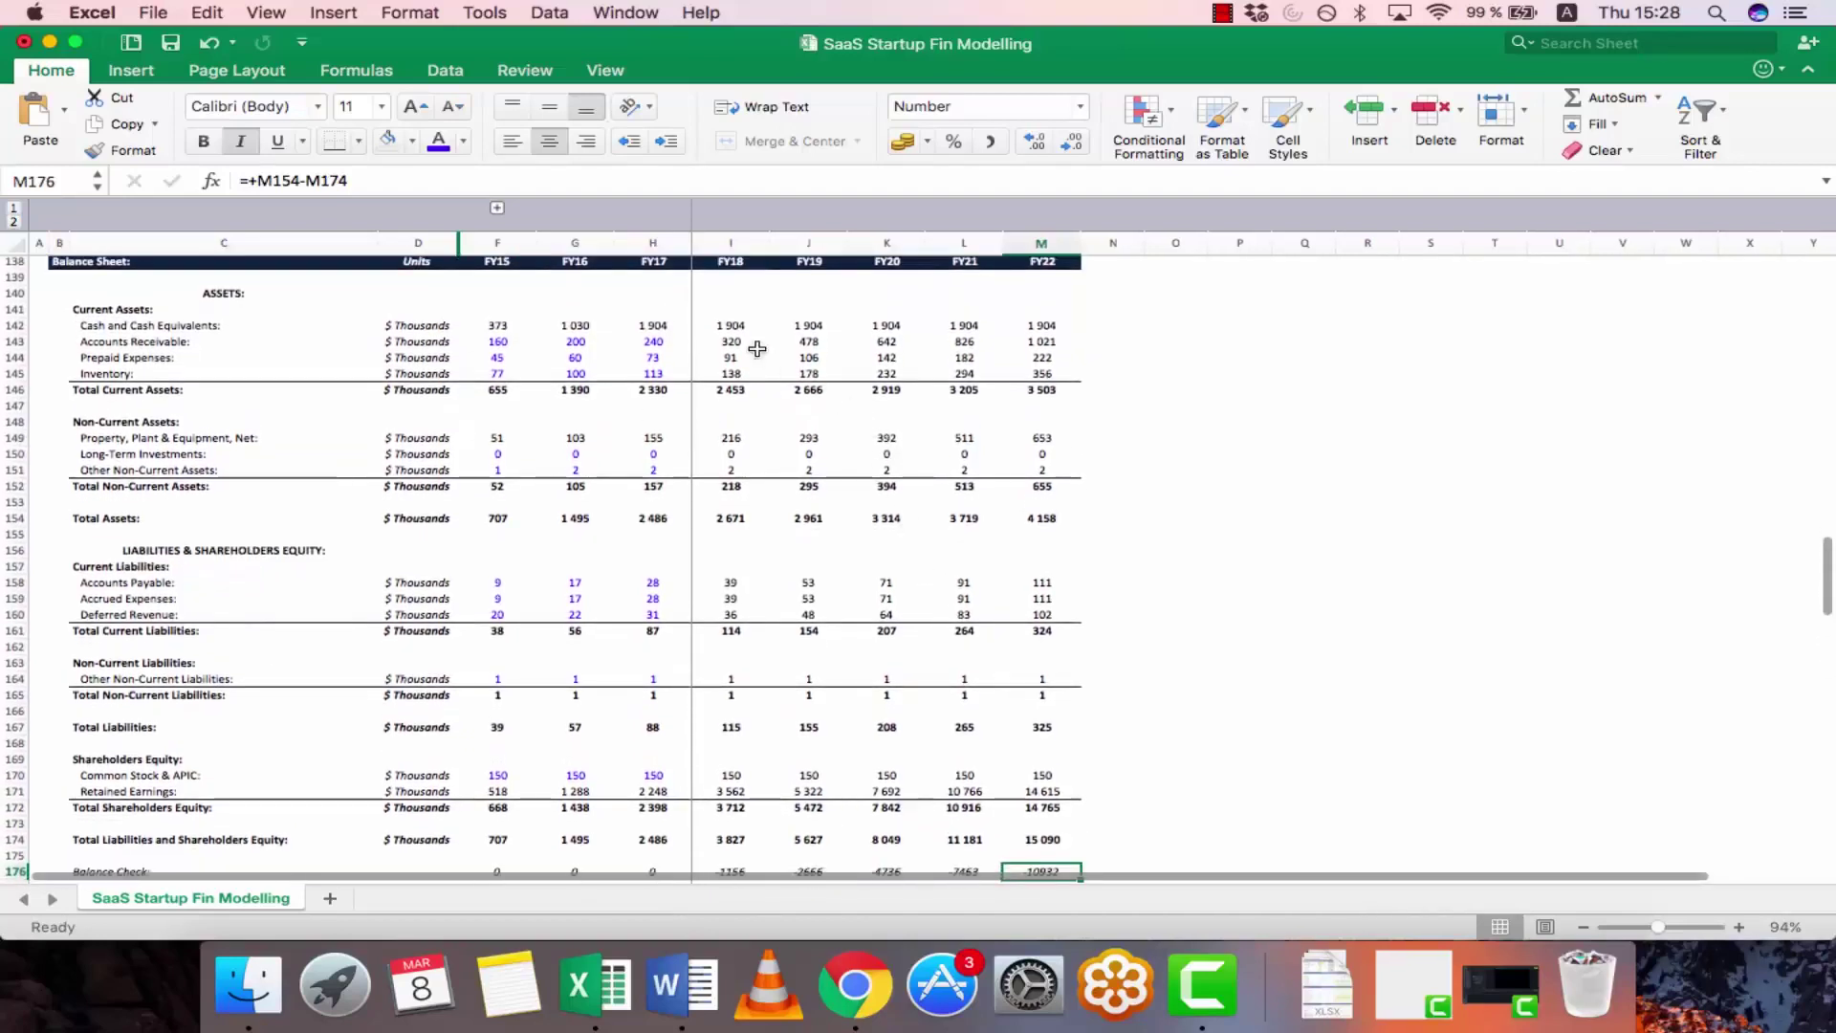
{"action": "left_click", "coordinate": [751, 328]}
{"action": "key", "text": "Right"}
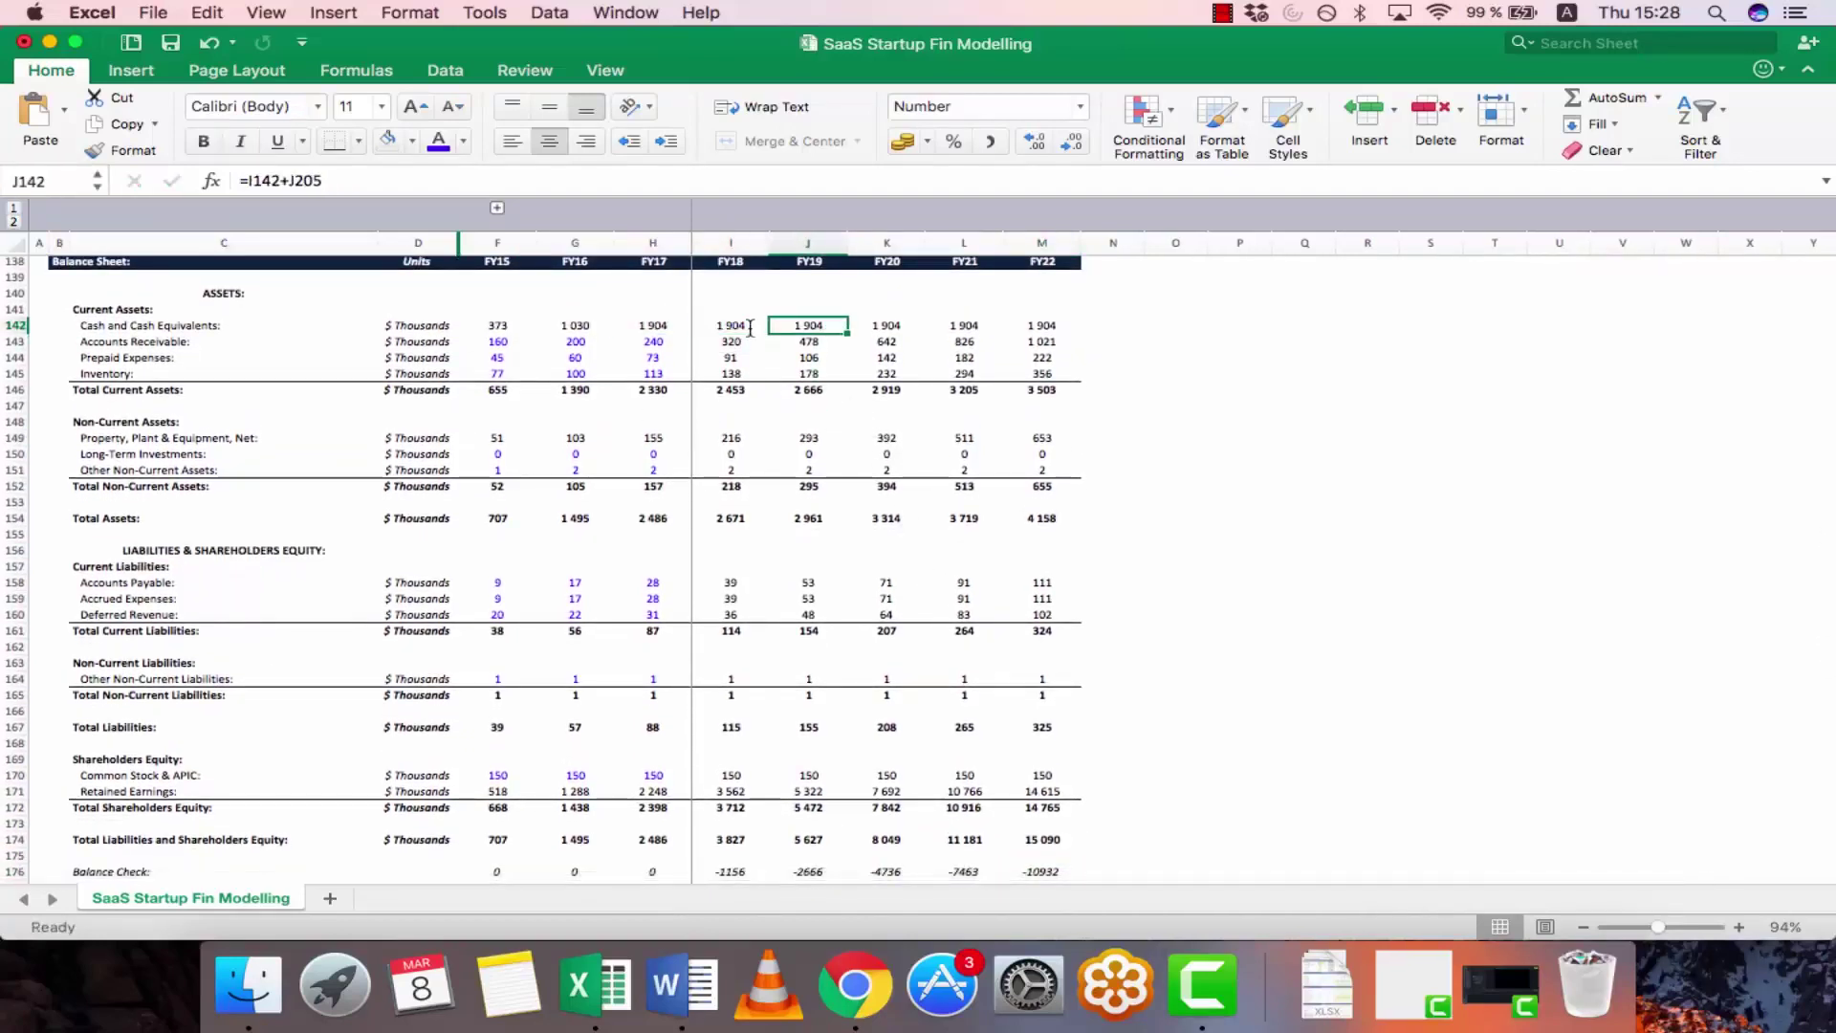
{"action": "key", "text": "Right"}
{"action": "key", "text": "Right"}
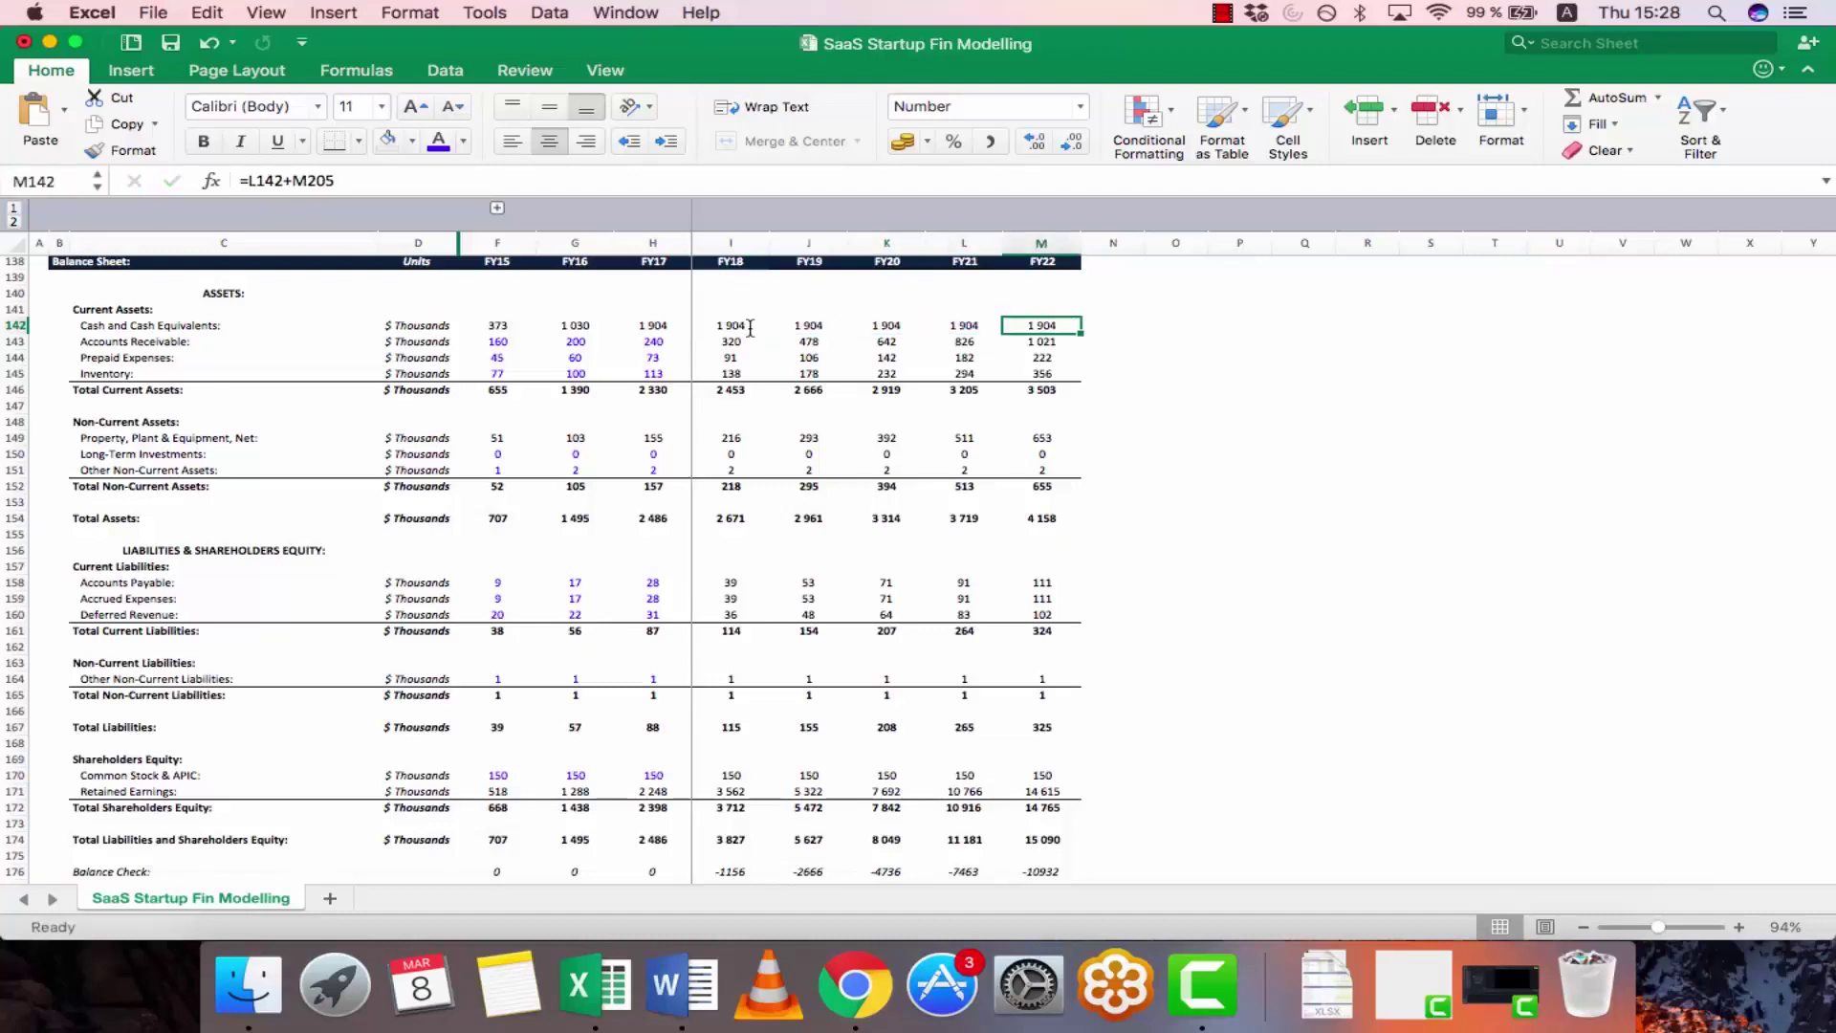
- Trace the FY19 Cash and Cash Equivalents formula in J142 to the Net Change in Cash row of the Cash Flow Statement
{"action": "key", "text": "Left"}
{"action": "key", "text": "Left"}
{"action": "key", "text": "Left"}
{"action": "key", "text": "Right"}
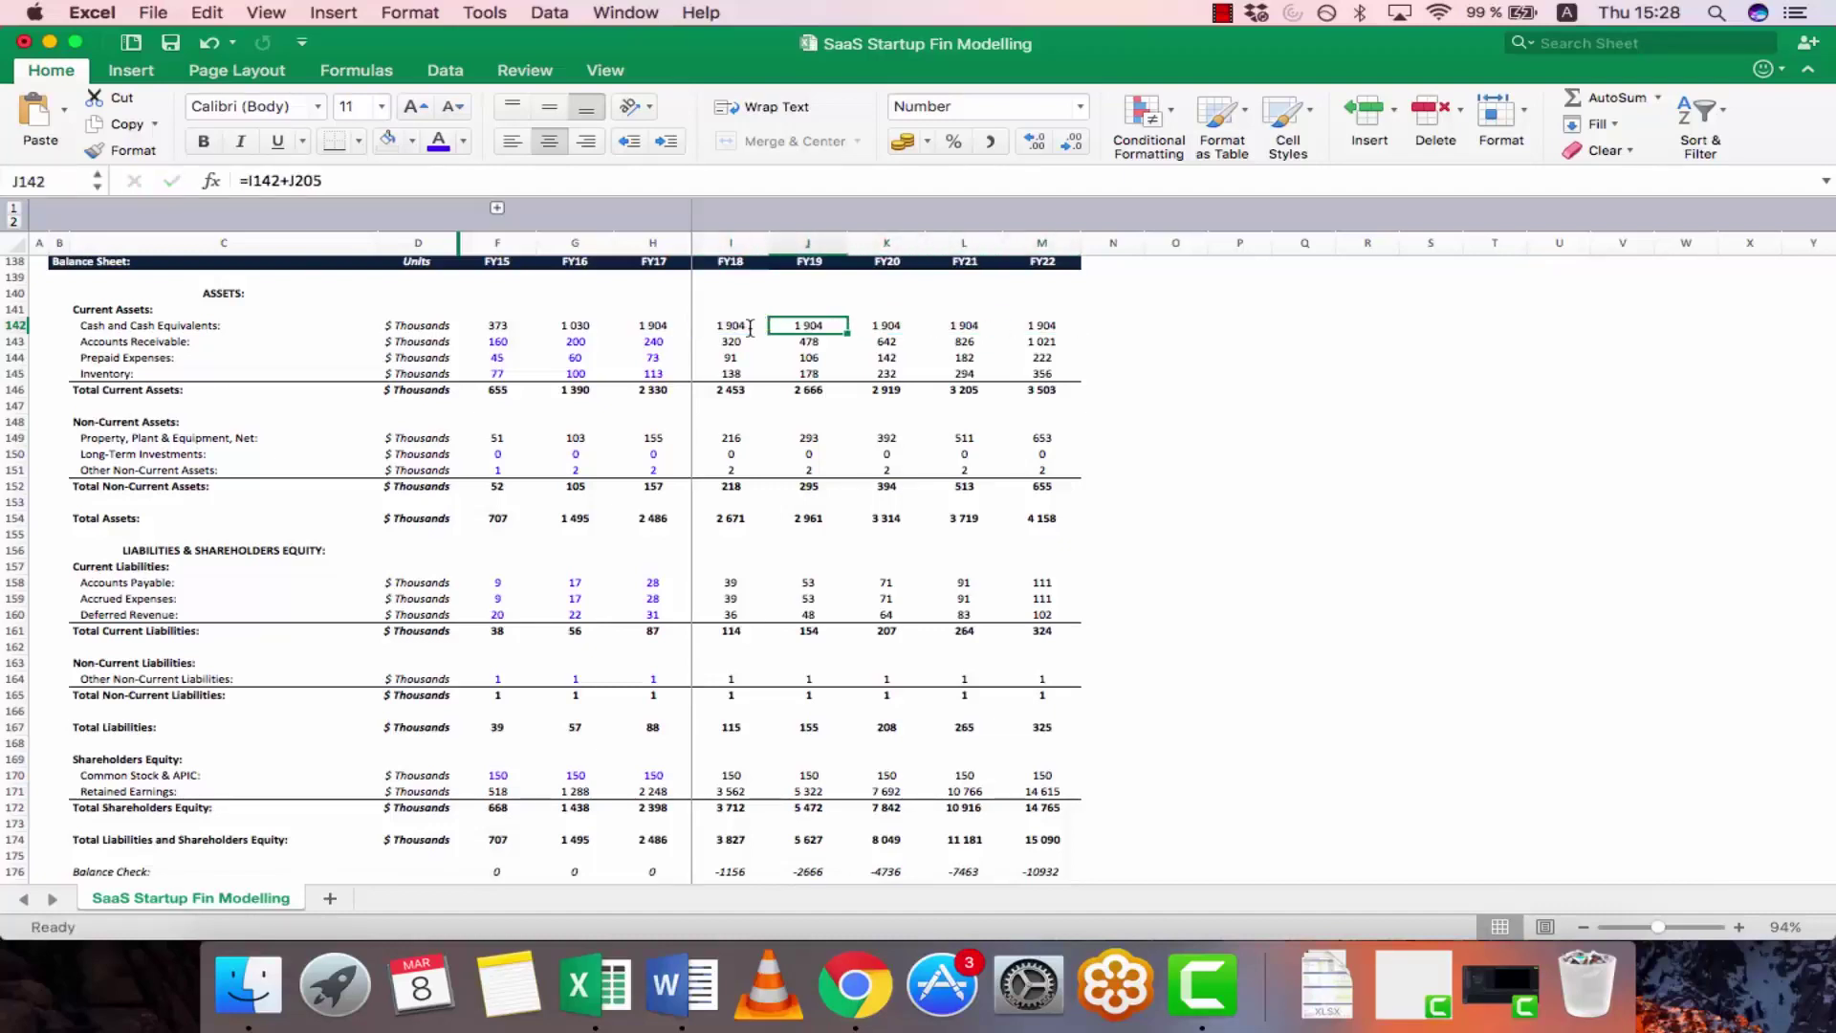
{"action": "scroll", "coordinate": [751, 328], "scroll_direction": "down", "scroll_amount": 5}
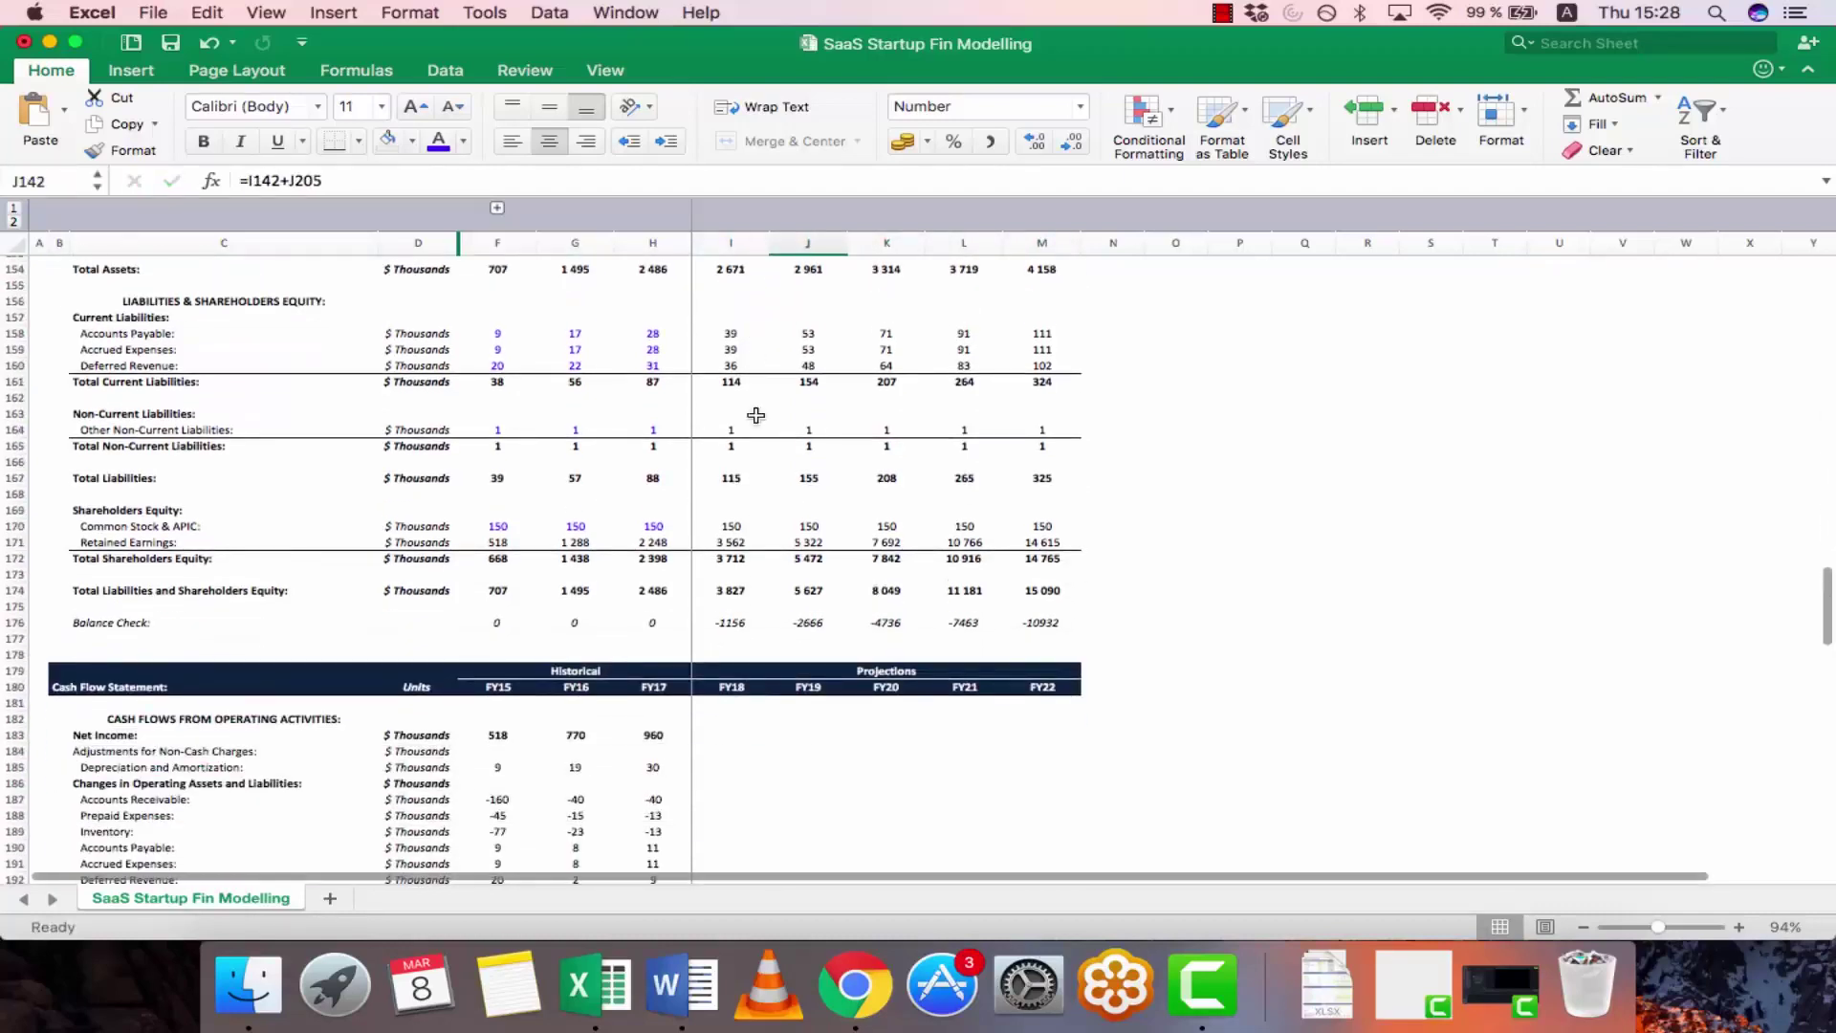
{"action": "scroll", "coordinate": [762, 482], "scroll_direction": "down", "scroll_amount": 2}
{"action": "scroll", "coordinate": [763, 482], "scroll_direction": "down", "scroll_amount": 6}
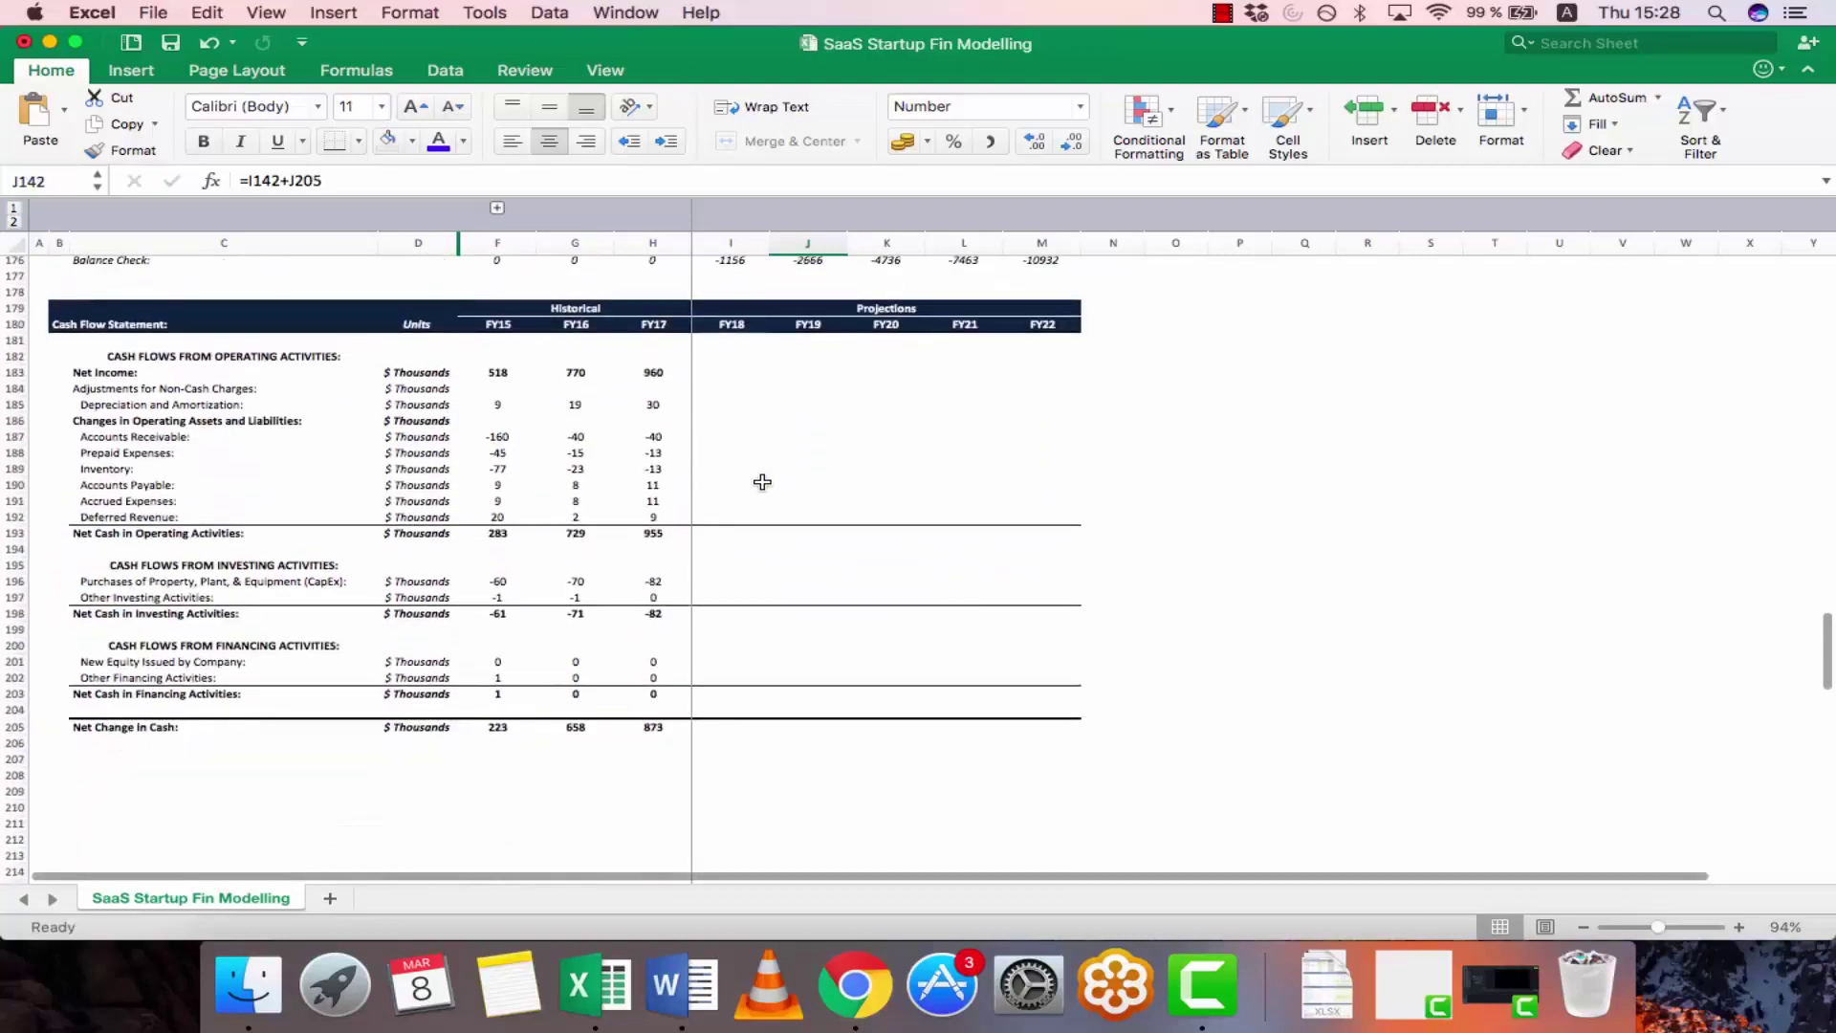
- Examine the FY16 and FY17 Cash Flow Statement formulas for Net Income, Depreciation and Amortization, and the change in Accounts Receivable
{"action": "left_click", "coordinate": [653, 372]}
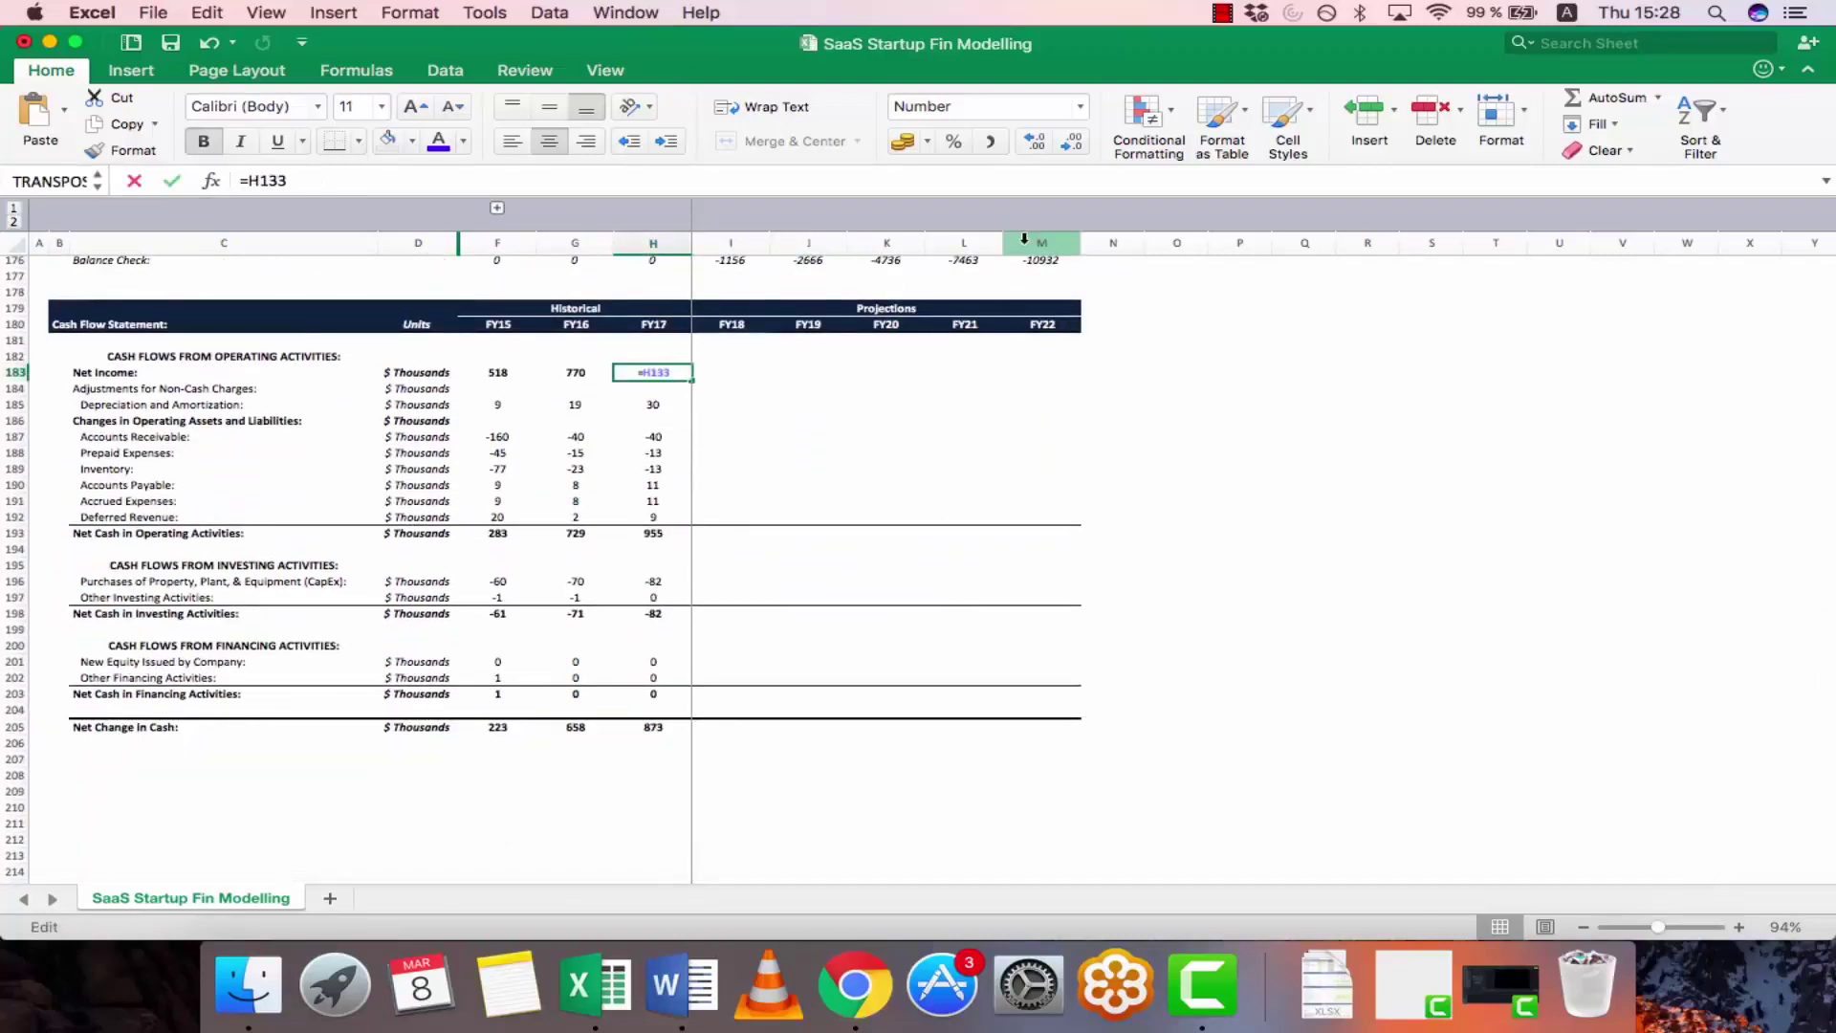
{"action": "key", "text": "Escape"}
{"action": "key", "text": "Left"}
{"action": "key", "text": "Return"}
{"action": "key", "text": "Down"}
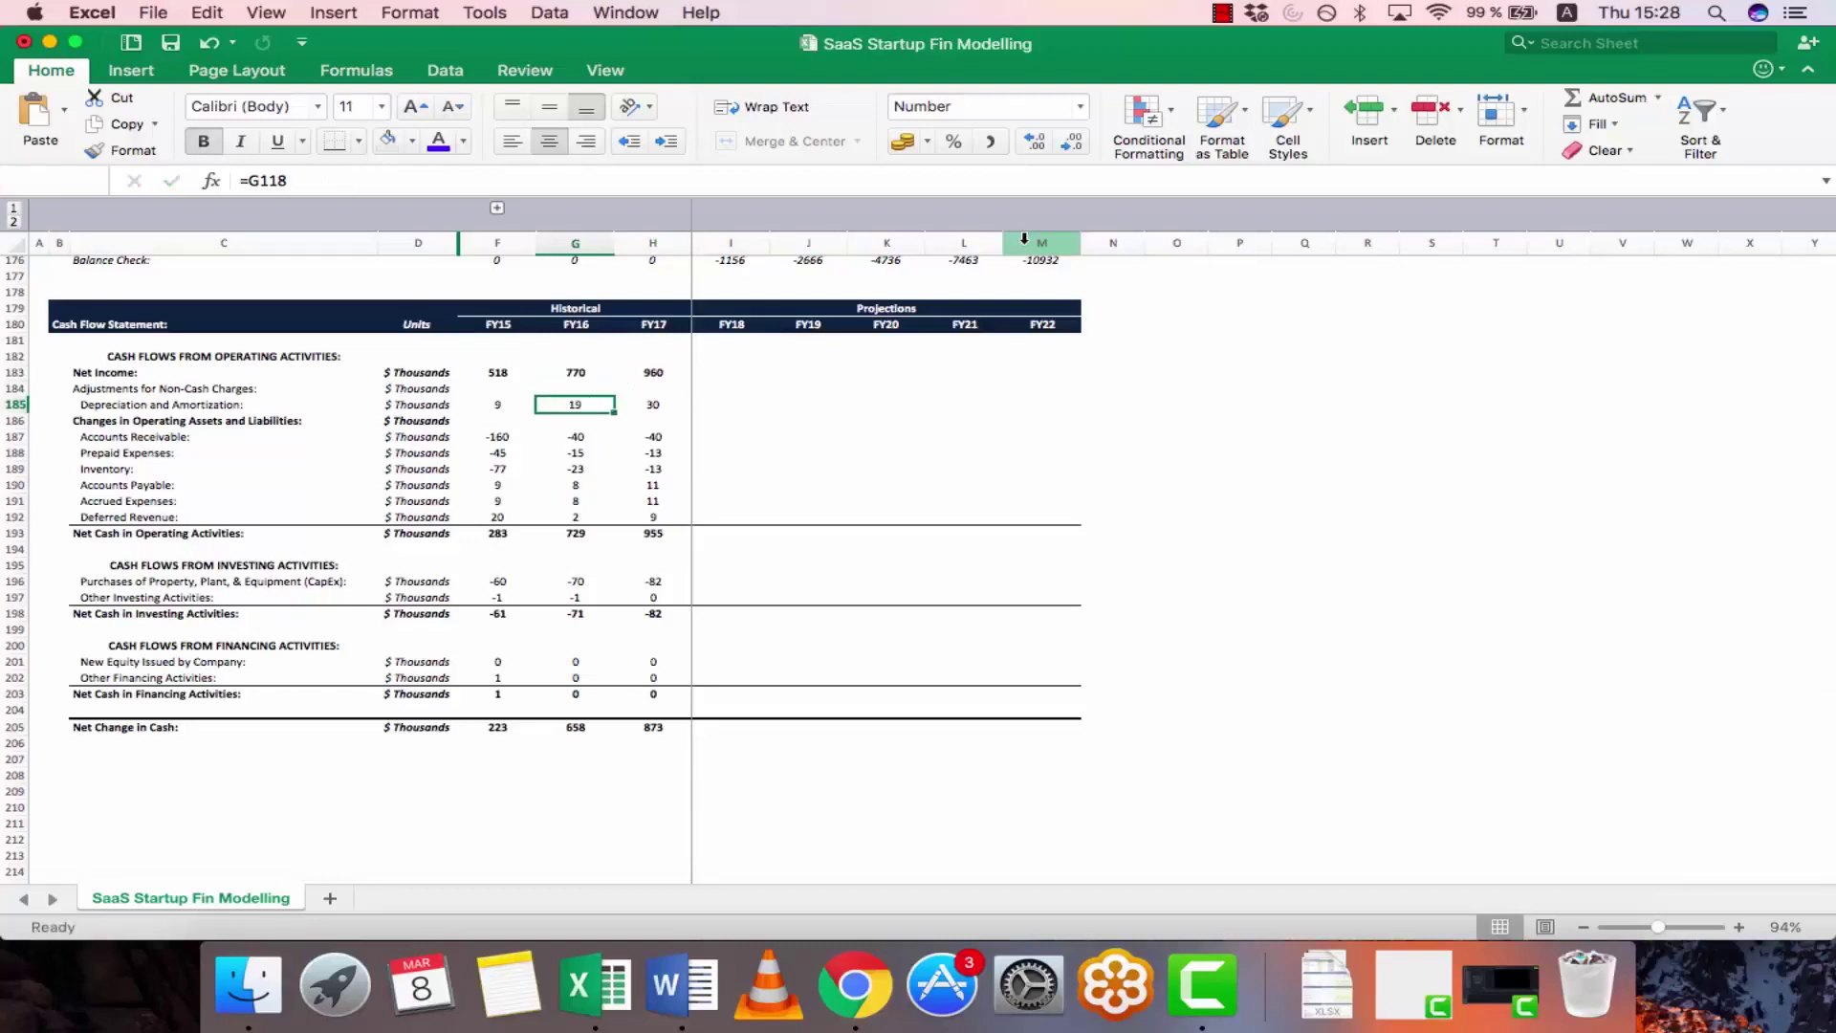
{"action": "key", "text": "Down"}
{"action": "key", "text": "Down"}
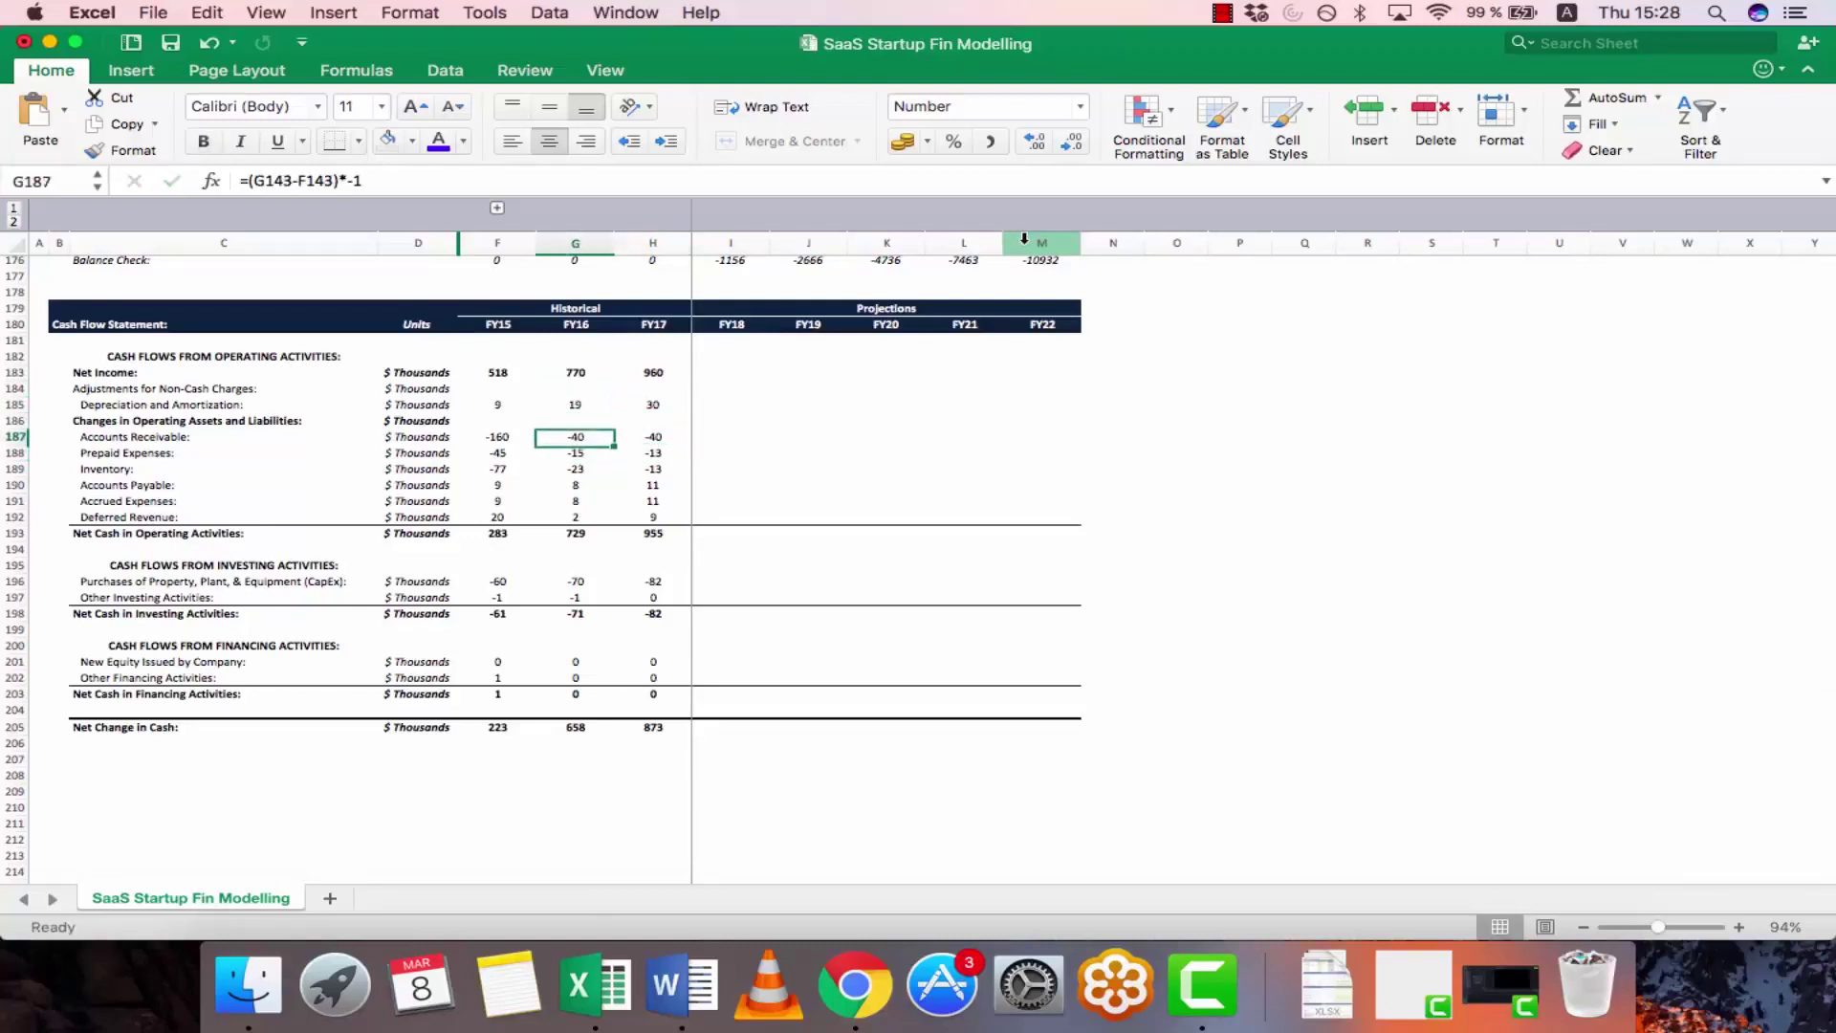
{"action": "key", "text": "Right"}
{"action": "key", "text": "F2"}
{"action": "key", "text": "Escape"}
{"action": "key", "text": "Up"}
{"action": "key", "text": "Up"}
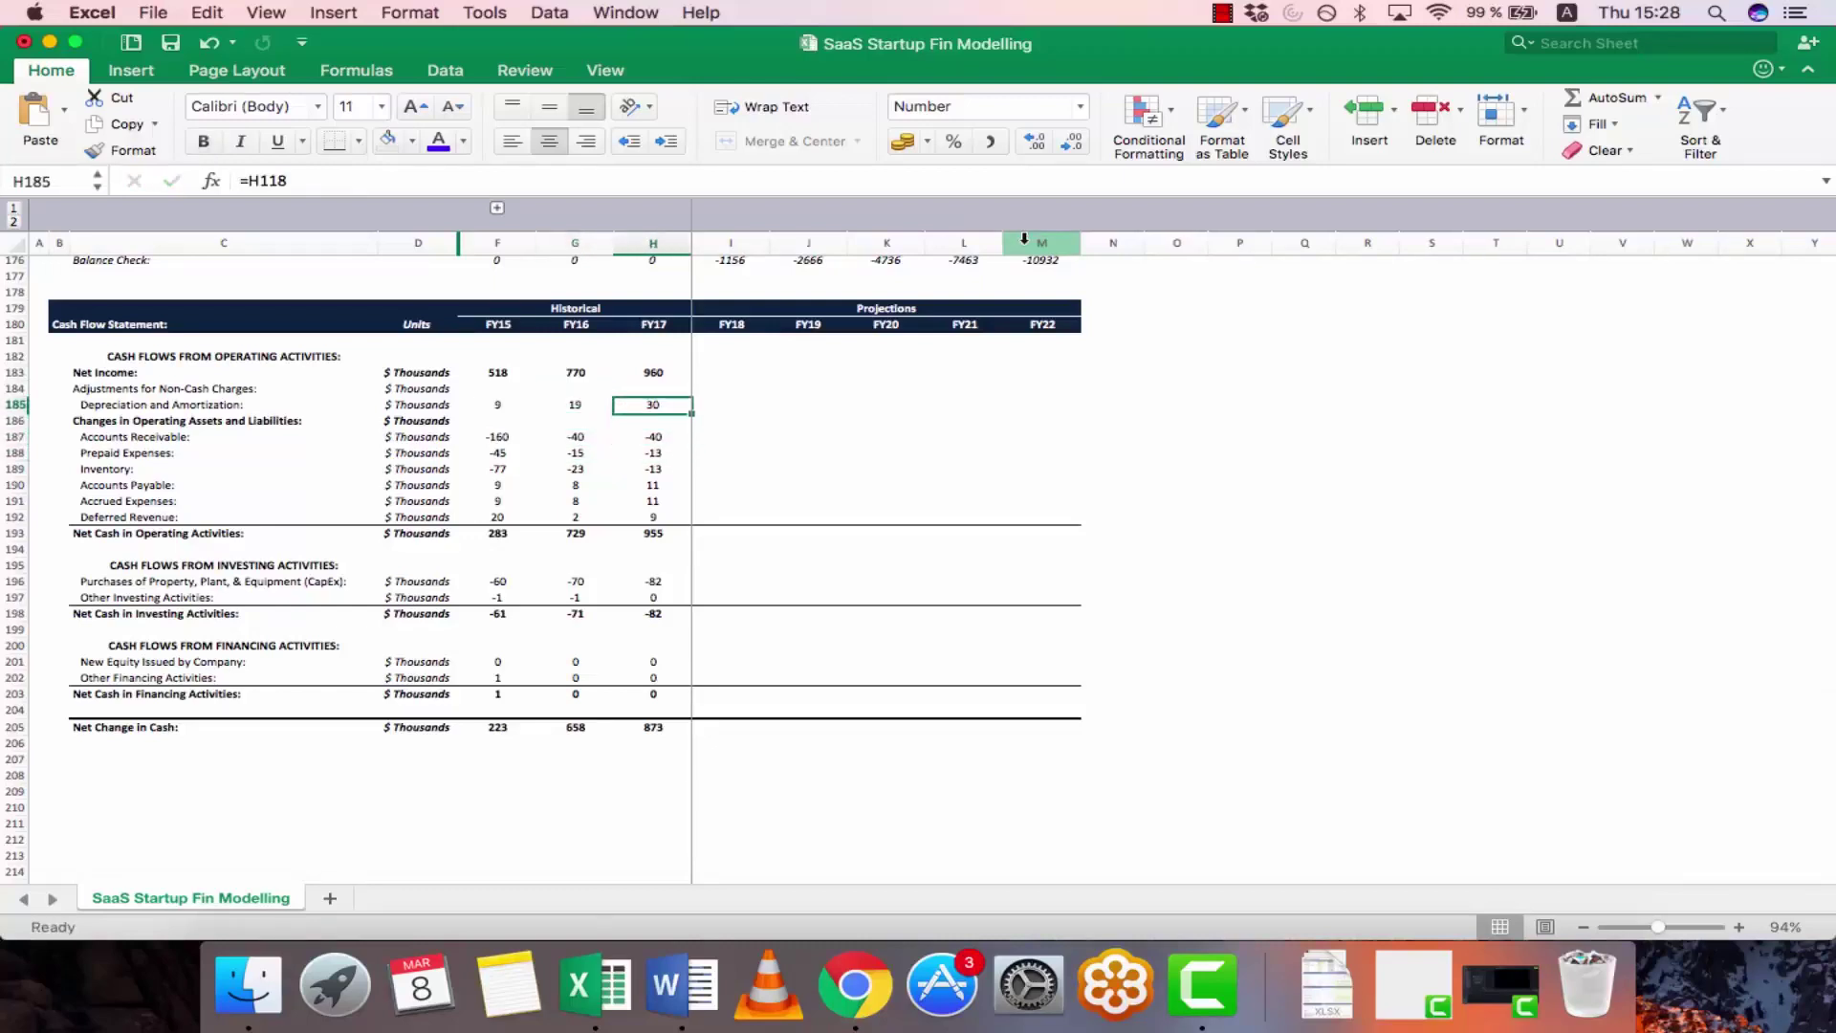
{"action": "key", "text": "Up"}
{"action": "key", "text": "Up"}
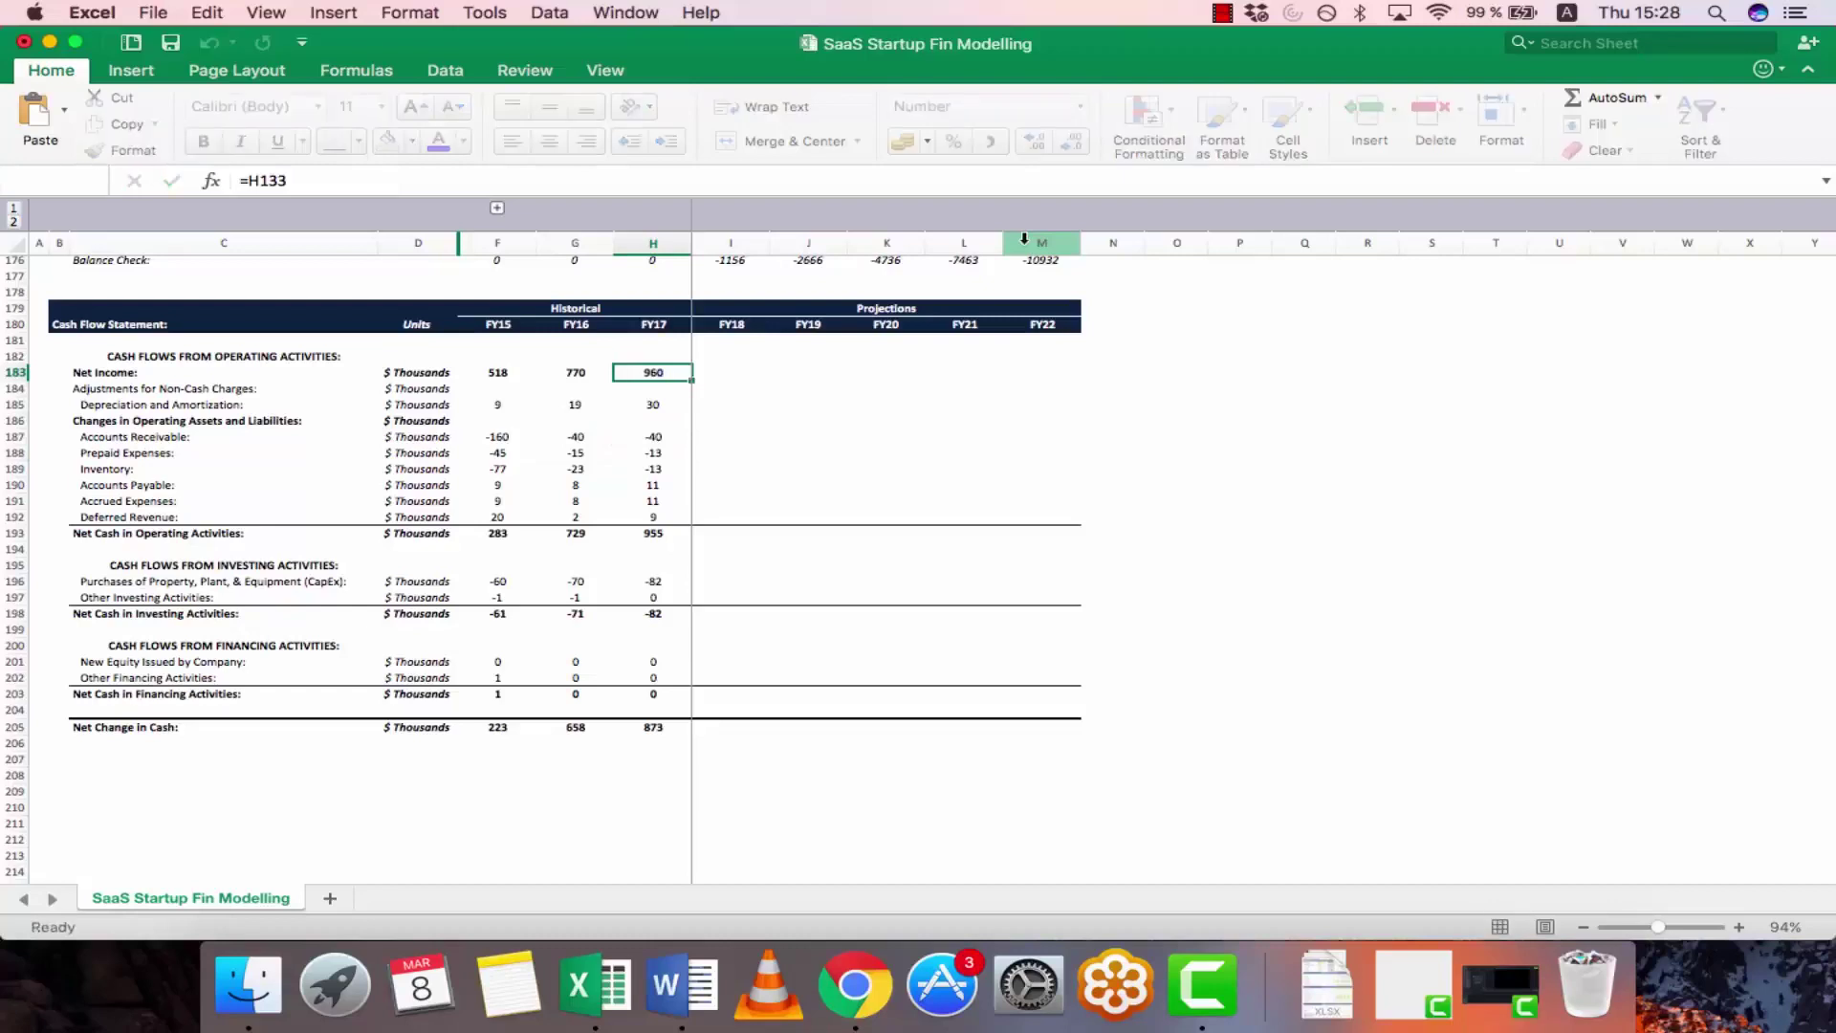
{"action": "key", "text": "Escape"}
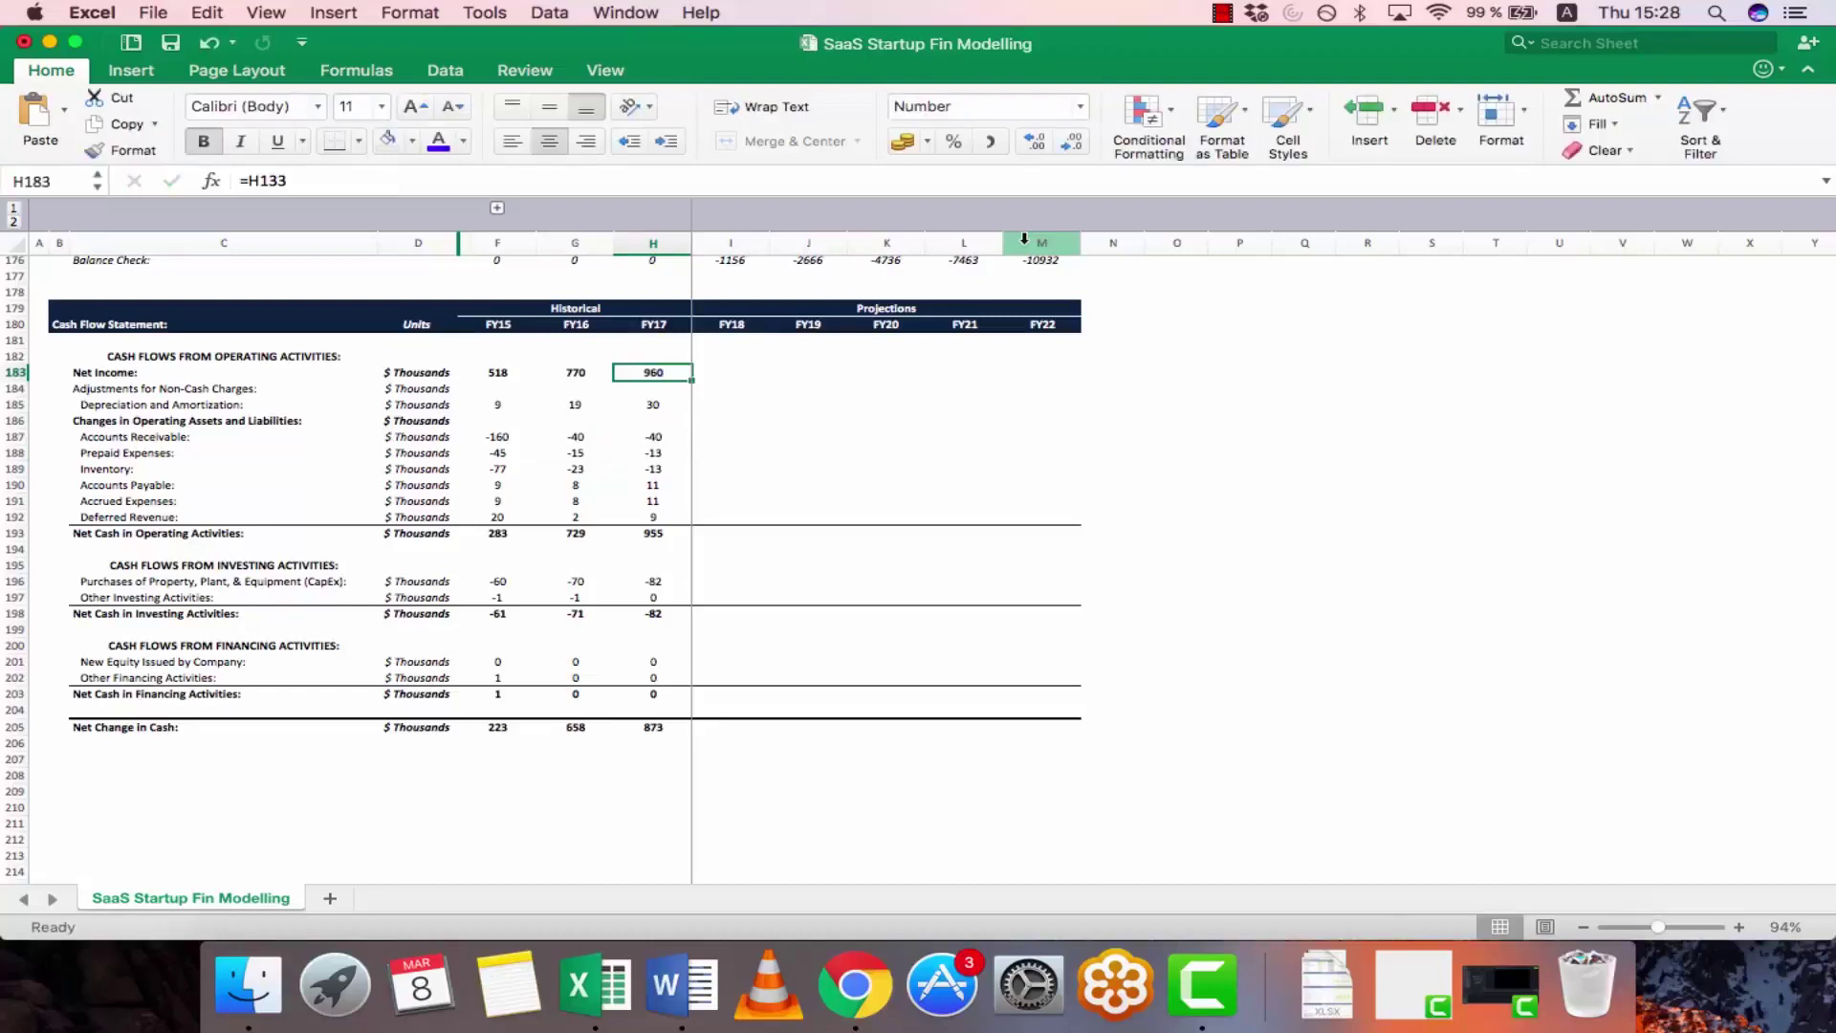
- Copy the FY17 Cash Flow Statement formulas in H183:H205, from Net Income to Net Change in Cash, across the FY18 to FY22 columns
{"action": "key", "text": "shift+Down"}
{"action": "key", "text": "shift+Down"}
{"action": "key", "text": "shift+Down"}
{"action": "key", "text": "shift+Down"}
{"action": "key", "text": "shift+Down"}
{"action": "key", "text": "shift+Down"}
{"action": "key", "text": "shift+Down"}
{"action": "key", "text": "shift+Down"}
{"action": "key", "text": "shift+Down"}
{"action": "key", "text": "shift+Down"}
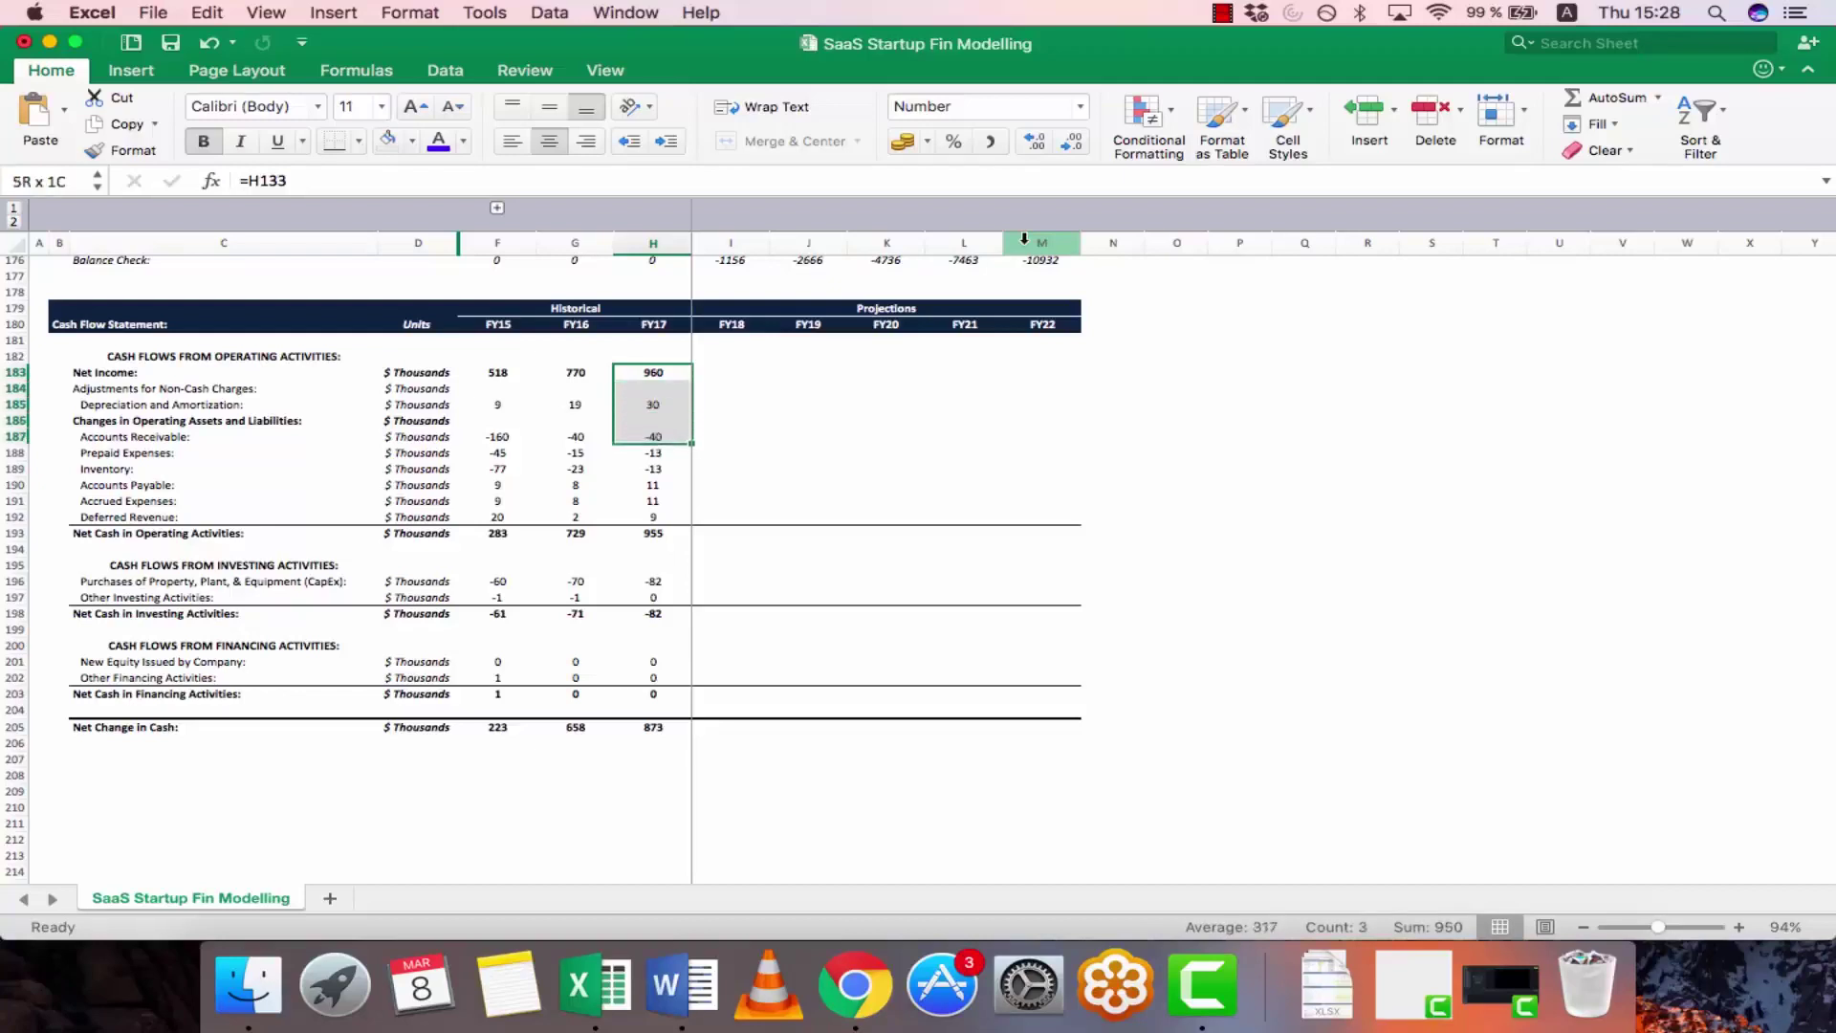
{"action": "key", "text": "shift+Down"}
{"action": "key", "text": "shift+Down"}
{"action": "key", "text": "shift+Down"}
{"action": "key", "text": "shift+Down"}
{"action": "key", "text": "shift+Down"}
{"action": "key", "text": "shift+Down"}
{"action": "key", "text": "shift+Down"}
{"action": "key", "text": "shift+Down"}
{"action": "key", "text": "shift+Down"}
{"action": "key", "text": "shift+Down"}
{"action": "key", "text": "shift+Down"}
{"action": "key", "text": "shift+Down"}
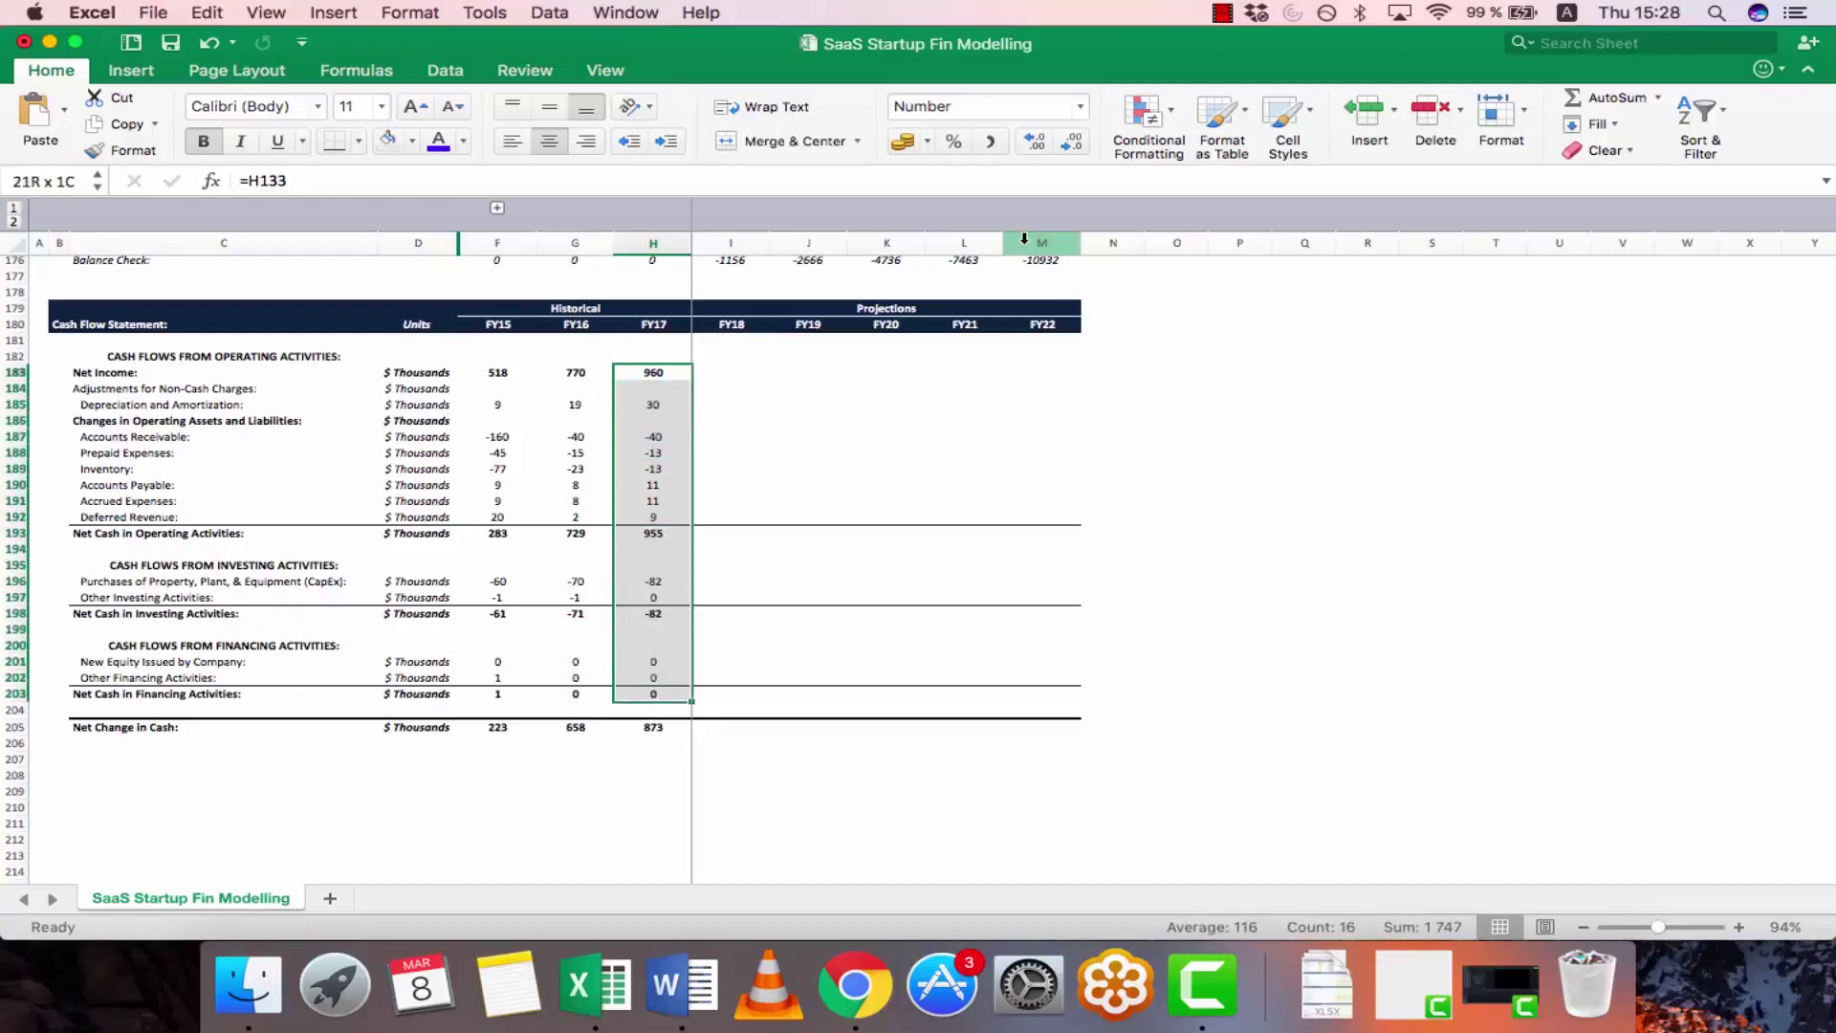
{"action": "key", "text": "super+c"}
{"action": "key", "text": "shift+Right"}
{"action": "key", "text": "shift+Right"}
{"action": "key", "text": "shift+Right"}
{"action": "key", "text": "shift+Right"}
{"action": "key", "text": "shift+Right"}
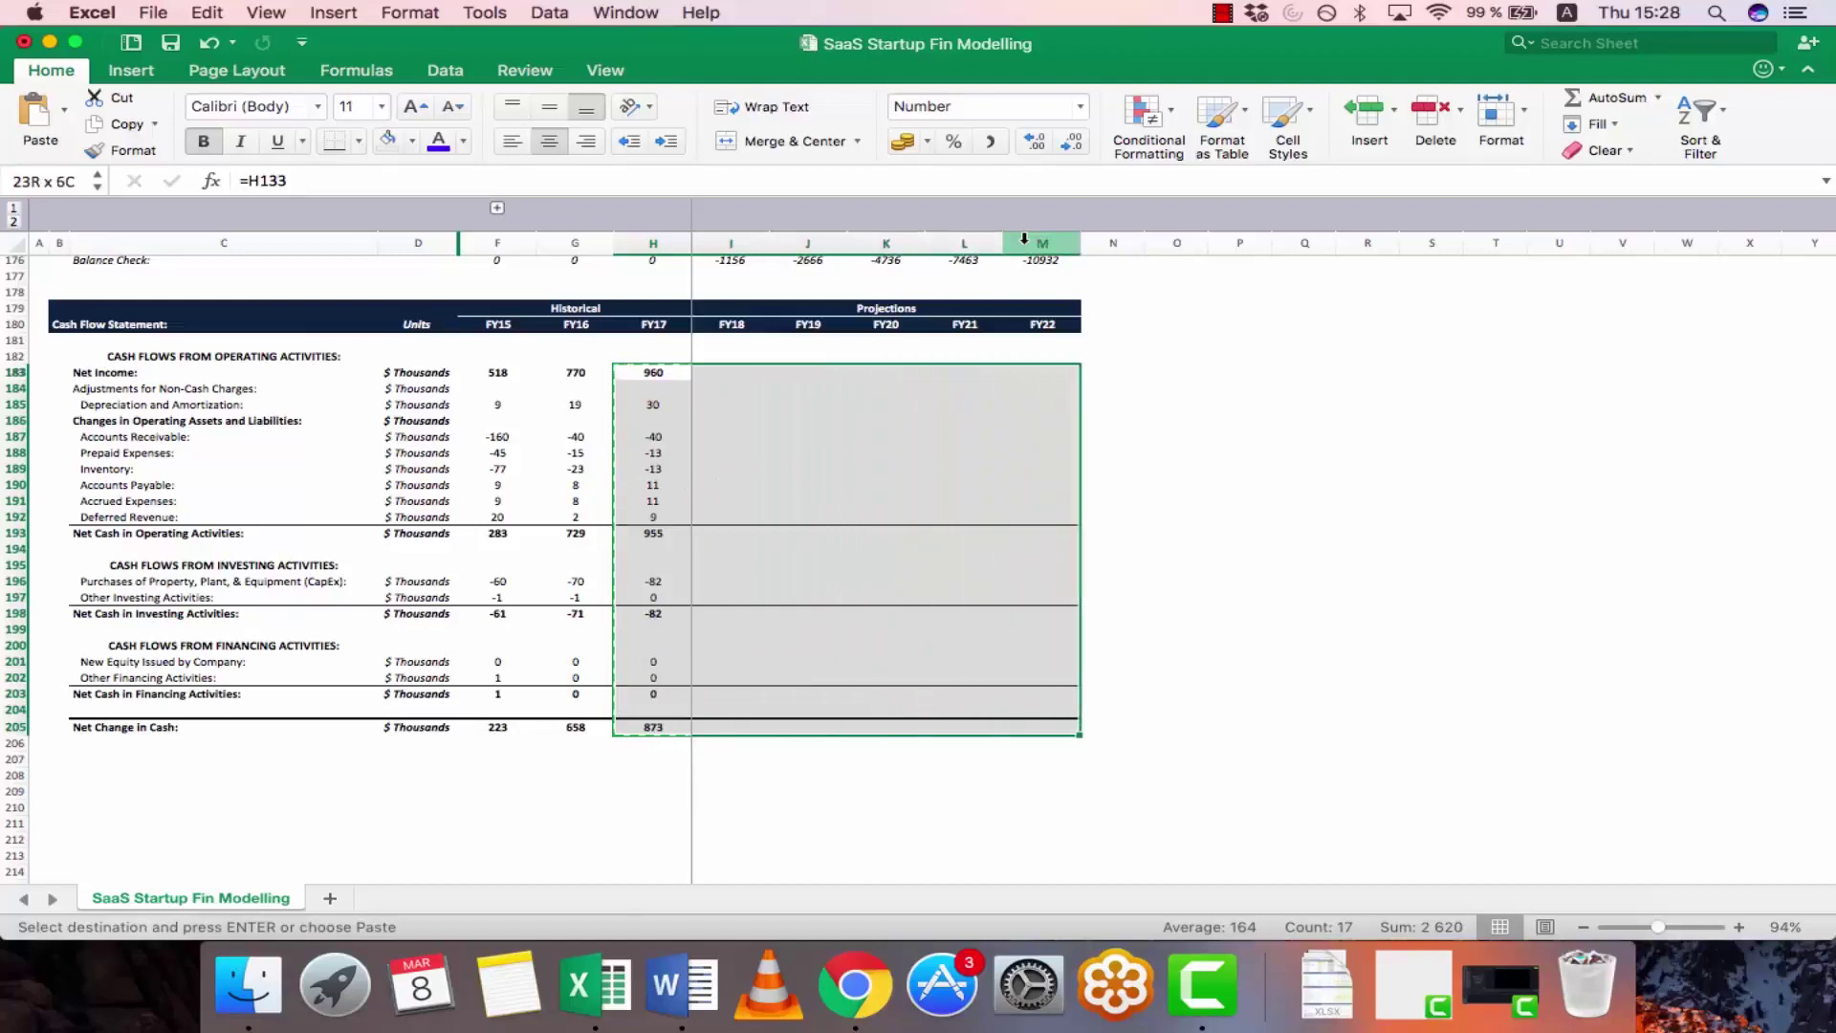
{"action": "key", "text": "super+v"}
{"action": "key", "text": "Escape"}
- Review the recalculated FY18 to FY22 Balance Sheet projections, from the Balance Check row up to the sheet's header in row 137
{"action": "key", "text": "Up"}
{"action": "key", "text": "Up"}
{"action": "key", "text": "Up"}
{"action": "key", "text": "Up"}
{"action": "key", "text": "Up"}
{"action": "key", "text": "Up"}
{"action": "key", "text": "Up"}
{"action": "key", "text": "Up"}
{"action": "key", "text": "Up"}
{"action": "key", "text": "Up"}
{"action": "key", "text": "Up"}
{"action": "key", "text": "Up"}
{"action": "key", "text": "Up"}
{"action": "key", "text": "Up"}
{"action": "key", "text": "Up"}
{"action": "key", "text": "Up"}
{"action": "key", "text": "Up"}
{"action": "key", "text": "Up"}
{"action": "key", "text": "Up"}
{"action": "key", "text": "Up"}
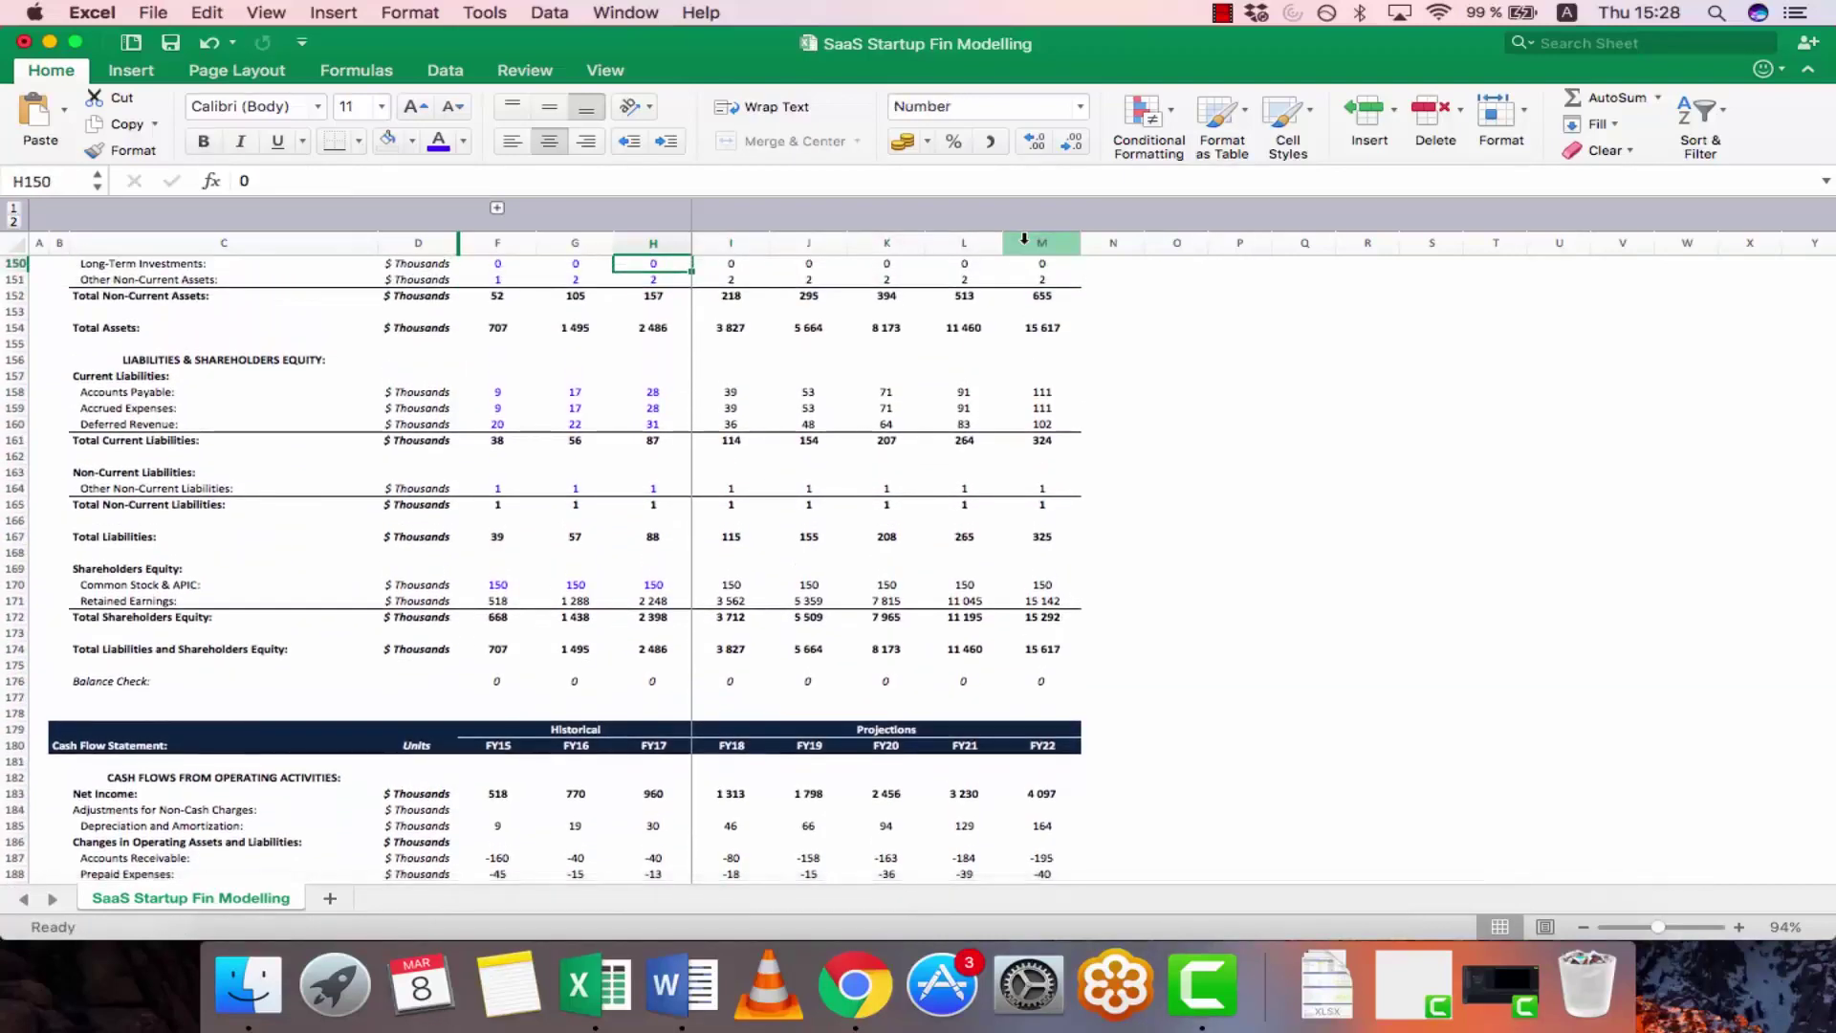
{"action": "key", "text": "Up"}
{"action": "key", "text": "Up"}
{"action": "key", "text": "Up"}
{"action": "key", "text": "Up"}
{"action": "key", "text": "Up"}
{"action": "key", "text": "Up"}
{"action": "key", "text": "Up"}
{"action": "key", "text": "Up"}
{"action": "key", "text": "Up"}
{"action": "key", "text": "Up"}
{"action": "key", "text": "Up"}
{"action": "key", "text": "Up"}
{"action": "key", "text": "Up"}
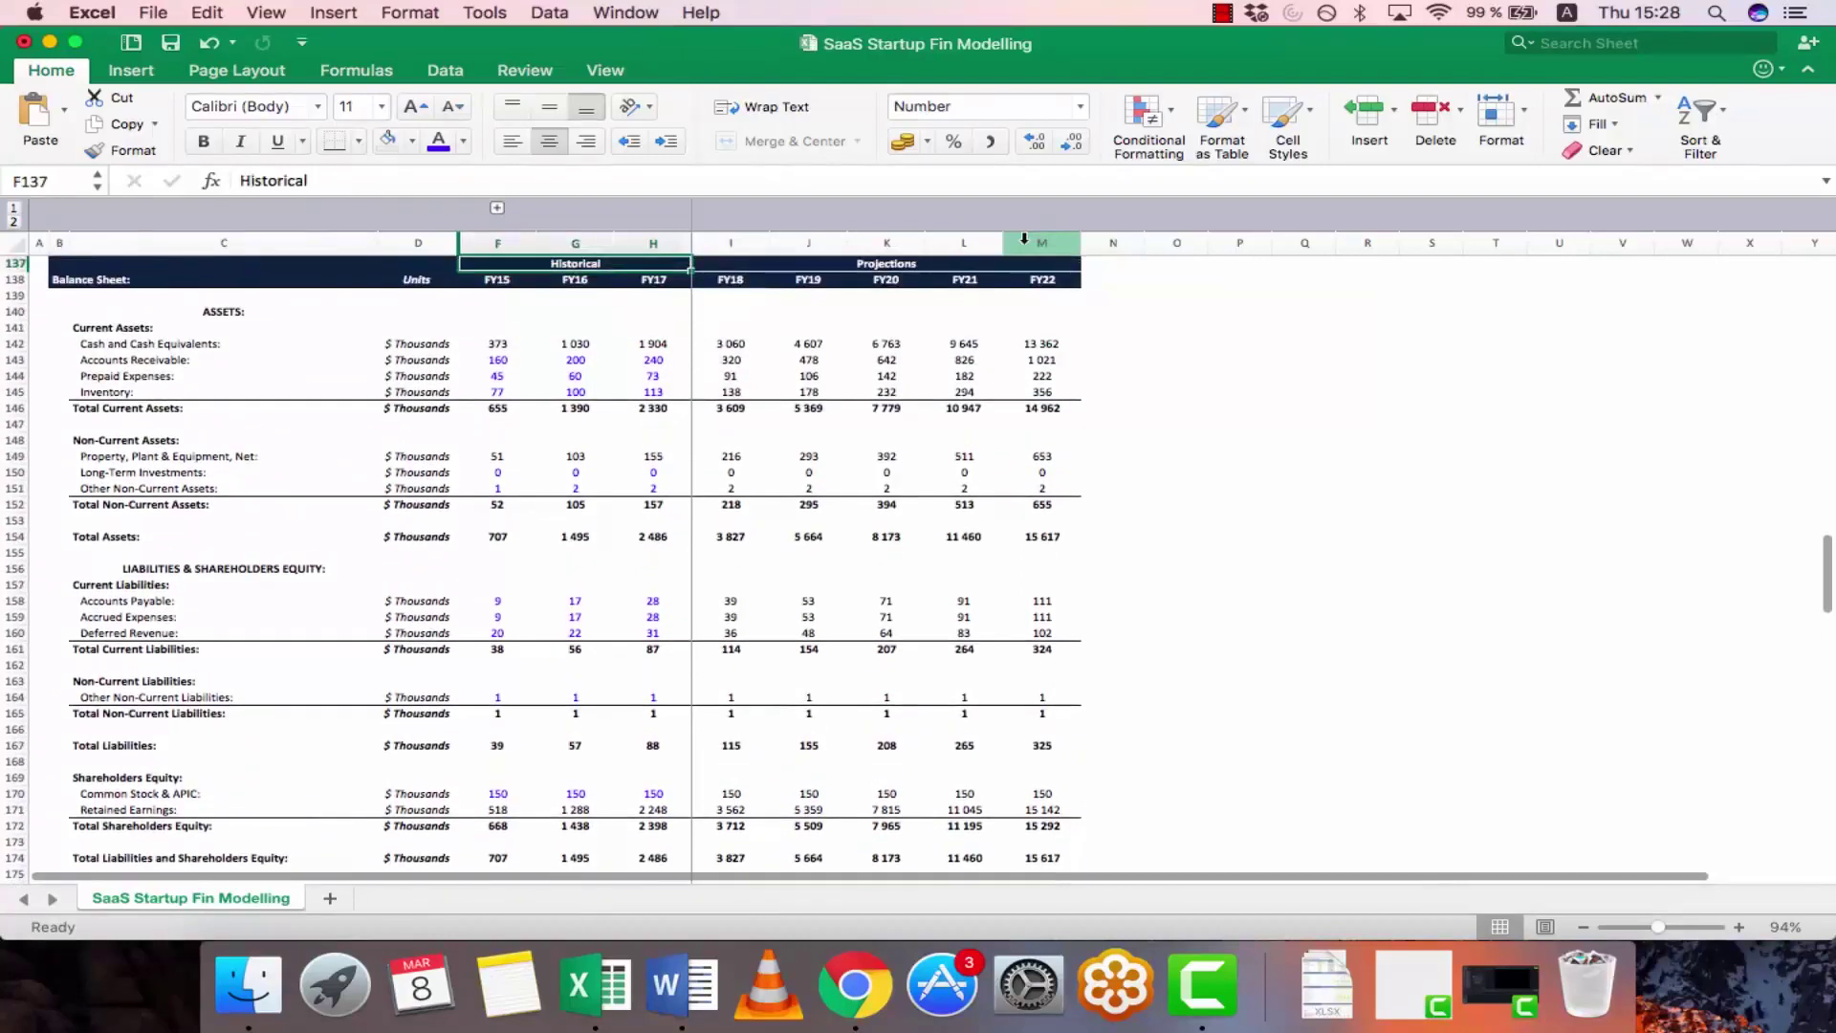
- Check the Balance Check formula in each projected year, FY18 to FY22 (I176:M176), comparing Total Assets with Total Liabilities and Shareholders Equity
{"action": "key", "text": "Down"}
{"action": "key", "text": "Down"}
{"action": "key", "text": "Down"}
{"action": "key", "text": "Down"}
{"action": "key", "text": "Down"}
{"action": "key", "text": "Down"}
{"action": "key", "text": "Down"}
{"action": "key", "text": "Down"}
{"action": "key", "text": "Down"}
{"action": "key", "text": "Down"}
{"action": "key", "text": "Down"}
{"action": "key", "text": "Down"}
{"action": "key", "text": "Down"}
{"action": "key", "text": "Down"}
{"action": "key", "text": "Down"}
{"action": "key", "text": "Down"}
{"action": "key", "text": "Down"}
{"action": "key", "text": "Down"}
{"action": "key", "text": "Down"}
{"action": "key", "text": "Down"}
{"action": "key", "text": "Left"}
{"action": "key", "text": "Left"}
{"action": "key", "text": "Left"}
{"action": "key", "text": "Left"}
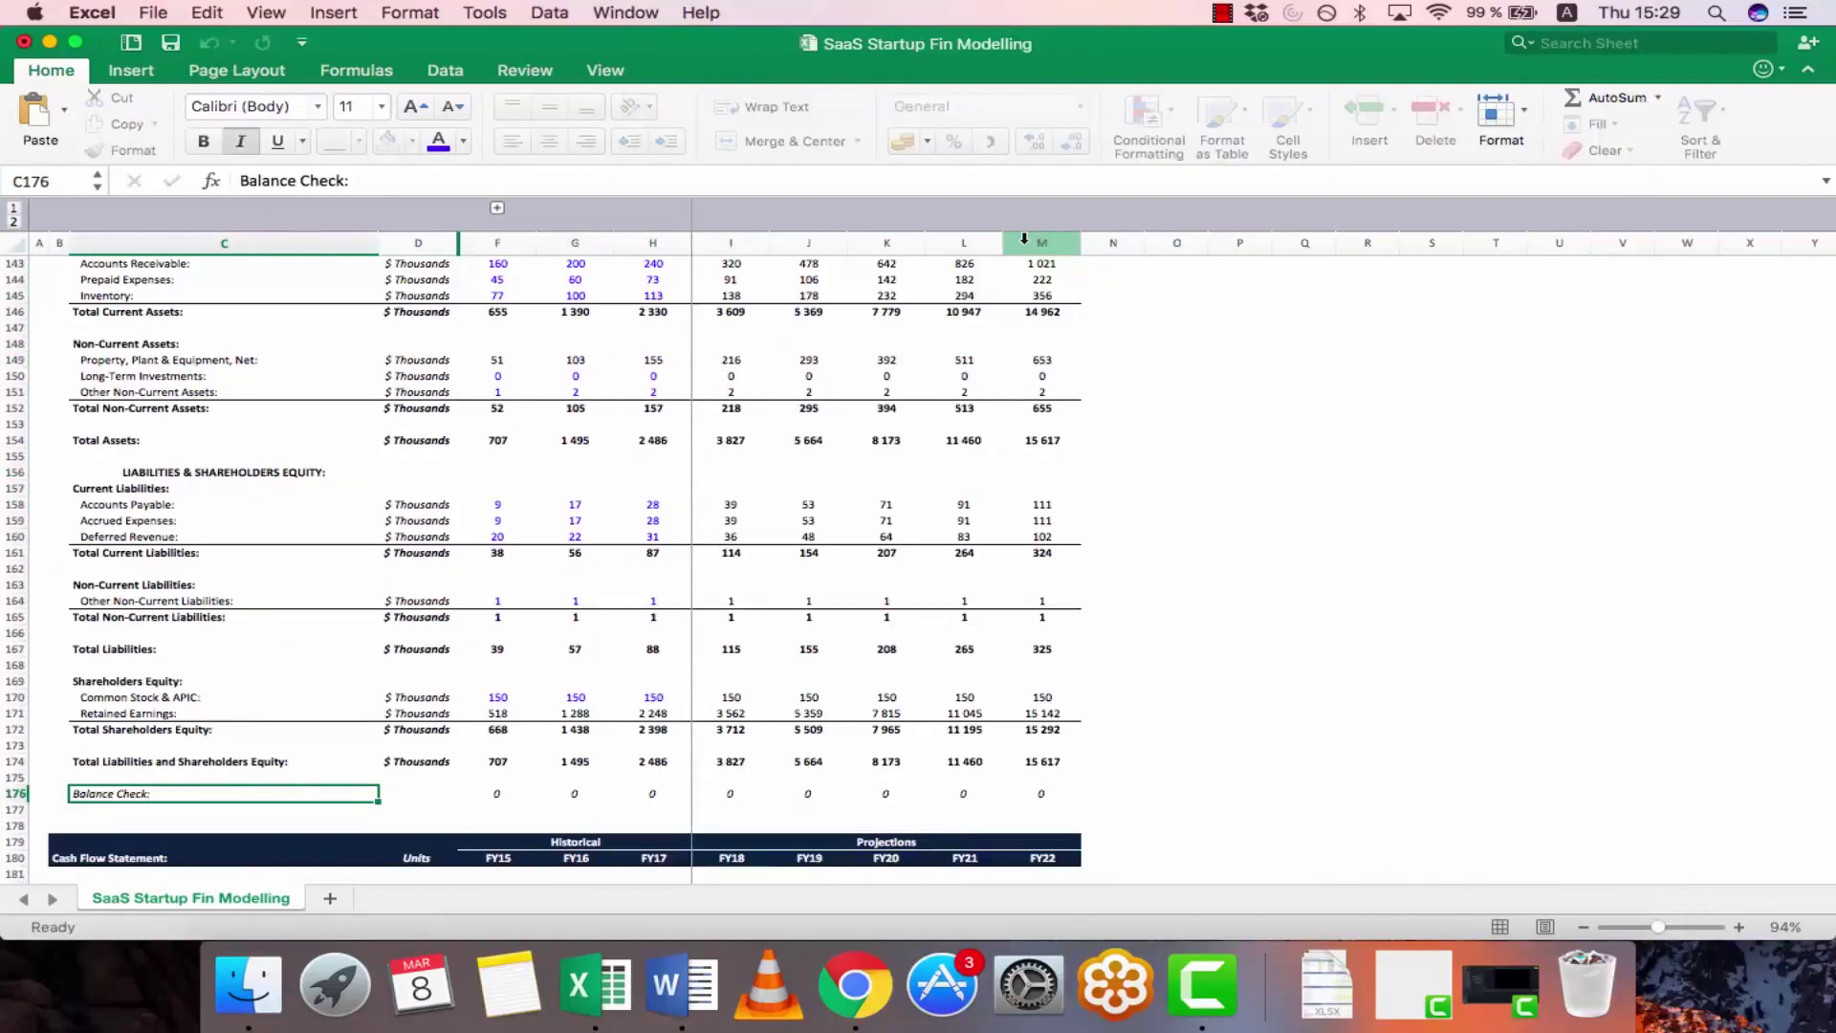
{"action": "key", "text": "Escape"}
{"action": "key", "text": "Right"}
{"action": "key", "text": "Right"}
{"action": "key", "text": "Right"}
{"action": "key", "text": "Right"}
{"action": "key", "text": "Right"}
{"action": "key", "text": "F2"}
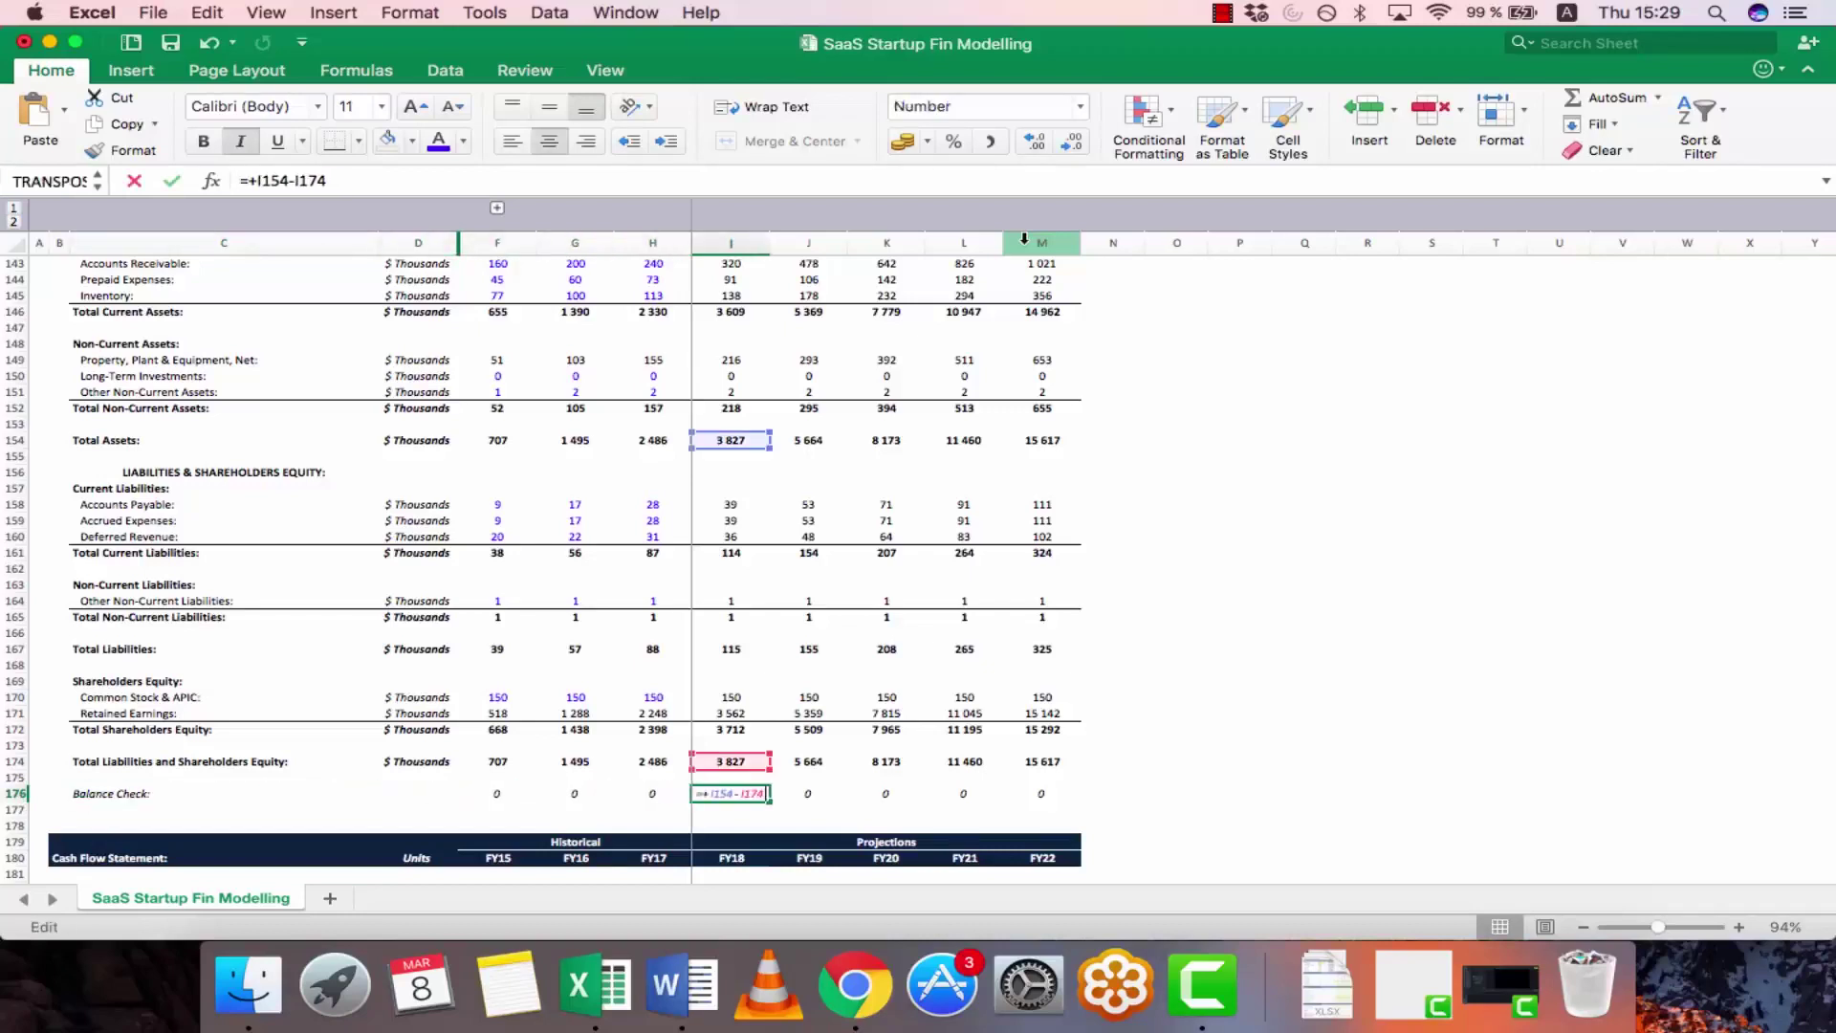
{"action": "key", "text": "Escape"}
{"action": "key", "text": "Right"}
{"action": "key", "text": "F2"}
{"action": "key", "text": "Escape"}
{"action": "key", "text": "Right"}
{"action": "key", "text": "F2"}
{"action": "key", "text": "Escape"}
{"action": "key", "text": "Right"}
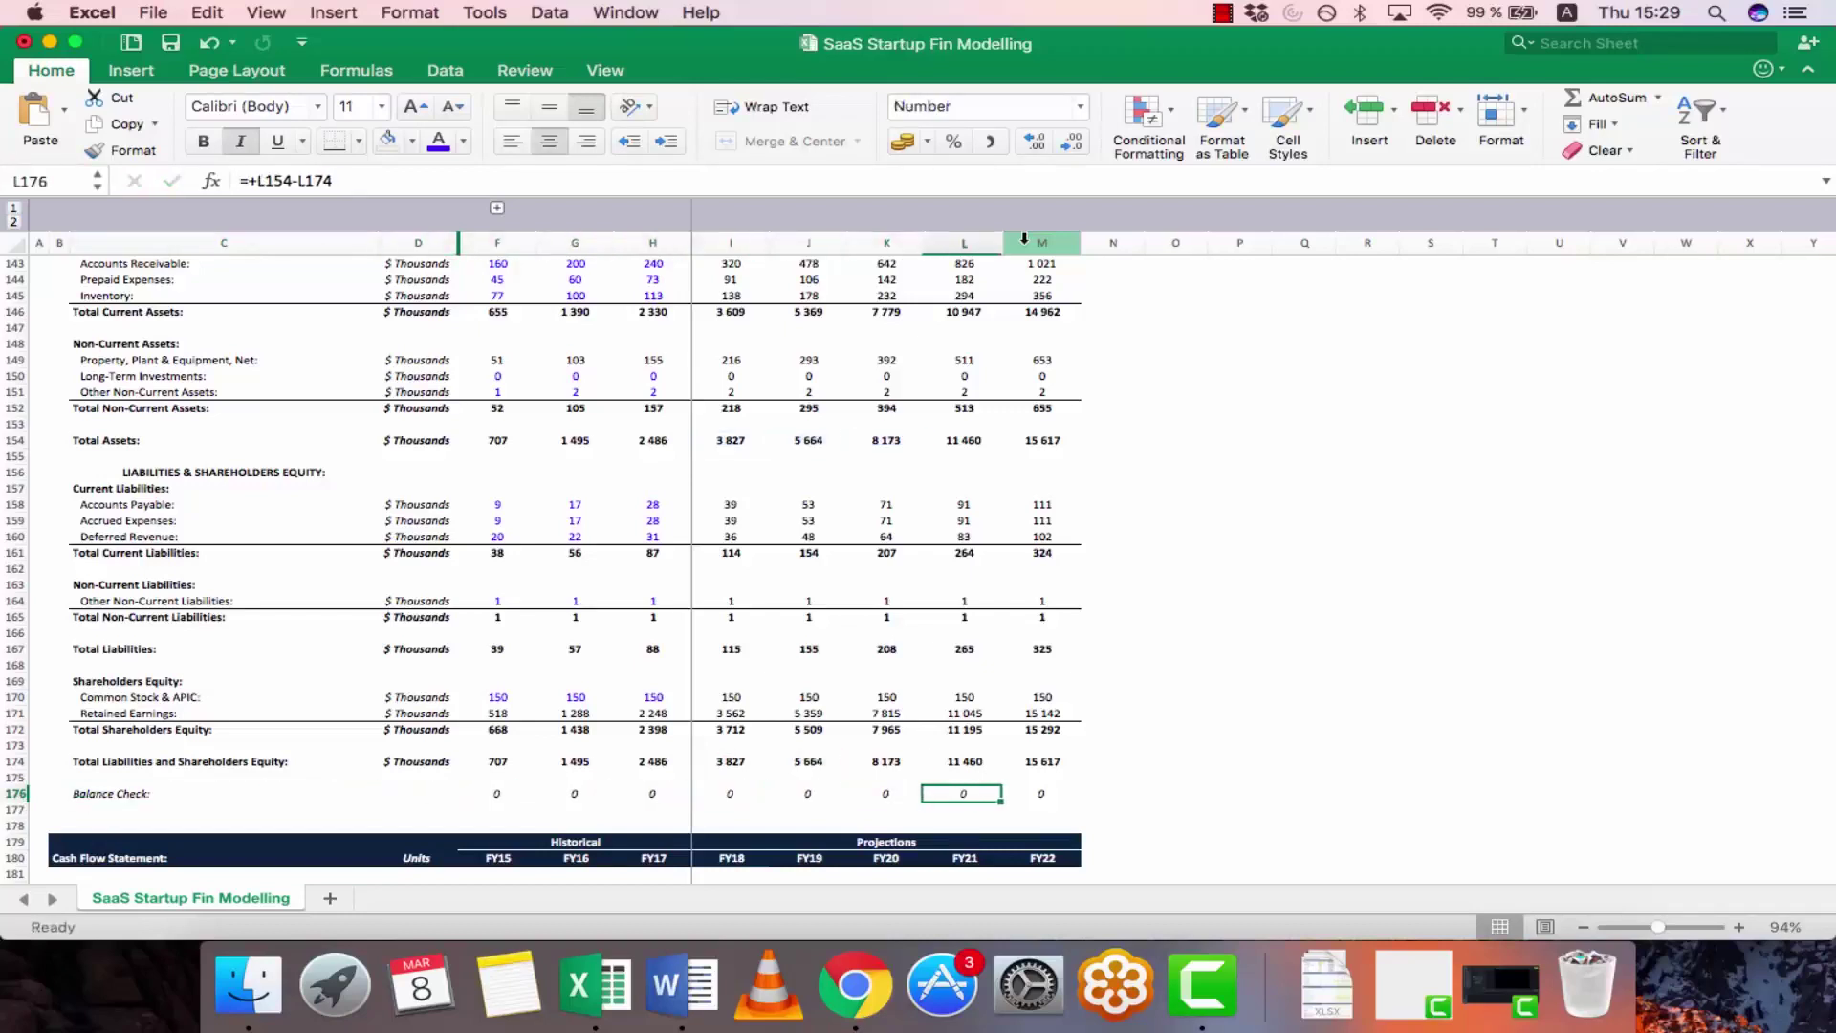
{"action": "key", "text": "F2"}
{"action": "key", "text": "Escape"}
{"action": "key", "text": "Right"}
{"action": "key", "text": "F2"}
{"action": "key", "text": "Escape"}
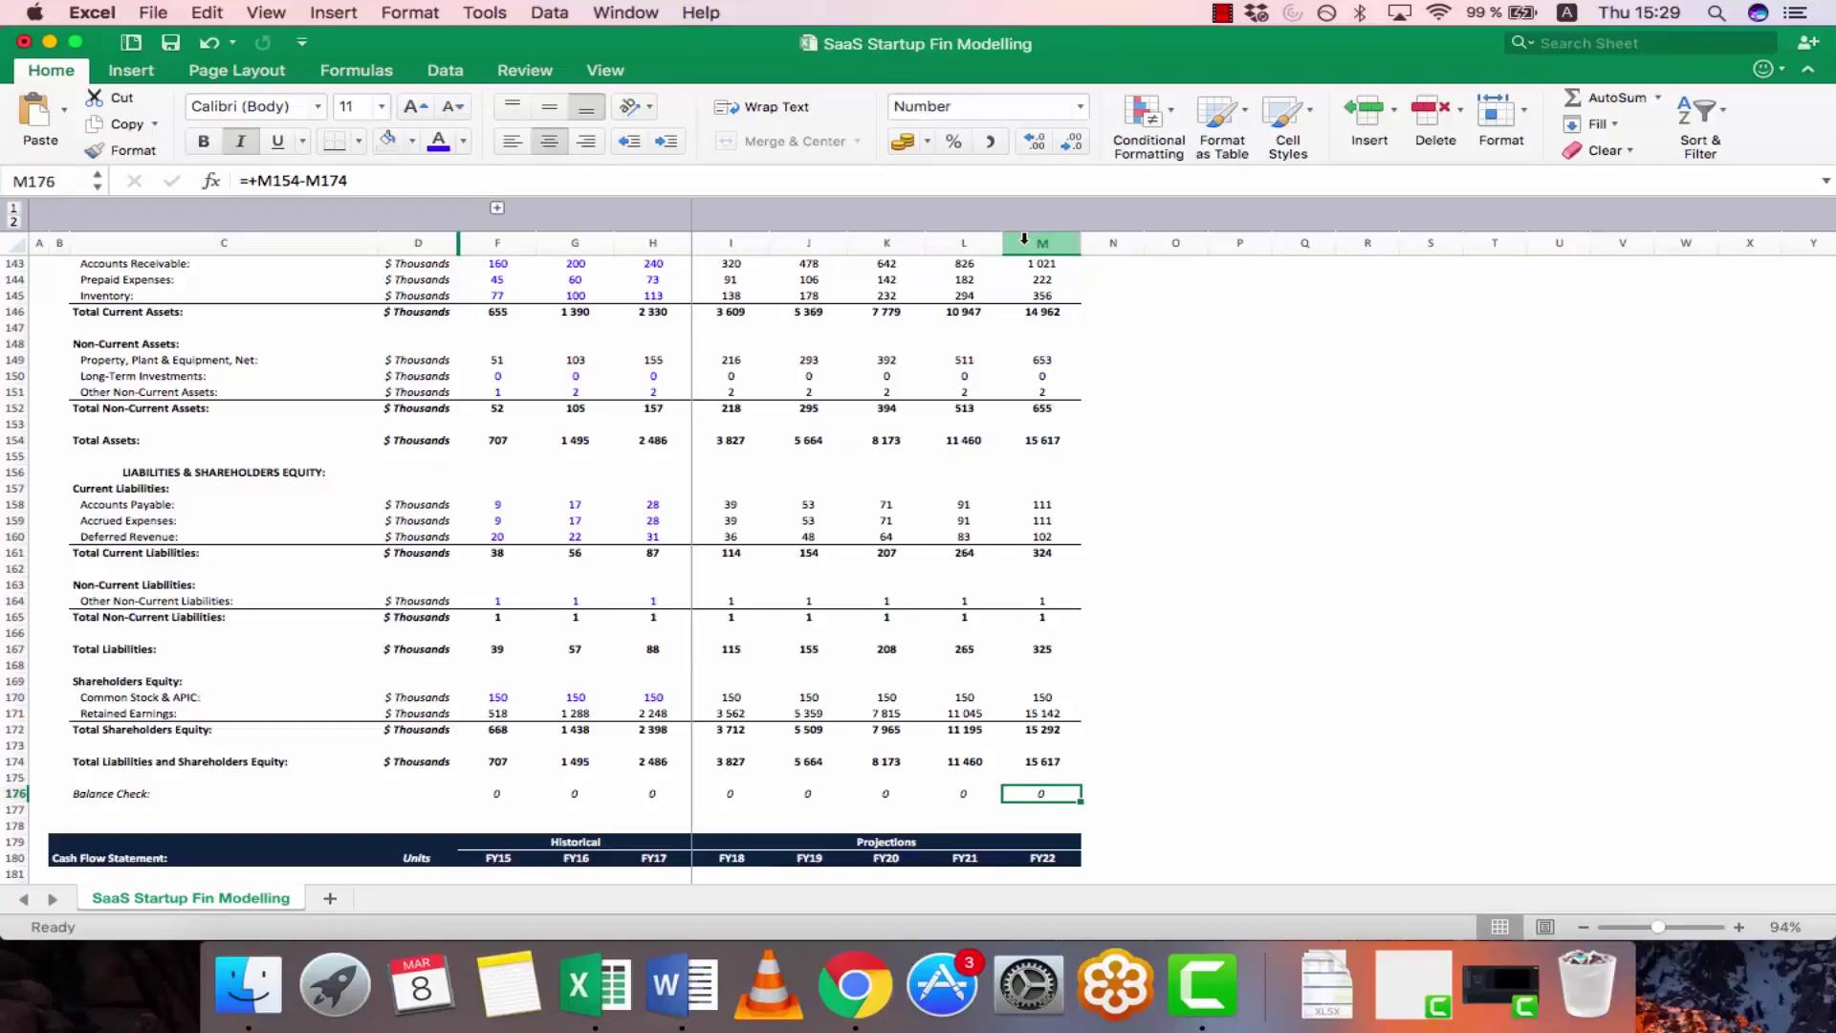